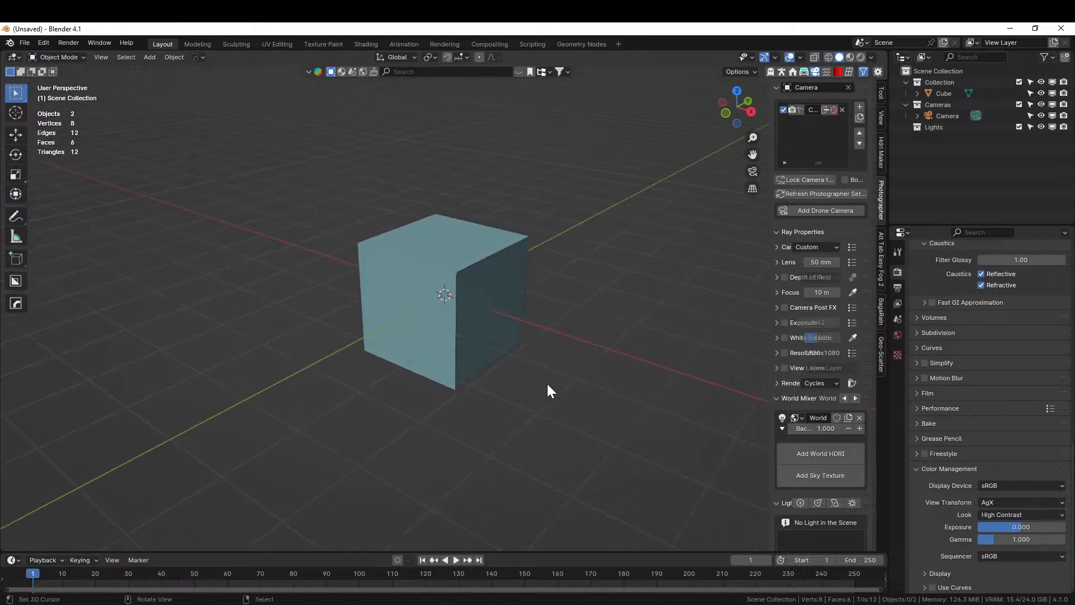
Switch from Blender to PlantFactory with a new, empty plant scene.
mouse_move(619, 603)
drag(619, 0, 562, 213)
double_click(561, 213)
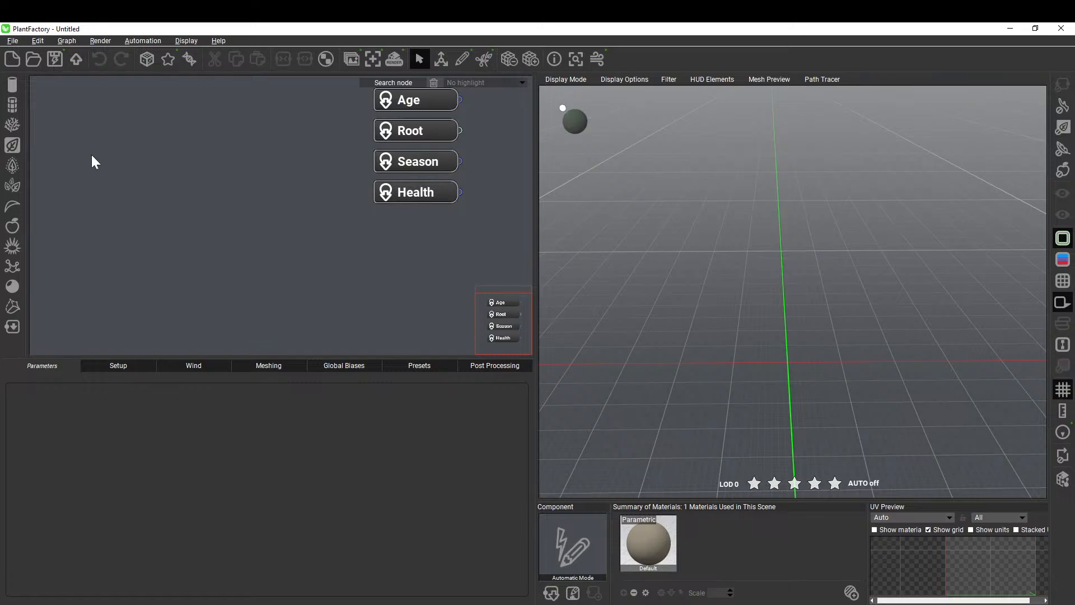
Search the plant catalog for "sinensis" and open the low-polygon Hibiscus rosa-sinensis LD species.
click(32, 59)
drag(120, 75, 327, 146)
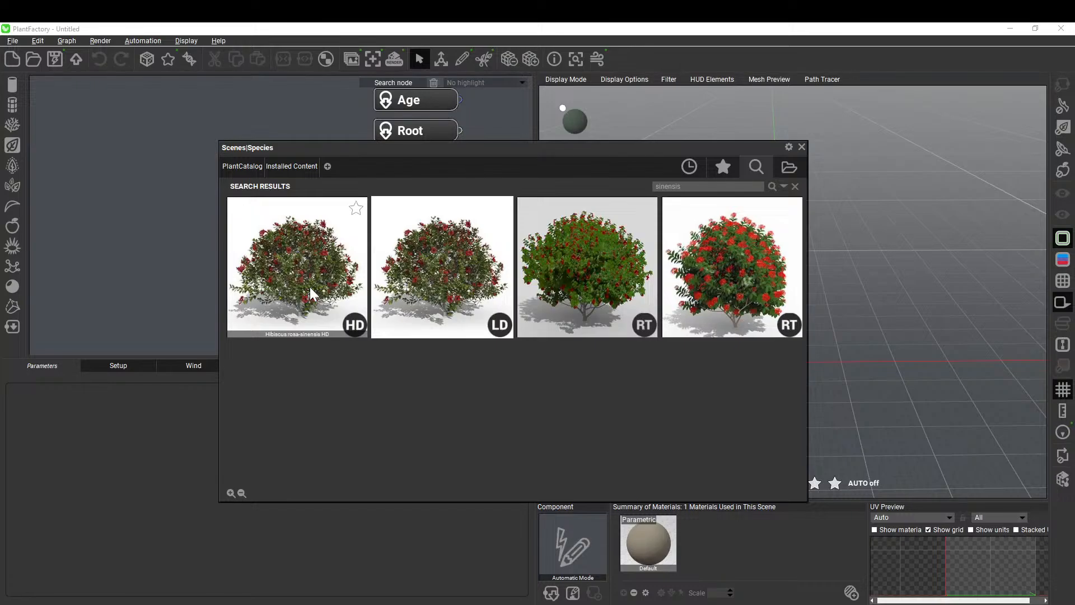
mouse_move(310, 288)
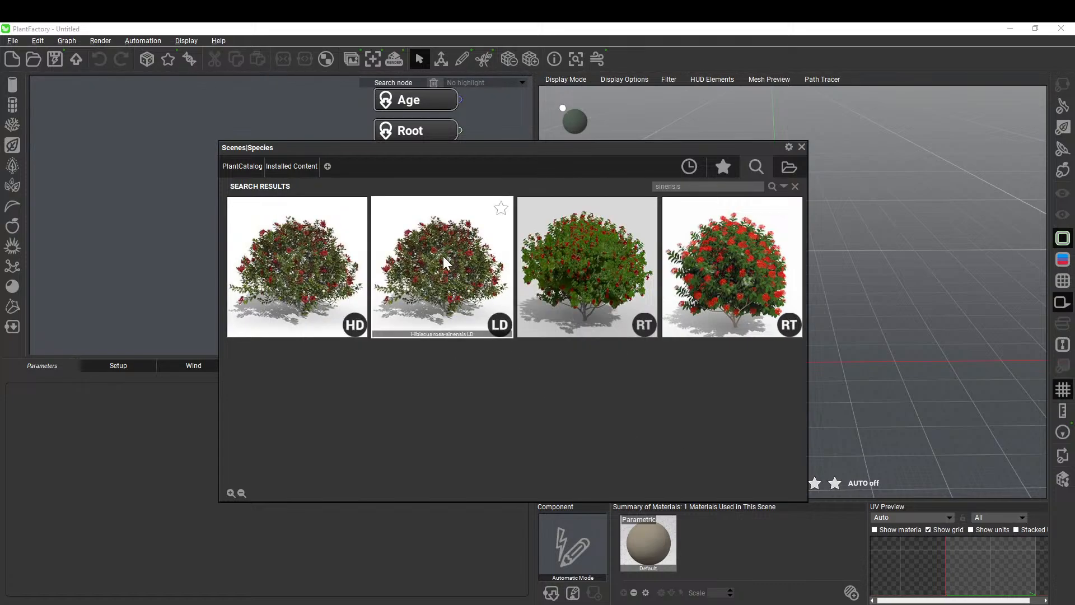
mouse_move(445, 263)
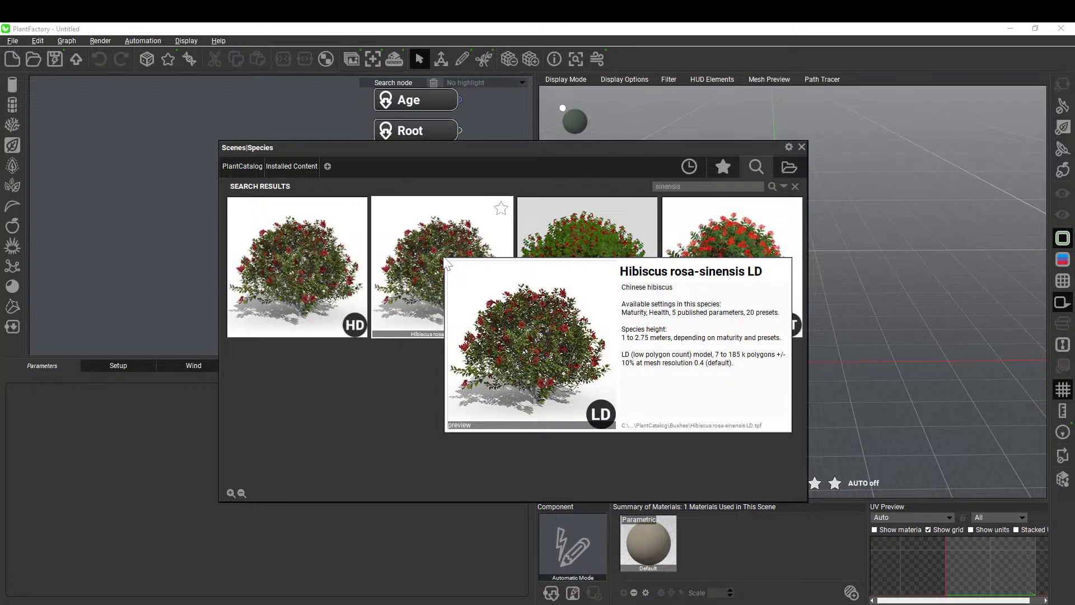
double_click(447, 263)
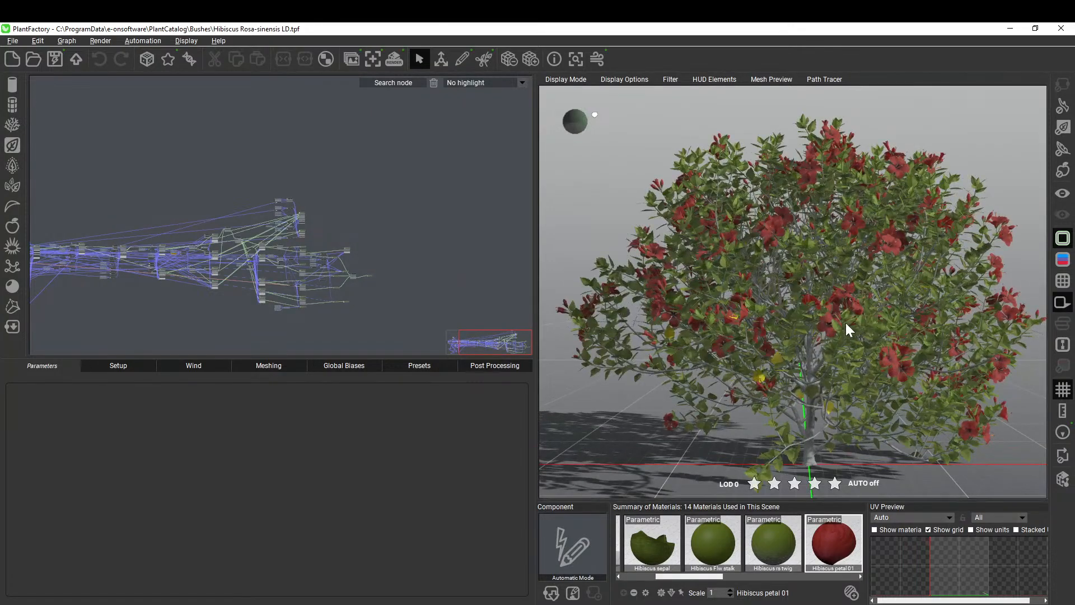
Examine the hibiscus bush from several sides and distances, along with the end of its node graph.
middle_drag(812, 315, 791, 260)
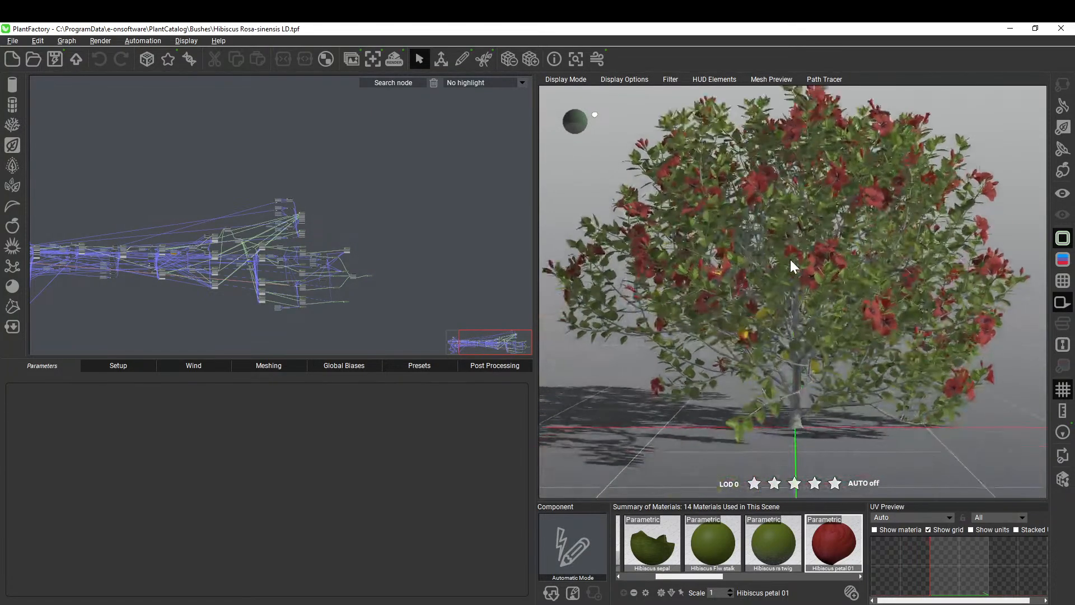
right_drag(790, 260, 801, 358)
scroll(813, 327, down, 4)
middle_drag(813, 327, 828, 283)
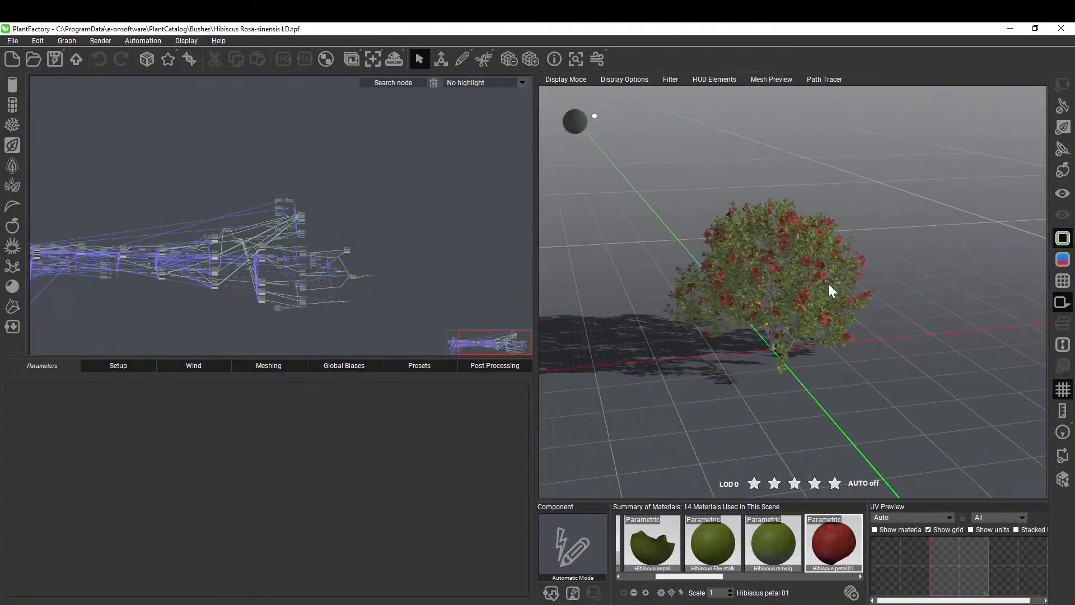
right_drag(828, 283, 851, 312)
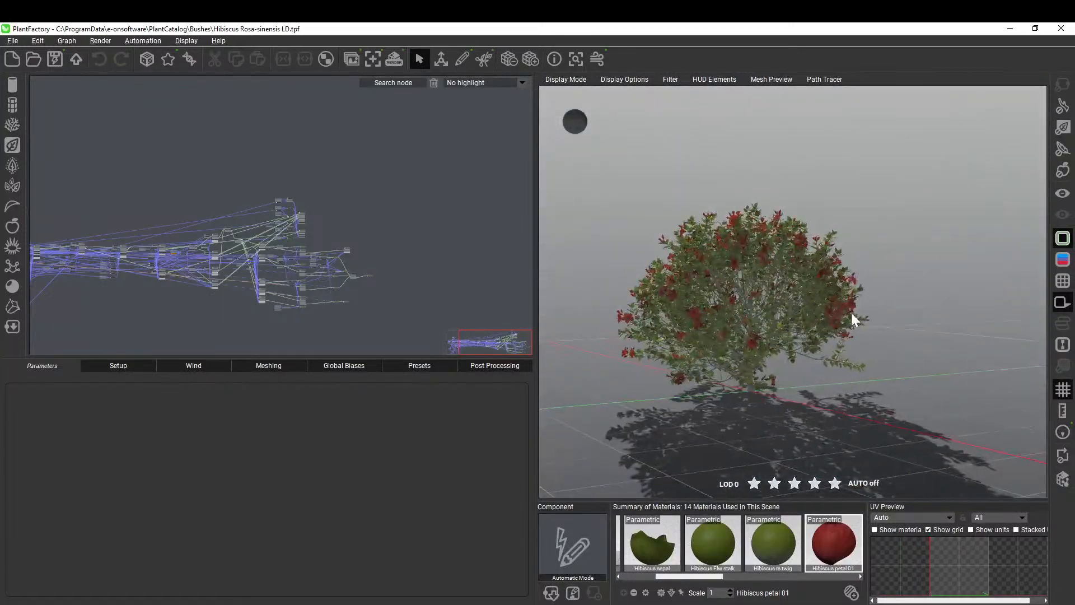
scroll(842, 322, up, 4)
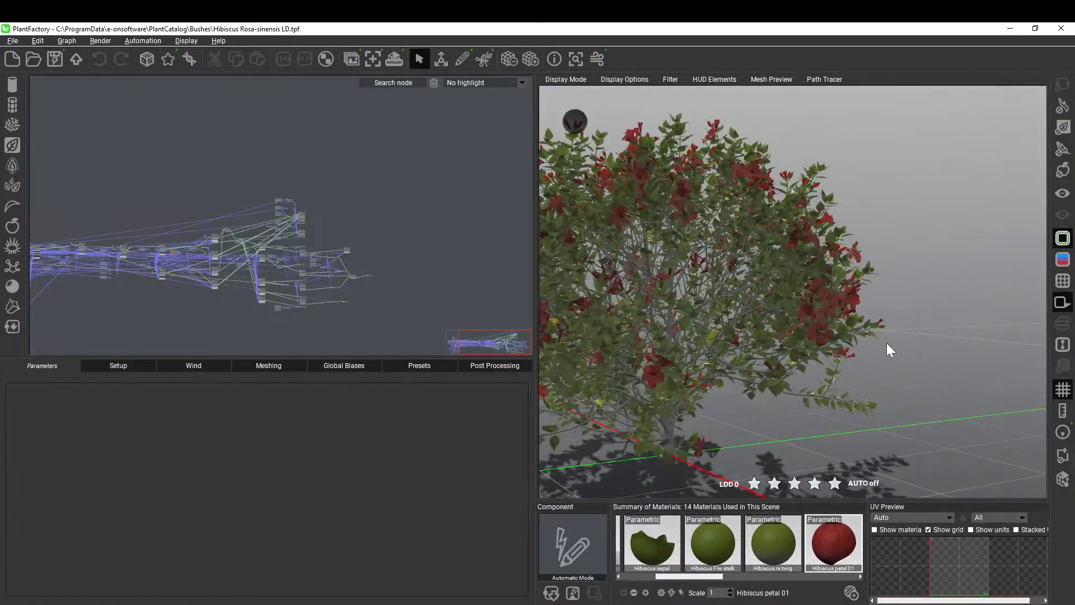
right_drag(759, 337, 906, 295)
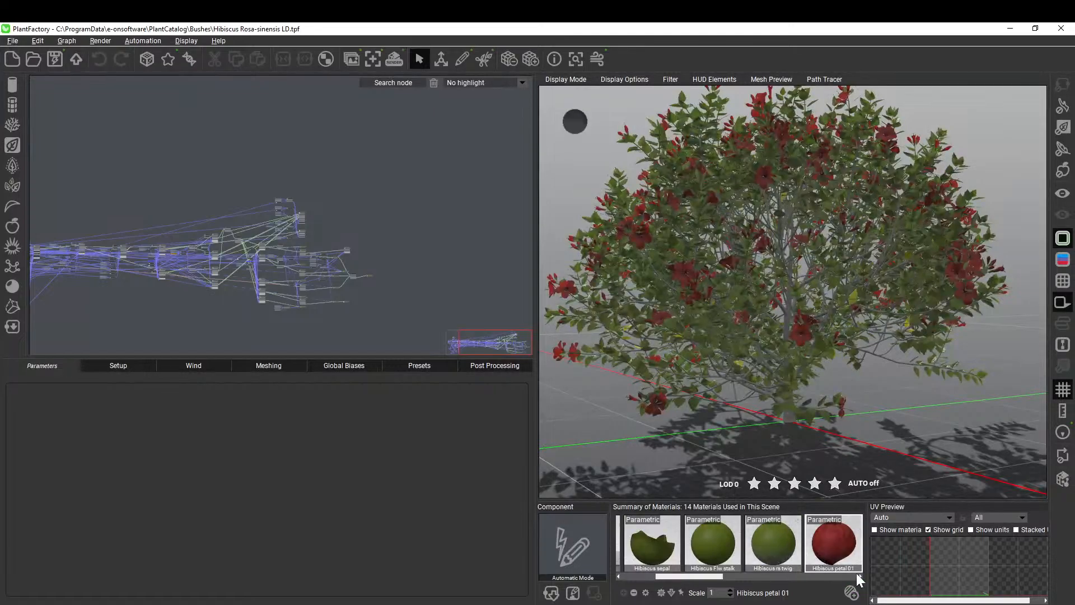
scroll(386, 289, up, 5)
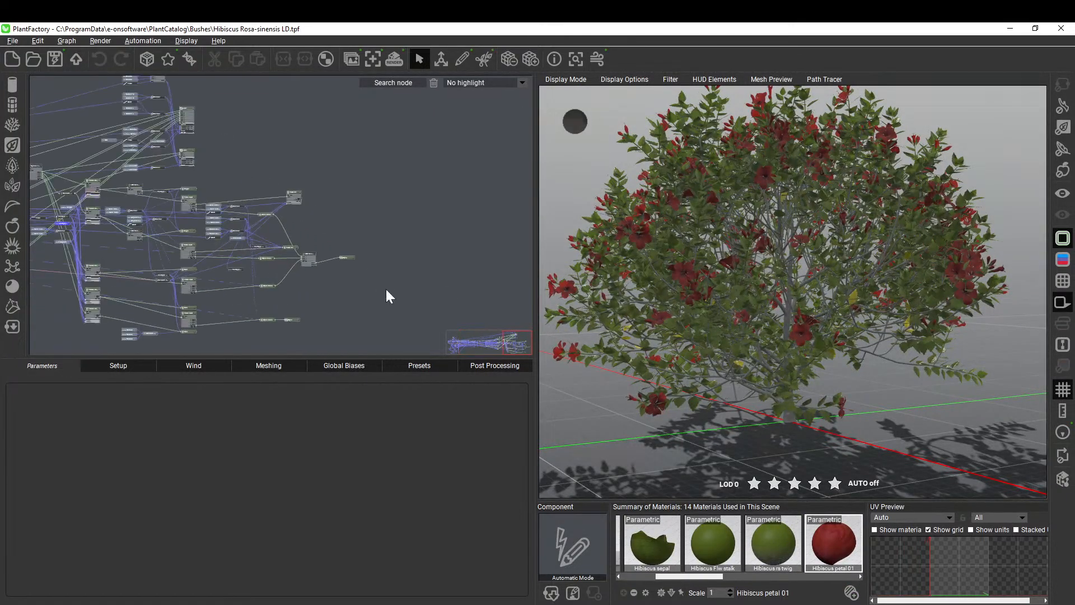
middle_drag(312, 289, 367, 334)
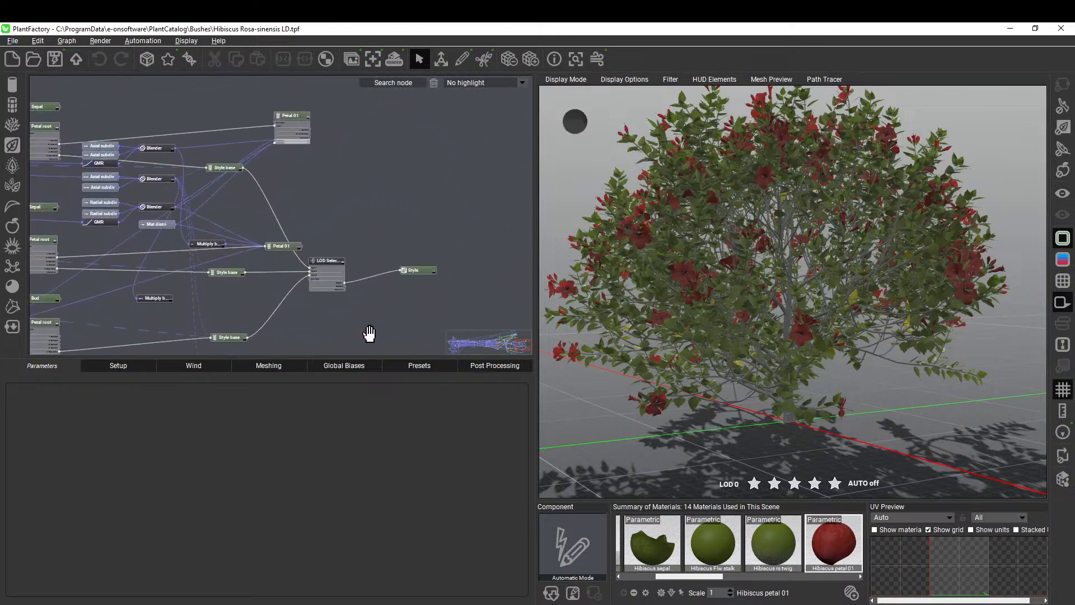
drag(871, 346, 770, 359)
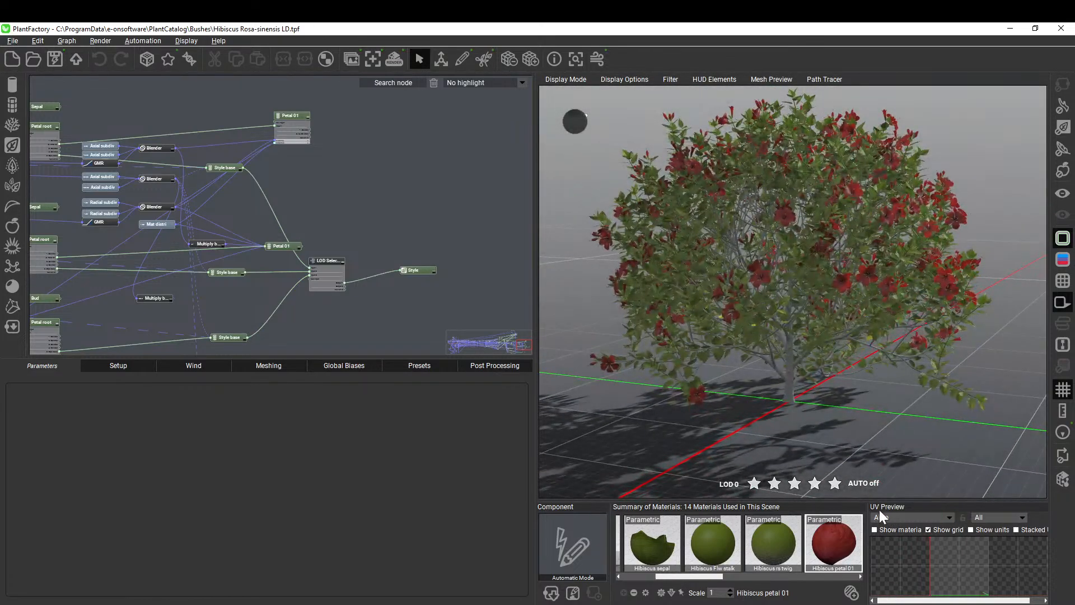
Edit the Hibiscus petal 01 material and set its overall color to bright cyan.
right_click(835, 537)
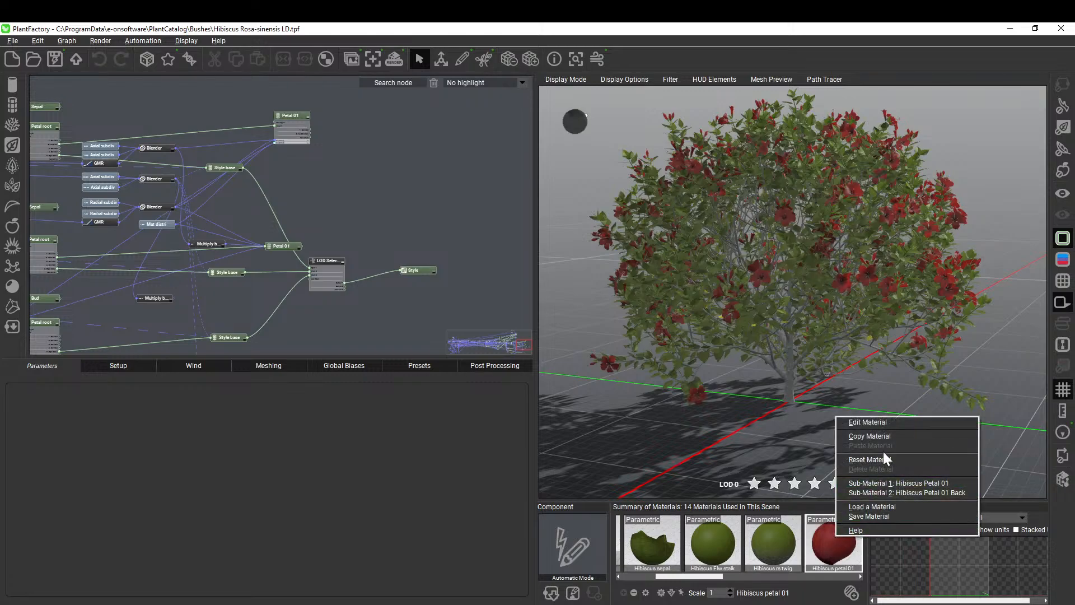
click(879, 422)
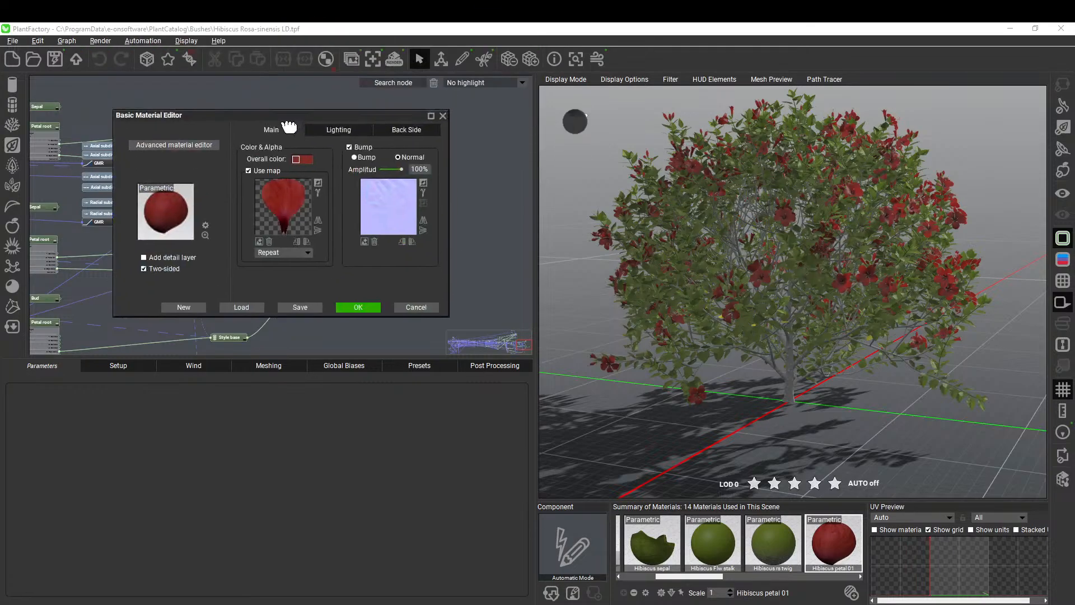
drag(283, 120, 318, 361)
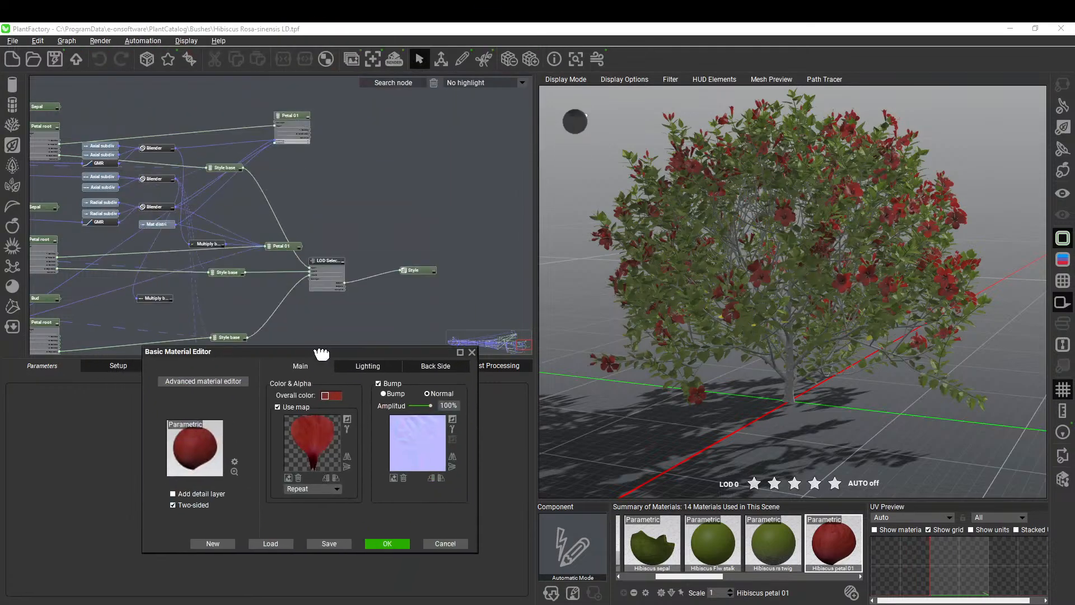
click(332, 395)
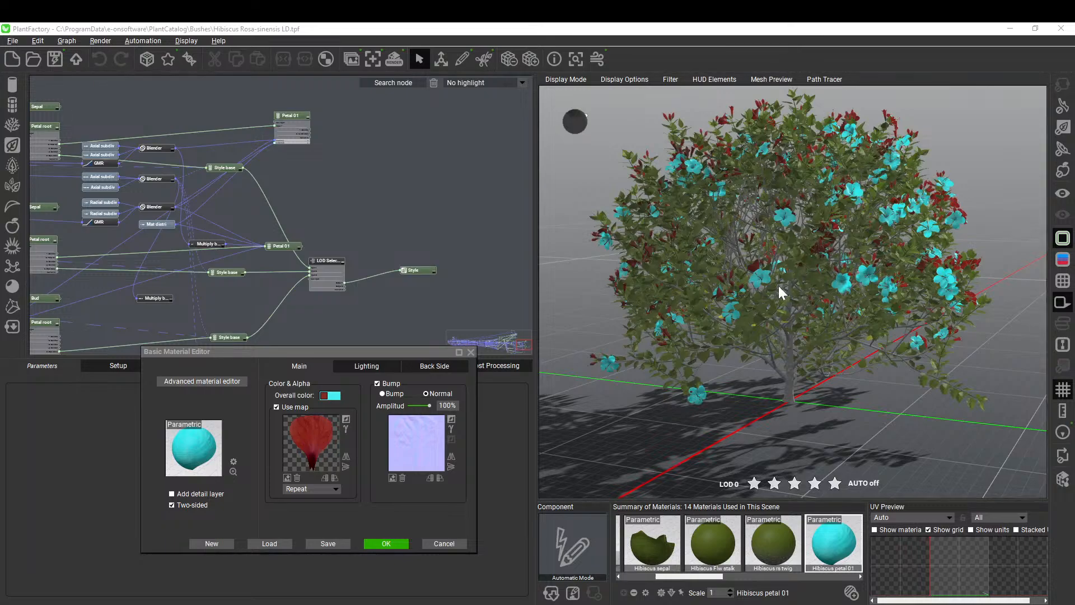
click(471, 352)
Edit the Hibiscus bud material and set its overall color to dark teal, RGB 5, 42, 46.
scroll(847, 300, up, 5)
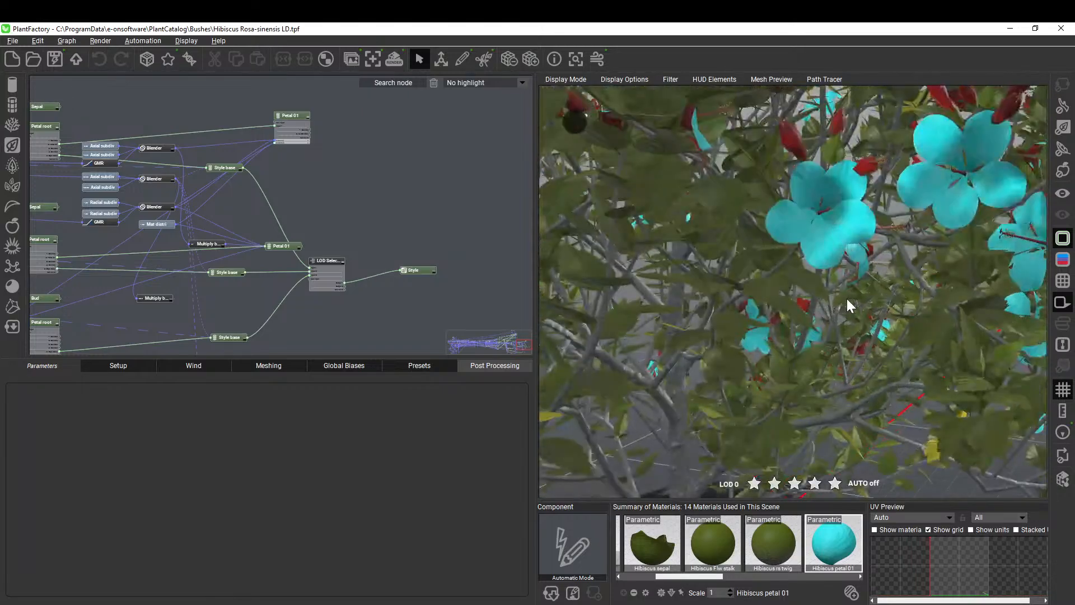
right_drag(885, 263, 810, 330)
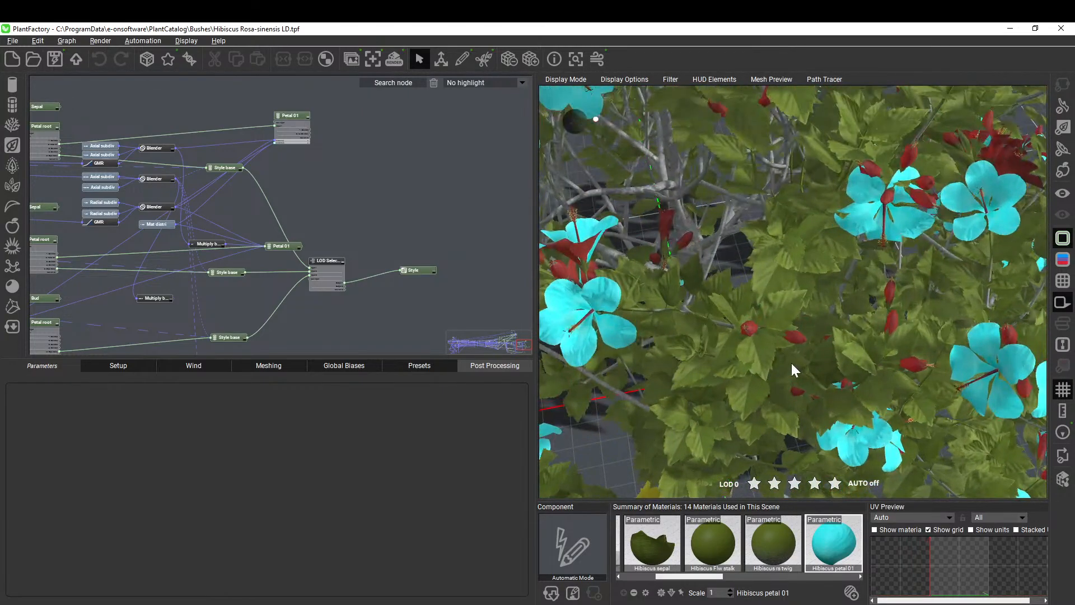
scroll(791, 363, up, 3)
scroll(792, 363, down, 3)
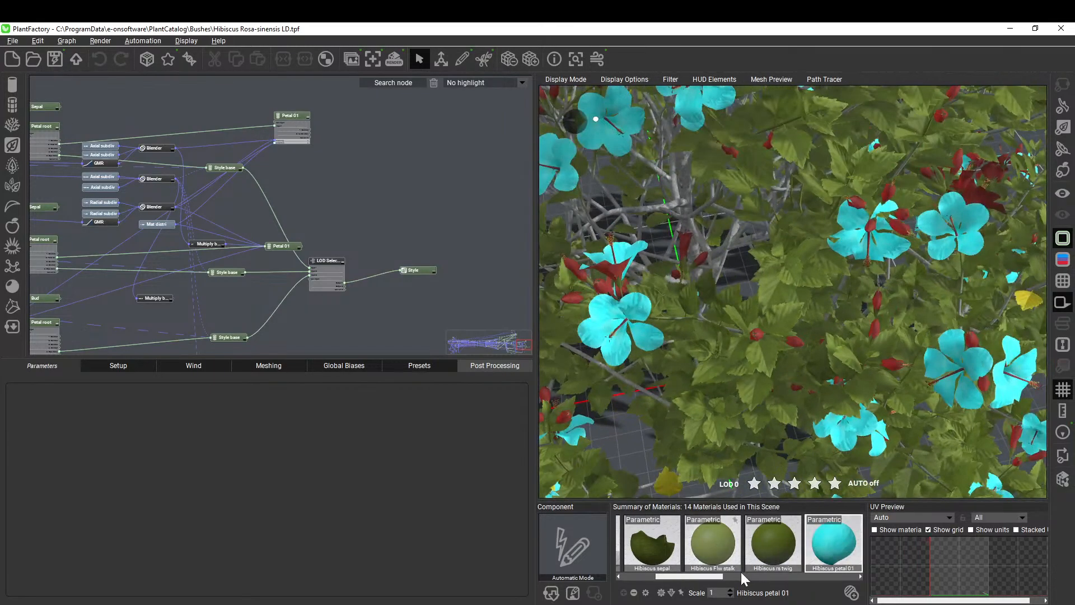
drag(707, 577, 761, 577)
click(700, 543)
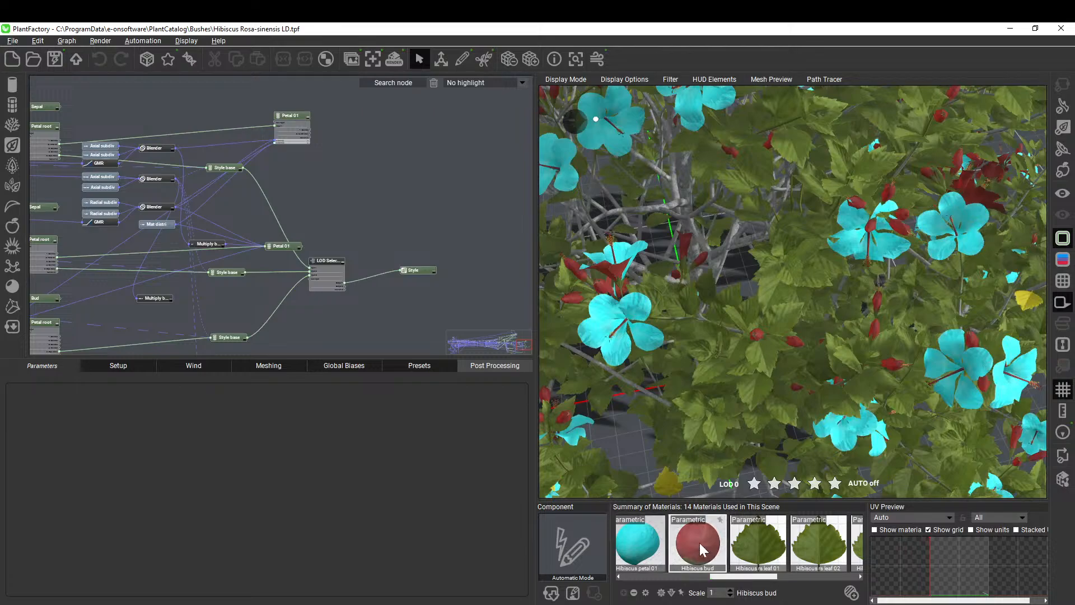
right_click(700, 542)
click(735, 452)
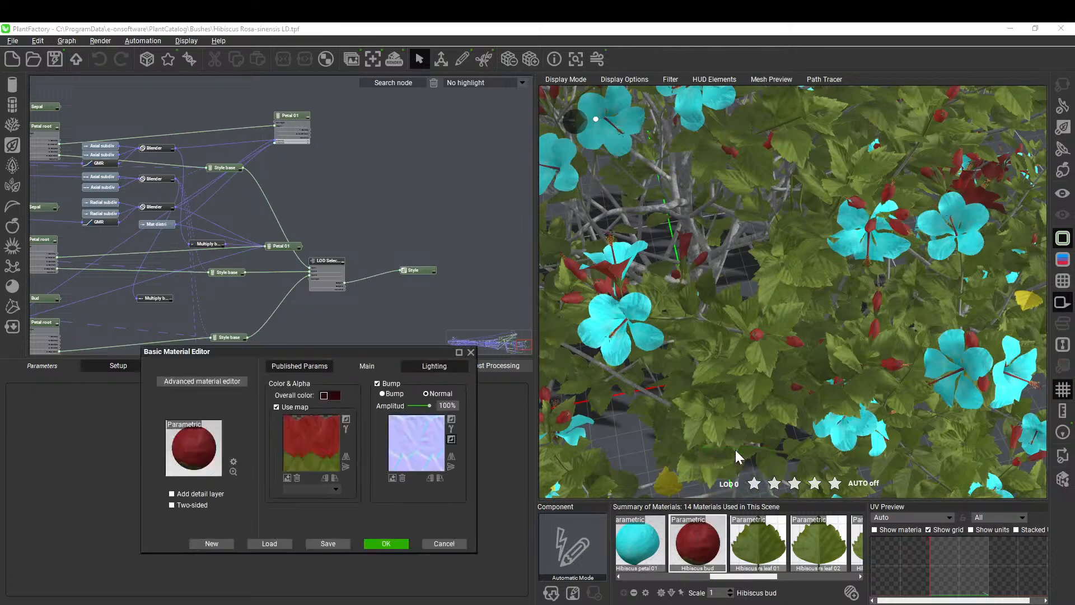
click(324, 395)
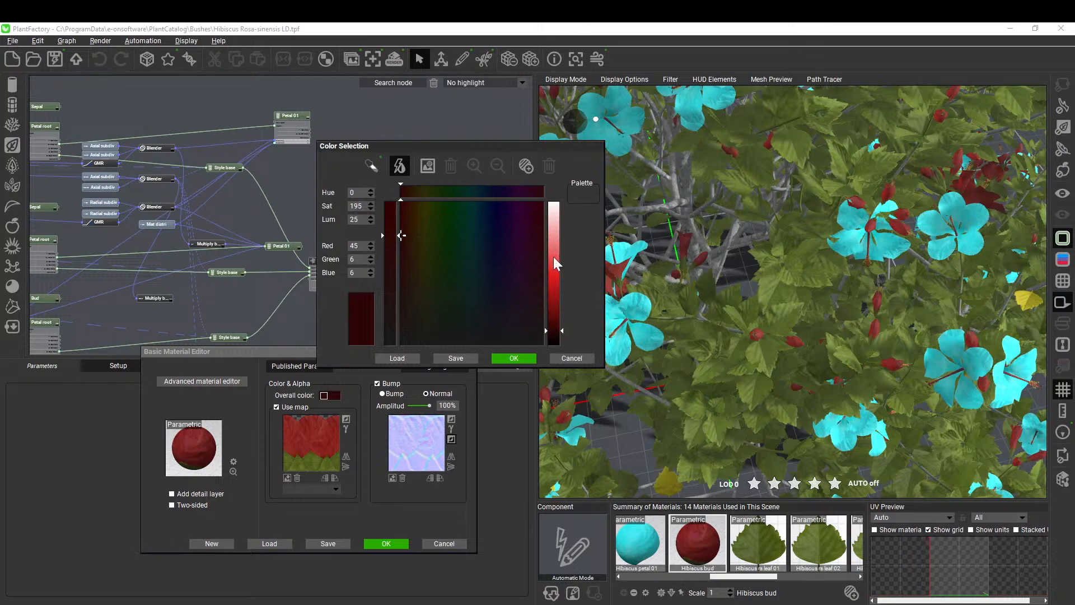
click(474, 227)
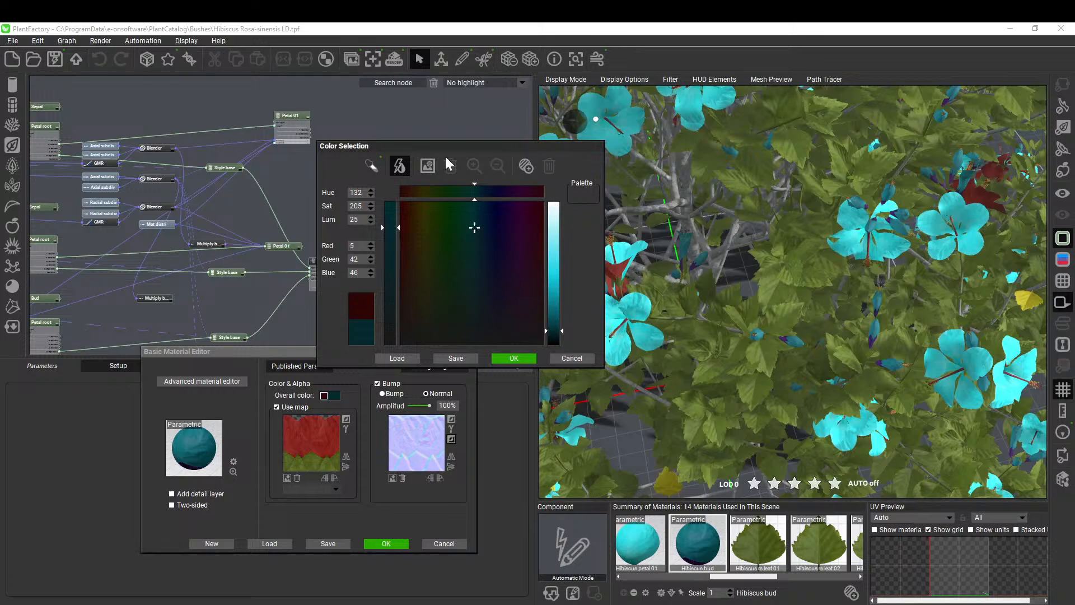
click(521, 357)
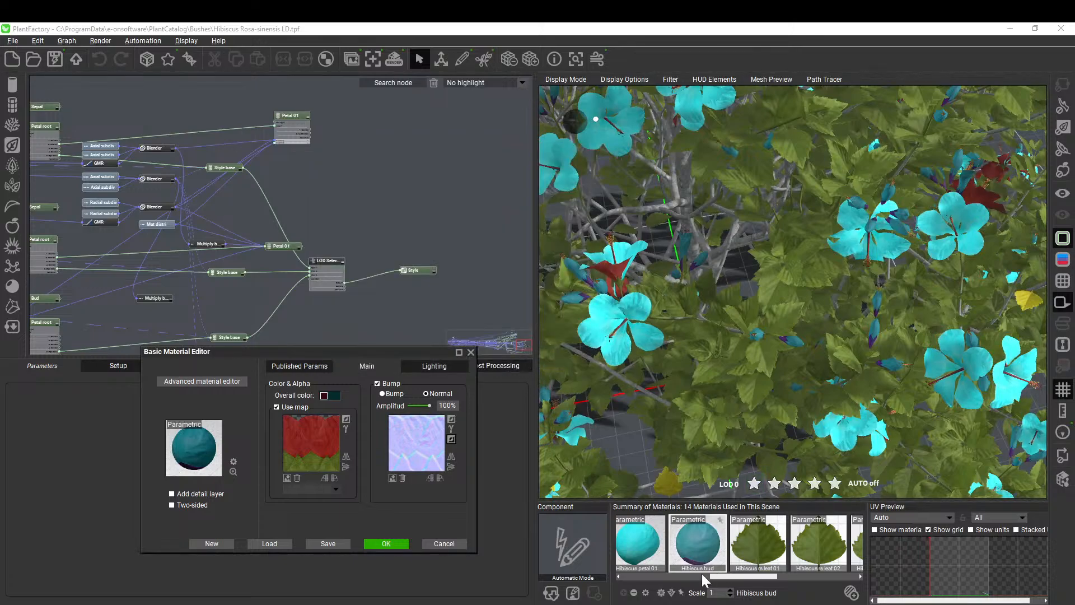
Edit the Hibiscus style material and set its overall color to teal, RGB 15, 143, 143.
drag(758, 576, 832, 576)
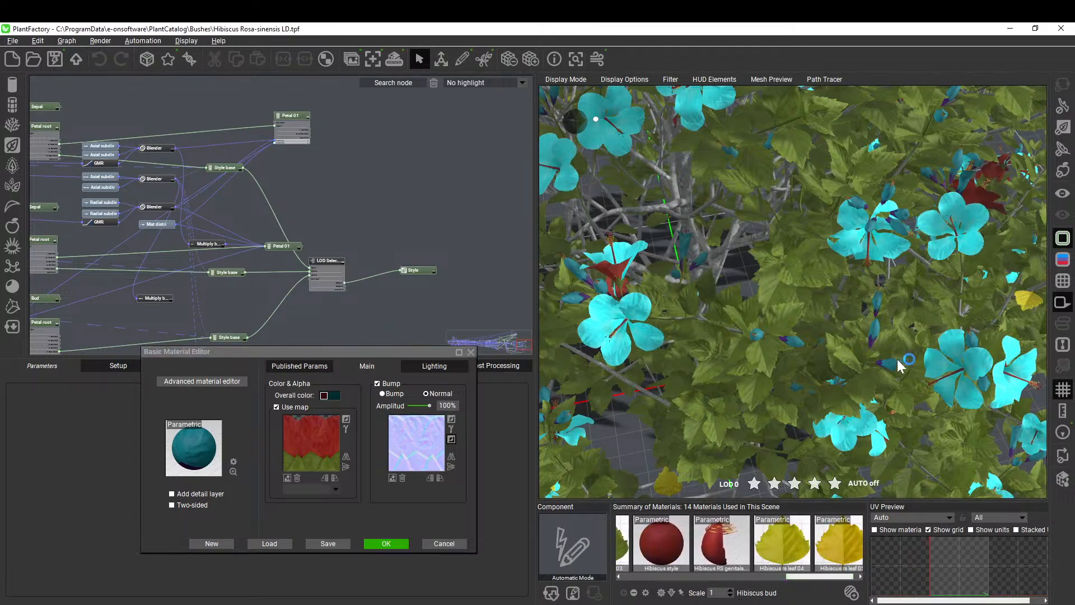
scroll(899, 366, down, 10)
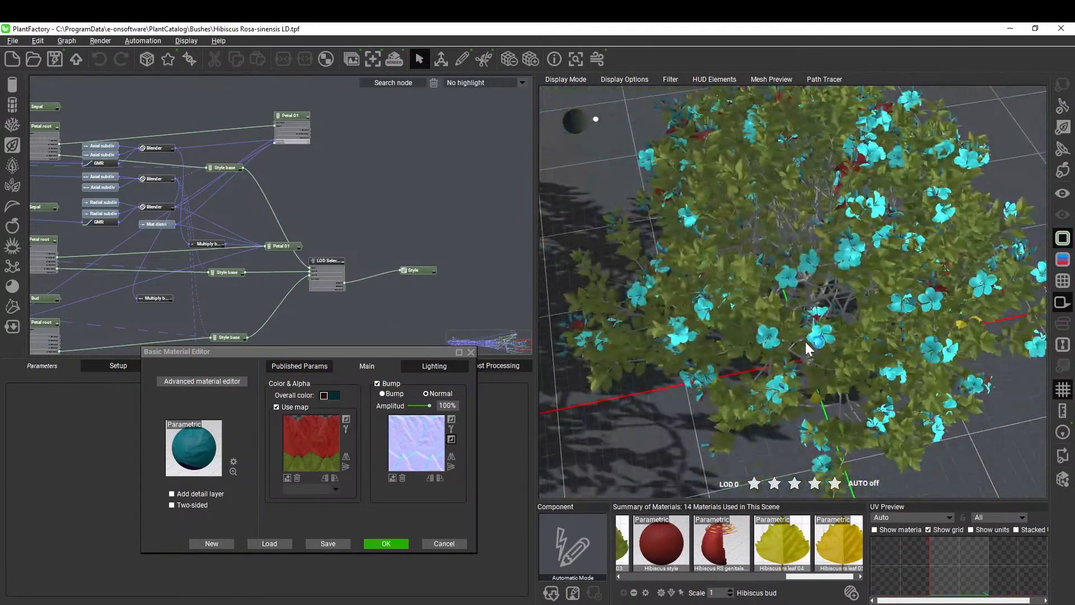
drag(808, 348, 788, 468)
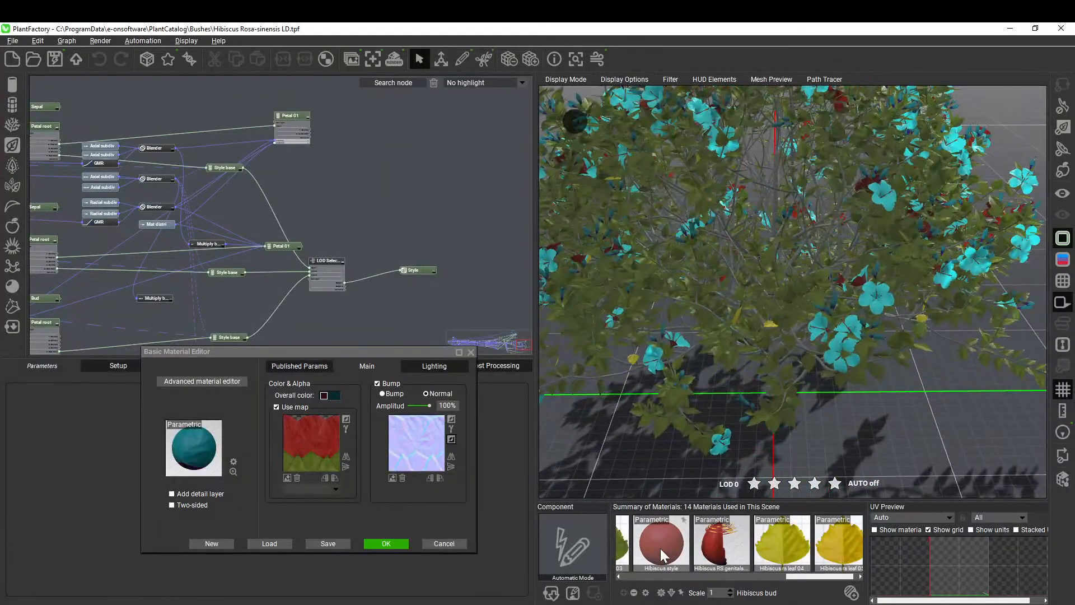
right_click(660, 549)
click(695, 458)
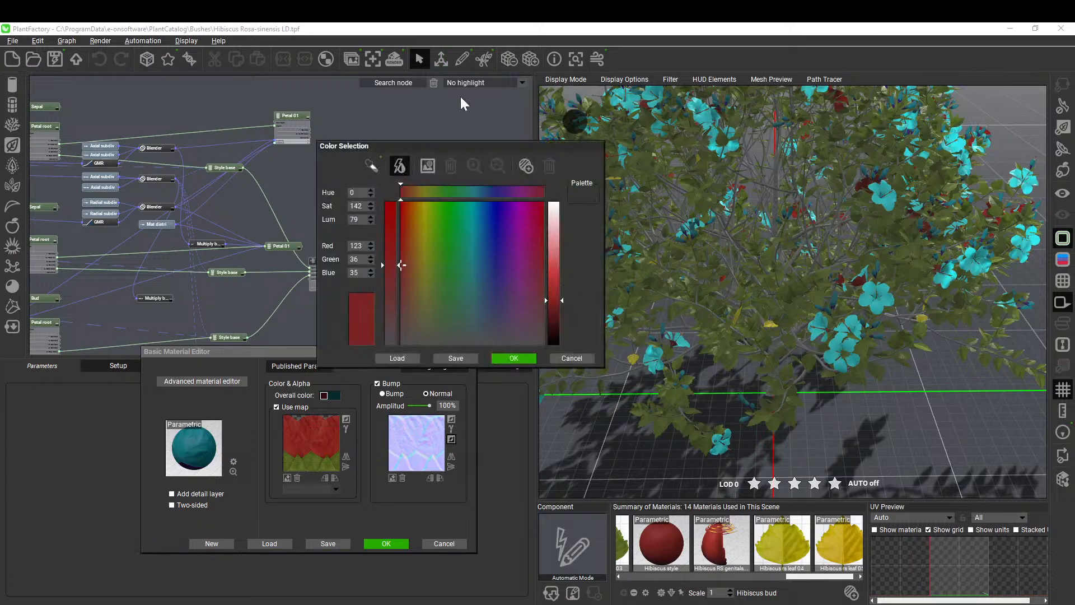
click(472, 228)
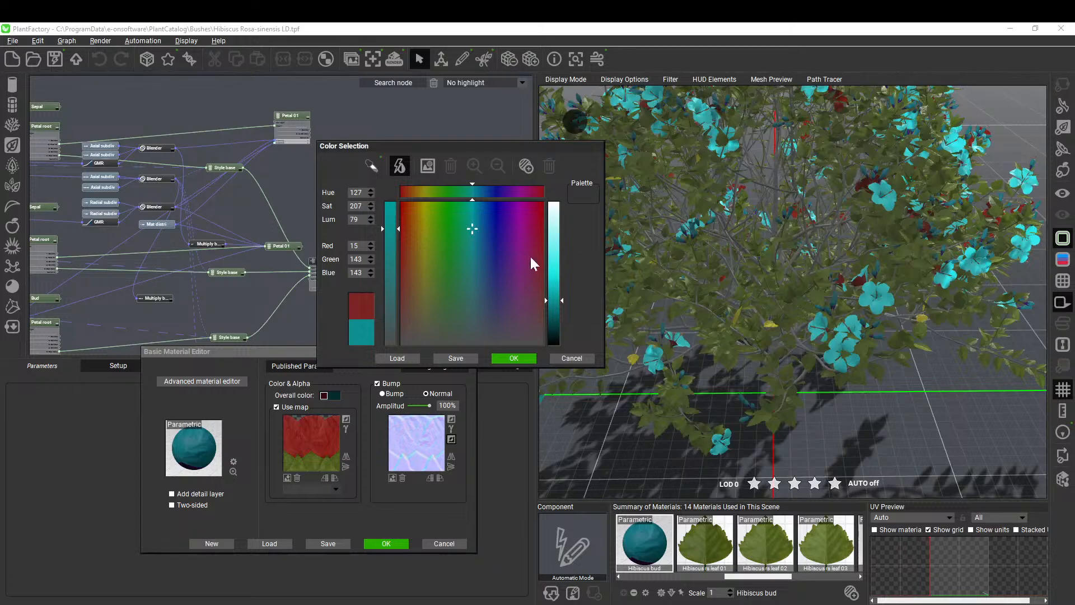
click(520, 359)
click(387, 543)
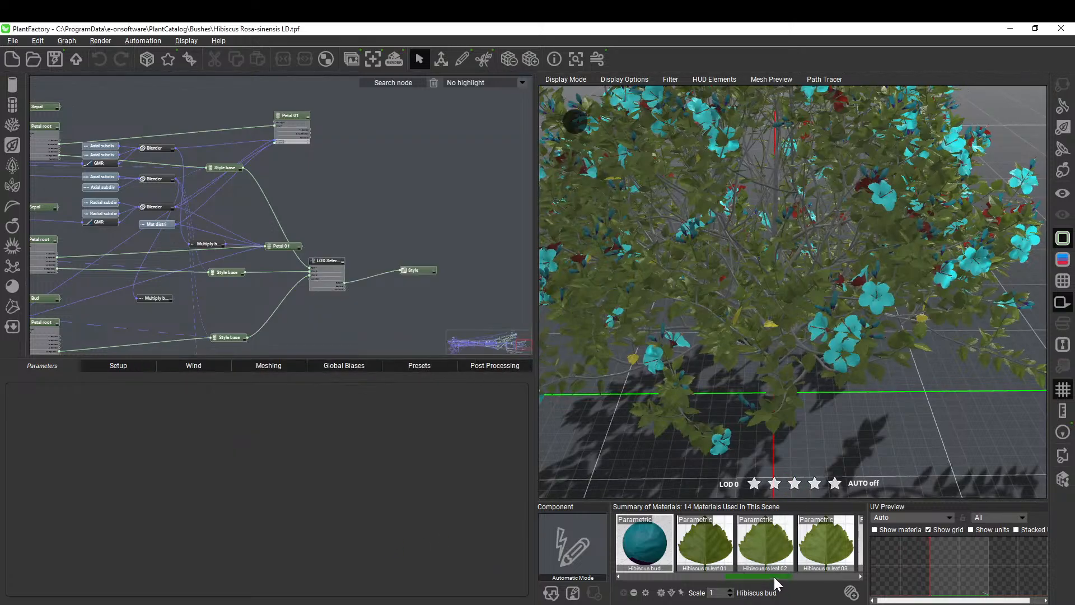
Edit the Hibiscus RS genitals material and set its overall color to dark teal, RGB 2, 22, 25.
drag(773, 577, 850, 572)
scroll(886, 303, down, 3)
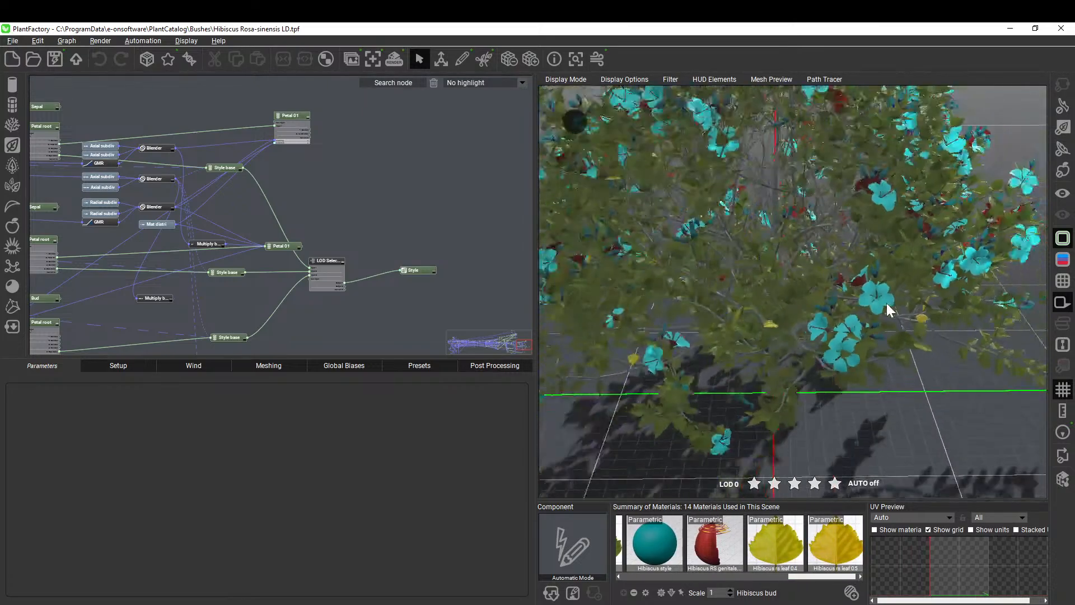
right_click(709, 550)
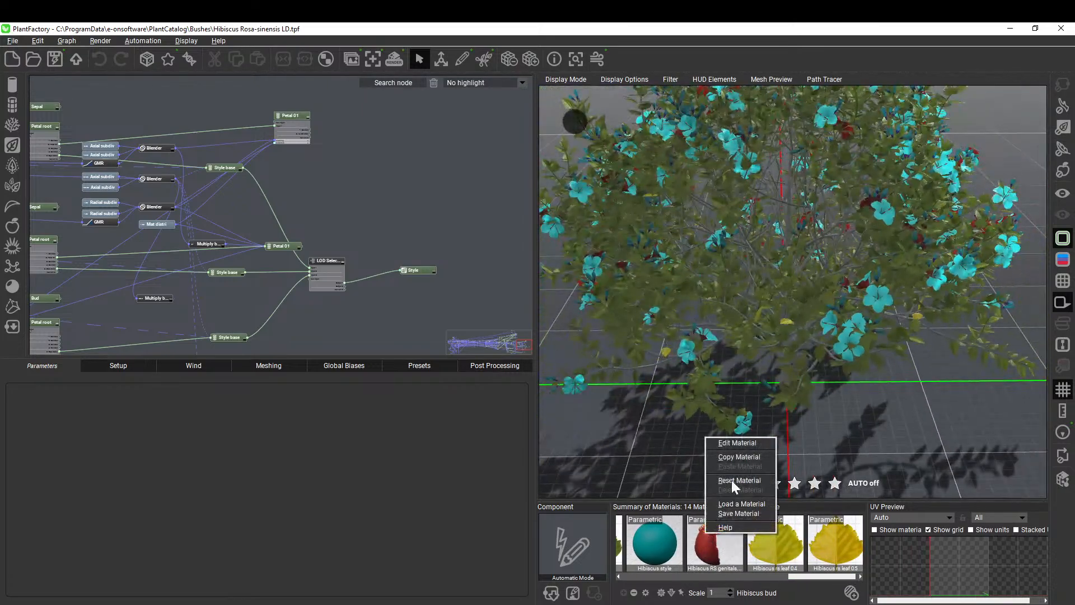
click(749, 446)
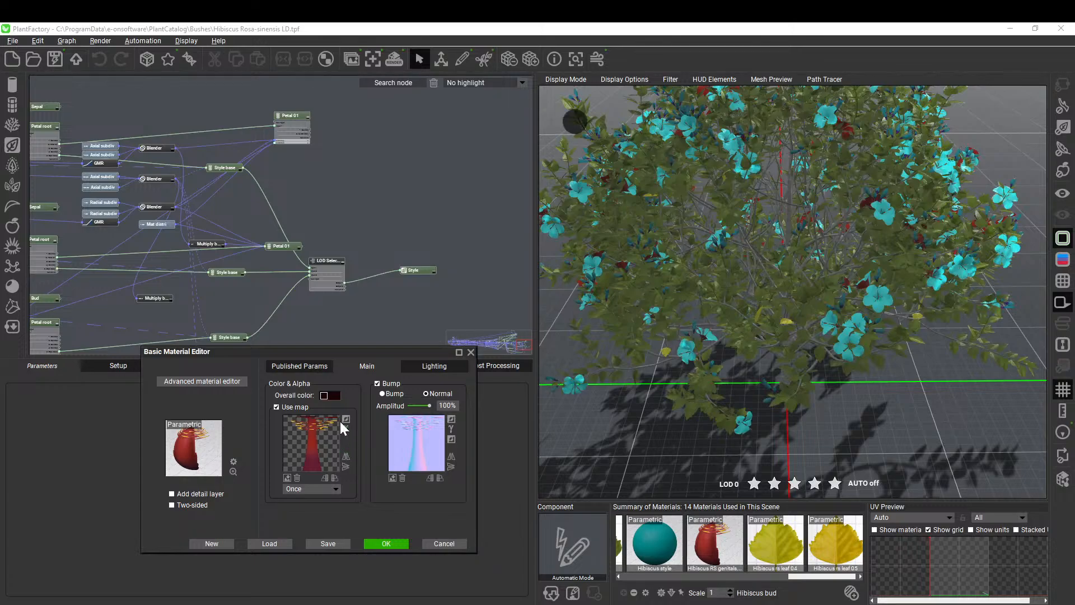
click(333, 395)
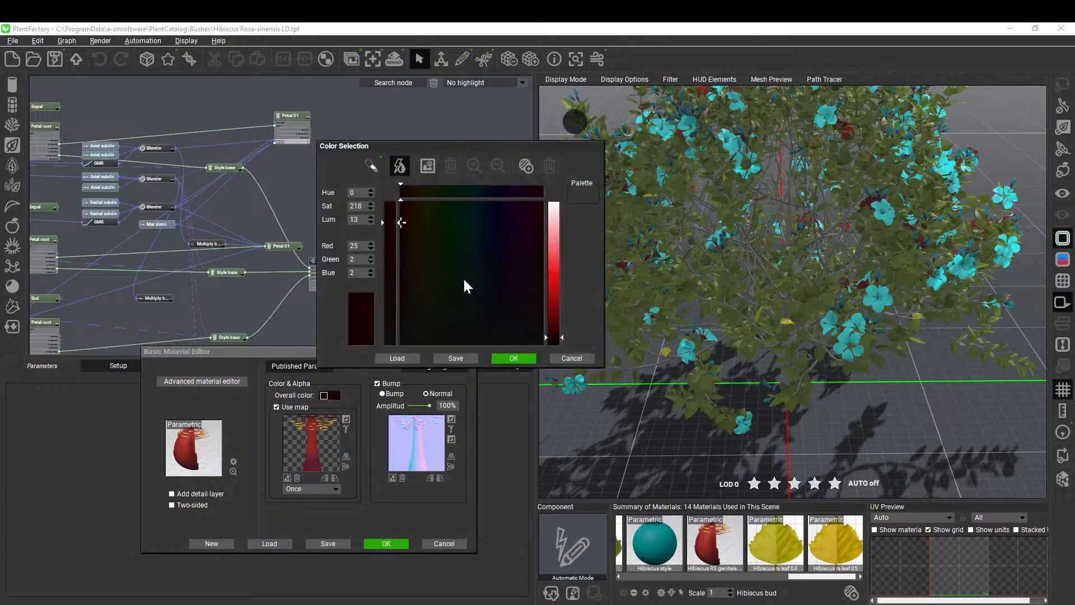
click(475, 224)
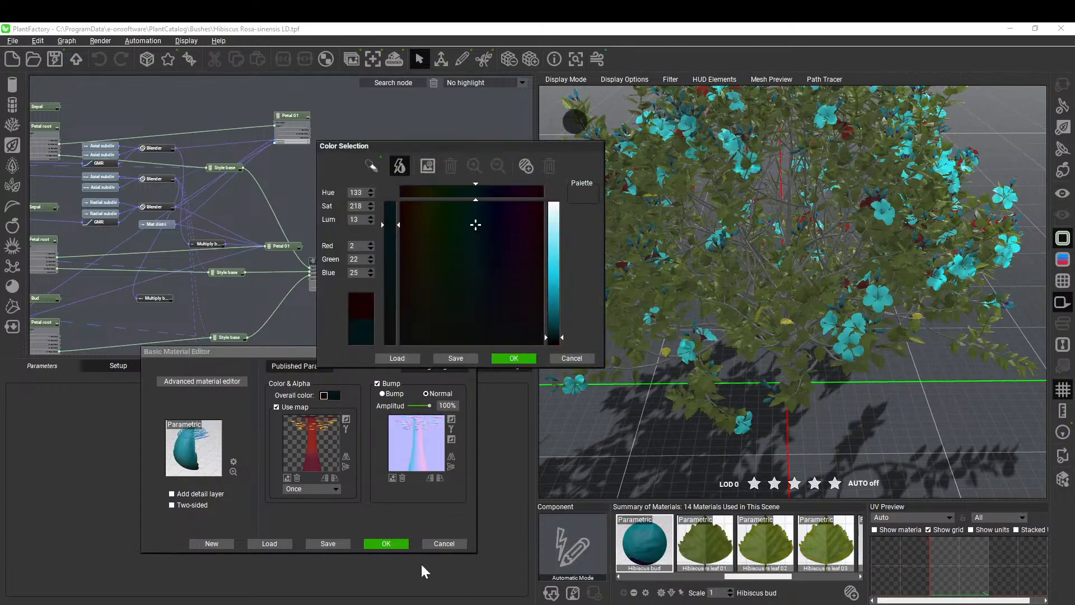
click(386, 543)
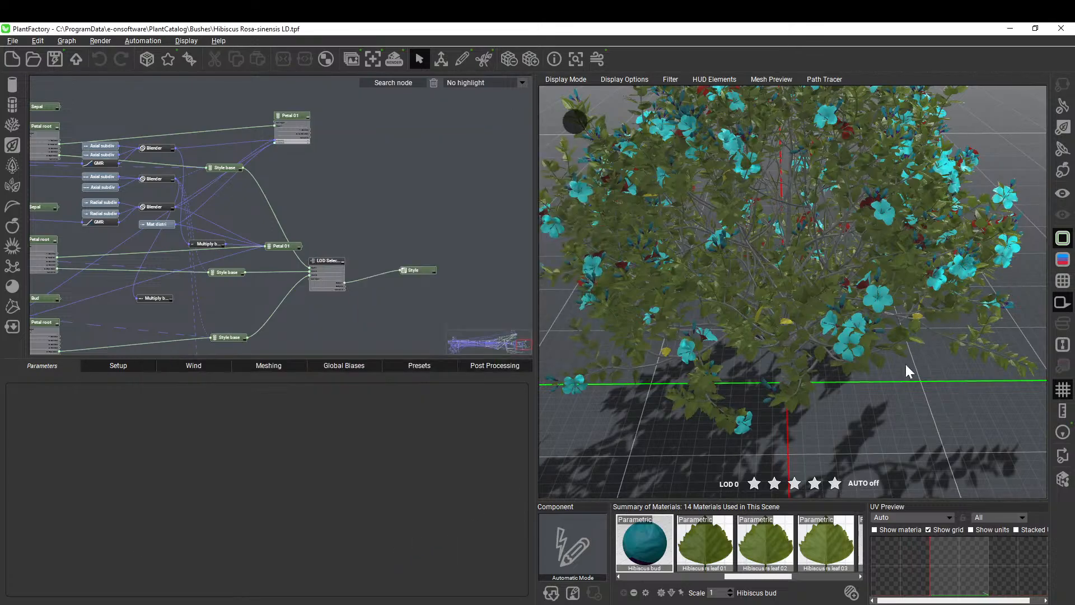
Examine the recolored flowers up close from several sides for remaining red parts, and check the other materials in the scene.
drag(764, 576, 825, 574)
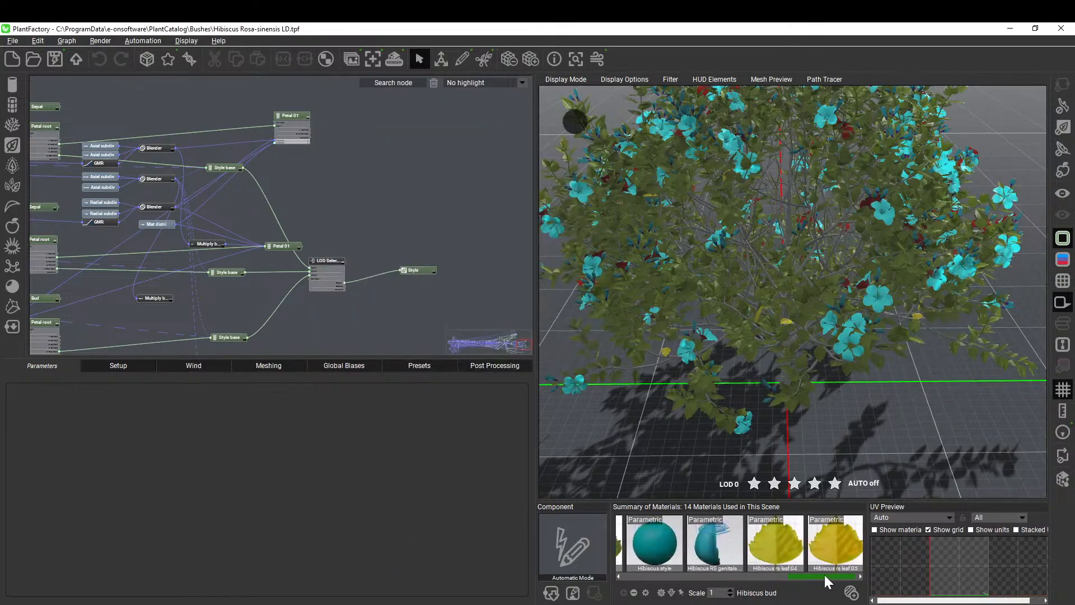
scroll(787, 490, up, 5)
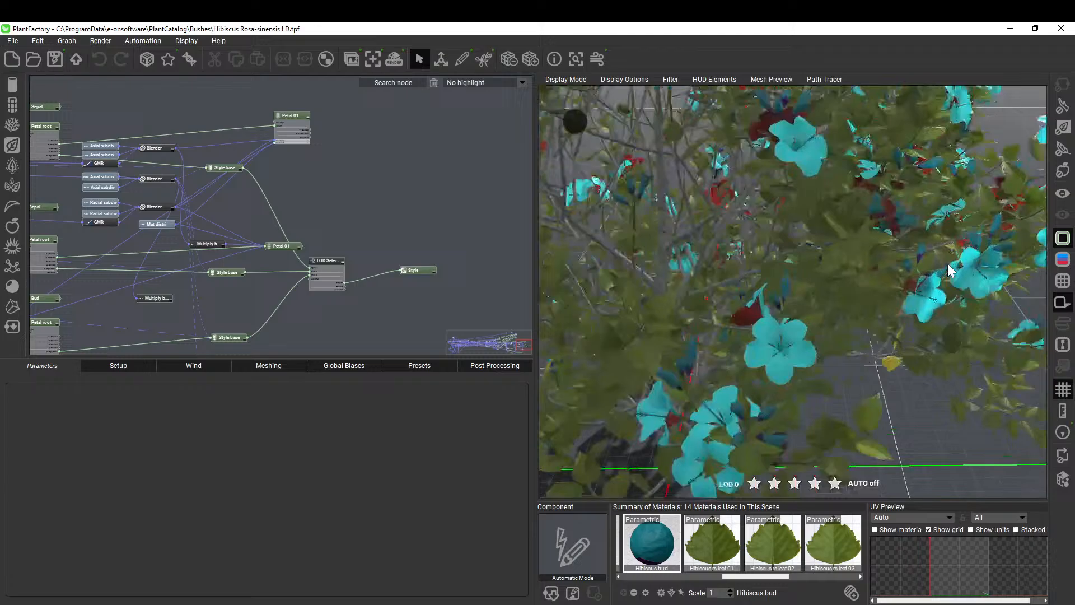
click(901, 300)
right_drag(909, 426, 754, 427)
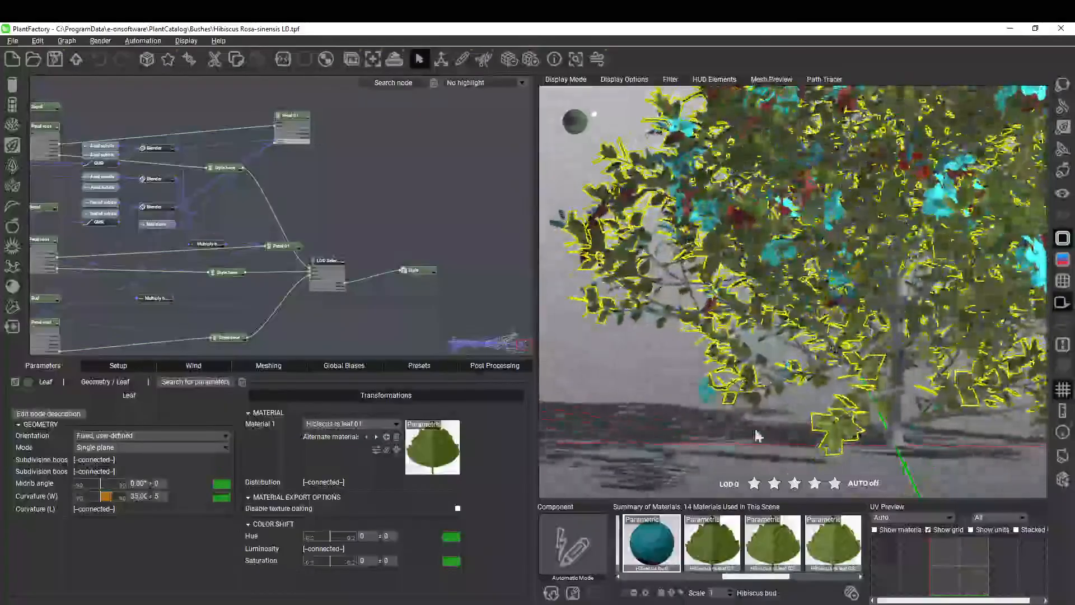
right_click(787, 342)
click(610, 358)
click(621, 365)
scroll(730, 290, up, 3)
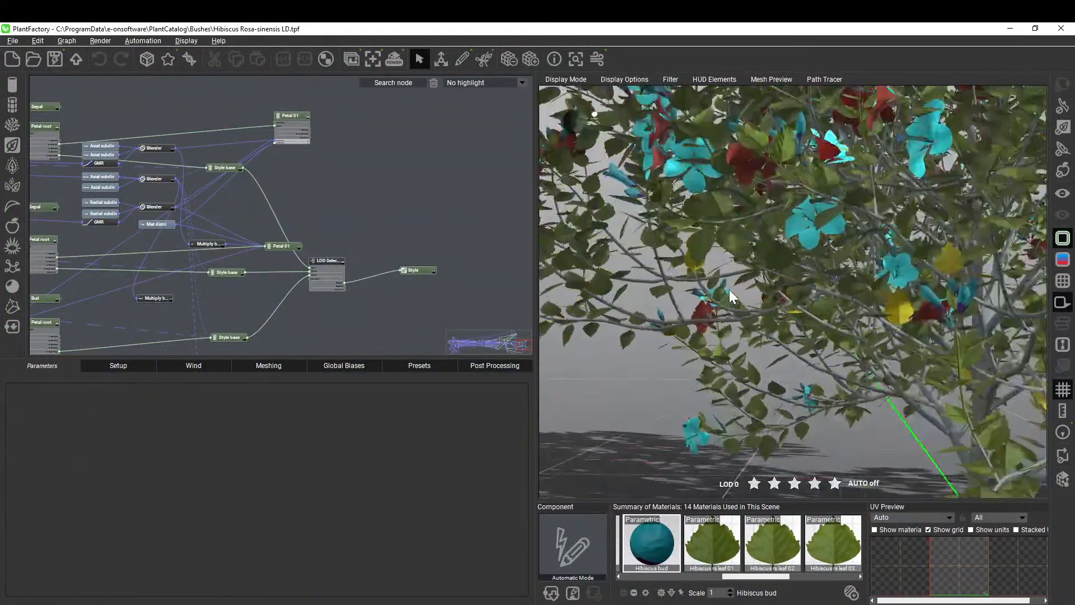
right_drag(626, 372, 735, 449)
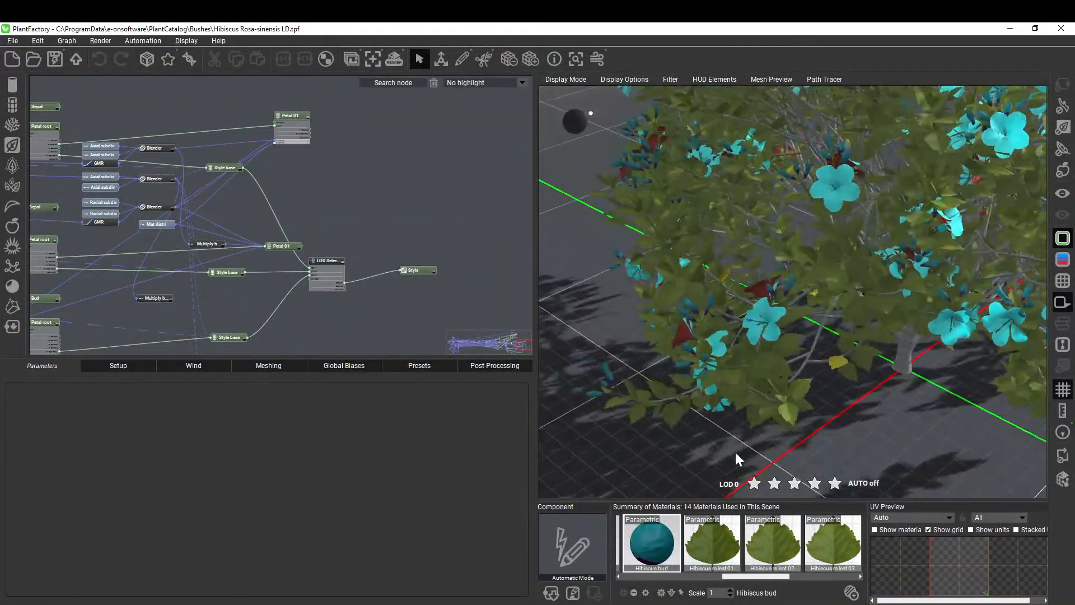
drag(761, 576, 822, 573)
scroll(892, 280, up, 5)
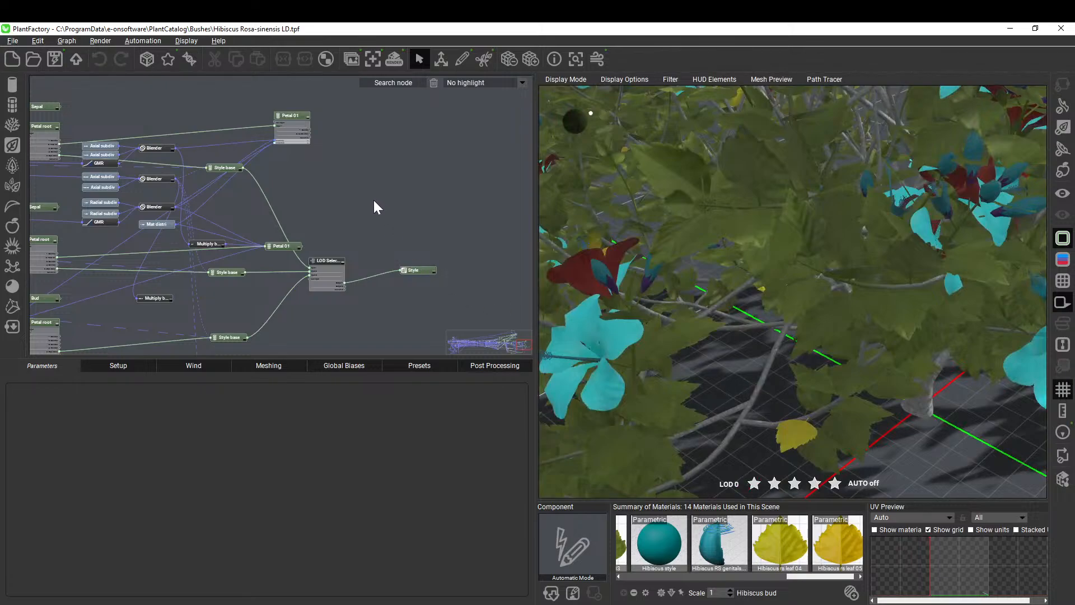
Select each of the two Petal 01 nodes in the graph and examine which petals they control on the bush.
scroll(365, 177, up, 3)
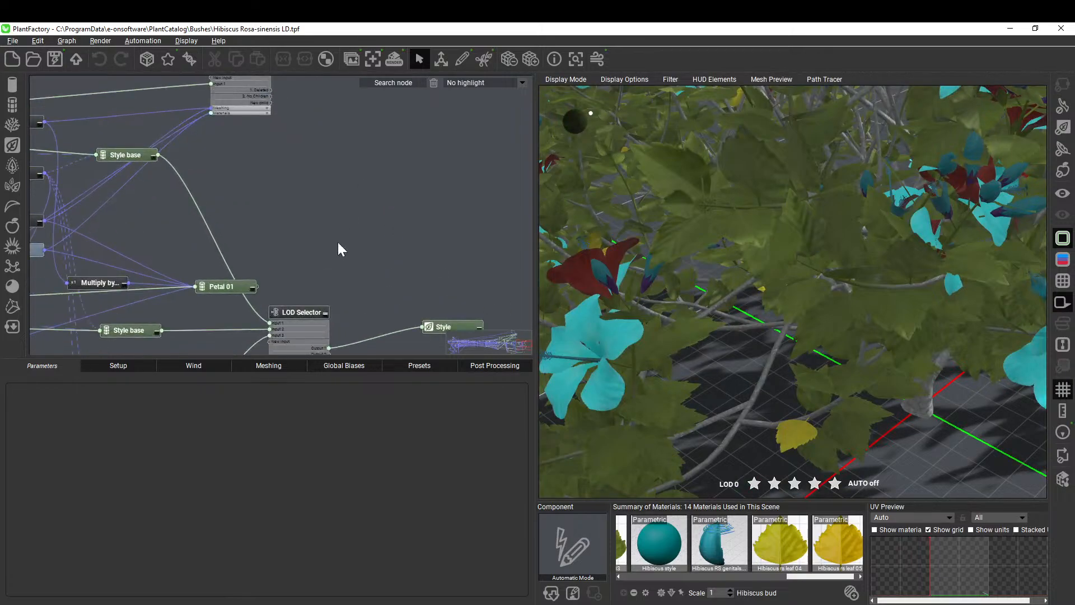
middle_drag(333, 186, 386, 277)
click(291, 160)
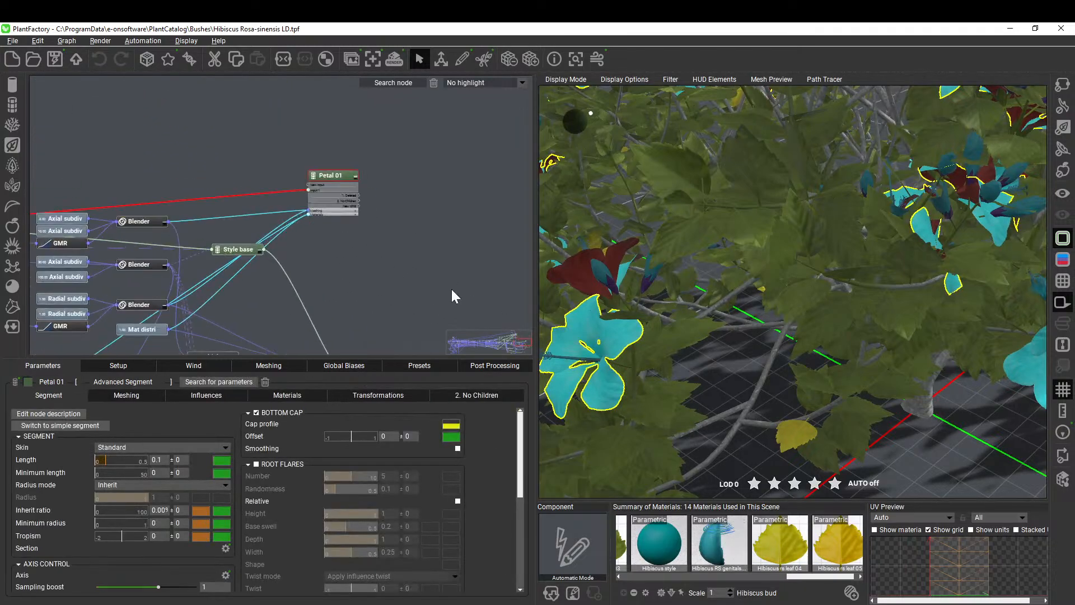
click(436, 244)
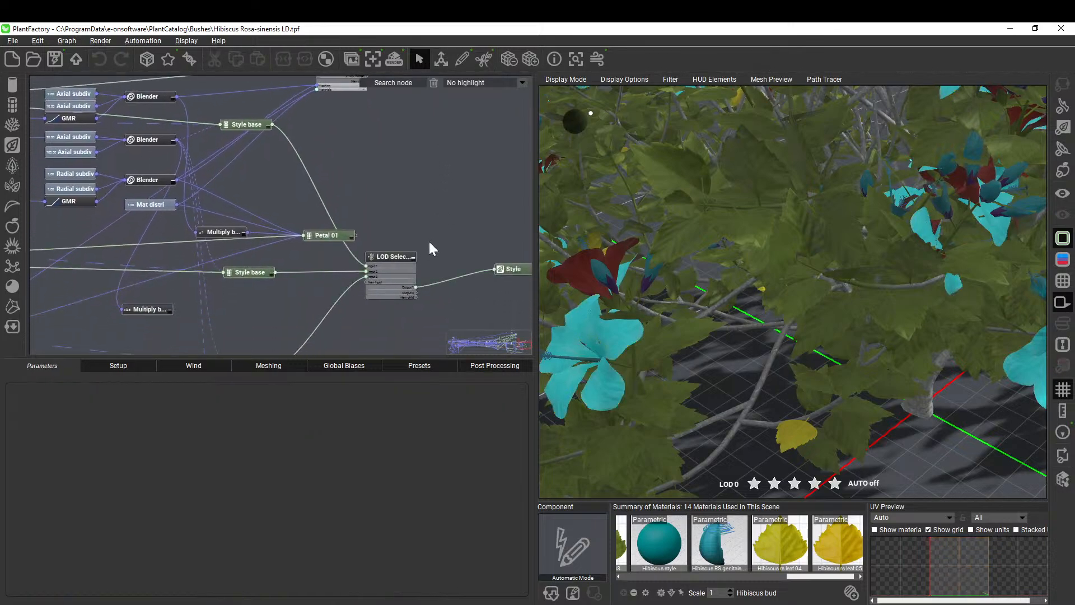
click(324, 236)
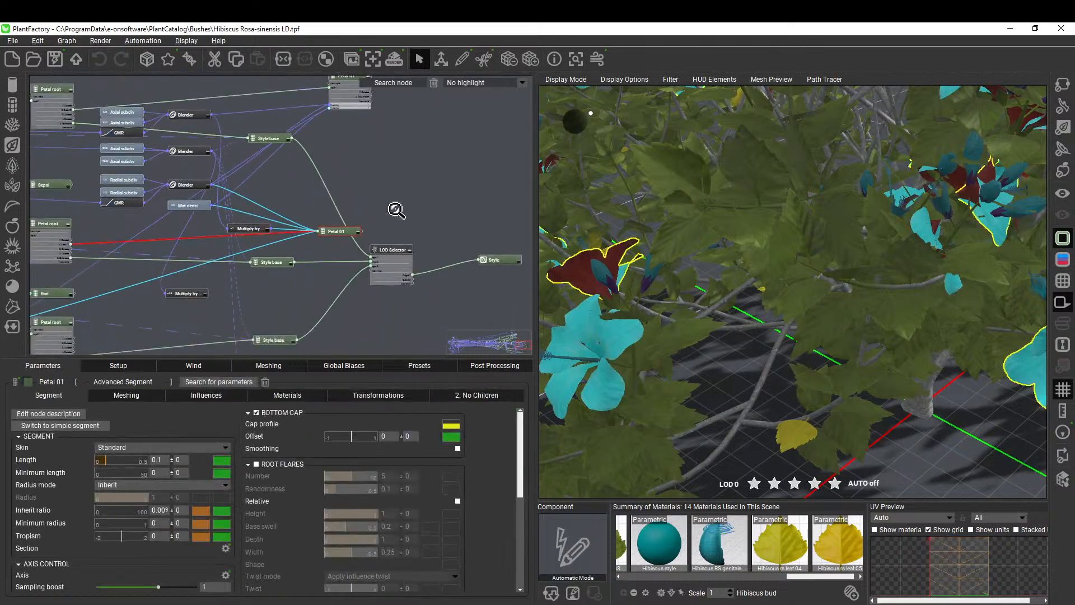
mouse_move(815, 575)
mouse_down()
mouse_move(593, 562)
mouse_move(795, 572)
mouse_up()
scroll(785, 371, down, 3)
scroll(784, 368, down, 2)
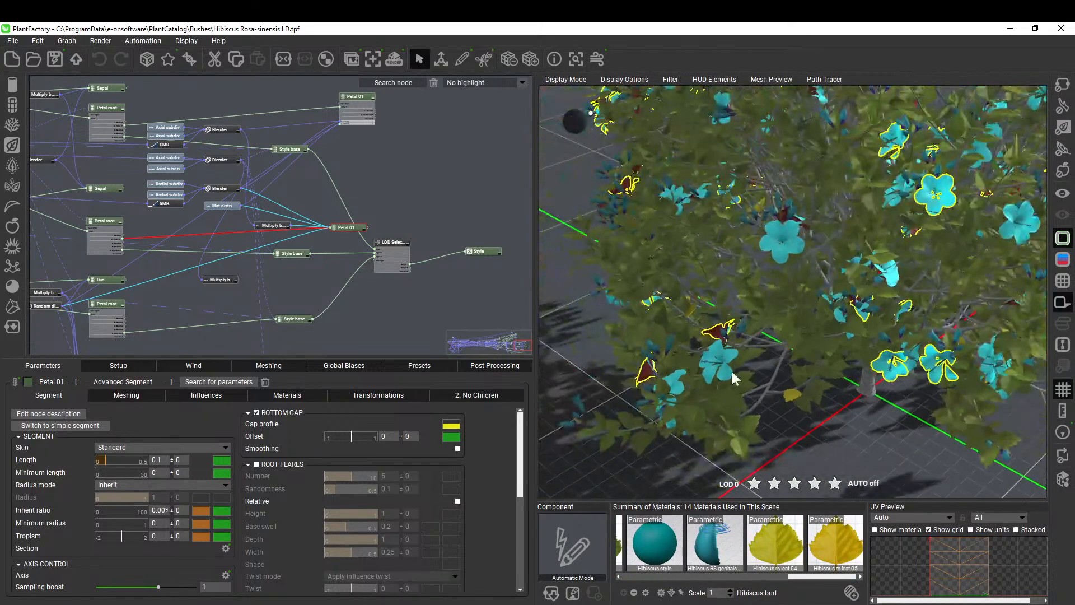
right_drag(731, 371, 753, 303)
scroll(719, 307, up, 5)
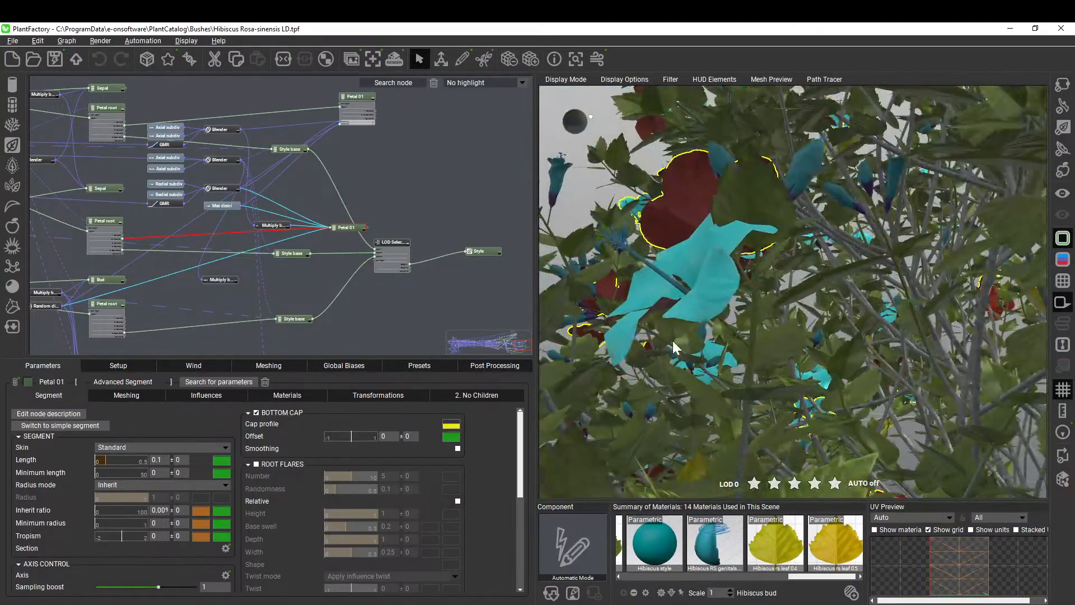
right_drag(674, 343, 863, 459)
drag(810, 577, 671, 571)
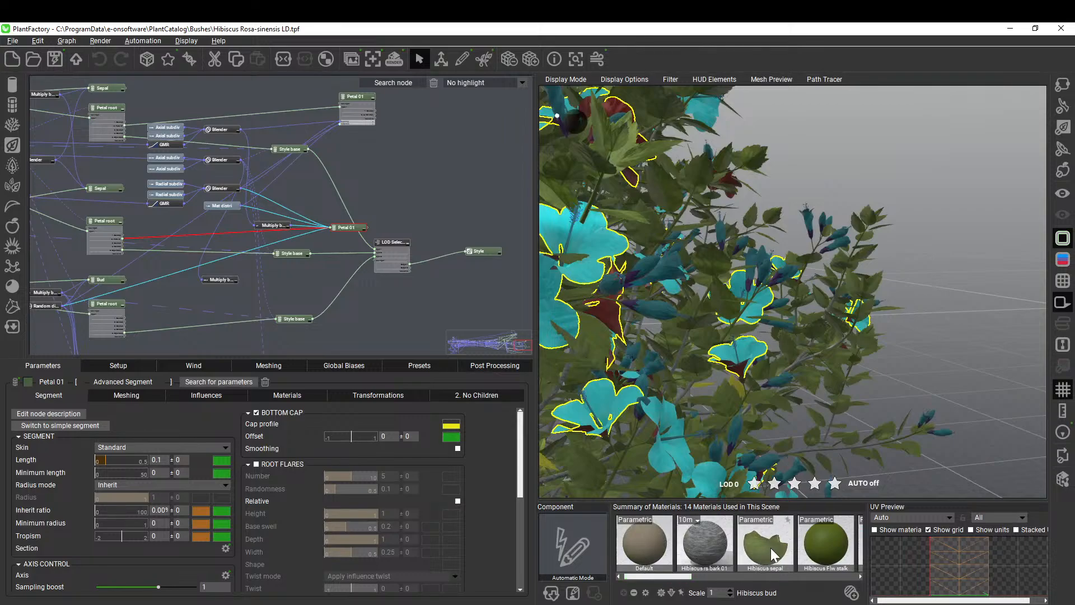
right_click(770, 538)
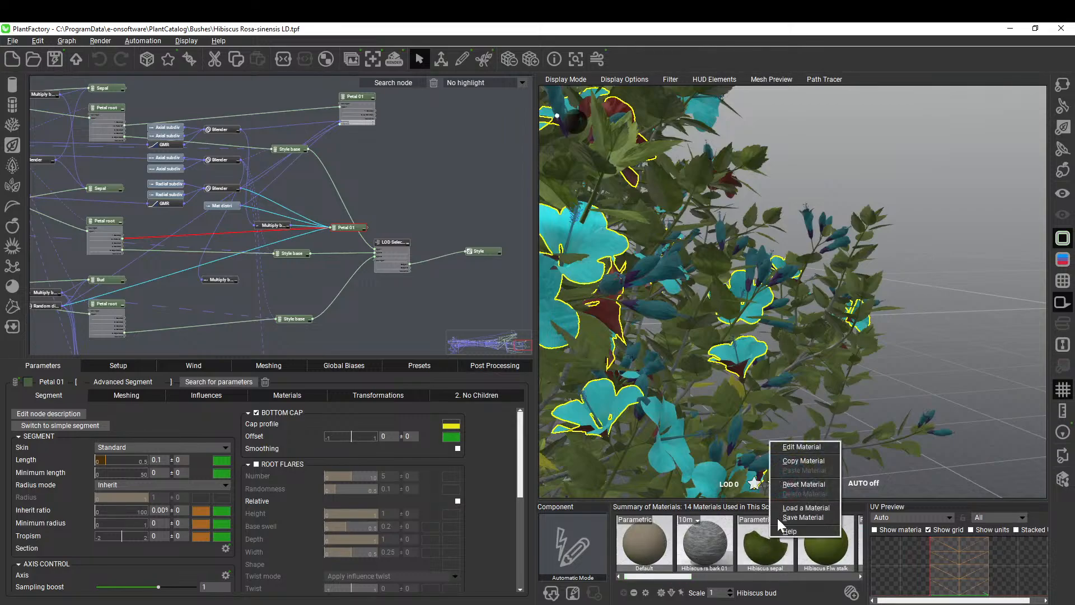
click(798, 446)
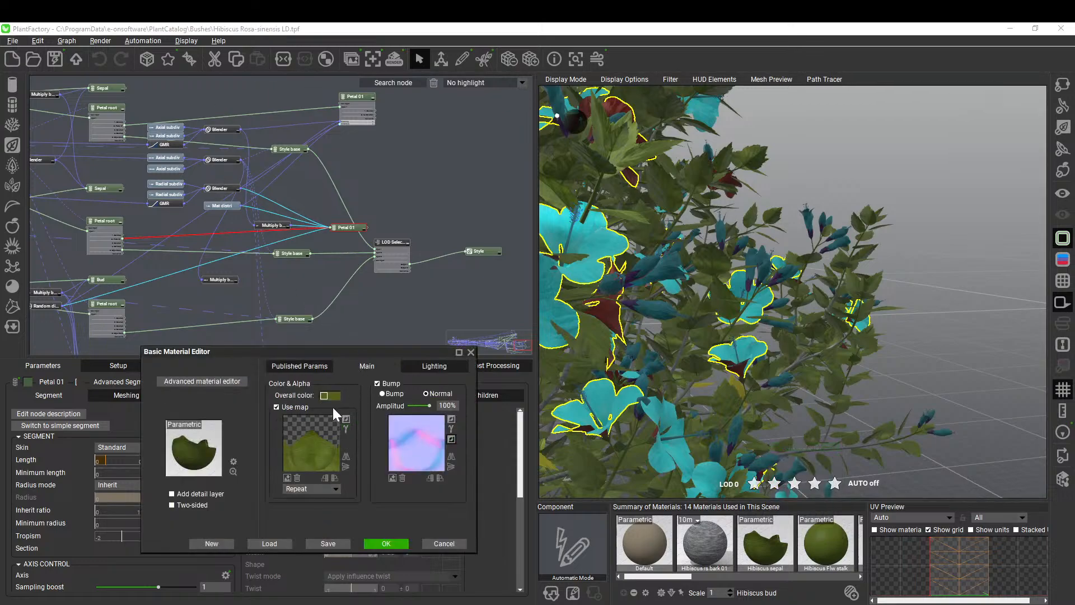
click(443, 543)
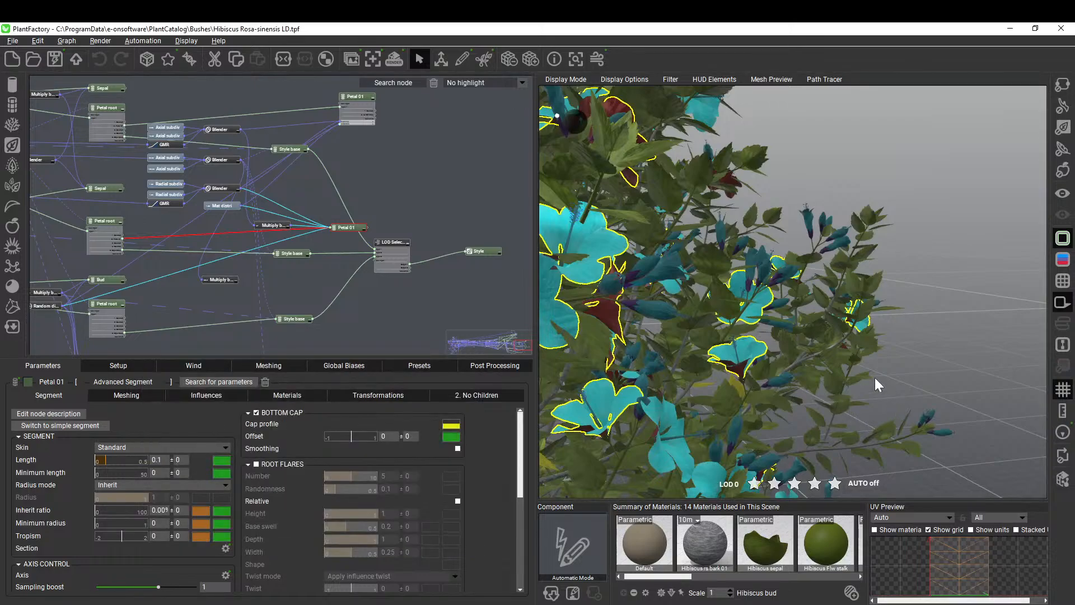
Clear the Petal 01 selection, then locate and select the Branch 1 node to see which branches it controls on the whole bush.
scroll(898, 337, down, 3)
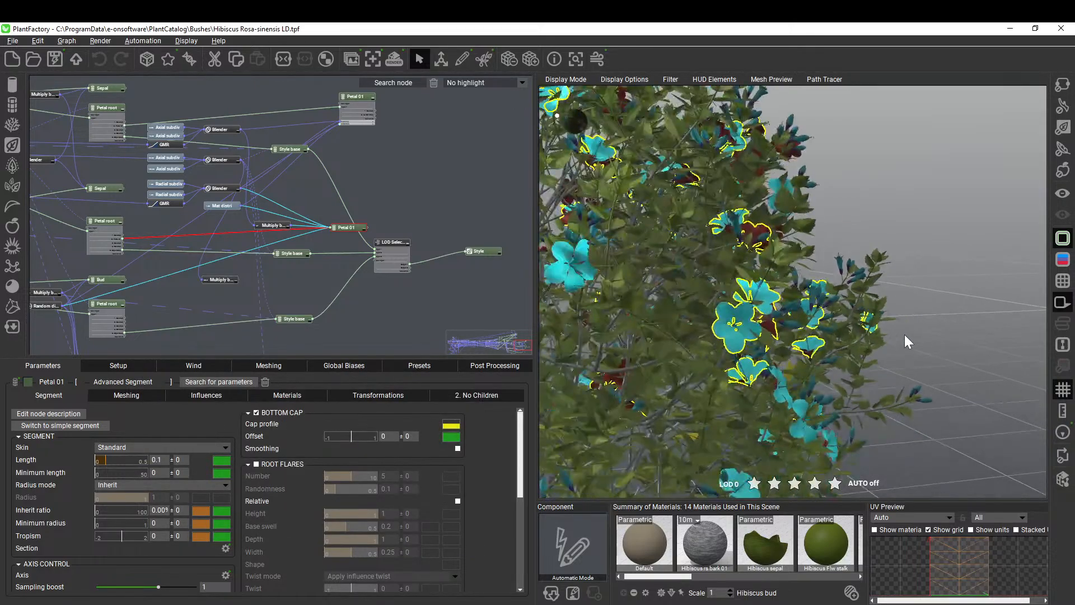
right_drag(928, 333, 815, 315)
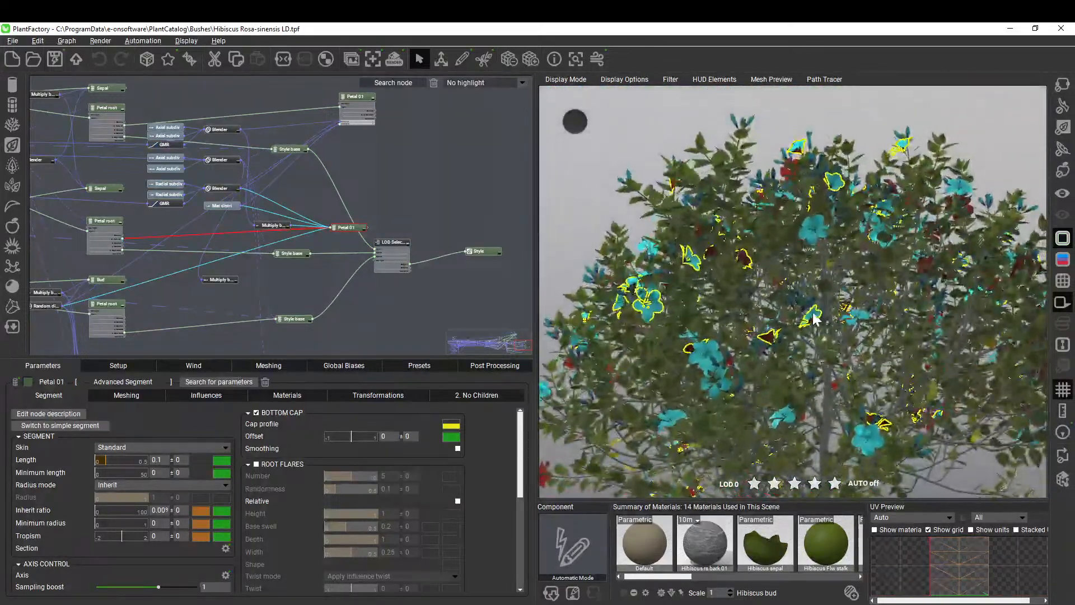
drag(679, 577, 760, 578)
scroll(723, 319, down, 5)
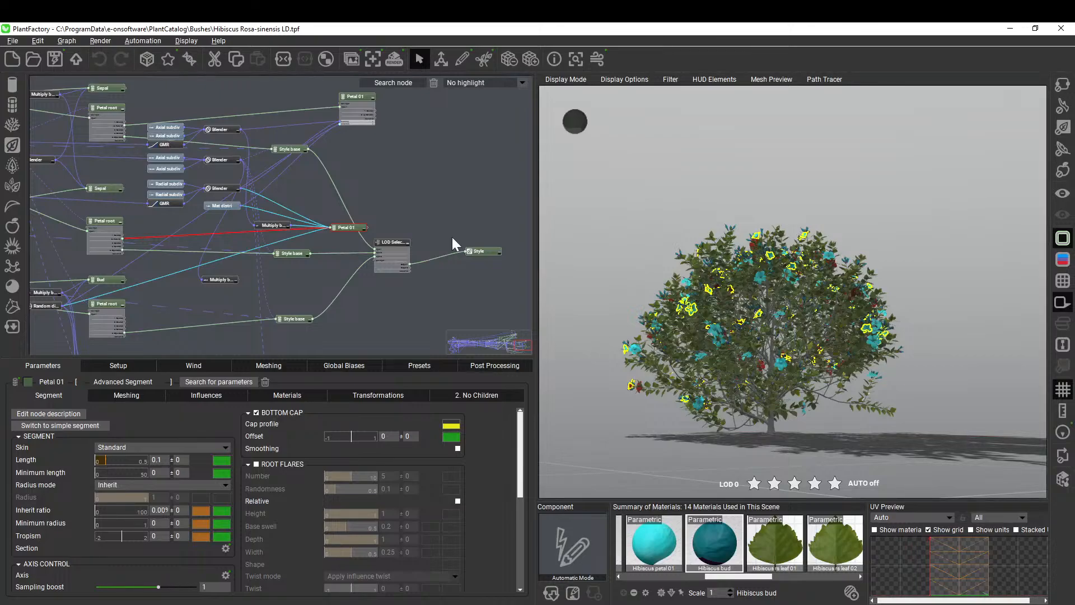
right_click(435, 149)
click(451, 162)
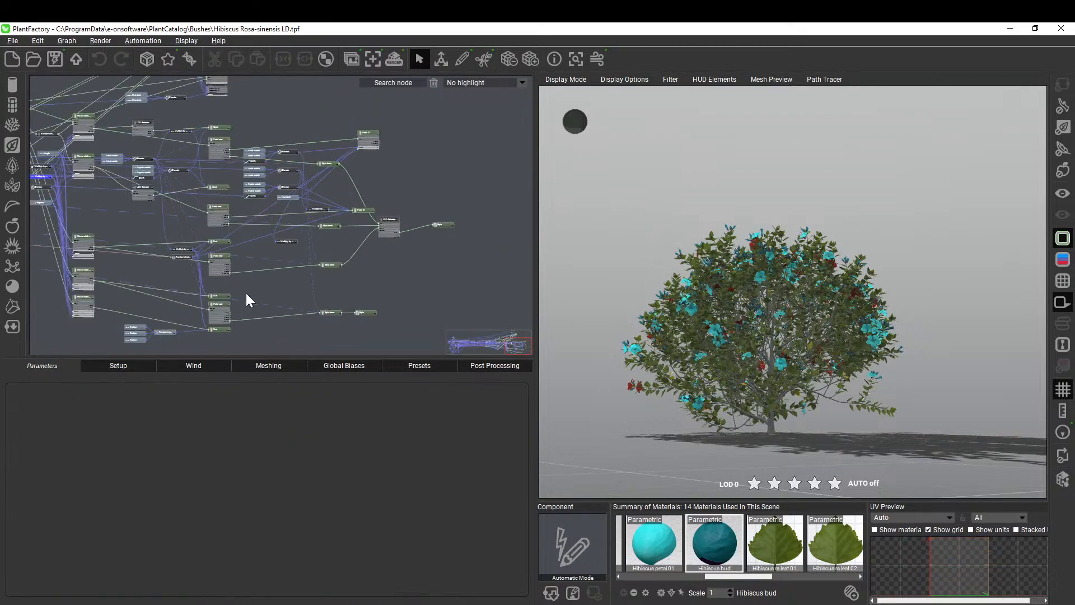
middle_drag(247, 293, 684, 343)
scroll(203, 263, up, 1)
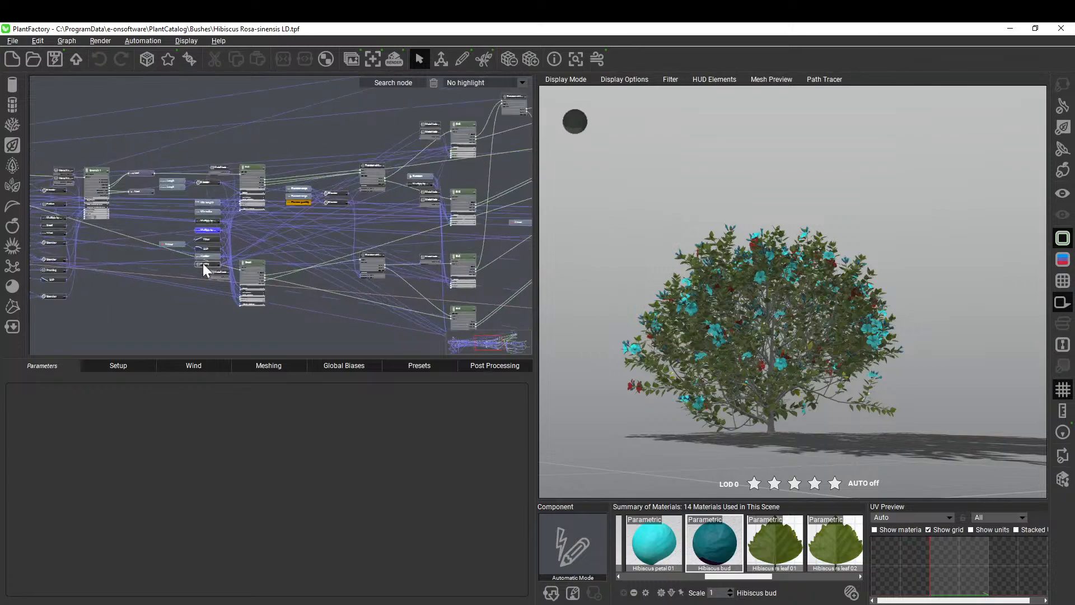
scroll(203, 263, up, 2)
middle_drag(135, 280, 498, 351)
scroll(369, 264, up, 1)
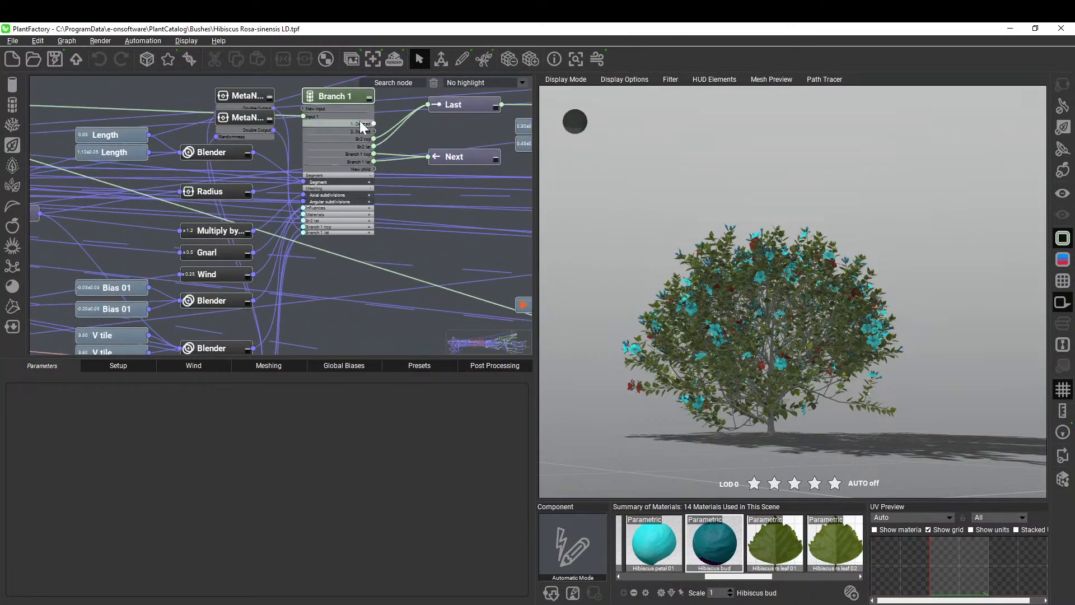
click(355, 96)
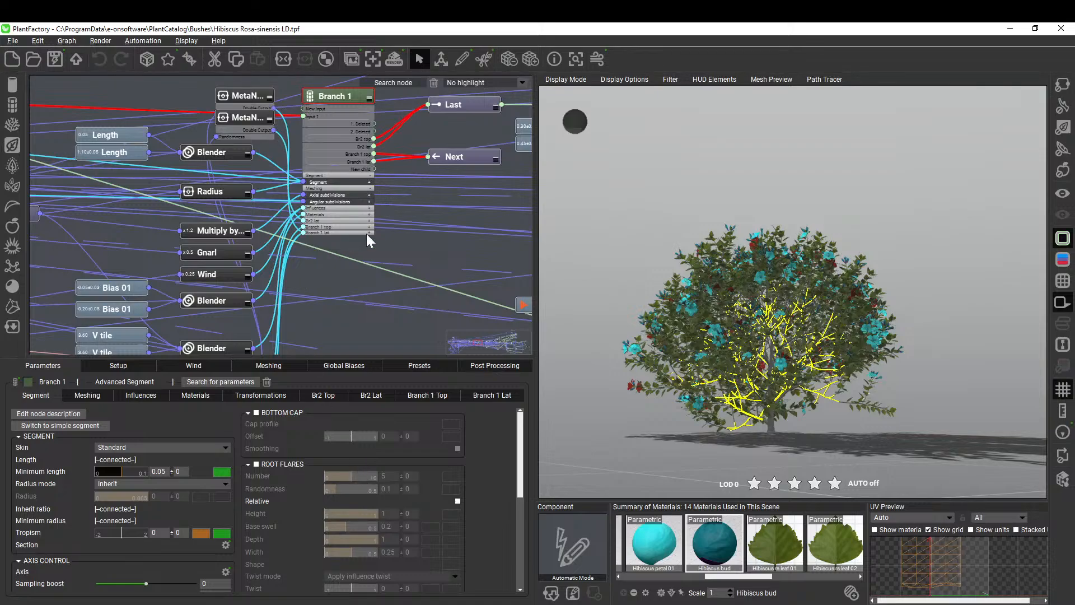
Select the Br2 node and set its orientation tropism to 0.28 vertical and 0.7 horizontal.
scroll(413, 281, down, 2)
middle_drag(401, 290, 140, 317)
scroll(391, 206, up, 2)
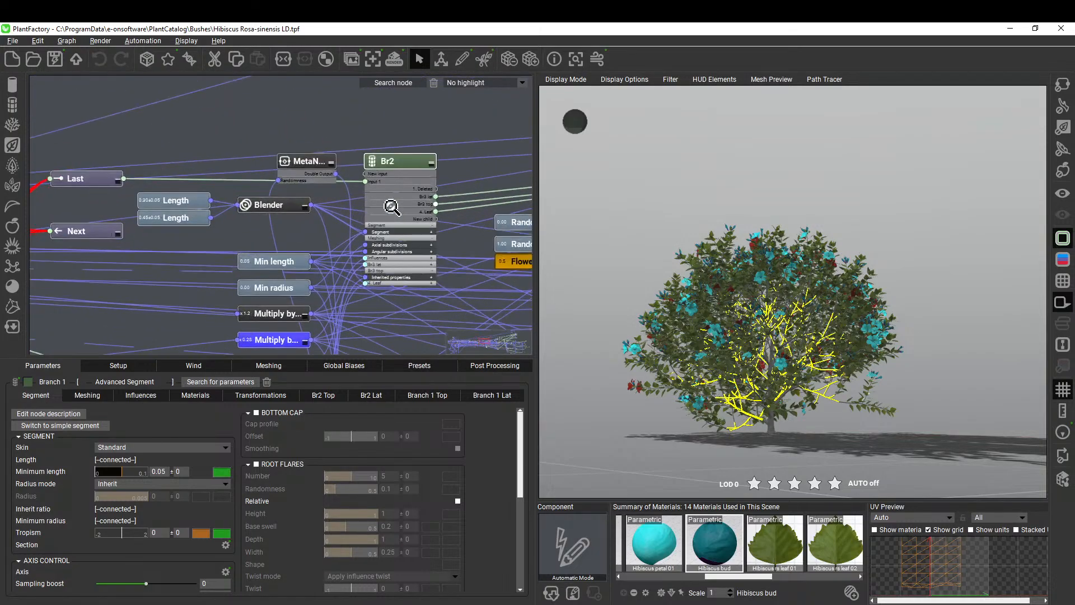
middle_drag(372, 217, 234, 260)
click(265, 211)
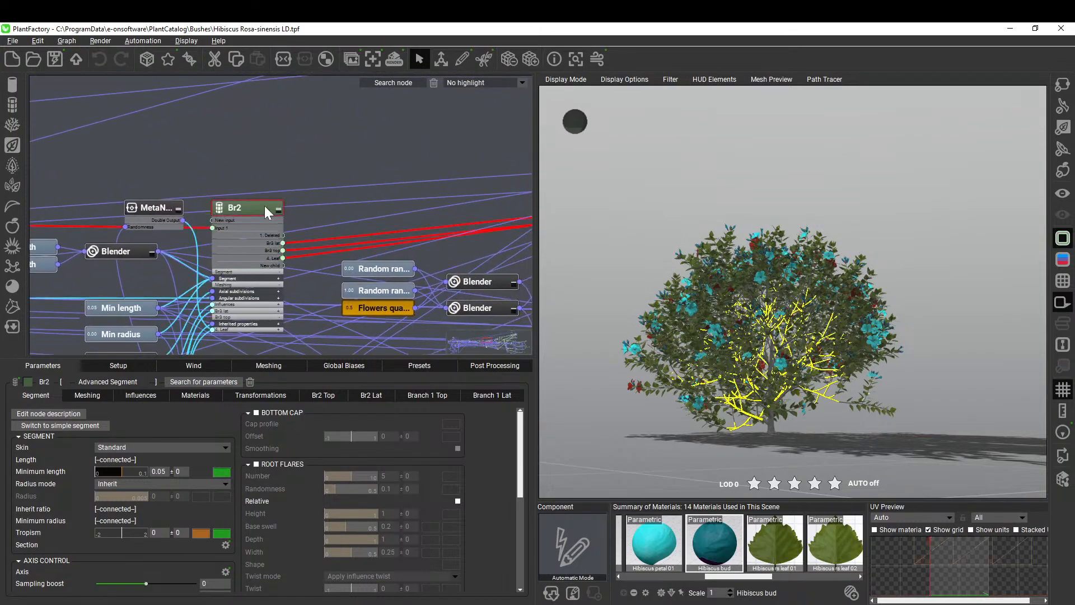
click(301, 394)
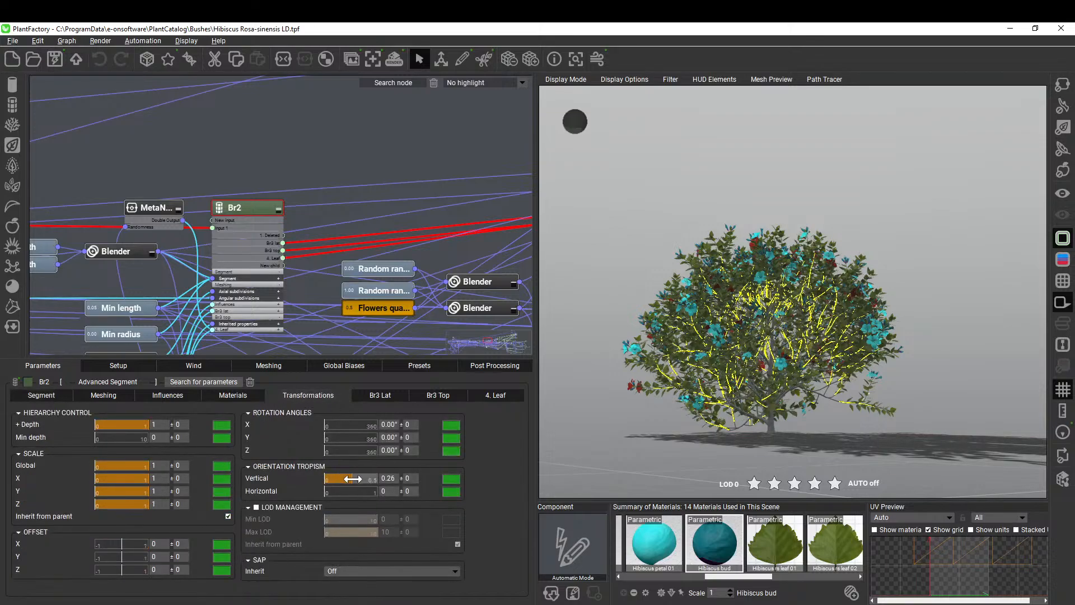
mouse_move(353, 479)
mouse_down()
mouse_move(401, 476)
mouse_move(353, 475)
mouse_up()
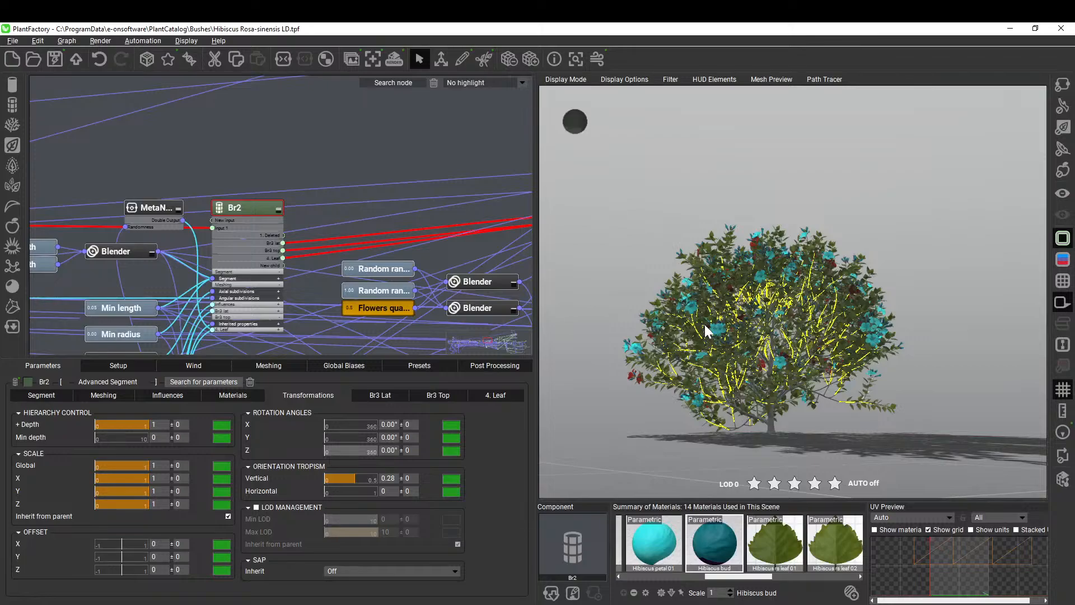
drag(705, 324, 788, 343)
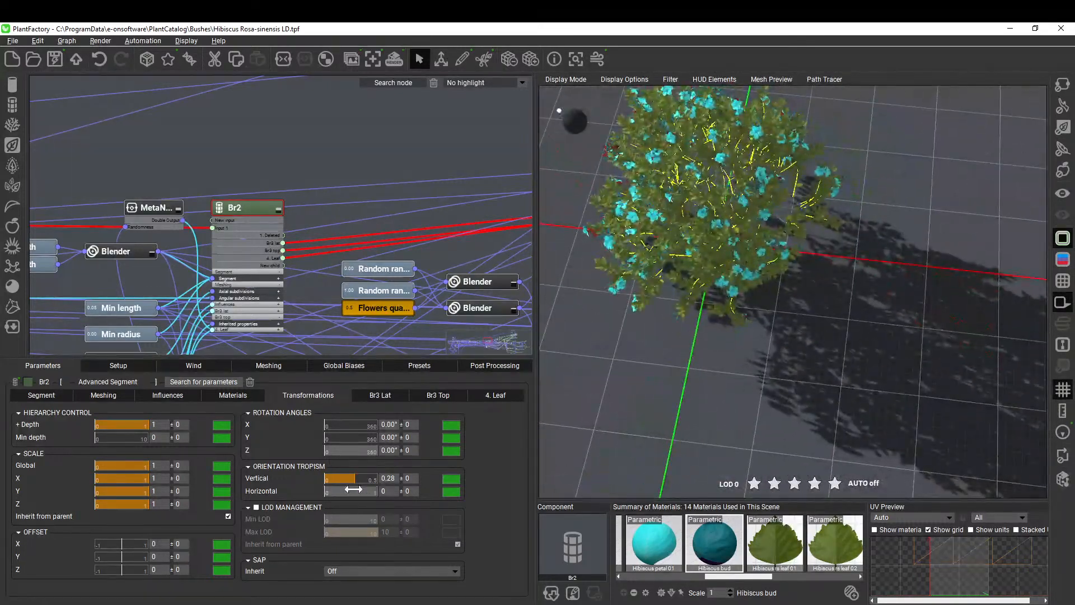
drag(338, 491, 381, 492)
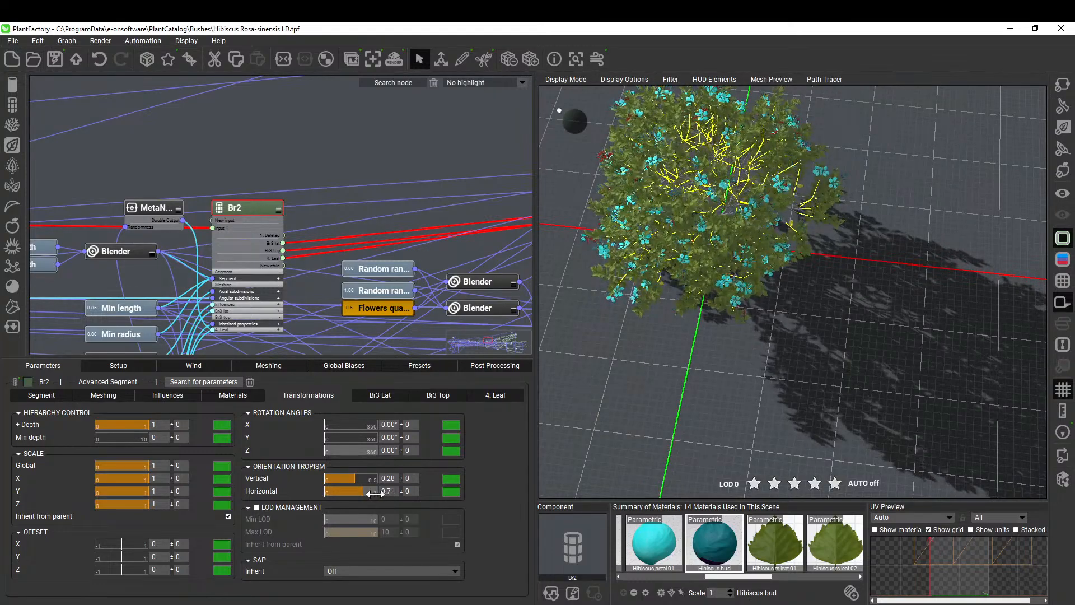
Set the Br2 branches' vertical orientation tropism to 0.49 and their Y and Z scale to 1.1.
right_drag(733, 304, 738, 279)
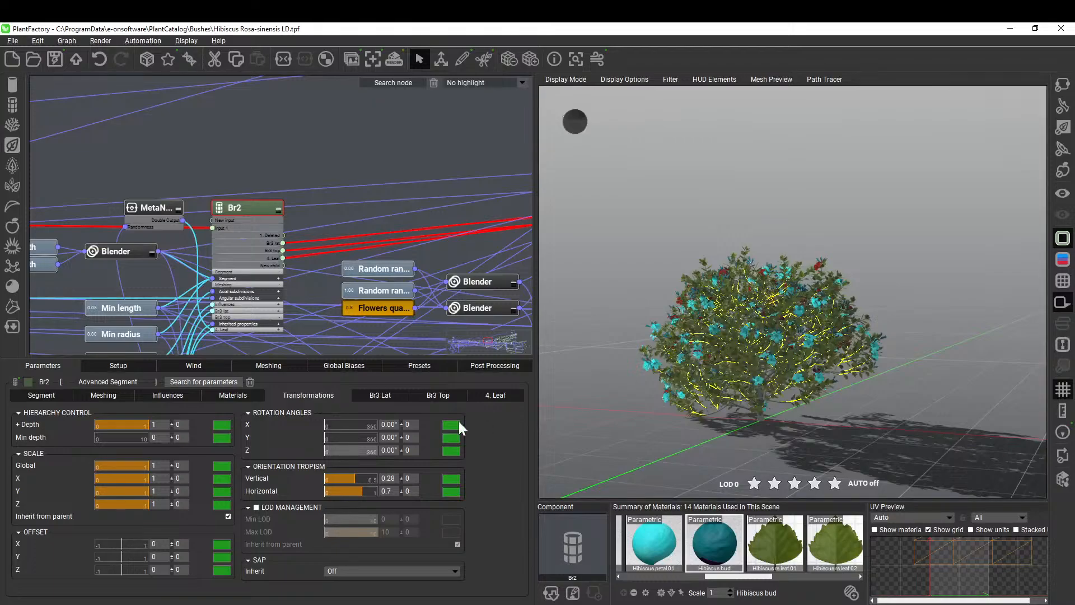
drag(358, 476, 376, 478)
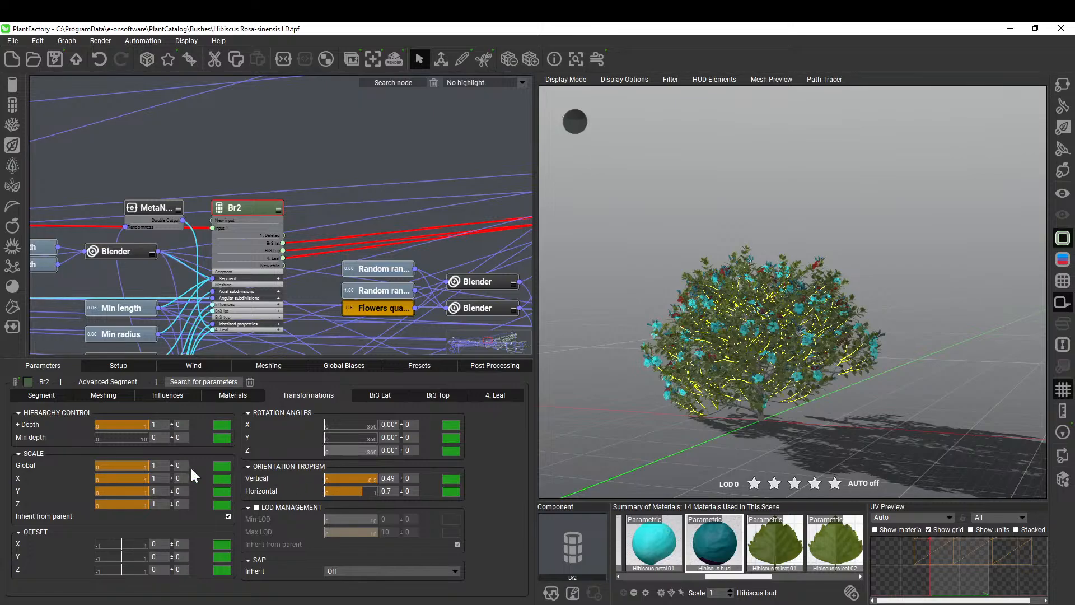
drag(129, 502, 246, 498)
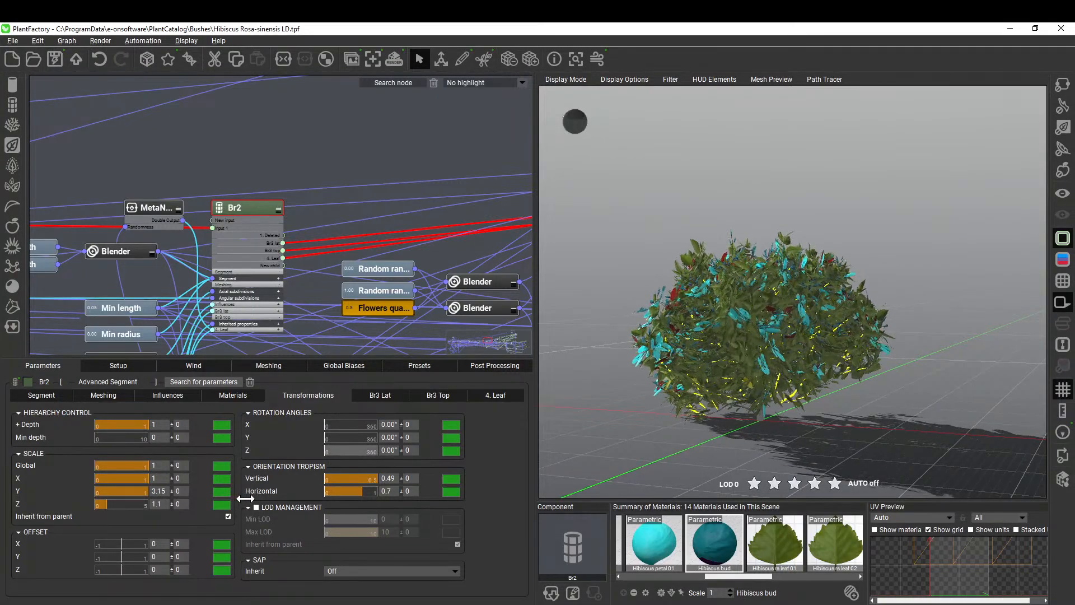
scroll(755, 346, down, 1)
scroll(755, 346, up, 5)
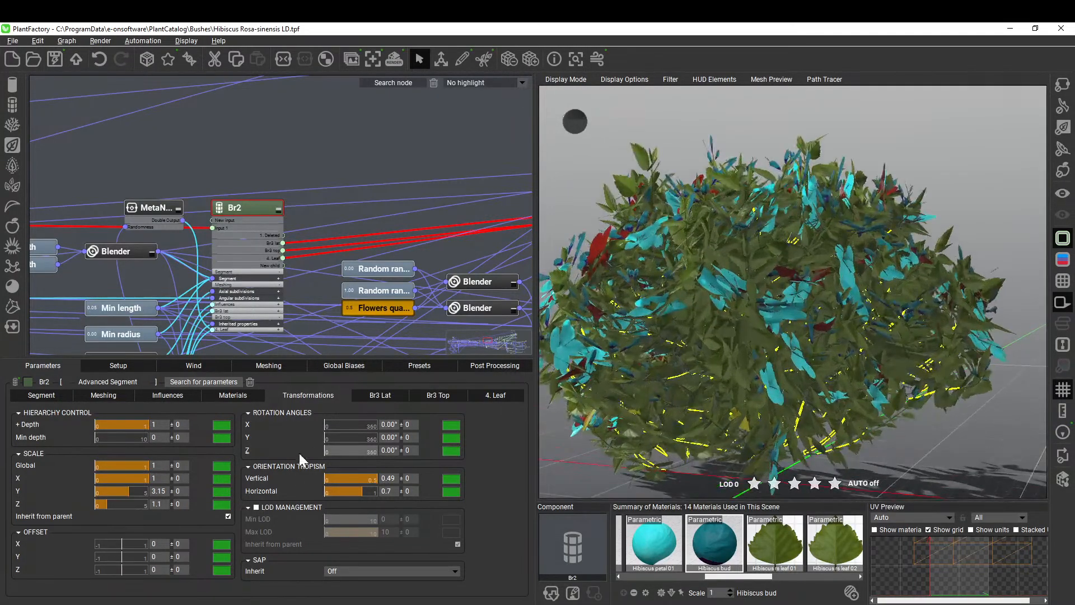
click(157, 491)
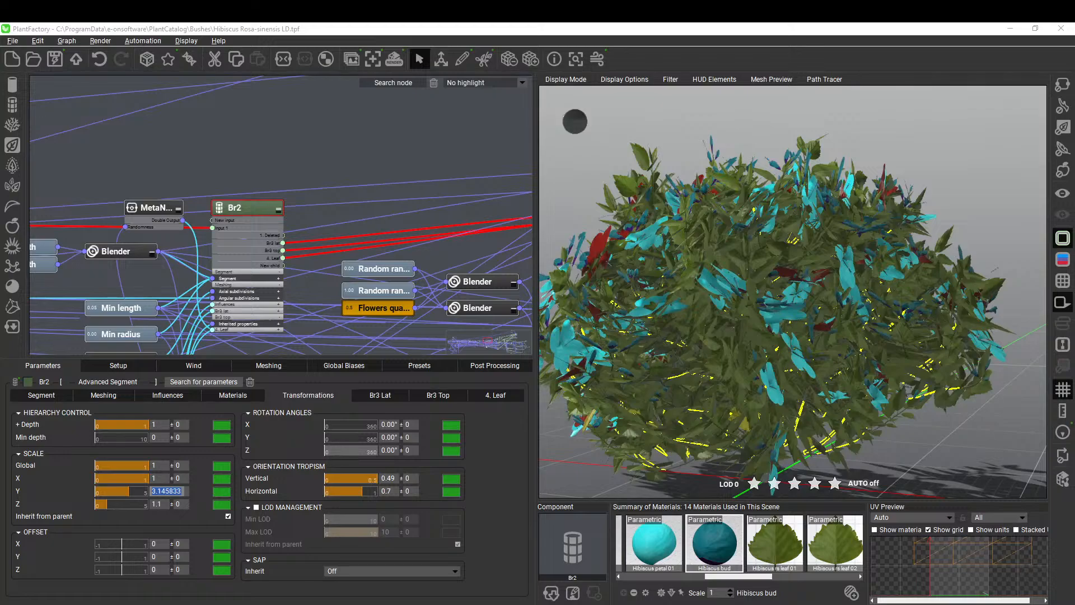
text(1.1)
key(Return)
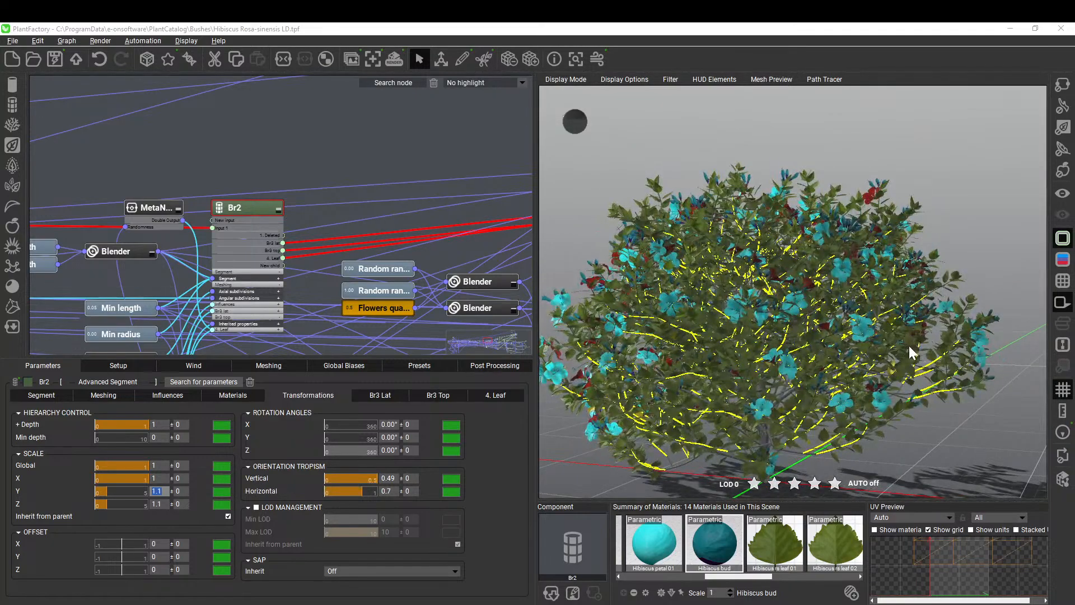
right_drag(909, 345, 633, 373)
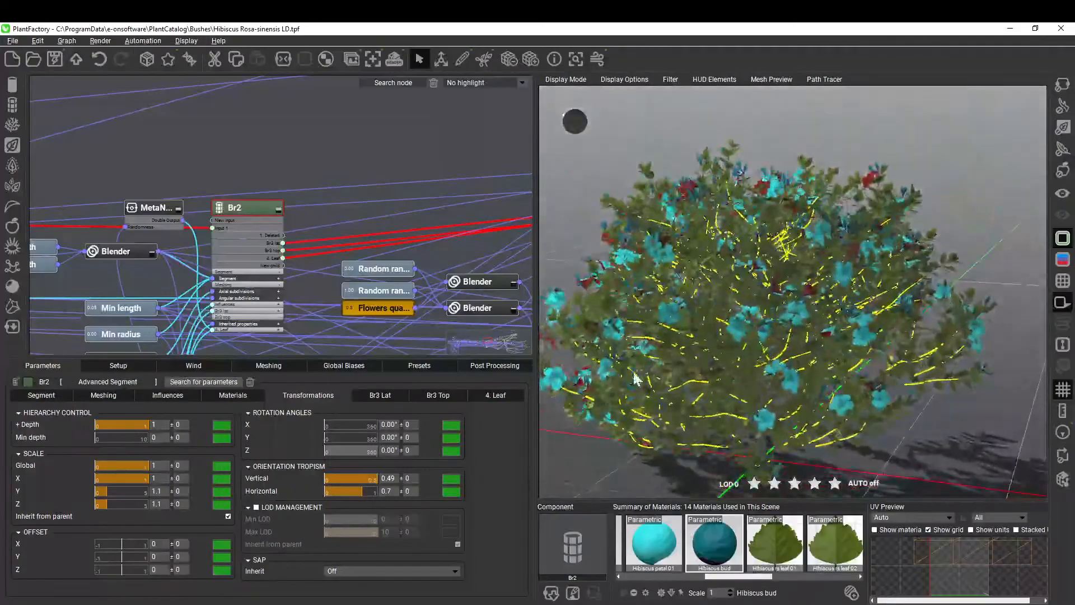
Find and select the upper Flower stalk 02 node in the graph, and look over the plant's global bias and meshing settings.
scroll(376, 217, down, 3)
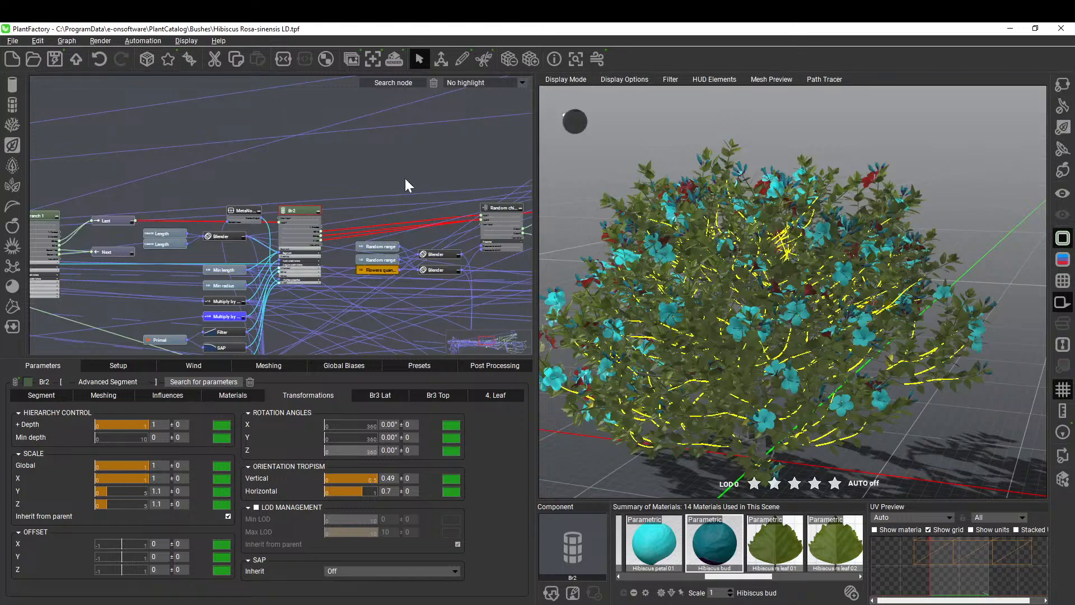
drag(386, 167, 25, 340)
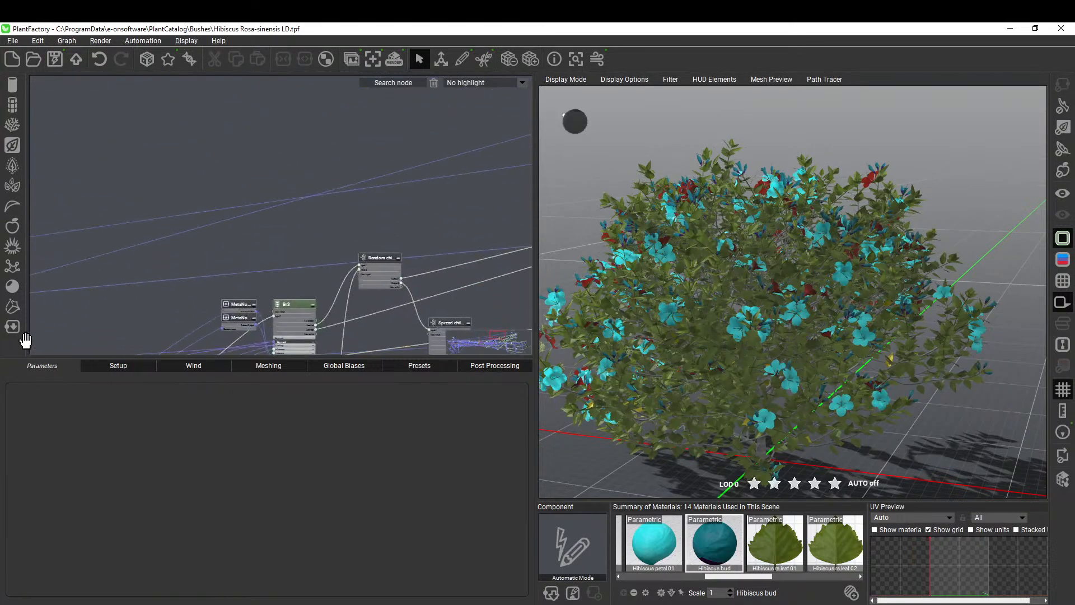
scroll(342, 235, down, 3)
drag(343, 235, 301, 250)
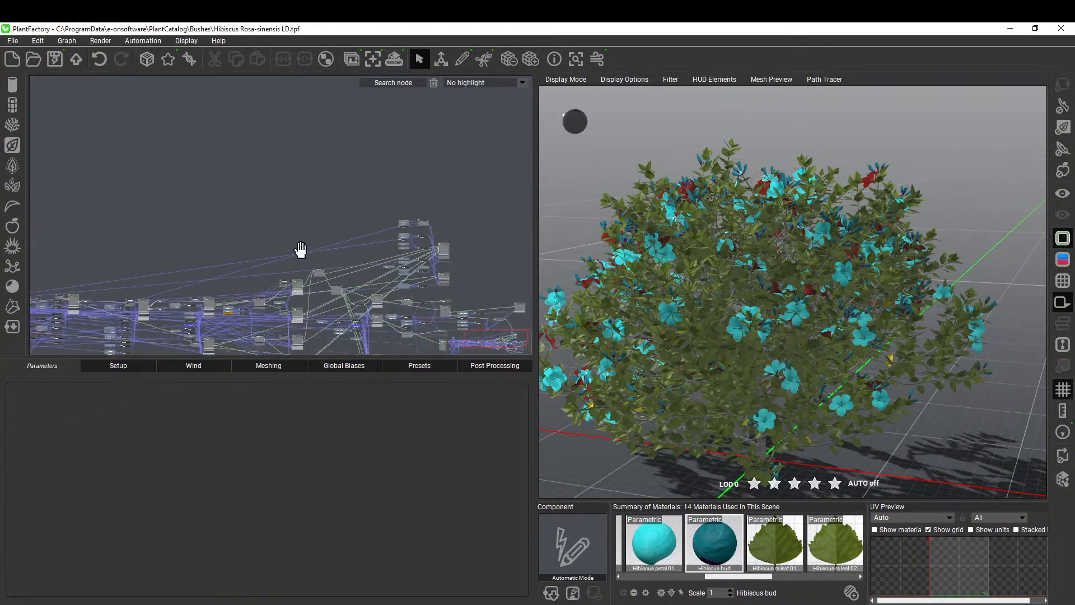
scroll(370, 245, up, 5)
key(alt)
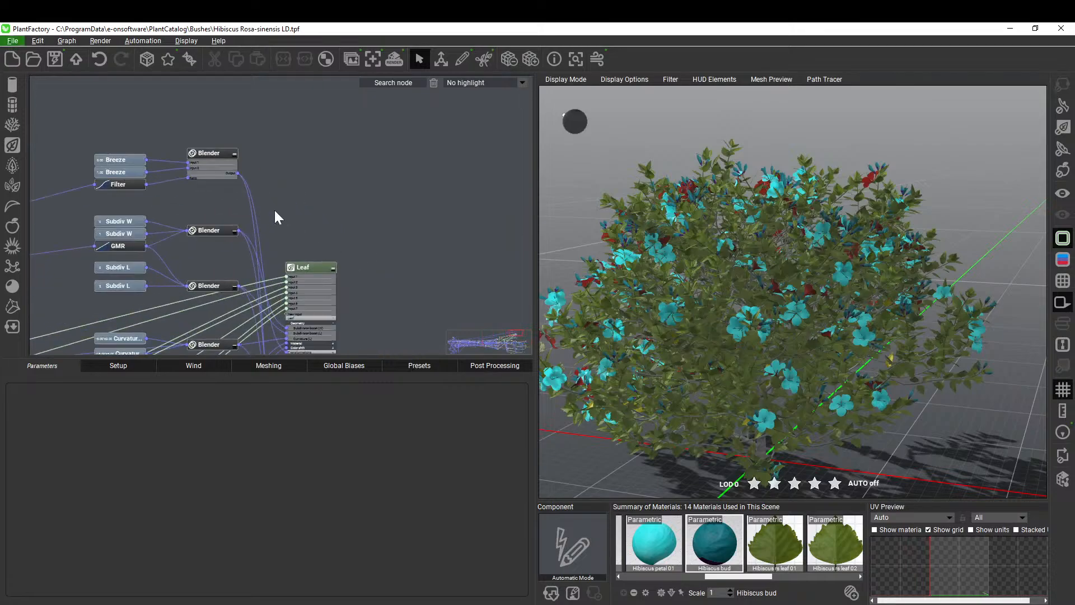
drag(318, 224, 382, 148)
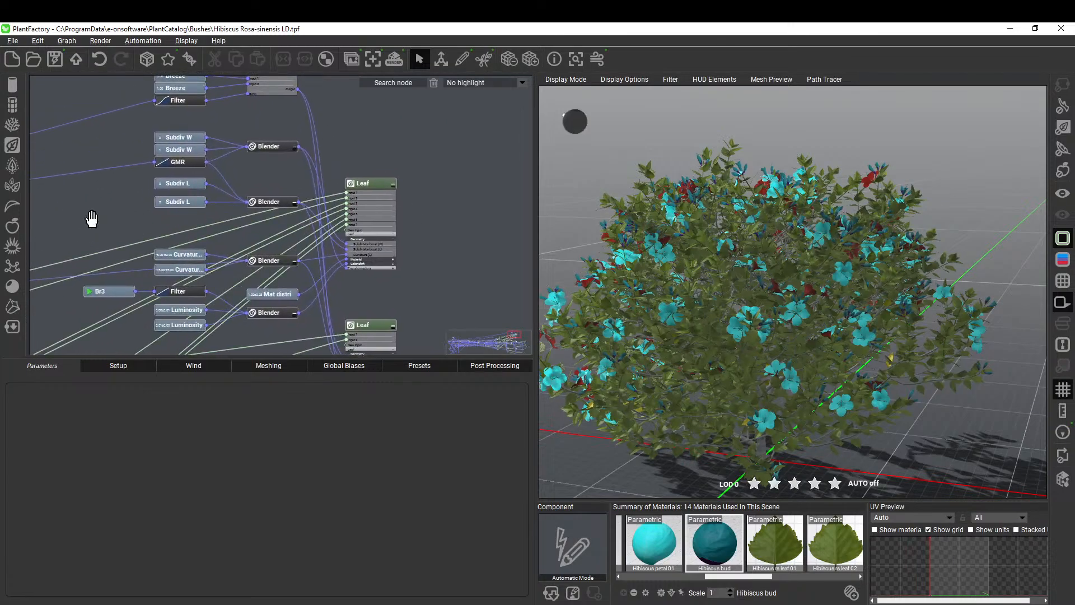
alt+drag(92, 219, 314, 164)
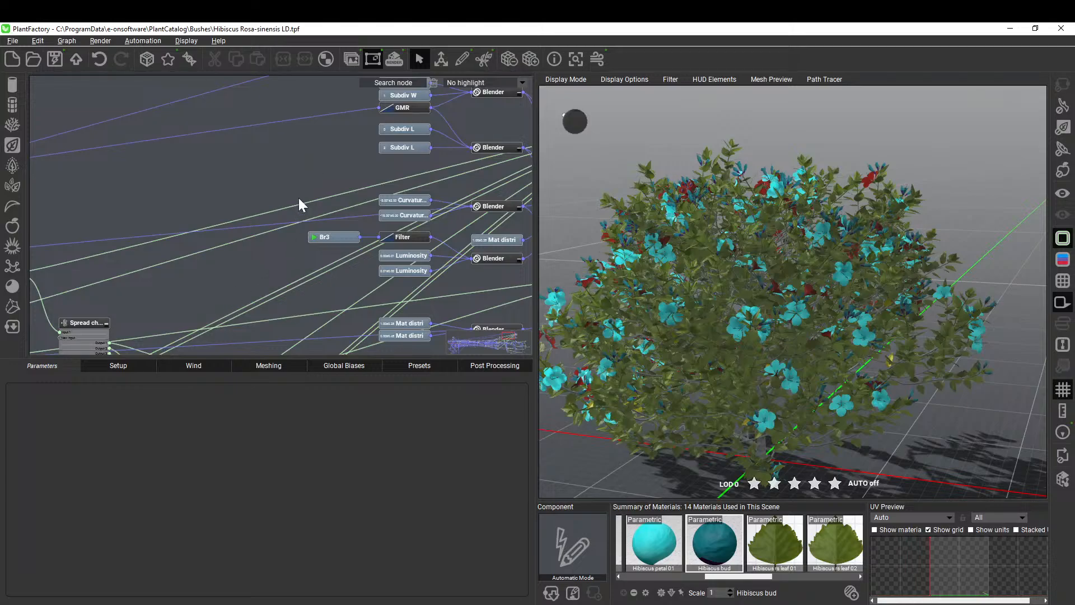
alt+drag(233, 271, 258, 163)
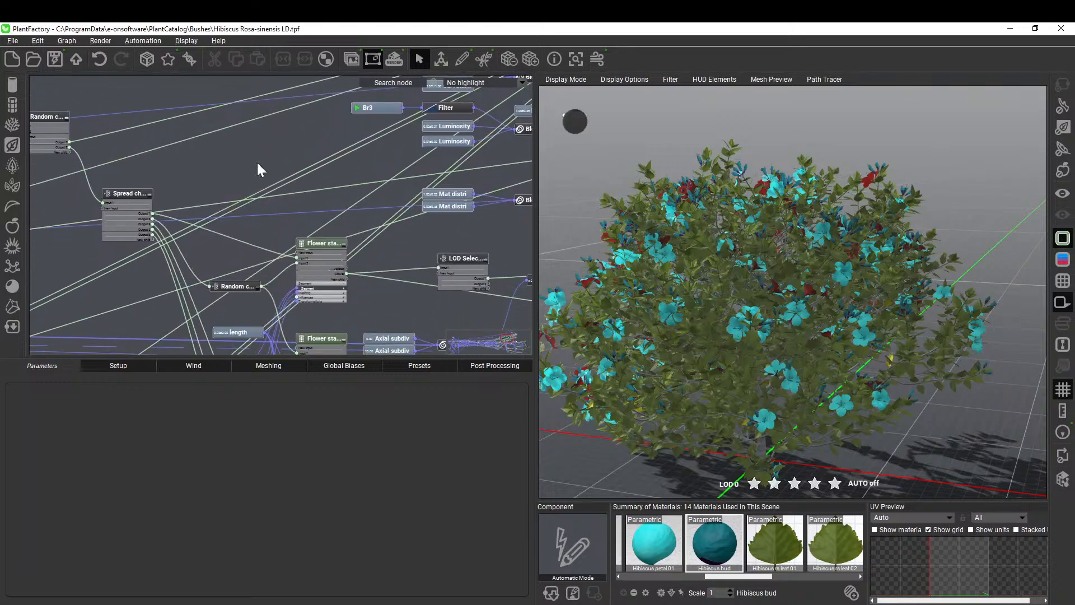
click(335, 255)
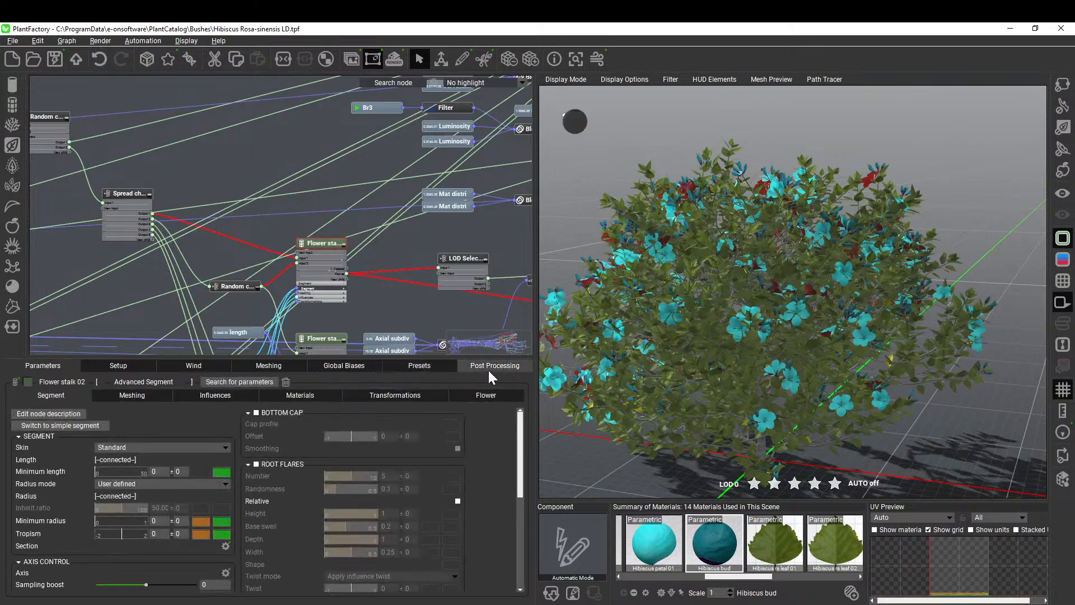
click(424, 366)
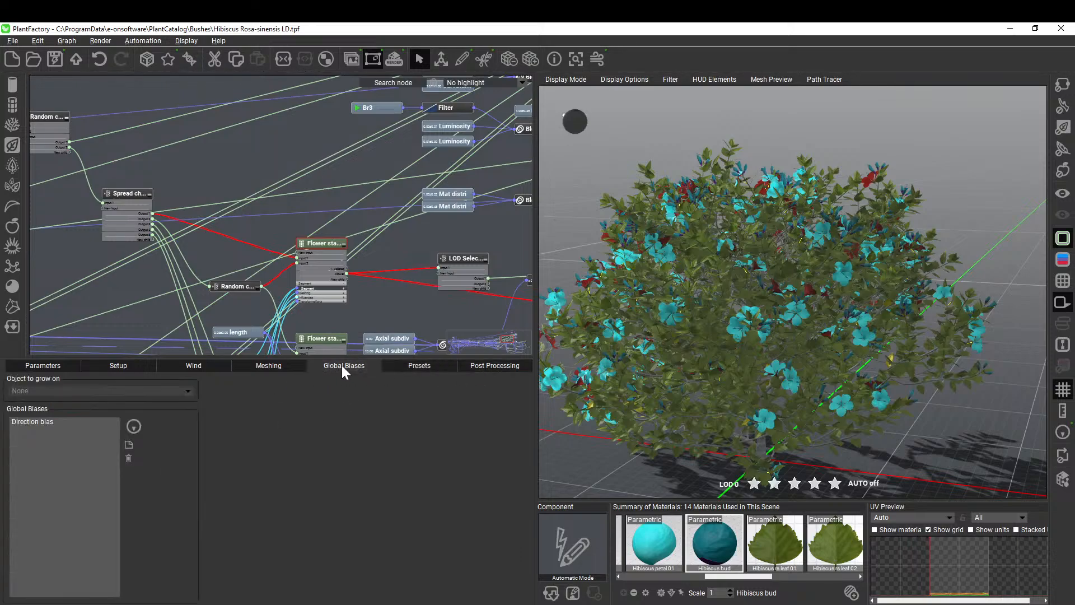
click(274, 366)
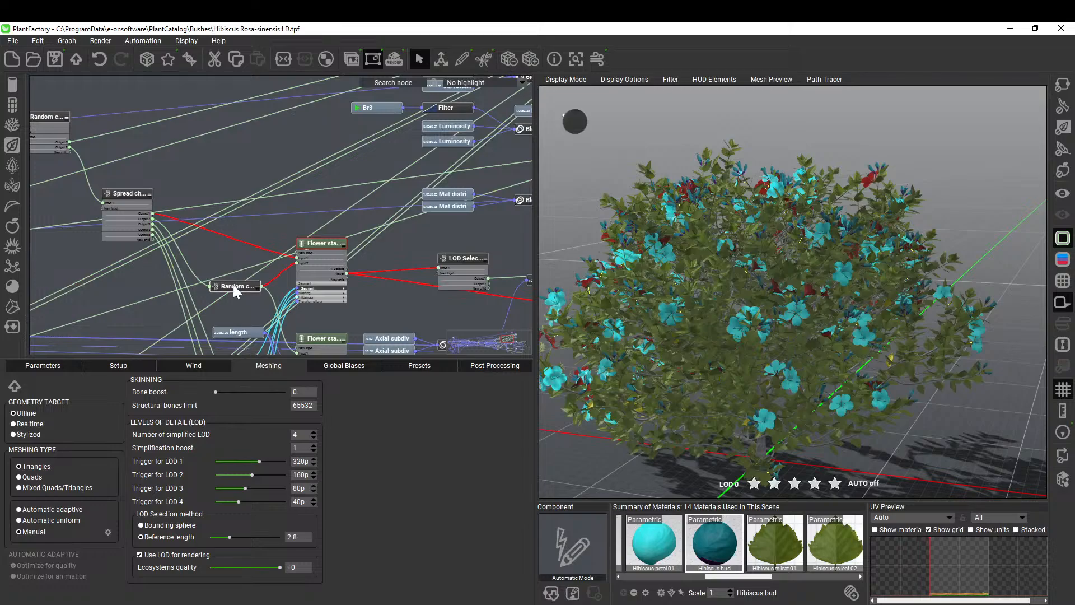
Select the second Flower stalk 02 node and set its horizontal orientation tropism to 0.49.
middle_drag(369, 307, 293, 147)
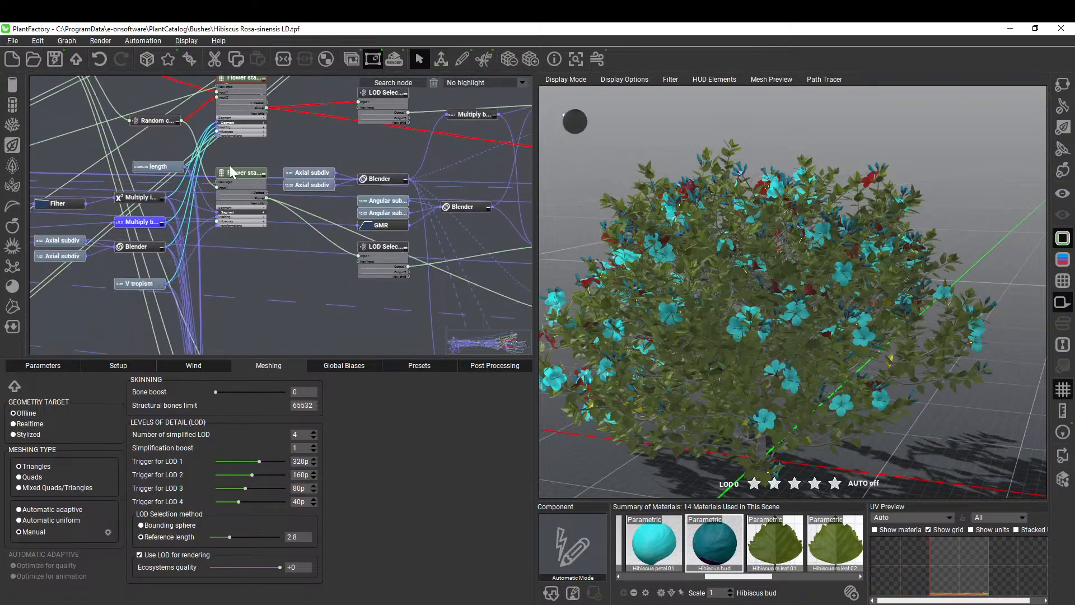
click(239, 174)
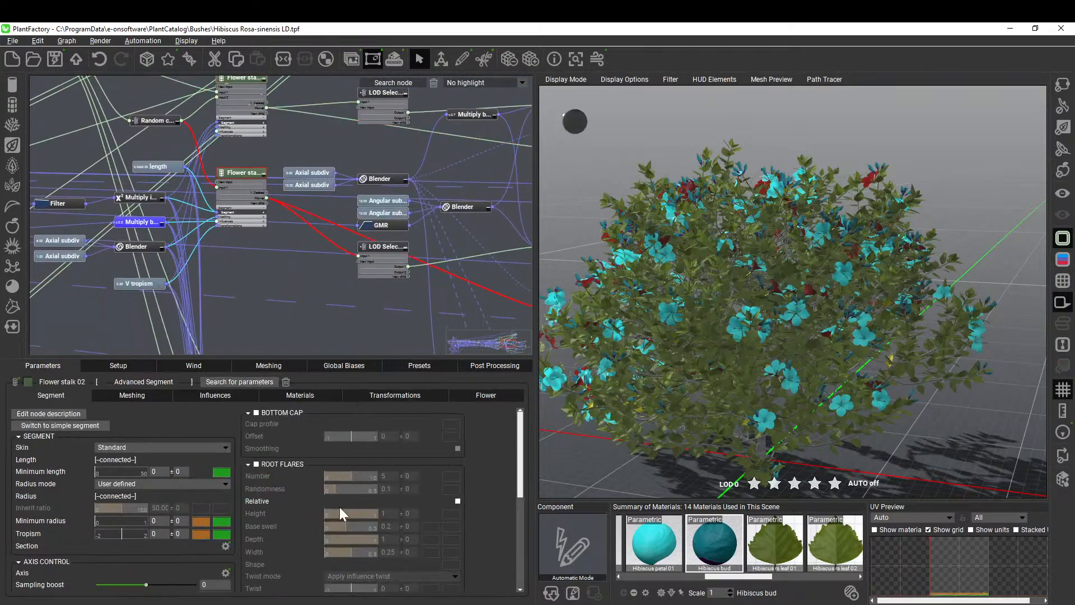
click(395, 395)
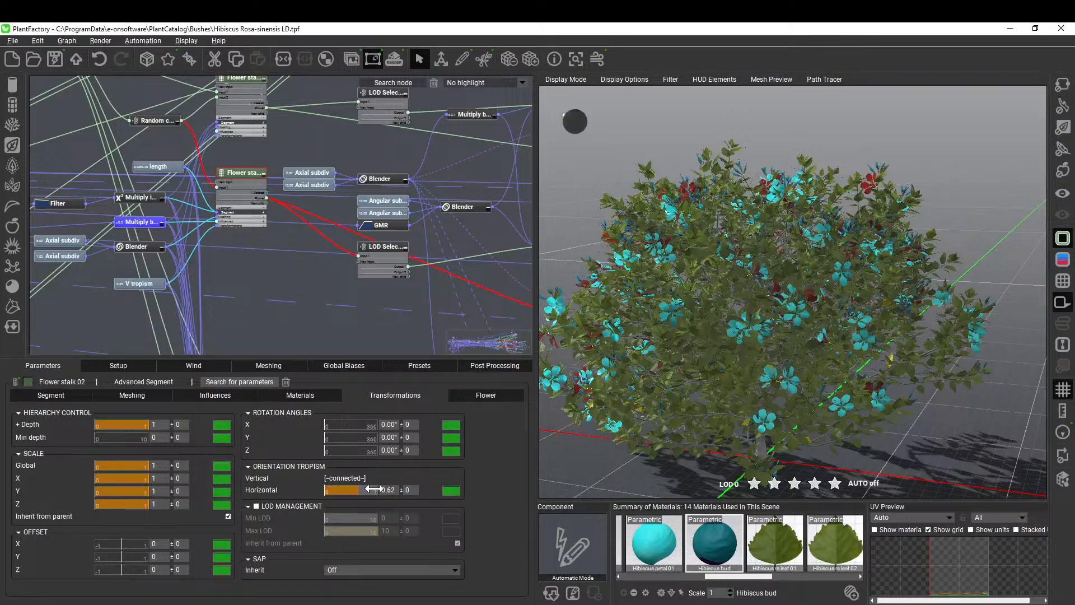
mouse_move(355, 489)
mouse_down()
mouse_move(379, 488)
mouse_move(365, 482)
mouse_up()
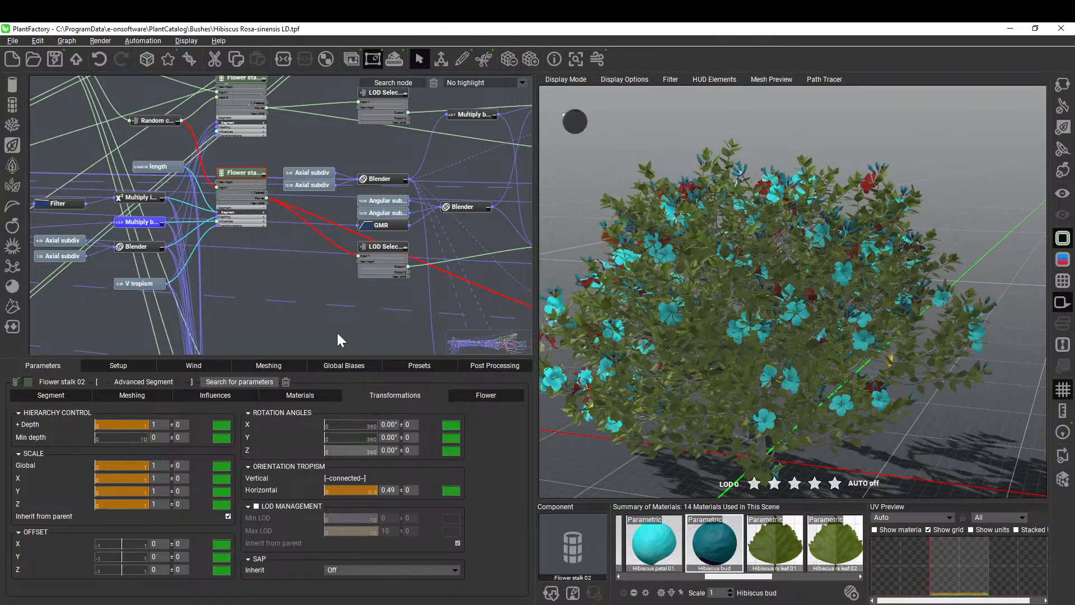
Select each of the two lower Flower stalk 02 nodes in turn and check the materials assigned to the first.
scroll(338, 335, down, 3)
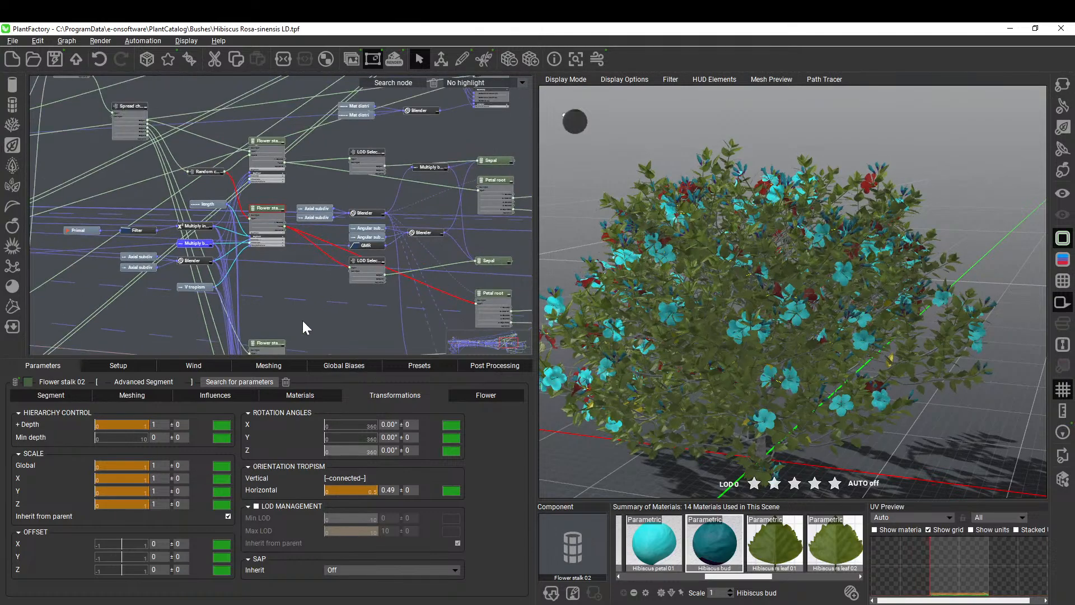
middle_drag(303, 328, 323, 258)
click(305, 258)
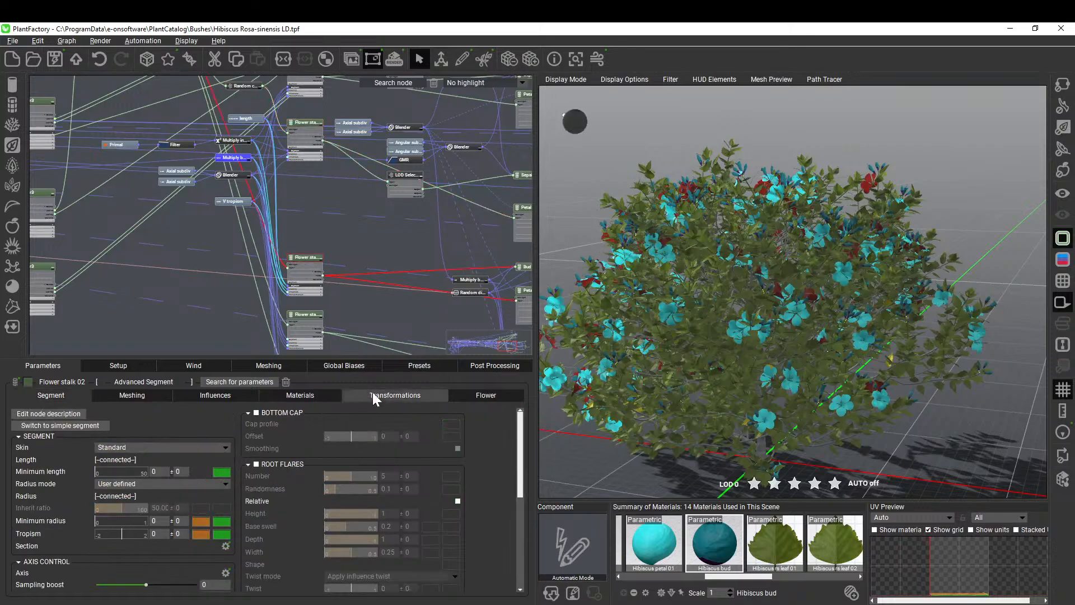
click(312, 395)
scroll(410, 484, down, 2)
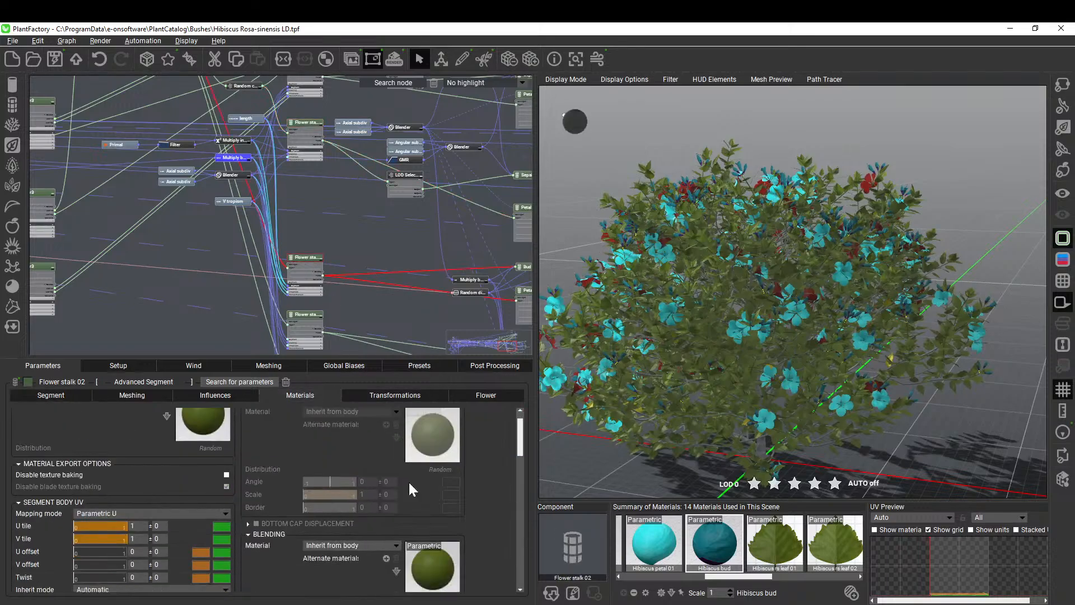
click(312, 315)
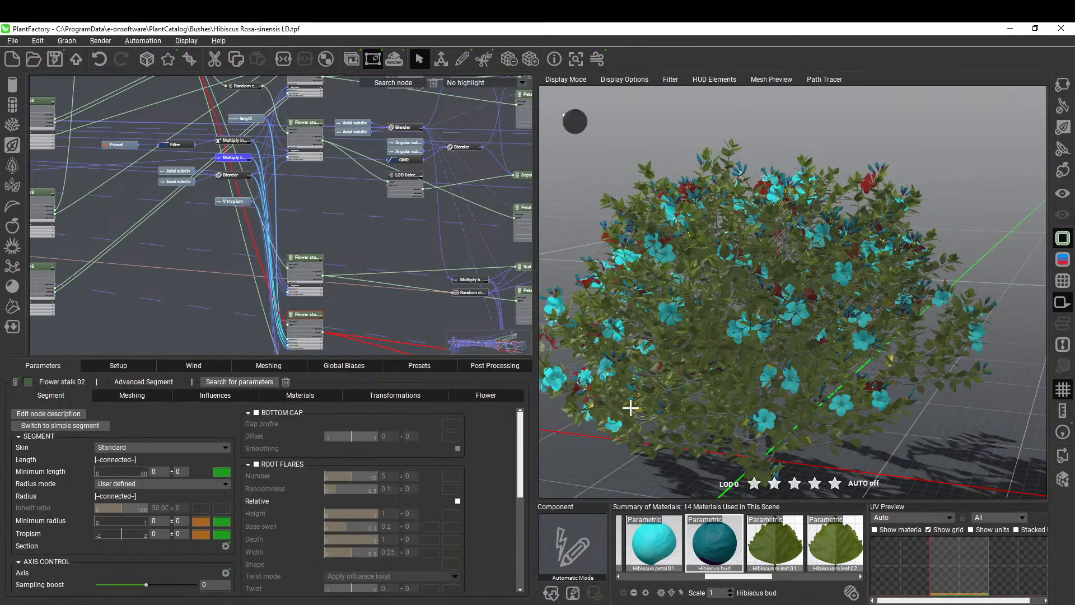
Examine the adjusted bush from several sides and up close, with the flower stalk node deselected.
middle_drag(603, 432, 666, 359)
right_drag(606, 385, 714, 374)
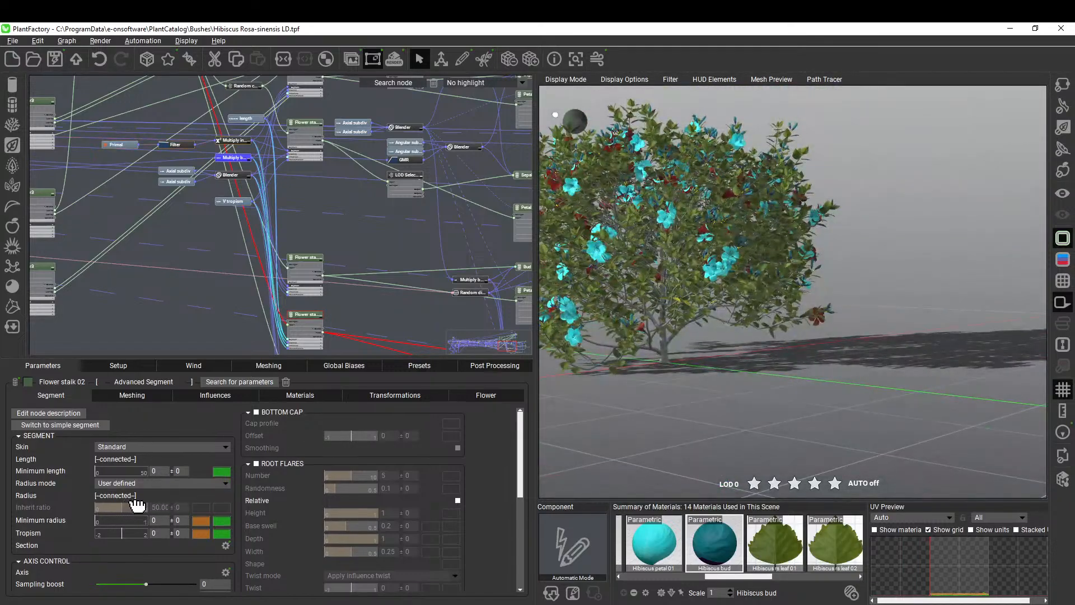
right_drag(792, 336, 831, 412)
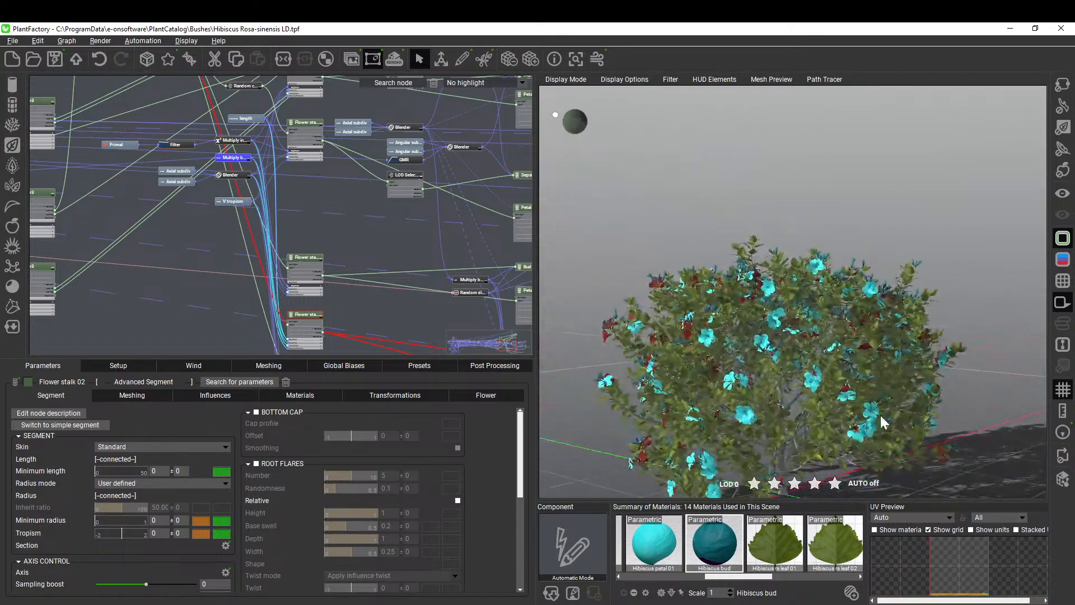
click(864, 202)
right_drag(865, 203, 671, 196)
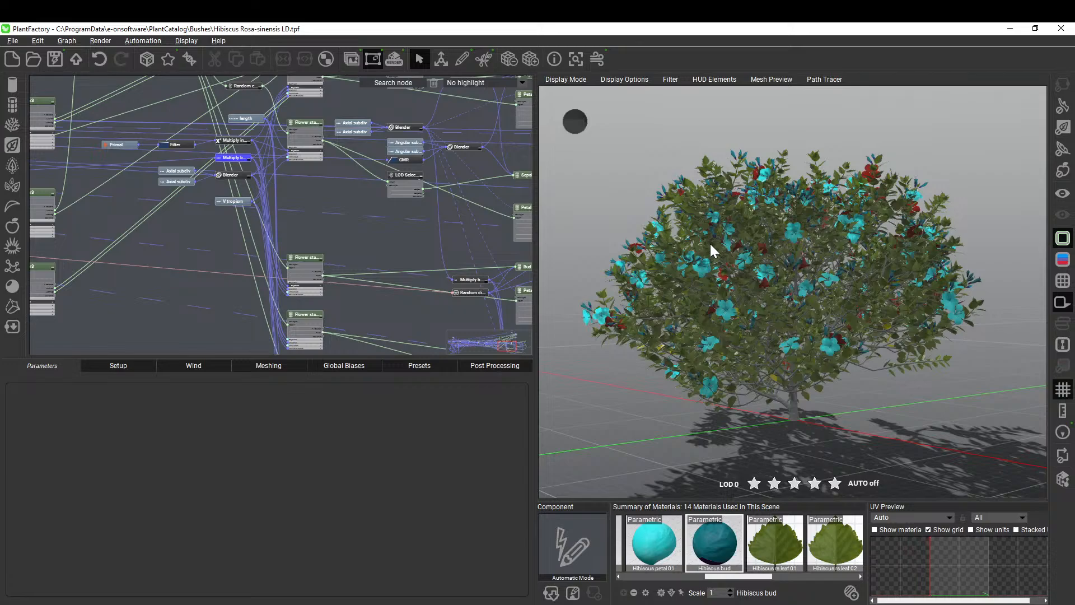
scroll(809, 315, up, 5)
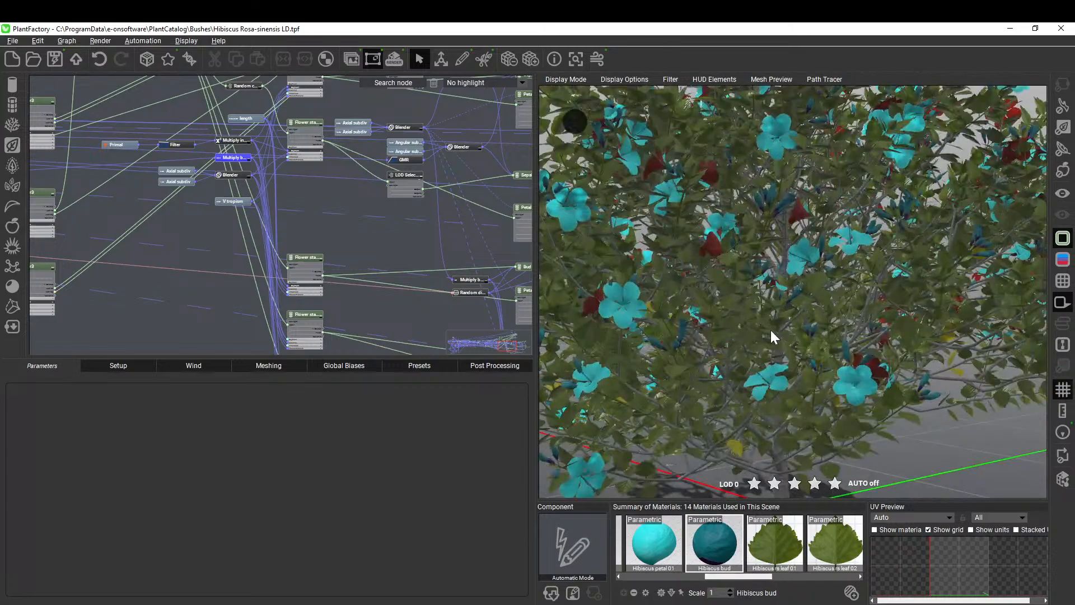
Open the export options for exporting the plant as a mesh.
click(14, 41)
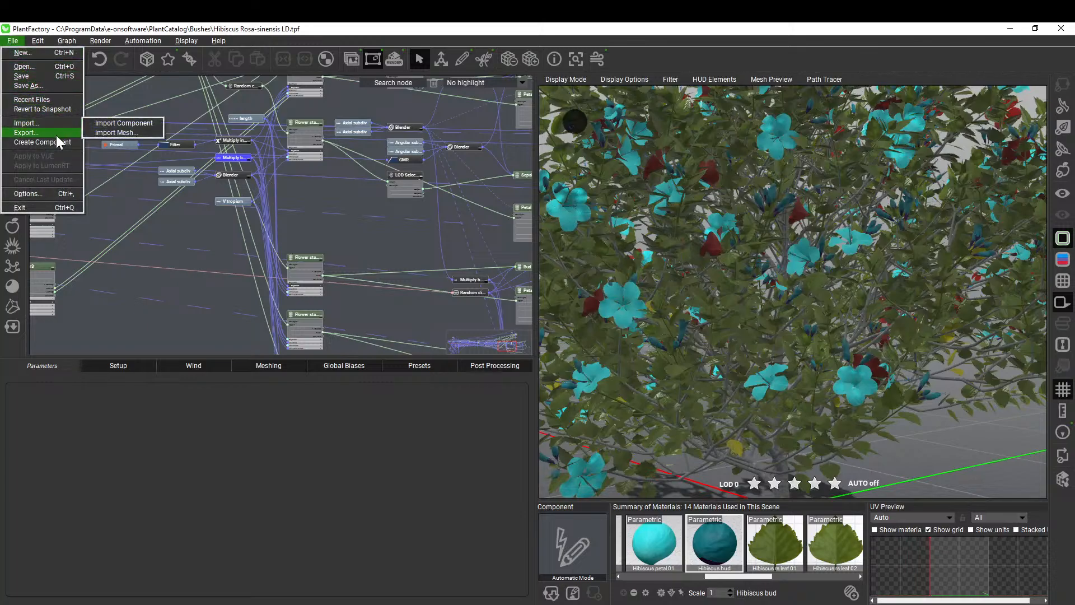
mouse_move(51, 135)
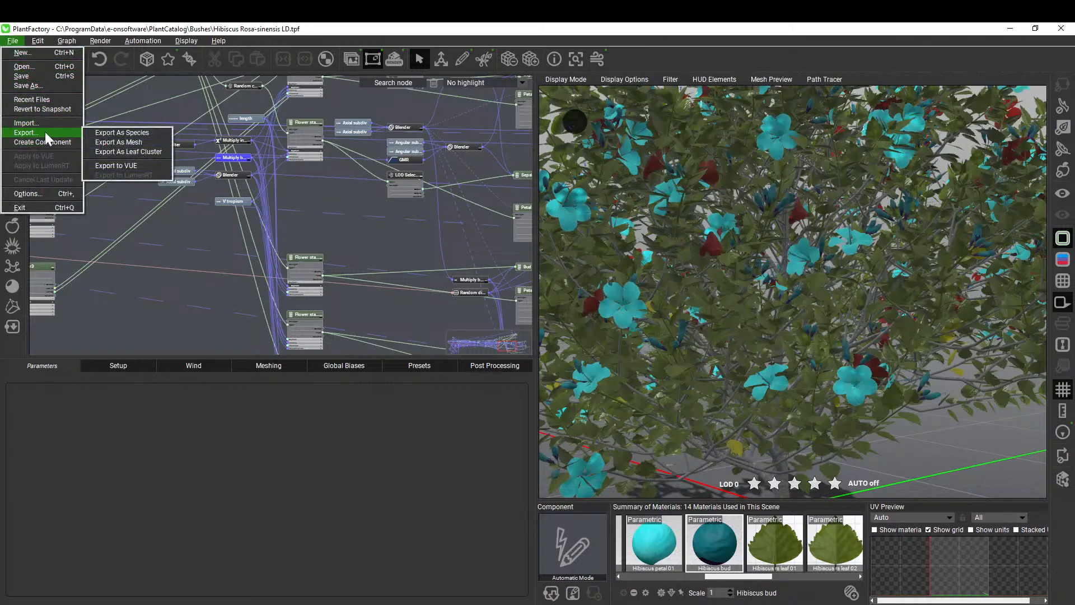
click(149, 143)
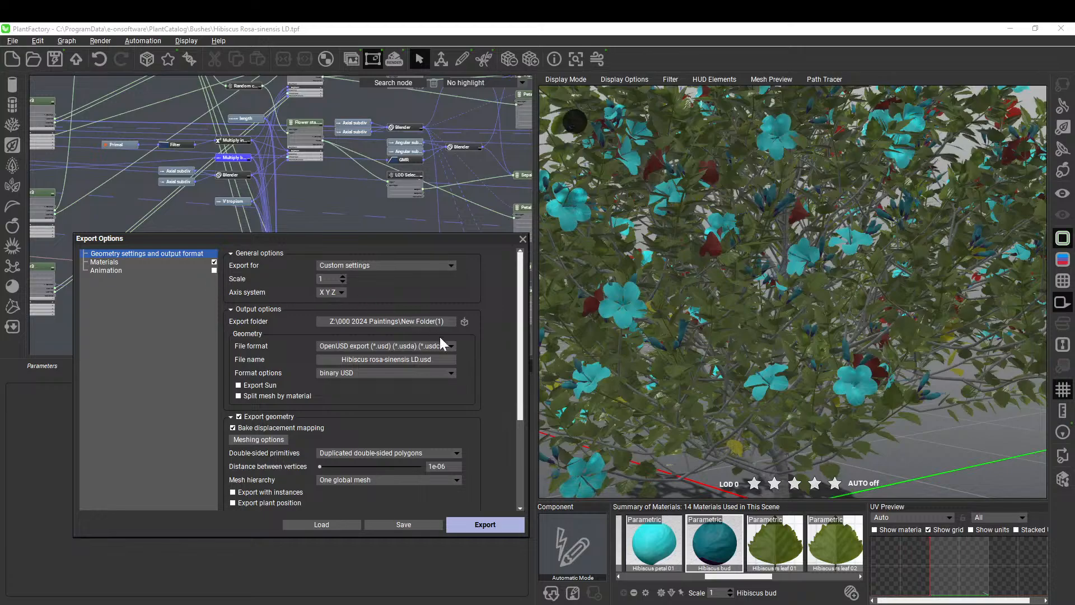
Create the folder "240710-1 Livestream Tea Plantation" inside 000 2024 Paintings and set it as the export folder.
click(464, 323)
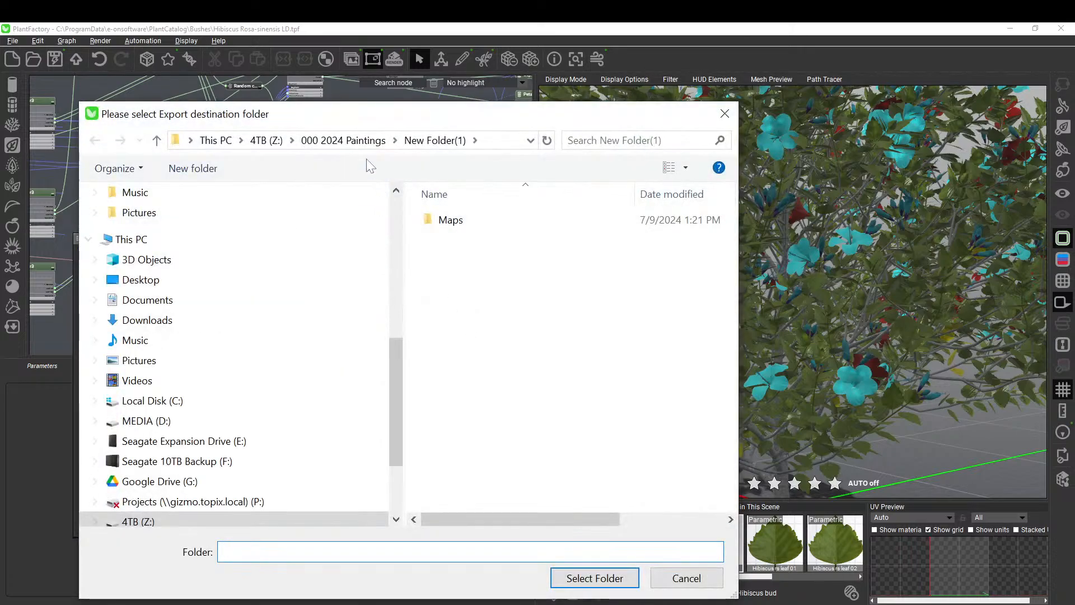
click(343, 140)
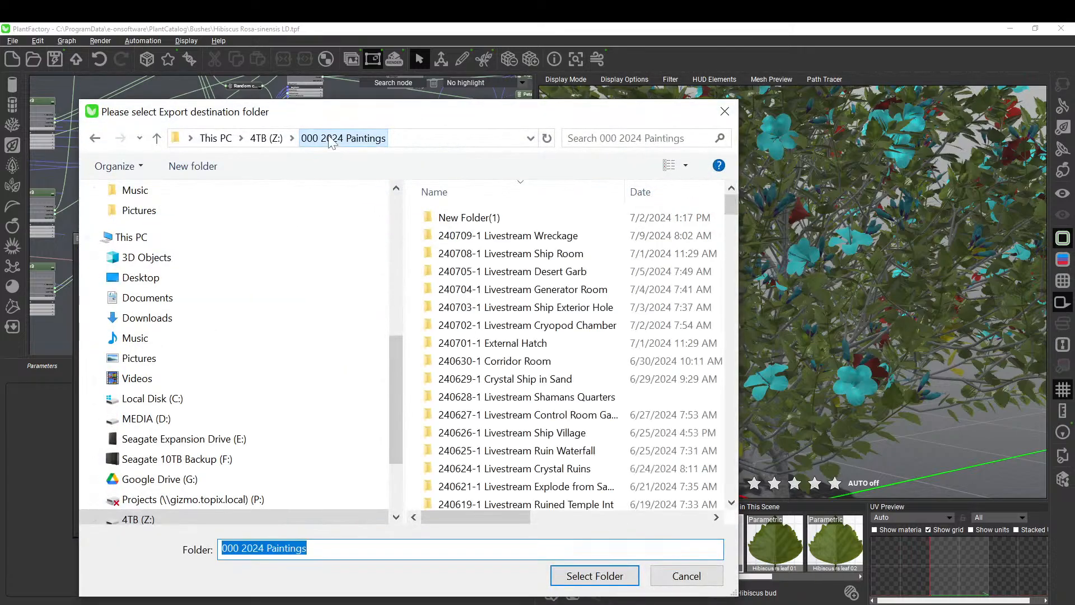
click(195, 166)
text(24)
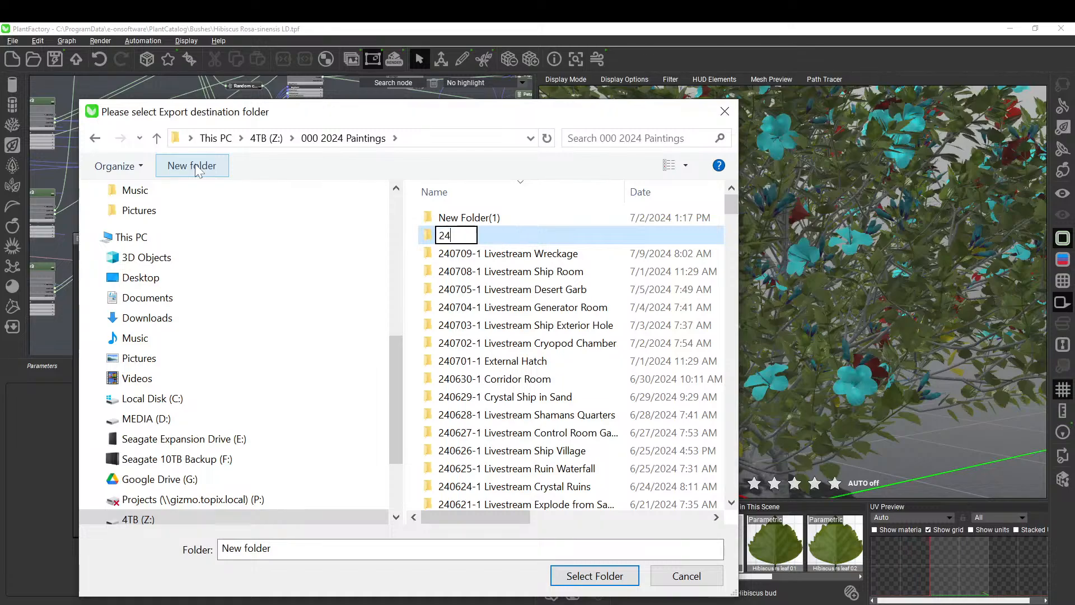
text(0710)
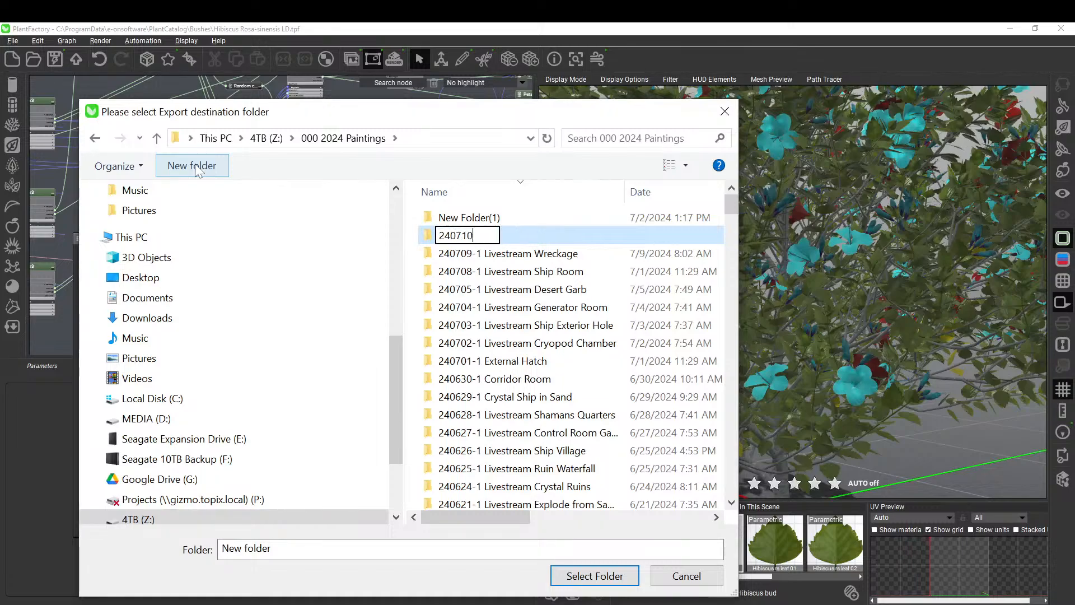
text(-1 Liv)
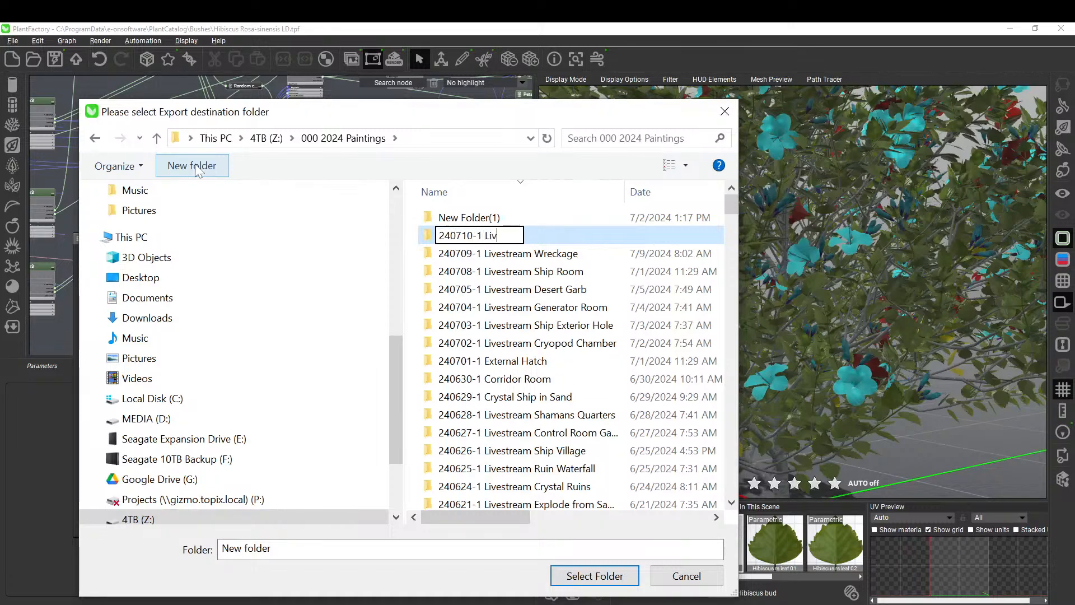
text(estream Tea )
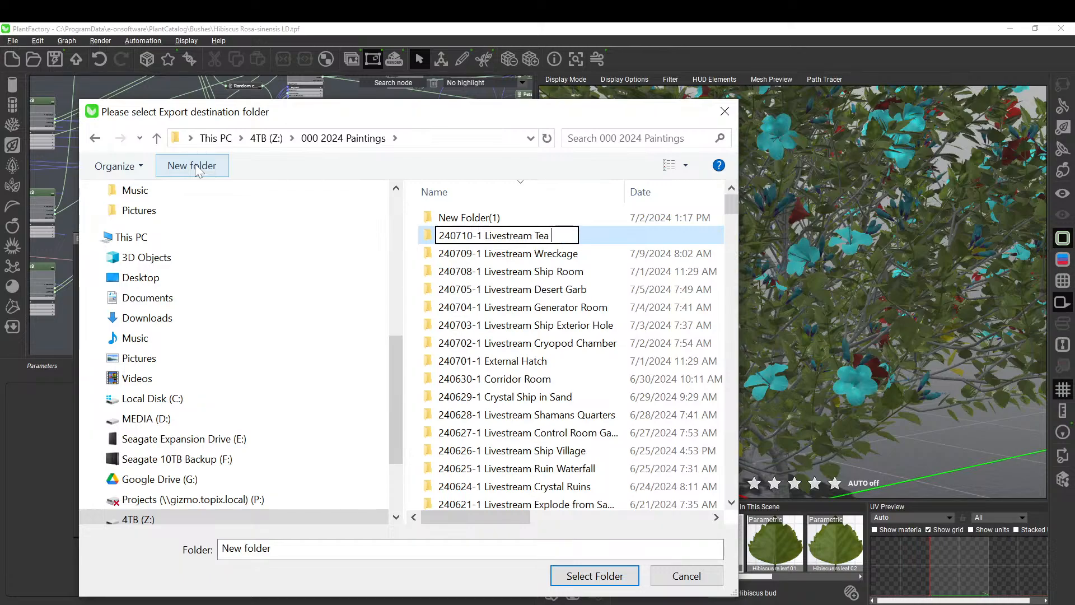
text(Plantation)
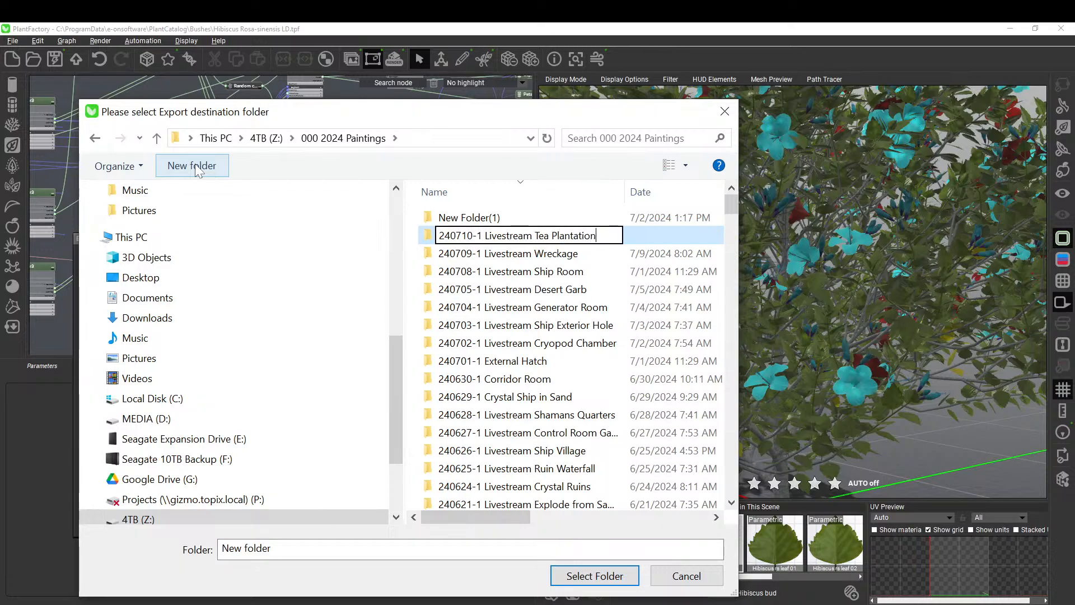
key(Return)
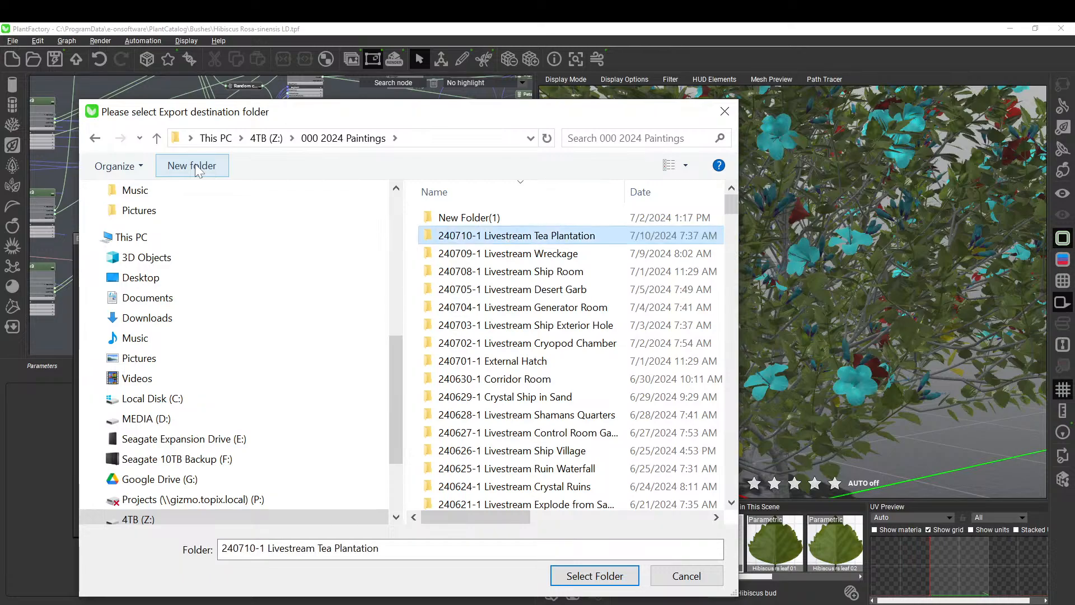
double_click(429, 236)
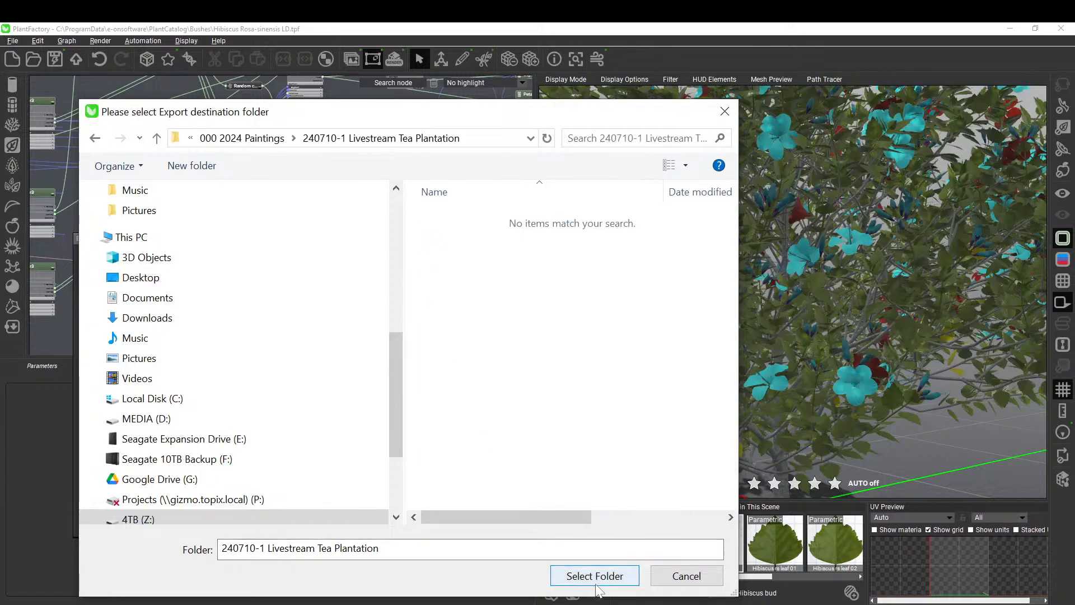
click(618, 576)
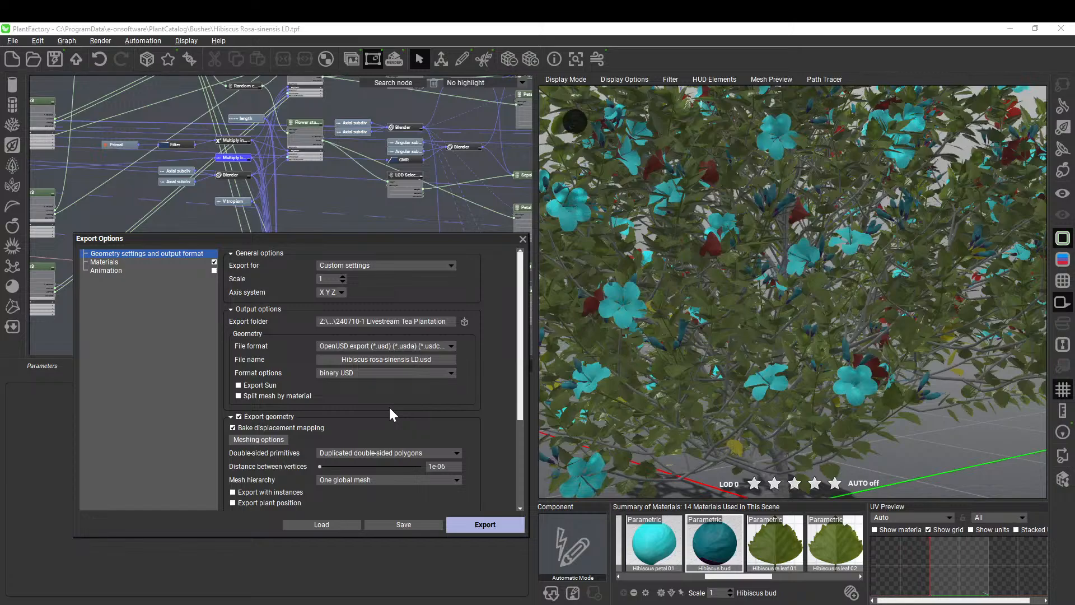
Check the double-sided primitives, geometry and material export settings, and export the hibiscus as a binary USD file.
click(457, 453)
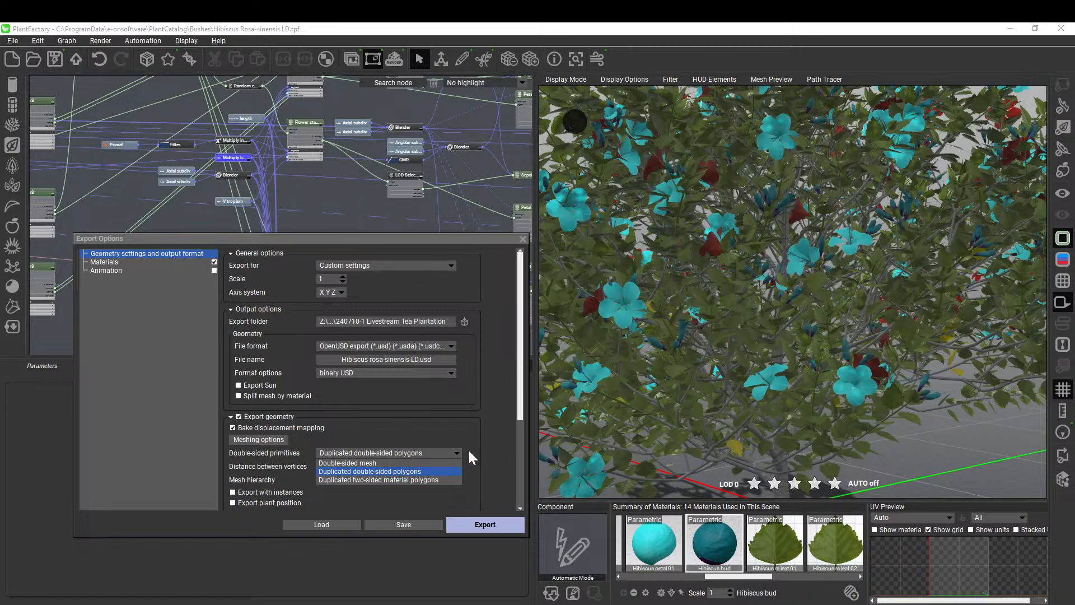
click(490, 412)
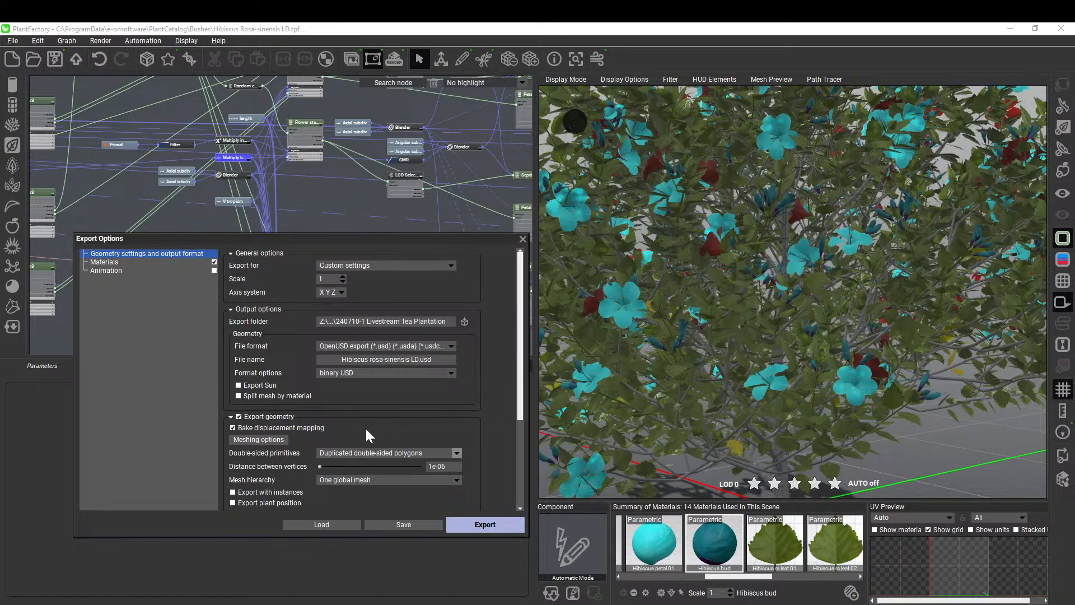
scroll(500, 478, down, 5)
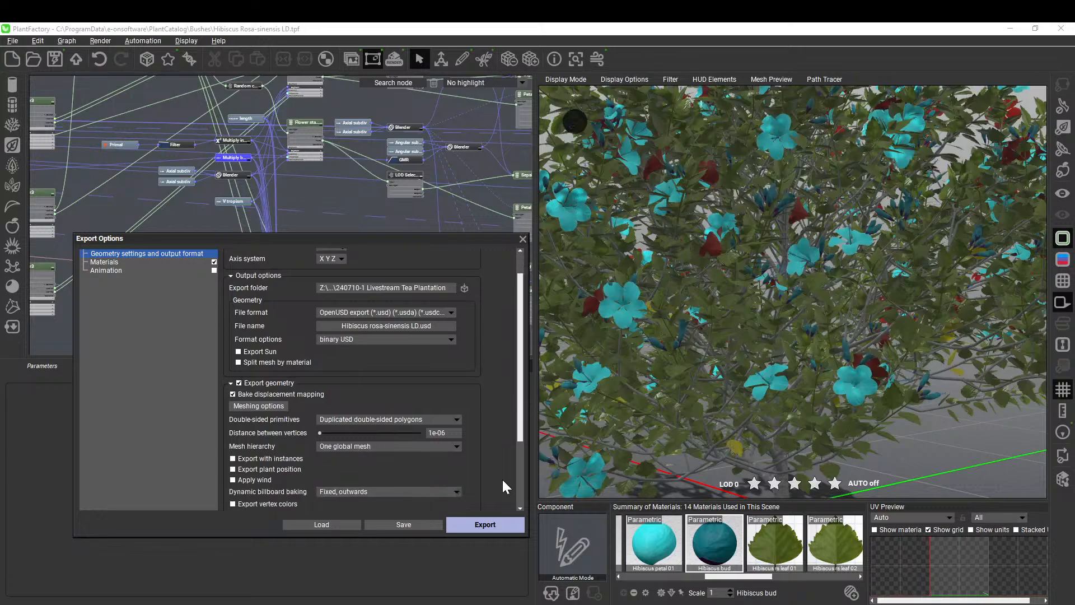
scroll(501, 485, down, 2)
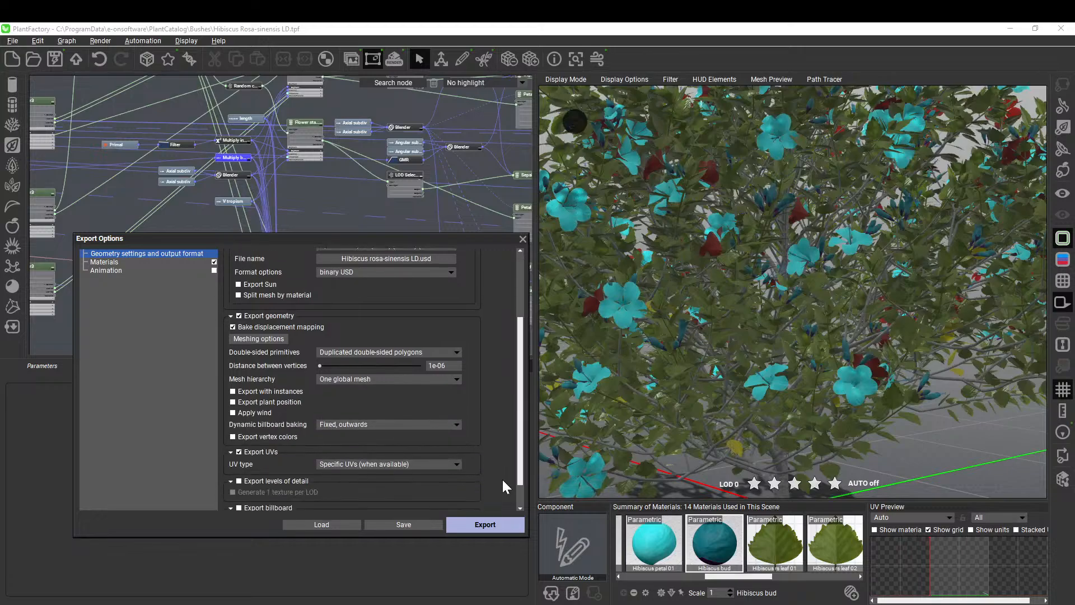
scroll(503, 481, down, 2)
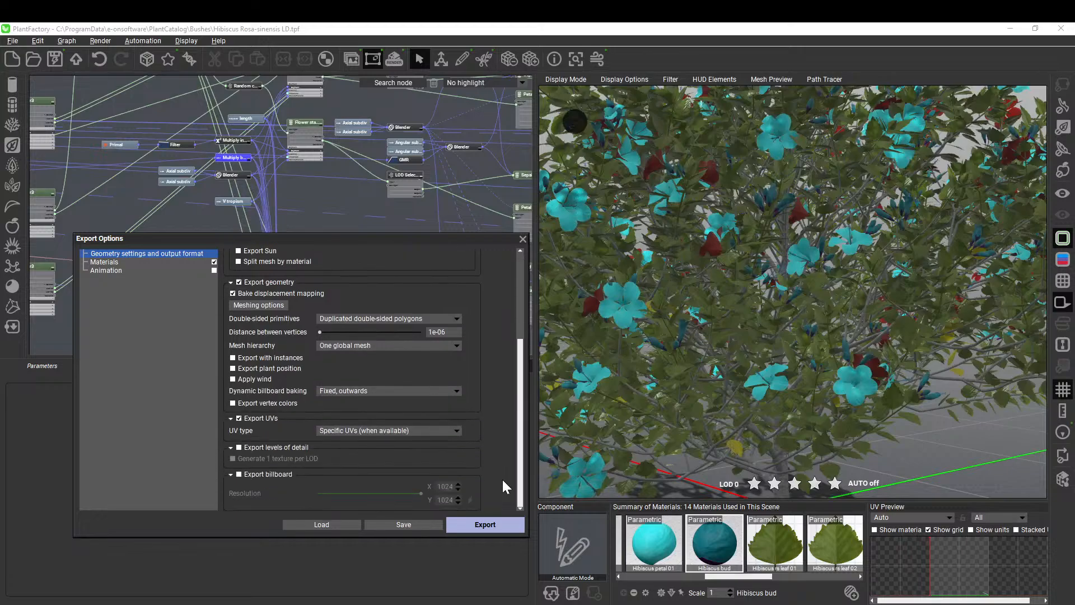
scroll(503, 485, up, 4)
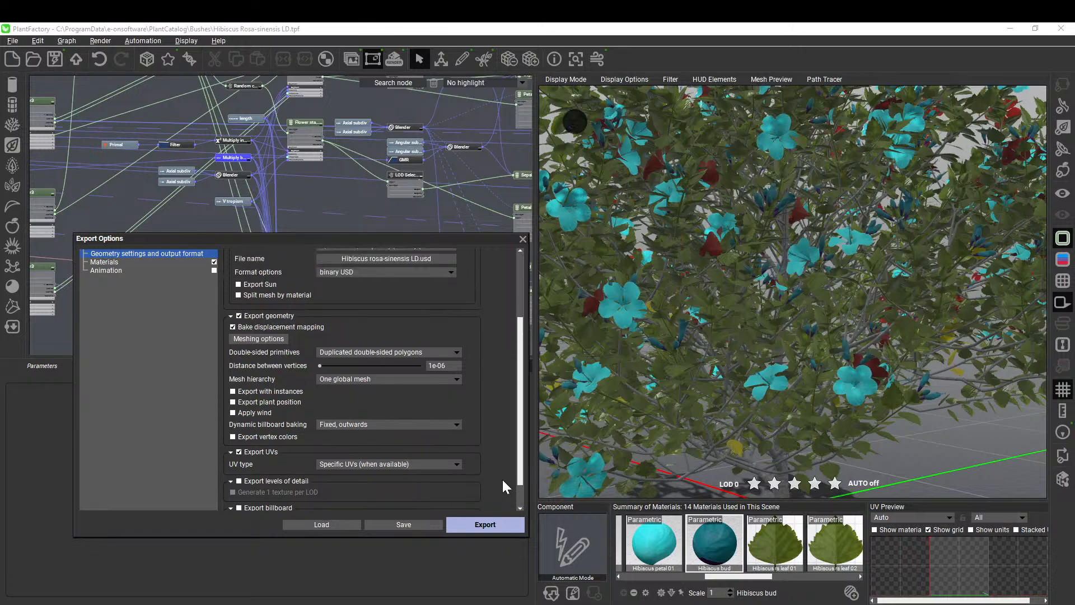
scroll(502, 485, up, 3)
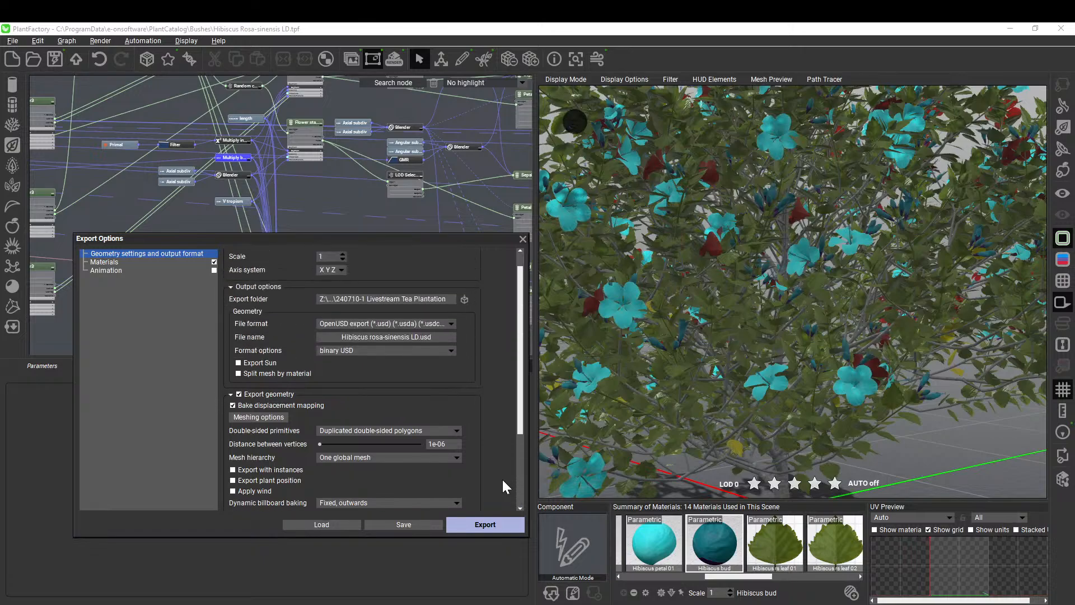
click(105, 262)
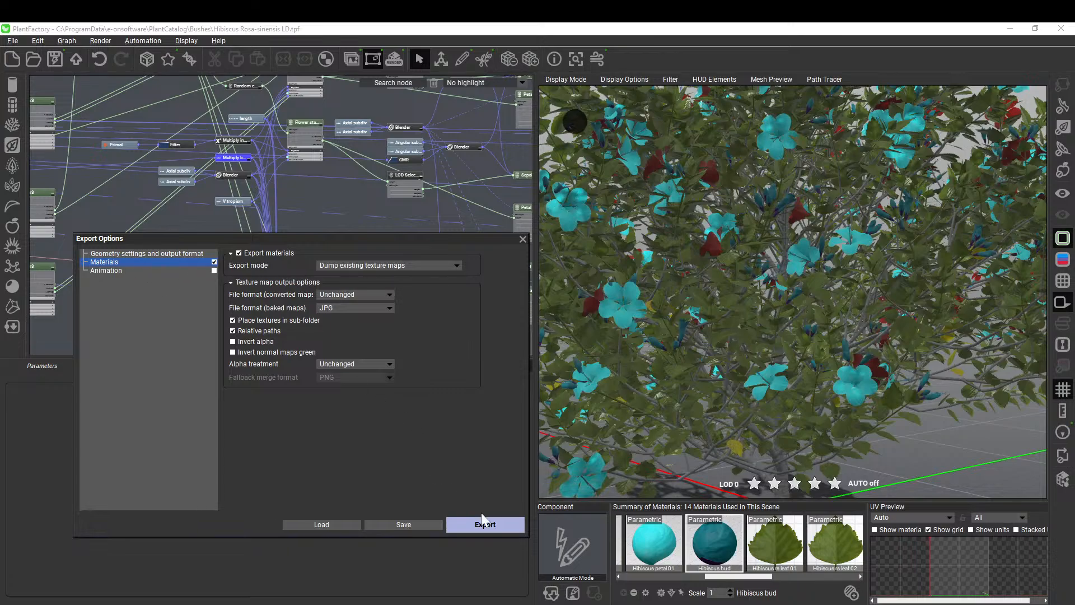
click(116, 253)
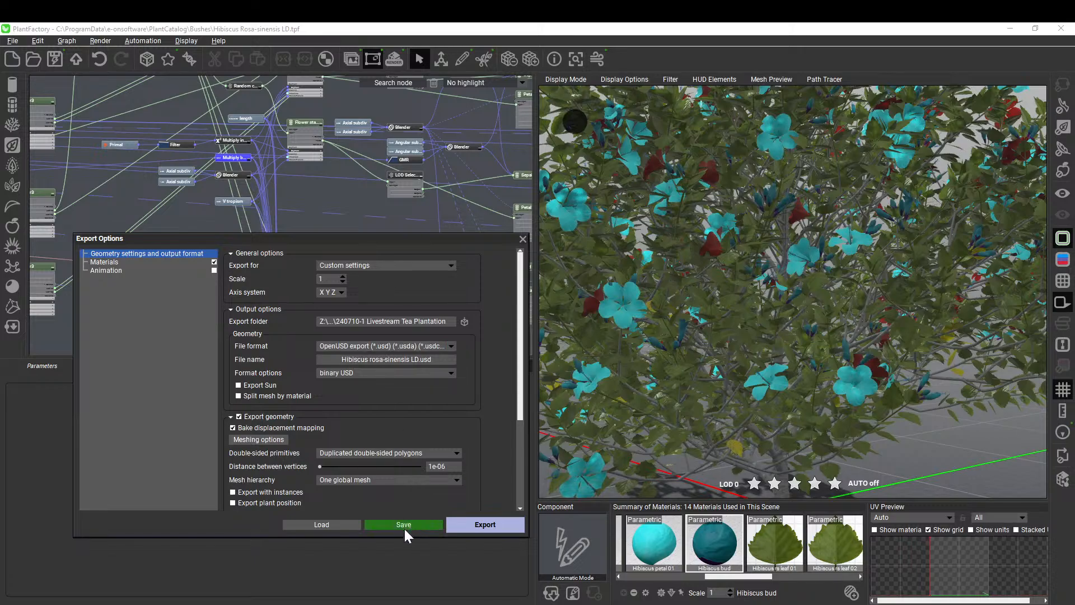
click(480, 525)
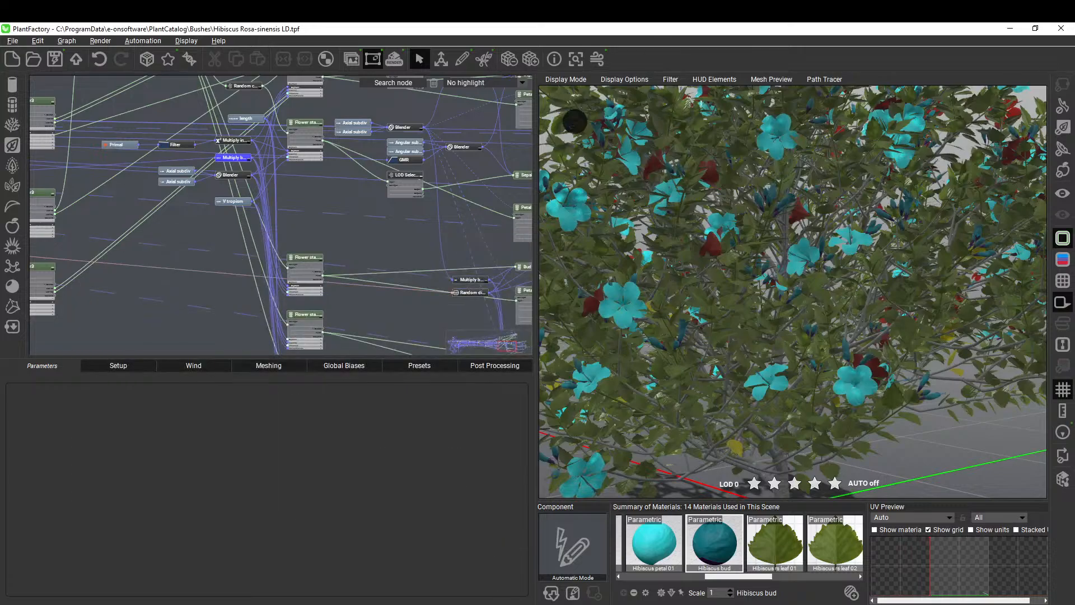
Switch to Blender and delete the default cube.
click(522, 580)
click(429, 280)
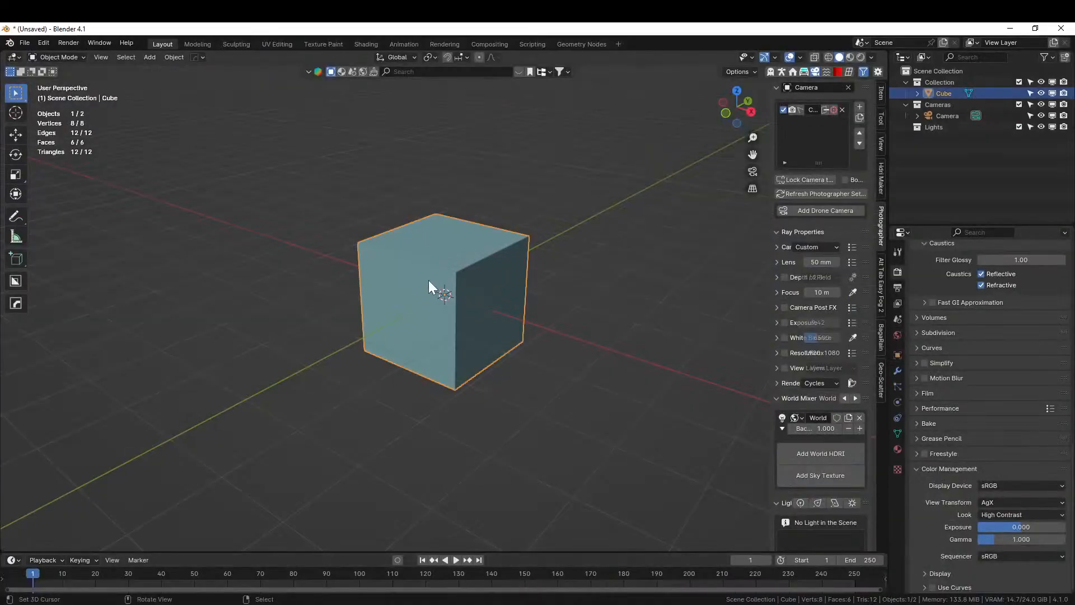
key(Delete)
Import Hibiscus rosa-sinensis LD.usd as Universal Scene Description from the 240710-1 Livestream Tea Plantation folder.
click(25, 43)
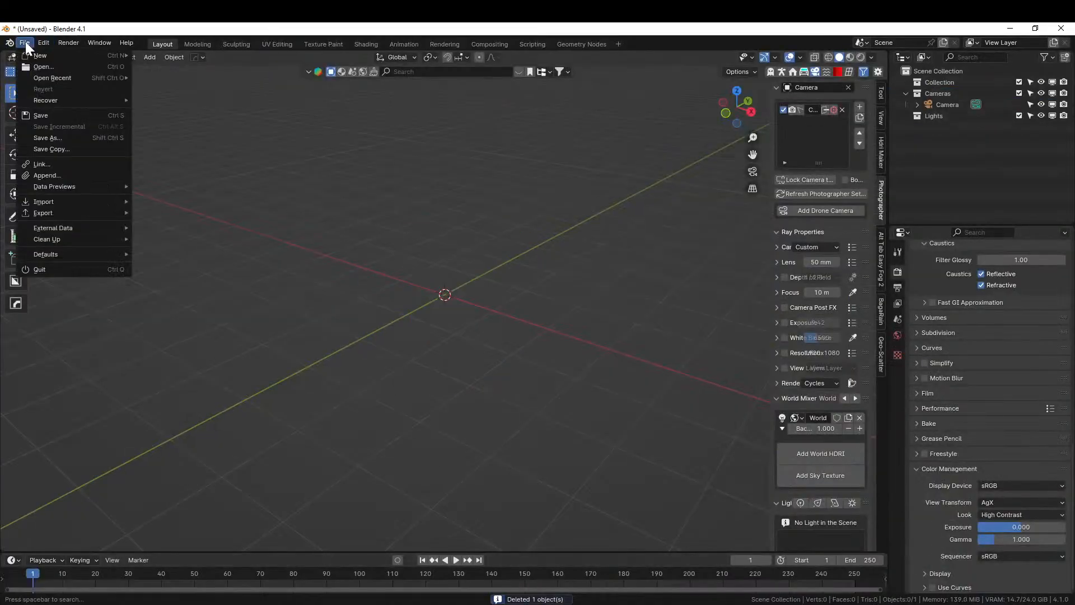
mouse_move(64, 203)
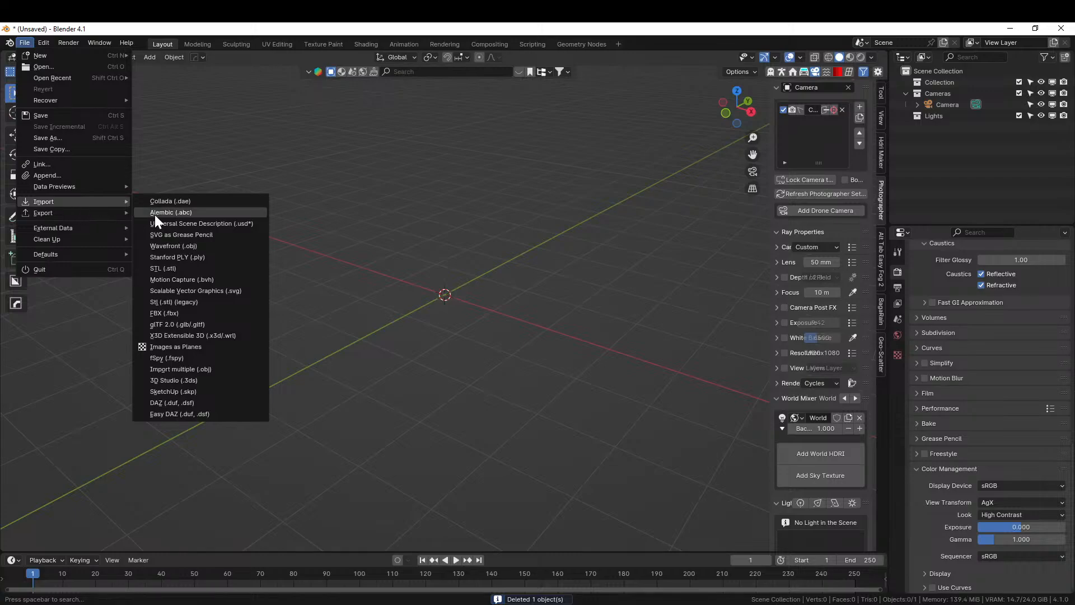
click(248, 223)
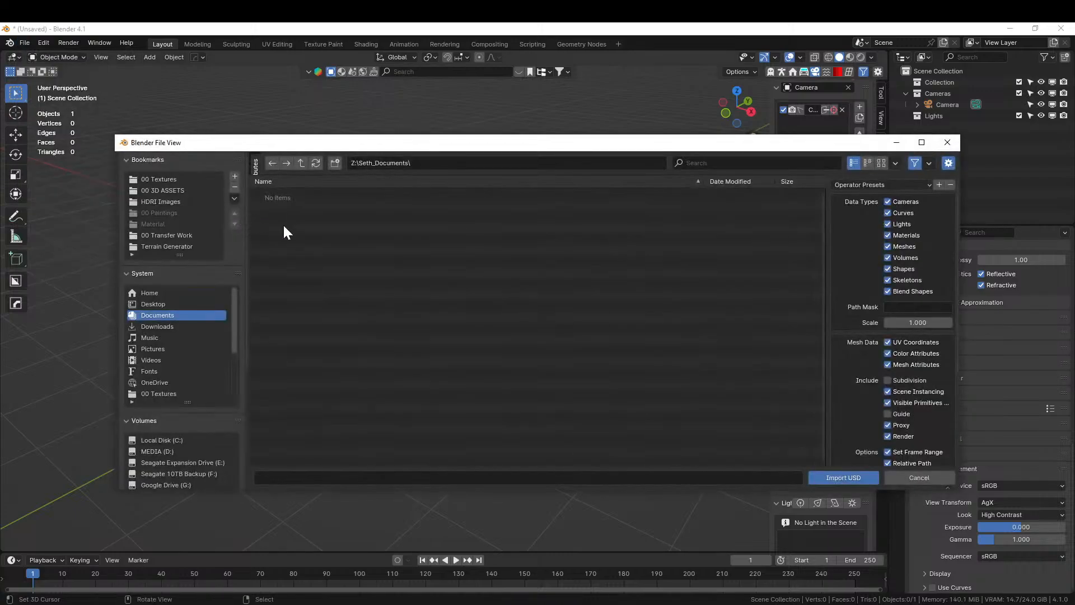
scroll(203, 451, down, 4)
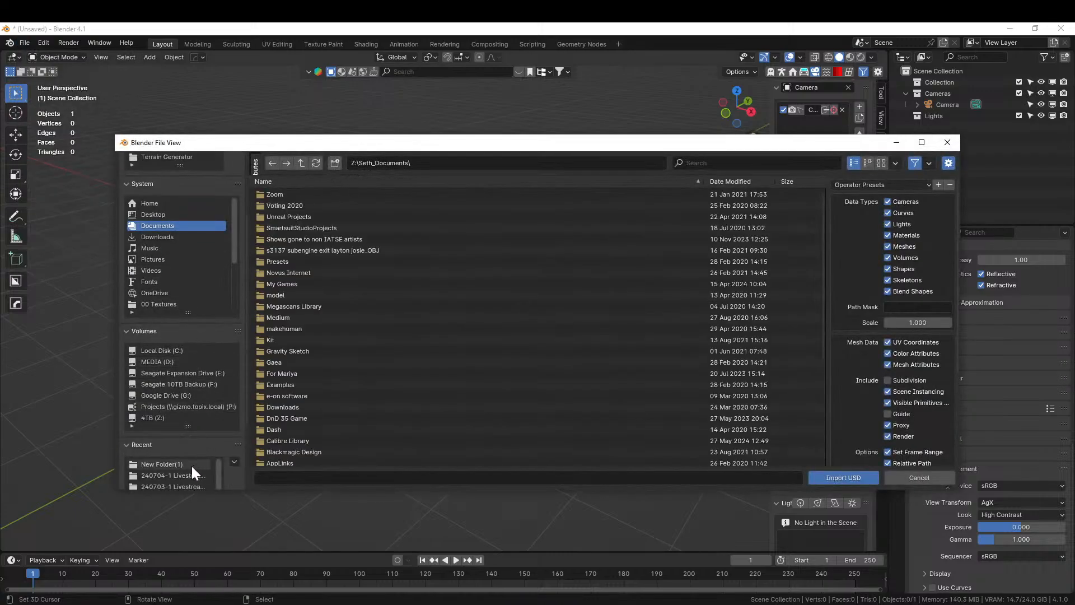
click(172, 476)
click(303, 163)
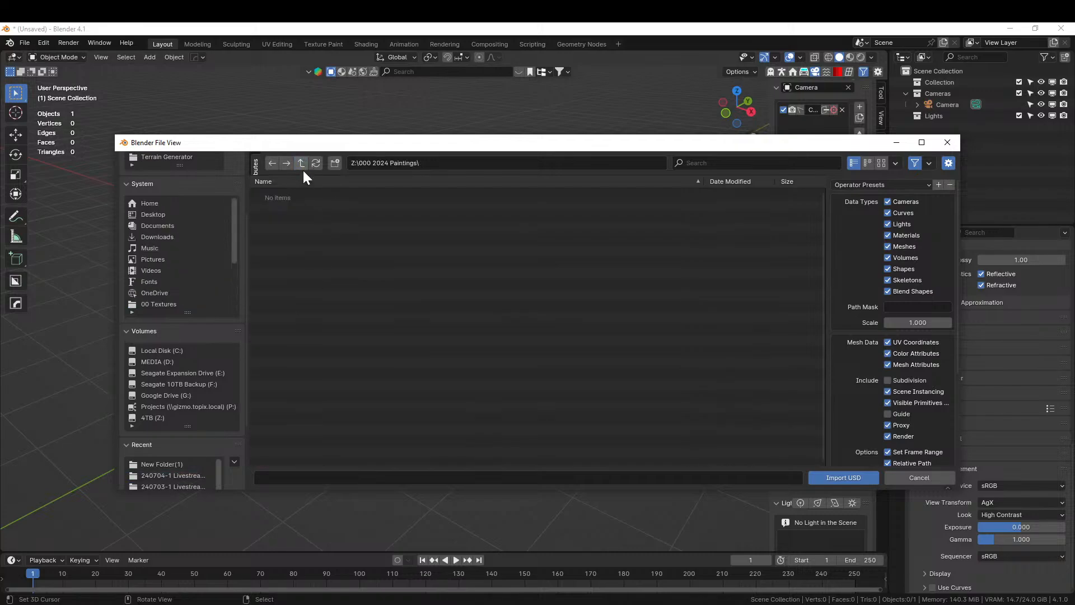
double_click(315, 206)
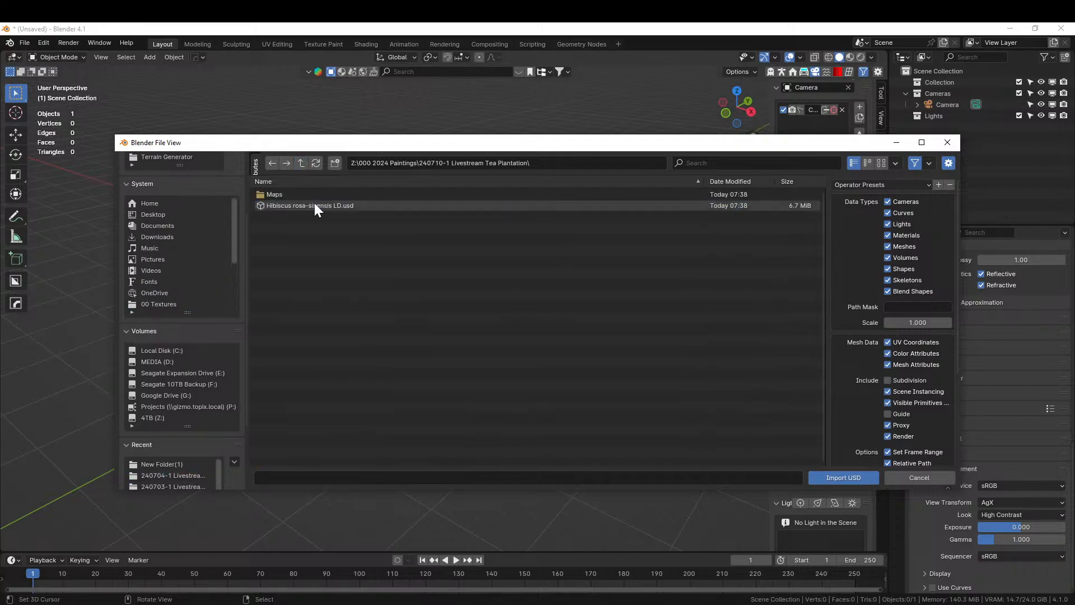
double_click(314, 205)
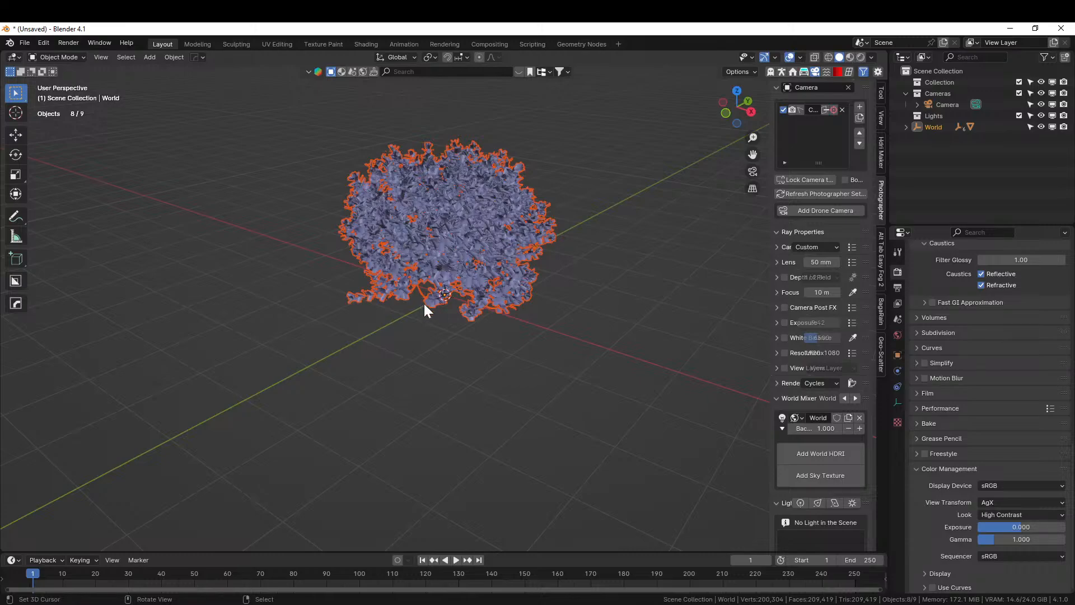
Generate a human figure with HumGen at the base of the imported bush and compare their sizes from several sides.
middle_drag(427, 305, 562, 334)
scroll(431, 375, up, 3)
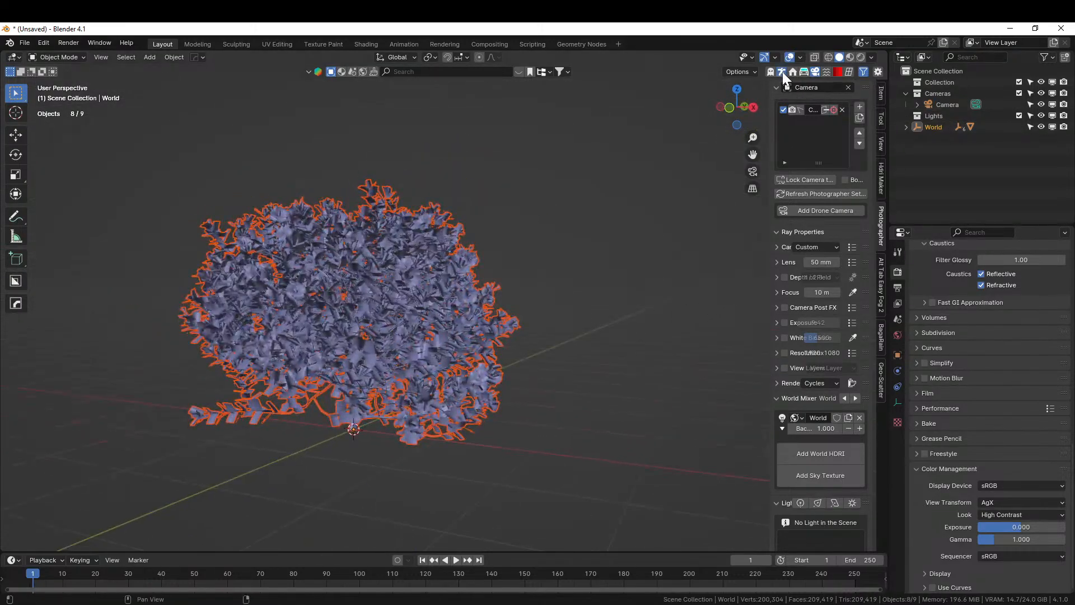
scroll(882, 238, up, 2)
click(880, 217)
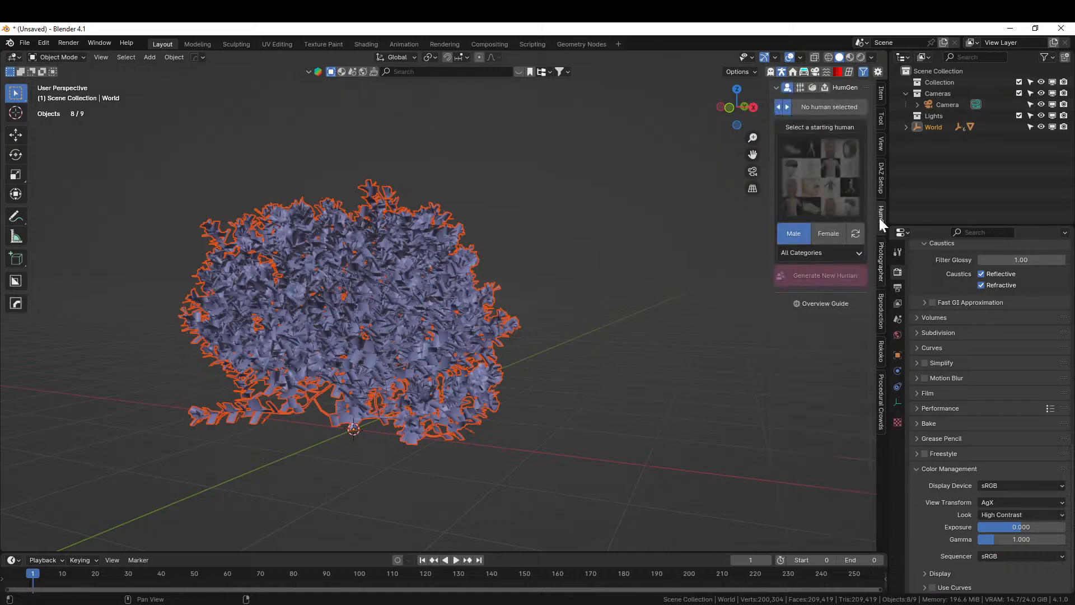
click(832, 176)
click(759, 255)
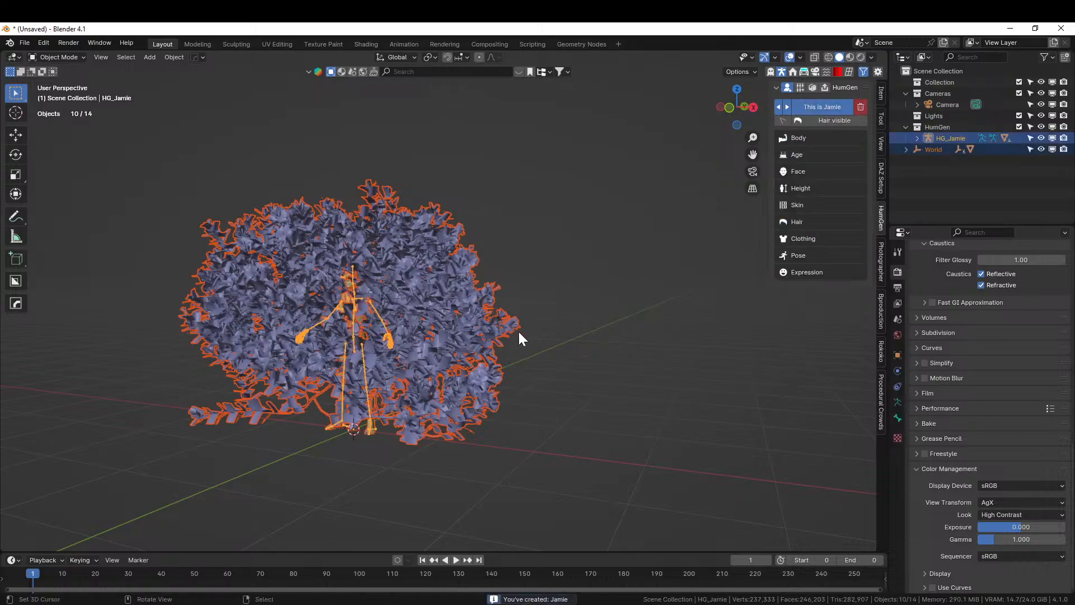
middle_drag(518, 334, 274, 367)
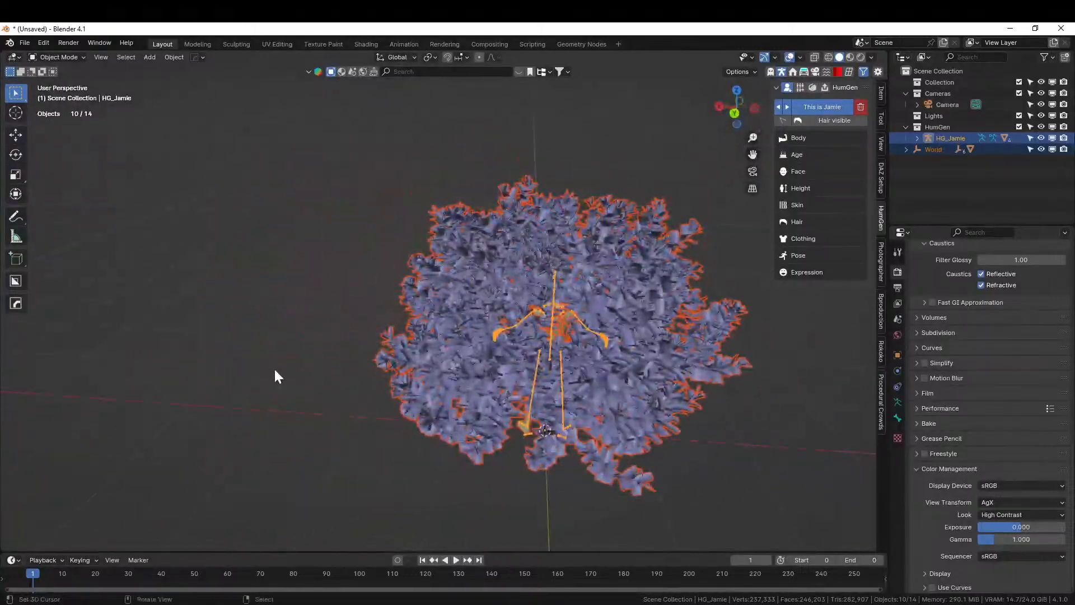
middle_drag(317, 331, 494, 351)
scroll(417, 347, up, 5)
Switch back to PlantFactory and apply the Standard no flower mat 100 preset to the hibiscus bush.
scroll(487, 354, down, 6)
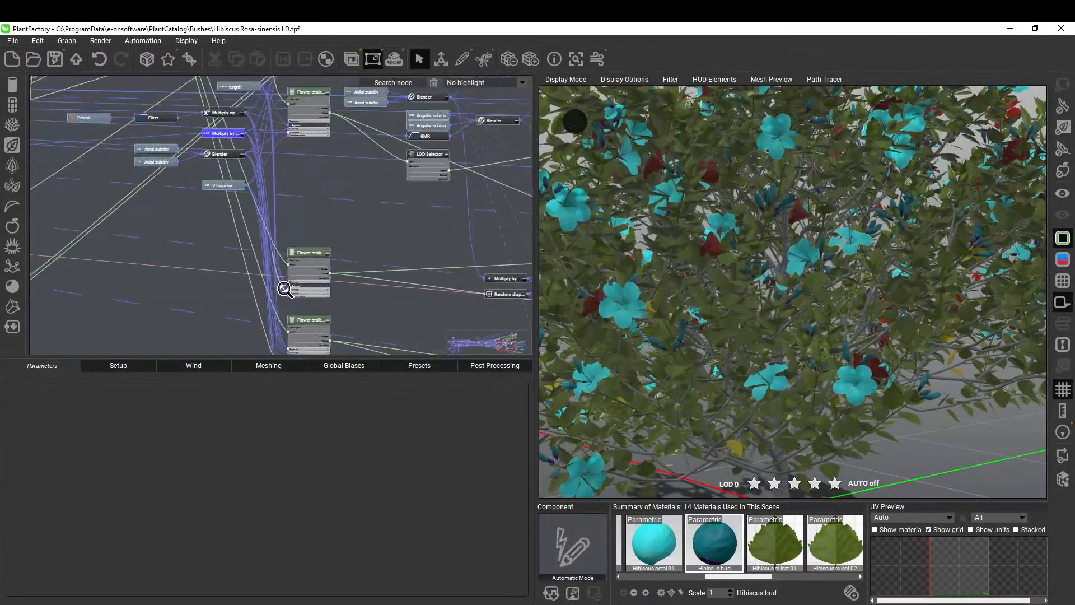
scroll(284, 290, down, 6)
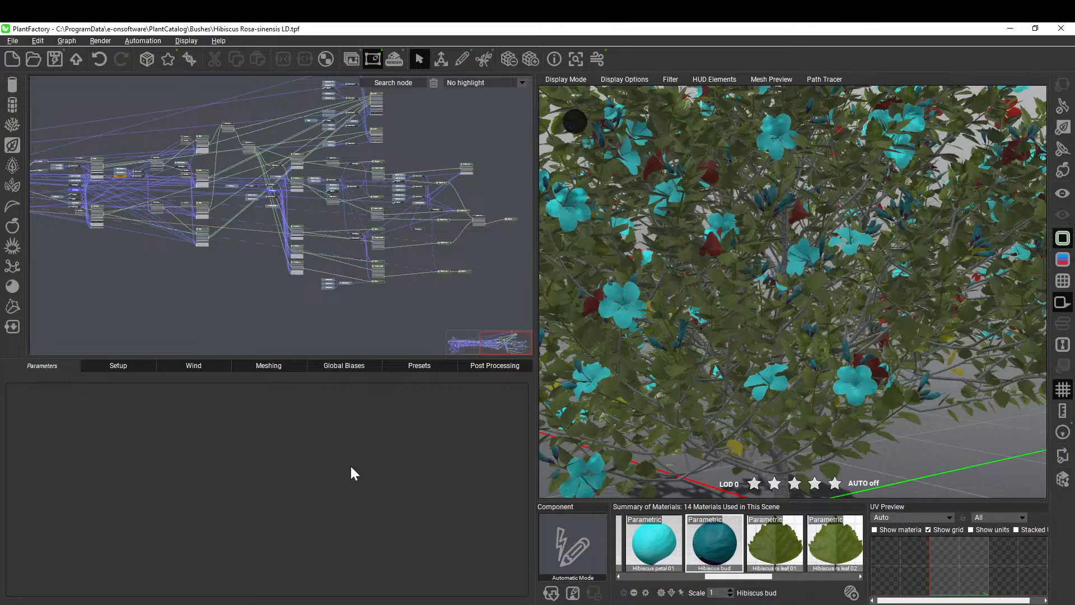
click(419, 365)
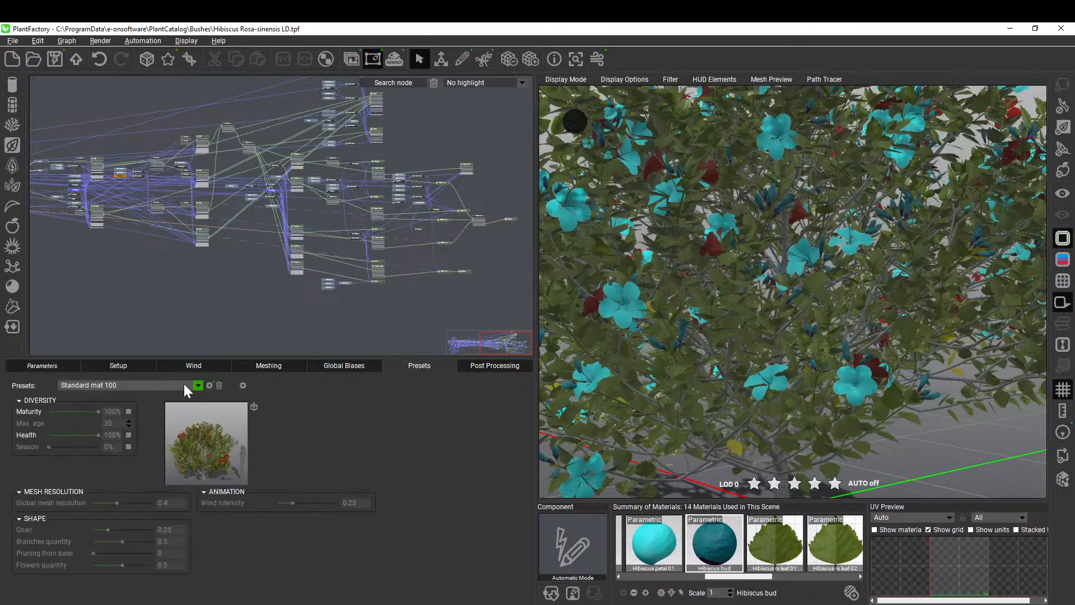
scroll(773, 336, down, 5)
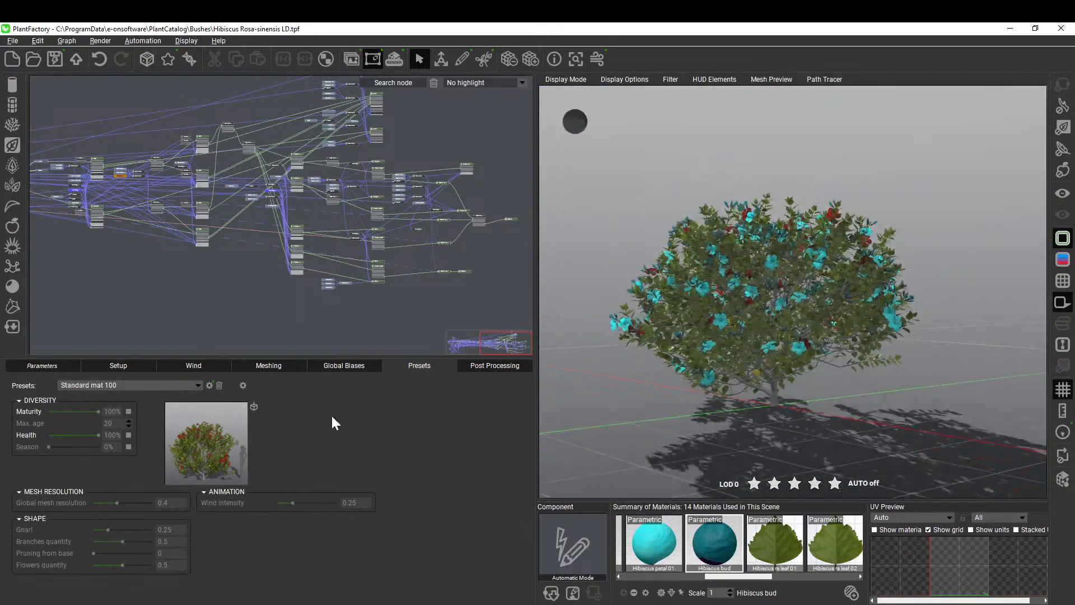
click(198, 386)
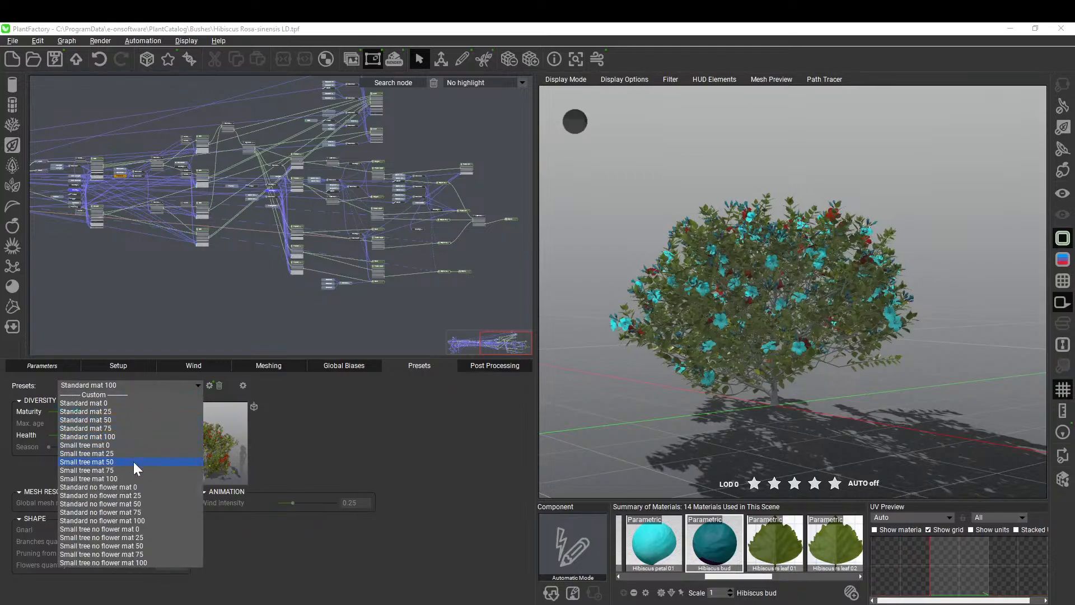
click(140, 520)
scroll(763, 363, up, 3)
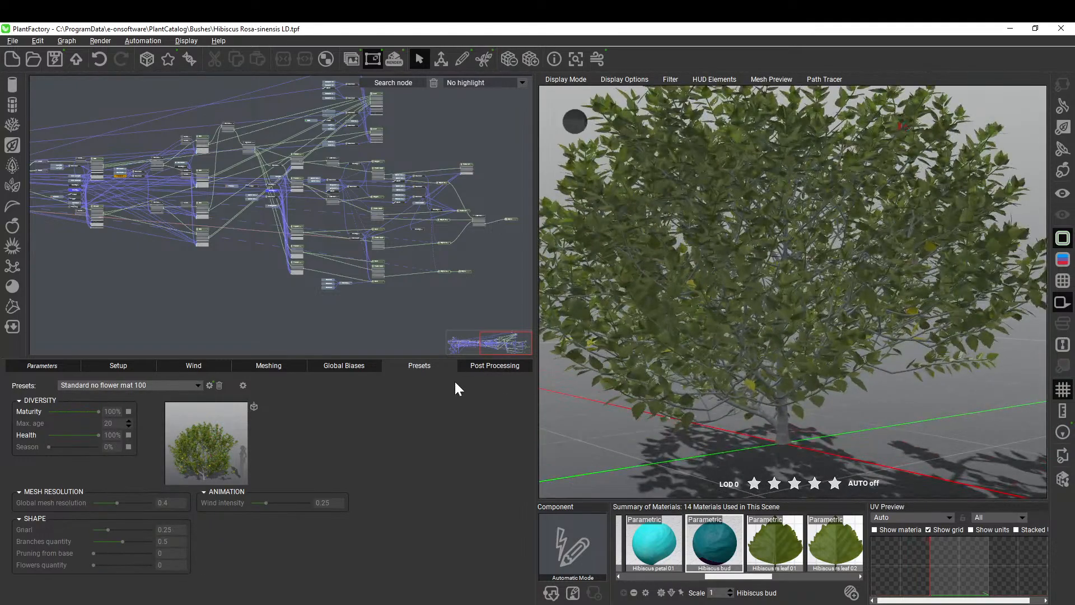
Export the flowerless bush as a binary USD mesh to 240710-1 Livestream Tea Plantation, declining to overwrite and visiting the file browser before retrying.
click(12, 41)
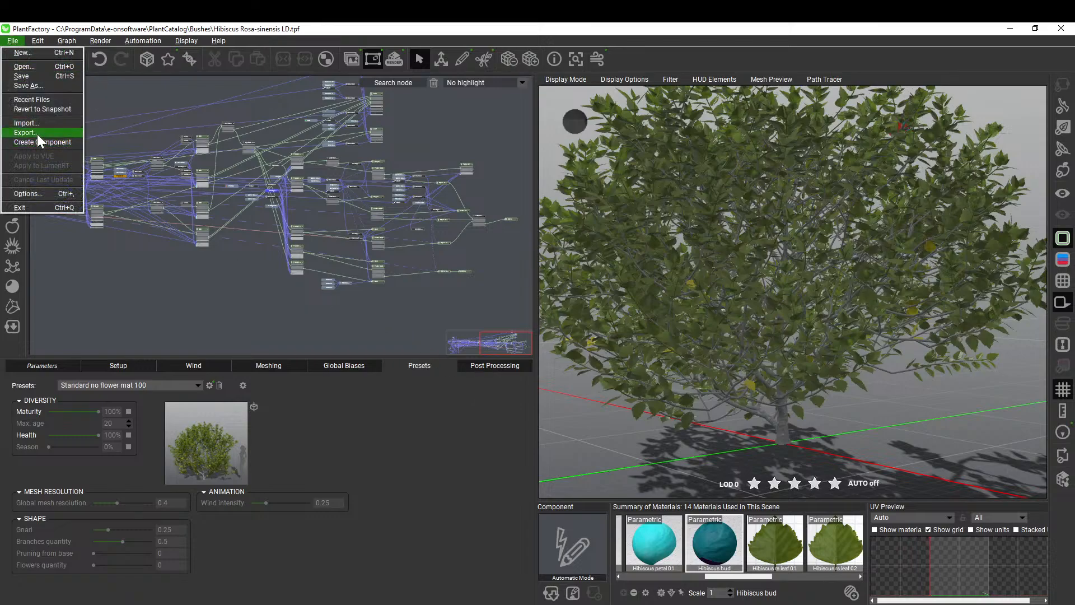
mouse_move(37, 134)
click(147, 142)
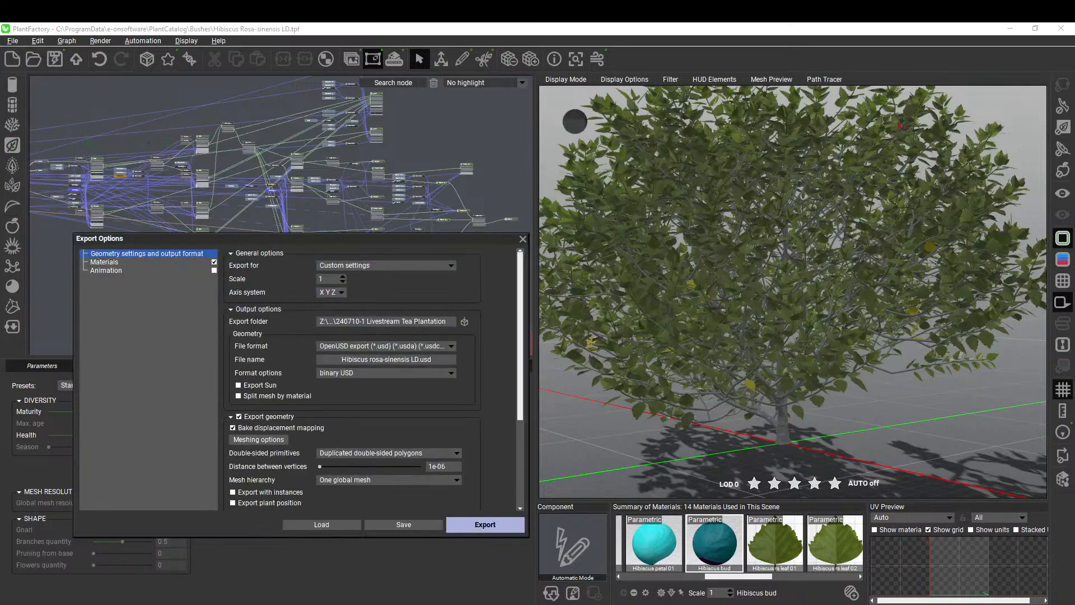
click(470, 527)
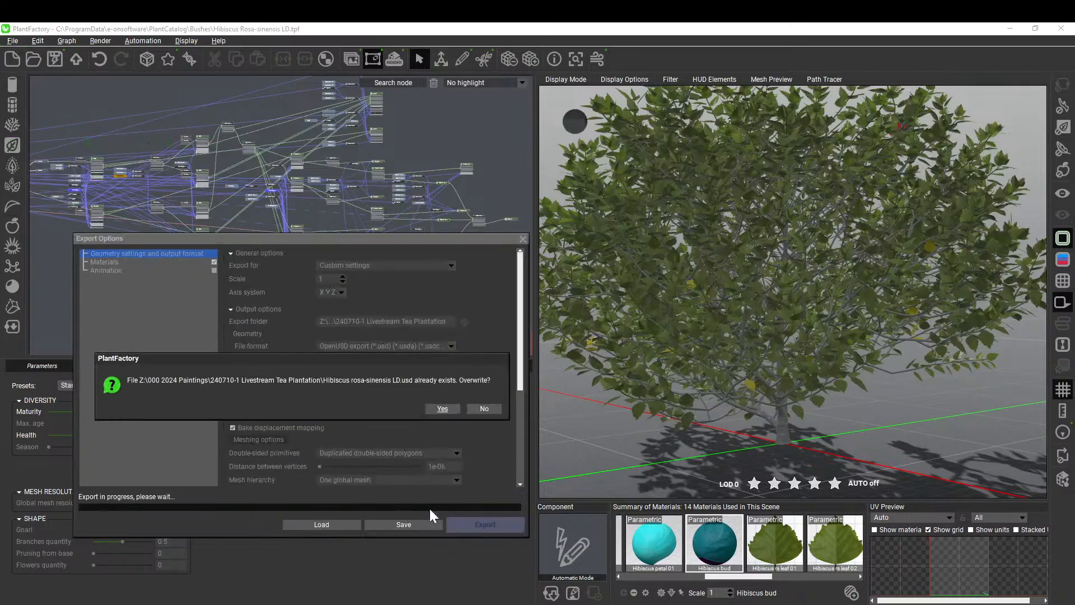
click(484, 409)
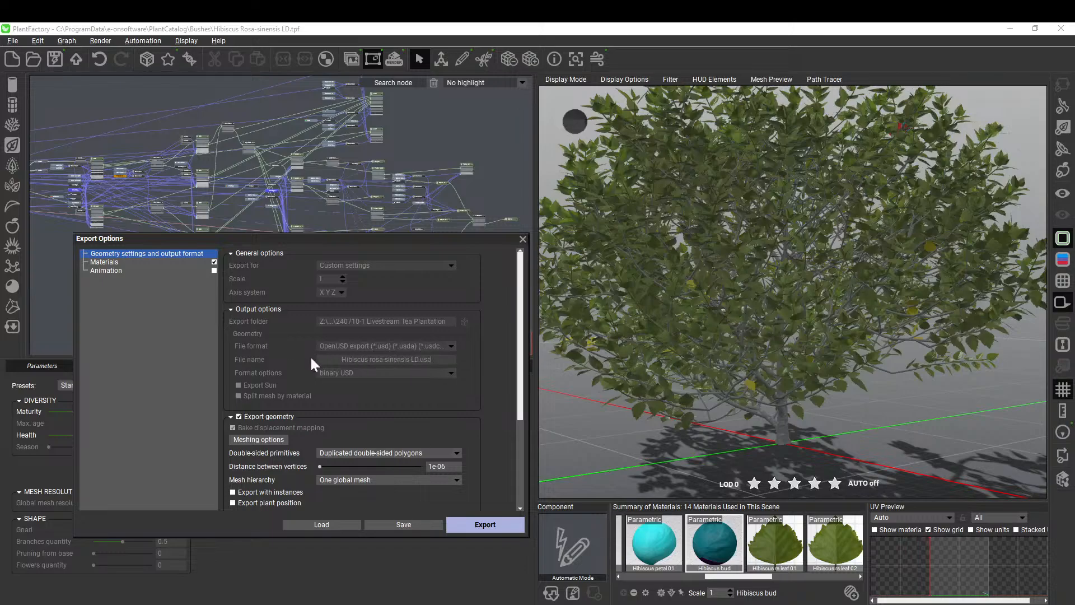
mouse_move(370, 604)
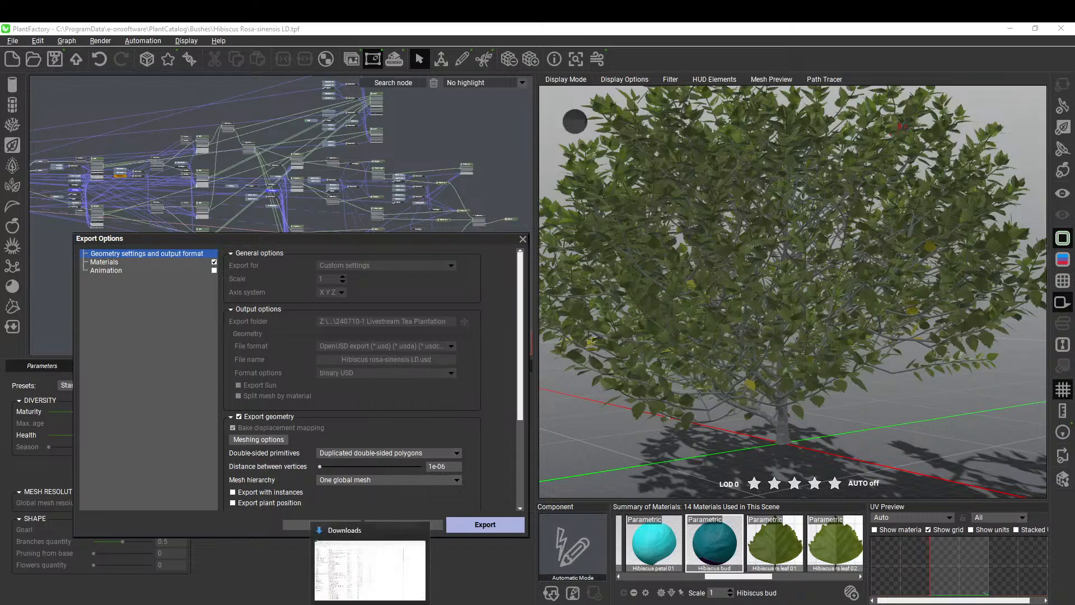
click(365, 576)
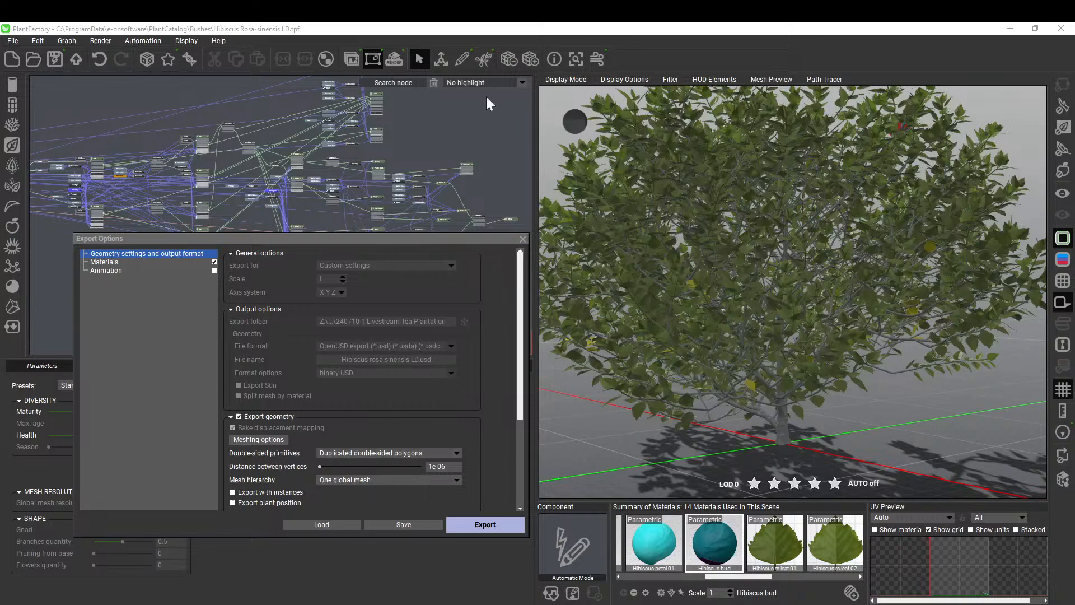
click(495, 526)
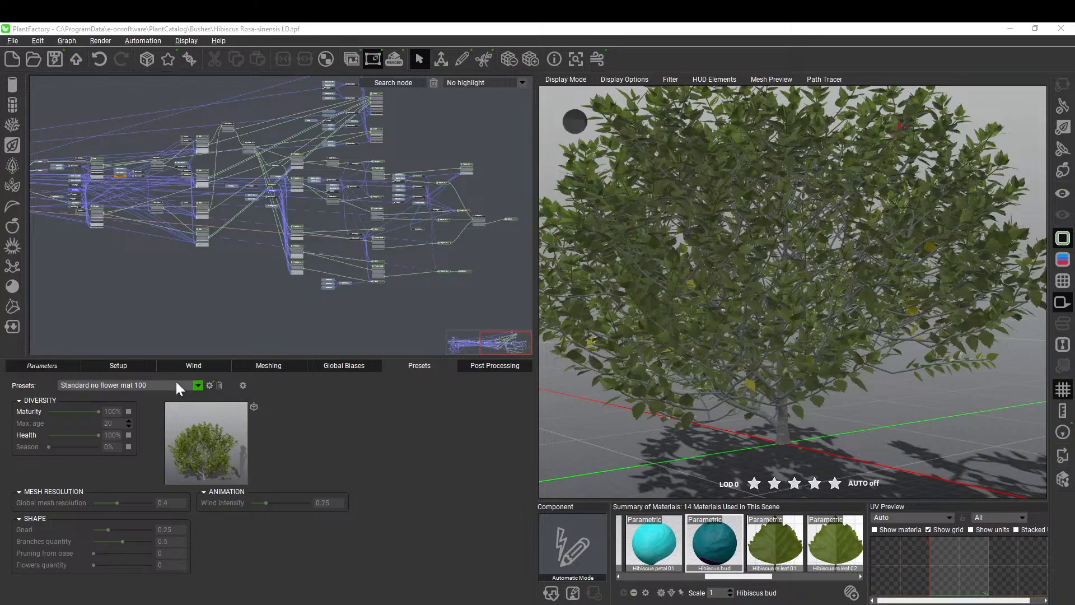
Try the Small tree no flower mat 100 preset, followed by Small tree no flower mat 75.
click(198, 385)
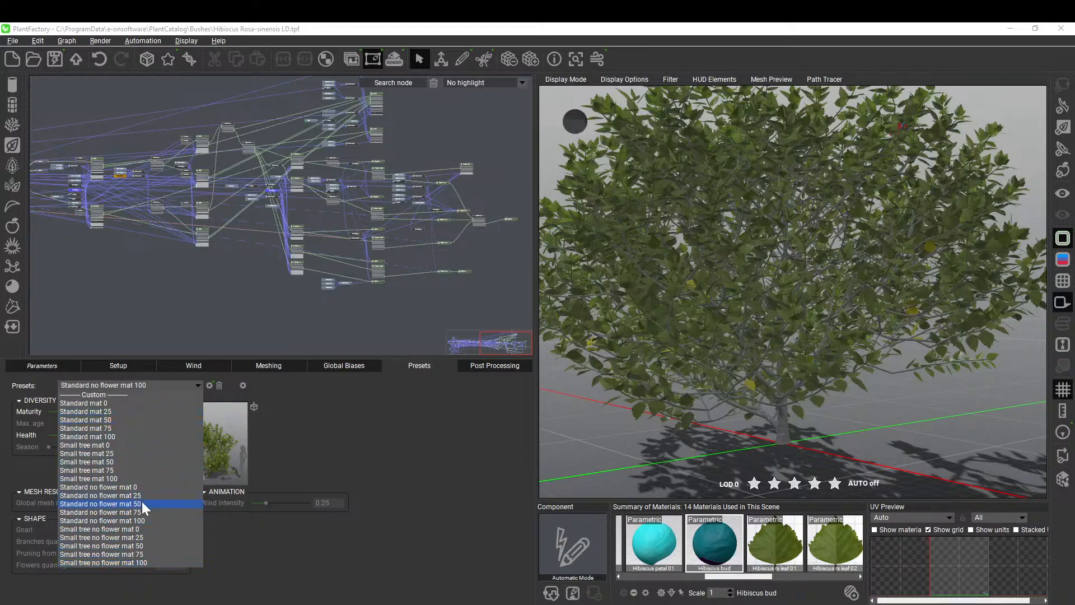
click(137, 562)
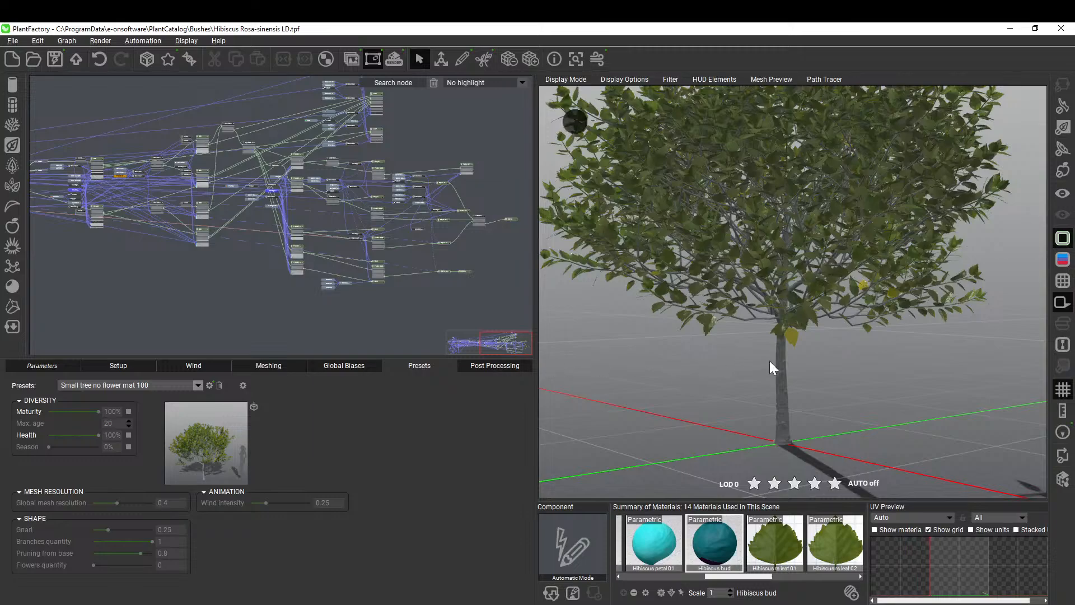
scroll(772, 362, down, 3)
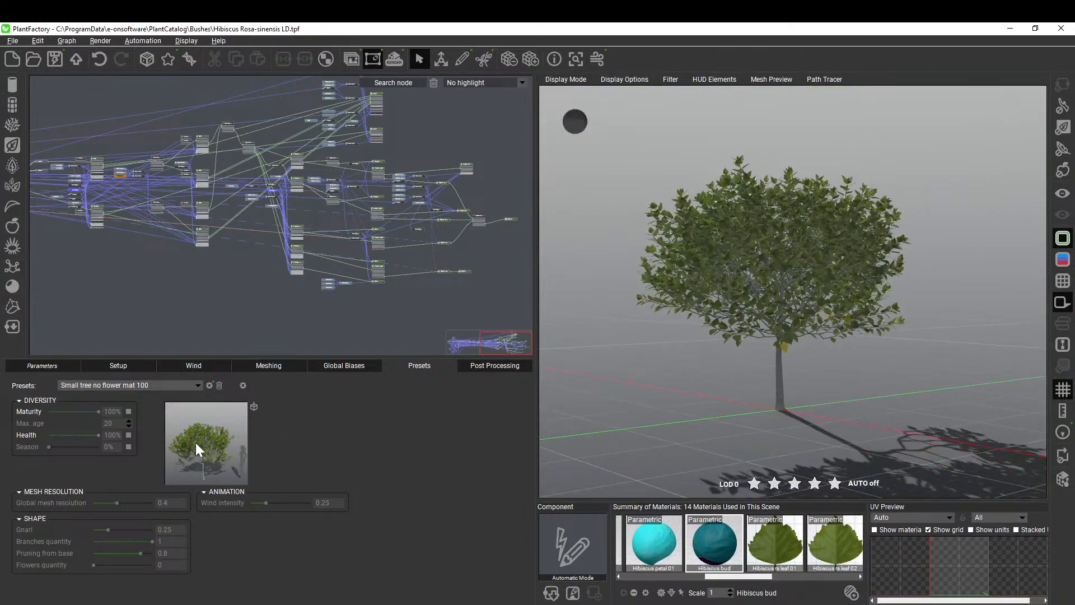
click(167, 386)
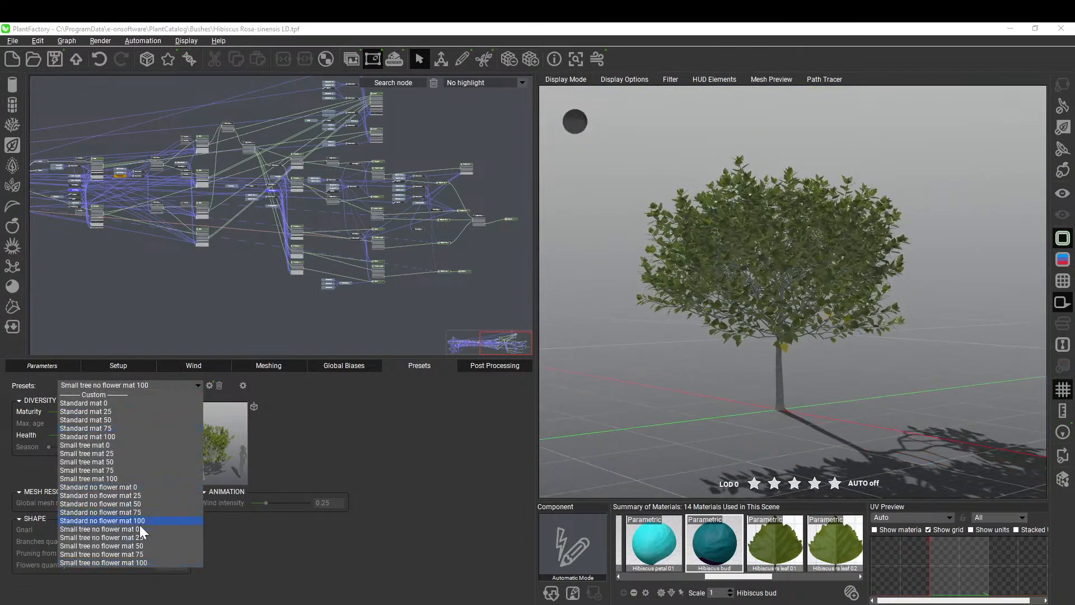
click(140, 553)
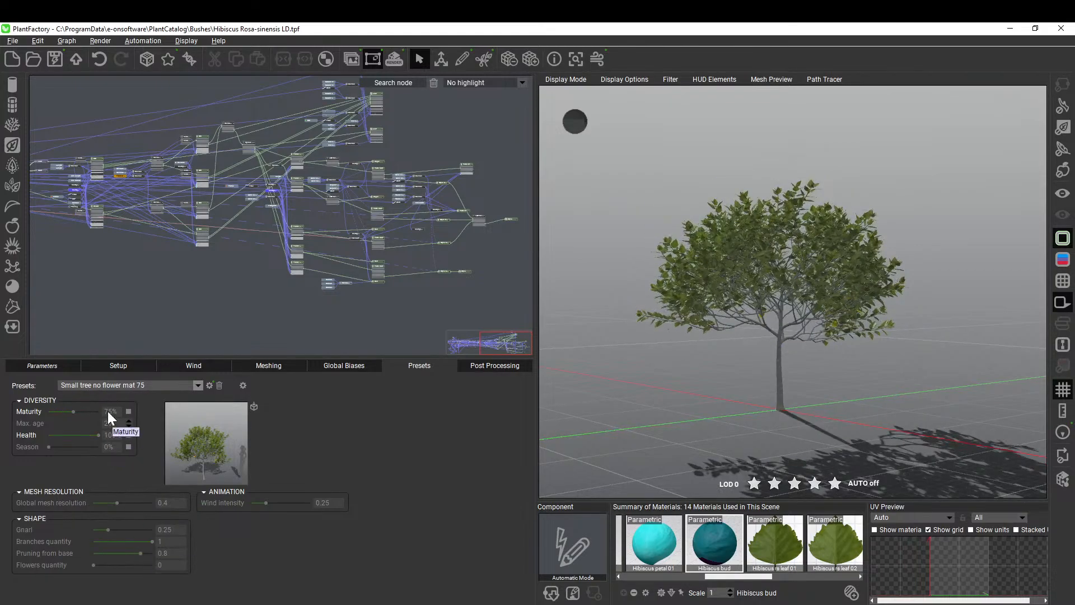
Apply the Standard mat 75 preset and export the bush as a binary USD mesh to the 240710-1 Livestream Tea Plantation folder.
click(121, 385)
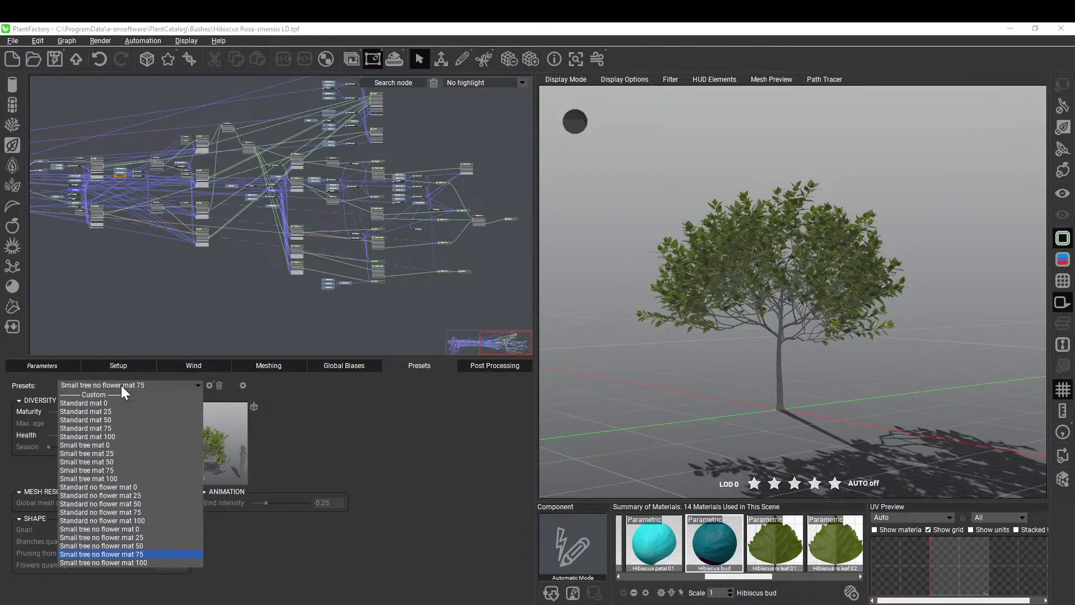
click(113, 429)
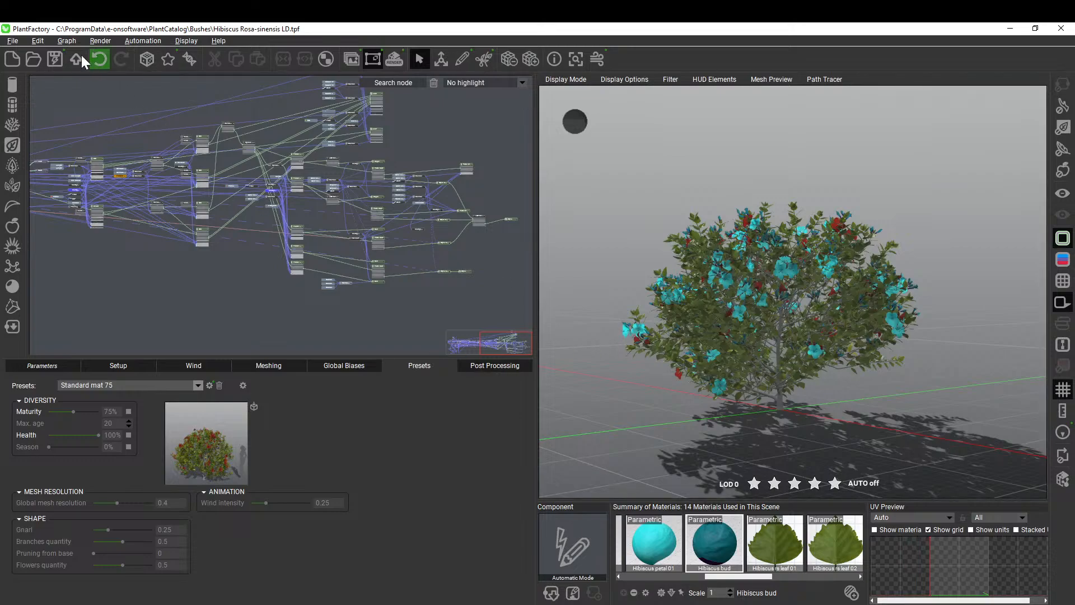
click(12, 42)
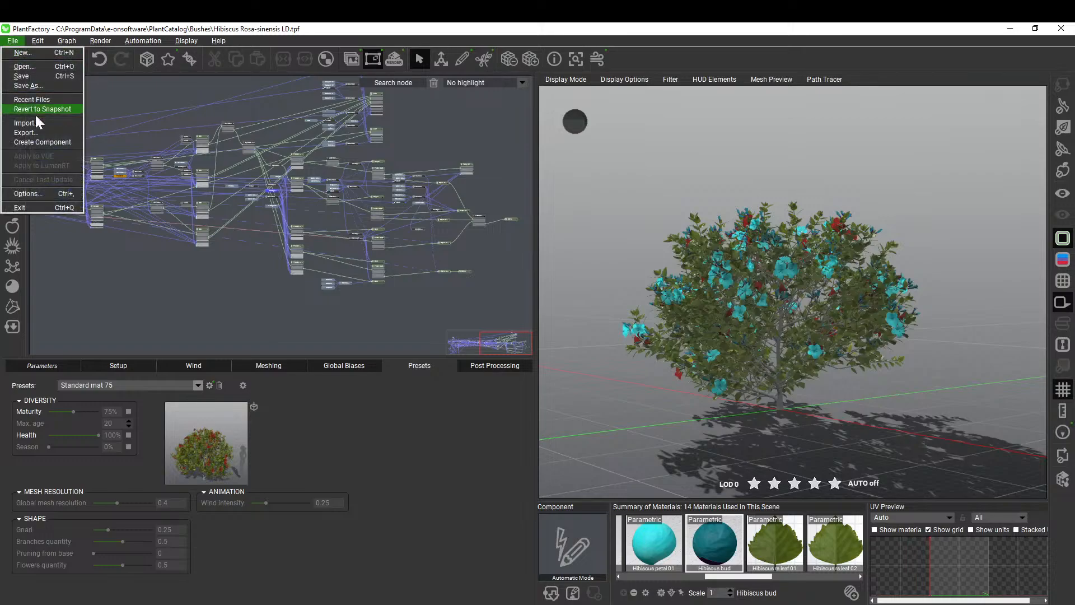
mouse_move(36, 130)
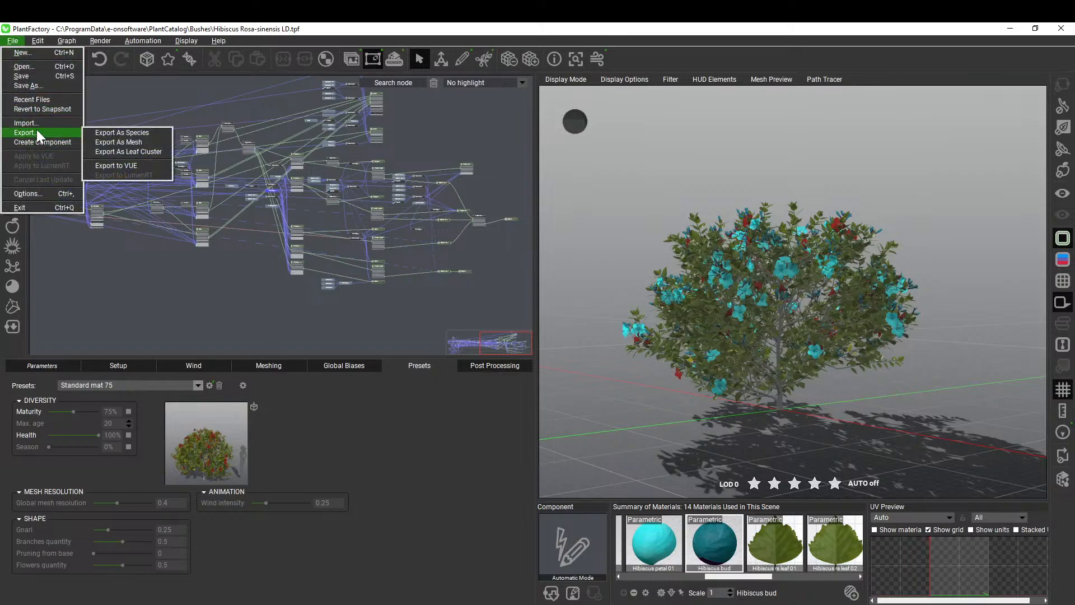
click(143, 142)
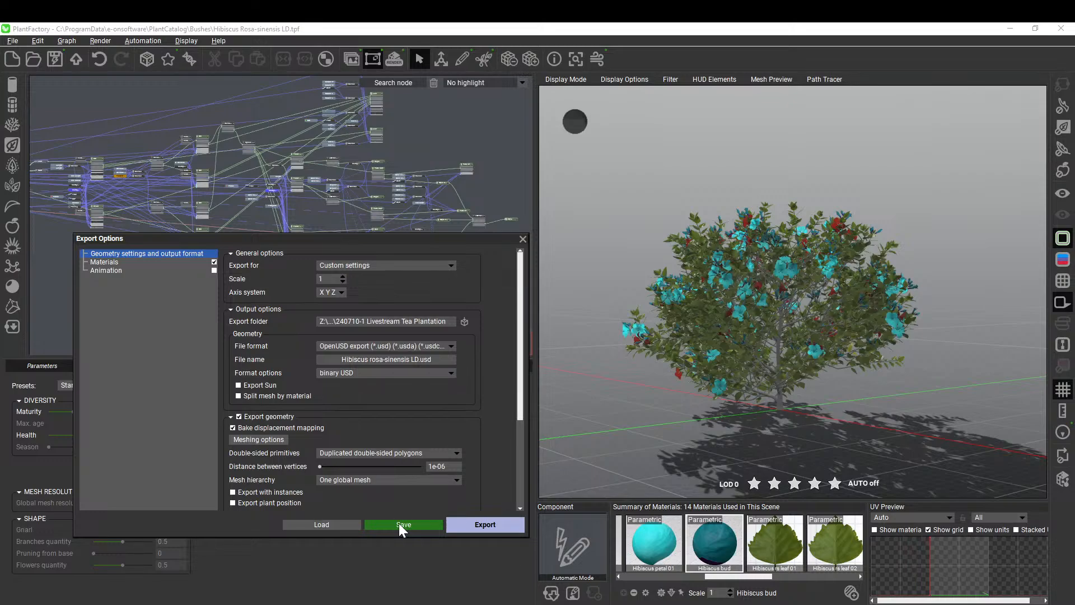
click(485, 525)
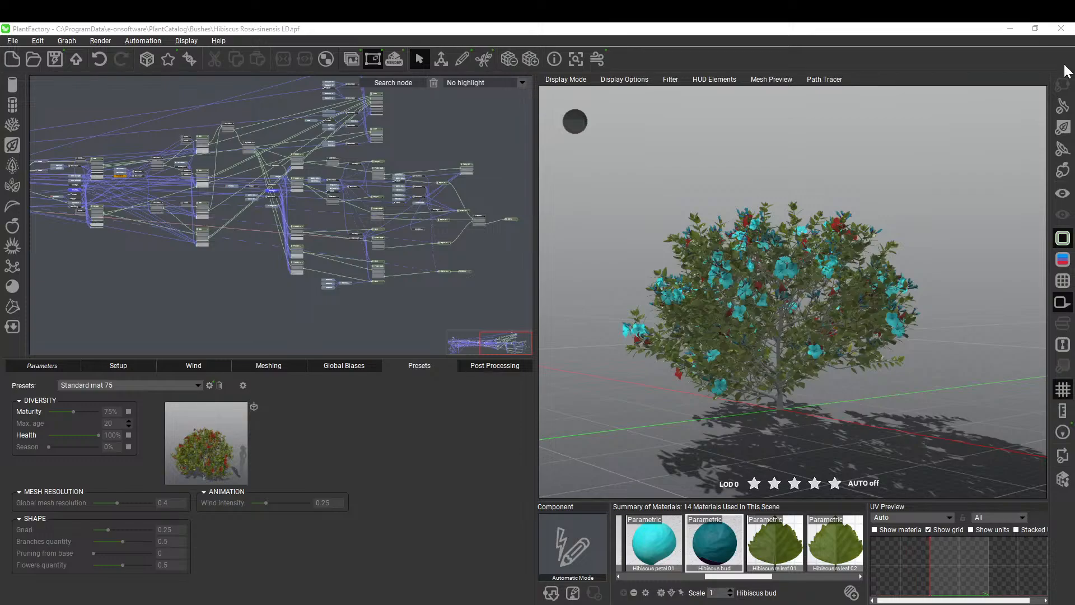
Apply the Standard mat 50 preset and export that bush as a mesh with the same binary USD settings.
click(109, 384)
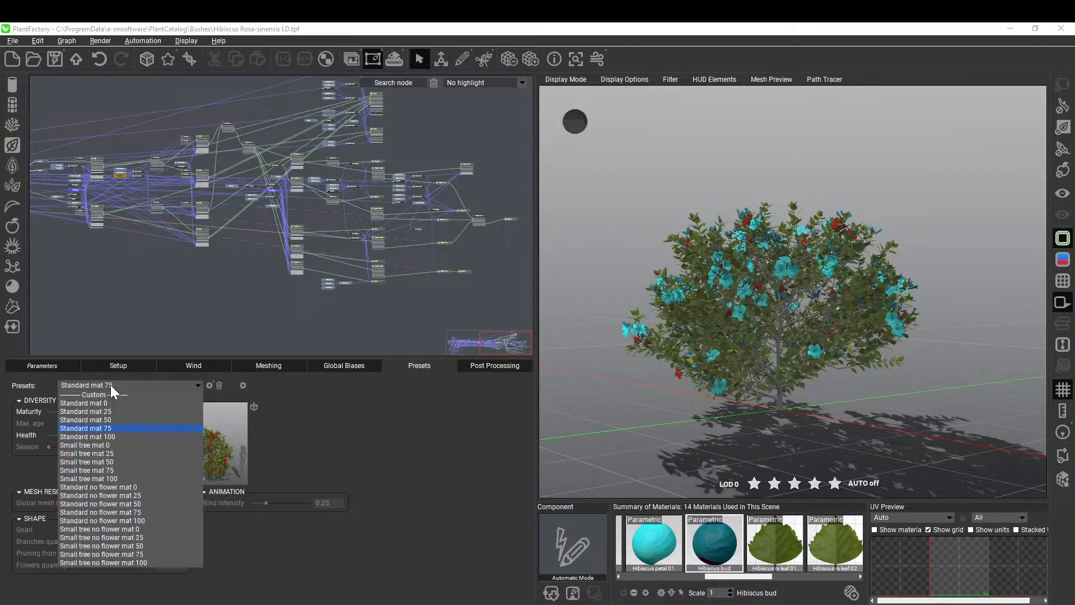
click(118, 421)
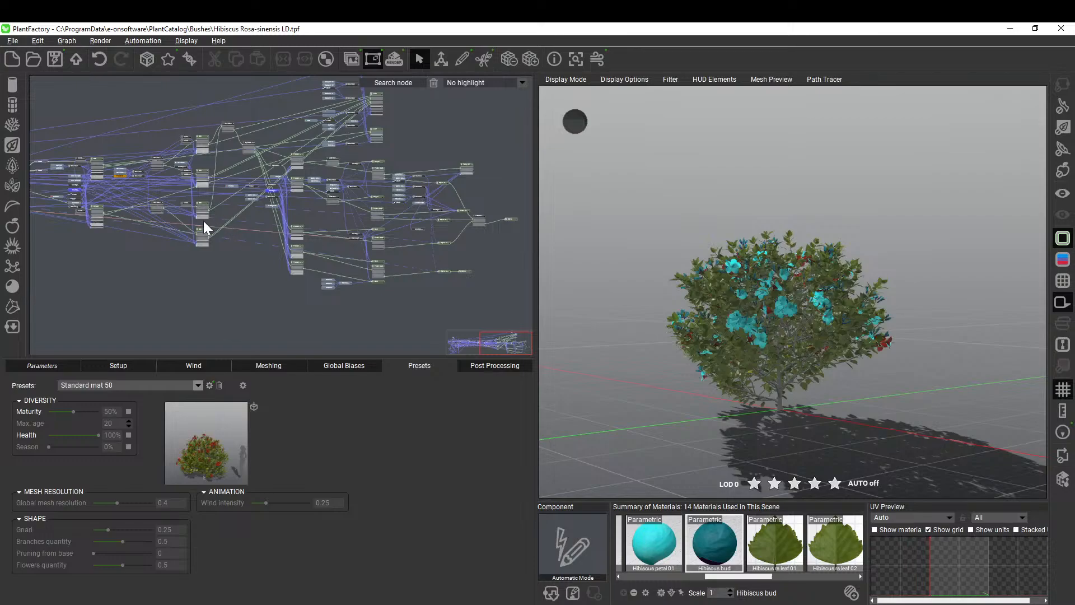
click(14, 41)
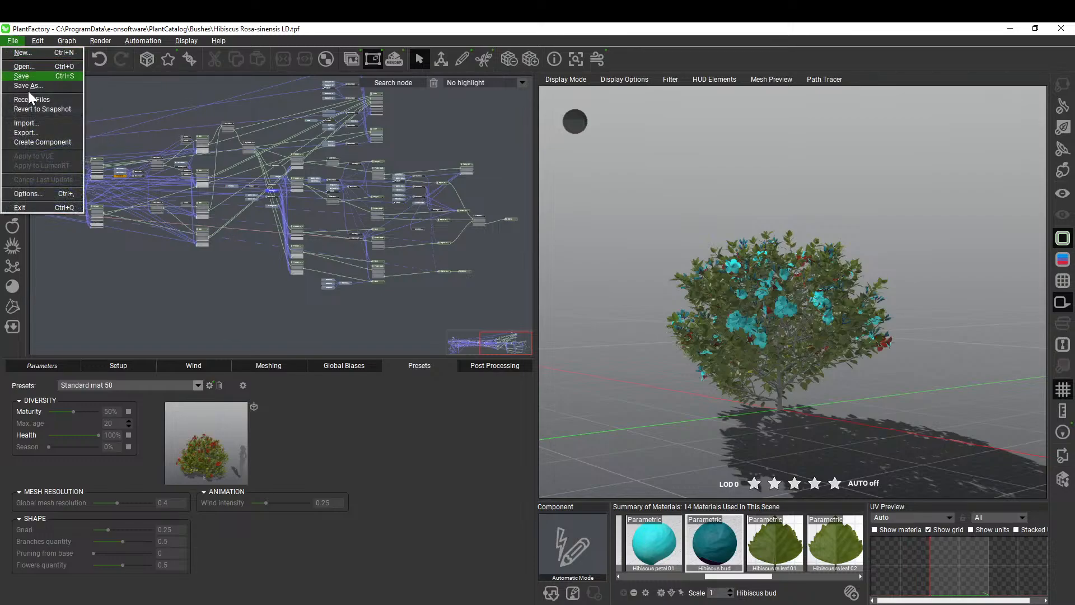
mouse_move(36, 131)
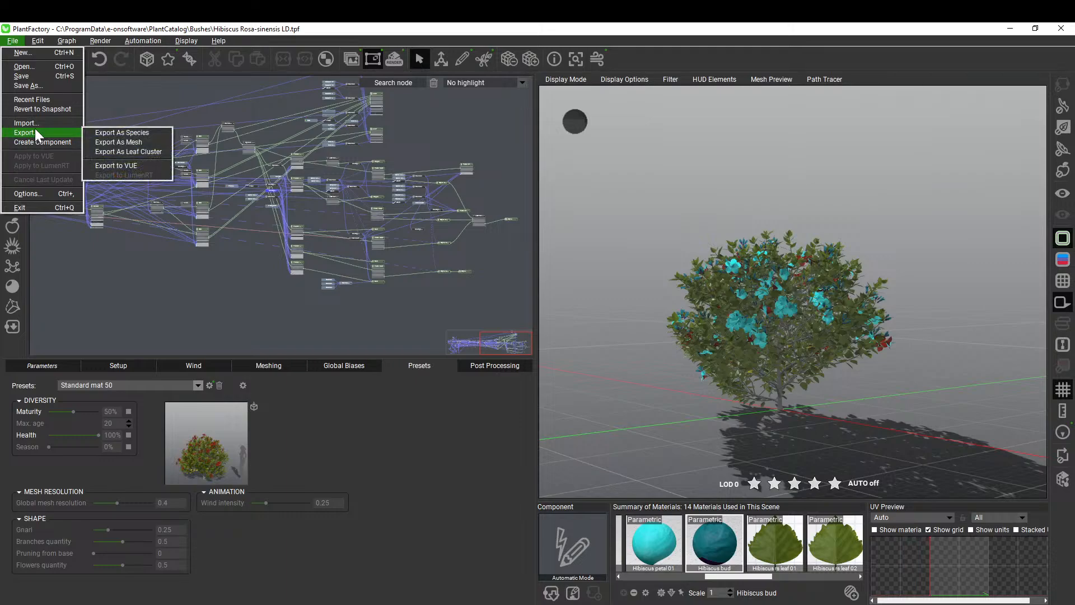
click(141, 142)
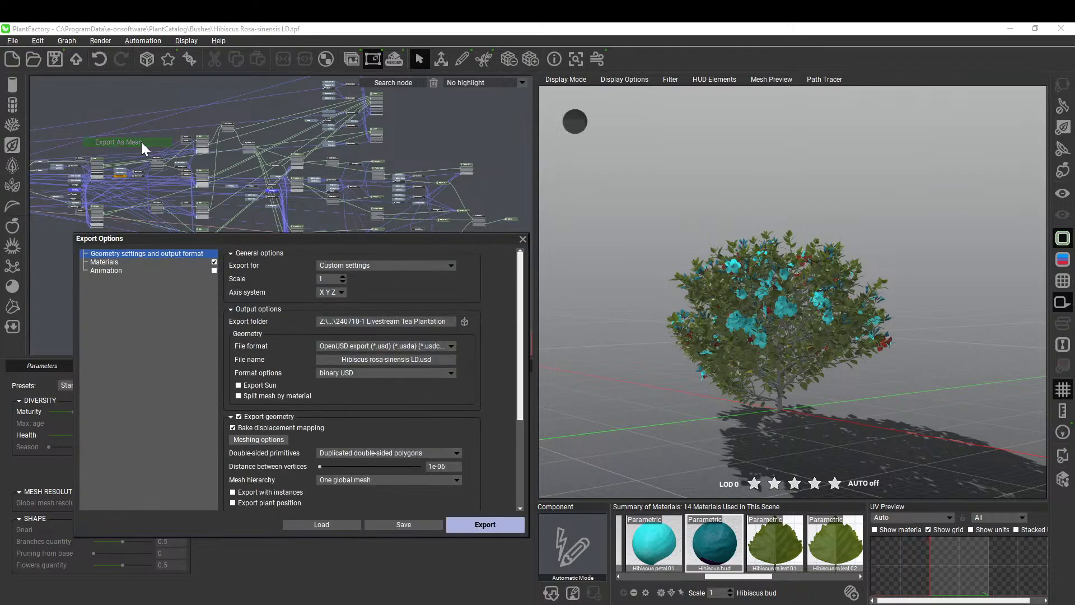
click(485, 524)
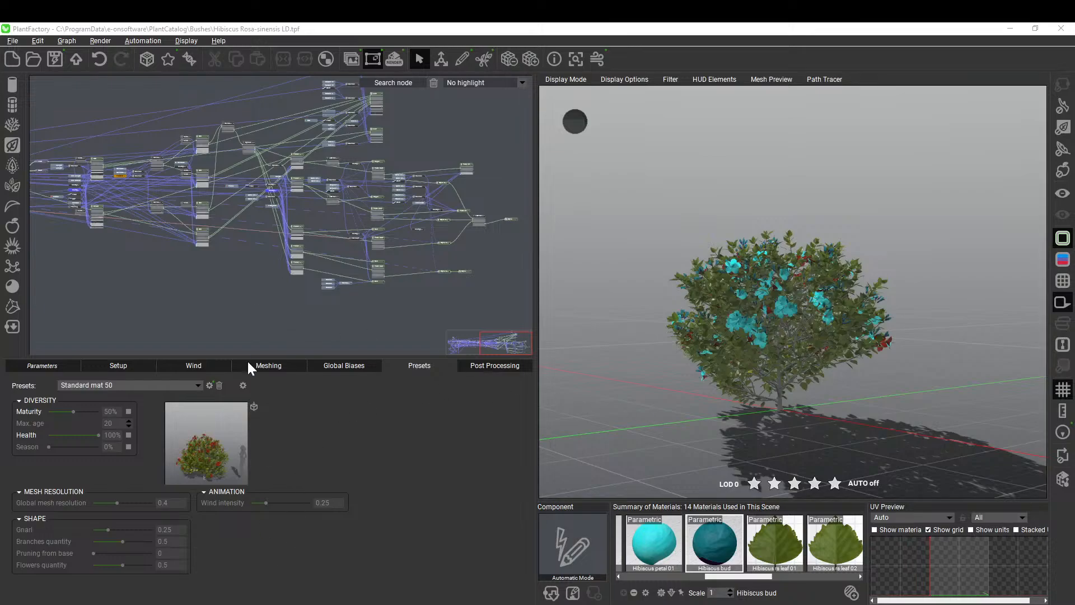
Apply the Standard no flower mat 75 preset and export the bush as a binary USD mesh with the current settings.
click(133, 385)
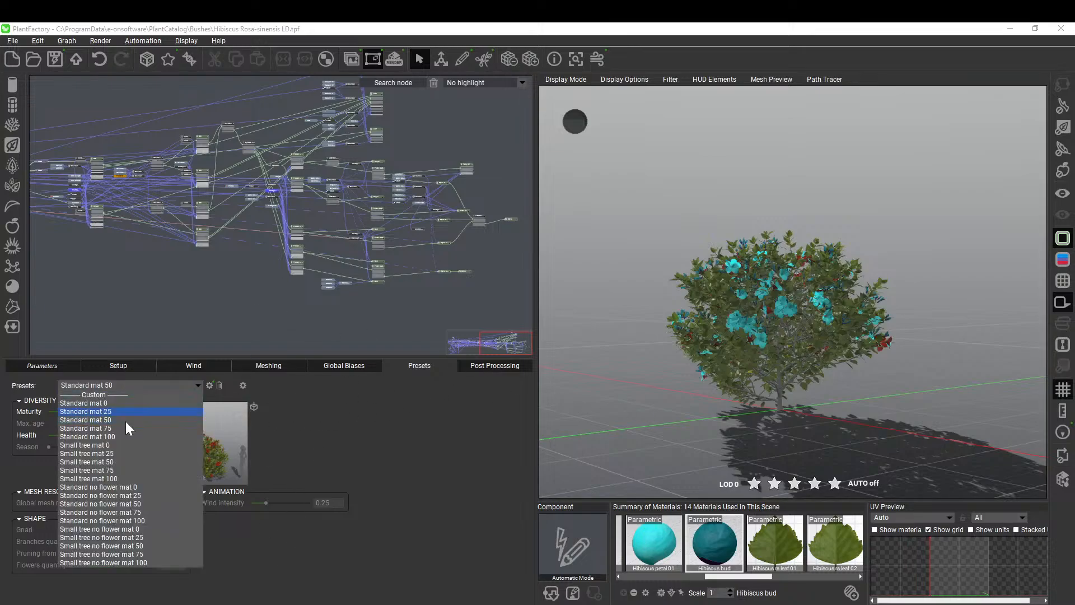
click(139, 511)
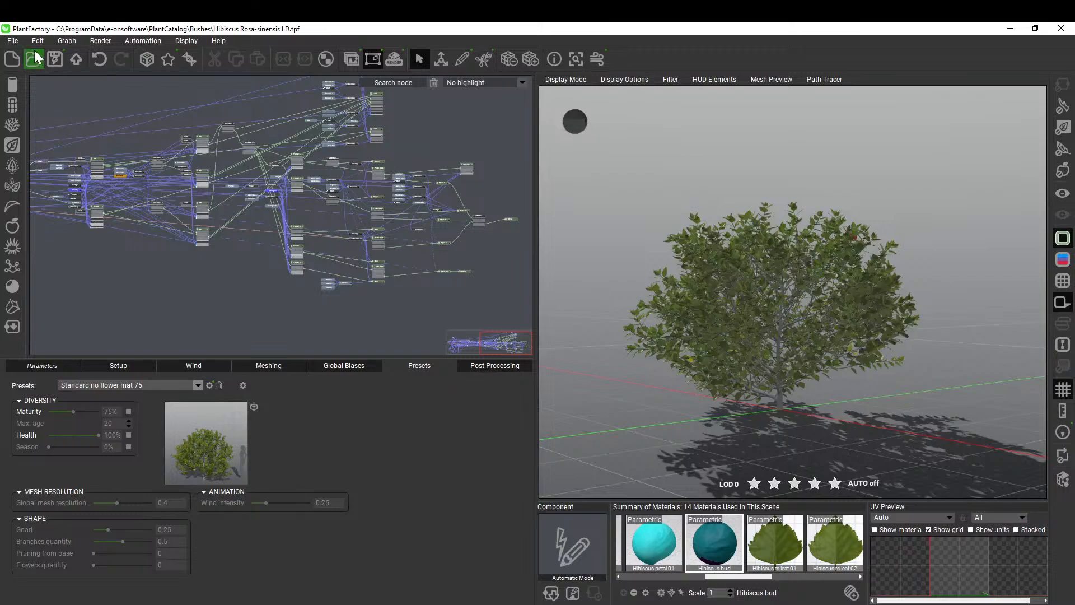
click(12, 43)
mouse_move(36, 132)
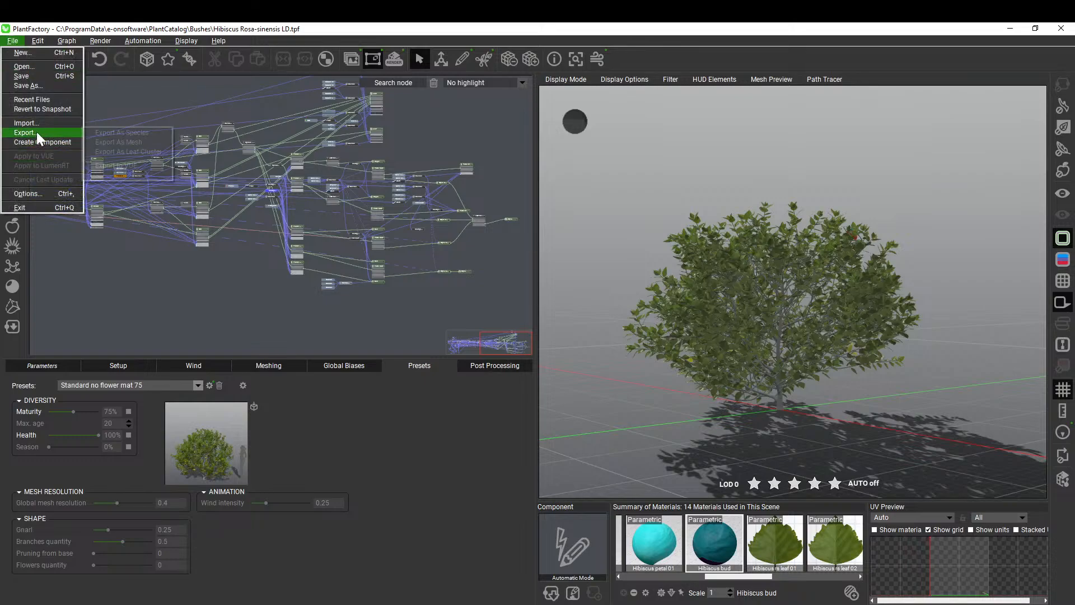
click(142, 142)
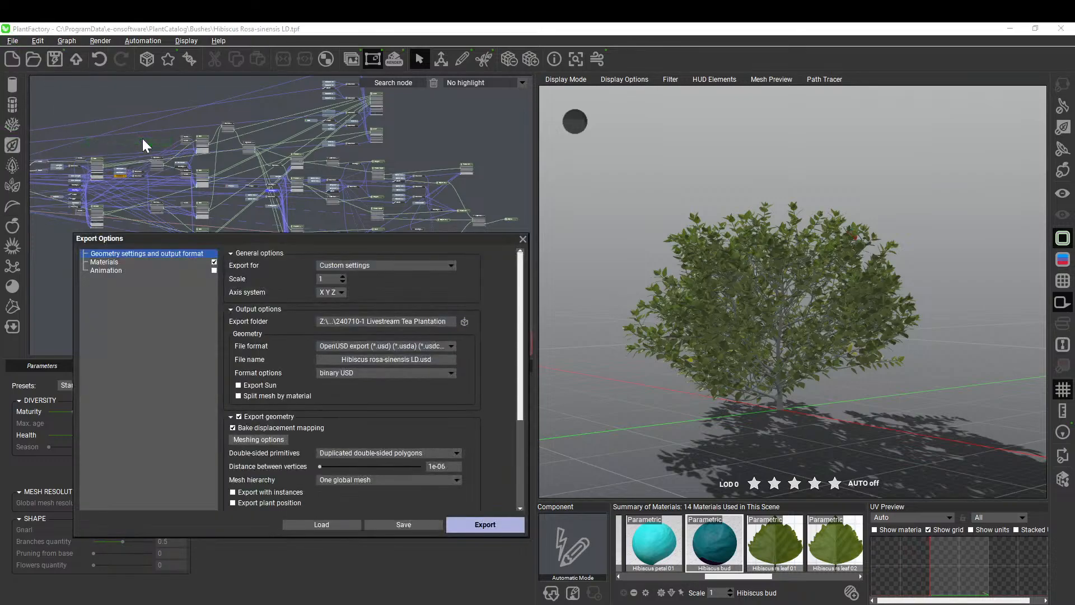
click(480, 526)
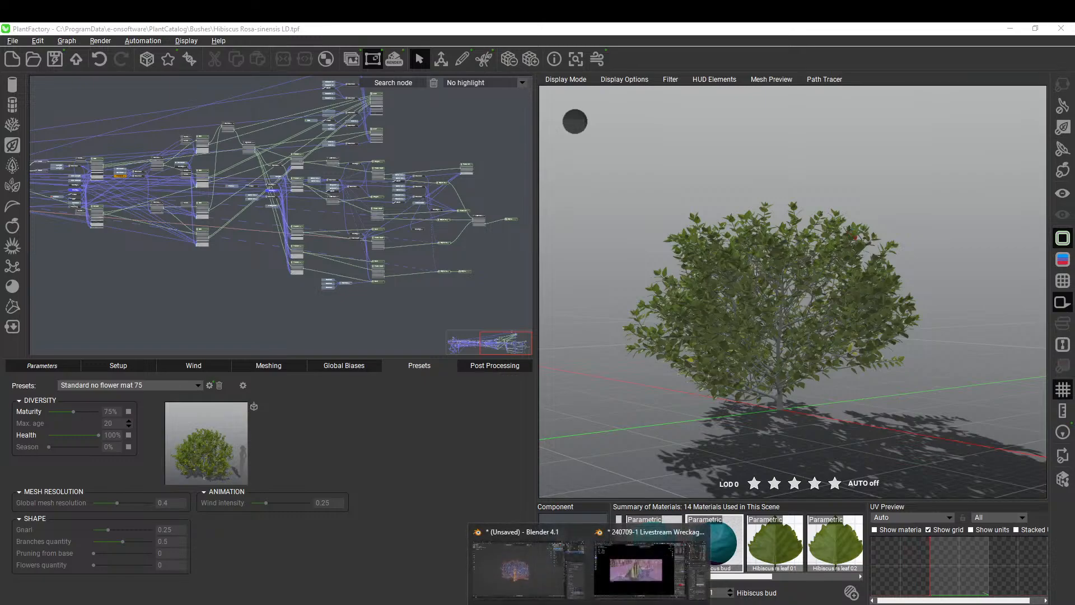
Switch to the unsaved Blender scene and move the hibiscus mesh into a new collection named Tea Plants.
click(506, 570)
middle_drag(304, 337, 320, 401)
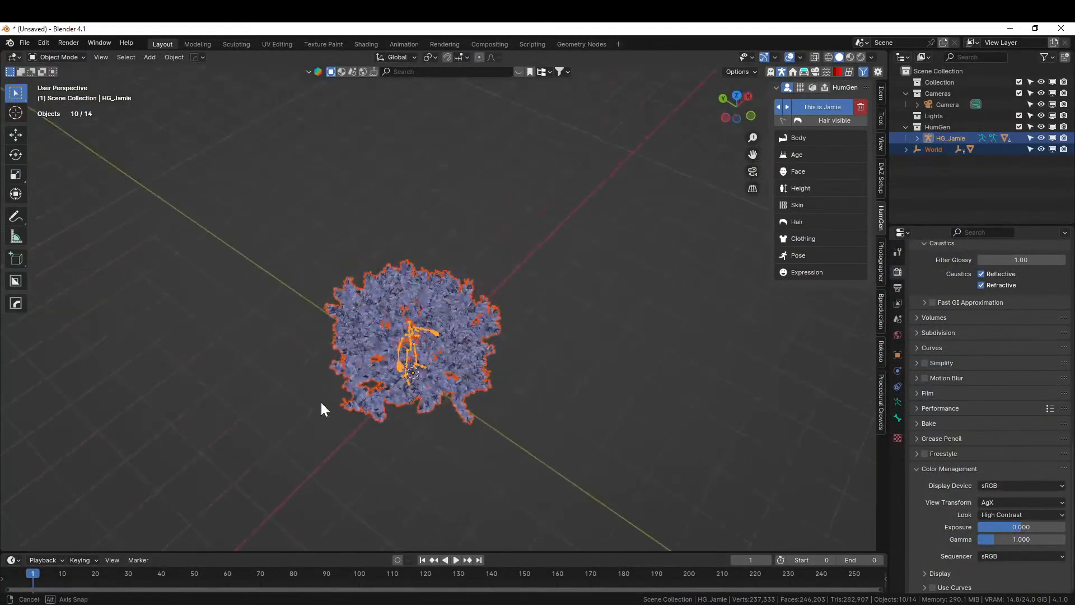
click(407, 294)
key(m)
click(406, 291)
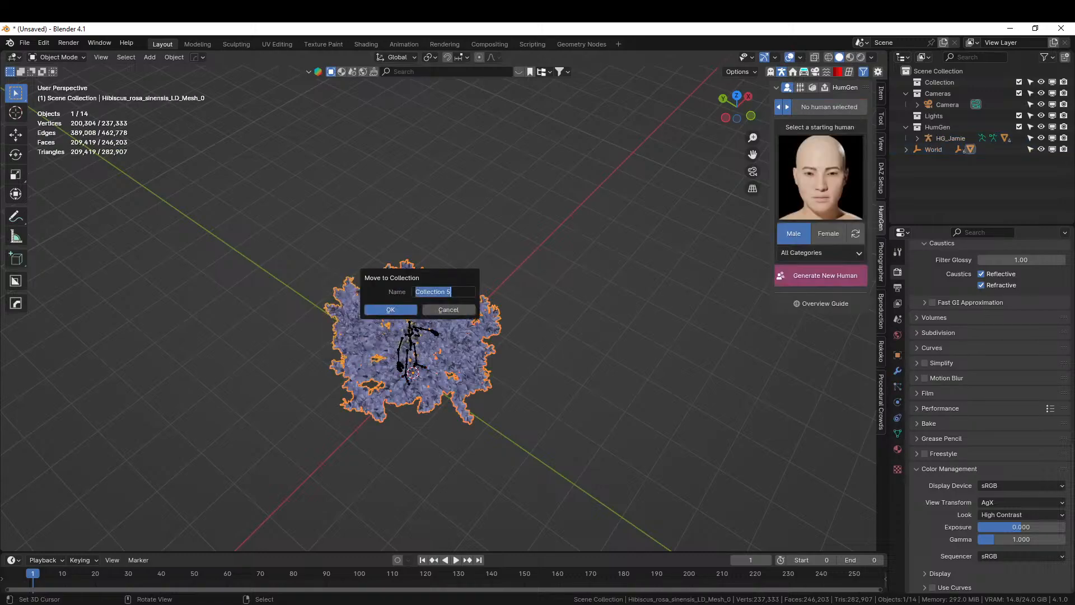
text(Tea Plants)
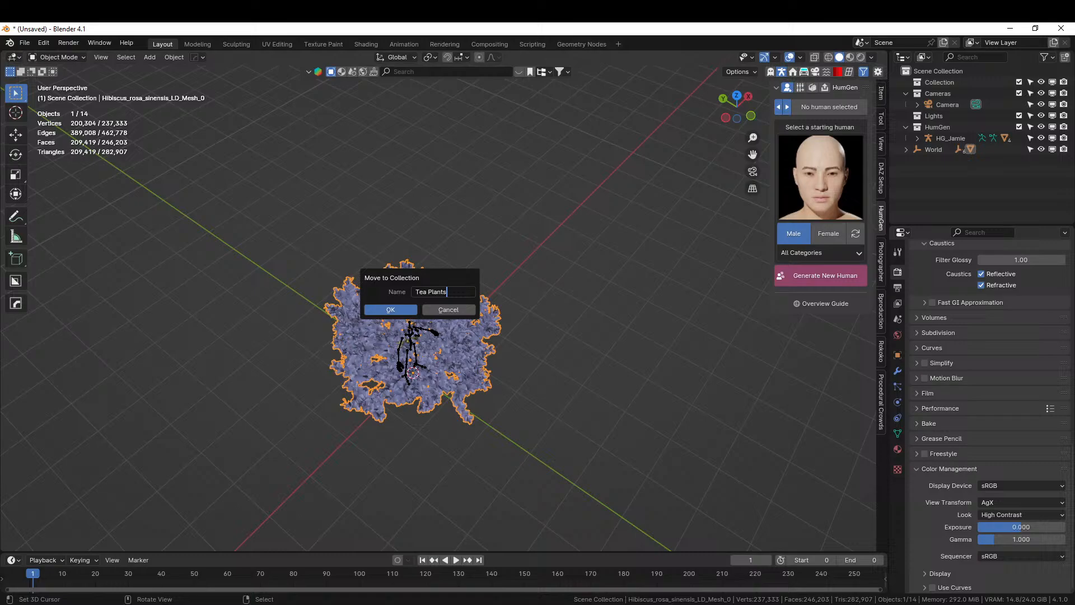
key(Return)
Set the viewport to Rendered shading and examine the flowering hibiscus bush up close and from several angles.
key(z)
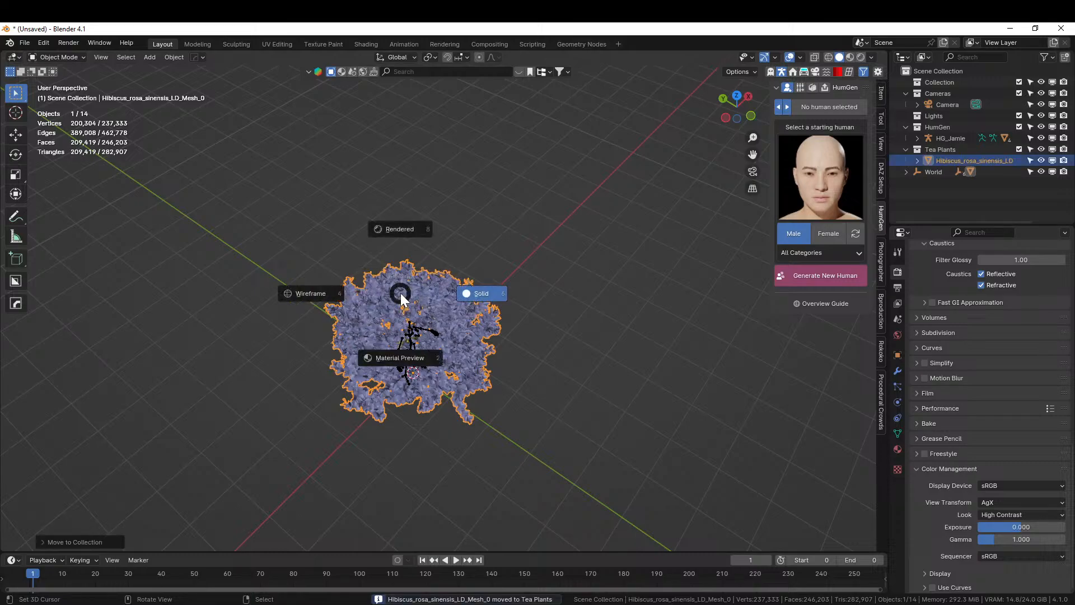
key(8)
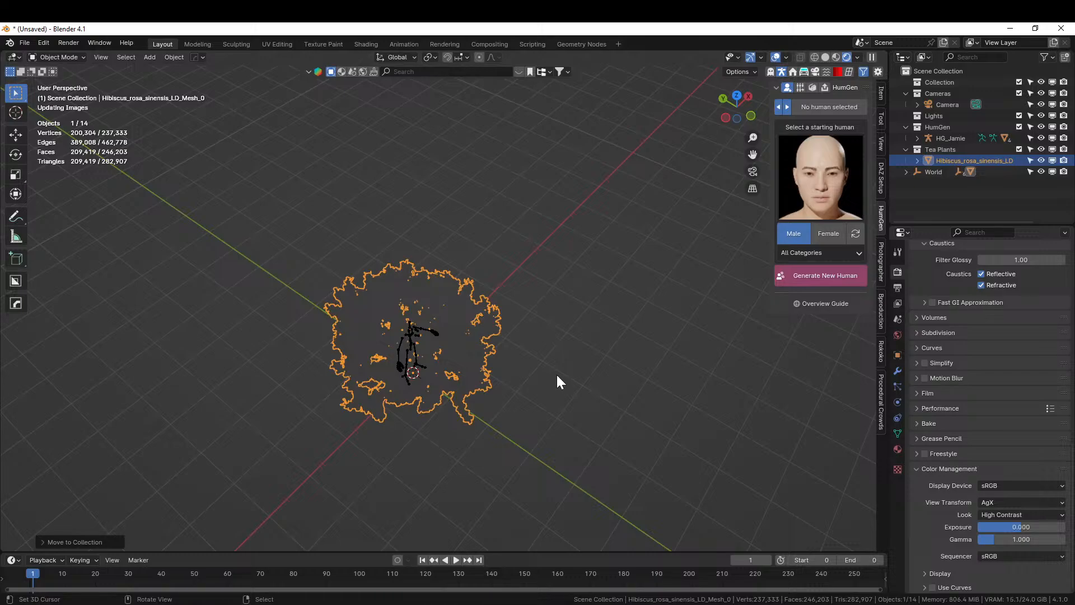
scroll(557, 374, up, 6)
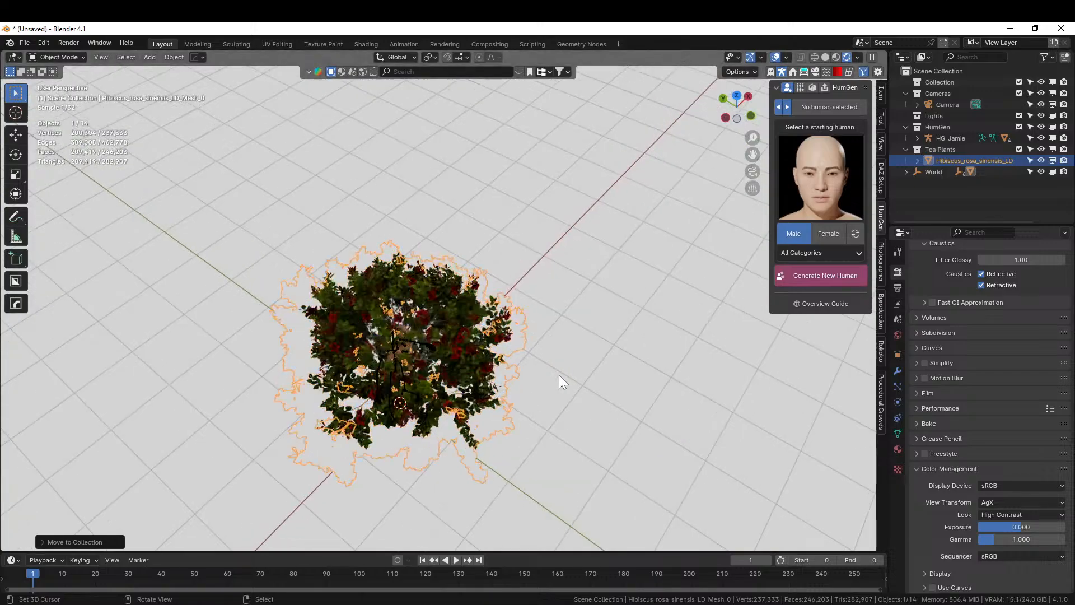
middle_drag(559, 373, 427, 336)
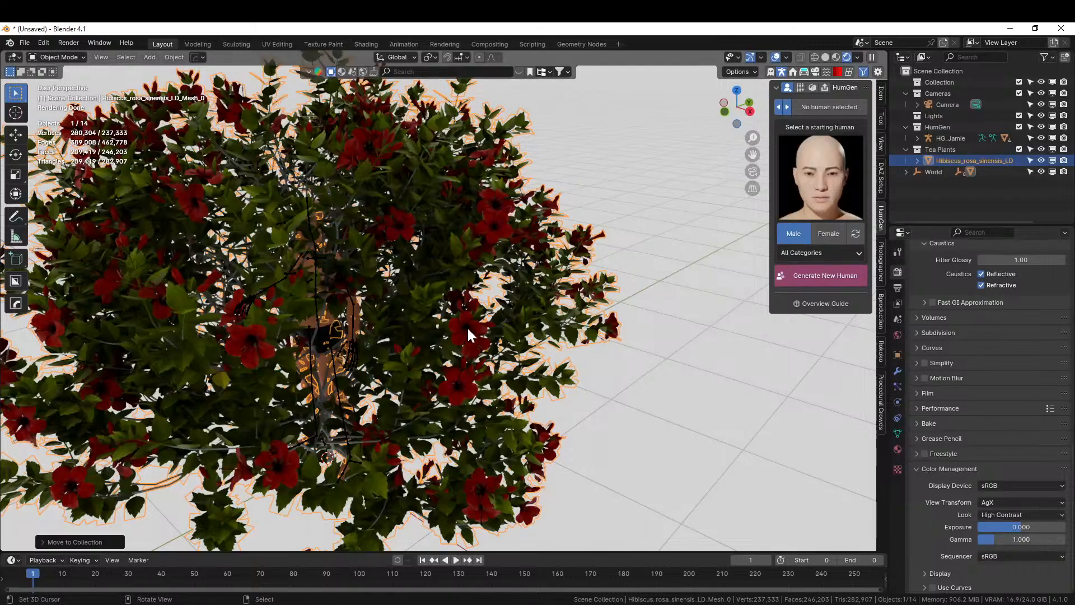
scroll(467, 328, down, 3)
middle_drag(468, 330, 434, 345)
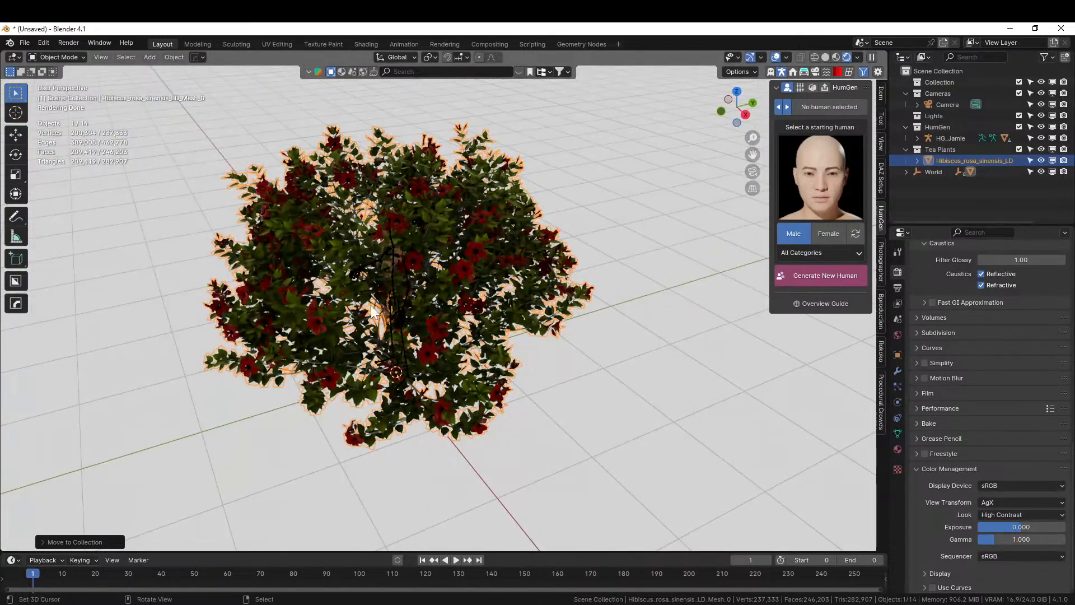
Try to import the No_Flower, NF_Mat75, BF_Mat75 and BF_Mat50 hibiscus USD files together from the 240710-1 Livestream Tea Plantation folder.
click(25, 42)
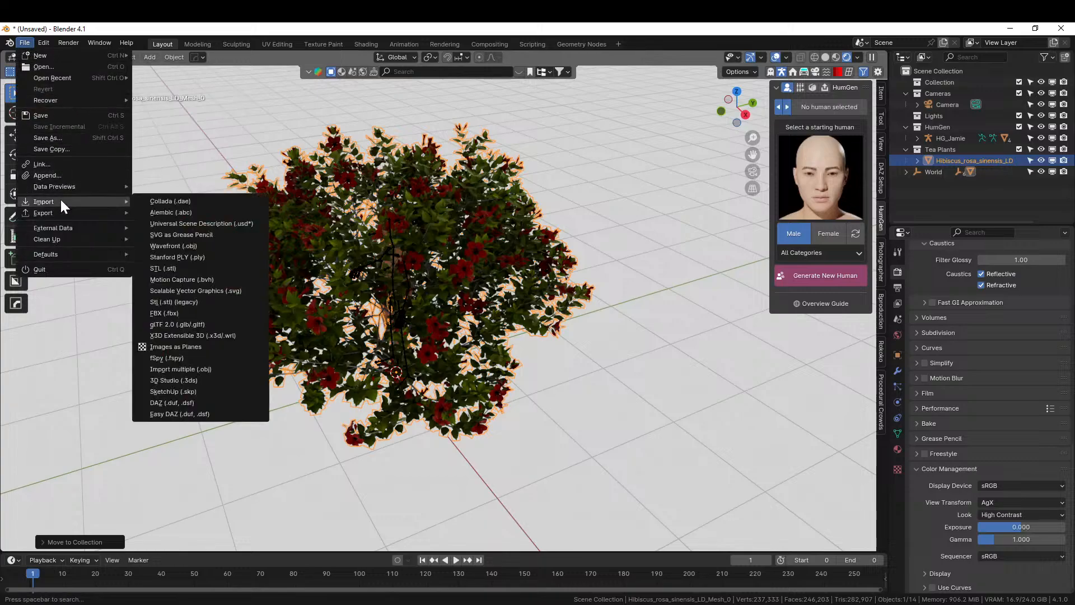
mouse_move(58, 203)
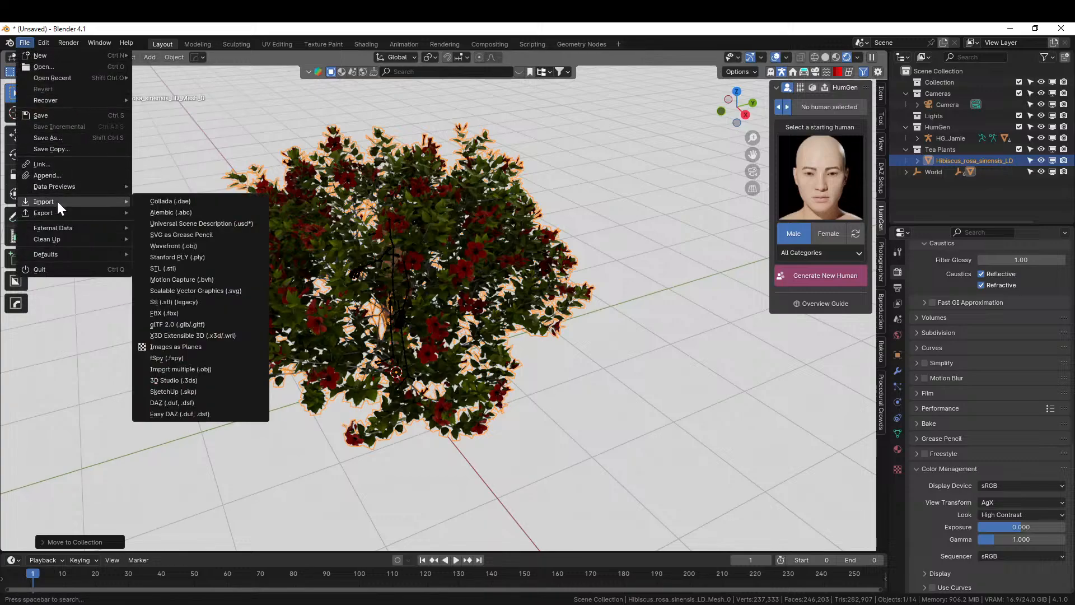
click(217, 224)
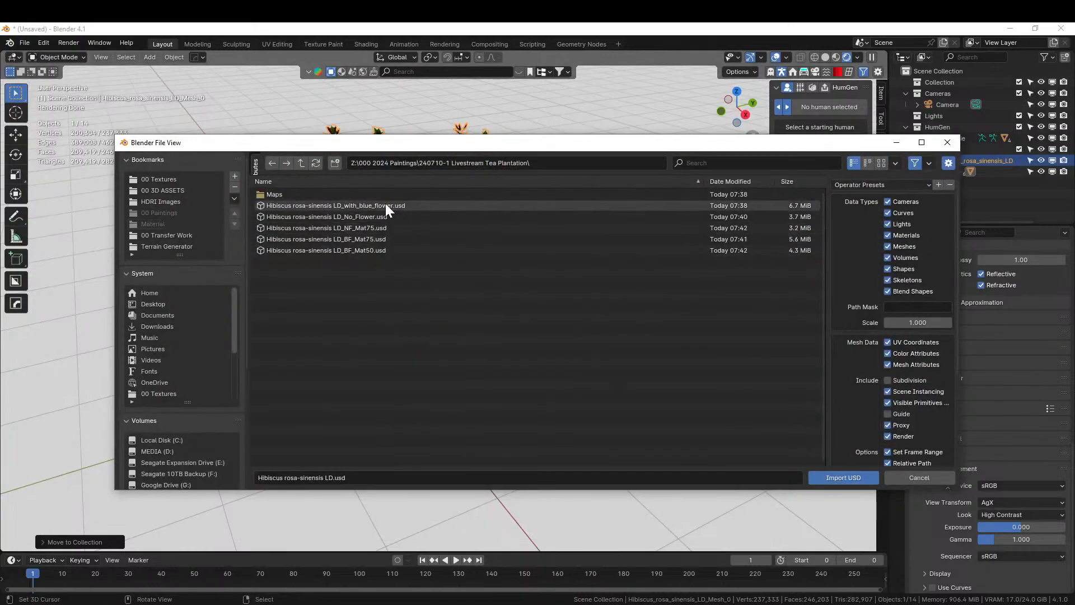
click(380, 218)
drag(379, 224, 381, 250)
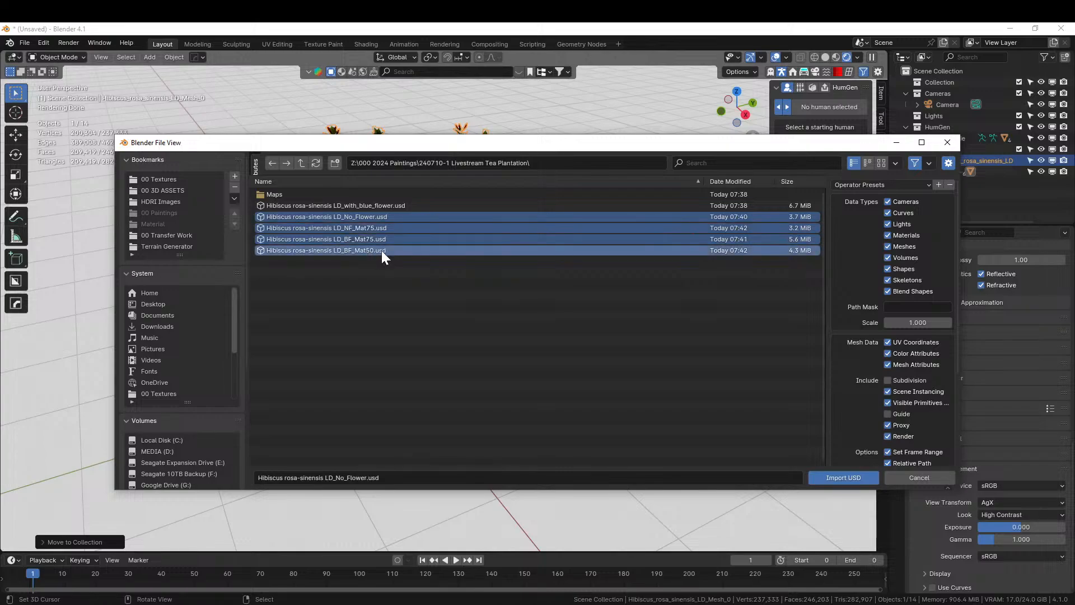
click(842, 477)
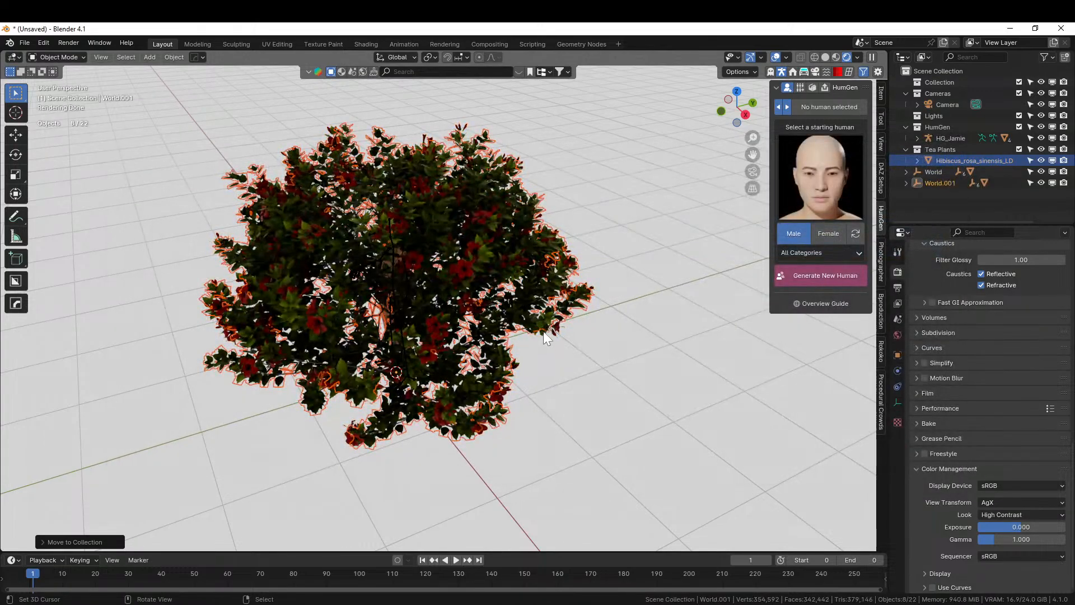
Move the newly imported flowerless bush about 4.8 m in the negative Y direction, away from the human figure.
middle_drag(534, 315, 490, 344)
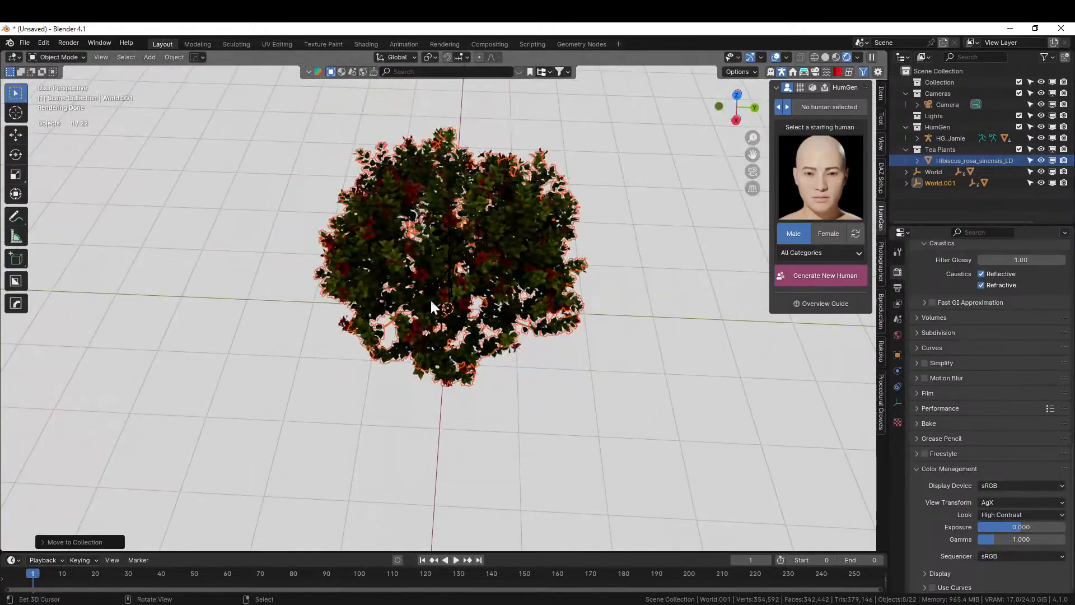
click(392, 251)
key(g)
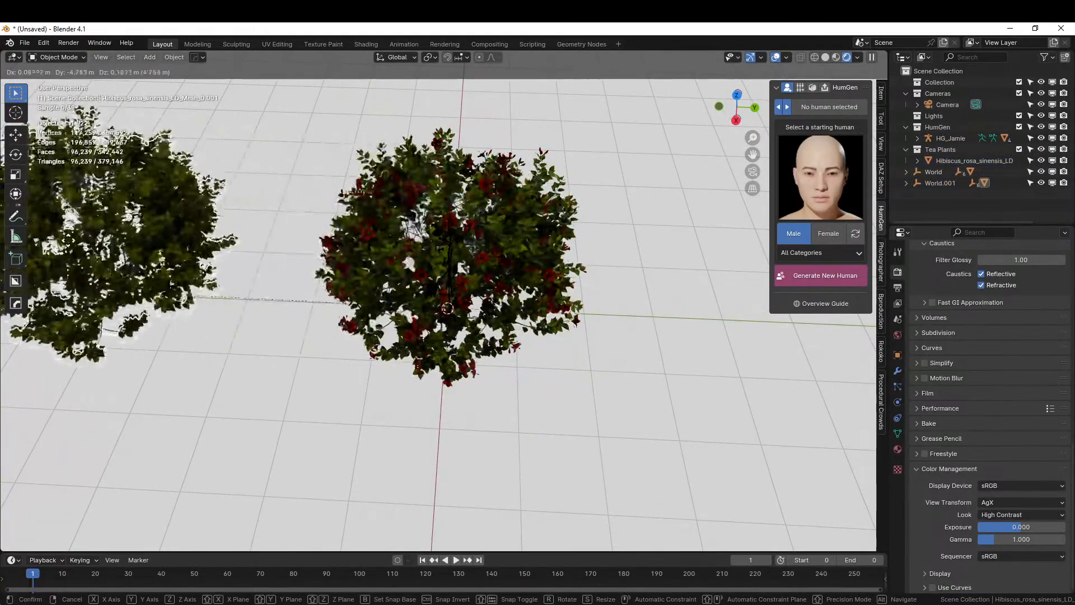
click(38, 229)
Move the red-flowered hibiscus bush off the human figure in the positive Y direction.
click(413, 172)
key(g)
click(635, 282)
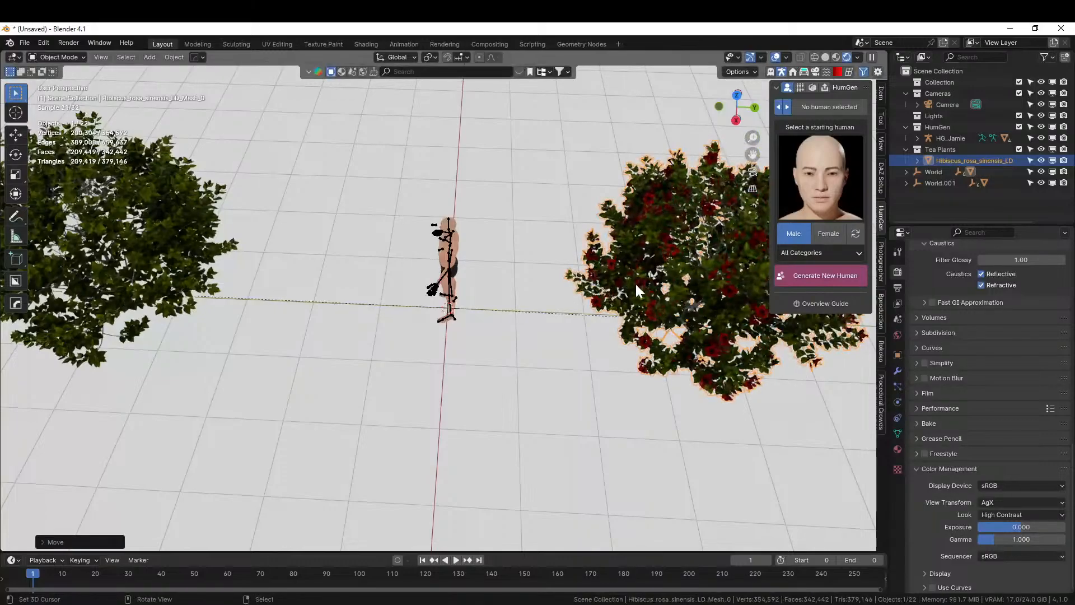
Compare the two bushes with the human figure, and delete the mostly flowerless bush.
scroll(403, 252, down, 3)
middle_drag(403, 252, 466, 222)
scroll(466, 223, up, 2)
shift+middle_drag(347, 285, 483, 253)
scroll(483, 253, down, 2)
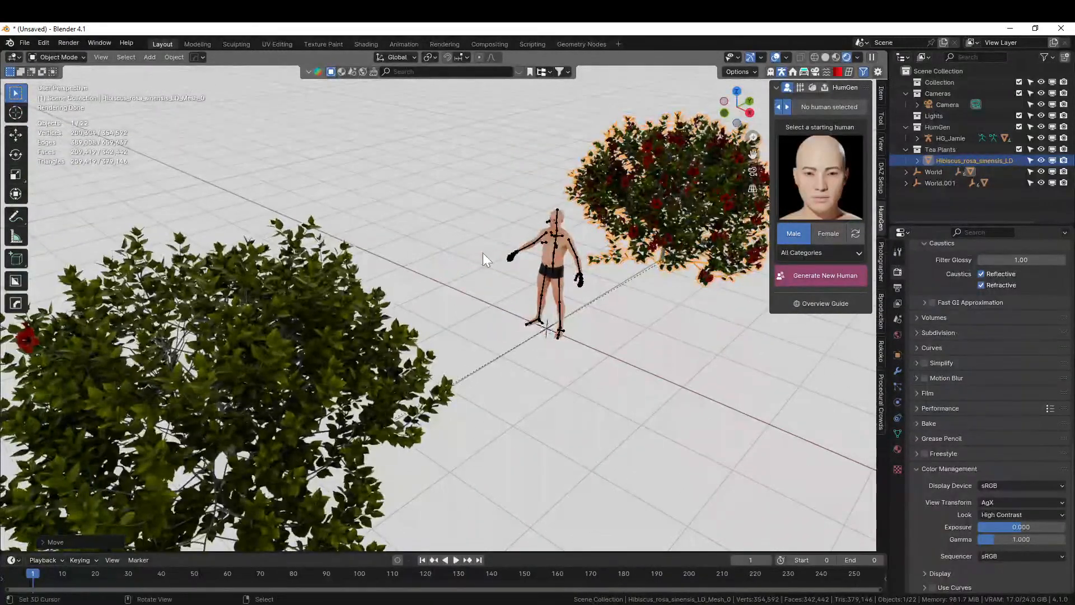
scroll(337, 314, up, 3)
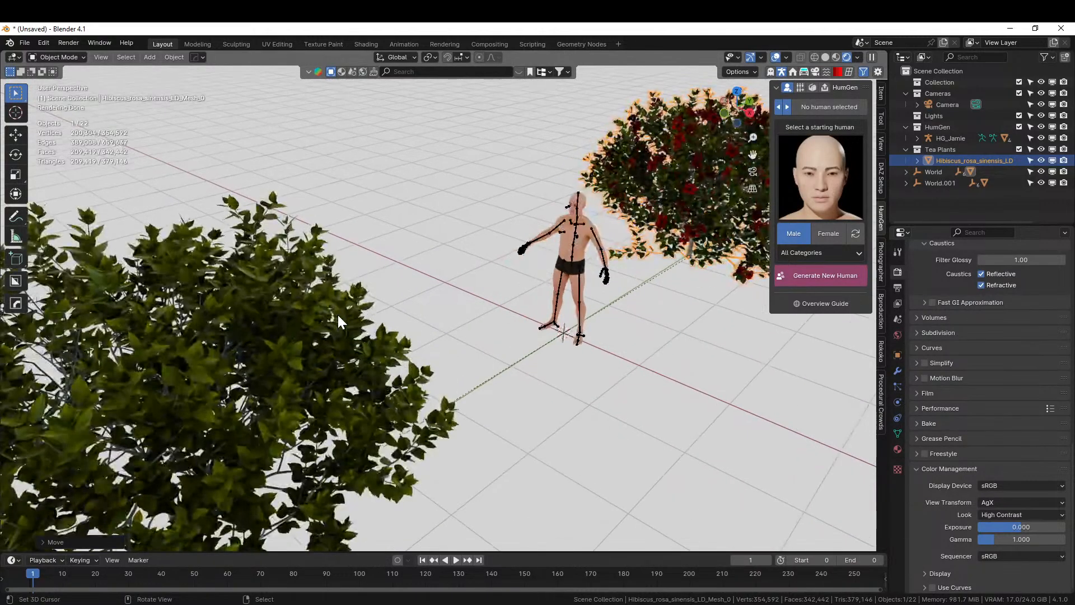
scroll(337, 314, down, 2)
click(260, 351)
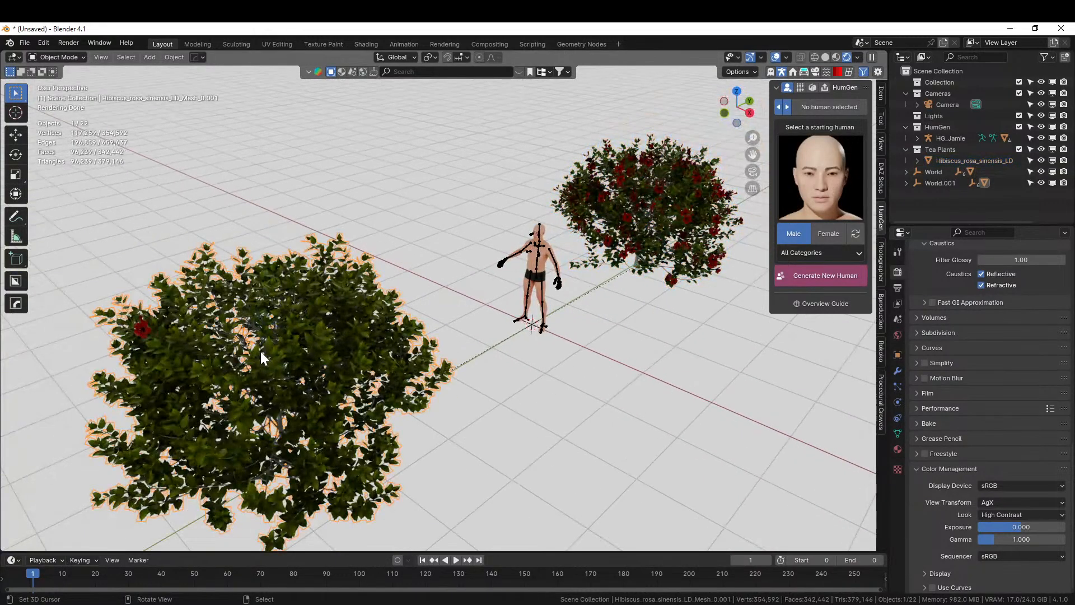
key(Delete)
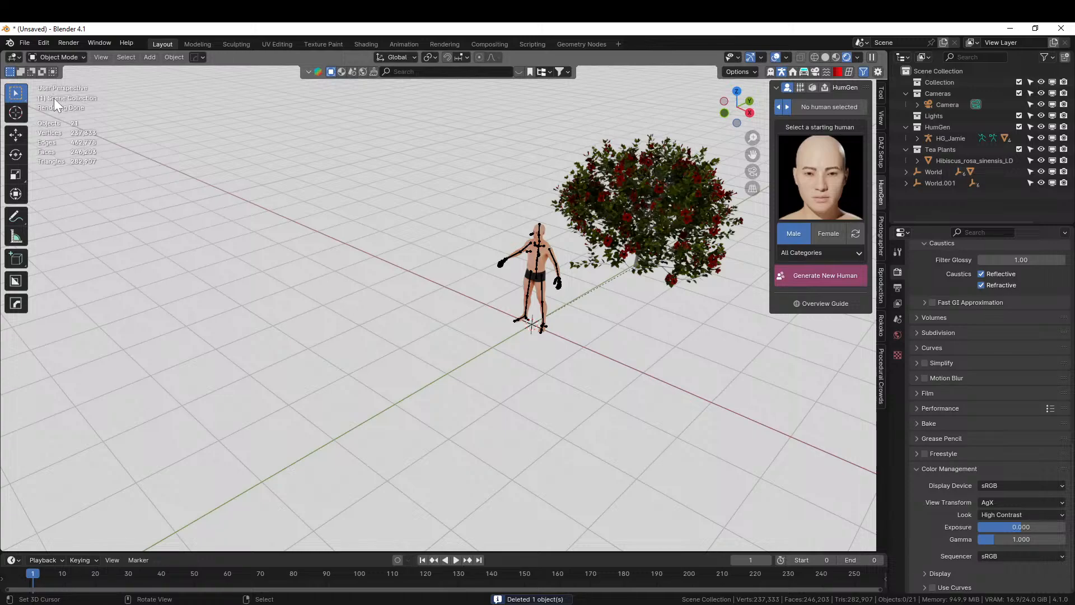
Import Hibiscus rosa-sinensis LD_No_Flower.usd and, in top view, move the bush to the negative X side of the human figure.
key(F4)
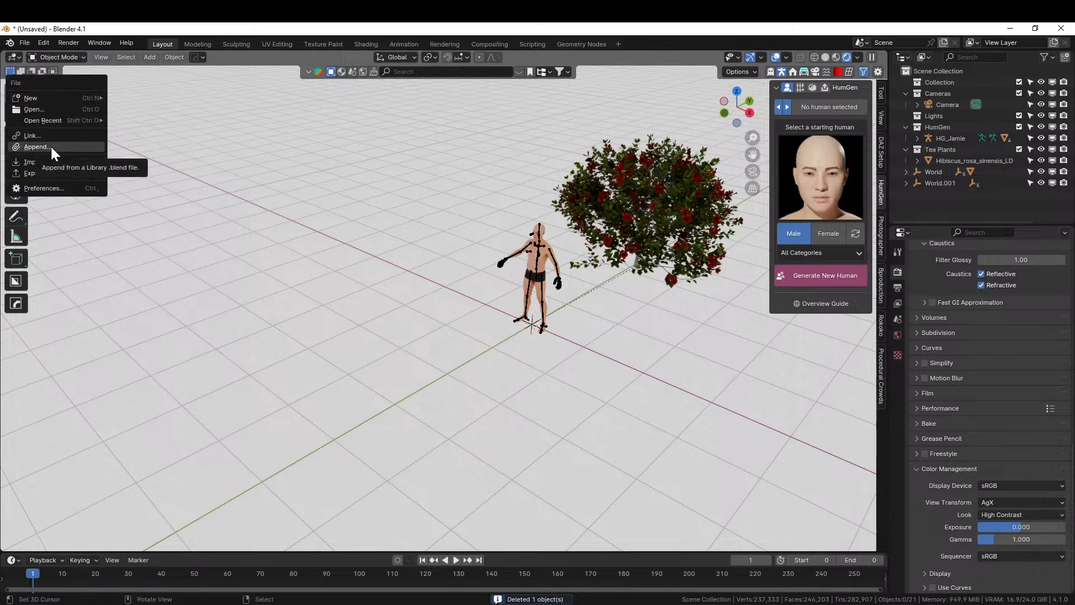
mouse_move(43, 163)
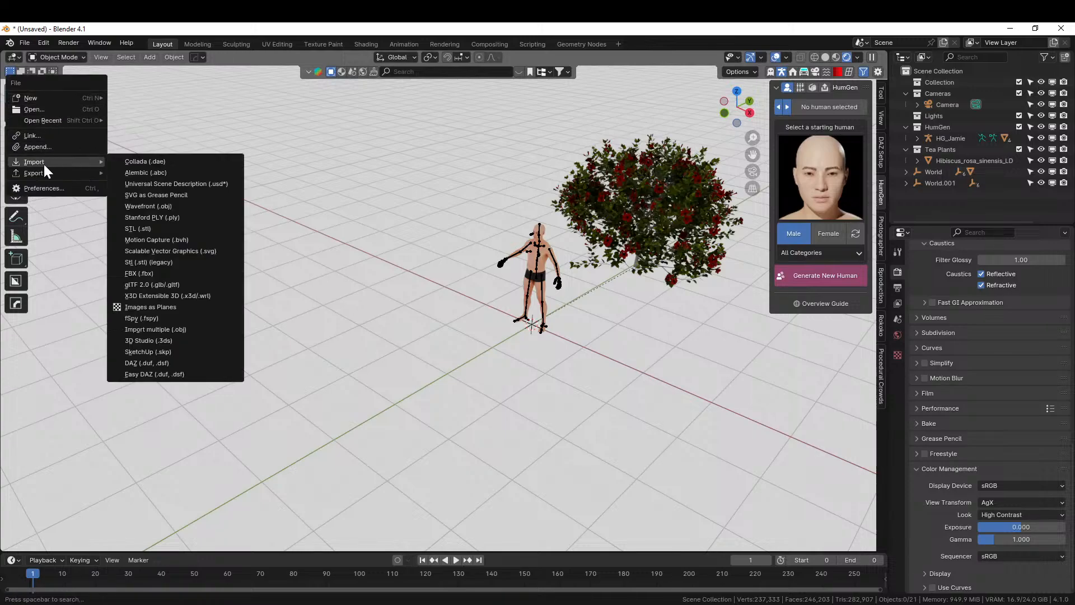
click(208, 184)
click(375, 218)
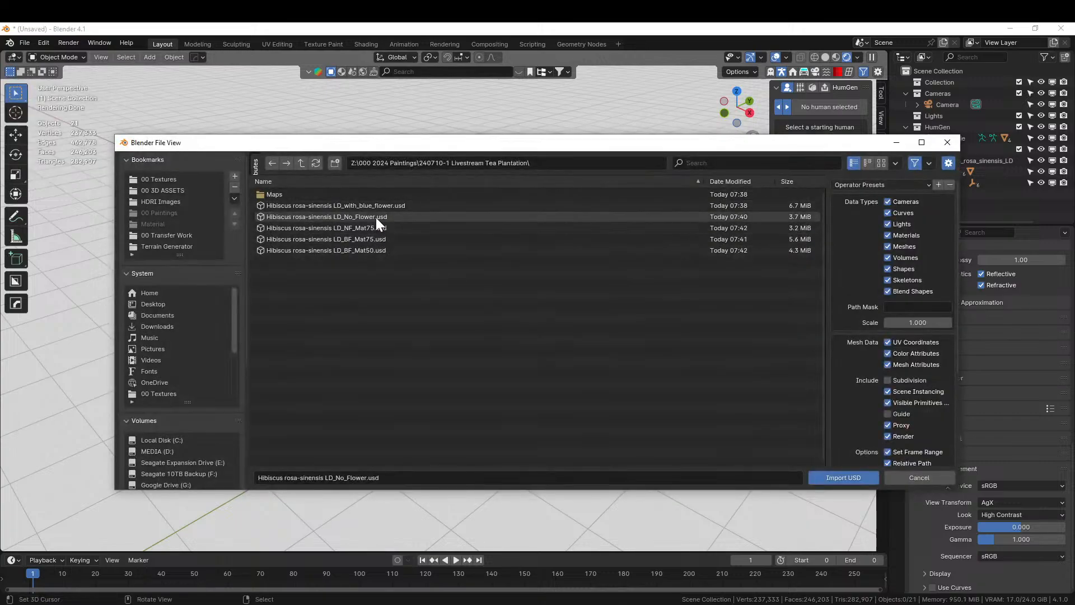
click(855, 476)
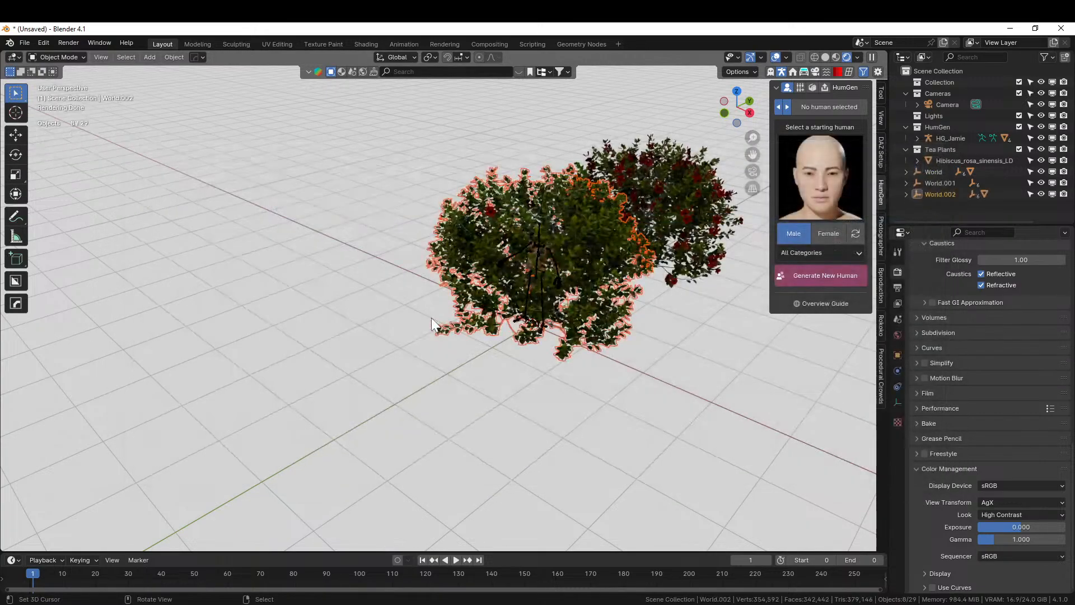
key(KP_7)
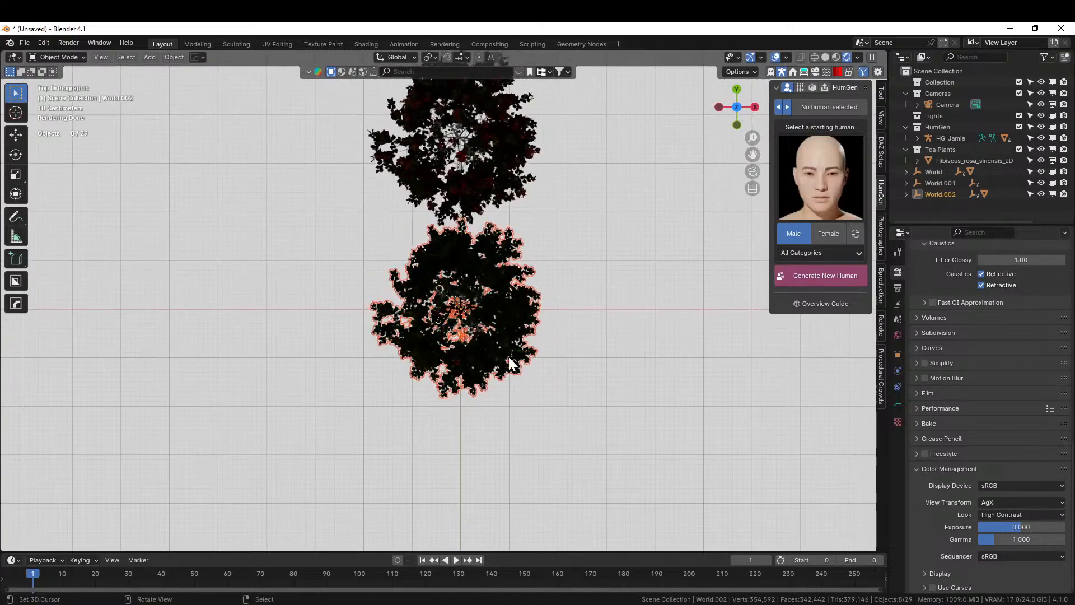
key(g)
click(308, 300)
Import Hibiscus rosa-sinensis LD_NF_Mat75.usd and move the bush about 3.5 m in X and 1.9 m in Y from the human figure.
key(F4)
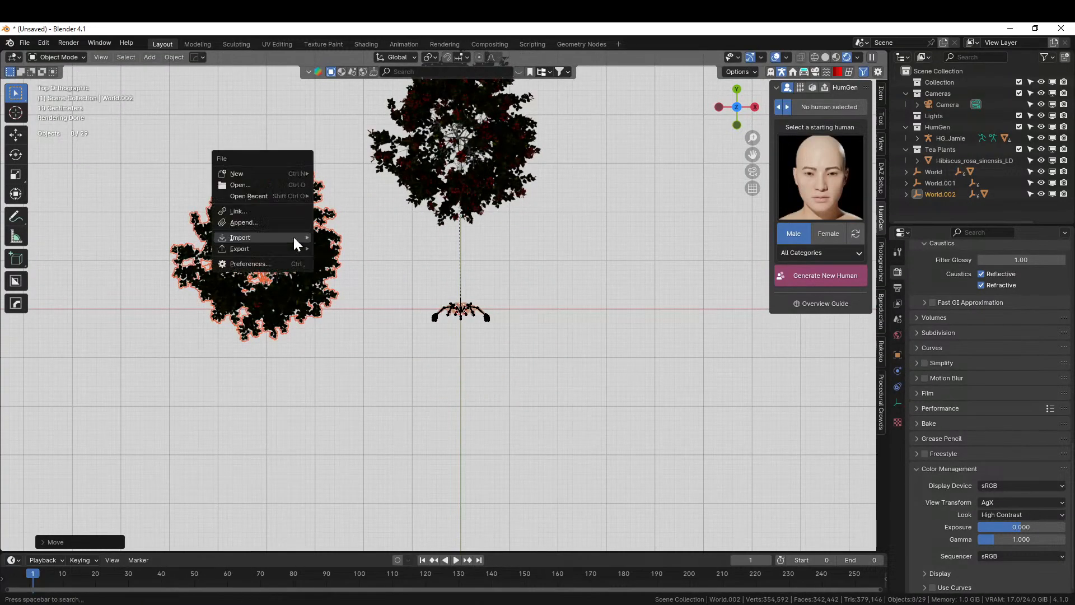
mouse_move(293, 235)
click(408, 258)
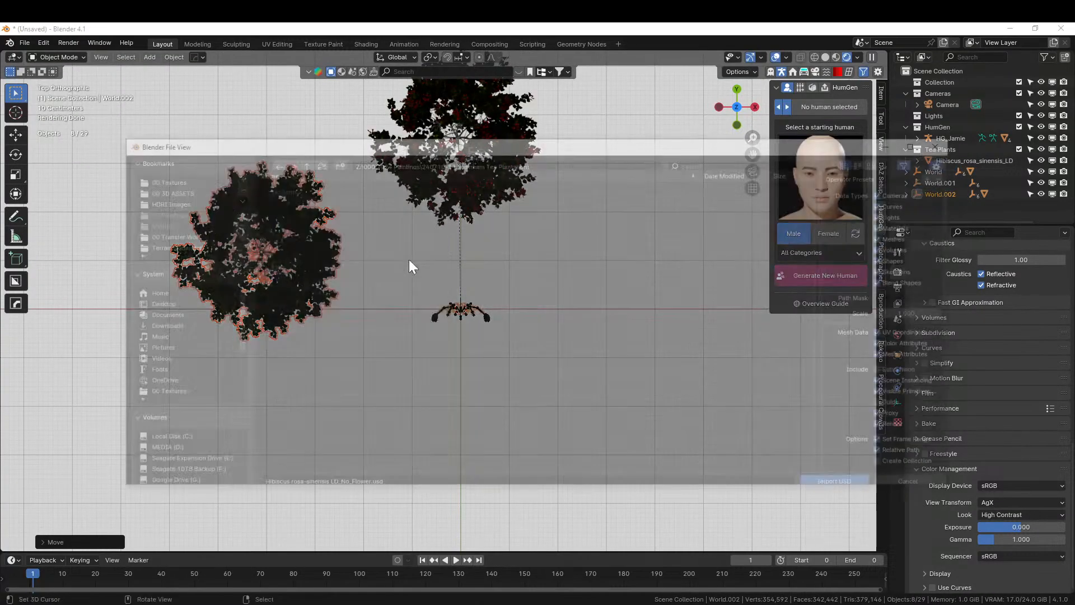
click(379, 228)
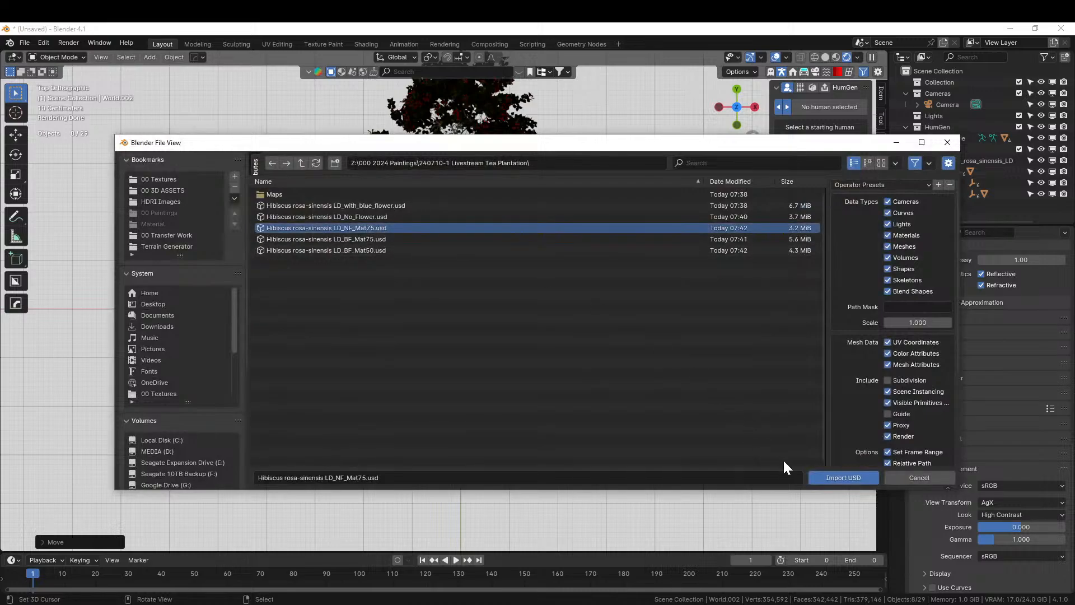
click(843, 477)
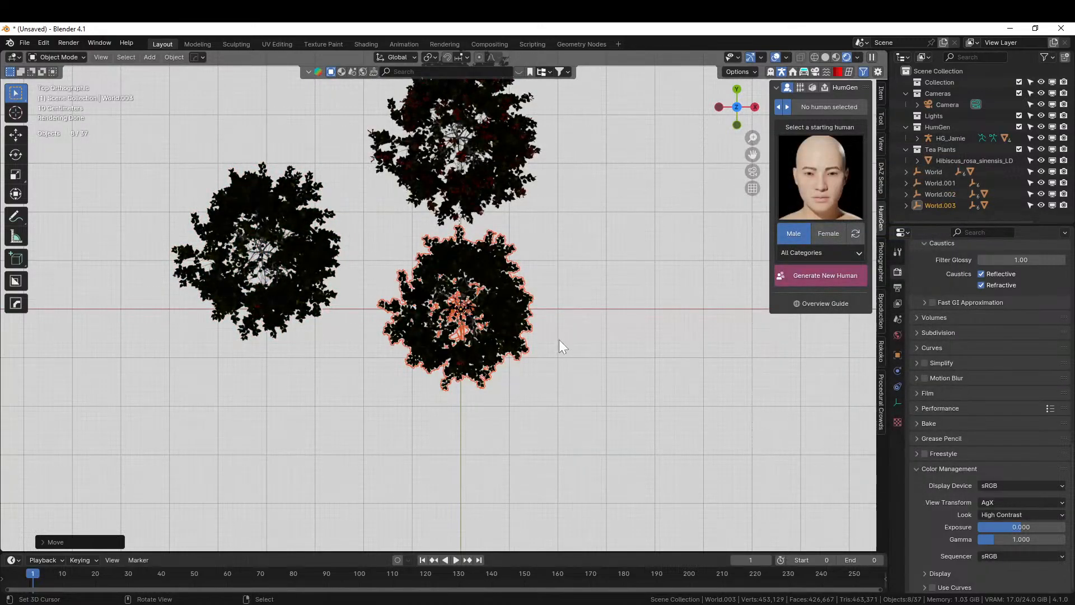
key(g)
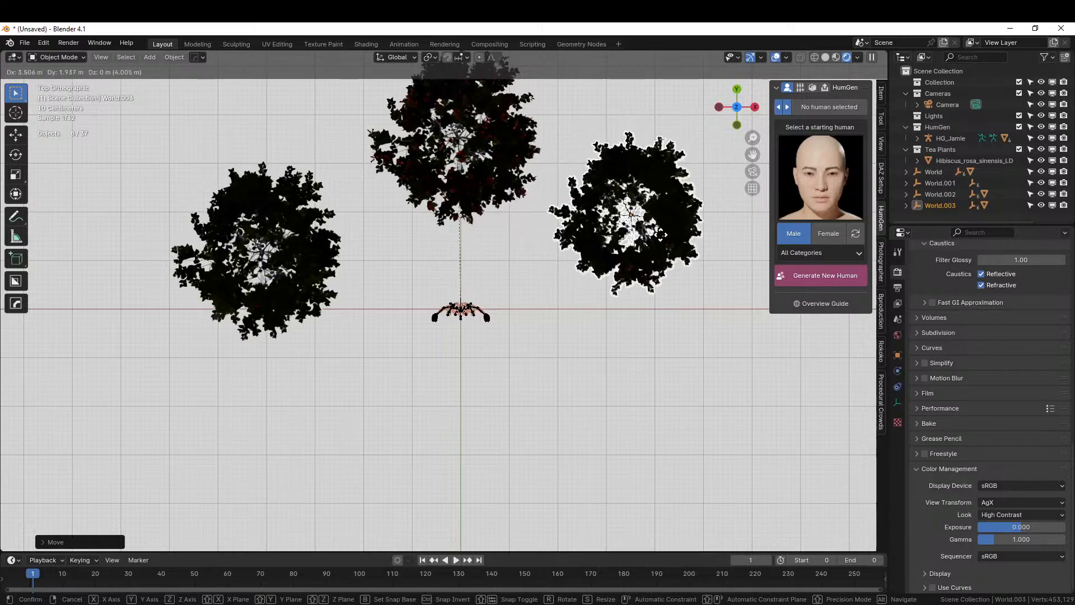
click(660, 233)
Import Hibiscus rosa-sinensis LD_BF_Mat75.usd and move the bush to the negative X, negative Y side of the human figure.
key(F4)
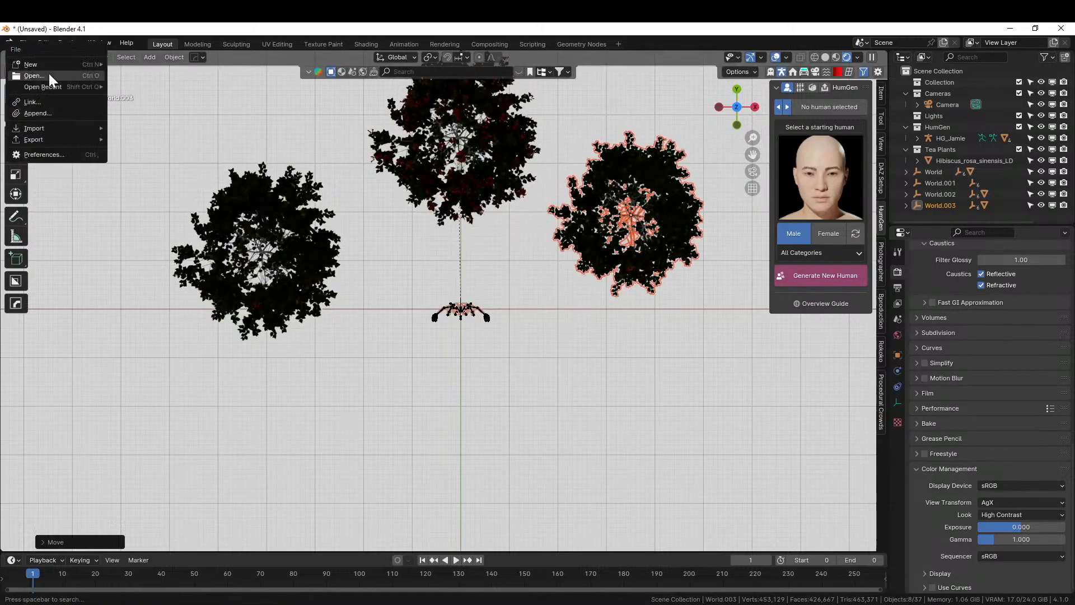
mouse_move(48, 126)
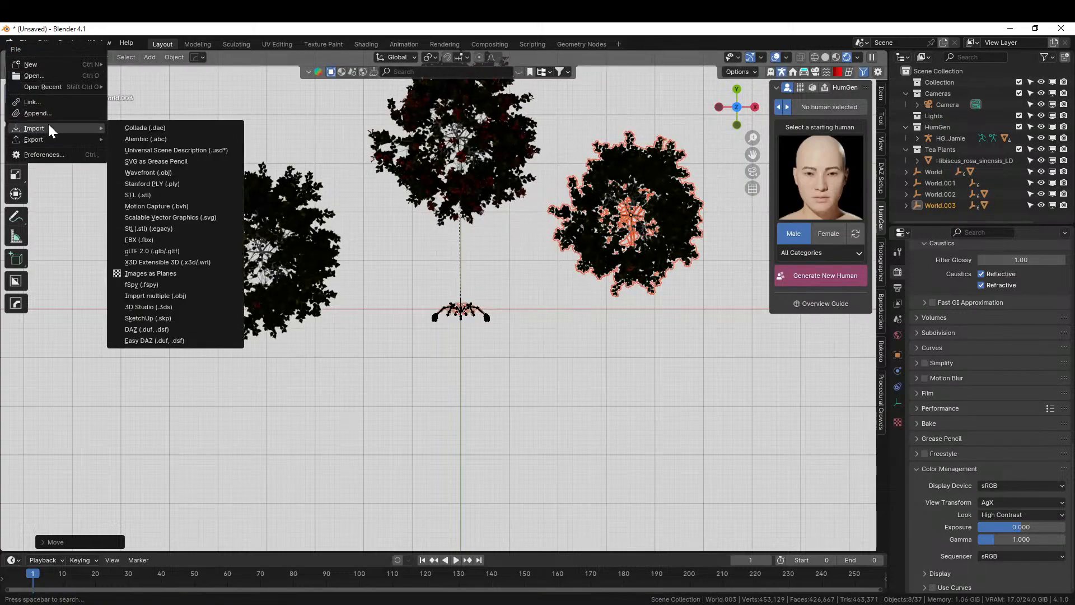
click(200, 150)
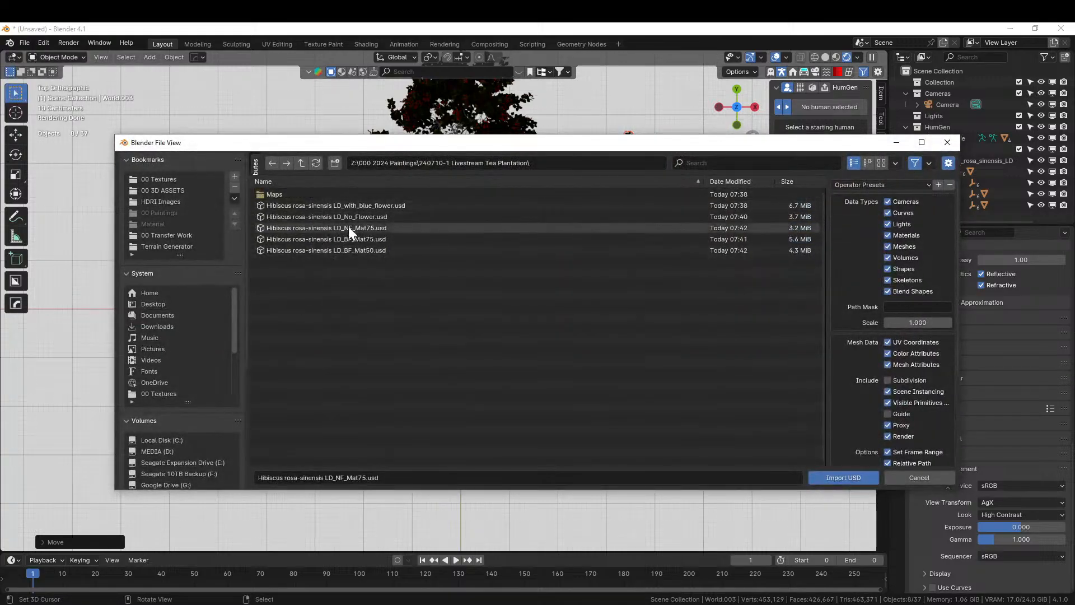
click(376, 240)
double_click(375, 237)
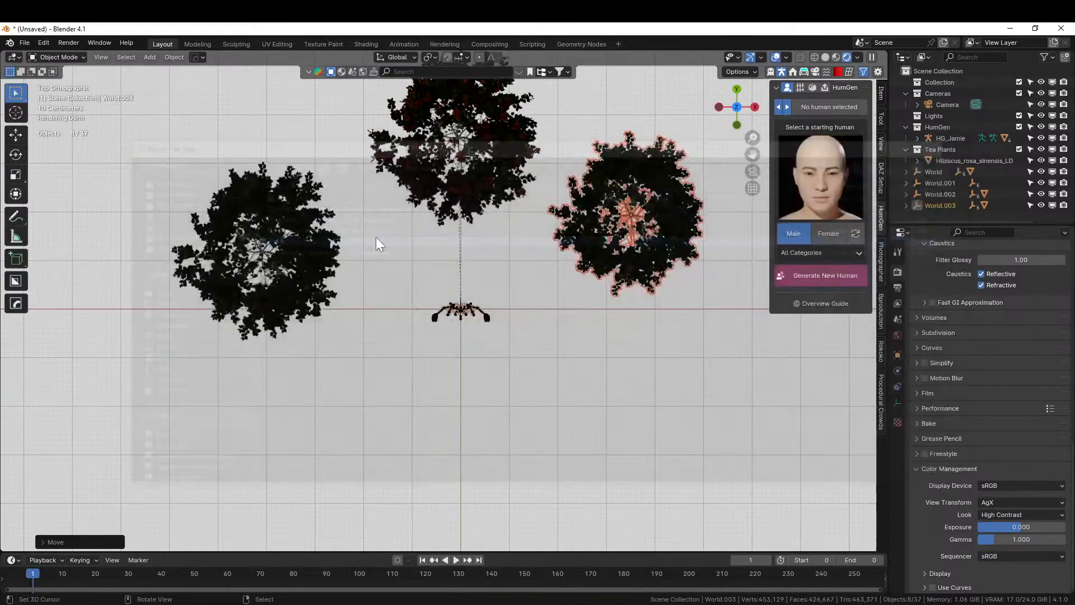
scroll(502, 334, up, 4)
drag(502, 336, 320, 497)
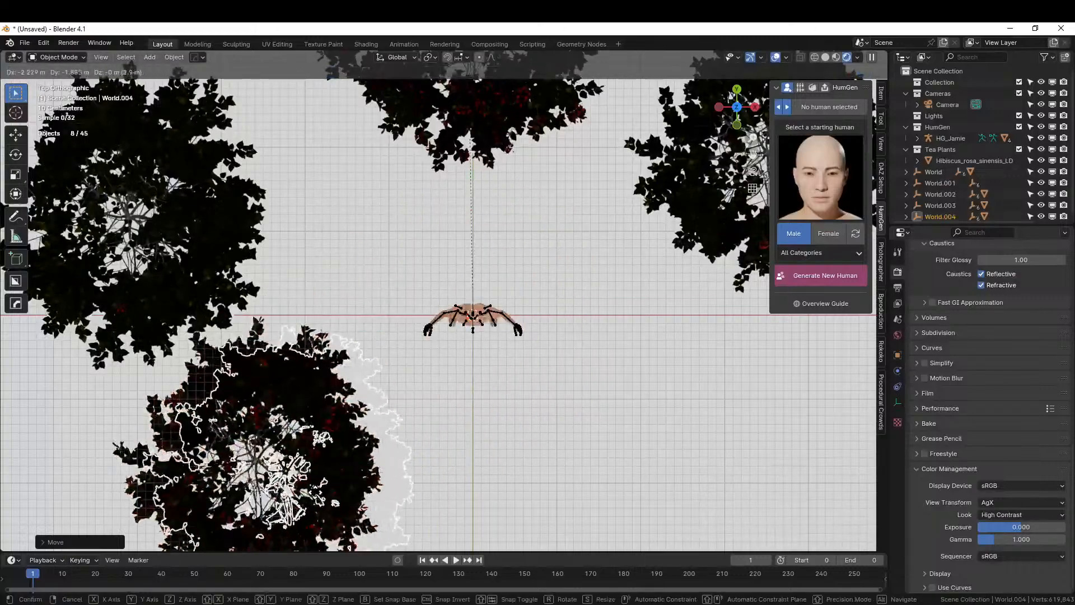
Import Hibiscus rosa-sinensis LD_BF_Mat50.usd and move the bush to the positive X, negative Y side of the human figure.
click(19, 43)
mouse_move(72, 201)
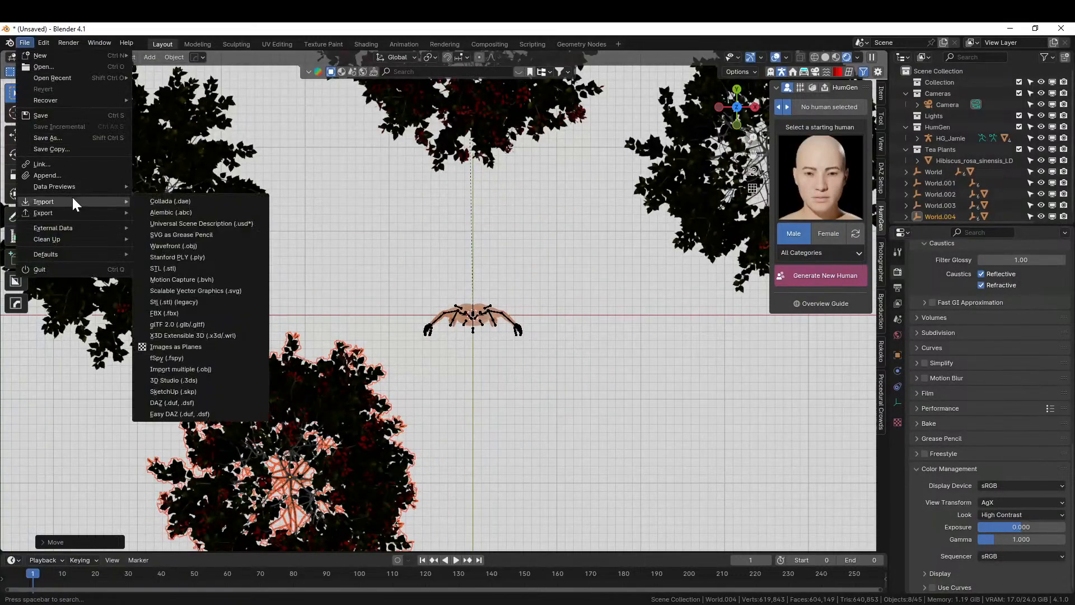
click(243, 223)
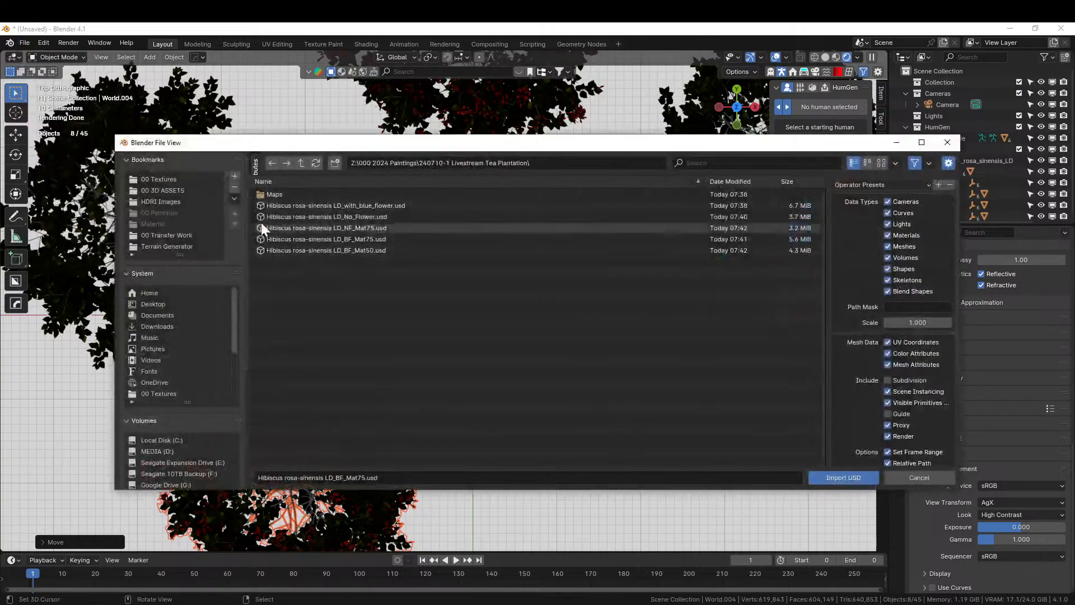
click(382, 251)
click(848, 477)
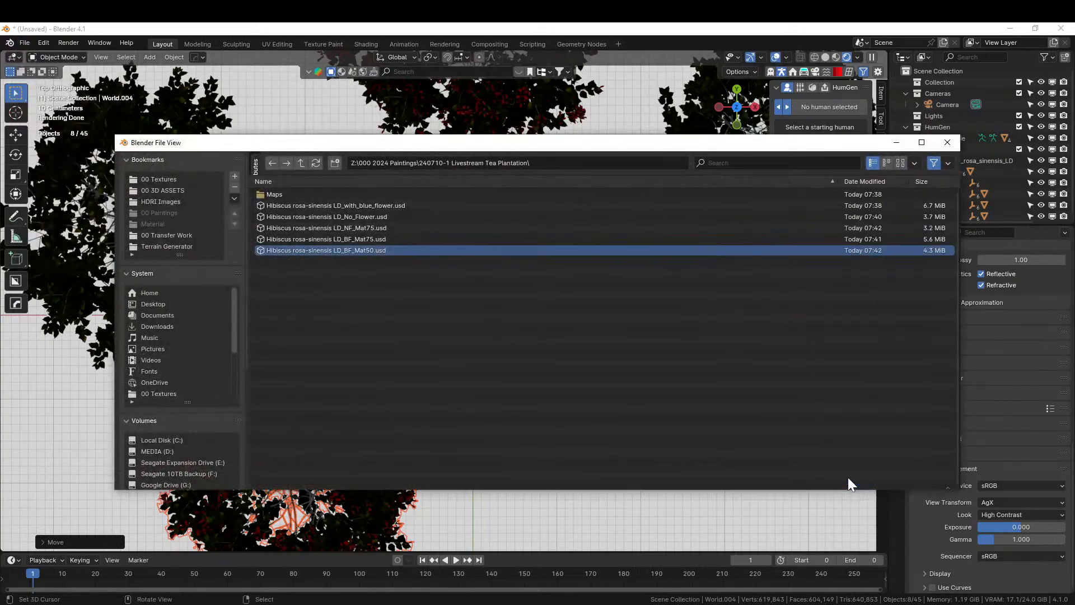
key(g)
click(758, 448)
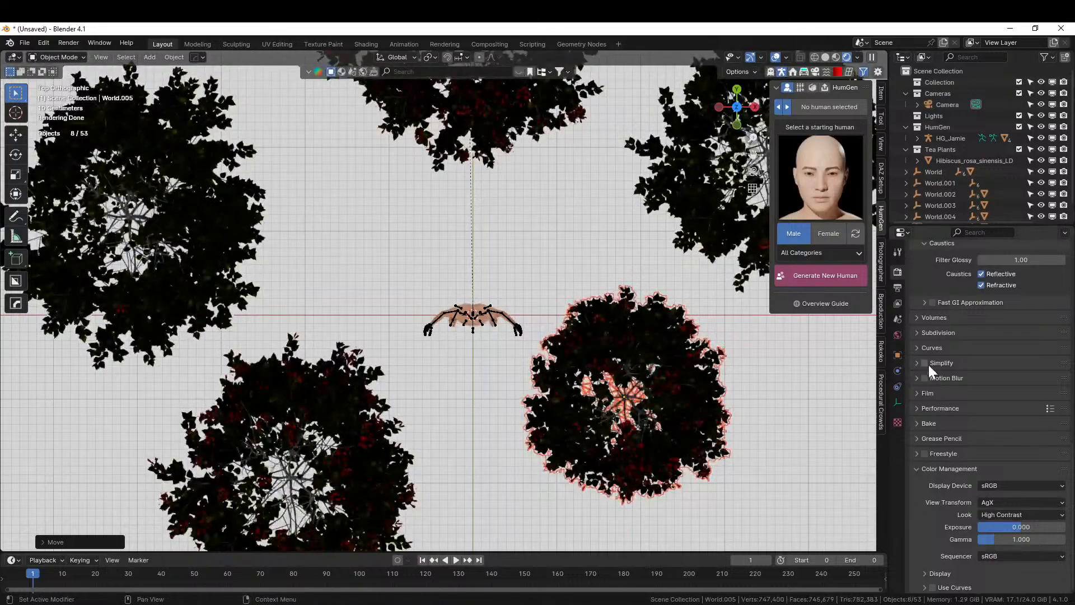
Examine the LD_BF_Mat50 bush's materials and flowers, among the other bushes and isolated in local view.
click(604, 331)
click(899, 448)
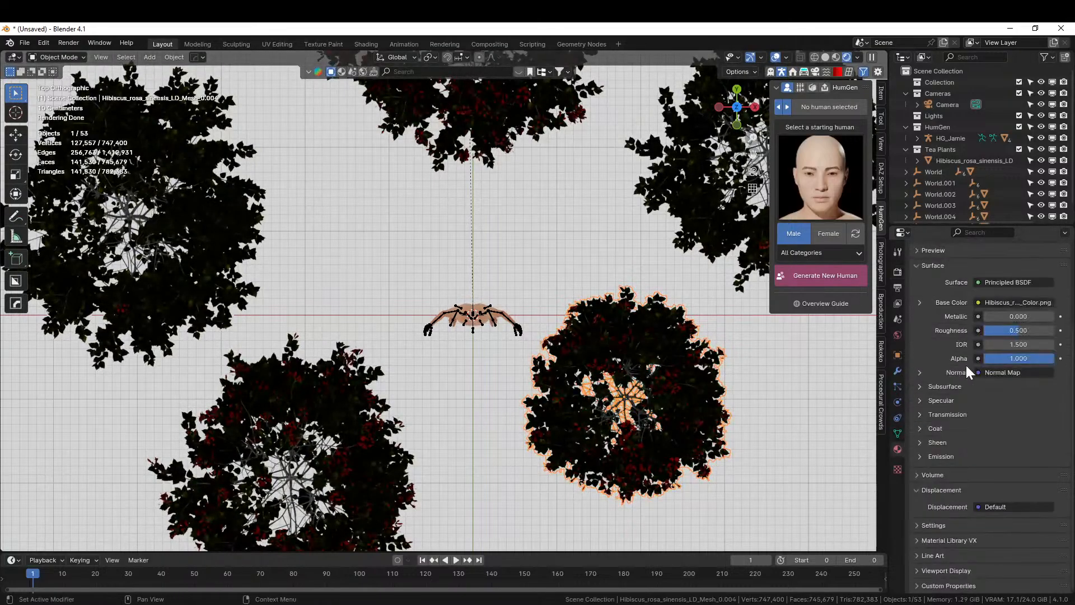
scroll(966, 364, up, 5)
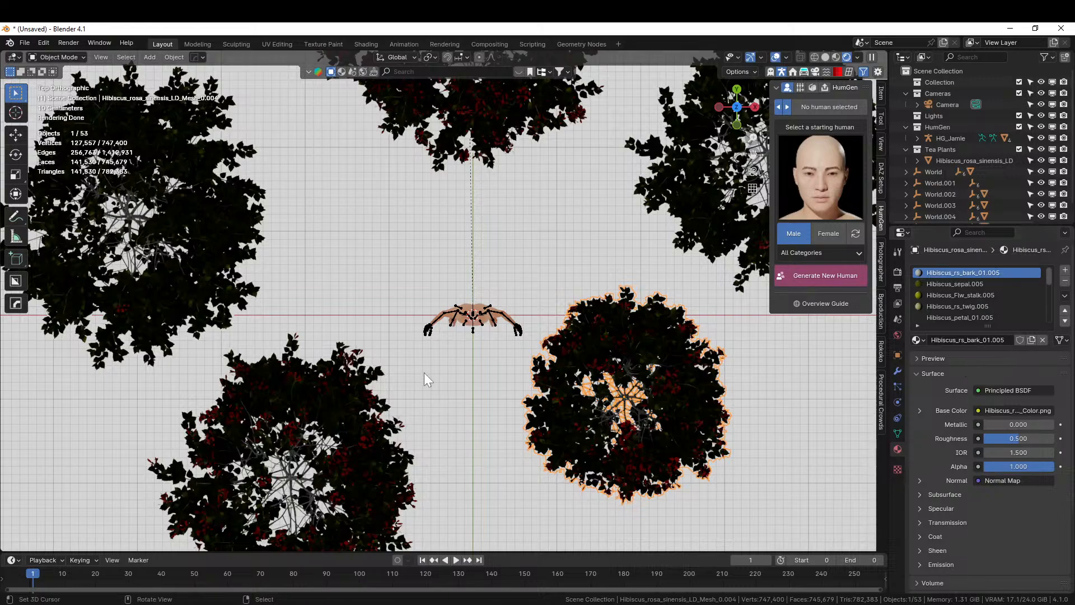
middle_drag(395, 347, 301, 258)
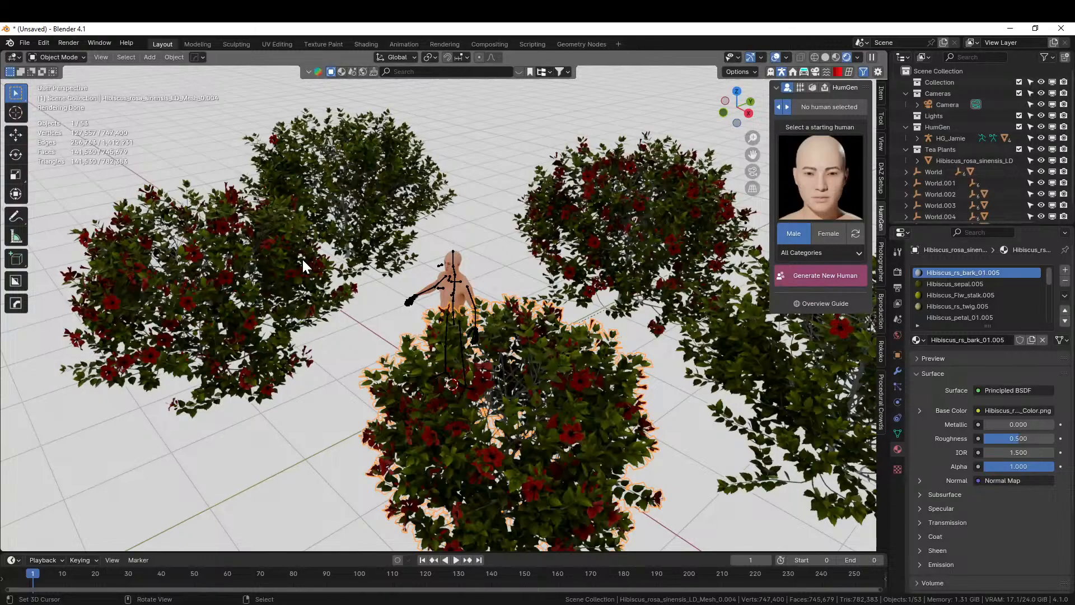
middle_drag(205, 298, 344, 305)
scroll(598, 375, up, 3)
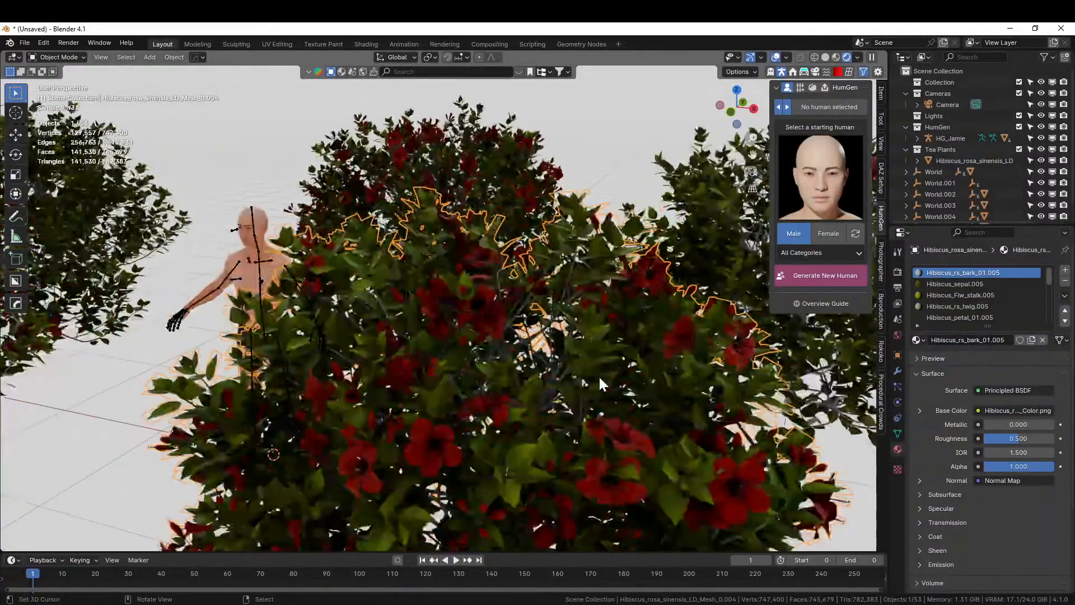
key(KP_Divide)
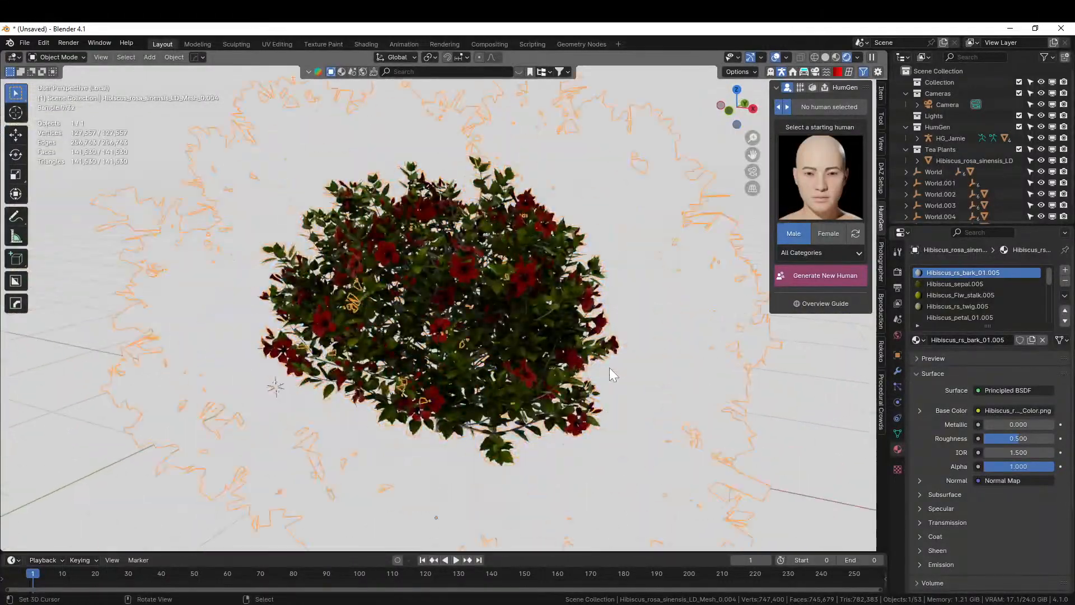
scroll(609, 368, up, 4)
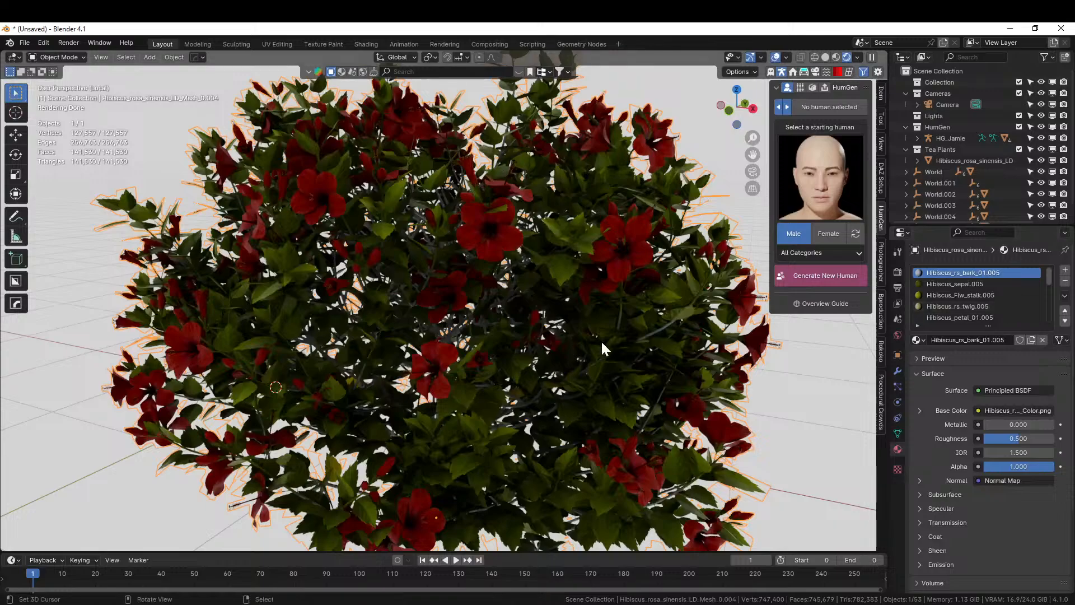
scroll(602, 342, down, 6)
key(KP_Divide)
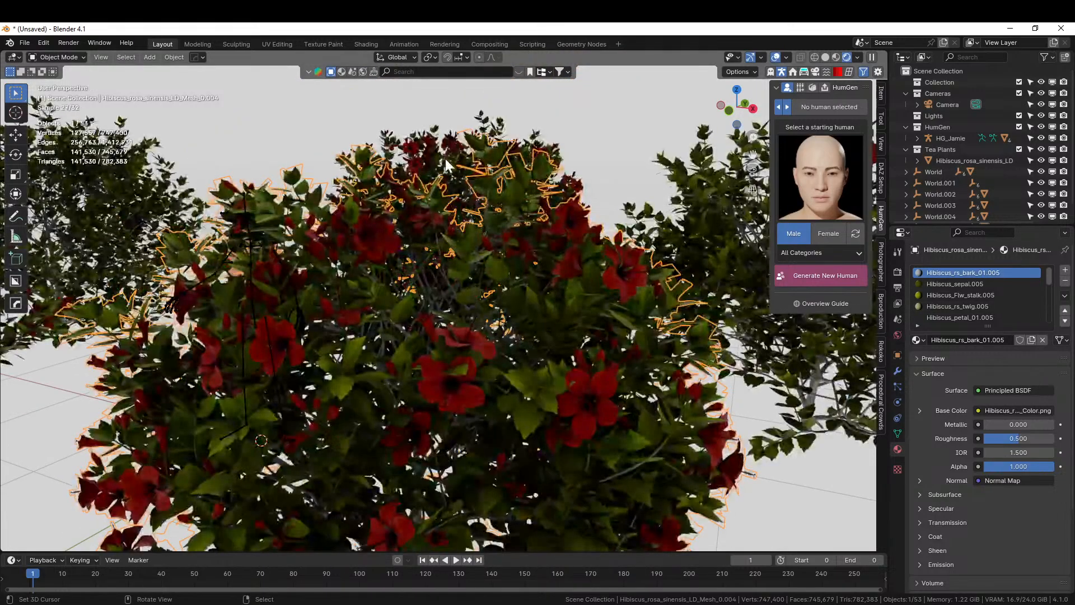
Isolate the red-flowered bush from the Tea Plants collection in local view and look through its material slots.
middle_drag(445, 159, 506, 142)
click(506, 142)
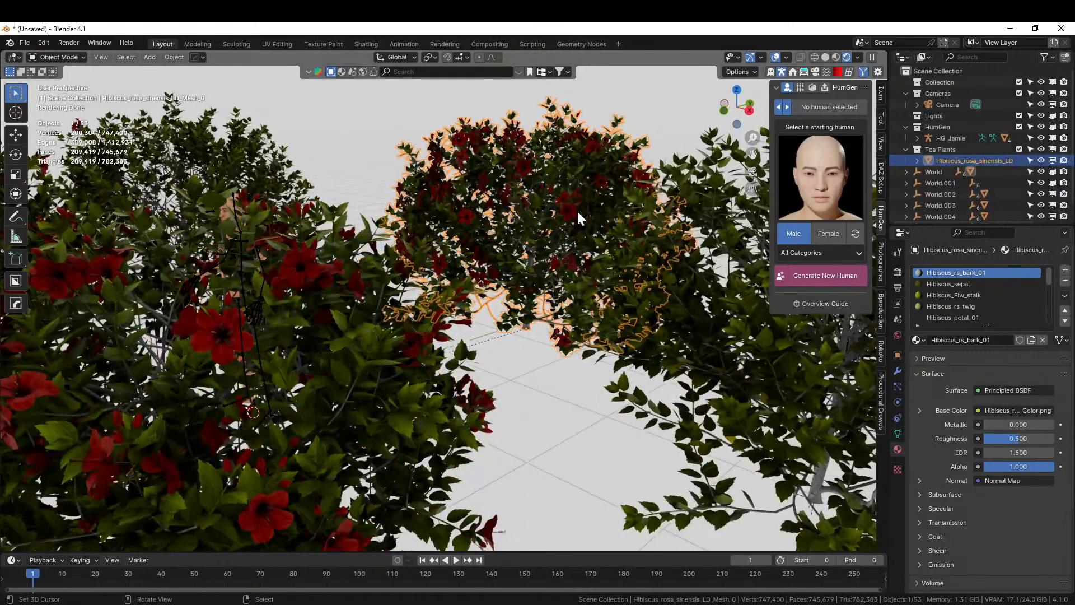
key(KP_Divide)
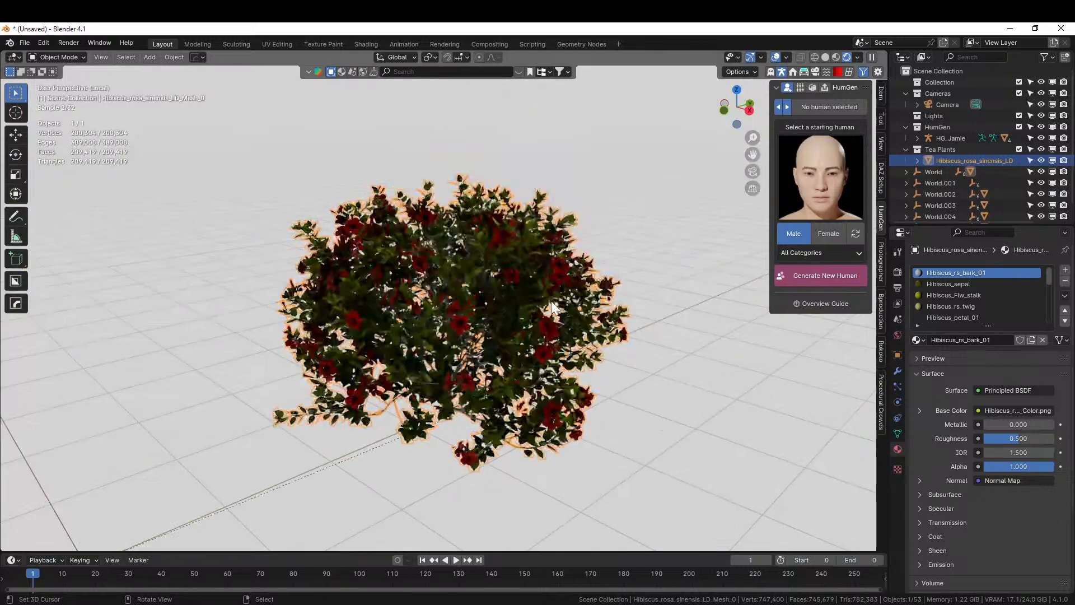
scroll(580, 308, up, 5)
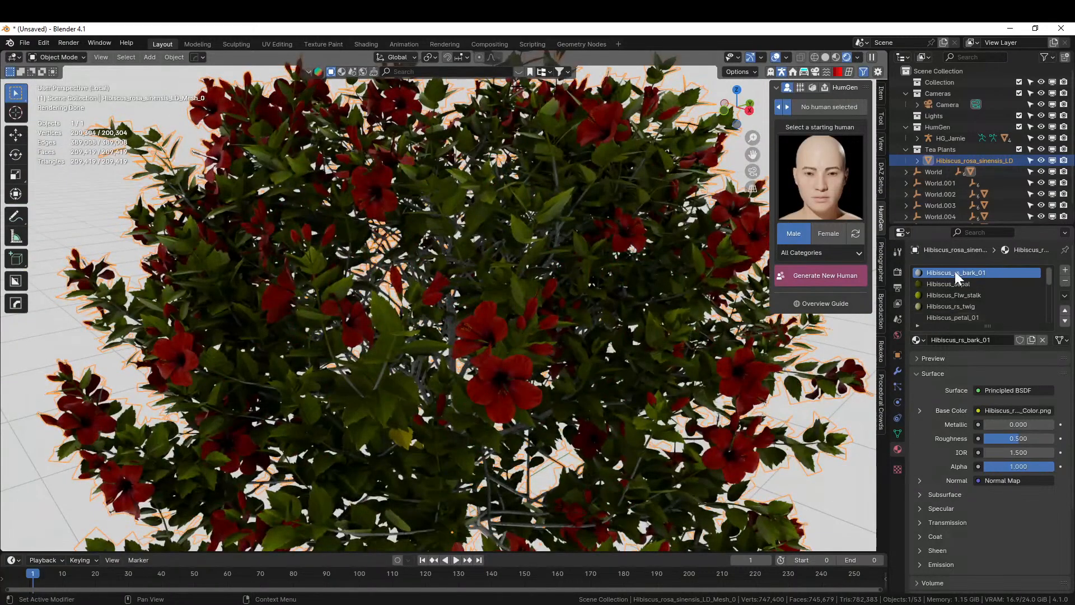
scroll(957, 276, down, 2)
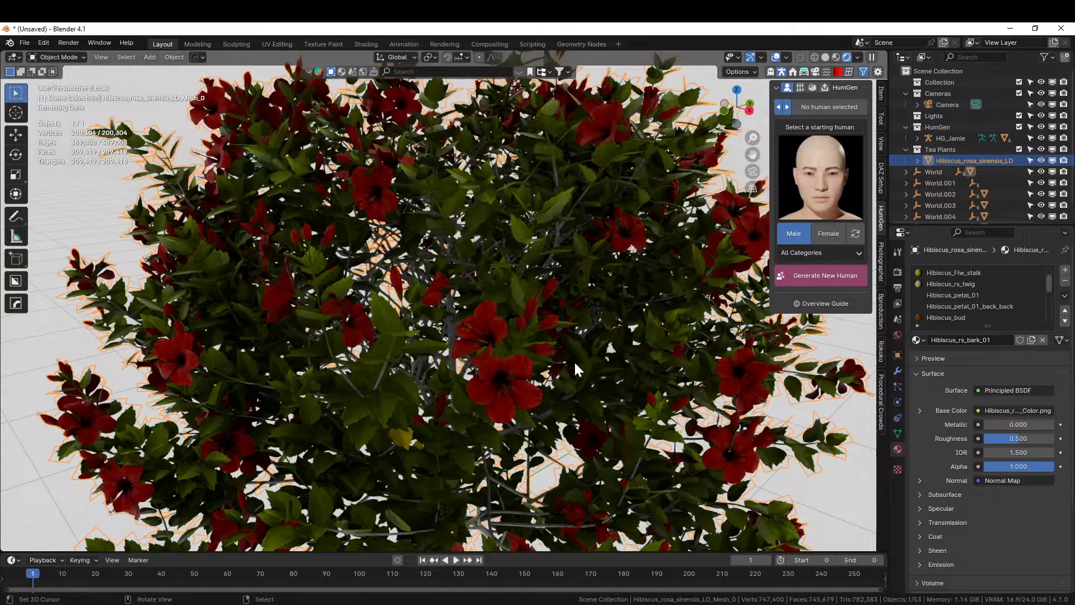
In face select mode, select a petal face on the bush to make the Hibiscus_petal_01_back_back material slot active.
key(Tab)
key(3)
click(527, 399)
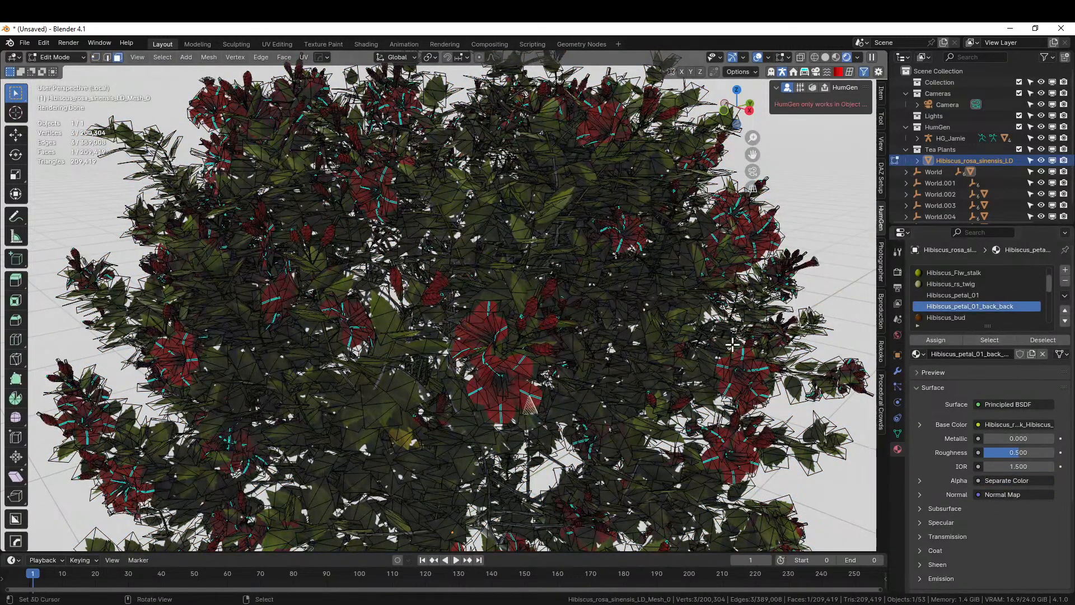
key(KP_Decimal)
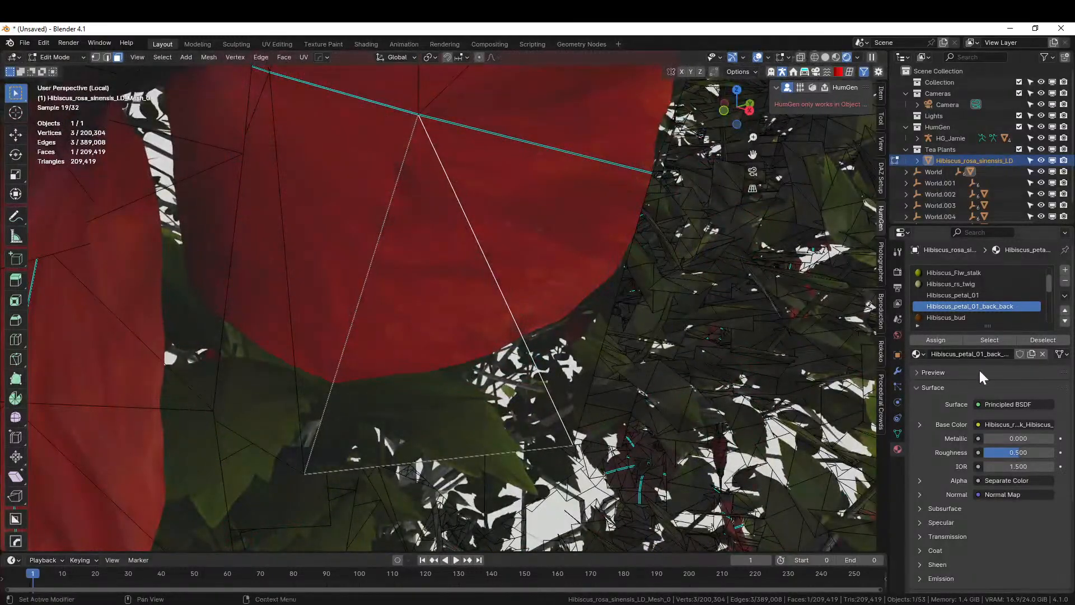
Switch to the Shading workspace and show the red-flowered bush isolated in rendered shading.
click(237, 45)
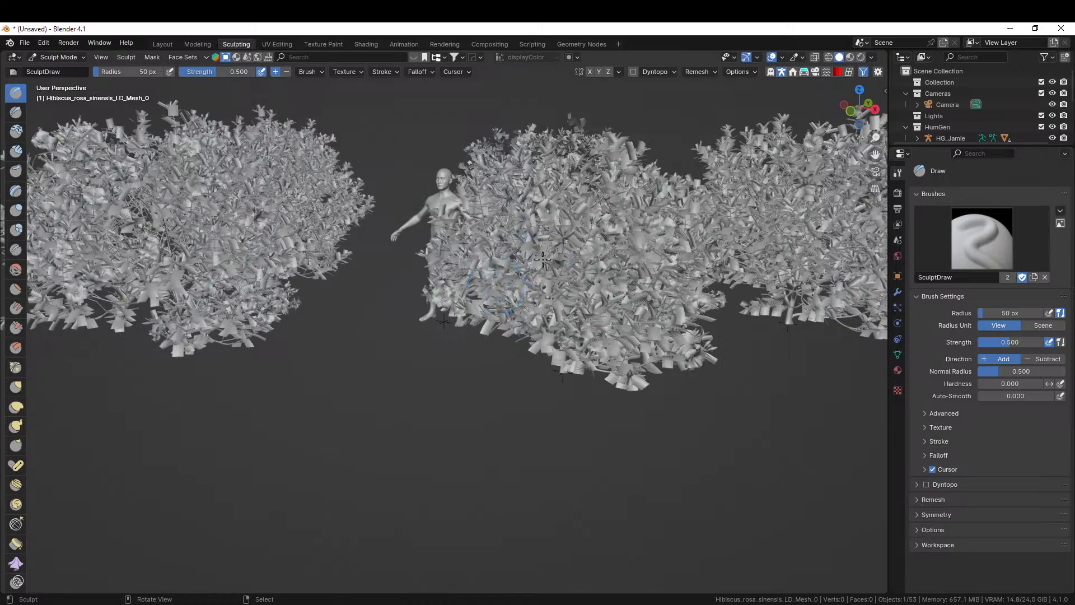
click(367, 44)
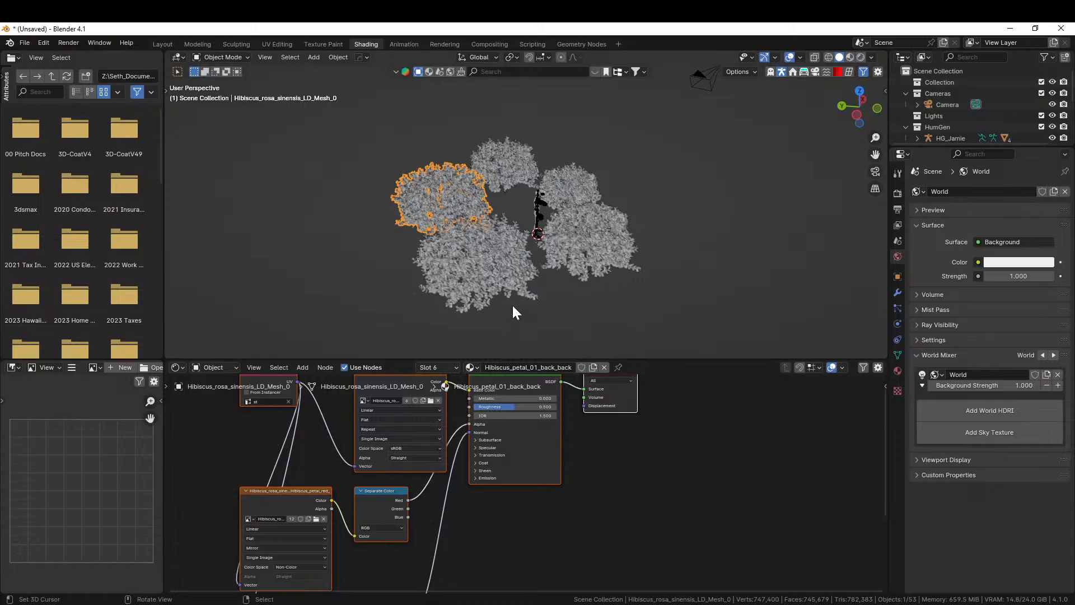
key(z)
key(8)
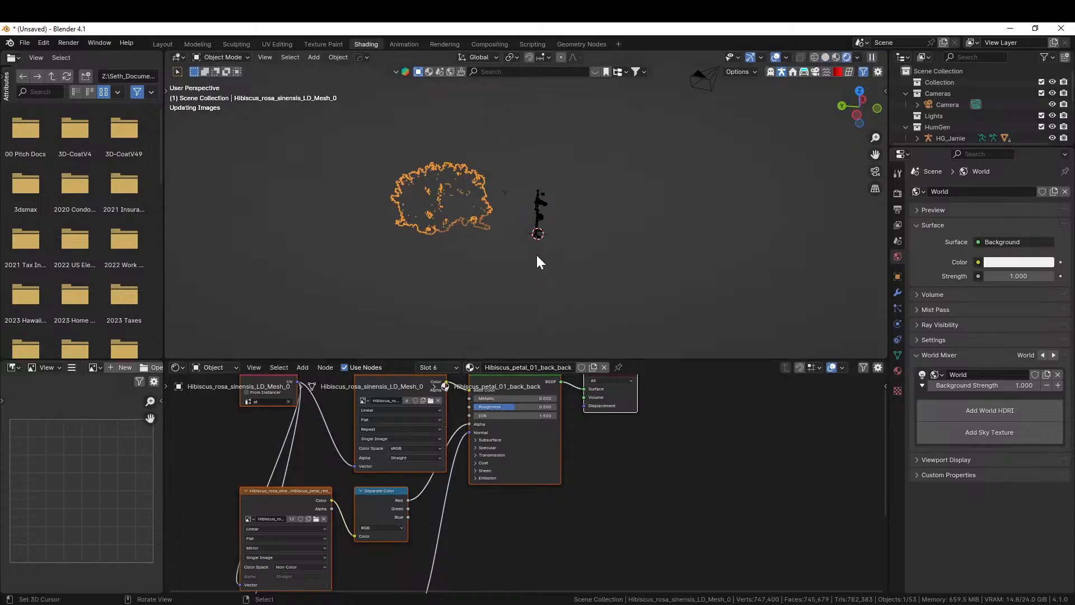
key(slash)
scroll(536, 255, up, 4)
Move the petal material's texture, UV Map and Separate Color nodes away from the Principled BSDF to make room between them.
middle_drag(432, 507, 648, 547)
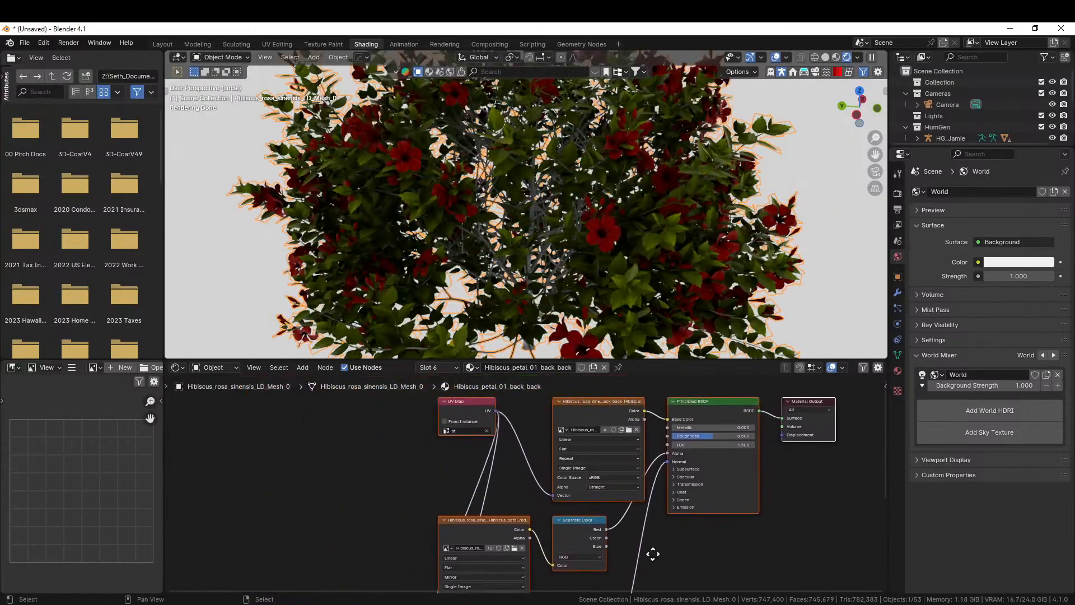
scroll(573, 539, down, 2)
drag(498, 426, 604, 564)
key(g)
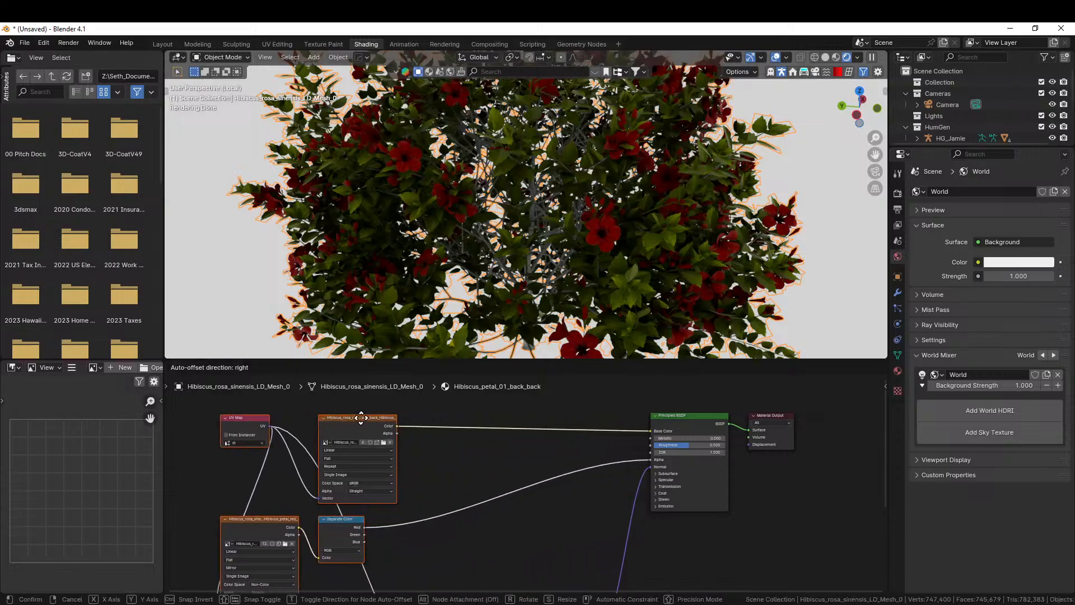
click(346, 418)
Add an RGB node above the petal's color texture node and set its color to teal.
scroll(556, 309, up, 3)
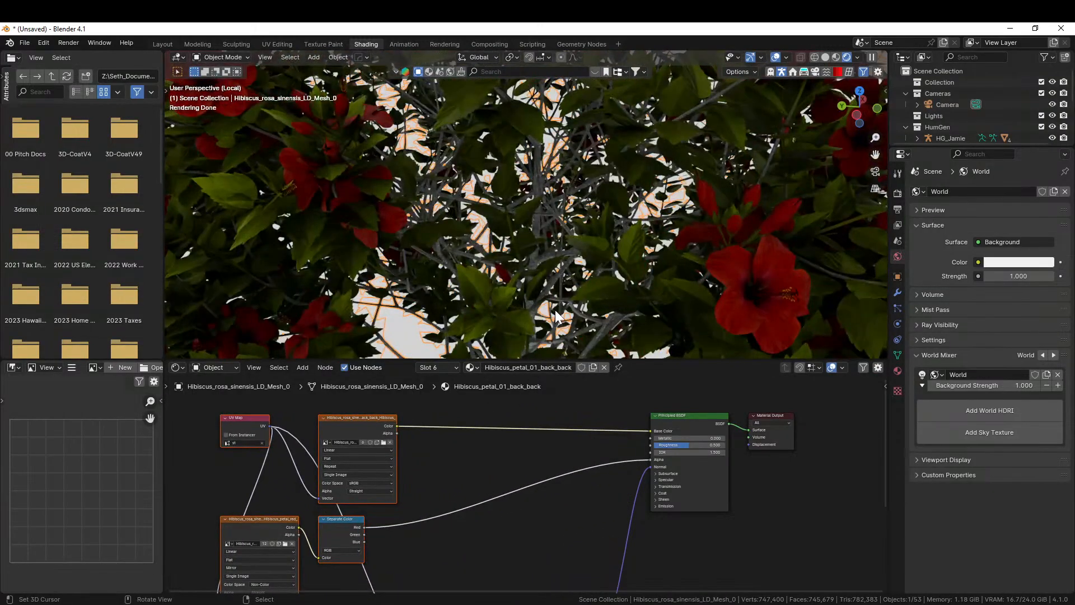
middle_drag(450, 476, 491, 492)
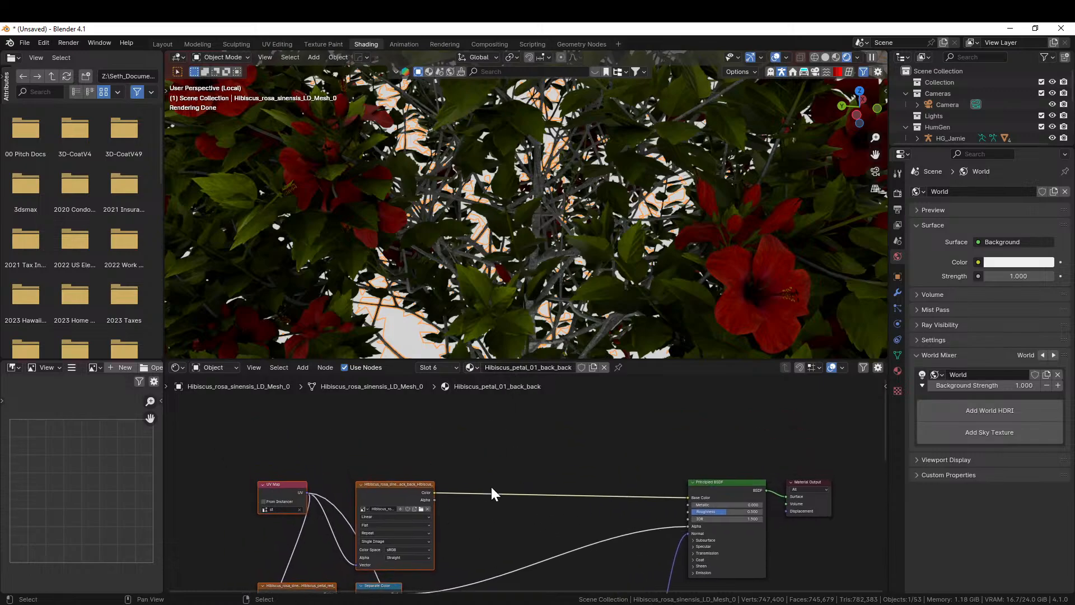
key(shift+a)
click(493, 428)
text(rgb)
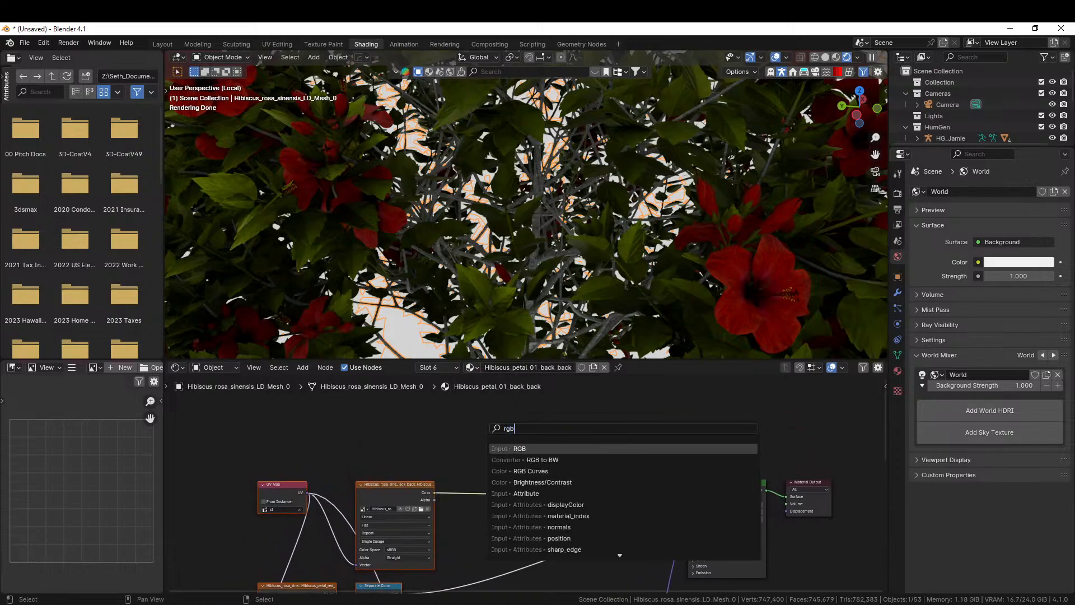
key(Return)
click(484, 428)
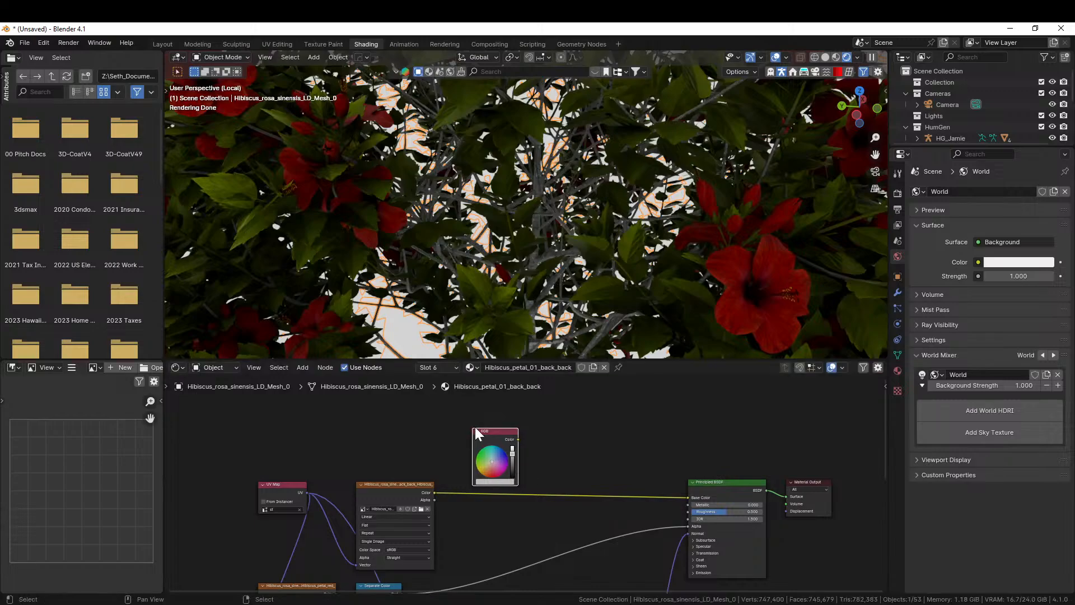
scroll(520, 467, up, 3)
click(467, 427)
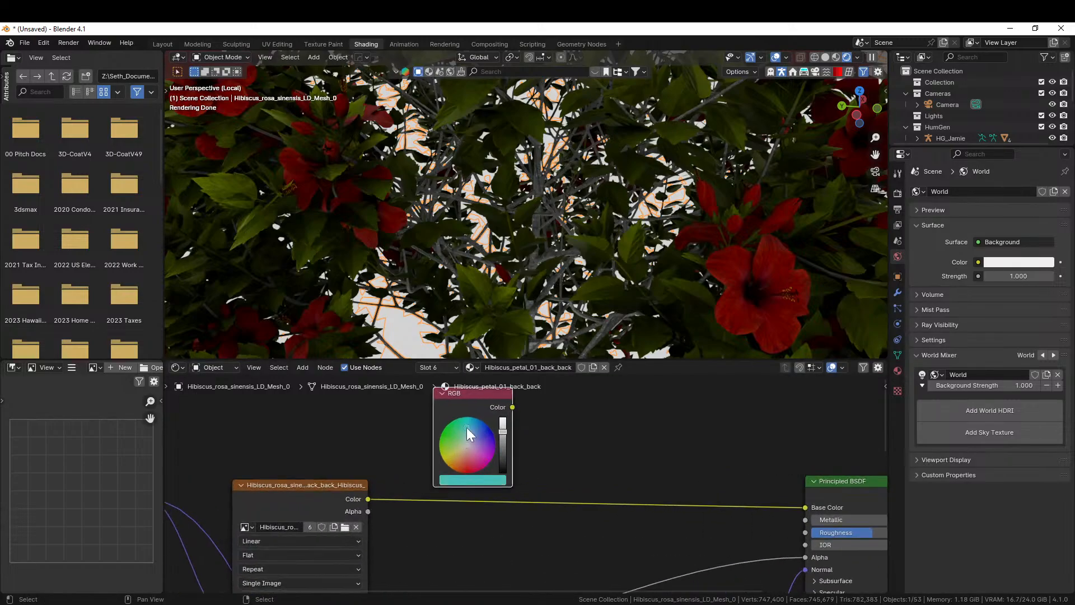
Blend the petal's color texture and the RGB node through a Mix node into Base Color, with the texture in A and RGB in B.
shift+click(315, 482)
key(ctrl+0)
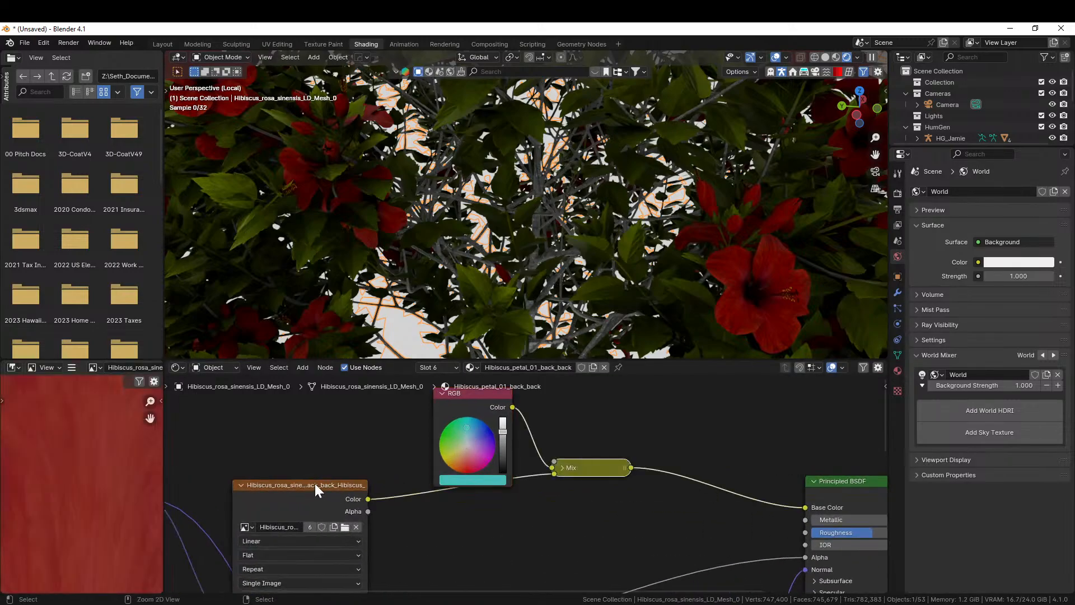
click(561, 467)
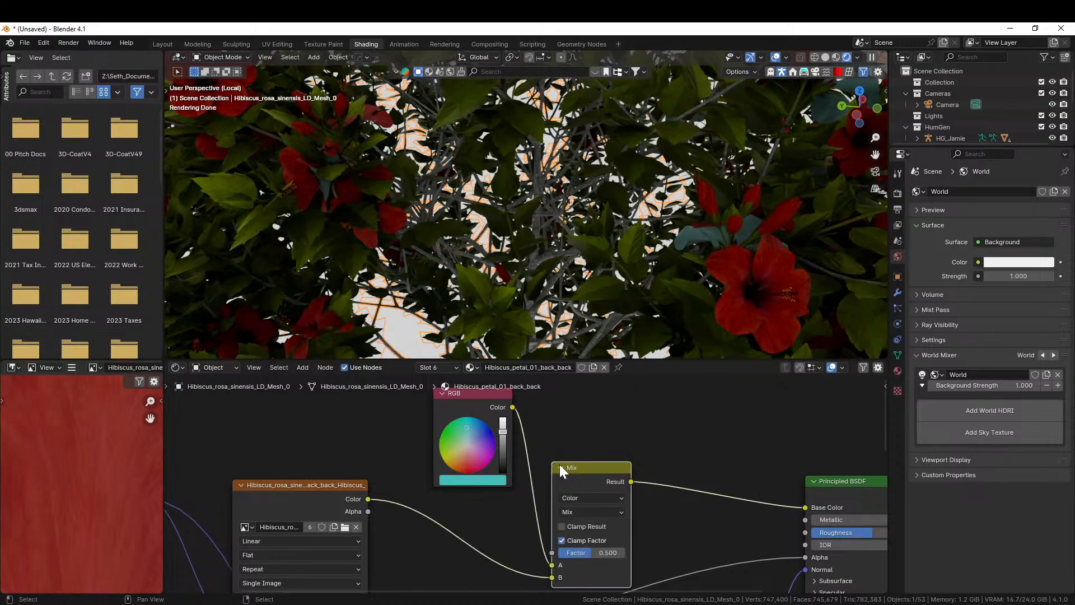
drag(552, 577, 553, 564)
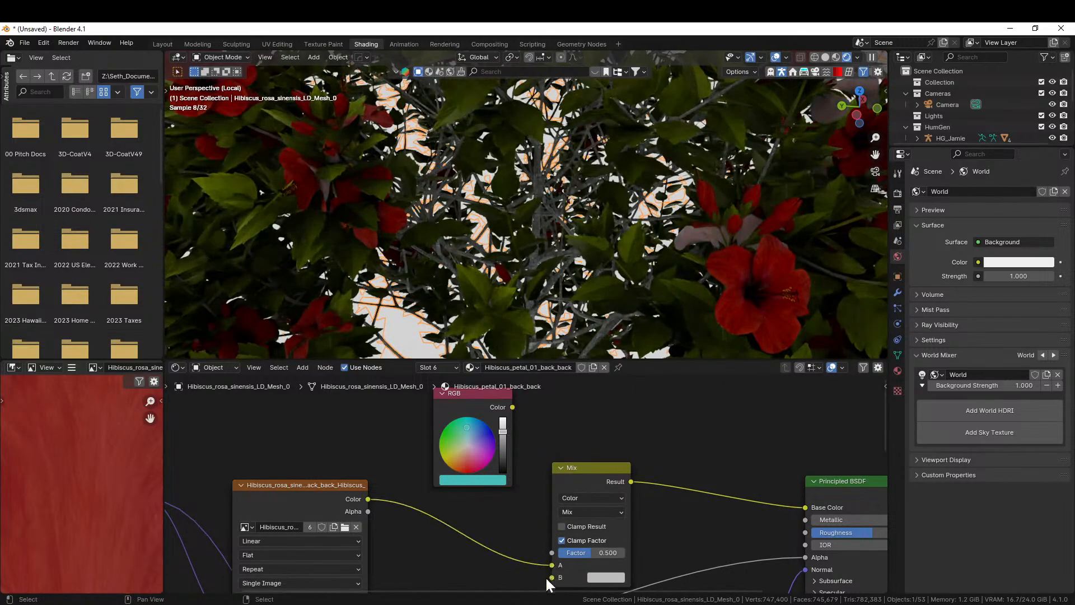
drag(512, 407, 553, 551)
Set the Mix node's blending mode to Color with a factor of 1.000 and check the recolored petal backs on the bush.
click(585, 485)
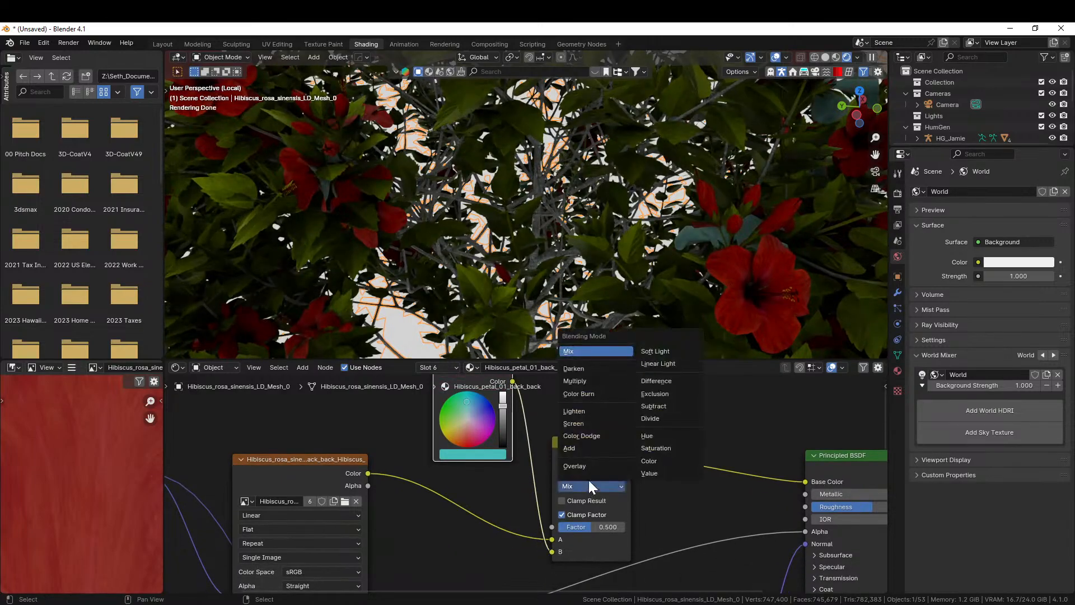
click(663, 459)
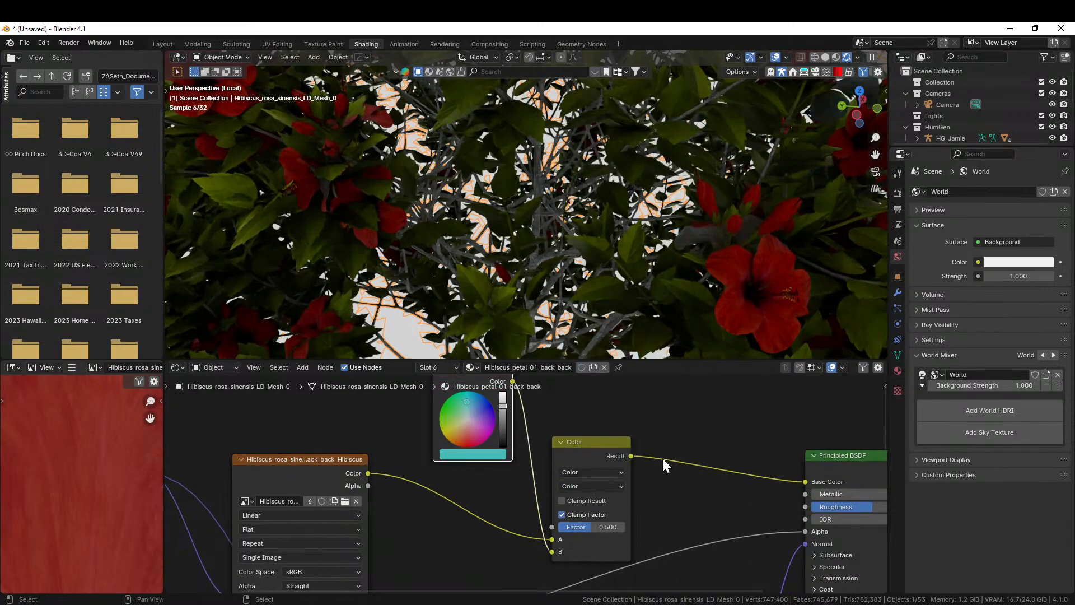
drag(592, 525, 625, 516)
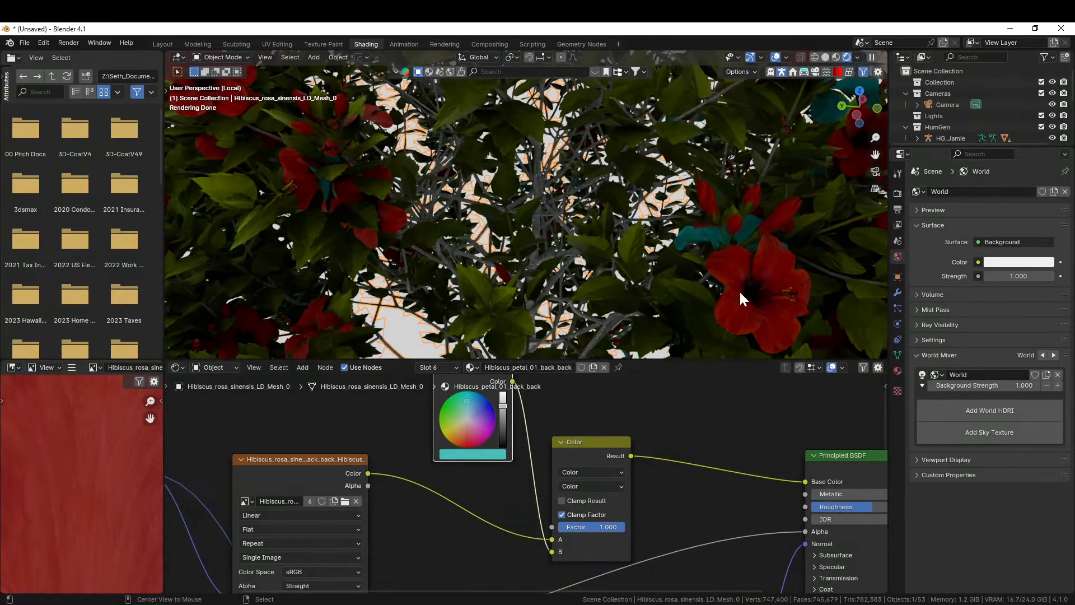
scroll(714, 258, down, 4)
scroll(715, 258, up, 7)
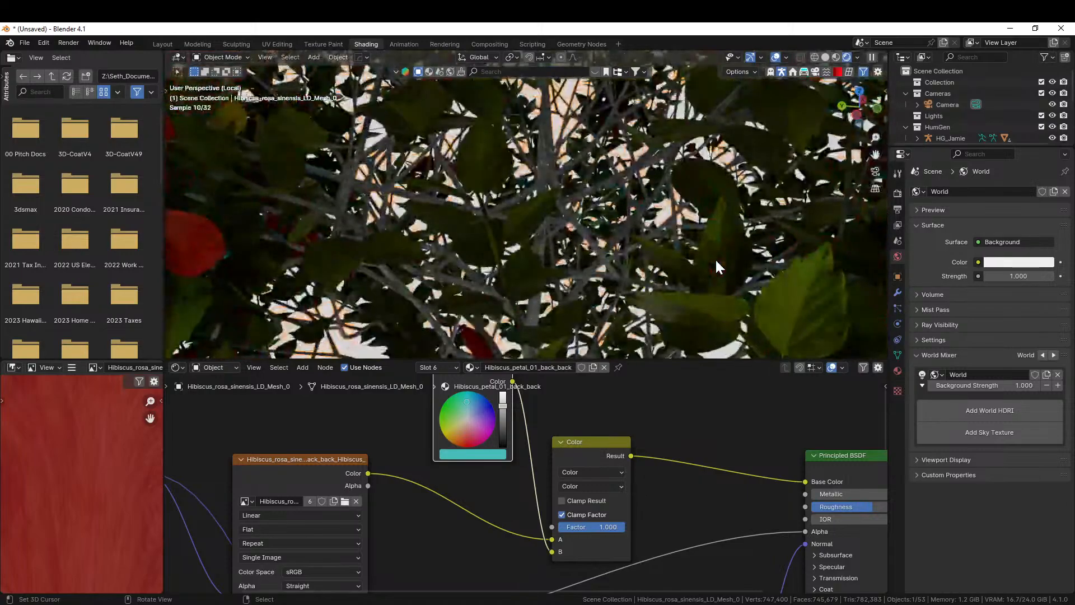
middle_drag(711, 247, 667, 271)
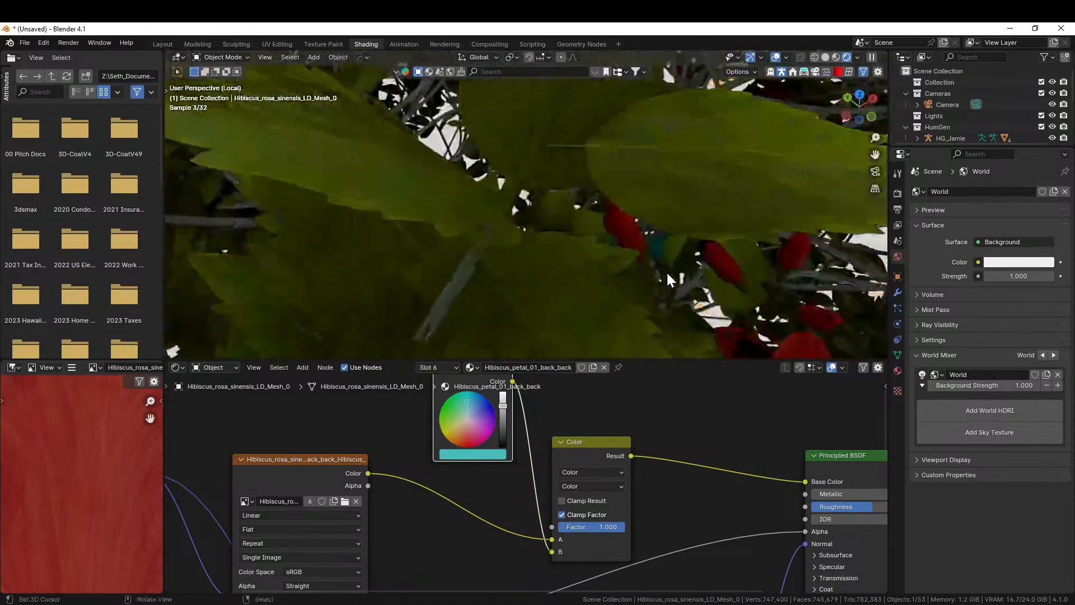
scroll(668, 271, down, 4)
scroll(668, 270, down, 5)
scroll(566, 464, down, 2)
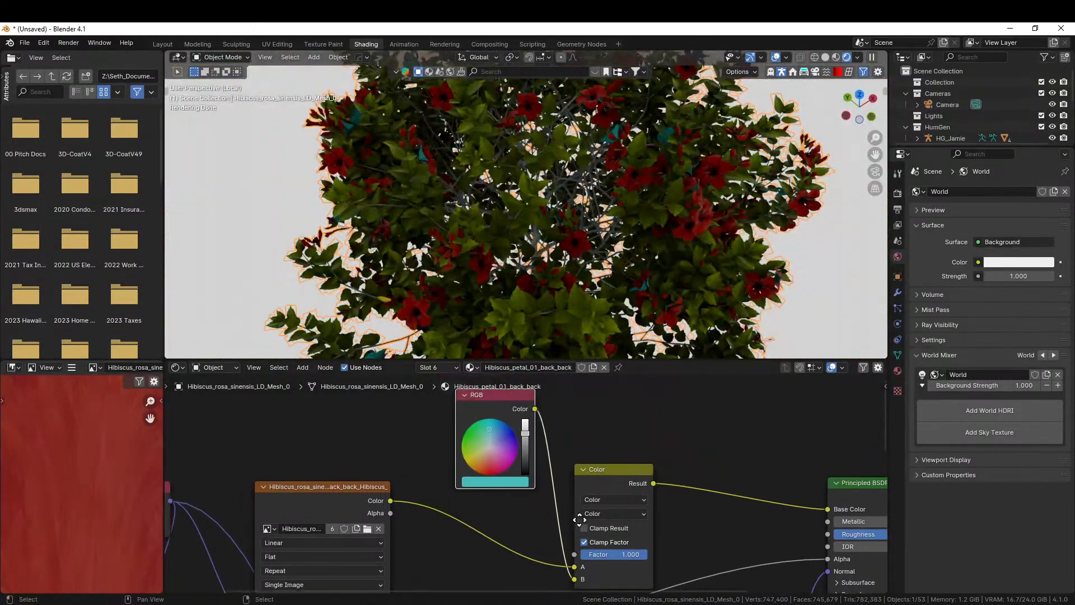
Copy the RGB and Color mix nodes, and make the Hibiscus_bud material slot active.
drag(465, 393, 650, 492)
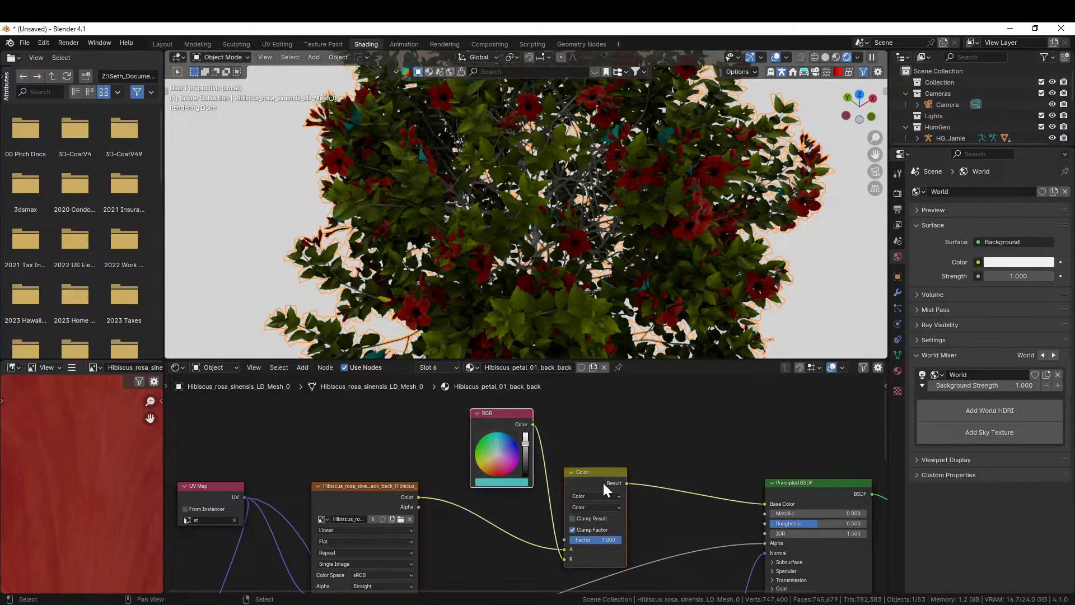
click(457, 367)
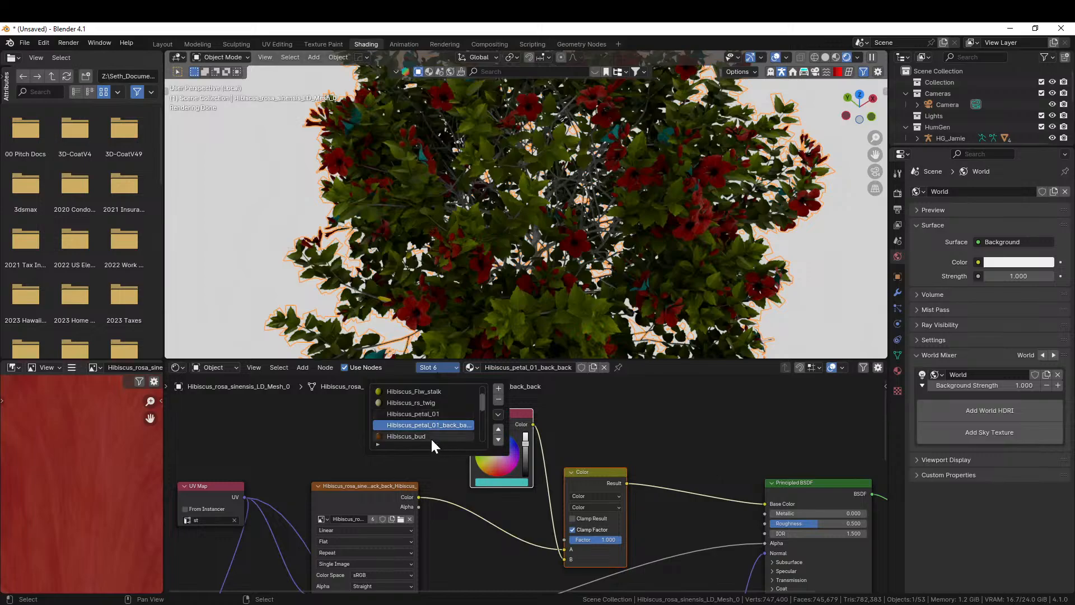
click(412, 437)
Make room in the bud material, paste the copied RGB and Color mix nodes, and wire them between its color texture and Base Color.
drag(451, 438, 729, 551)
drag(711, 492, 411, 501)
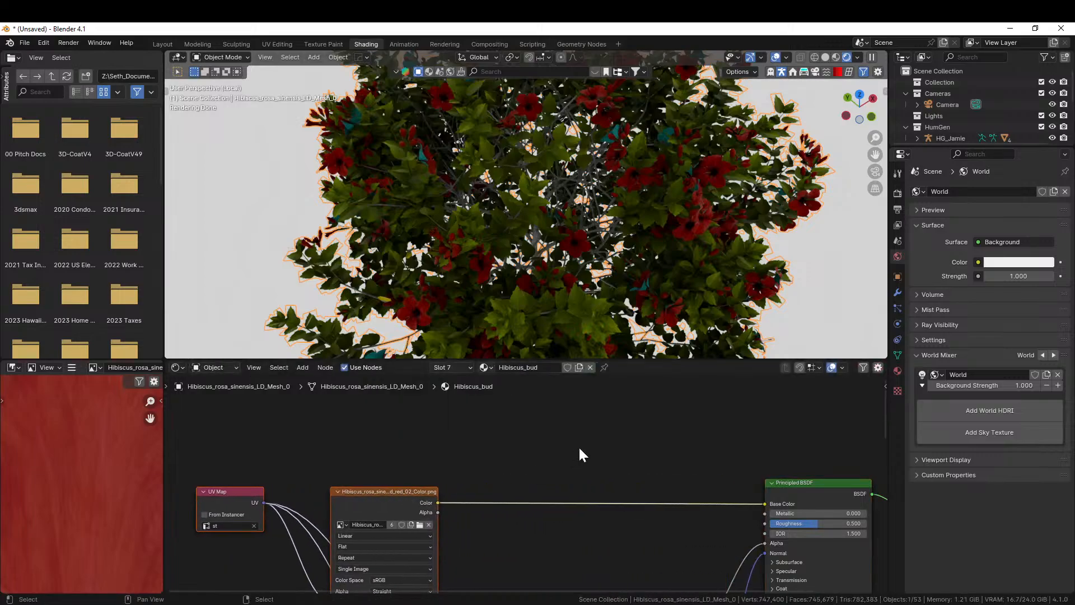
key(ctrl+v)
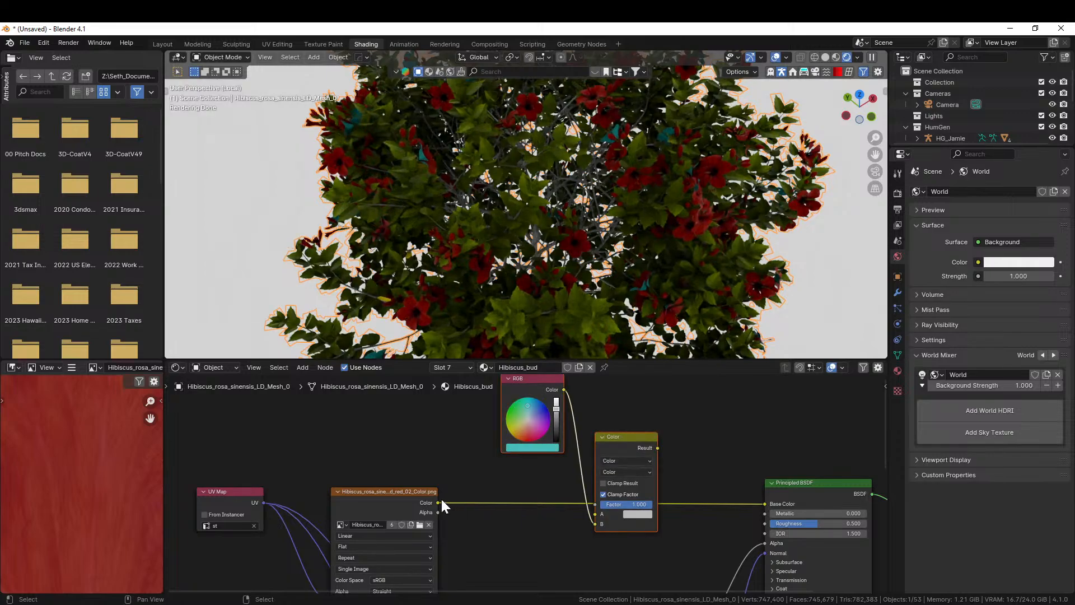
drag(437, 503, 596, 514)
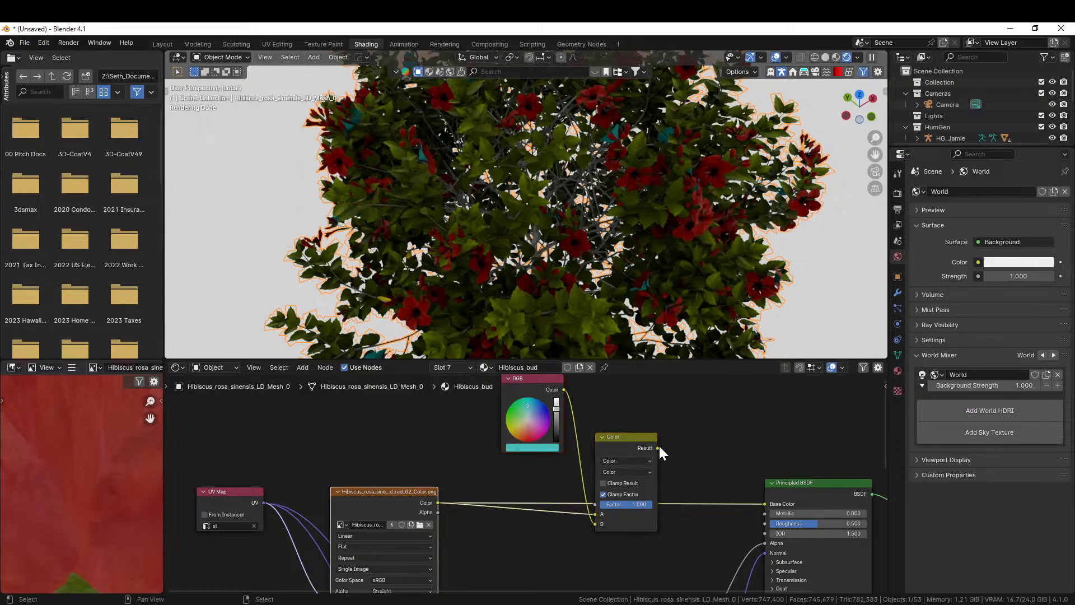
drag(658, 448, 763, 504)
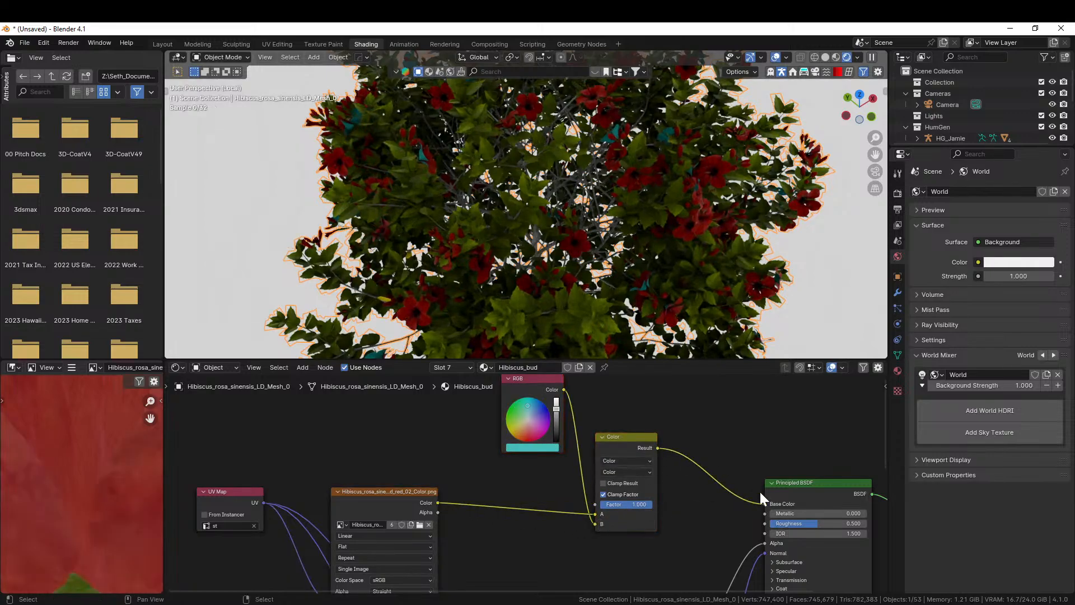
In Edit Mode, select a face on the front of a red flower petal to make the Hibiscus_petal_01 material slot active.
click(471, 367)
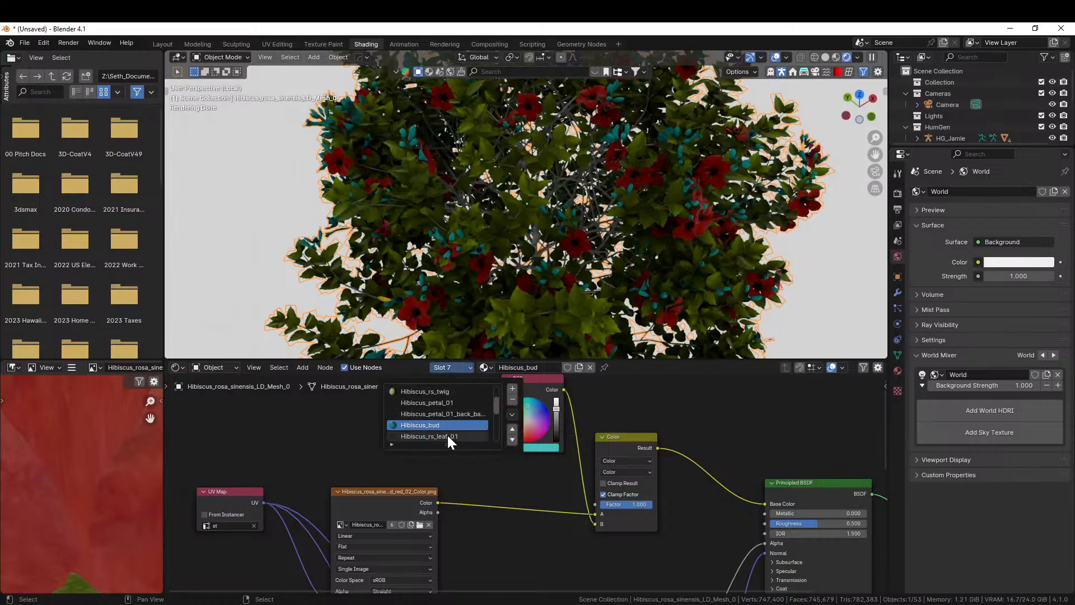
scroll(447, 433, down, 2)
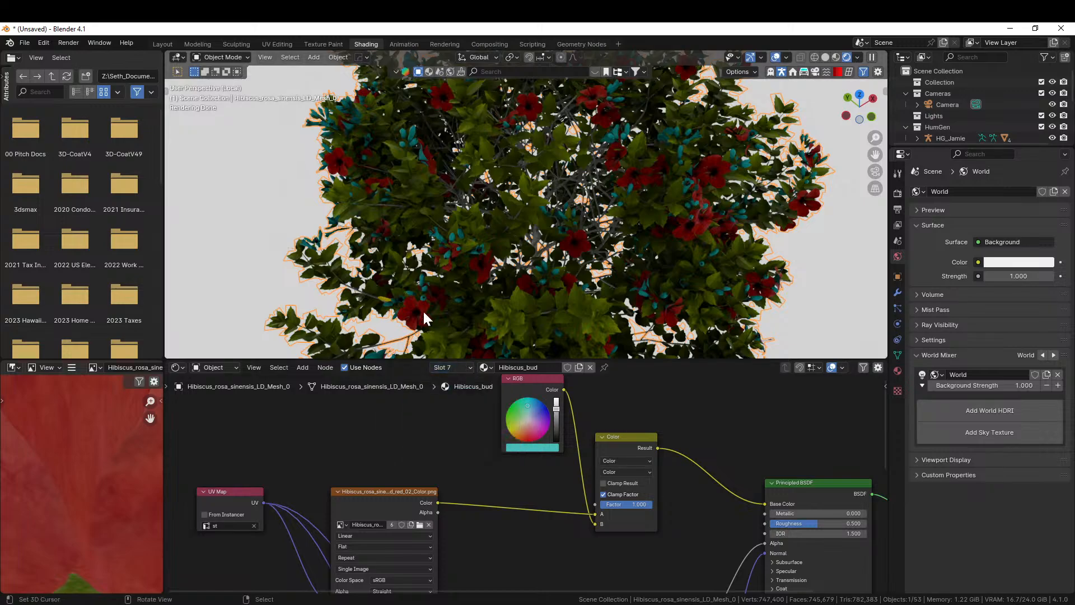
key(Tab)
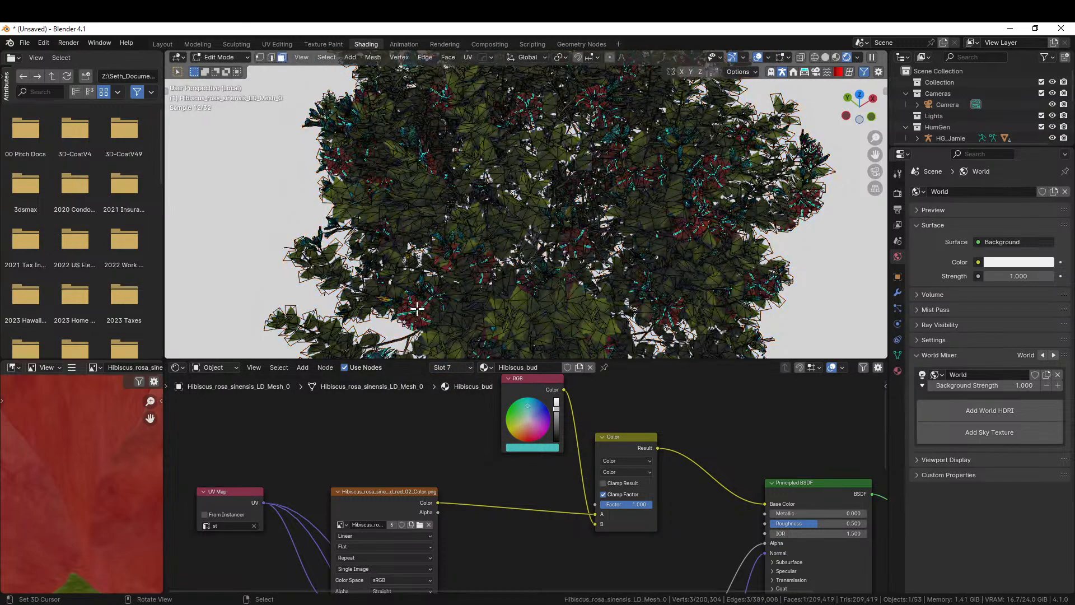
click(419, 308)
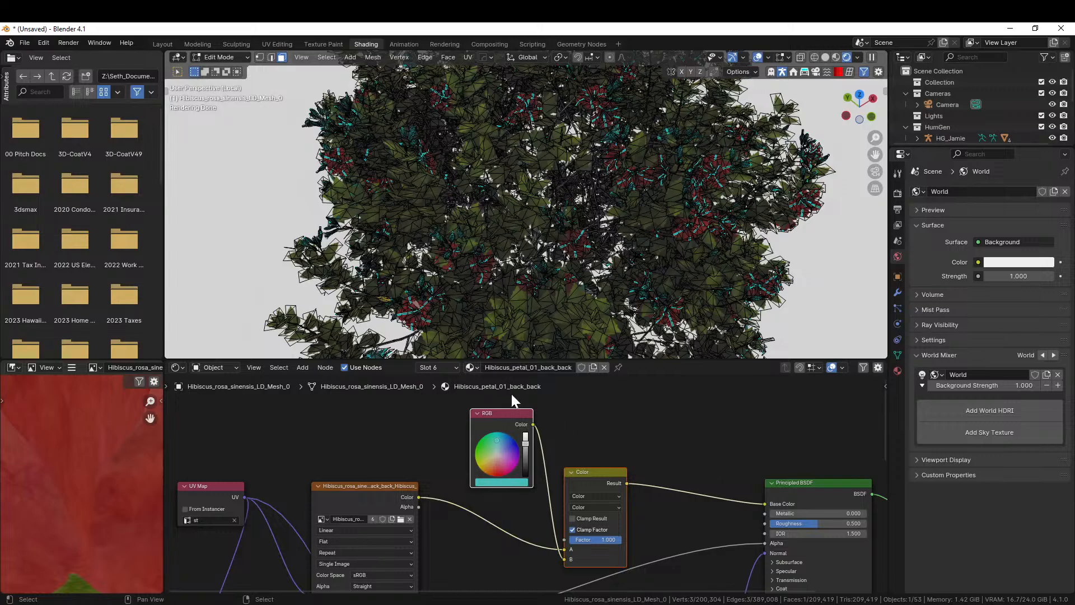
key(KP_Decimal)
key(KP_Decimal)
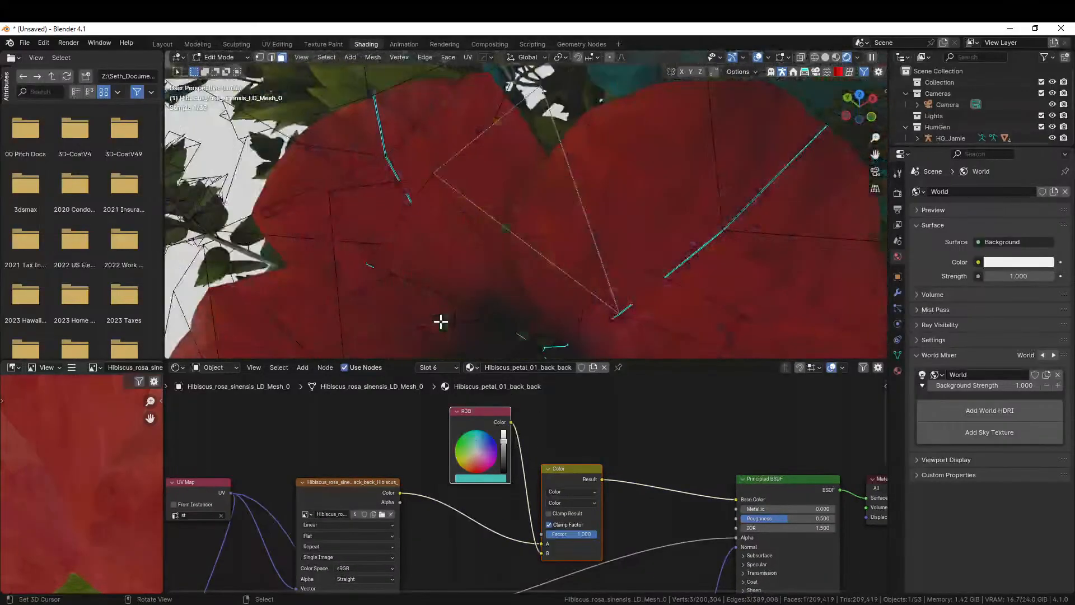
middle_drag(439, 319, 673, 316)
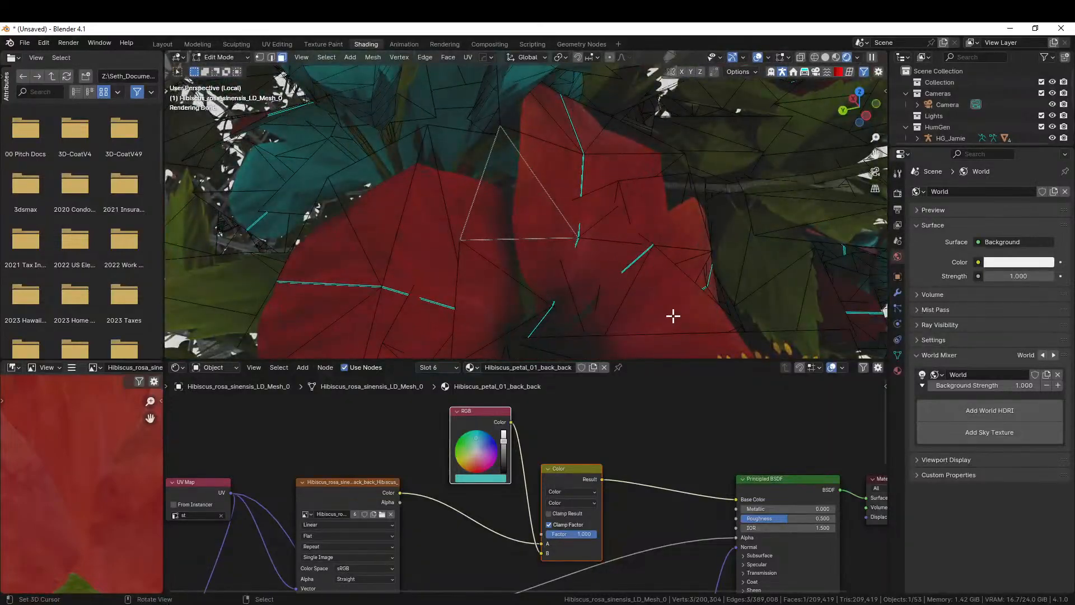
click(673, 316)
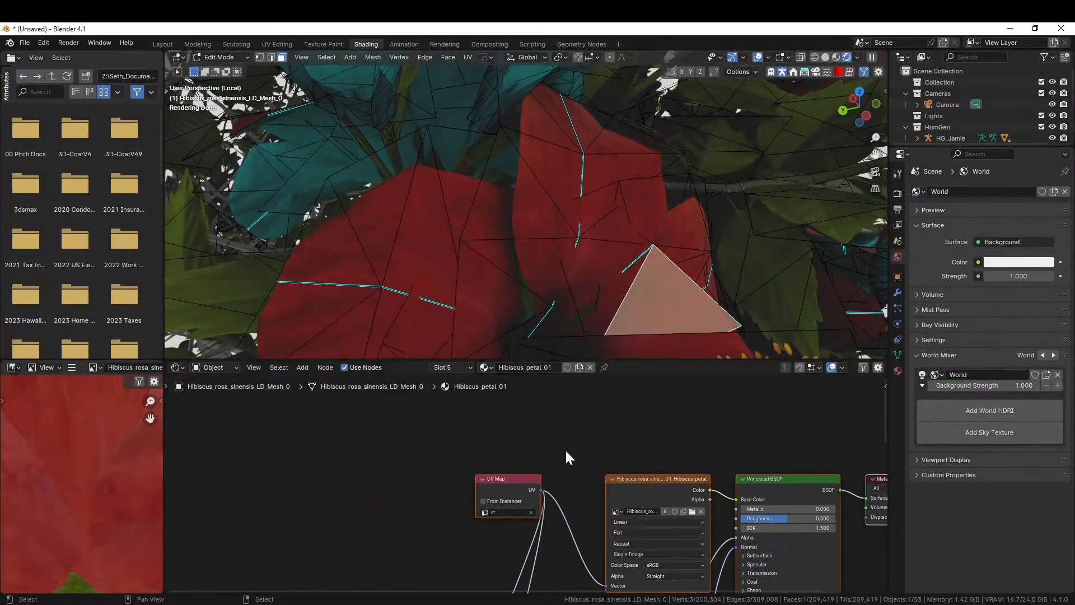
Paste the RGB and Color mix nodes into the Hibiscus_petal_01 material and wire them between its color texture and Base Color.
scroll(553, 469, down, 1)
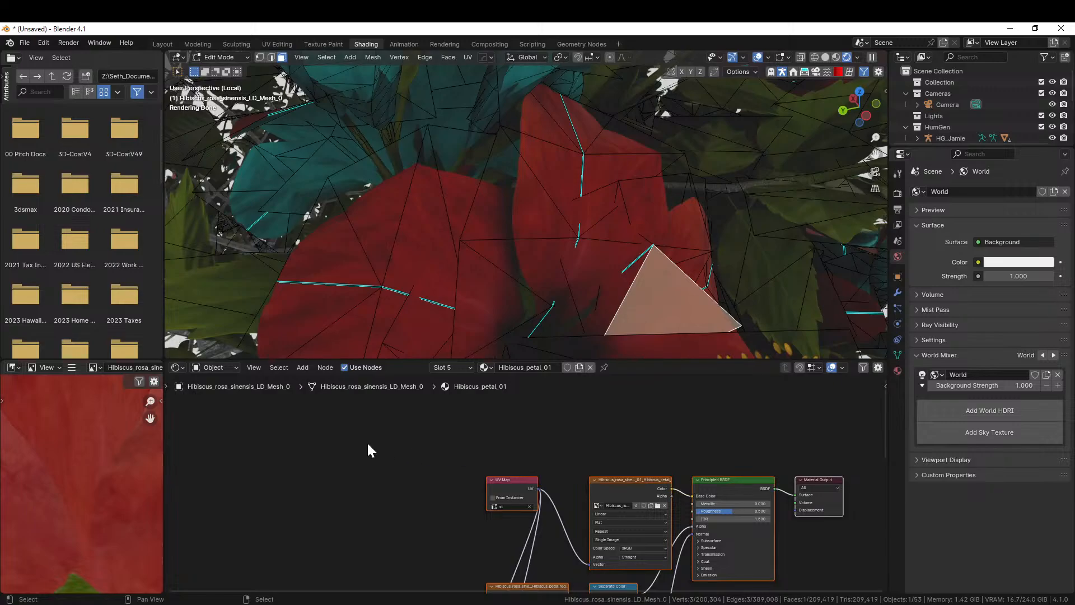
drag(367, 446, 683, 543)
drag(643, 479, 538, 490)
key(ctrl+v)
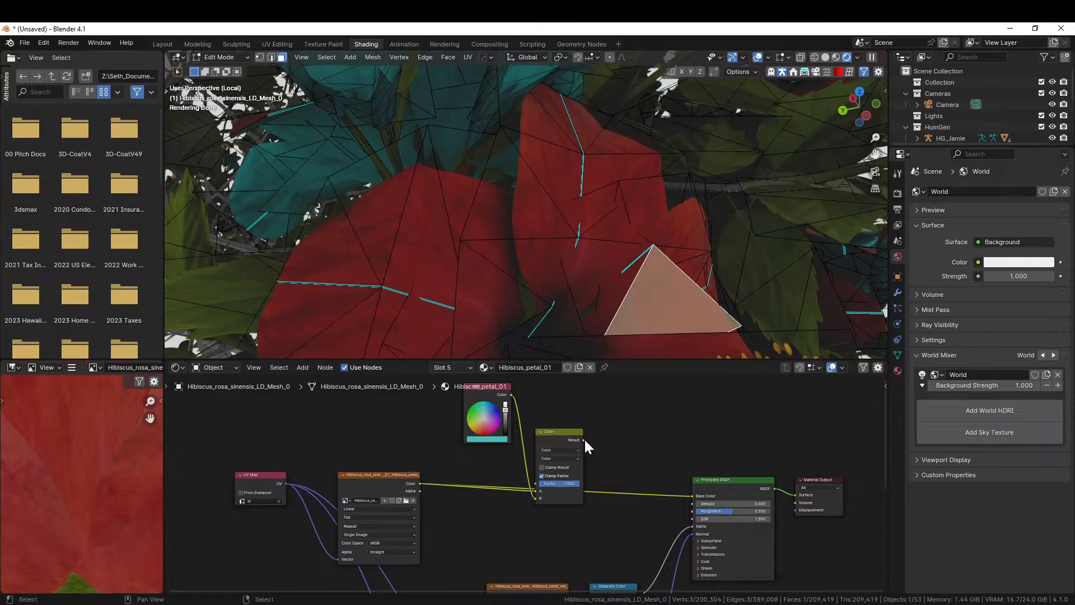
drag(583, 440, 693, 496)
Return to Object Mode and inspect the recolored flowers across the whole bush.
scroll(608, 247, down, 5)
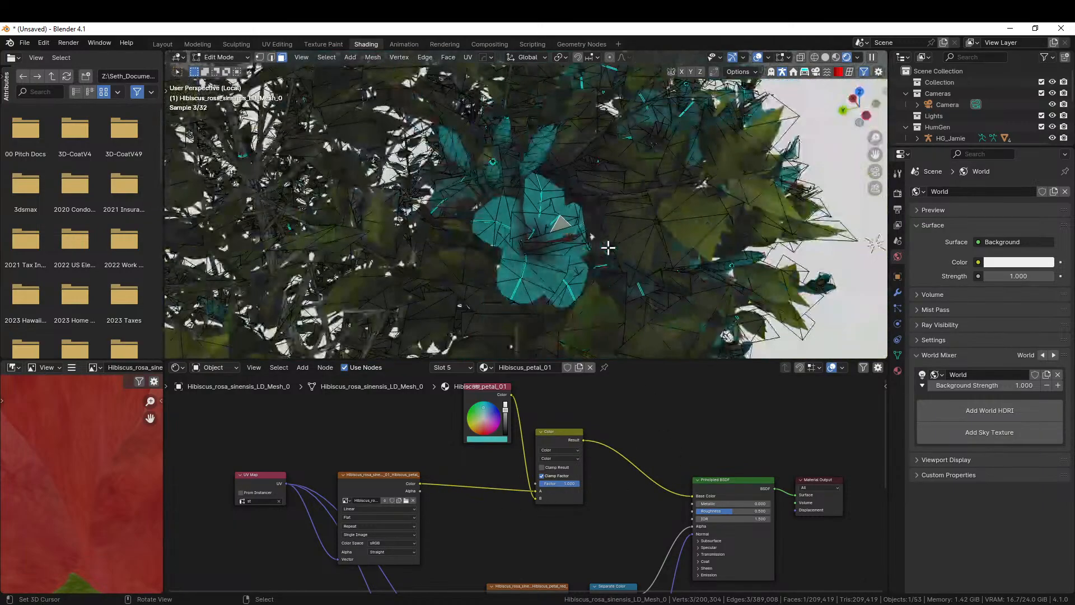
scroll(608, 247, down, 5)
middle_drag(608, 246, 541, 243)
scroll(540, 243, down, 1)
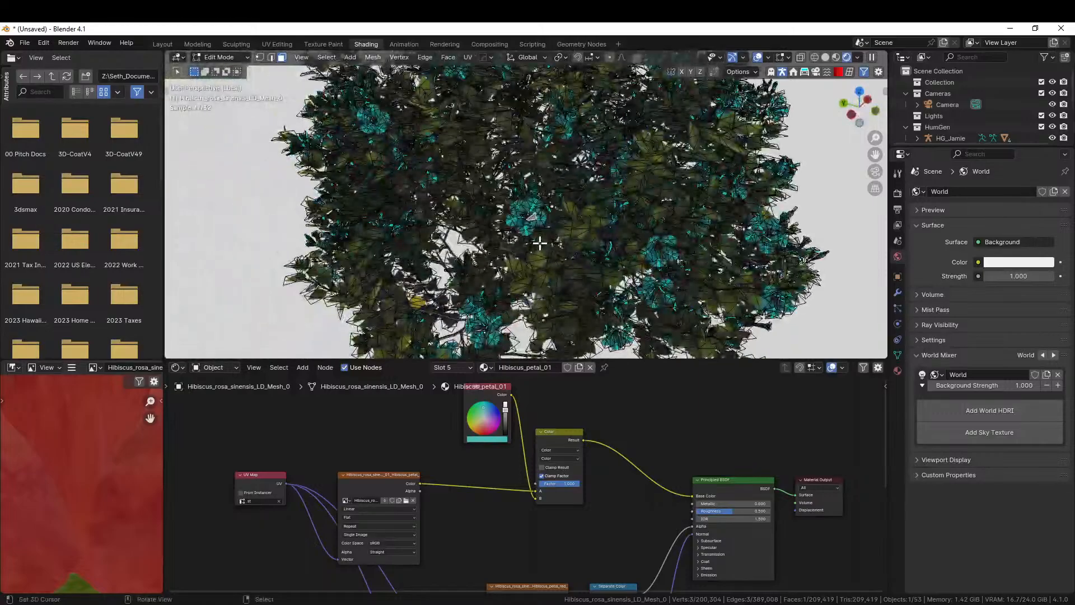
key(Tab)
scroll(571, 243, up, 4)
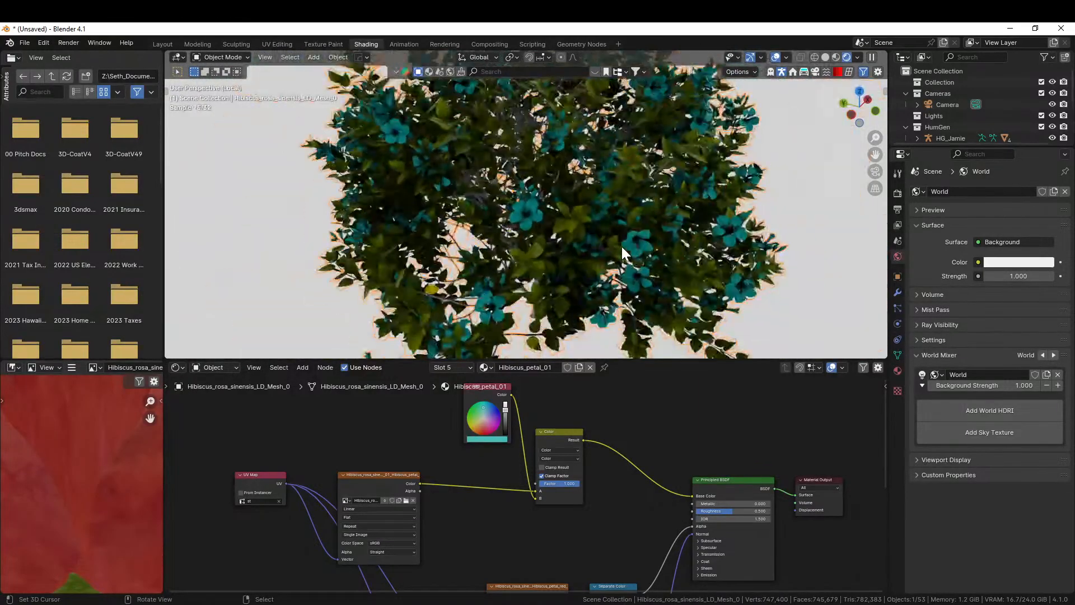
middle_drag(621, 244, 597, 229)
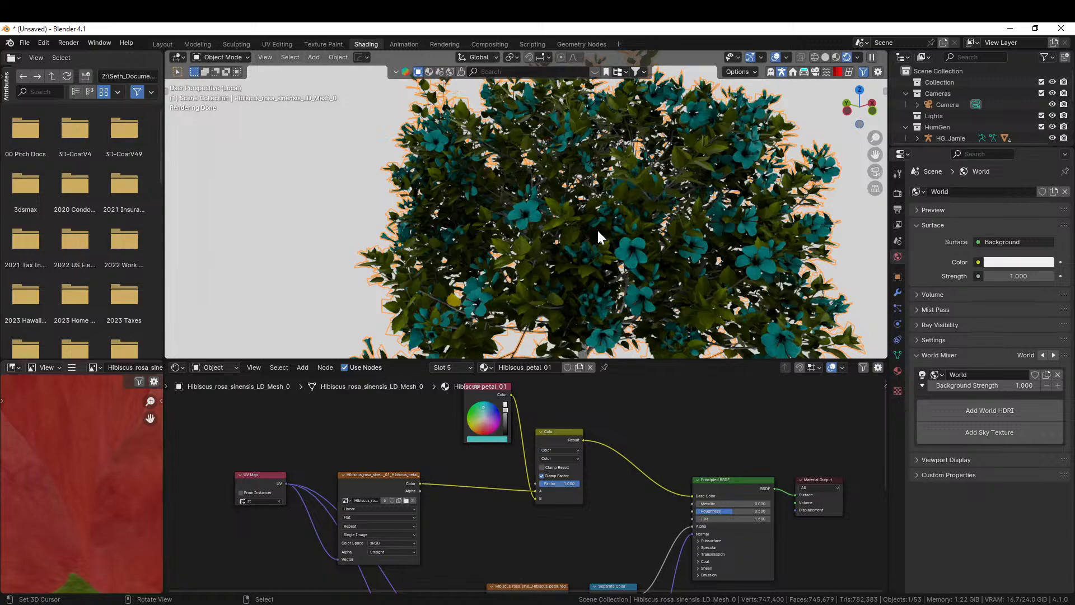
Switch to the Layout workspace and leave local view to show the recolored bush among the other hibiscus bushes.
click(161, 44)
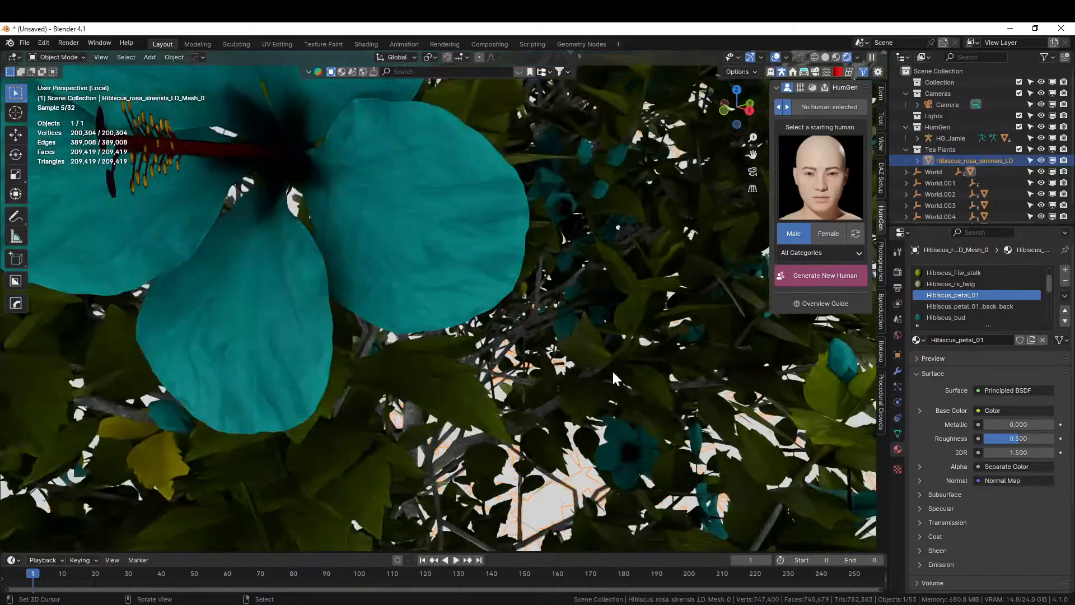
scroll(613, 369, down, 3)
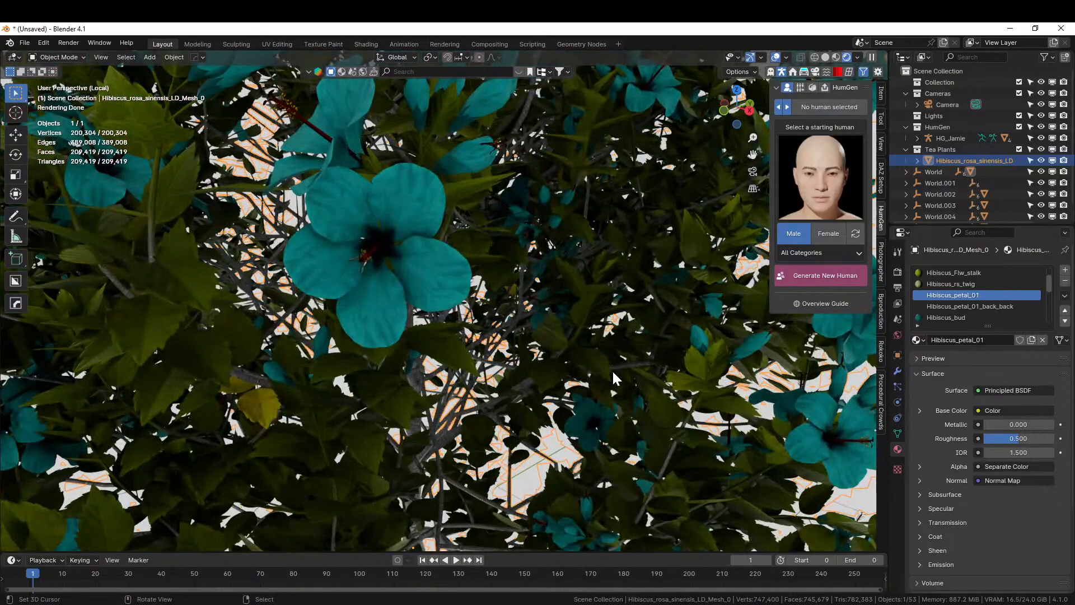
scroll(613, 371, down, 1)
scroll(551, 352, down, 6)
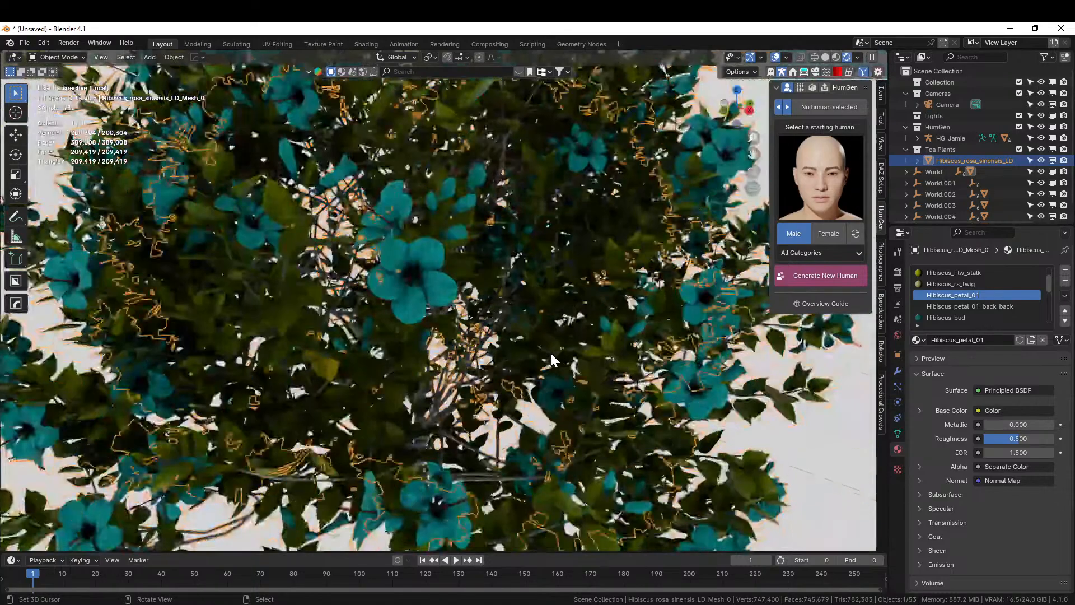
scroll(551, 355, down, 2)
scroll(551, 355, up, 8)
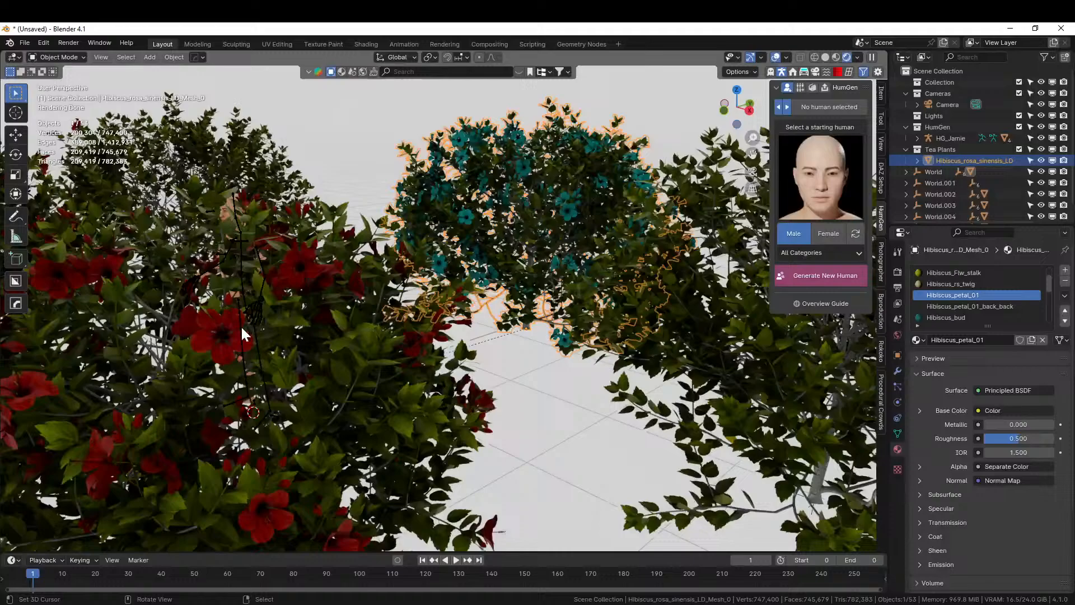
Select the nearby red-flowered bush and replace its Hibiscus_petal_01.005 material with the teal Hibiscus_petal_01.
click(234, 328)
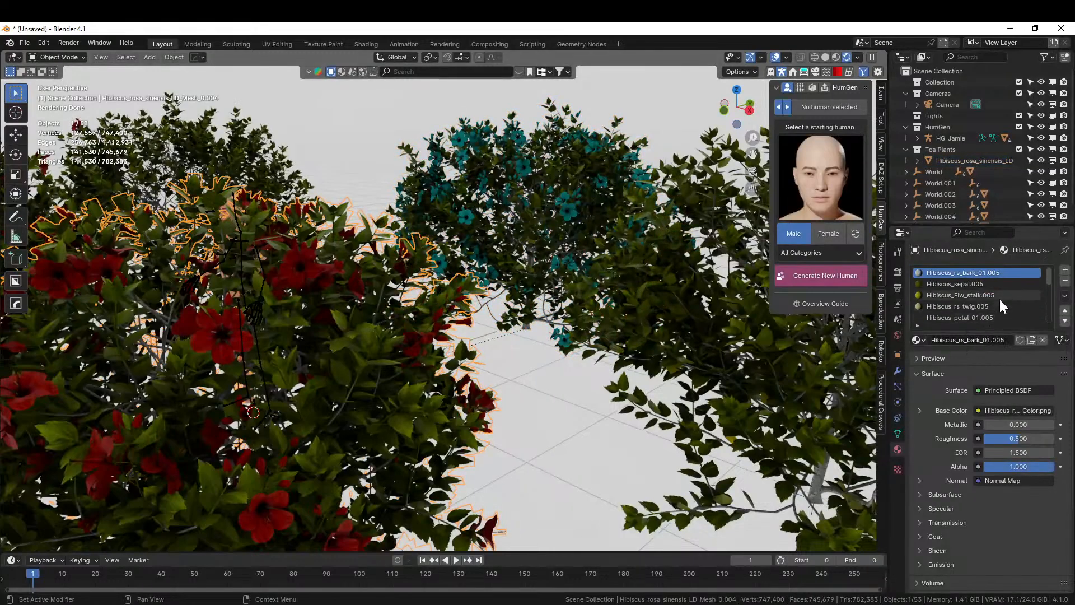
scroll(991, 314, down, 1)
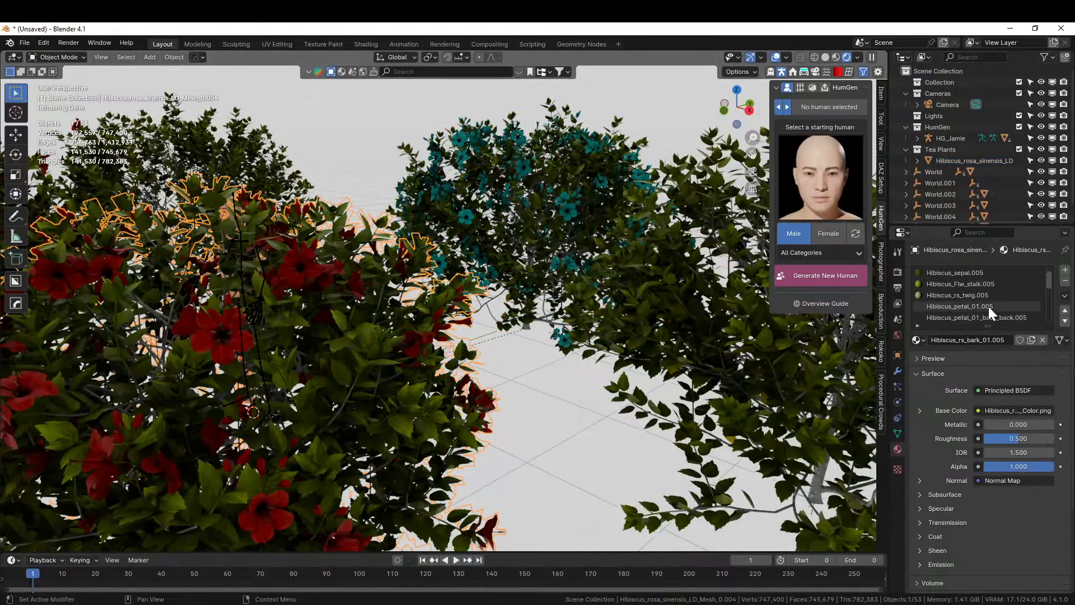
click(989, 307)
click(923, 341)
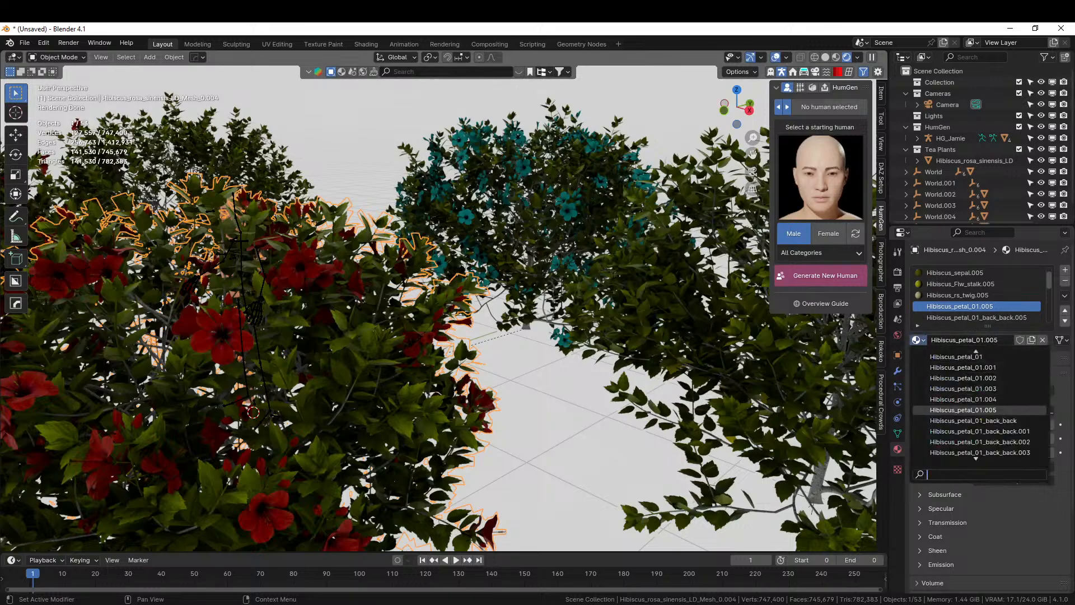
click(973, 358)
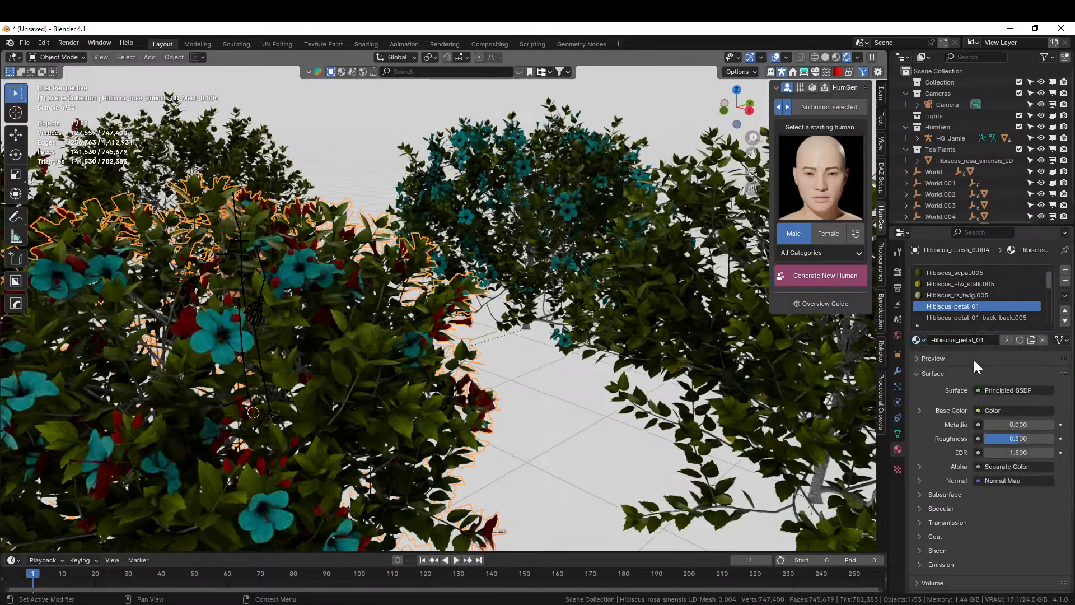
On the same bush, swap the .005 petal-back and bud materials for Hibiscus_petal_01_back_back and Hibiscus_bud.
click(966, 317)
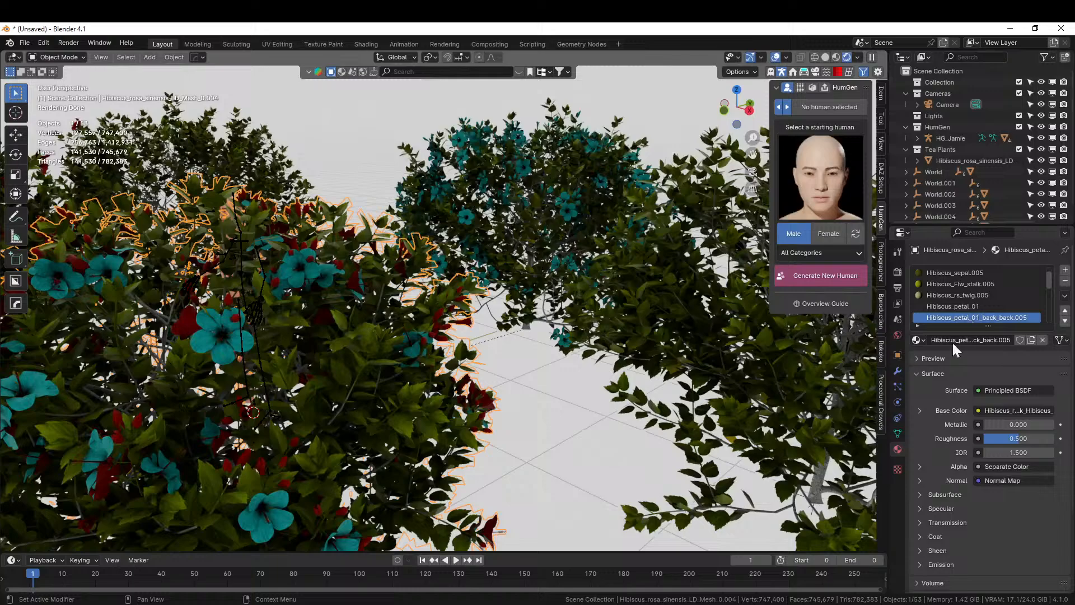
click(922, 340)
click(990, 358)
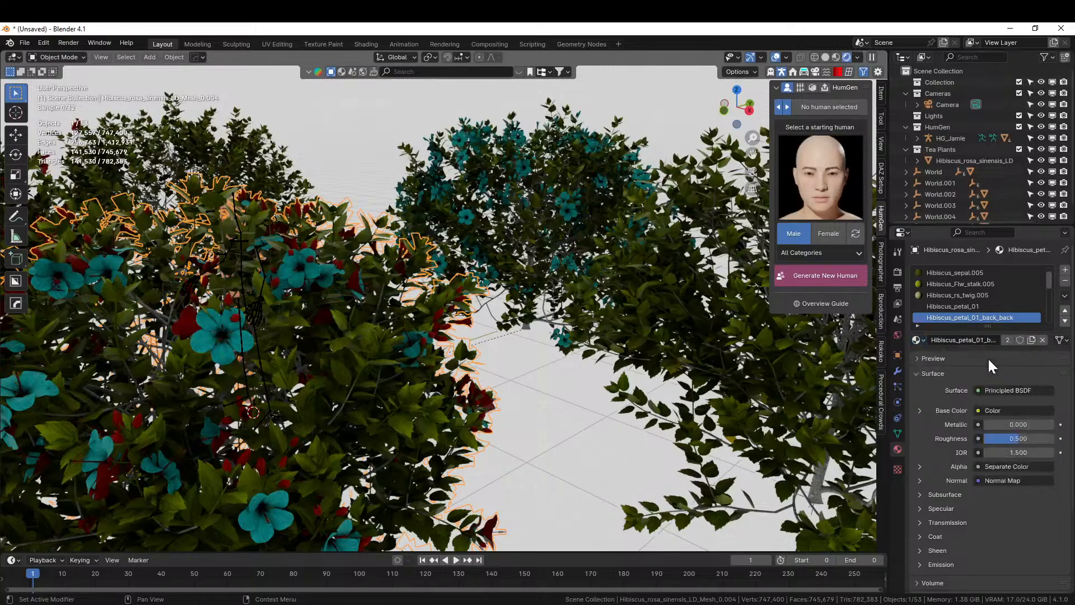
scroll(984, 310, down, 1)
click(973, 318)
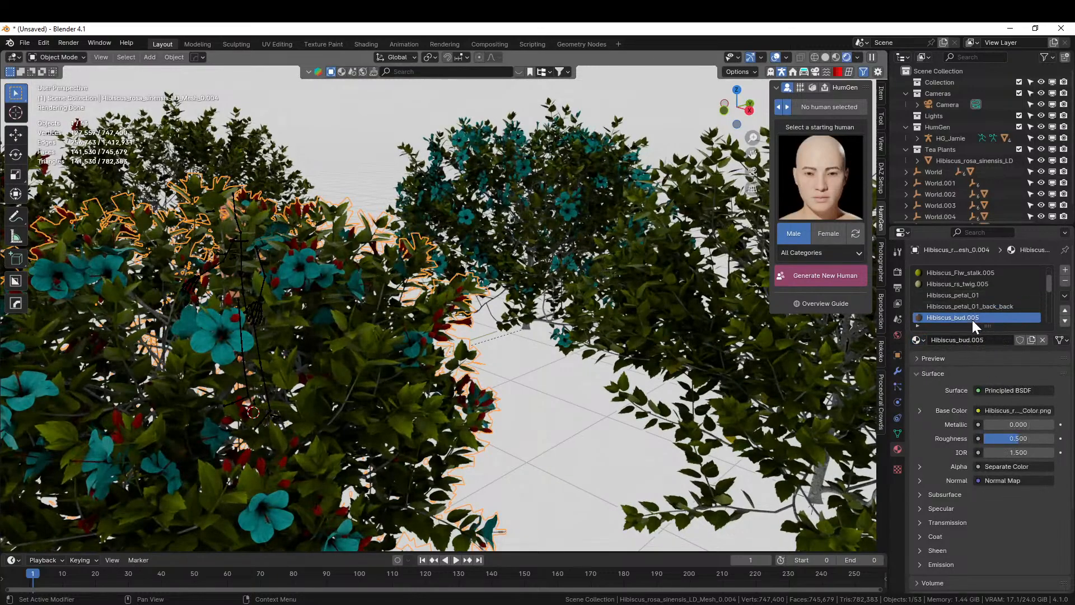
click(919, 340)
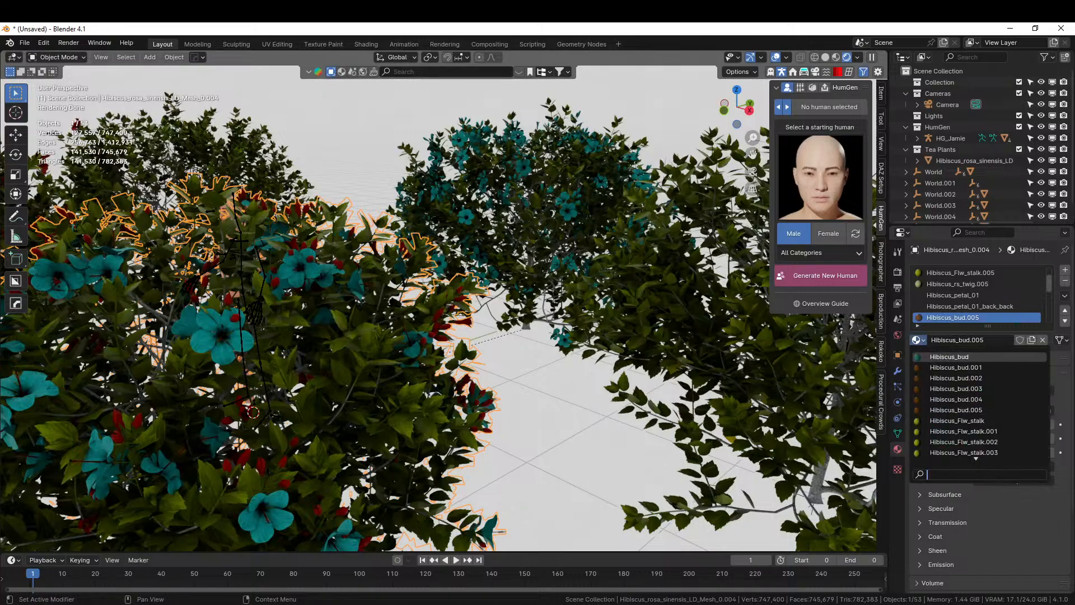
click(949, 357)
Select the sparse bush behind the recolored one and replace its Hibiscus_petal_01.003 material with Hibiscus_petal_01.
scroll(492, 356, down, 5)
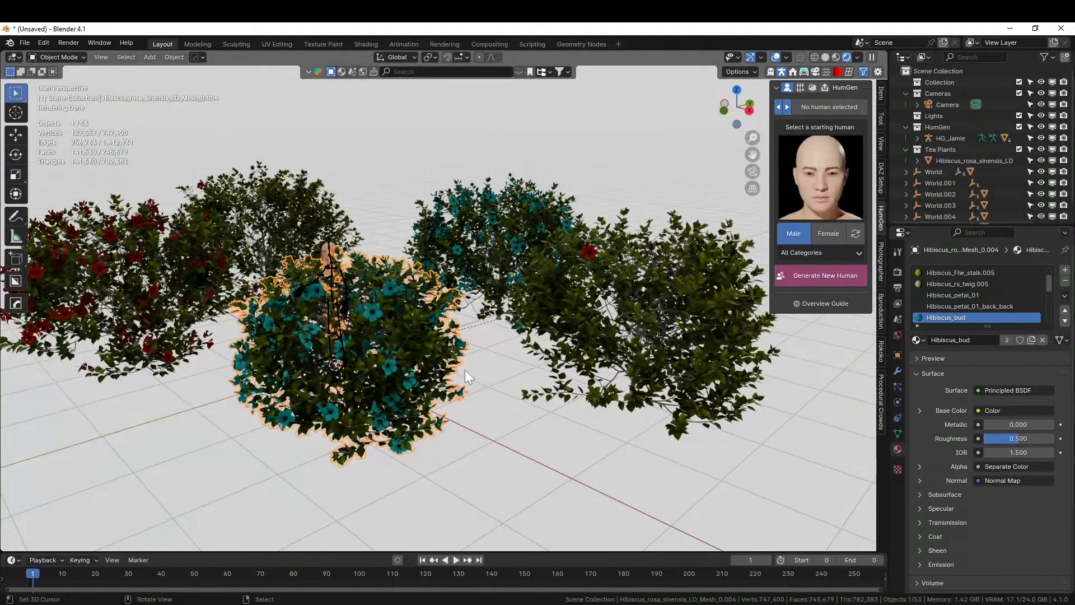
mouse_move(469, 376)
middle_down()
mouse_move(538, 388)
mouse_move(408, 403)
mouse_move(481, 392)
middle_up()
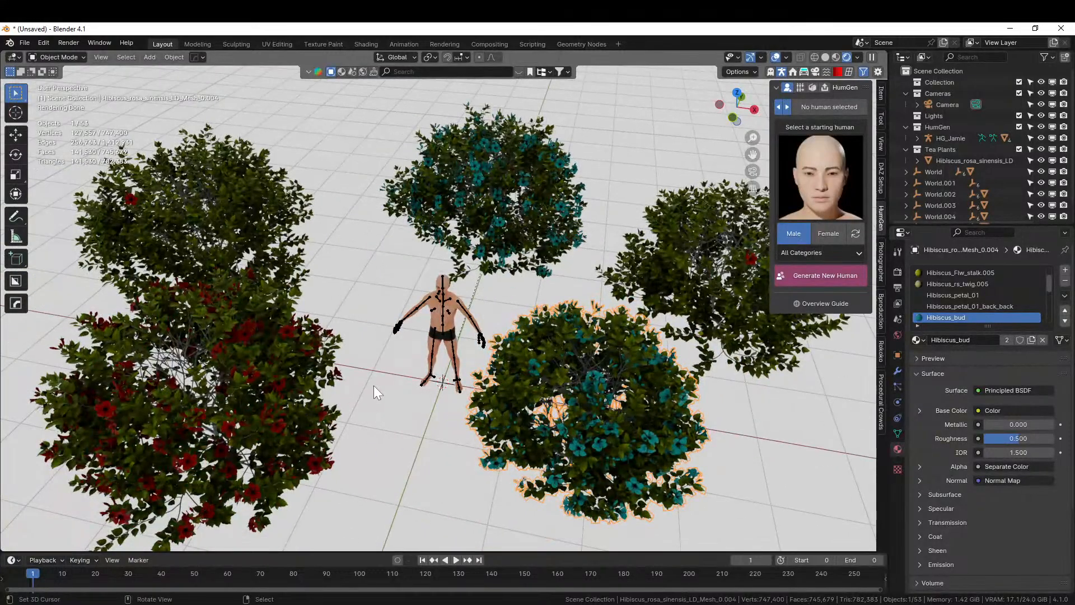
middle_drag(303, 388, 680, 285)
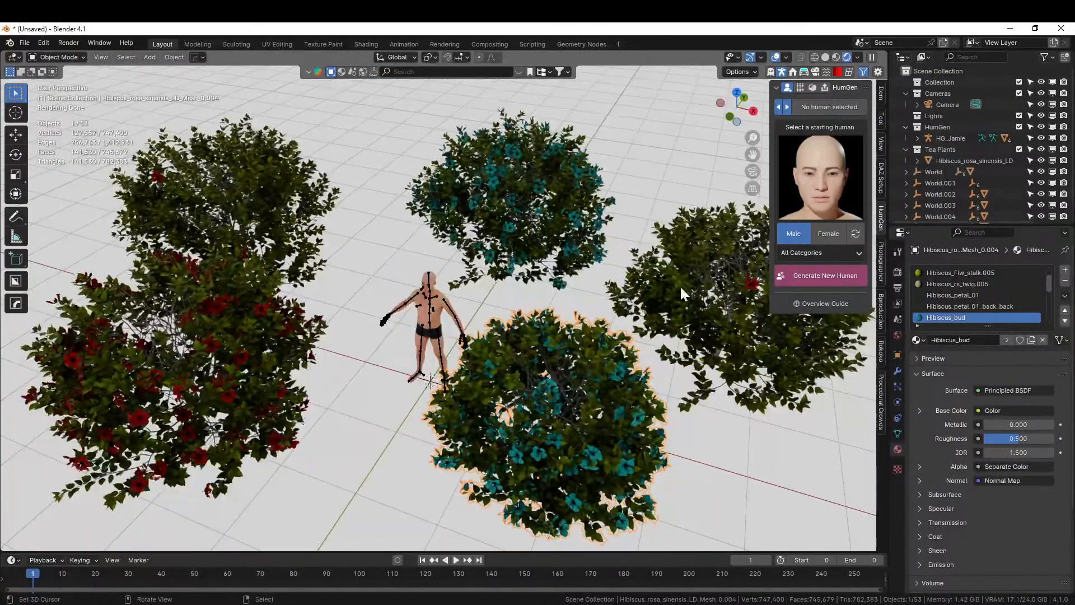
click(680, 285)
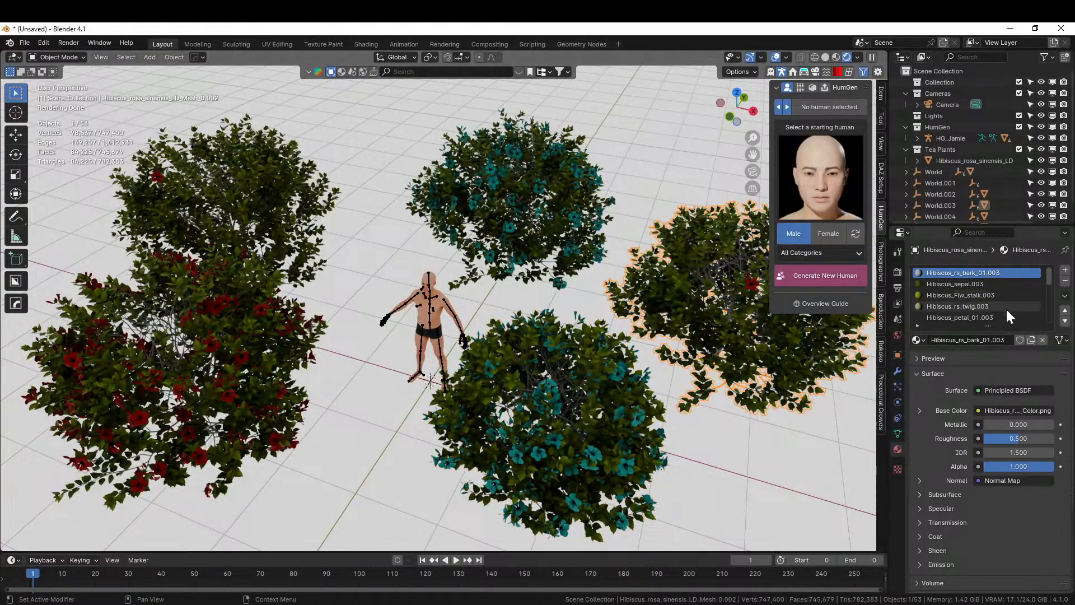
scroll(1006, 309, down, 2)
click(982, 294)
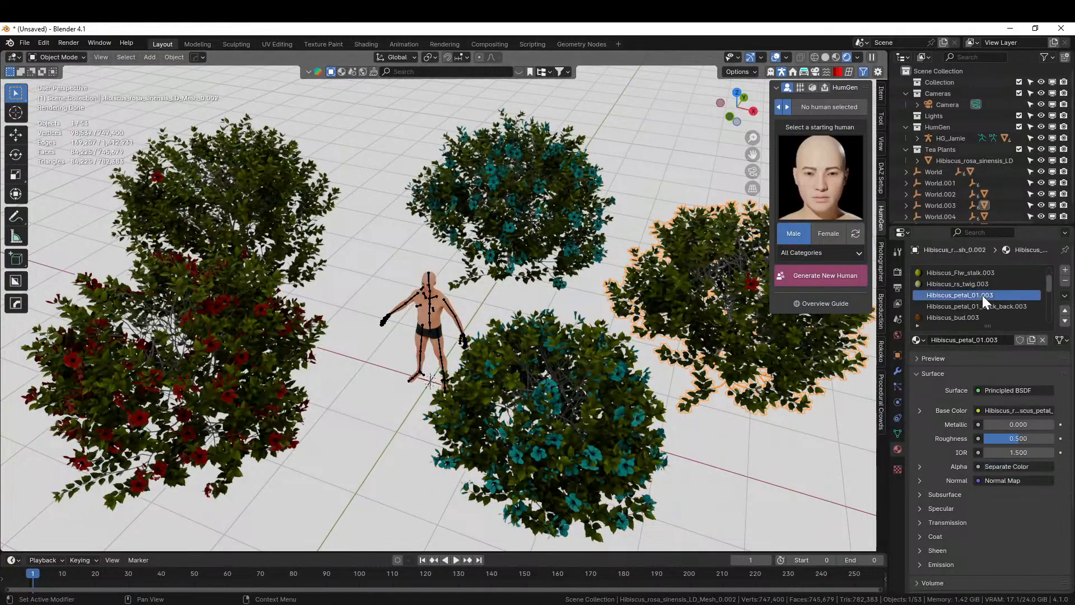
click(919, 340)
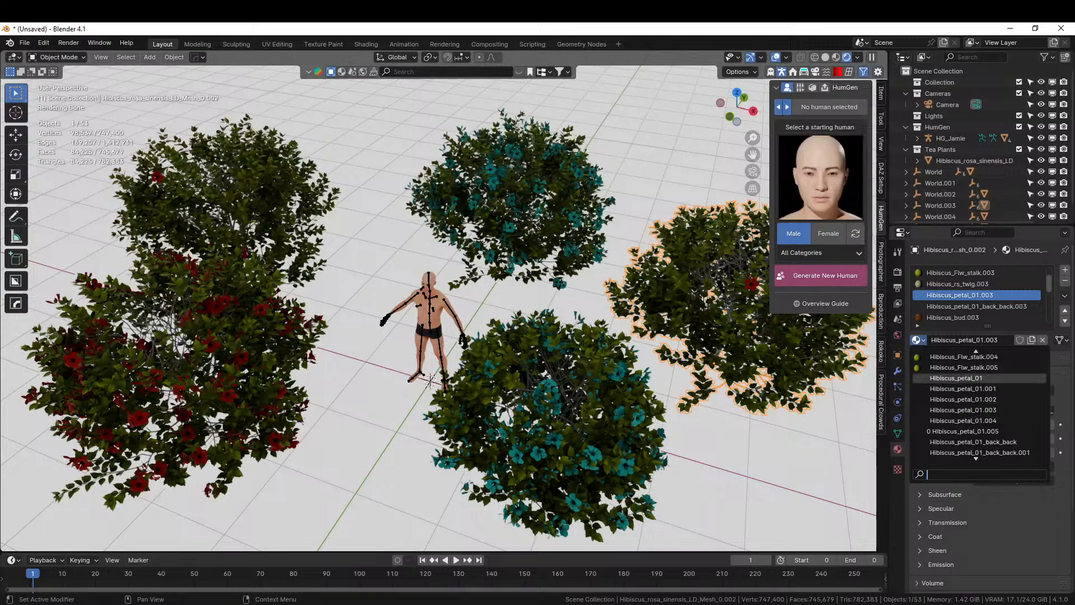
click(954, 377)
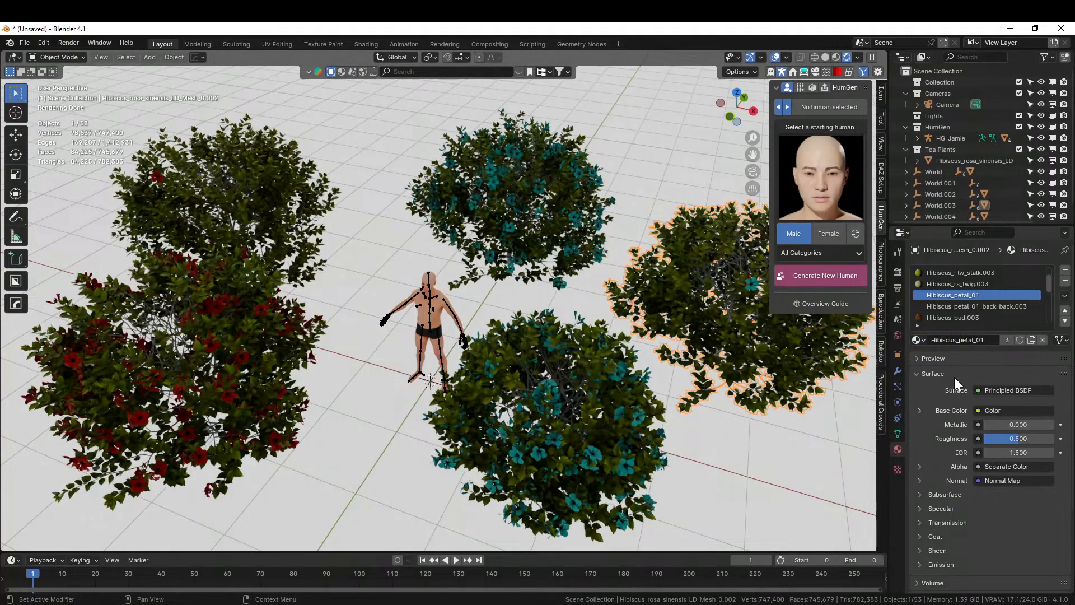
Replace this bush's .003 petal-back and bud materials with Hibiscus_petal_01_back_back and Hibiscus_bud.
click(985, 306)
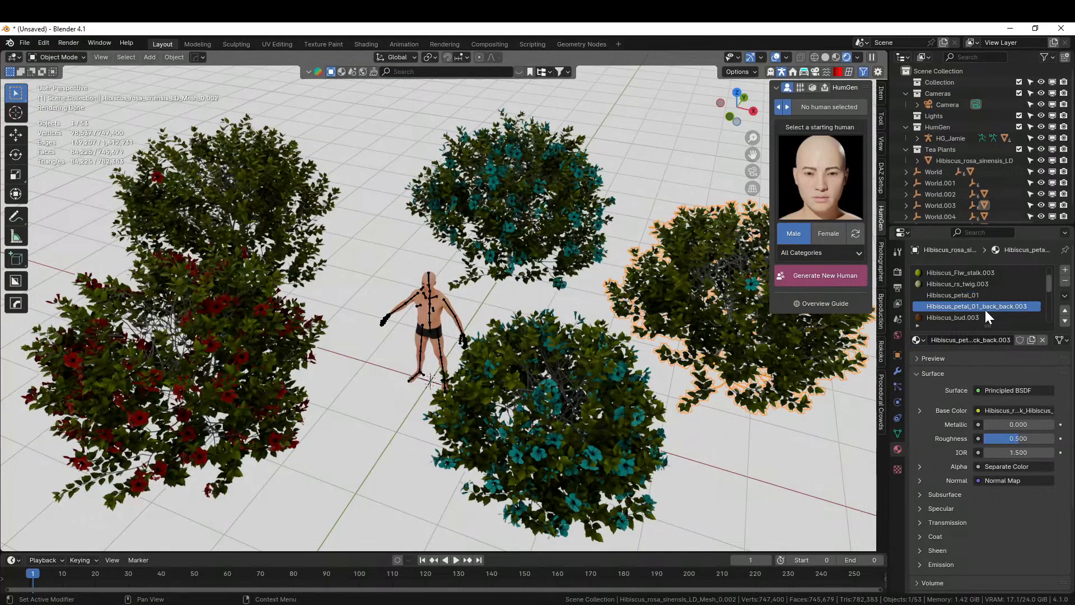
click(921, 339)
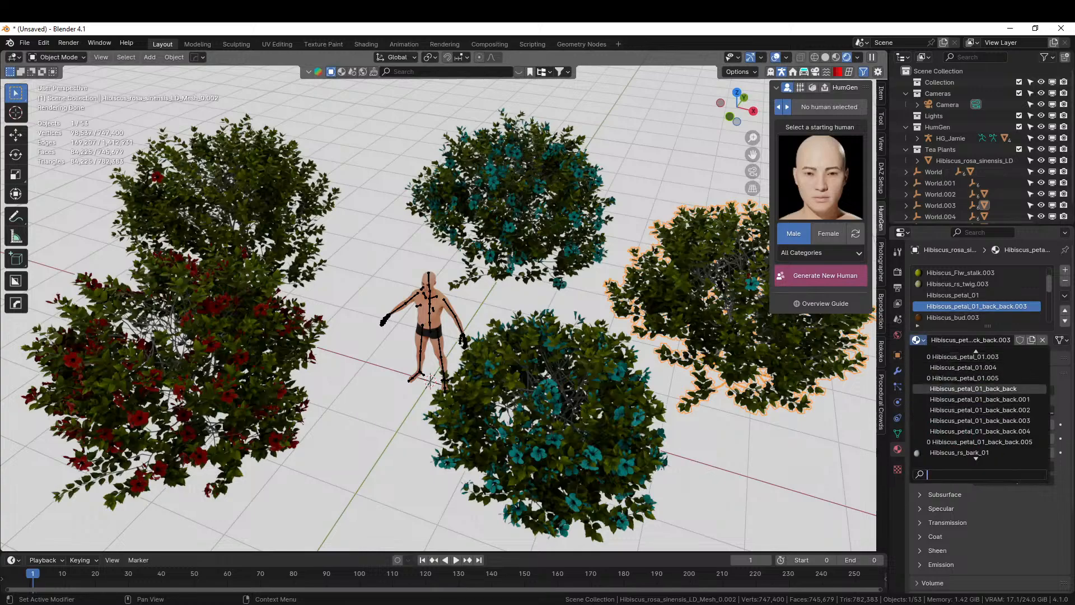
click(971, 390)
click(962, 319)
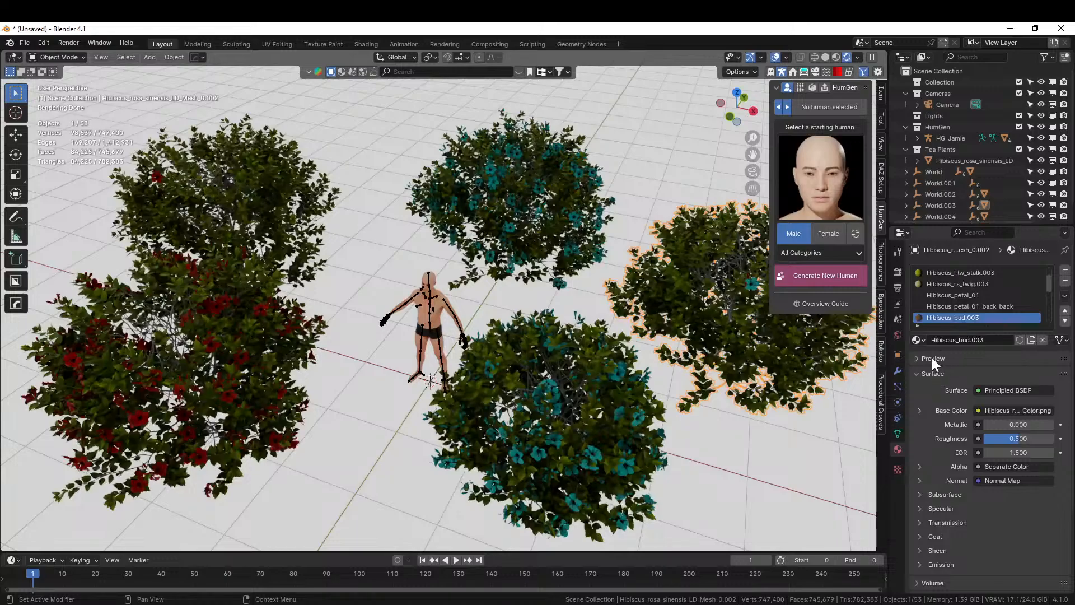
click(928, 339)
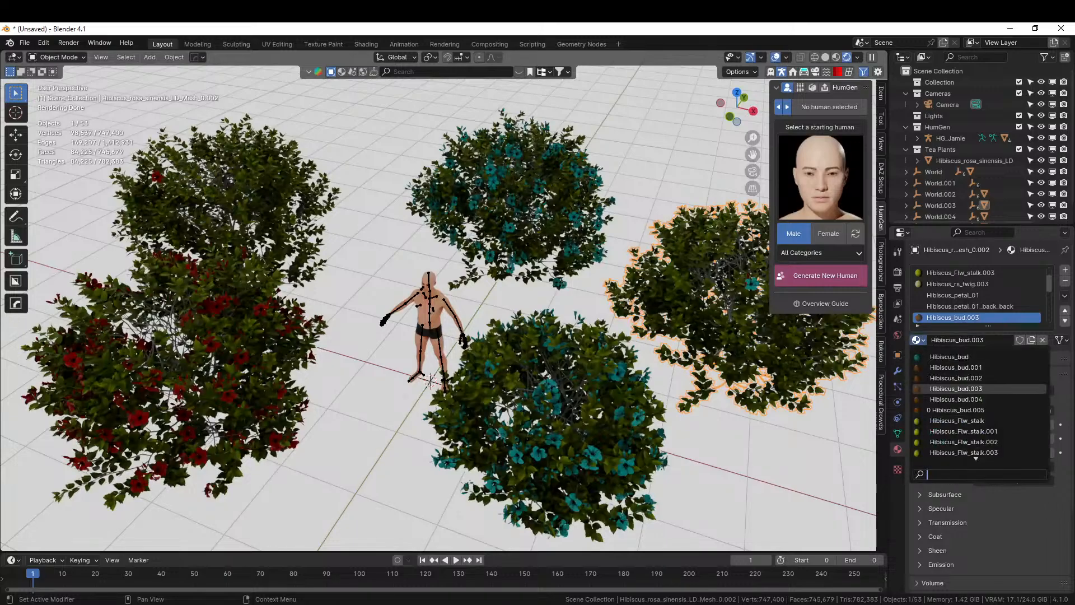
click(956, 359)
Select the remaining bush full of red flowers and assign Hibiscus_petal_01 in place of its Hibiscus_petal_01.004 material.
scroll(522, 378, down, 4)
scroll(522, 375, up, 4)
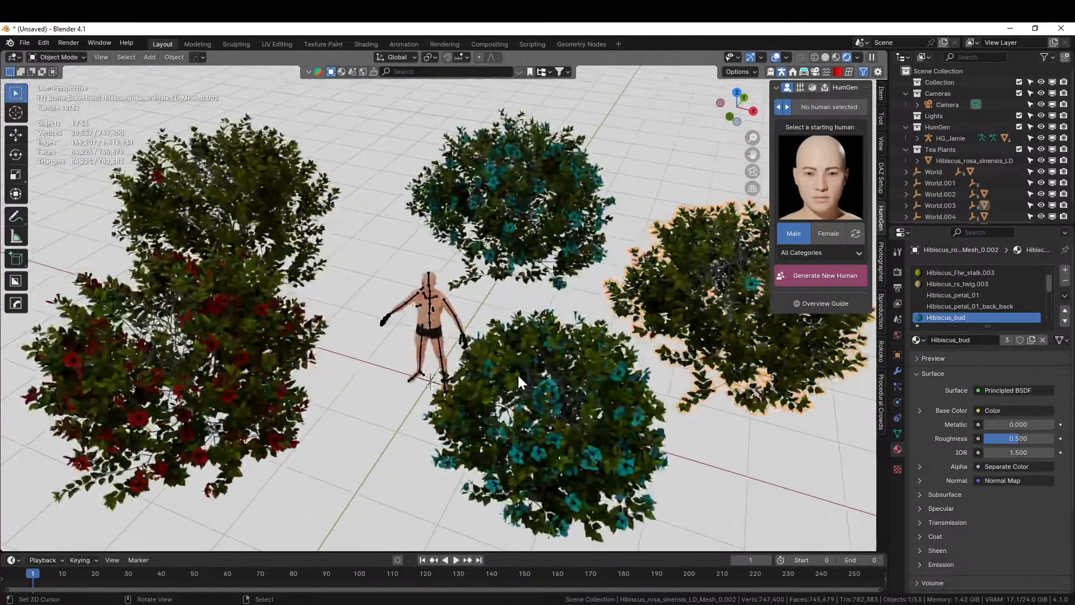
shift+middle_drag(231, 415, 256, 374)
click(235, 344)
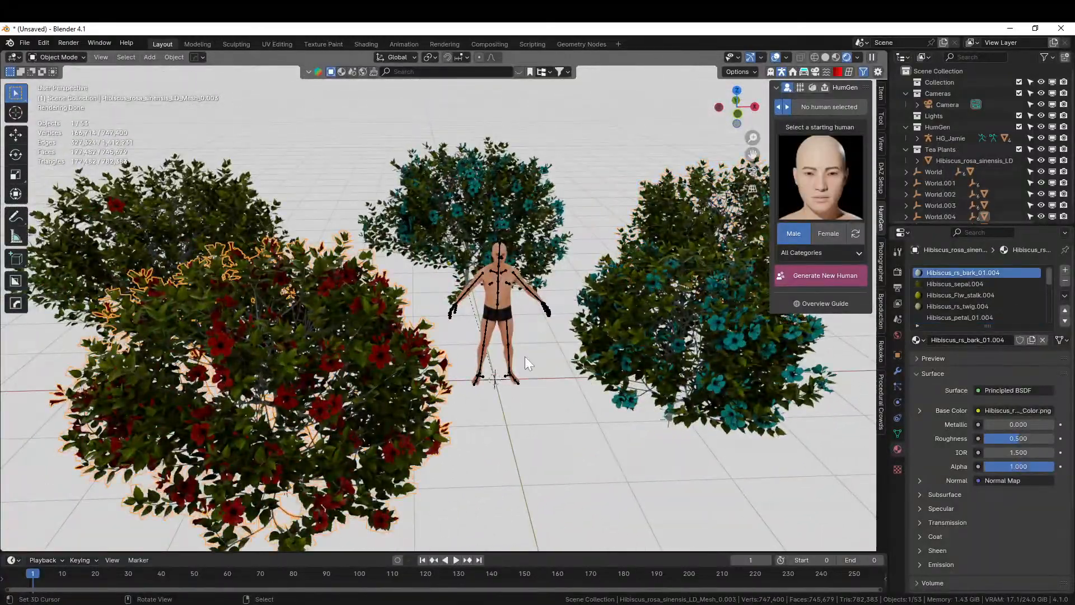
scroll(990, 305, down, 2)
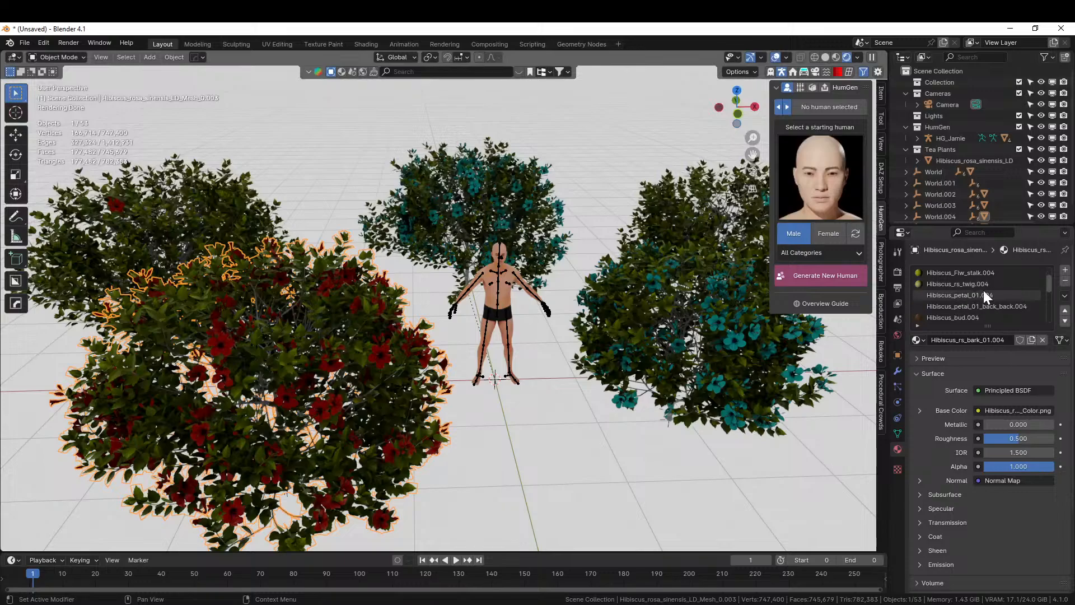
click(982, 294)
click(918, 340)
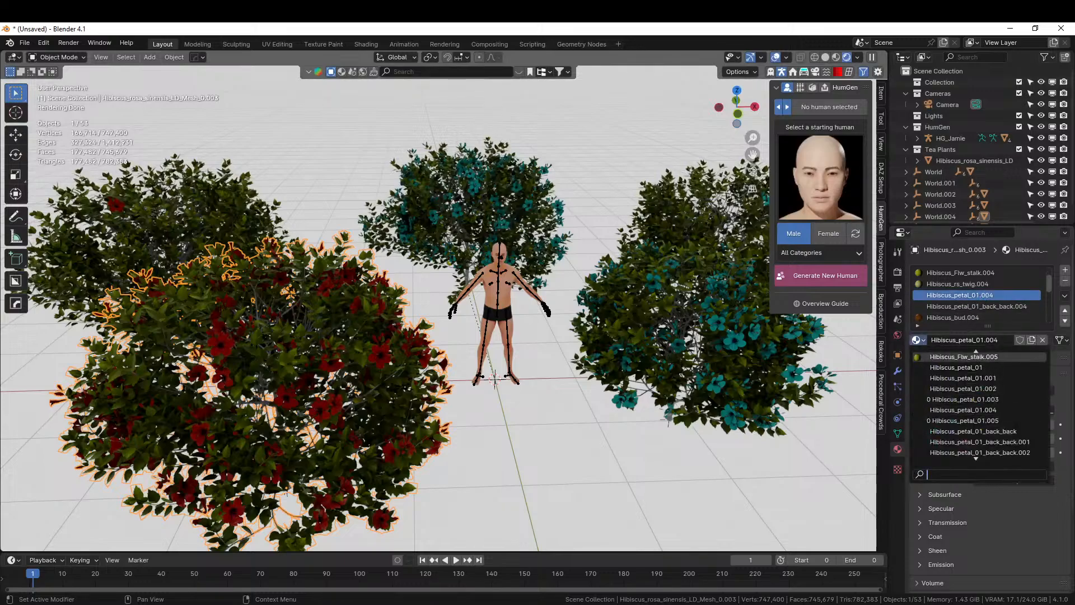
click(983, 368)
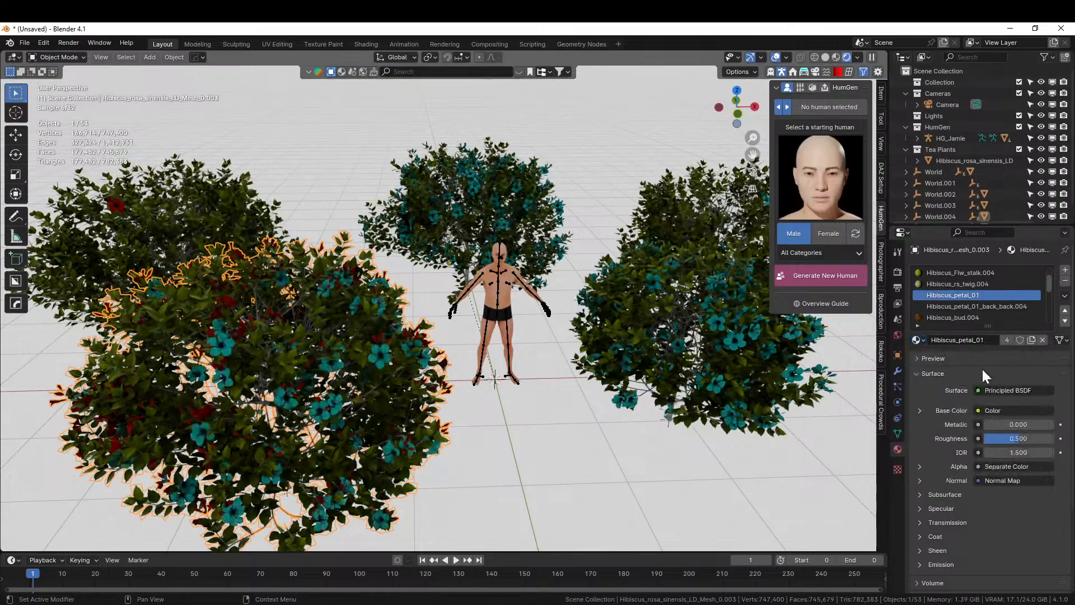
Assign Hibiscus_petal_01_back_back and Hibiscus_bud in place of this bush's .004 petal-back and bud materials.
click(973, 307)
click(919, 340)
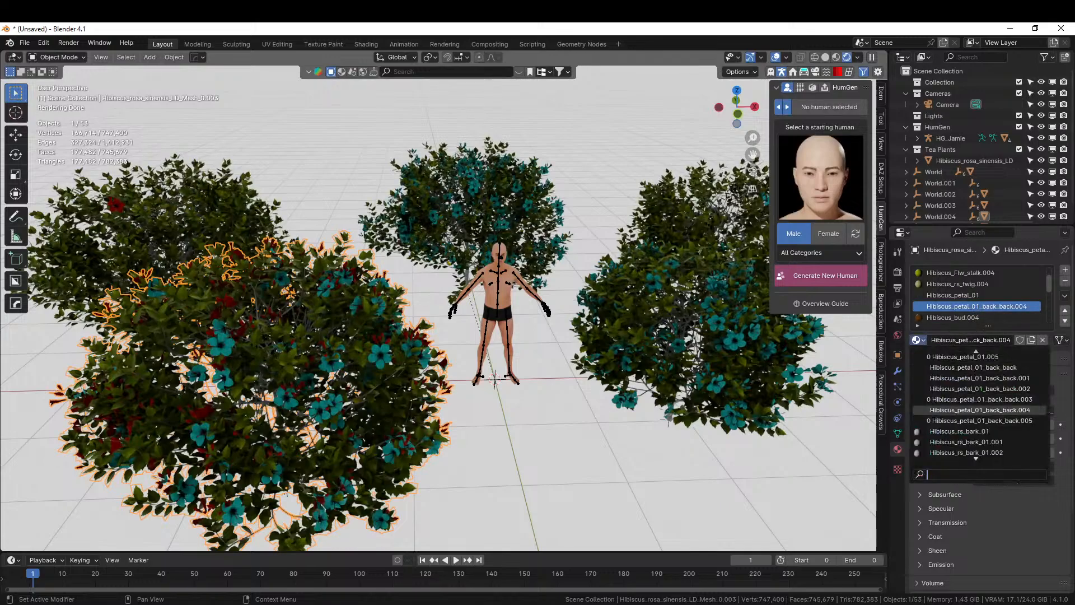
click(974, 368)
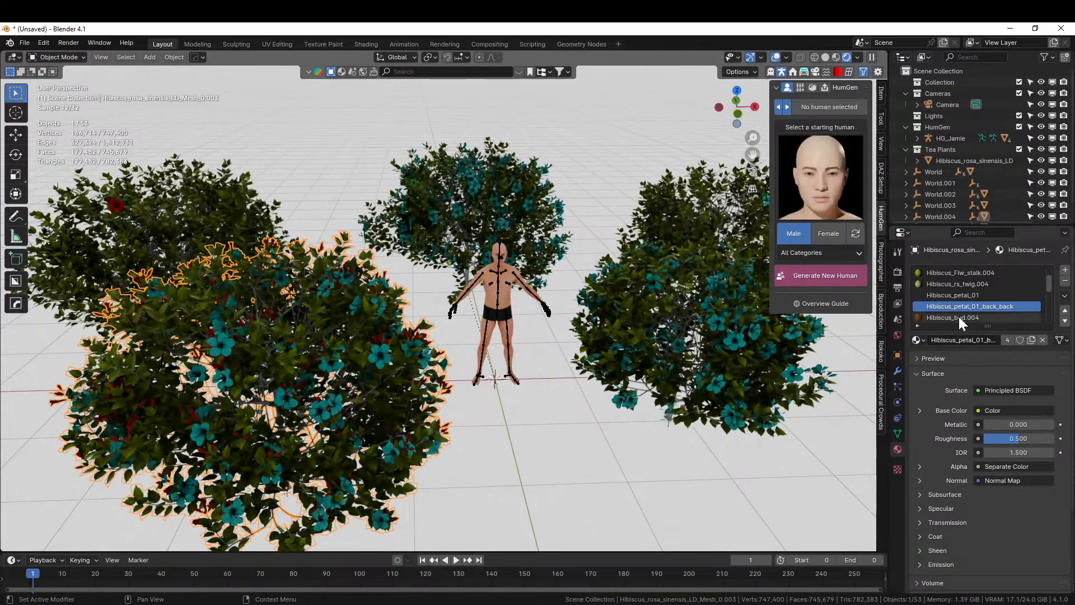
click(958, 317)
click(919, 340)
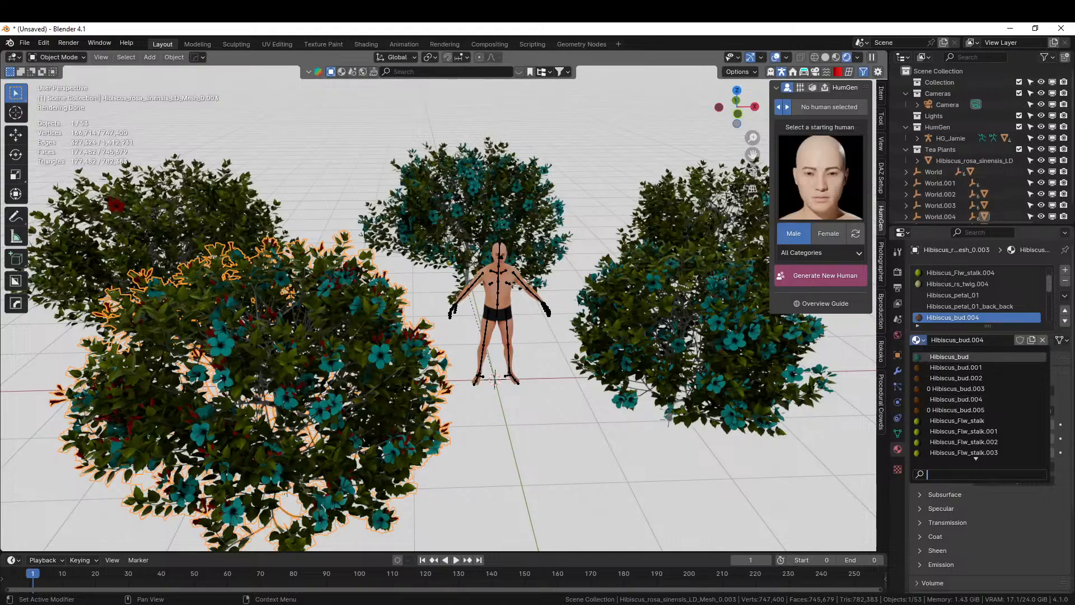
click(967, 358)
Select the last bush, which has a single red flower, and replace its Hibiscus_petal_01.002 material with Hibiscus_petal_01.
middle_drag(442, 421, 234, 301)
click(234, 301)
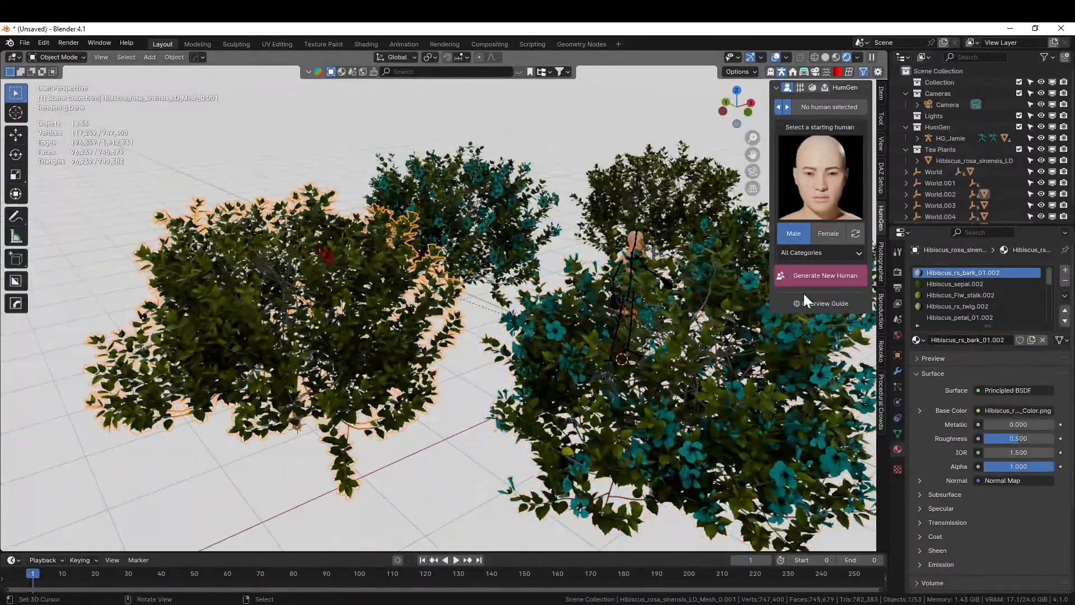
scroll(983, 305, down, 2)
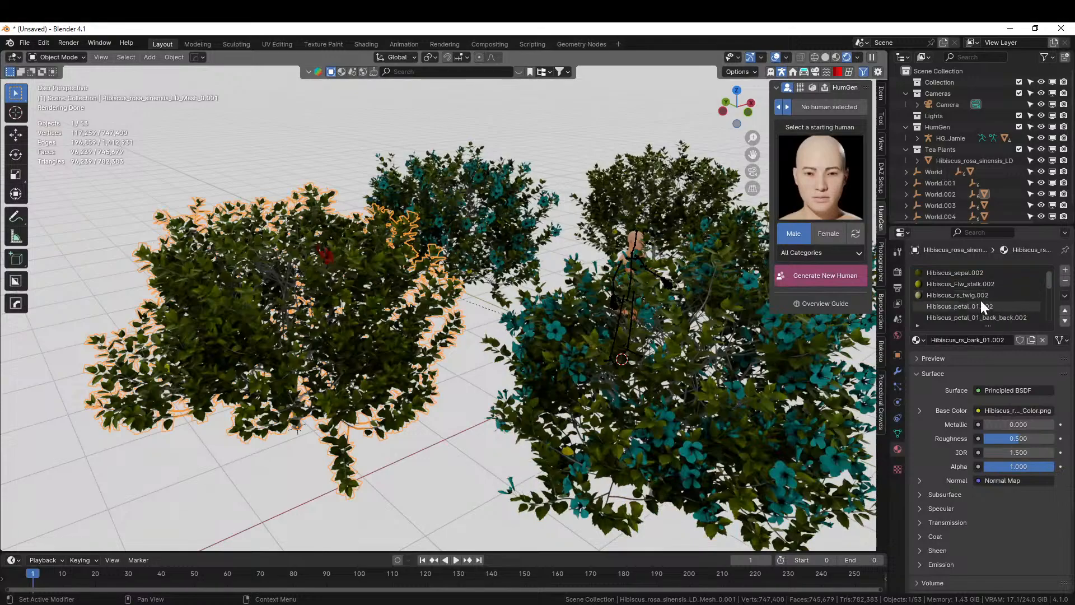
click(984, 306)
click(921, 340)
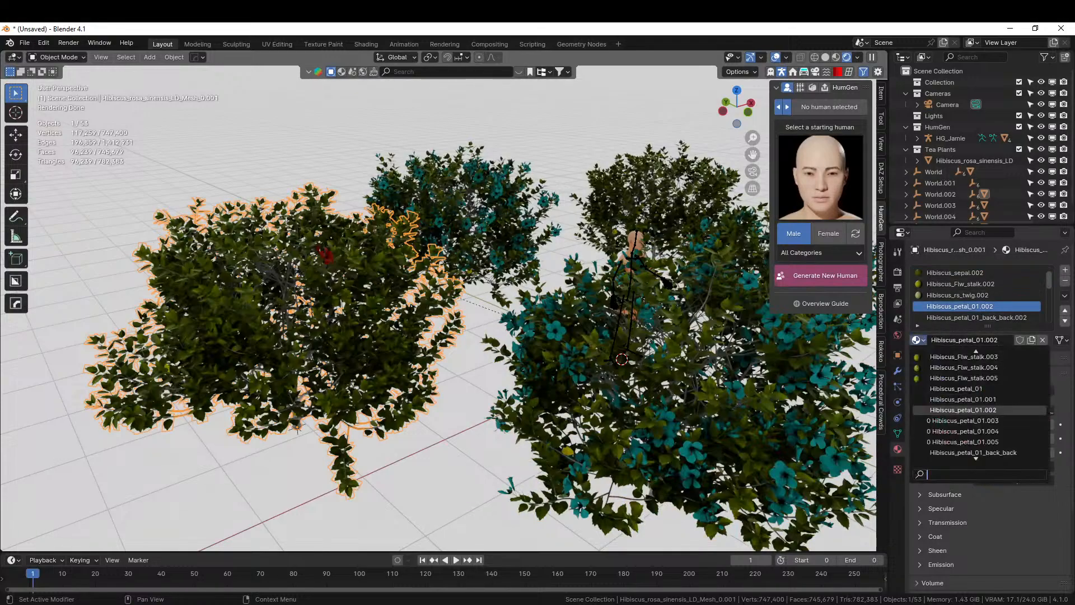
click(957, 384)
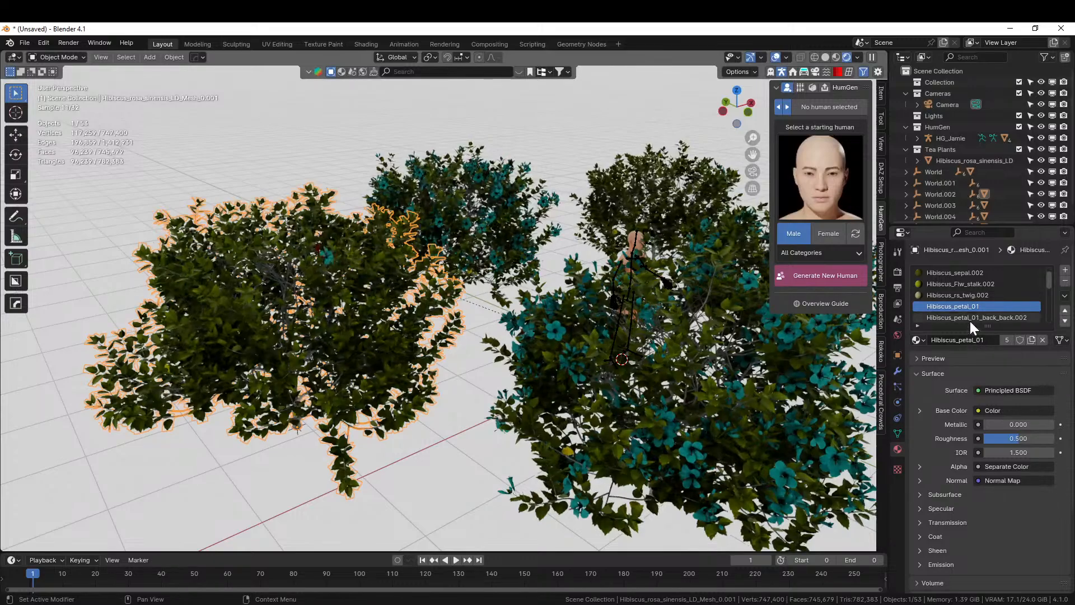
Swap the last bush's .002 petal-back and bud materials for Hibiscus_petal_01_back_back and Hibiscus_bud.
click(970, 319)
click(918, 340)
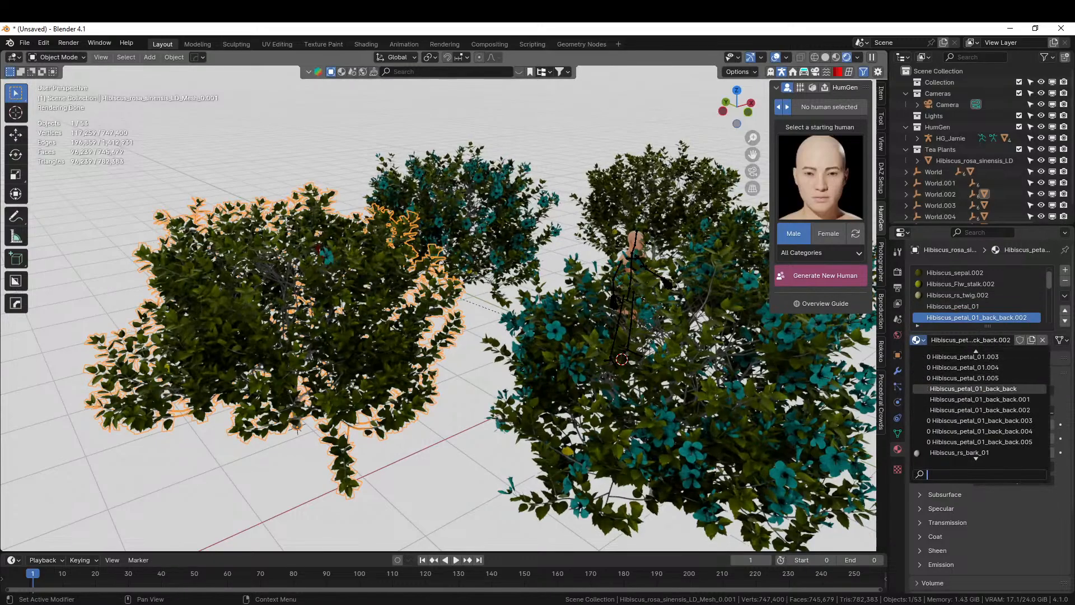
click(965, 389)
scroll(989, 304, down, 1)
click(941, 317)
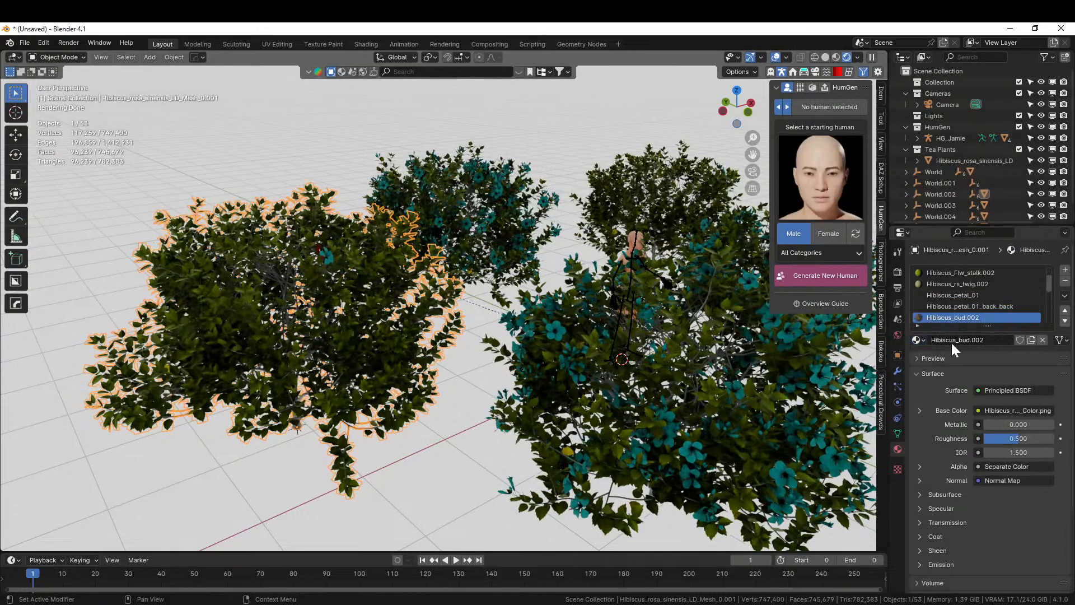
click(918, 339)
click(952, 357)
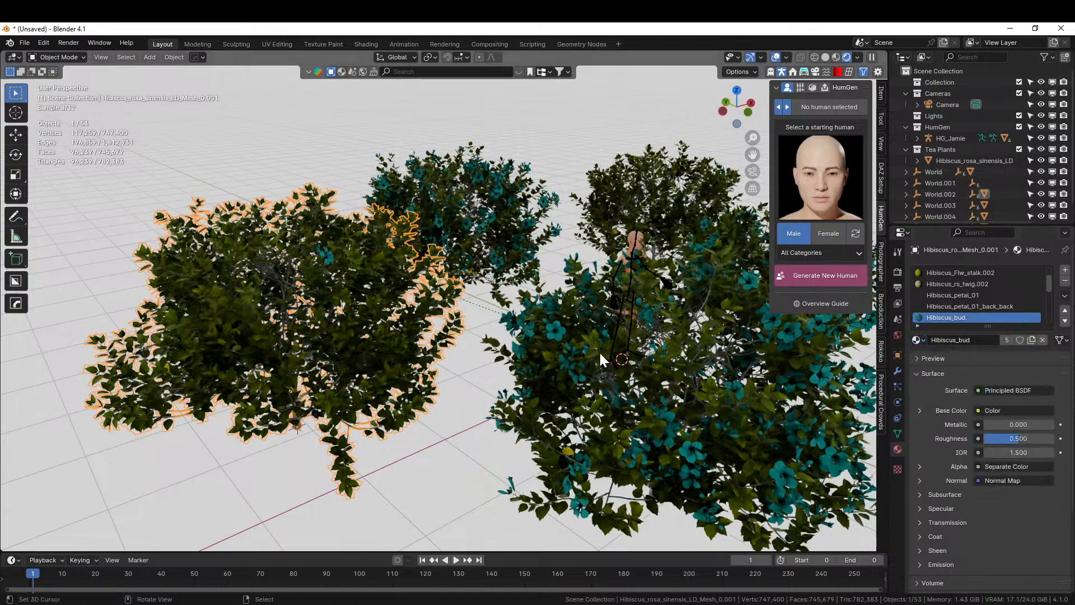
middle_drag(600, 356, 421, 375)
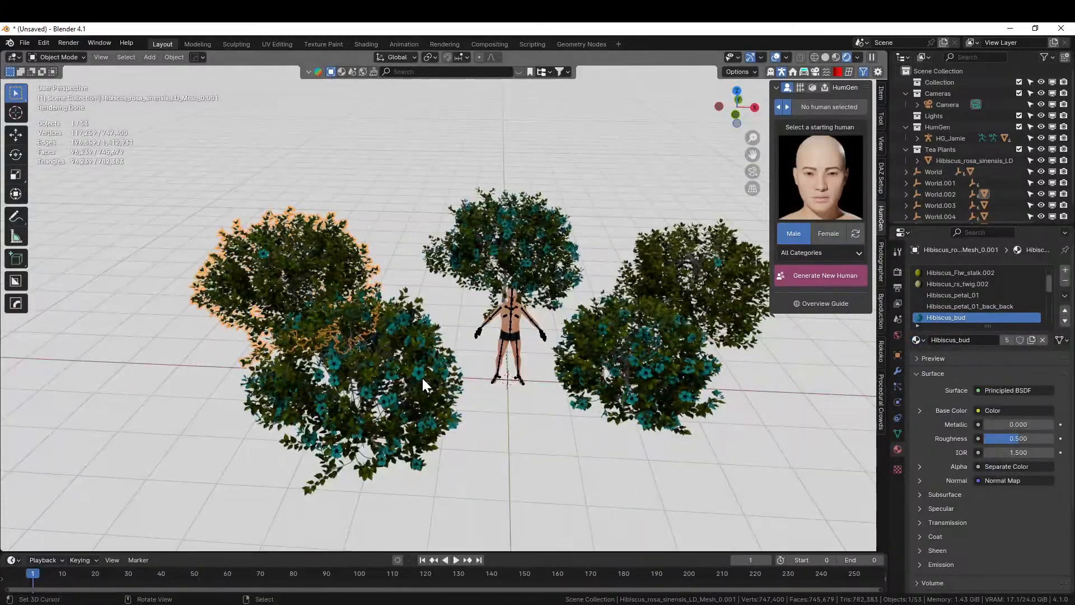
Inspect the teal flowers on all five bushes from several angles.
scroll(422, 378, up, 3)
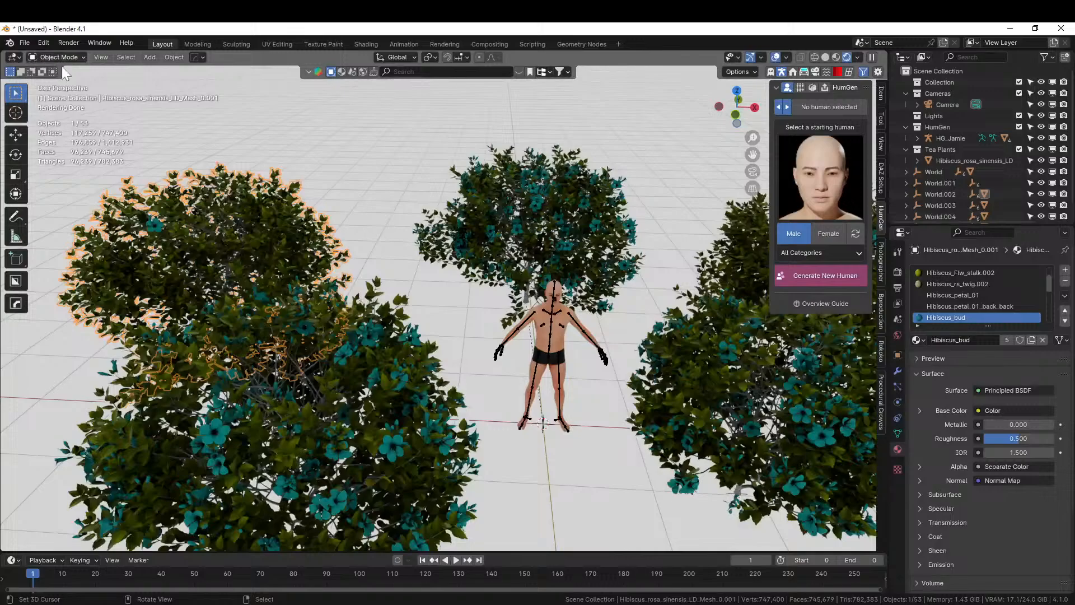
scroll(385, 159, down, 3)
middle_drag(385, 159, 325, 189)
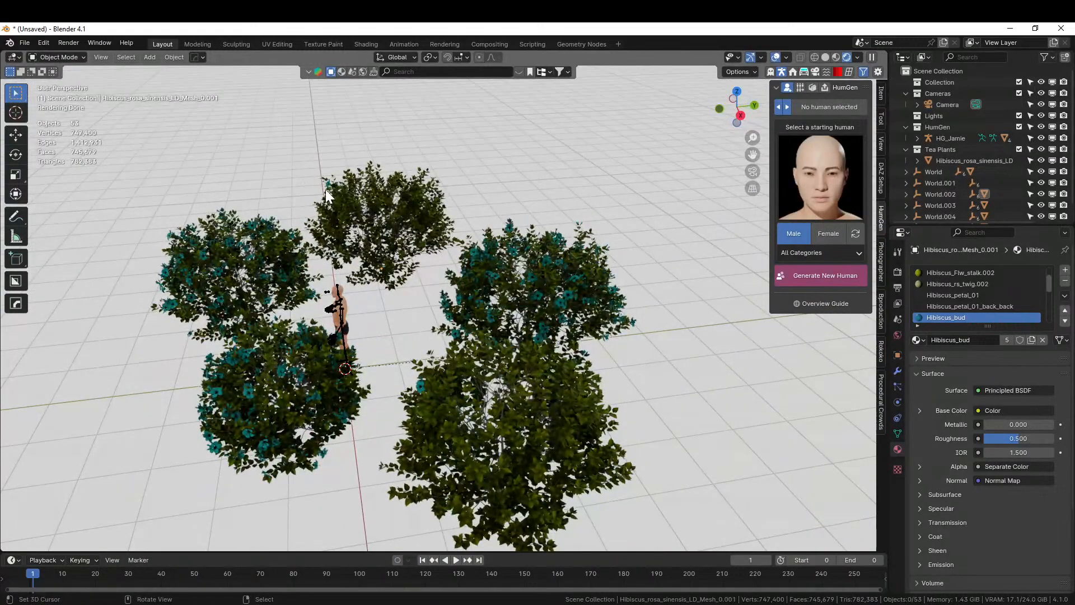
middle_drag(412, 327, 549, 345)
key(KP_1)
scroll(548, 347, down, 4)
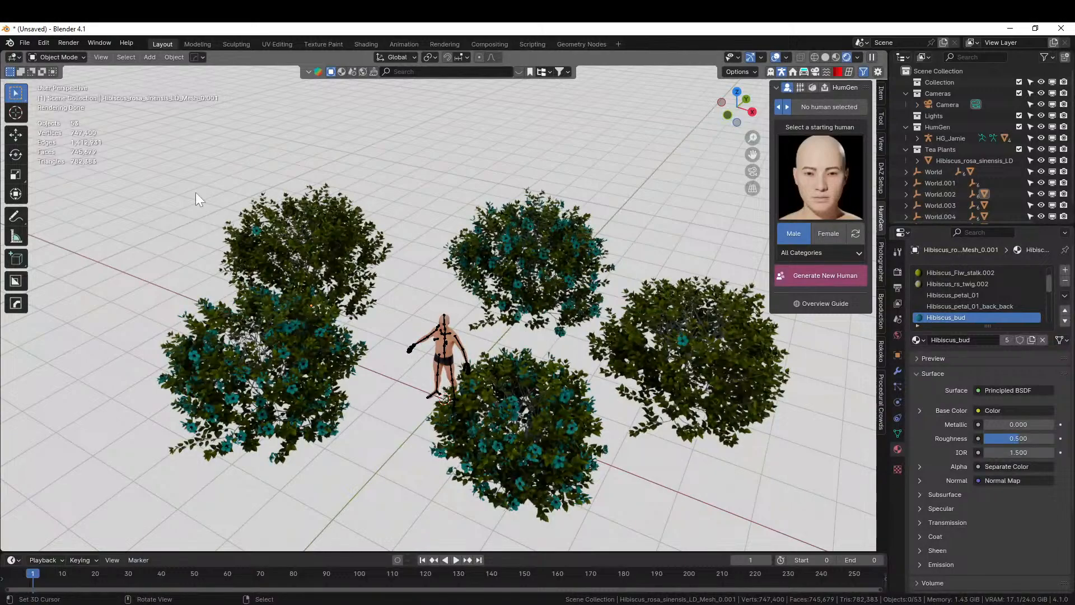
Save the scene as 240710-1 Livestream Tea Plantation in the 240710-1 Livestream Tea Plantation folder.
click(25, 43)
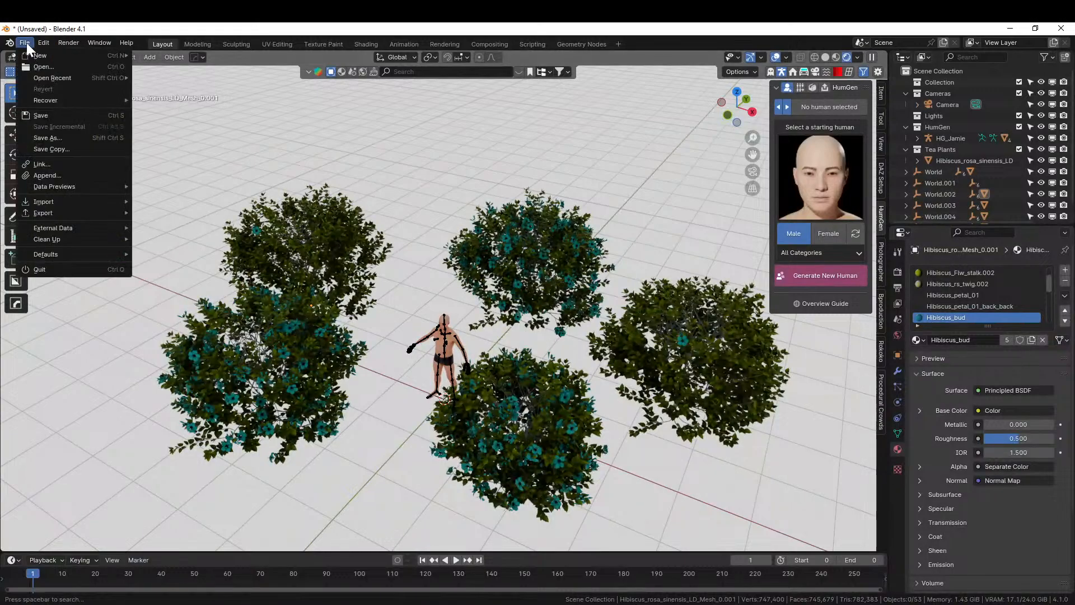
click(47, 139)
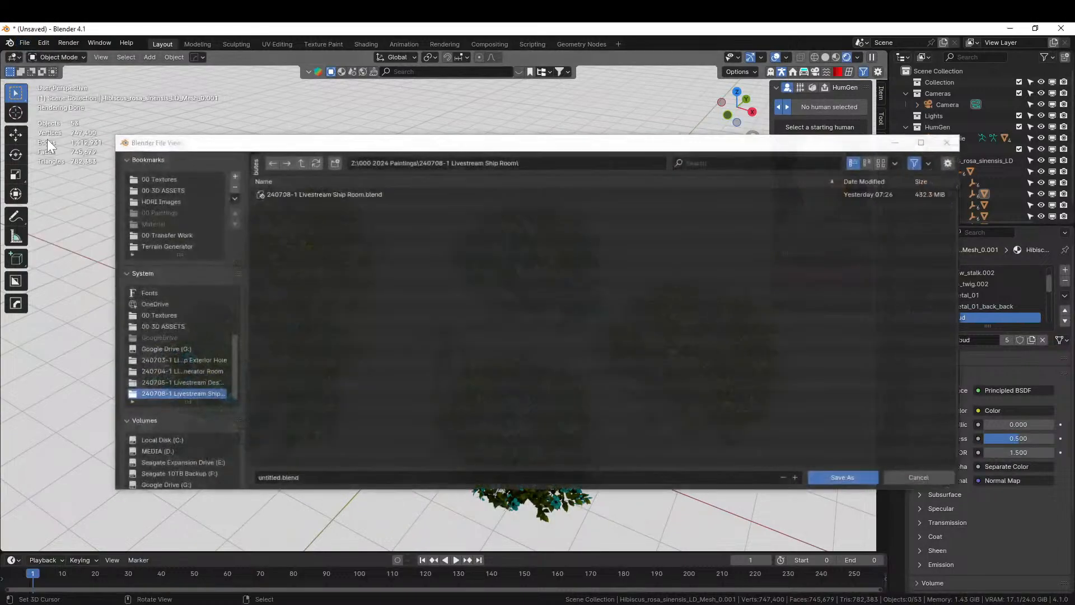
click(305, 163)
double_click(360, 206)
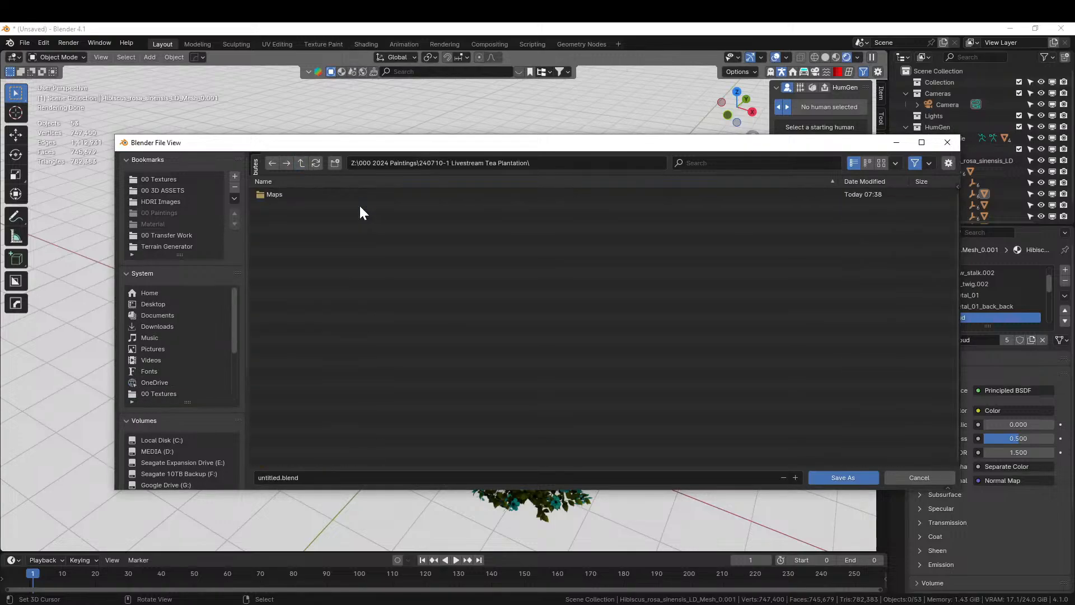
click(338, 478)
text(240710-1 Livestream Tea Plantation)
key(Return)
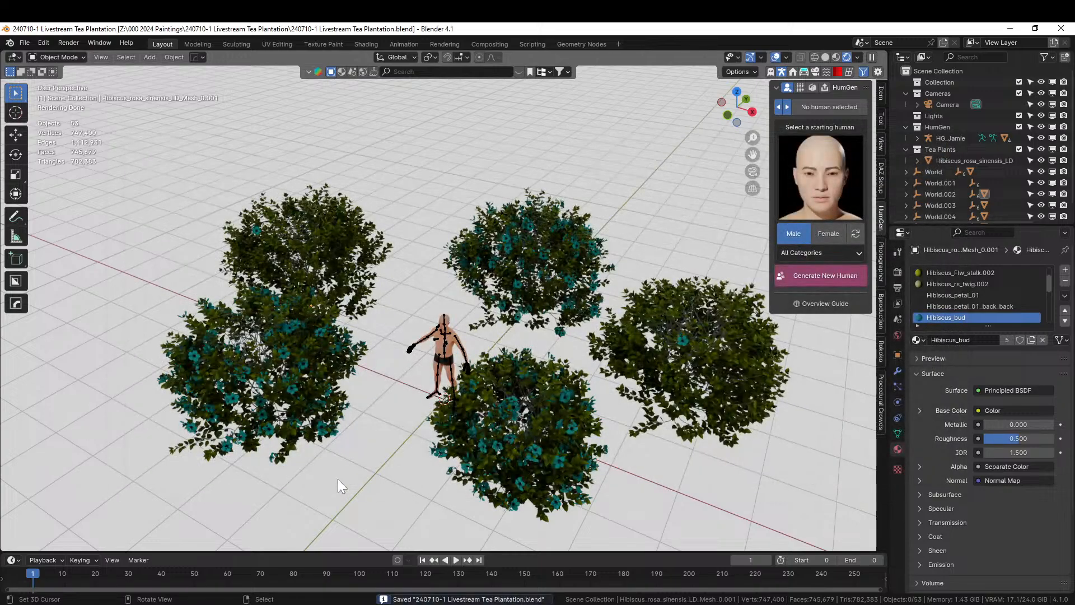
Switch the viewport to solid shading and add a Landscape mesh at the scene origin.
scroll(351, 432, down, 10)
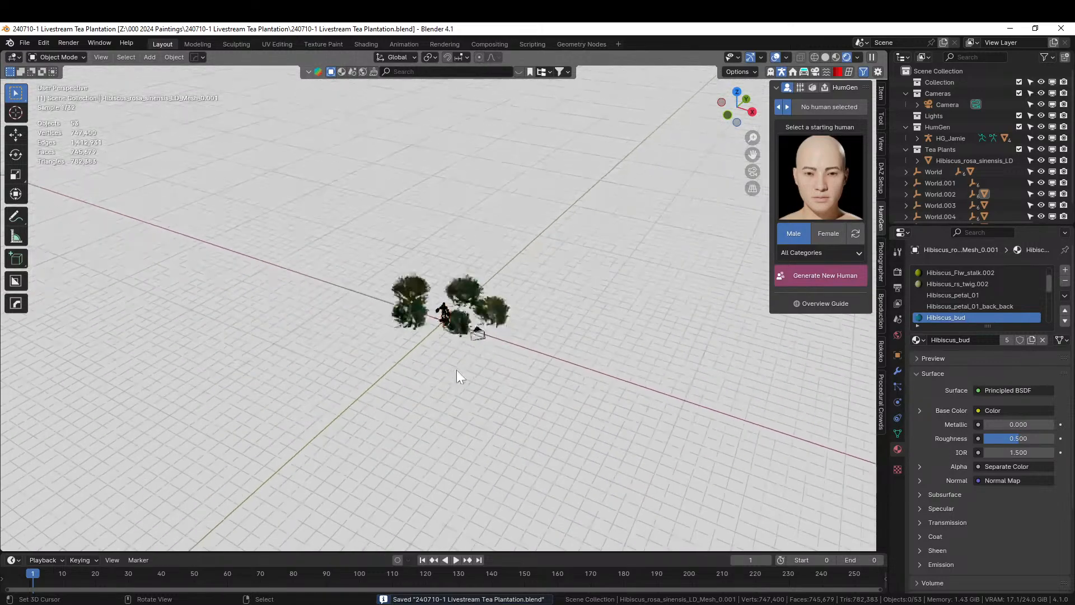
middle_drag(456, 371, 374, 336)
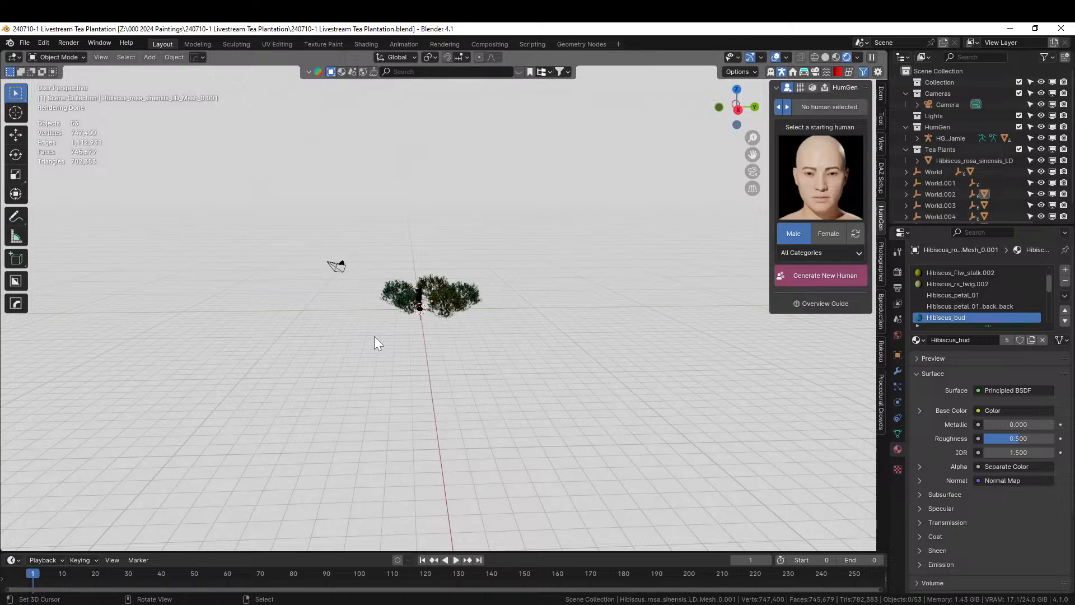
middle_drag(452, 321, 441, 344)
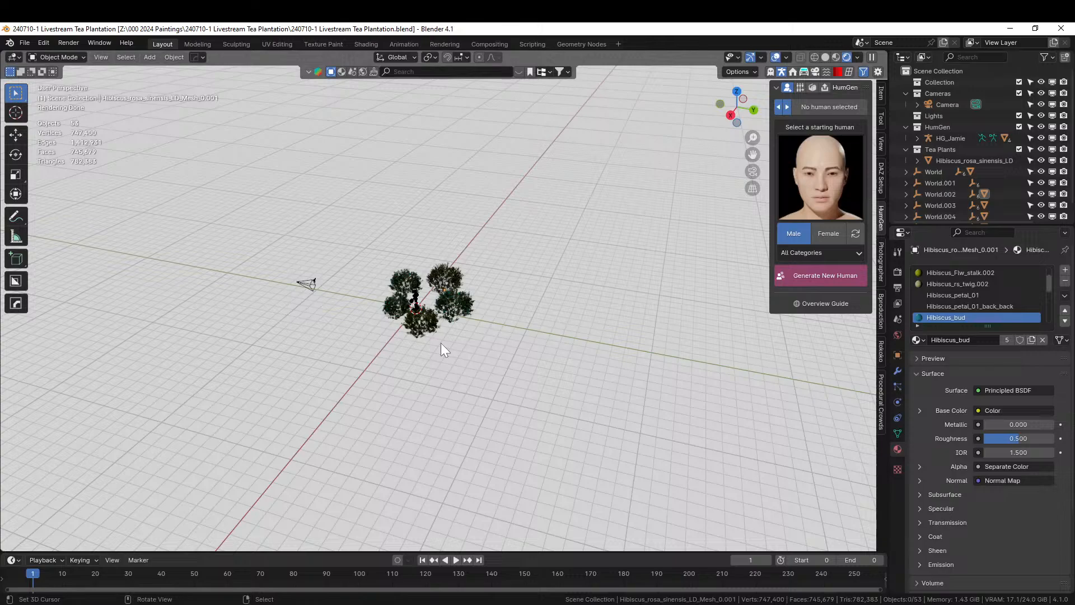
key(z)
key(6)
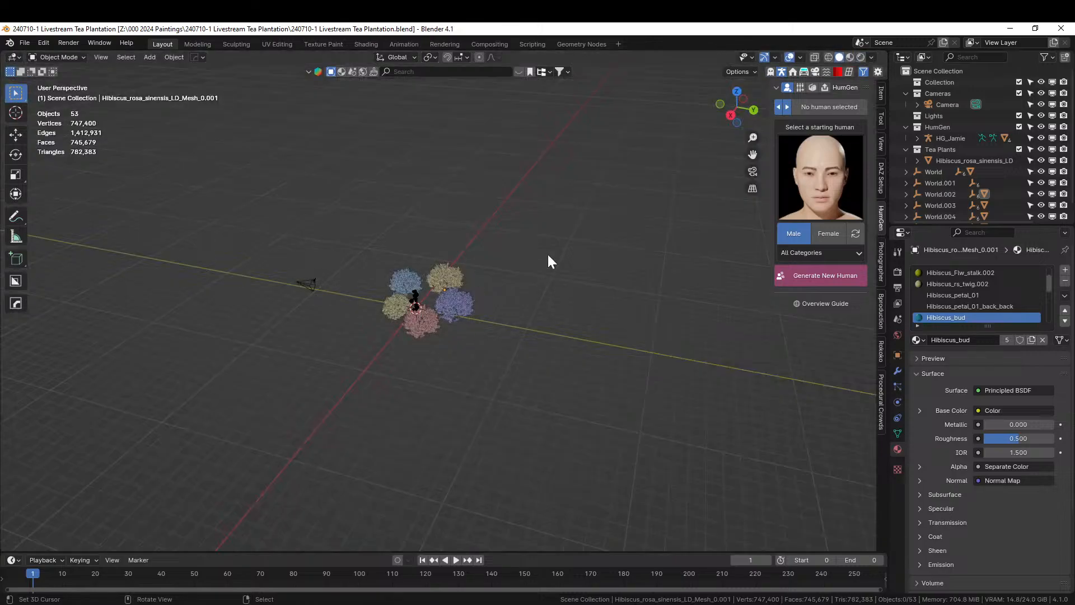
middle_drag(548, 259, 558, 331)
key(shift+a)
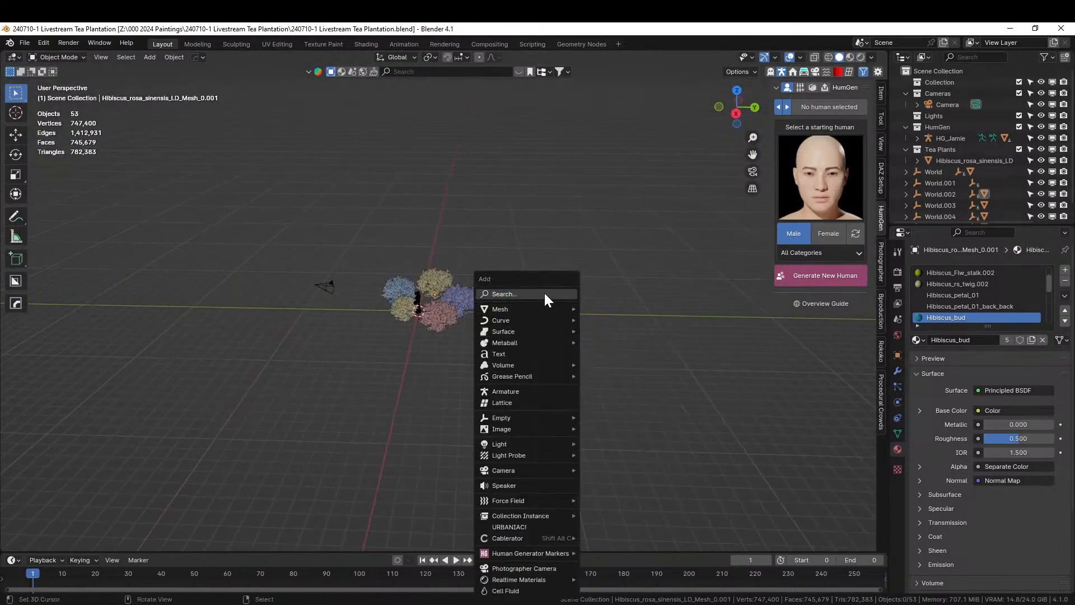
mouse_move(518, 312)
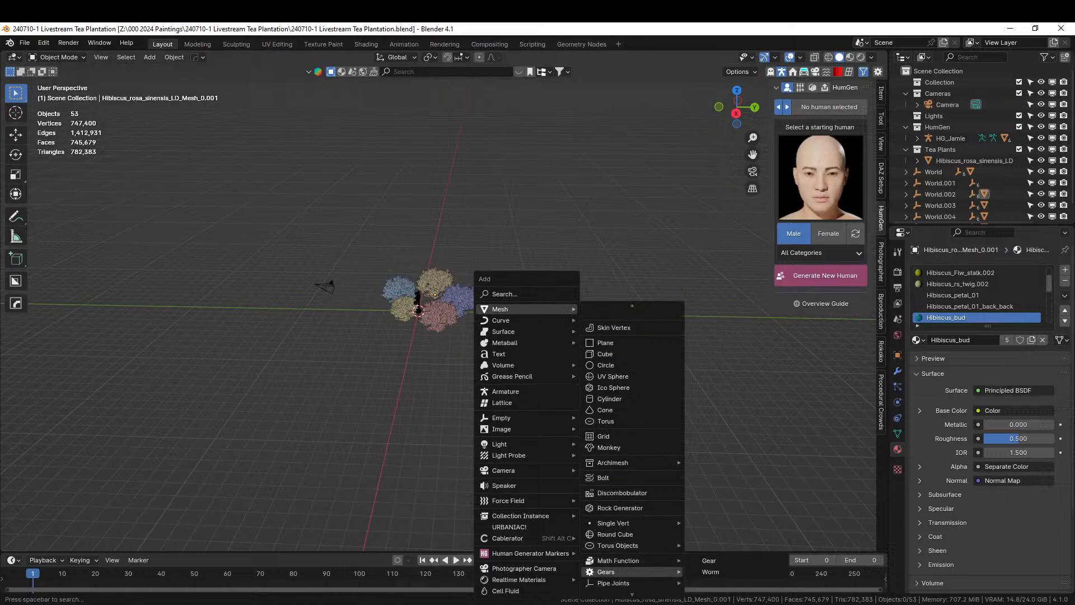
key(shift+a)
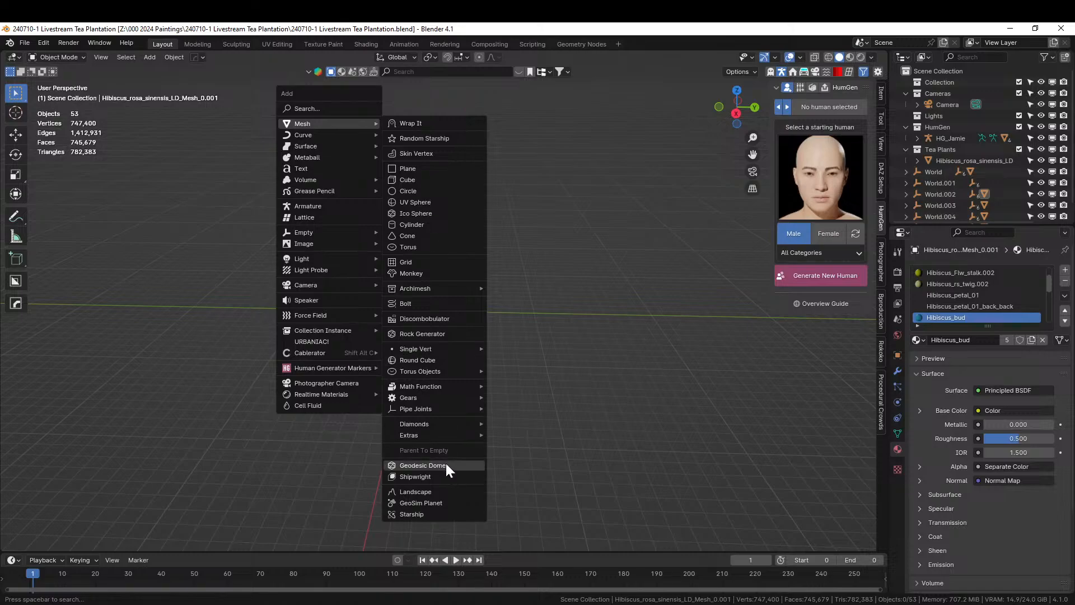
click(438, 491)
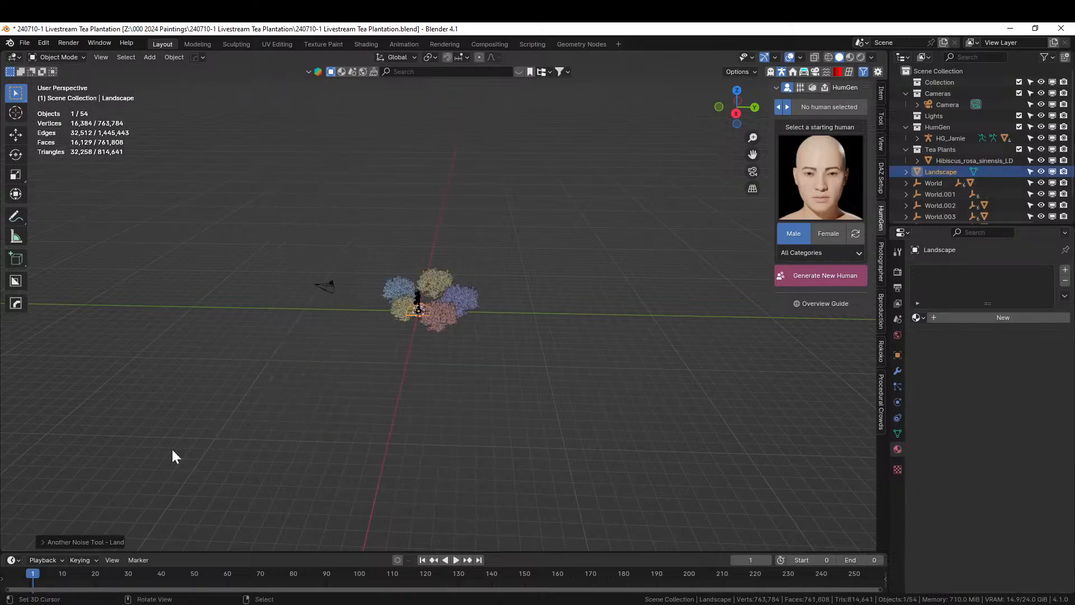
Apply the voronoi hills preset to the landscape and set its random seed to 78596.
click(42, 540)
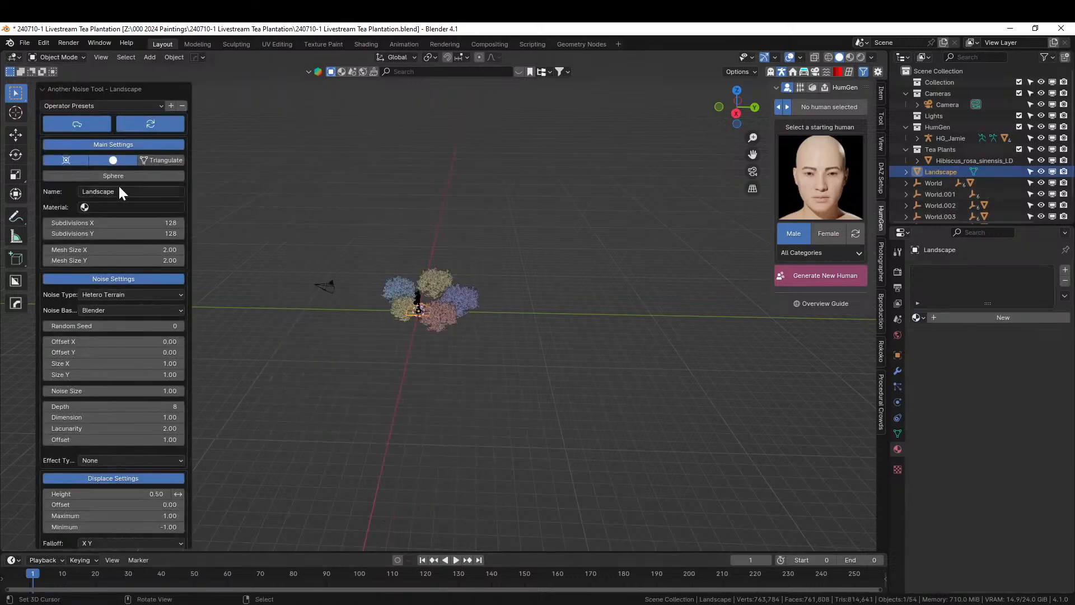
click(97, 106)
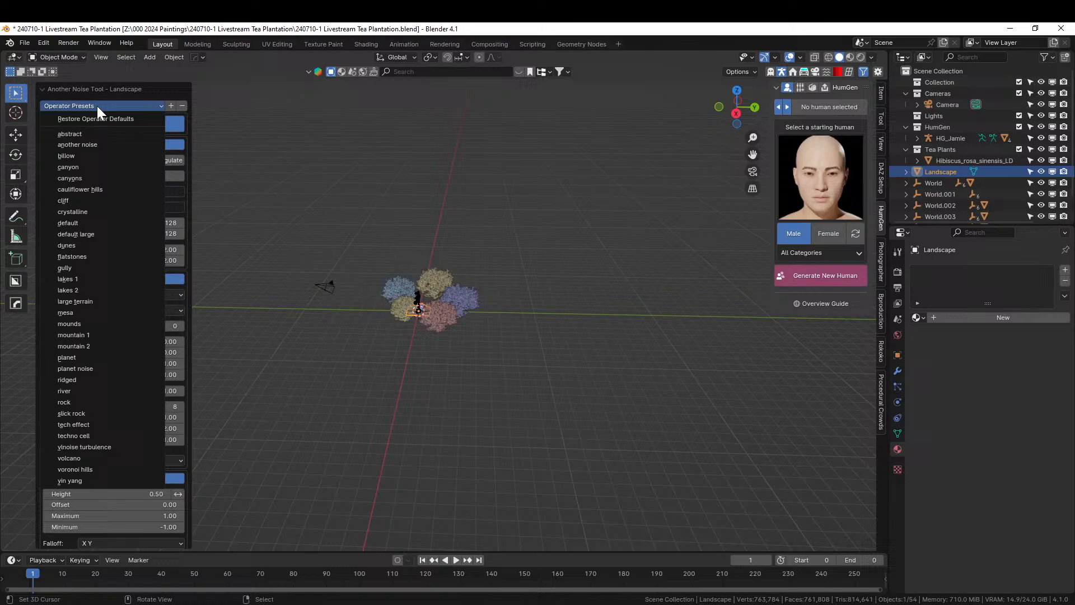
click(100, 469)
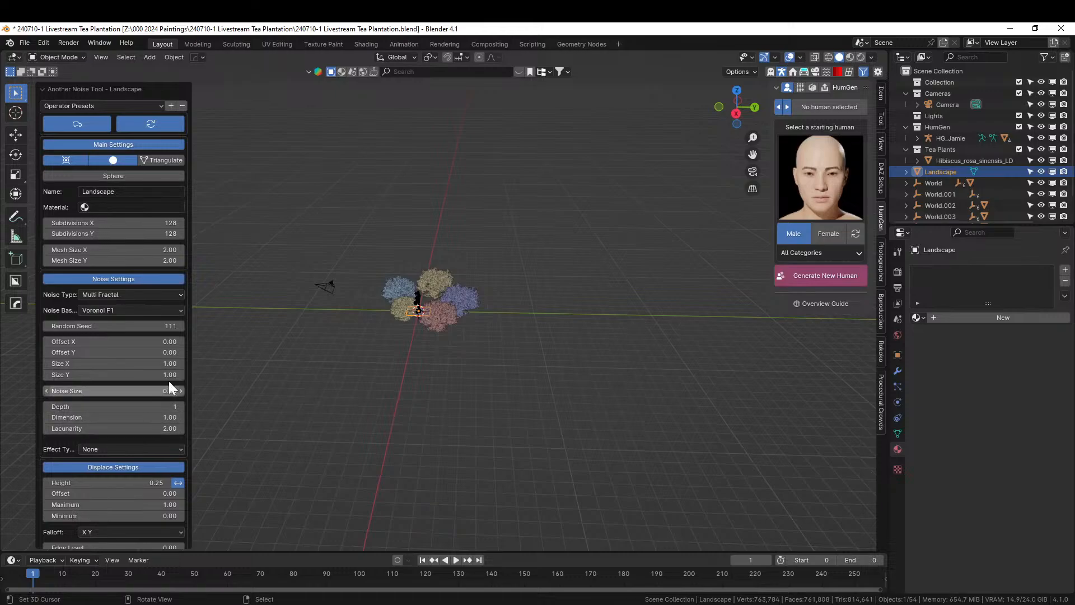
click(112, 326)
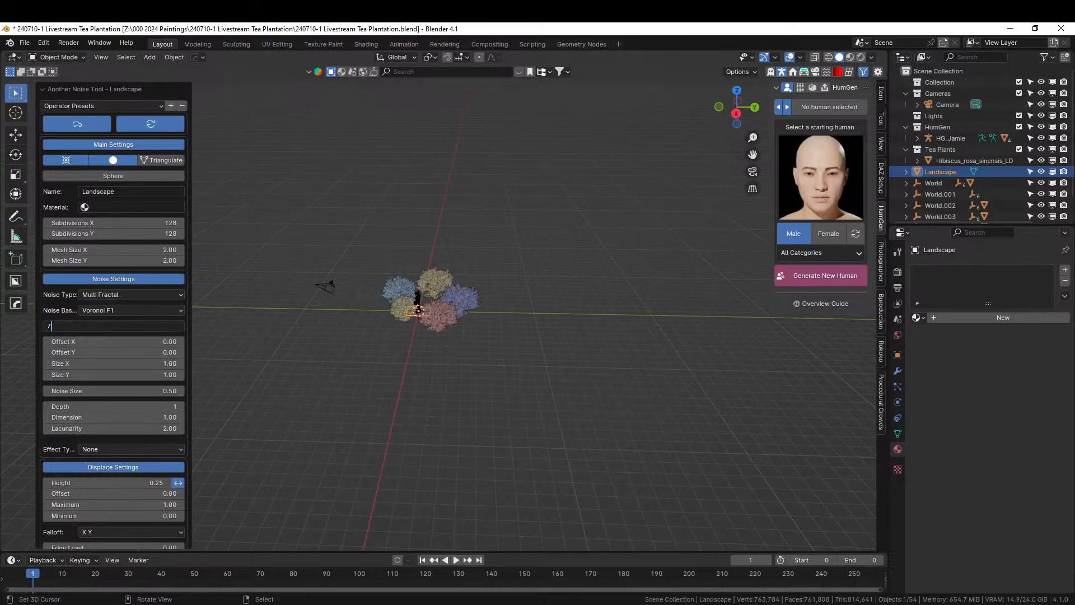
key(Return)
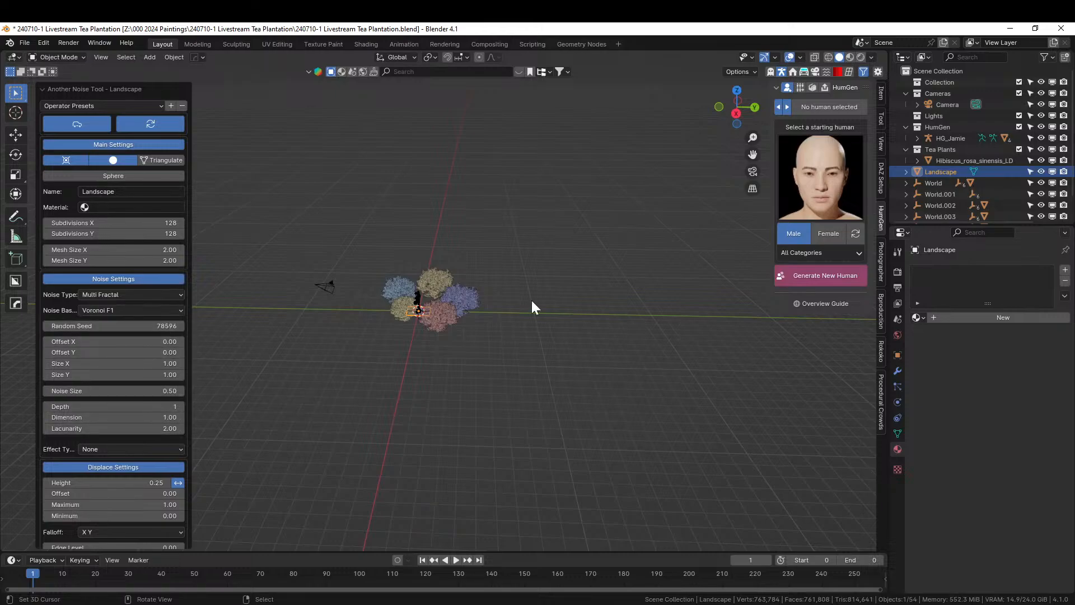
Scale the landscape uniformly by 20 and again by 2 so the hills tower over the human figure.
key(s)
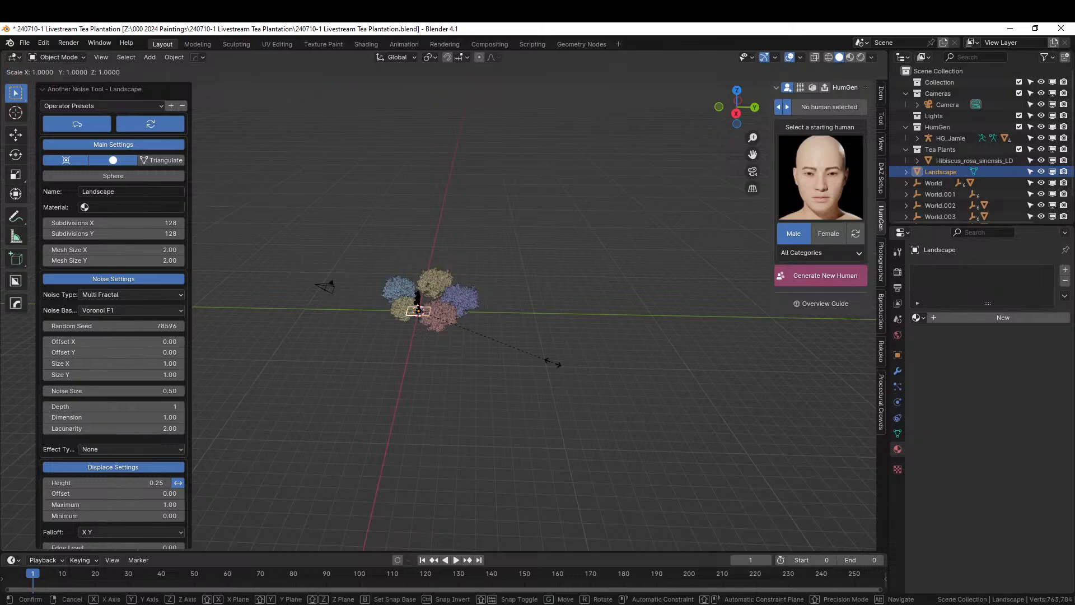
text(20)
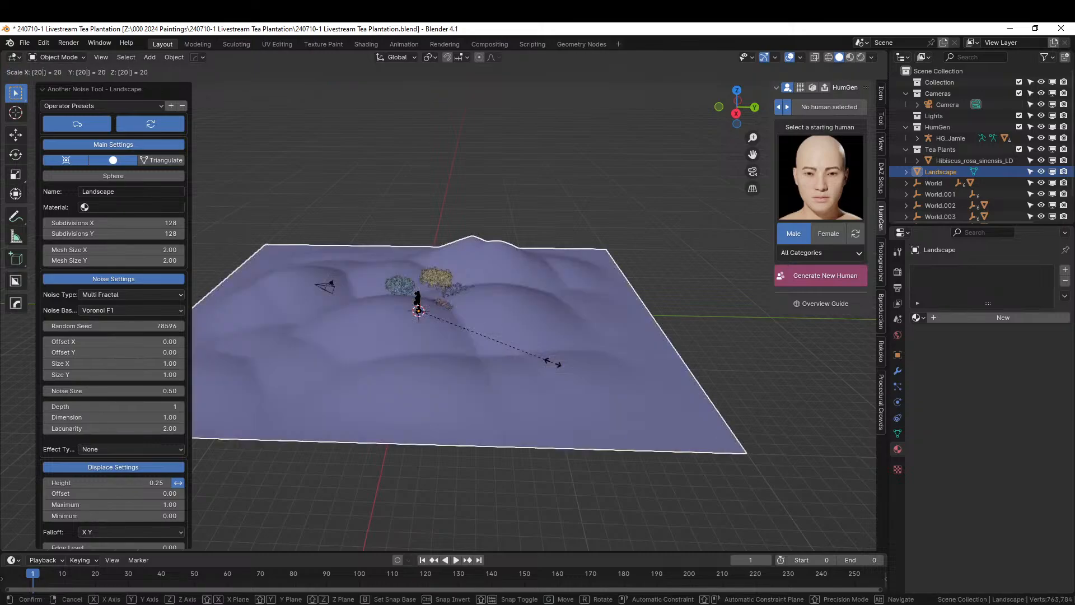
key(Return)
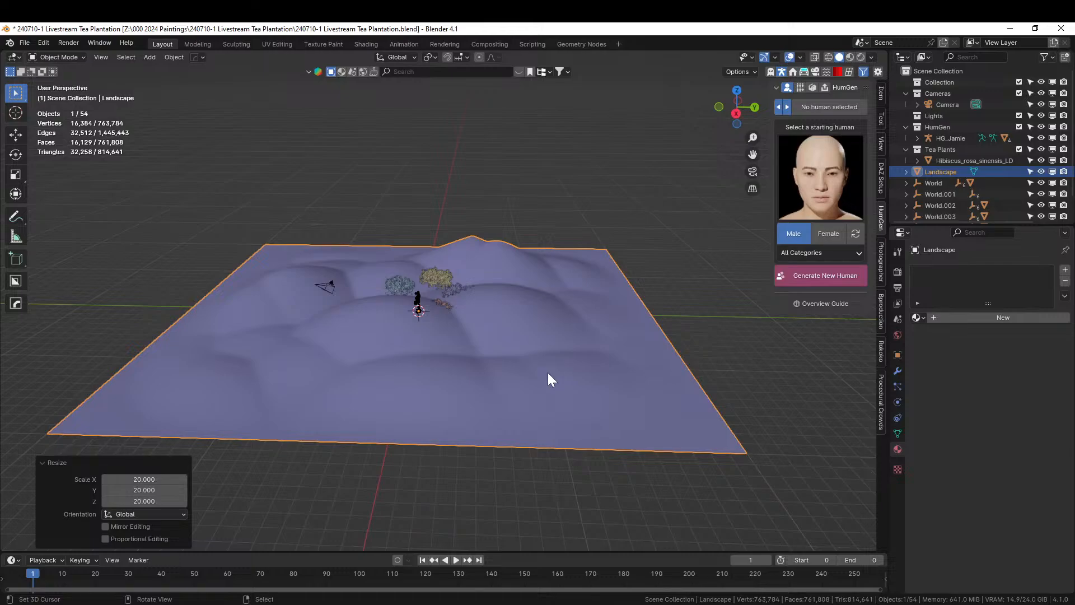
middle_drag(547, 372, 609, 404)
text(s)
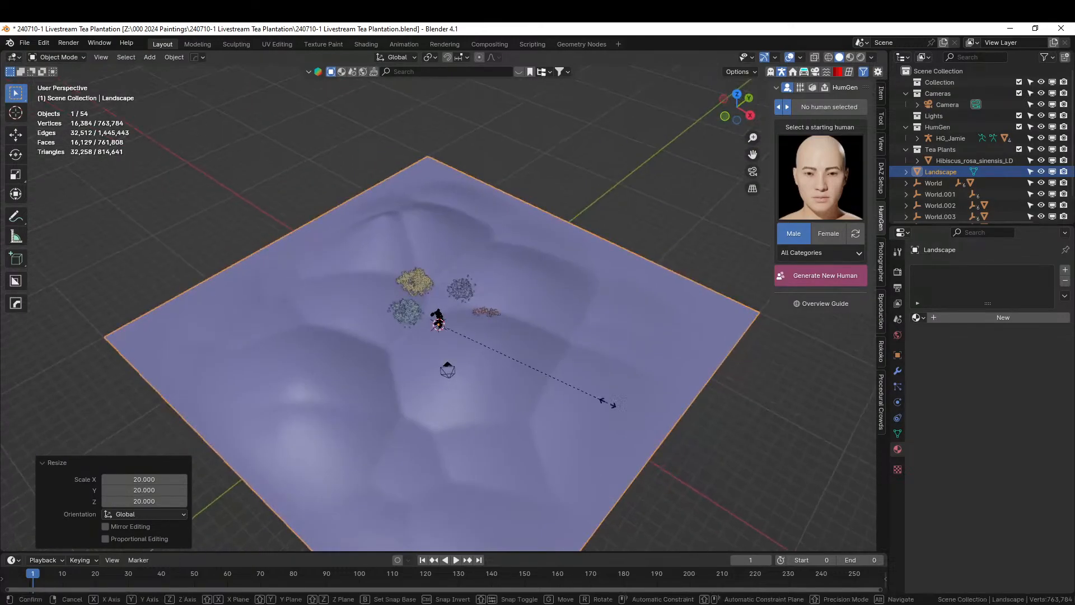
text(2)
key(Return)
scroll(581, 399, down, 3)
scroll(587, 369, down, 4)
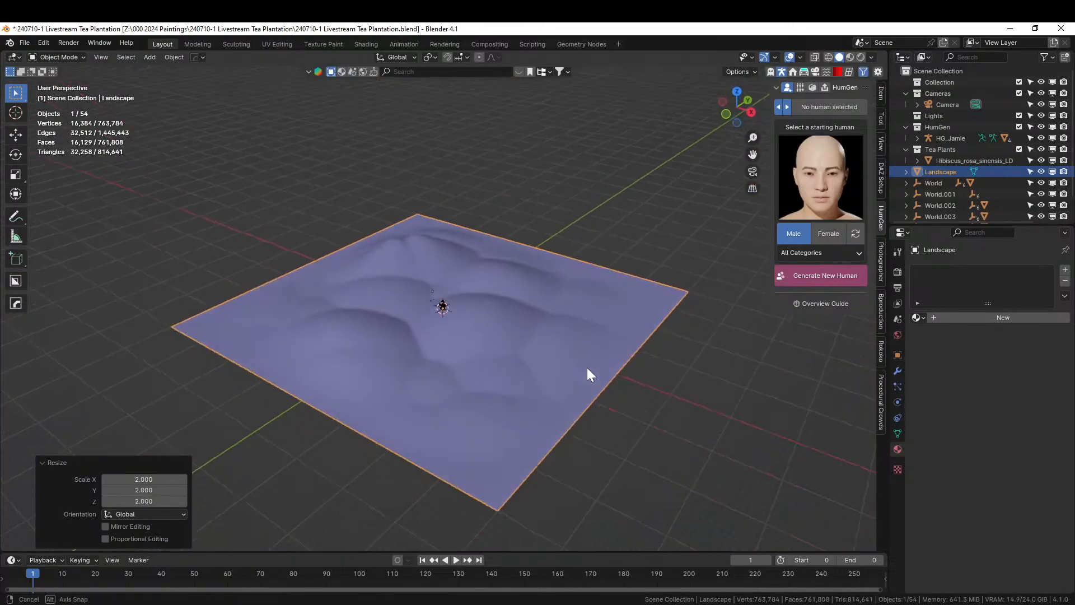
middle_drag(587, 370, 569, 387)
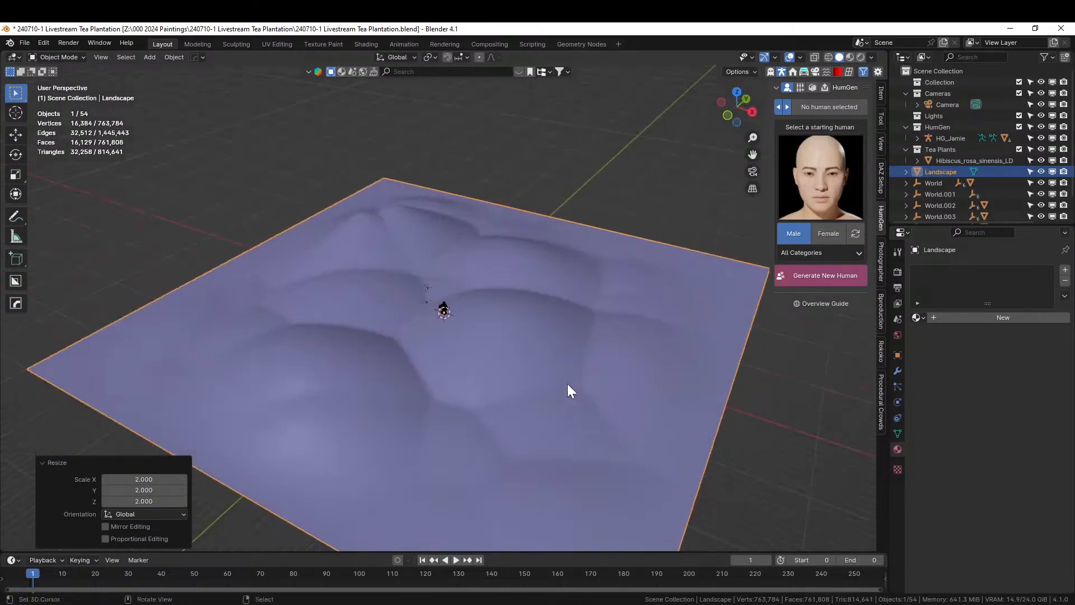
scroll(568, 386, up, 4)
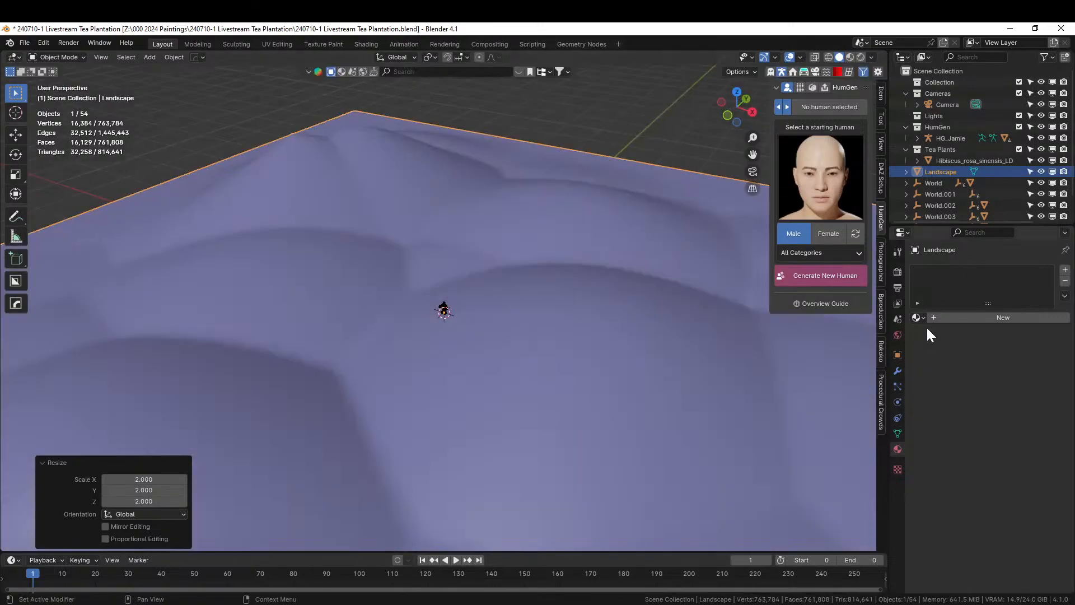
Stretch the landscape's height by about 1.5 along Z and apply its rotation and scale.
scroll(539, 371, down, 3)
middle_drag(505, 391, 614, 425)
key(s)
key(z)
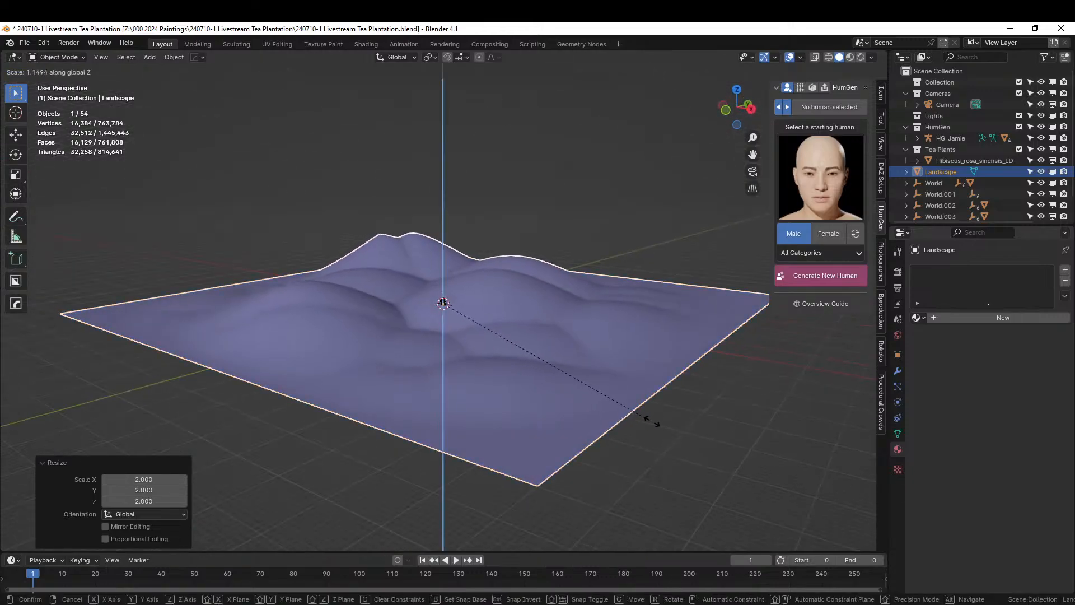
click(728, 427)
middle_drag(595, 424, 696, 429)
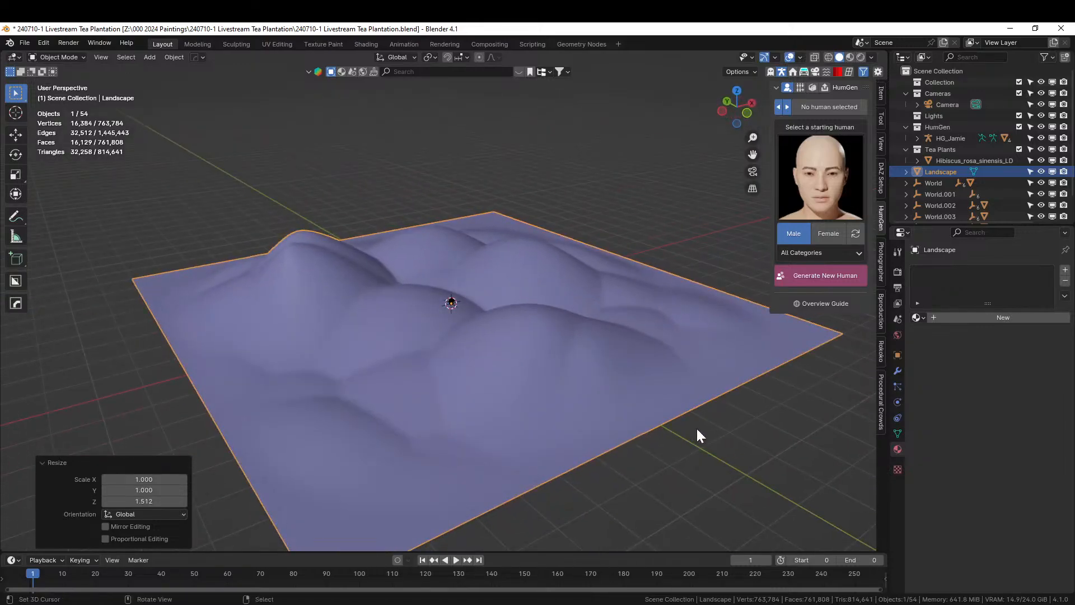
middle_drag(698, 430, 477, 411)
key(ctrl+a)
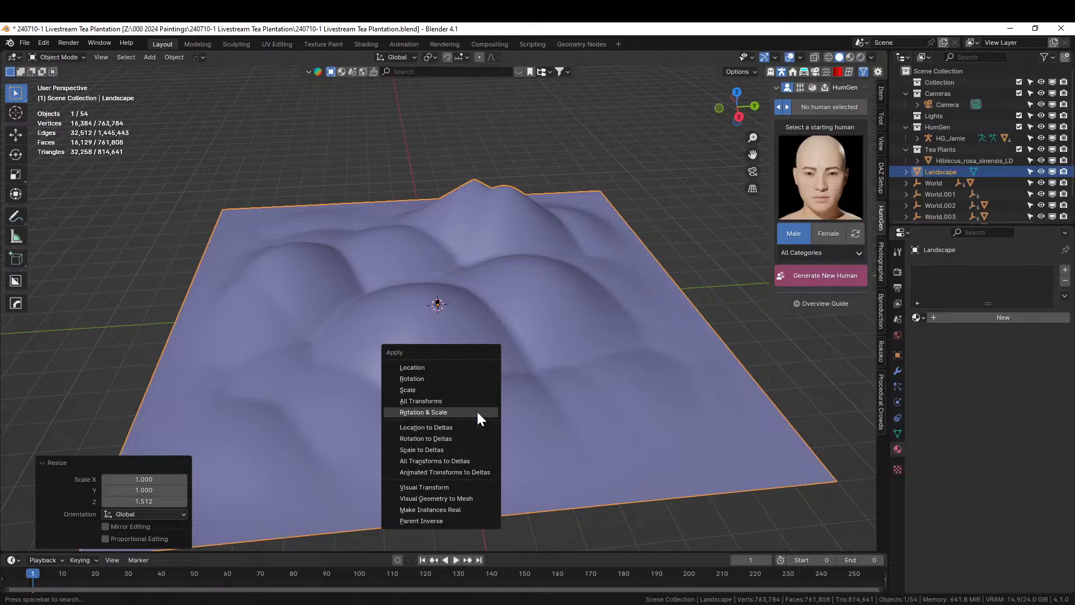
click(448, 412)
In Edit Mode, dice the whole landscape mesh into contours along Z only, with 10 divisions and the Intersect method.
key(KP_1)
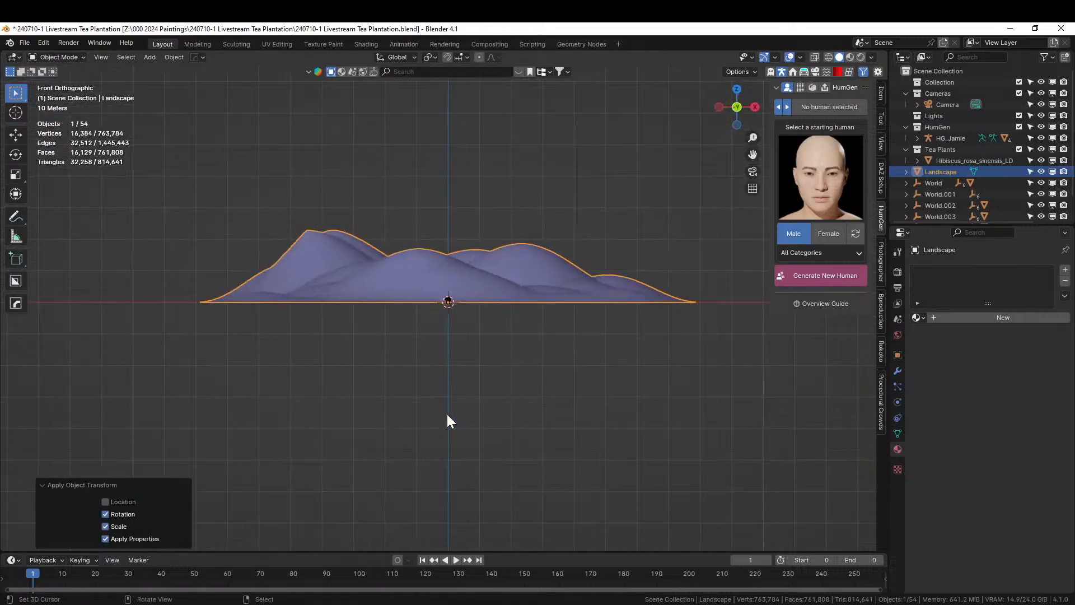
scroll(448, 420, up, 5)
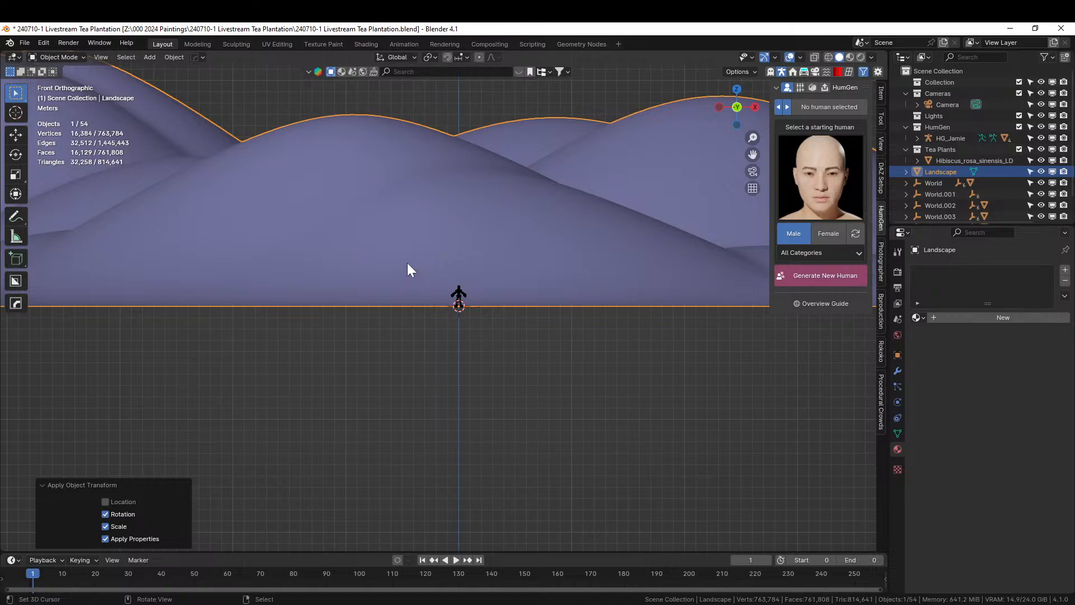
key(Tab)
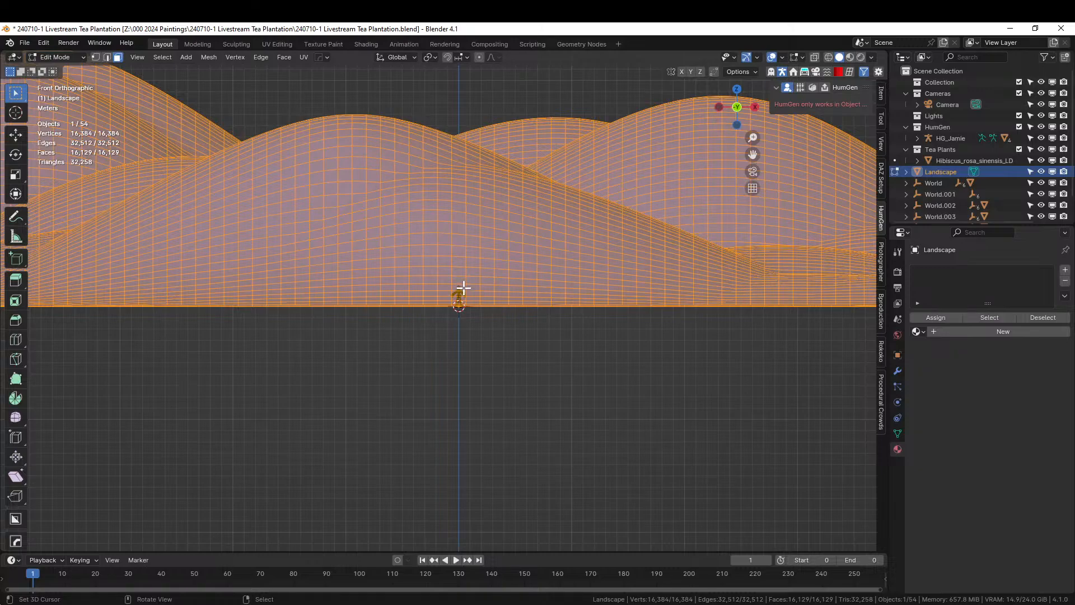
shift+middle_drag(504, 334, 504, 437)
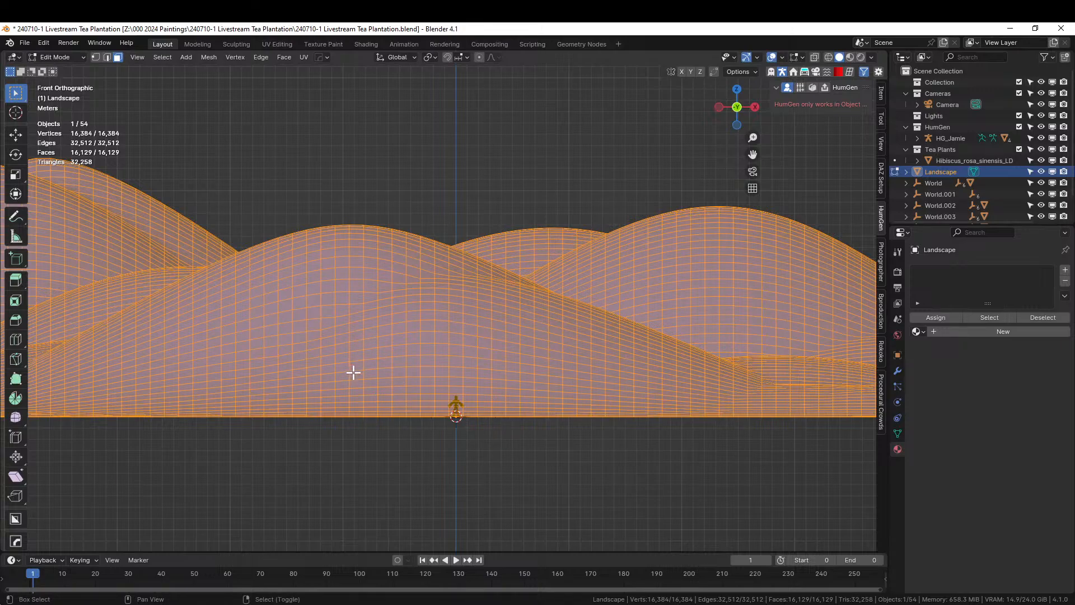
key(shift+alt+r)
key(q)
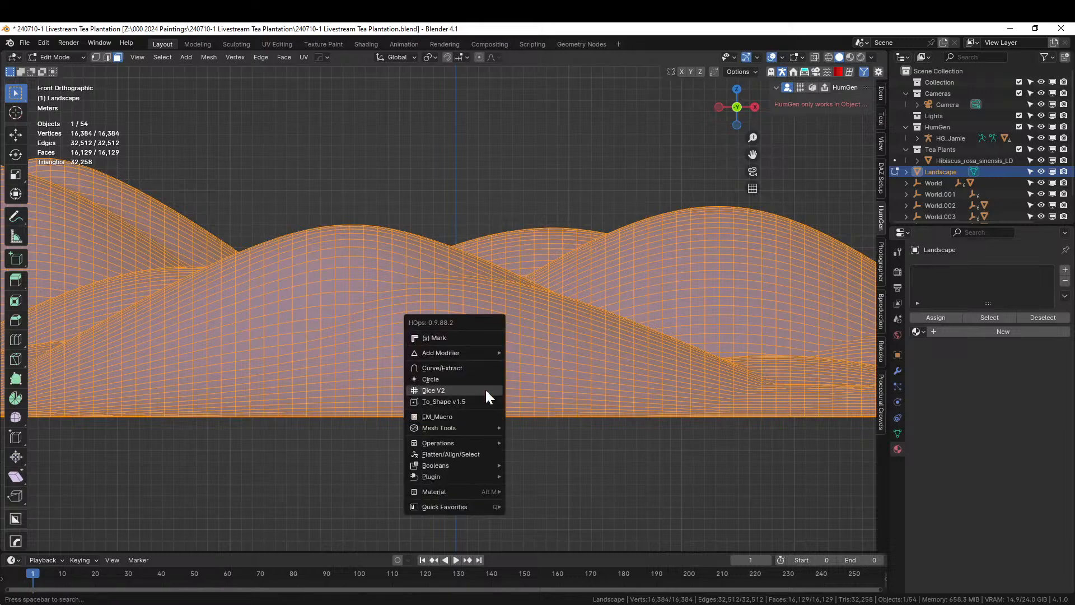
click(449, 388)
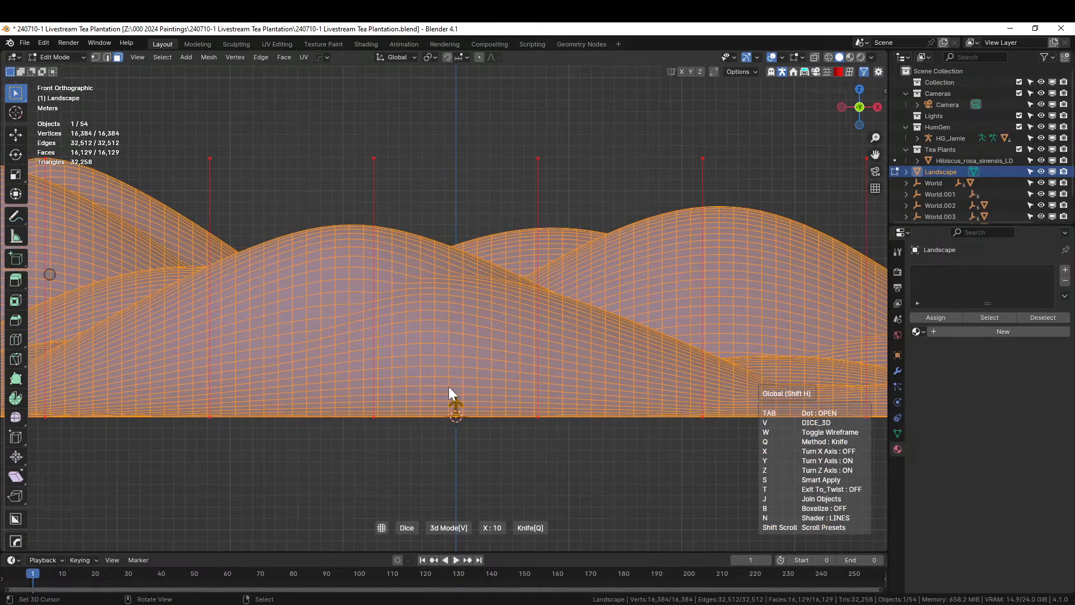
key(z)
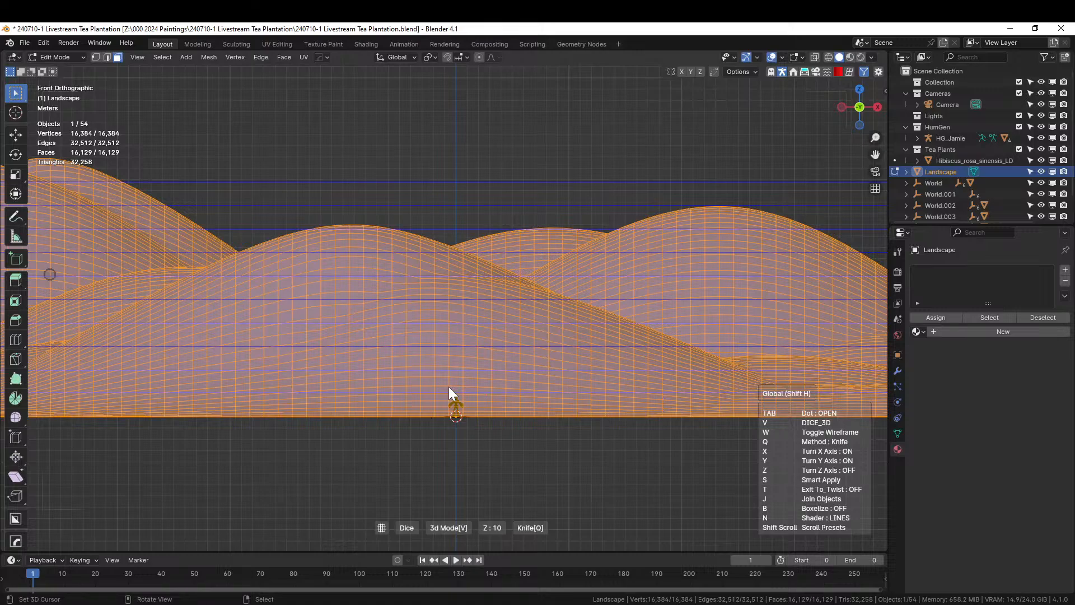
key(q)
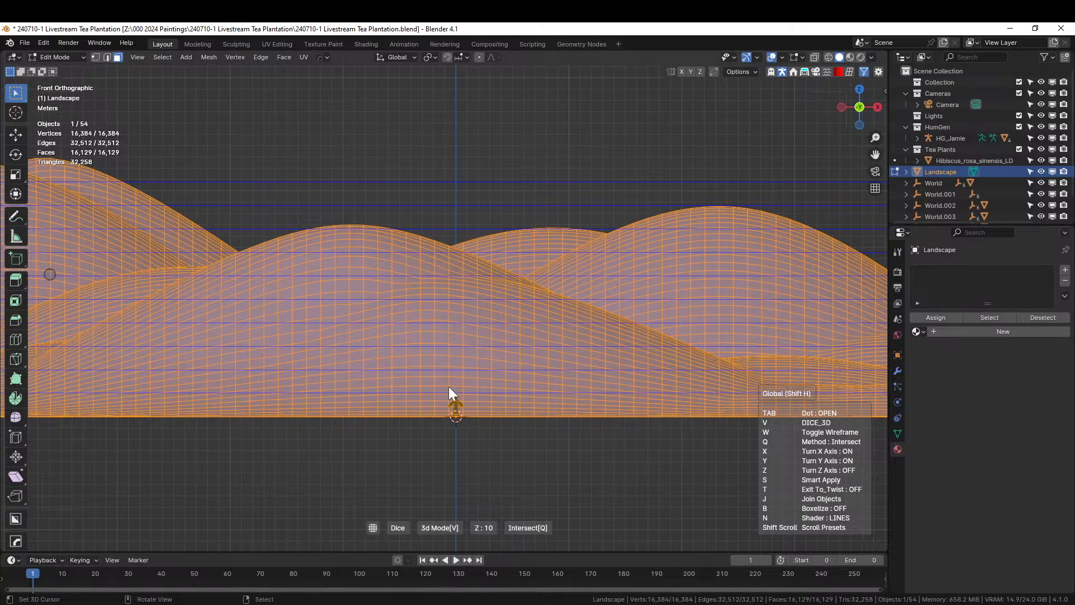
click(449, 387)
Switch to edge selection and select the two lowest contour loops around the base of the hills.
middle_drag(448, 387, 713, 427)
scroll(438, 392, down, 3)
key(Tab)
scroll(558, 425, down, 2)
scroll(528, 439, up, 4)
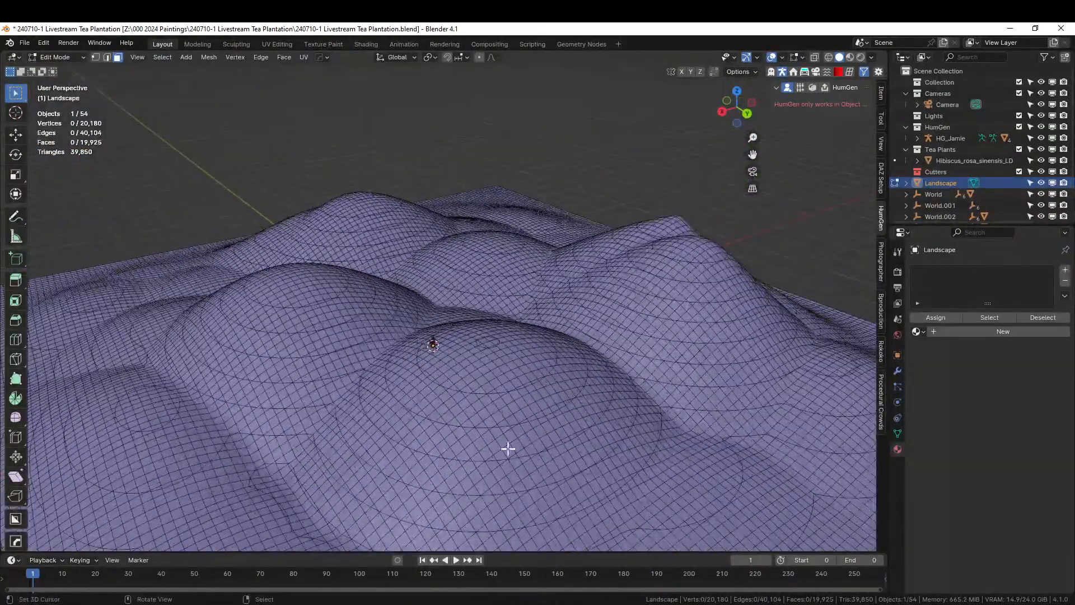
shift+middle_drag(412, 453, 473, 338)
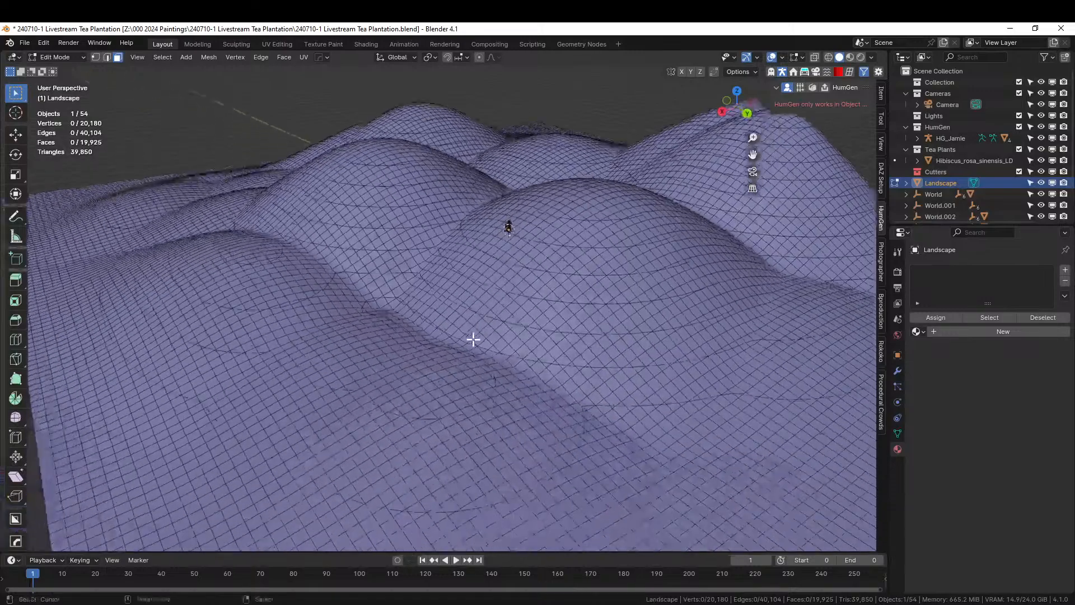
key(2)
alt+click(391, 508)
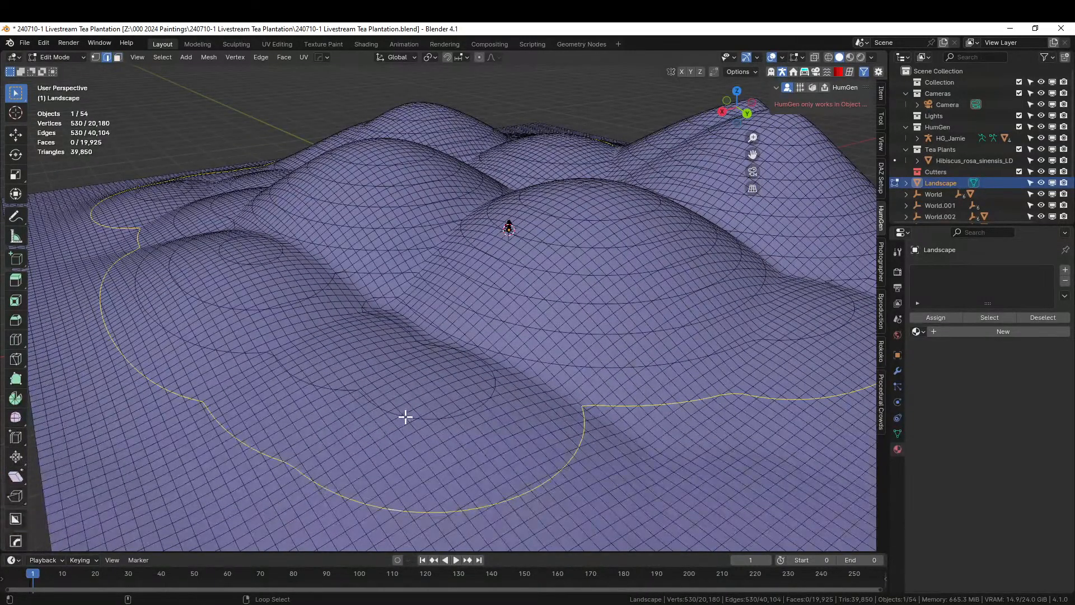
alt+shift+click(414, 417)
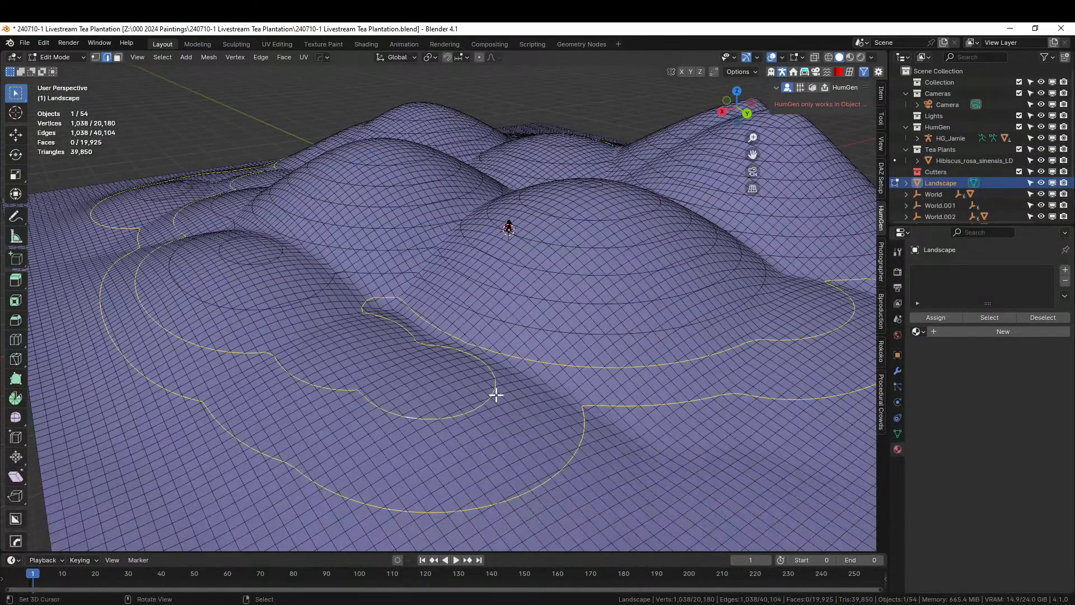
alt+shift+click(522, 324)
key(ctrl+z)
Add the next five contour loops going up the hill behind the human figure to the edge selection.
scroll(588, 364, up, 2)
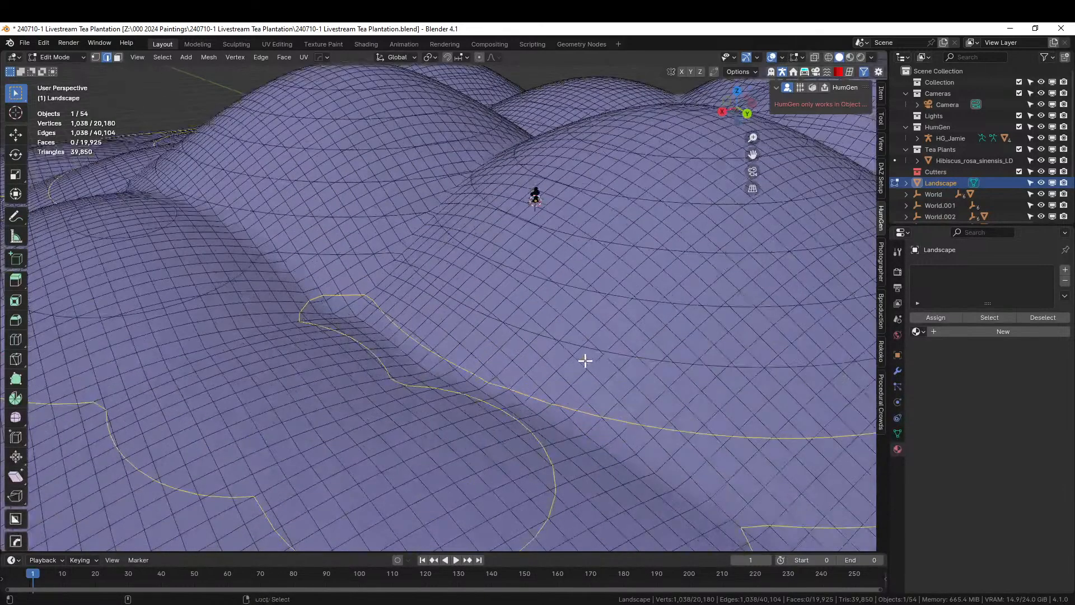
alt+shift+click(574, 343)
alt+shift+click(594, 291)
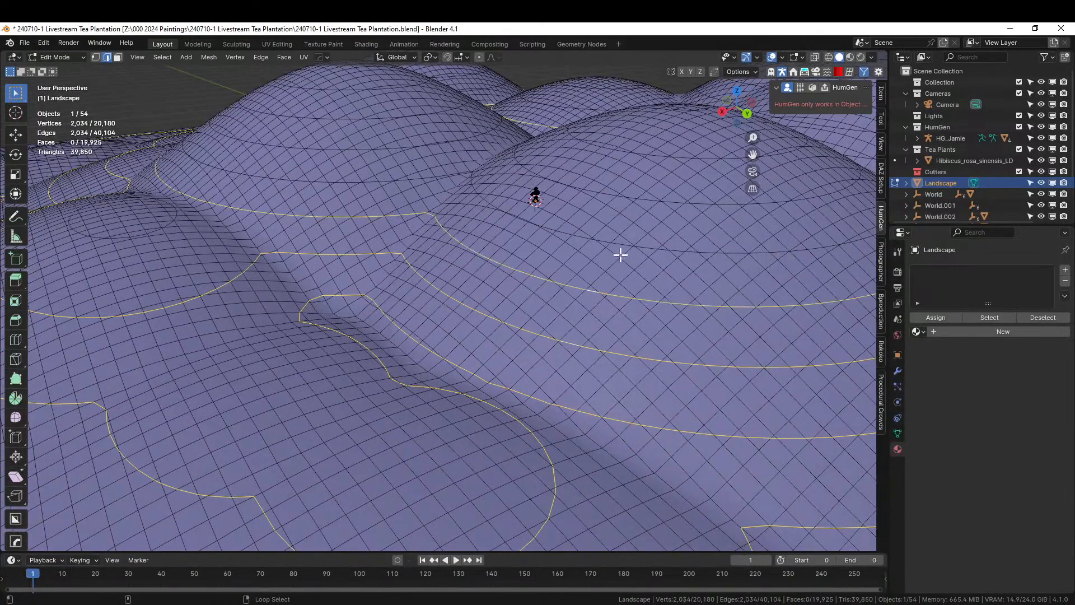
alt+shift+click(624, 246)
alt+shift+click(644, 200)
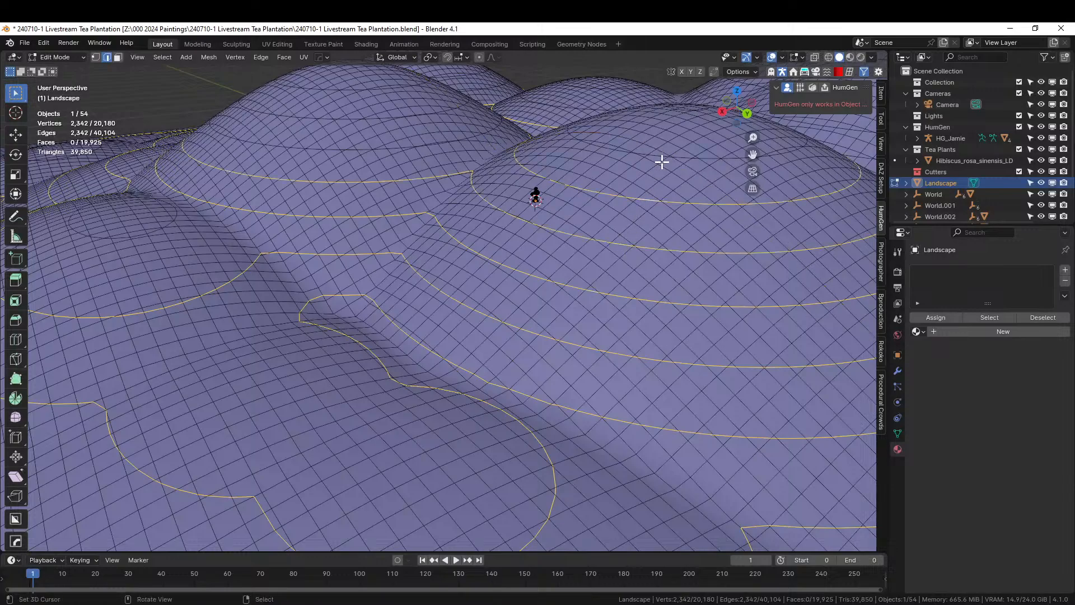
alt+shift+click(659, 156)
middle_drag(675, 190, 652, 220)
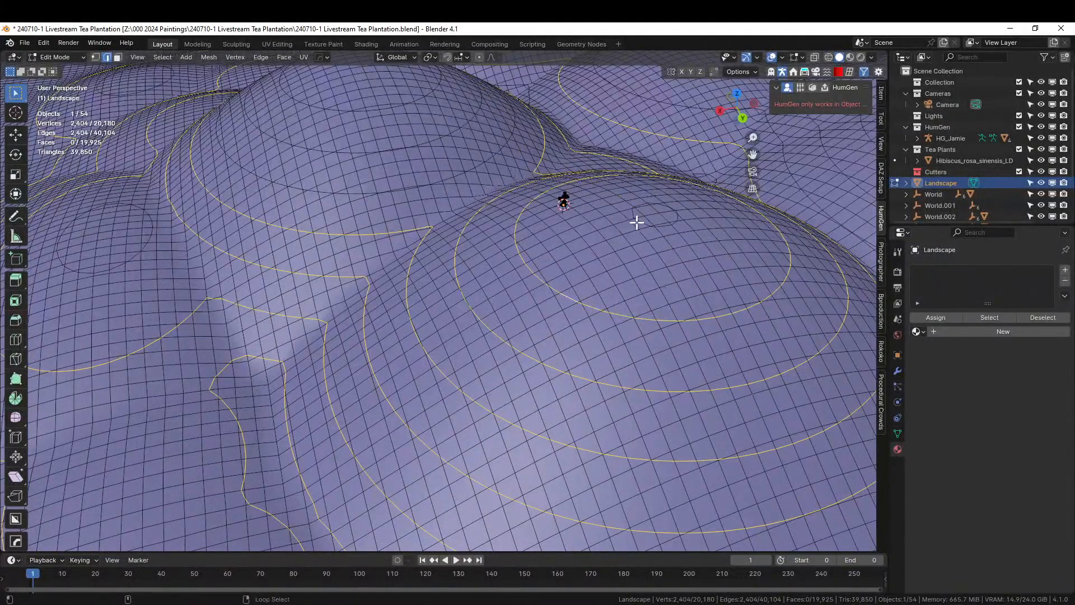
Add the uppermost contour edge loops of the small rounded hill to the landscape's edge selection.
alt+shift+click(640, 221)
middle_drag(431, 278, 415, 334)
alt+shift+click(398, 314)
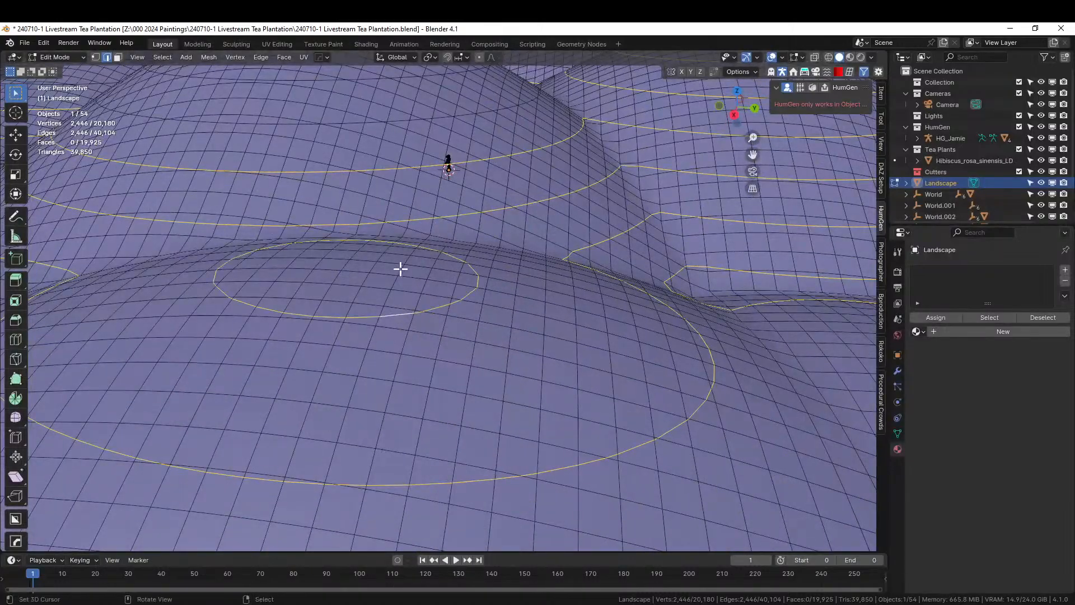
Add the remaining upper contour loops of the large central hill to the selection, continuing up to its summit.
middle_drag(398, 269, 518, 468)
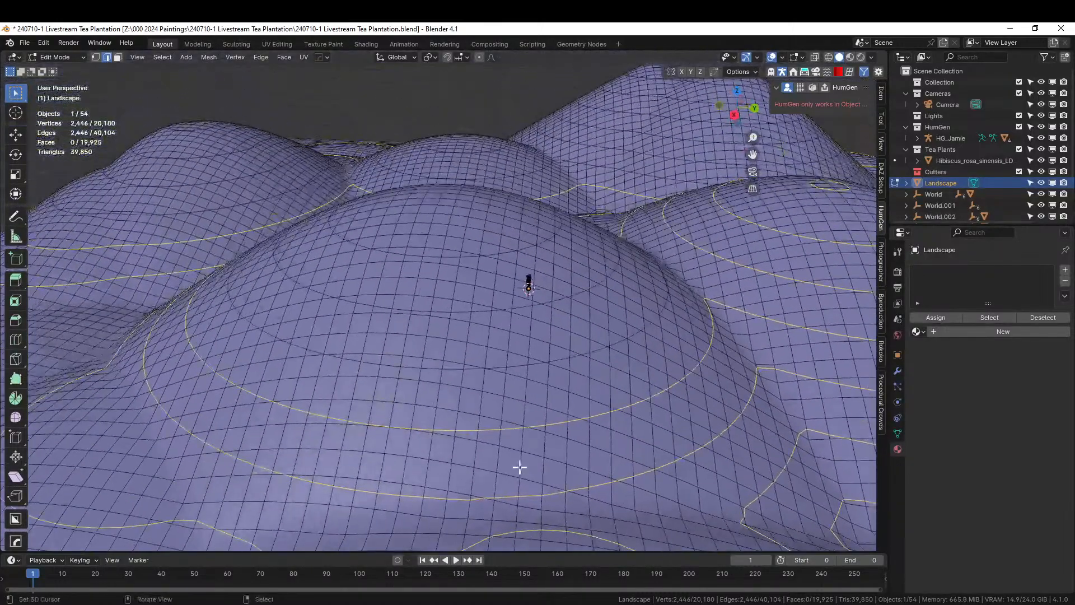
alt+shift+click(501, 367)
alt+shift+click(480, 311)
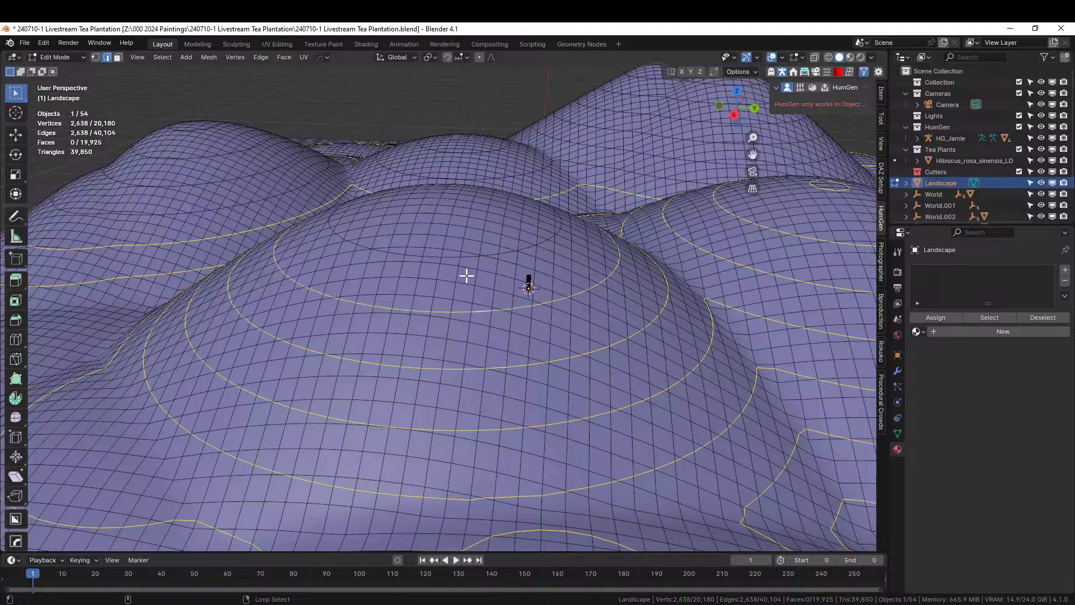
alt+shift+click(451, 256)
middle_drag(451, 257, 545, 439)
alt+shift+right_click(550, 388)
Add the three unselected upper contour loops of the neighbouring steep hill to the selection, up to its summit ring.
scroll(406, 357, down, 4)
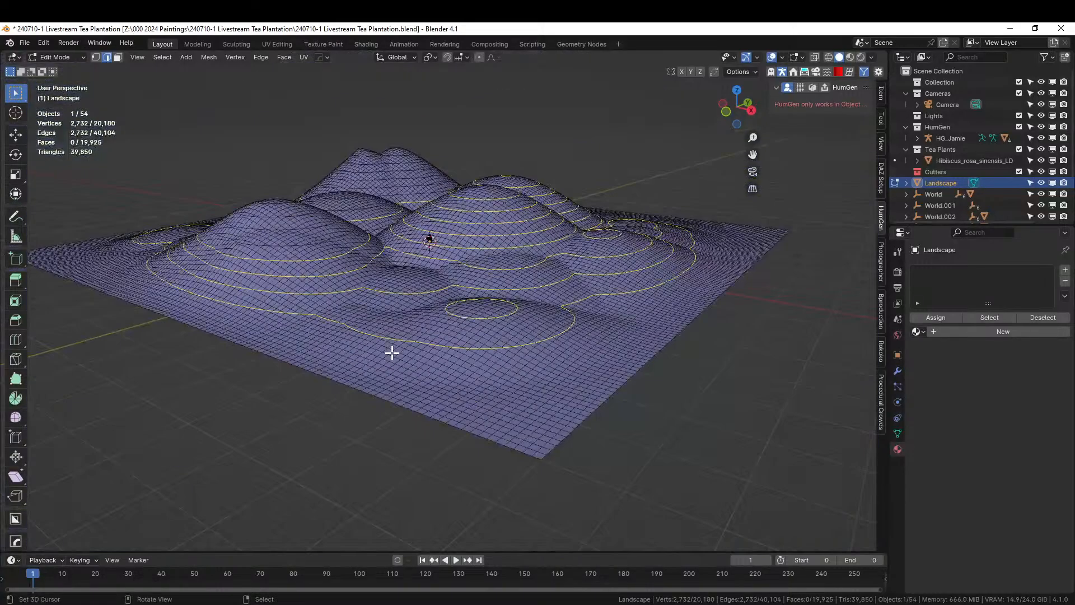
middle_drag(392, 352, 443, 391)
scroll(347, 397, up, 4)
shift+middle_drag(334, 401, 480, 377)
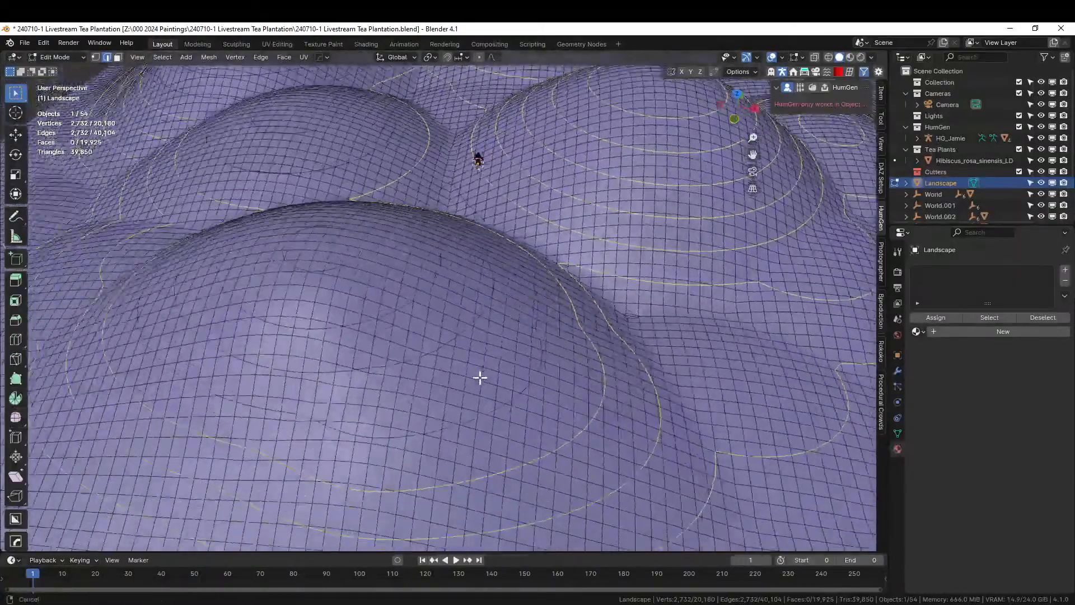
scroll(495, 386, up, 6)
alt+shift+right_click(576, 398)
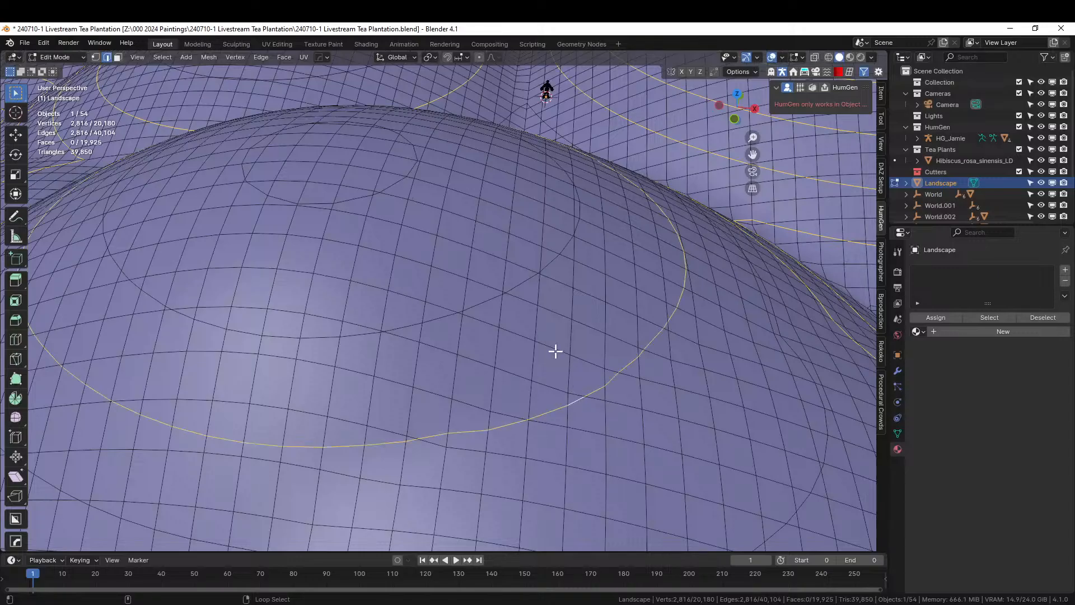
alt+shift+right_click(485, 299)
alt+shift+right_click(360, 200)
Add the unselected upper contour loops of the medium hill beside the twin-peaked hill to the selection.
scroll(366, 208, down, 7)
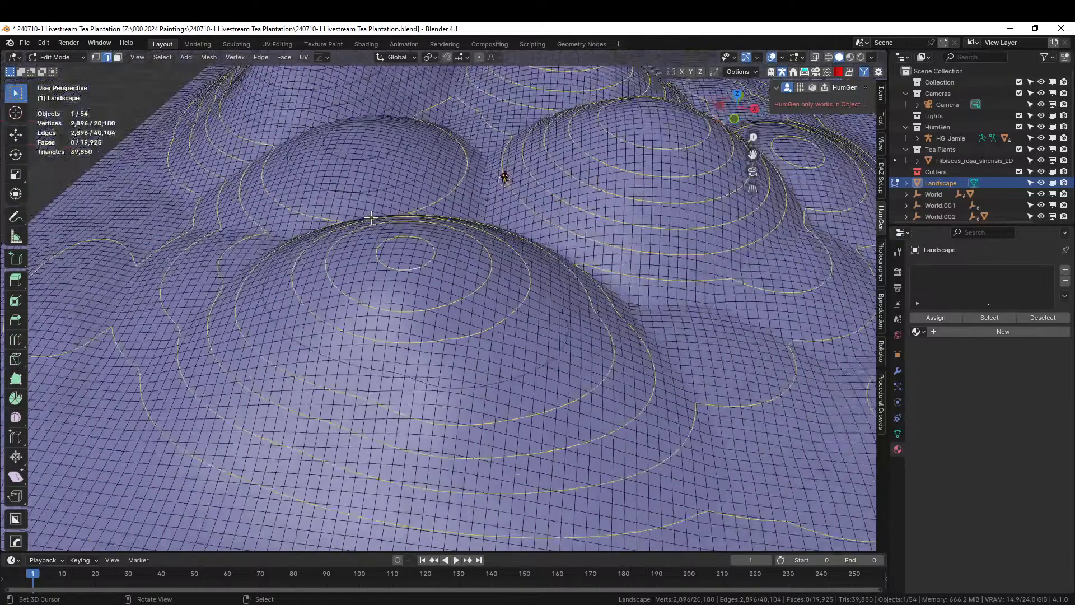
middle_drag(372, 221, 496, 238)
scroll(476, 246, up, 4)
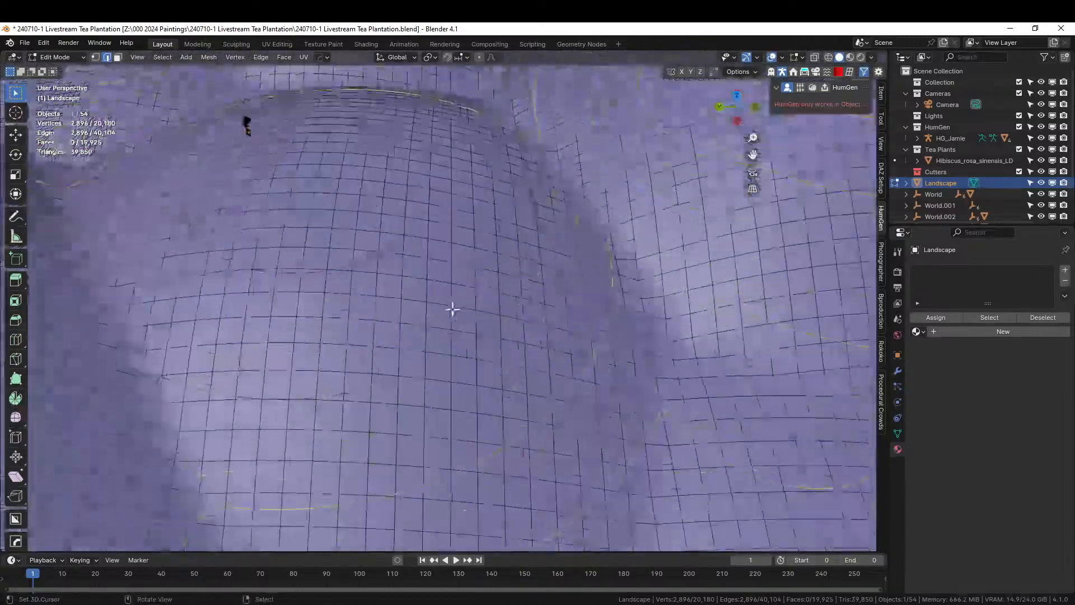
alt+shift+right_click(437, 354)
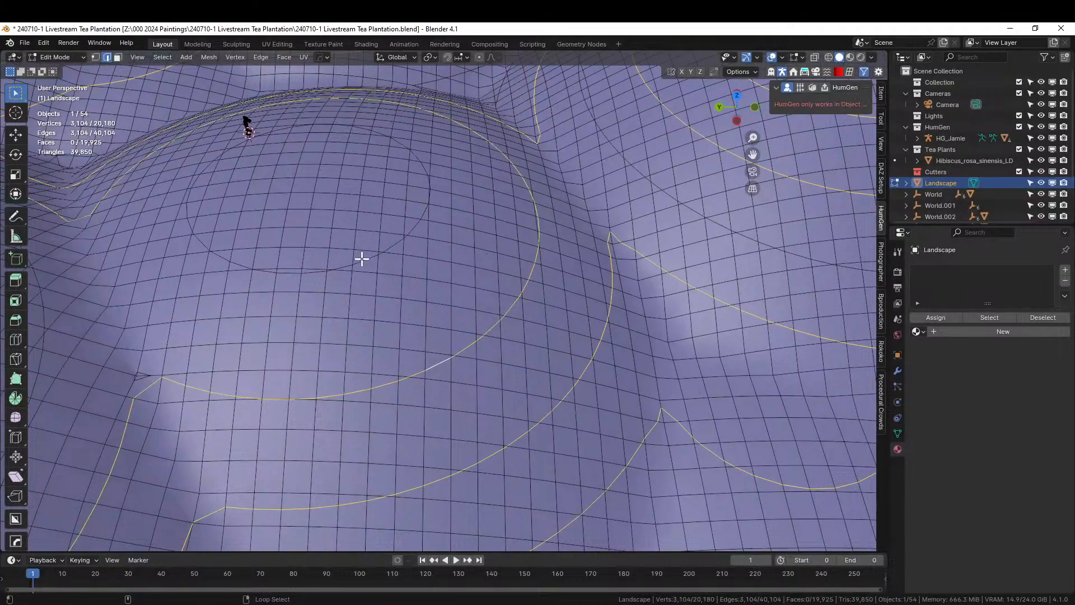
Add the five unselected upper contour loops of the twin-peaked hill to the selection, one after another up the slope.
scroll(362, 258, down, 6)
middle_drag(350, 288, 483, 302)
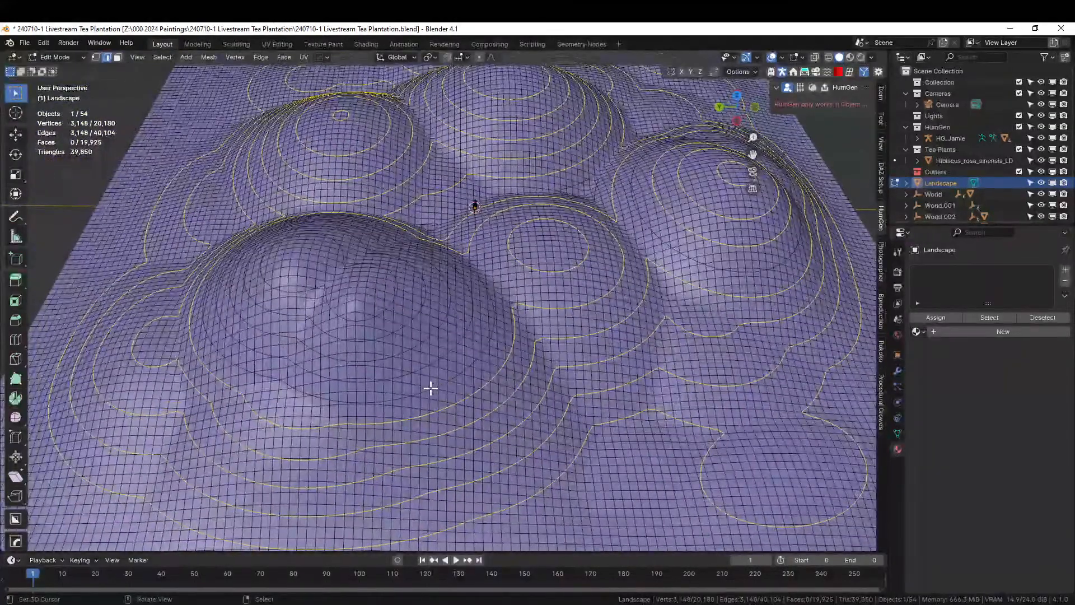
scroll(431, 384, up, 5)
alt+shift+right_click(461, 444)
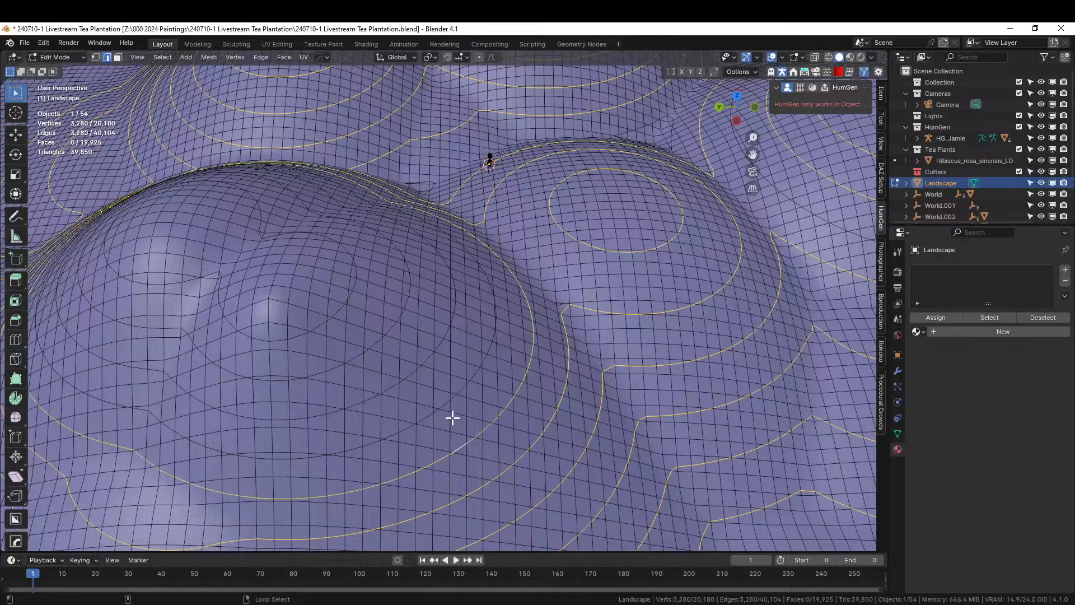
alt+shift+right_click(433, 391)
alt+shift+right_click(408, 367)
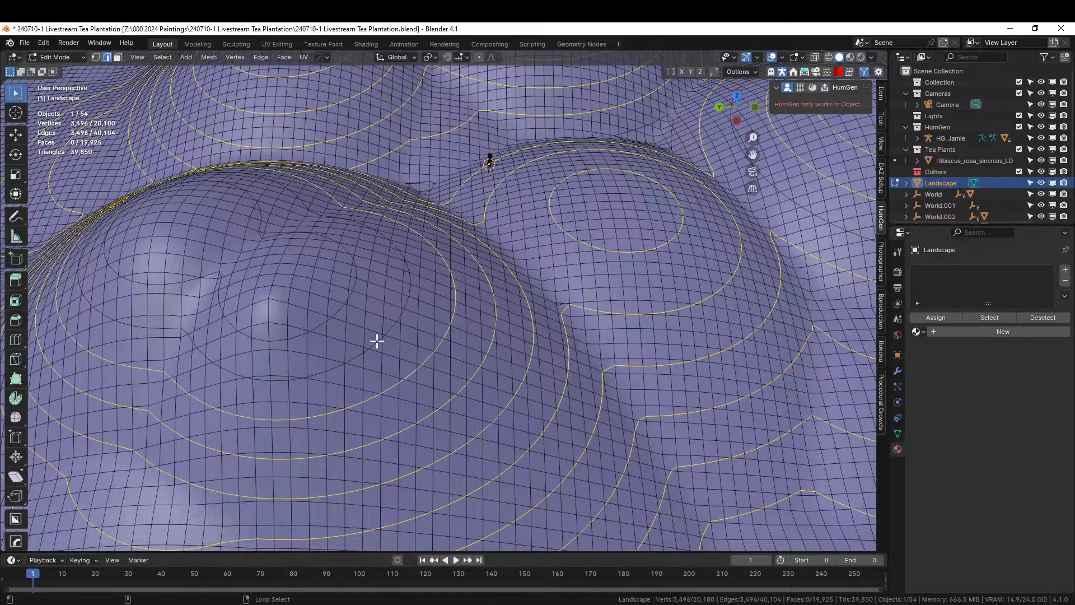
alt+shift+right_click(360, 325)
alt+shift+right_click(341, 309)
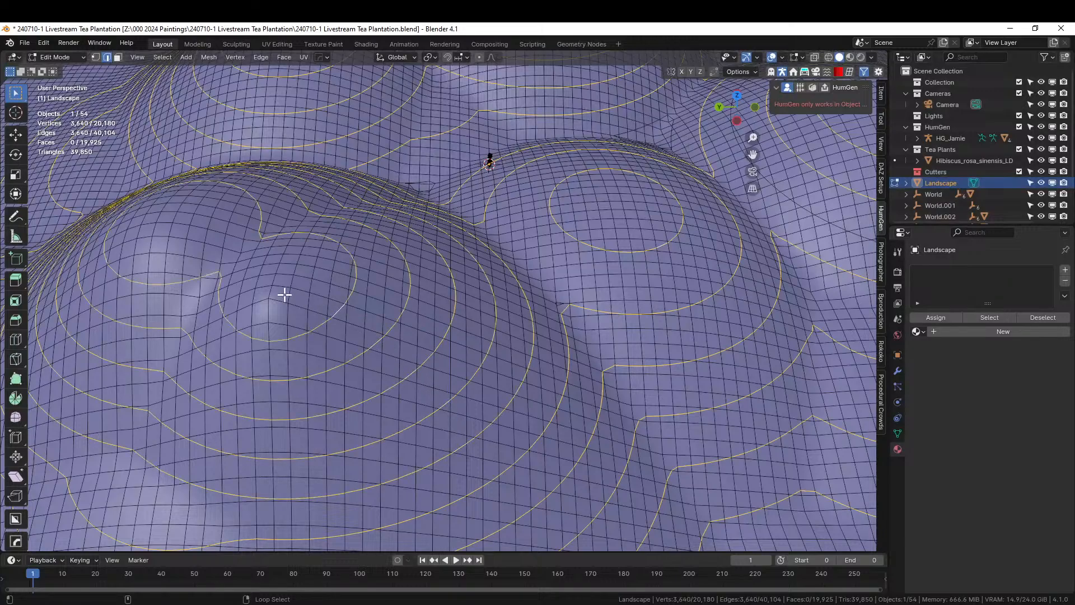
Check the hills all around and add the remaining missed contour loops to the selection.
scroll(326, 319, down, 9)
middle_drag(330, 321, 563, 321)
scroll(465, 322, up, 4)
middle_drag(465, 321, 499, 312)
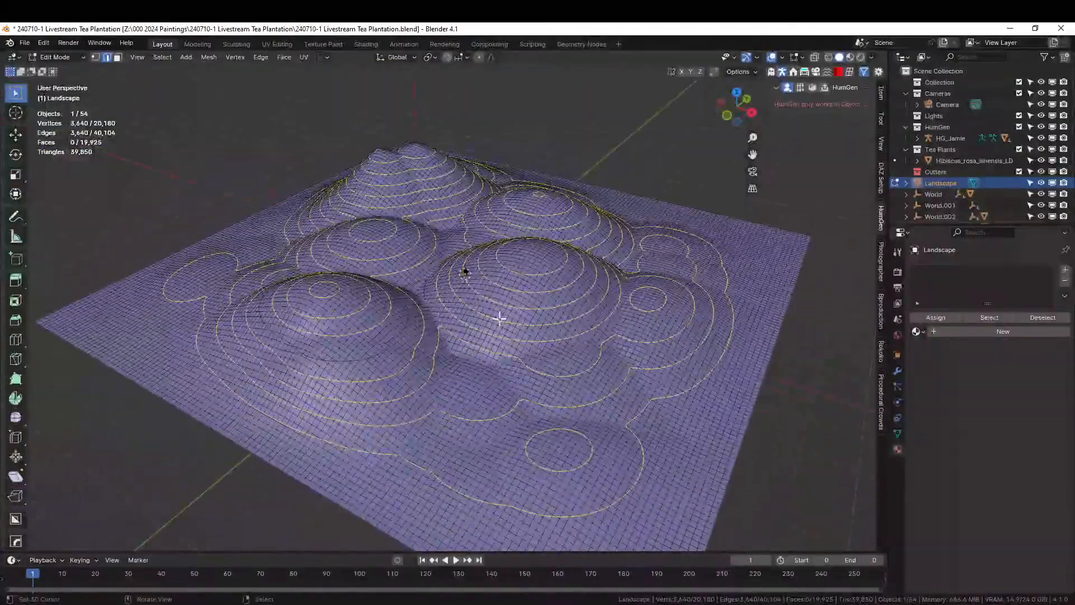
scroll(293, 409, up, 5)
alt+shift+right_click(303, 385)
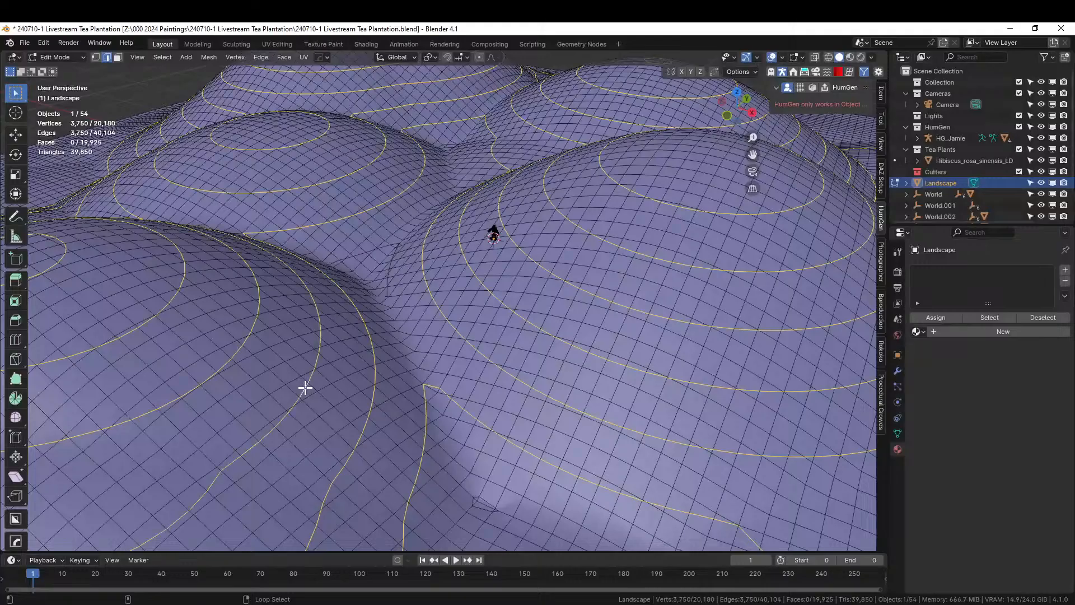
scroll(336, 384, down, 8)
middle_drag(362, 384, 211, 398)
scroll(434, 415, up, 6)
scroll(485, 384, down, 3)
scroll(477, 390, up, 2)
scroll(473, 396, down, 5)
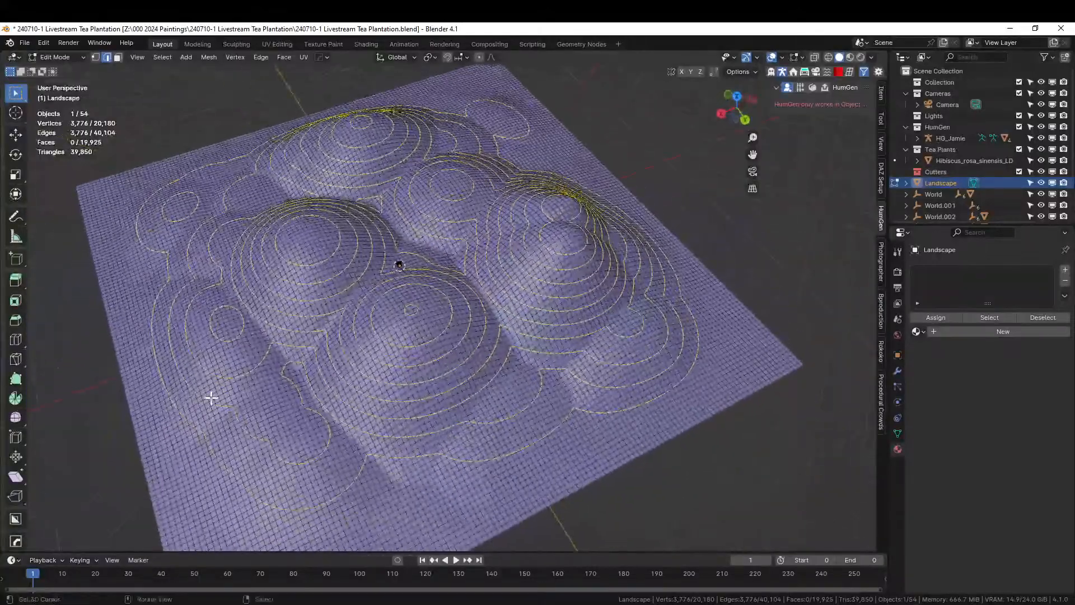
Create a vertex group named "Tea Plant Rows" on the landscape and save the file.
click(898, 433)
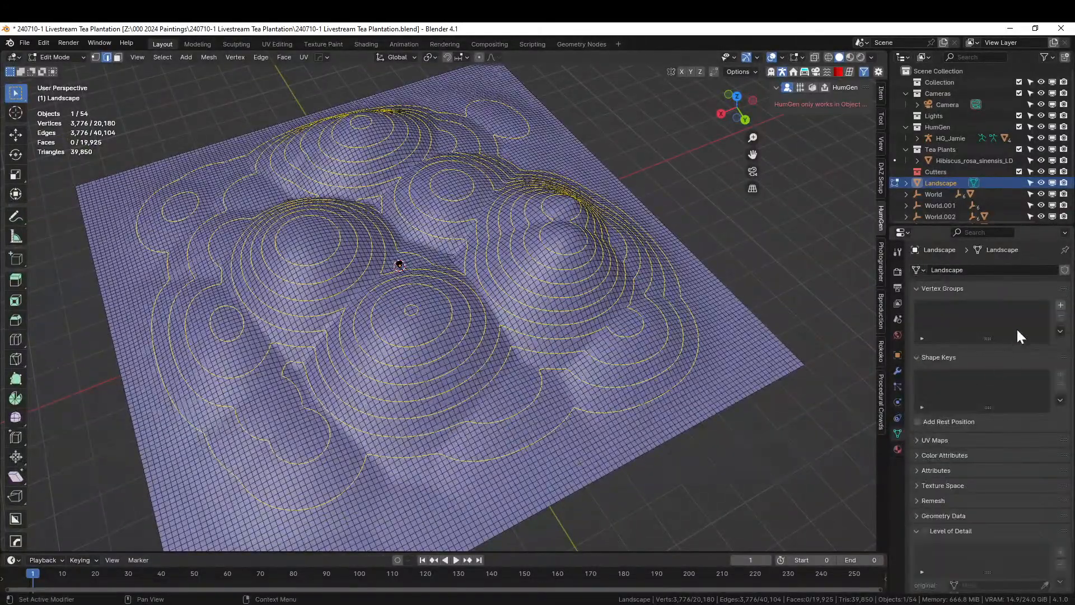
click(1061, 306)
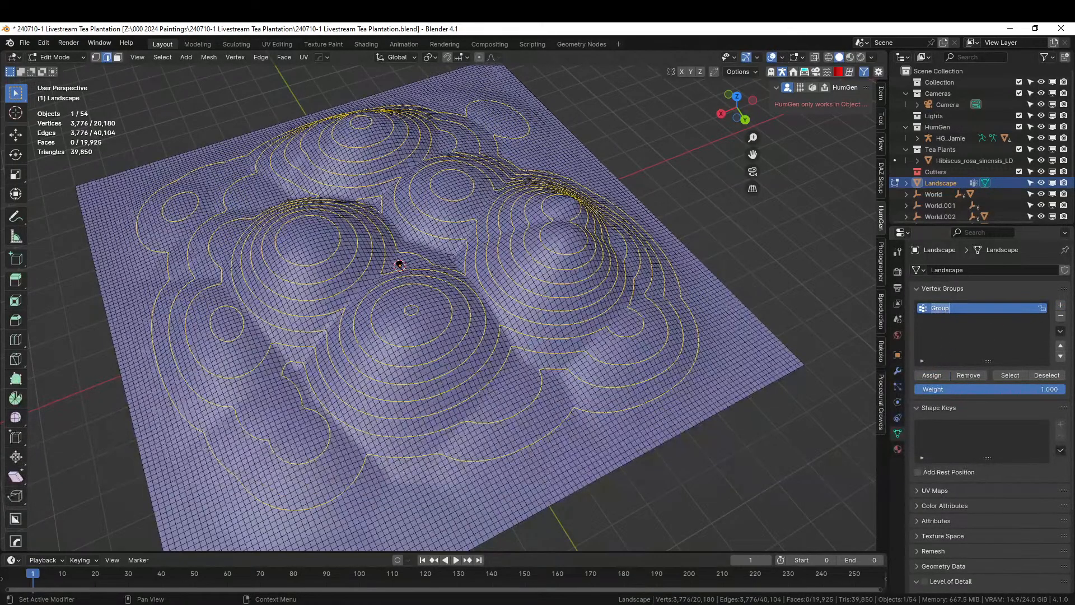
text(Tea Plant Rows)
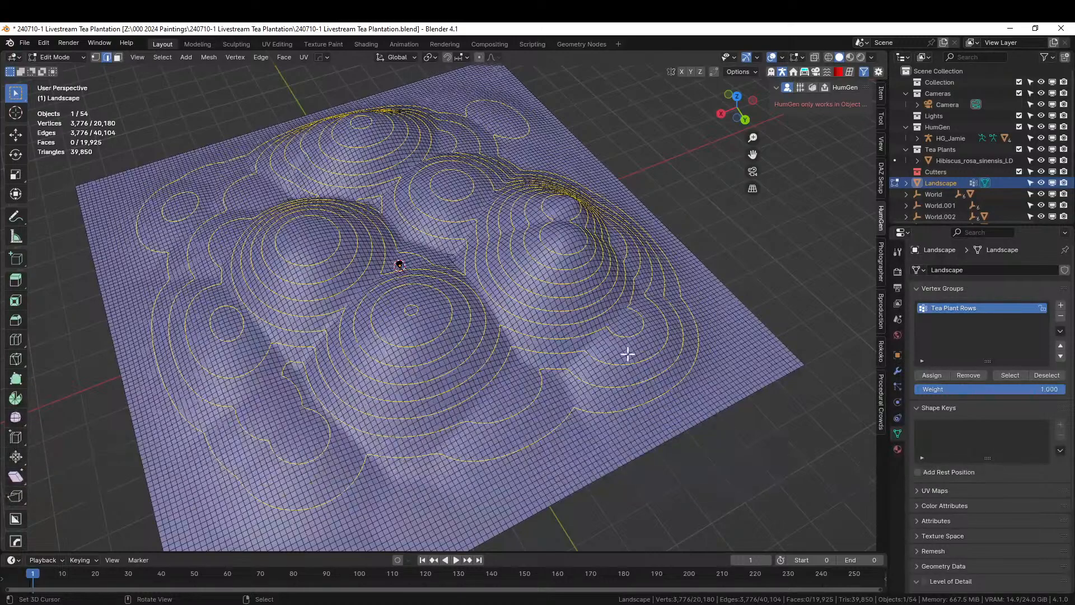
key(ctrl+s)
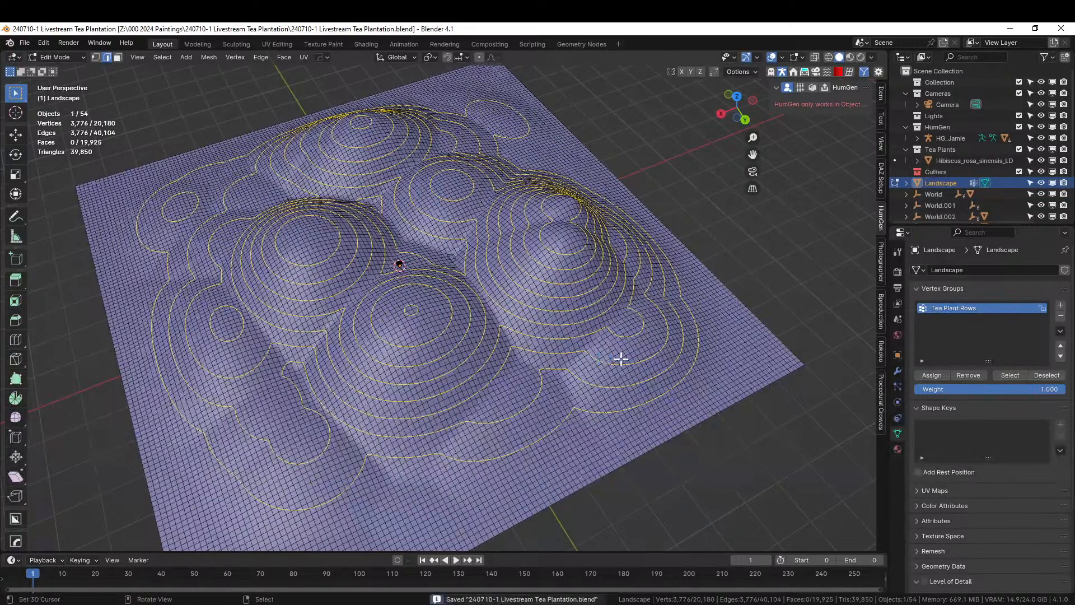
Assign the selected contour loops to the Tea Plant Rows vertex group and return to Object Mode.
click(934, 376)
key(Tab)
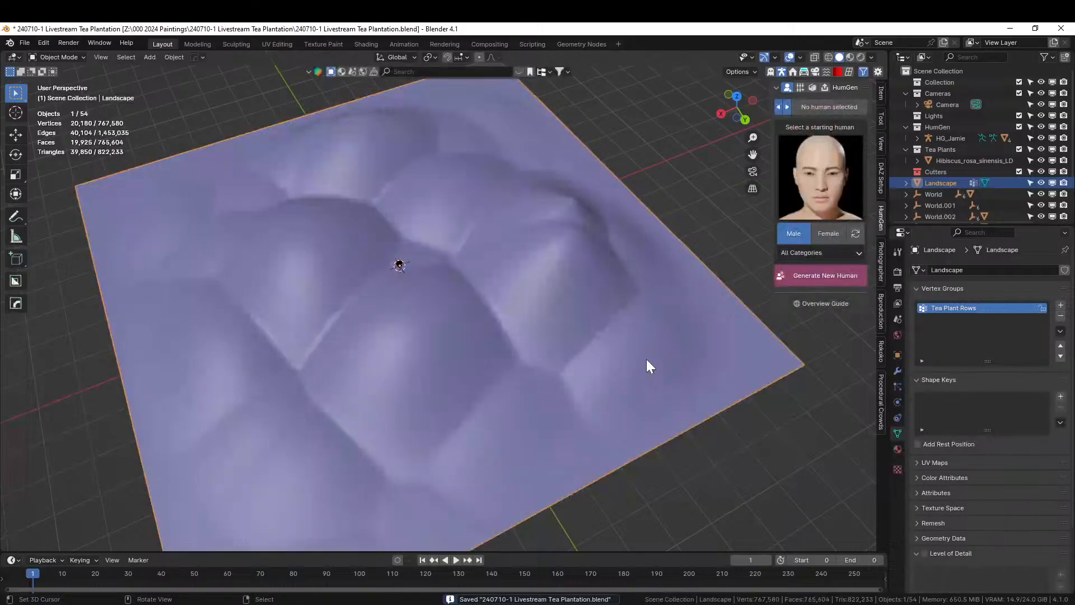
middle_drag(646, 359, 572, 314)
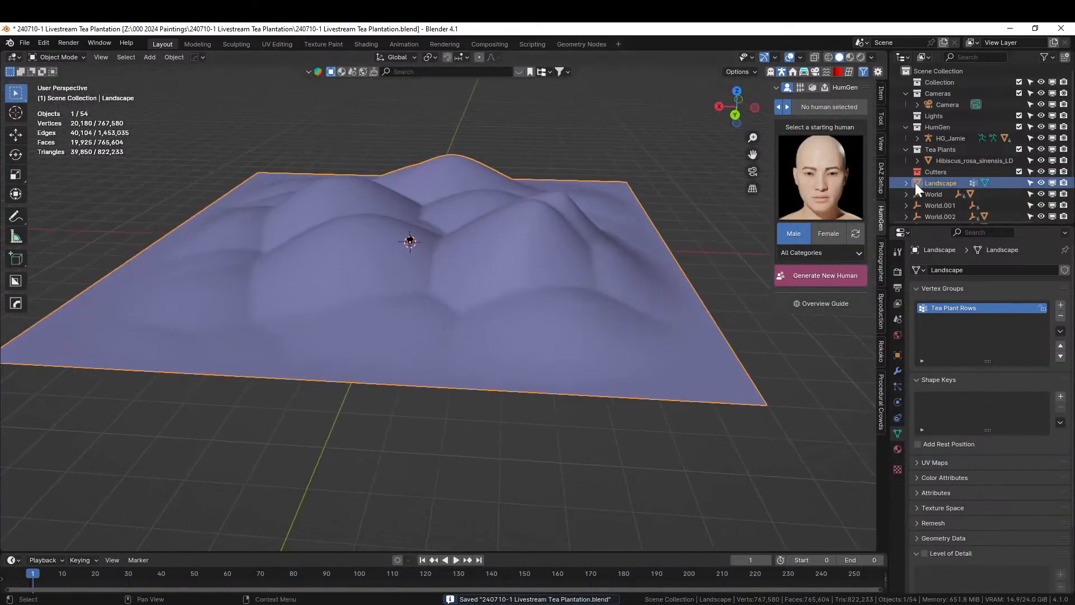
Move the landscape into a new collection named "Ground".
key(m)
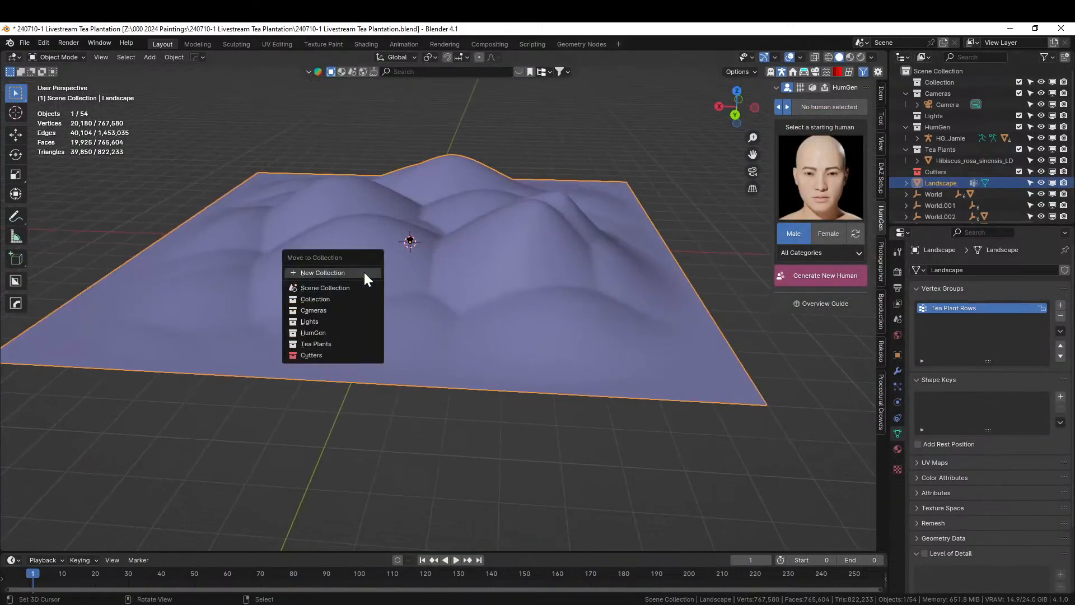
click(364, 273)
text(Gr)
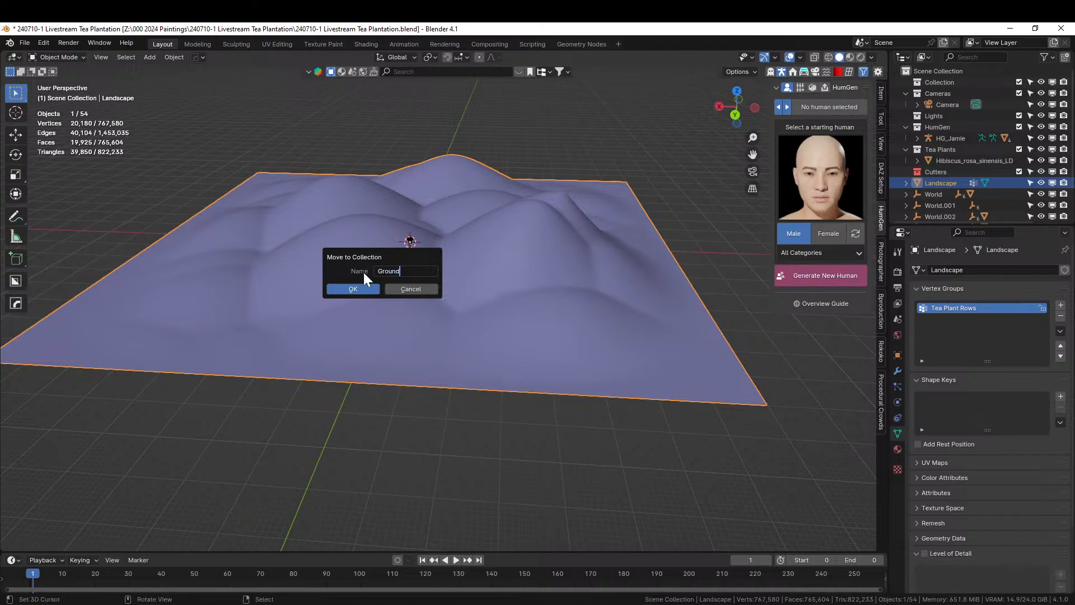
text(ound)
key(Return)
Select the World empty and exclude the Ground and HumGen collections from the view layer.
scroll(949, 196, down, 2)
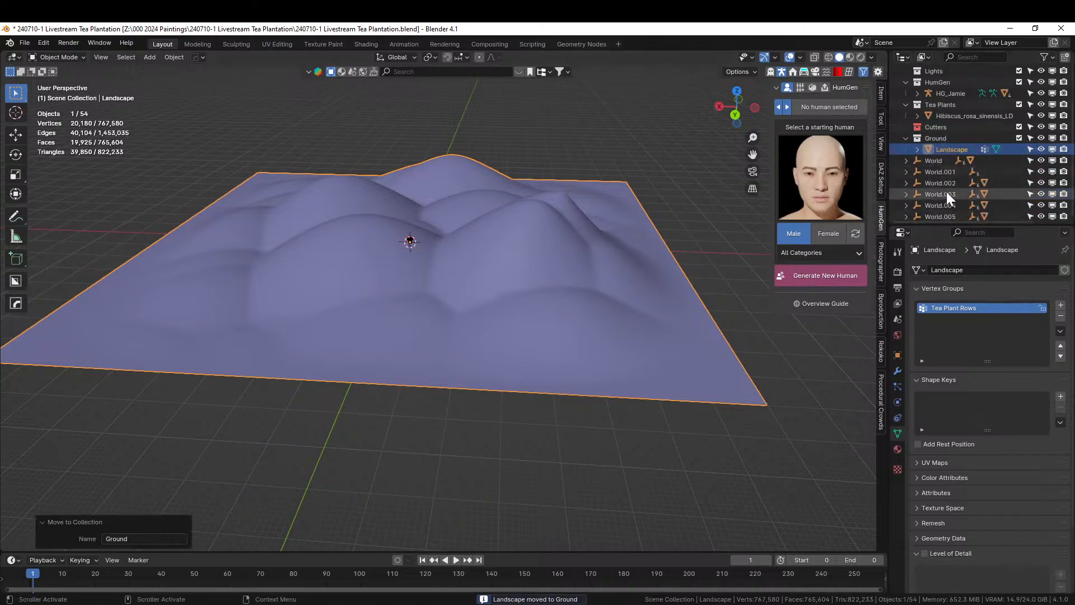
click(934, 160)
middle_drag(607, 268, 510, 392)
click(1019, 137)
scroll(994, 137, up, 4)
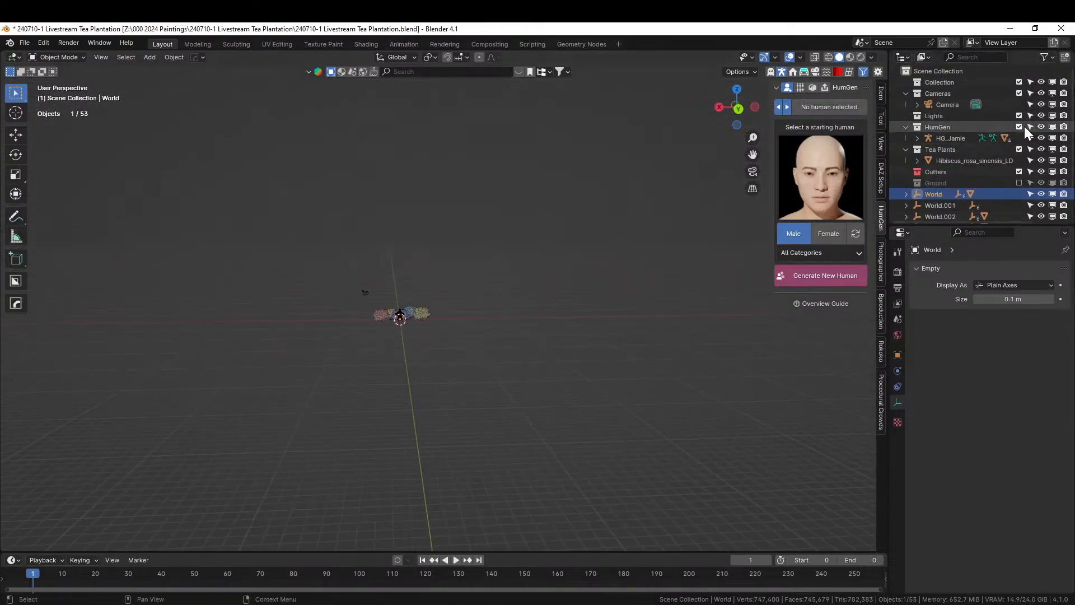
click(1019, 126)
Select all the plants with their World empties from the front view and move them into the Tea Plants collection.
scroll(476, 314, up, 3)
middle_drag(476, 314, 381, 354)
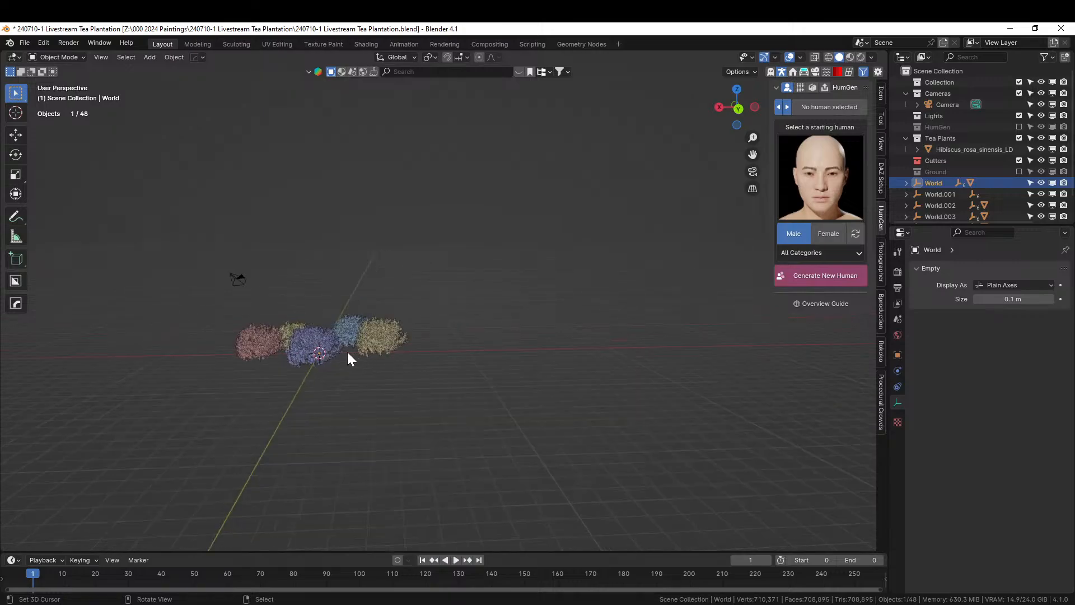
key(KP_1)
scroll(508, 392, up, 2)
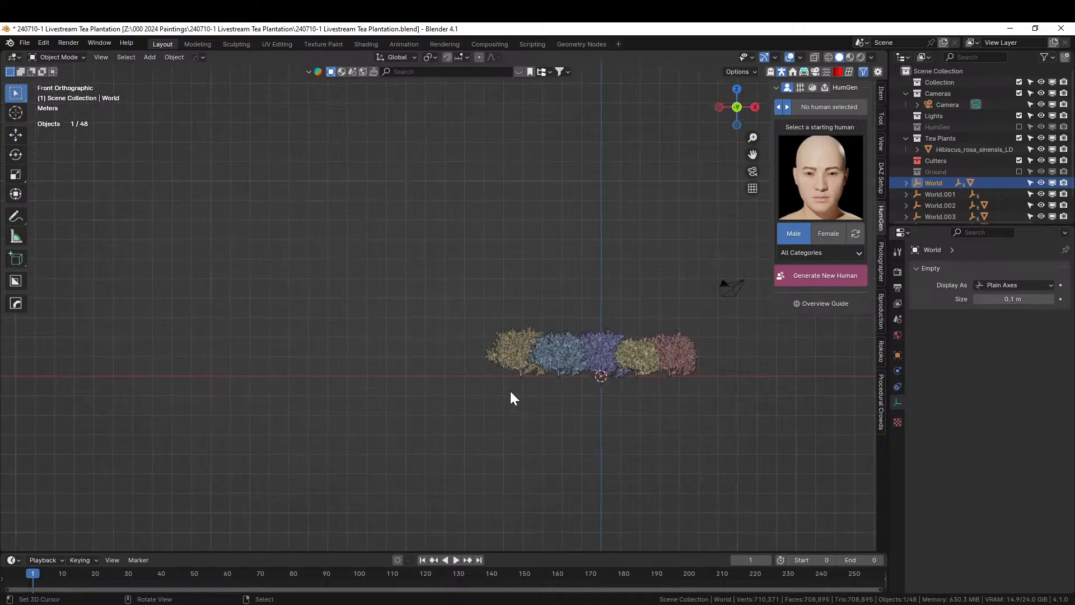
drag(734, 411, 426, 332)
key(m)
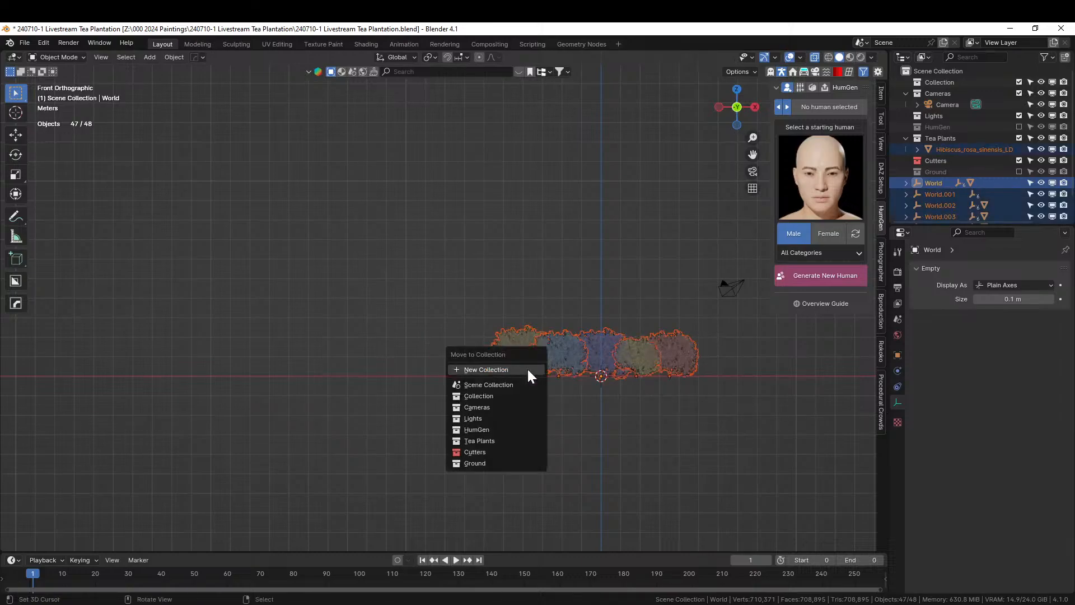
click(502, 441)
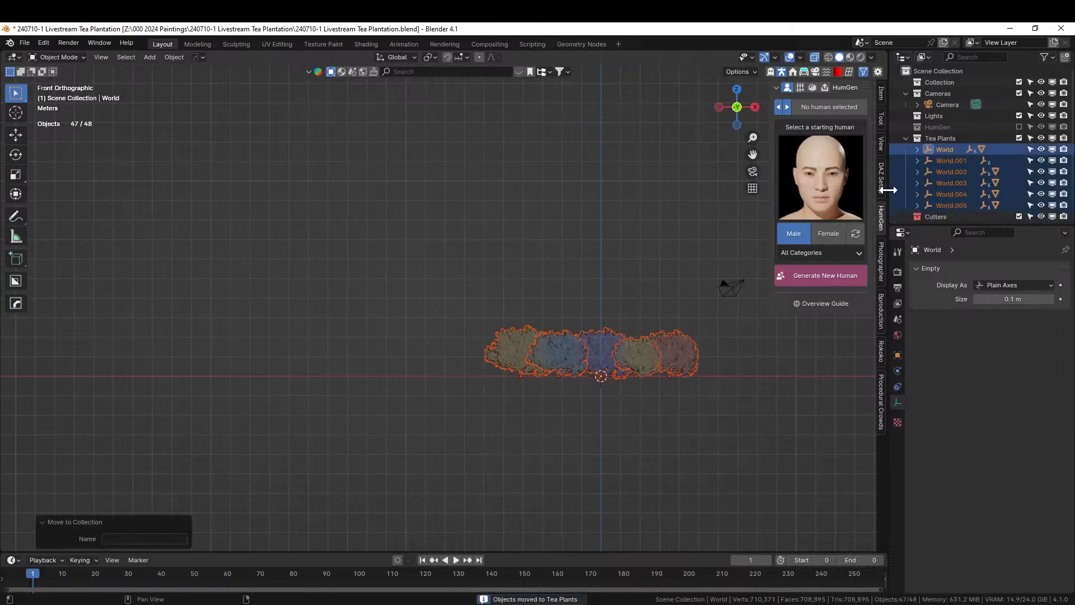
Include the Ground collection in the view layer again so the terrain shows with the plants.
middle_drag(648, 364, 656, 396)
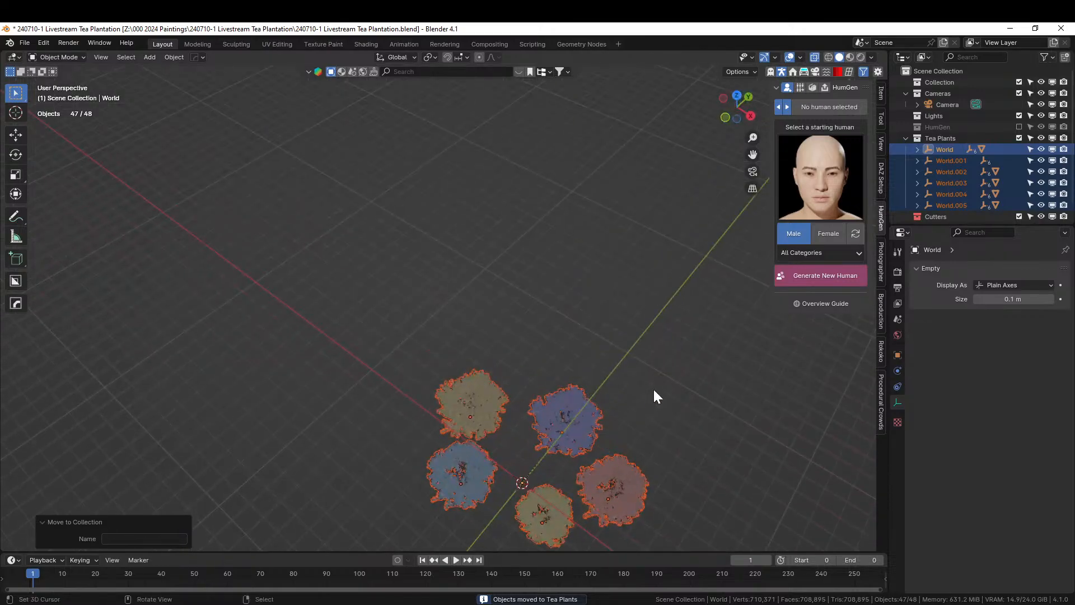
scroll(655, 391, down, 2)
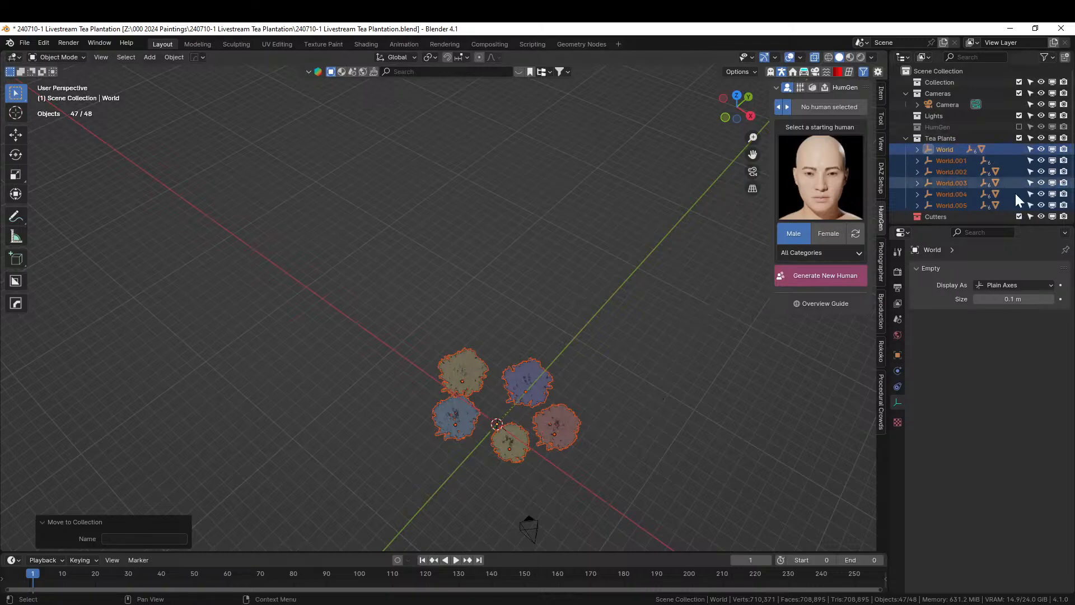
scroll(1016, 156, down, 1)
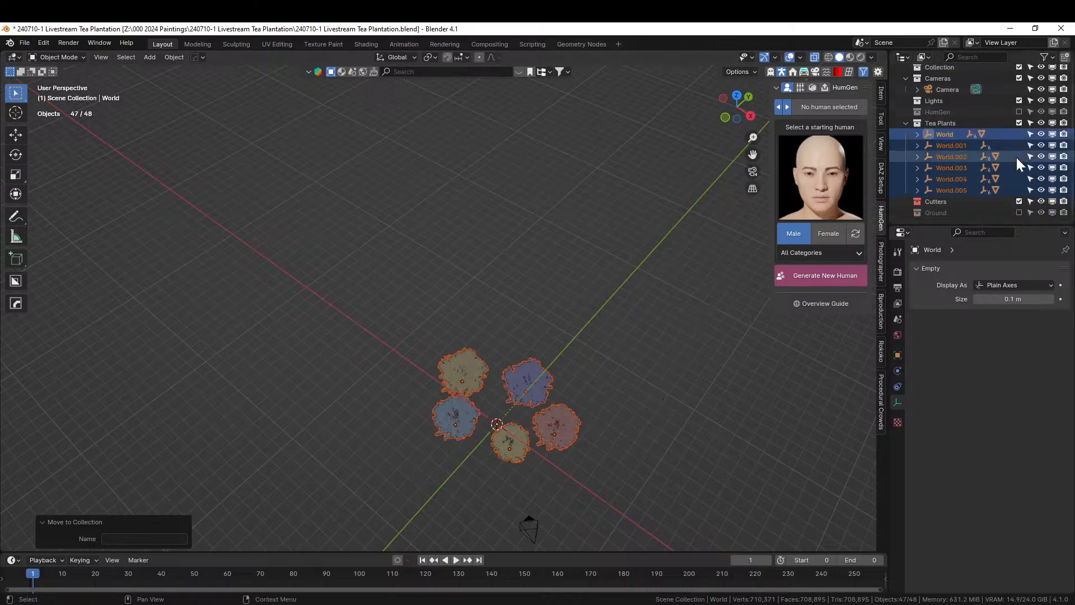
click(1019, 212)
middle_drag(644, 305, 615, 263)
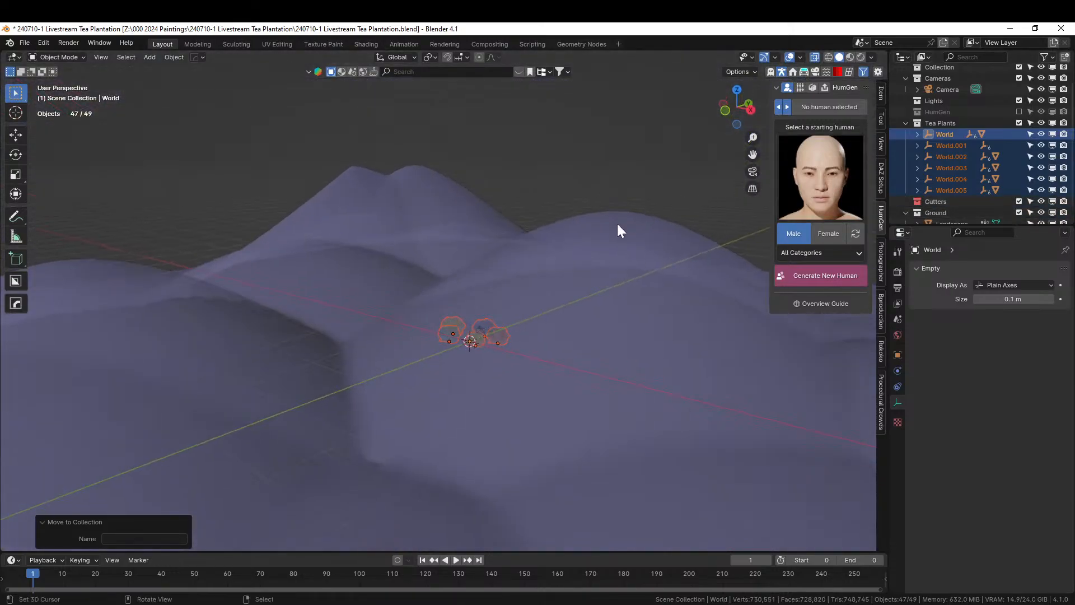
Set the landscape terrain as the emitter object for Geo-Scatter.
click(825, 69)
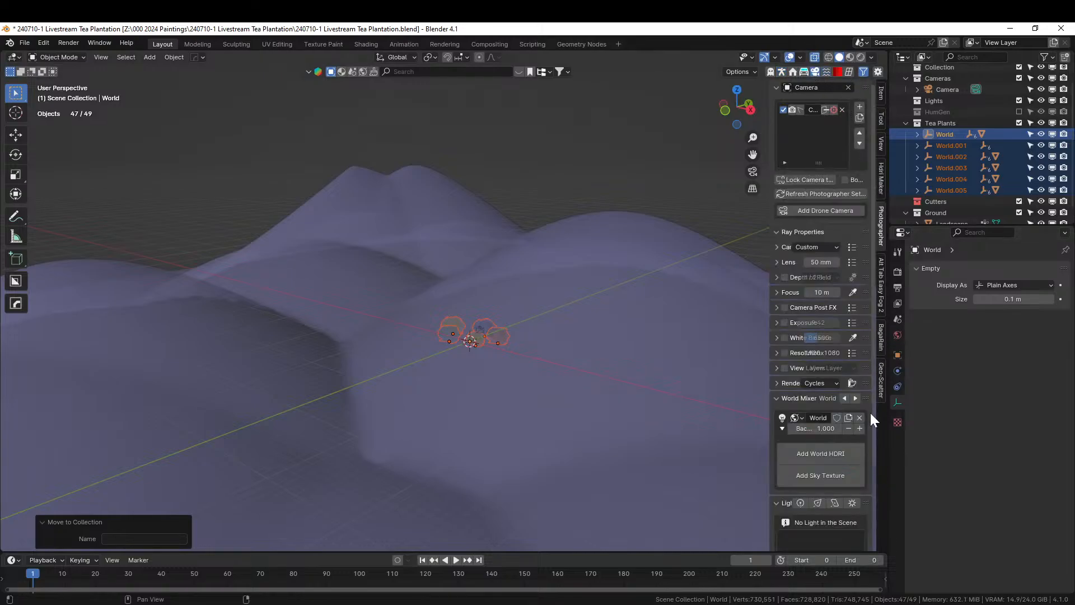
click(882, 381)
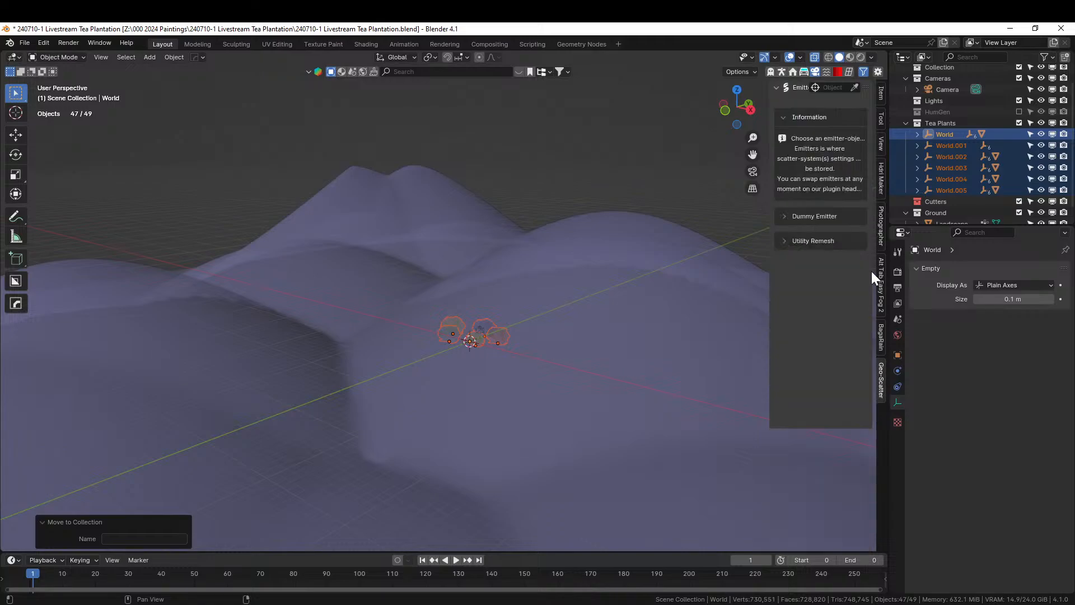
click(856, 87)
click(204, 320)
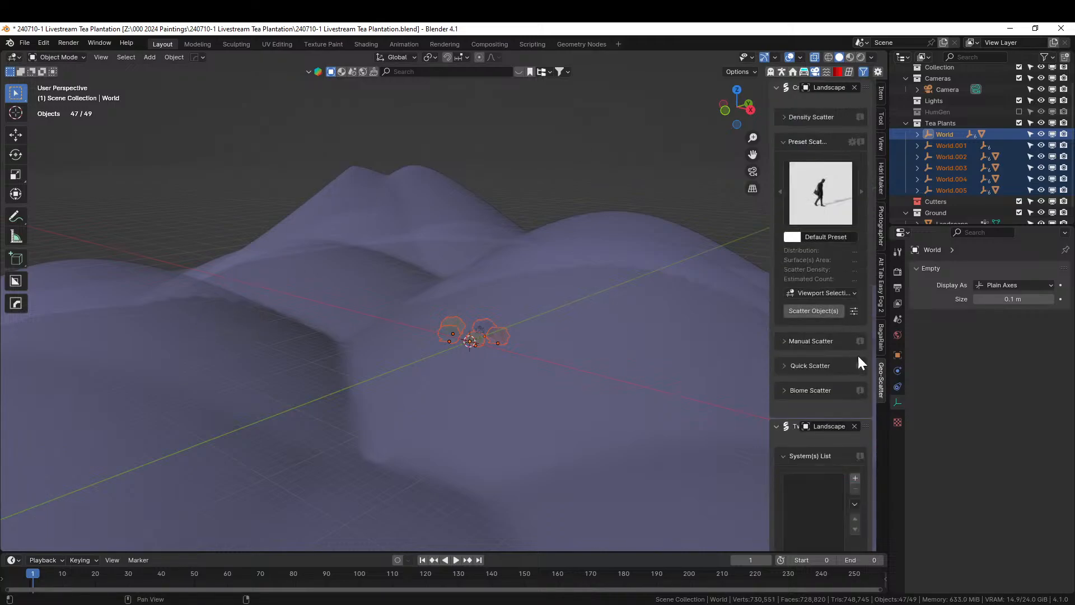
Try scattering the selected tea plants over the landscape with the 36 Per Vert preset.
click(824, 197)
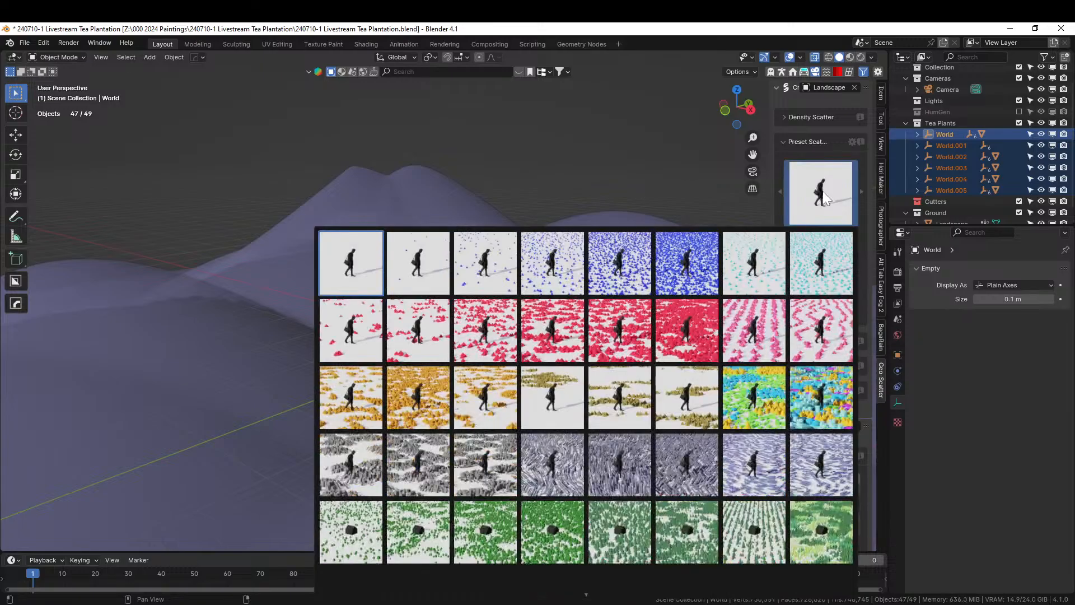
scroll(672, 560, down, 1)
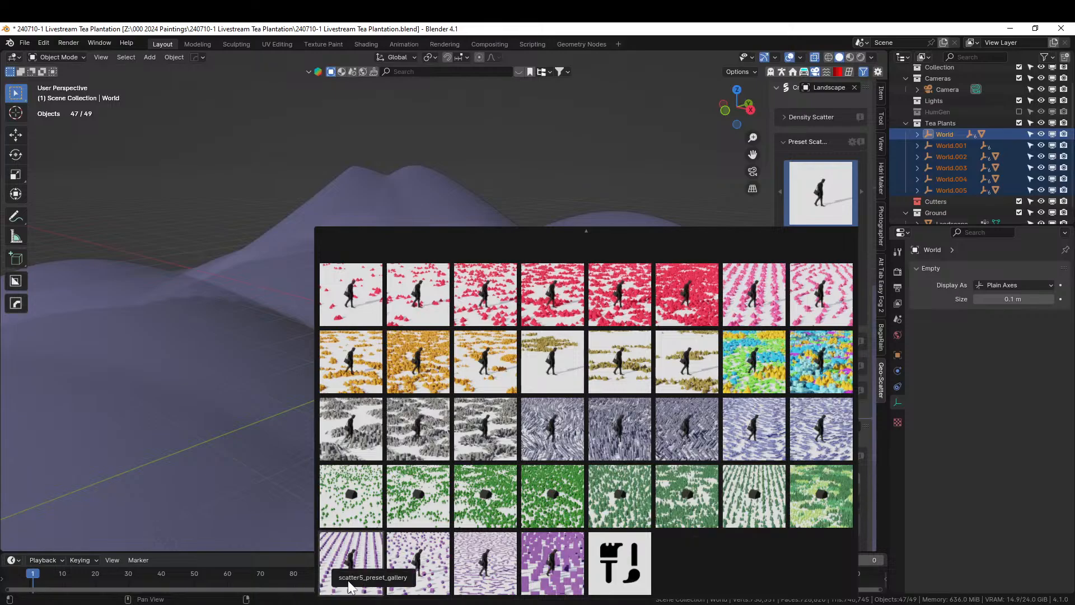
click(341, 550)
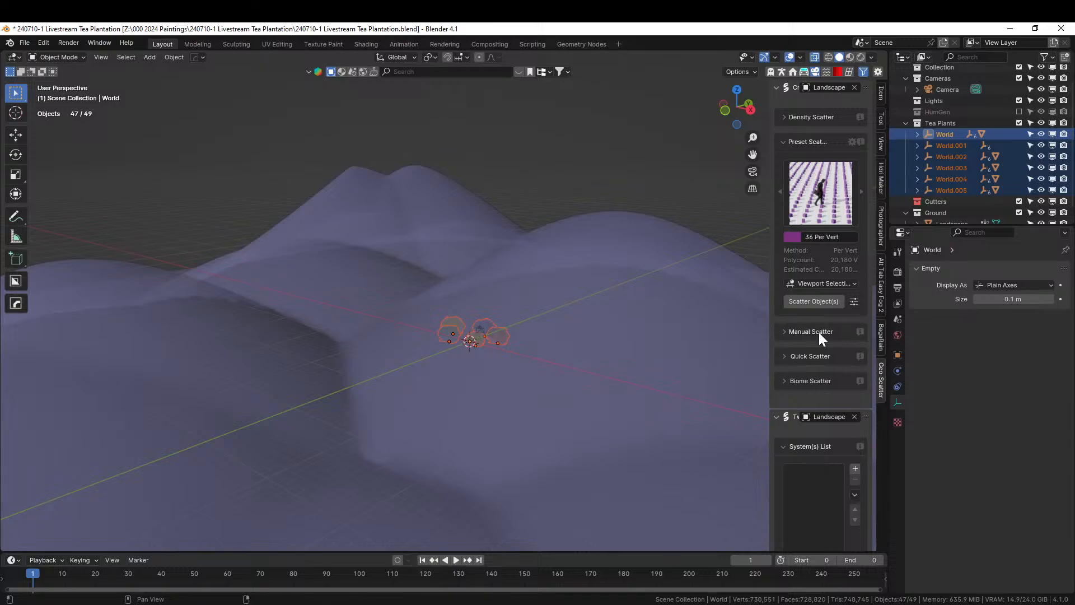
click(814, 301)
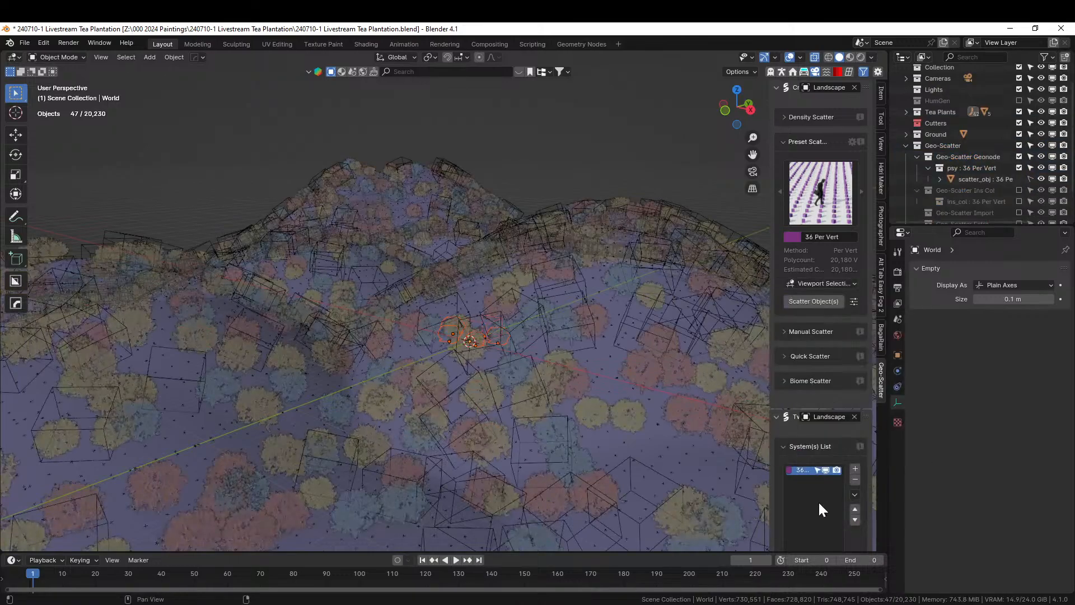
Mask the per-vertex scatter with the Tea Plant Rows vertex group and reverse its influence.
scroll(818, 501, down, 5)
scroll(833, 505, down, 5)
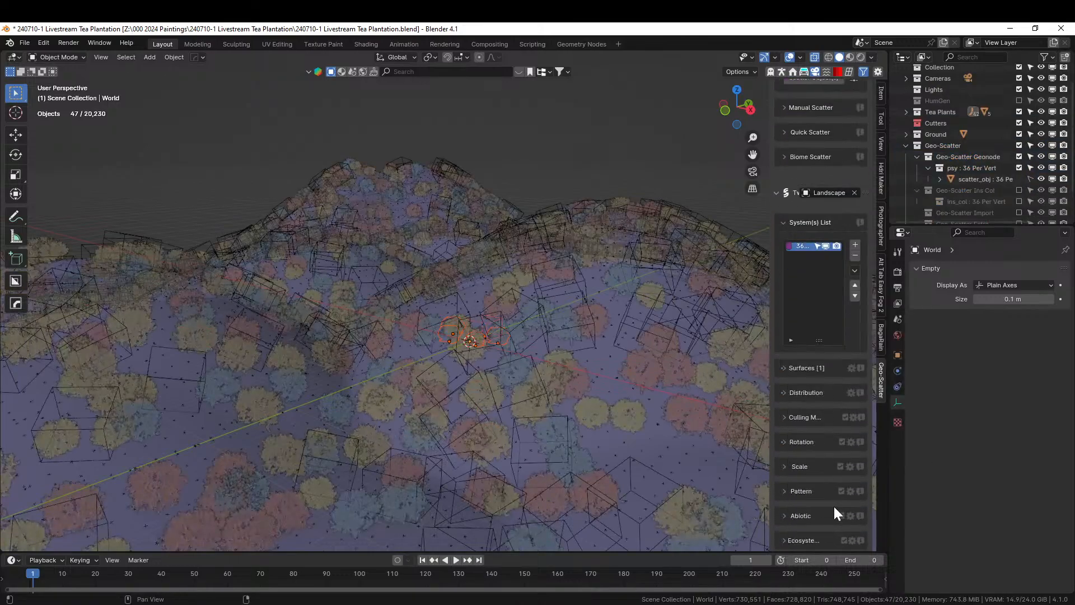
click(783, 417)
click(799, 452)
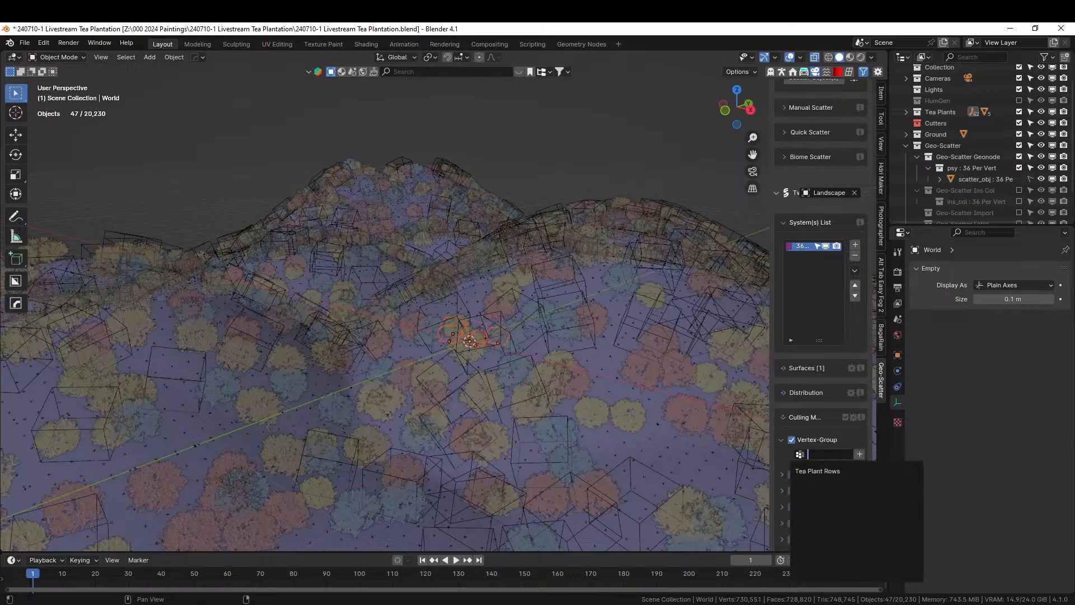
click(803, 472)
click(849, 453)
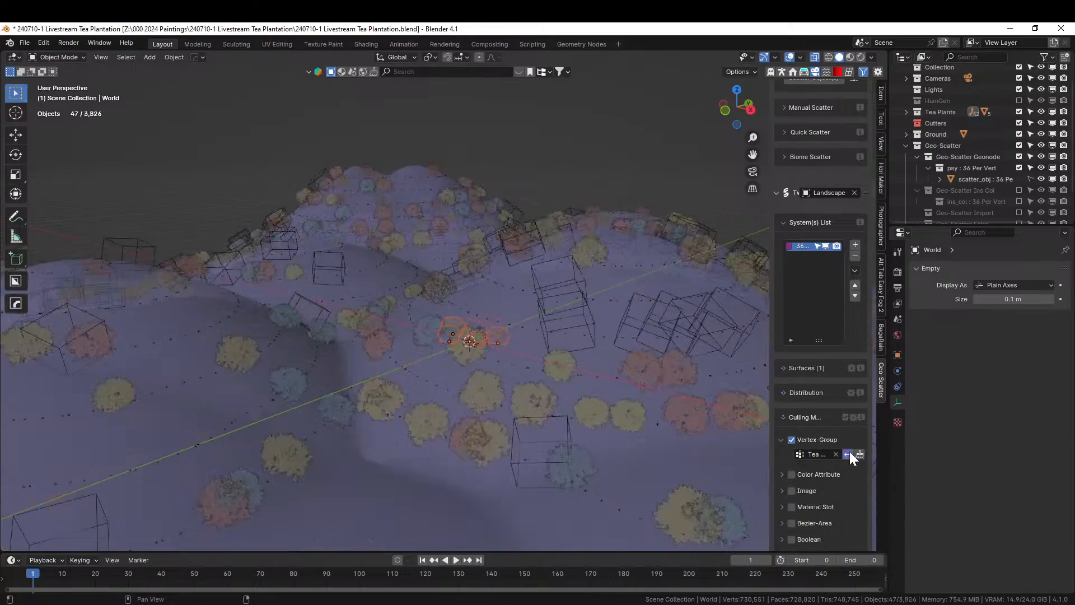
middle_drag(511, 386, 580, 402)
scroll(811, 393, up, 3)
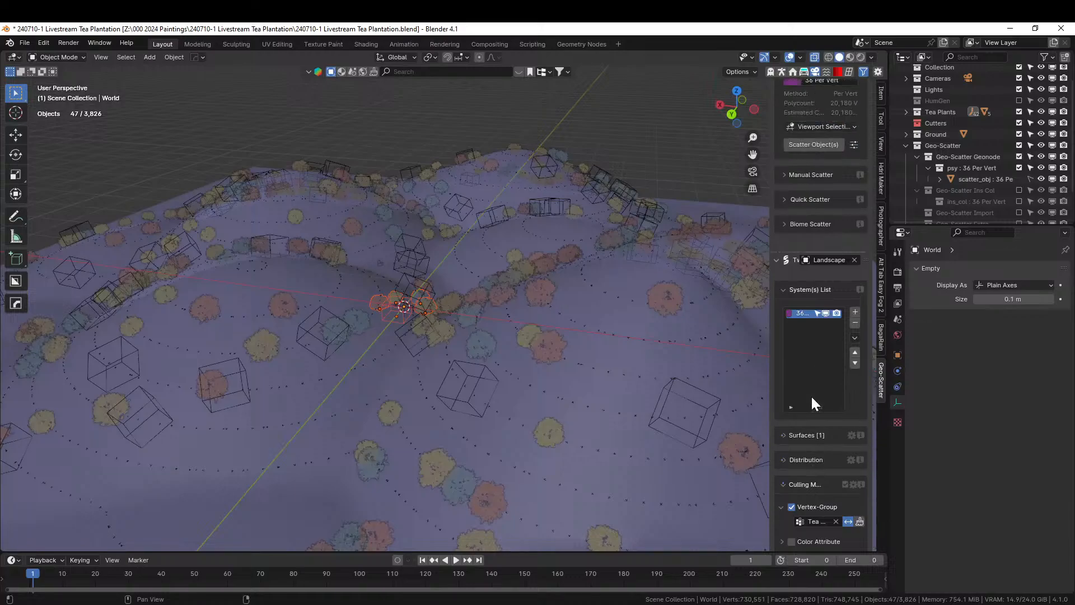
Try the Random distribution method on the 36 Per Vert scatter and remove that scatter system.
click(784, 460)
scroll(825, 455, down, 3)
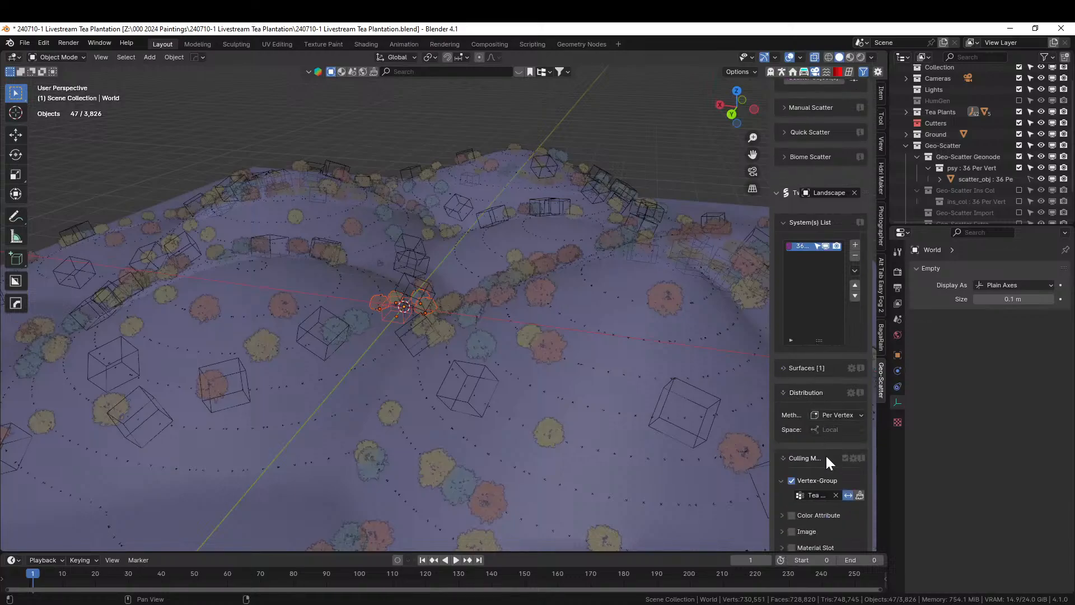
click(842, 415)
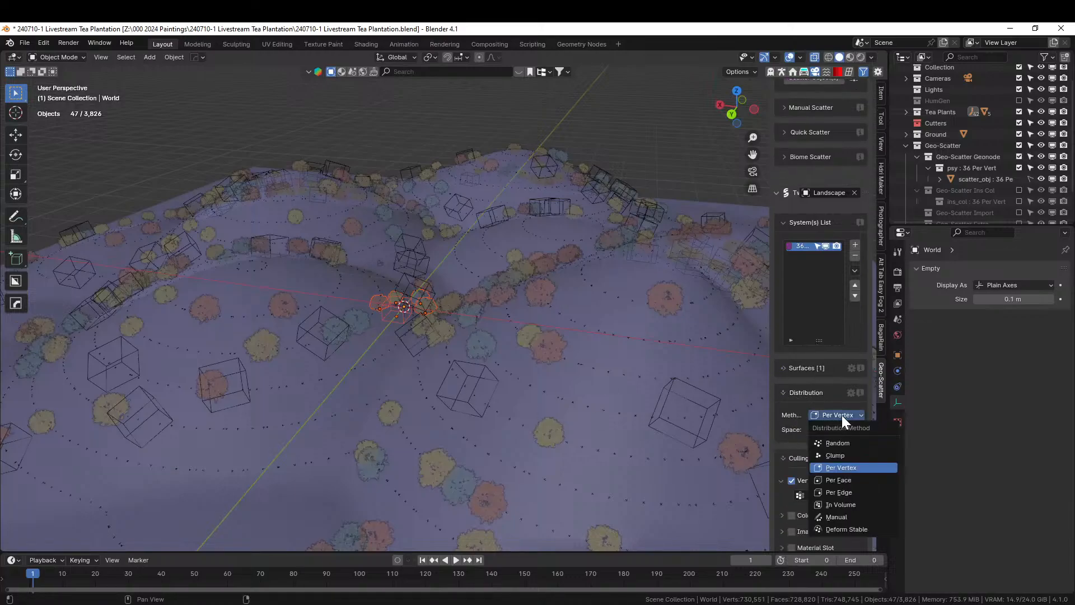
click(842, 445)
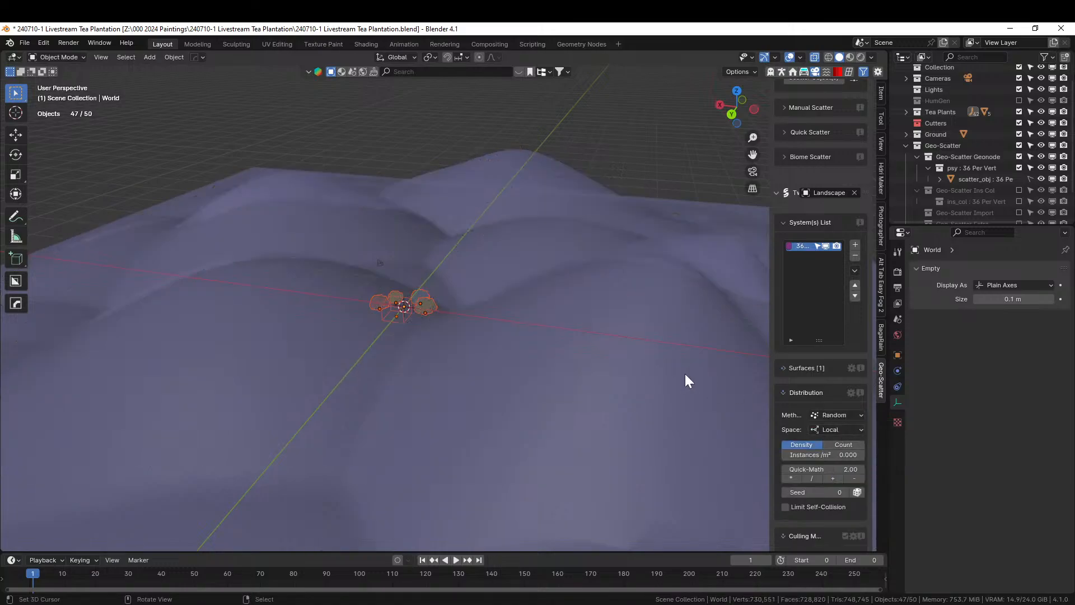
click(855, 256)
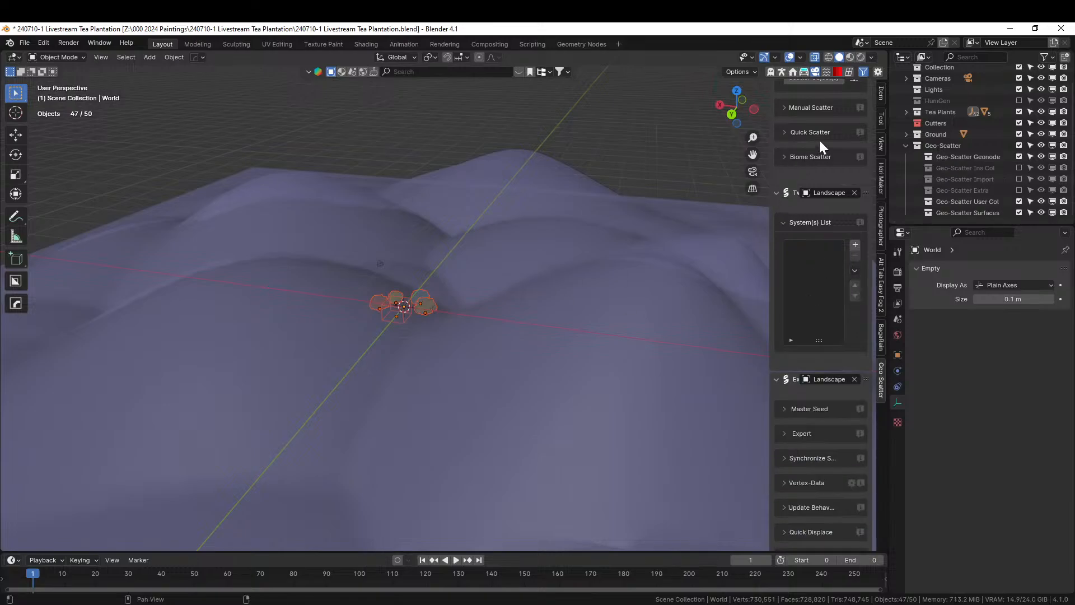
Scatter the selected tea plants over the landscape with the 02 Random preset.
scroll(822, 190, up, 8)
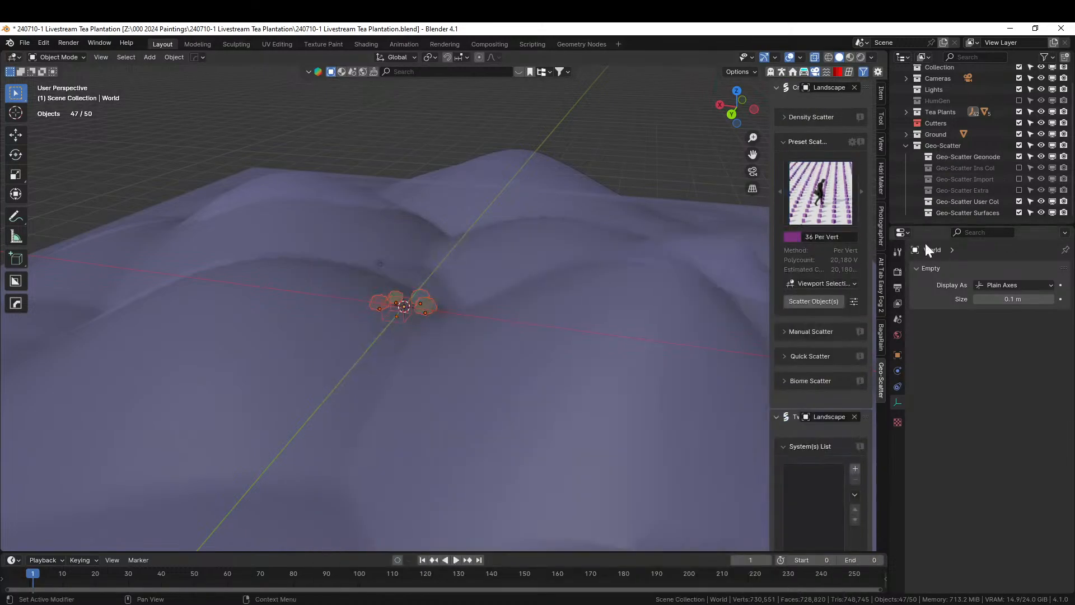
click(831, 188)
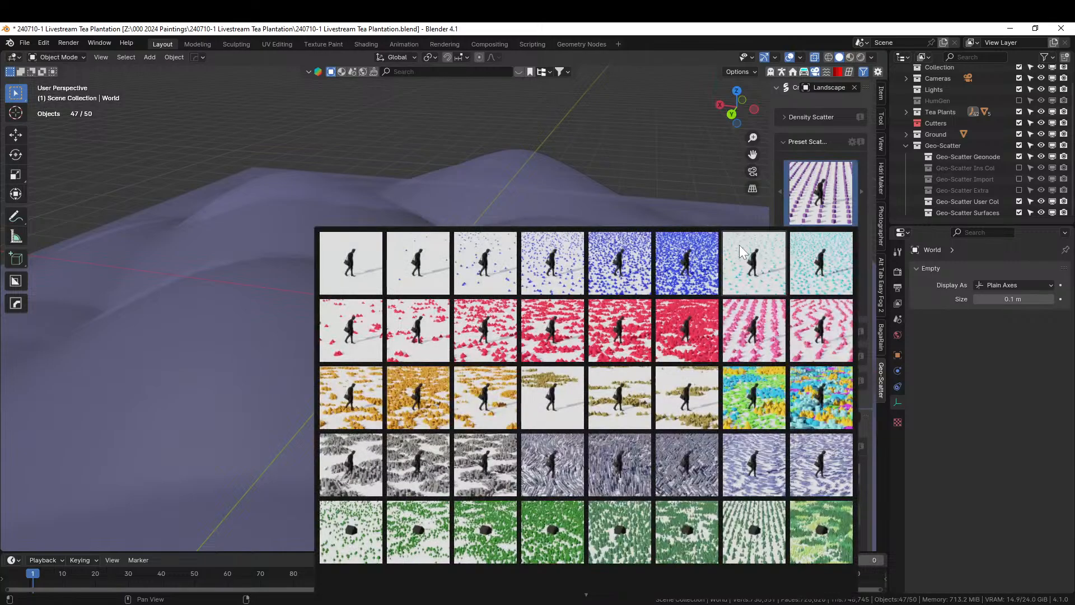
click(496, 283)
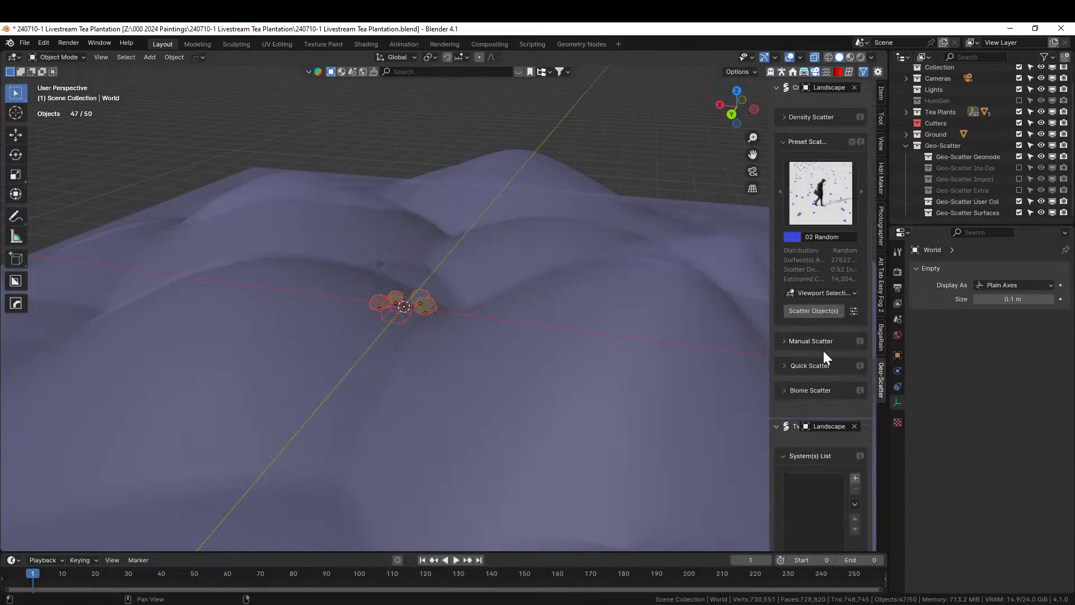
scroll(808, 463, down, 3)
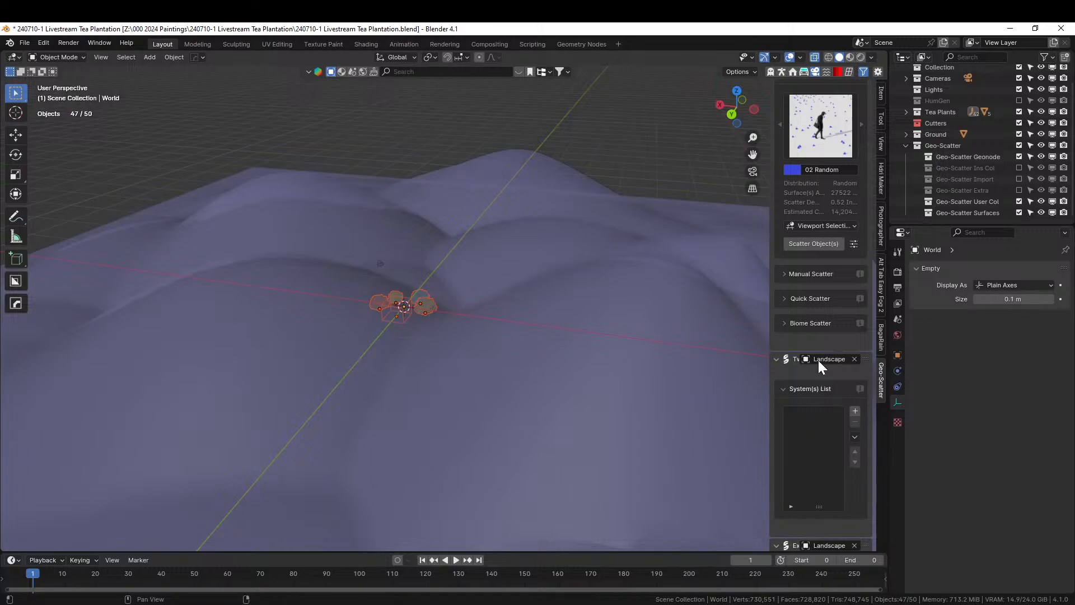
click(807, 244)
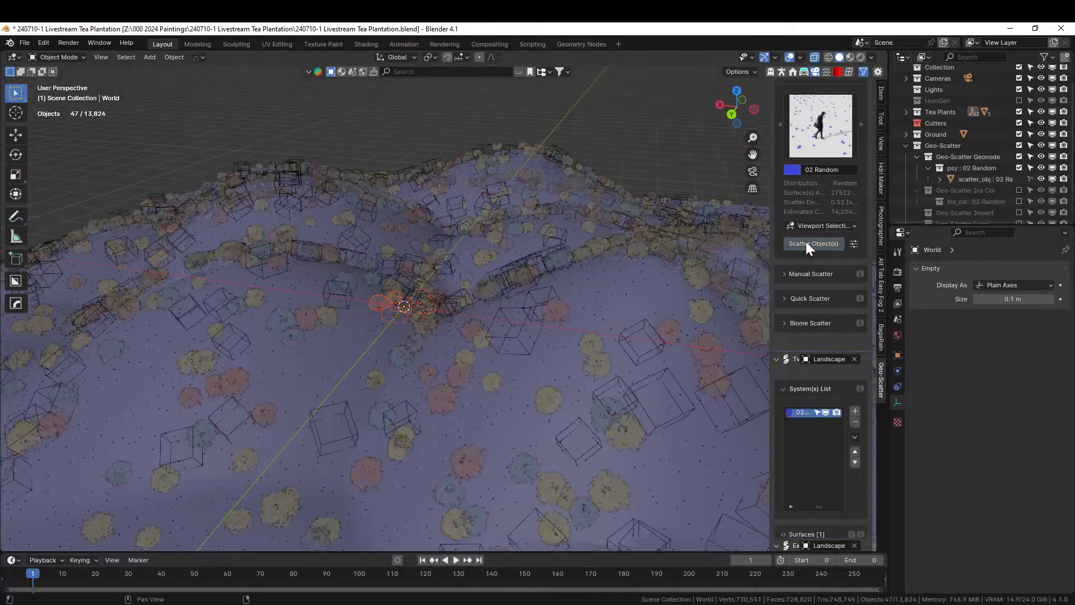
middle_drag(759, 297, 672, 361)
scroll(536, 395, up, 3)
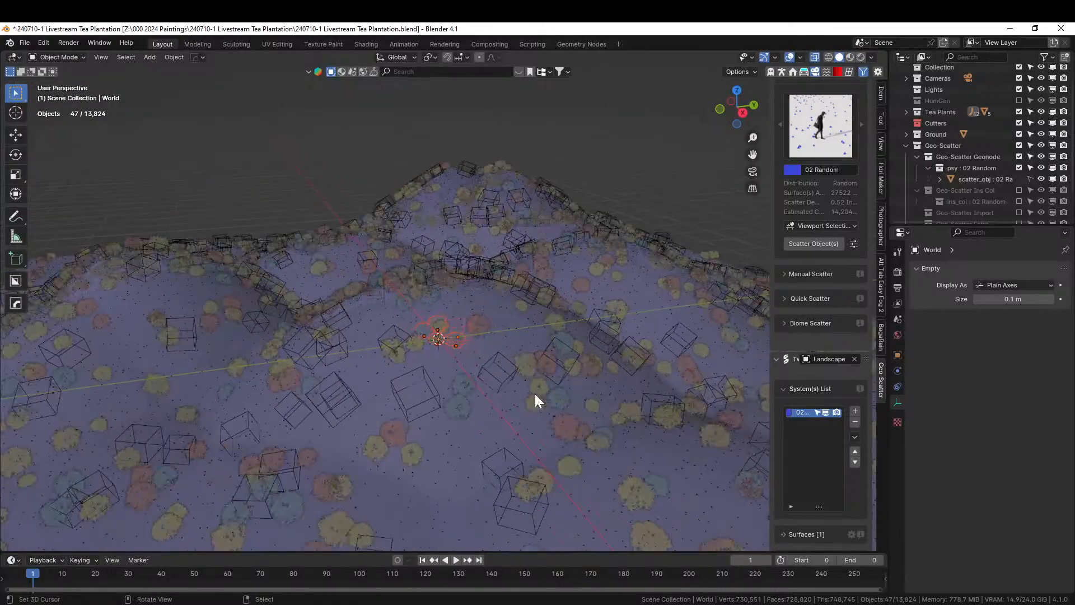
Enable the Vertex-Group culling mask on the random scatter with the Tea Plant Rows group and reverse it.
scroll(795, 458, down, 10)
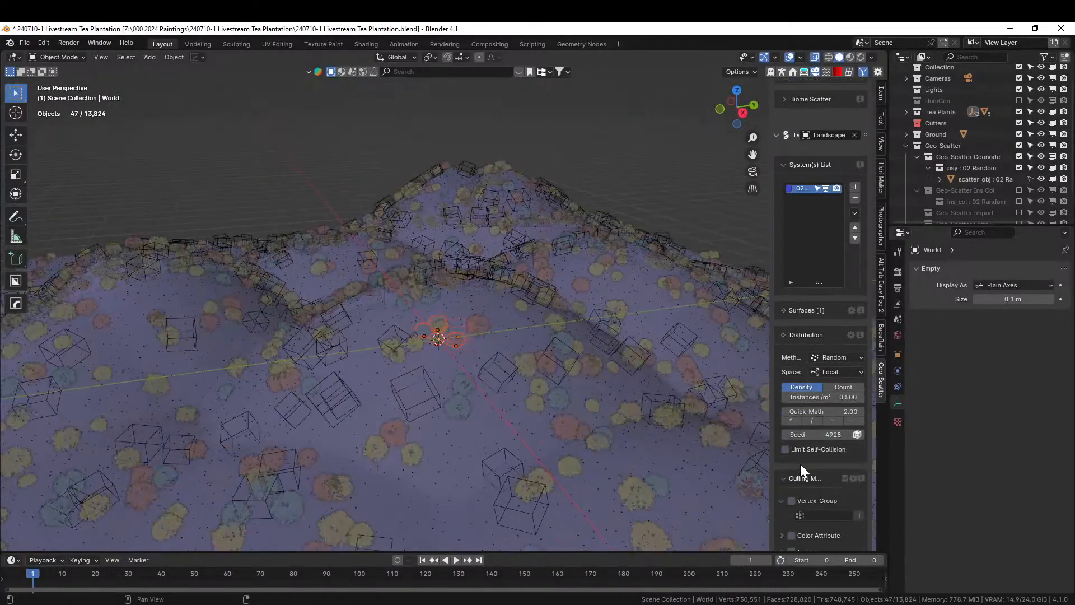
scroll(800, 469, down, 1)
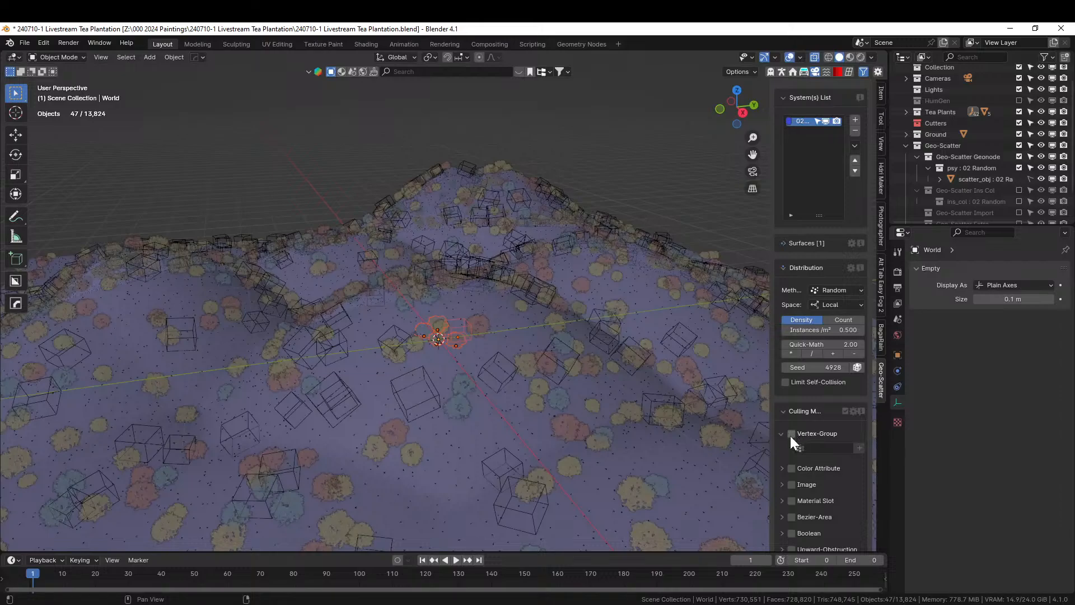
click(792, 434)
click(801, 448)
click(812, 464)
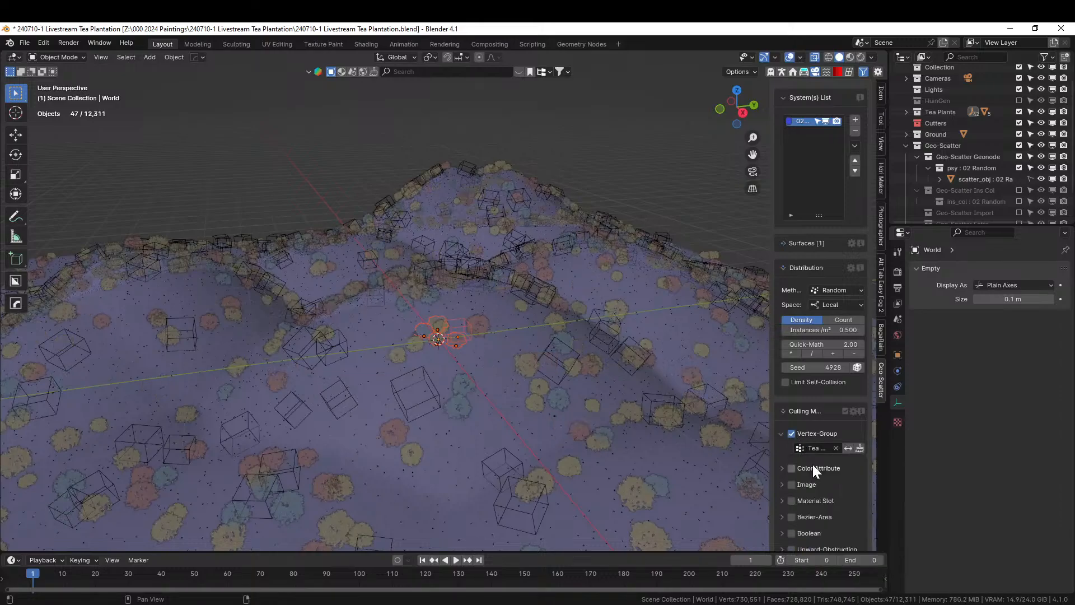
click(849, 447)
middle_drag(387, 375, 376, 429)
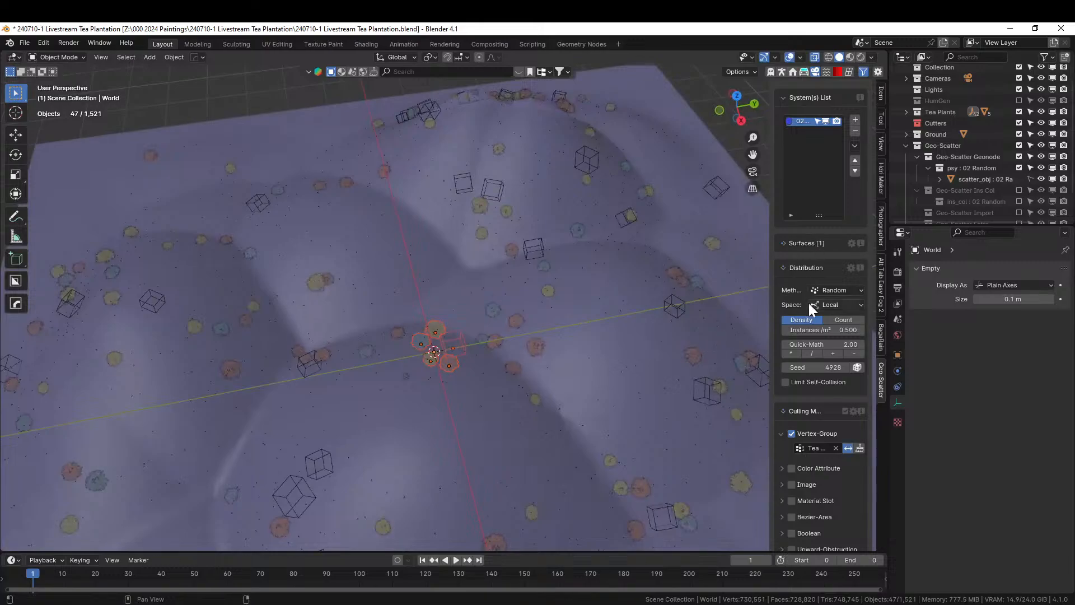
Double the scatter density repeatedly to 16 instances per square metre and inspect the plant rows.
scroll(809, 303, up, 3)
click(793, 420)
click(792, 420)
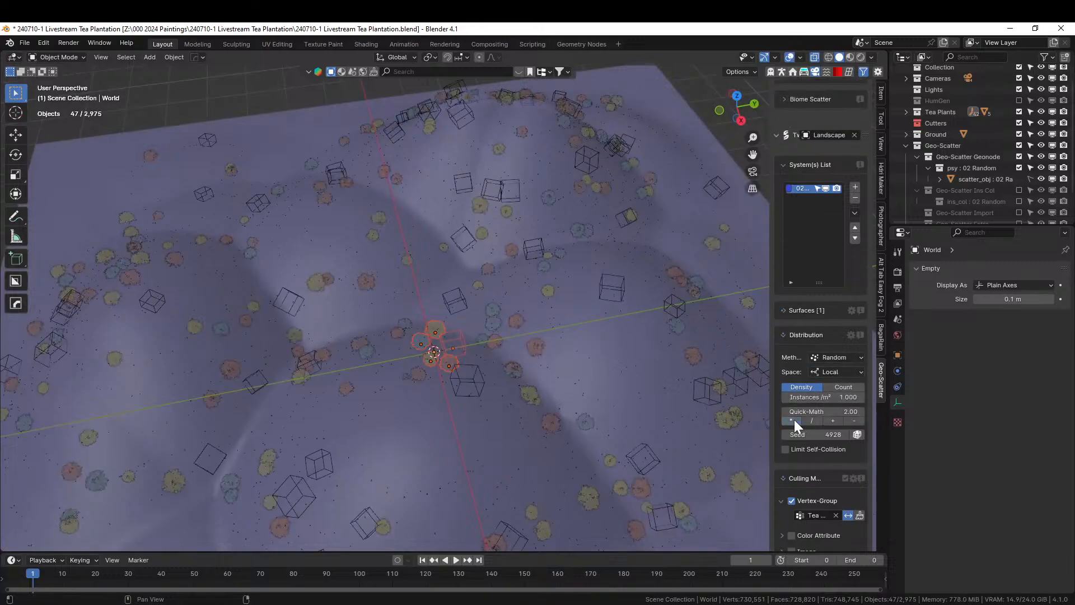
click(792, 421)
click(793, 421)
click(792, 421)
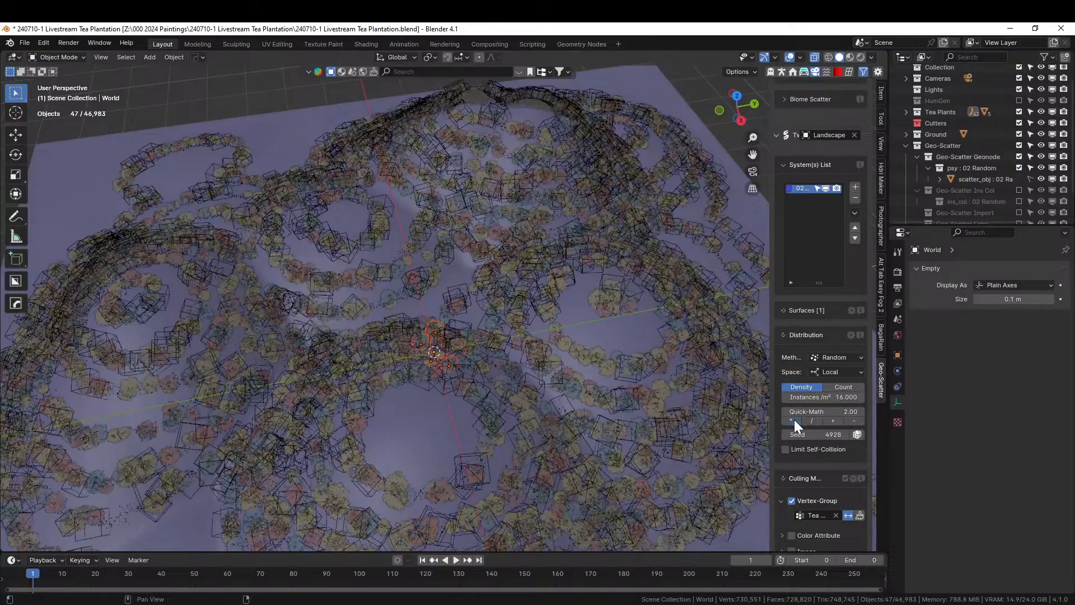
middle_drag(559, 387, 414, 341)
scroll(449, 327, up, 3)
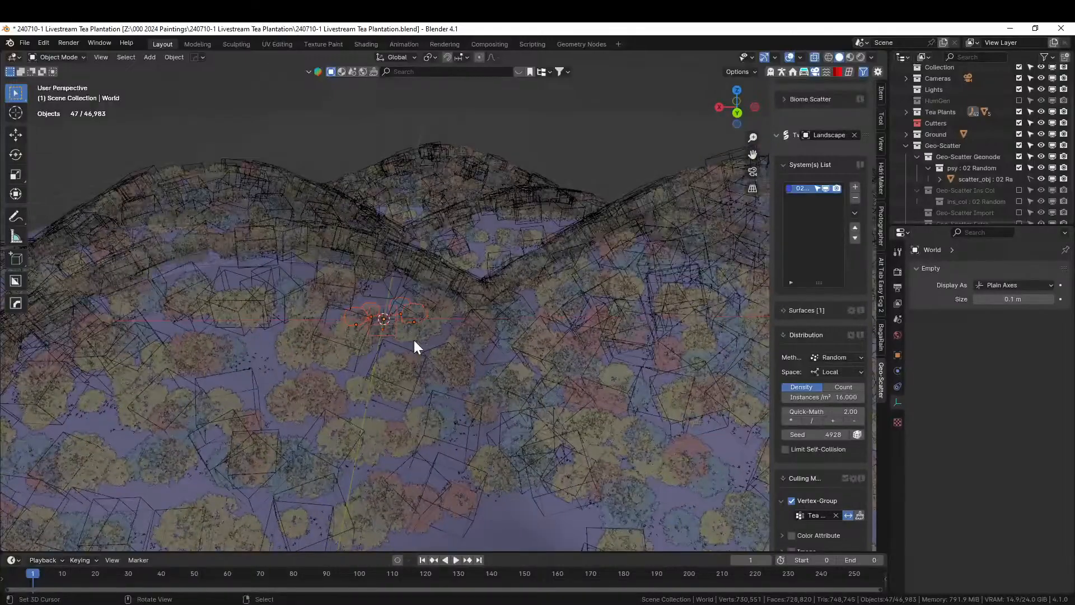
middle_drag(483, 336, 598, 360)
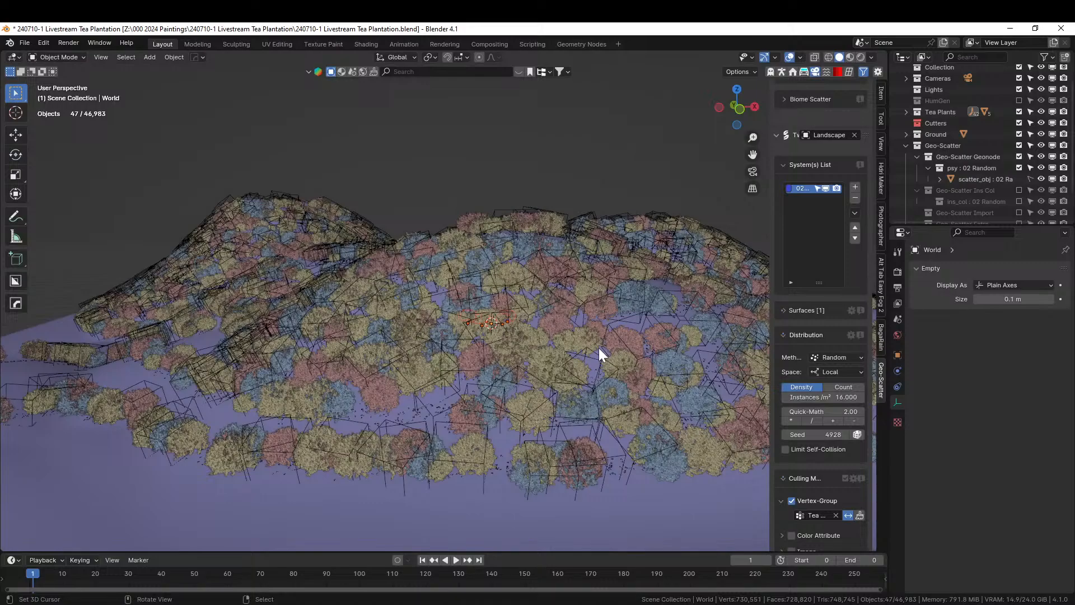
middle_drag(315, 316, 472, 358)
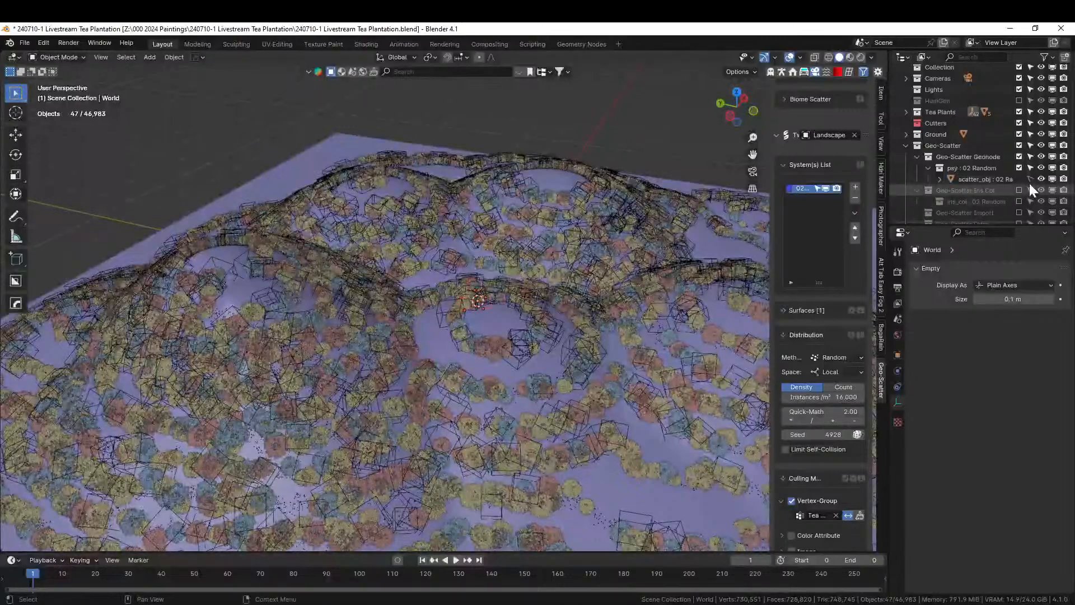
Exclude the Geo-Scatter collection from the view layer and scale the landscape by 0.75.
click(1019, 145)
scroll(537, 308, down, 2)
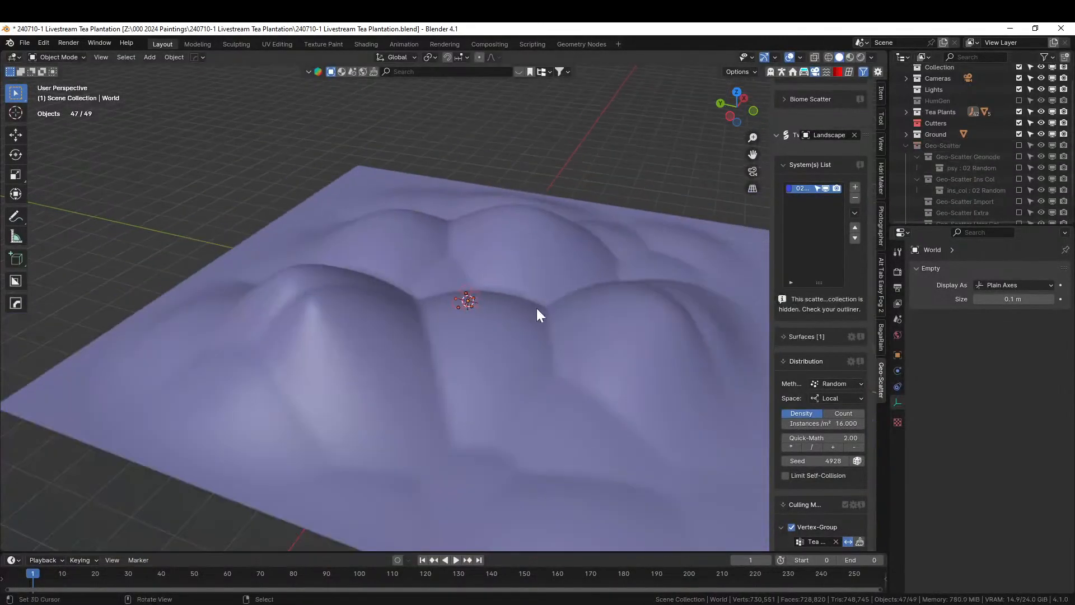
scroll(527, 373, up, 1)
click(303, 364)
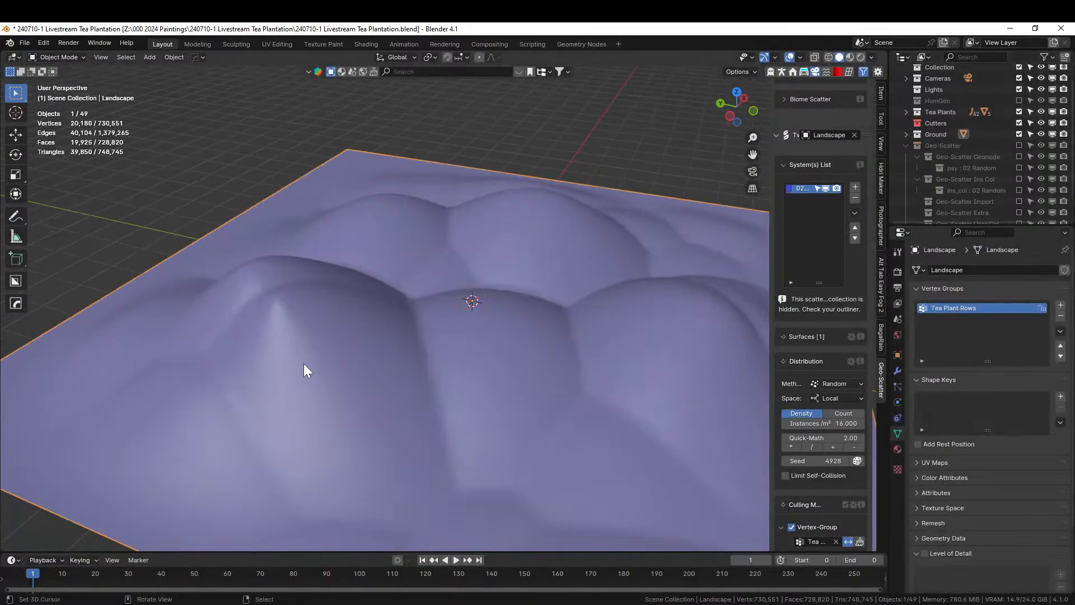
text(s.75)
key(Return)
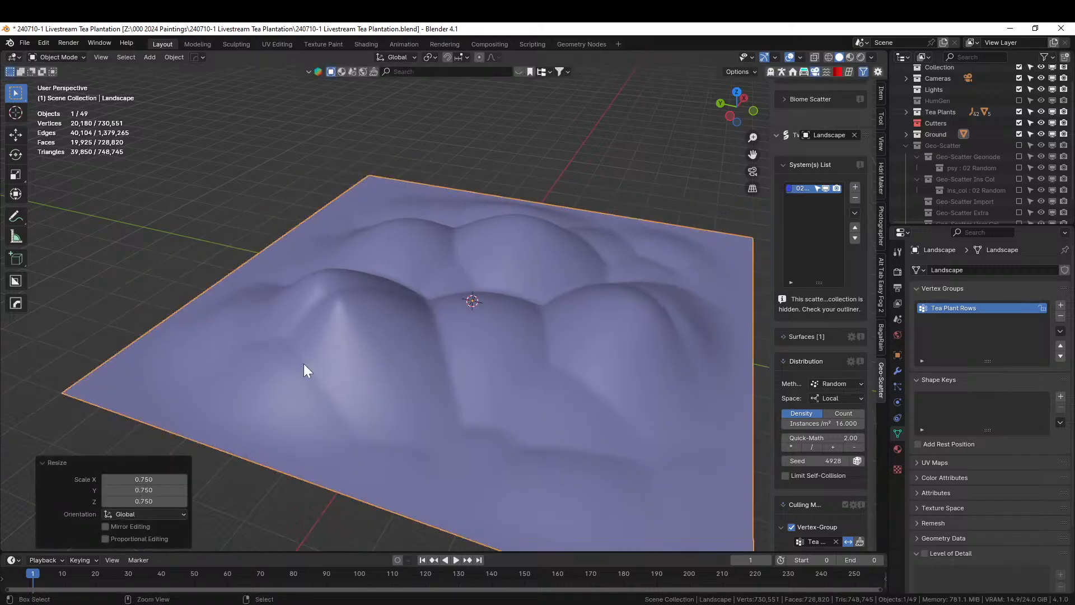
Apply the landscape's rotation and scale and include the Geo-Scatter collection in the view layer again.
key(ctrl+a)
click(304, 361)
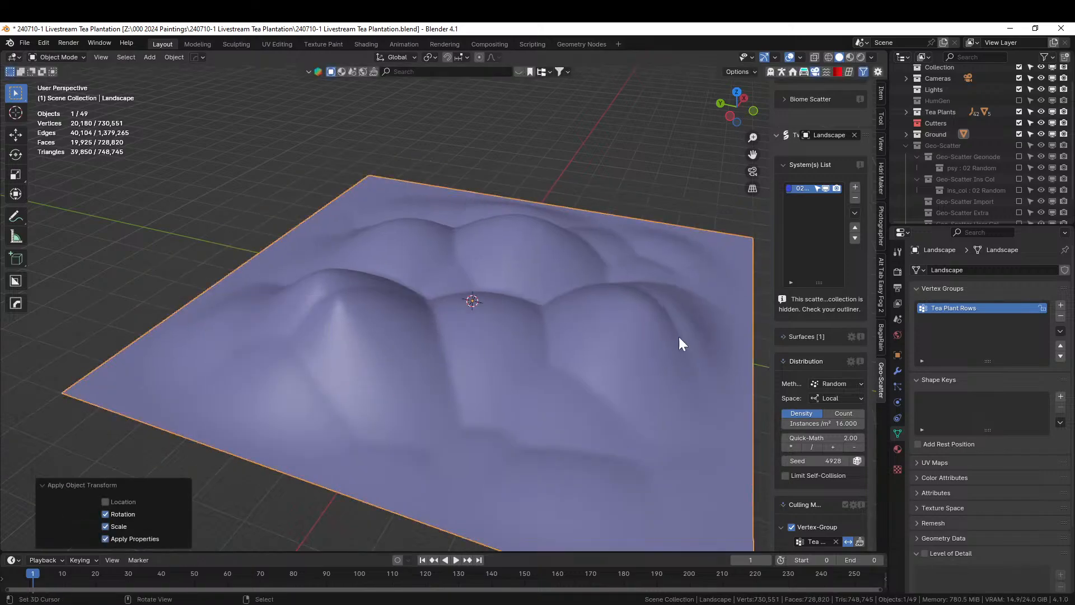
click(1019, 145)
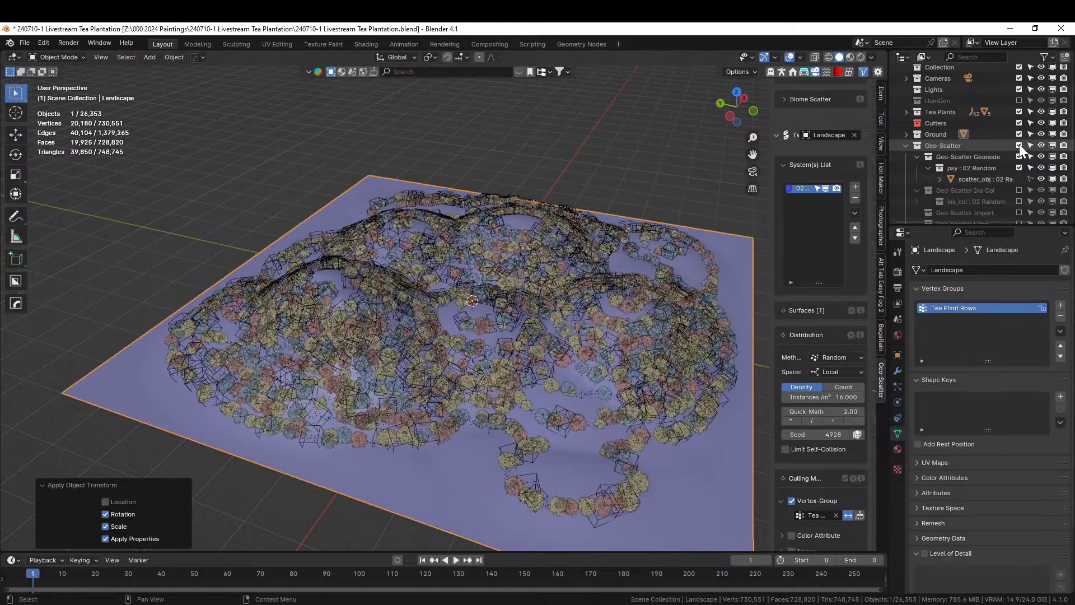
Exclude the Geo-Scatter collection from the view layer and set the landscape's scale to 1.1 on all axes.
scroll(539, 385, up, 3)
middle_drag(536, 386, 336, 429)
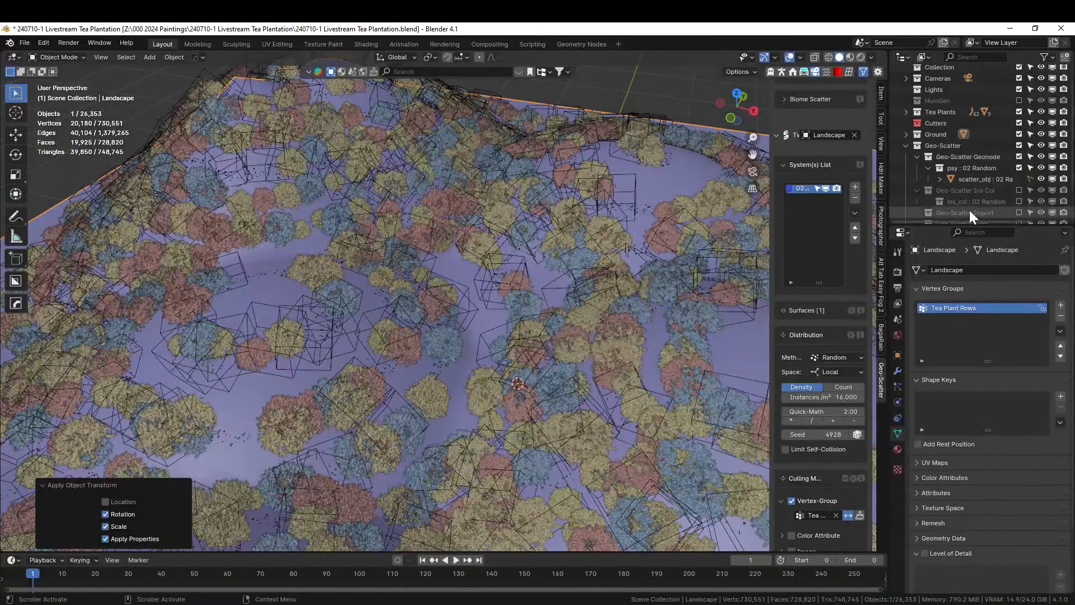
click(1019, 146)
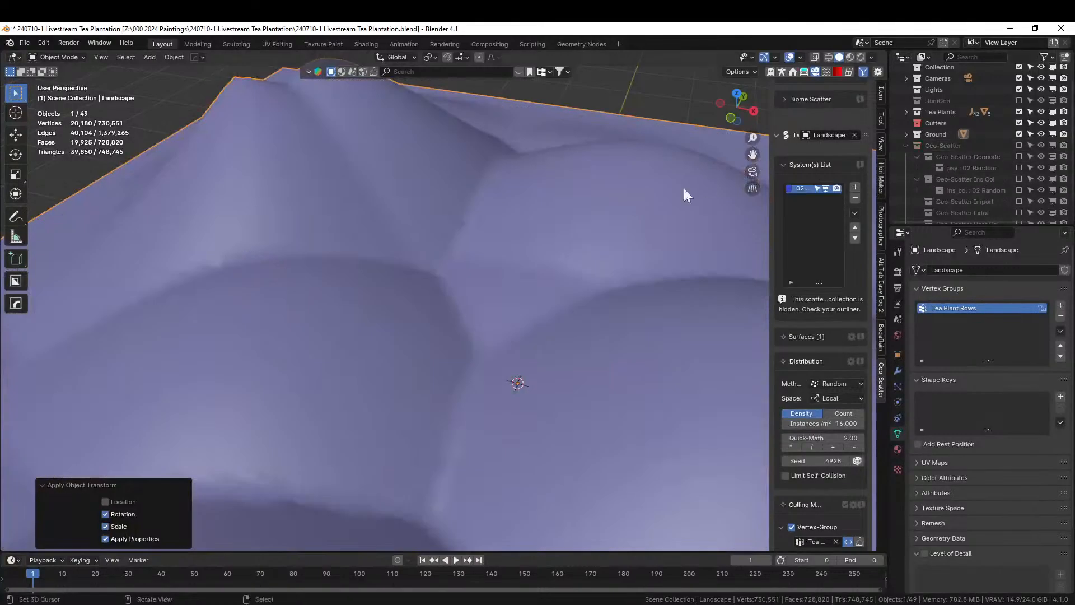
click(882, 93)
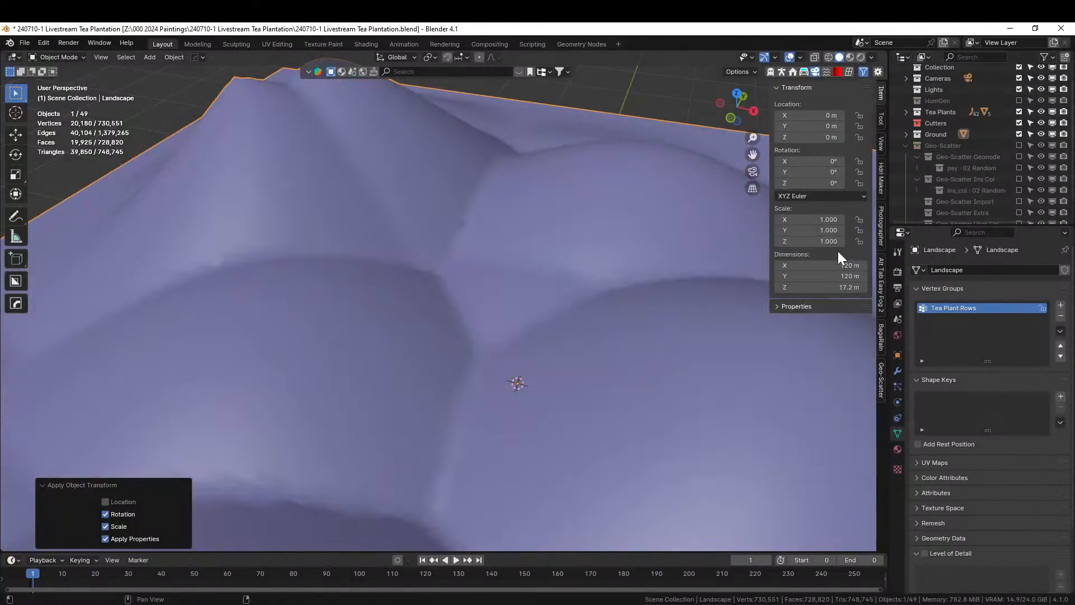
drag(809, 220, 809, 241)
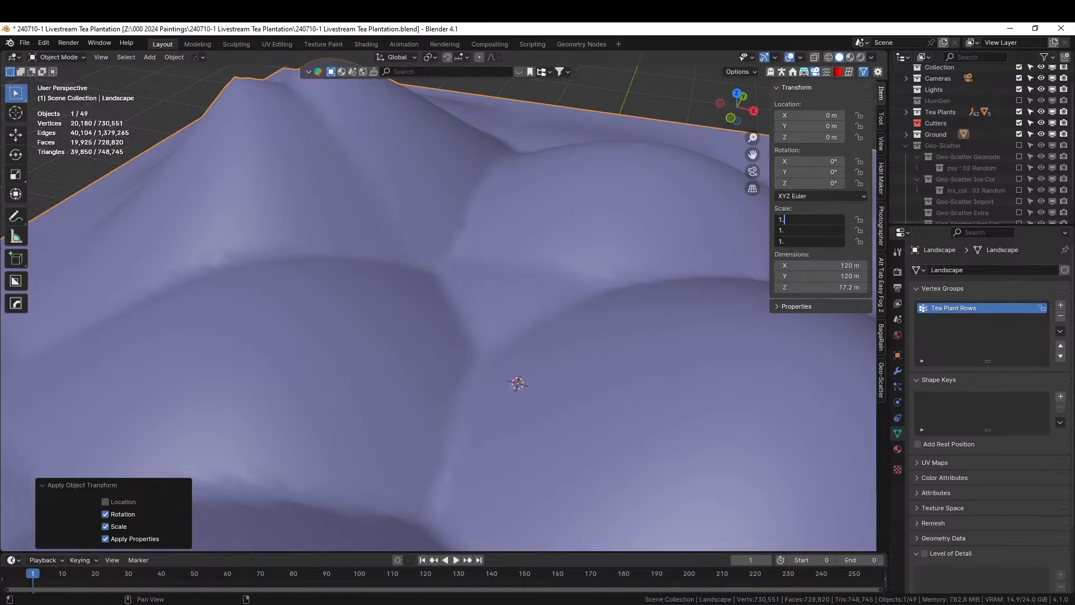
text(1.1)
key(Return)
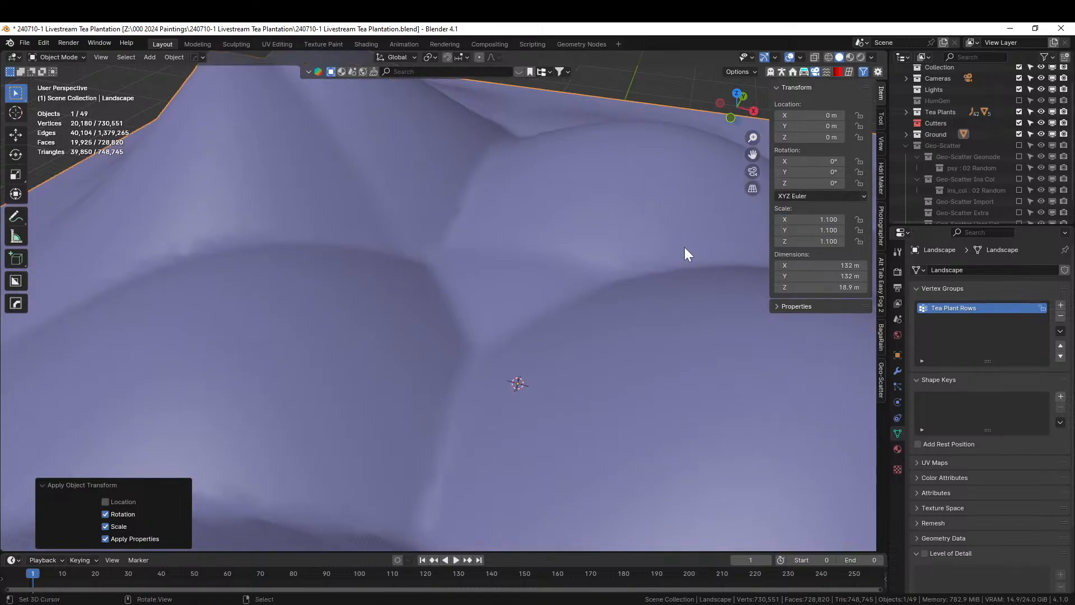
Apply the enlarged landscape's rotation and scale and re-enable the Geo-Scatter collection.
key(ctrl+a)
click(482, 279)
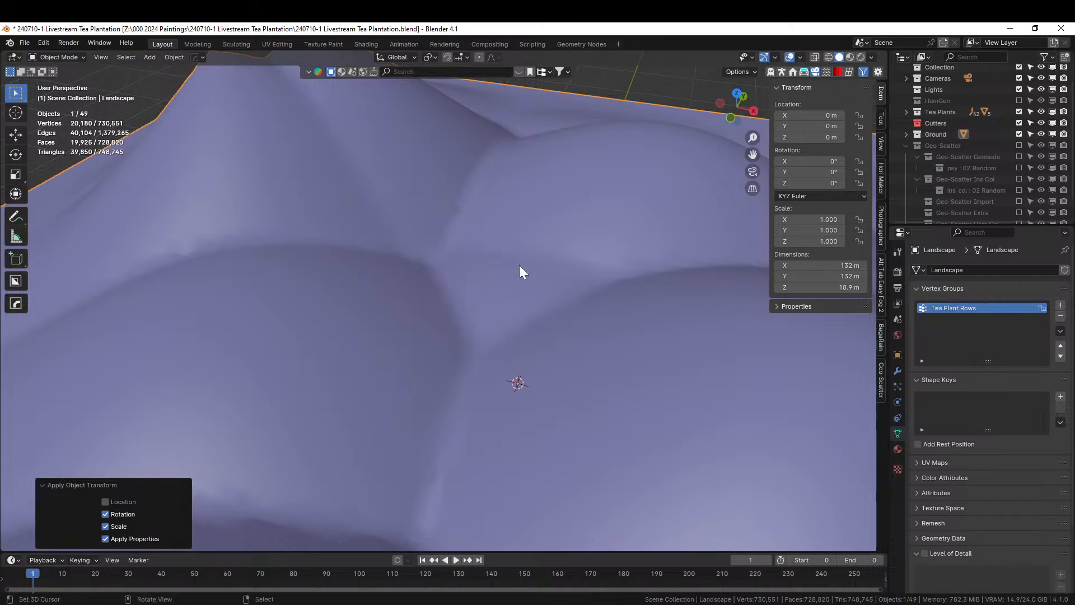
click(1019, 145)
Inspect the scattered tea plant rows up close and from above in Rendered shading.
middle_drag(565, 358, 544, 268)
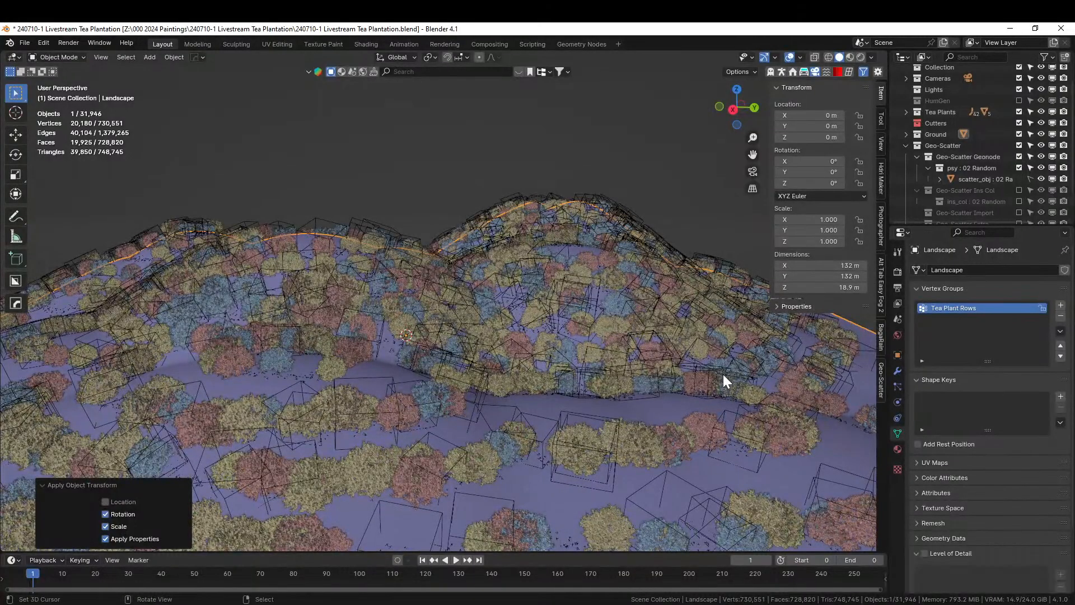
scroll(555, 404, up, 4)
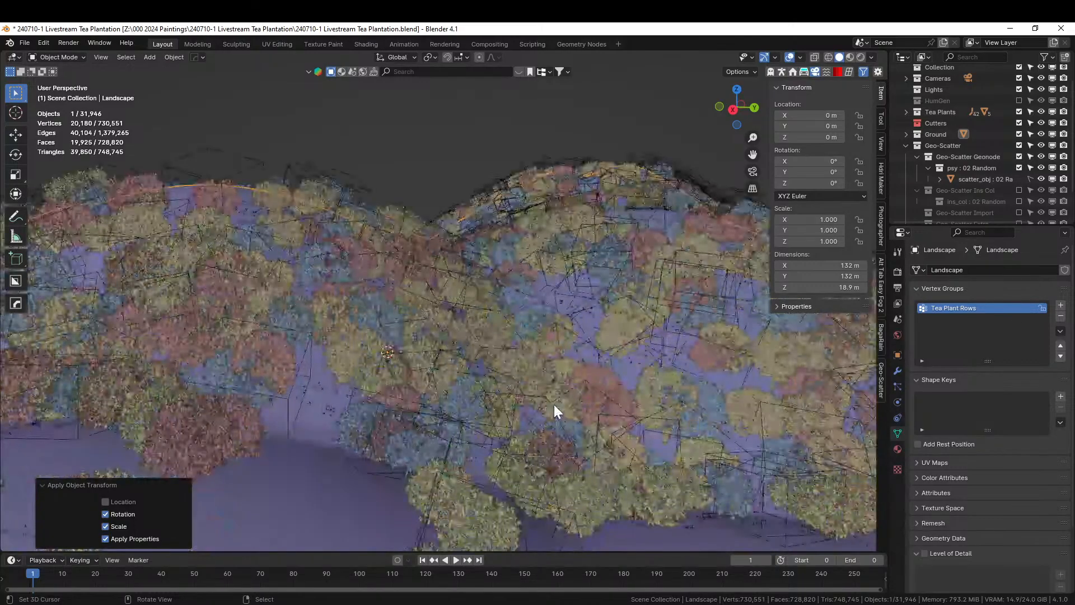
key(z)
key(8)
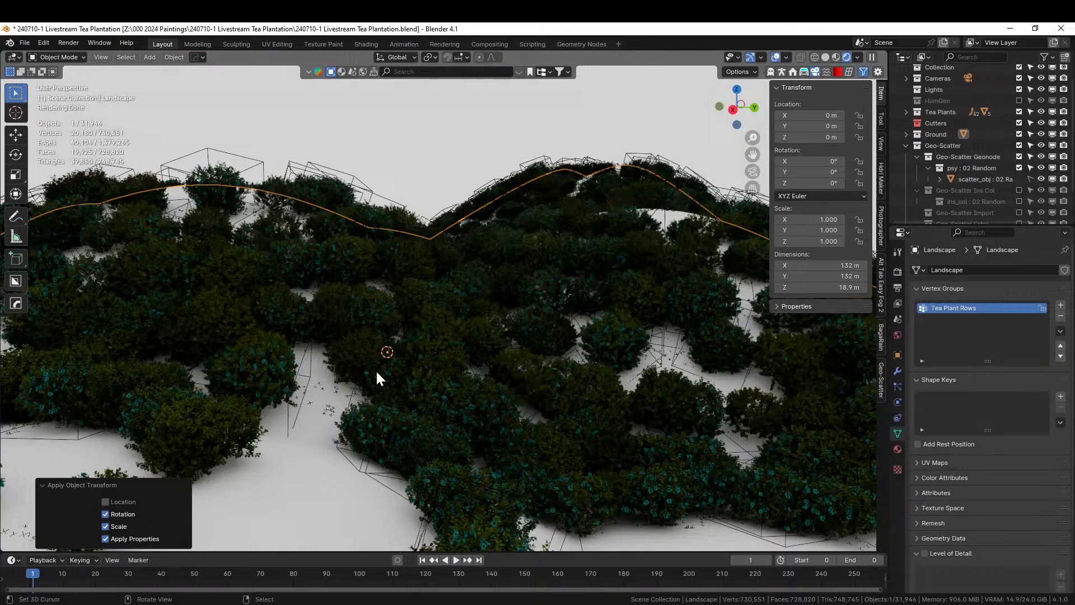
middle_drag(378, 373, 416, 416)
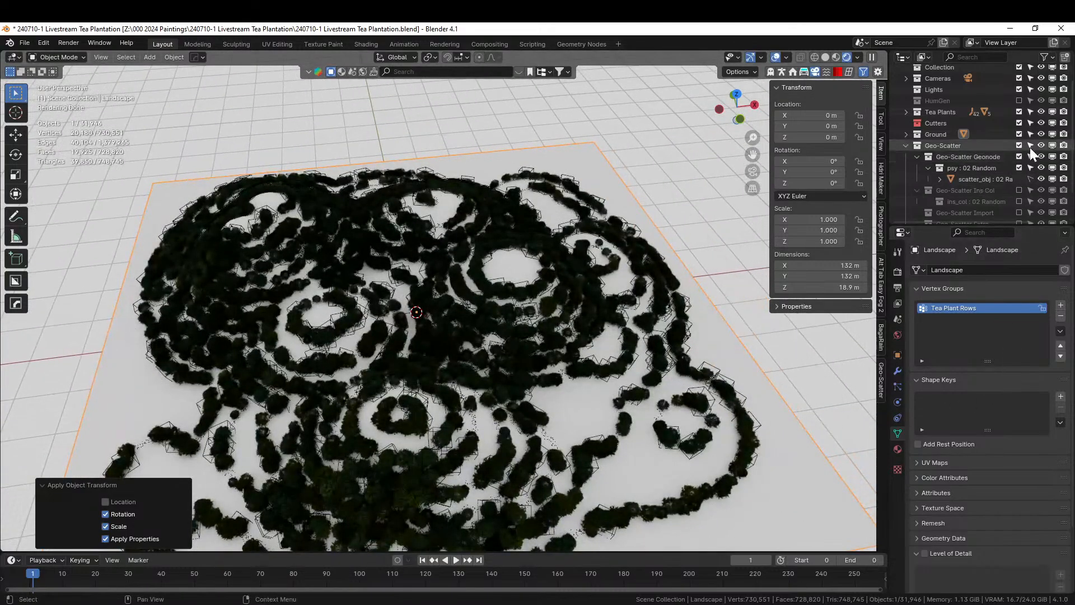
Exclude the Geo-Scatter collection and open the landscape mesh for editing in Solid shading.
click(1019, 146)
key(z)
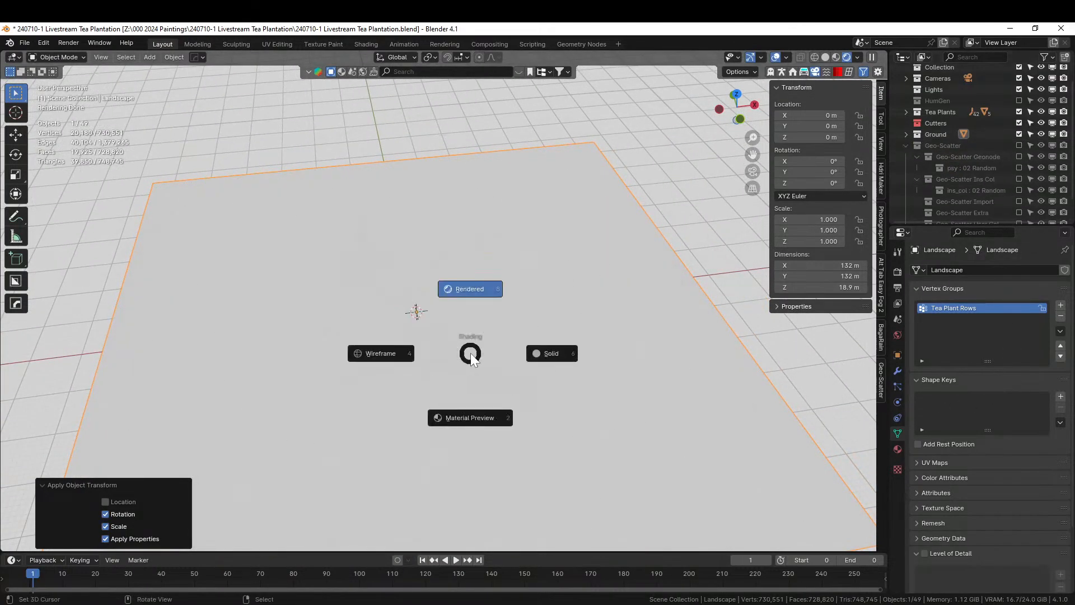
key(6)
key(Tab)
Mark the selected contour row edges of the landscape as sharp.
mouse_move(468, 353)
middle_down()
mouse_move(451, 397)
mouse_move(329, 411)
middle_up()
scroll(450, 394, up, 4)
scroll(404, 402, up, 1)
key(KP_7)
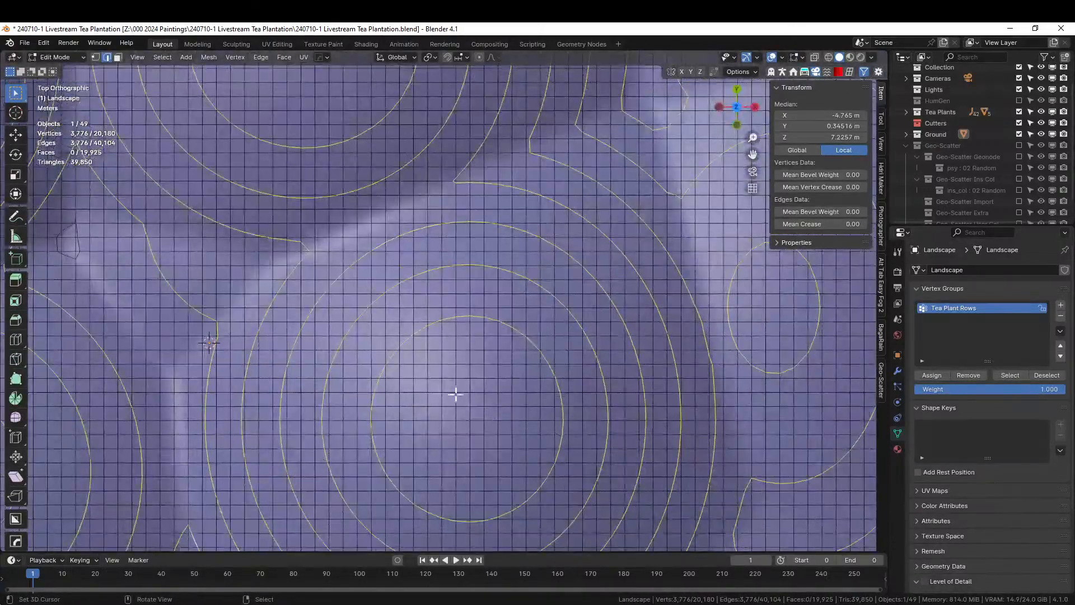
scroll(470, 408, up, 2)
shift+middle_drag(470, 408, 442, 278)
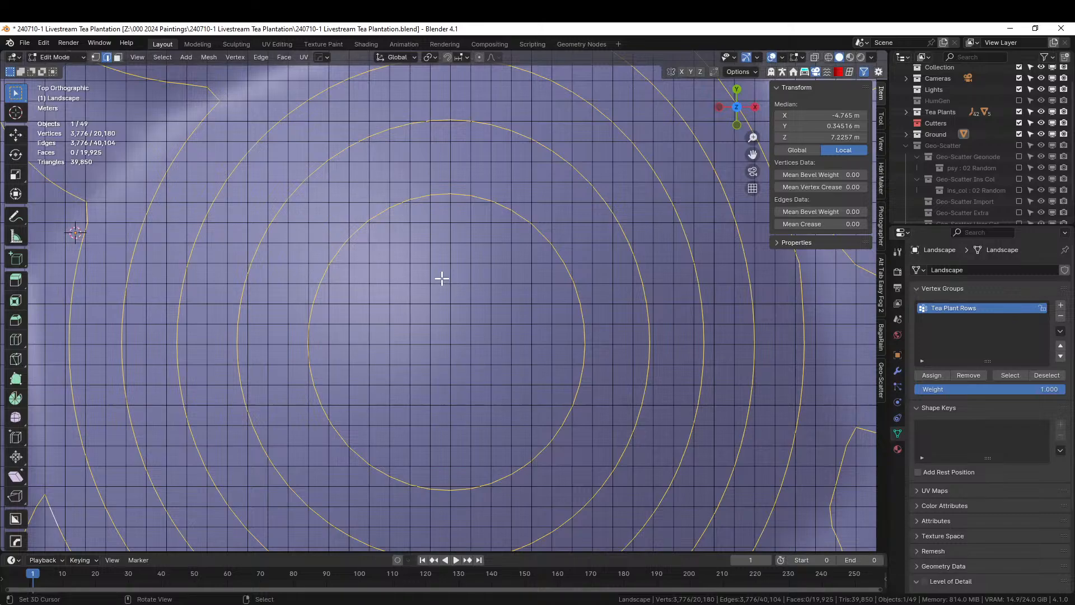
mouse_move(442, 278)
middle_down()
mouse_move(473, 344)
mouse_move(468, 296)
mouse_move(448, 291)
middle_up()
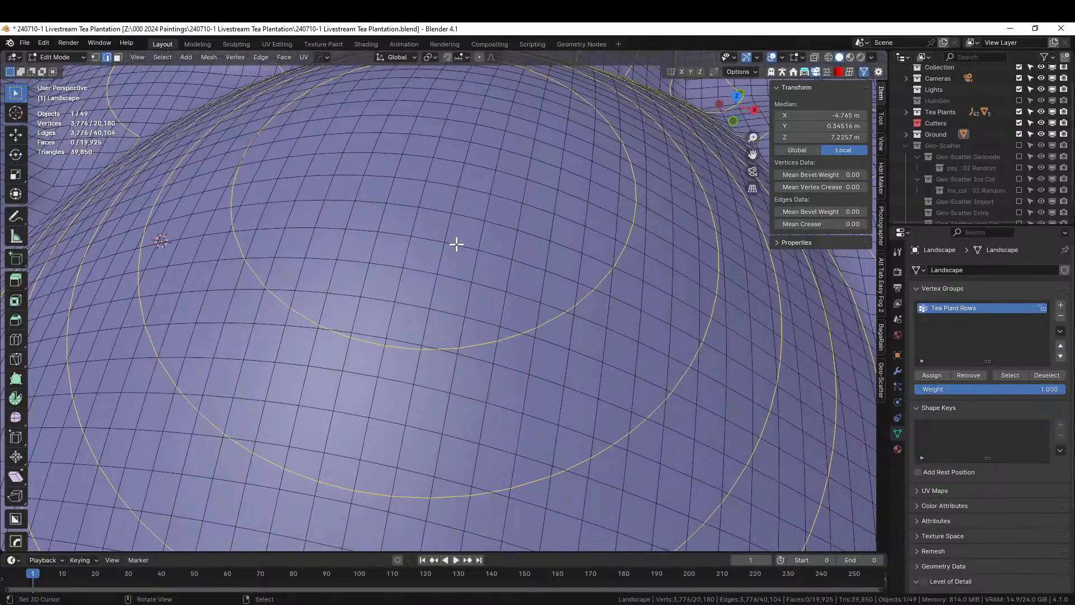
scroll(457, 244, down, 3)
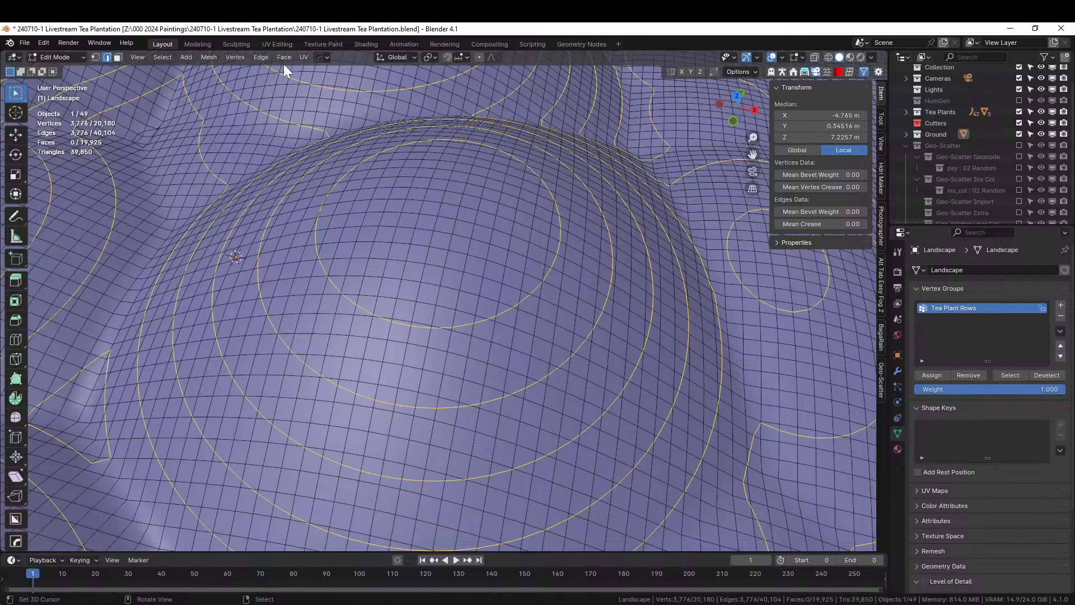
click(209, 58)
mouse_move(265, 57)
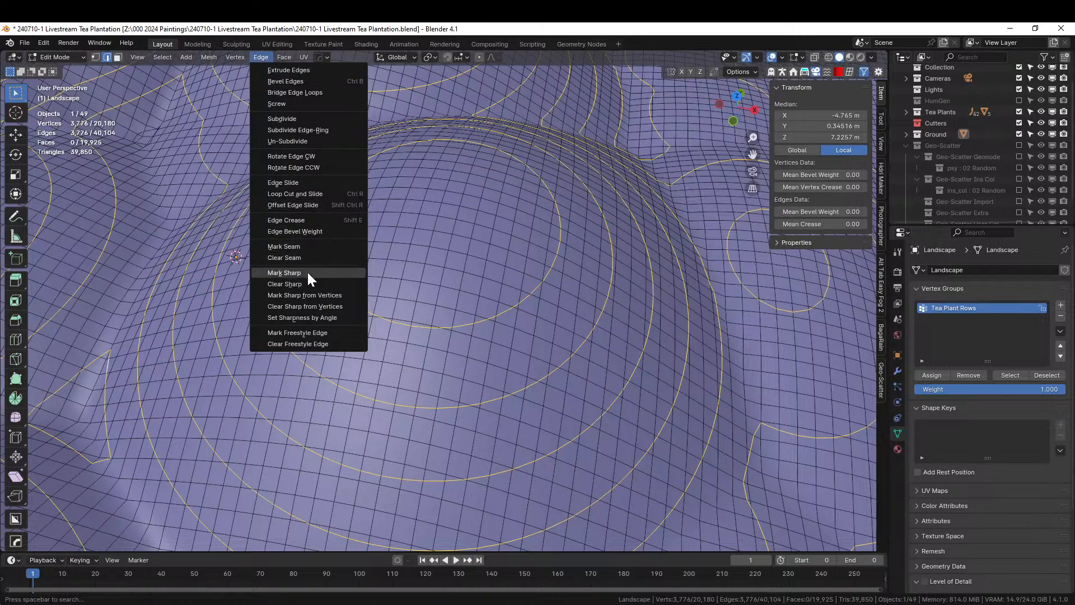
right_click(392, 321)
click(341, 265)
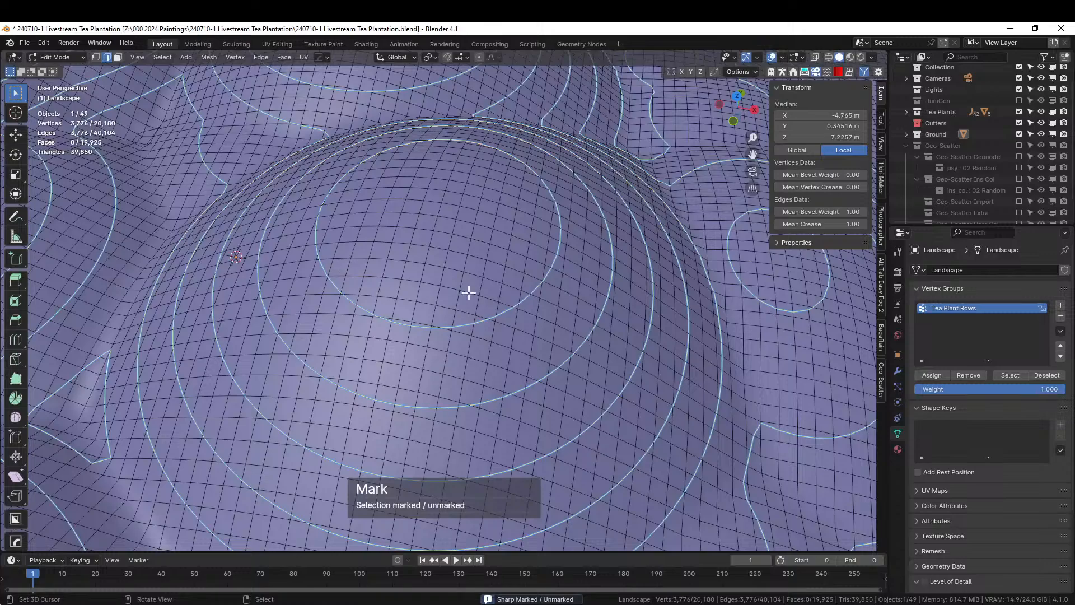
Switch to face selection and select the hilltop faces linked to one face, using Sharp as the delimiter.
click(438, 242)
key(3)
right_click(438, 242)
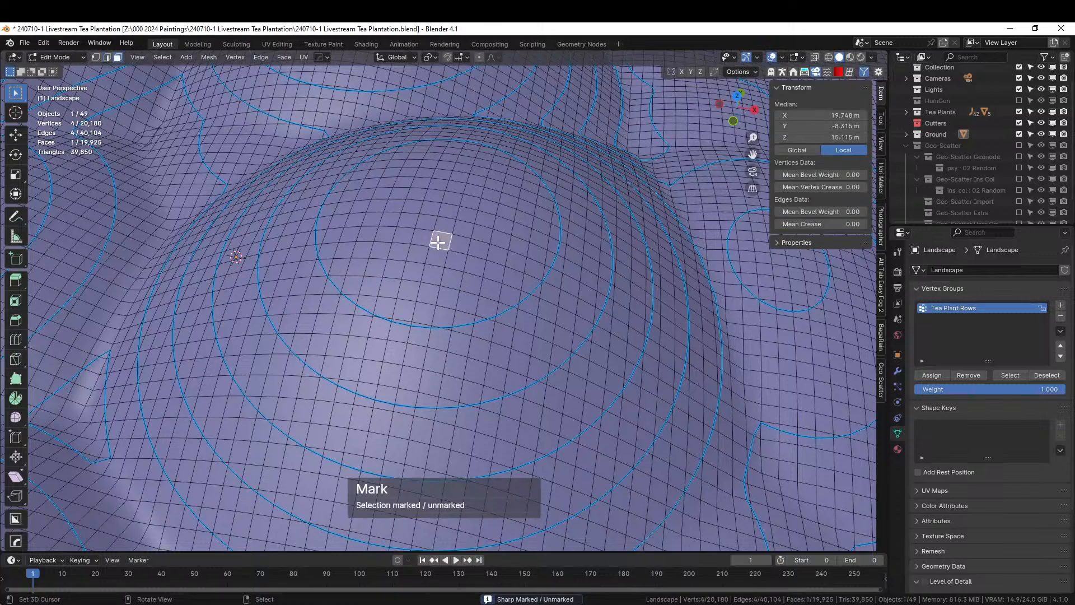
key(l)
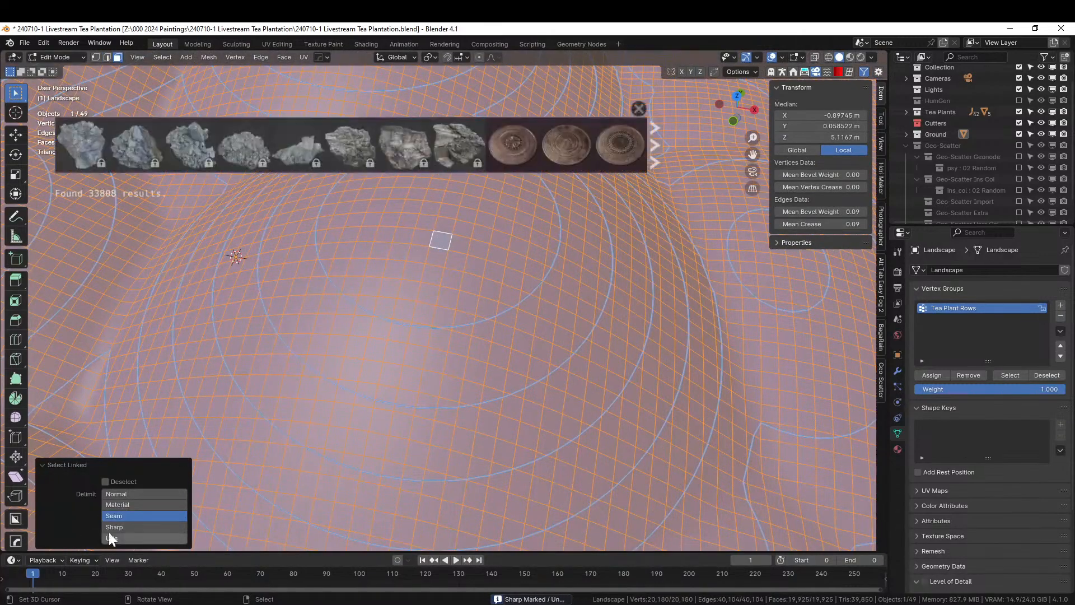
click(119, 527)
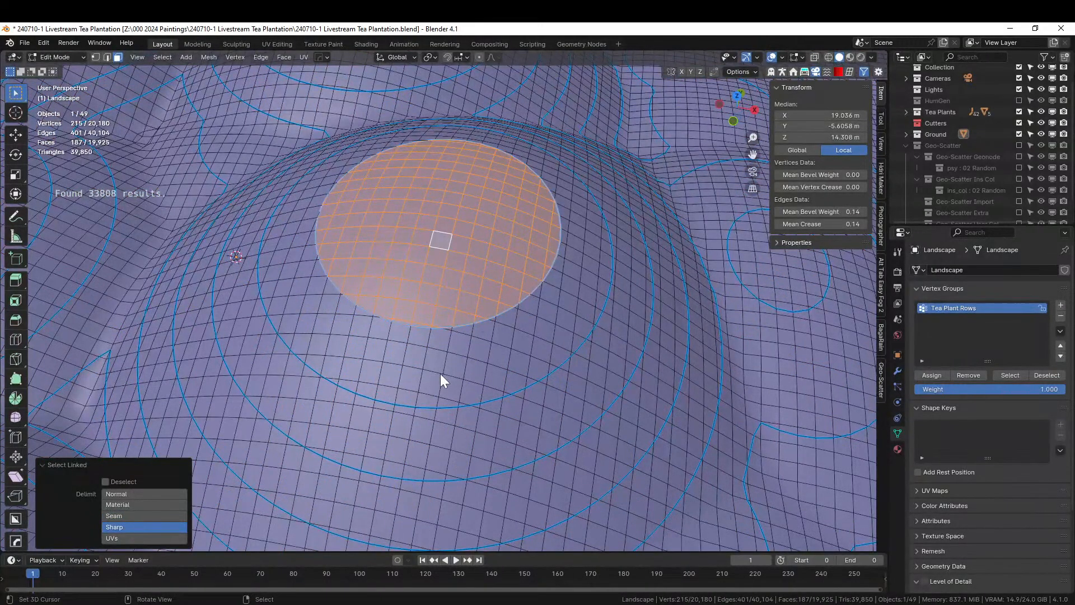
key(l)
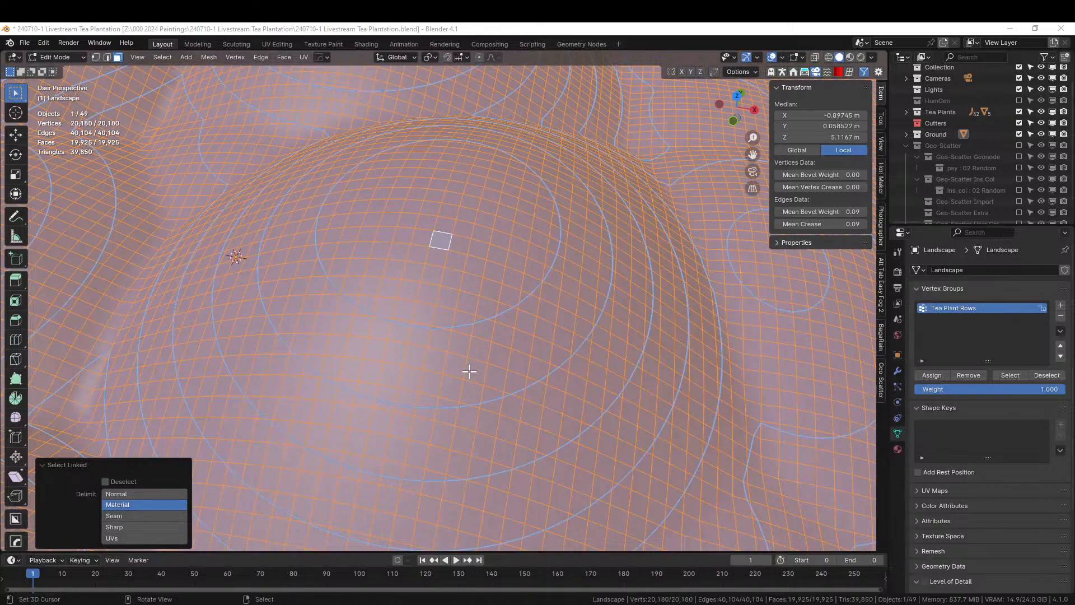
Save the blend file.
click(25, 43)
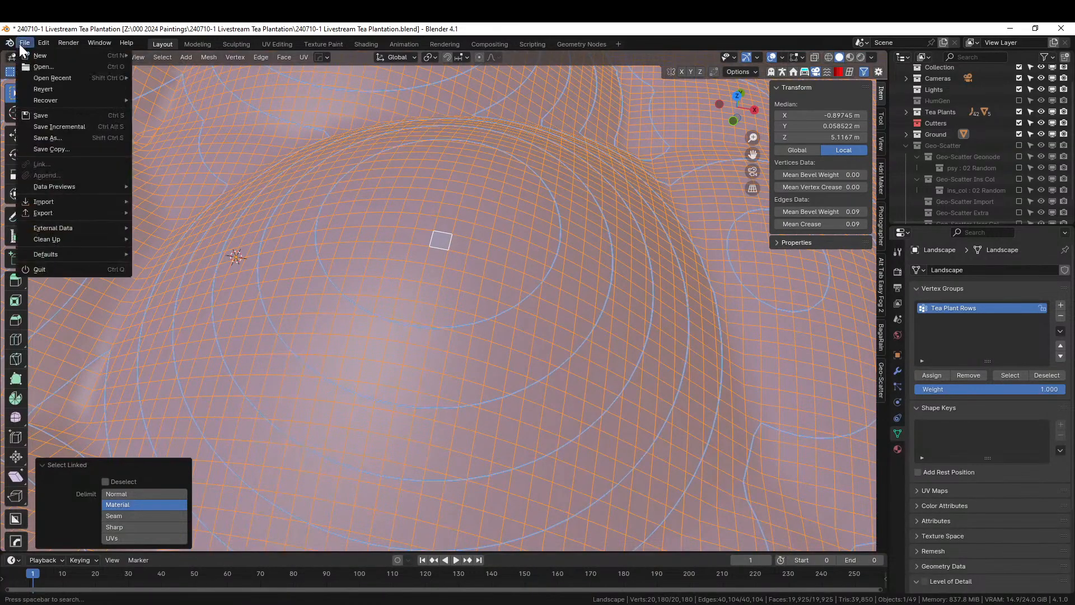
click(44, 115)
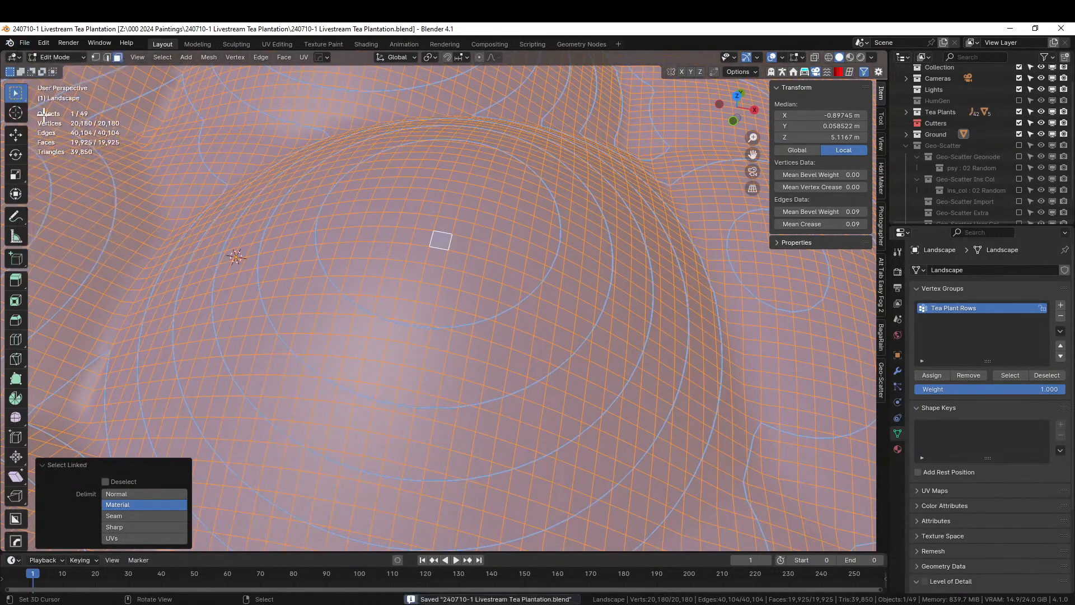
Reselect the hilltop cap inside the innermost contour with Select Linked delimited by Sharp.
click(451, 228)
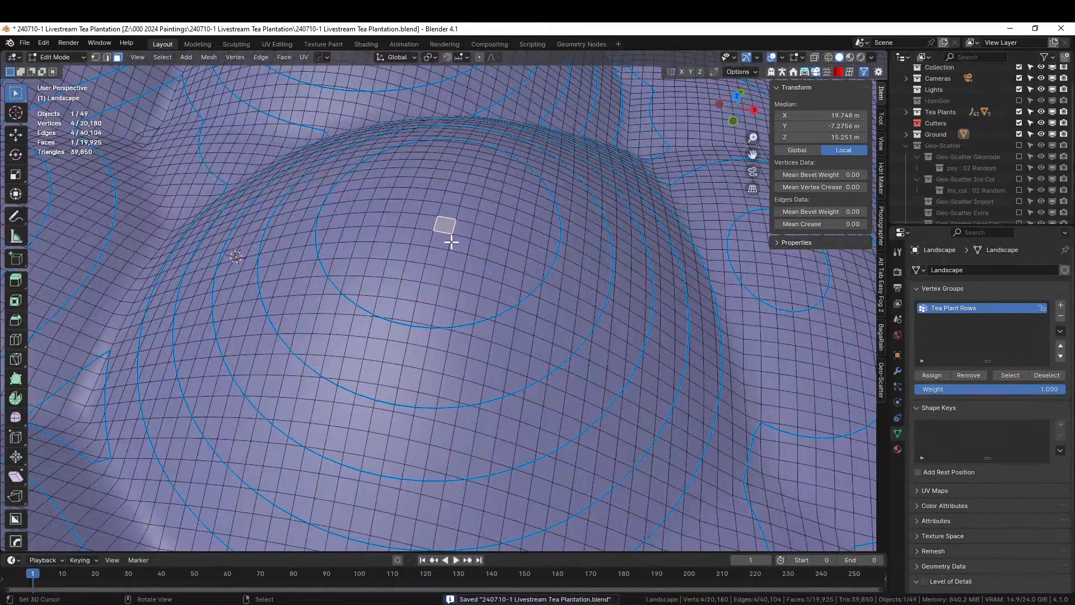
key(ctrl+l)
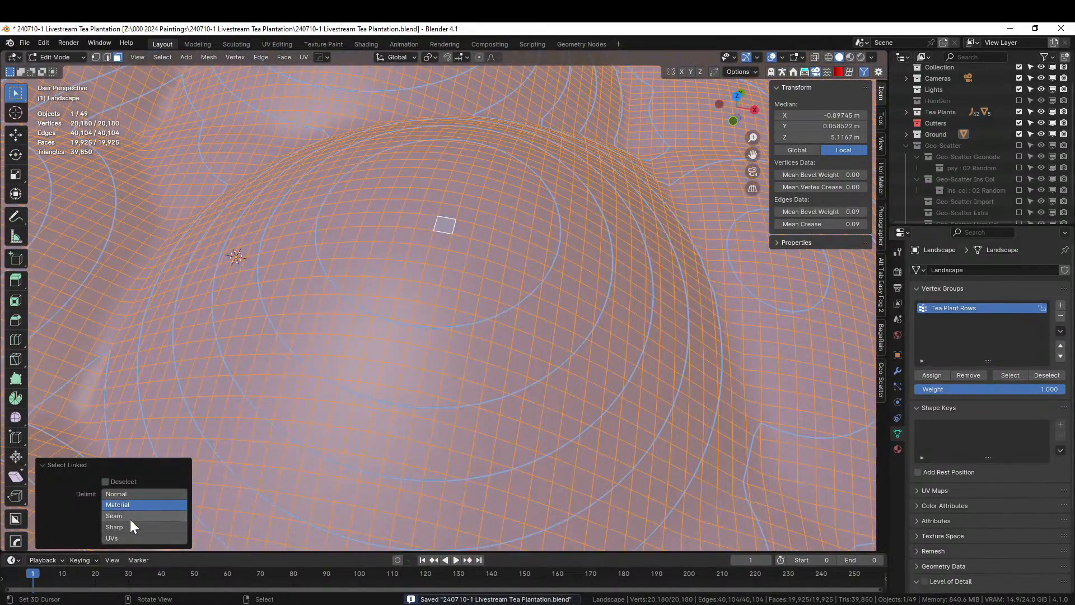
click(130, 525)
Cut the selected hilltop cap with Dice V2 in Knife mode, using a single cut on the Z axis only.
scroll(463, 376, down, 7)
middle_drag(463, 377, 112, 518)
scroll(492, 360, up, 2)
scroll(647, 396, up, 2)
key(KP_1)
scroll(350, 454, up, 6)
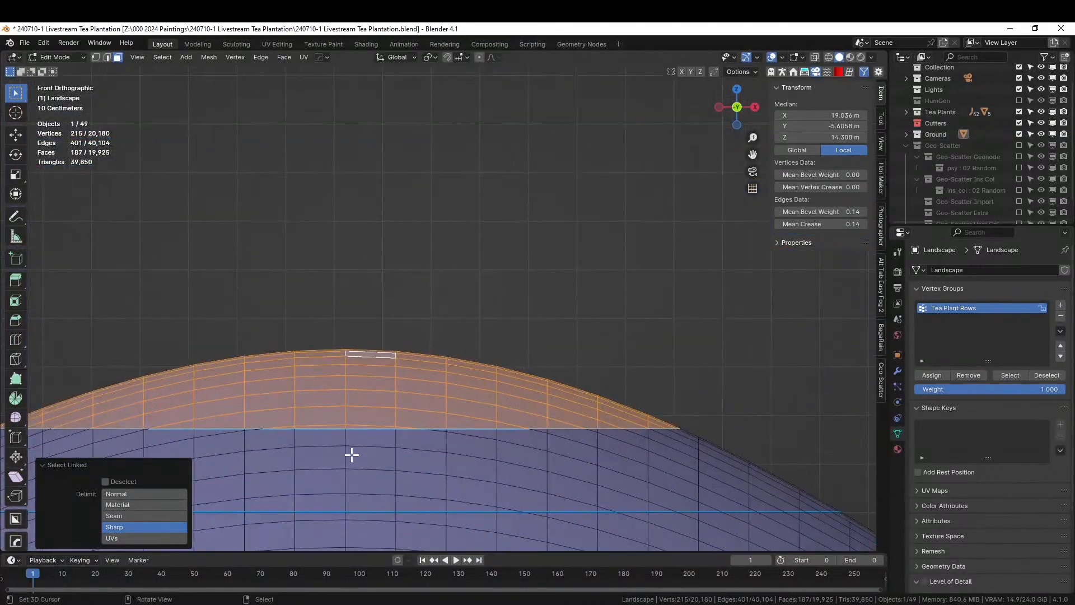
key(q)
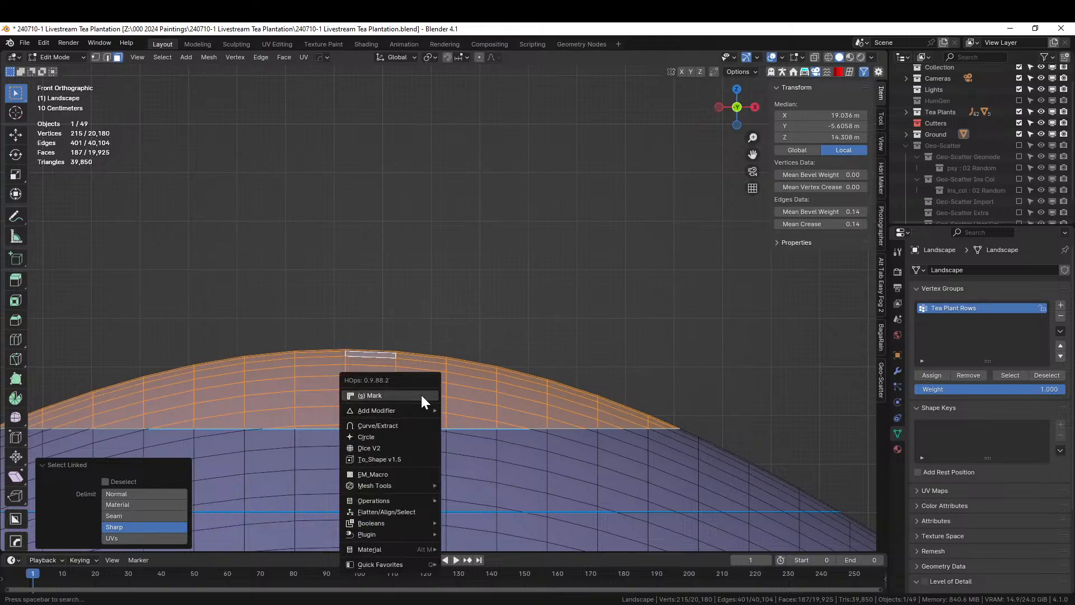
click(392, 447)
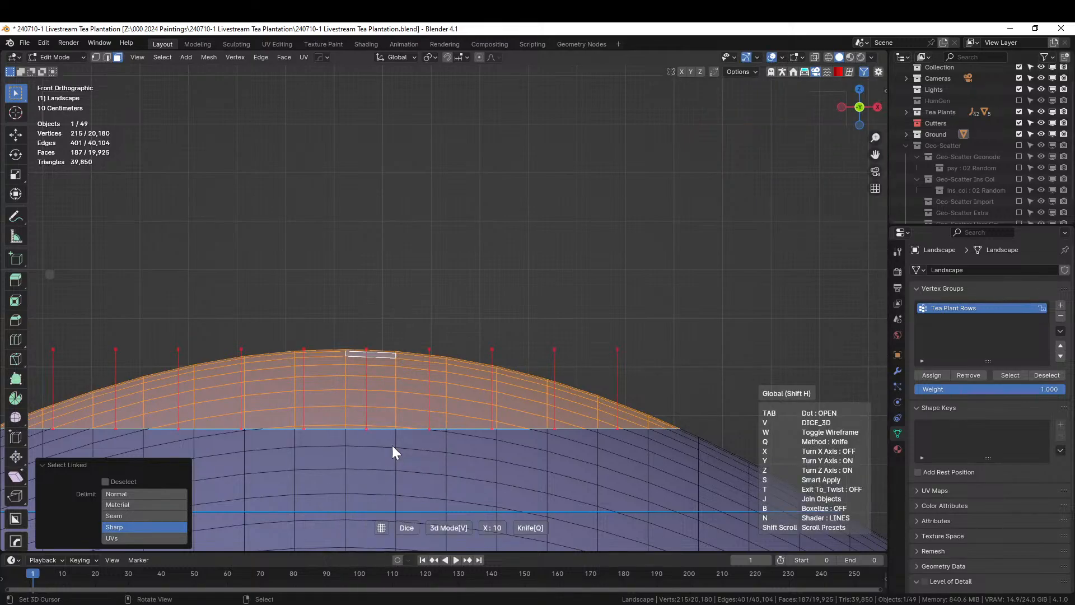
key(z)
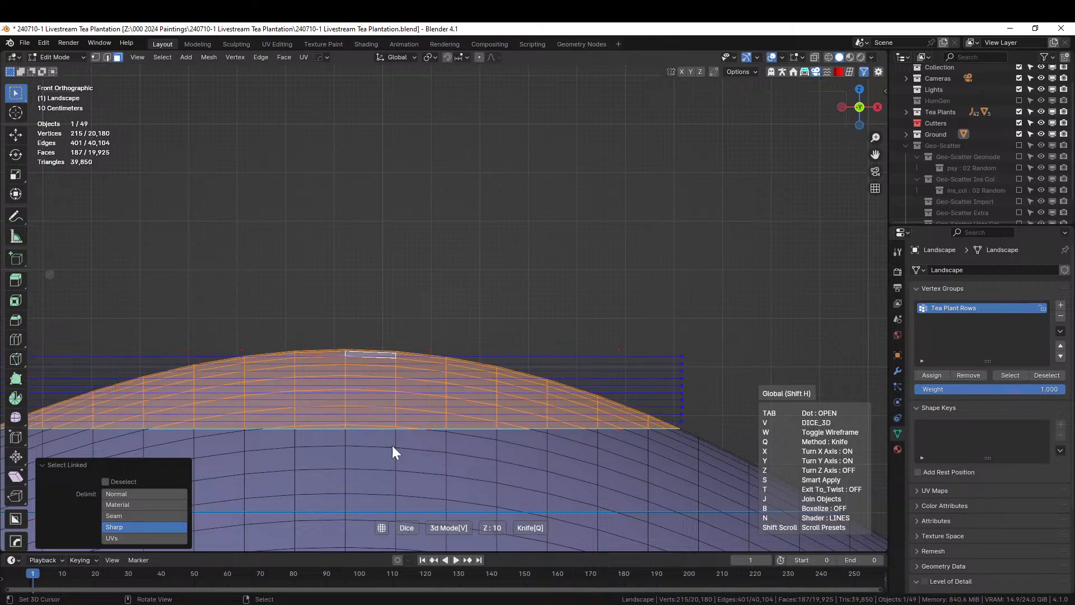
scroll(393, 448, down, 9)
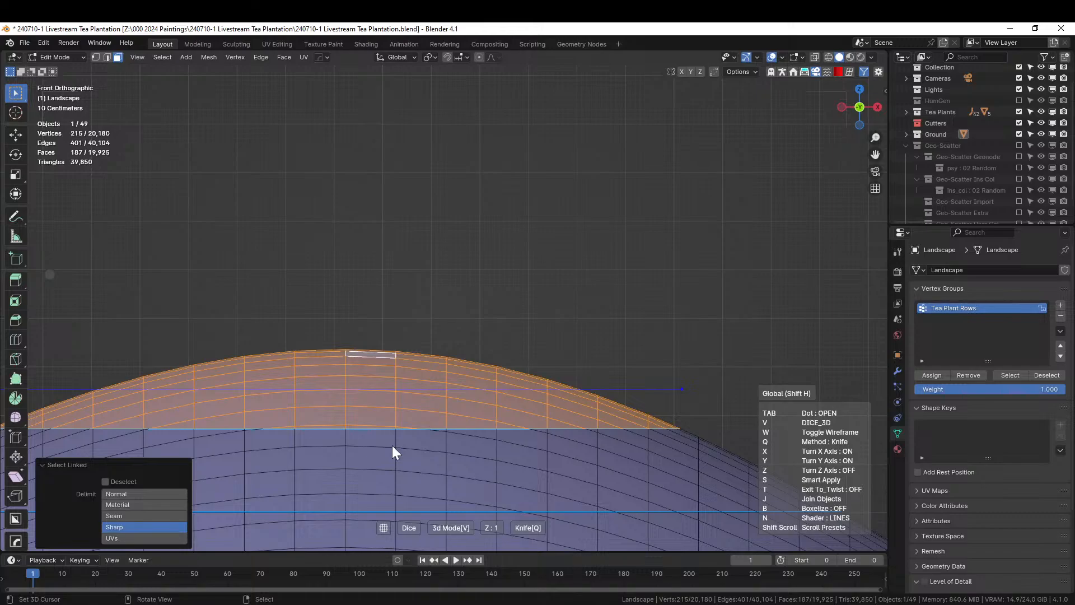
click(392, 445)
Select the whole new edge loop around the hilltop and assign it to the Tea Plant Rows vertex group.
middle_drag(415, 451, 3, 45)
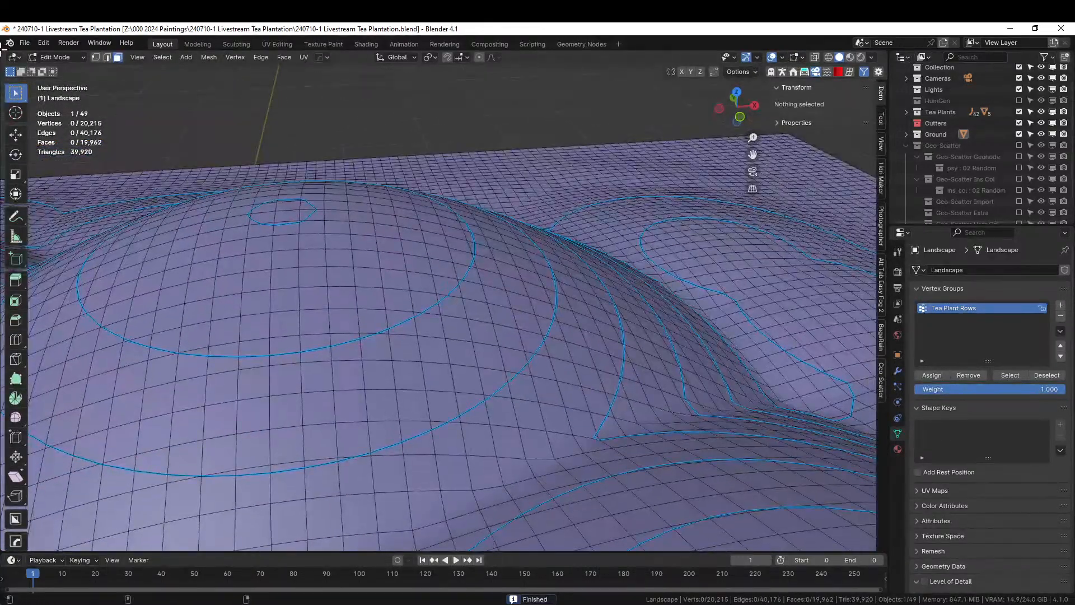
scroll(530, 312, down, 3)
shift+middle_drag(533, 312, 350, 184)
scroll(396, 281, up, 1)
key(2)
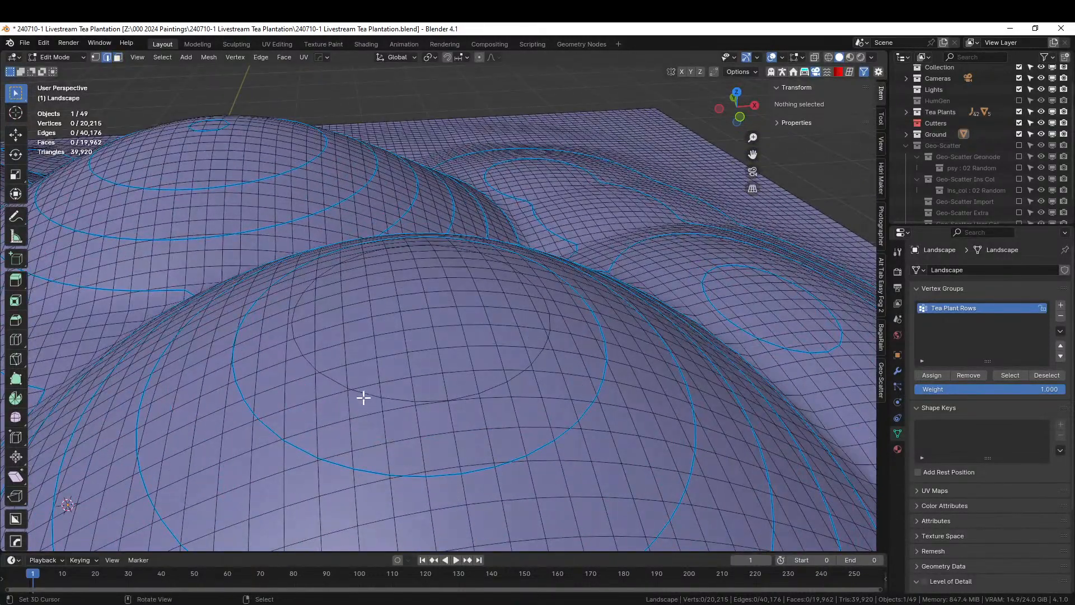
alt+click(363, 392)
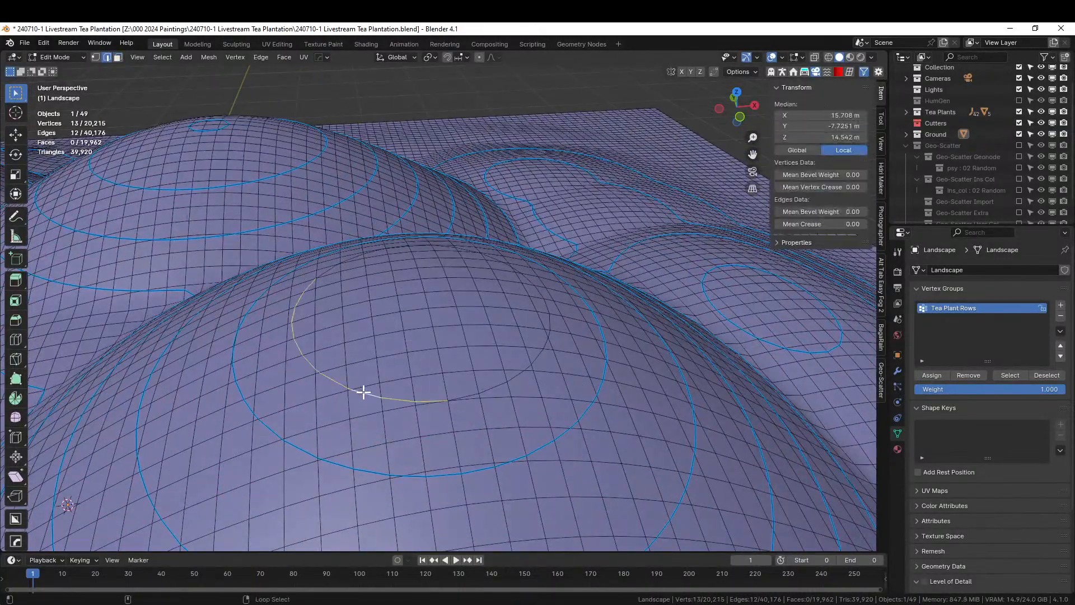
alt+click(482, 386)
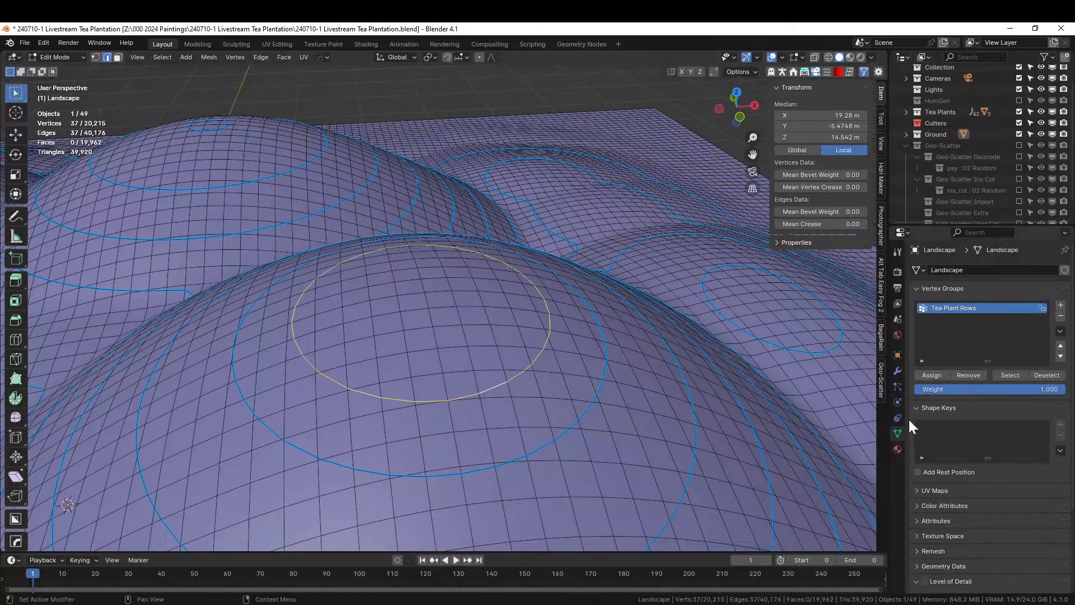
click(939, 377)
Apply the HOps Mark operation to the selected hilltop edge loop.
key(q)
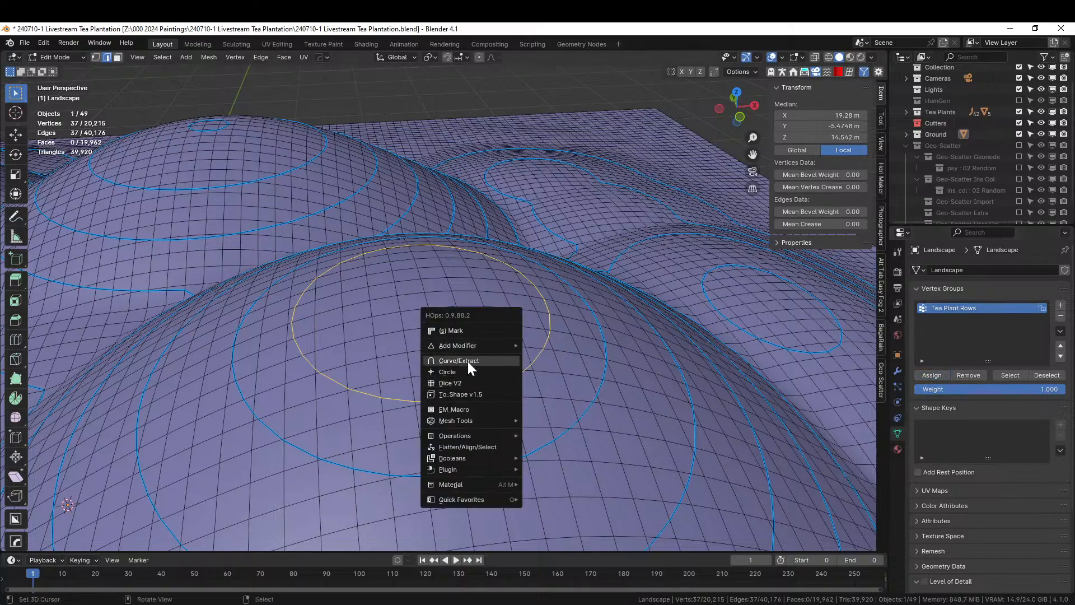
click(462, 331)
In the flat area between the contour rows, select the west and north sides of a stepped edge loop with Pick Shortest Path.
middle_drag(462, 332, 397, 327)
scroll(558, 333, up, 3)
middle_drag(558, 332, 424, 329)
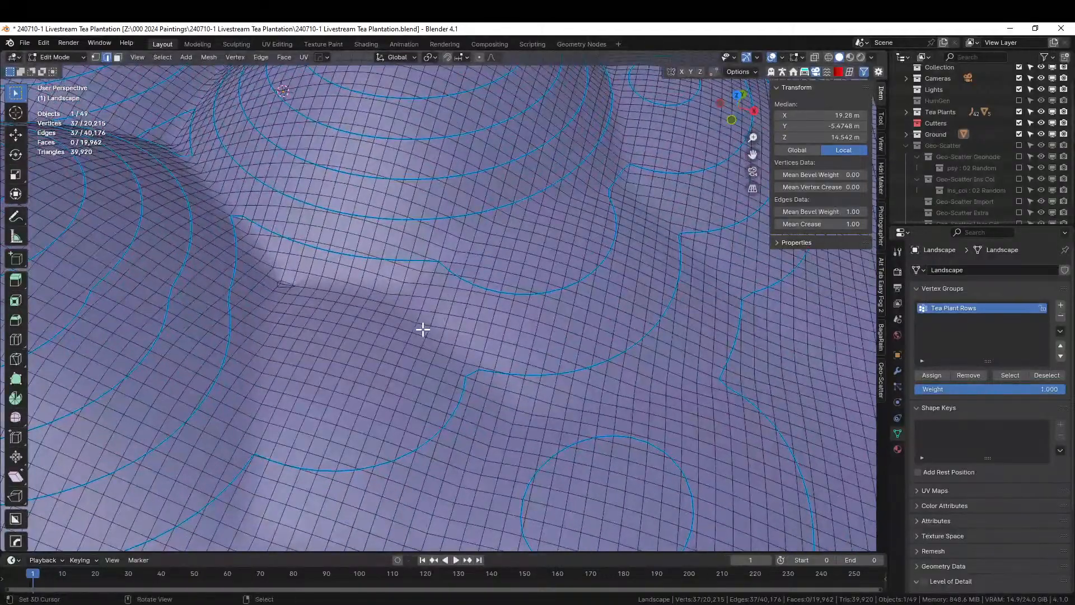
middle_drag(406, 368, 483, 279)
key(KP_7)
scroll(496, 346, up, 2)
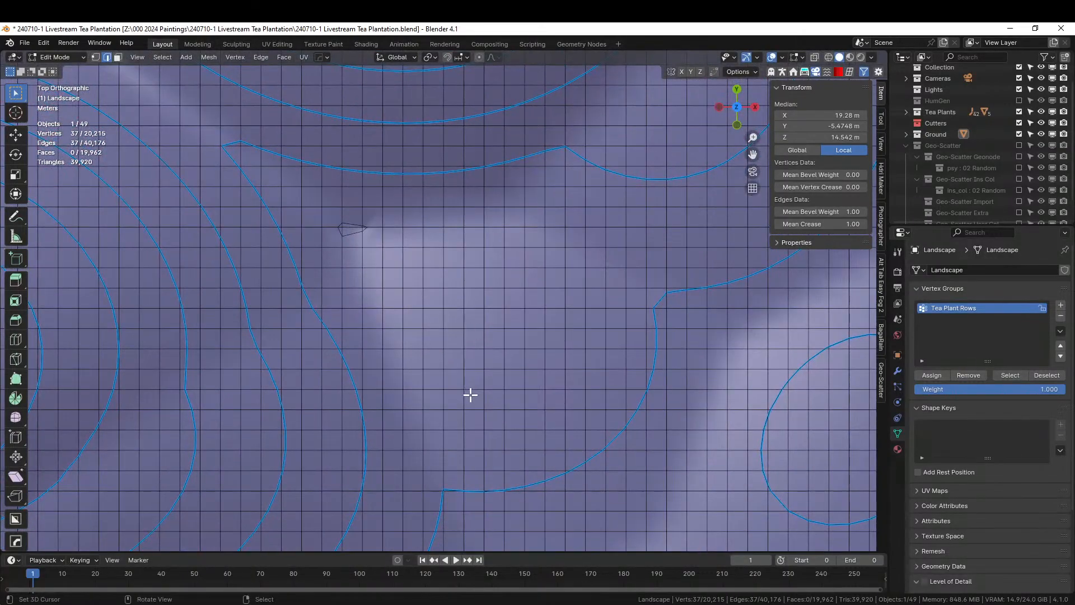
click(455, 430)
ctrl+click(458, 430)
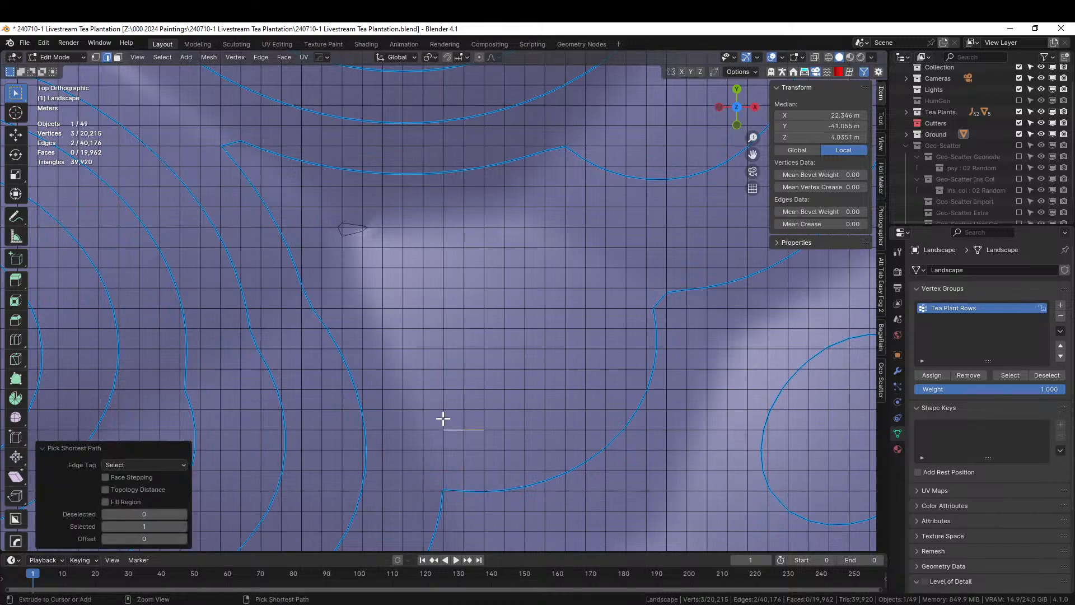
ctrl+click(422, 360)
ctrl+click(445, 287)
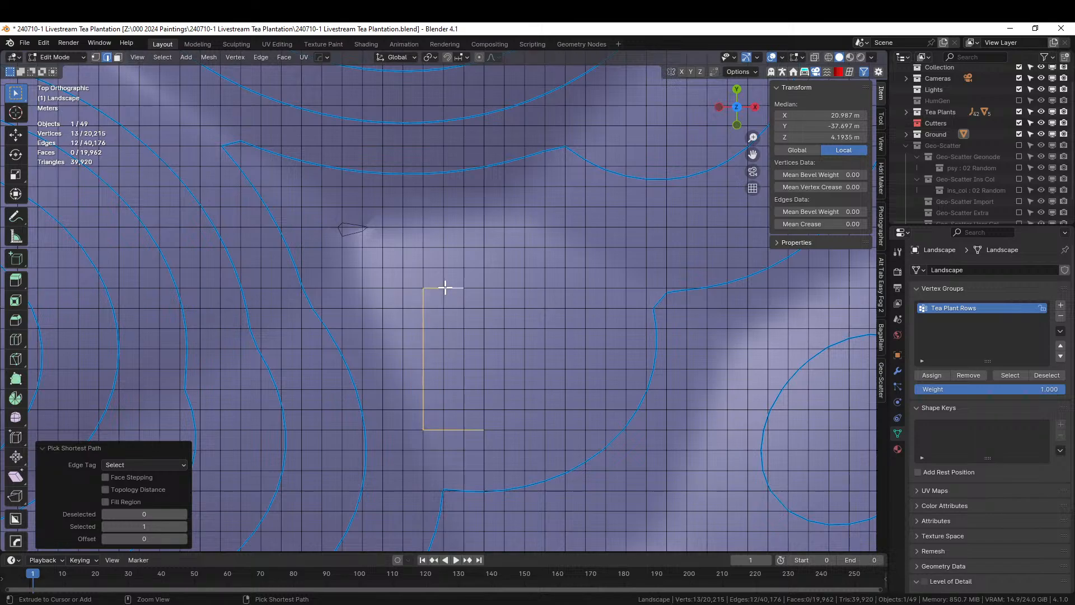
ctrl+click(484, 258)
ctrl+click(525, 257)
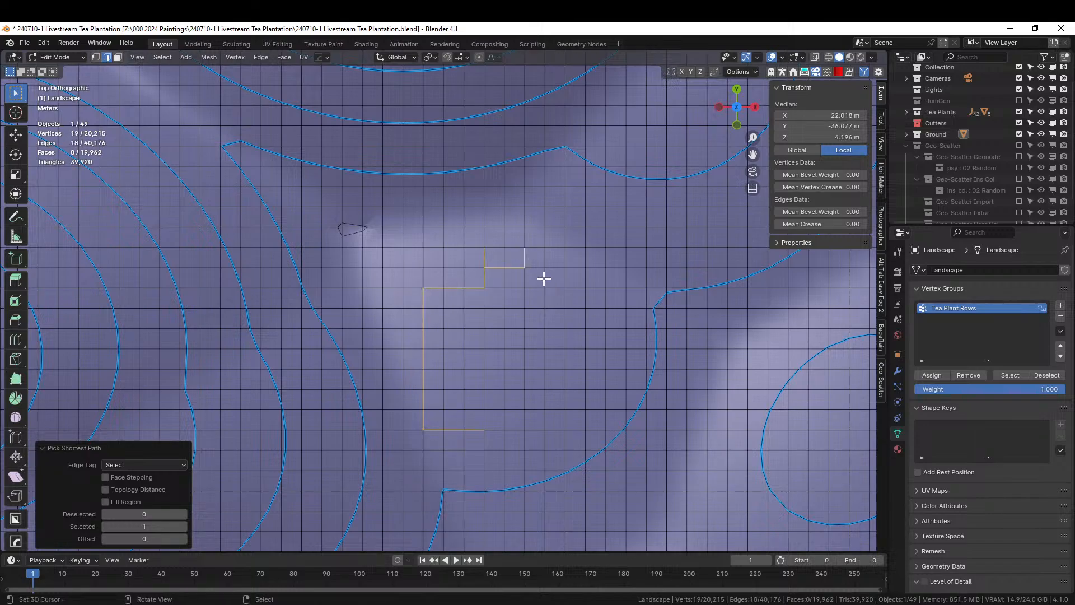
key(ctrl+z)
ctrl+click(531, 247)
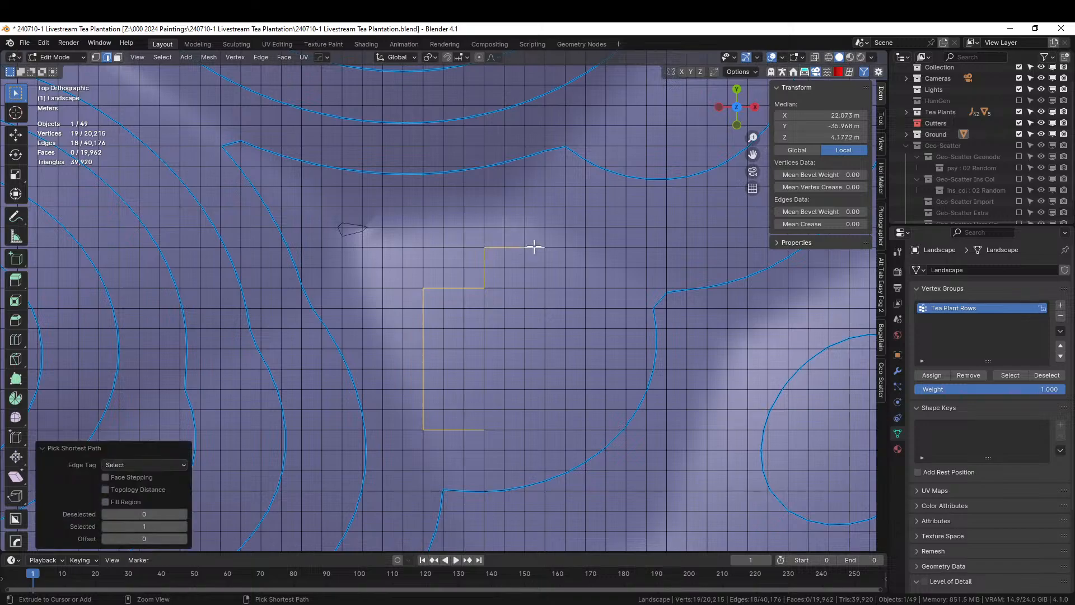
Continue the path along the east and south sides to close the stepped loop, and deselect the stray edge inside it.
ctrl+click(585, 320)
ctrl+click(585, 363)
ctrl+click(566, 395)
ctrl+click(521, 410)
ctrl+click(513, 429)
ctrl+click(493, 429)
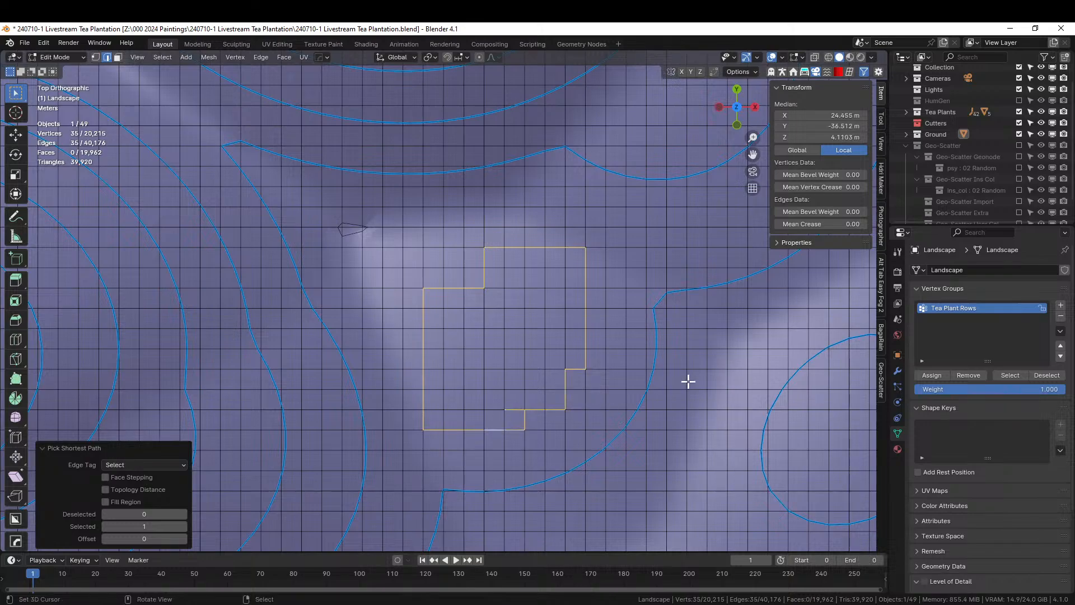
shift+click(516, 410)
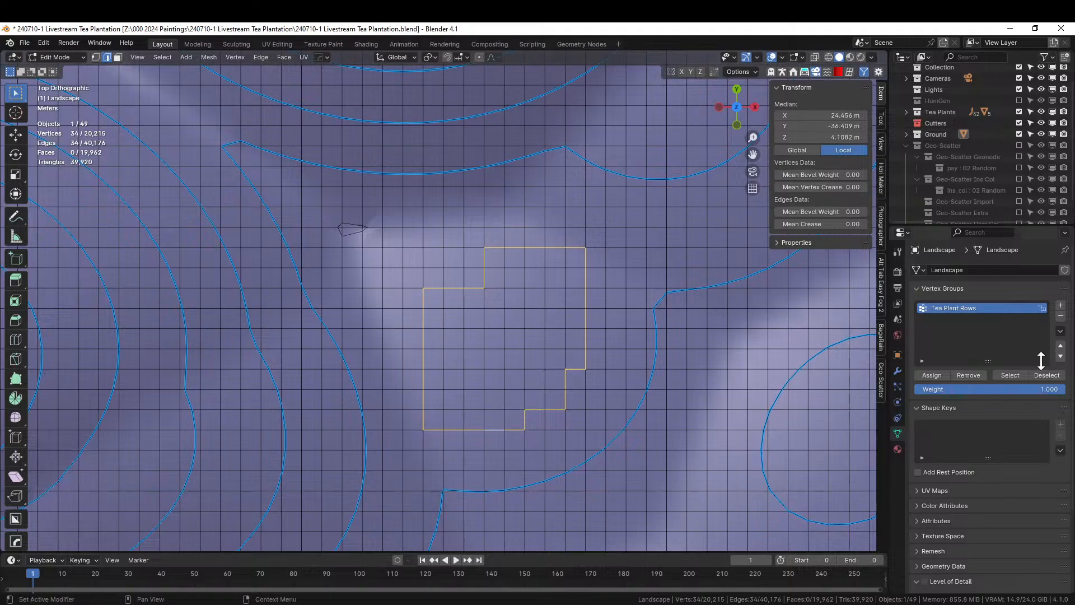
Enable the Geo-Scatter collection in the view layer to show the scattered tea plants again.
click(1020, 145)
middle_drag(738, 288, 518, 242)
scroll(474, 224, down, 5)
Select a small stepped edge loop inside the isolated southeast contour ring and assign it to the Tea Plant Rows vertex group.
key(KP_7)
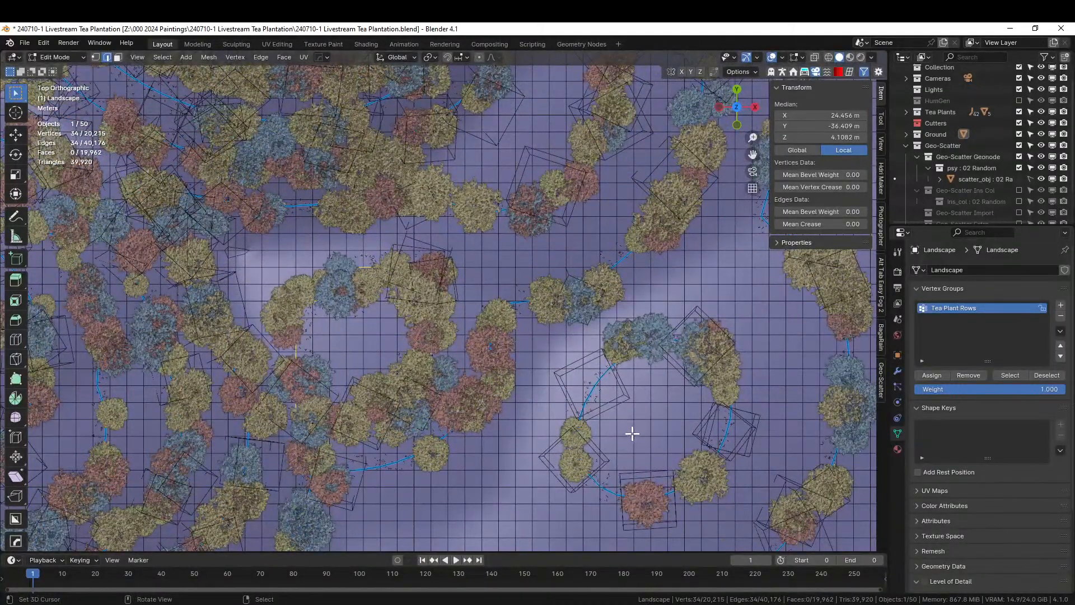
click(632, 433)
ctrl+click(638, 394)
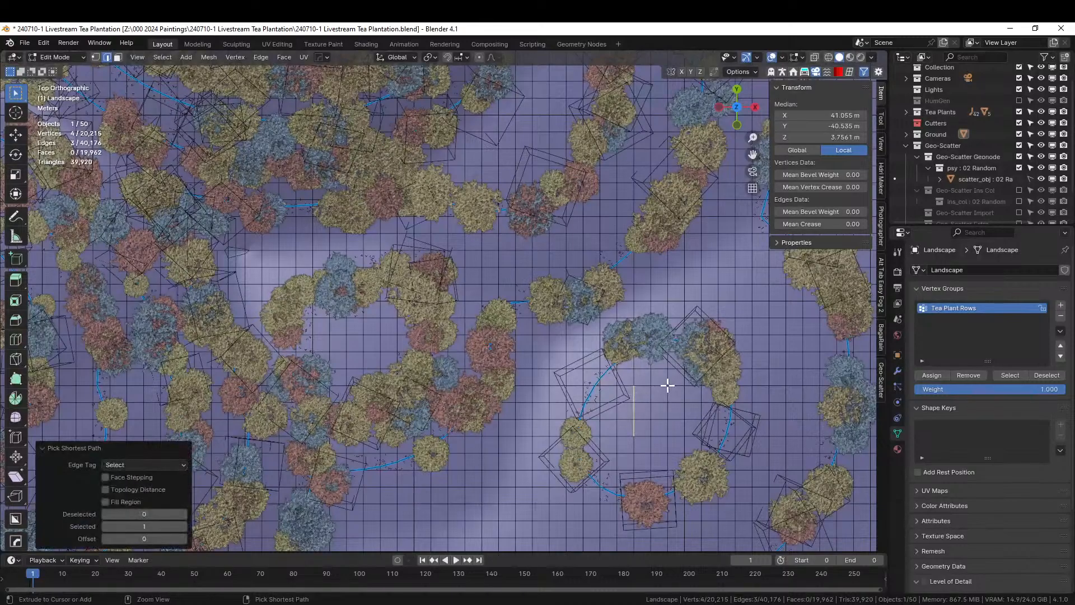
ctrl+click(649, 453)
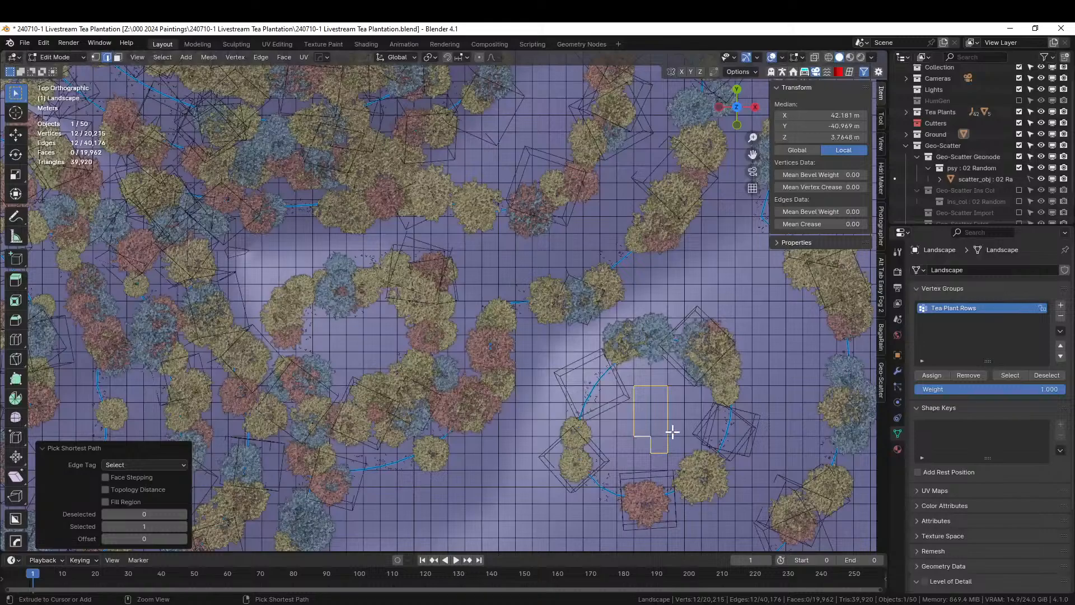
click(932, 376)
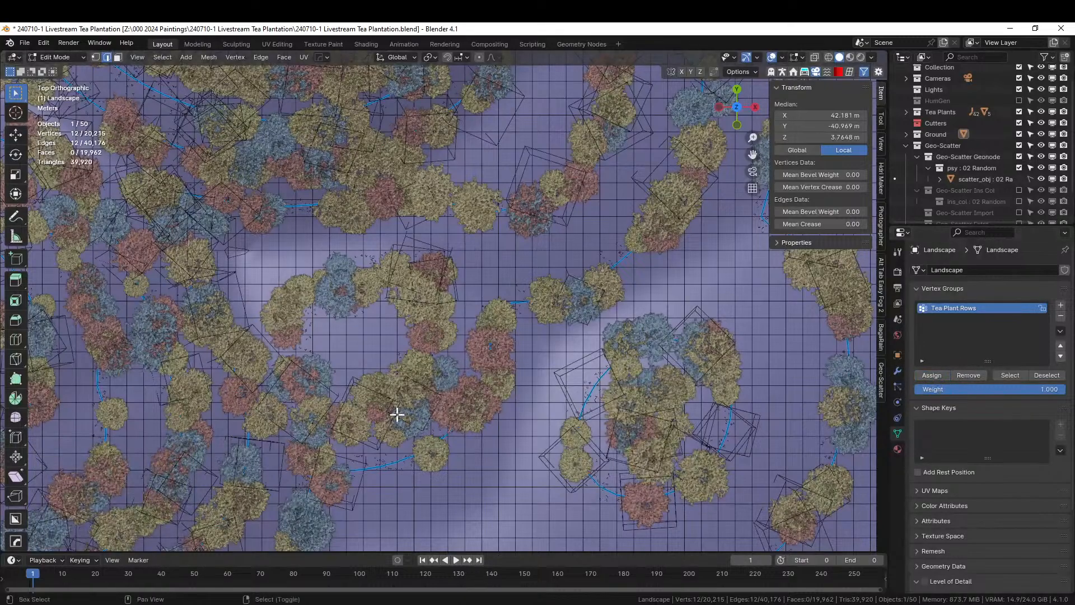
Select a small stepped loop of edges on the bare hilltop inside the innermost row and assign it to Tea Plant Rows.
shift+middle_drag(396, 412, 576, 343)
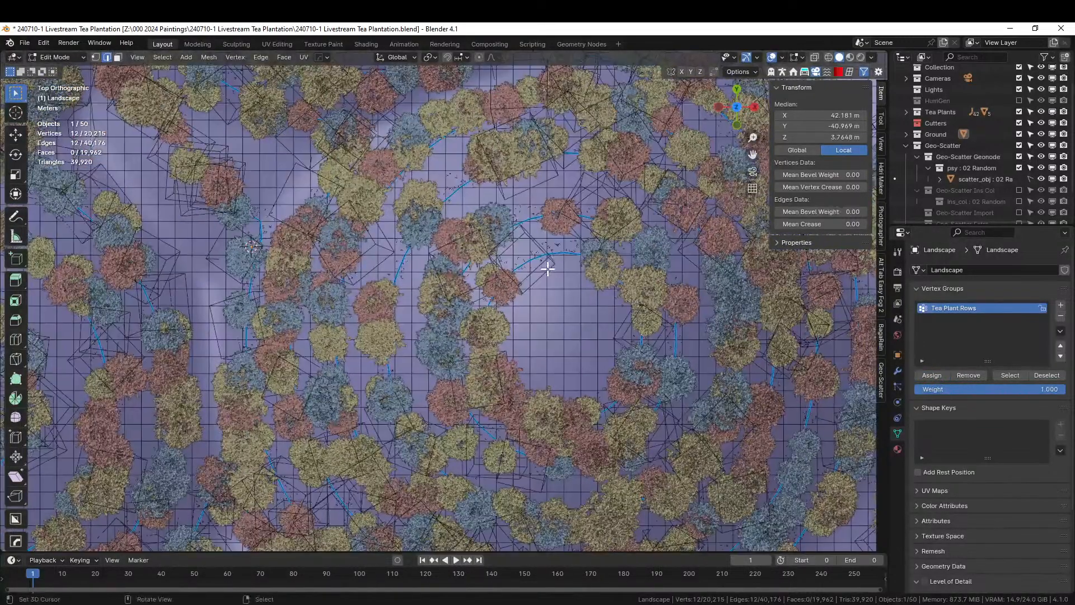
click(531, 306)
ctrl+click(584, 306)
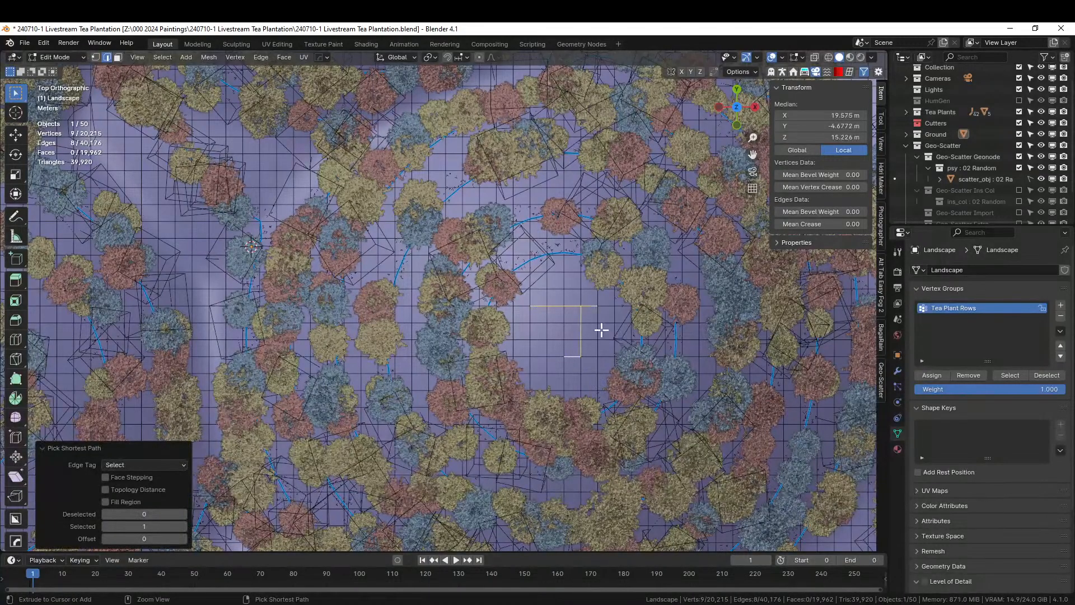
key(ctrl+z)
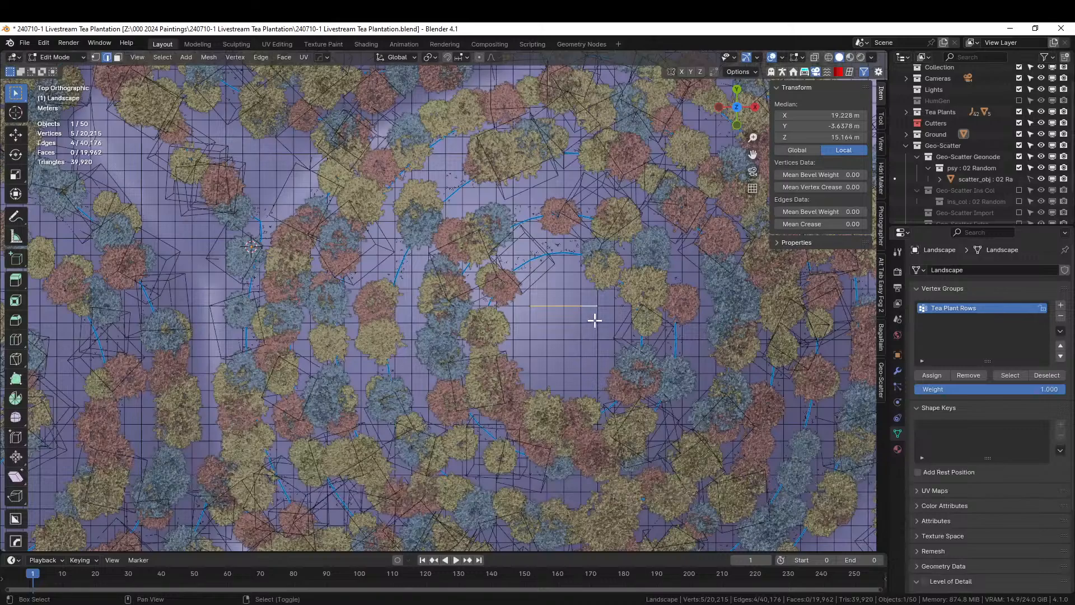
ctrl+click(596, 321)
ctrl+click(580, 339)
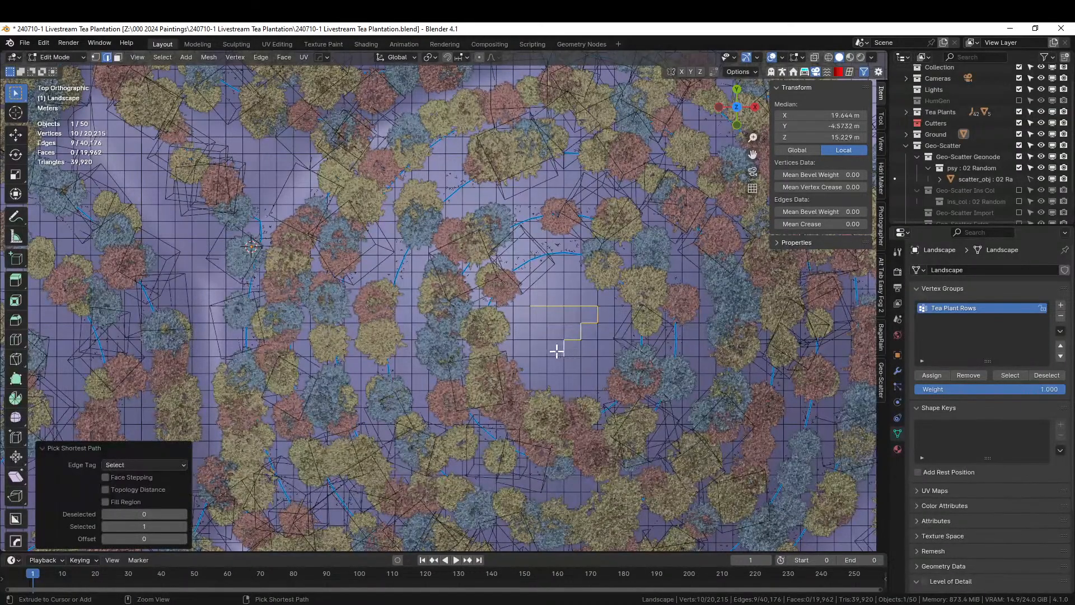
ctrl+click(549, 337)
ctrl+click(531, 322)
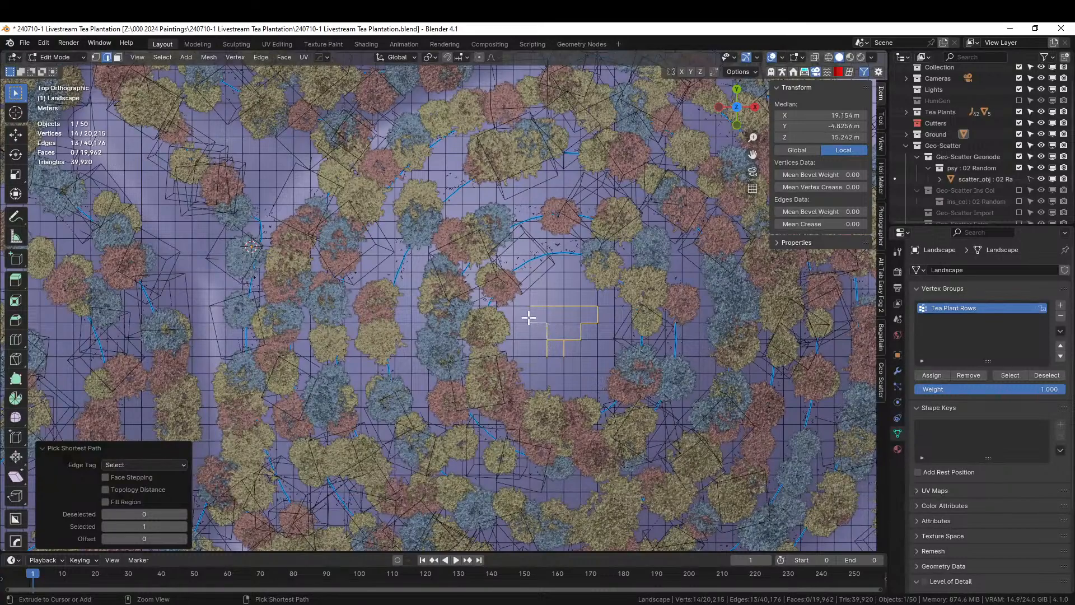
click(933, 376)
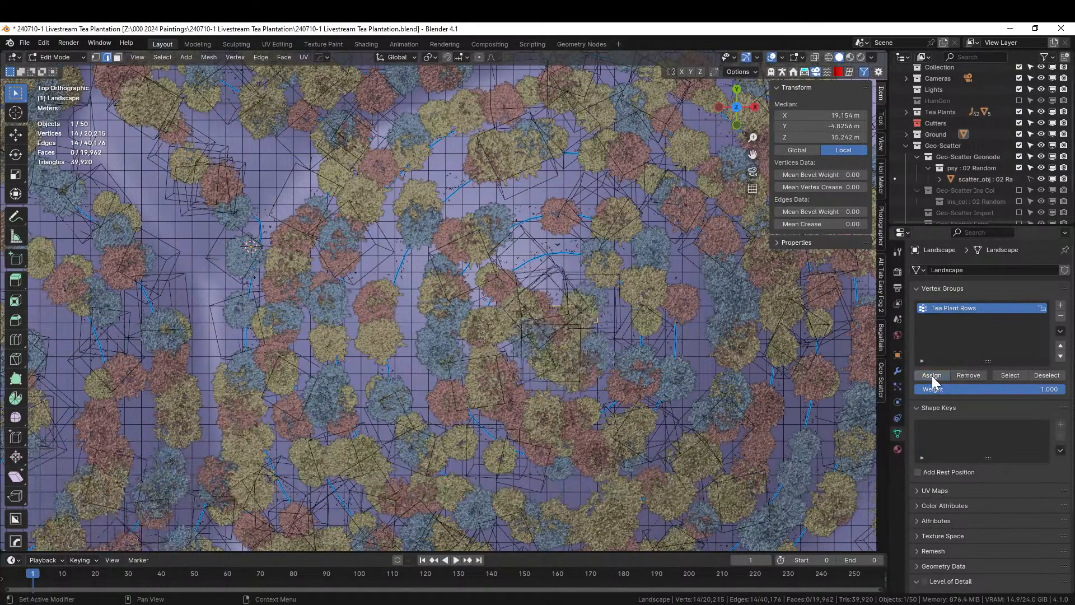
Select a three-by-three-face square edge loop on the bare western hilltop and assign it to the Tea Plant Rows group.
middle_drag(748, 347, 674, 378)
scroll(511, 338, up, 4)
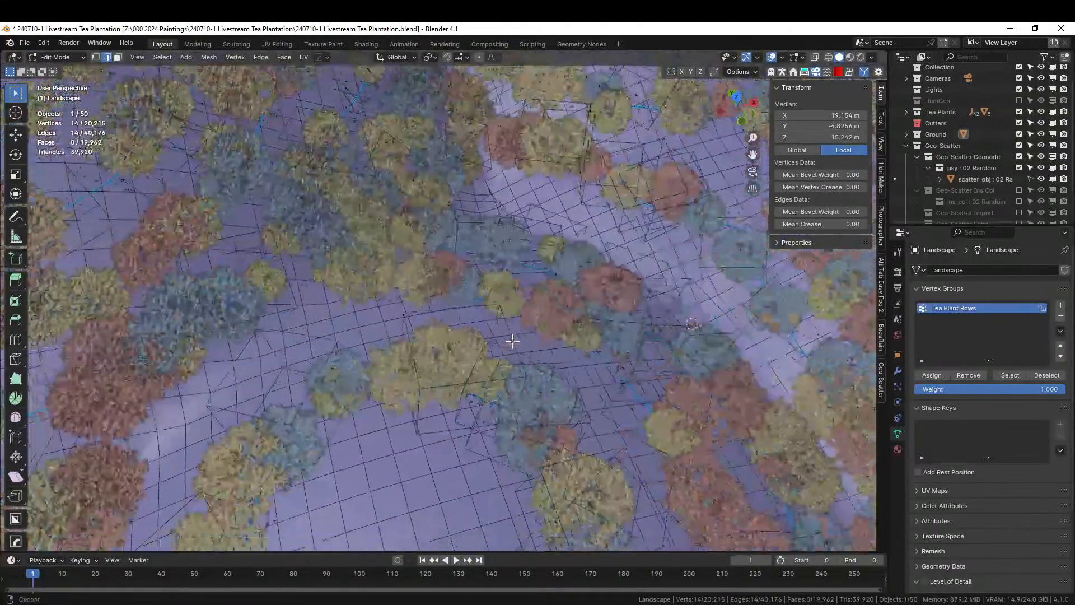
click(471, 354)
ctrl+click(533, 334)
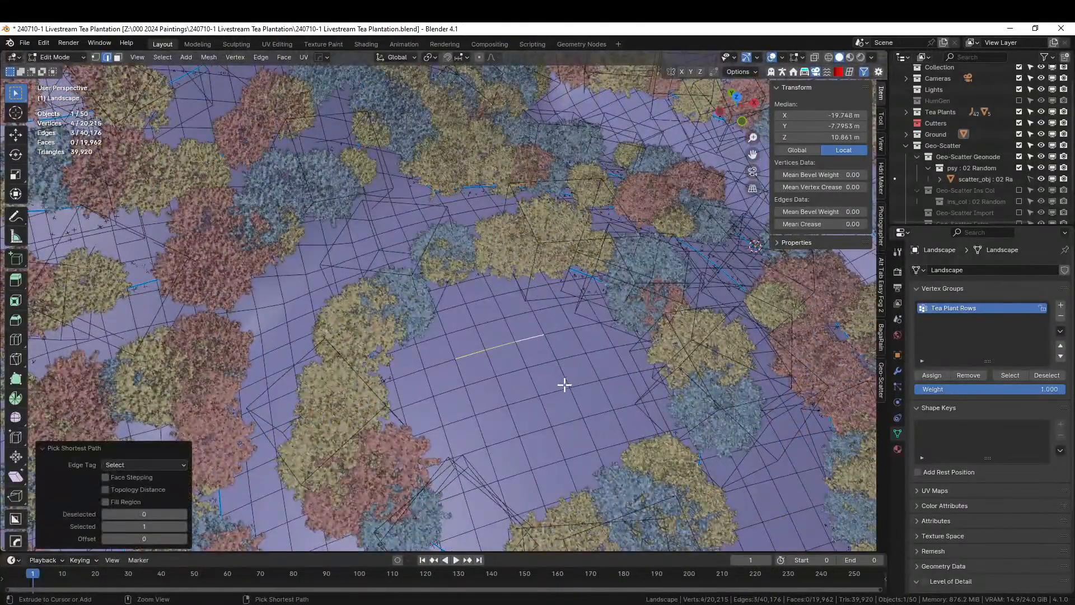
ctrl+click(559, 421)
ctrl+click(506, 436)
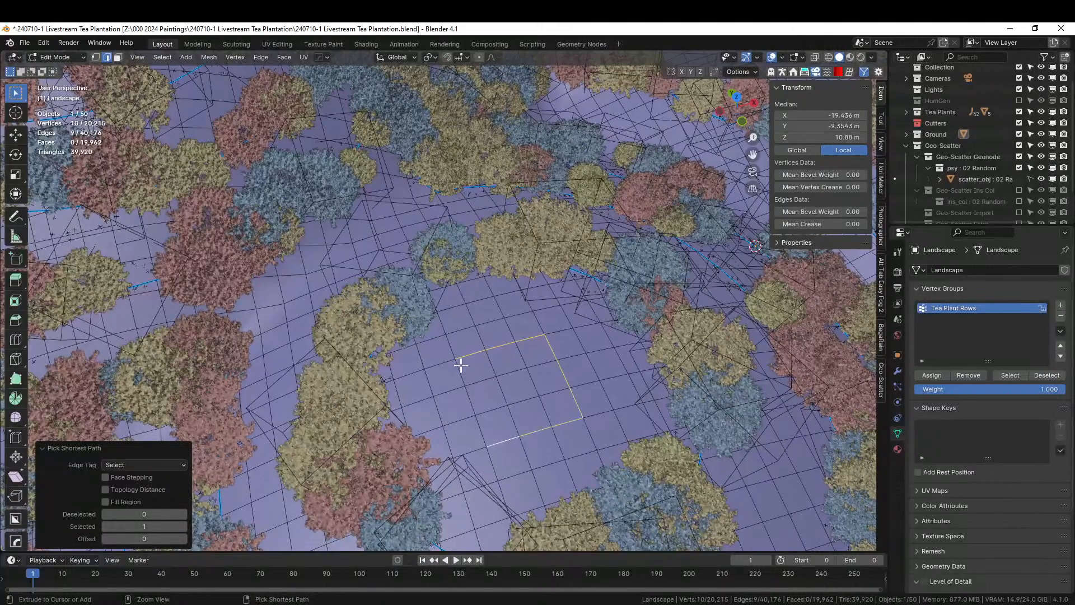
ctrl+click(461, 365)
click(932, 375)
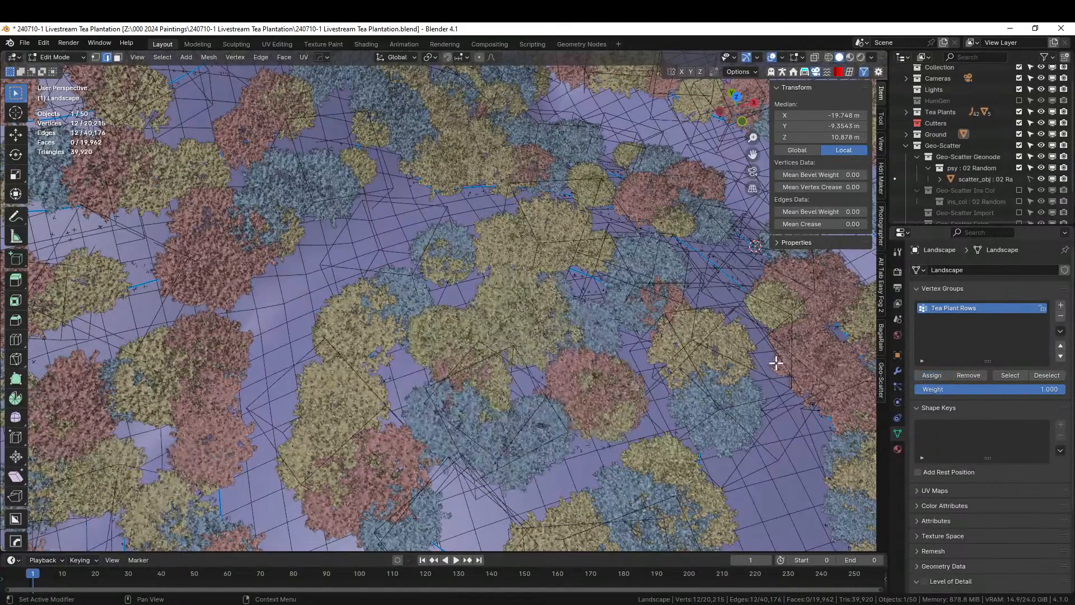
Select an edge path around the bare area of the northern hilltop beside the small contour and assign it to Tea Plant Rows.
scroll(777, 363, down, 5)
middle_drag(641, 370, 595, 387)
middle_drag(589, 367, 610, 347)
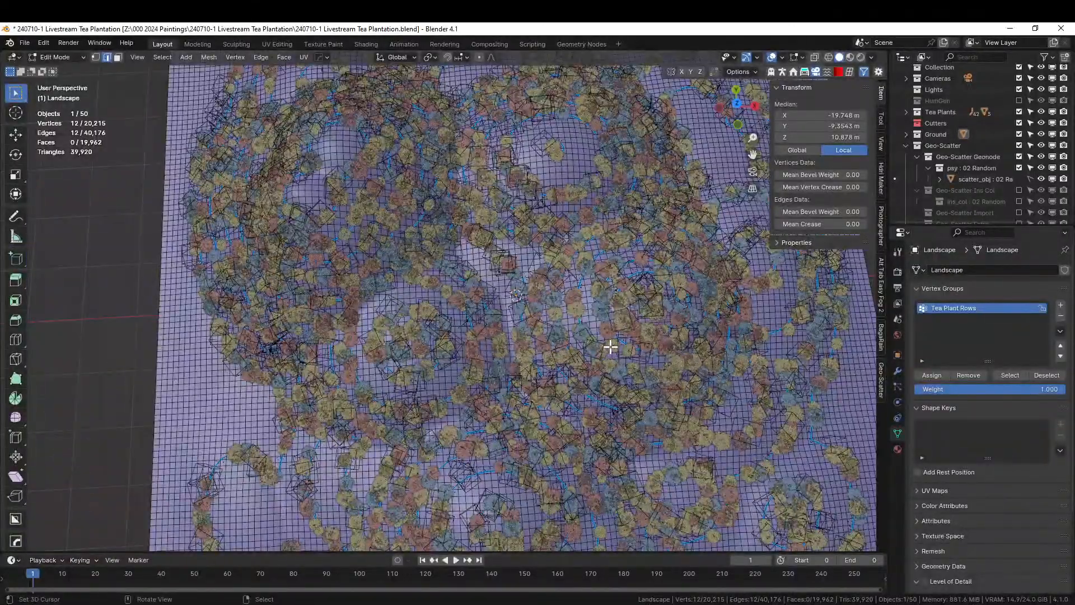
key(KP_7)
scroll(627, 310, up, 8)
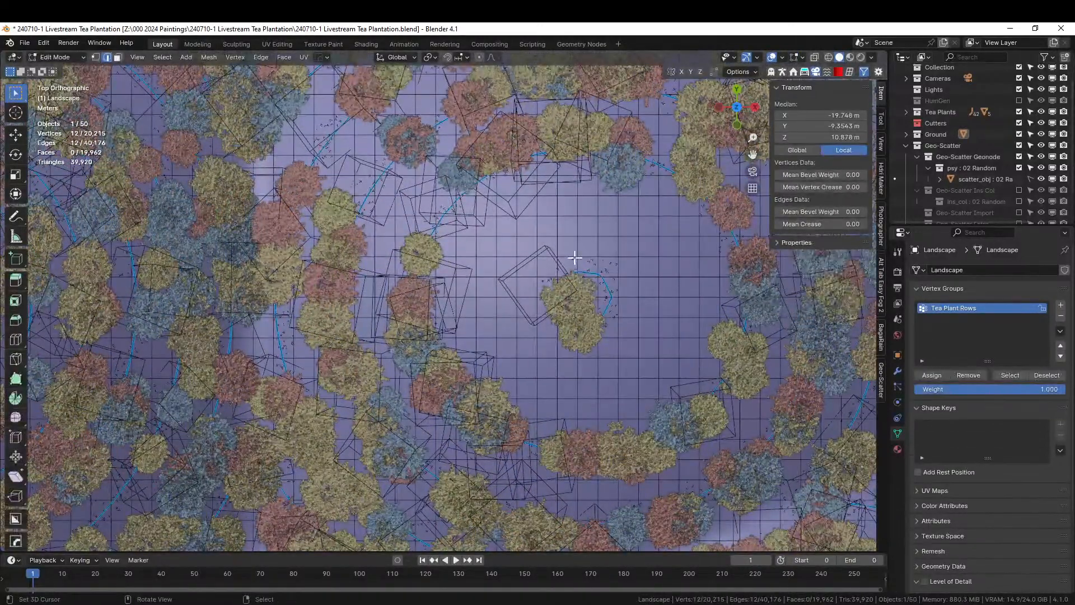
click(558, 266)
ctrl+click(556, 220)
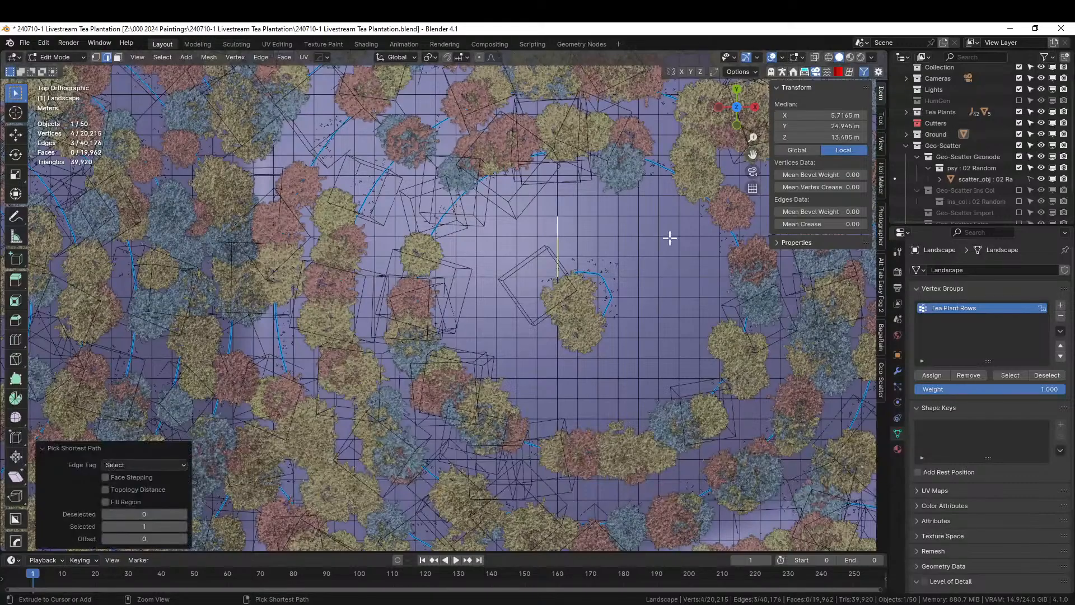
shift+click(565, 225)
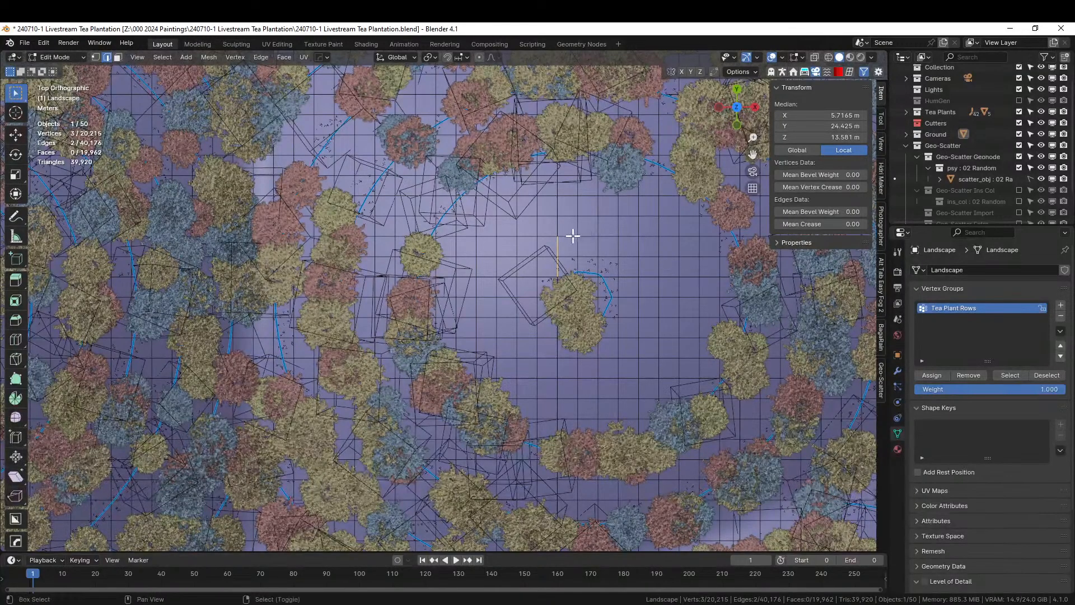
ctrl+click(664, 237)
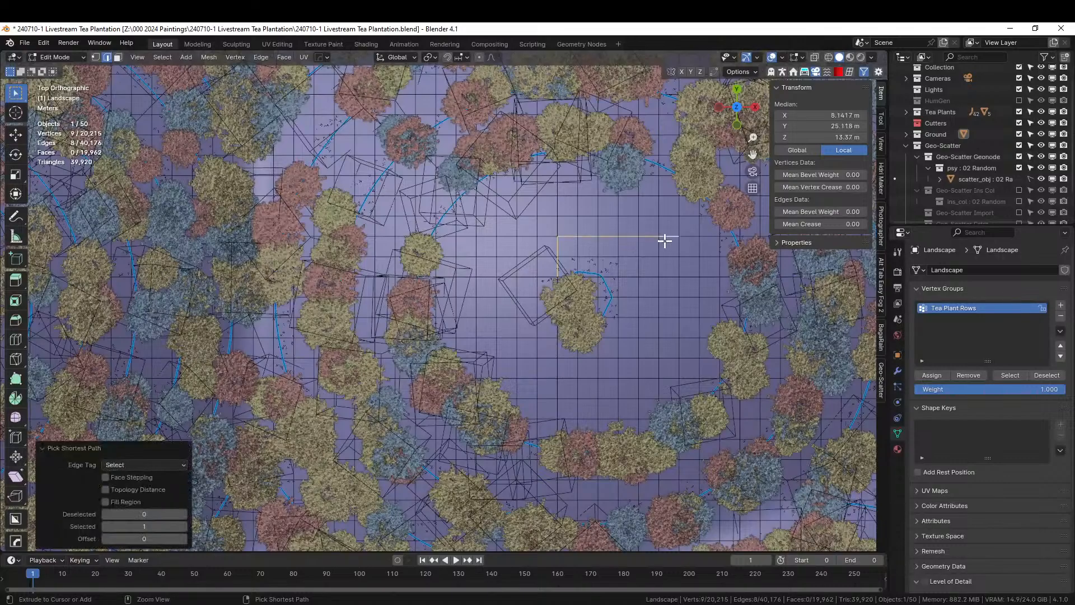
ctrl+click(679, 334)
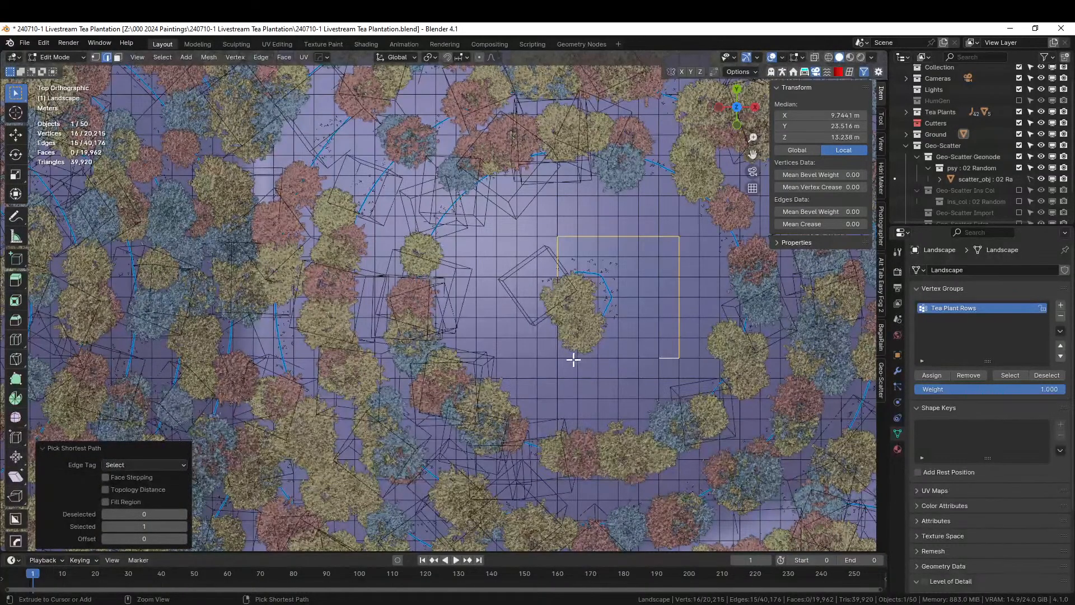
ctrl+click(558, 339)
click(932, 376)
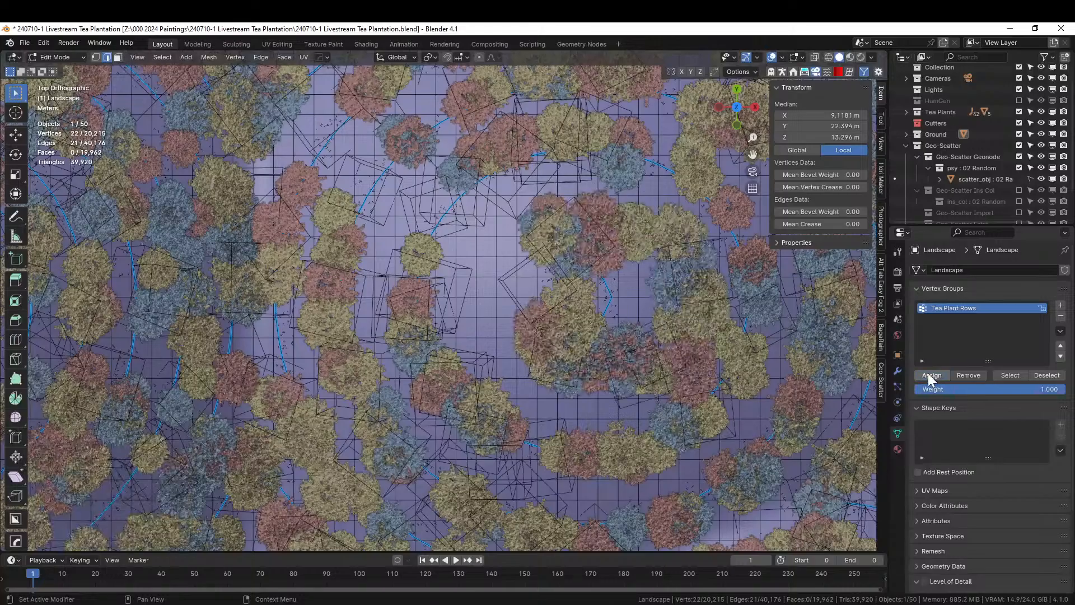
Examine the scattered tea rows across the whole landscape, then from above around the southeast slope, for remaining gaps.
middle_drag(784, 369, 759, 338)
scroll(700, 331, down, 10)
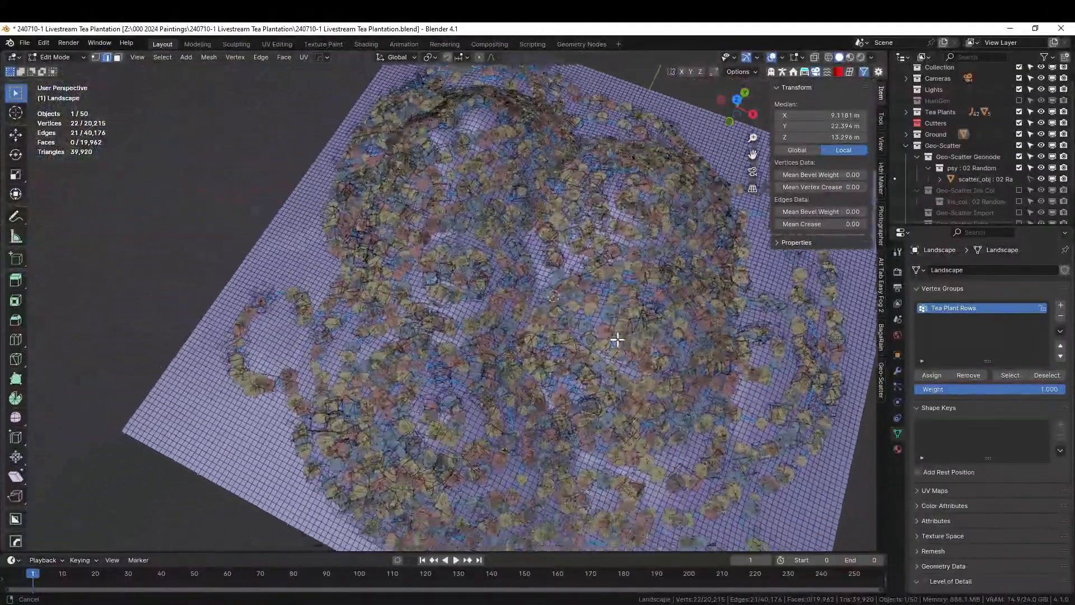
middle_drag(617, 339, 562, 285)
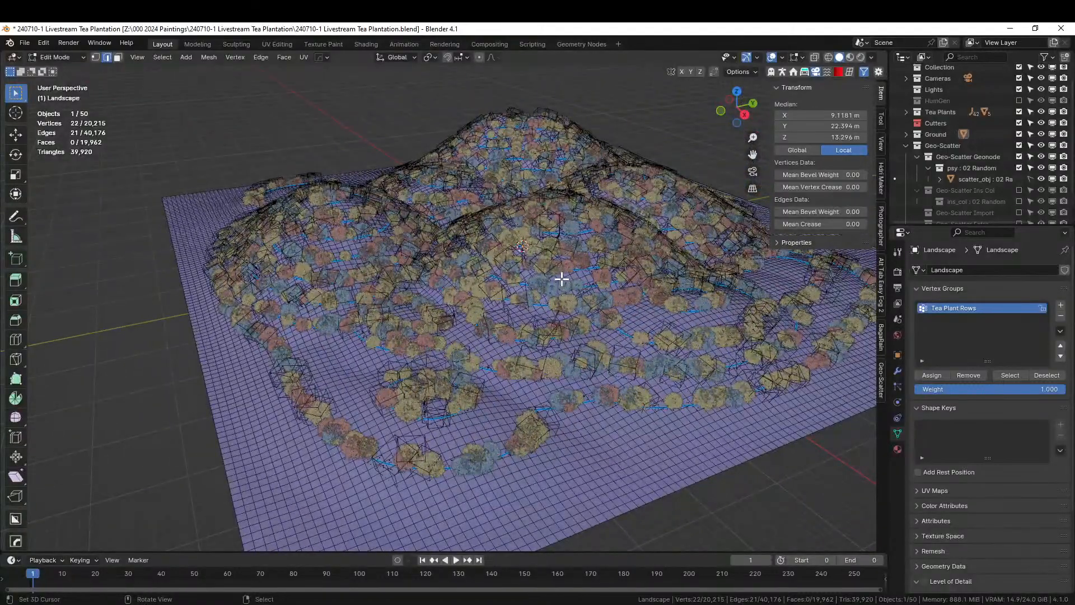
scroll(561, 279, up, 8)
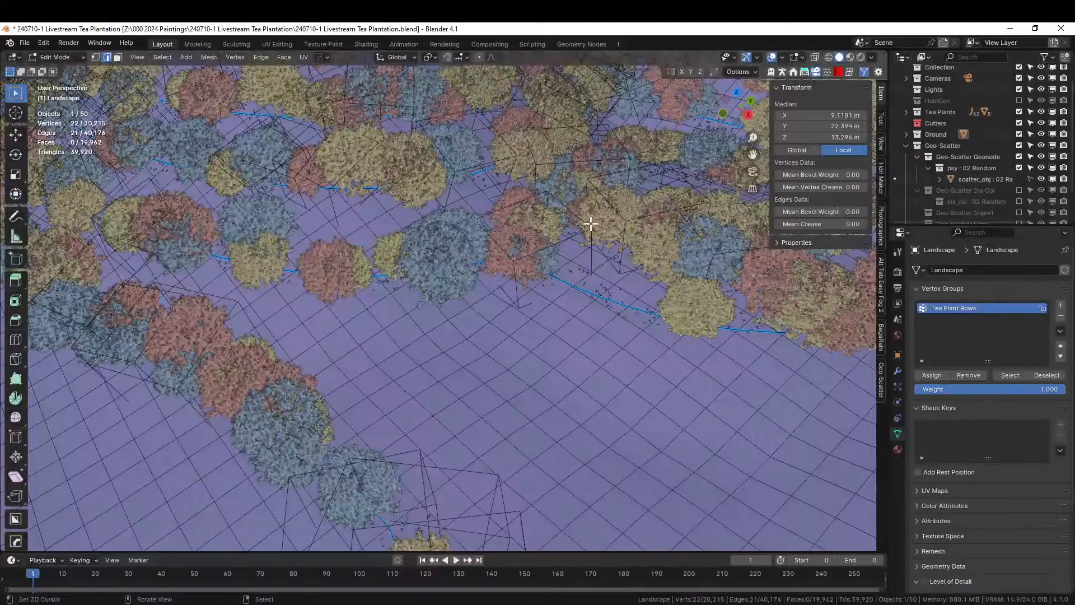
key(KP_7)
scroll(577, 250, up, 3)
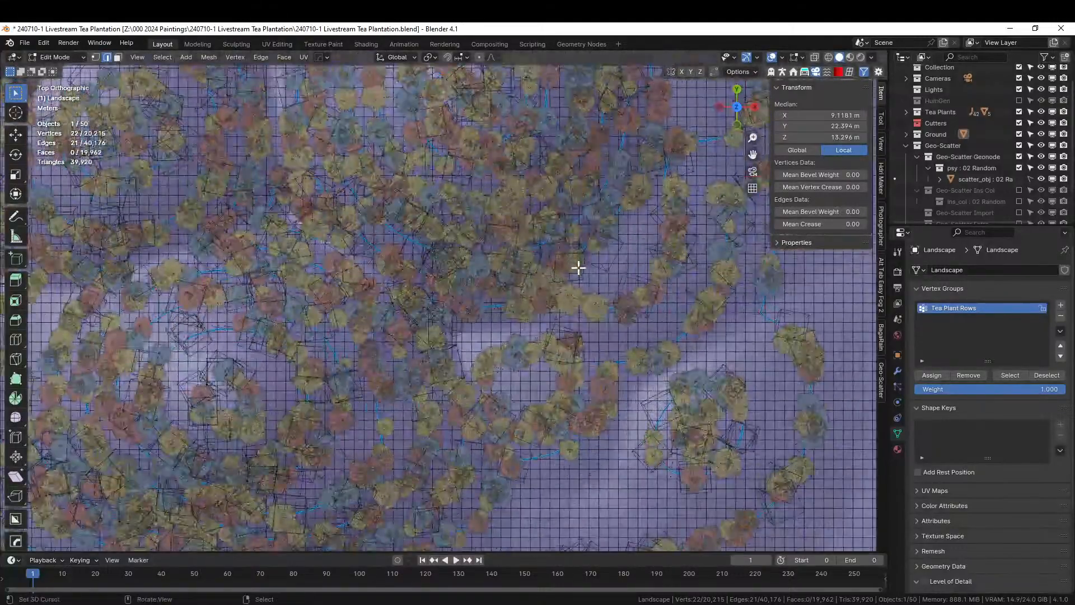
scroll(627, 325, up, 3)
shift+middle_drag(644, 347, 408, 546)
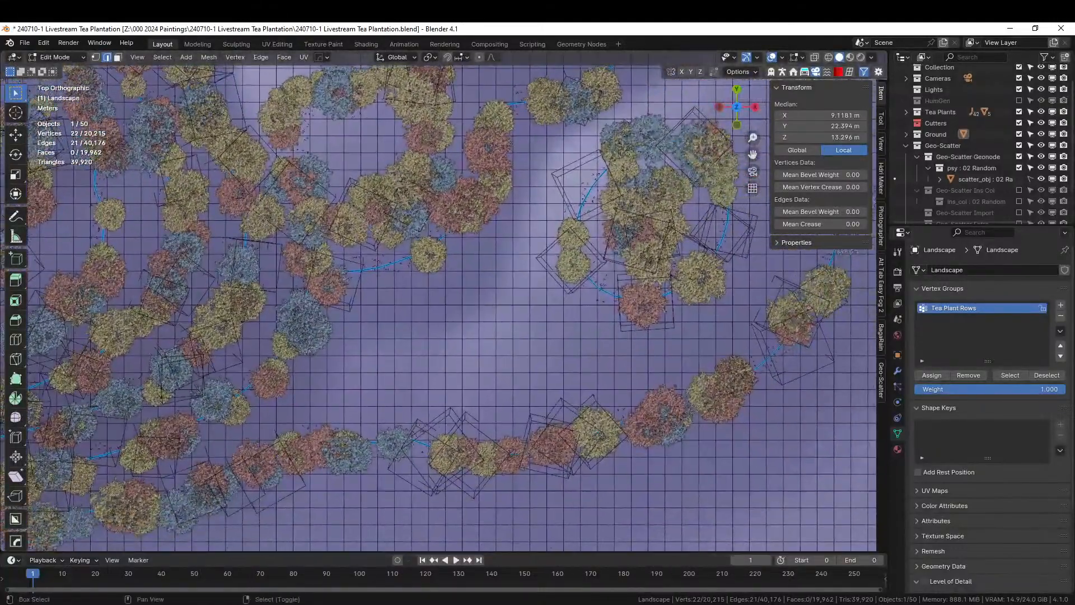
Select a closed stepped edge loop on the bare southeast slope between the outer row and the small contour, and assign it to Tea Plant Rows.
click(352, 388)
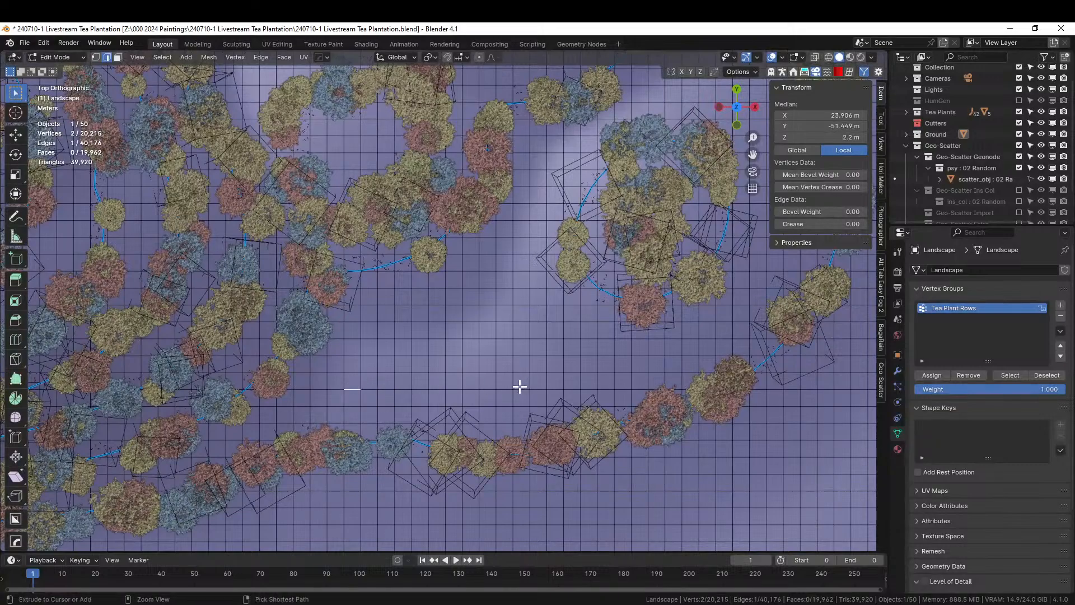
ctrl+click(519, 386)
ctrl+click(529, 339)
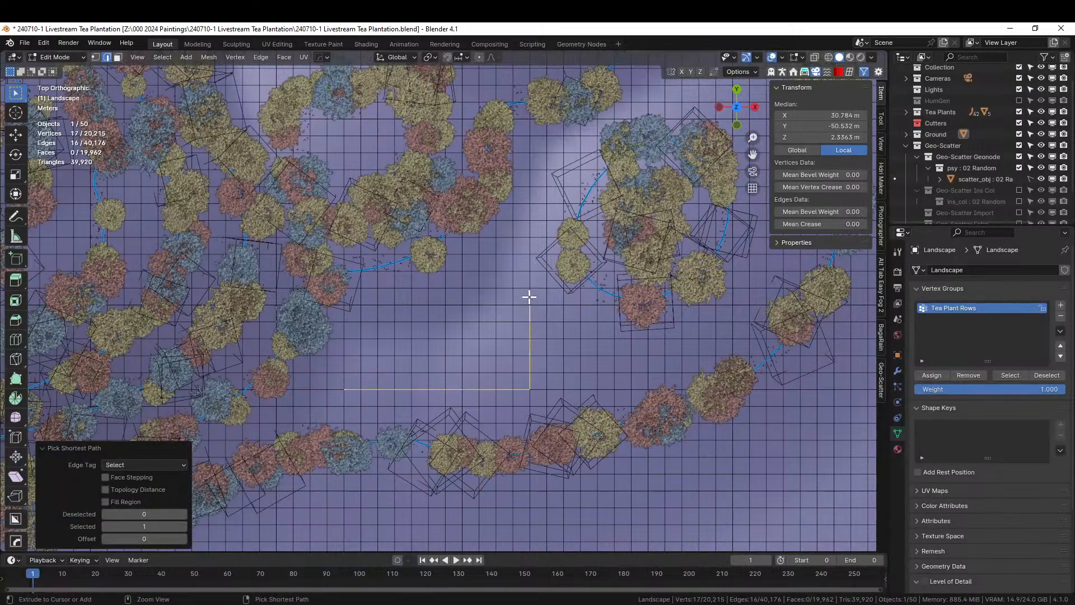
ctrl+click(529, 286)
ctrl+click(504, 270)
ctrl+click(496, 301)
ctrl+click(457, 303)
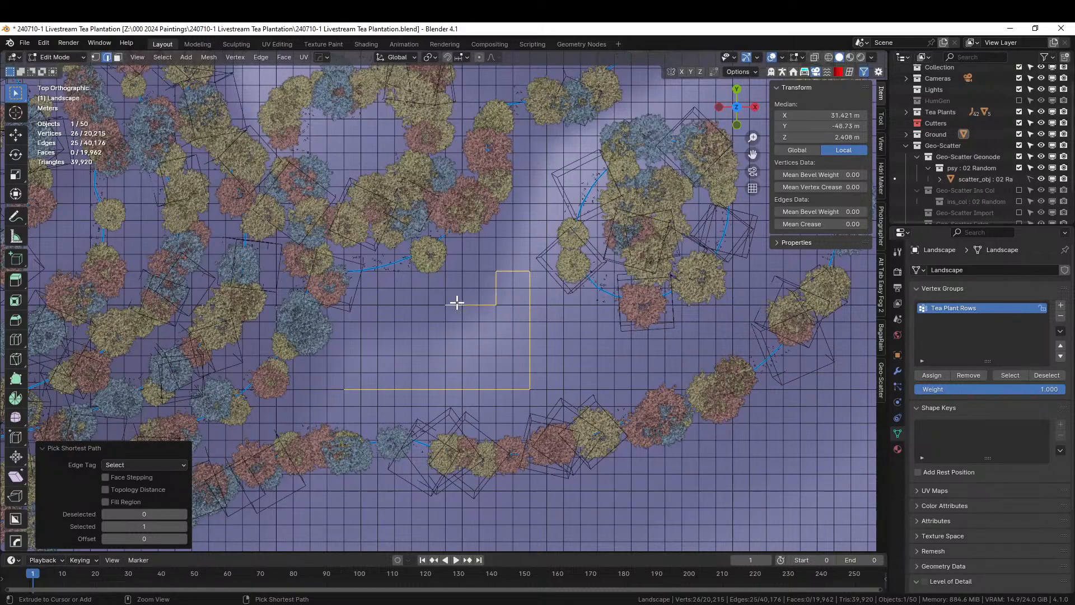
ctrl+click(444, 329)
ctrl+click(361, 368)
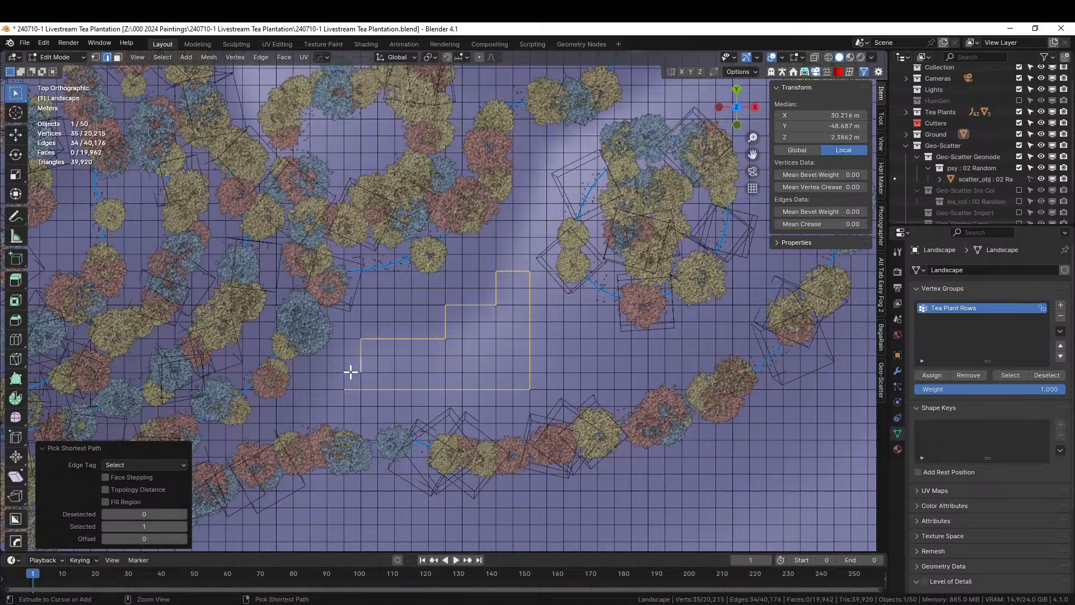
ctrl+click(343, 376)
click(930, 375)
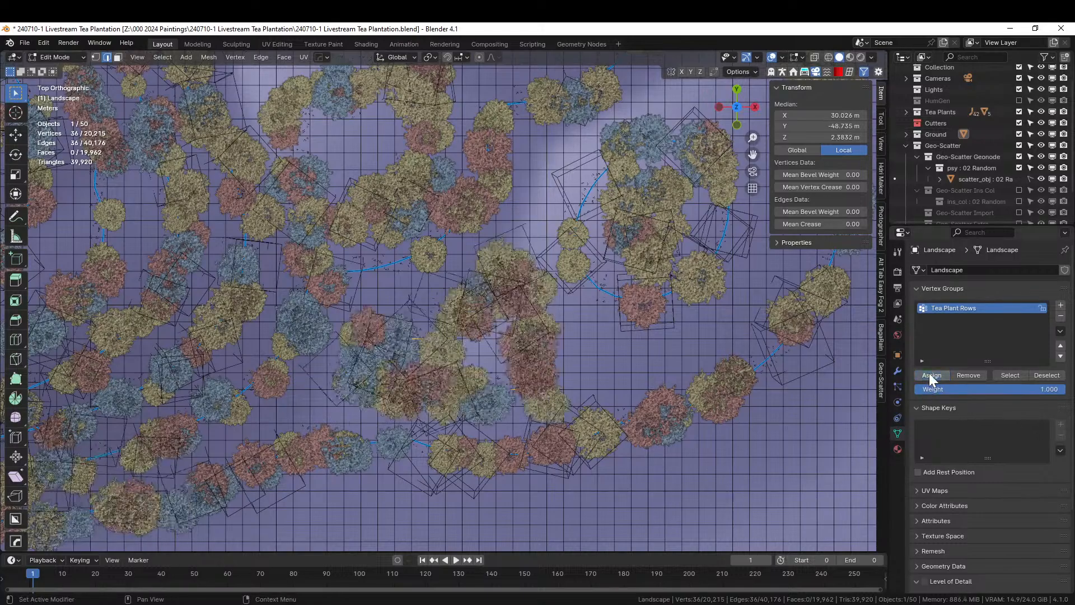
Select a closed stepped edge loop inside the C-shaped contour row at the southwest and assign it to the Tea Plant Rows group.
scroll(658, 377, down, 1)
scroll(591, 480, down, 1)
shift+middle_drag(591, 480, 425, 52)
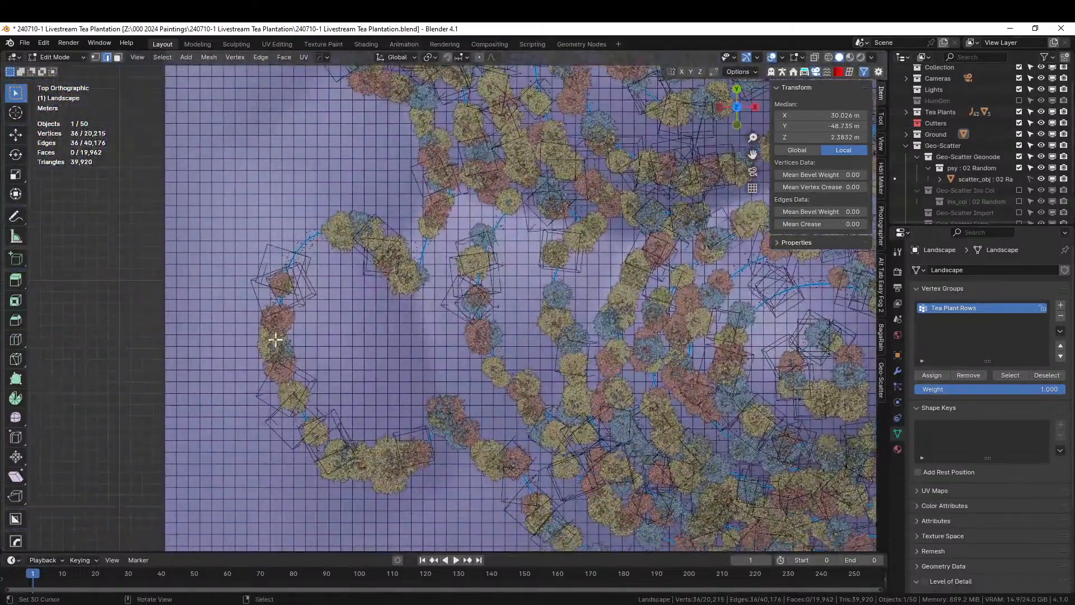
click(321, 297)
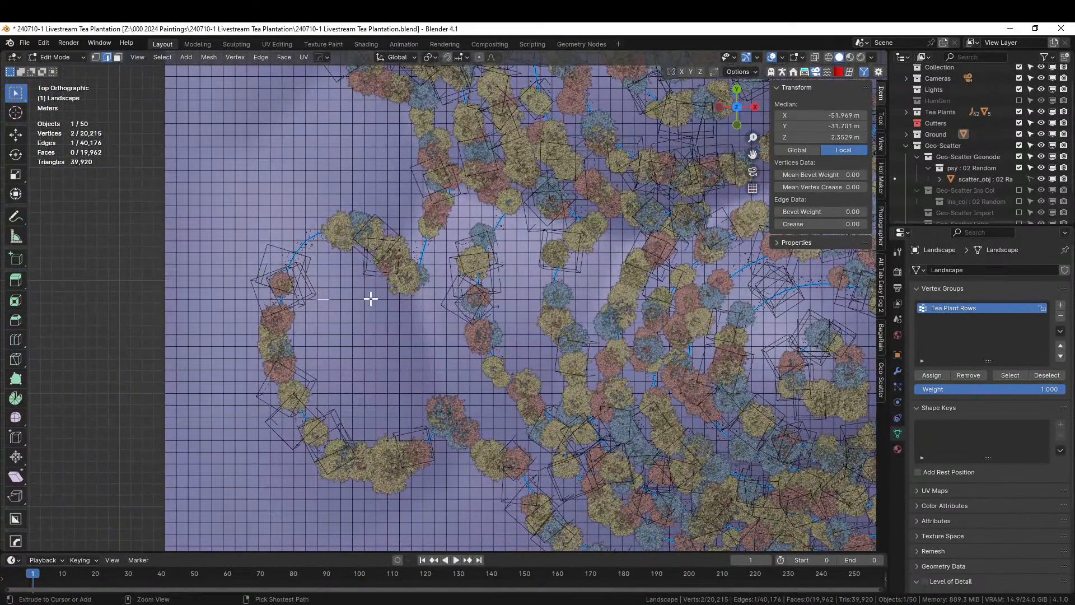
ctrl+click(375, 300)
ctrl+click(410, 384)
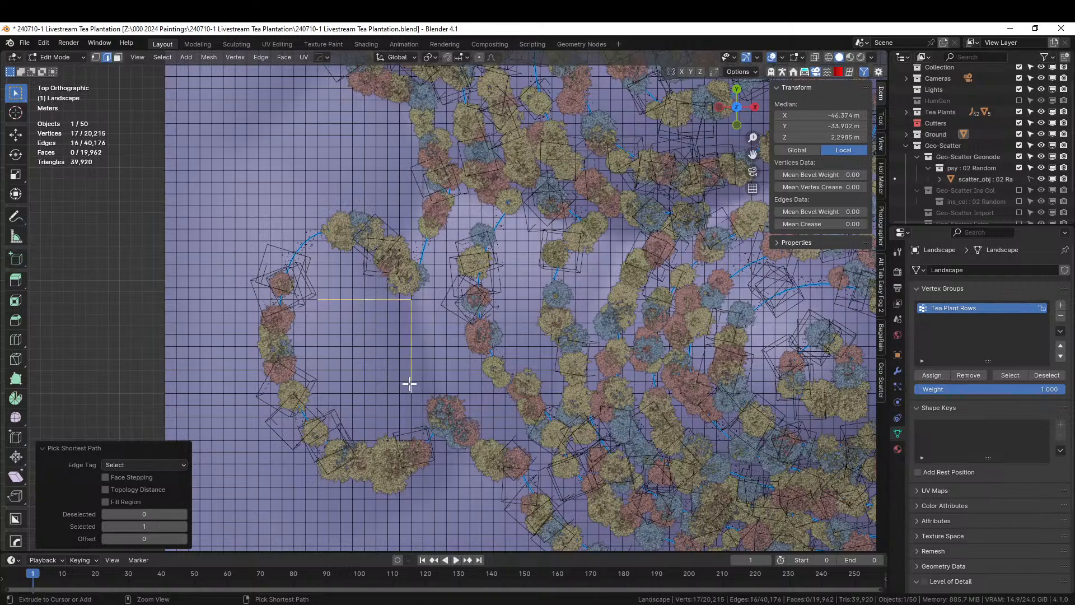
key(ctrl+z)
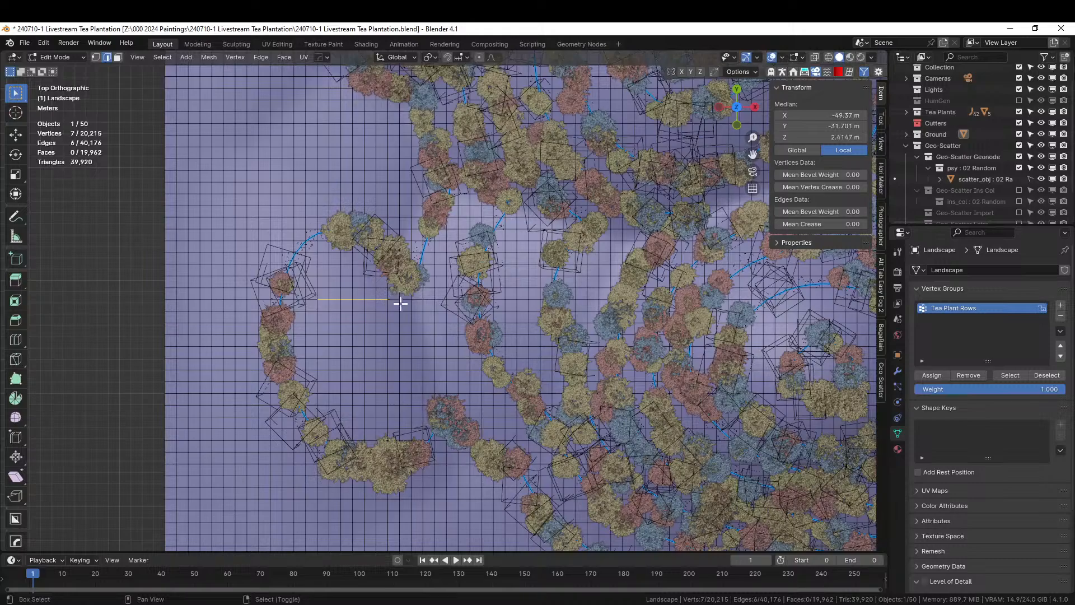
ctrl+click(387, 317)
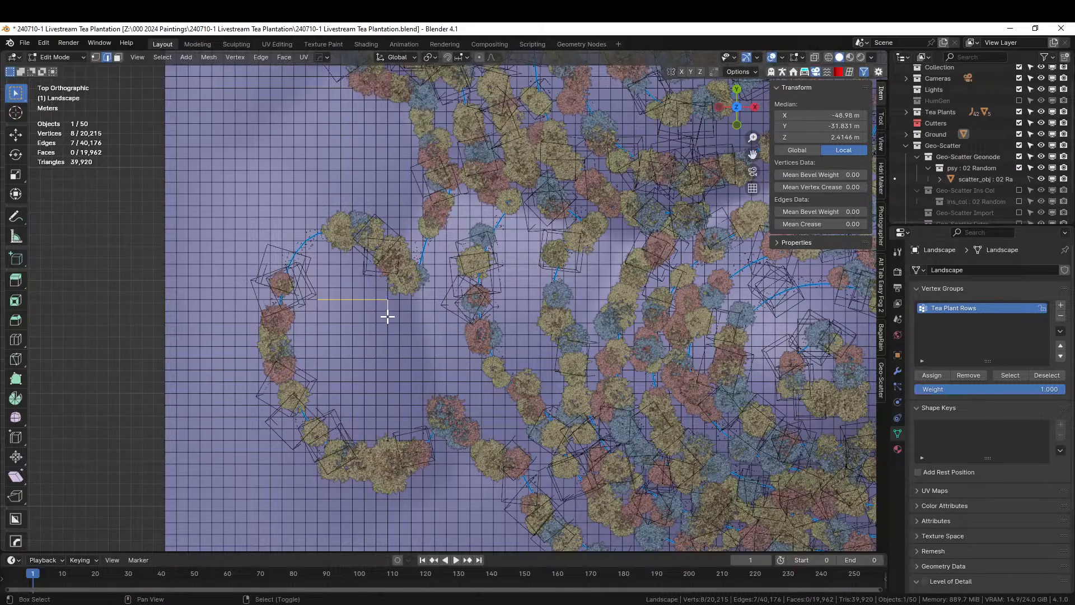
ctrl+click(410, 335)
ctrl+click(412, 400)
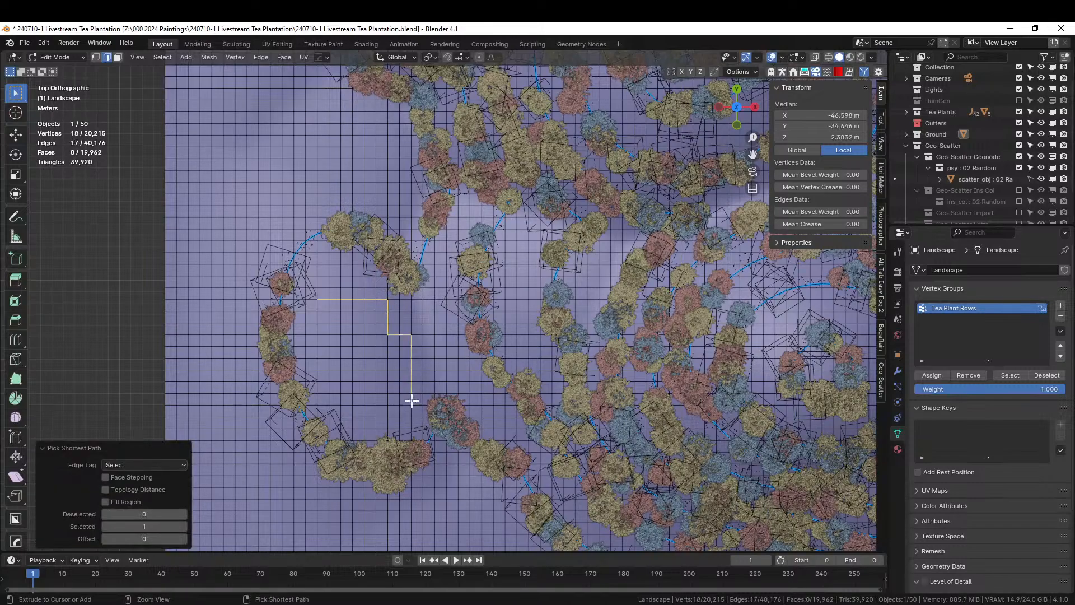
ctrl+click(364, 406)
ctrl+click(352, 386)
ctrl+click(318, 303)
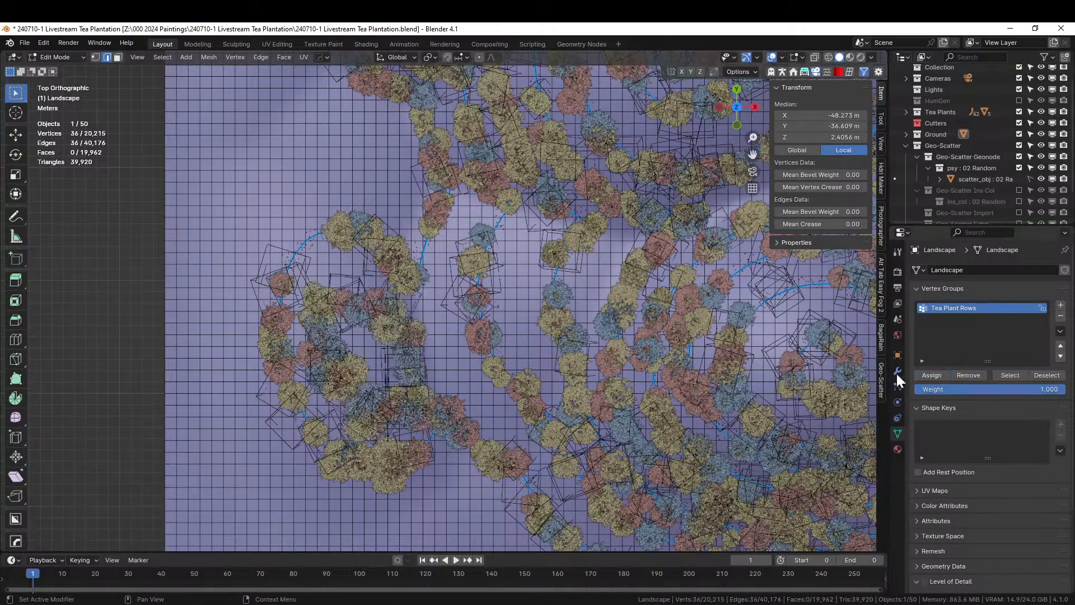
Examine the scattered tea rows from low angles and close up for density and plant orientation on the slopes.
middle_drag(616, 369, 536, 70)
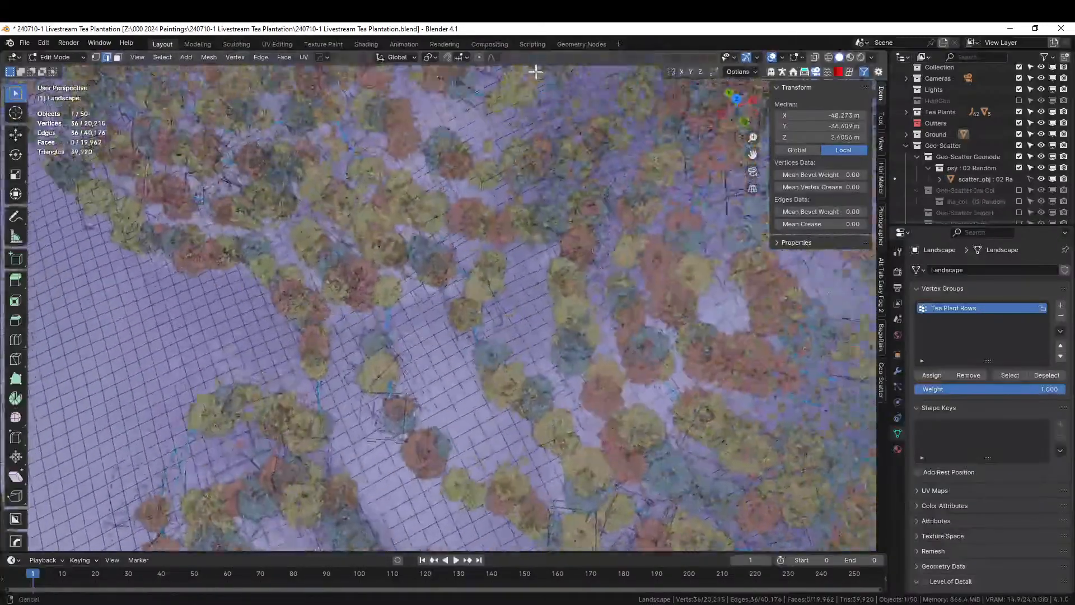
scroll(527, 70, down, 10)
middle_drag(559, 147, 373, 371)
scroll(569, 199, up, 7)
scroll(565, 361, up, 4)
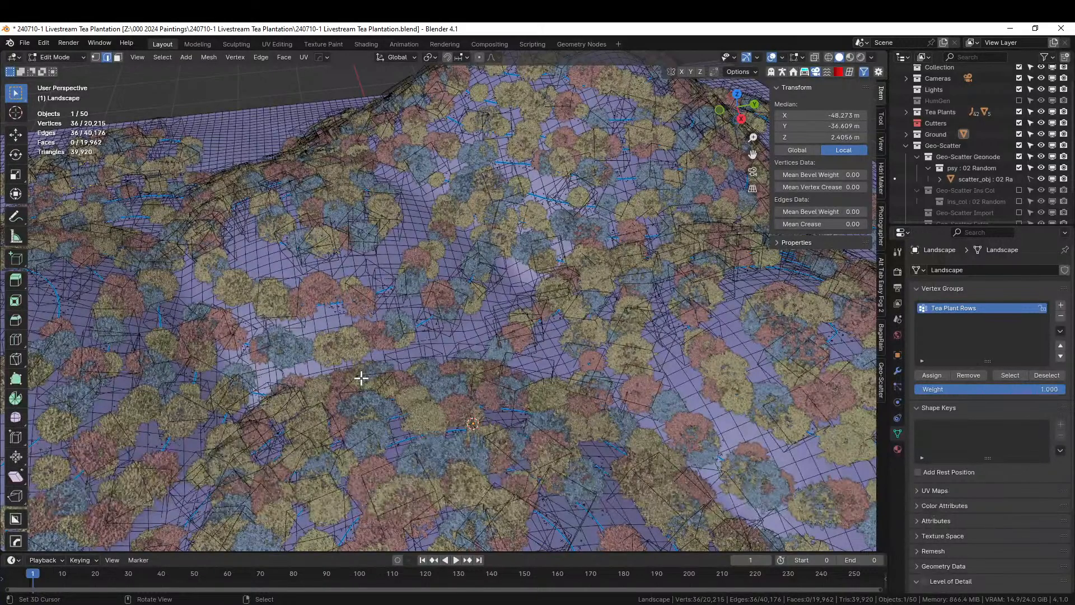
middle_drag(354, 378, 529, 318)
scroll(526, 320, up, 2)
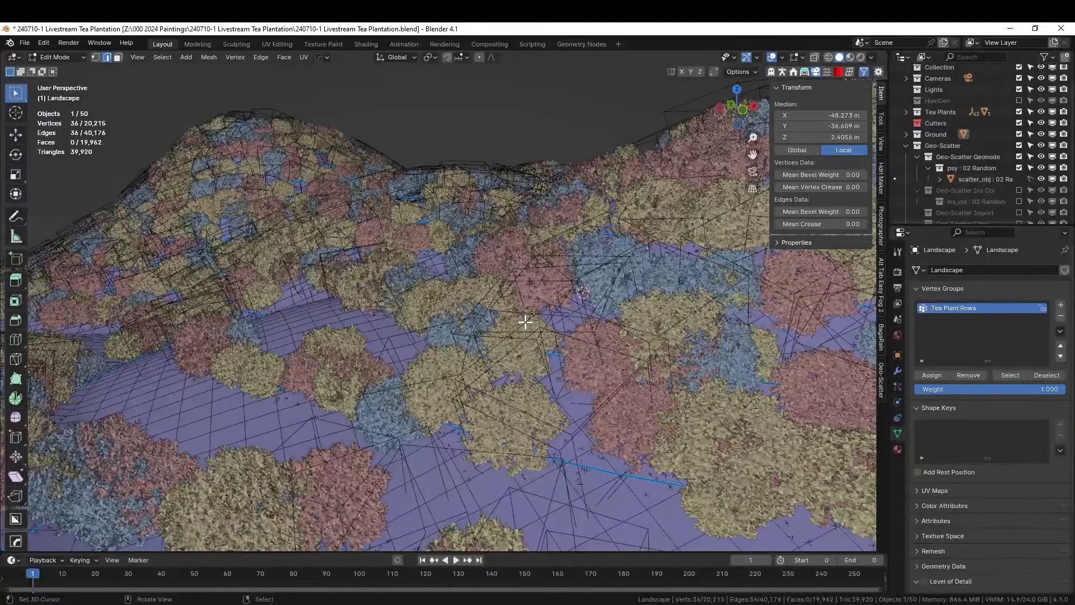
Return to Object Mode and enable Vertical Influence for Align Normal in the tea plant scatter's rotation settings.
key(Tab)
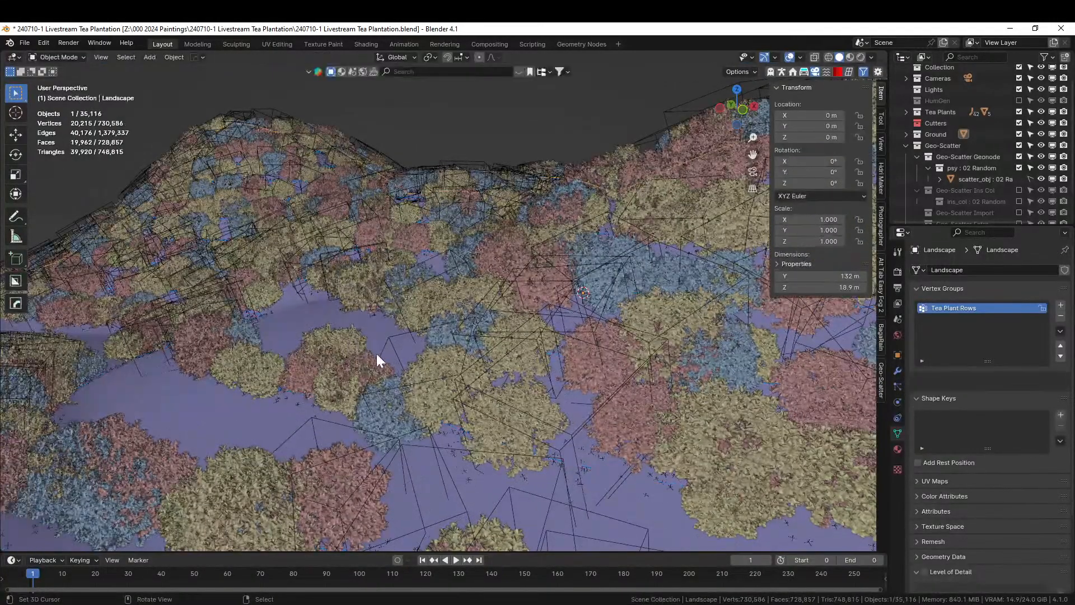
scroll(485, 387, down, 4)
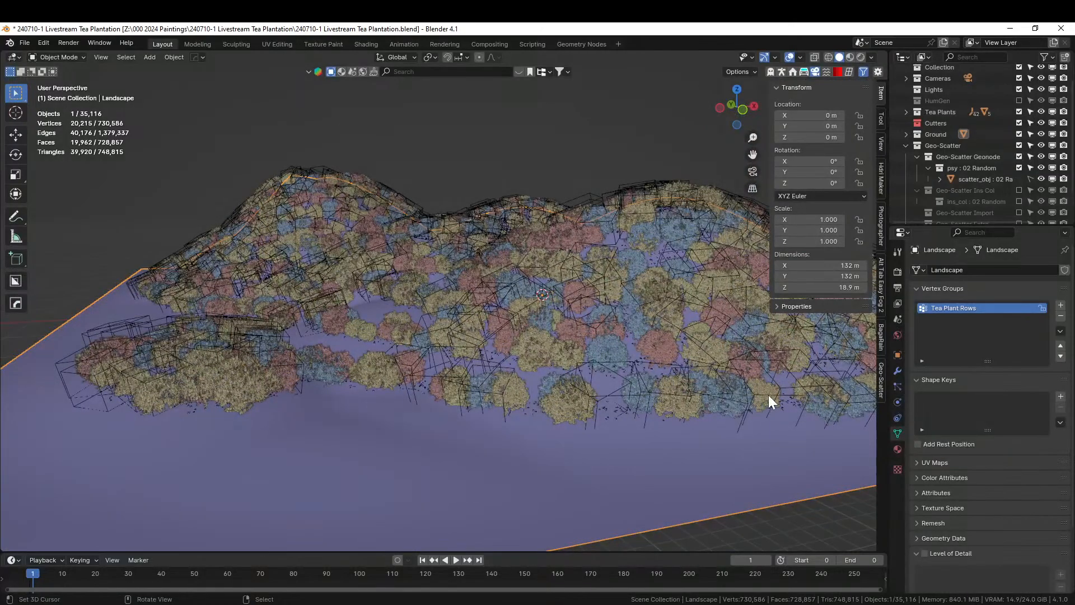
click(880, 378)
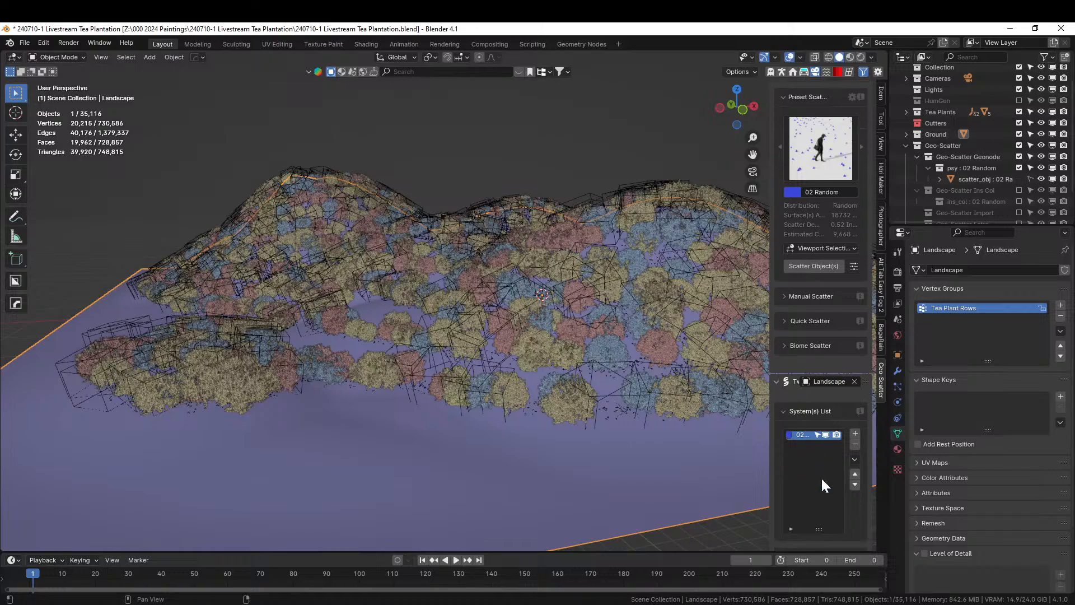
scroll(821, 476, down, 15)
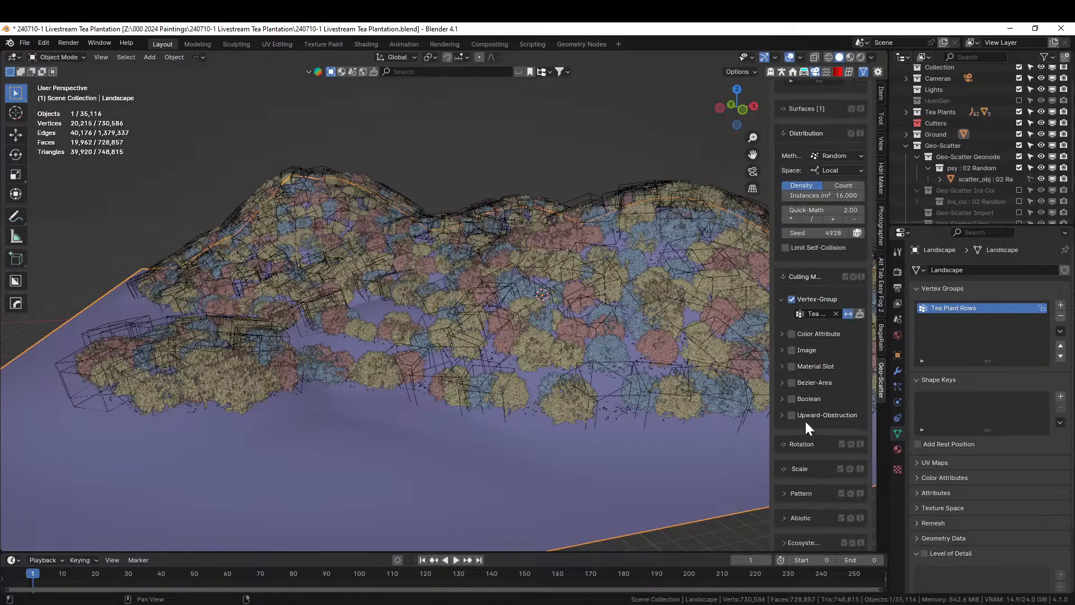
click(784, 444)
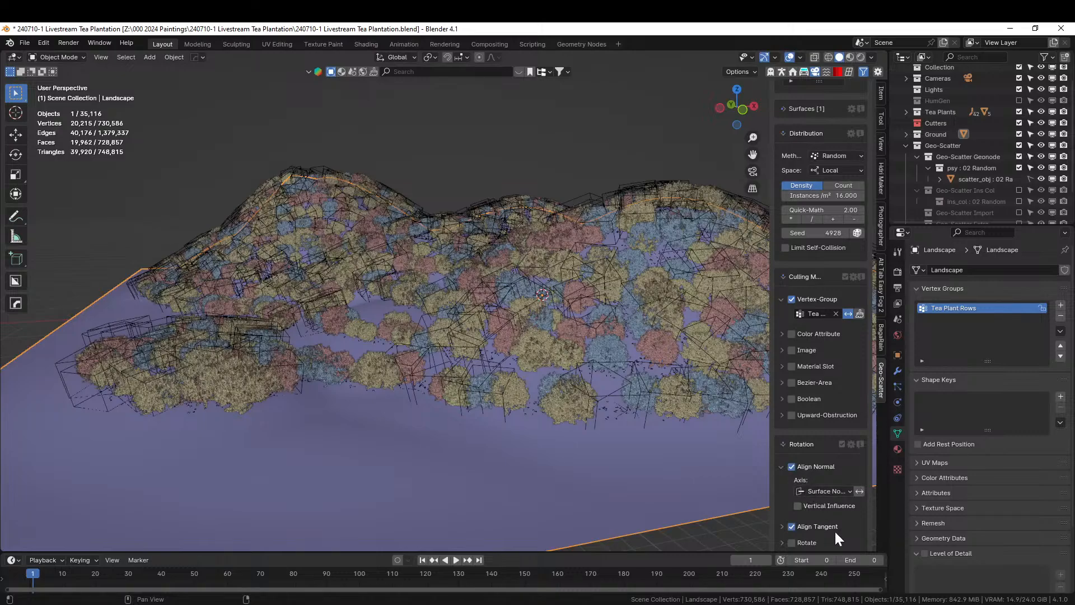
scroll(834, 530, down, 2)
scroll(814, 498, down, 2)
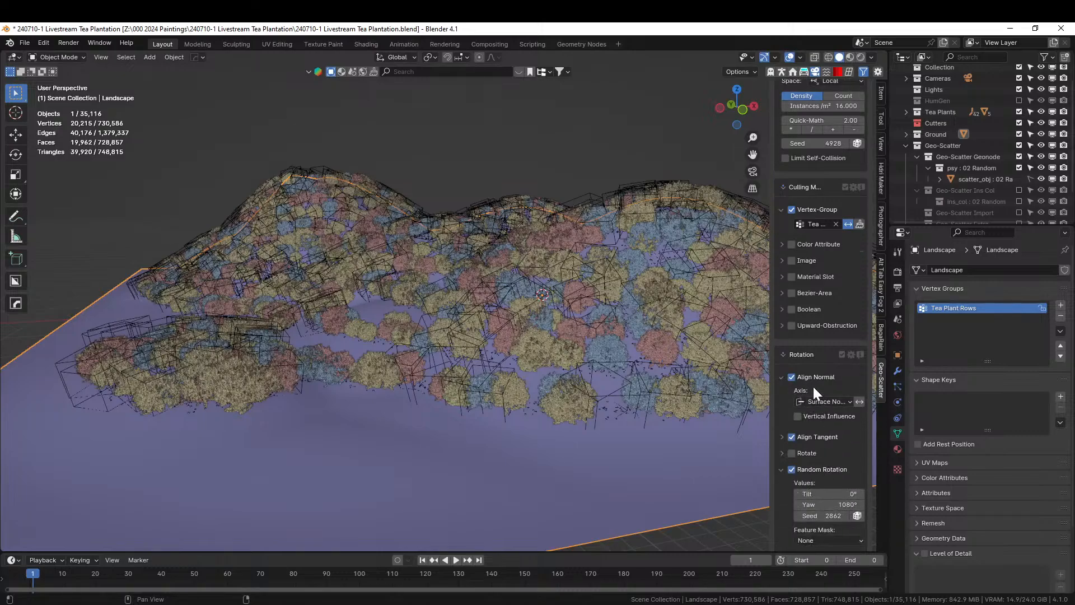
scroll(860, 443, down, 3)
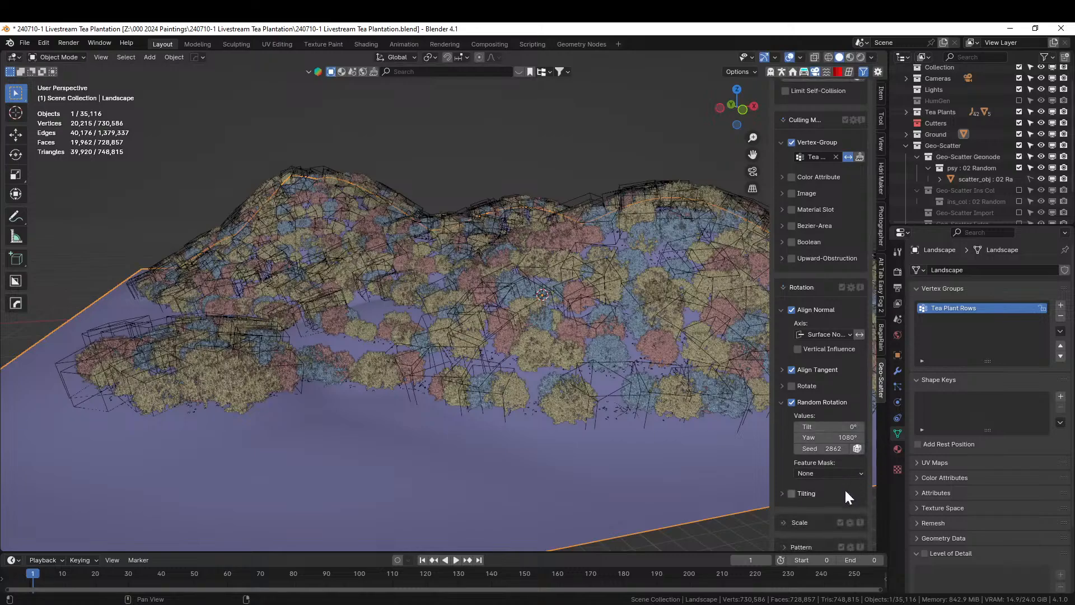
scroll(843, 489, down, 2)
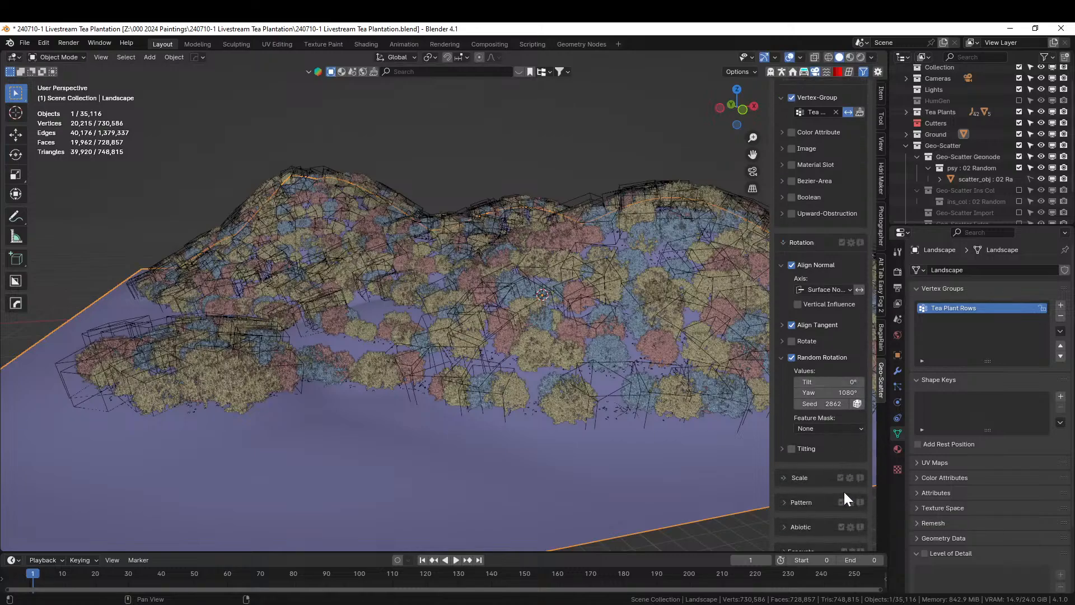
click(798, 304)
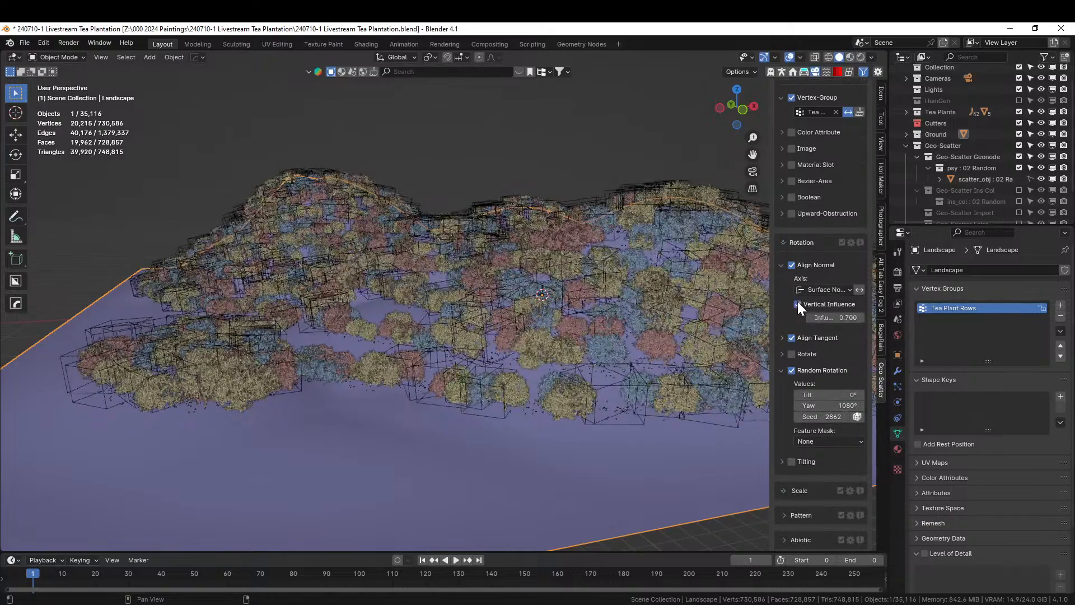
Set the scatter's Vertical Influence to 0.850 so the tea plants stand more upright.
scroll(678, 350, up, 5)
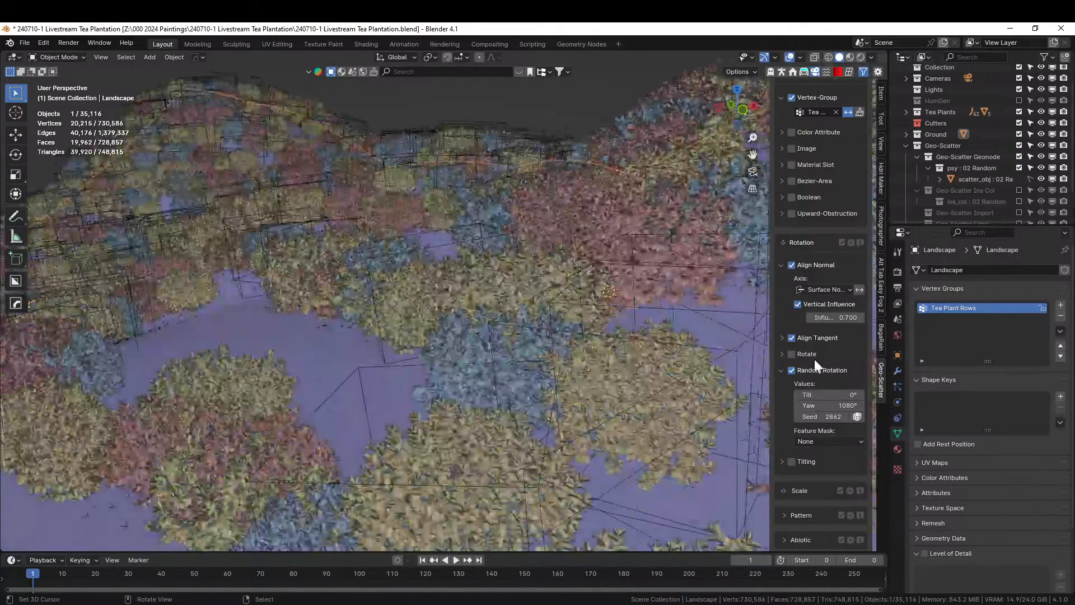
click(839, 317)
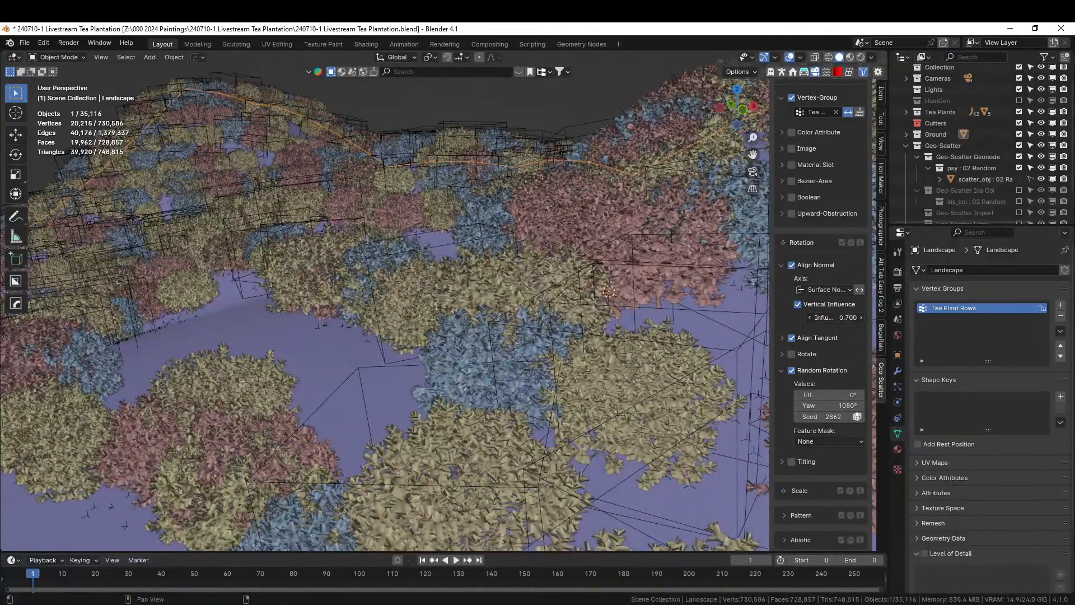
key(Return)
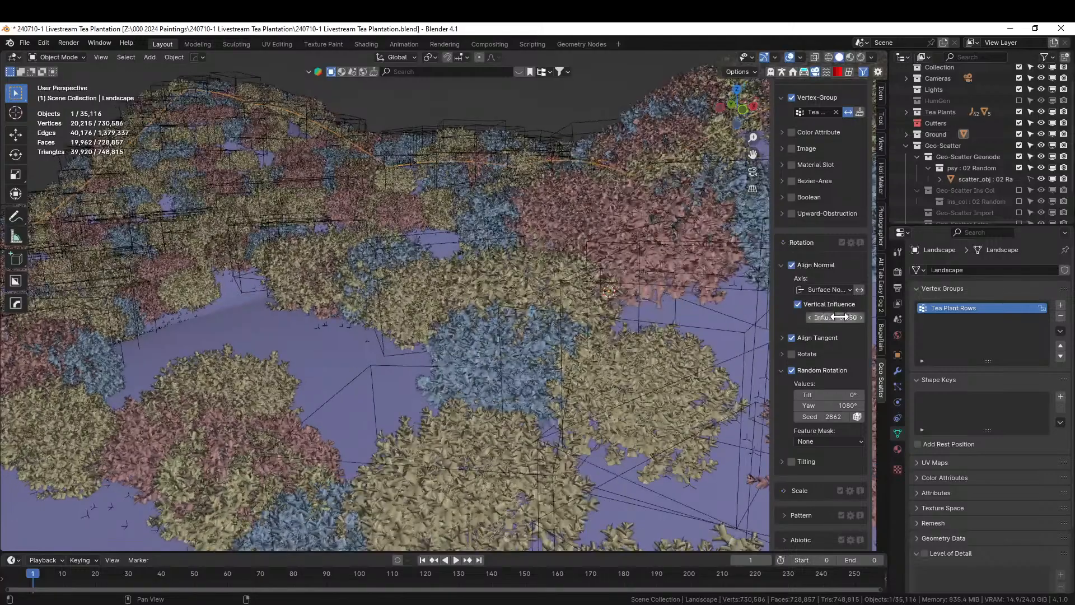
Examine the tea plants' orientation and row layout close up and across the whole landscape.
scroll(374, 322, down, 5)
middle_drag(387, 312, 444, 399)
scroll(491, 317, up, 3)
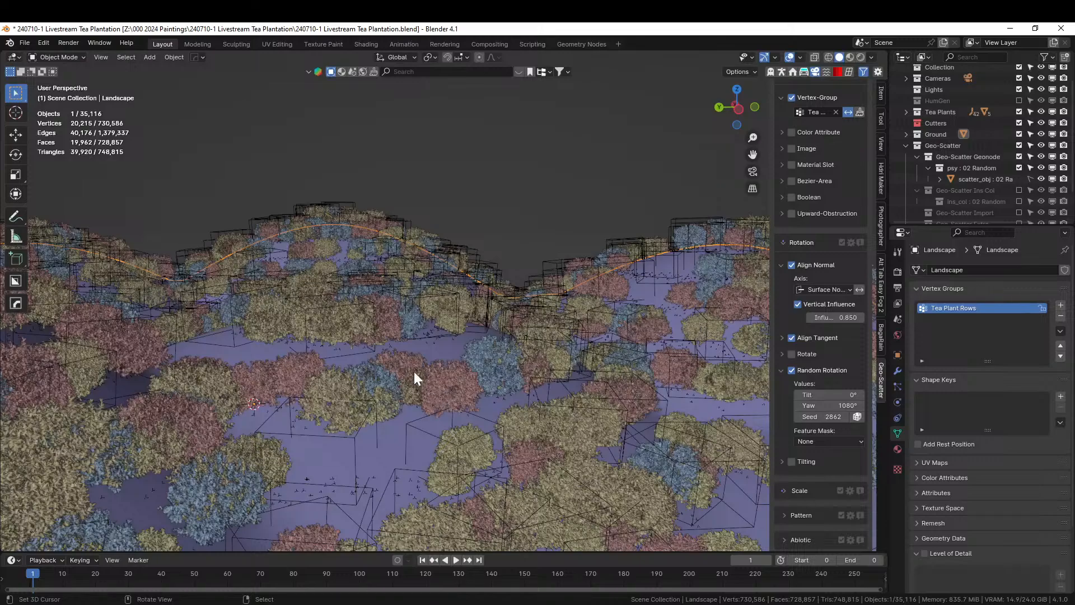
scroll(441, 344, down, 8)
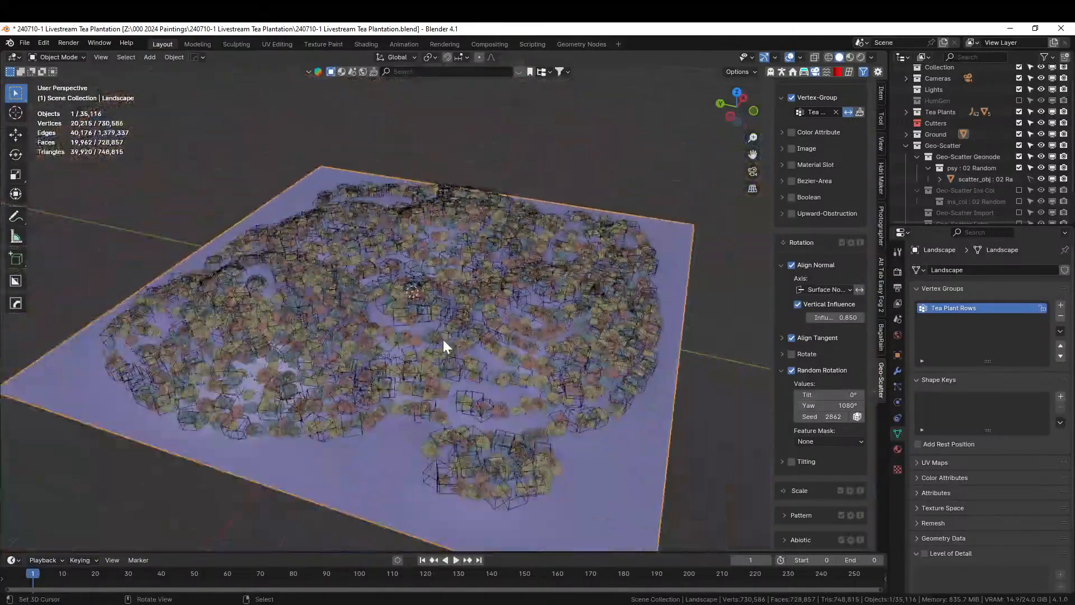
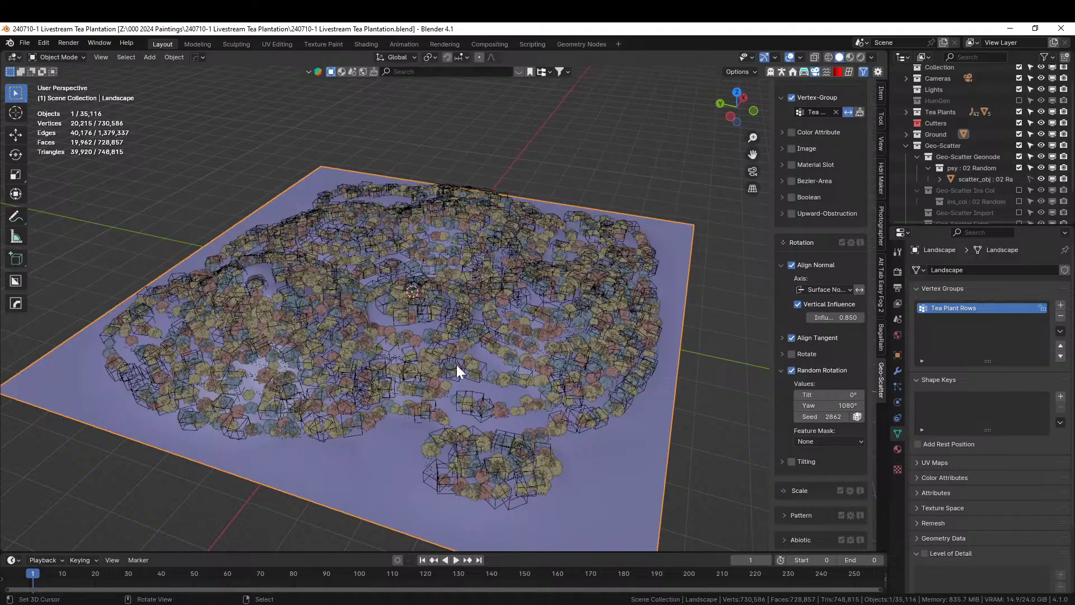
scroll(456, 364, up, 5)
middle_drag(458, 354, 679, 240)
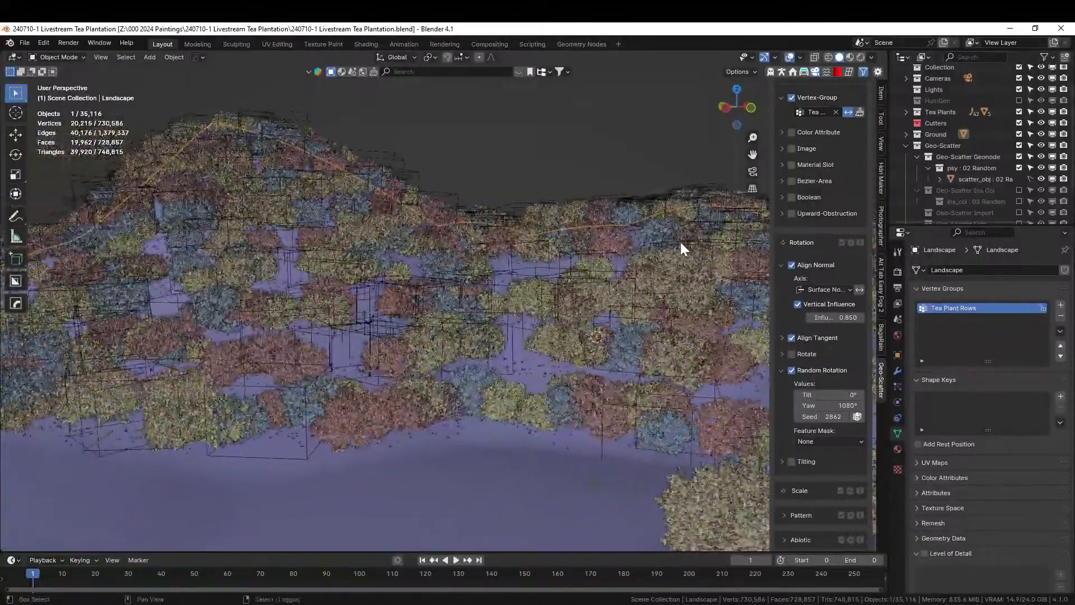
middle_drag(621, 260, 374, 368)
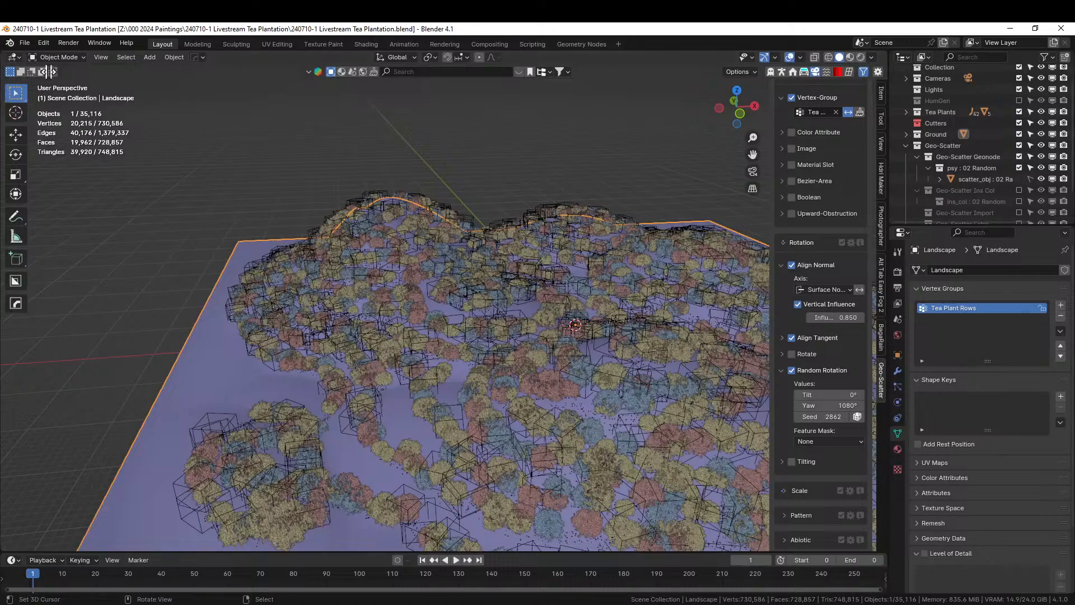
Split off a new area beside the 3D viewport and turn it into an Asset Browser.
drag(51, 71, 321, 224)
key(shift+F1)
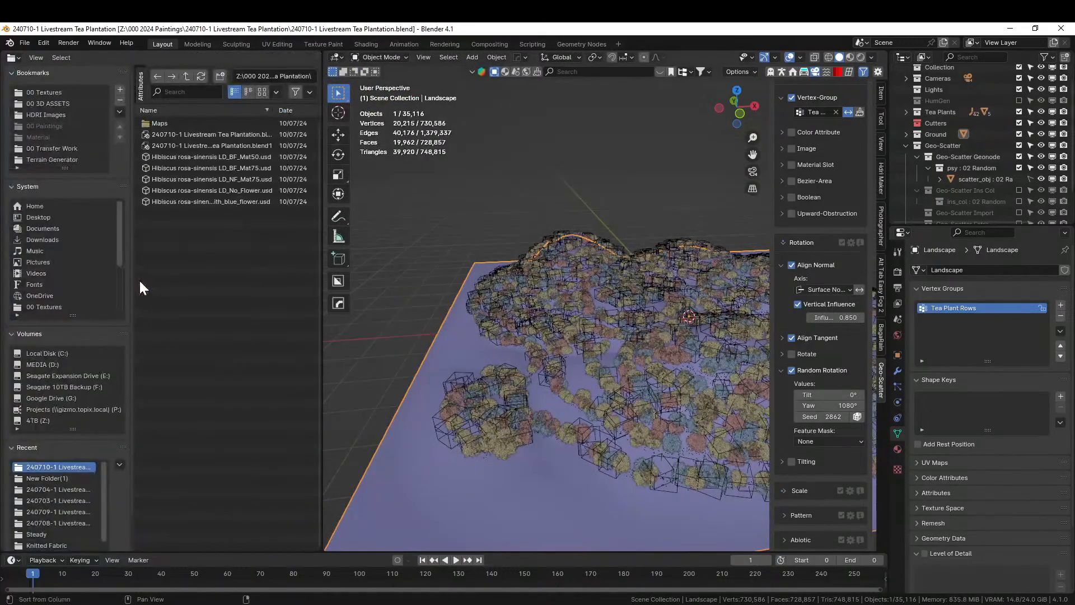
key(shift+F1)
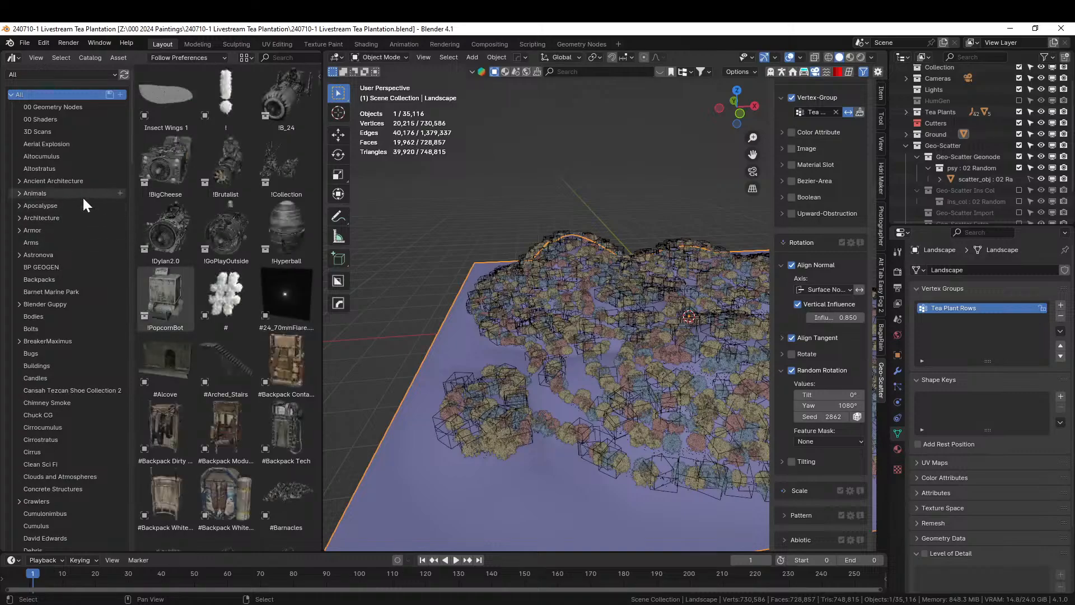
Browse the 00 Blender Shaders library and try to apply its Dirt & AO Grass material to the landscape.
click(44, 73)
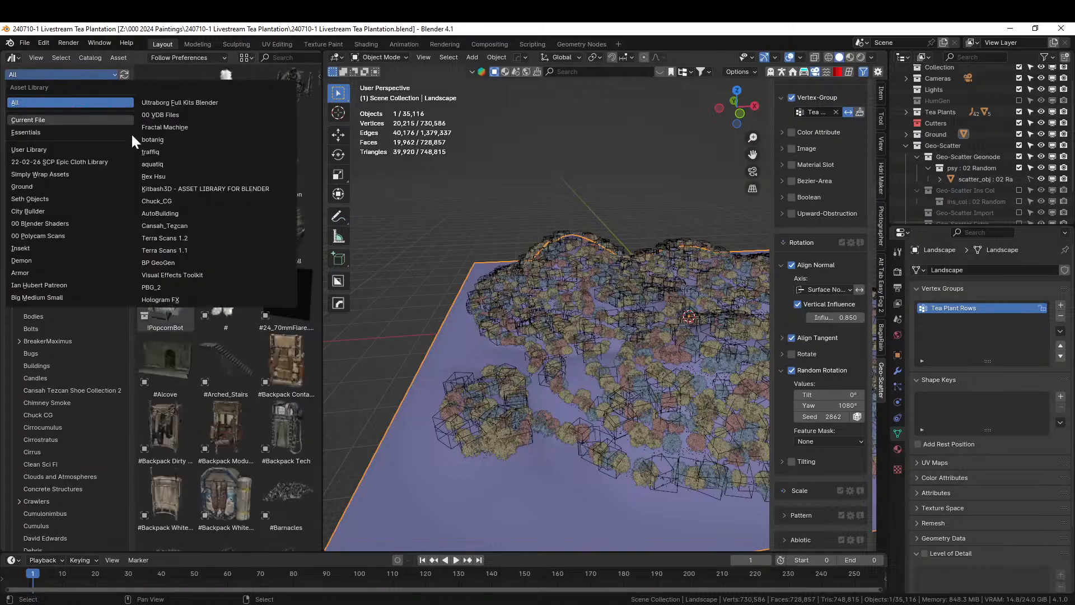
click(58, 222)
click(53, 155)
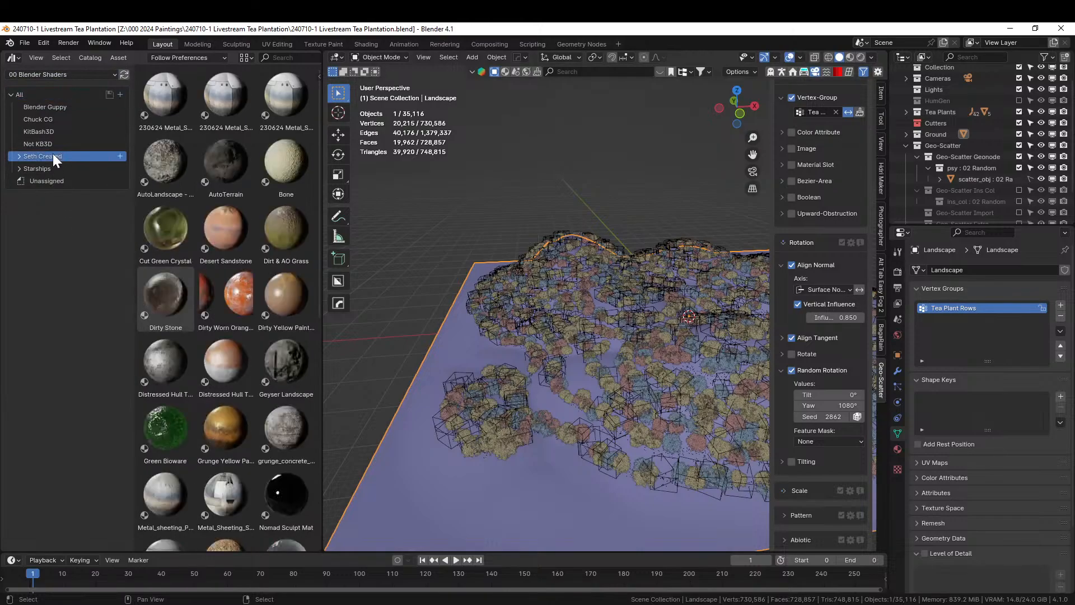
drag(278, 234, 435, 495)
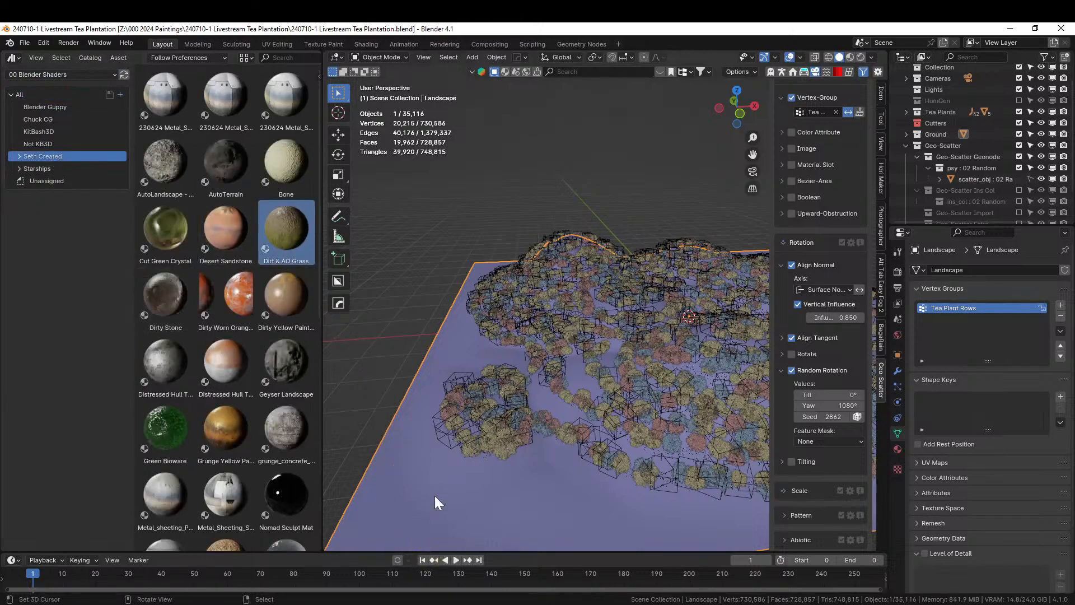
Unwrap the entire landscape mesh with Cube Projection and return to Object Mode.
key(Tab)
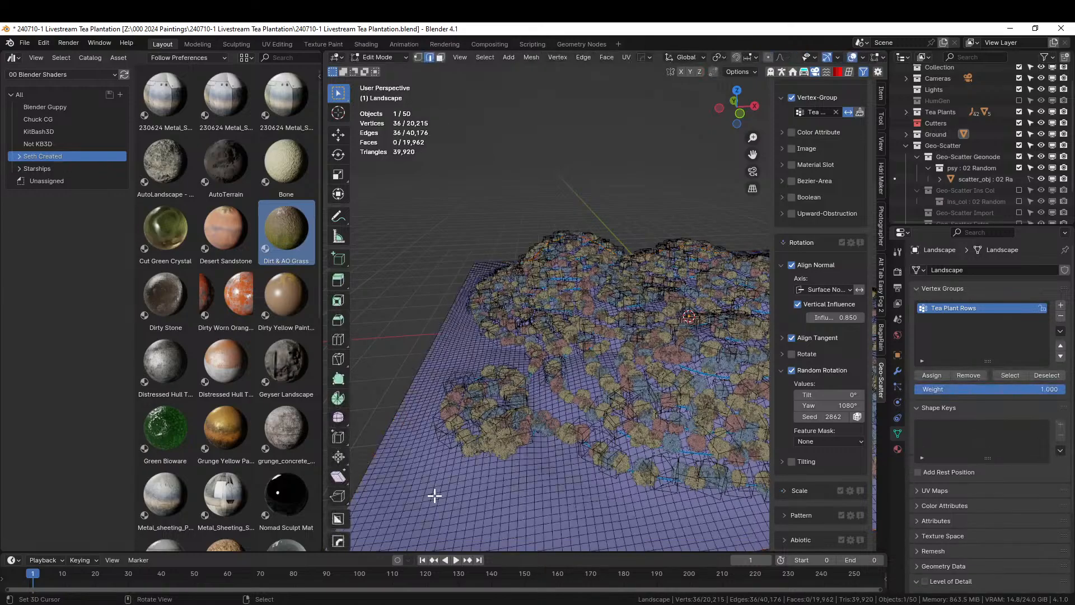
key(a)
key(u)
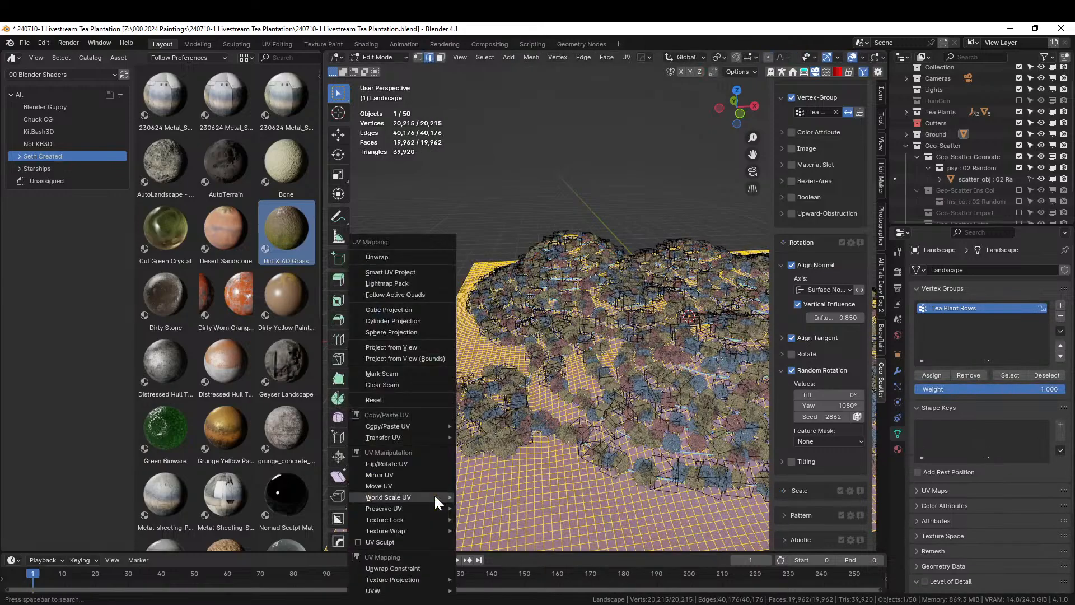
click(415, 311)
key(Tab)
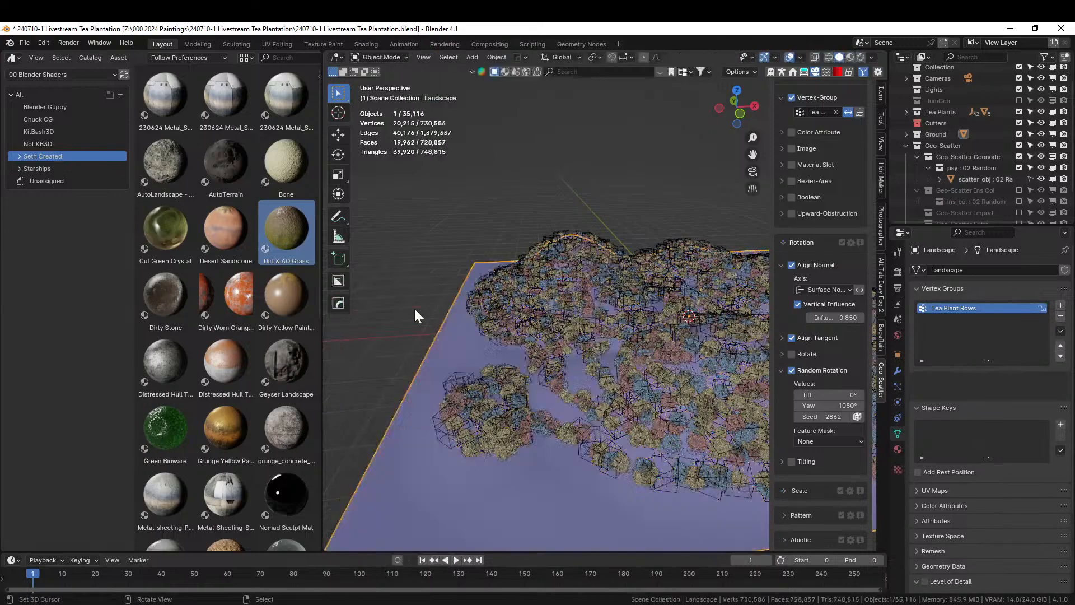
Duplicate the Asset Browser into its own window and close its area in the main window.
right_click(136, 55)
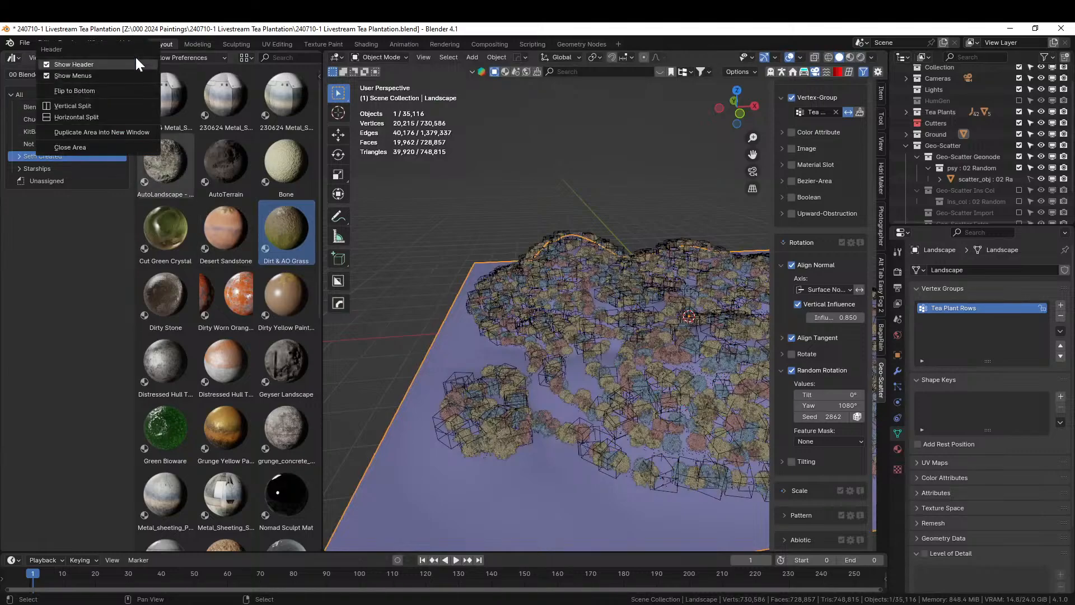
click(110, 132)
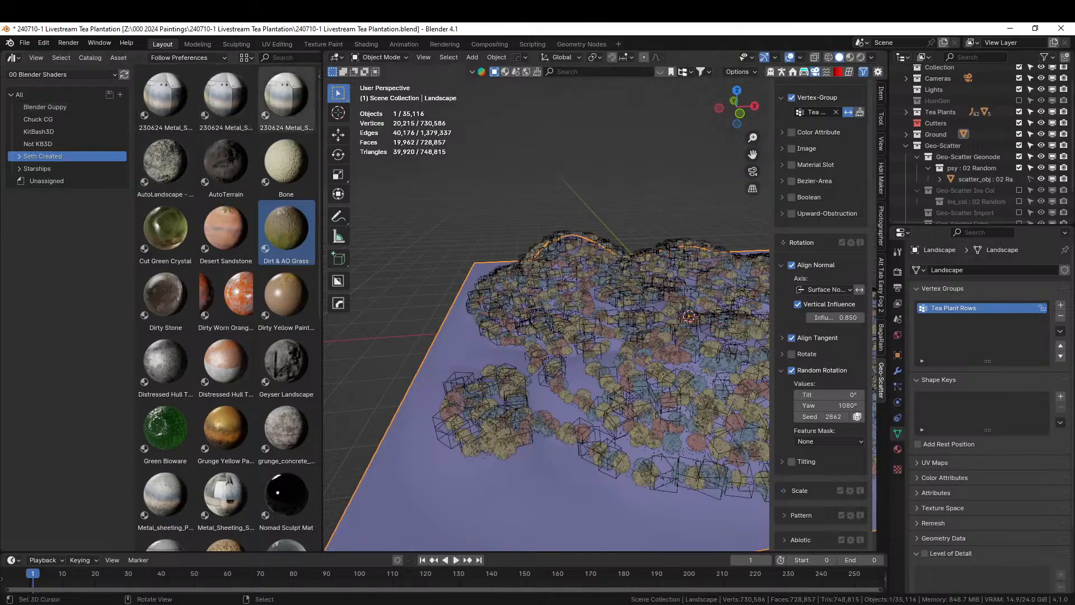
mouse_move(520, 588)
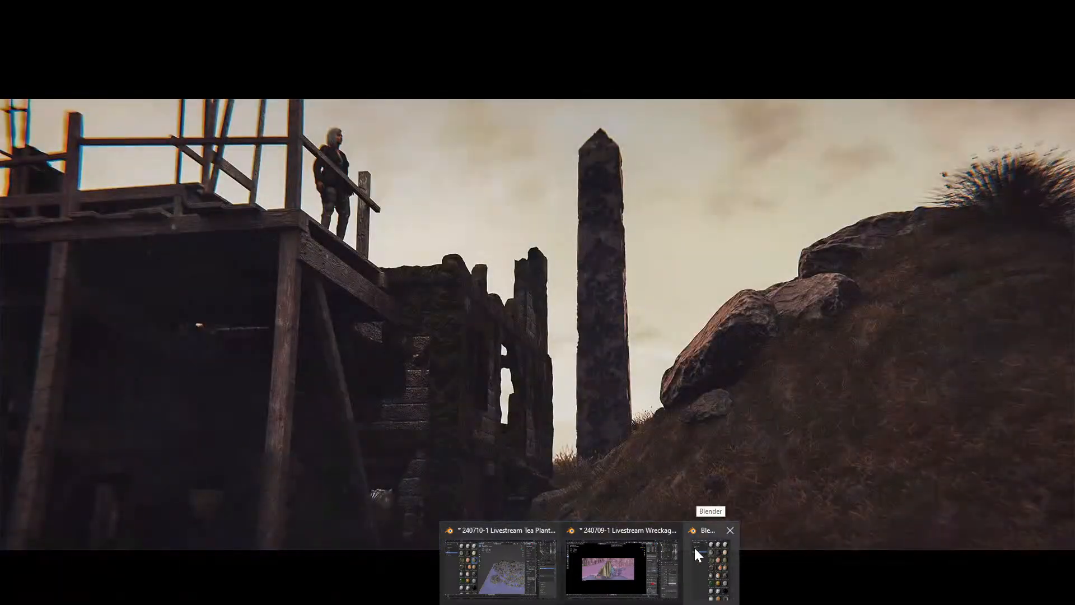
click(694, 546)
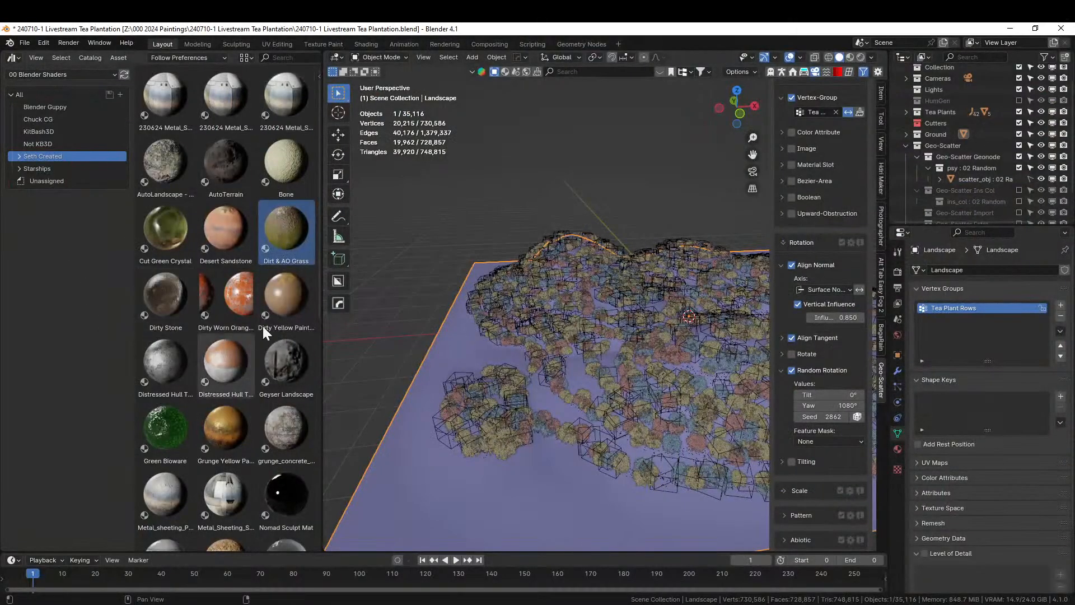
right_click(136, 55)
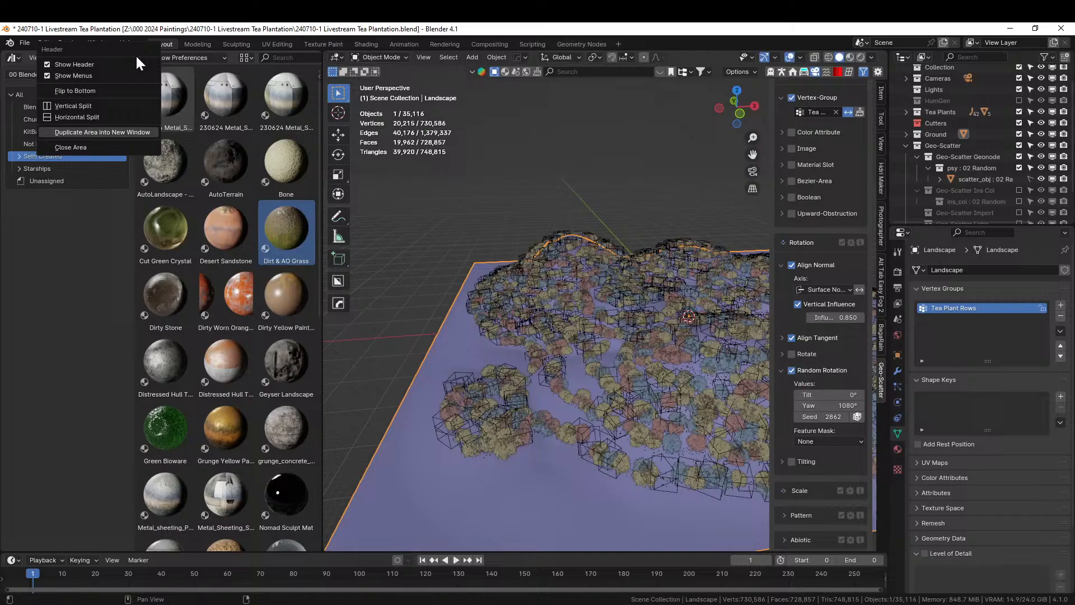
click(97, 149)
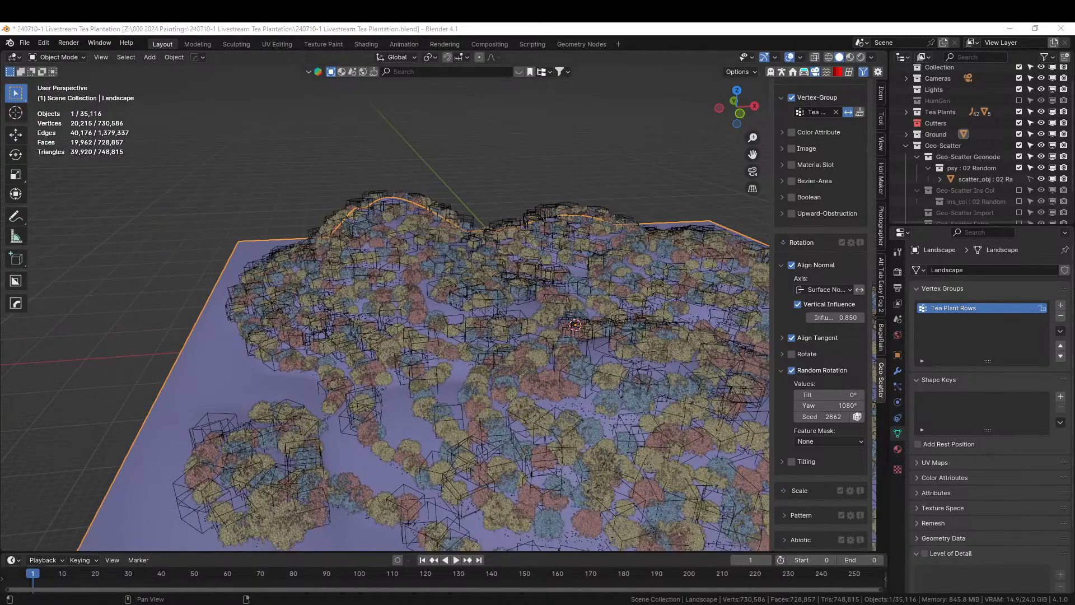
Switch the viewport to Rendered shading to preview the tea rows on the landscape.
key(z)
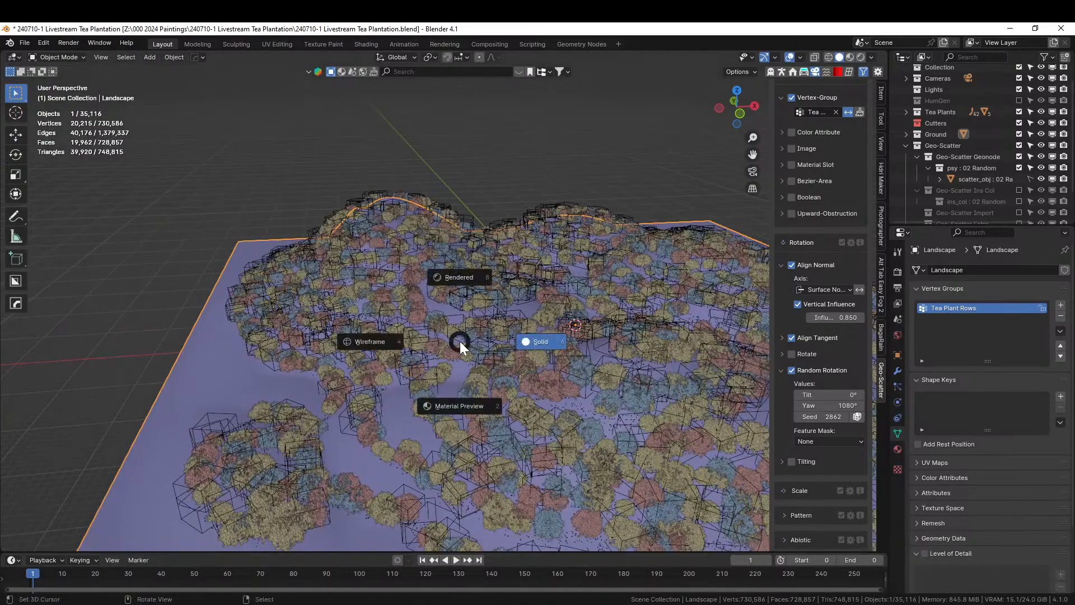
click(460, 345)
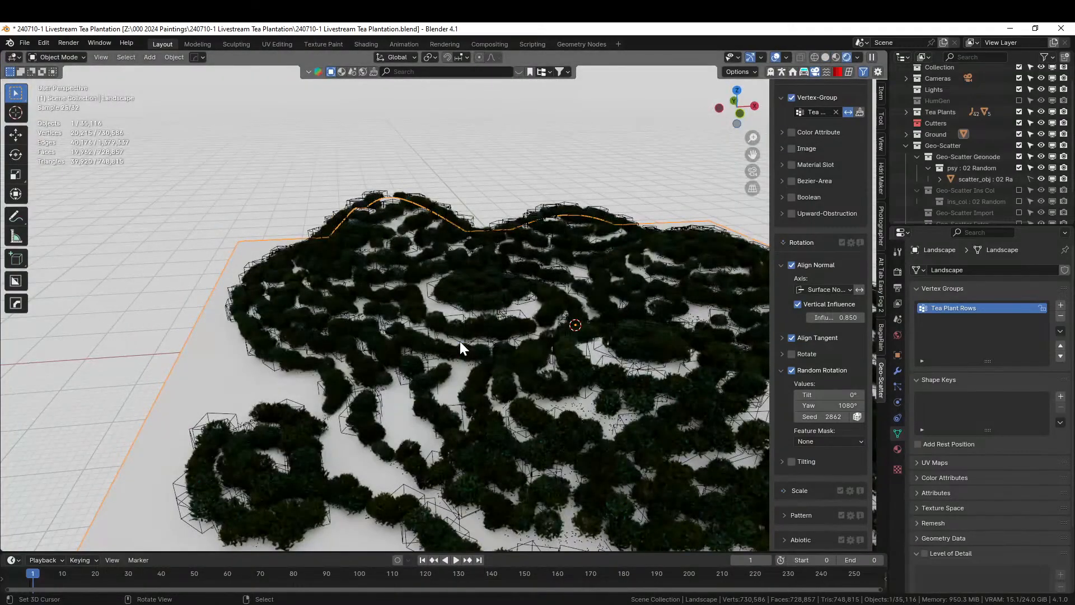
shift+middle_drag(407, 327, 398, 269)
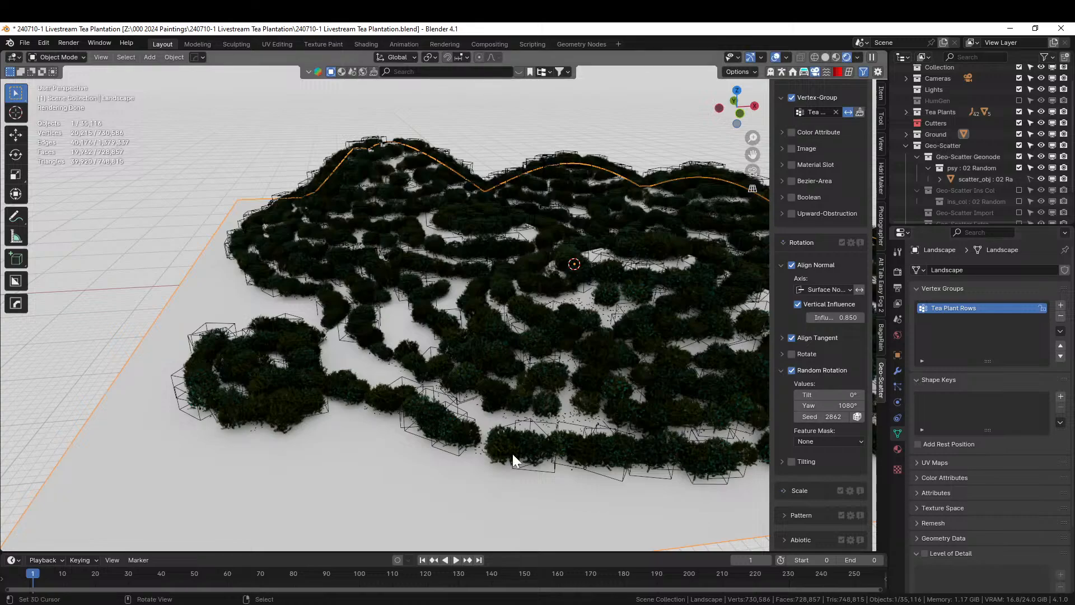
click(897, 449)
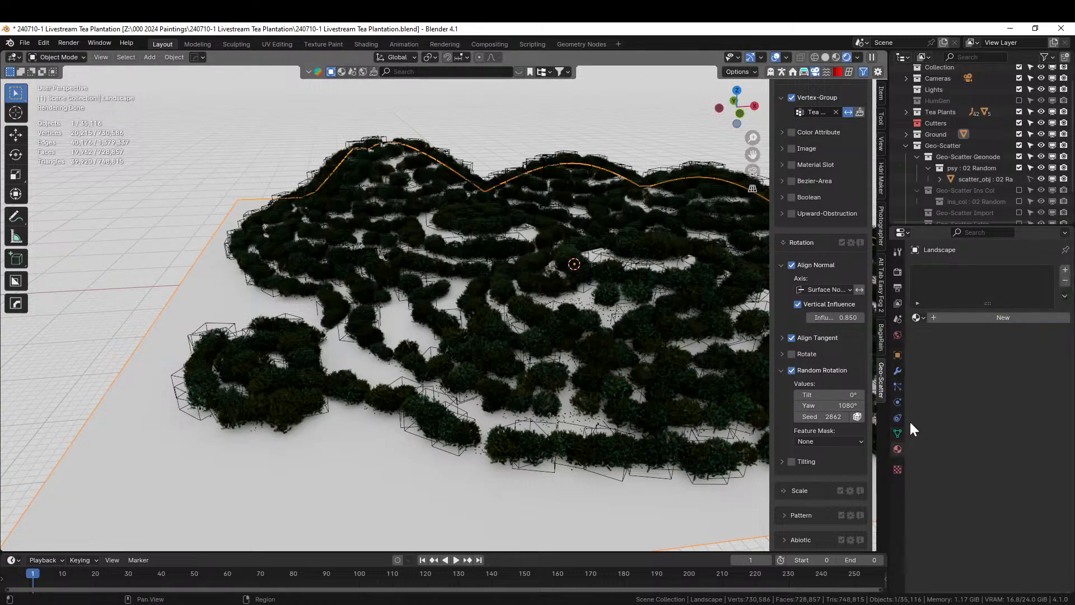
click(923, 317)
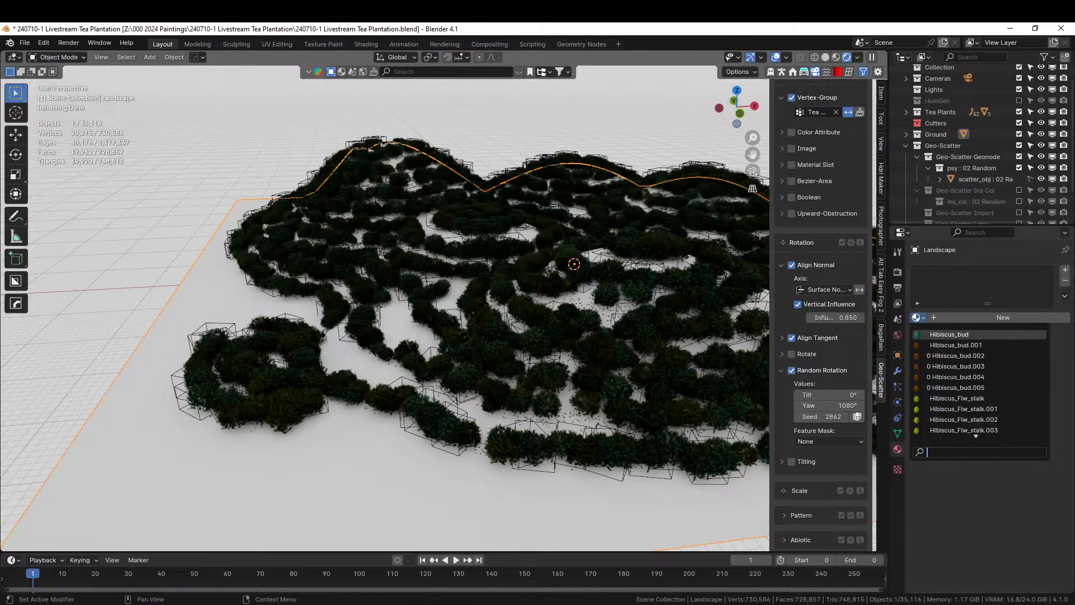
text(dir)
key(Escape)
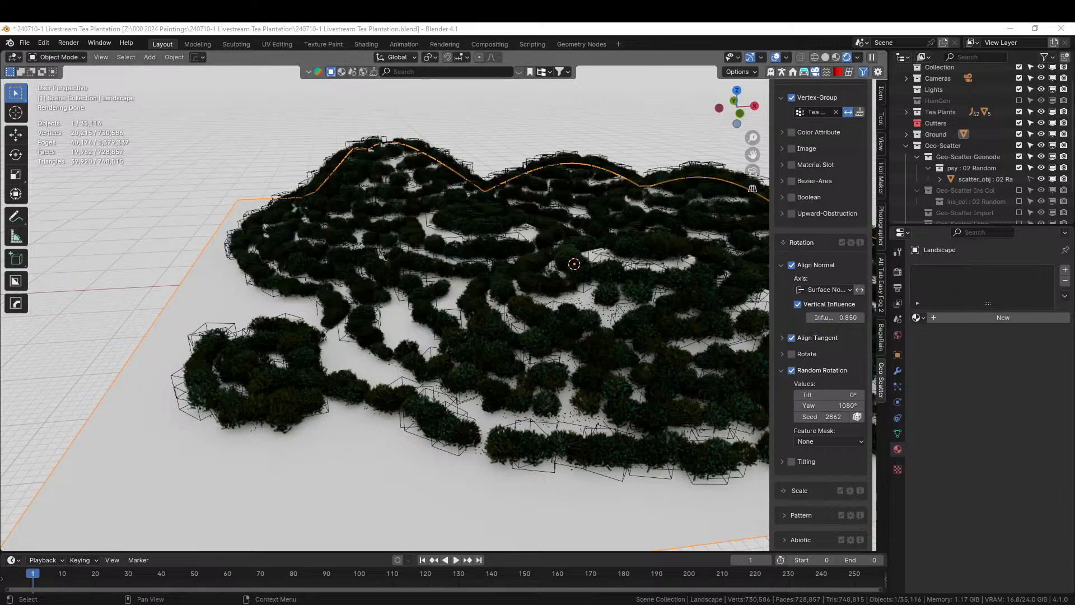
Apply the Dirt & AO Grass material from the asset library to the landscape, check it among the tea rows and save the file.
drag(266, 79, 132, 461)
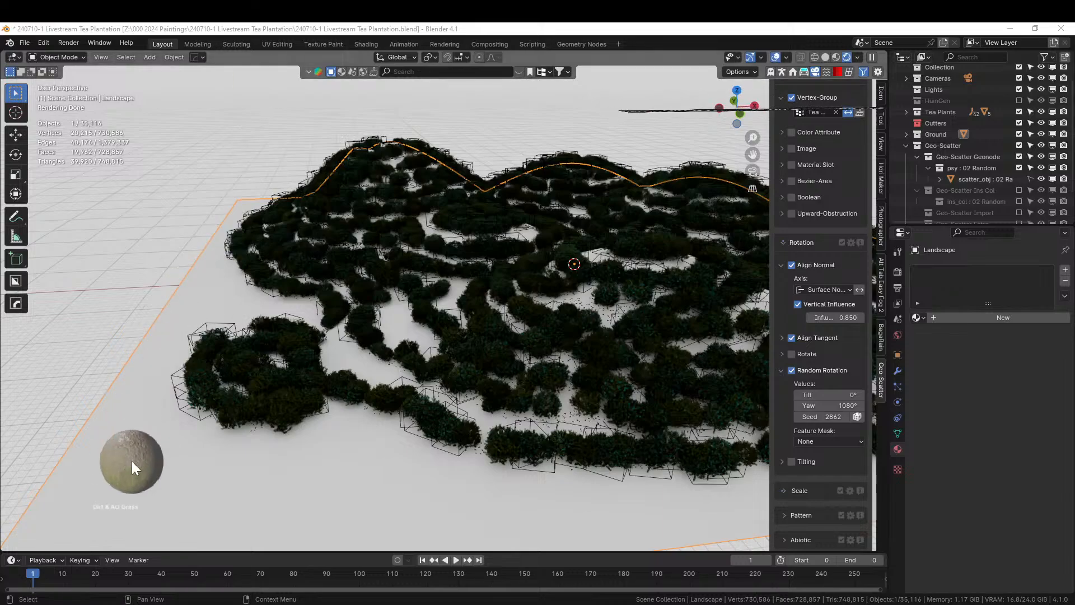
drag(132, 462, 132, 462)
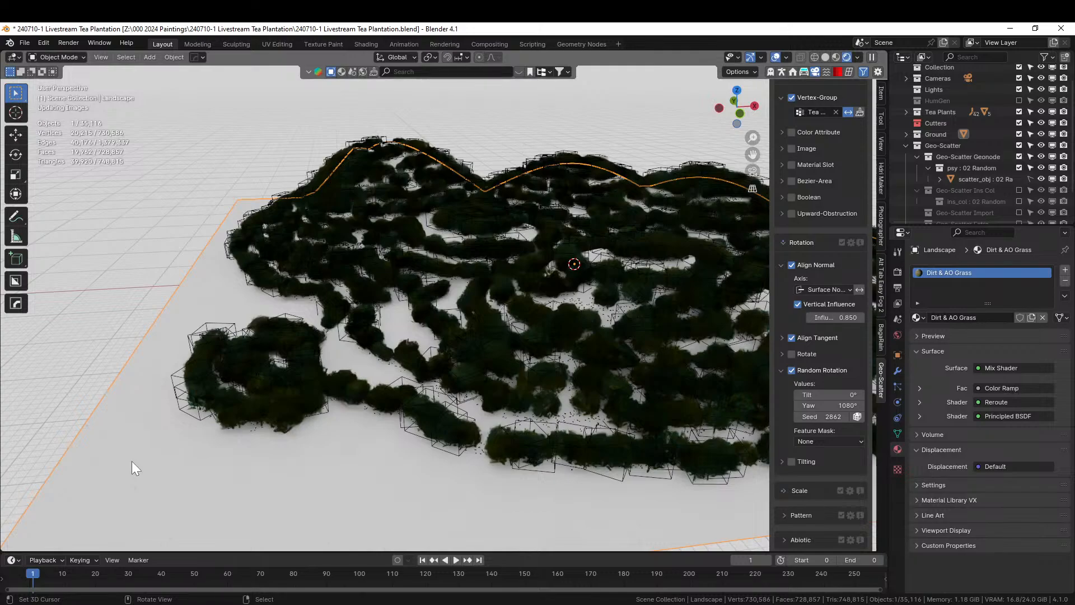
middle_drag(133, 458, 346, 506)
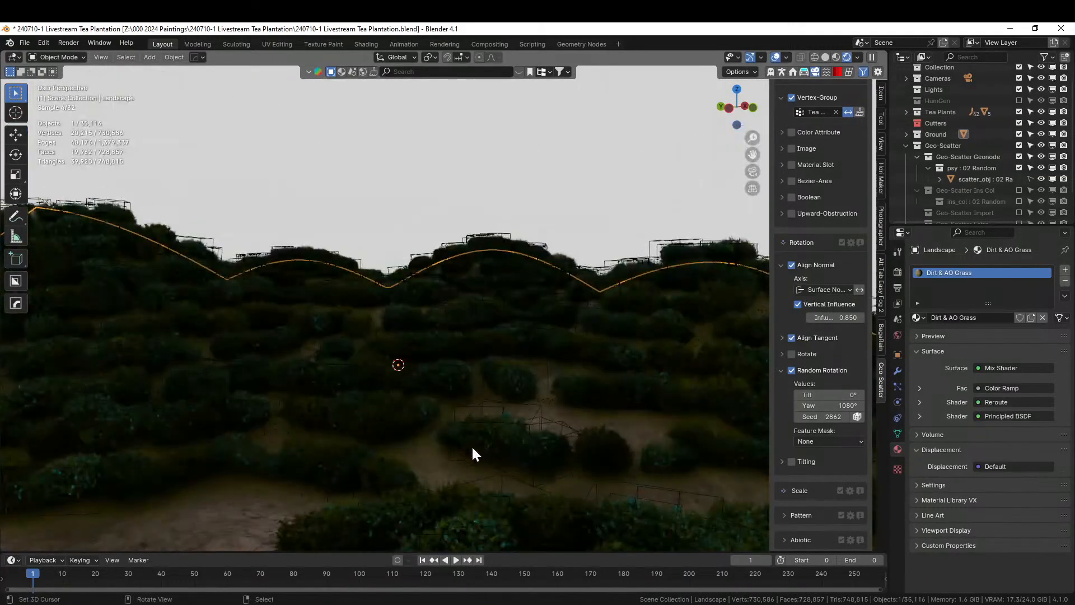
middle_drag(471, 447, 568, 464)
shift+middle_drag(430, 429, 554, 416)
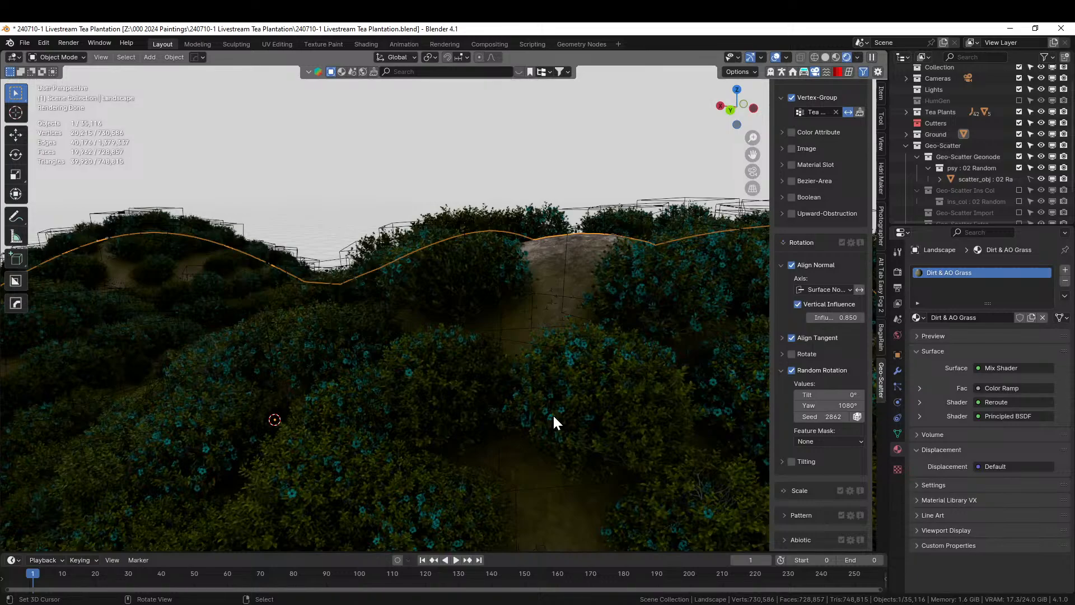
middle_drag(404, 333, 441, 367)
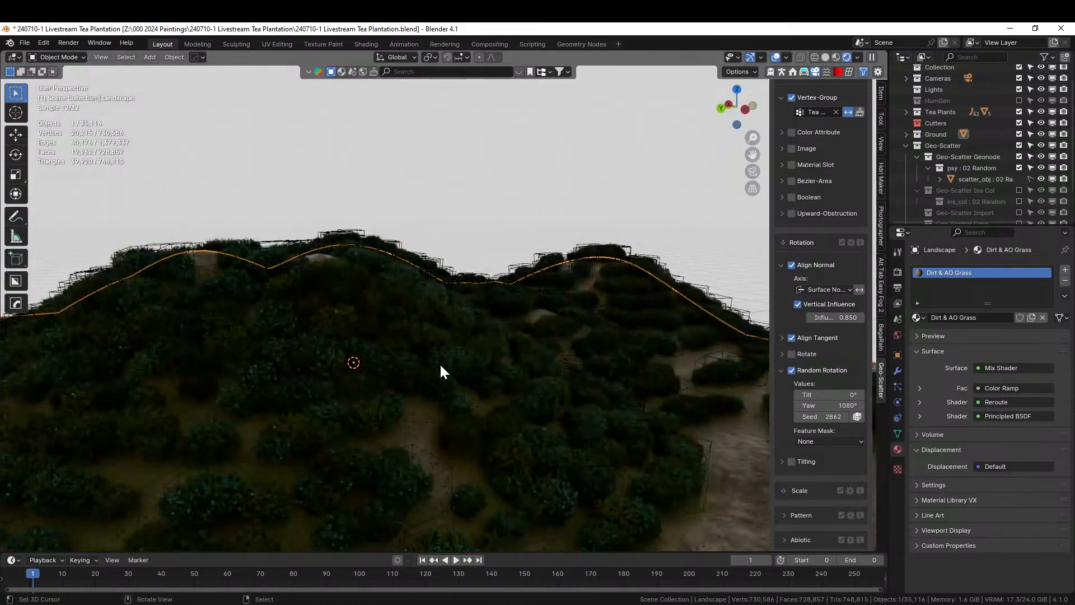
key(ctrl+s)
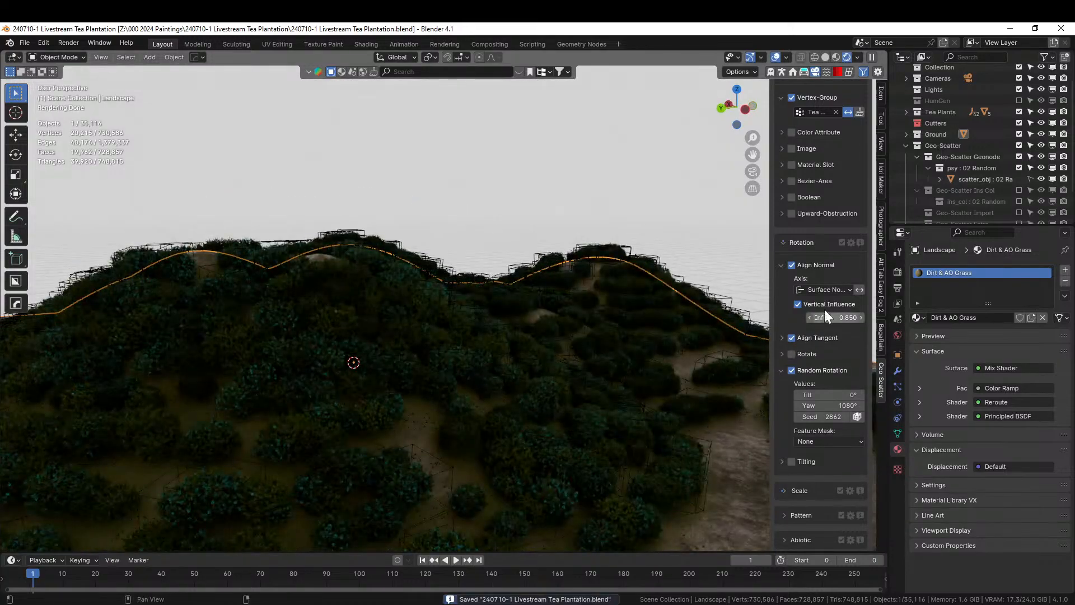
Enable the Photographer exposure control and set the exposure to 8 to brighten the rendered plantation.
click(882, 232)
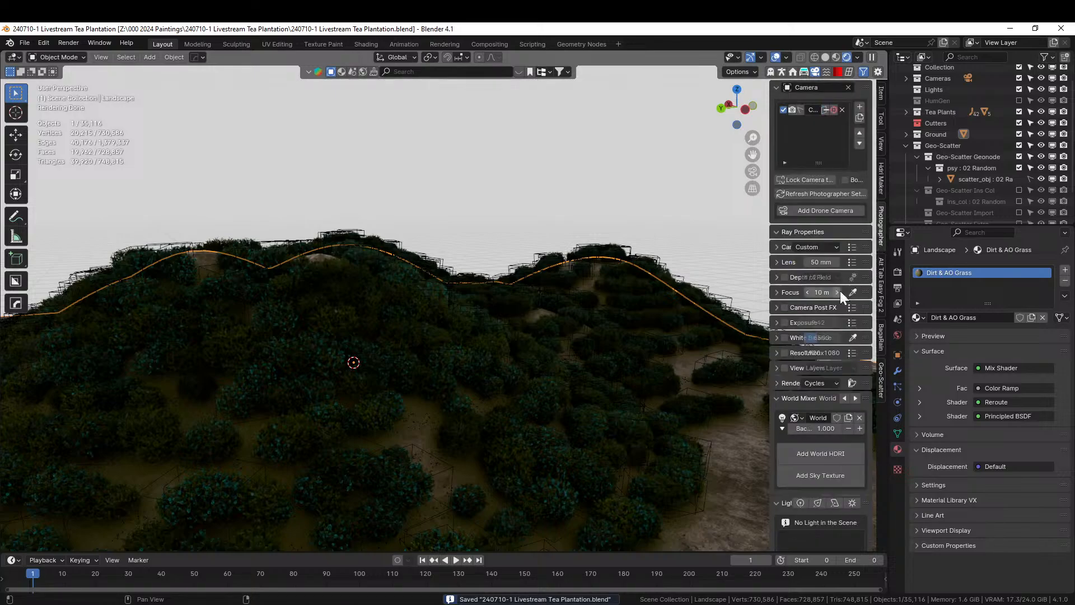
click(786, 321)
click(810, 323)
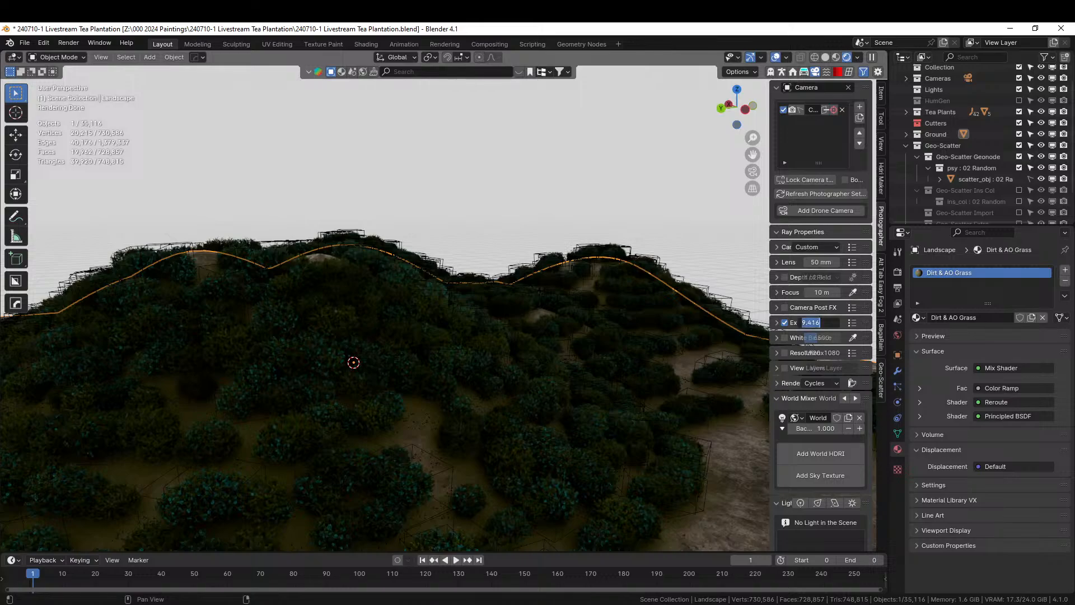
text(8)
key(Return)
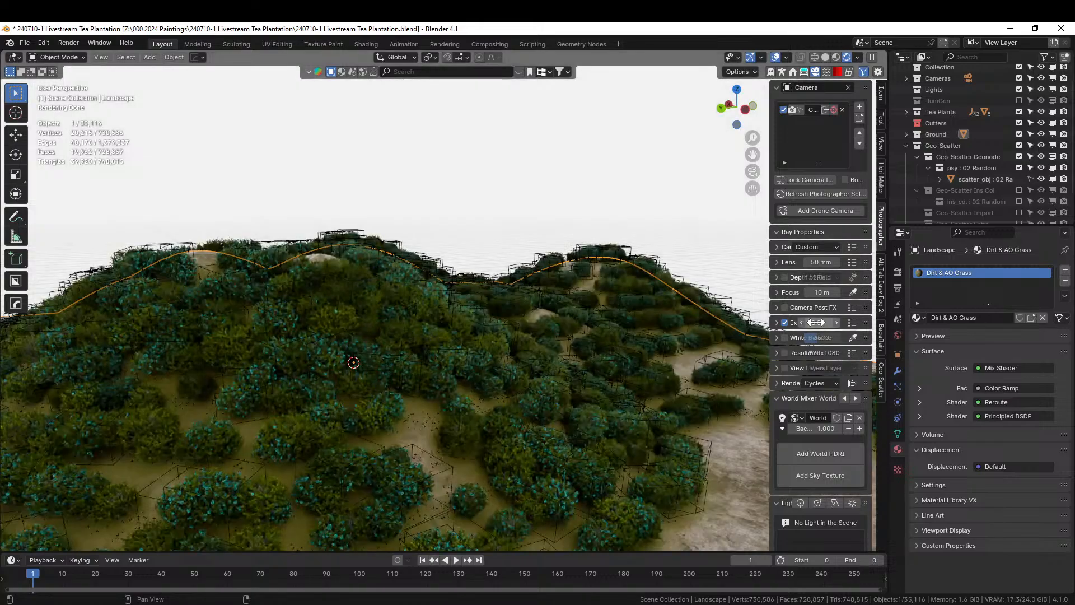
mouse_move(389, 403)
middle_down()
mouse_move(331, 416)
mouse_move(342, 368)
mouse_move(360, 371)
mouse_move(310, 404)
mouse_move(296, 429)
mouse_move(400, 415)
middle_up()
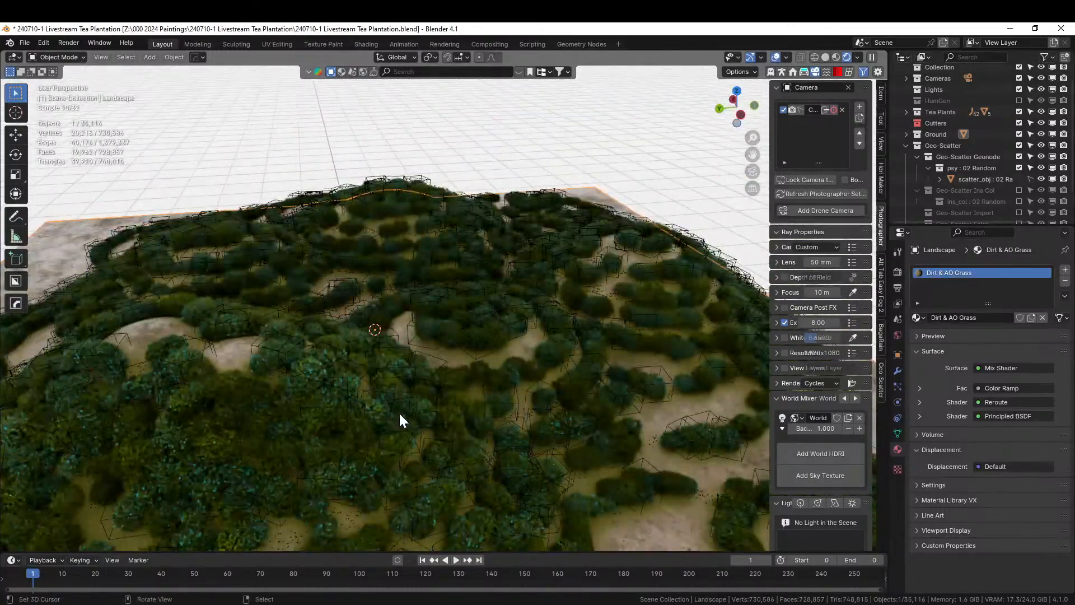
scroll(400, 421, down, 5)
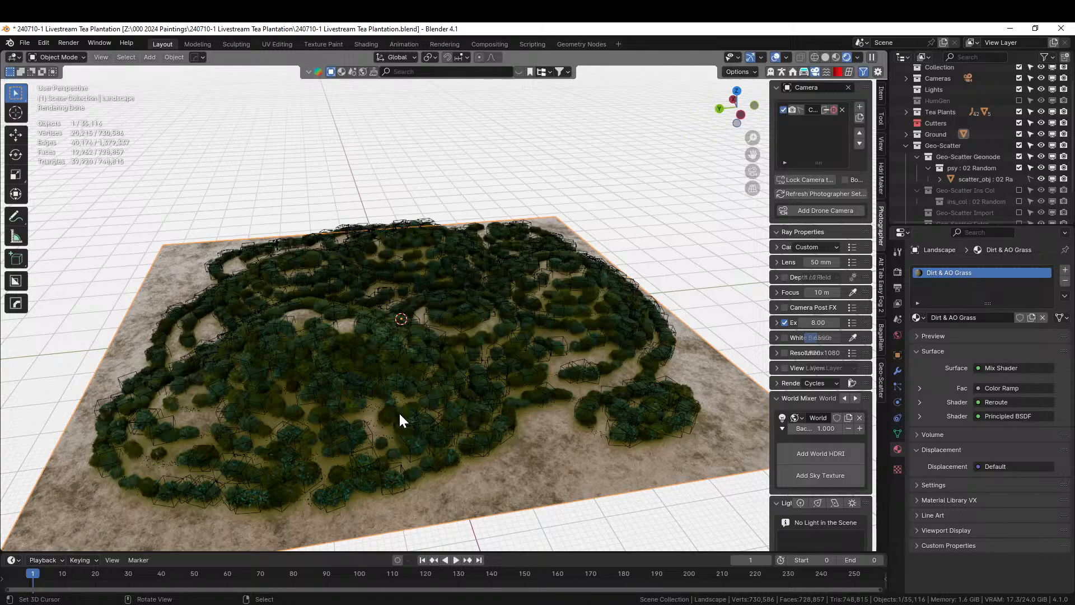
View the landscape from the front, exclude the Geo-Scatter collection from the view layer and switch to Solid shading.
key(KP_1)
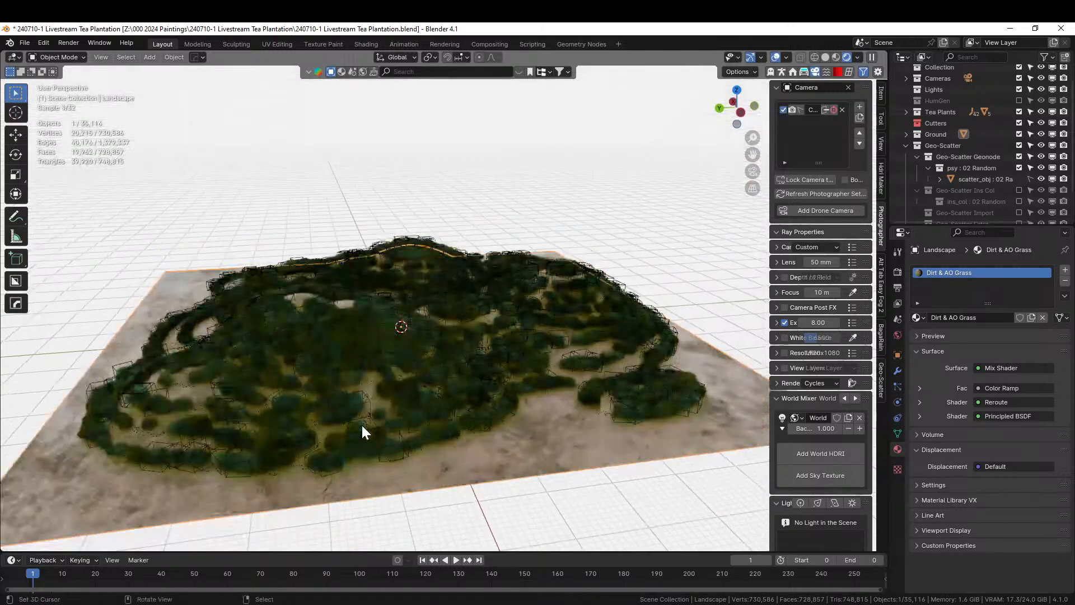
key(KP_Decimal)
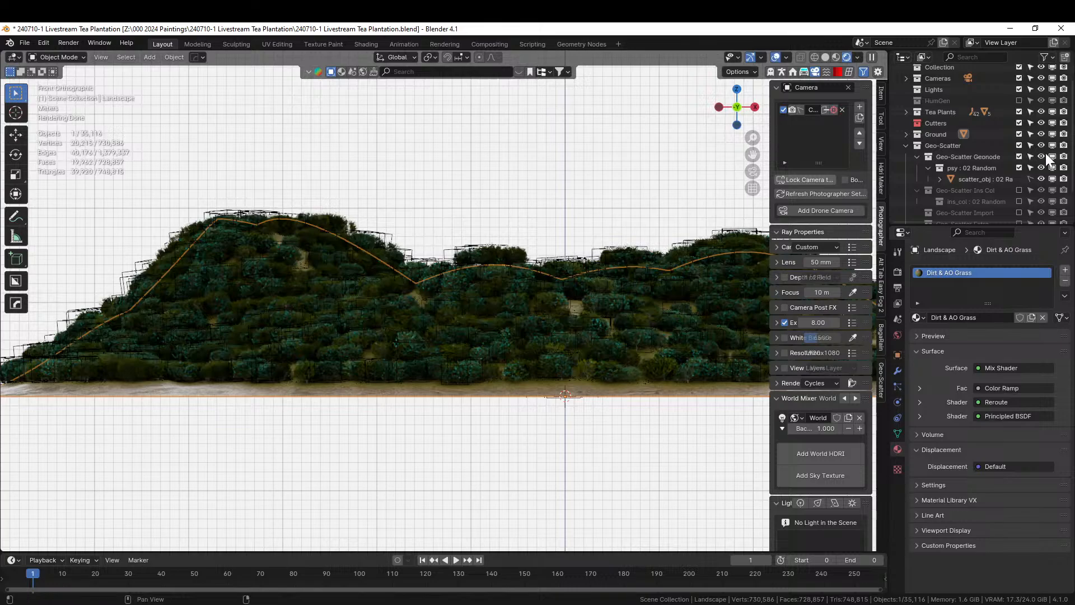
click(1019, 145)
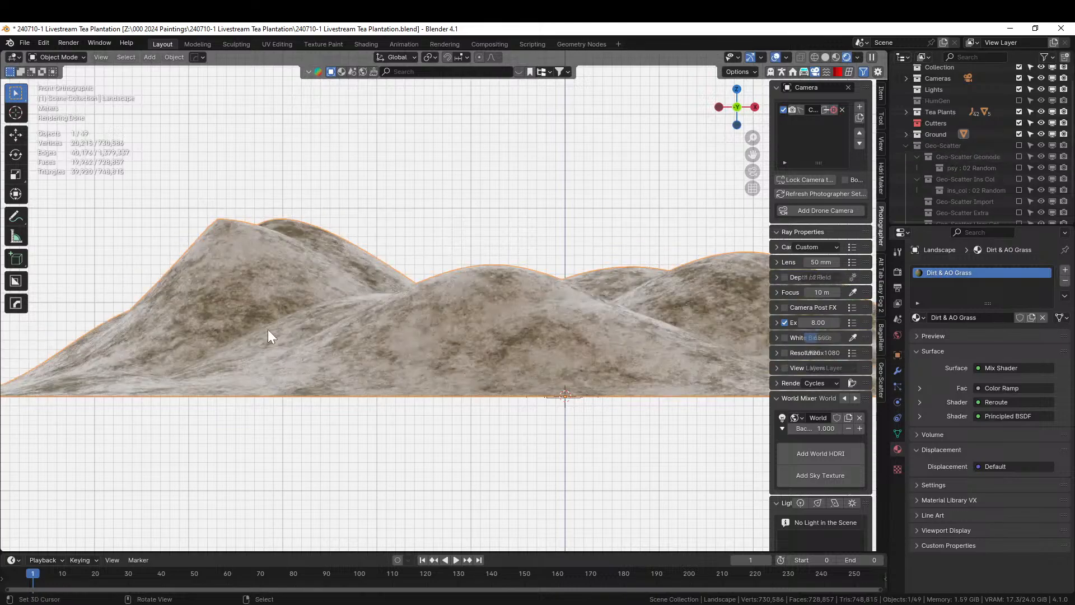
key(z)
key(6)
Select the flat base faces around the hills of the landscape mesh with Select Linked, delimited by sharp edges.
middle_drag(301, 316, 355, 364)
key(Tab)
click(384, 488)
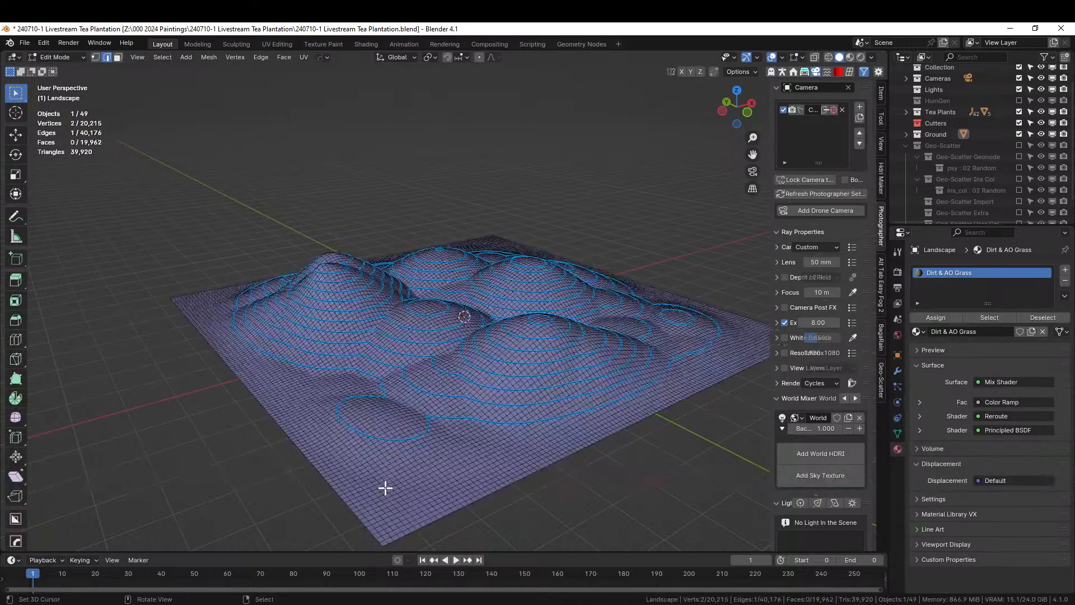
key(3)
click(393, 494)
key(l)
middle_drag(392, 494, 445, 500)
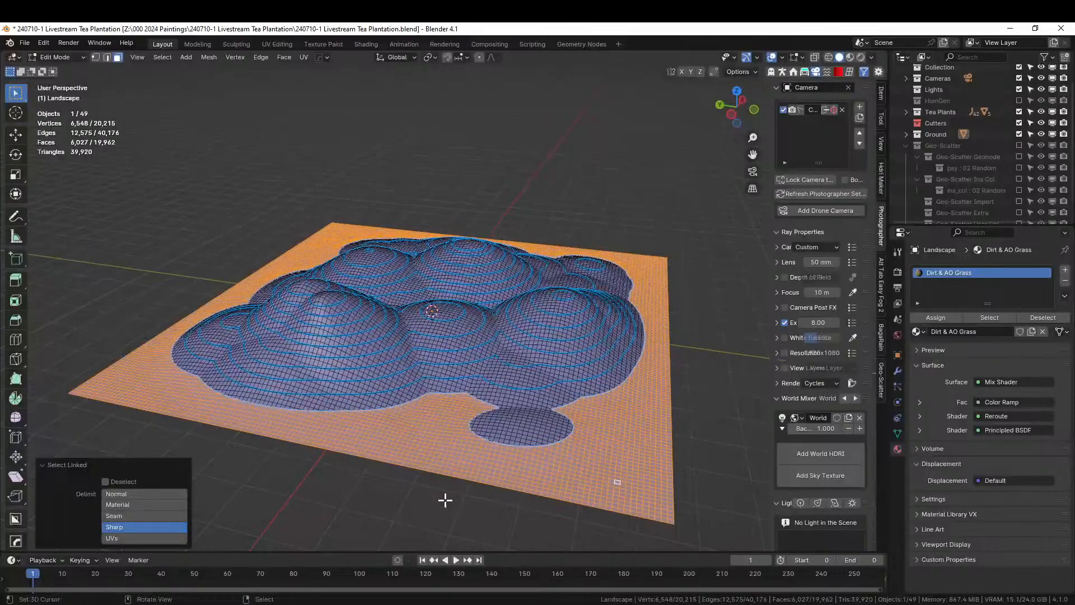
Try to dice the selected base faces along Z only, with 18 cuts and the Knife method, from the front view.
key(KP_1)
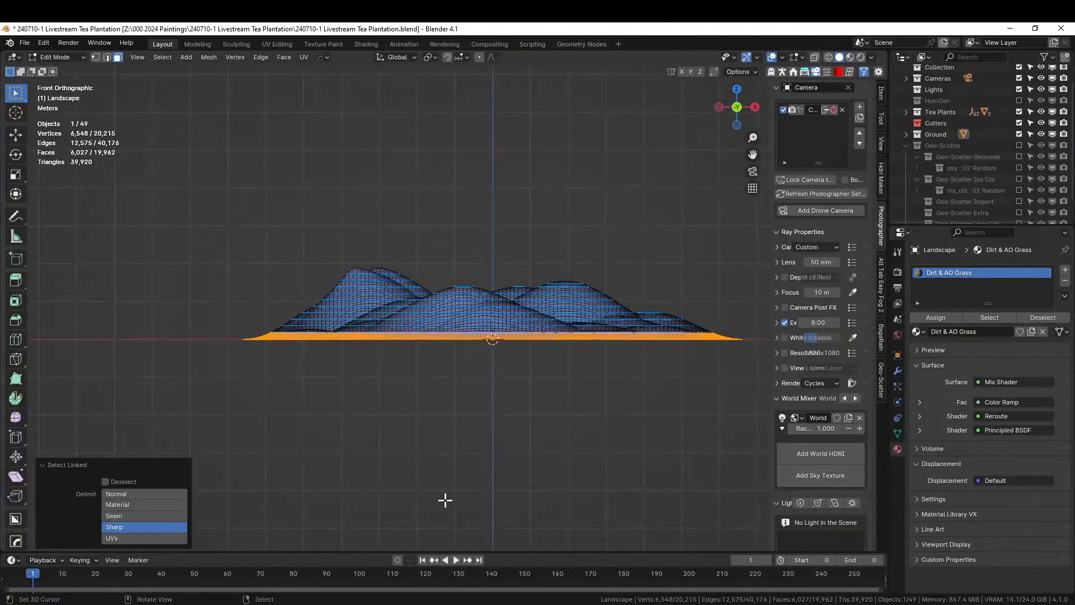
scroll(446, 500, up, 3)
shift+middle_drag(480, 494, 381, 506)
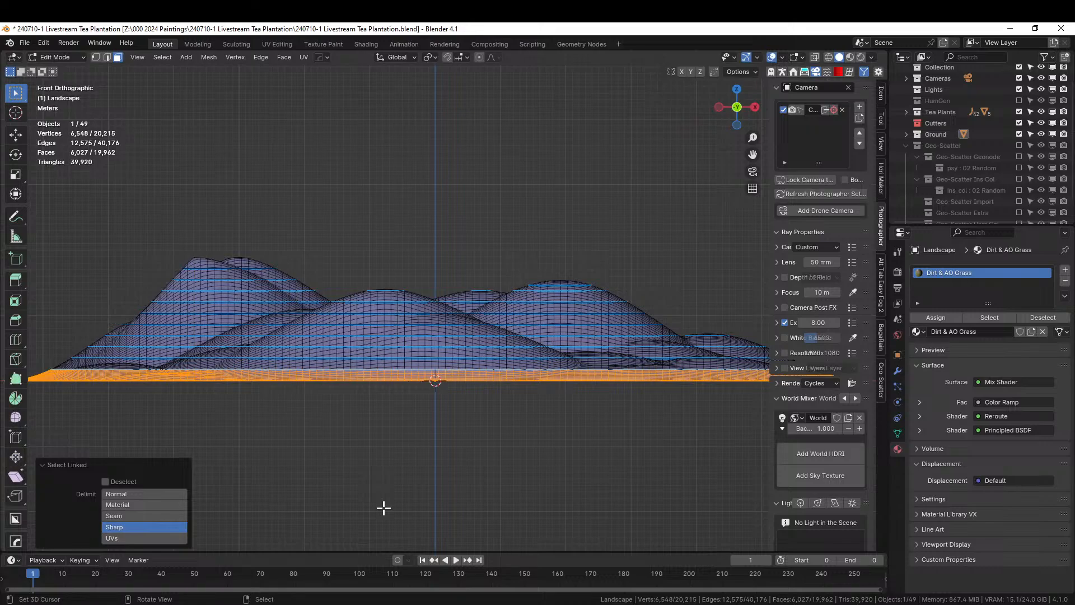
right_click(353, 445)
key(q)
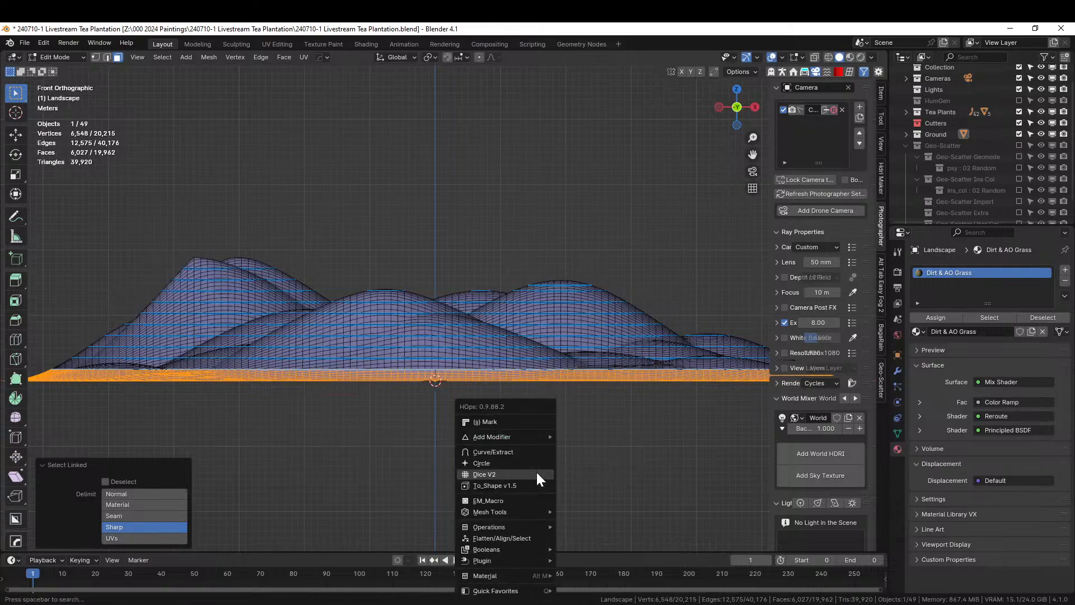
click(493, 473)
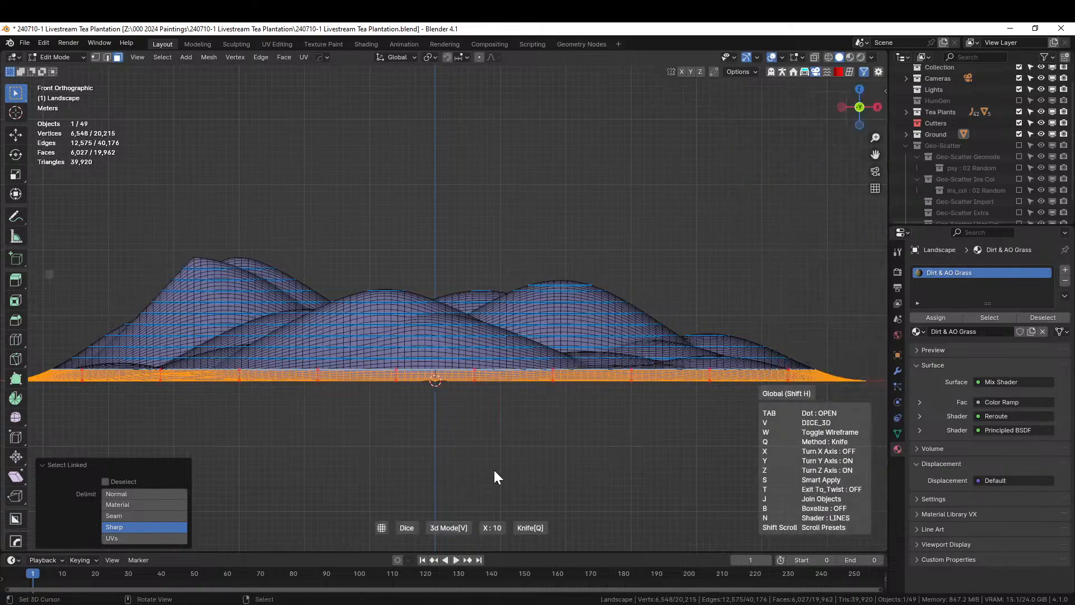
key(z)
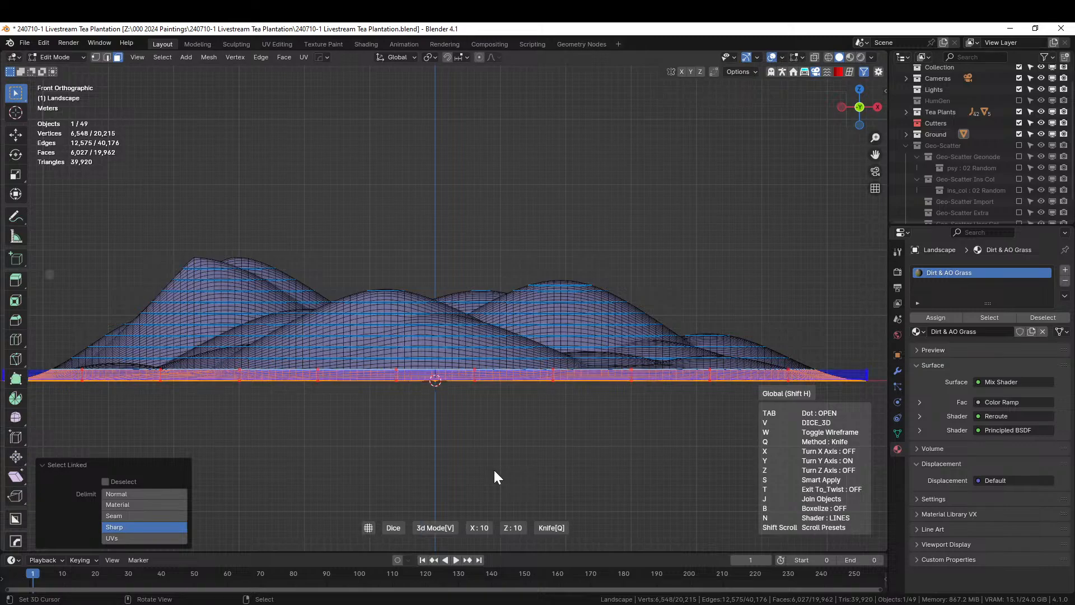
scroll(495, 474, down, 6)
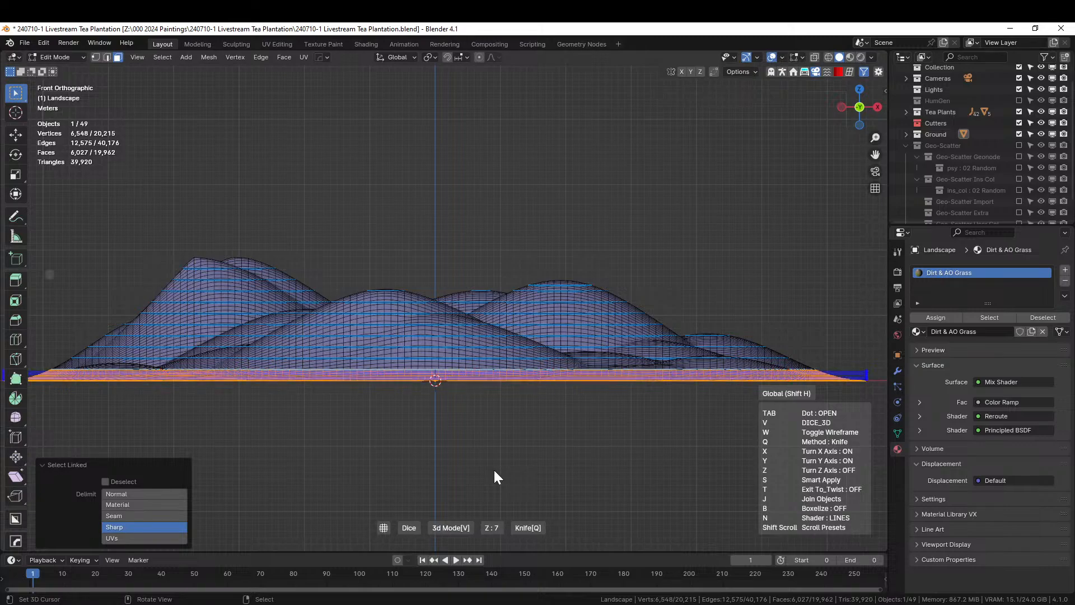
scroll(495, 473, up, 14)
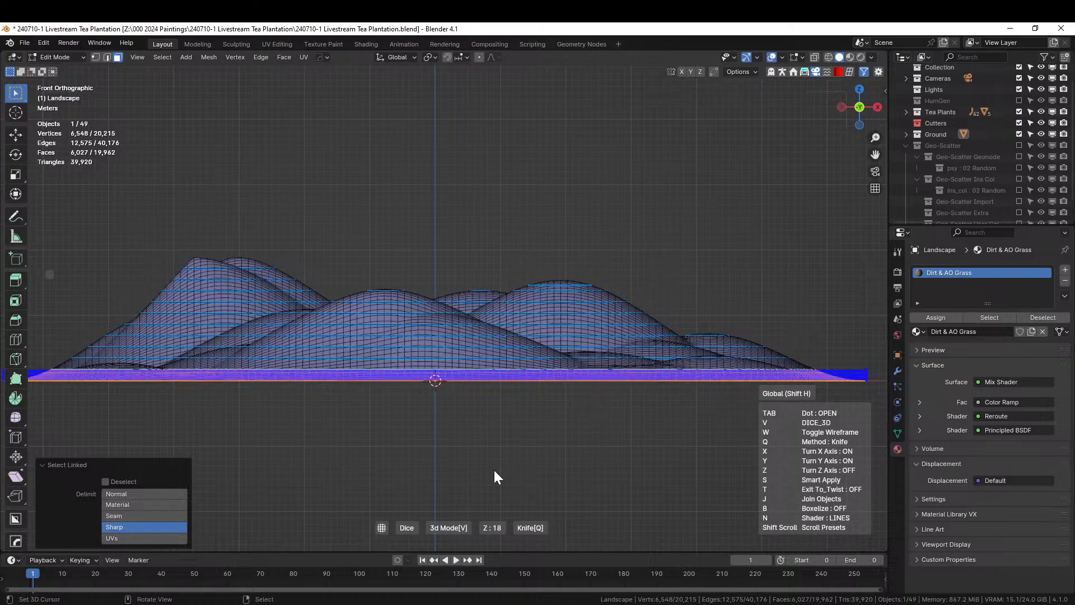
click(495, 477)
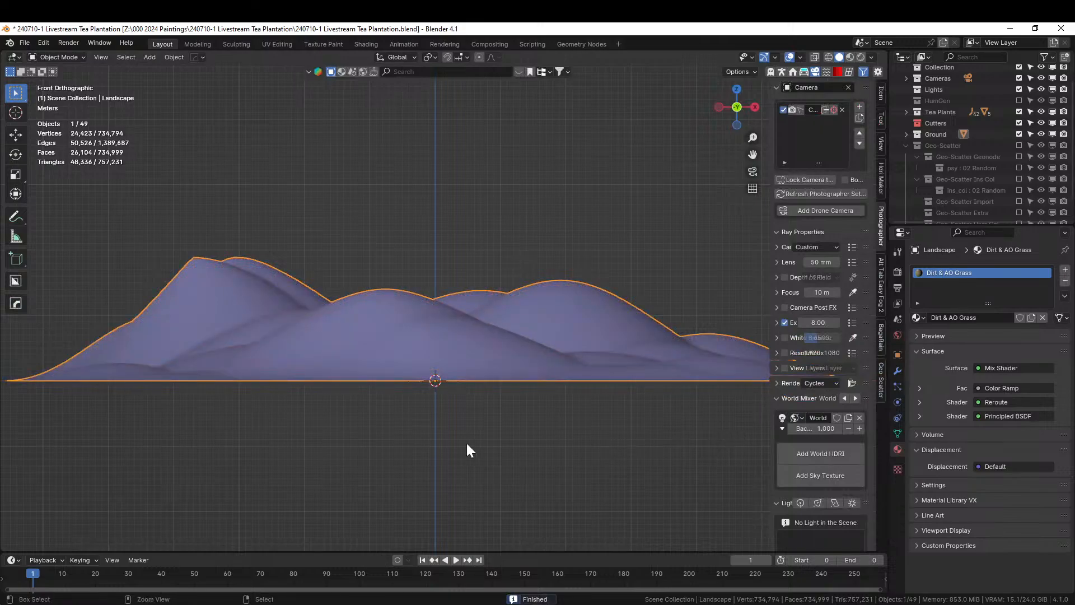
key(Tab)
middle_drag(469, 439, 499, 453)
key(KP_1)
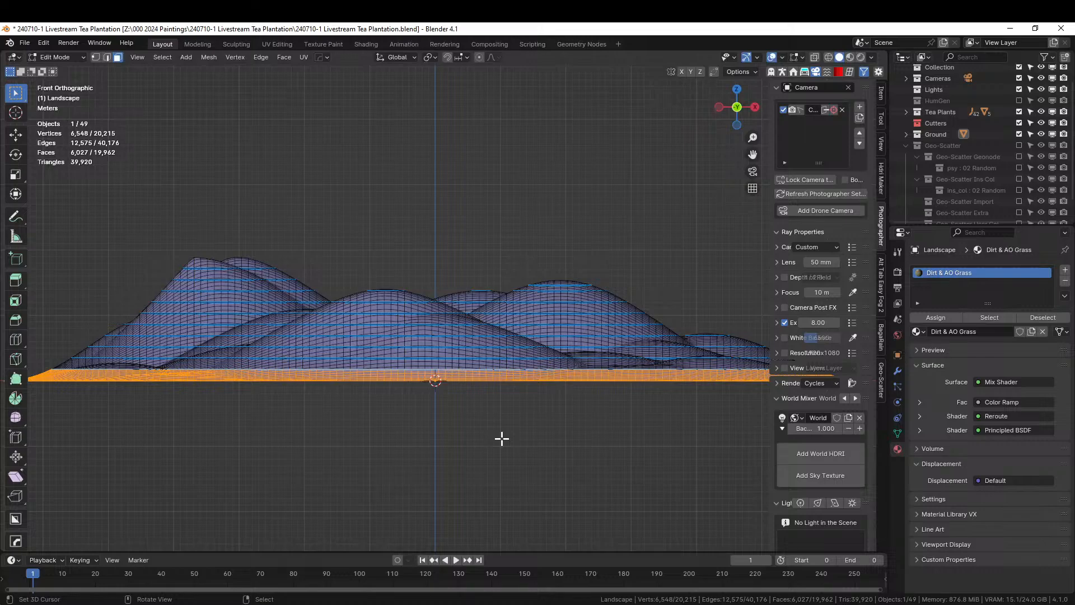
Dice the selected base faces with HardOps Dice V2 along Z only, using 1 cut and the Intersect method.
key(q)
click(502, 437)
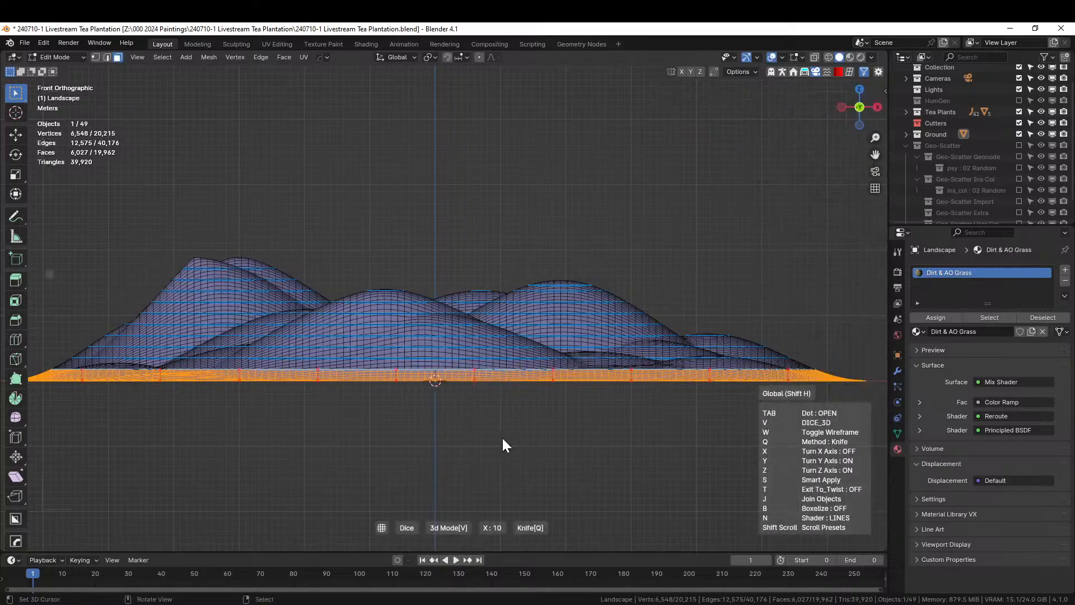
key(x)
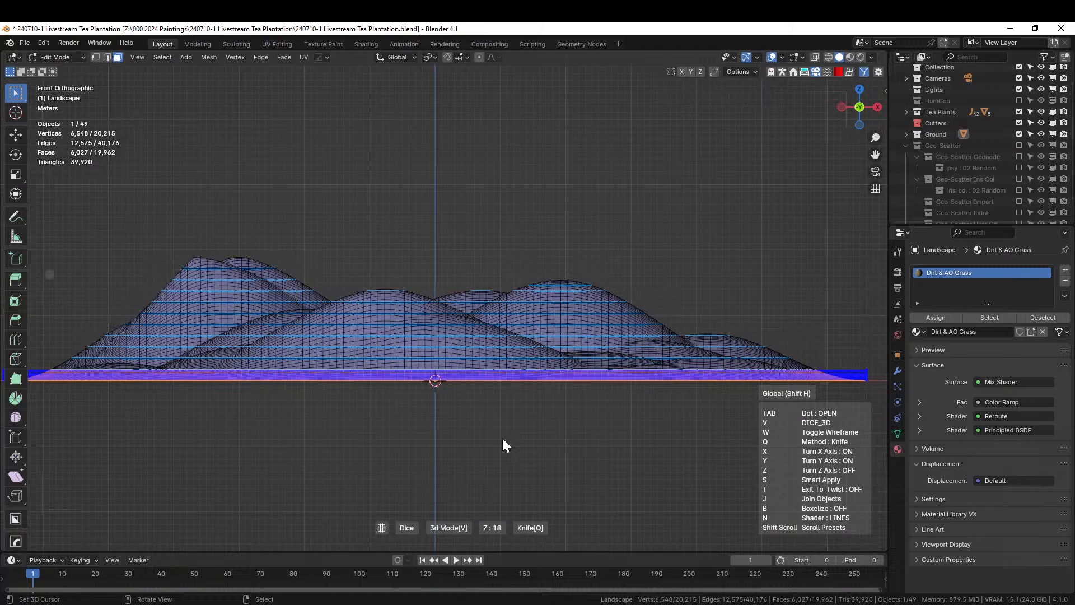
scroll(502, 436, down, 10)
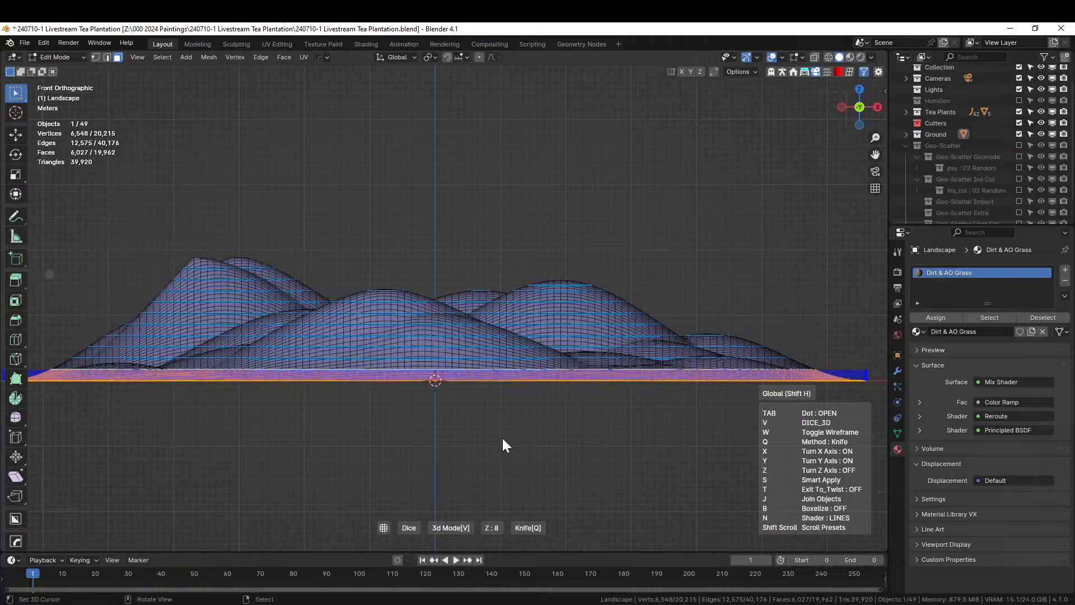
scroll(502, 436, down, 7)
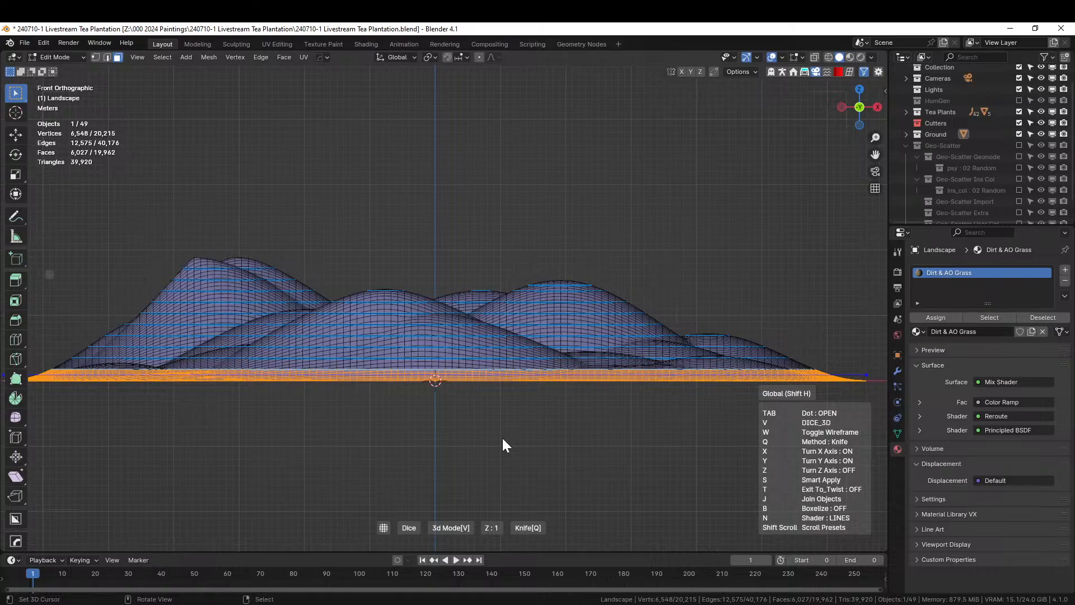
key(q)
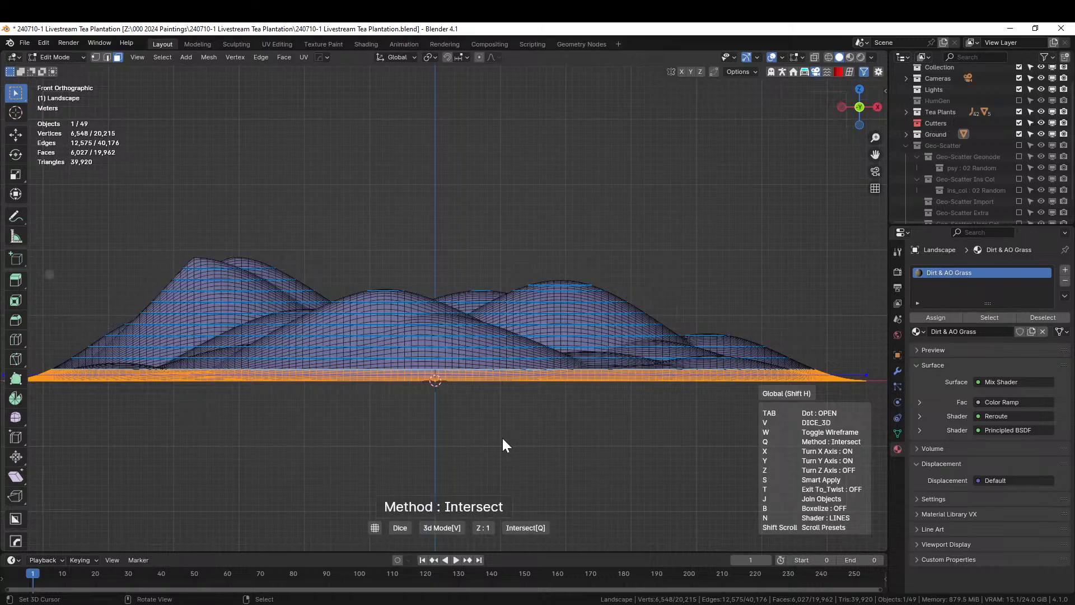
click(502, 438)
middle_drag(547, 420, 527, 438)
key(Tab)
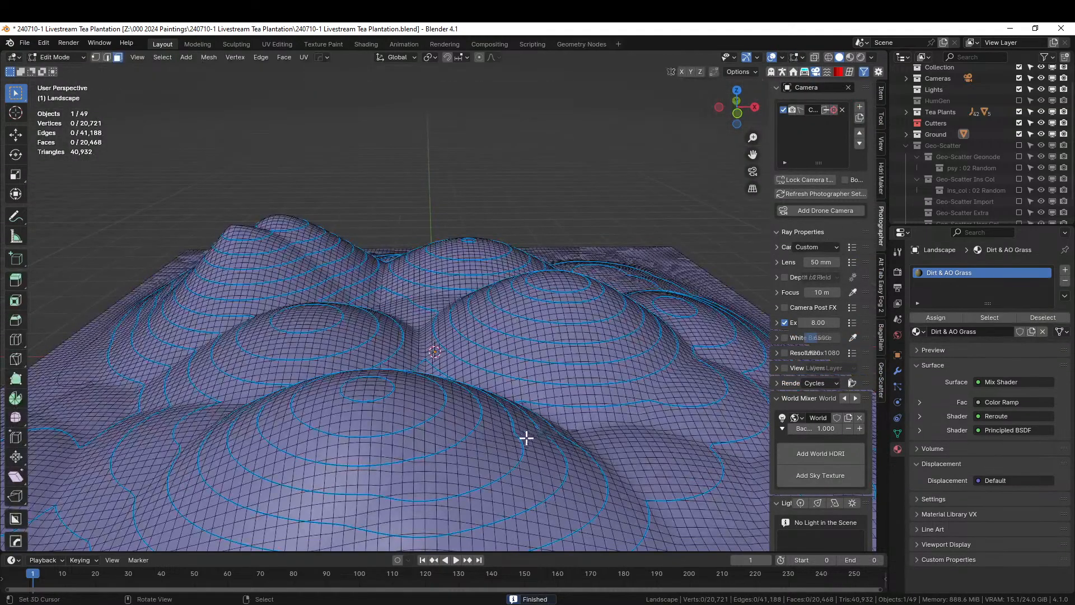
Select the whole new contour edge loop that runs around the foot of the hills.
scroll(466, 458, down, 5)
middle_drag(466, 459, 463, 414)
scroll(641, 494, up, 2)
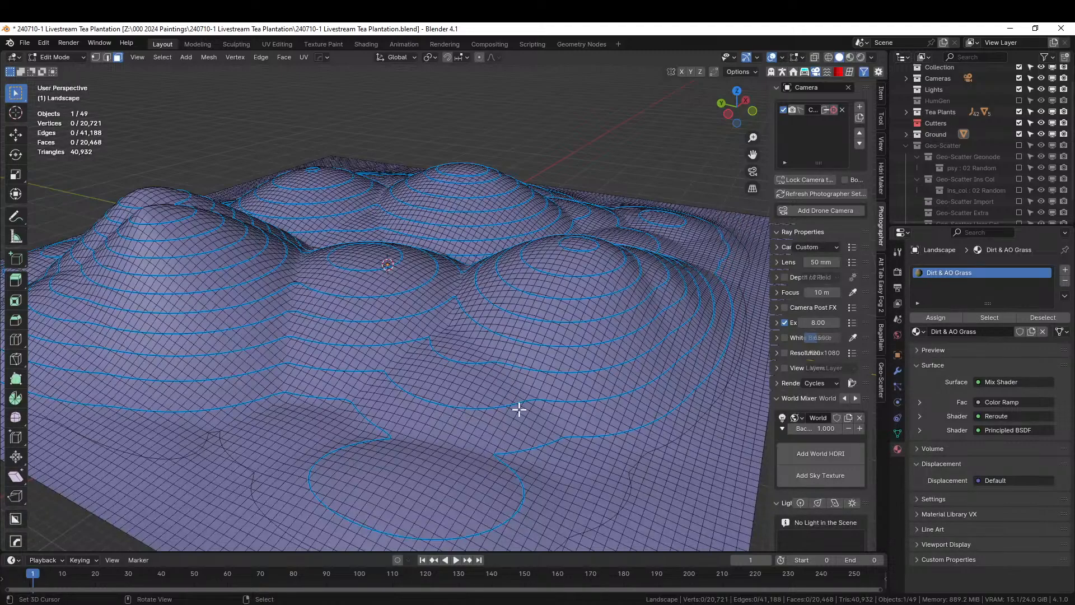
middle_drag(518, 408, 494, 408)
shift+middle_drag(395, 507, 401, 432)
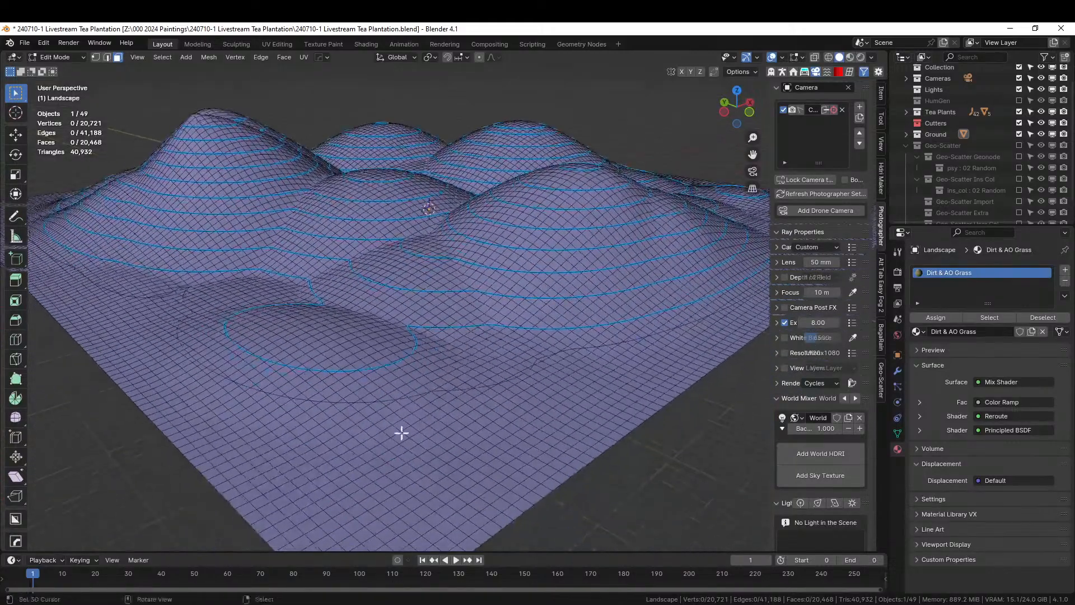
right_click(389, 401)
key(2)
right_click(388, 399)
alt+right_click(388, 399)
middle_drag(392, 408, 456, 446)
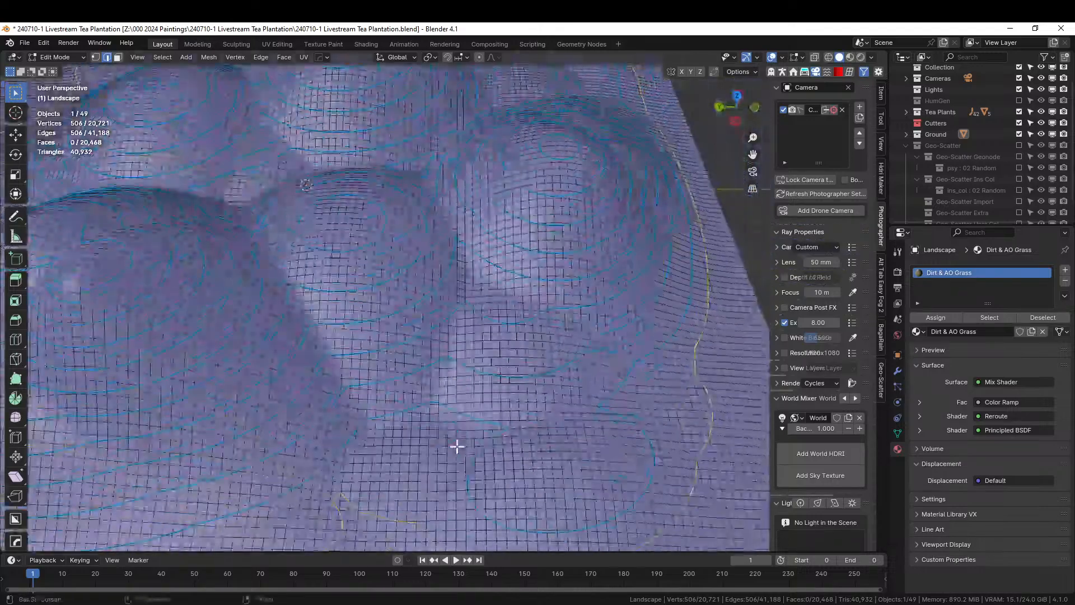
scroll(458, 443, down, 5)
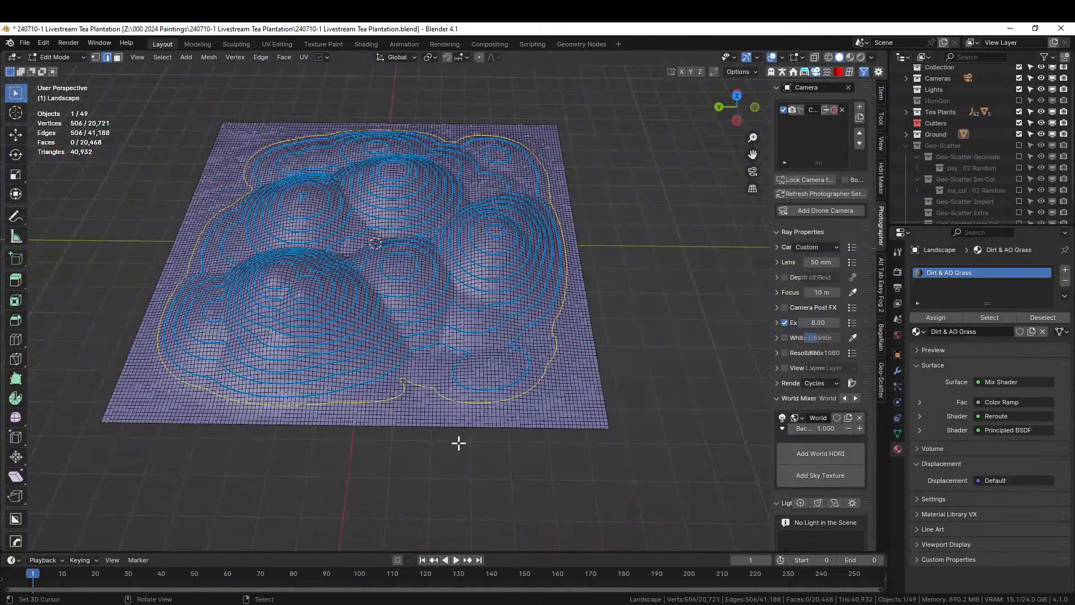
middle_drag(459, 443, 778, 391)
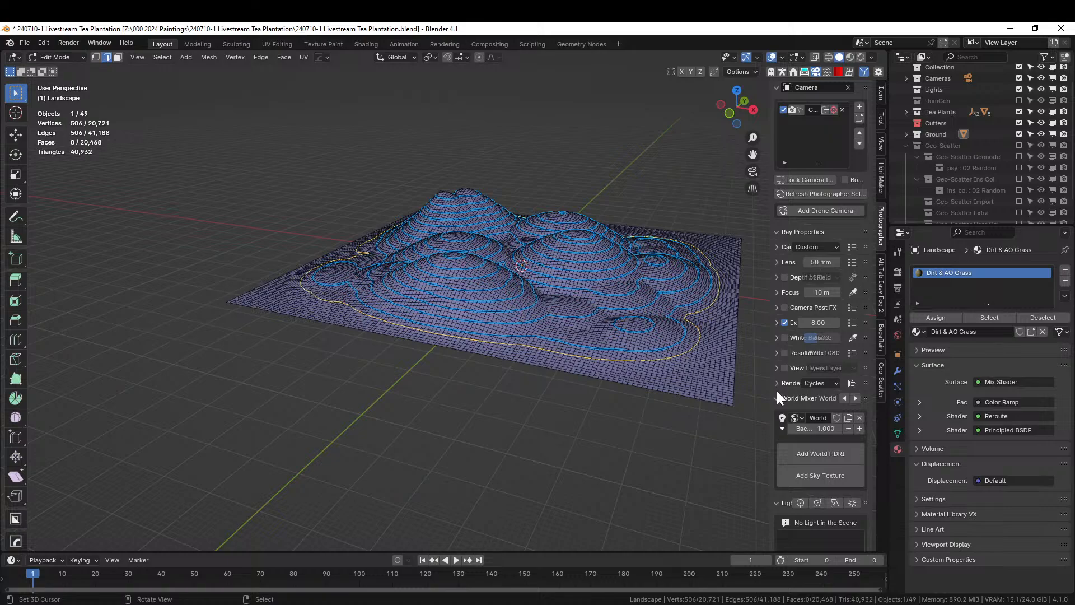
Extract the selected contour loop as a separate curve object with Curve/Extract, keeping its width at 0.
scroll(547, 392, up, 2)
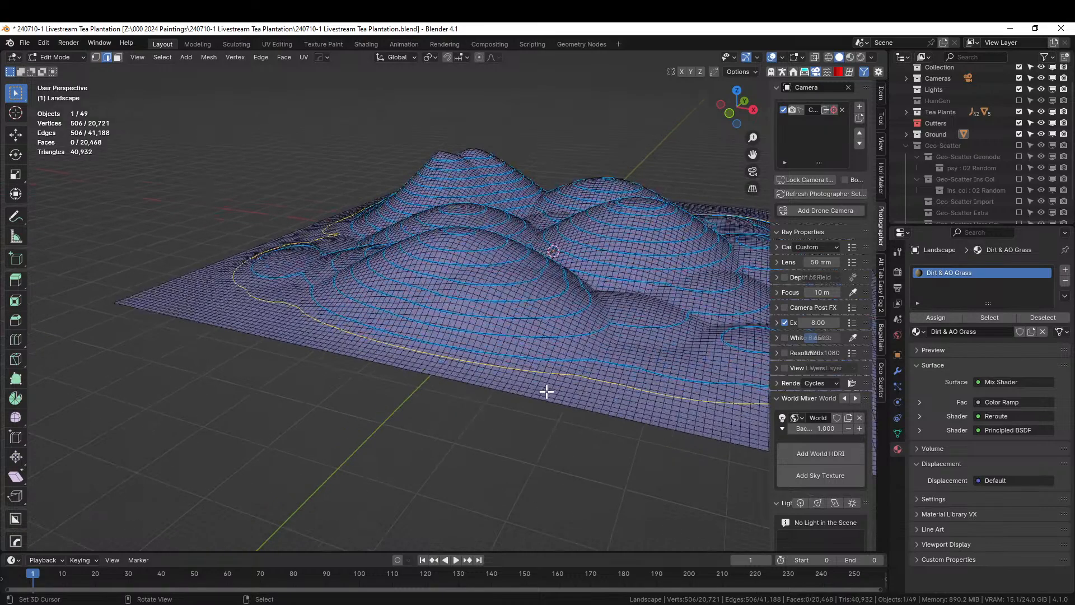
shift+middle_drag(547, 392, 303, 393)
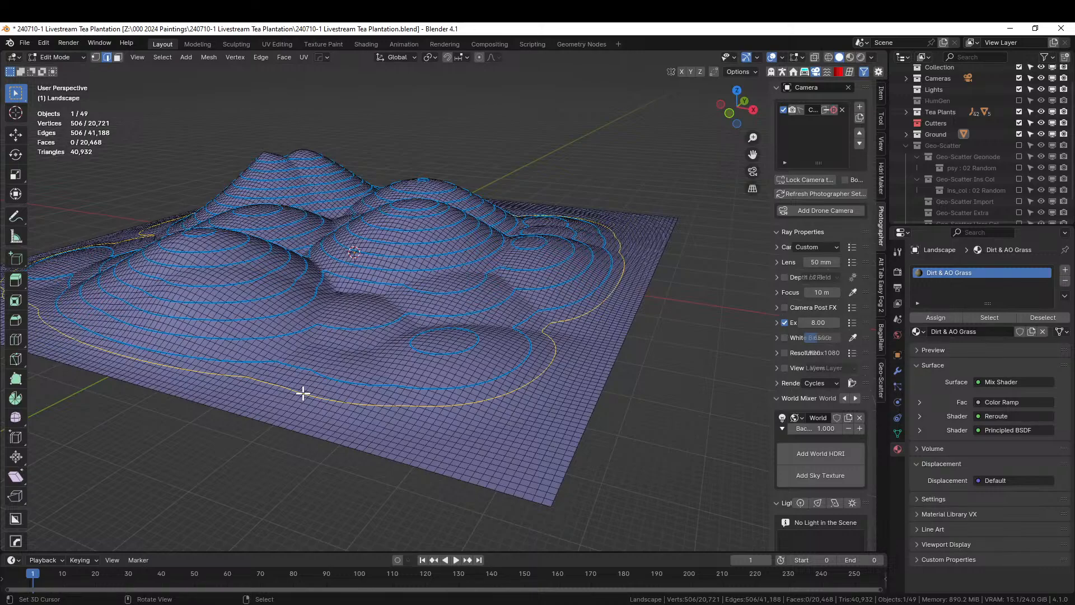
scroll(302, 393, up, 4)
key(q)
mouse_move(554, 516)
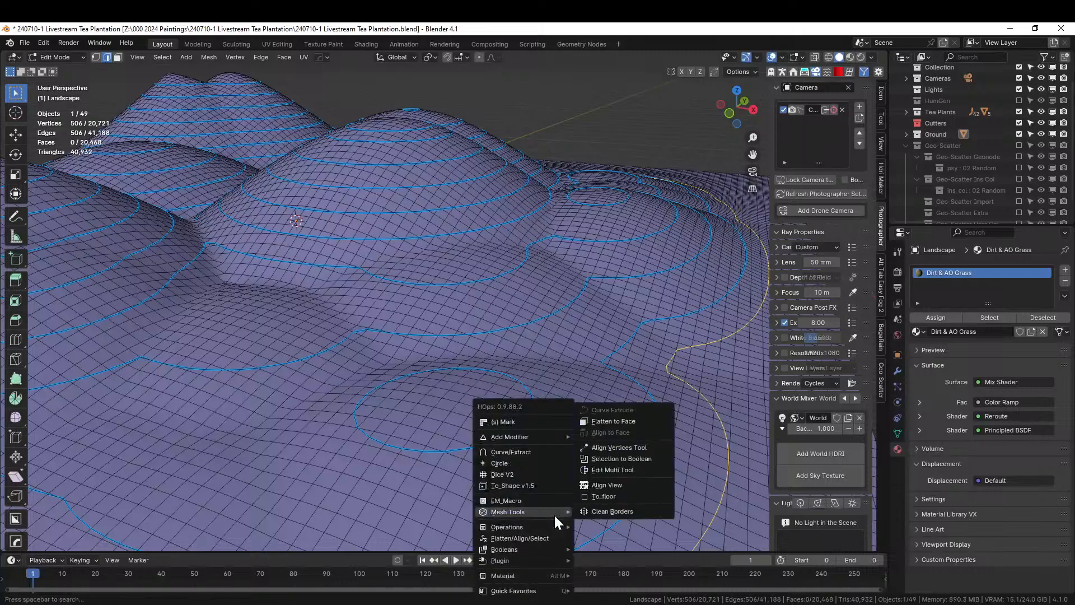
click(536, 452)
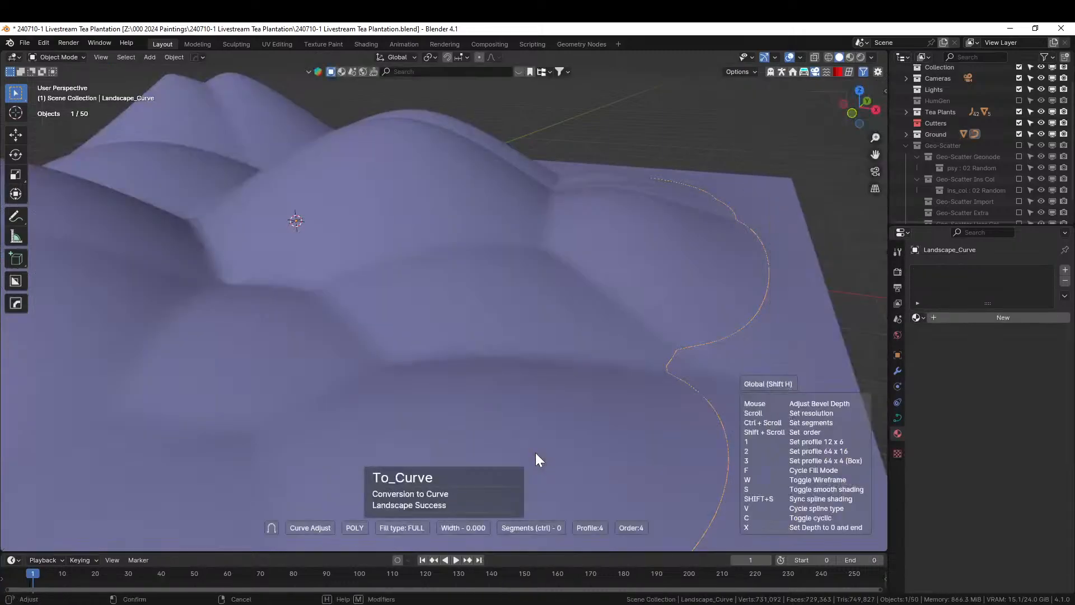
click(535, 452)
Add a 2 m cube mesh at the world origin.
scroll(542, 452, down, 3)
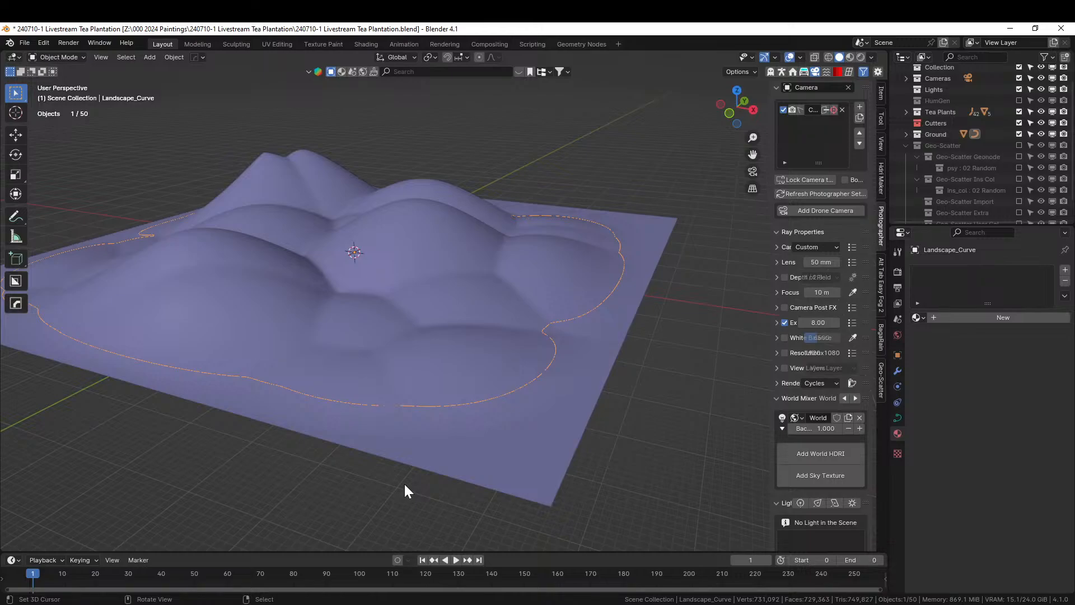
scroll(439, 481, up, 1)
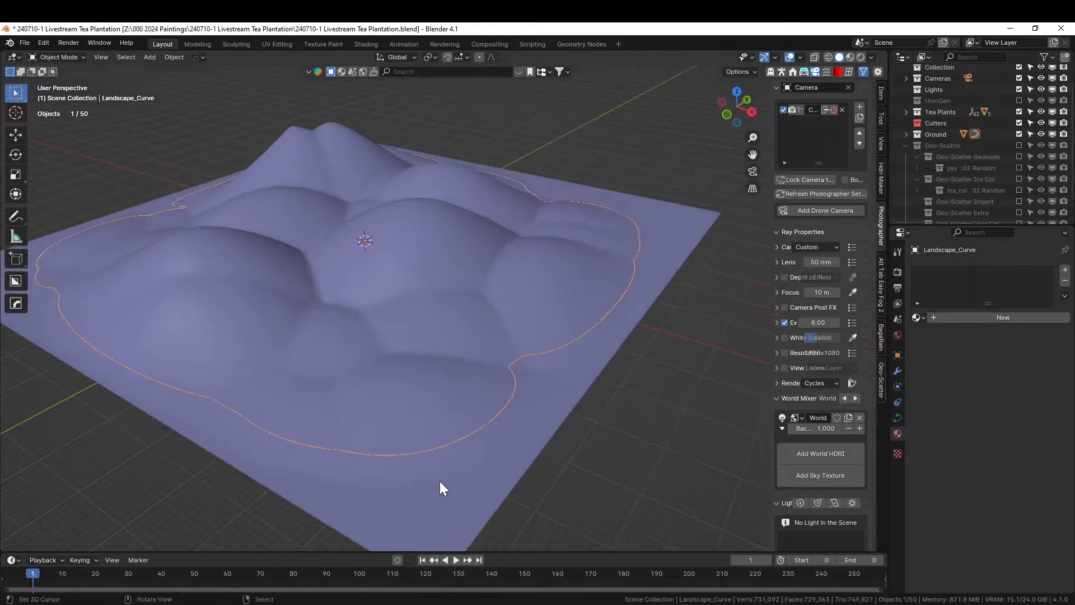
scroll(440, 488, down, 3)
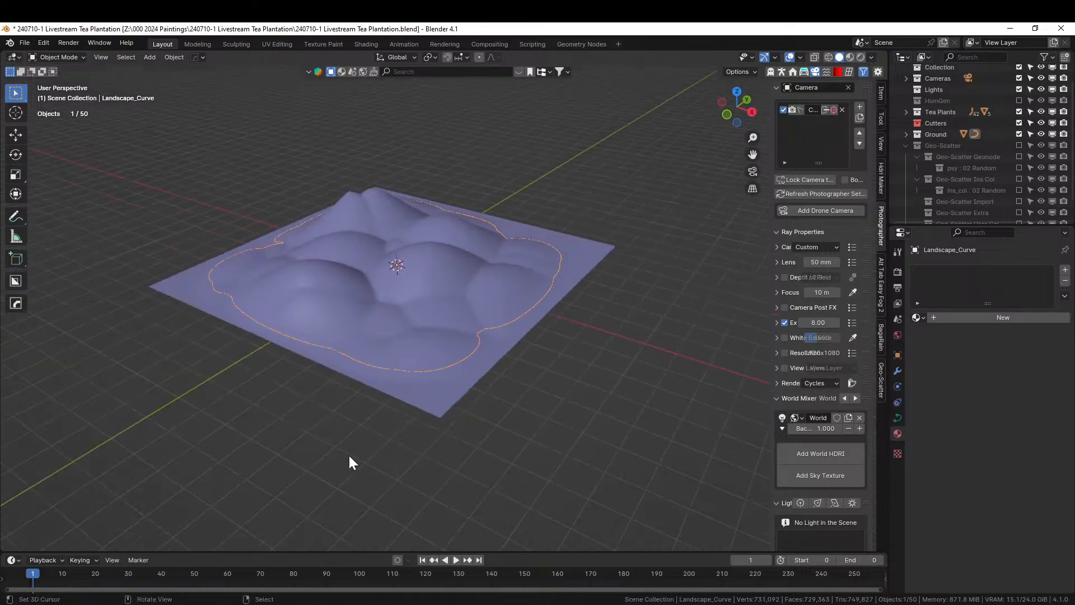
key(shift+a)
mouse_move(314, 307)
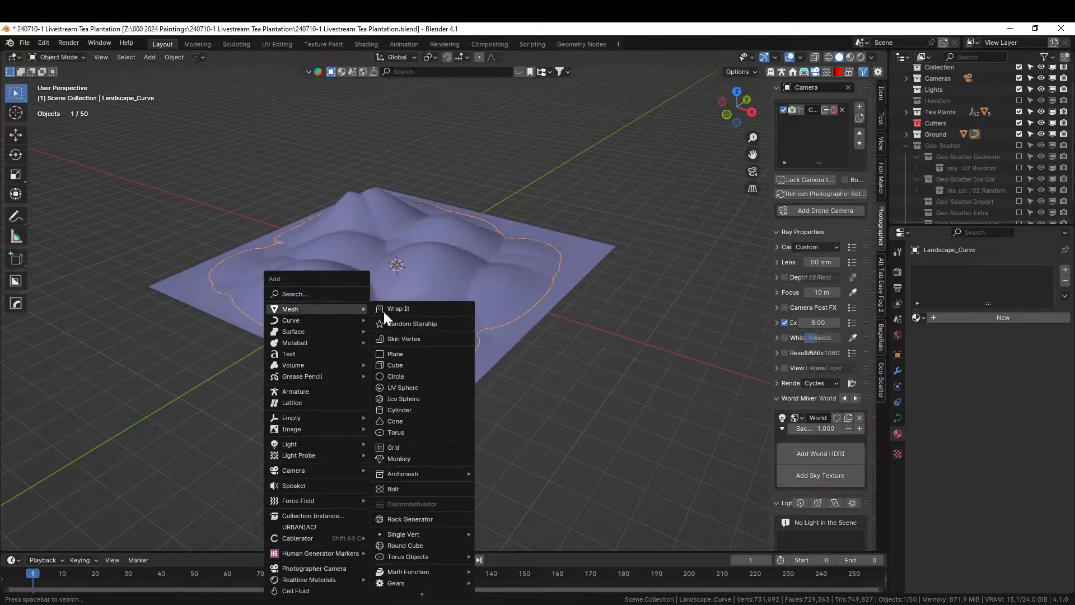
click(410, 367)
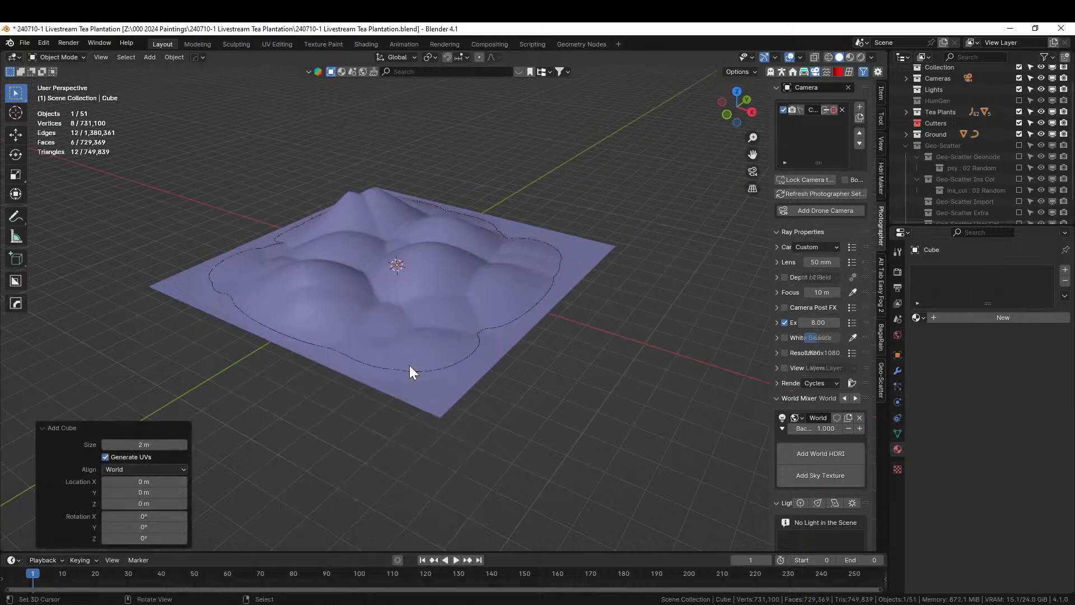
Isolate the cube in local view and scale it to 0.05 on X and Y, excluding Z, to form a thin post.
key(KP_Divide)
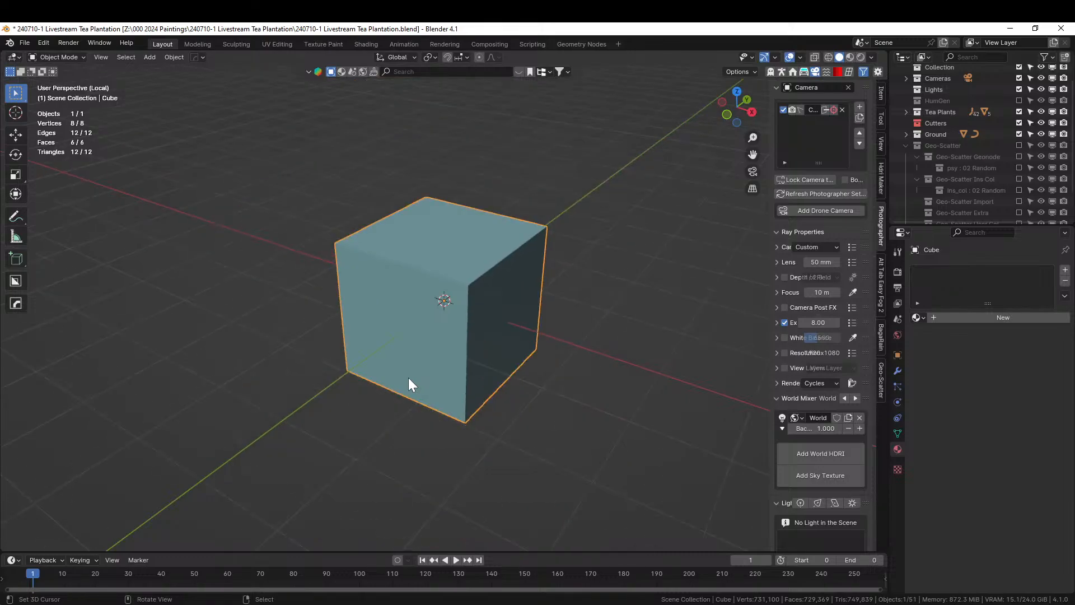
key(s)
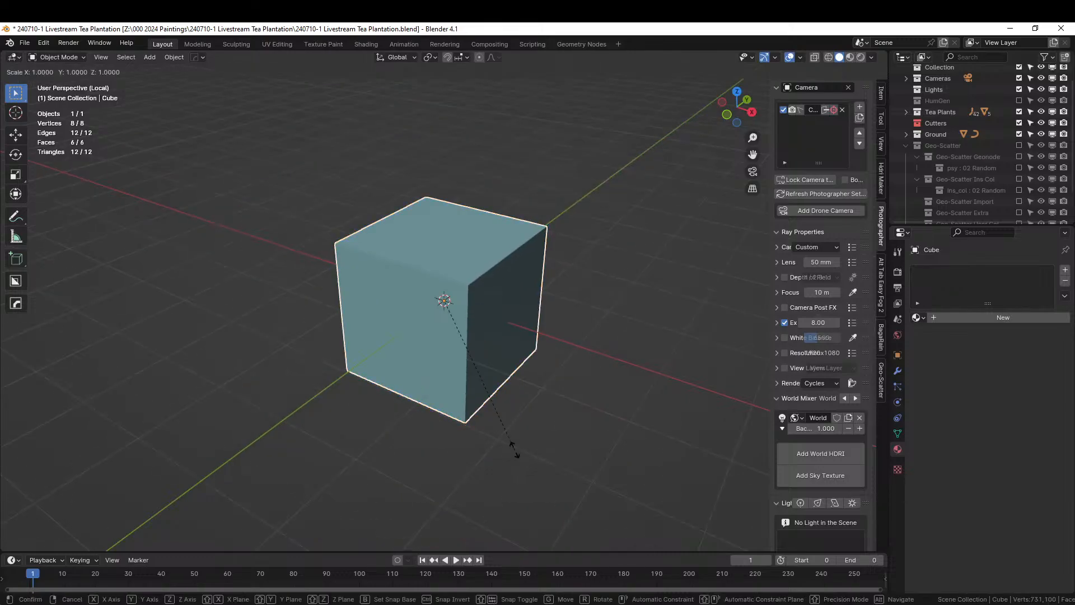
key(shift+z)
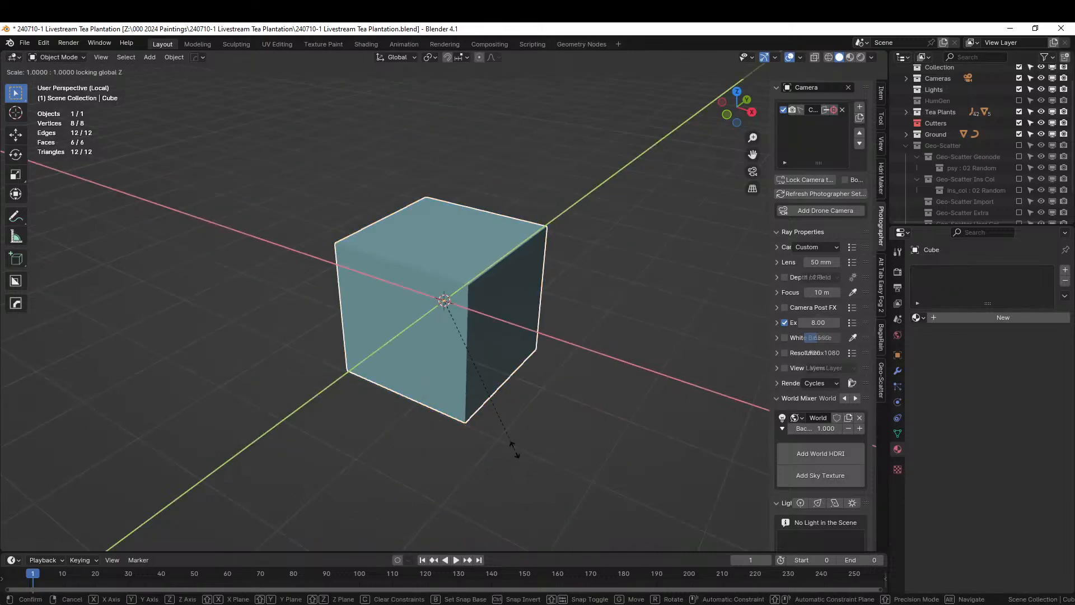
text(.05)
key(Return)
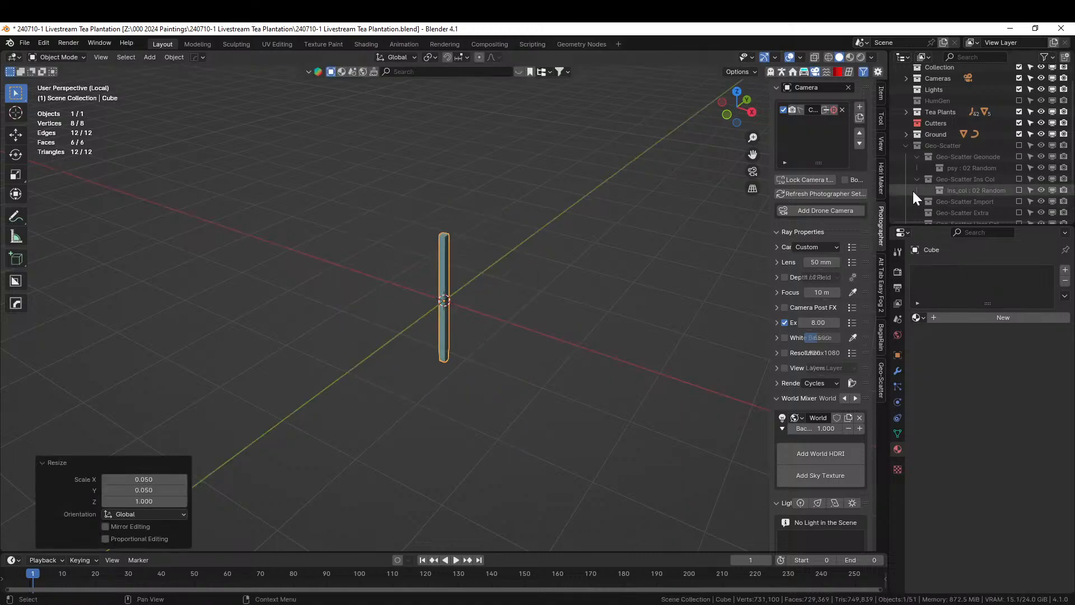
Move the post up 1 m along the Z axis so its base rests at the world origin.
click(881, 94)
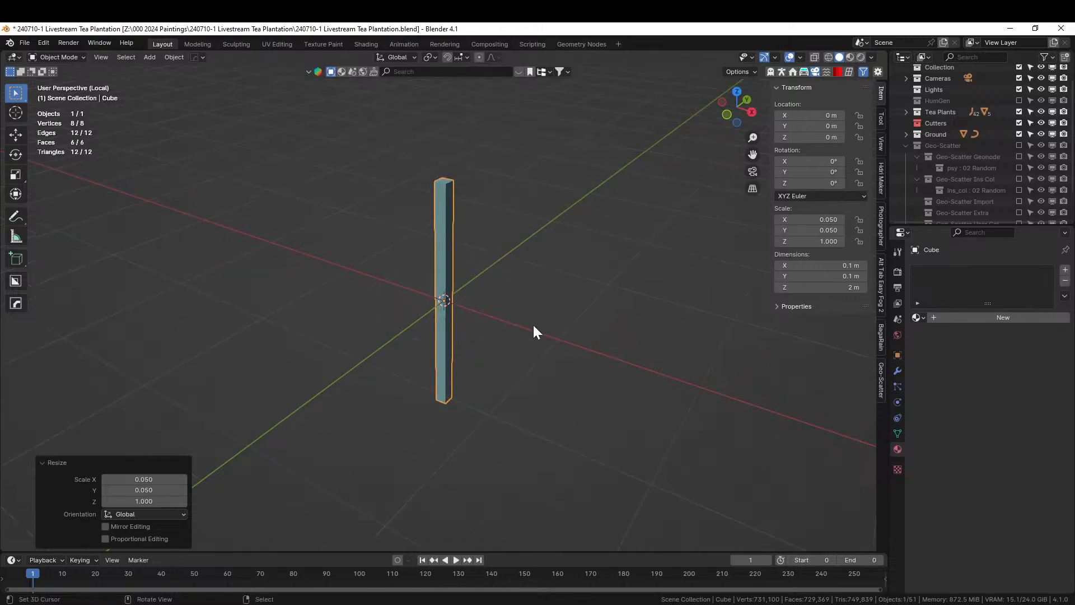
middle_drag(532, 324, 439, 280)
text(gz1)
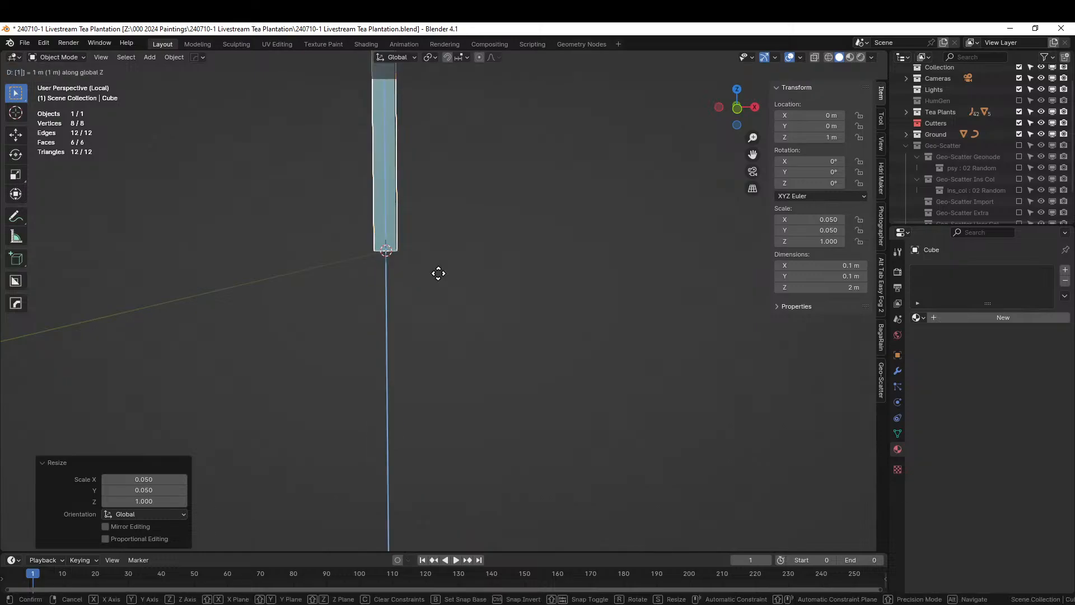
key(Return)
middle_drag(416, 152, 433, 520)
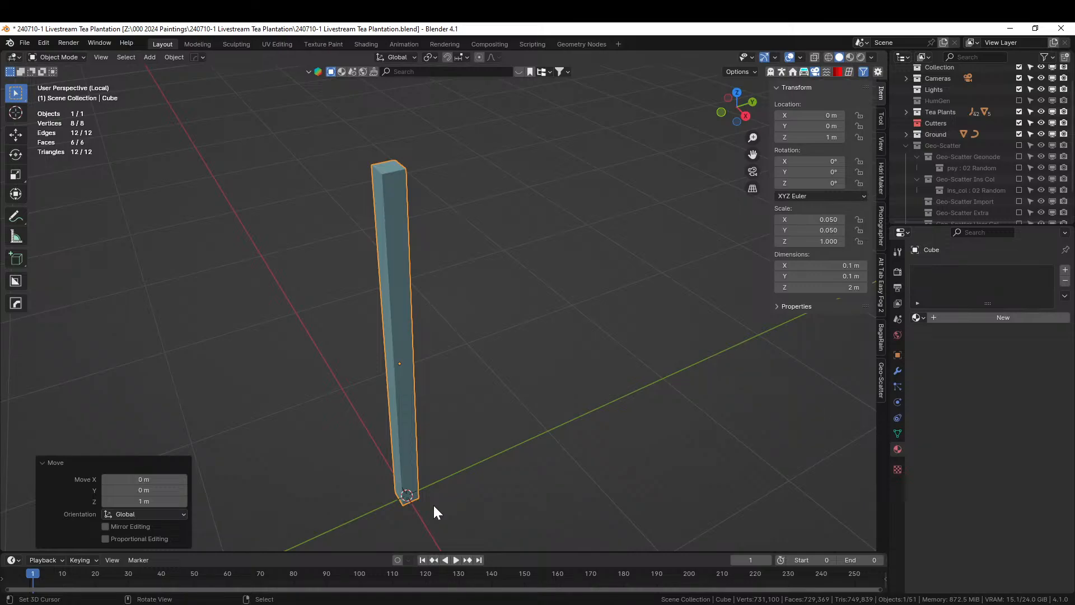
key(1)
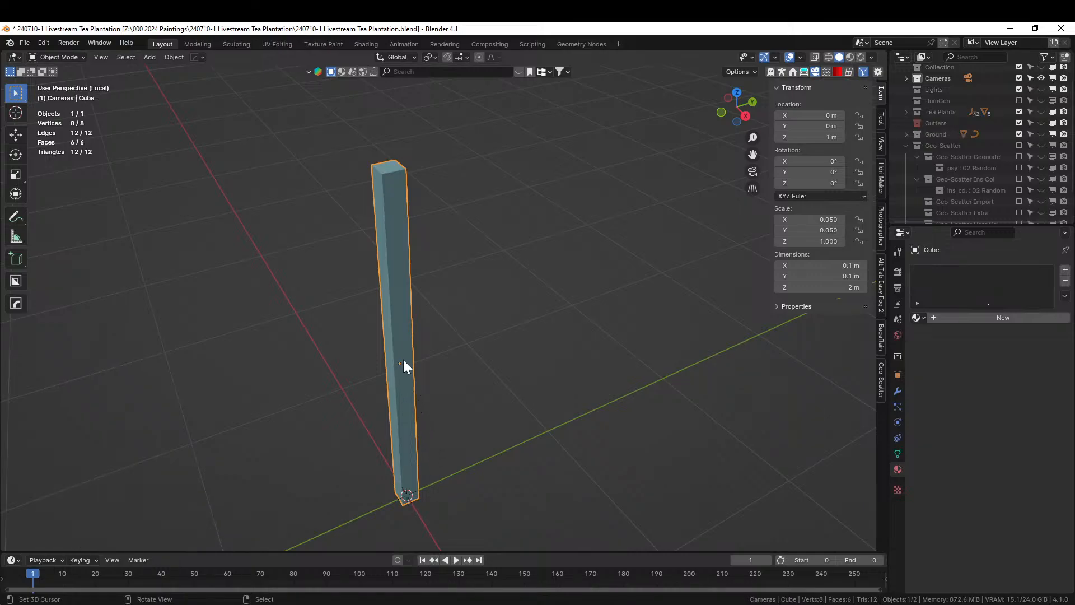
key(Tab)
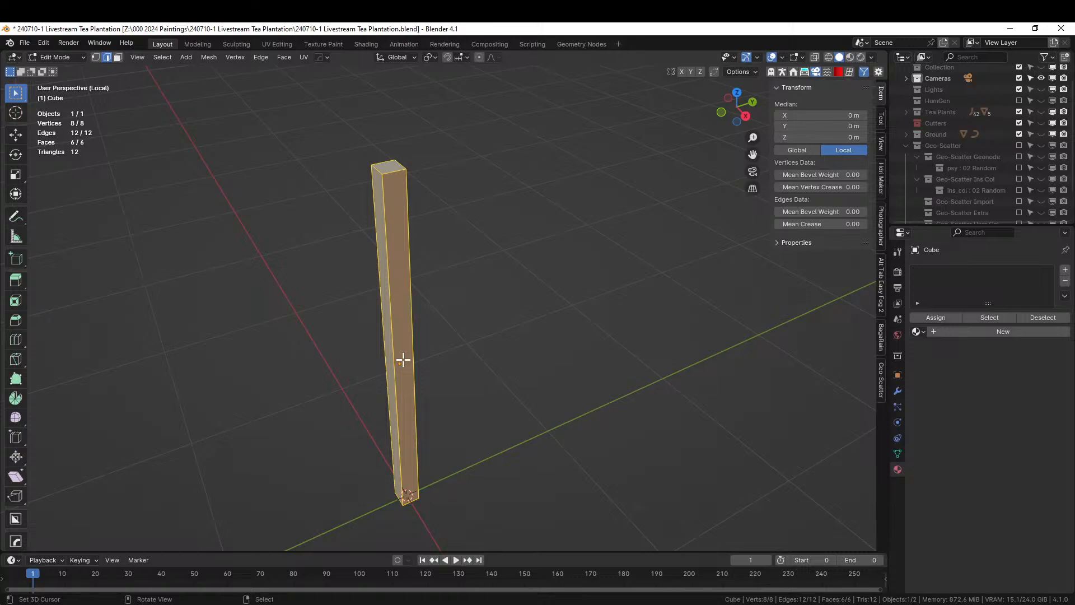
key(Tab)
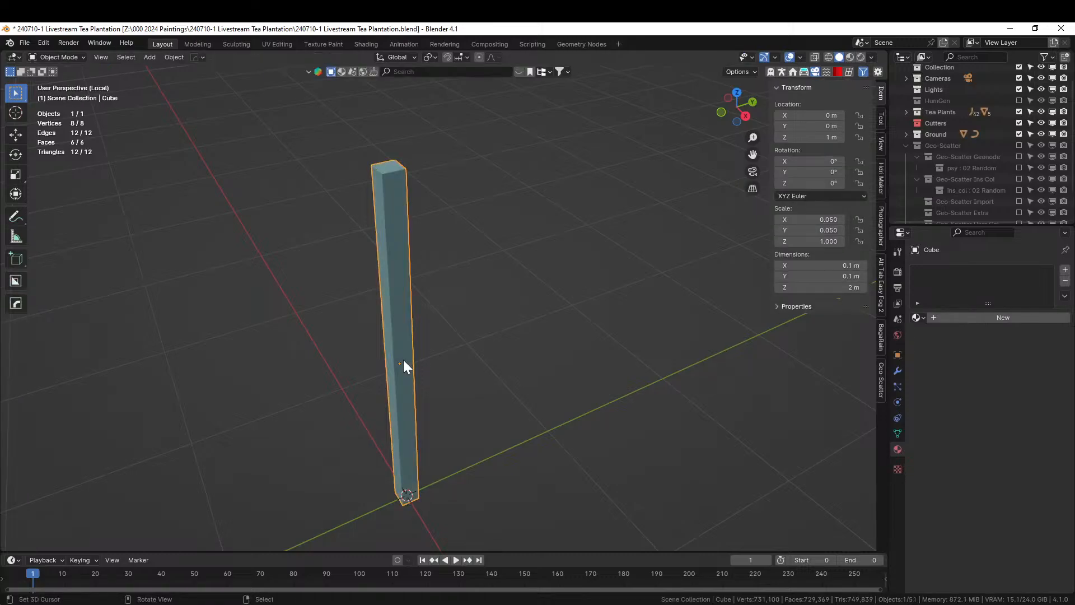
Cut one centred lengthwise edge loop around the post, leaving its slide factor at 0.
key(Tab)
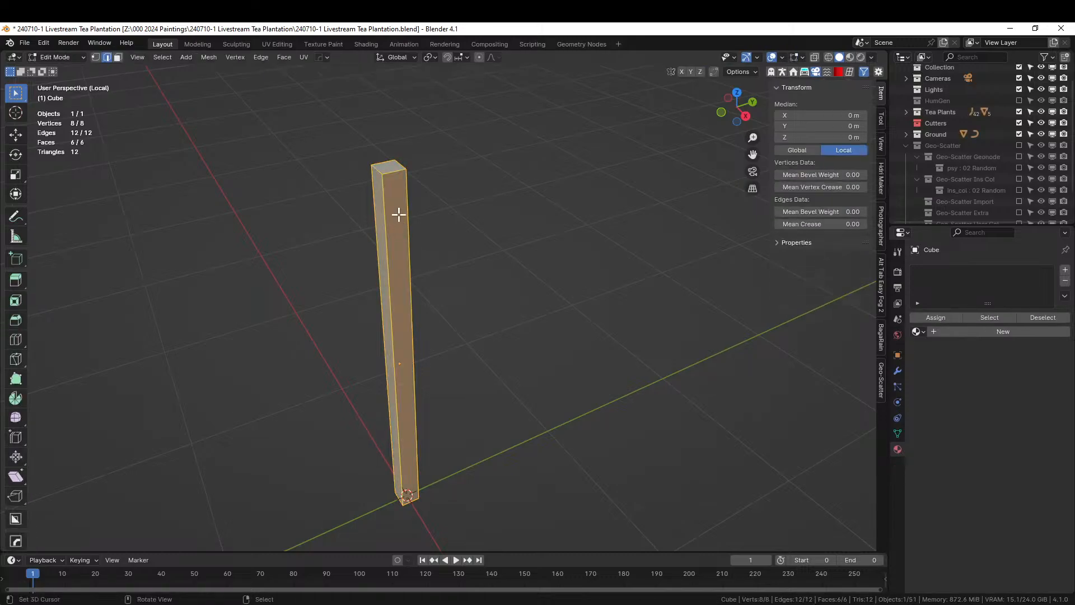
click(396, 168)
key(ctrl+r)
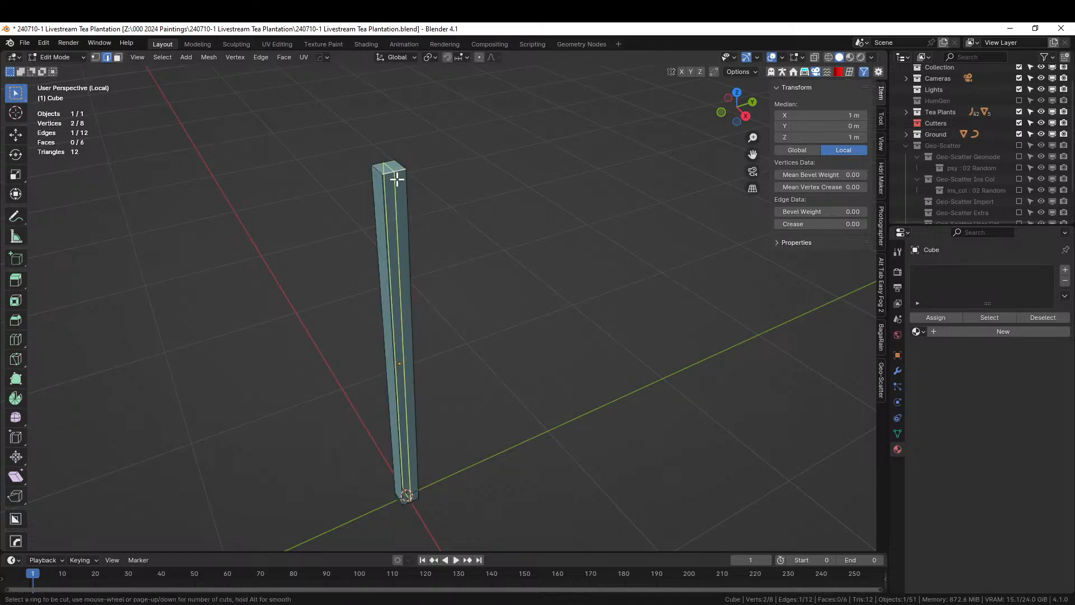
click(397, 178)
right_click(397, 178)
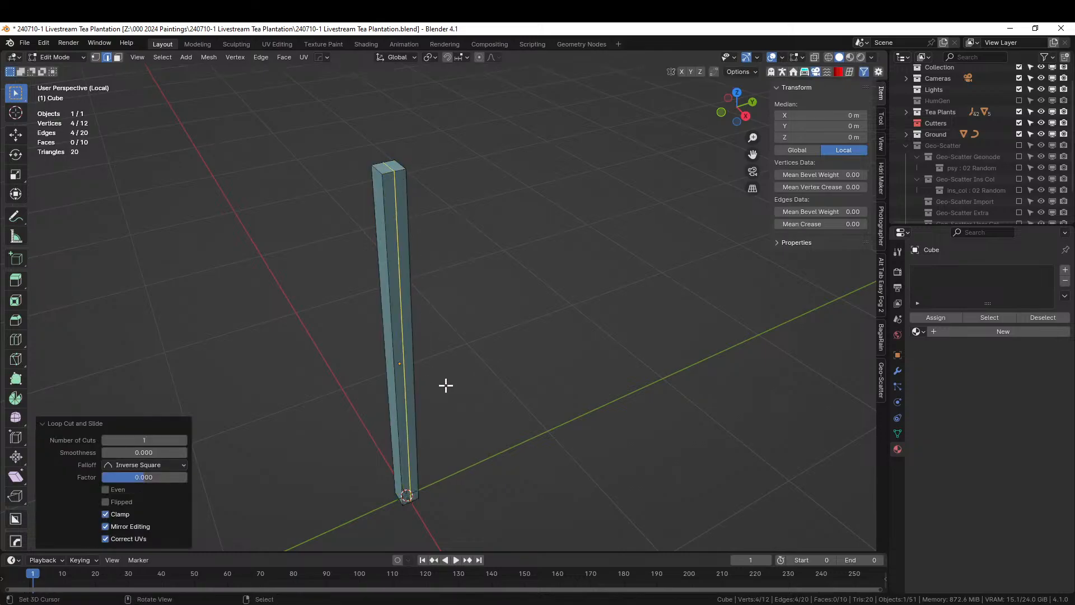
middle_drag(444, 385, 458, 398)
Extrude the post's new centre edge 3 m along the X axis to form a flat fence panel.
click(410, 370)
middle_drag(411, 370, 359, 347)
key(e)
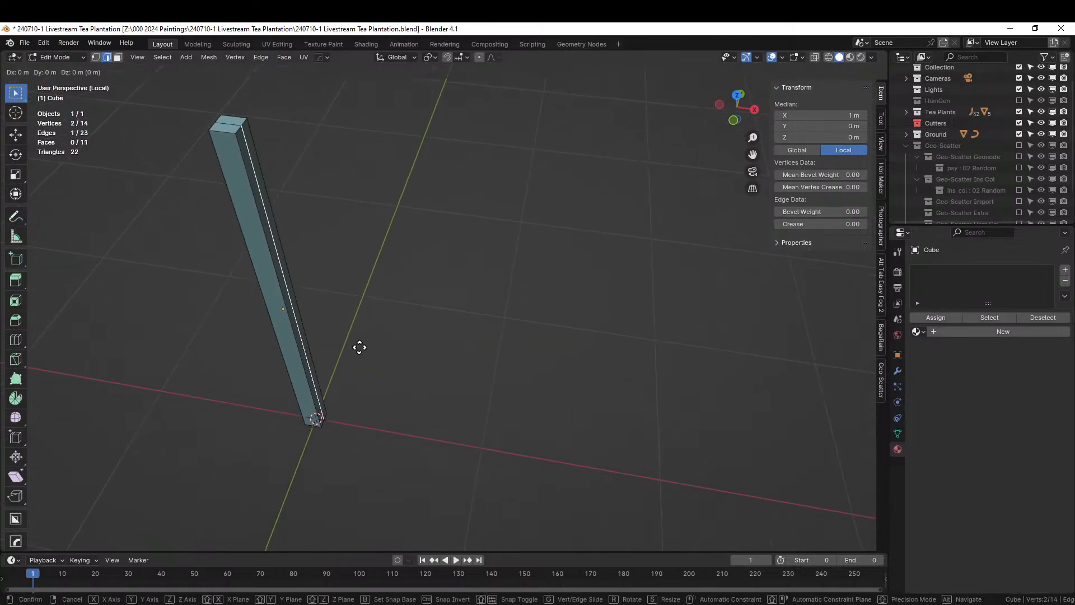
key(x)
key(3)
key(Return)
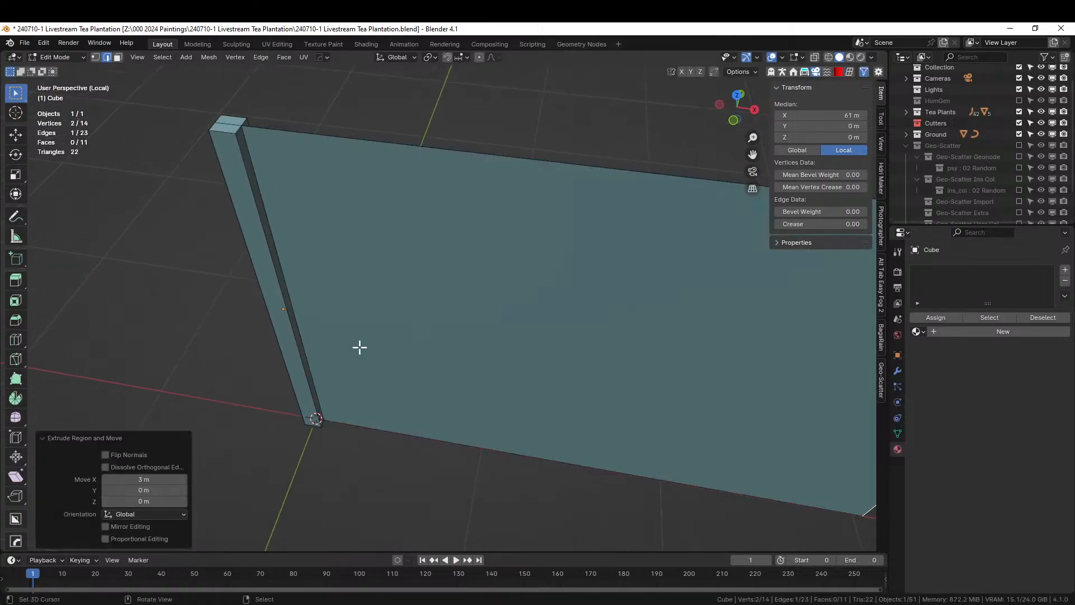
middle_drag(360, 348, 341, 286)
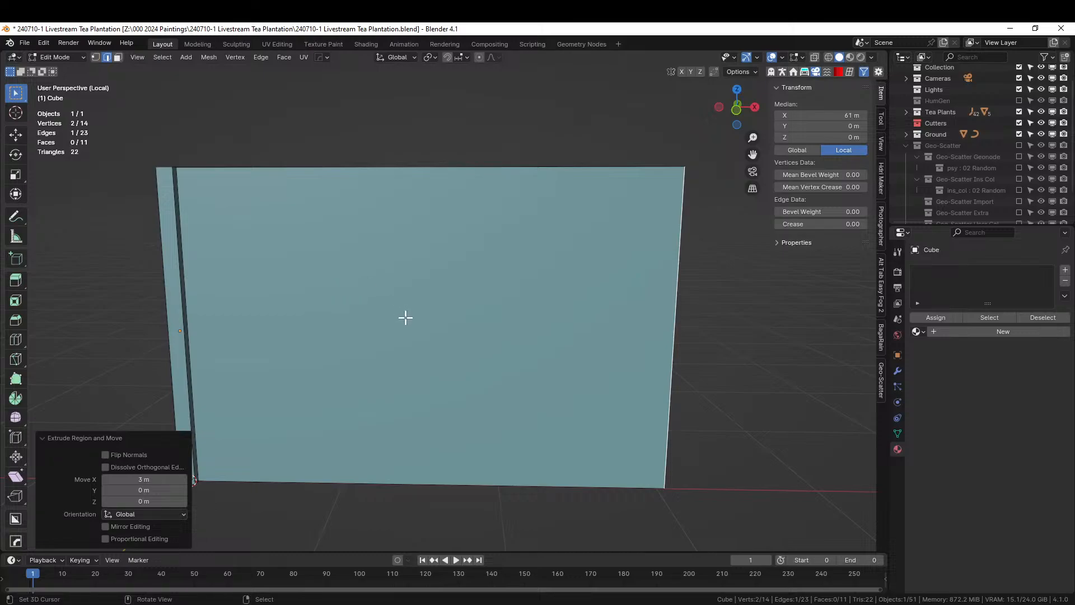
Subdivide the large fence panel face with 50 cuts.
middle_drag(405, 315, 437, 391)
key(3)
click(454, 347)
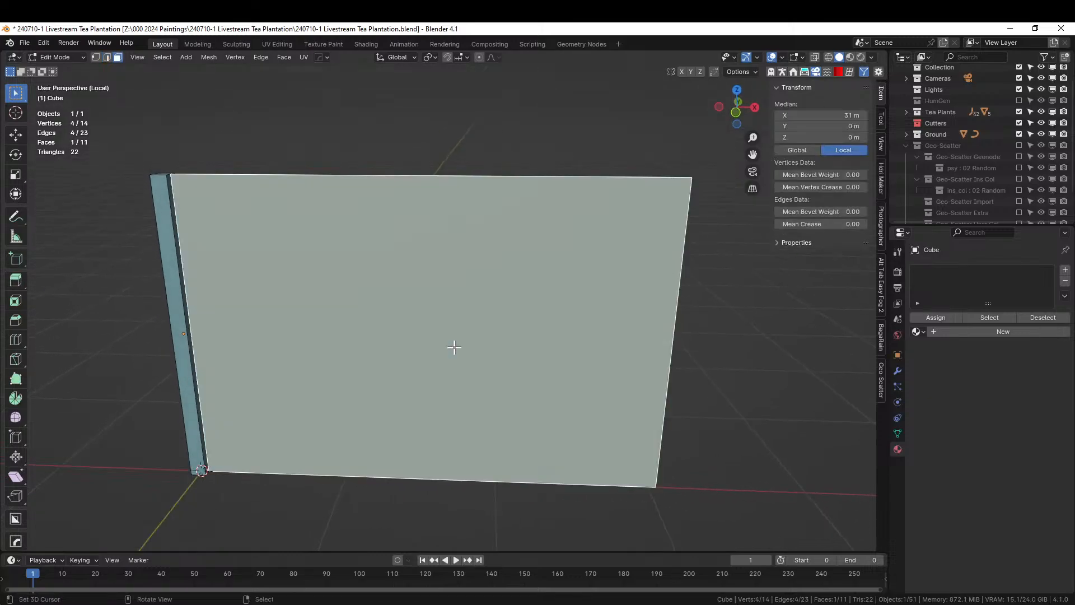
right_click(332, 340)
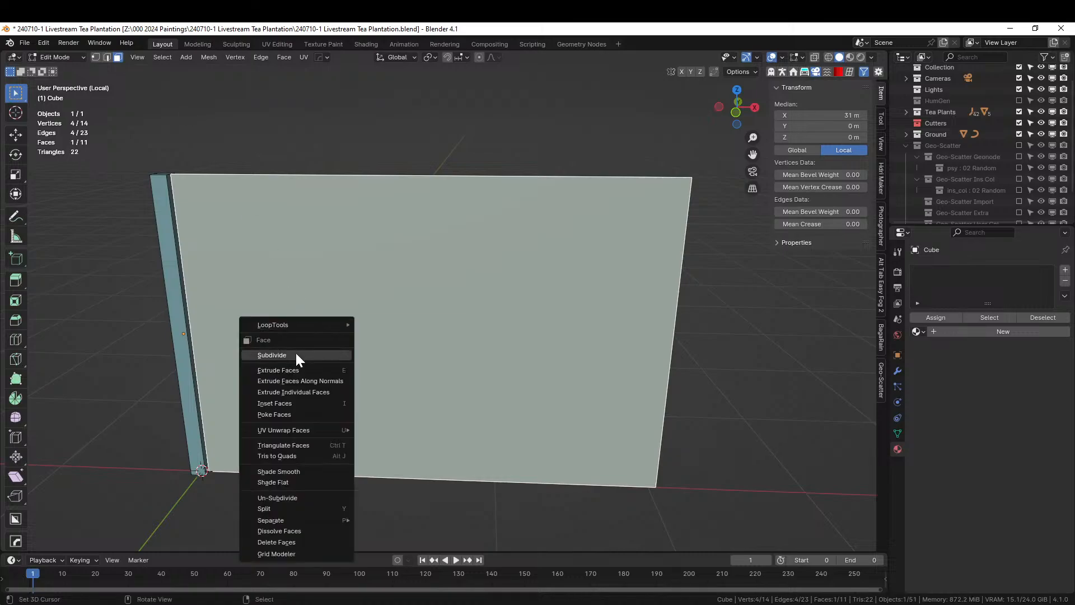
click(295, 350)
click(164, 465)
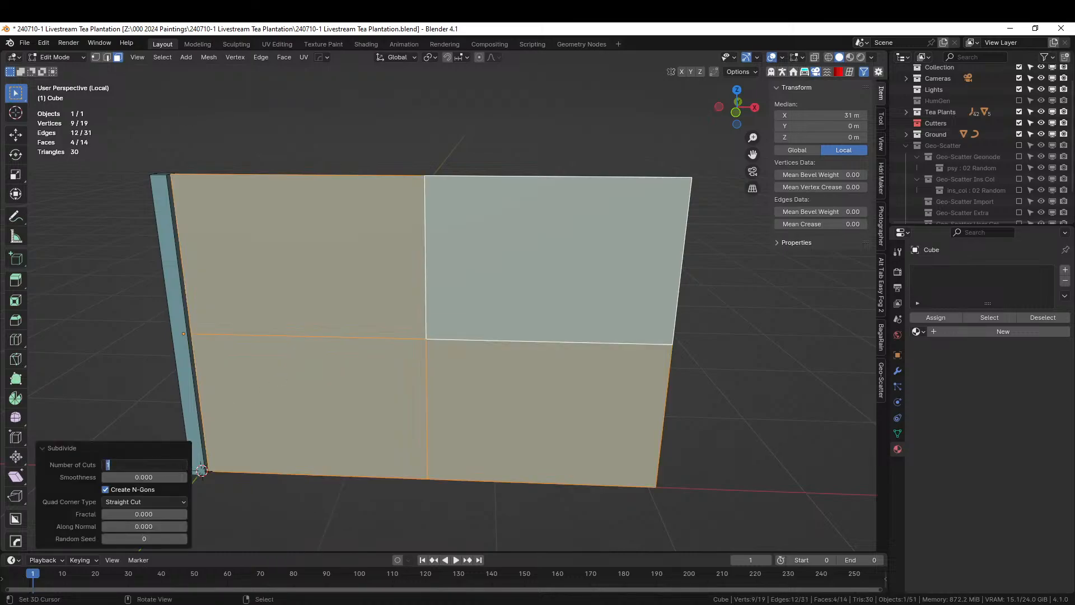
text(50)
key(Return)
Try 25 cuts for the panel's subdivision, and settle on 35 cuts.
click(152, 464)
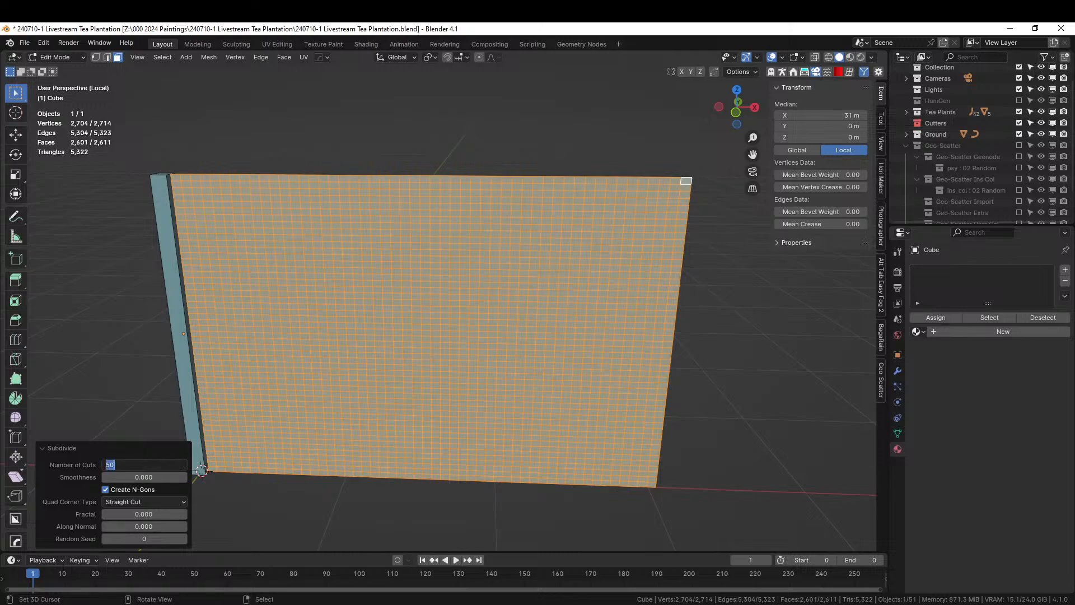
text(25)
key(Return)
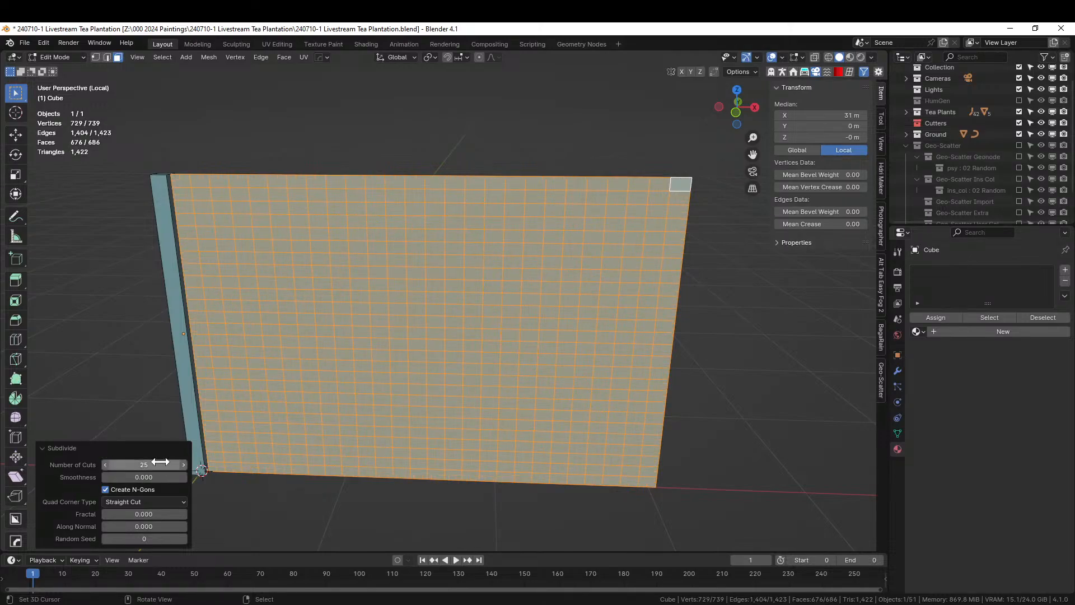
click(160, 461)
text(35)
key(Return)
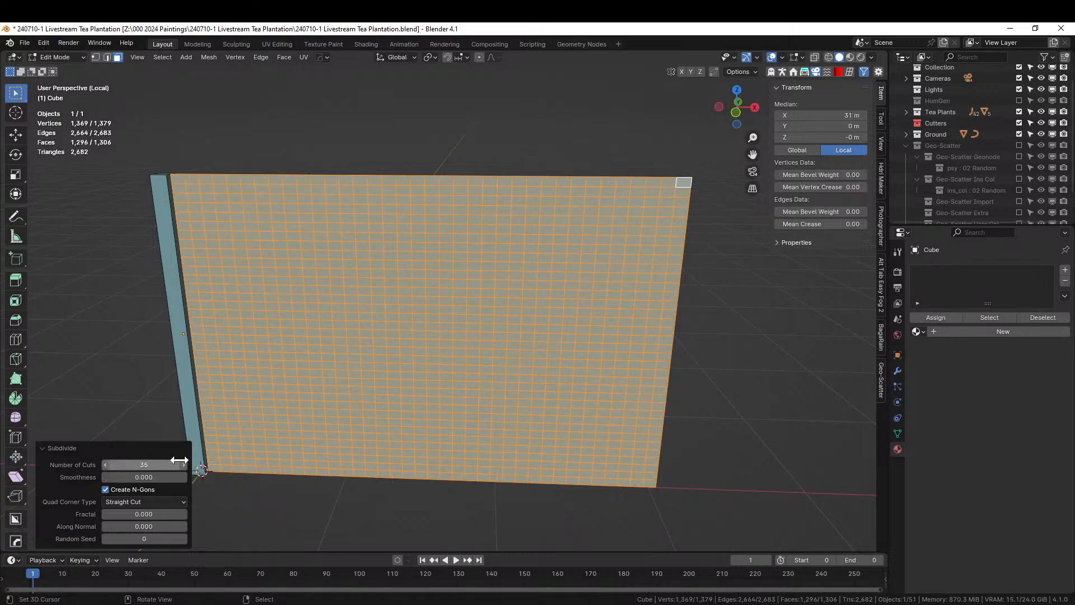
Un-subdivide the selected panel faces with 1 iteration to turn the square grid into a diamond pattern.
click(266, 59)
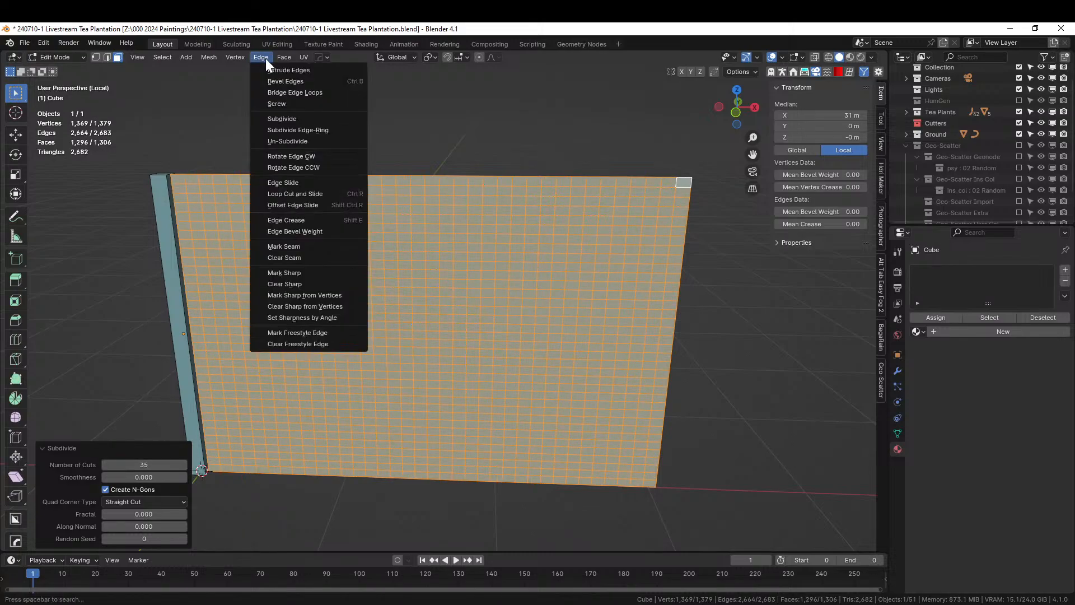
click(308, 141)
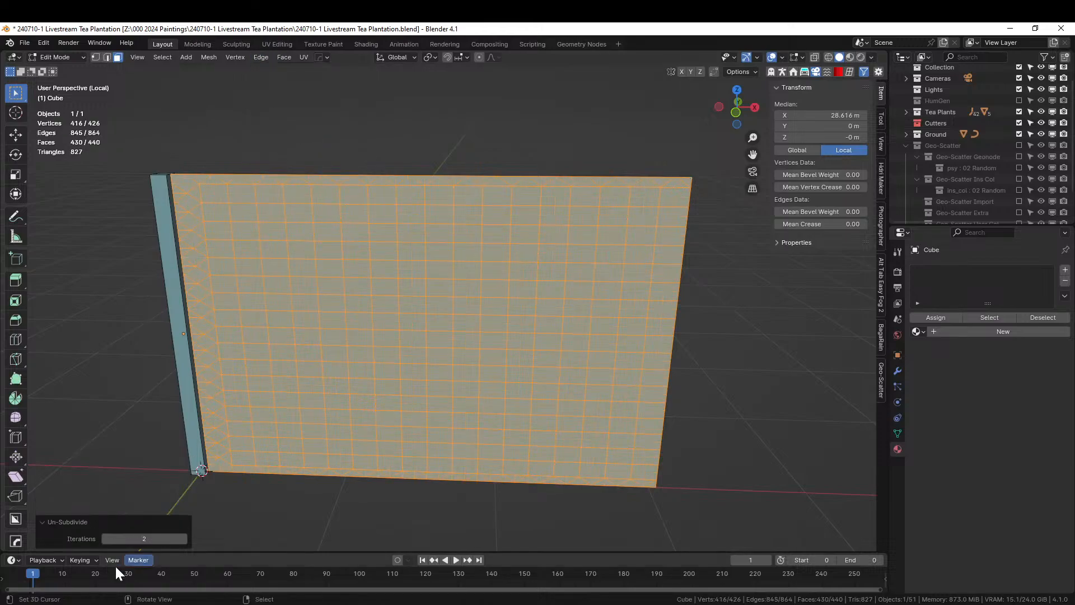
click(105, 538)
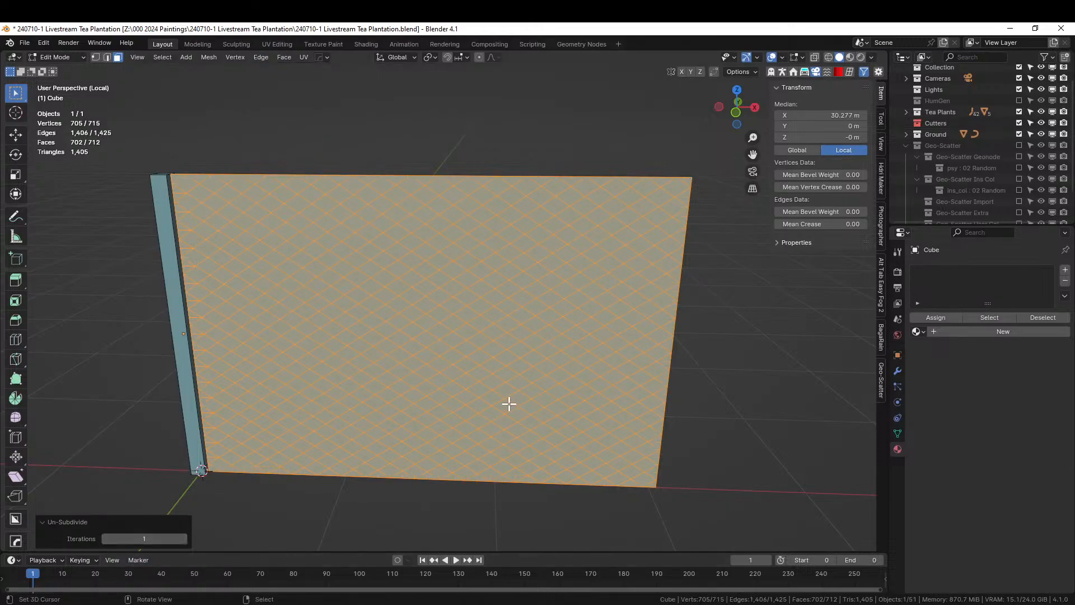
Dissolve all the short horizontal edges along the panel's side next to the post, from the base to the upper corner.
scroll(610, 425, up, 1)
mouse_move(620, 426)
middle_down()
mouse_move(632, 422)
mouse_move(616, 408)
middle_up()
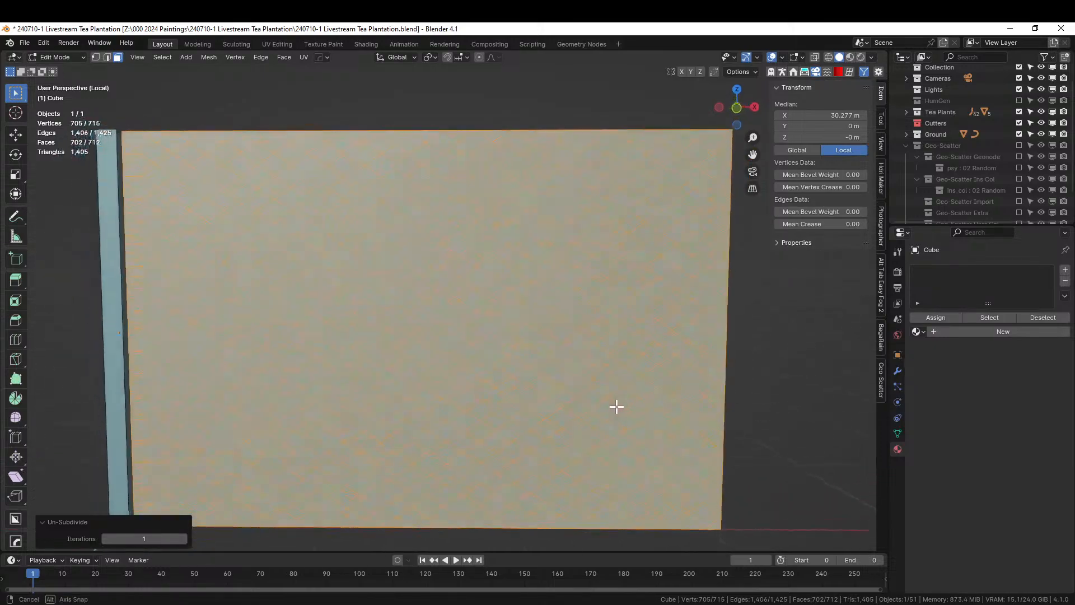
scroll(564, 385, up, 4)
shift+middle_drag(333, 429, 494, 341)
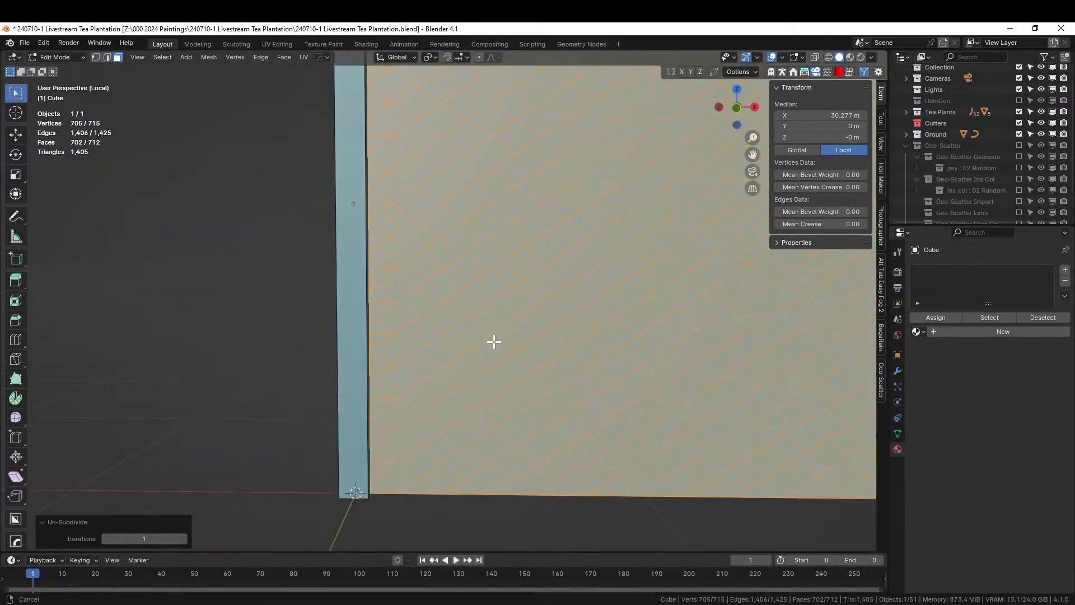
scroll(471, 382, up, 2)
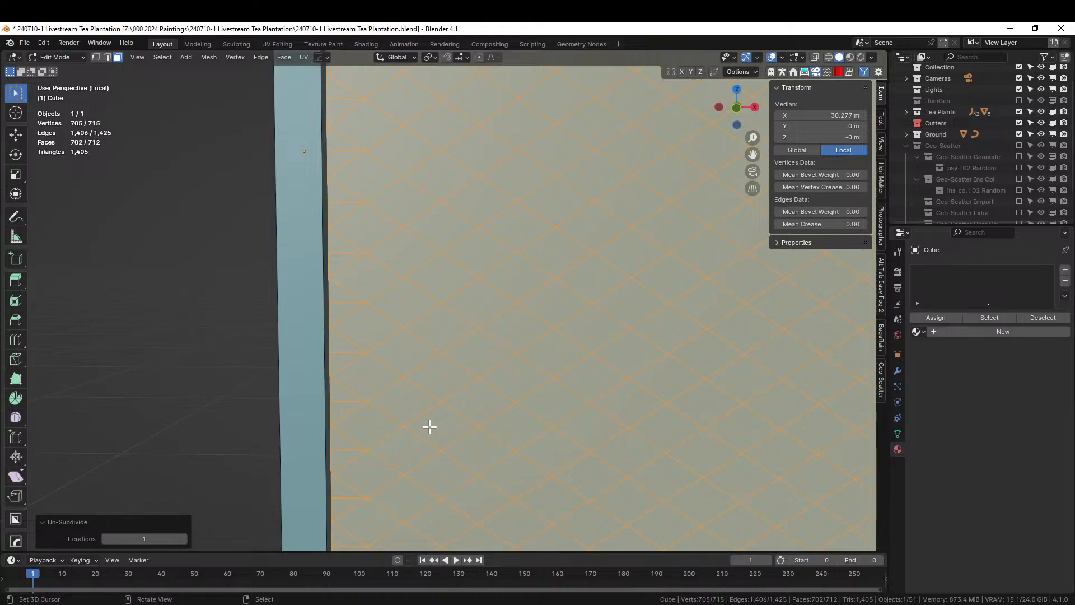
key(2)
click(354, 499)
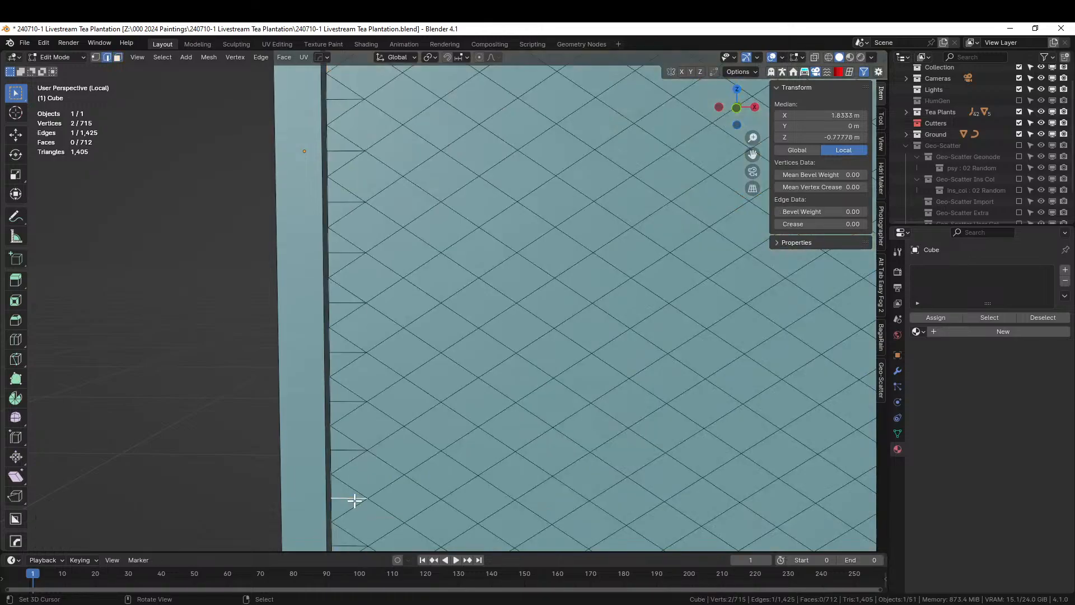
shift+middle_drag(352, 496, 391, 422)
shift+right_click(379, 468)
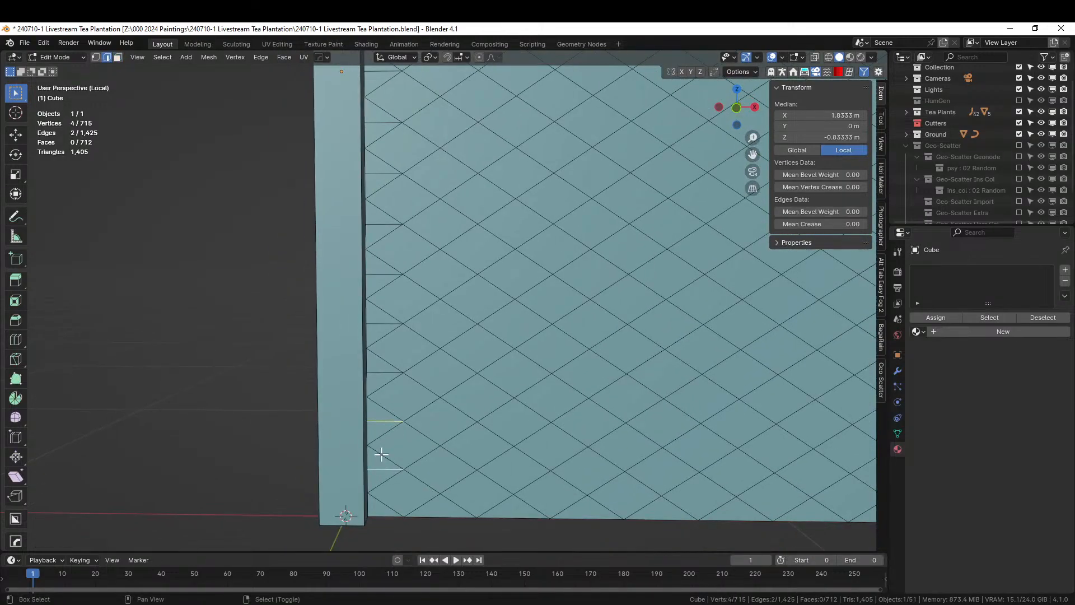
shift+right_click(384, 372)
shift+right_click(384, 324)
shift+right_click(381, 274)
shift+right_click(379, 223)
shift+middle_drag(379, 222, 371, 308)
shift+right_click(368, 300)
shift+right_click(365, 249)
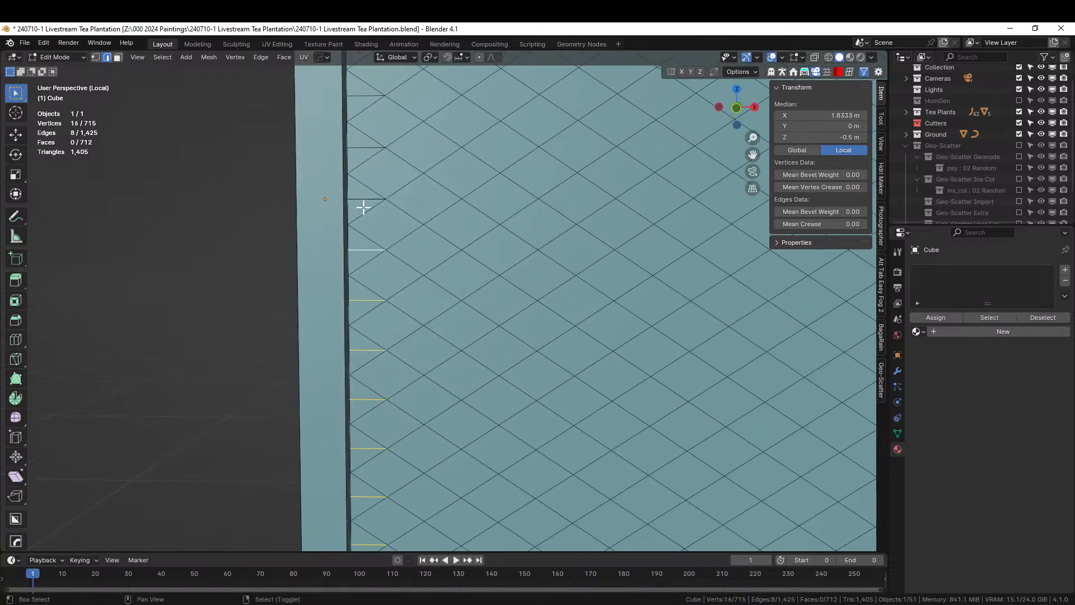
shift+right_click(360, 193)
shift+right_click(362, 149)
shift+middle_drag(403, 162, 426, 318)
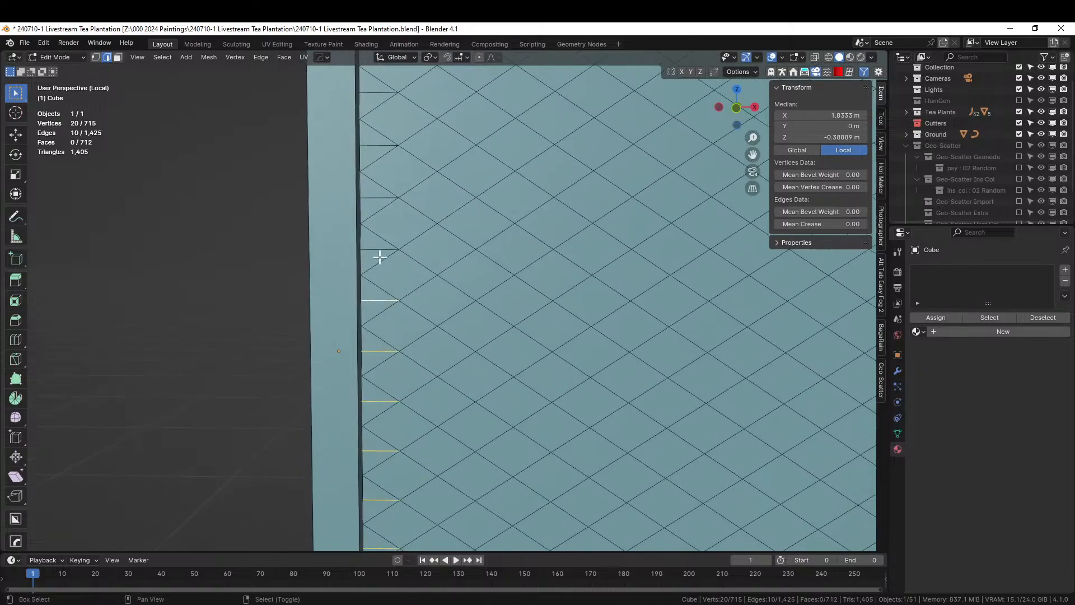
shift+right_click(379, 252)
shift+right_click(372, 199)
shift+middle_drag(427, 202, 446, 314)
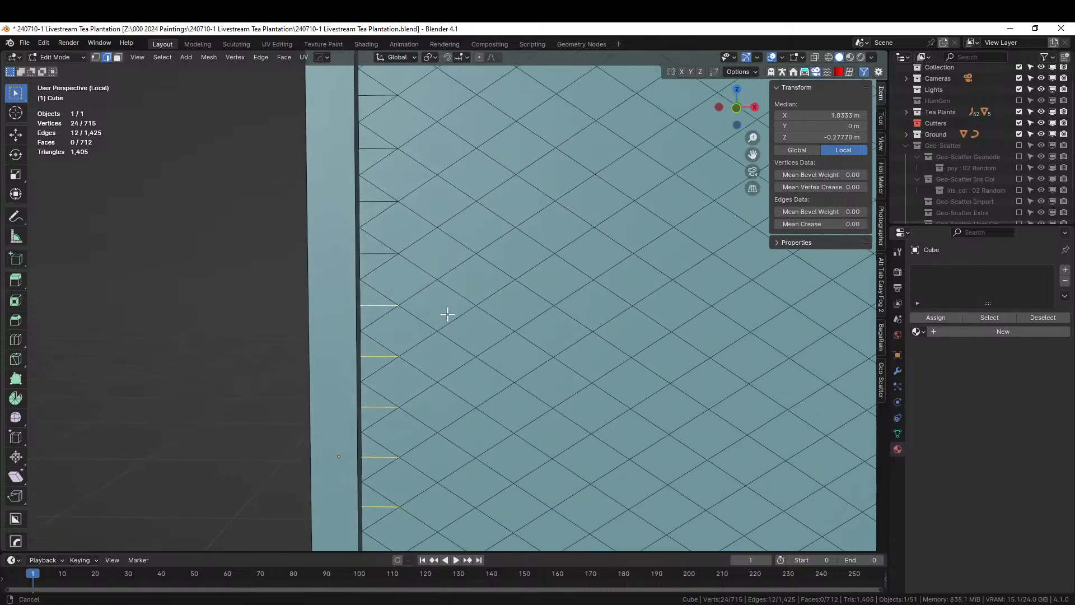
shift+right_click(376, 251)
shift+right_click(372, 202)
shift+middle_drag(437, 209, 446, 320)
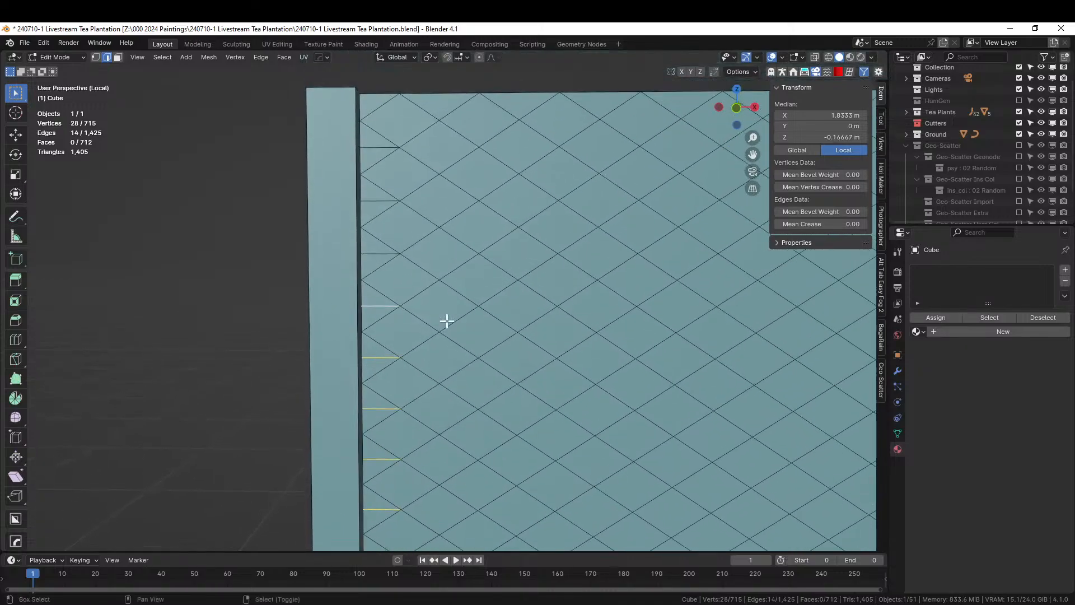
shift+right_click(373, 253)
shift+right_click(373, 200)
shift+right_click(372, 149)
key(x)
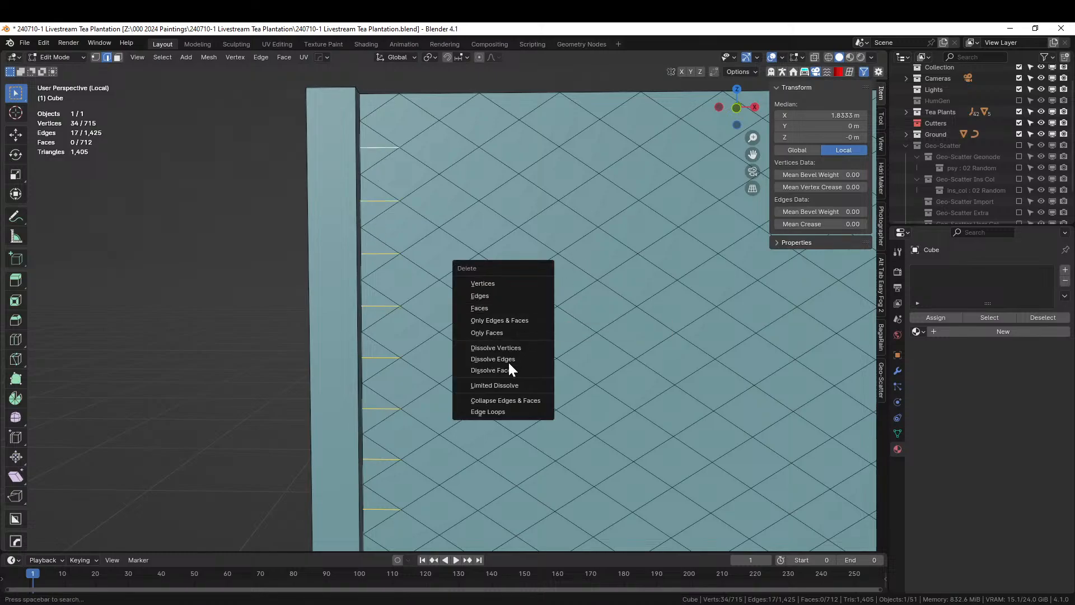
click(493, 359)
scroll(509, 360, down, 2)
scroll(551, 410, up, 1)
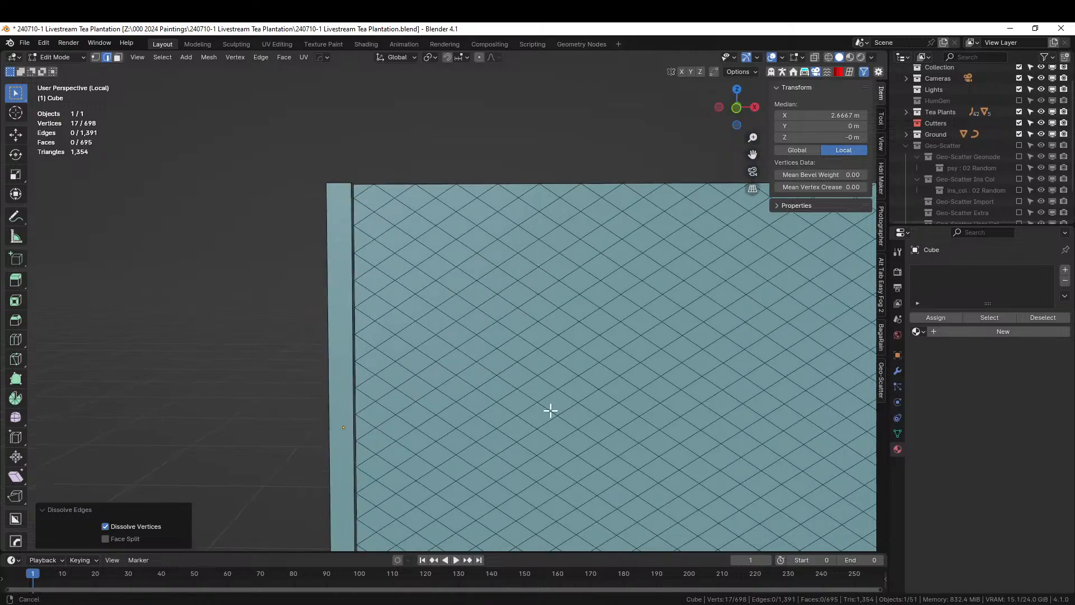
scroll(422, 348, up, 1)
scroll(421, 348, down, 3)
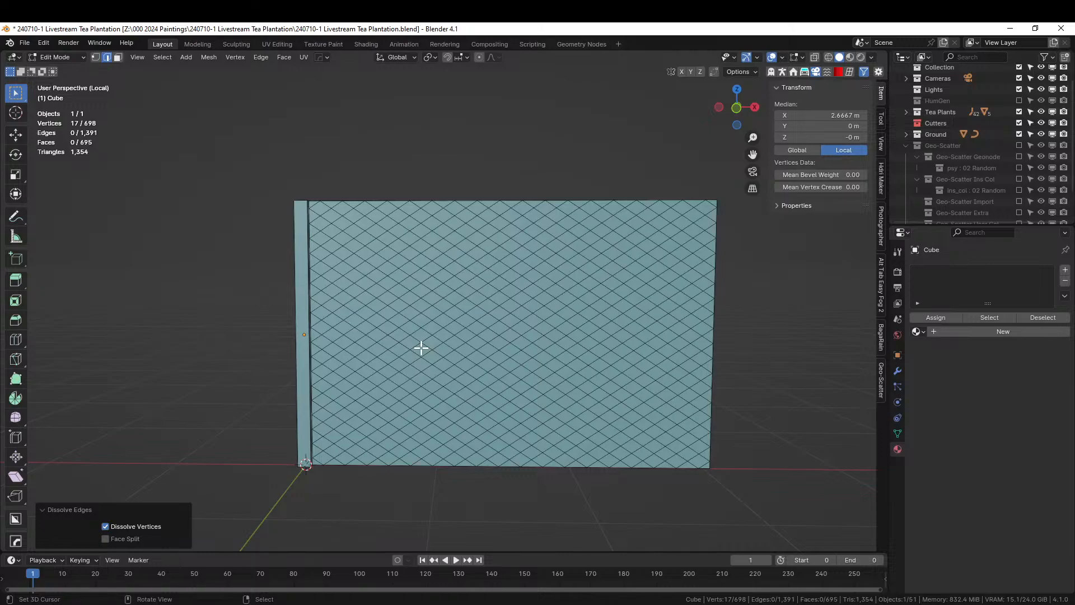
Select one diamond face in the middle of the fence panel and extend the selection to all coplanar faces.
scroll(421, 347, up, 2)
mouse_move(427, 367)
middle_down()
mouse_move(398, 365)
mouse_move(420, 360)
middle_up()
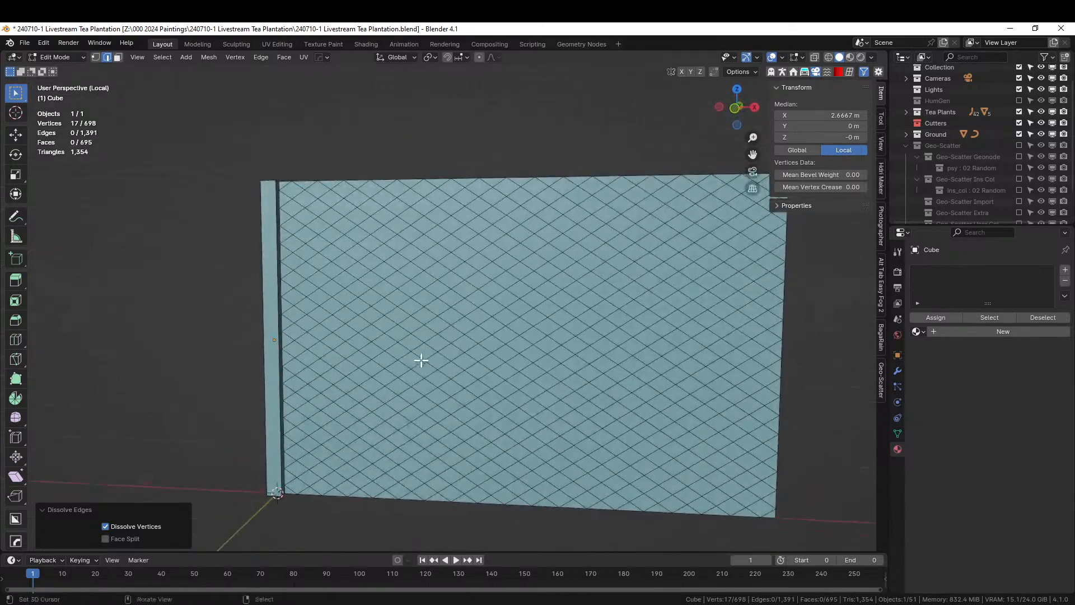
scroll(420, 360, up, 2)
click(503, 355)
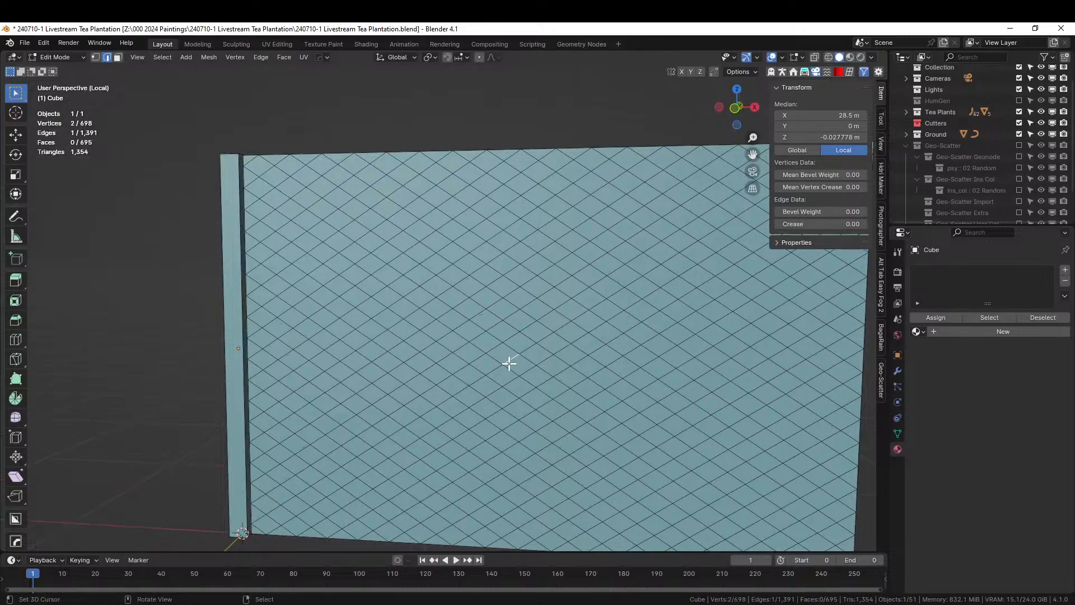
key(3)
click(503, 352)
key(shift+g)
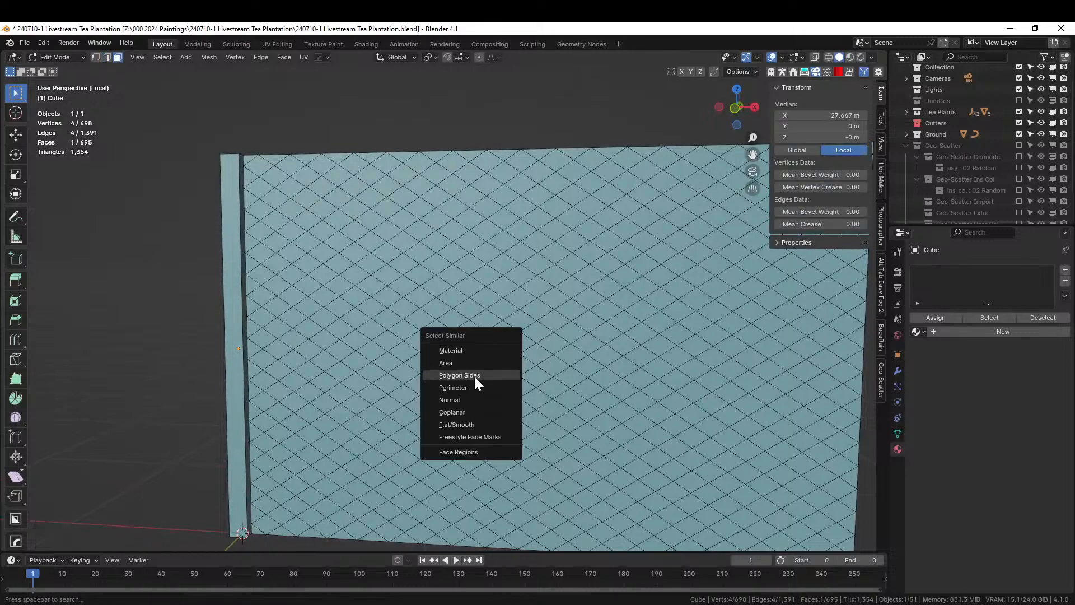
click(475, 411)
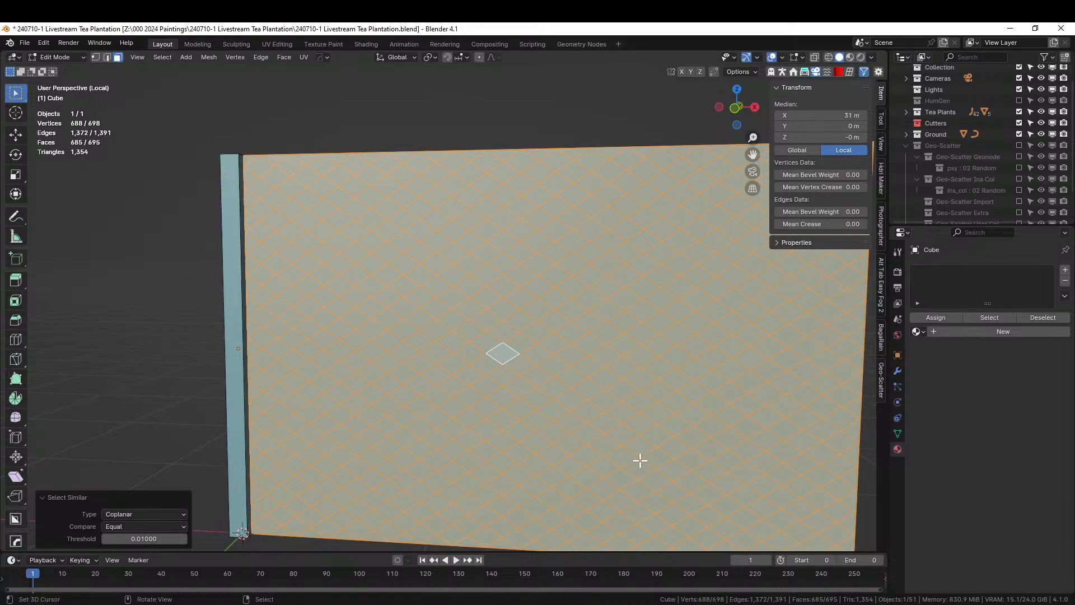
Inset the selected diamond faces individually with a thickness of 0.005 m.
key(i)
key(i)
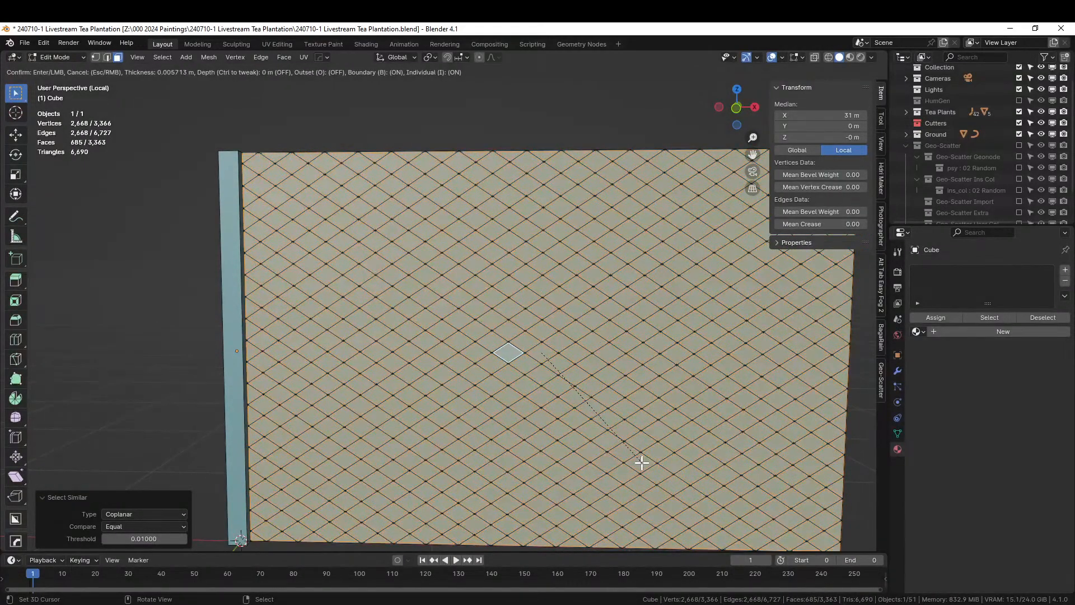
click(642, 461)
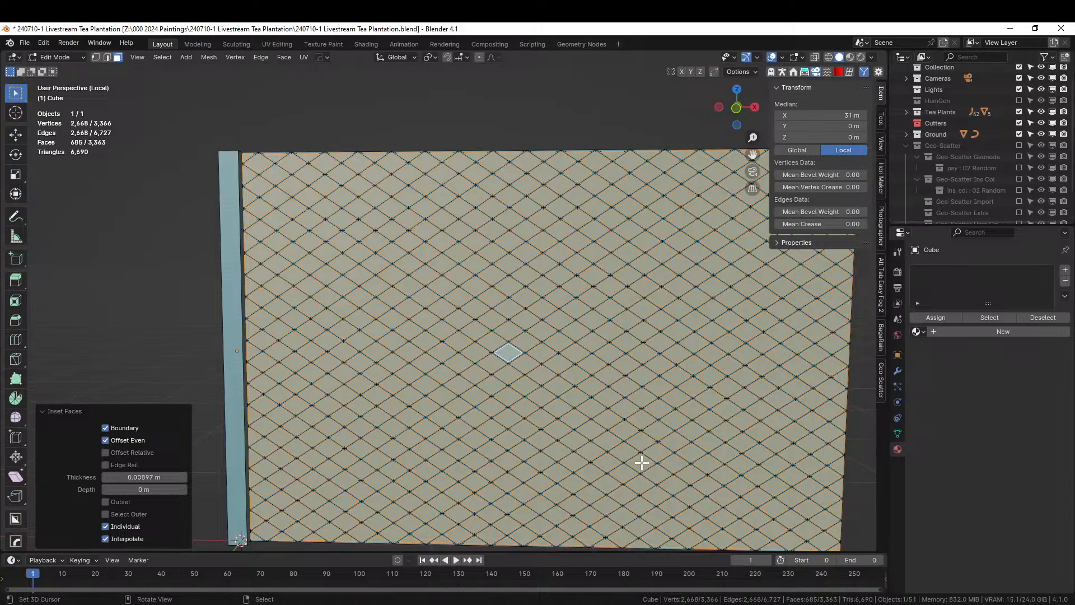
click(129, 477)
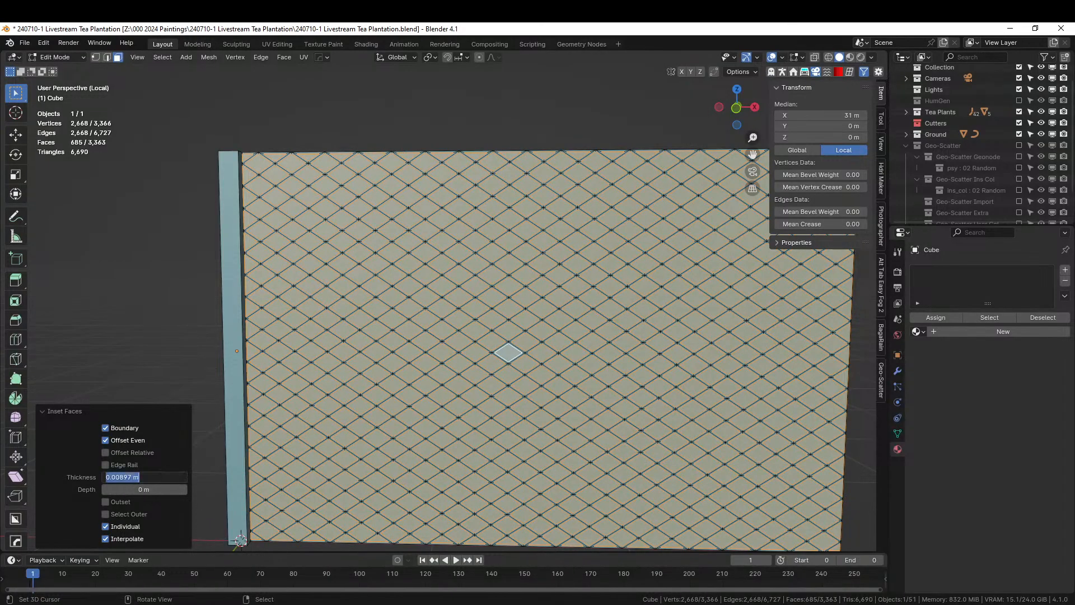
text(.005)
key(Return)
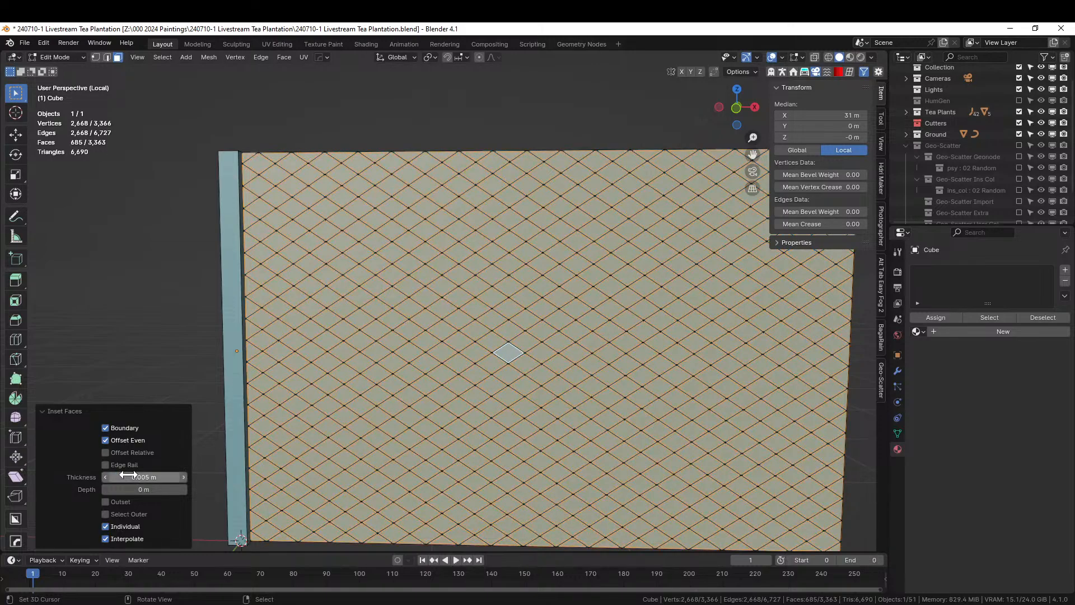
Delete the inset diamond faces so only the thin wire strips remain, and return to Object Mode.
scroll(540, 287, up, 13)
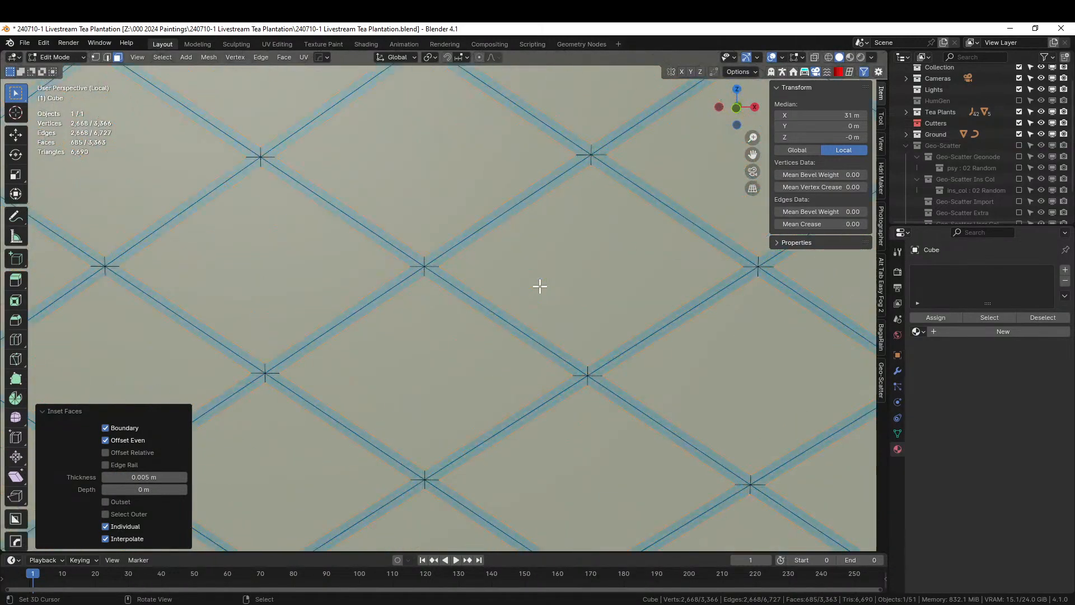
middle_drag(540, 288, 581, 295)
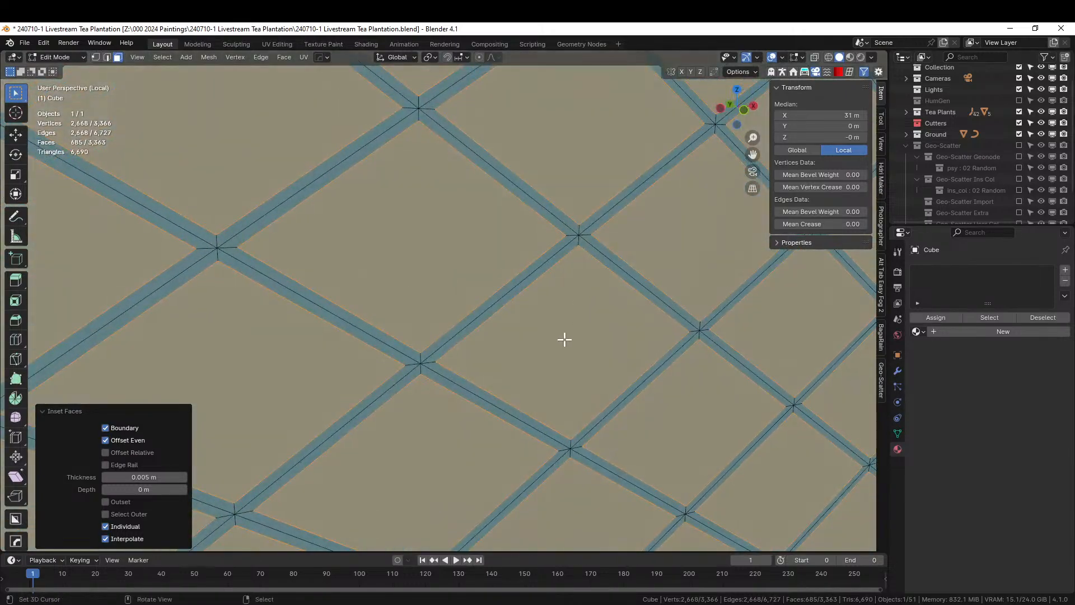
key(x)
click(540, 286)
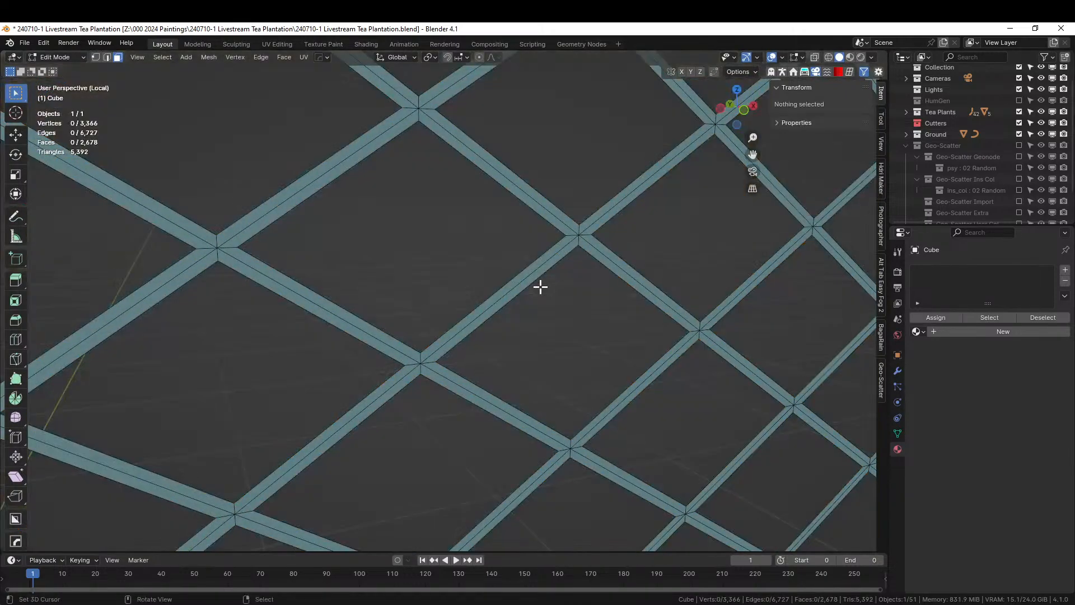
scroll(540, 287, down, 10)
scroll(473, 307, up, 3)
scroll(473, 307, down, 3)
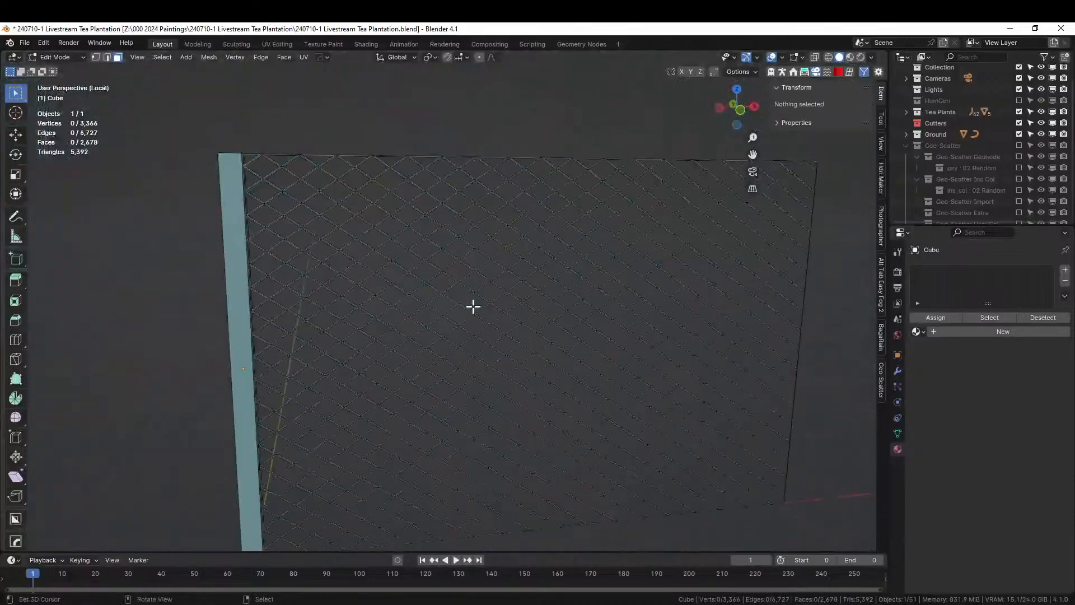
key(Tab)
middle_drag(473, 307, 491, 340)
scroll(471, 341, down, 3)
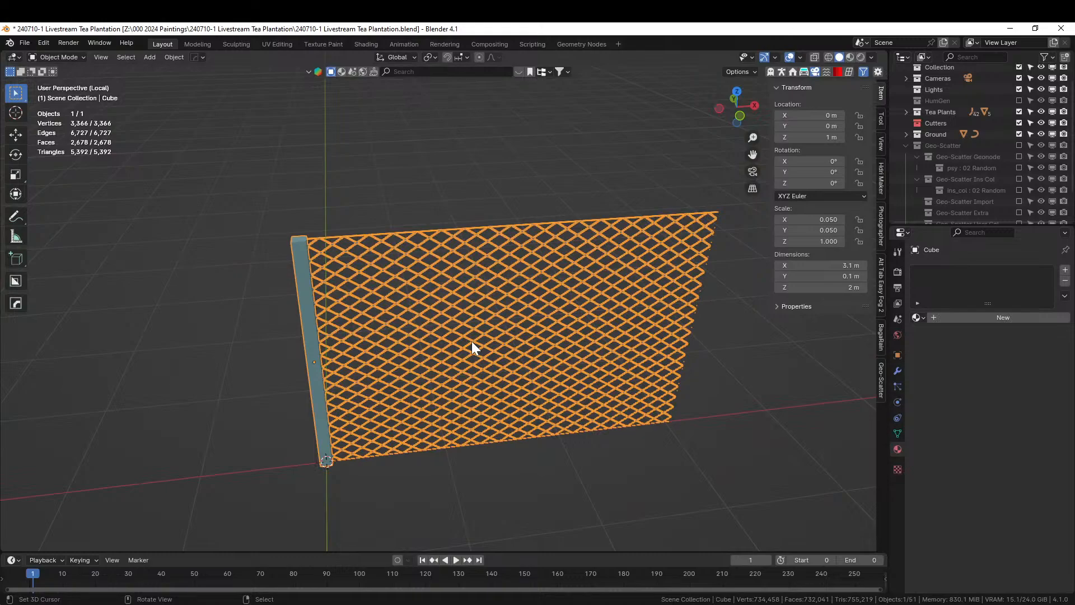
Leave local view and add an Array modifier to the fence with Fit Type set to Fit Curve using Landscape_Curve.
middle_drag(489, 335, 526, 332)
key(KP_Divide)
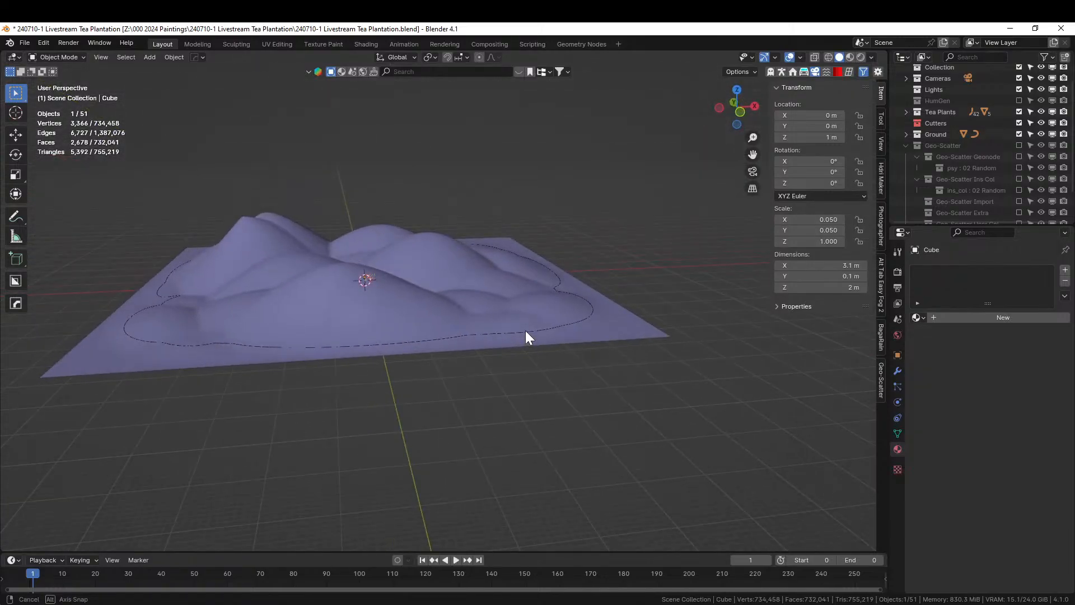
scroll(511, 333, up, 3)
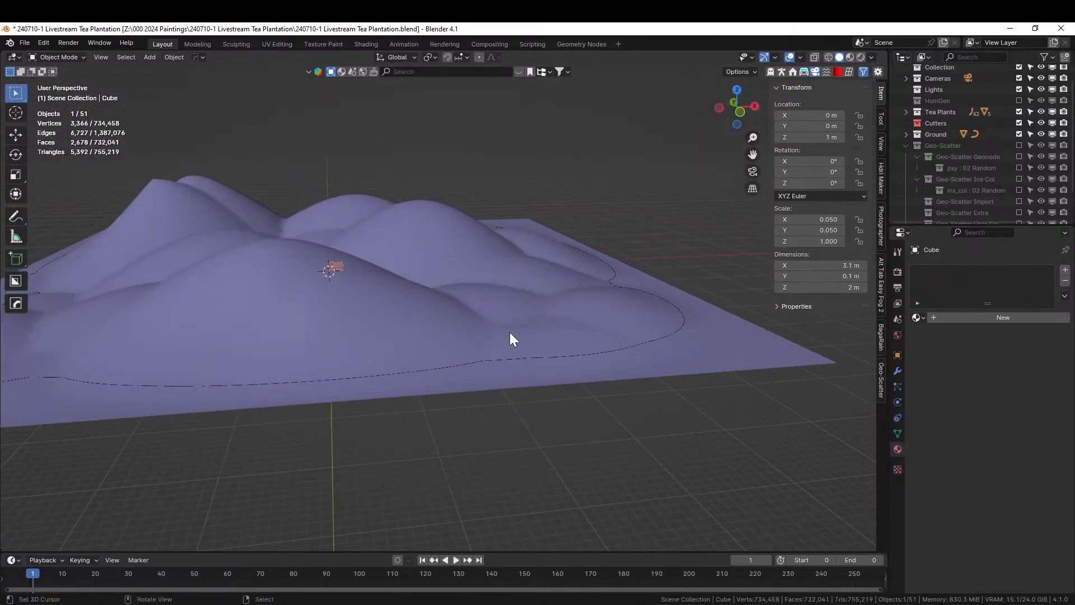
click(897, 369)
click(956, 271)
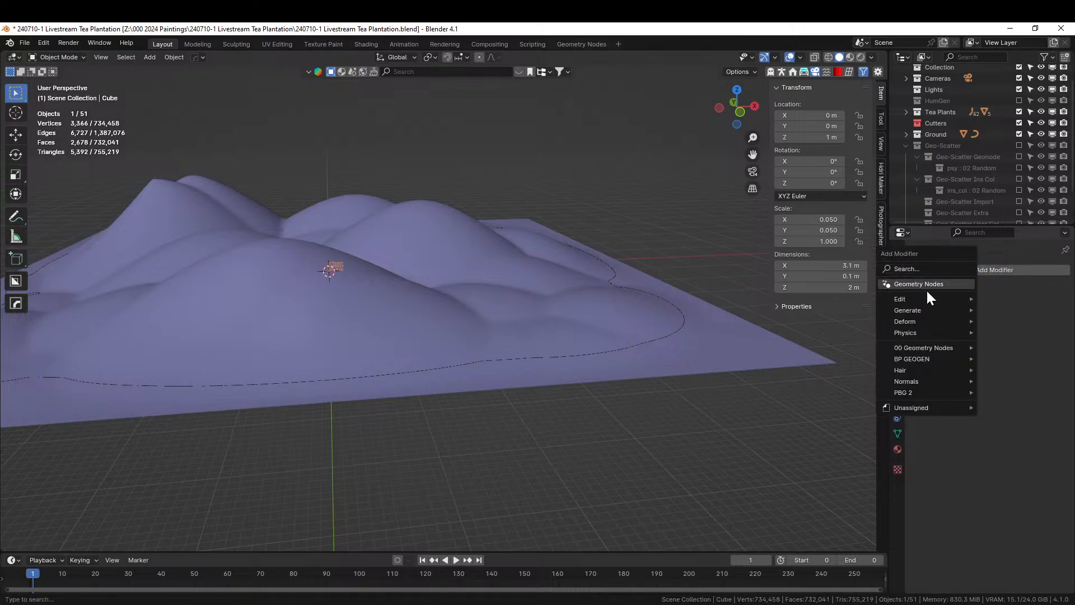
mouse_move(916, 310)
click(821, 310)
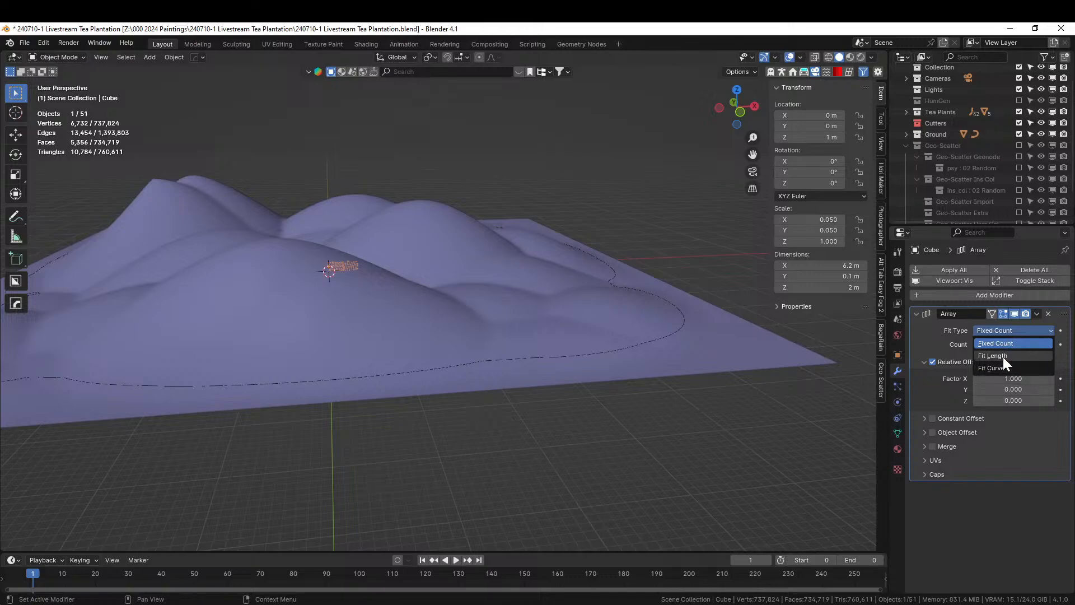
click(1004, 368)
click(1003, 343)
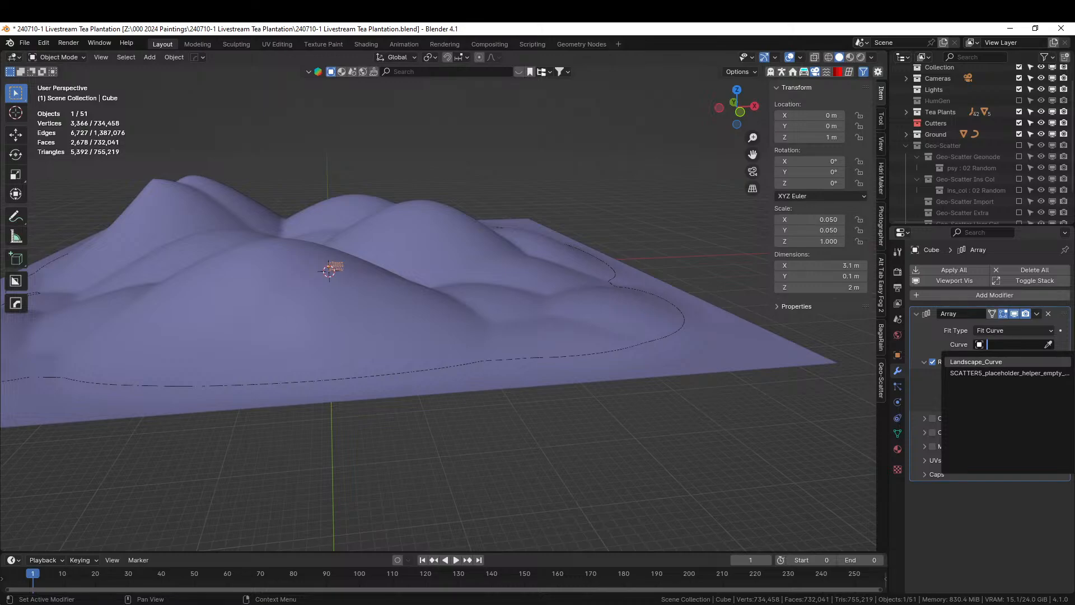
click(988, 361)
Examine the contour curve around the landscape and compare its extent with the arrayed fence row.
scroll(418, 298, up, 5)
middle_drag(388, 351, 346, 320)
click(536, 417)
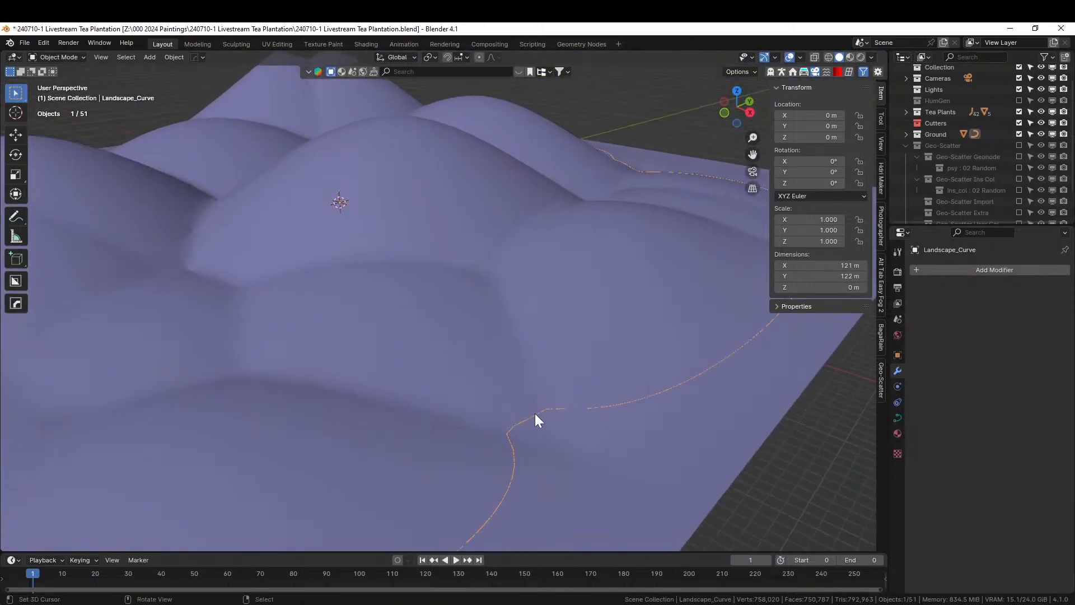
scroll(490, 409, down, 5)
middle_drag(490, 409, 560, 442)
scroll(563, 435, down, 4)
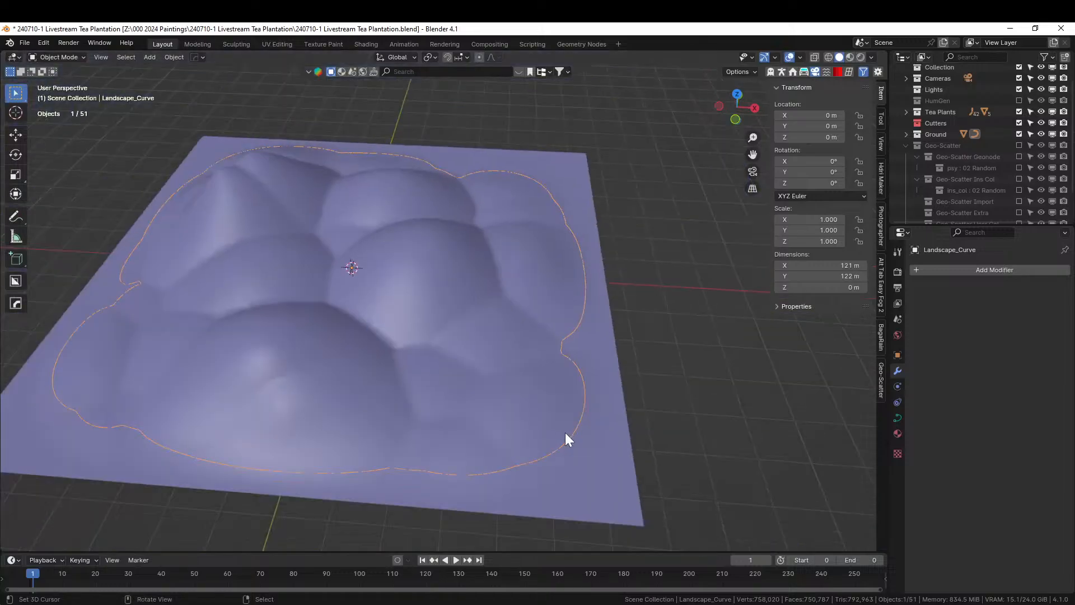
middle_drag(516, 405, 410, 278)
click(410, 277)
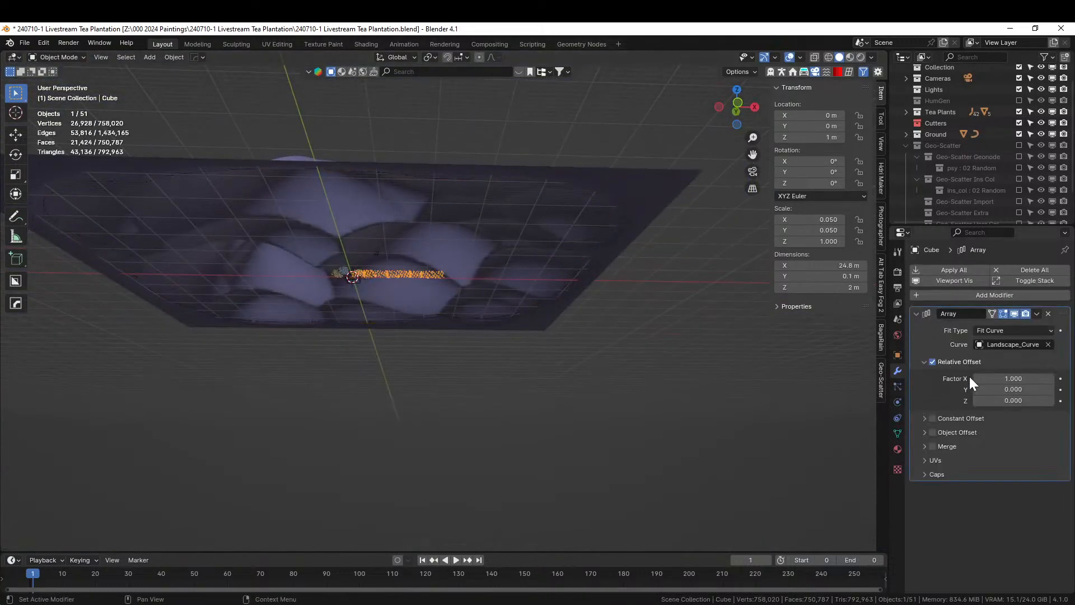
middle_drag(647, 288, 599, 364)
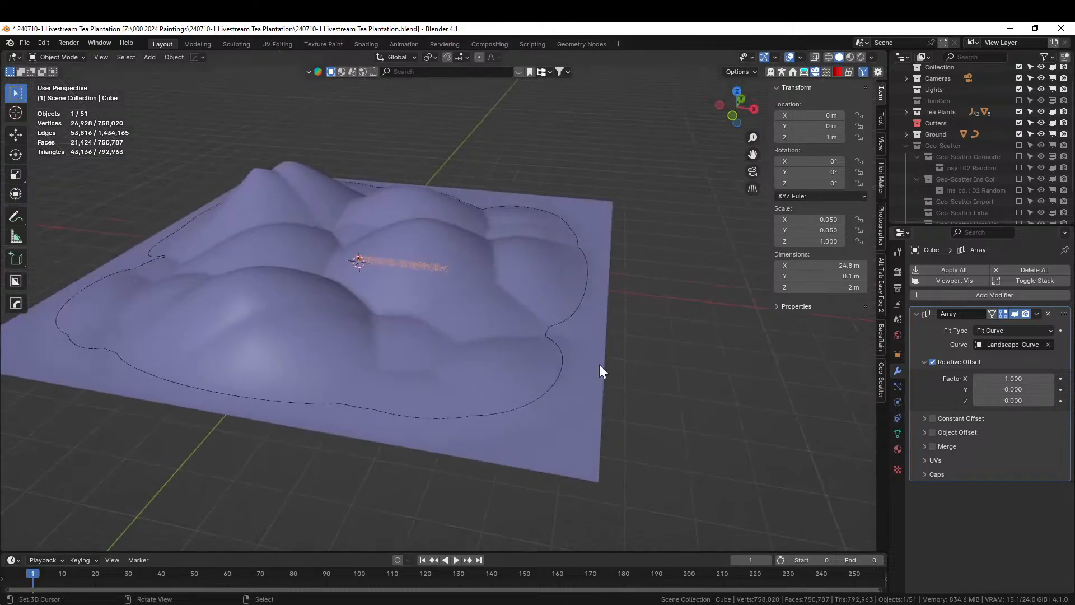
click(566, 324)
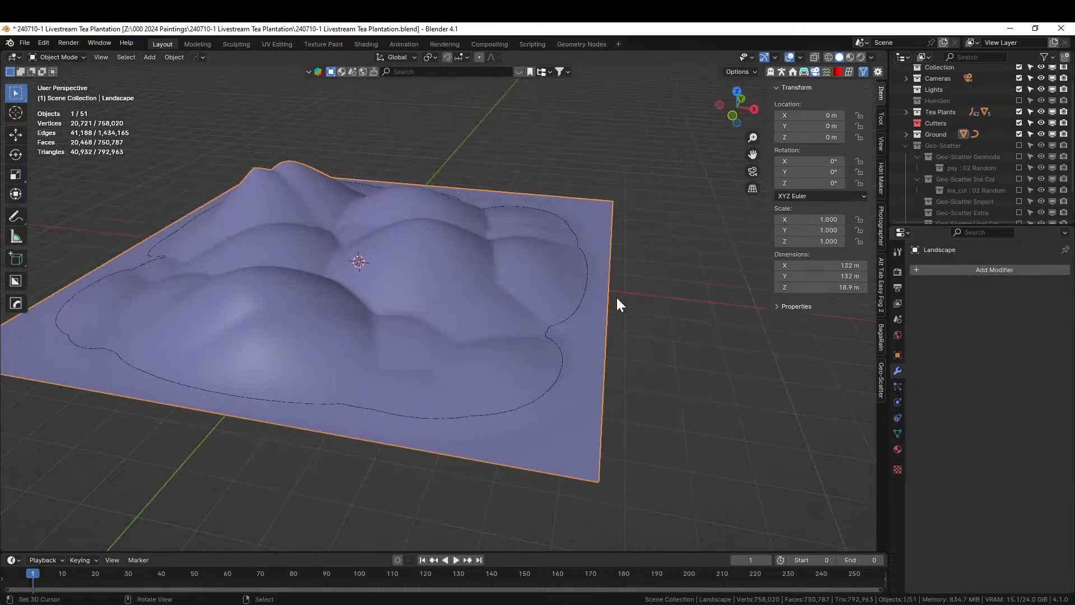
click(582, 302)
key(KP_Decimal)
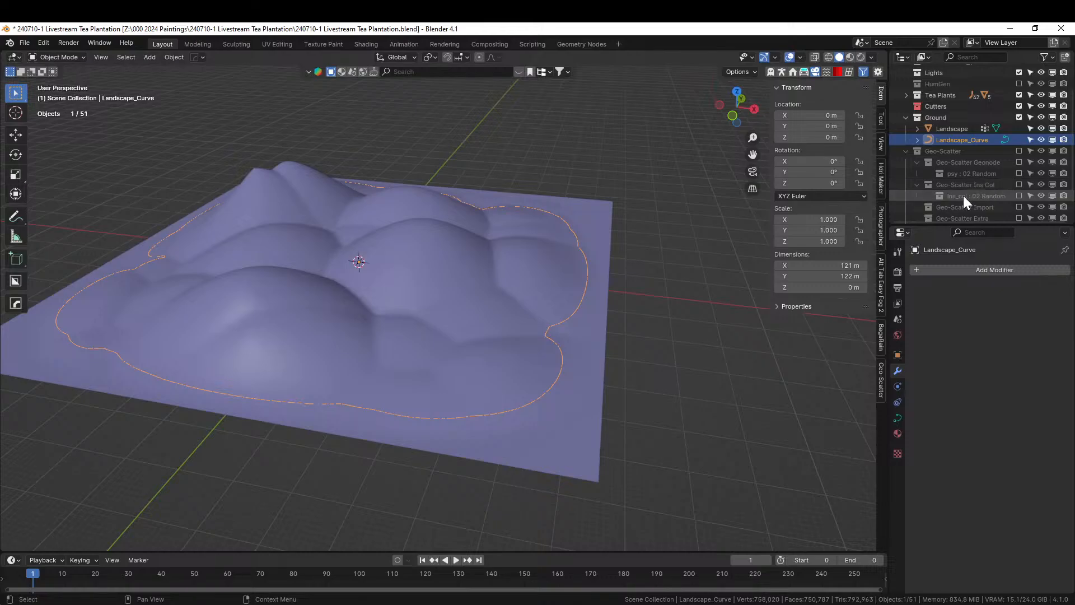
Add a Curve modifier to the arrayed fence with Landscape_Curve as its curve object.
middle_drag(512, 410, 380, 250)
click(381, 250)
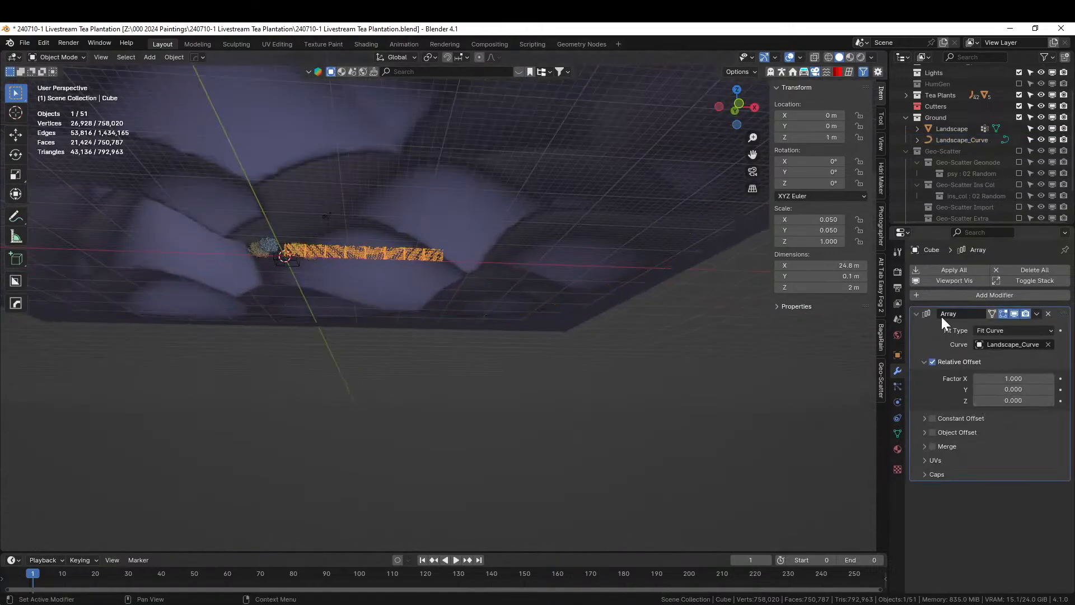
click(979, 297)
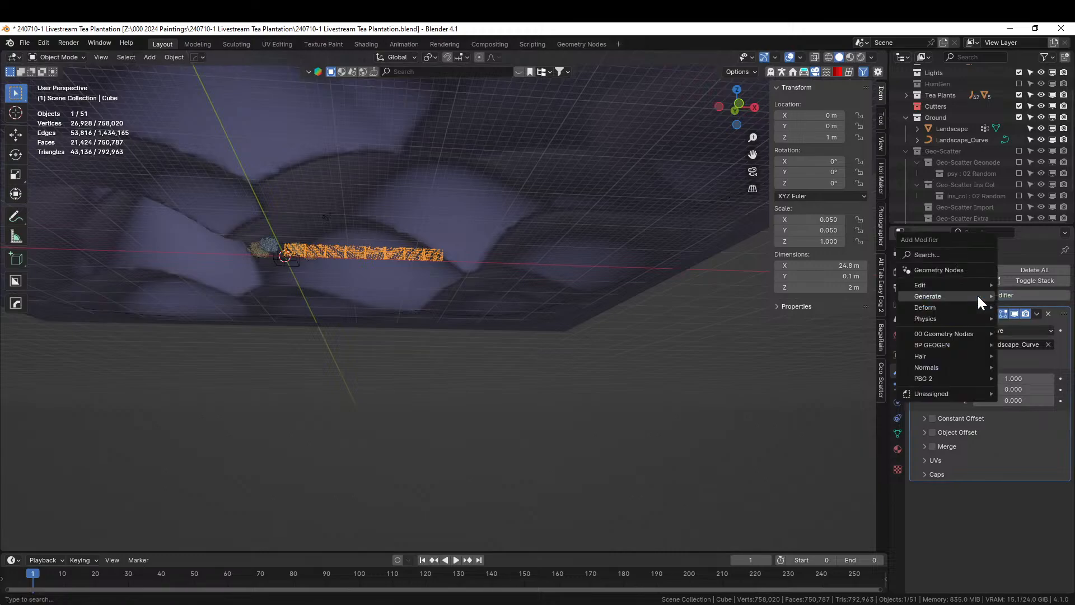
mouse_move(972, 295)
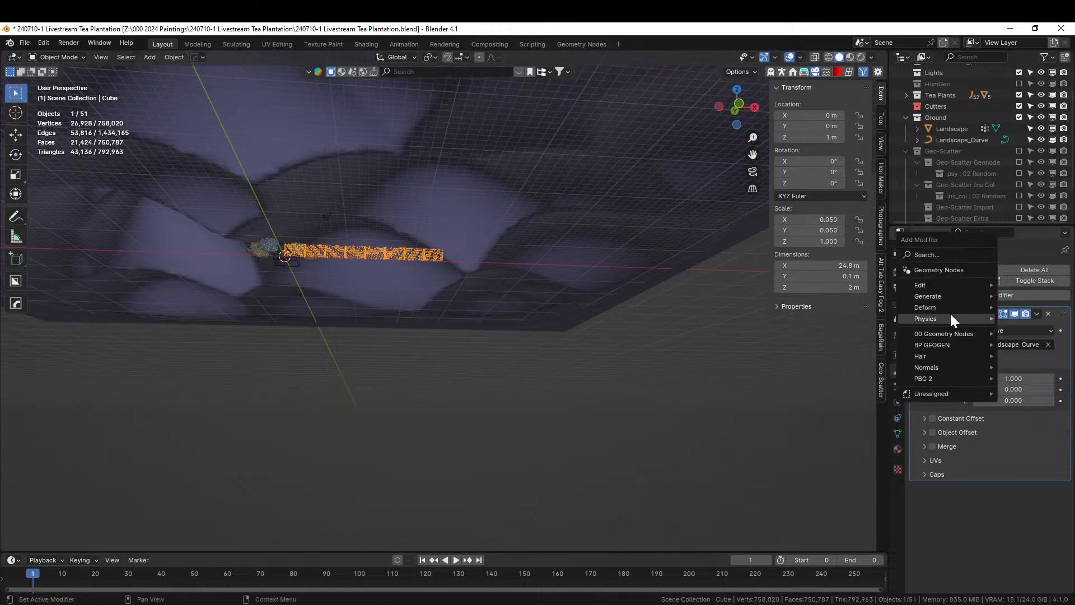
mouse_move(946, 311)
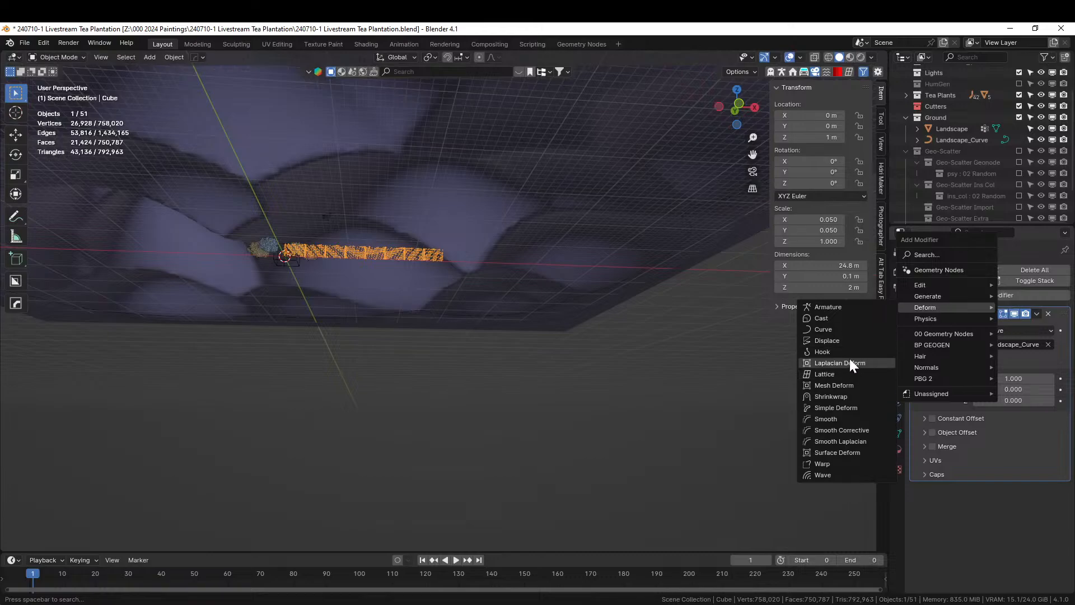
click(838, 334)
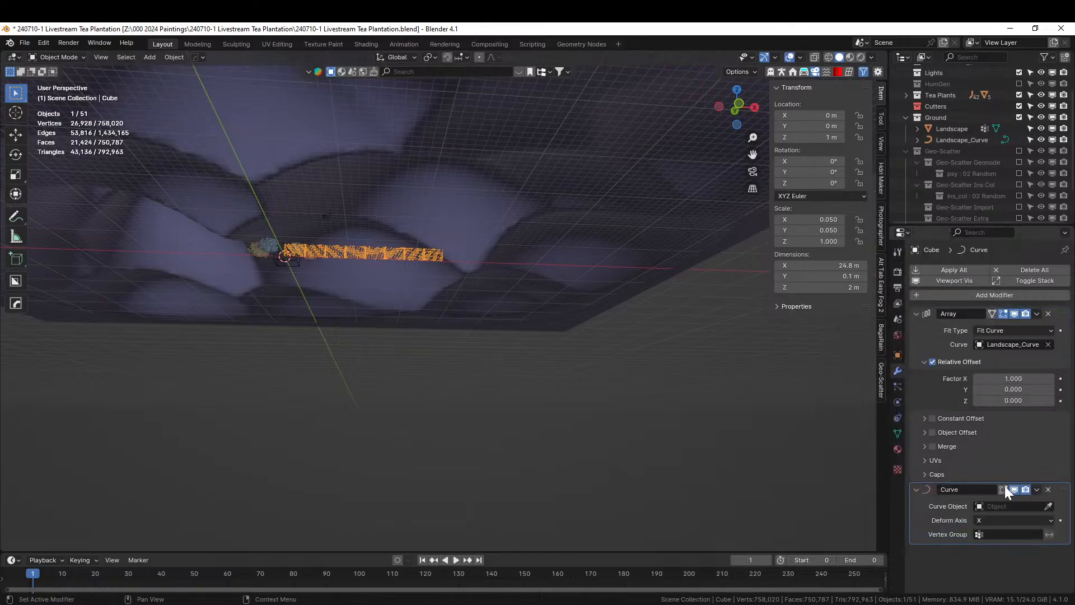
click(1016, 507)
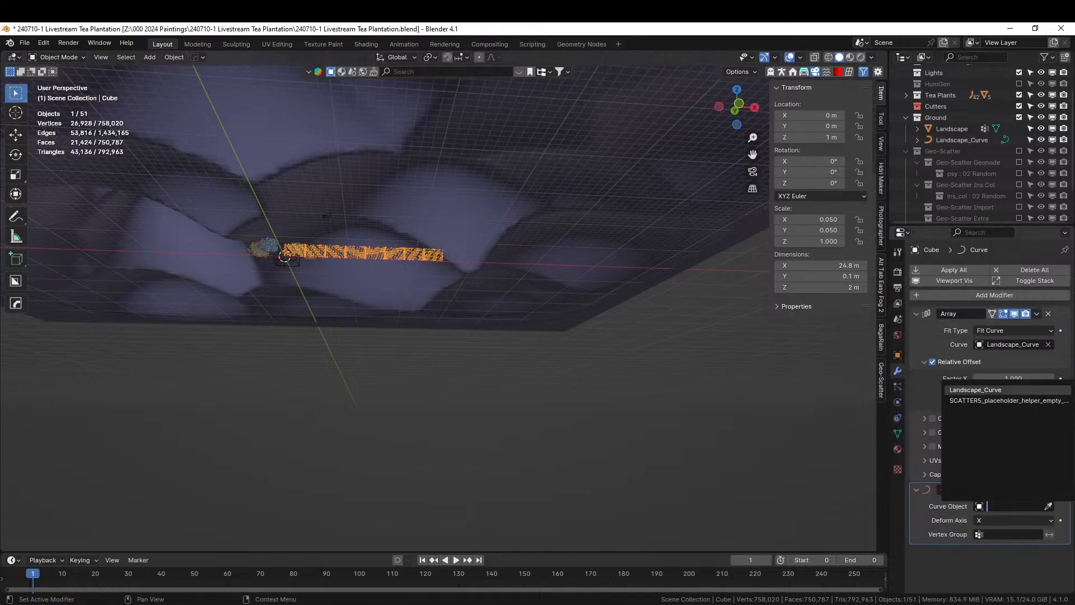
click(991, 391)
middle_drag(702, 391, 745, 447)
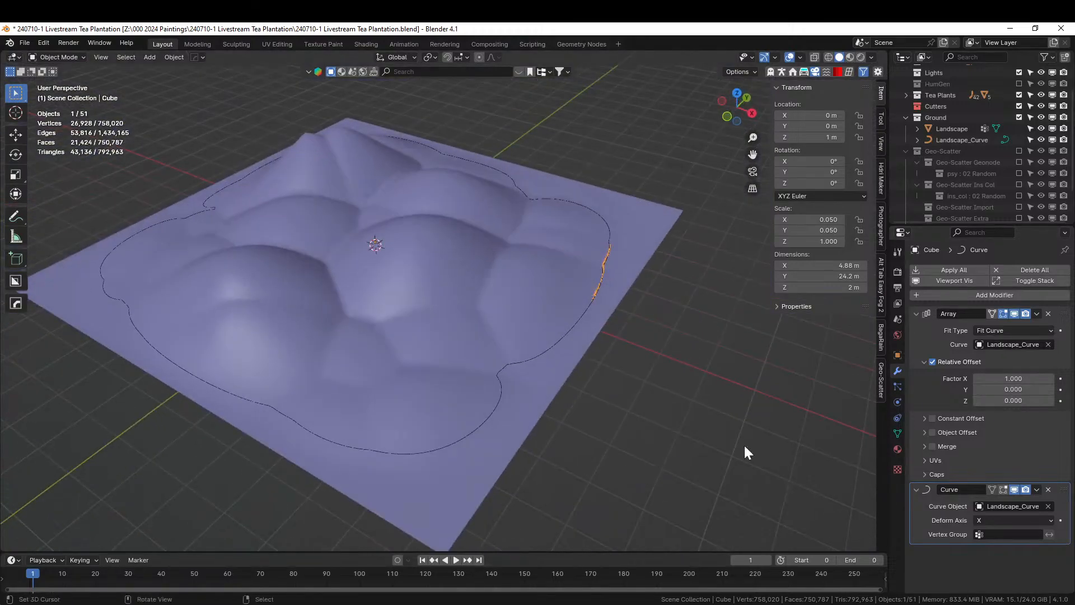
Switch the fence array's Fit Type to Fixed Count and raise the count to 142.
click(1046, 330)
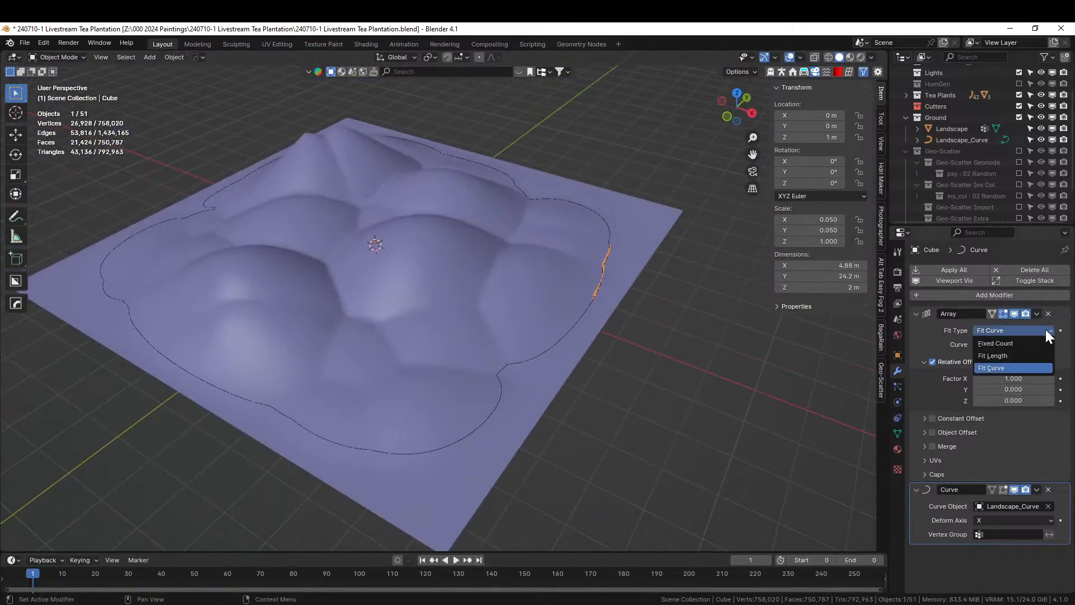
click(1004, 344)
drag(1012, 344, 1066, 344)
scroll(780, 420, up, 3)
middle_drag(758, 426, 469, 310)
scroll(597, 394, up, 3)
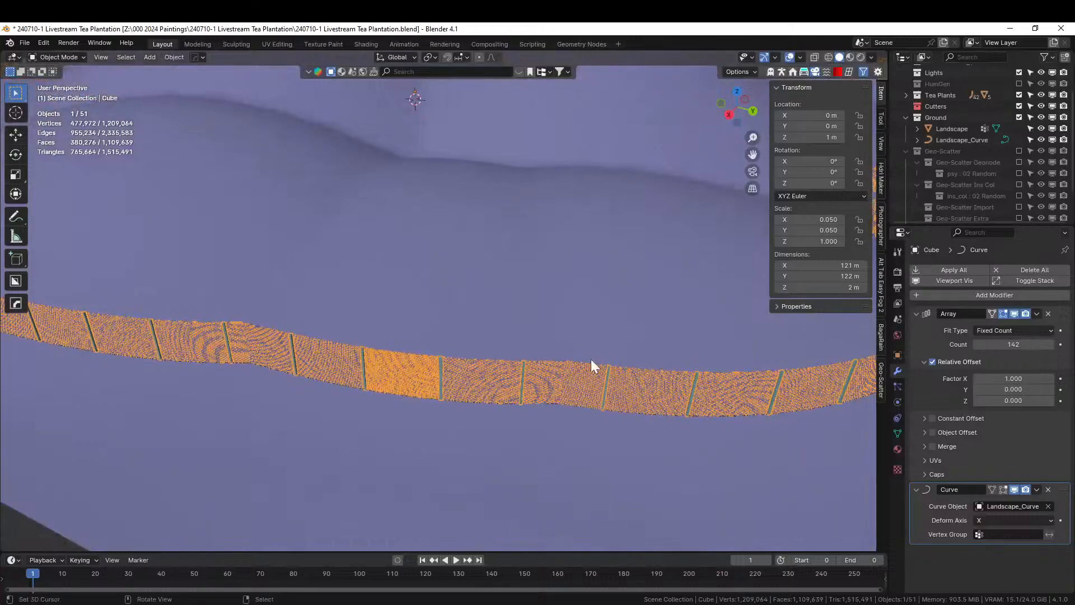
Set the fence array's count to 140 and check where the two ends of the fence meet.
click(1008, 344)
text(14)
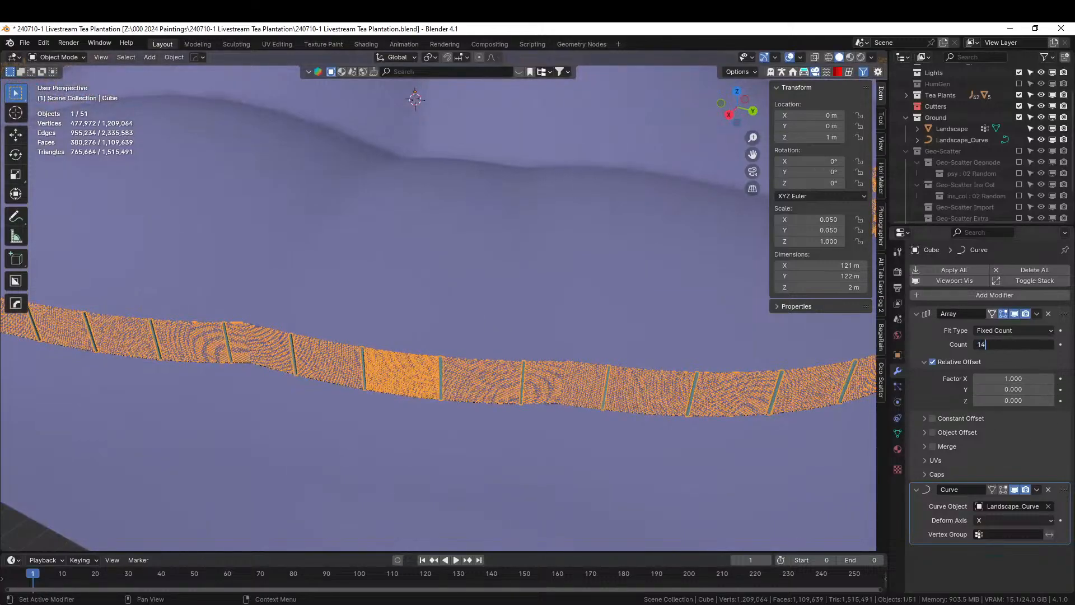
text(0)
key(Return)
middle_drag(688, 359, 557, 339)
scroll(534, 327, up, 5)
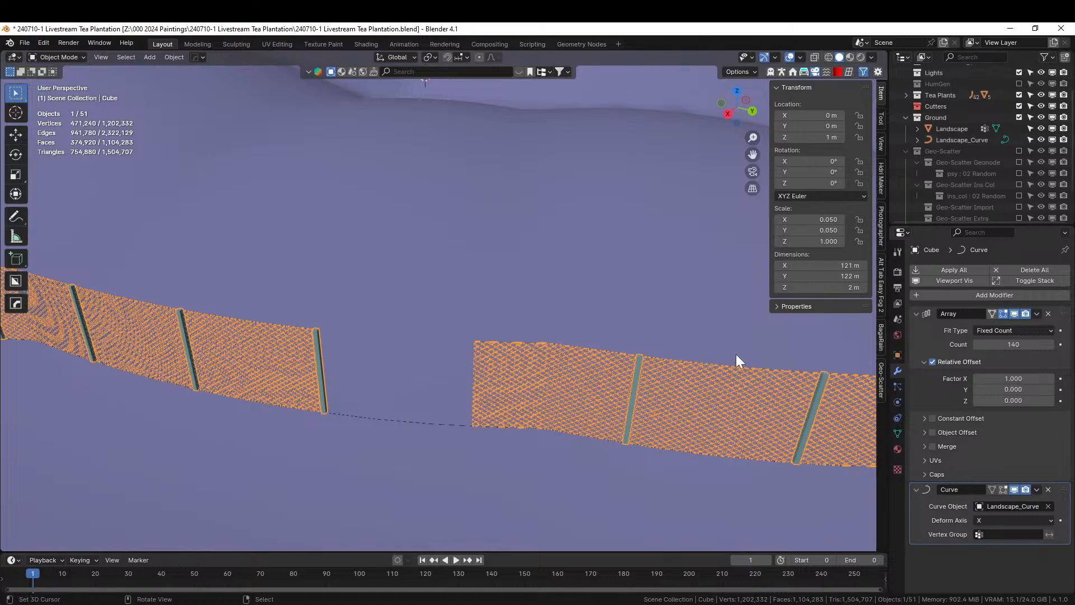
Set the fence array's count to 138 and check the gap between the two ends of the fence.
click(1021, 344)
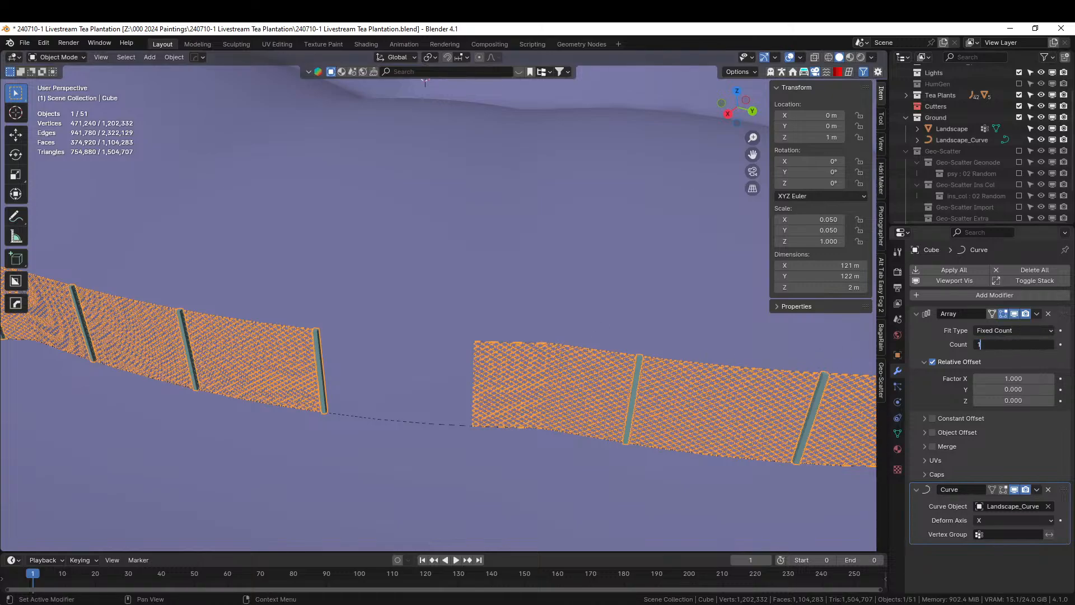
key(Return)
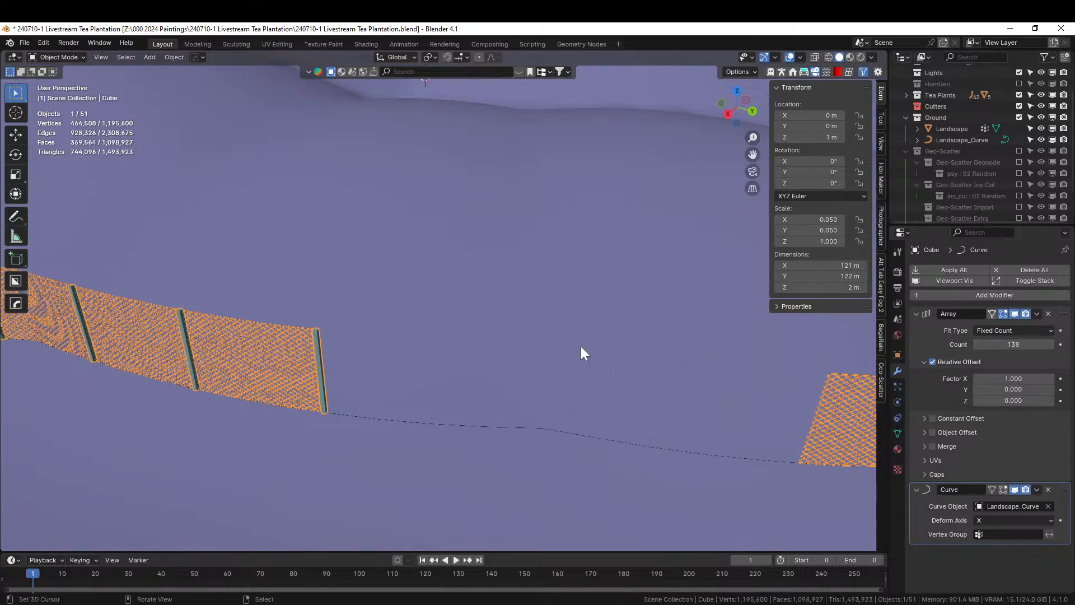
middle_drag(581, 346, 788, 415)
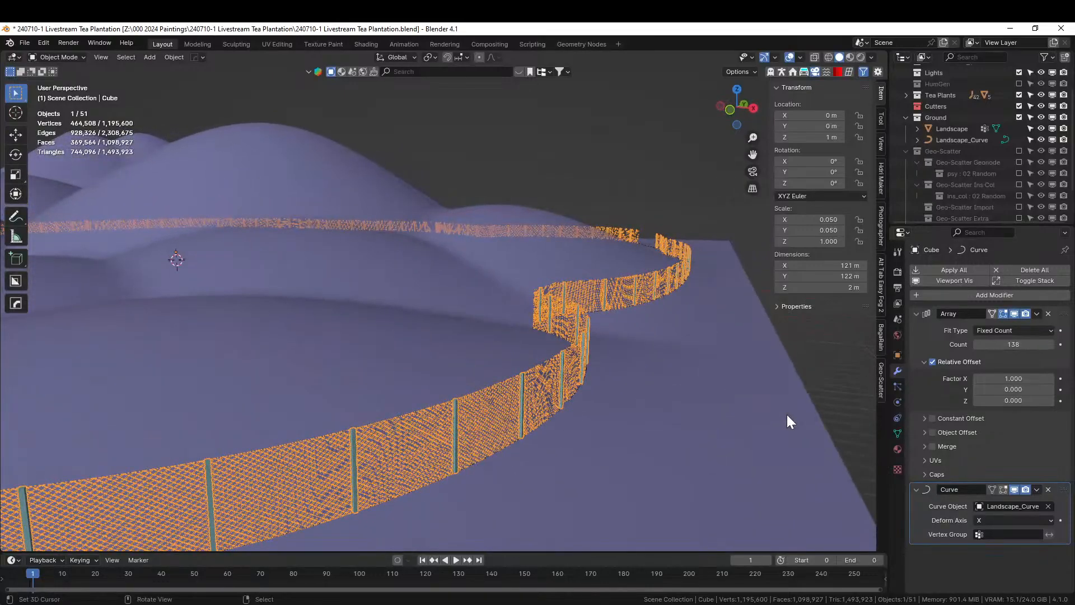
scroll(788, 414, up, 3)
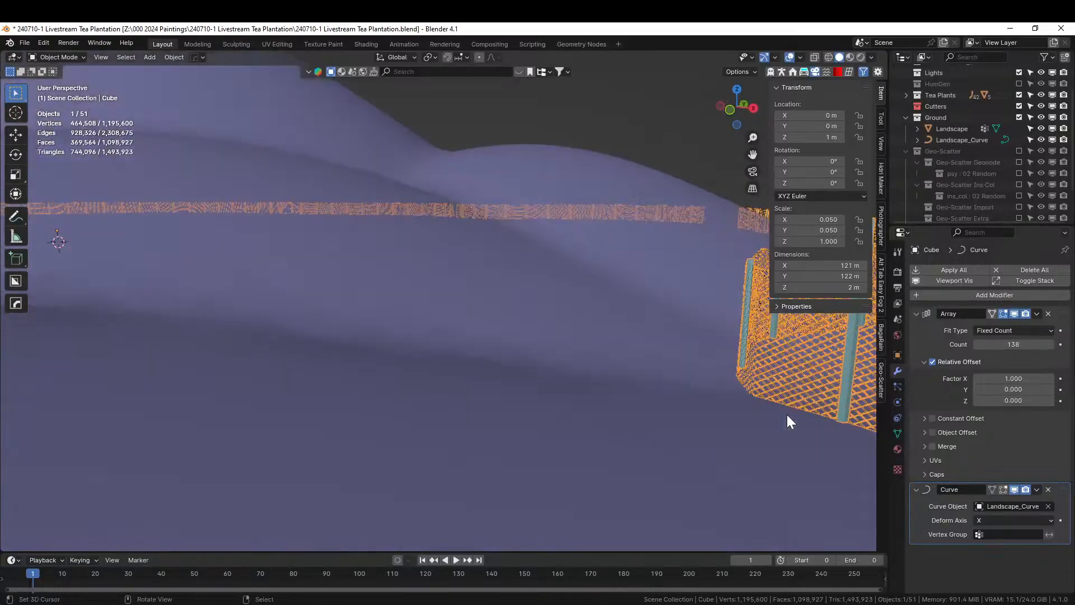
middle_drag(787, 415, 772, 411)
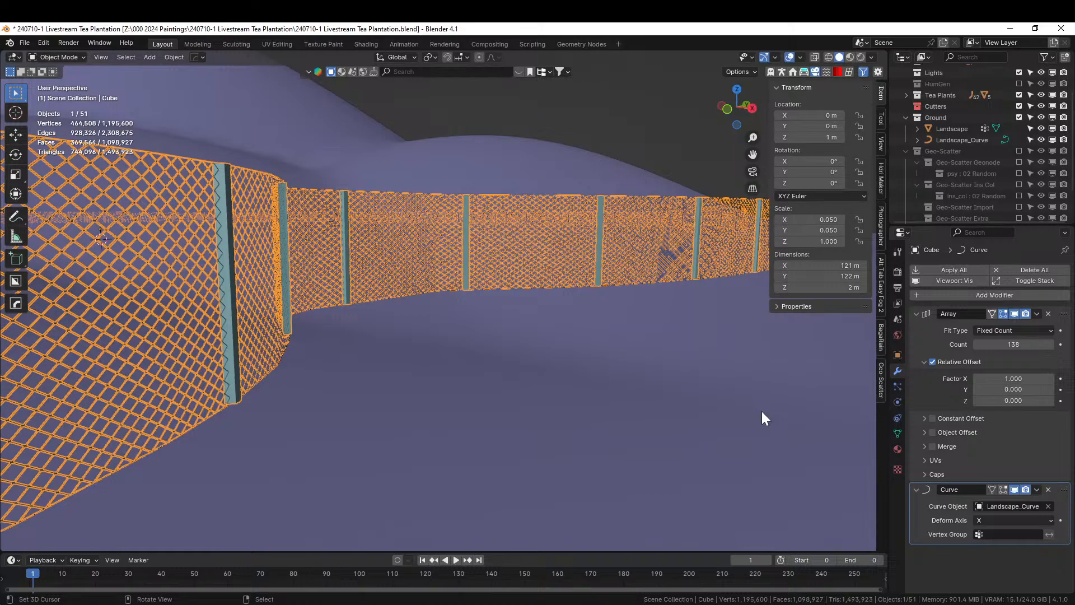
middle_drag(611, 432, 383, 419)
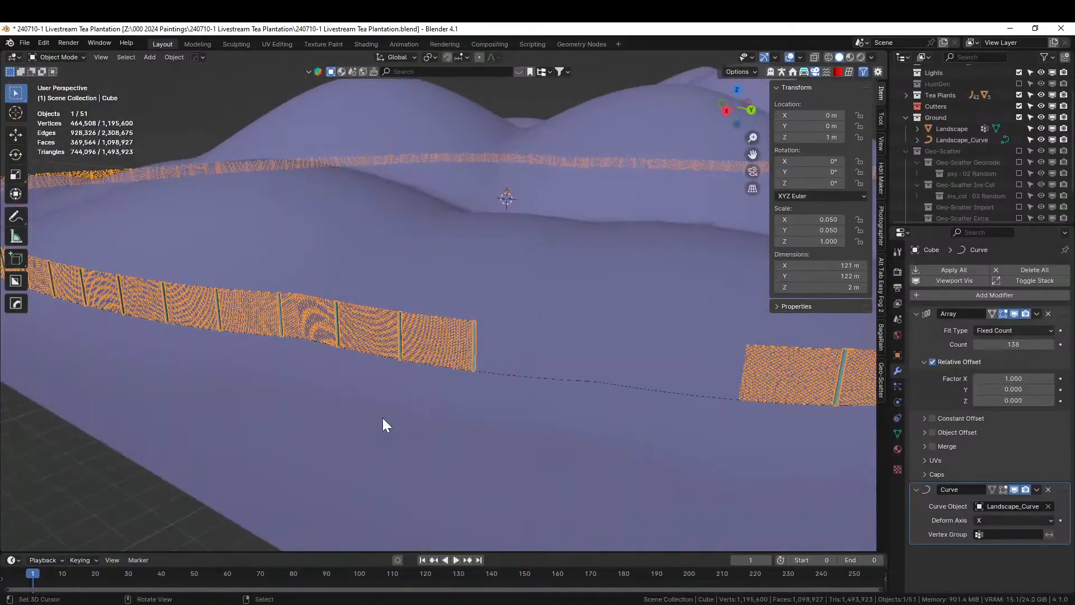
Isolate the fence object, open its mesh for editing, and hide the Array modifier's result in Edit Mode.
key(KP_Divide)
key(Tab)
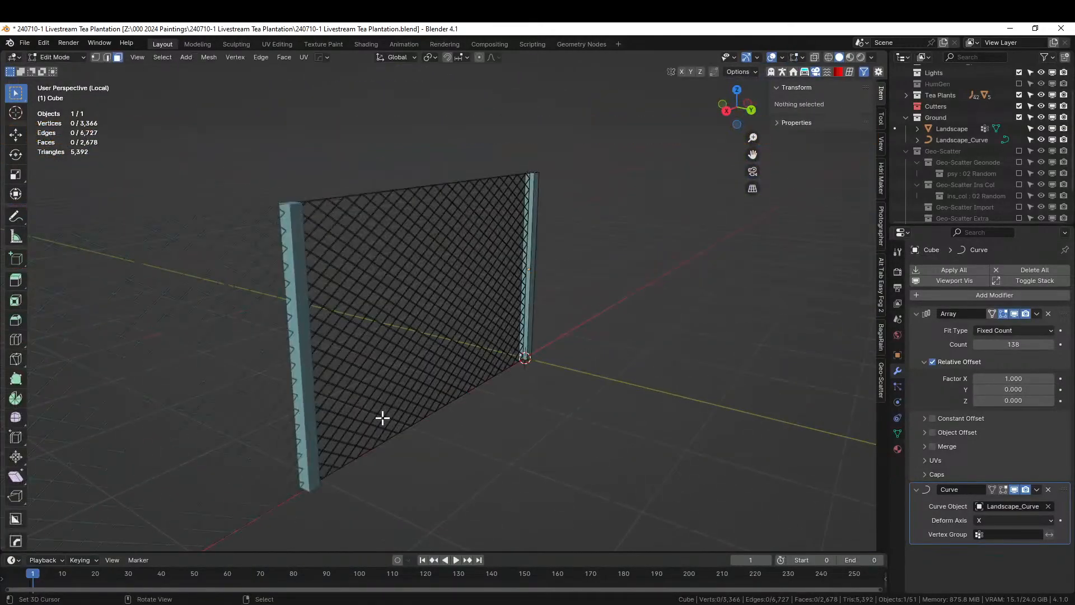
middle_drag(382, 416, 629, 364)
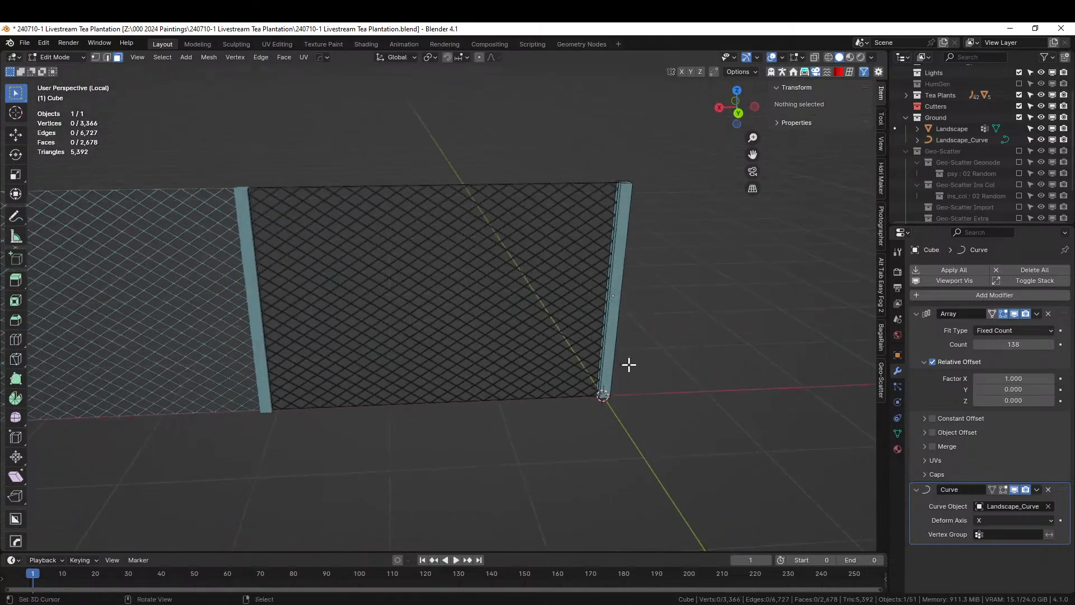
click(1003, 314)
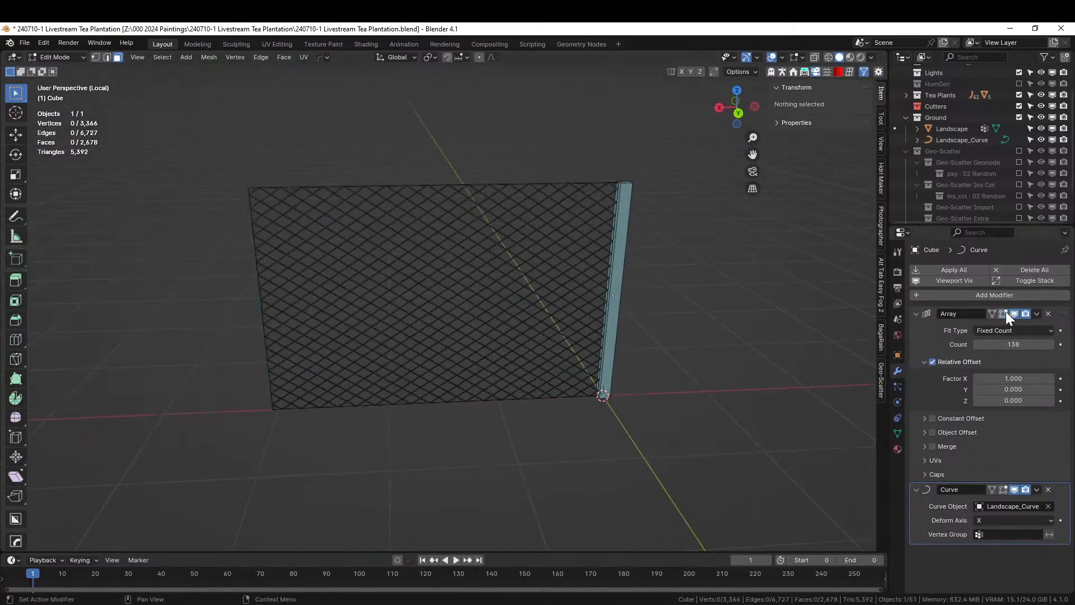
Select both top faces of the post at the origin end and inset them about 0.083 m.
scroll(482, 363, up, 4)
middle_drag(555, 414, 448, 465)
middle_drag(617, 307, 605, 363)
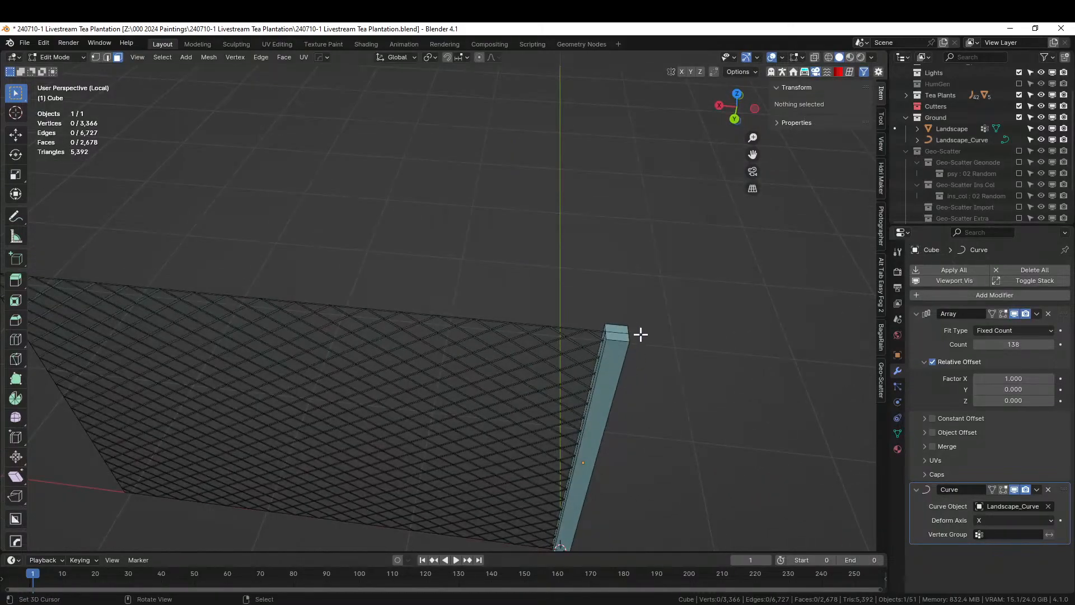
click(620, 337)
shift+click(620, 331)
key(KP_Decimal)
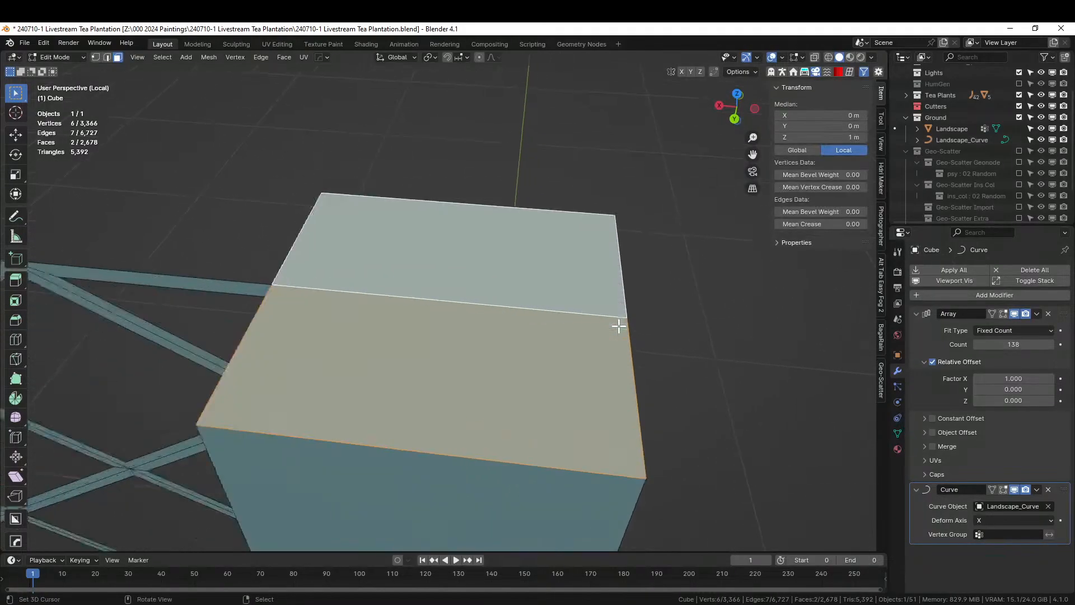
key(i)
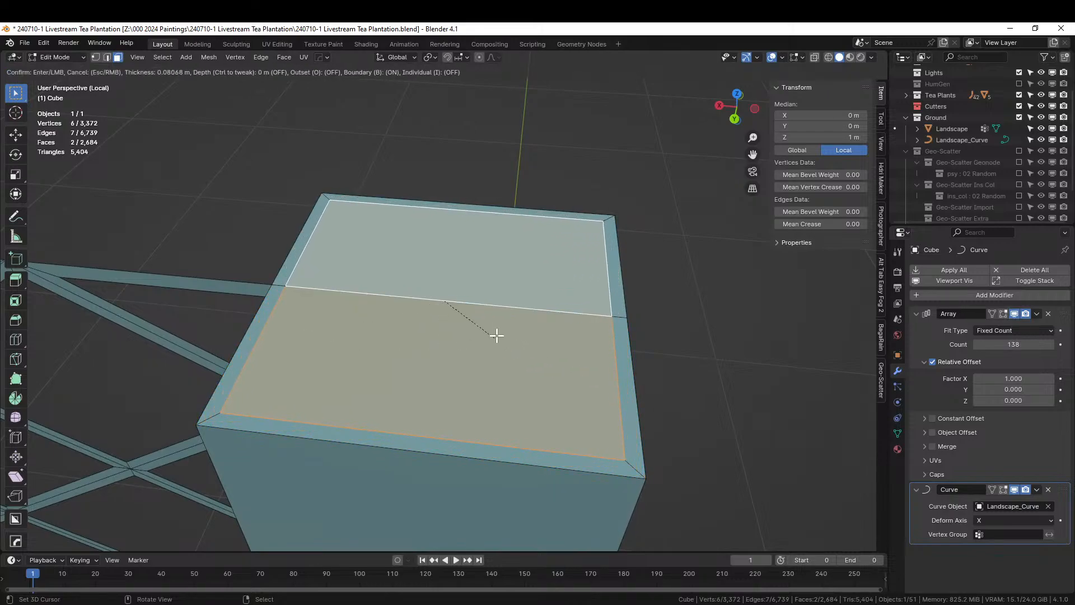
click(387, 307)
Scale the inset top faces to about 0.75 and raise them about 0.03 m along Z to taper the post top.
scroll(518, 398, down, 4)
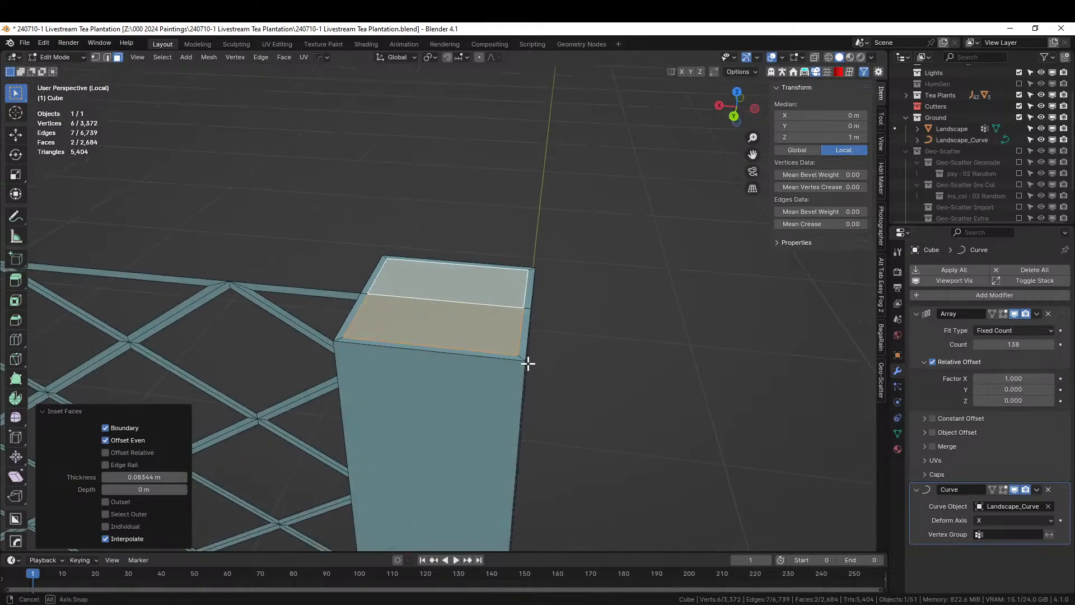
key(s)
click(526, 380)
key(g)
key(z)
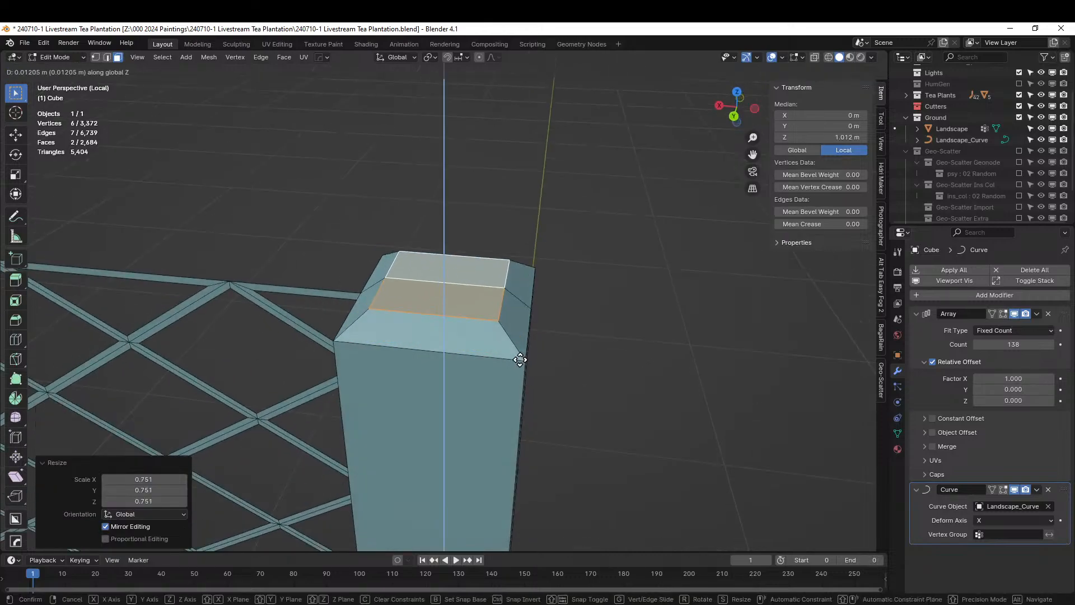
click(513, 333)
scroll(513, 333, down, 3)
middle_drag(519, 344, 653, 317)
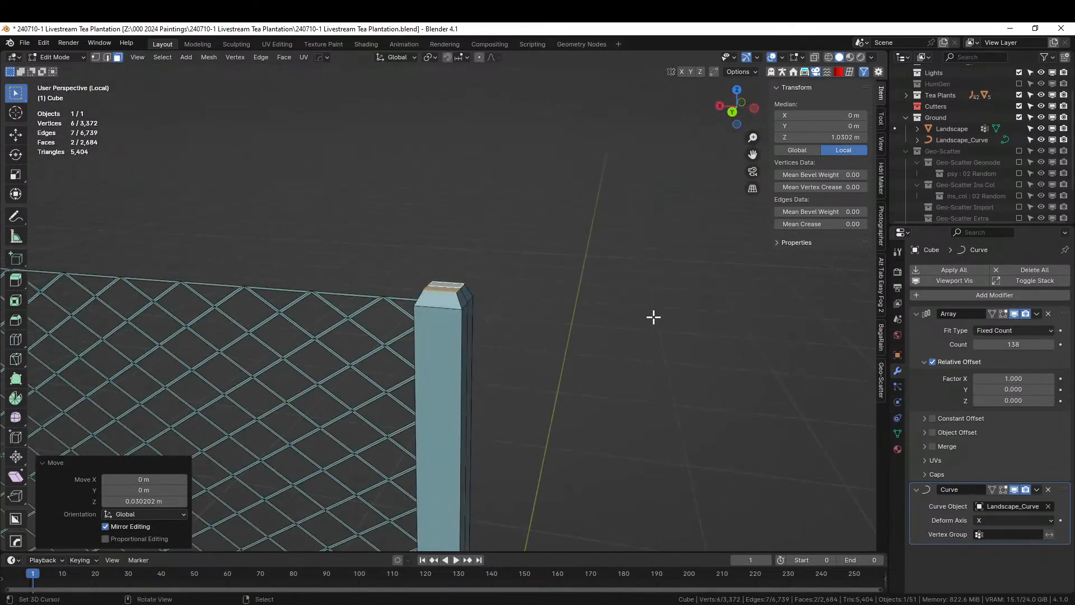
Inset the tapered post's top faces again and extrude them about 0.066 m upward into a narrow block.
scroll(537, 316, up, 5)
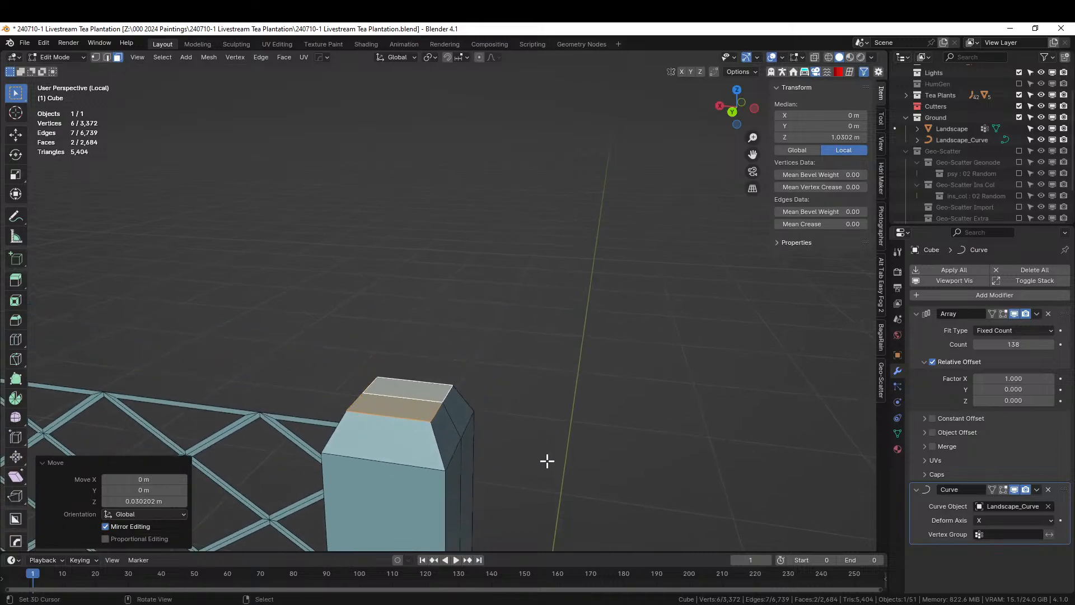
key(i)
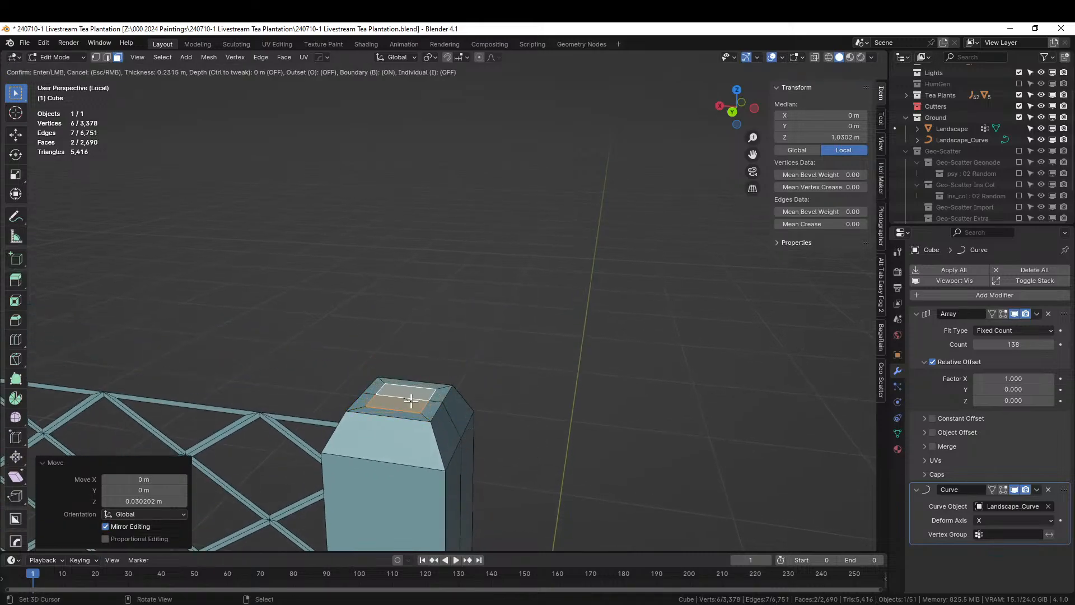
click(495, 427)
key(e)
click(482, 356)
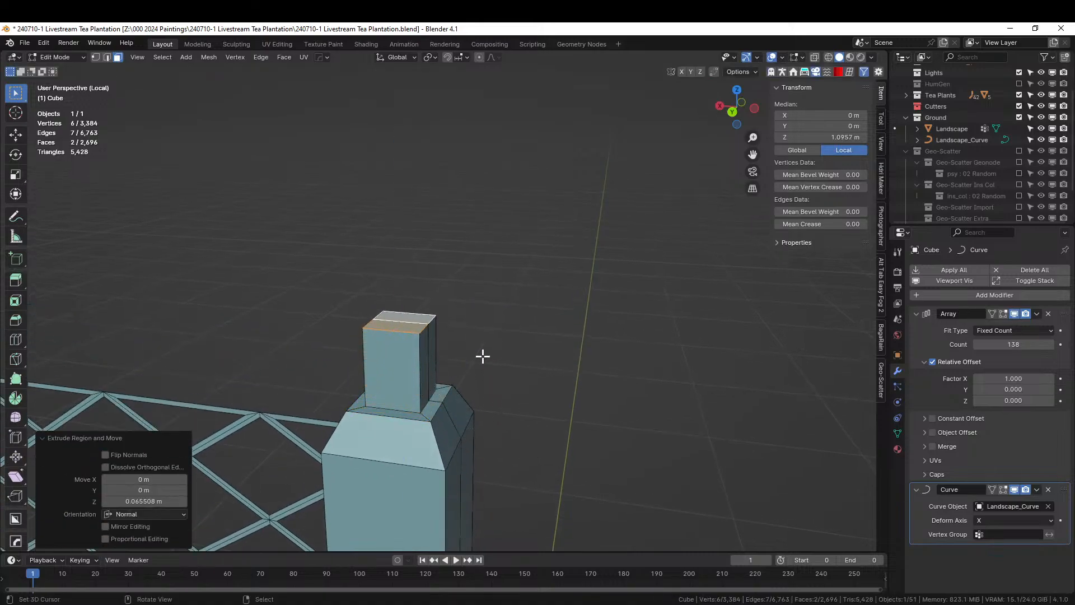
Select the four vertical corner edges and all outer top edges of the narrow block on the post.
scroll(495, 364, up, 2)
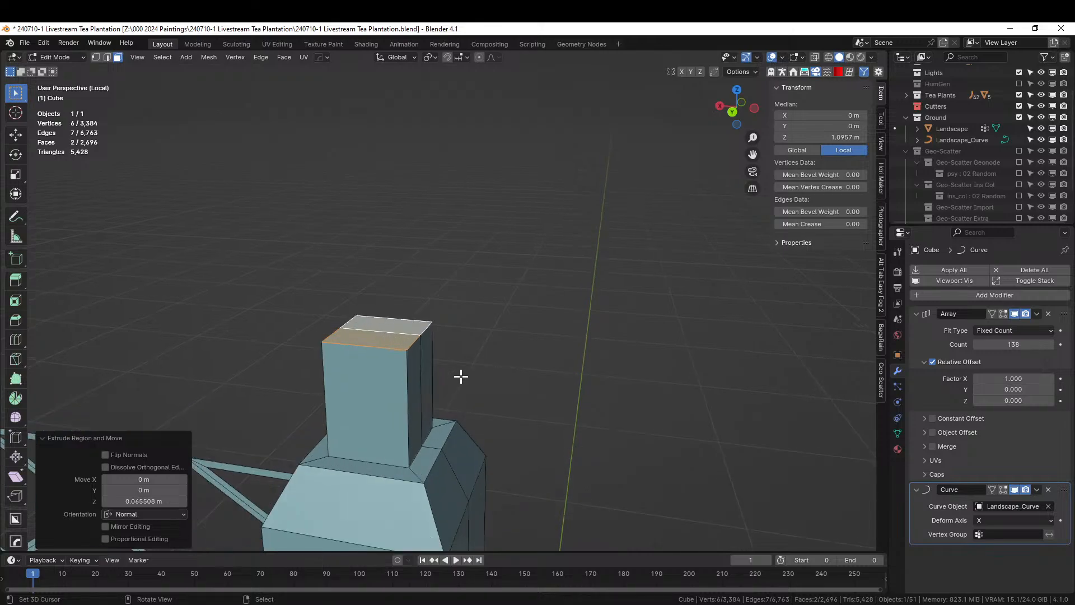
alt+click(409, 384)
key(2)
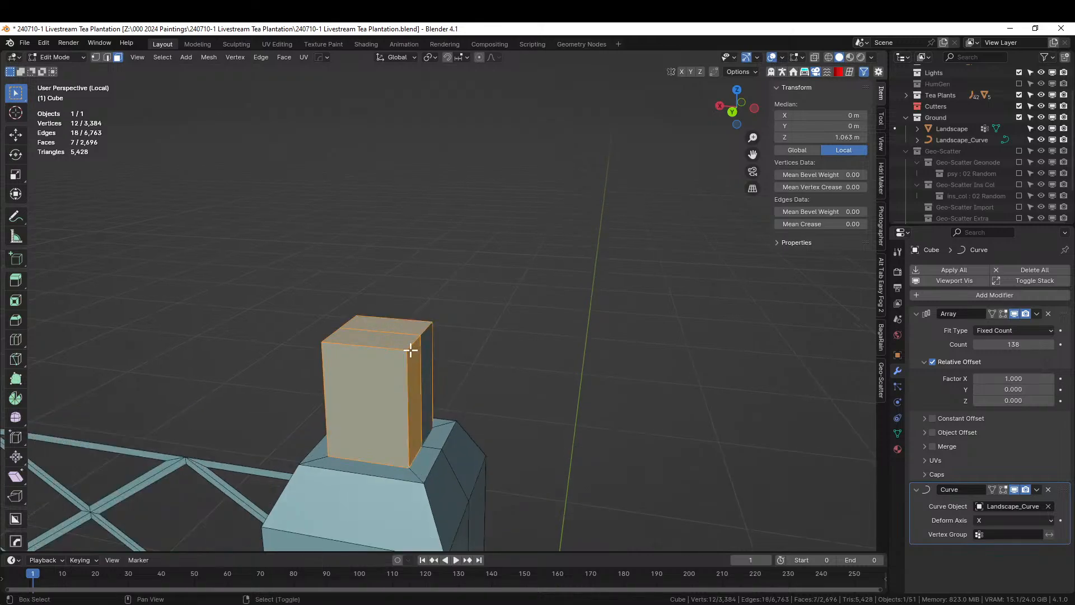
click(456, 398)
click(404, 400)
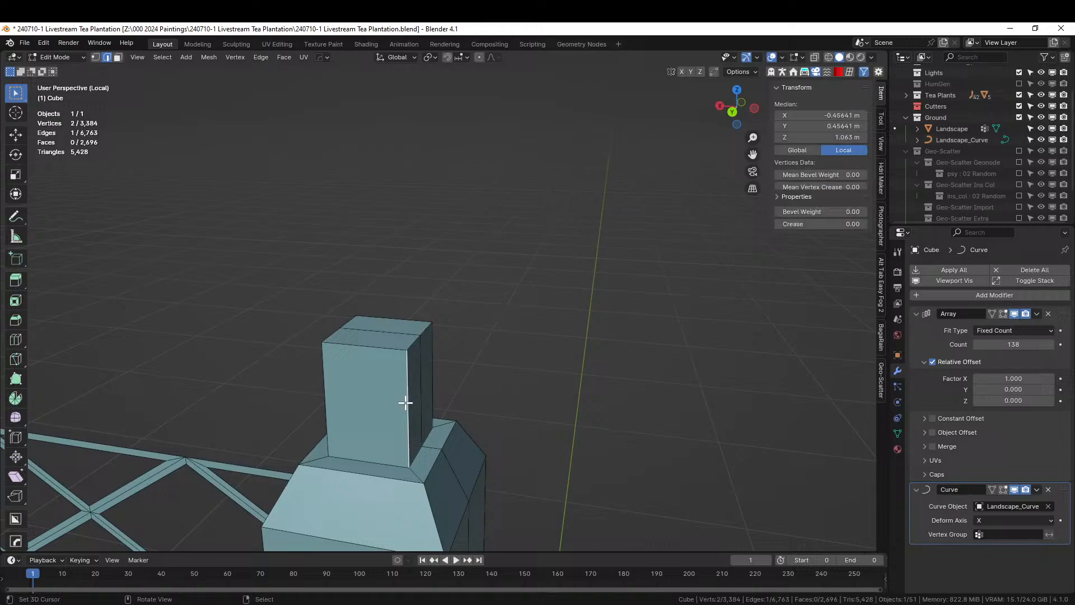
shift+click(330, 378)
middle_drag(444, 394, 387, 364)
shift+click(417, 364)
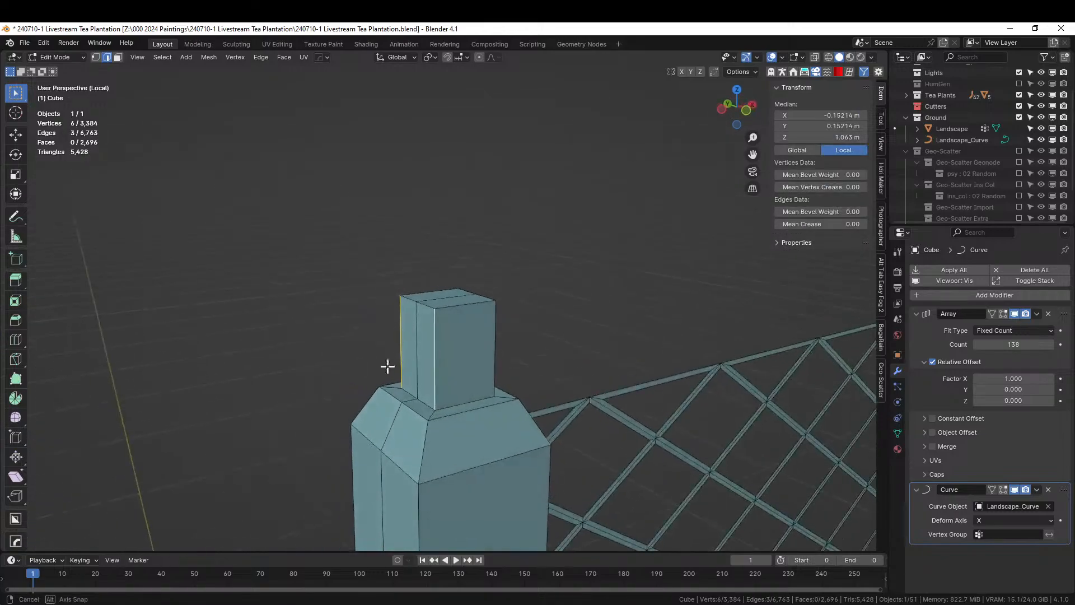
middle_drag(512, 315, 492, 401)
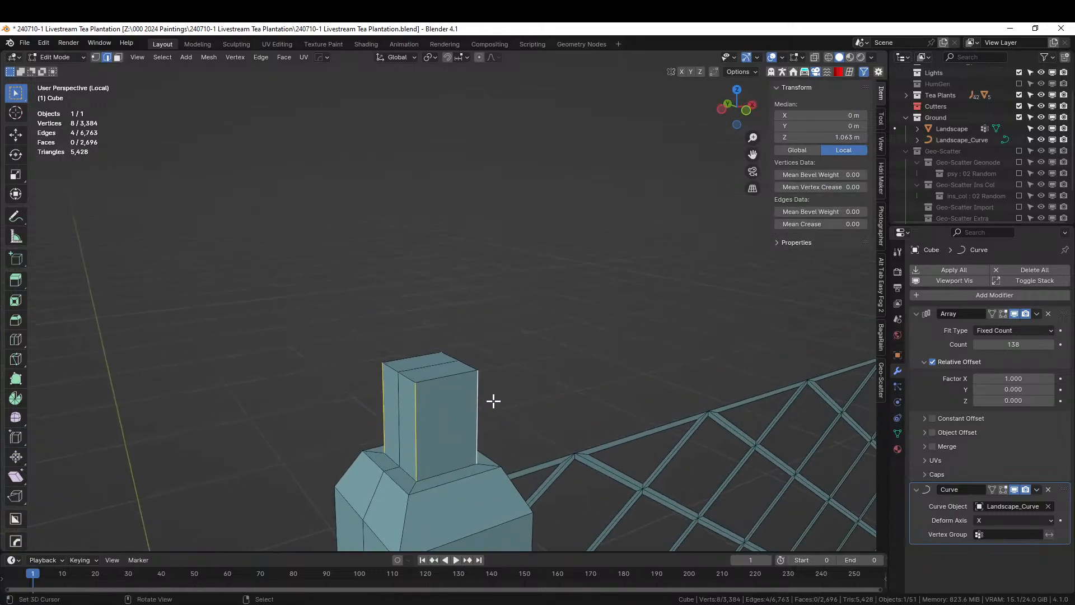
shift+click(432, 376)
shift+click(390, 366)
middle_drag(410, 368, 620, 399)
shift+click(409, 431)
shift+click(375, 392)
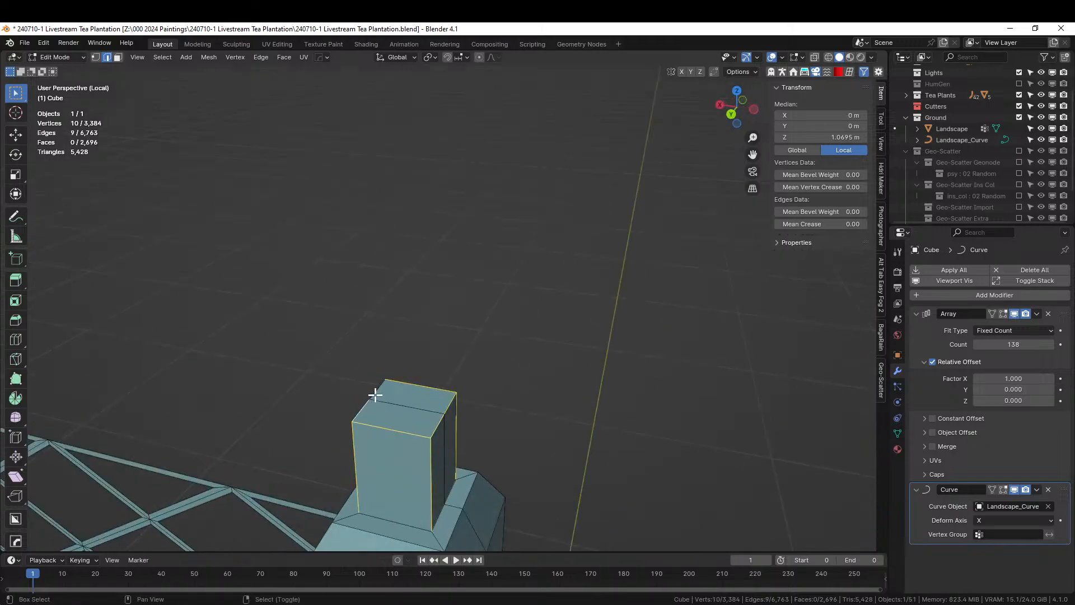
Apply the fence object's scale and return to editing its mesh with the block's edges still selected.
key(ctrl+b)
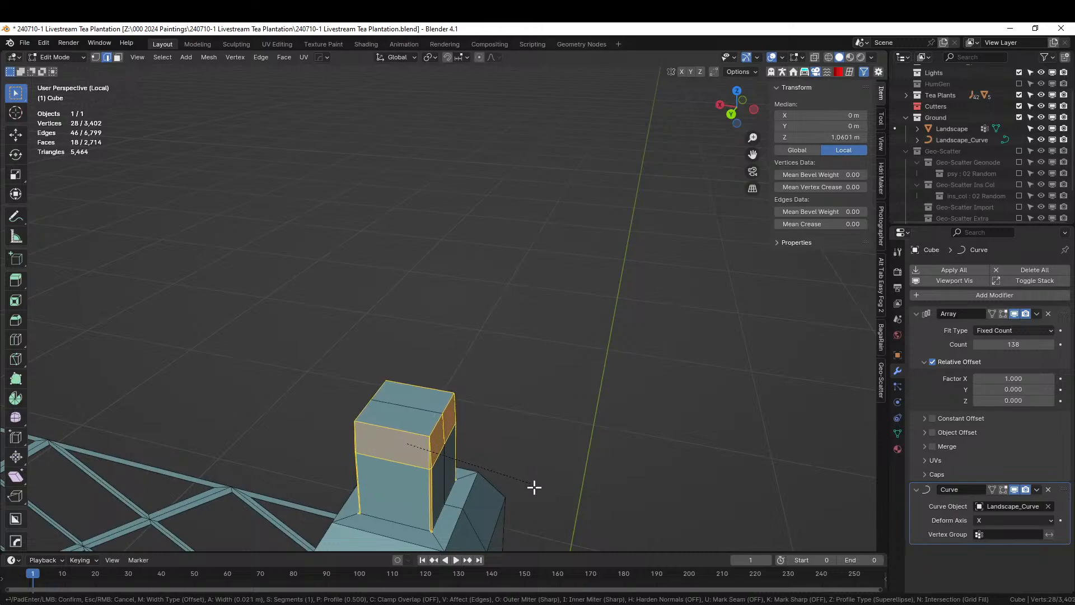
key(Escape)
key(Tab)
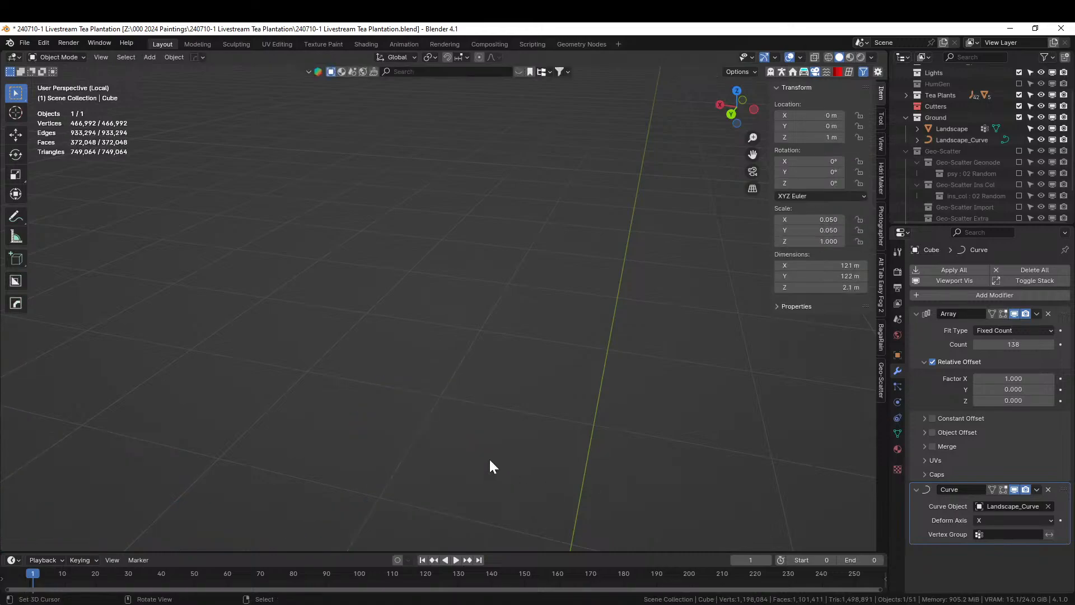
key(ctrl+a)
click(489, 458)
key(Tab)
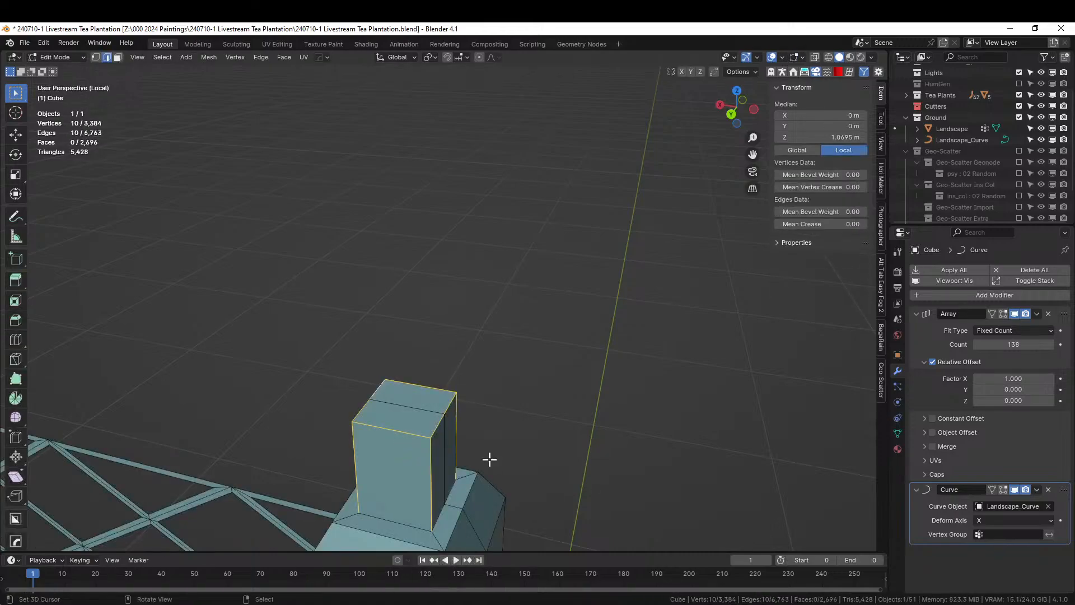
Bevel the block's selected edges about 0.014 m with three segments to round the post cap.
key(ctrl+b)
scroll(511, 476, up, 2)
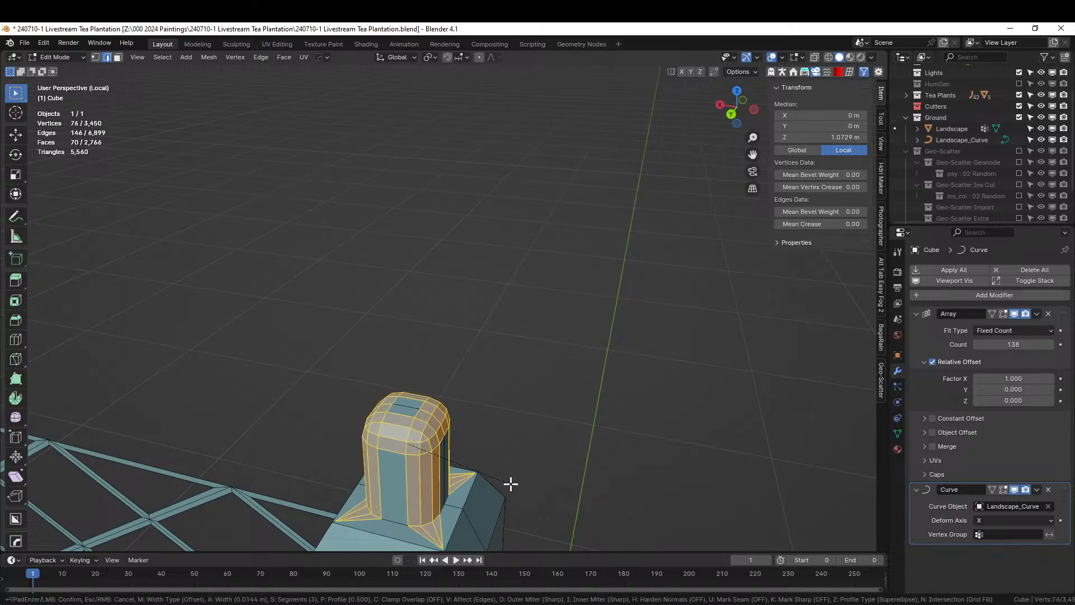
click(511, 484)
Examine the rounded post caps along the arrayed fence and reopen the fence mesh for editing.
middle_drag(509, 480, 442, 426)
key(Tab)
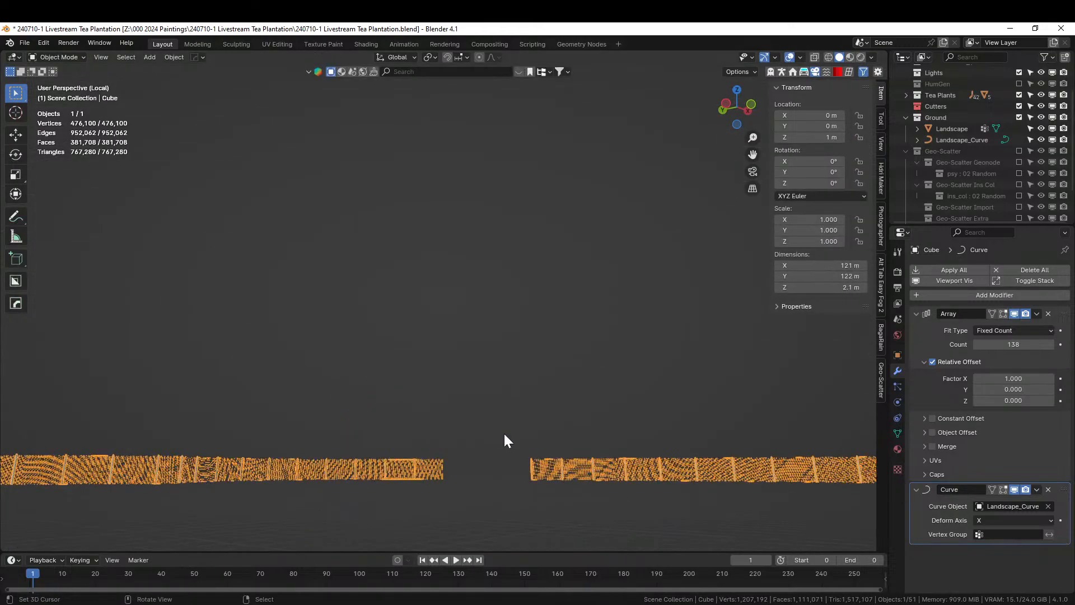
scroll(534, 396, down, 15)
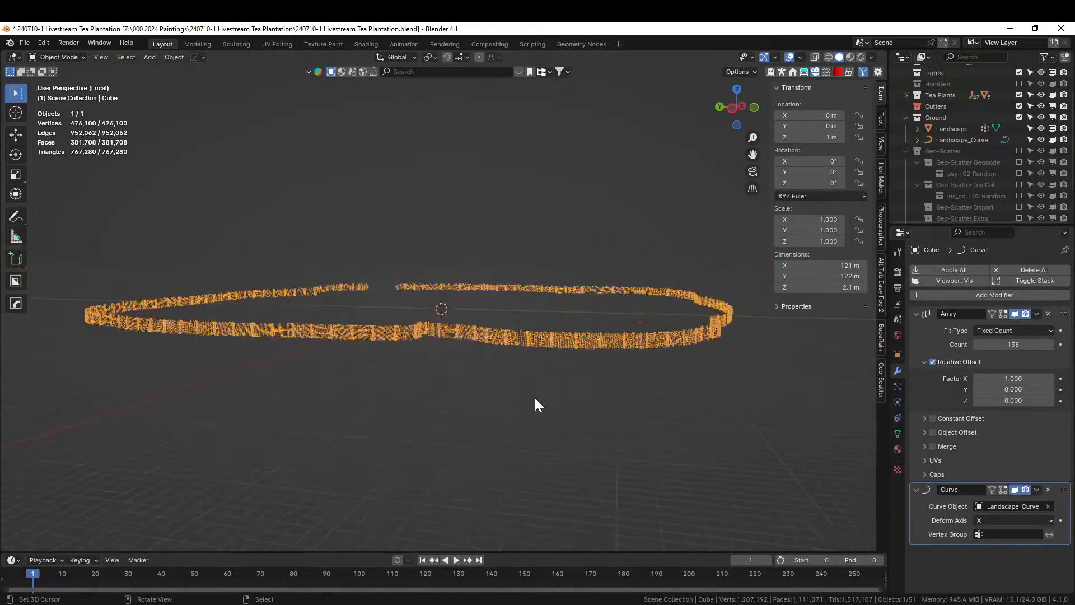
scroll(537, 396, up, 3)
scroll(538, 396, up, 3)
scroll(543, 367, up, 5)
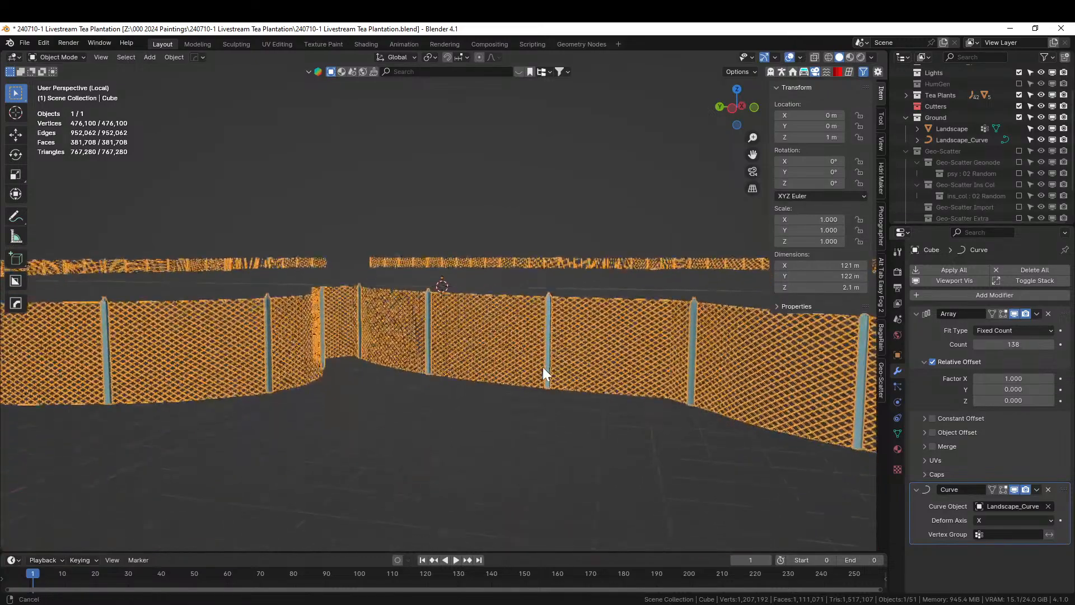
scroll(543, 368, down, 4)
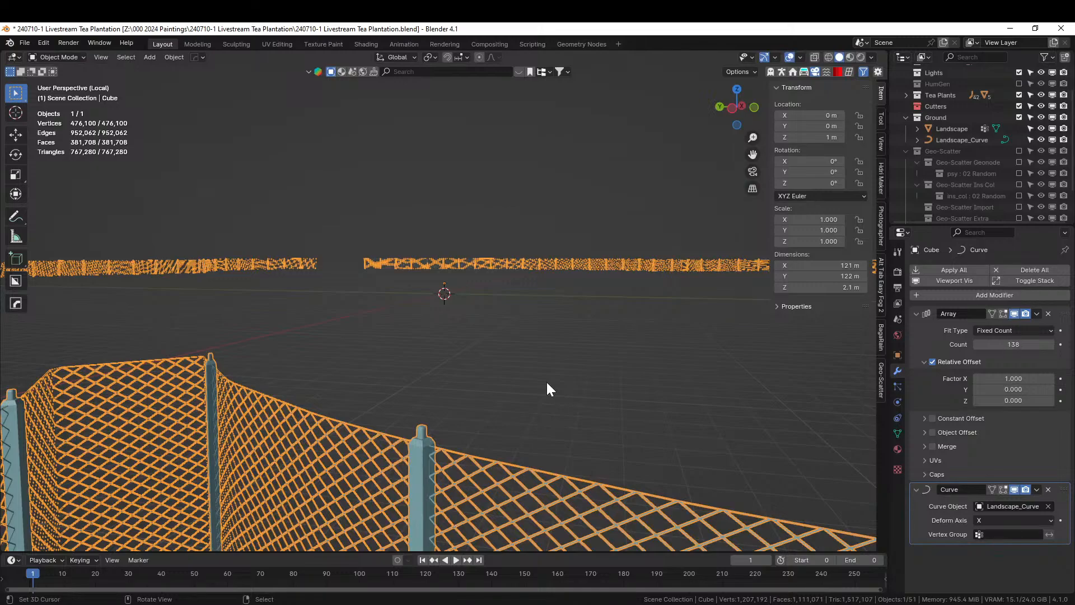
key(Tab)
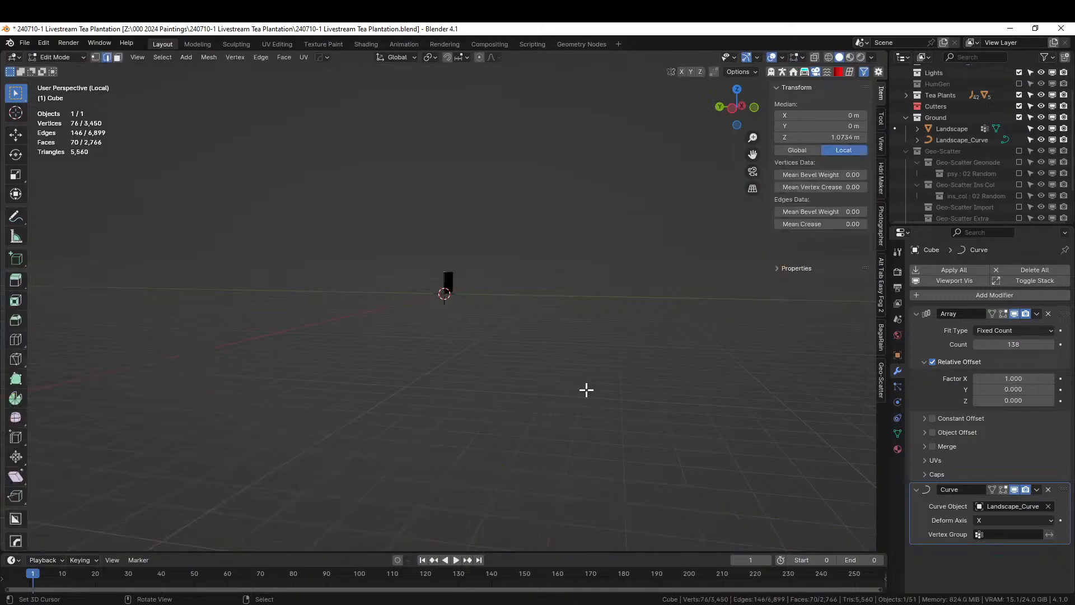
Create a material on the fence object and replace it with the Metal_sheeting_Plain_Grey material.
key(KP_Decimal)
scroll(583, 387, down, 2)
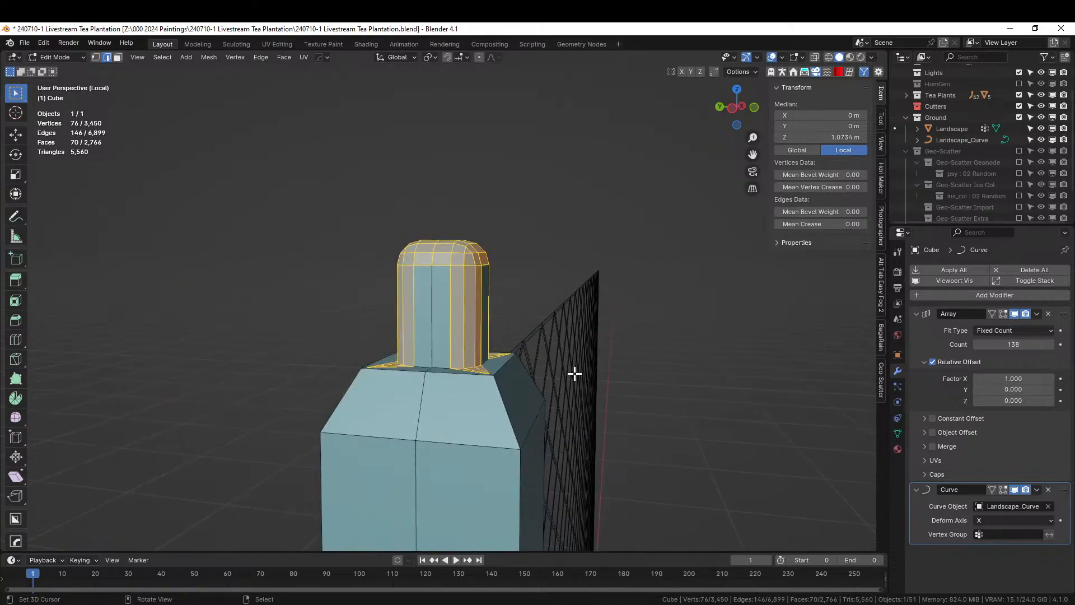
click(898, 449)
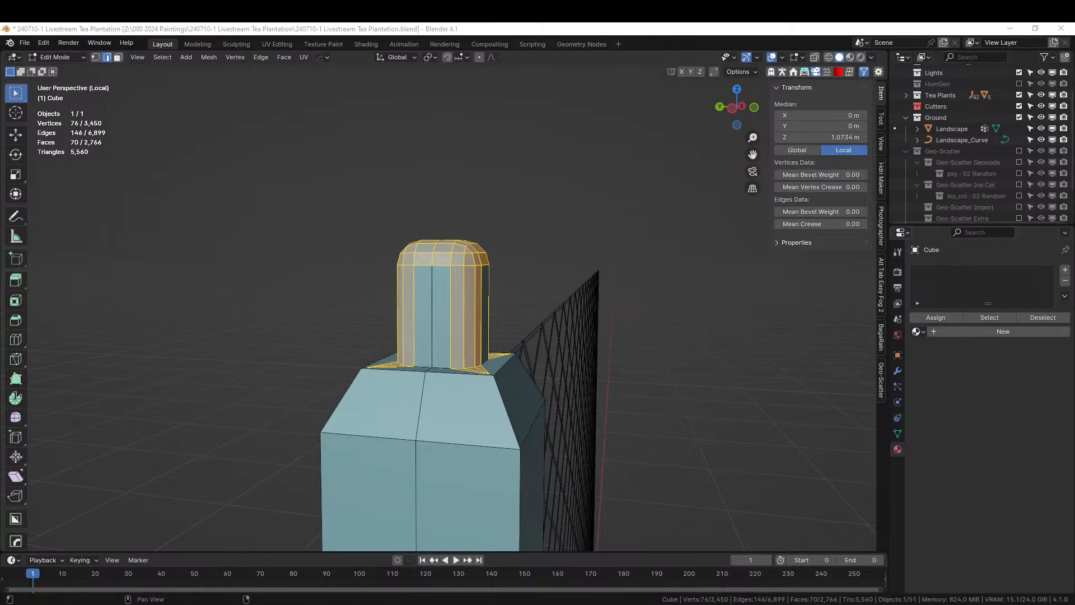
click(969, 333)
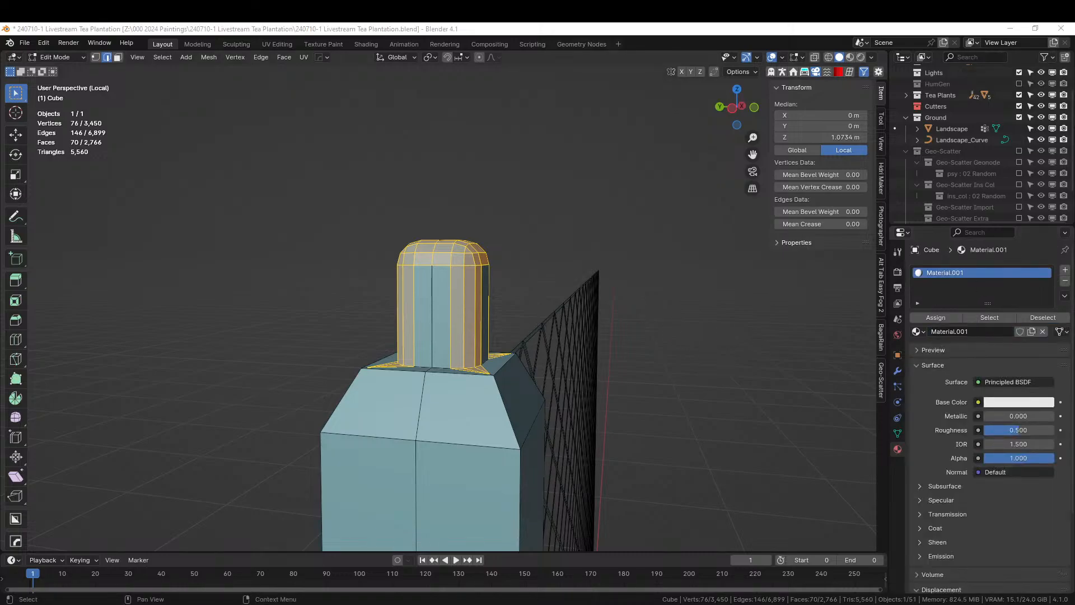
drag(1074, 420, 966, 278)
Select all top and side faces of the post's rounded cap and add a second material slot.
scroll(328, 430, up, 1)
middle_drag(329, 431, 376, 386)
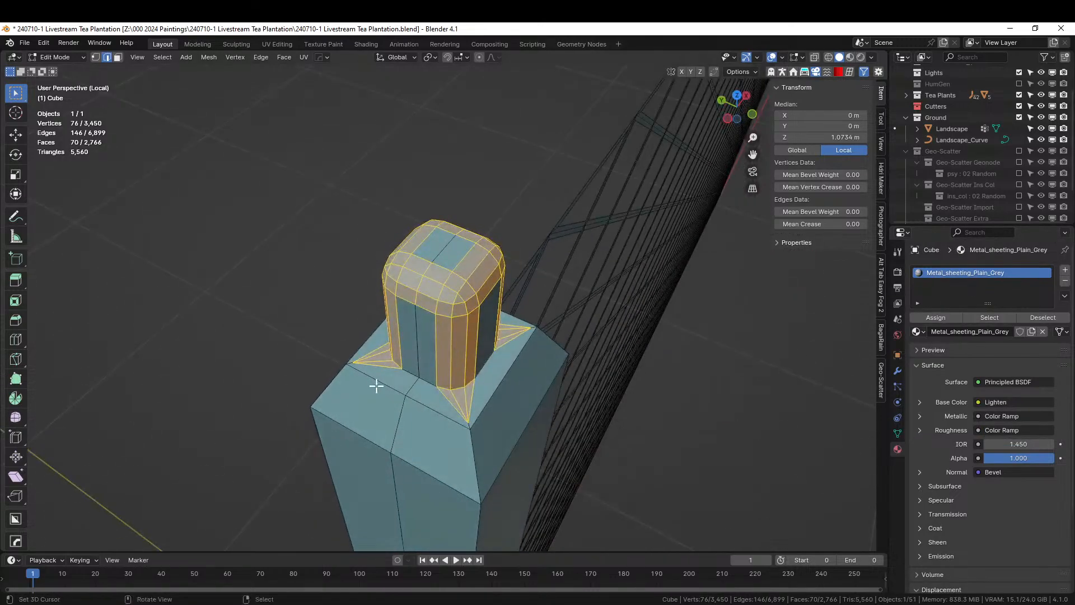
click(446, 248)
key(3)
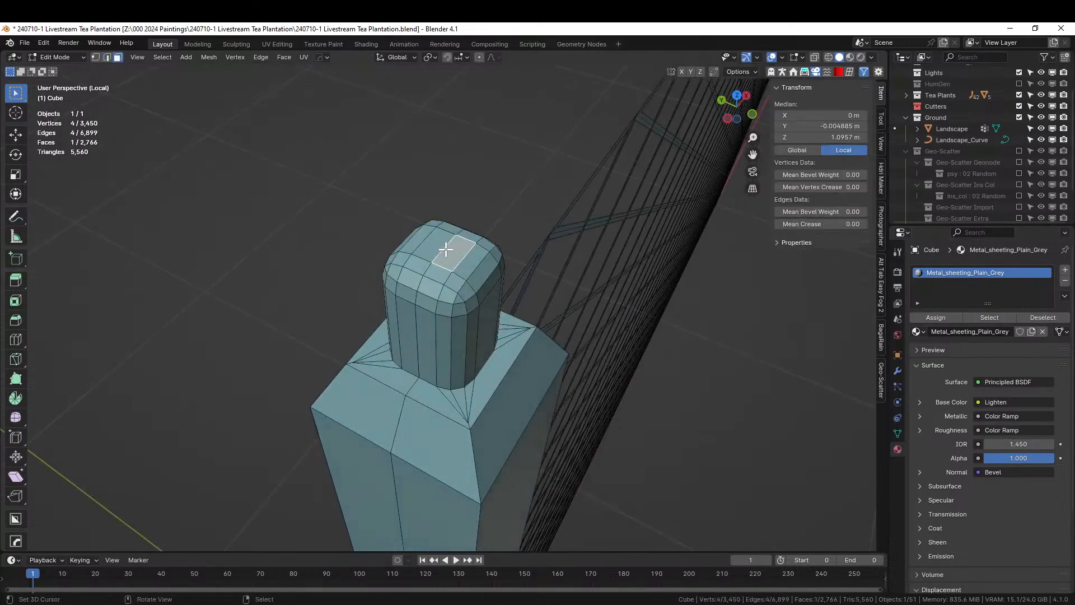
click(432, 242)
key(ctrl+KP_Add)
key(ctrl+KP_Add)
key(ctrl+KP_Add)
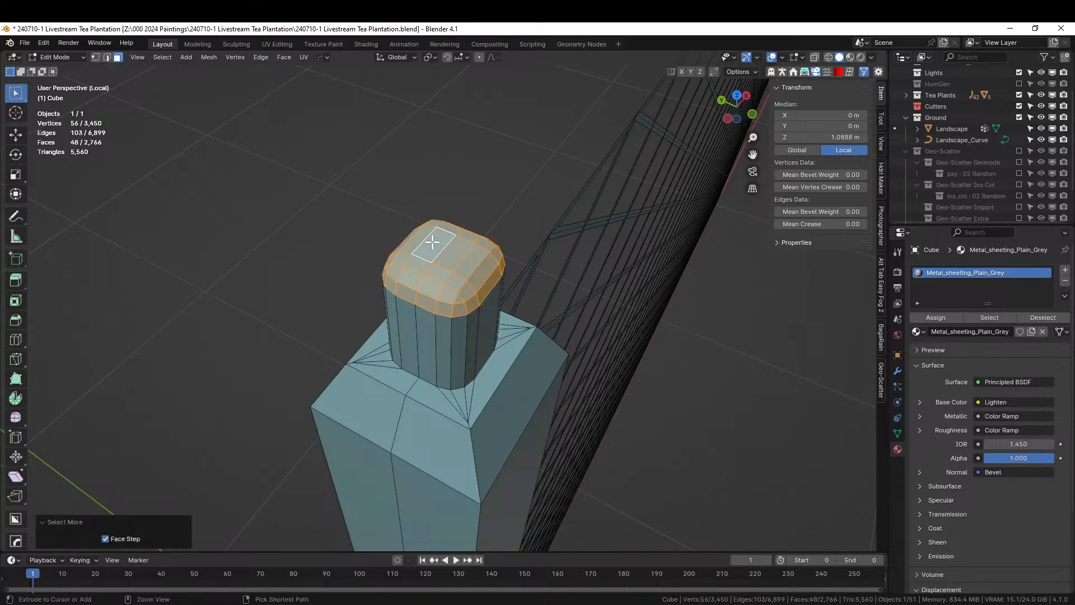
key(ctrl+KP_Add)
middle_drag(433, 243, 437, 175)
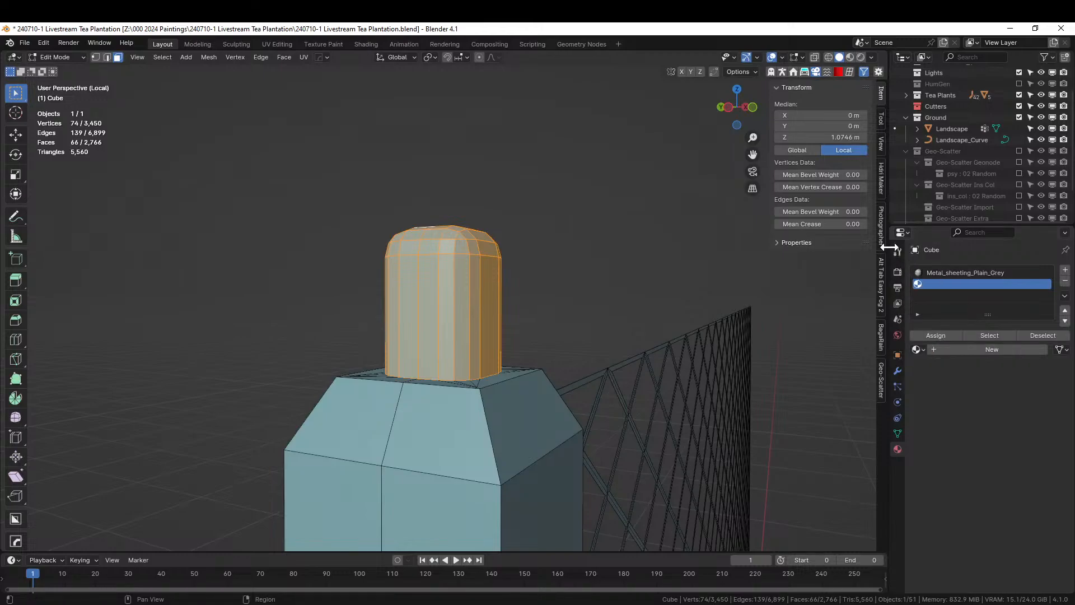
Apply the yellow emissive material sy_yellow_5_emmisive from the KIT OPS KO-Emissive pack to the selected cap faces.
click(839, 71)
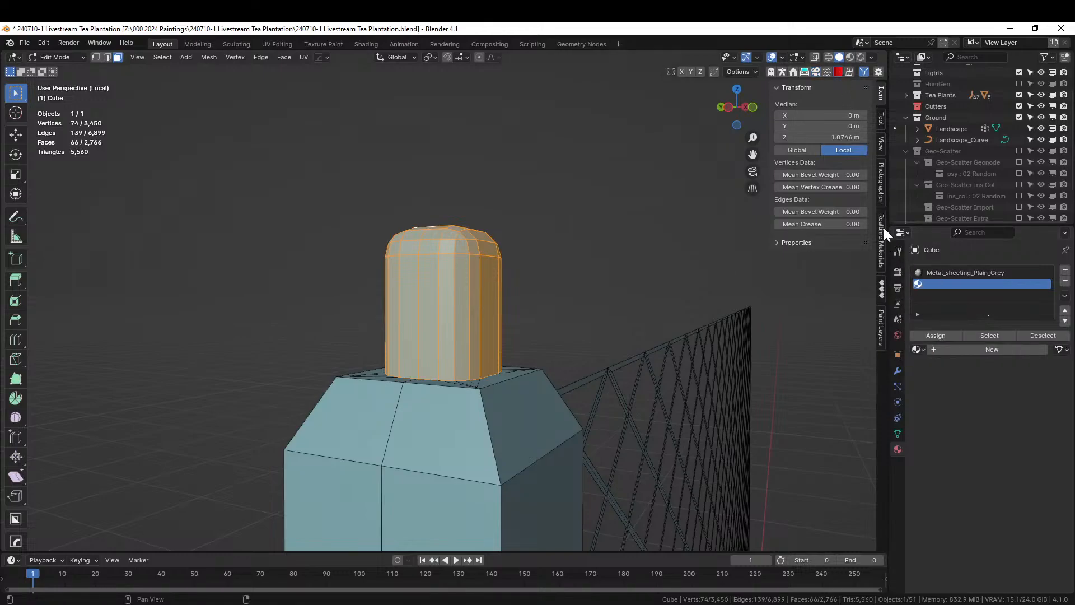
click(882, 281)
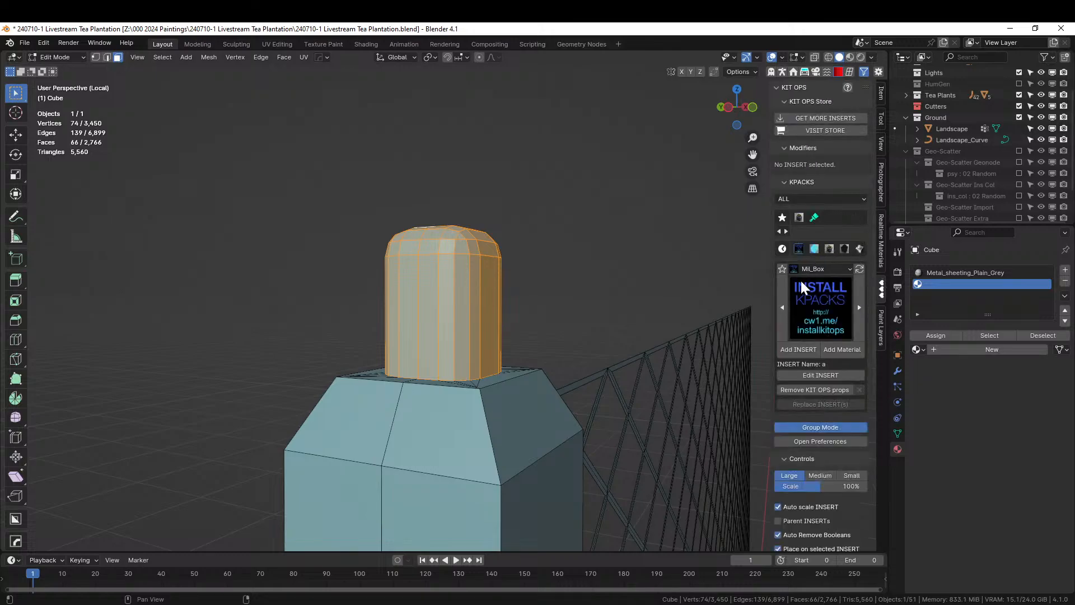
click(814, 249)
click(801, 314)
click(801, 314)
click(828, 295)
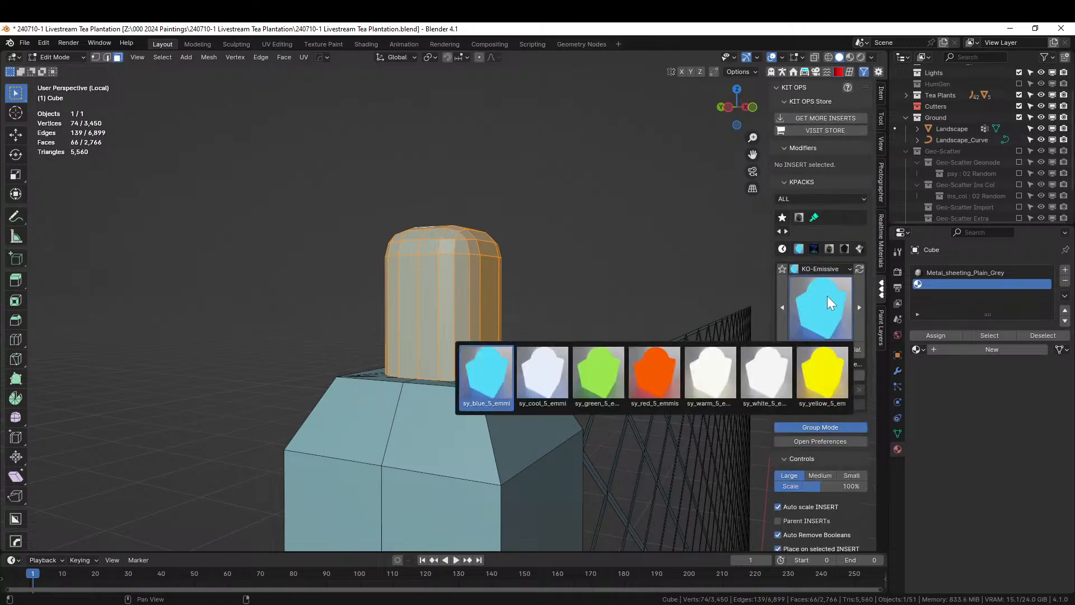
click(818, 375)
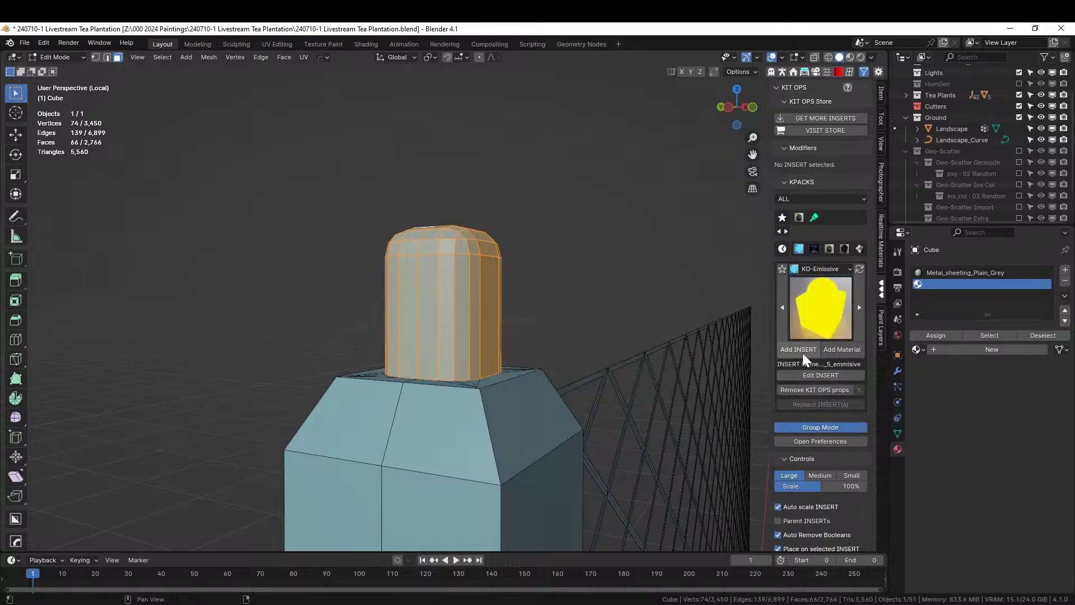
click(840, 349)
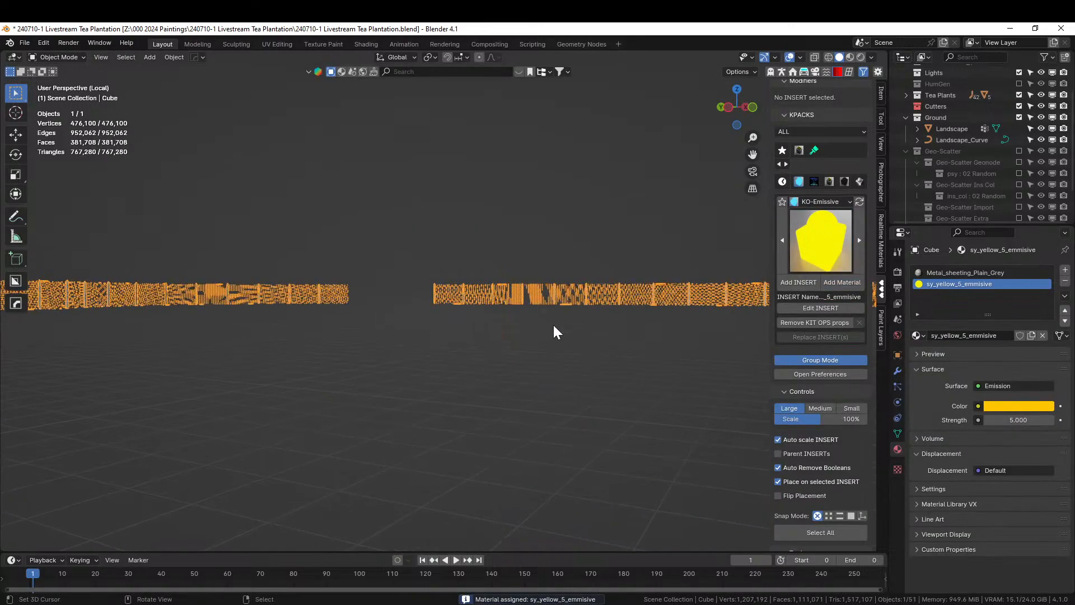
Preview the fence in rendered shading, first isolated and within the full landscape, and examine the posts' glowing caps and the wire mesh.
key(z)
key(8)
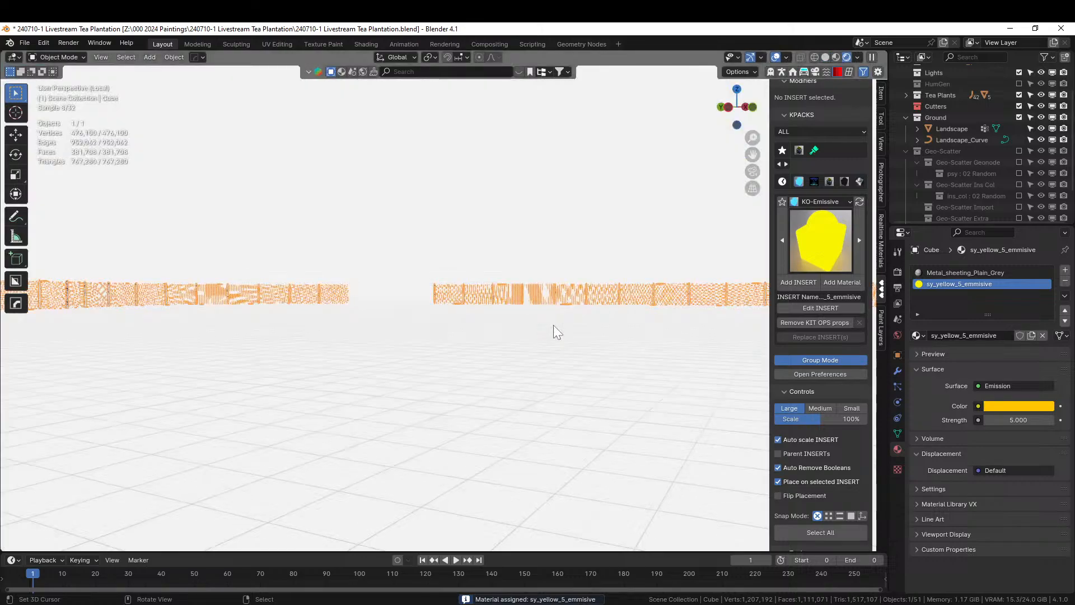
scroll(516, 315, down, 8)
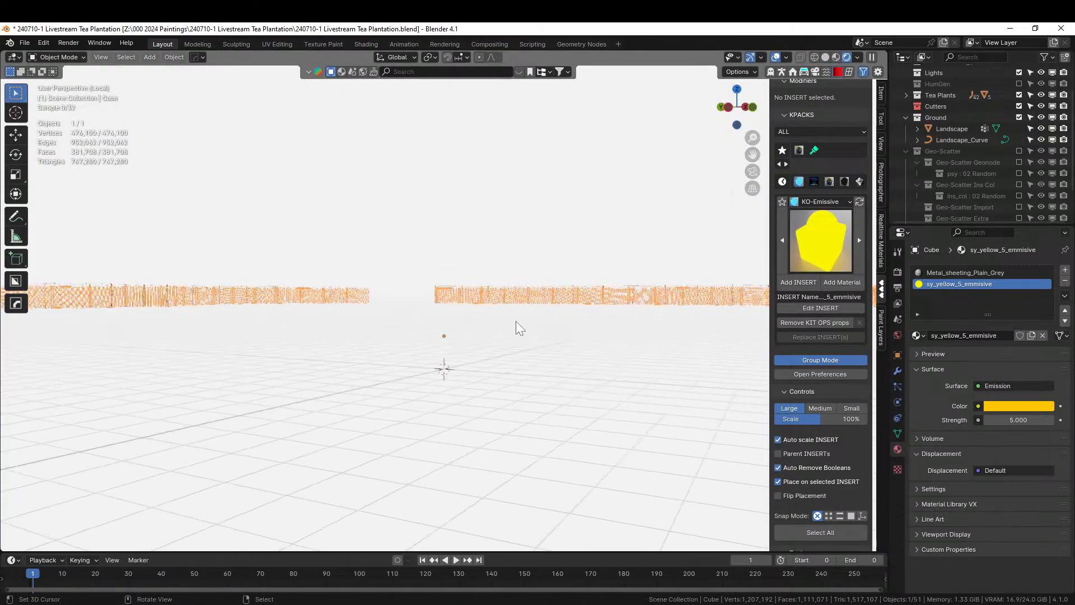
scroll(516, 321, down, 3)
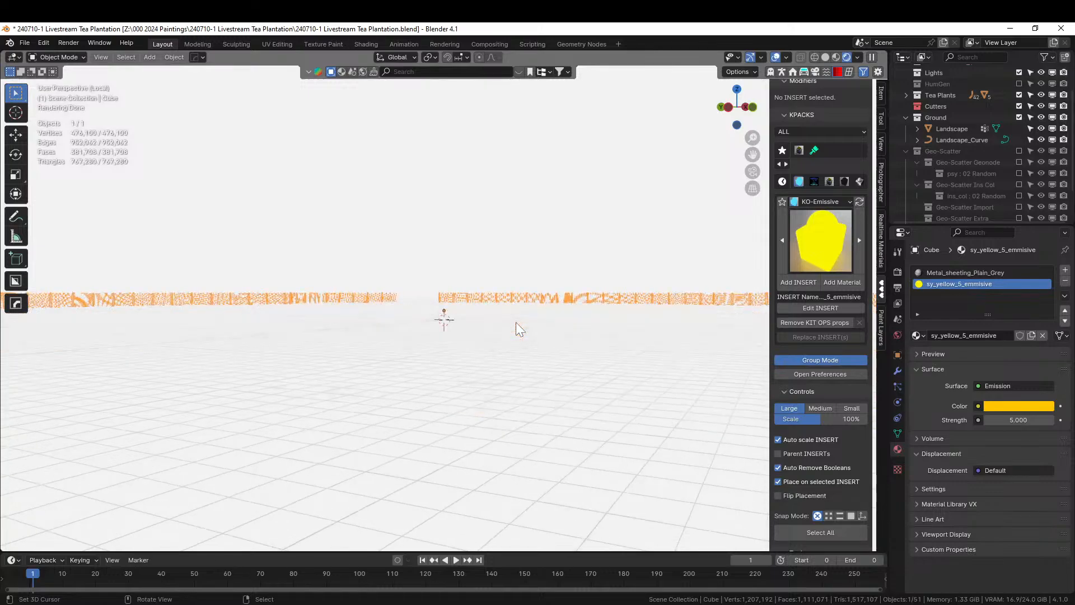
scroll(516, 322, down, 1)
right_click(523, 250)
scroll(523, 250, up, 1)
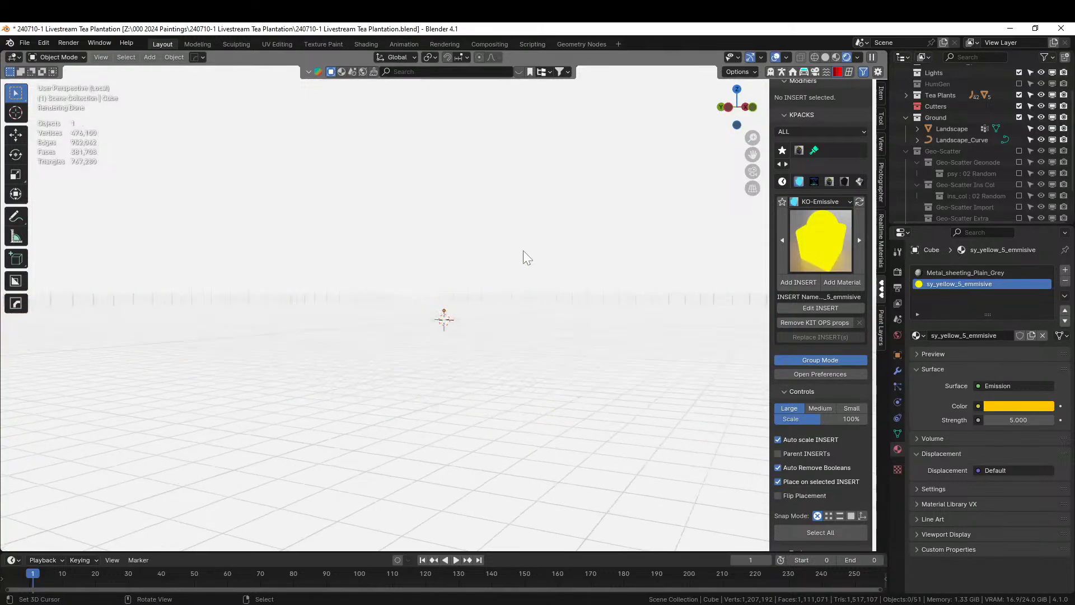
scroll(523, 250, down, 1)
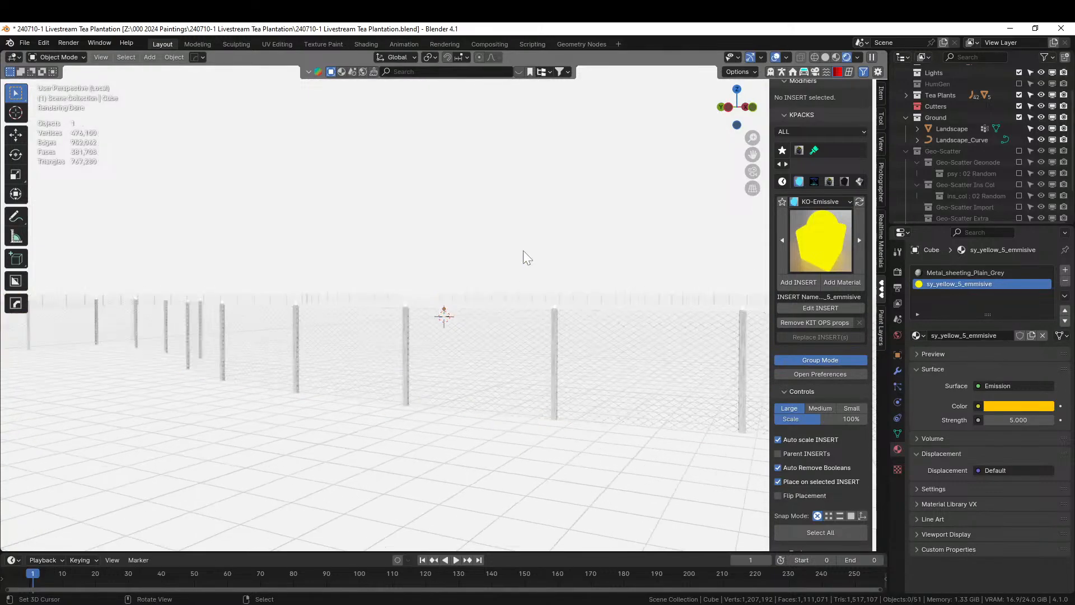
key(KP_Divide)
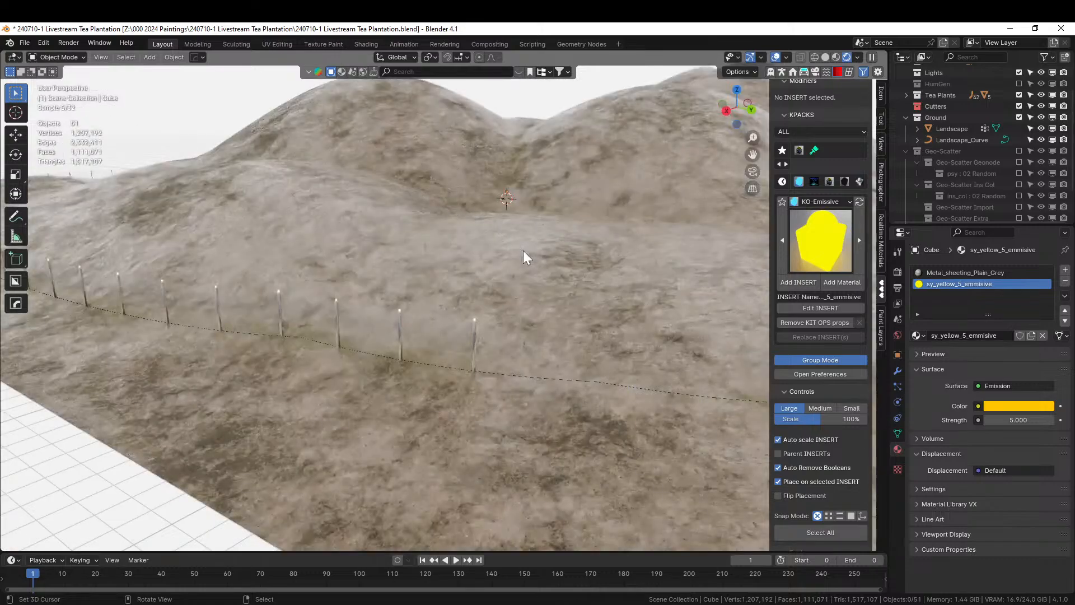
scroll(523, 251, up, 3)
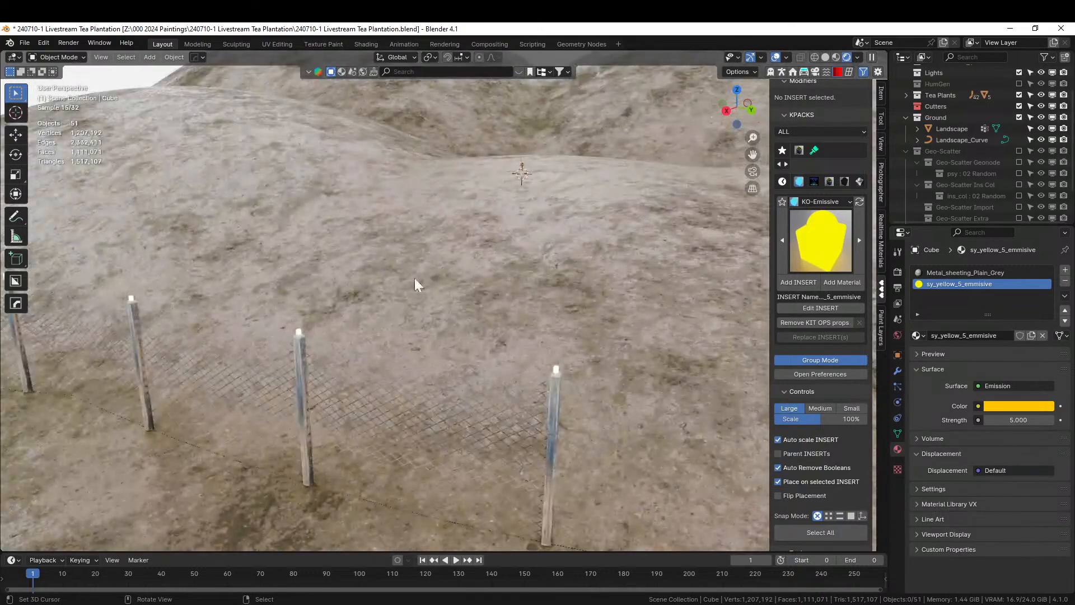
middle_drag(414, 278, 418, 274)
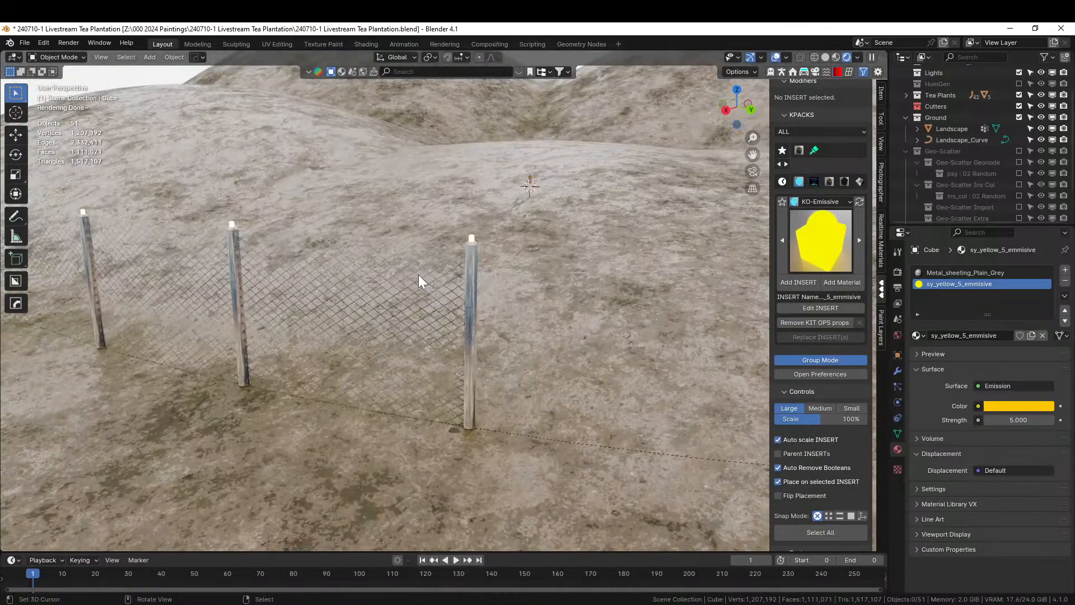
Isolate the fence object in Edit Mode with solid shading, framing the wire mesh near the post.
click(474, 280)
key(Tab)
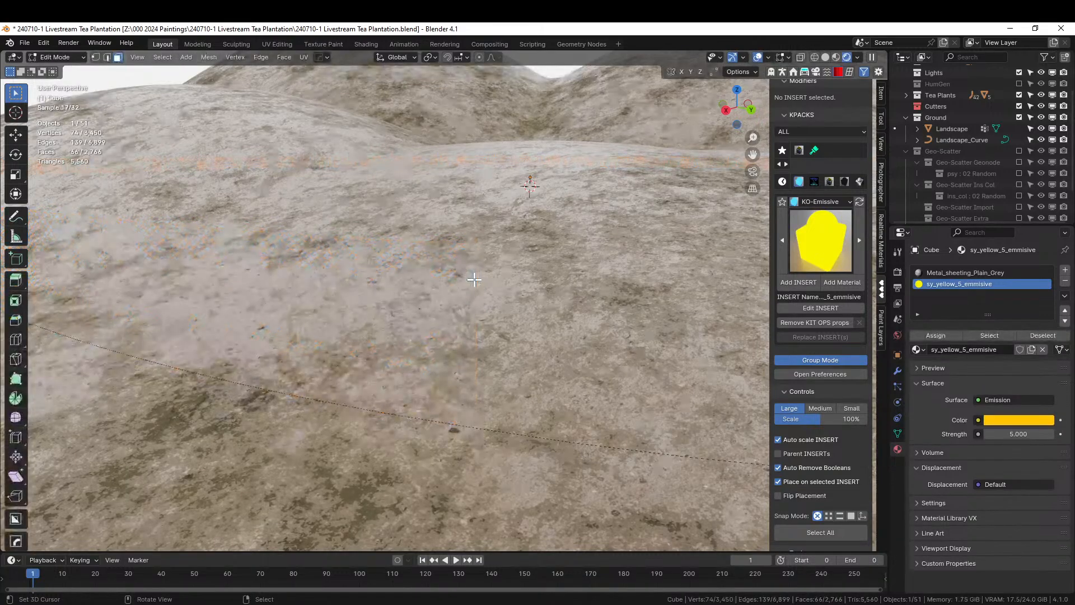
key(KP_Divide)
key(z)
click(474, 278)
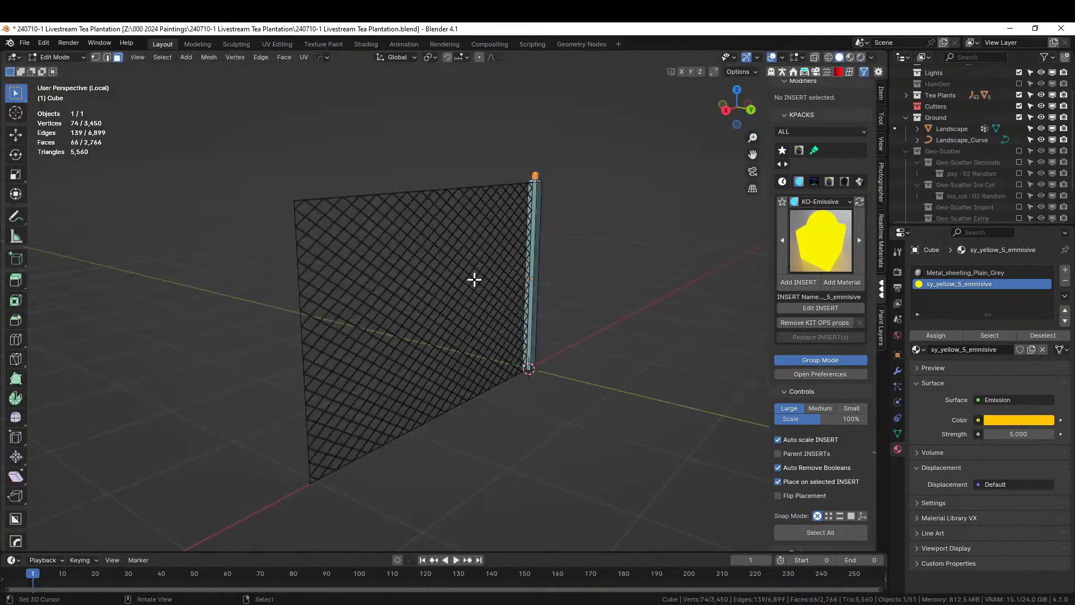
scroll(474, 278, up, 3)
scroll(393, 291, up, 1)
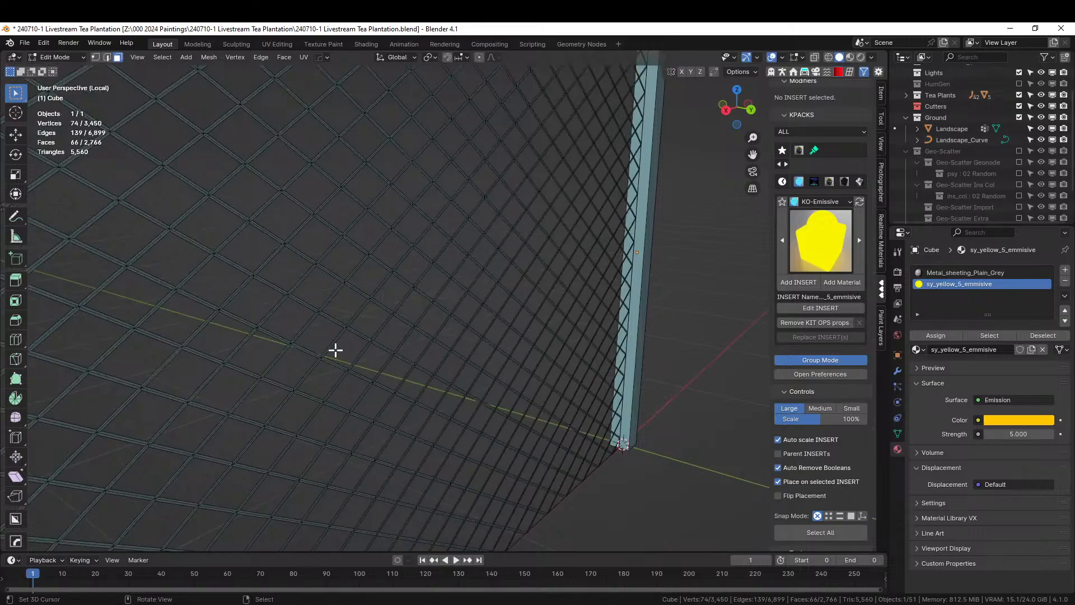
Select all coplanar wire mesh faces, extrude them about 0.0037 m along their normal, and return to Object Mode.
click(257, 379)
key(shift+g)
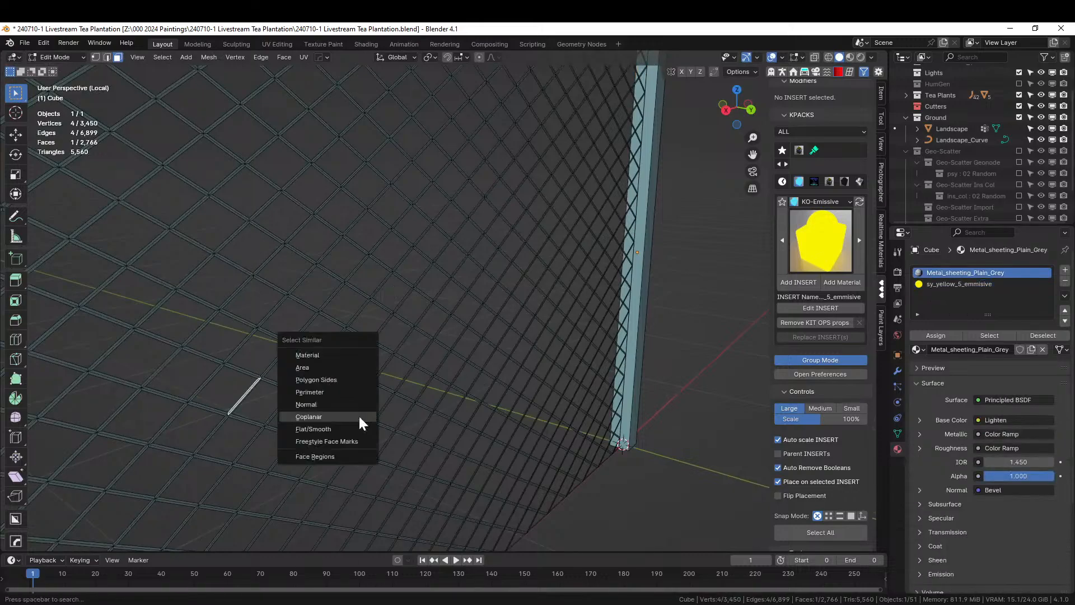
click(358, 416)
middle_drag(418, 420, 470, 415)
key(e)
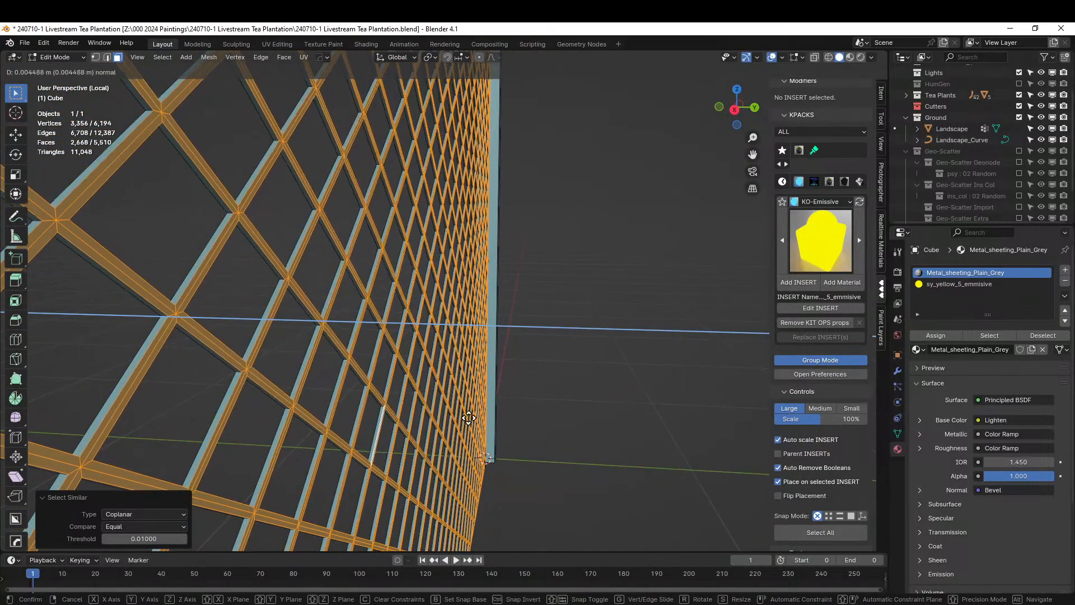
click(466, 416)
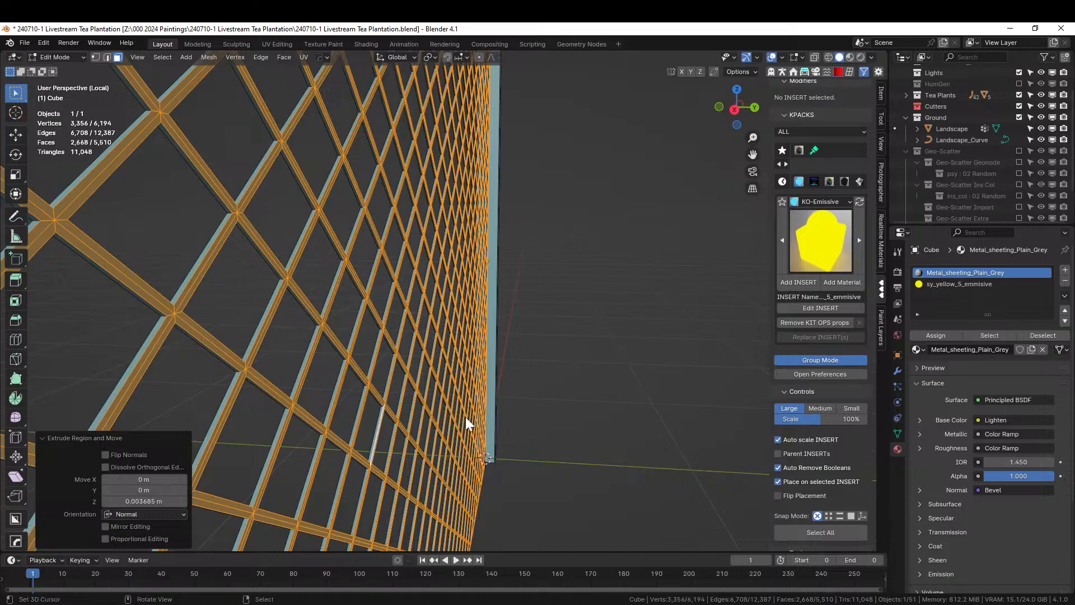
key(Tab)
Leave the isolated view and inspect the thickened wire fence along the landscape.
middle_drag(475, 370, 479, 350)
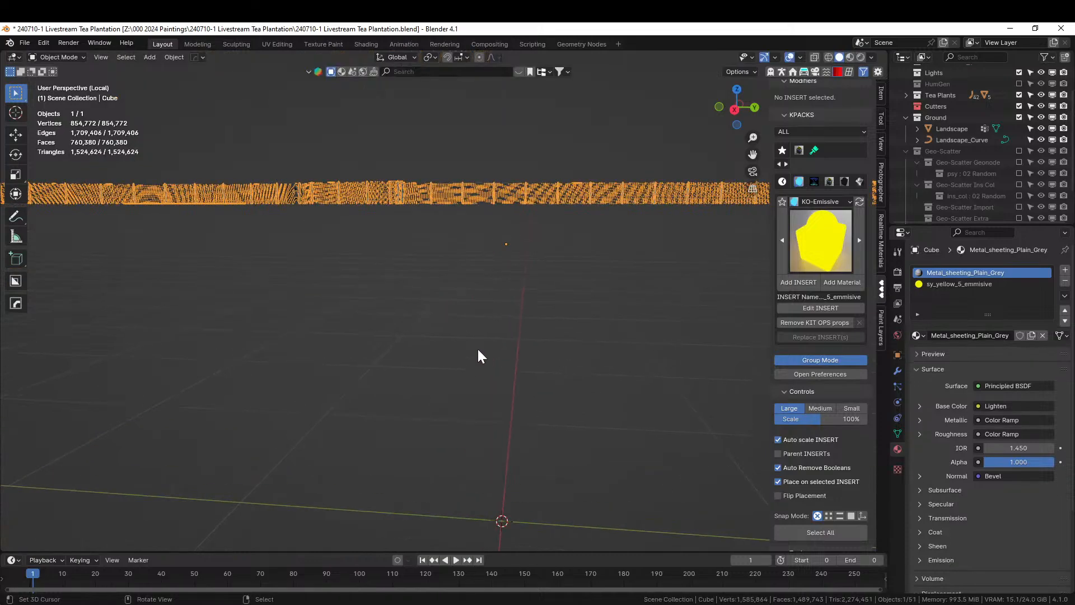
key(KP_Divide)
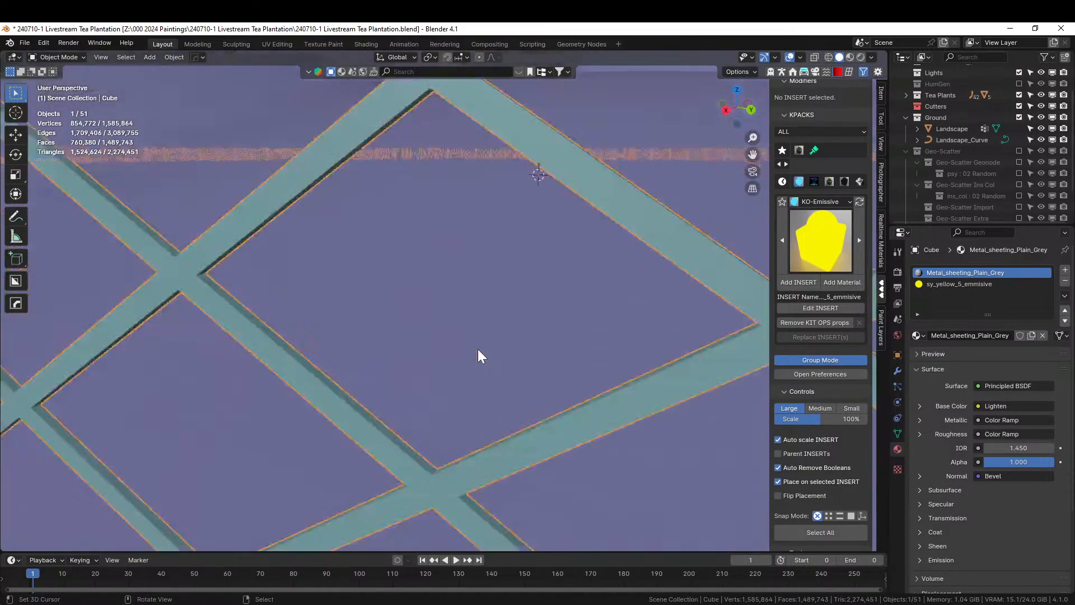
scroll(479, 353, up, 5)
scroll(478, 349, down, 5)
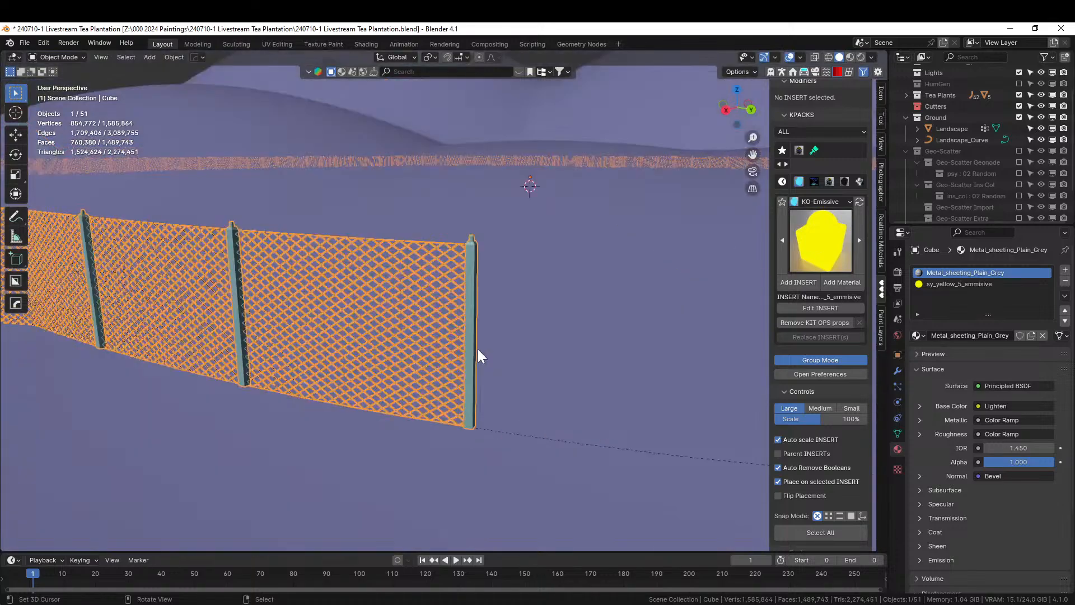
middle_drag(479, 348, 599, 336)
scroll(451, 362, down, 4)
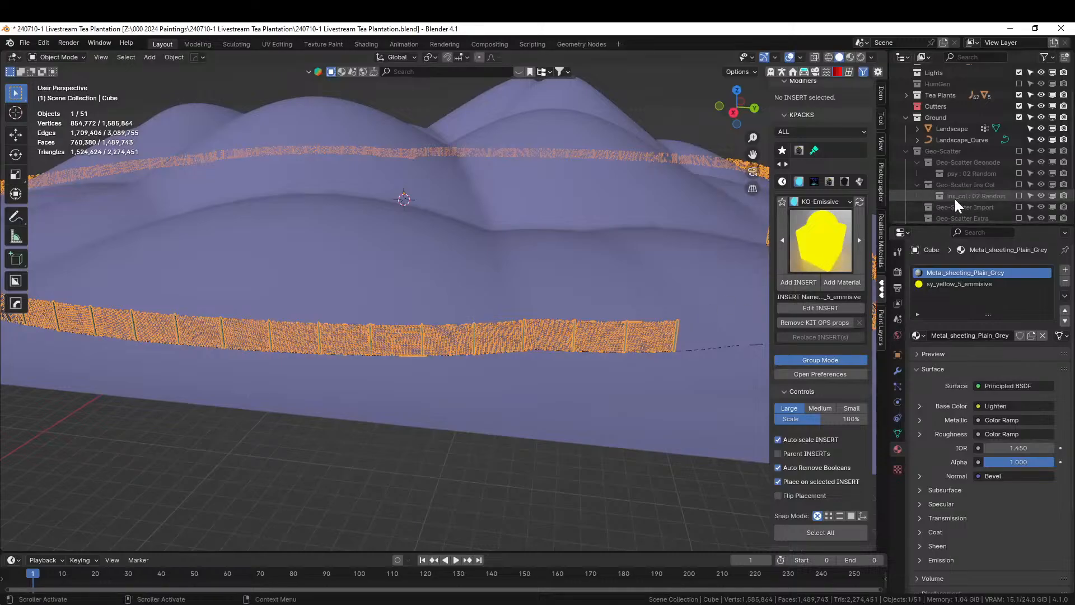
Enable the Geo-Scatter, Geo-Scatter Geonode and psy : 02 Random collections and save the file.
mouse_move(1019, 174)
mouse_down()
mouse_move(1032, 159)
mouse_move(1021, 153)
mouse_up()
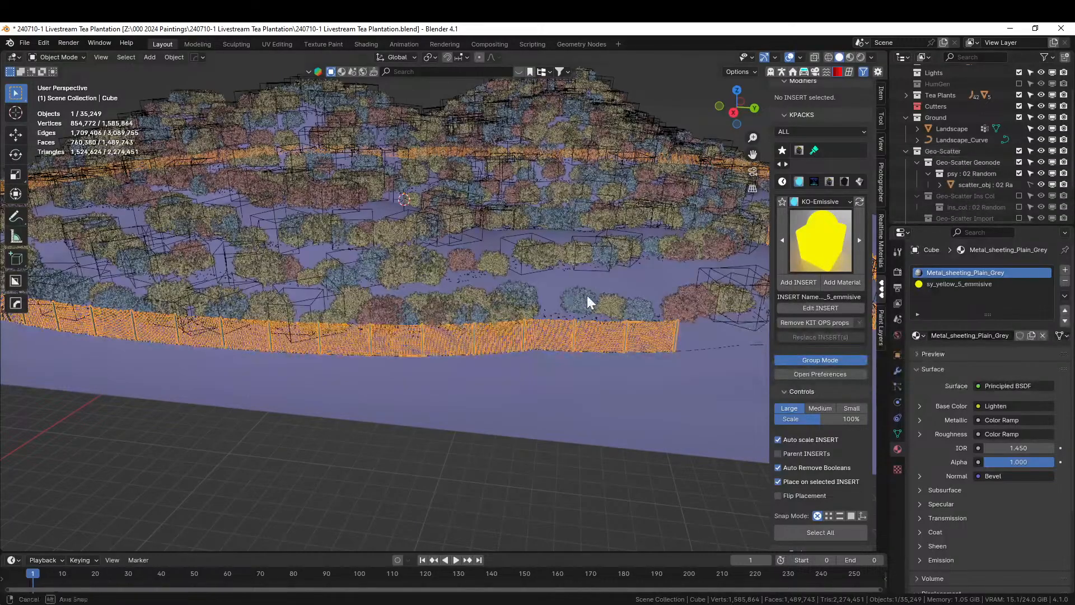
middle_drag(587, 296, 428, 286)
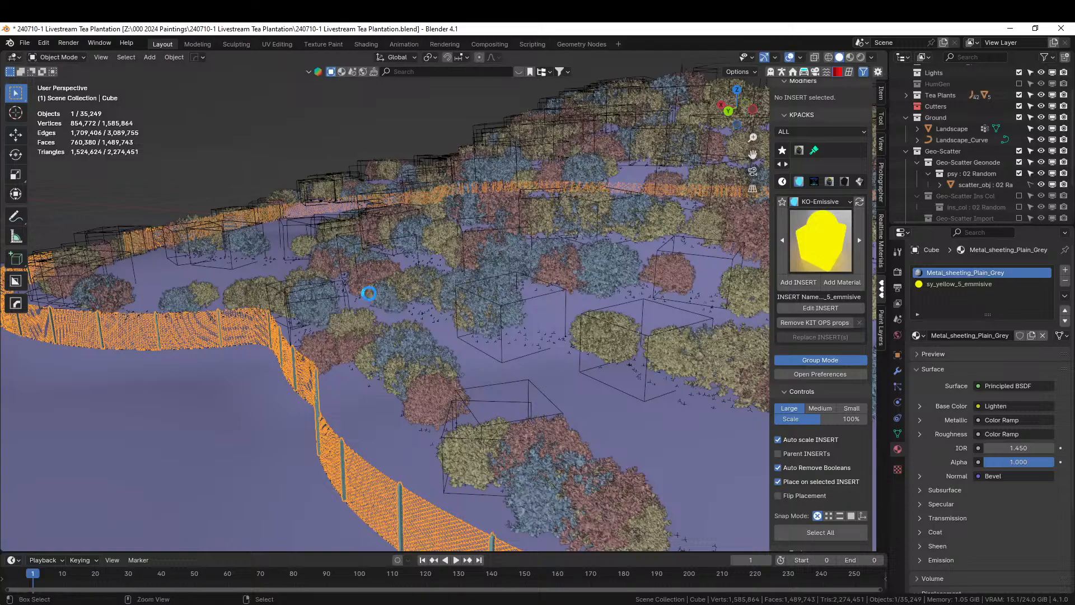
key(ctrl+s)
View the fenced plantation from above and enable the HumGen collection.
middle_drag(362, 294, 553, 412)
scroll(529, 411, up, 5)
scroll(553, 408, up, 3)
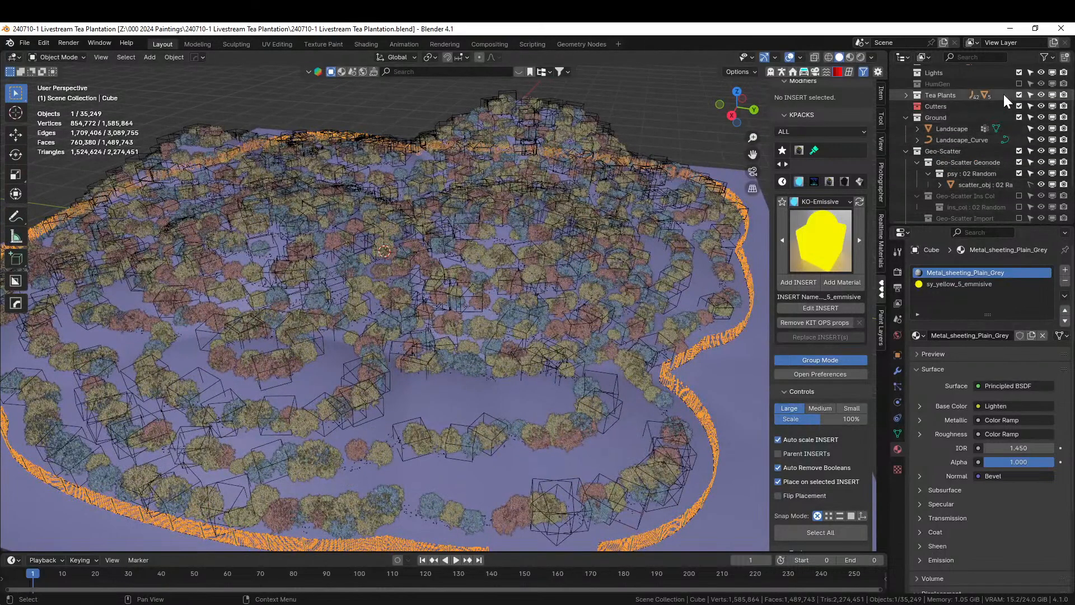
scroll(1004, 95, up, 2)
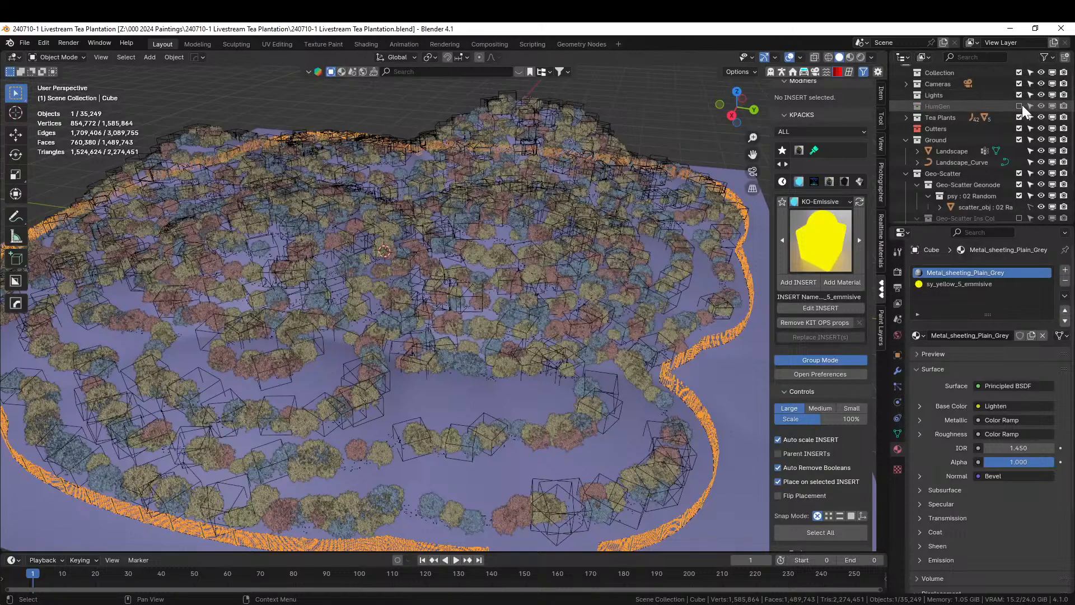
click(1020, 106)
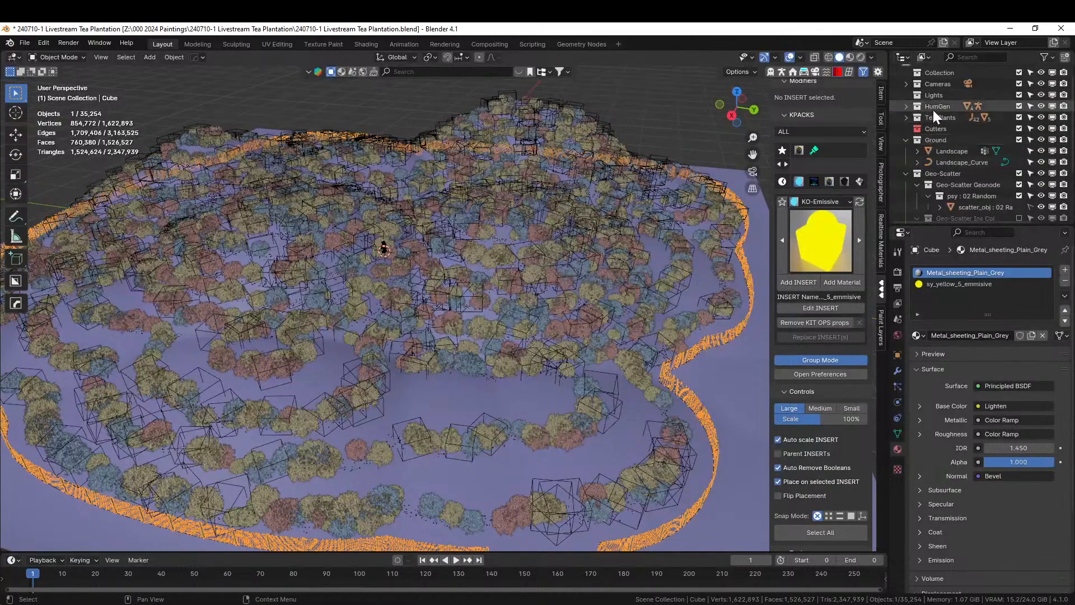
Move the human figure from the HumGen collection about 47.6 m in X and 49.2 m in Y, to just outside the fence.
click(907, 106)
click(952, 117)
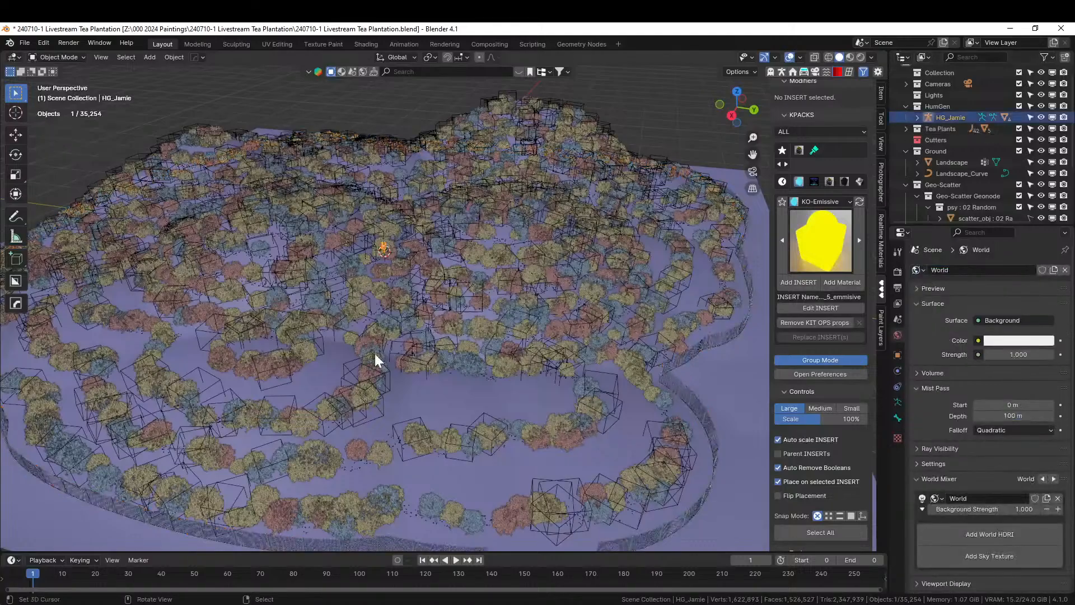
key(KP_7)
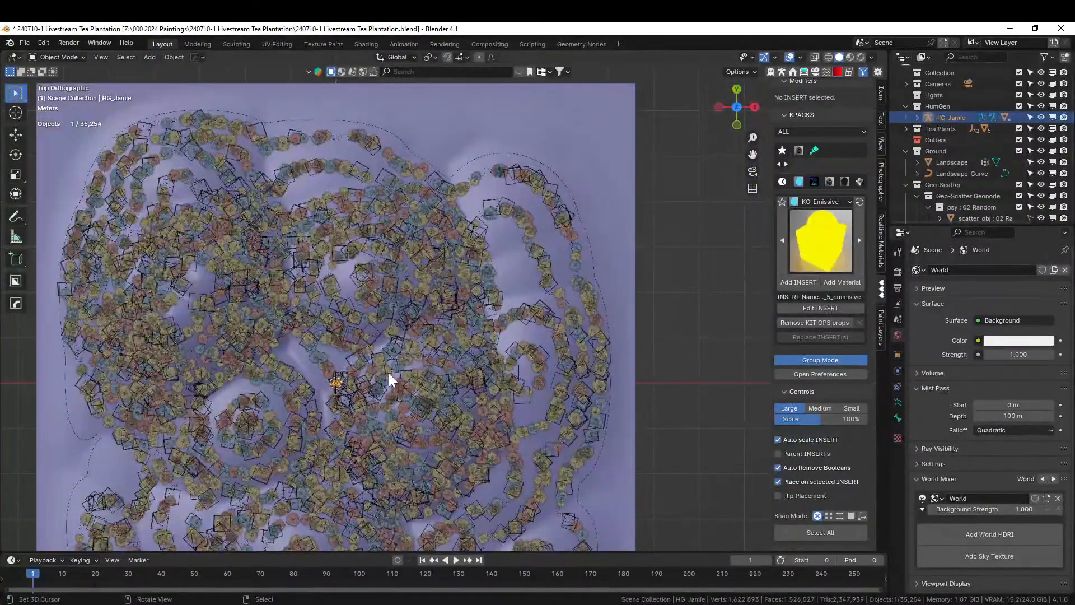
middle_drag(403, 368, 339, 361)
key(KP_7)
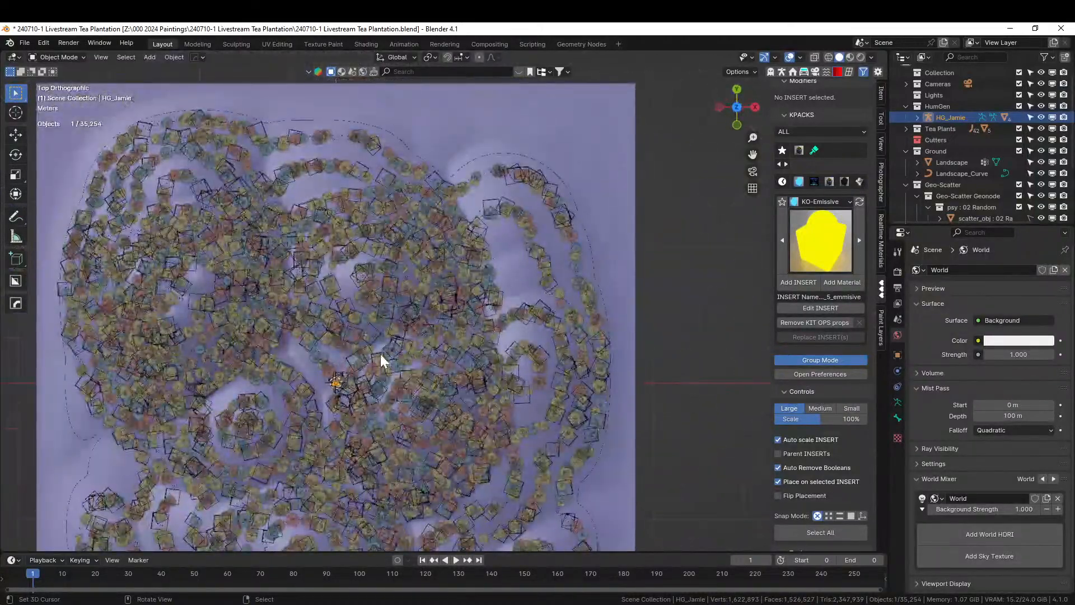
key(g)
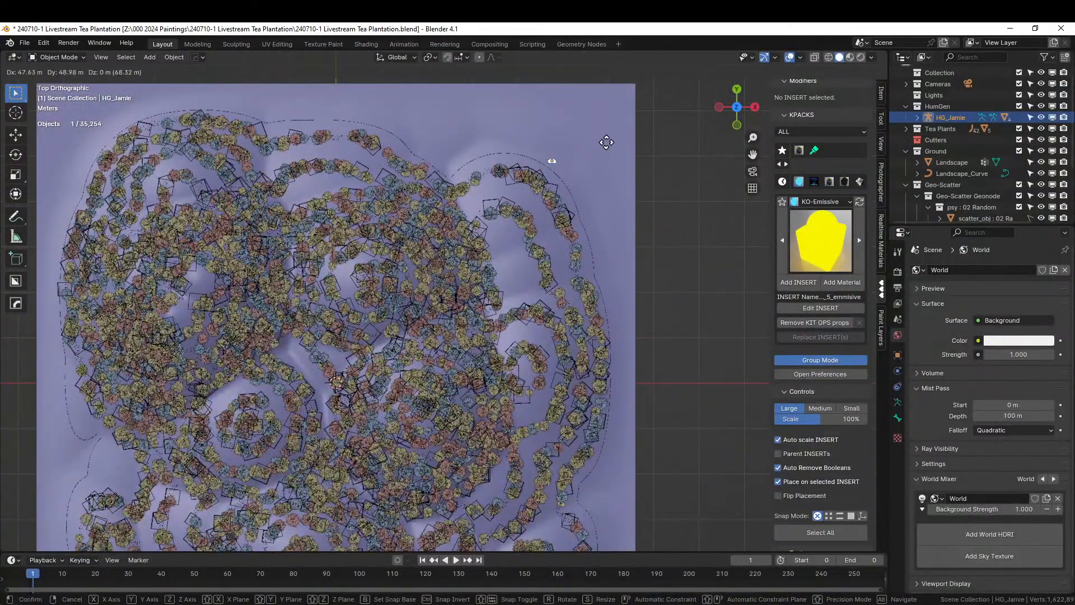
click(607, 142)
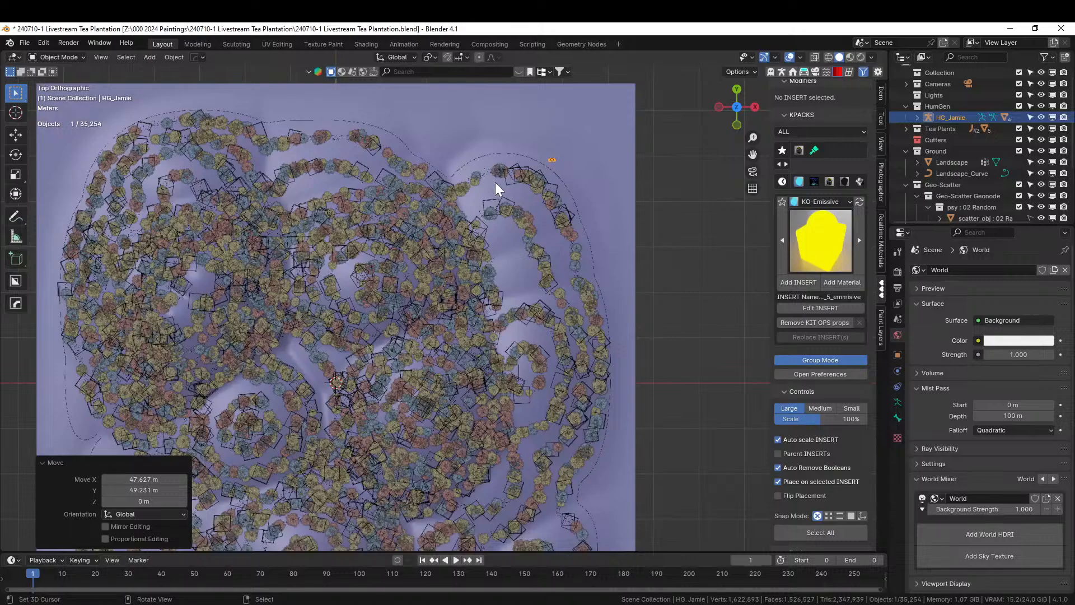
Raise the human figure about 0.525 m along Z beside the fence.
key(KP_Decimal)
middle_drag(495, 273, 348, 176)
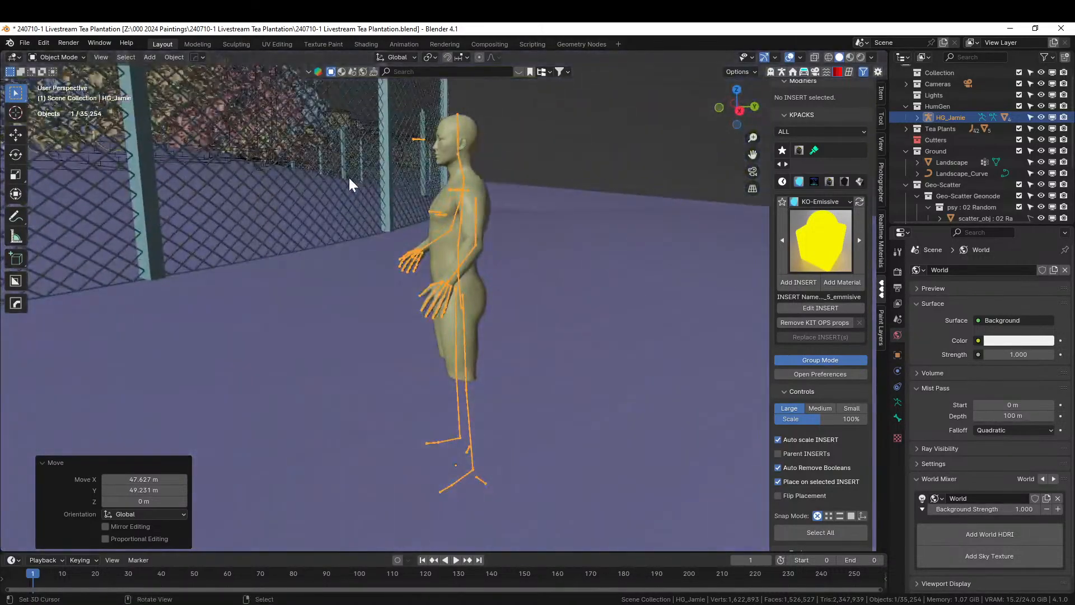
scroll(348, 175, down, 5)
middle_drag(385, 227, 564, 277)
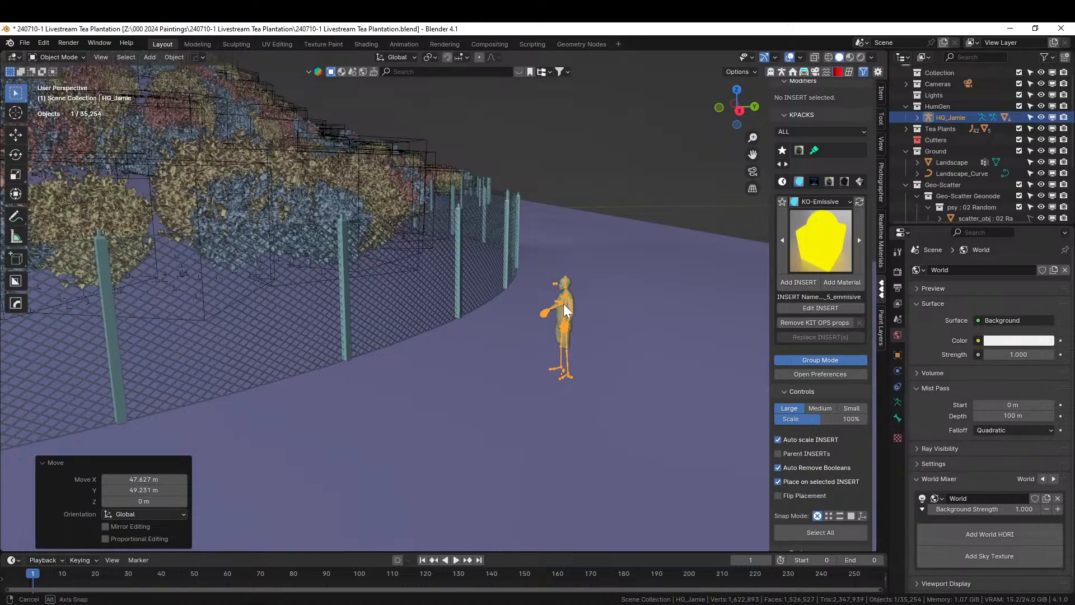
middle_drag(564, 305, 489, 359)
key(g)
key(z)
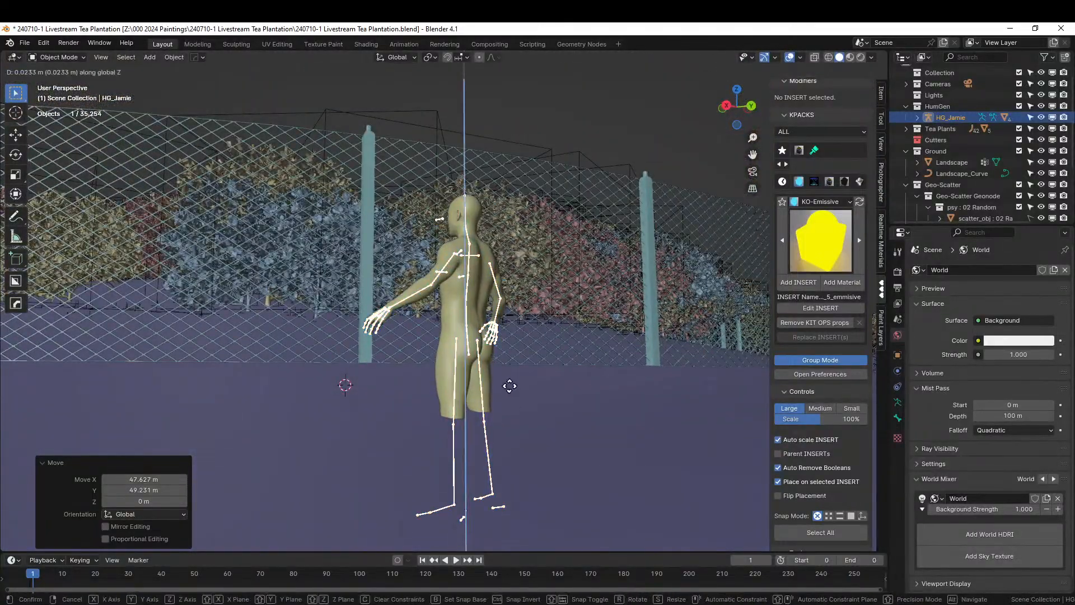
click(526, 300)
Switch the viewport to Rendered shading and inspect the tea plants and the ground near the fence.
middle_drag(372, 317, 504, 422)
key(z)
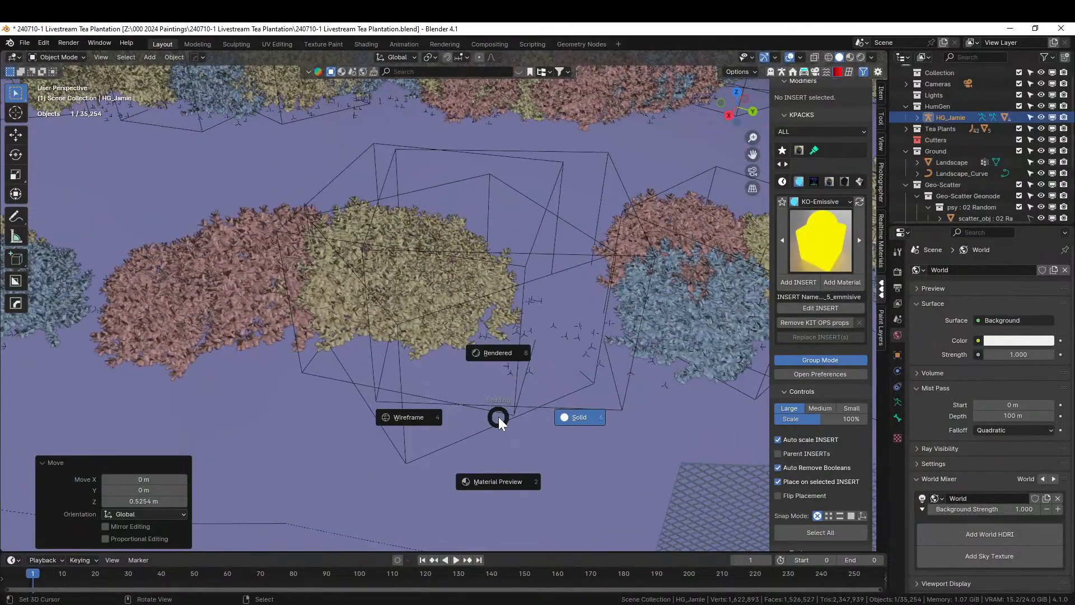
key(8)
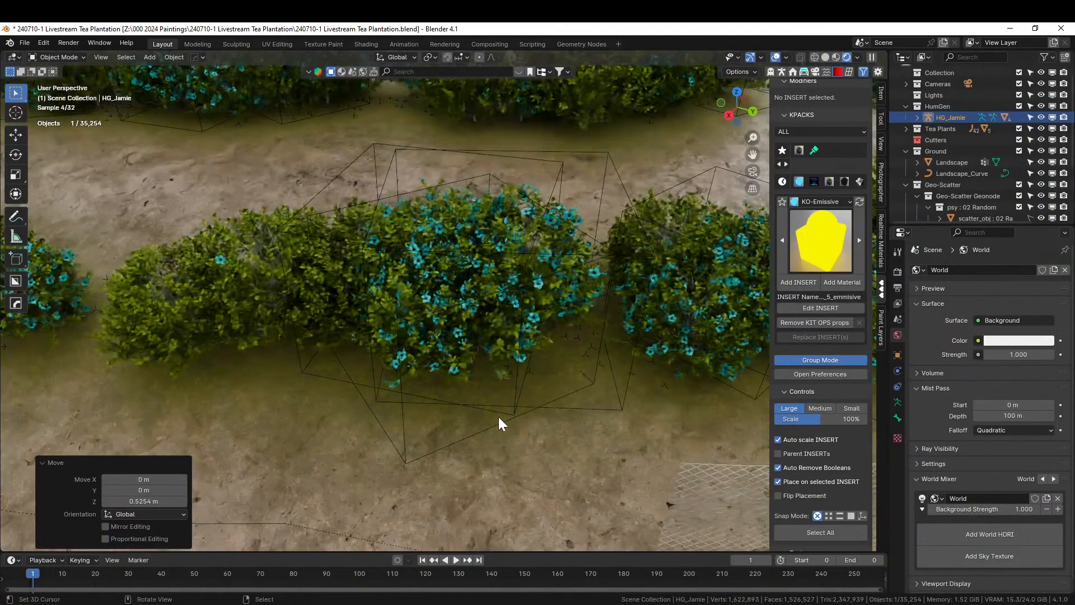
middle_drag(506, 405, 485, 382)
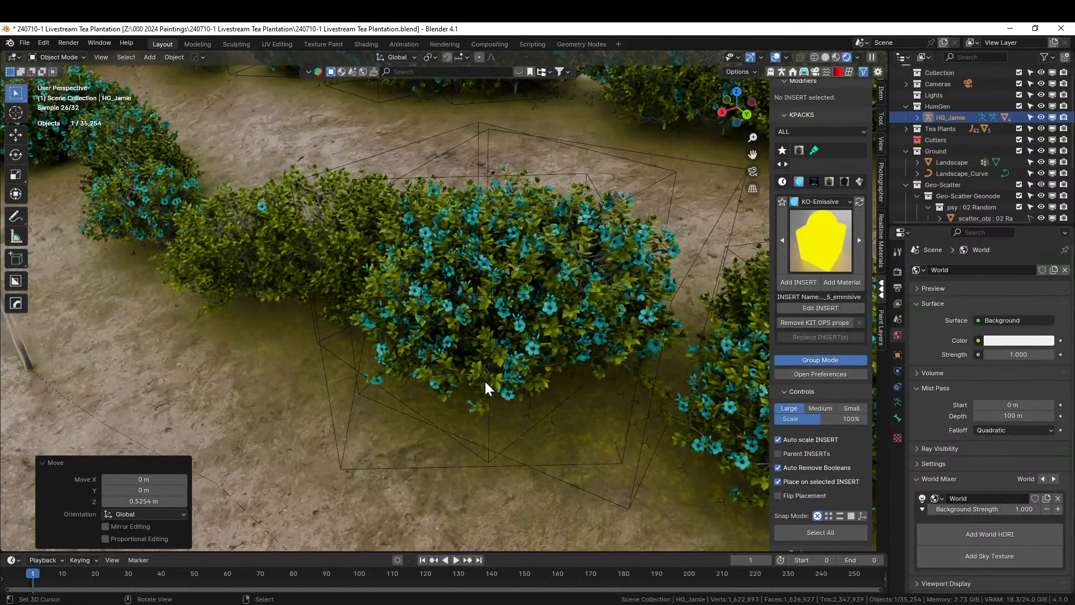
In the landscape's Dirt & AO Grass material, add reroutes on the Mix Shader's two shader links and swap the inputs.
click(174, 407)
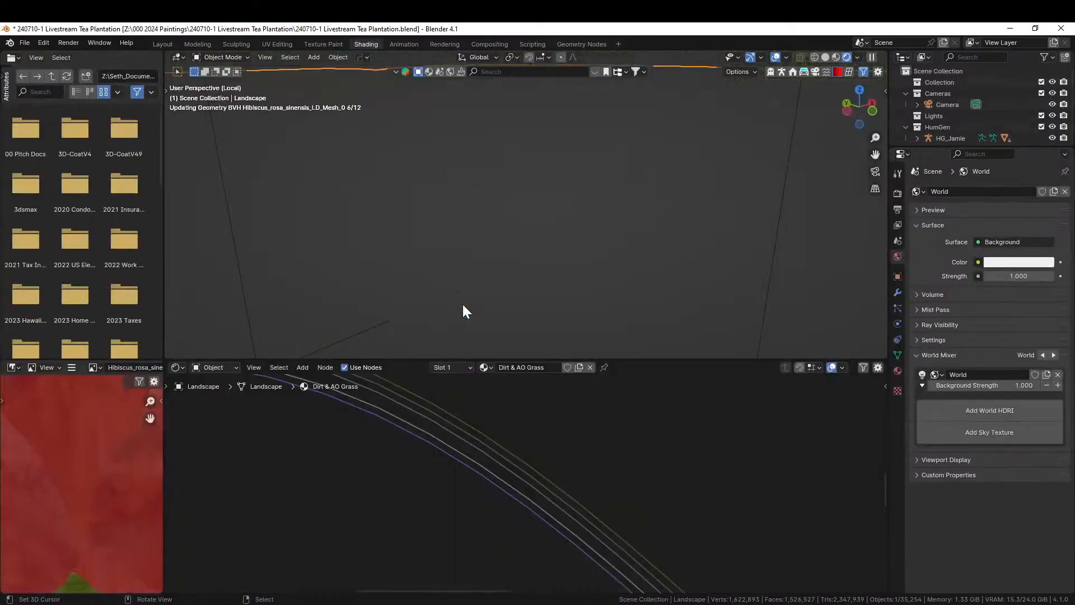
scroll(728, 447, down, 3)
mouse_move(683, 448)
middle_down()
mouse_move(287, 520)
mouse_move(869, 422)
middle_up()
middle_drag(593, 463, 699, 385)
scroll(528, 490, up, 5)
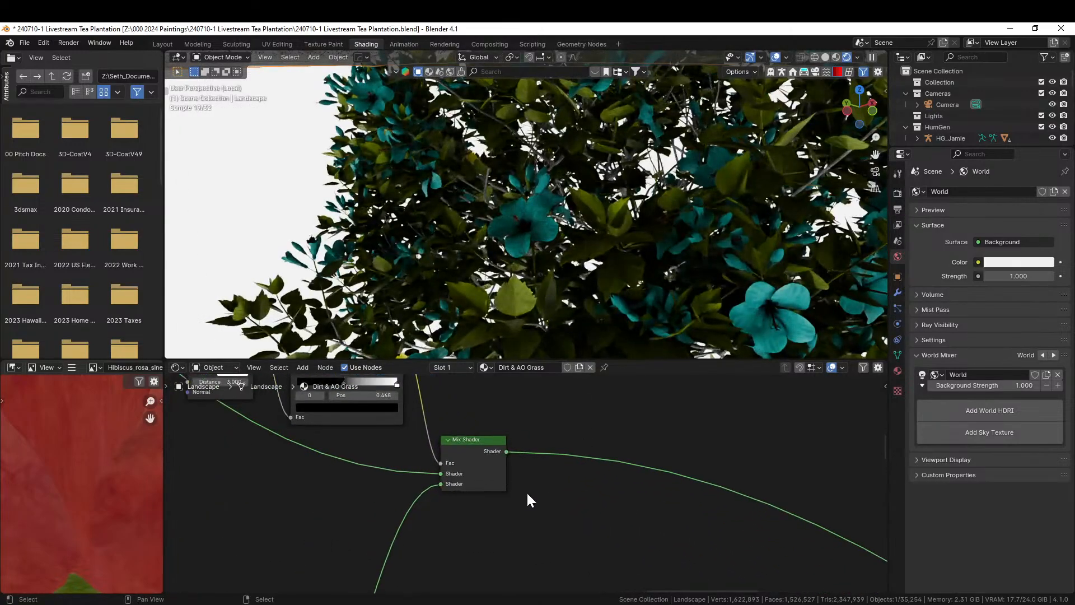
middle_drag(532, 502, 731, 544)
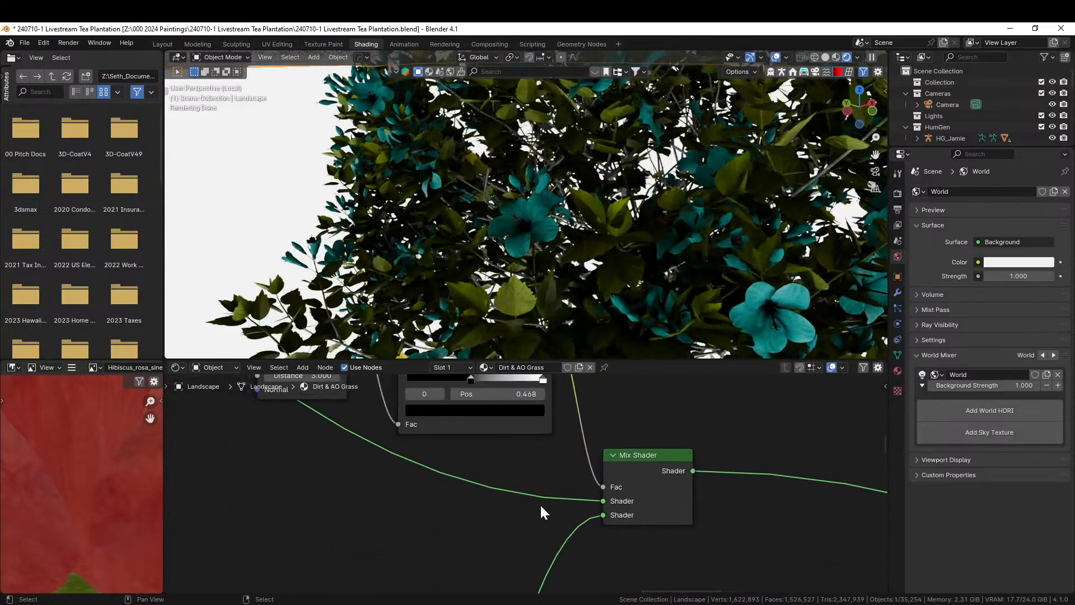
mouse_move(532, 538)
shift+right_down()
mouse_move(554, 522)
mouse_move(592, 588)
shift+right_up()
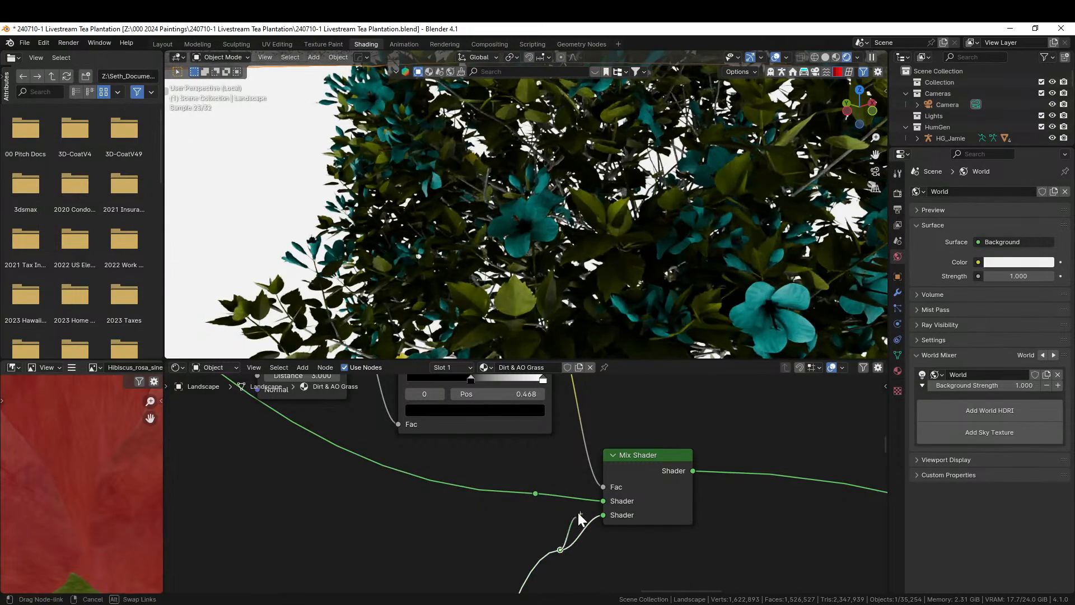
mouse_move(578, 512)
mouse_down()
mouse_move(598, 502)
mouse_move(603, 514)
mouse_up()
Leave the isolated view and examine the dirt and grass blending around the scattered tea plants.
scroll(667, 240, down, 5)
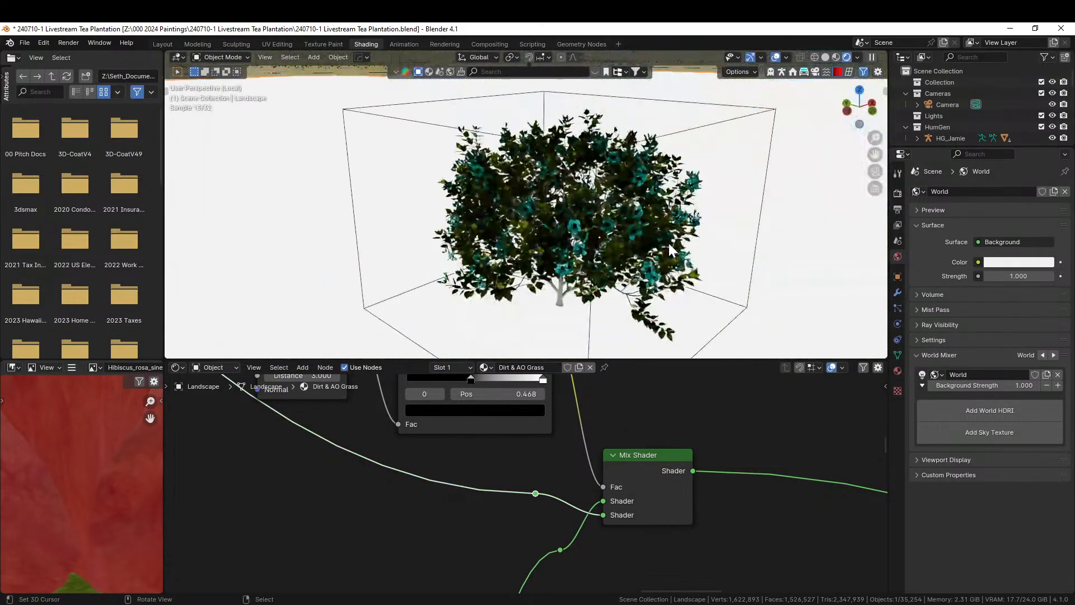
key(KP_Divide)
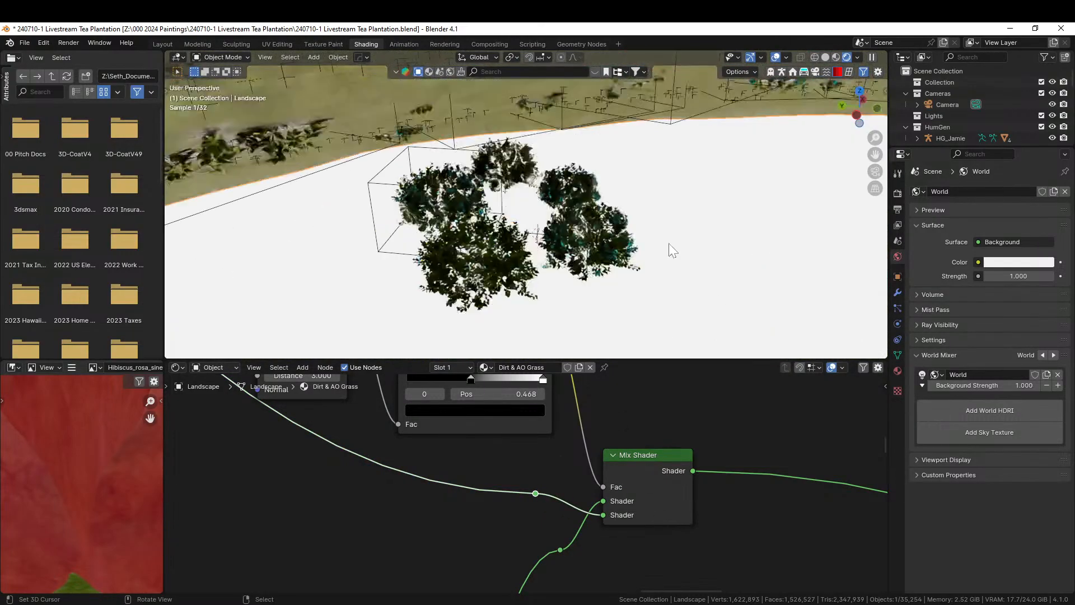
middle_drag(594, 204, 721, 297)
scroll(718, 295, up, 1)
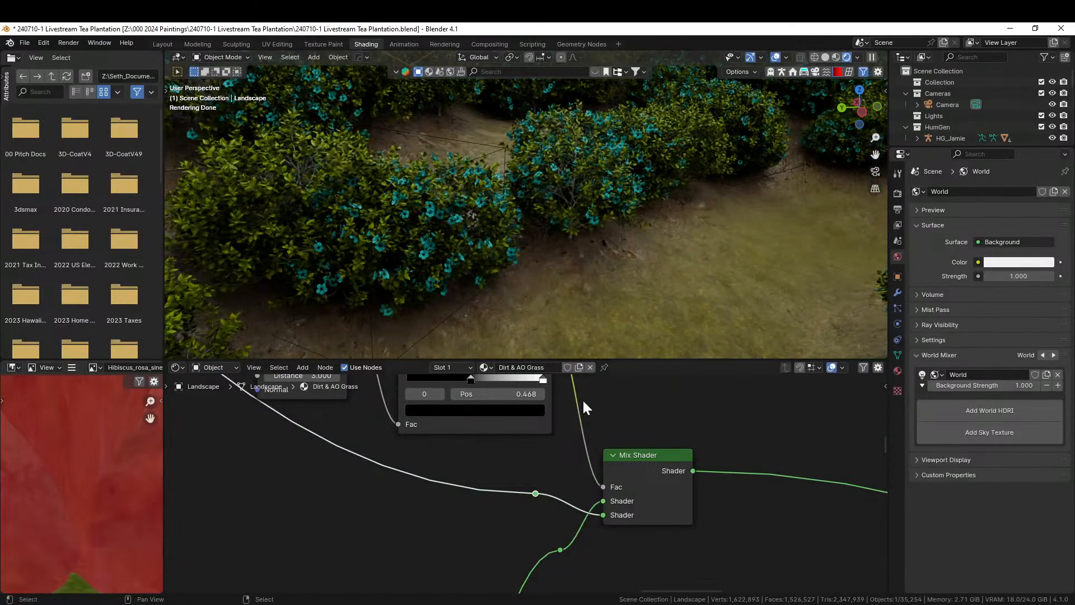
scroll(639, 251, up, 2)
middle_drag(642, 253, 541, 245)
scroll(594, 260, down, 2)
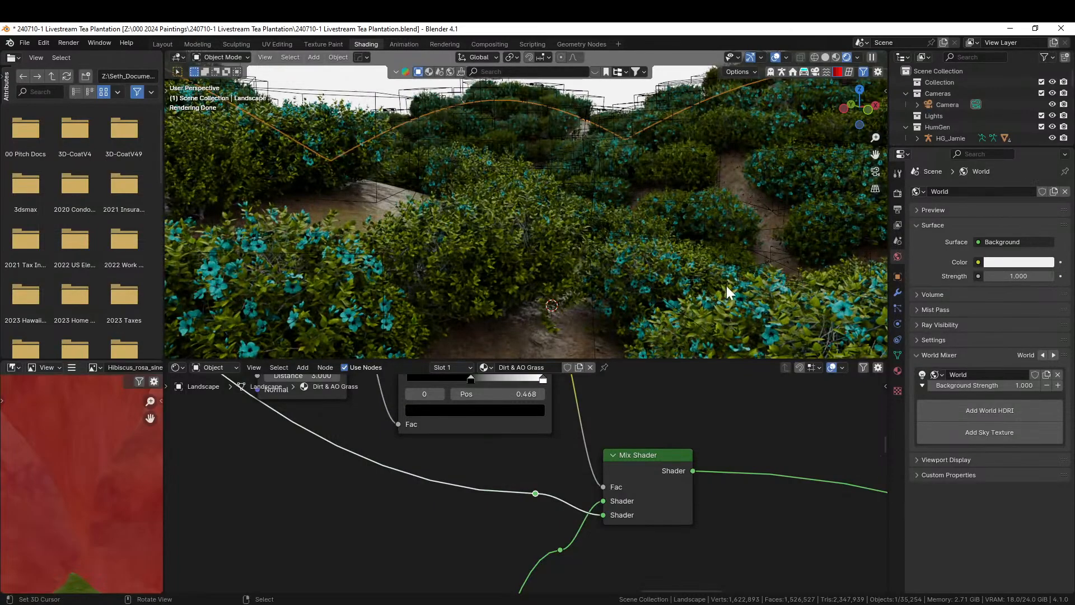
scroll(726, 286, up, 3)
Return to the Layout workspace and save the file.
click(163, 44)
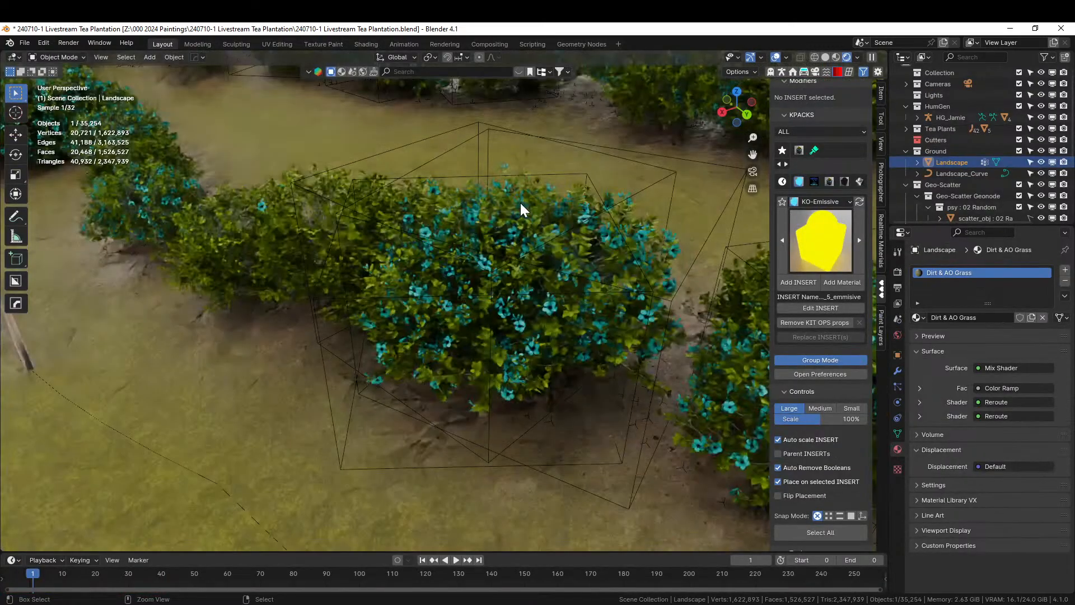
key(ctrl+s)
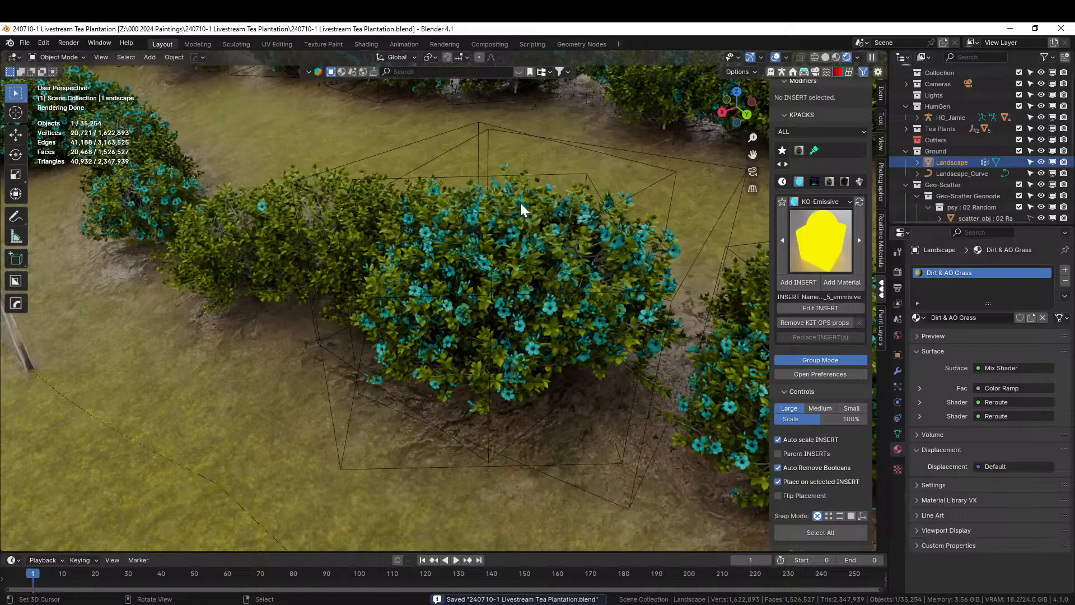
Inspect the ground along the fence and disable the Geo-Scatter collection.
mouse_move(281, 224)
middle_down()
mouse_move(307, 247)
mouse_move(346, 229)
mouse_move(347, 211)
mouse_move(333, 221)
mouse_move(461, 170)
mouse_move(590, 161)
mouse_move(523, 157)
middle_up()
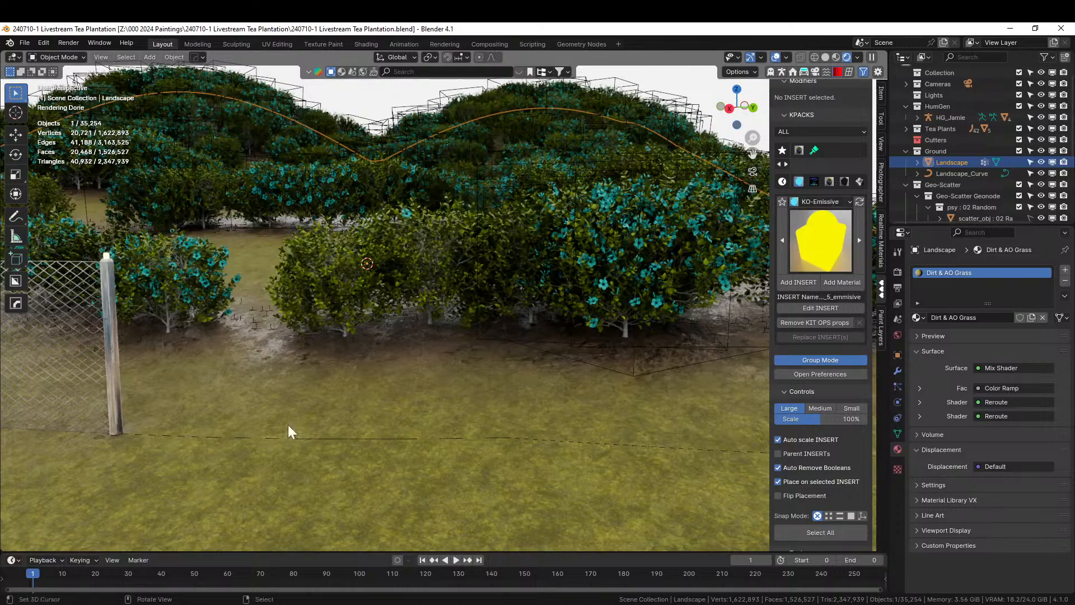
mouse_move(500, 353)
middle_down()
mouse_move(555, 392)
mouse_move(565, 382)
mouse_move(492, 365)
middle_up()
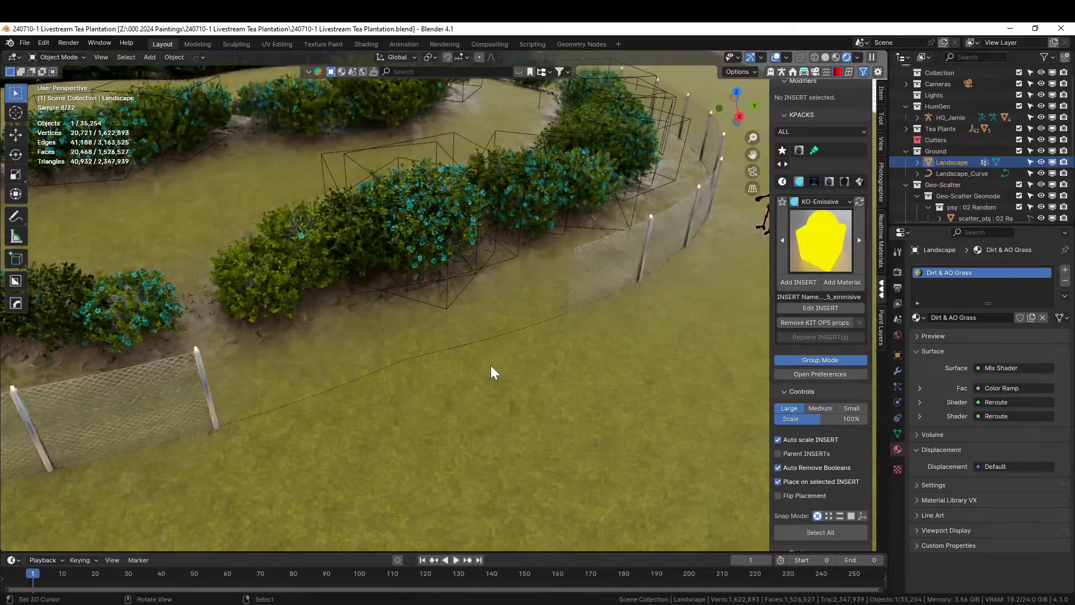
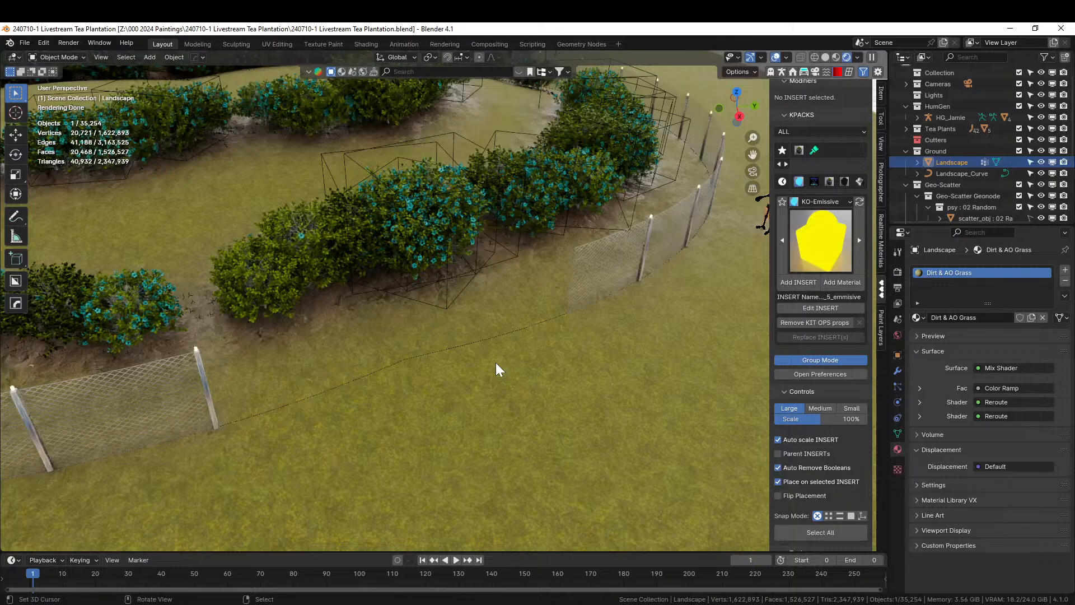
scroll(448, 404, down, 3)
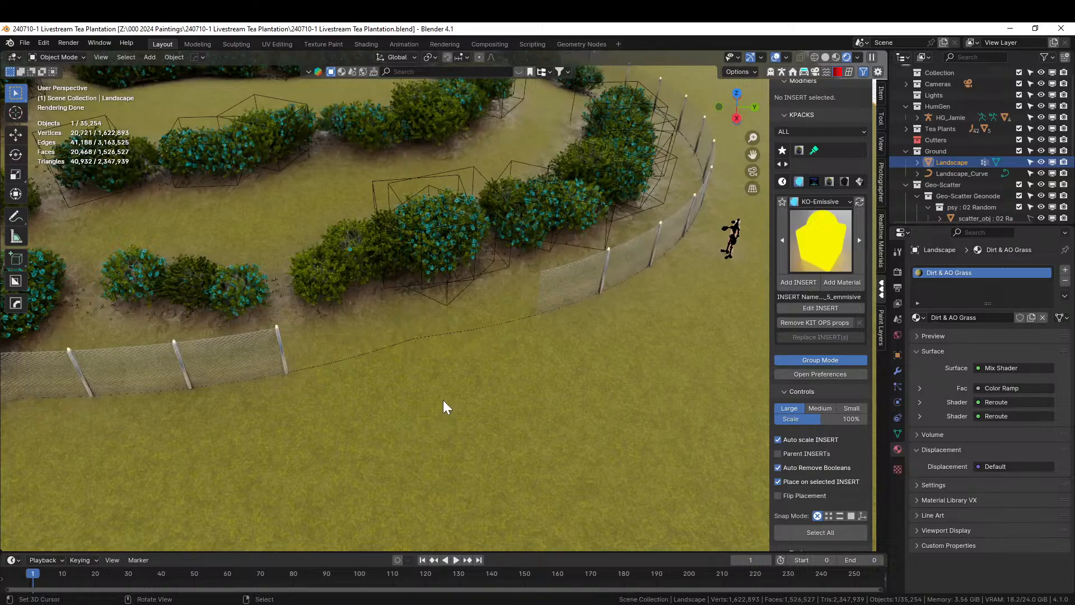
middle_drag(443, 400, 431, 361)
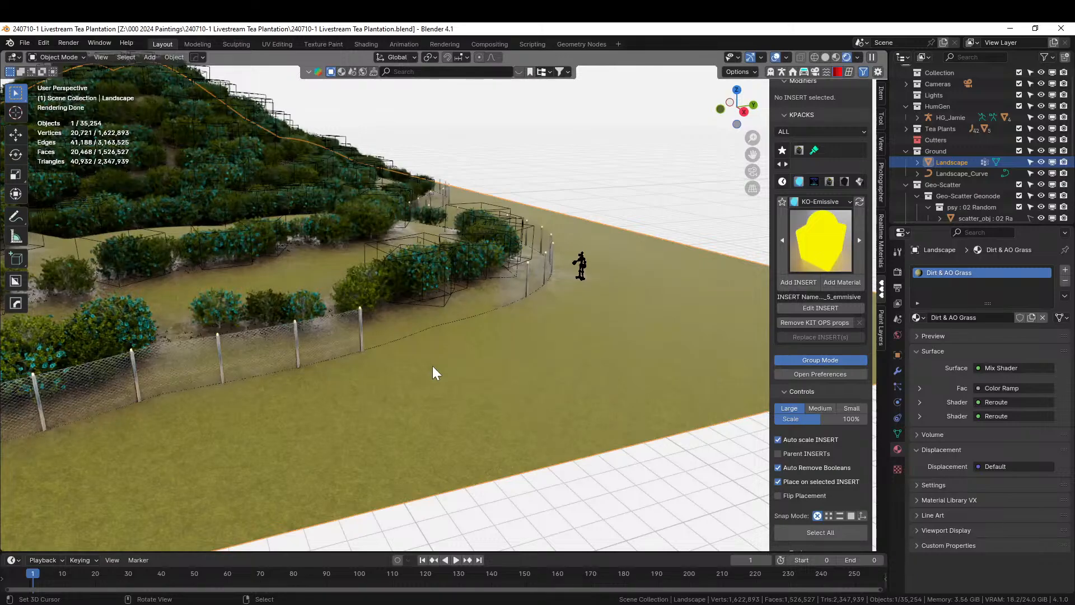
middle_drag(486, 369, 493, 389)
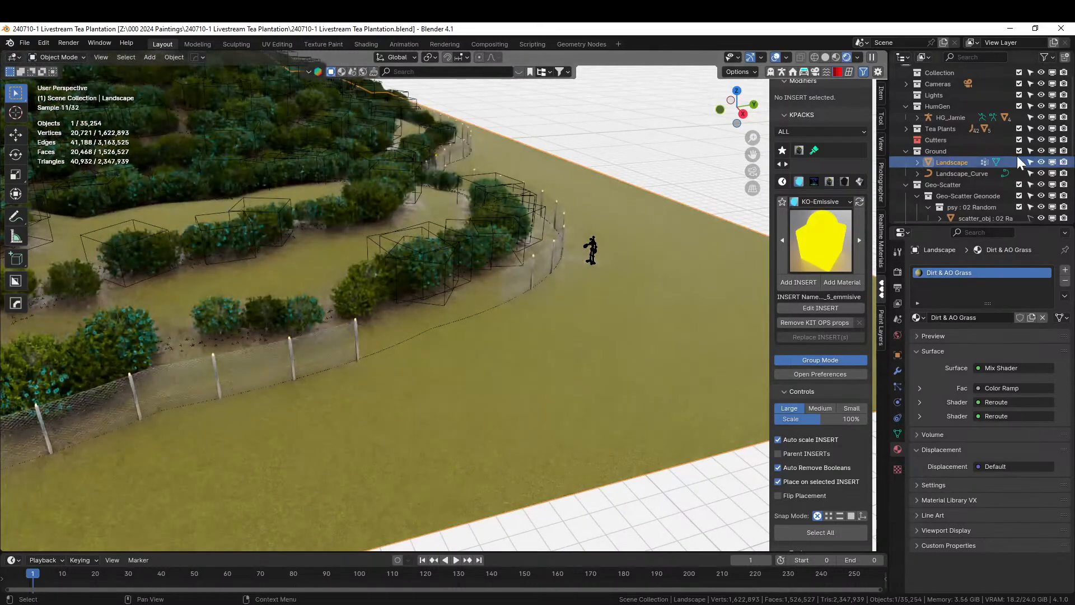
click(1019, 184)
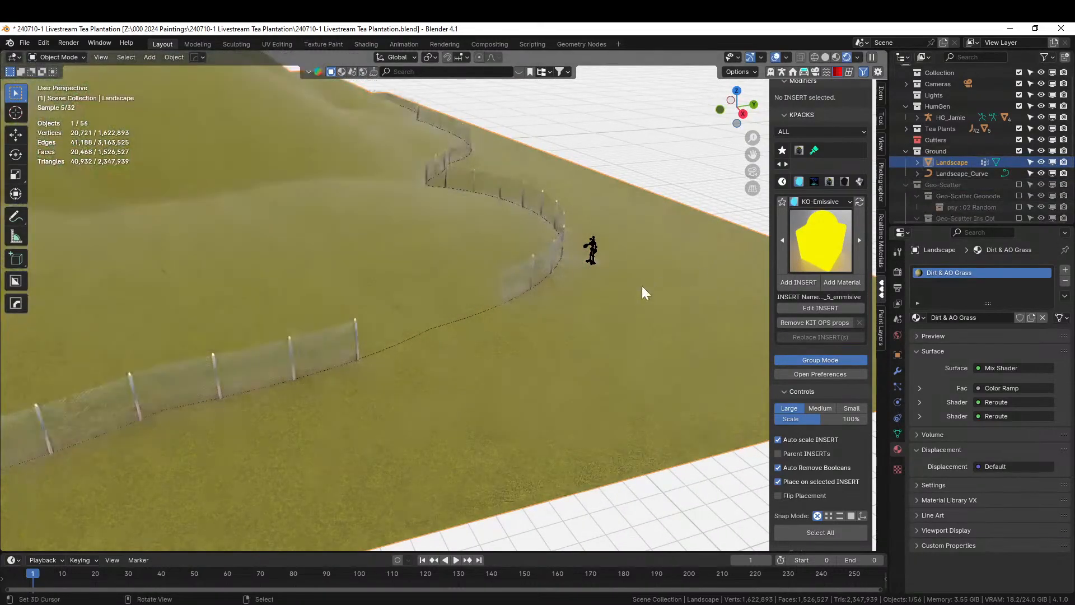
Enter Edit Mode on the landscape and mark the selected edges along the fence line as sharp.
scroll(560, 322, down, 3)
key(Tab)
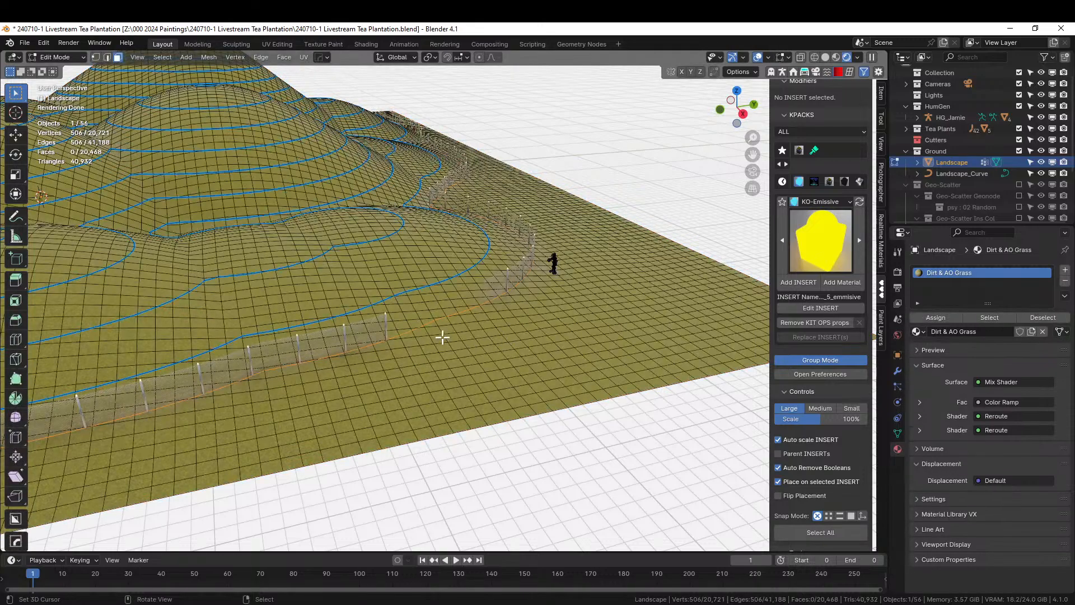
key(q)
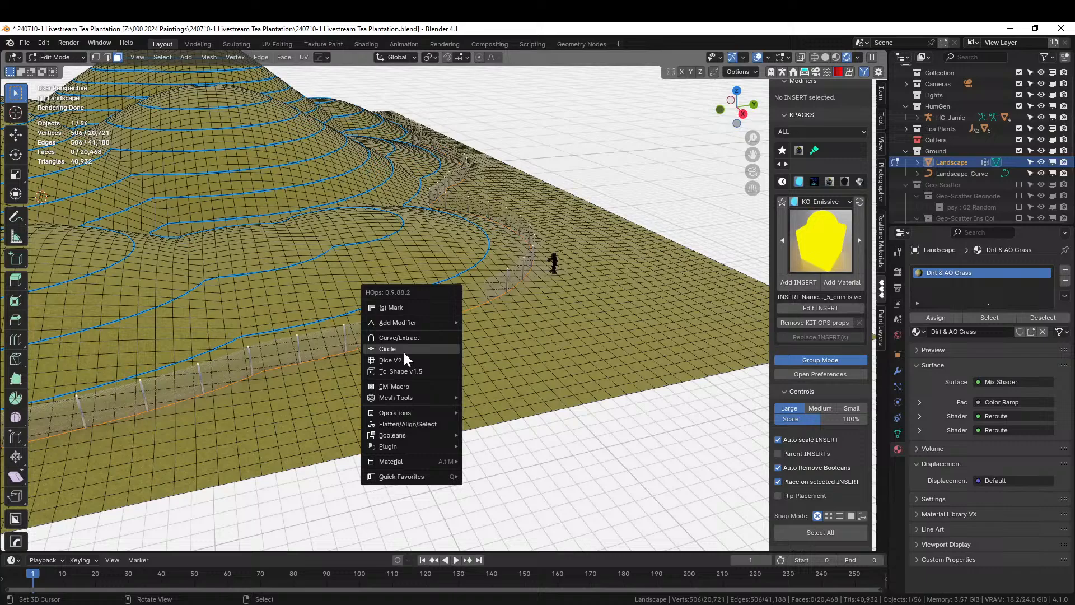
click(406, 308)
Select all linked landscape faces outside the fence line, delimited by sharp edges.
click(547, 358)
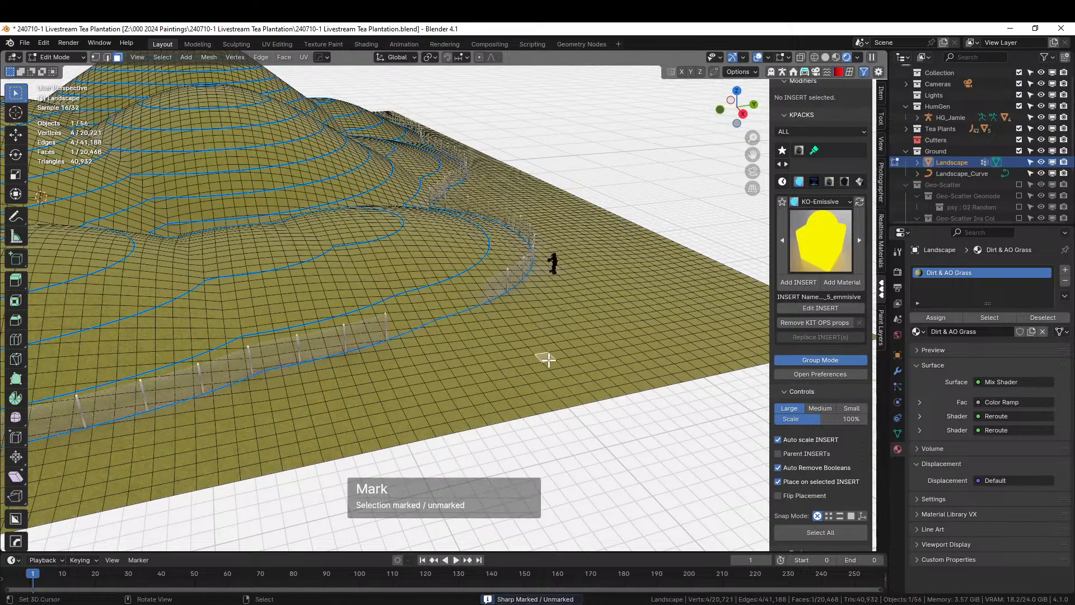
key(l)
scroll(544, 360, down, 3)
middle_drag(543, 360, 442, 350)
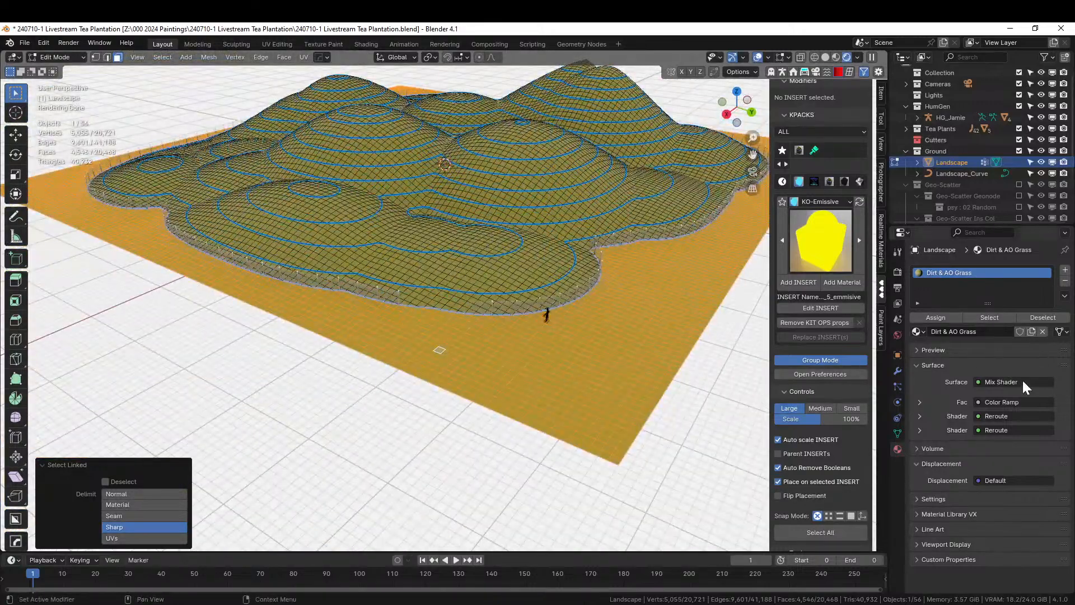
Add a vertex group to the landscape and name it Outside Plantation.
click(899, 434)
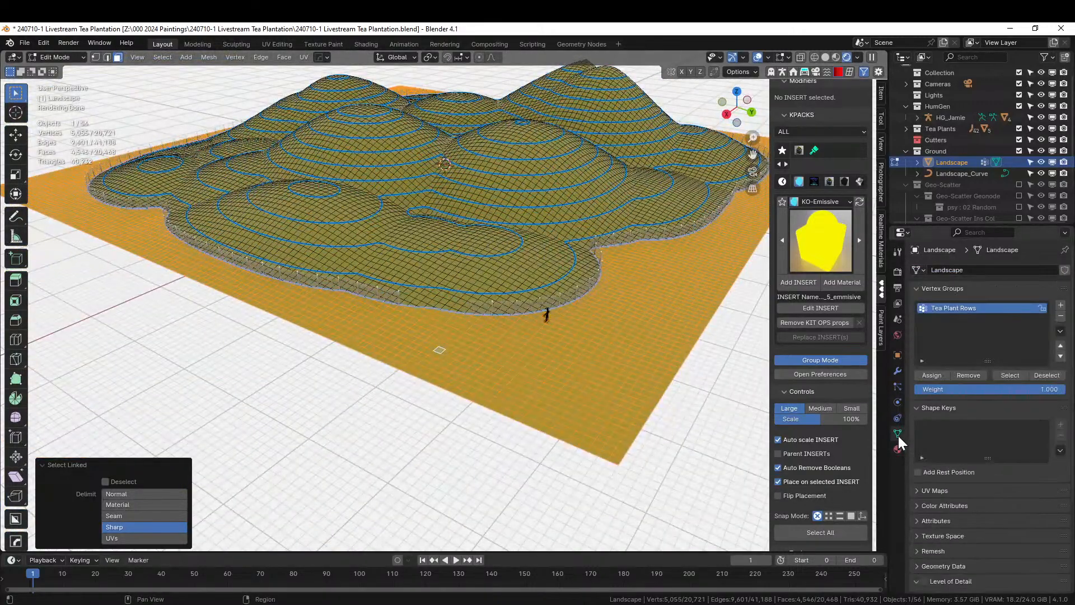
click(1061, 306)
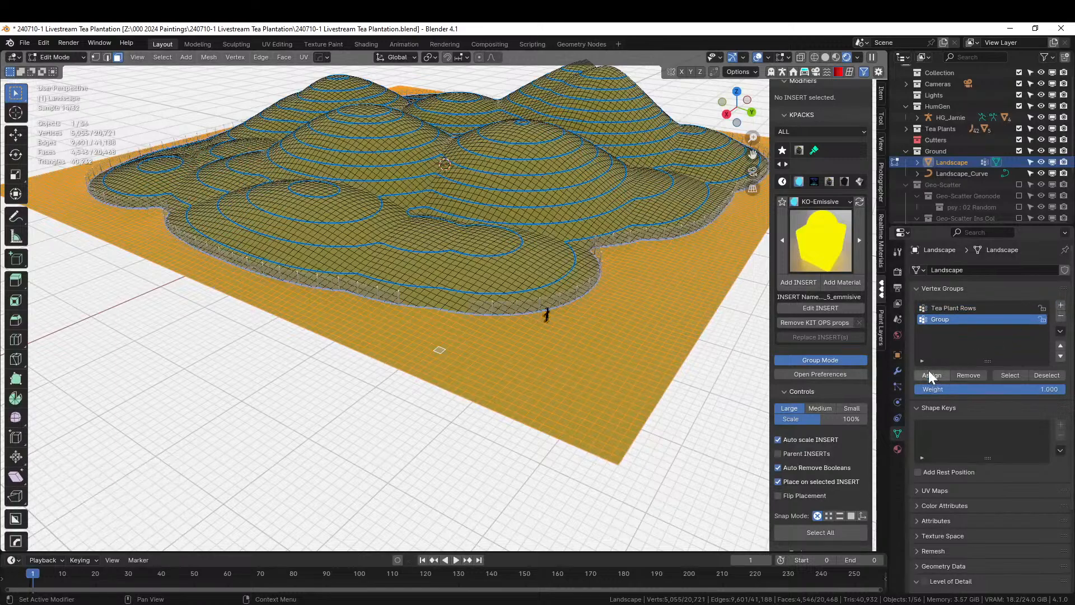
double_click(946, 320)
text(Outside Plantation)
key(Return)
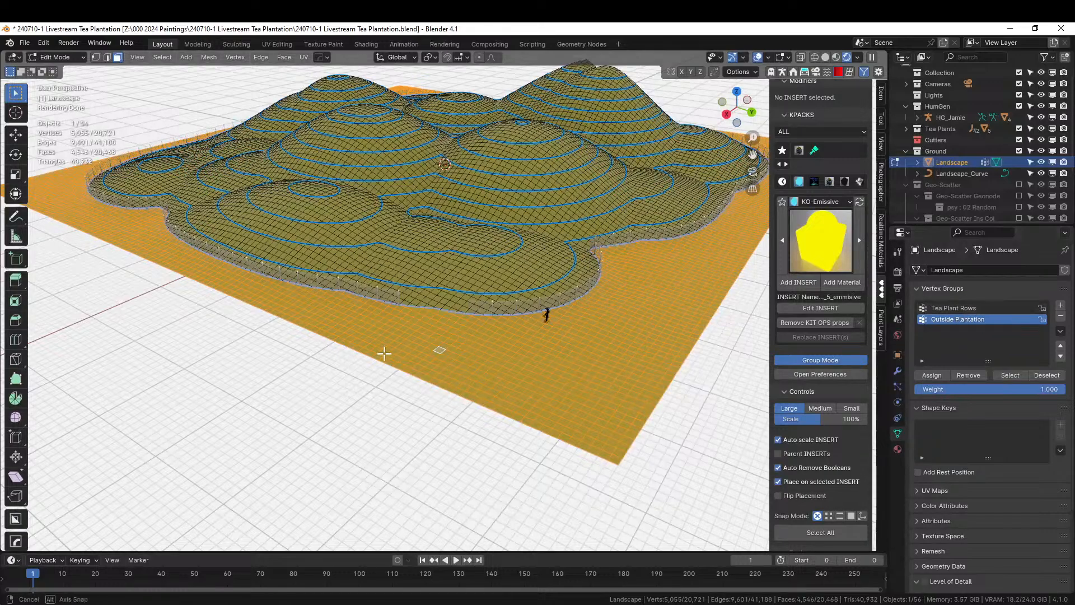
Leave Edit Mode on the landscape and view the ground outside the fence.
scroll(433, 372, up, 4)
scroll(433, 372, down, 4)
middle_drag(406, 369, 502, 381)
scroll(501, 375, up, 2)
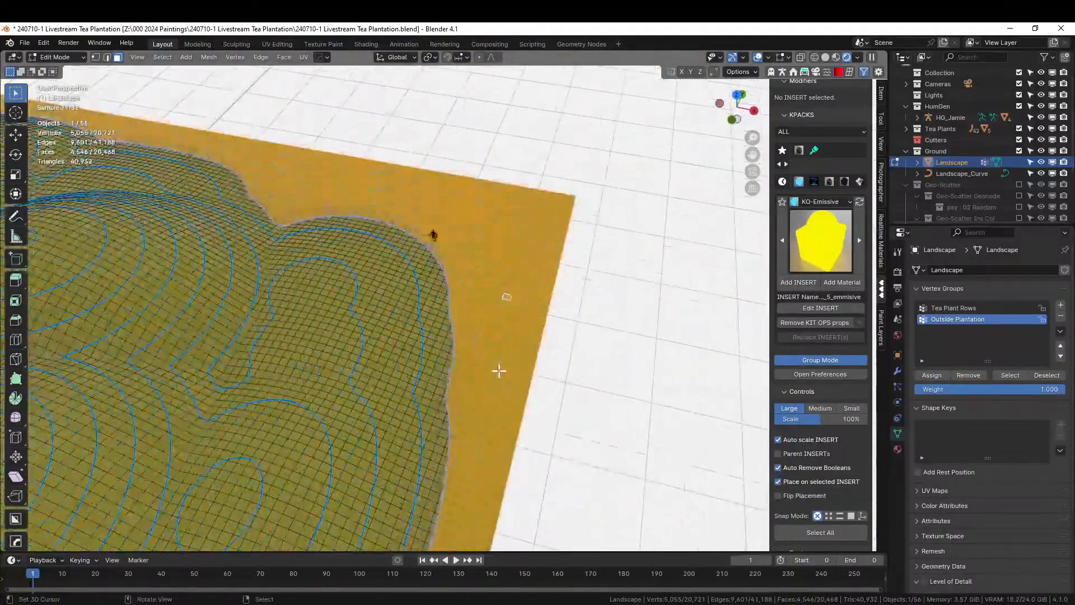
key(Tab)
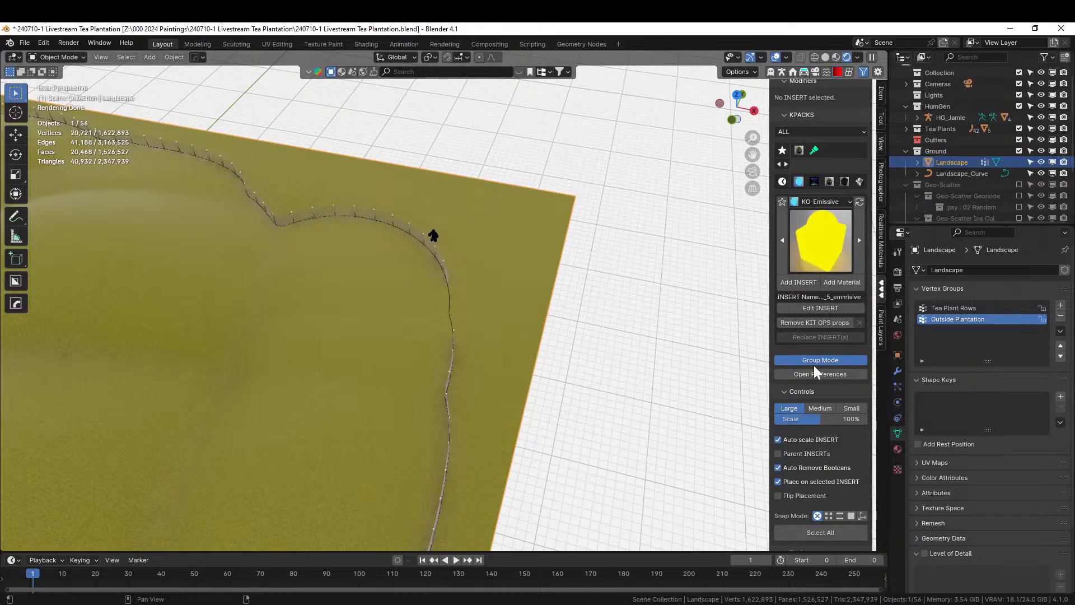
middle_drag(514, 438, 484, 396)
scroll(807, 399, up, 2)
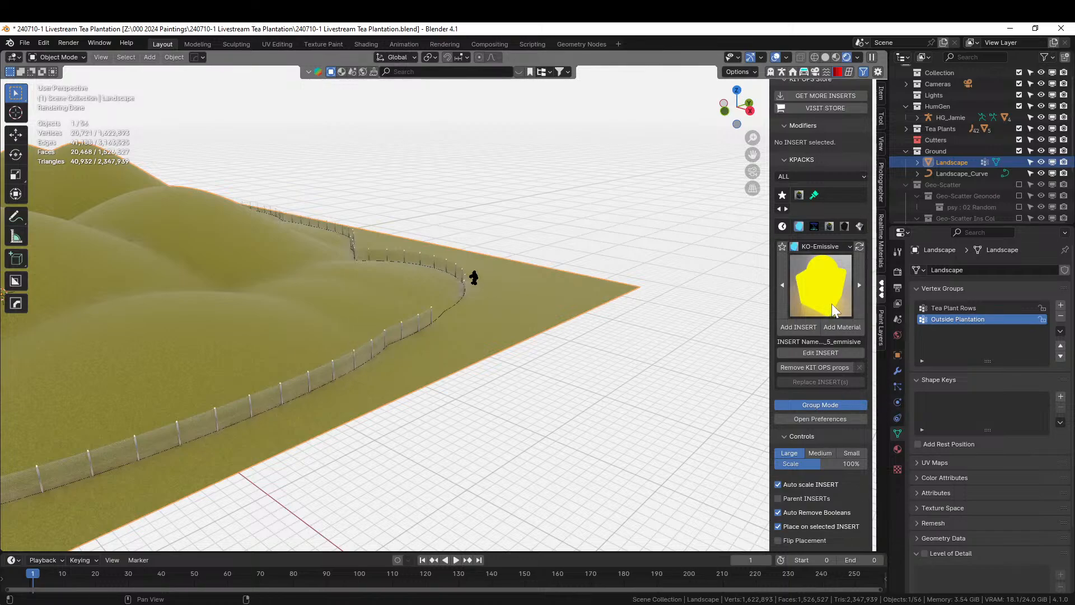
Open the Geo-Scatter biome library for the landscape and maximize its window.
click(815, 72)
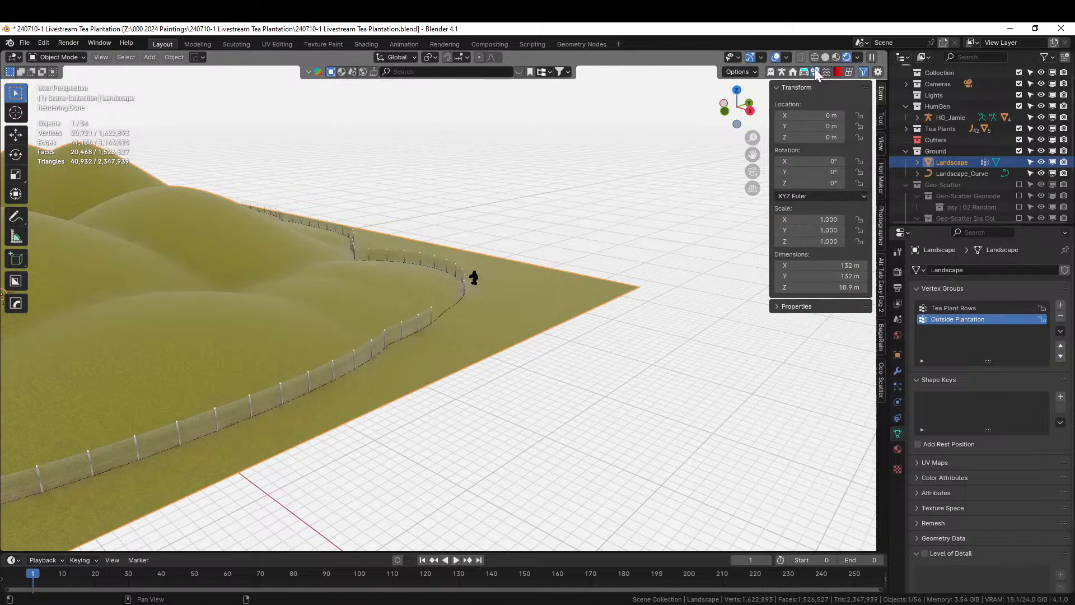
click(883, 383)
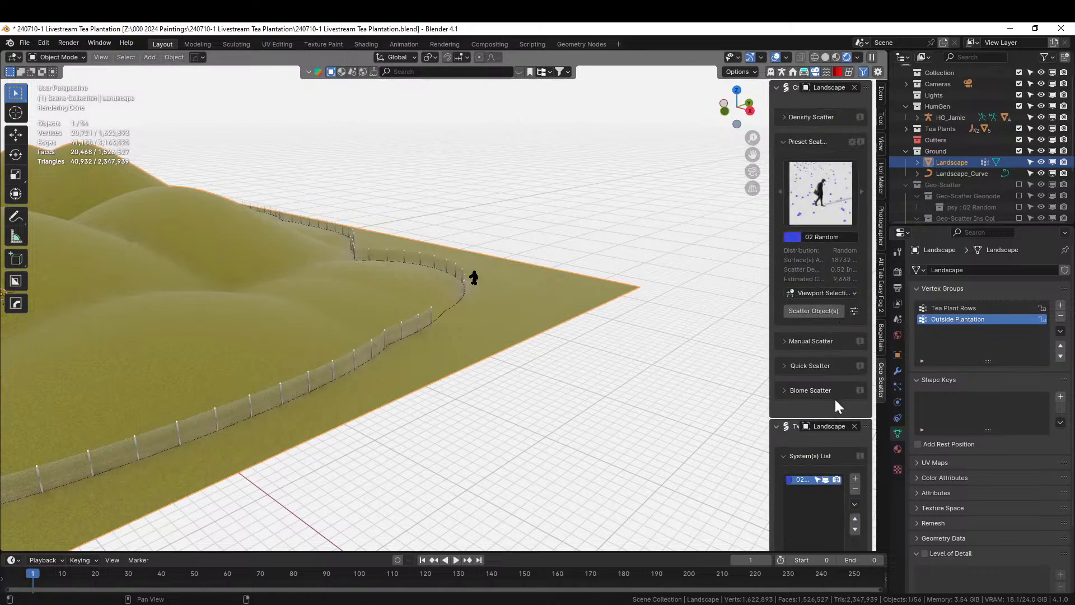
click(789, 391)
click(808, 413)
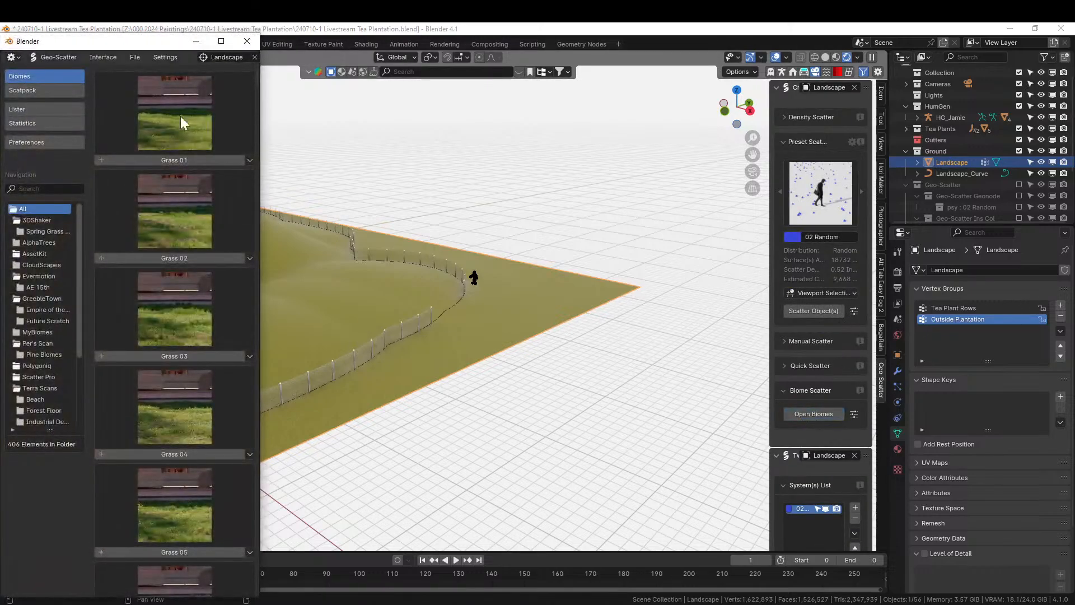
click(221, 42)
Scatter Biome 13 on the landscape with its scatter systems hidden for safety, and close the biome library.
scroll(541, 327, down, 10)
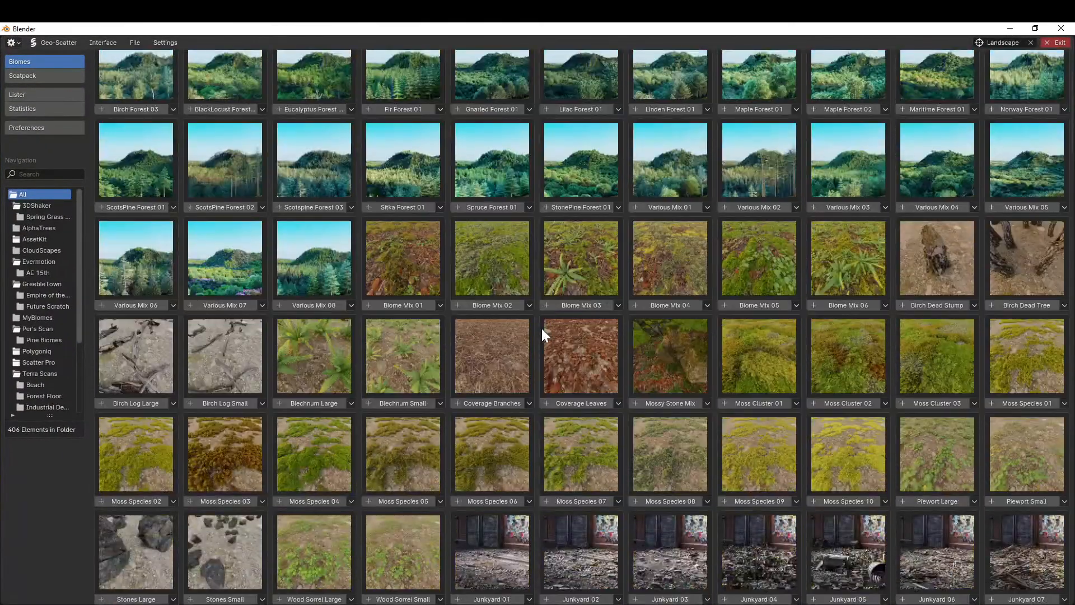
scroll(543, 328, down, 8)
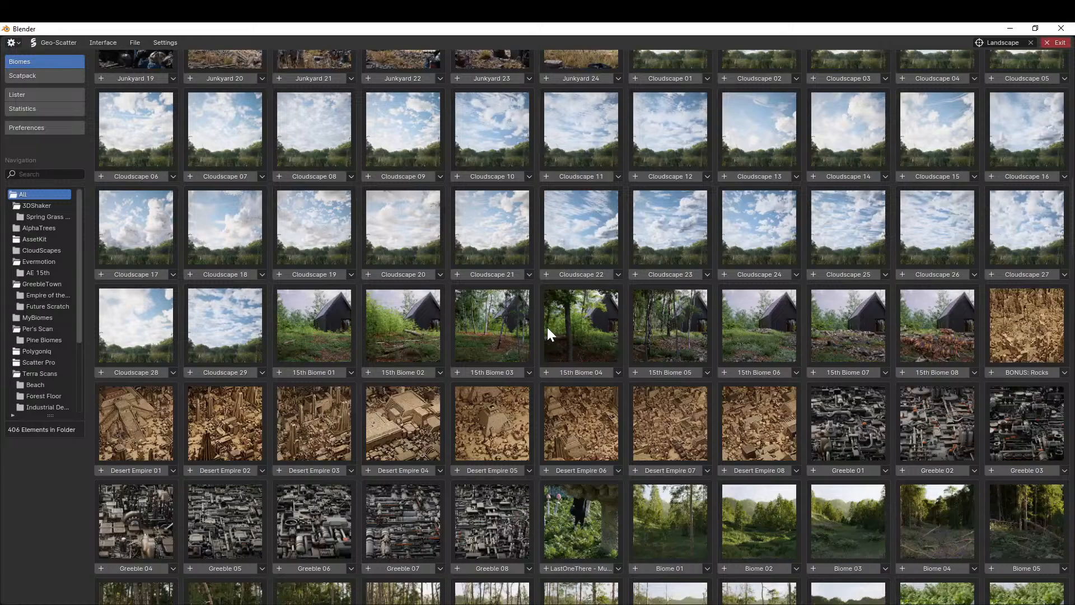
scroll(546, 327, down, 3)
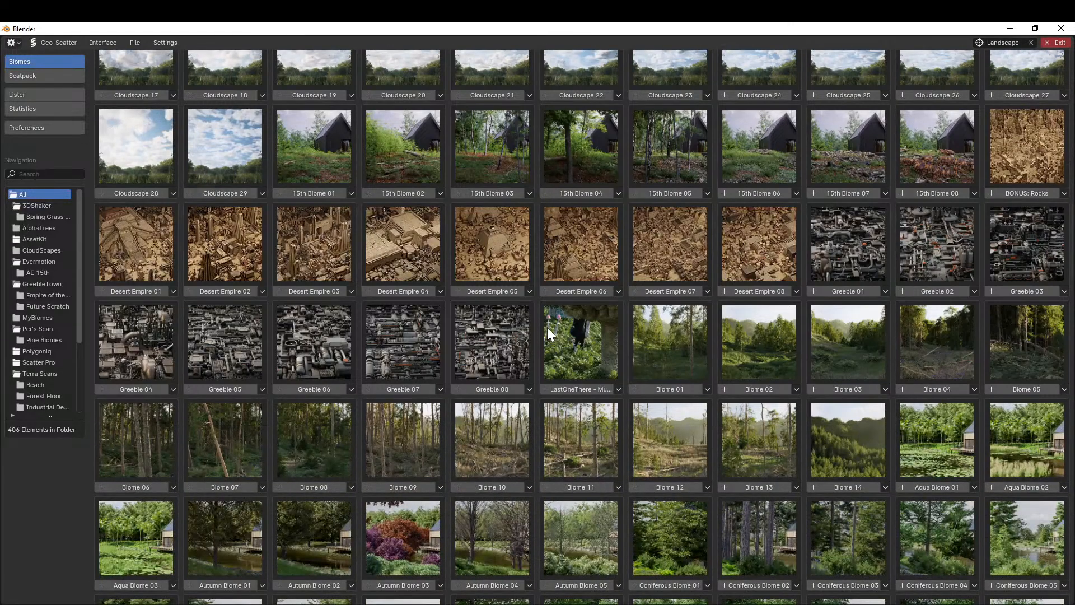
scroll(546, 327, down, 1)
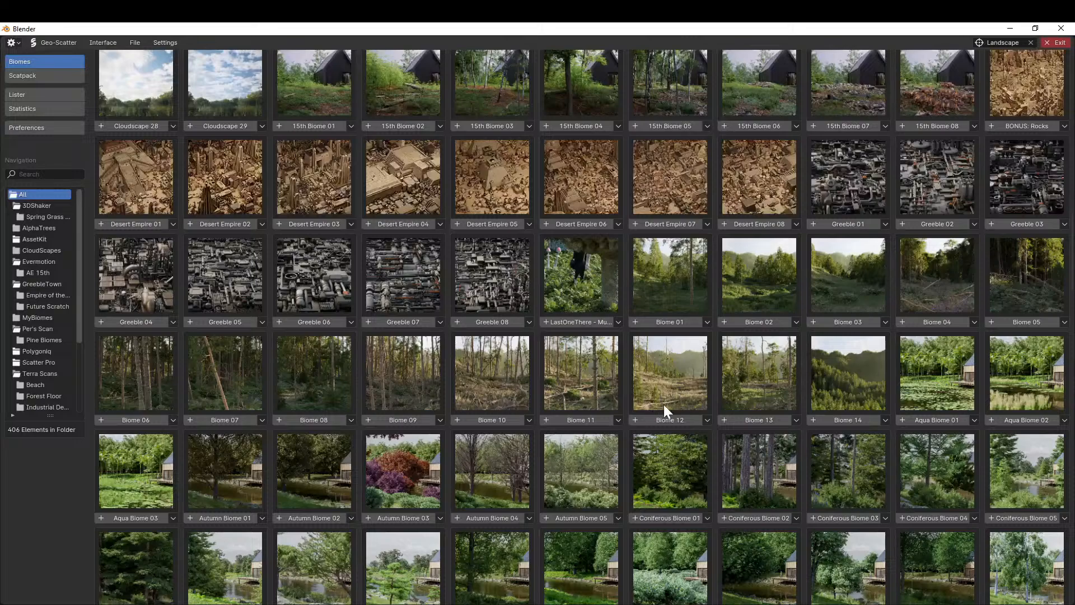
click(758, 420)
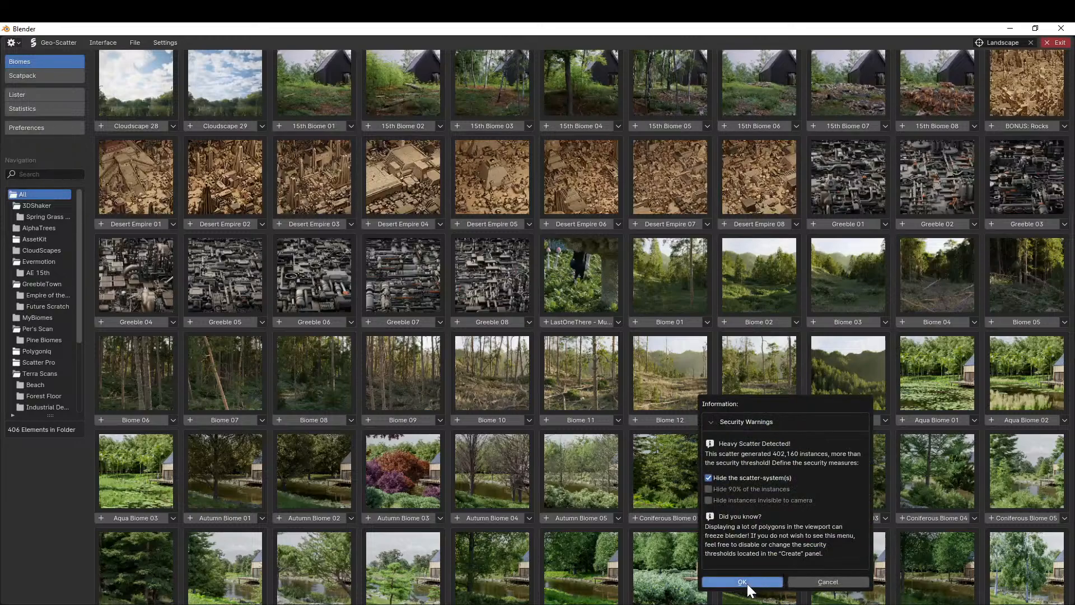
click(747, 583)
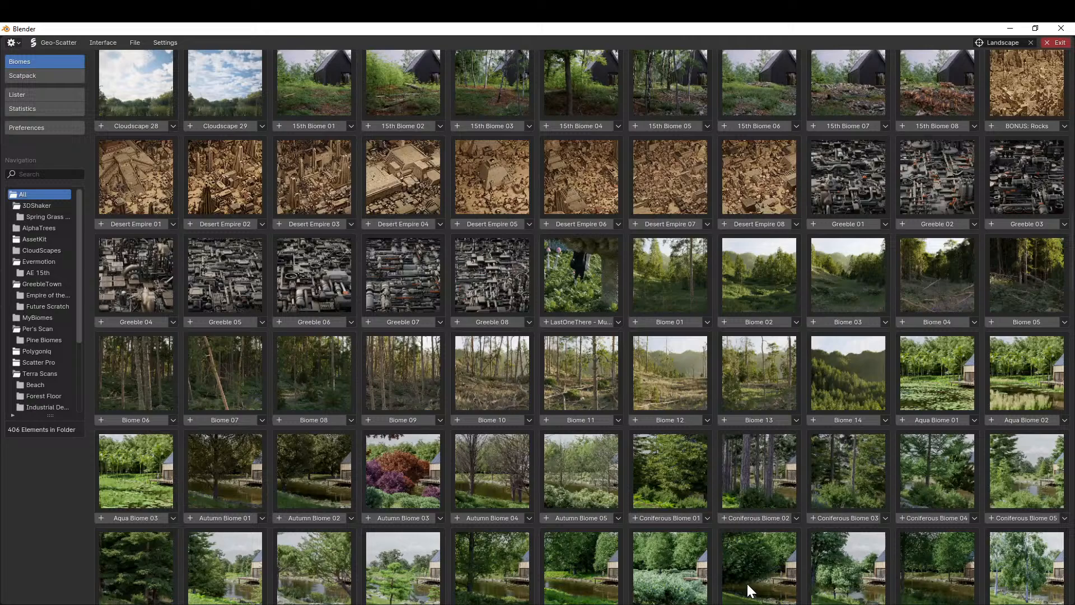
click(1059, 30)
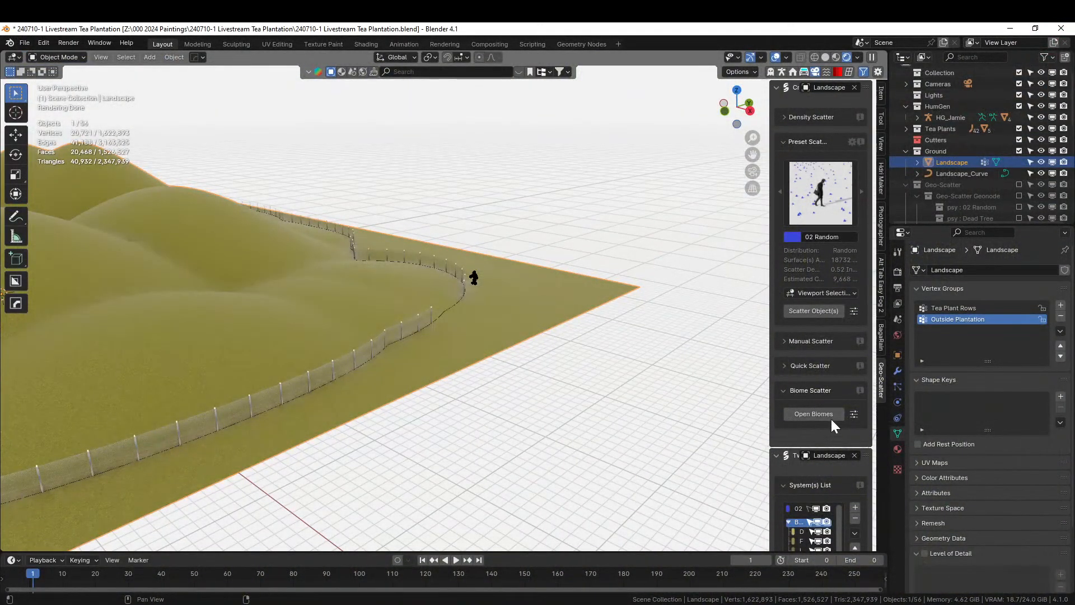
Enable the vertex-group culling mask for the Biome 13 group and set it to Outside Plantation.
drag(771, 361, 637, 355)
scroll(716, 372, down, 5)
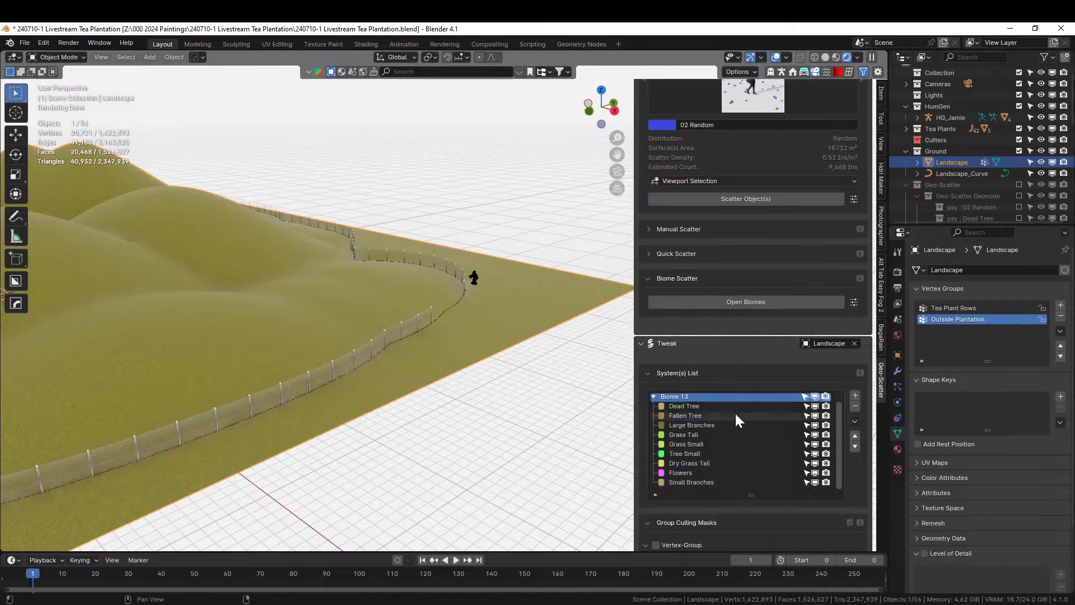
scroll(744, 526, down, 2)
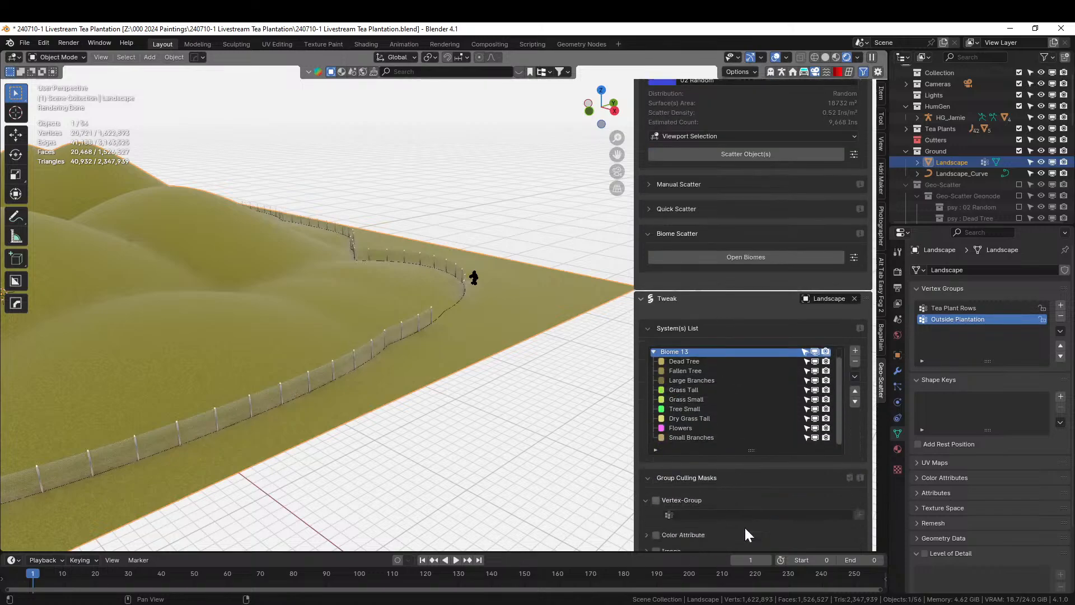
click(656, 499)
click(666, 515)
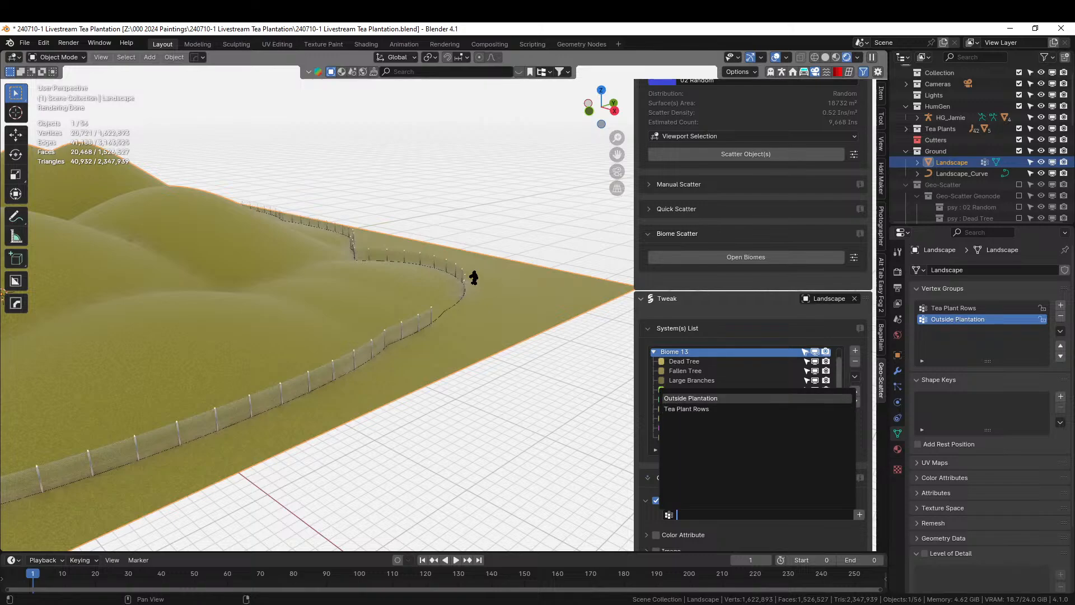
click(706, 399)
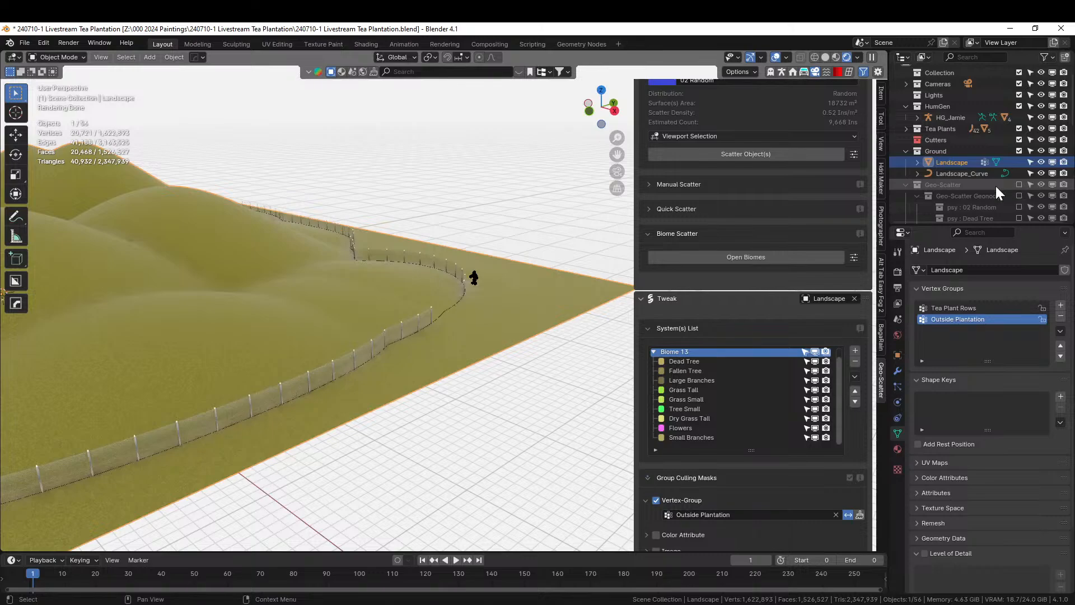
Enable the Geo-Scatter collection and inspect the biome vegetation along and outside the fence.
click(1020, 184)
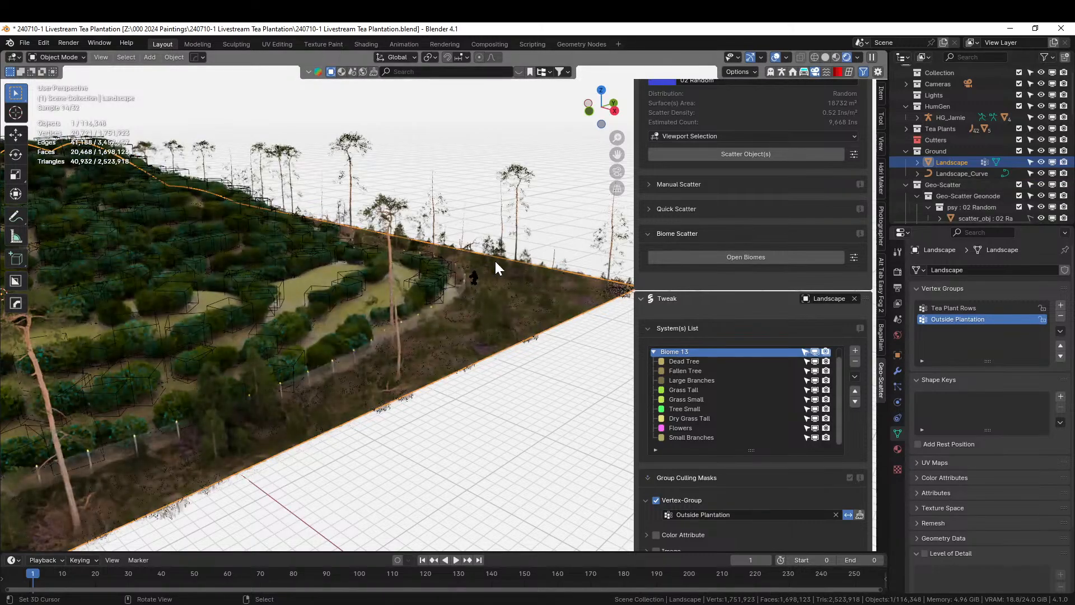
middle_drag(230, 331, 194, 377)
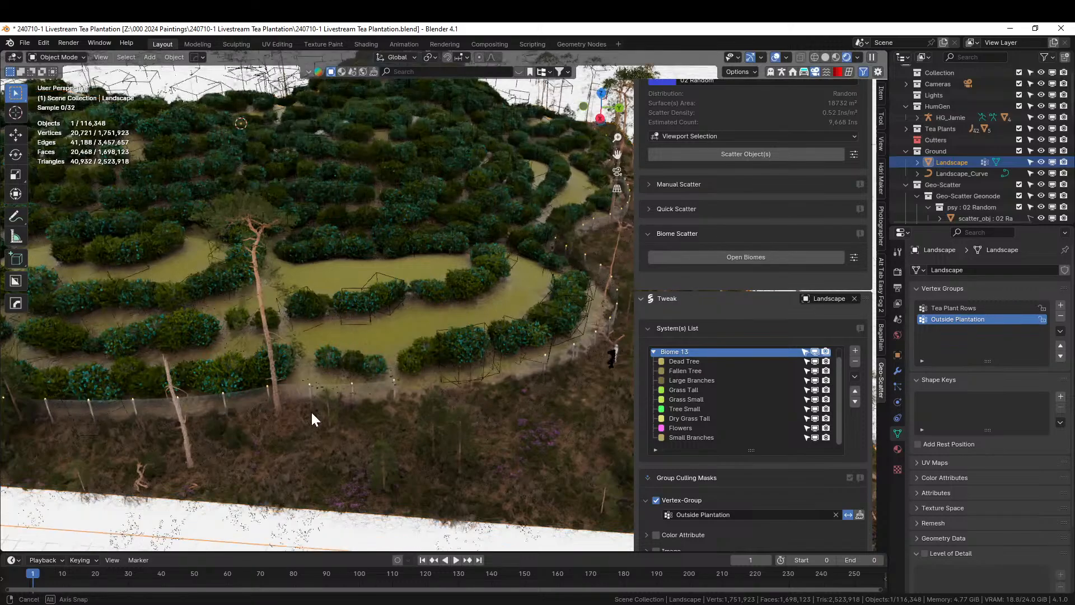
scroll(311, 411, up, 8)
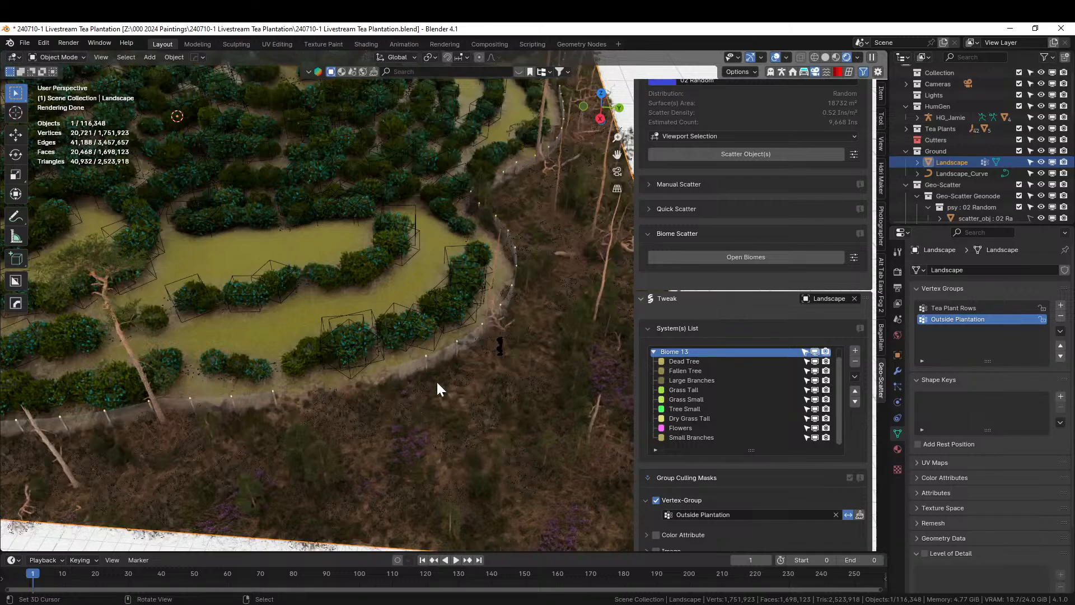
middle_drag(438, 384, 462, 352)
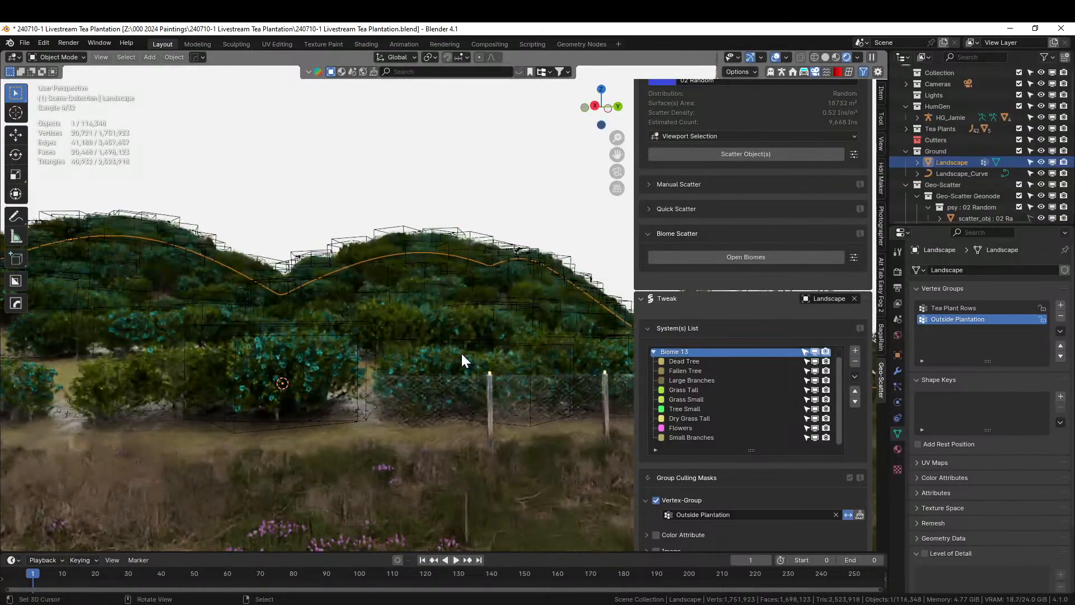
shift+middle_drag(387, 358, 462, 358)
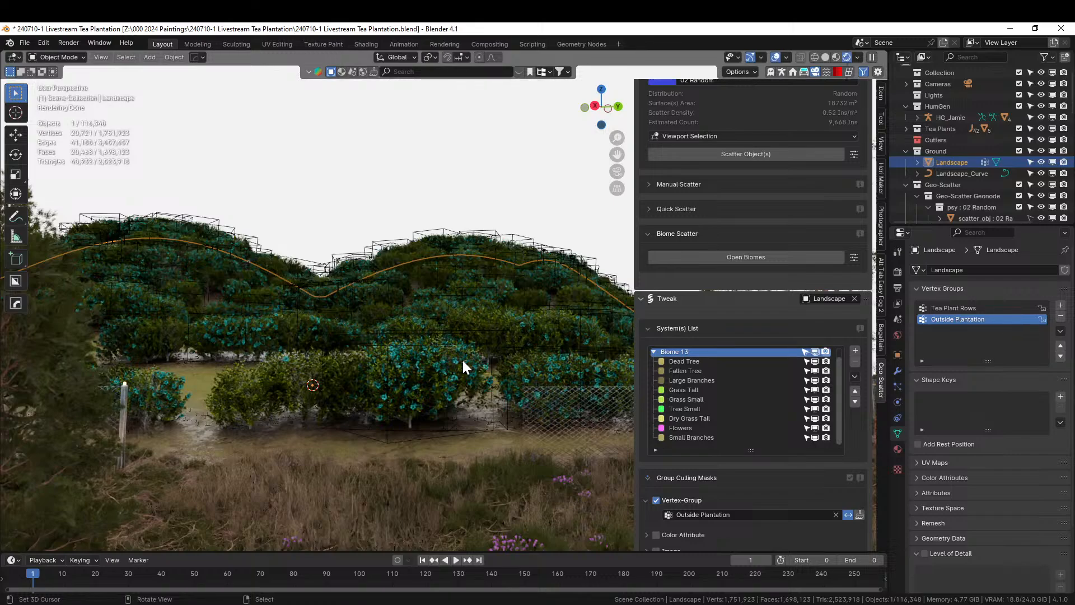
middle_drag(459, 385, 393, 434)
scroll(393, 433, down, 2)
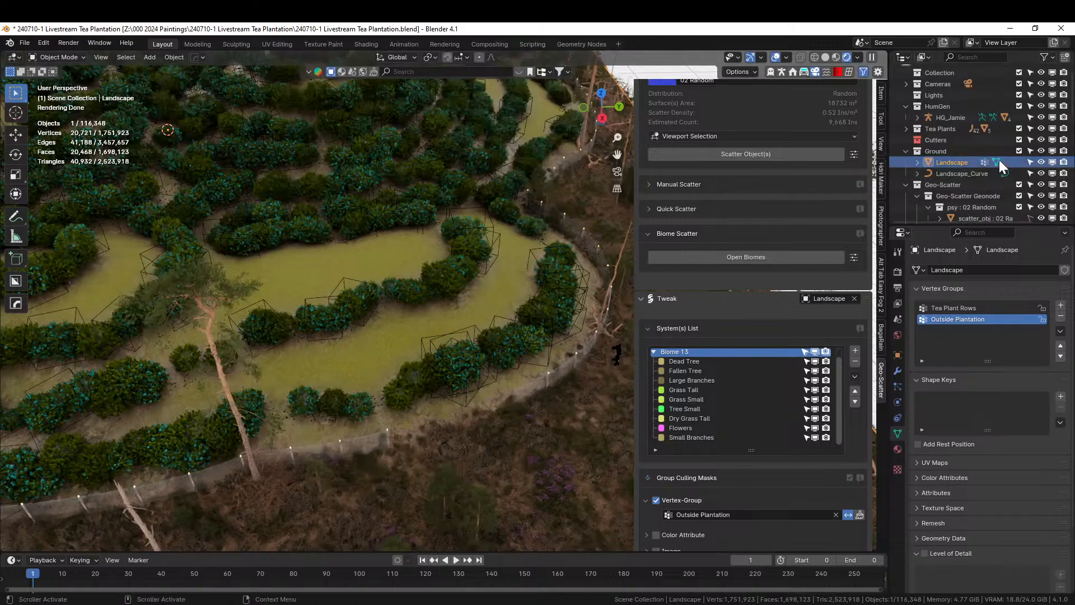
Disable the Geo-Scatter collection and enter Edit Mode on the landscape.
click(1019, 184)
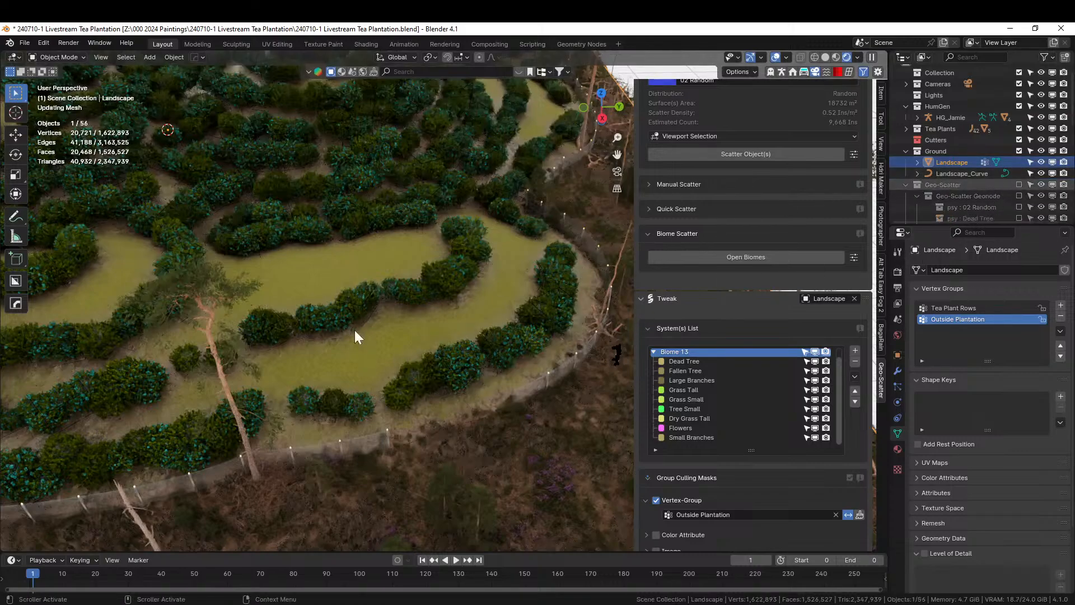
scroll(358, 347, down, 2)
middle_drag(359, 348, 358, 321)
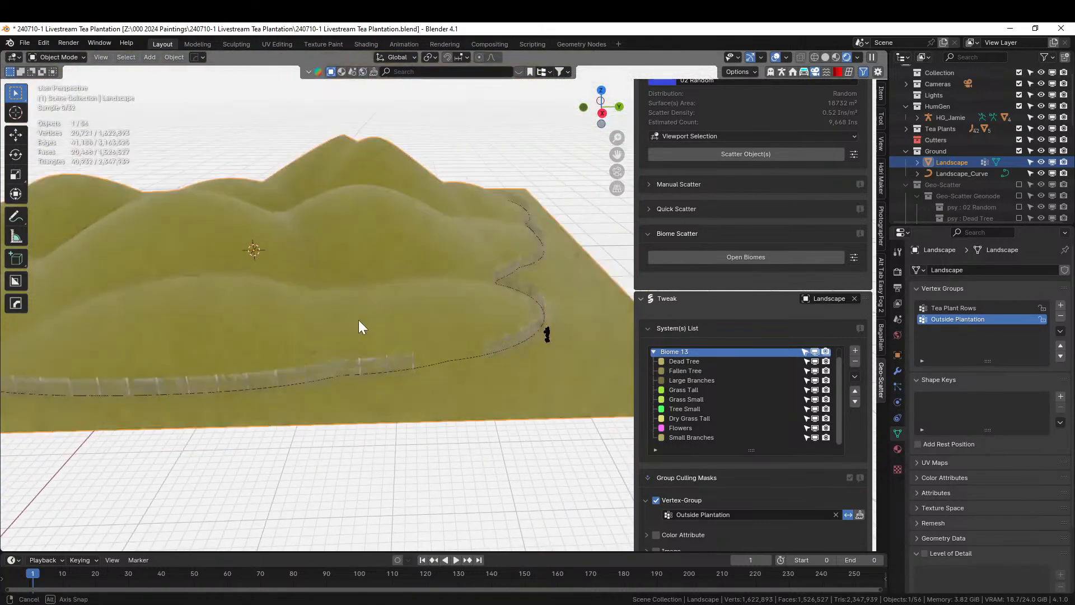
click(896, 372)
click(897, 434)
key(Tab)
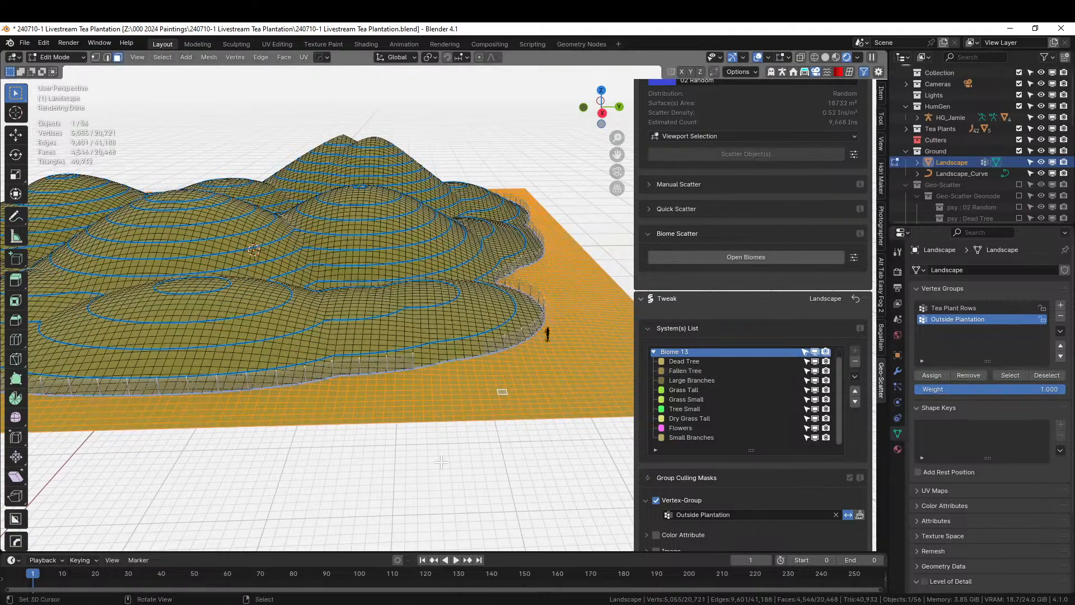
Add the Tea Plant Rows vertex group to the outside-fence selection and invert the selection.
middle_drag(431, 442, 454, 510)
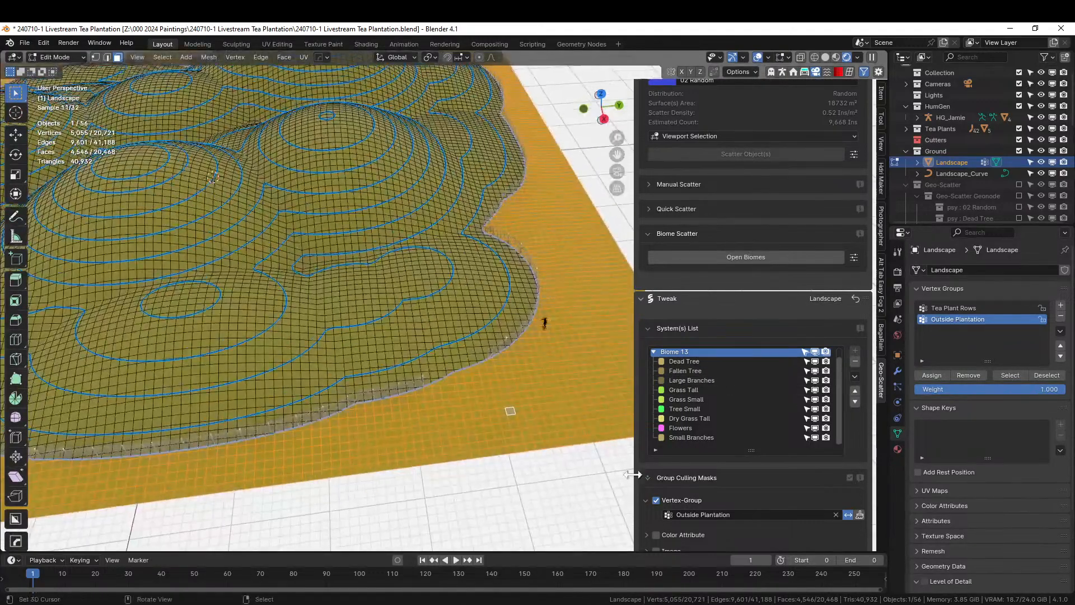
click(987, 310)
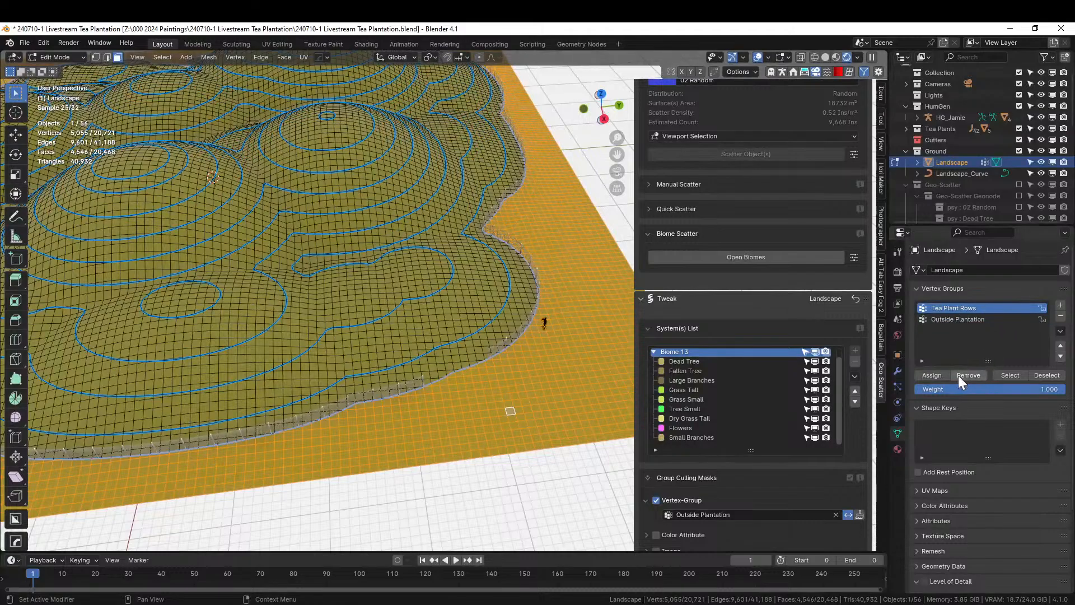
click(1012, 375)
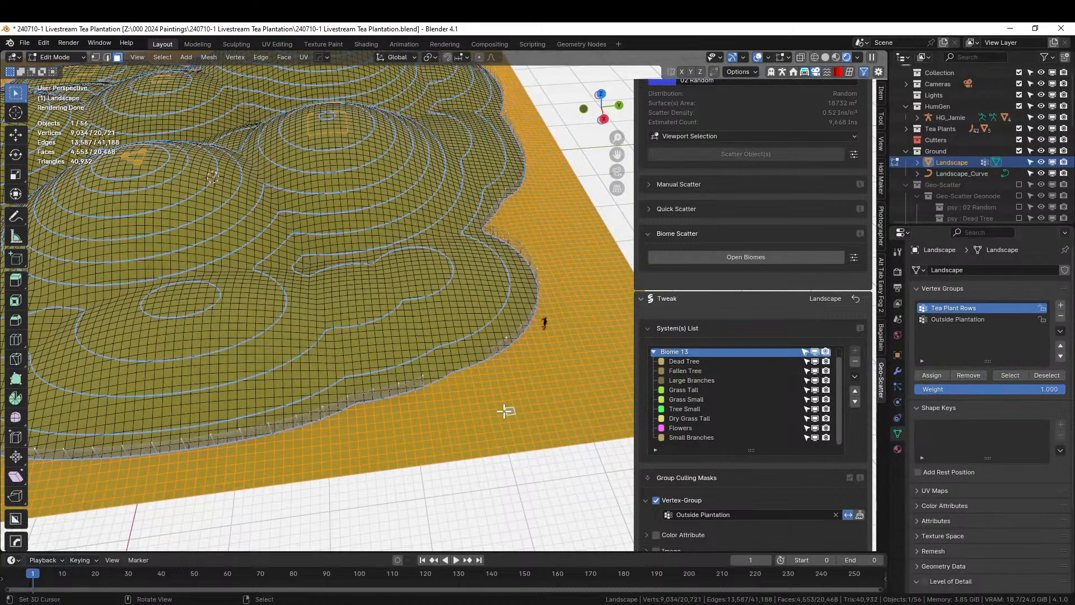
key(ctrl+i)
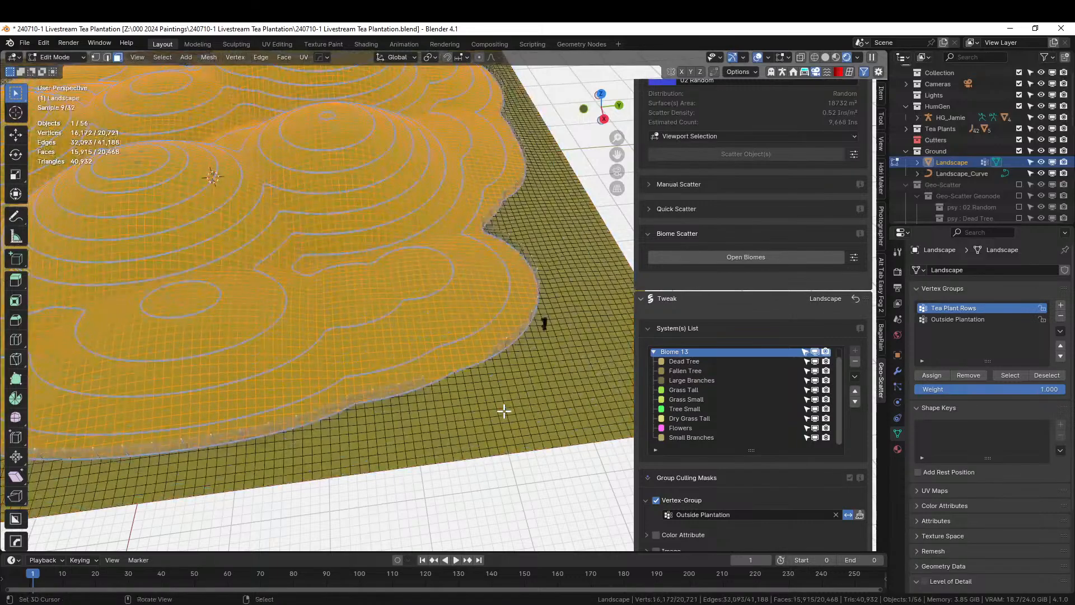
Examine the inverted face selection around the tea plant rows and along the inside of the fence.
shift+middle_drag(425, 417, 519, 491)
scroll(442, 451, up, 10)
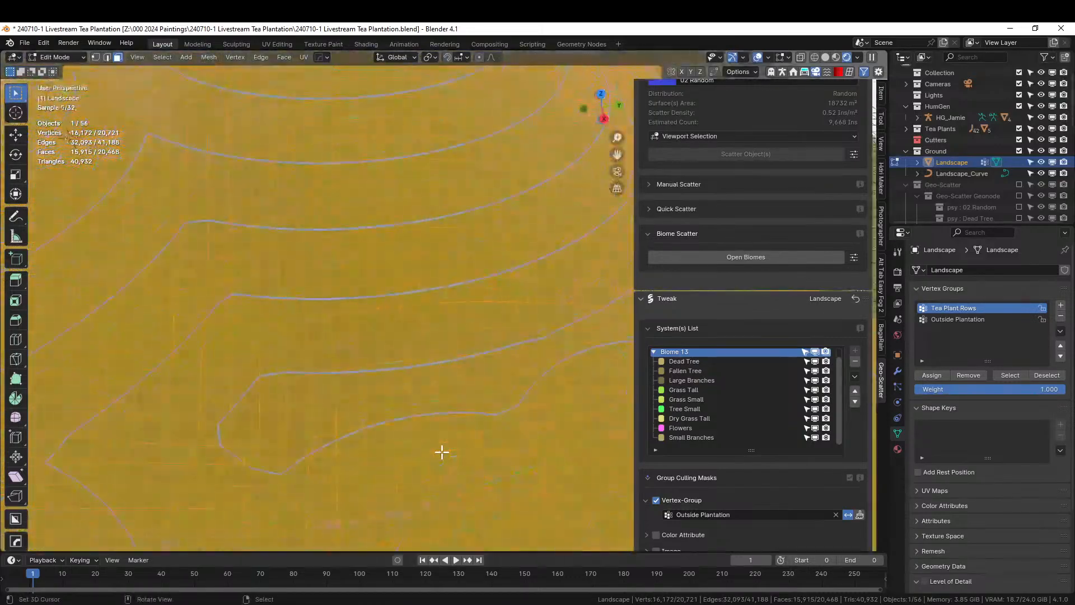
scroll(442, 452, up, 2)
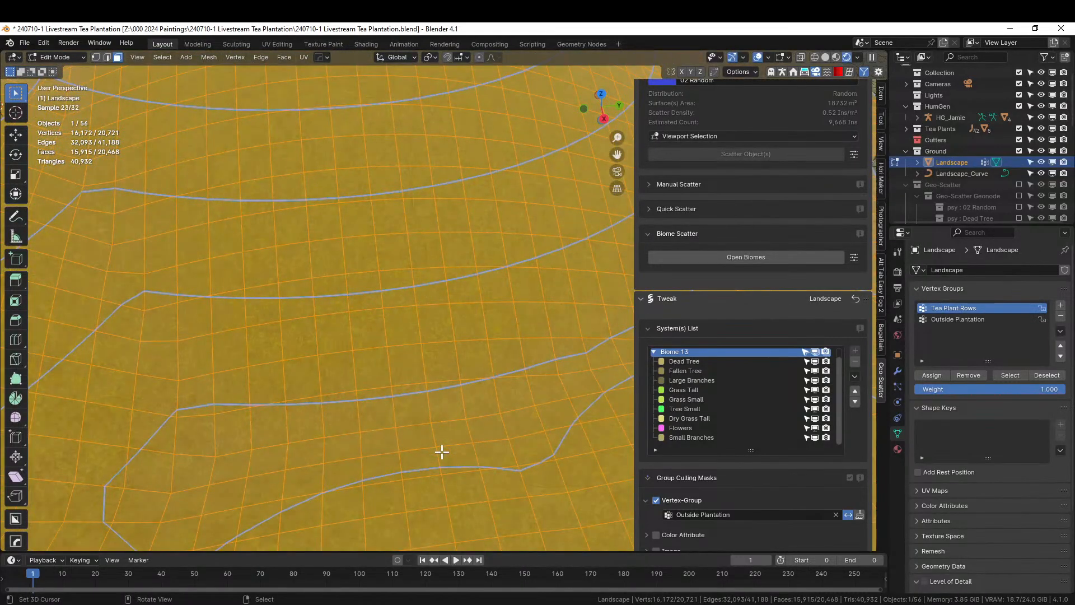
scroll(442, 452, down, 3)
scroll(440, 454, up, 2)
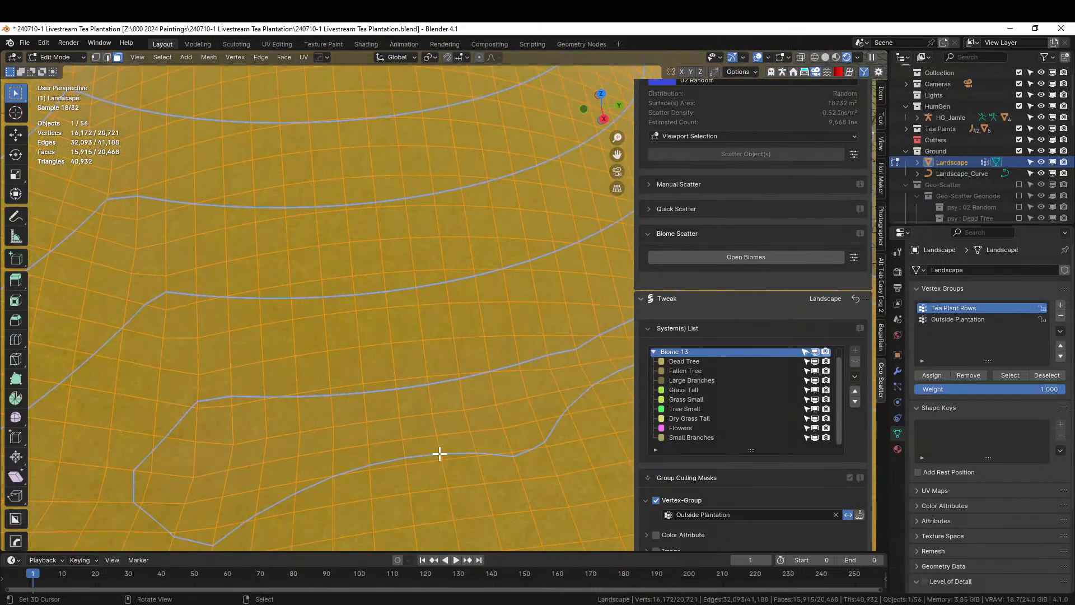
middle_drag(441, 444, 520, 437)
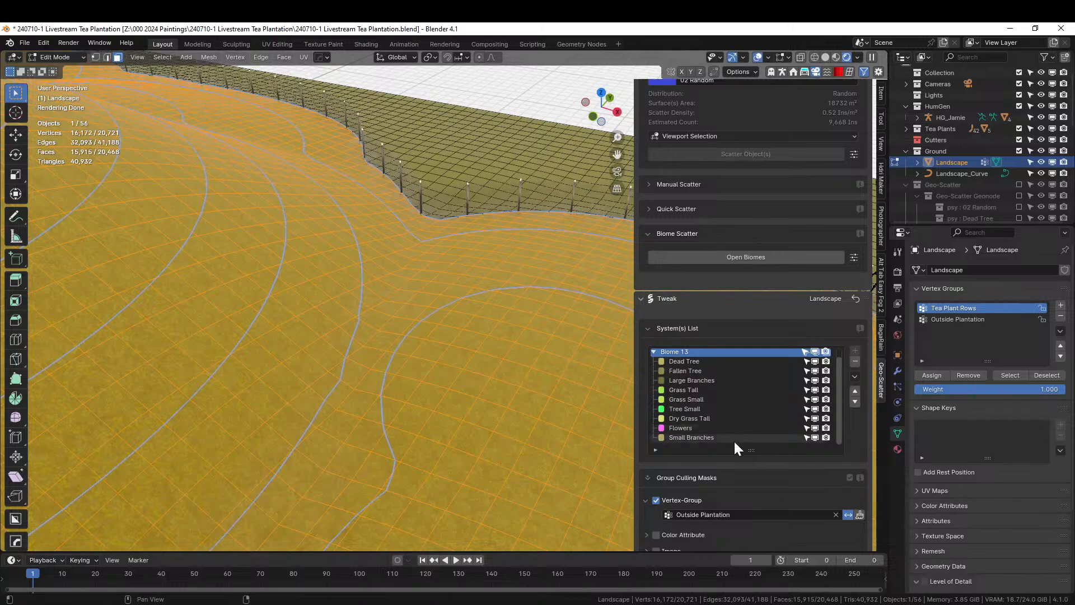
scroll(497, 429, up, 4)
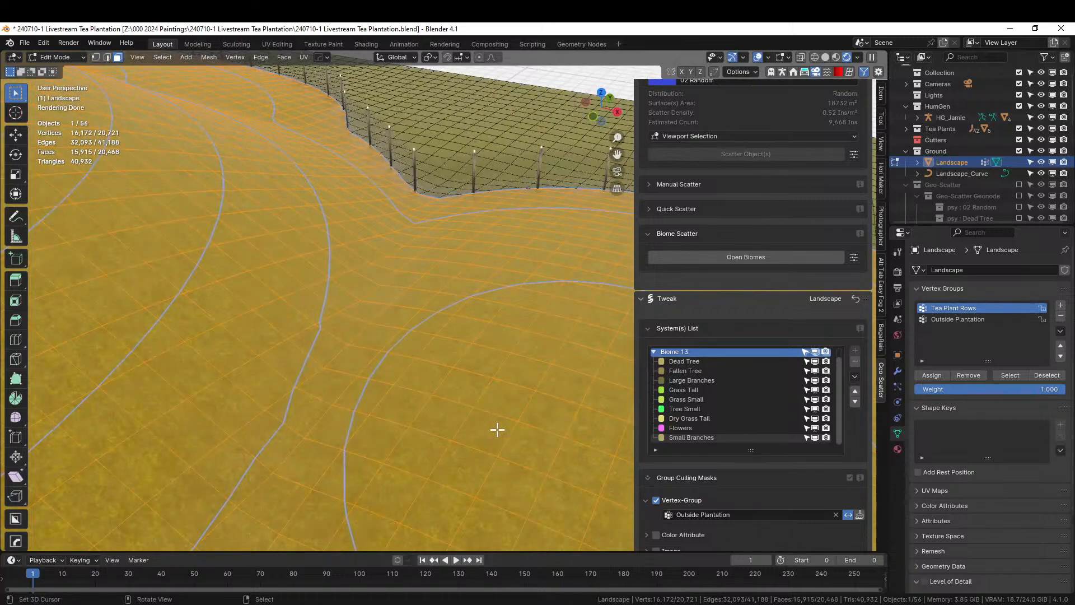
Switch to vertex selection and deselect the Tea Plant Rows vertices from the landscape's current selection.
key(1)
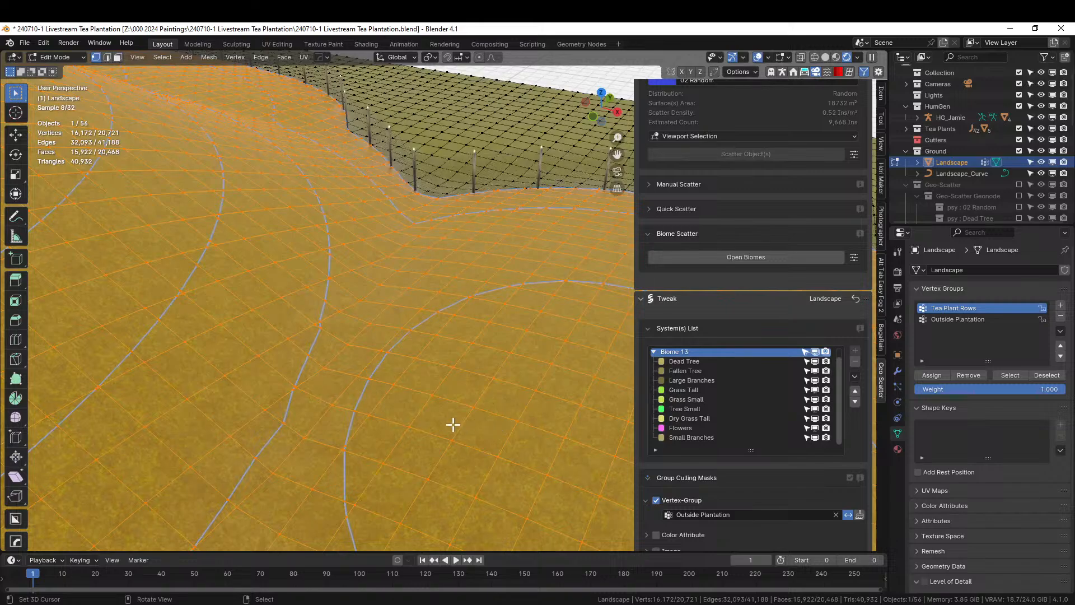
scroll(453, 424, up, 1)
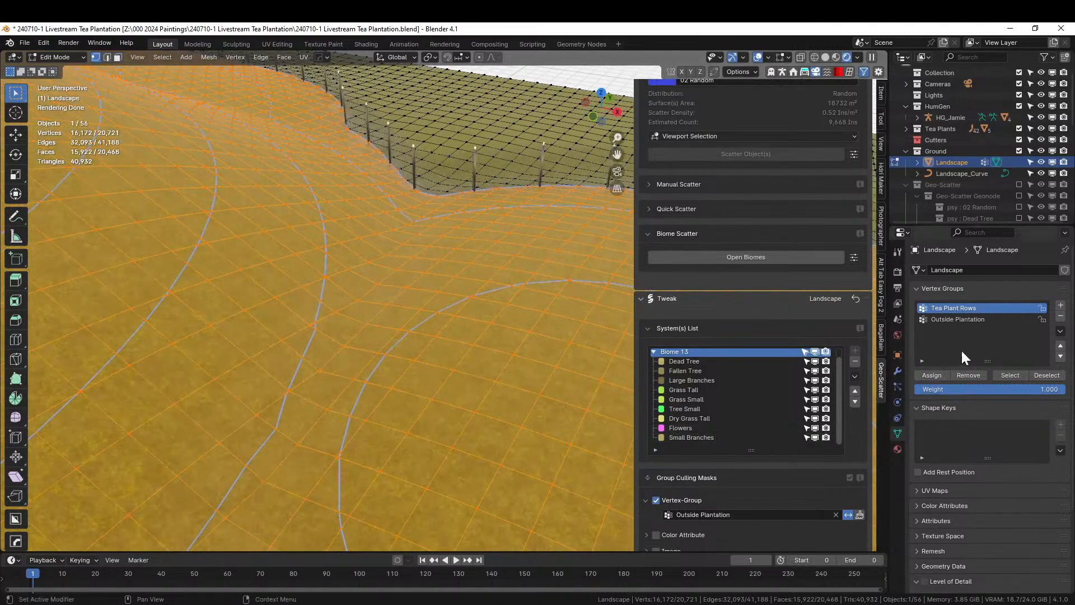
click(1056, 377)
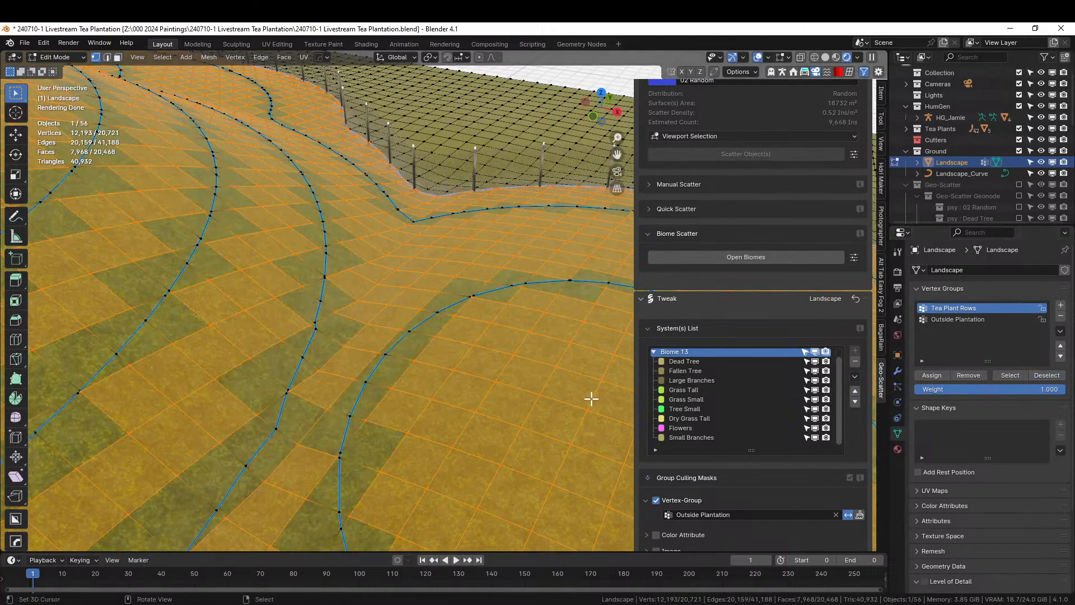
middle_drag(372, 478, 365, 431)
scroll(438, 442, down, 3)
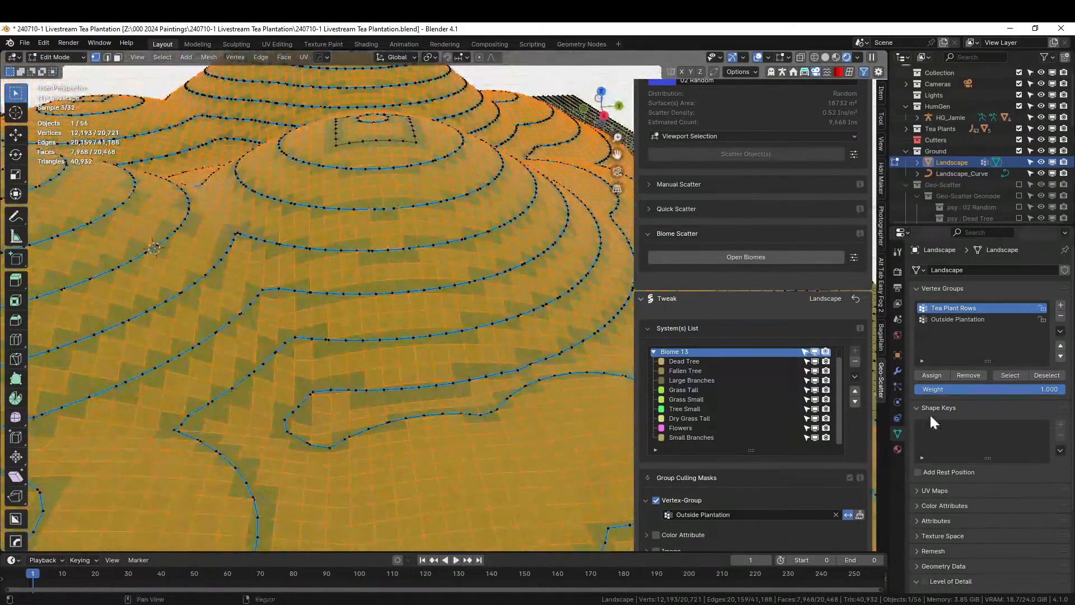
Store the selected ground in a new vertex group named Between Rows and return to Object Mode.
click(1061, 306)
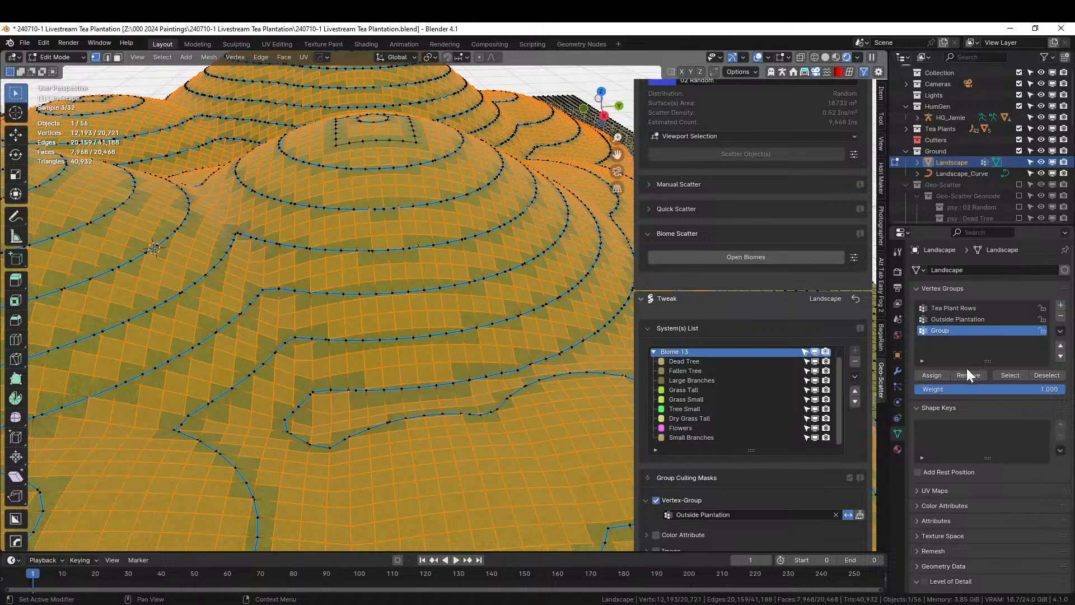
double_click(959, 333)
text(Between Rows)
key(Return)
key(Tab)
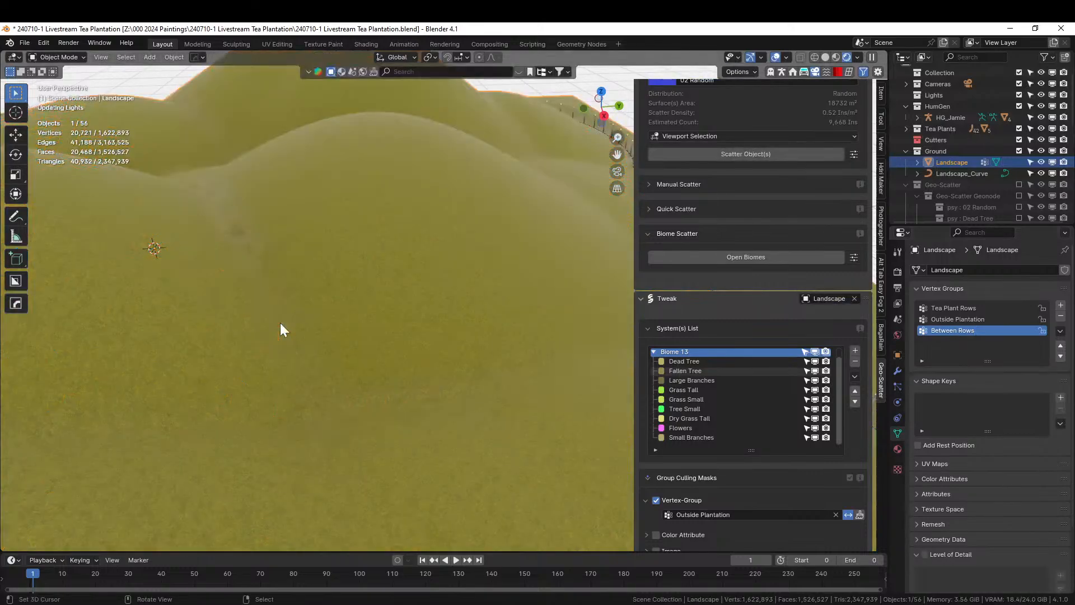
Scatter the Wasteland 06 biome on the landscape, keeping the scatter systems hidden, and close the biome library.
scroll(267, 335, down, 1)
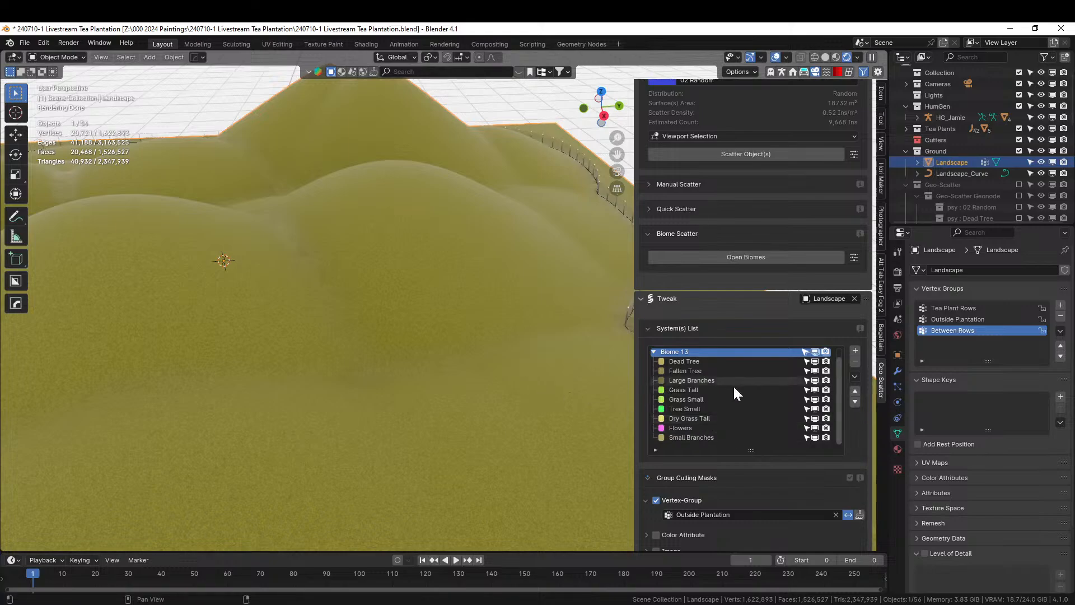
click(776, 259)
click(228, 45)
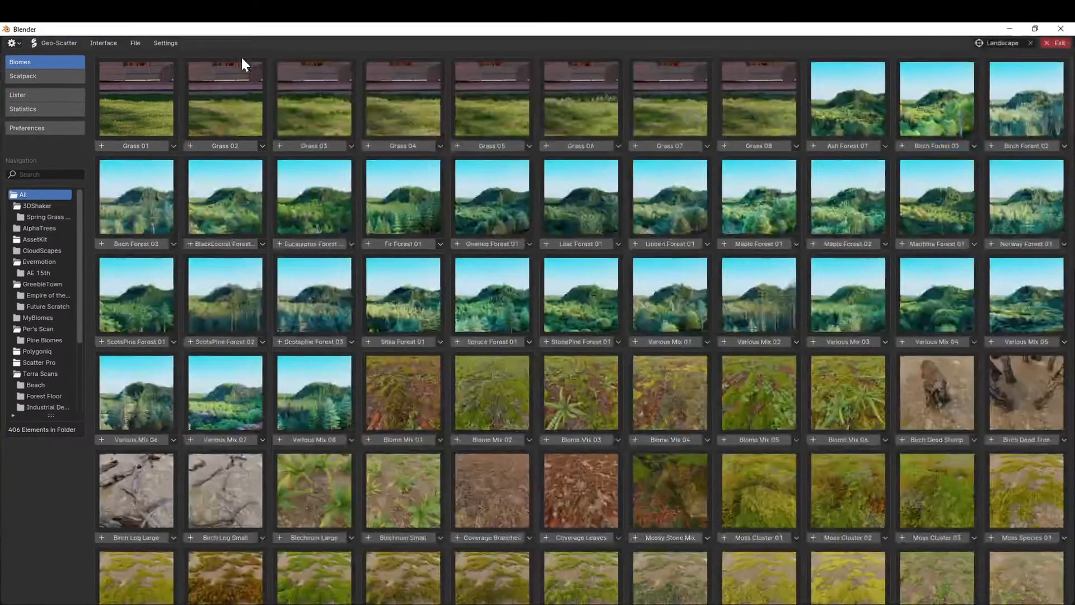
drag(1068, 99, 1072, 444)
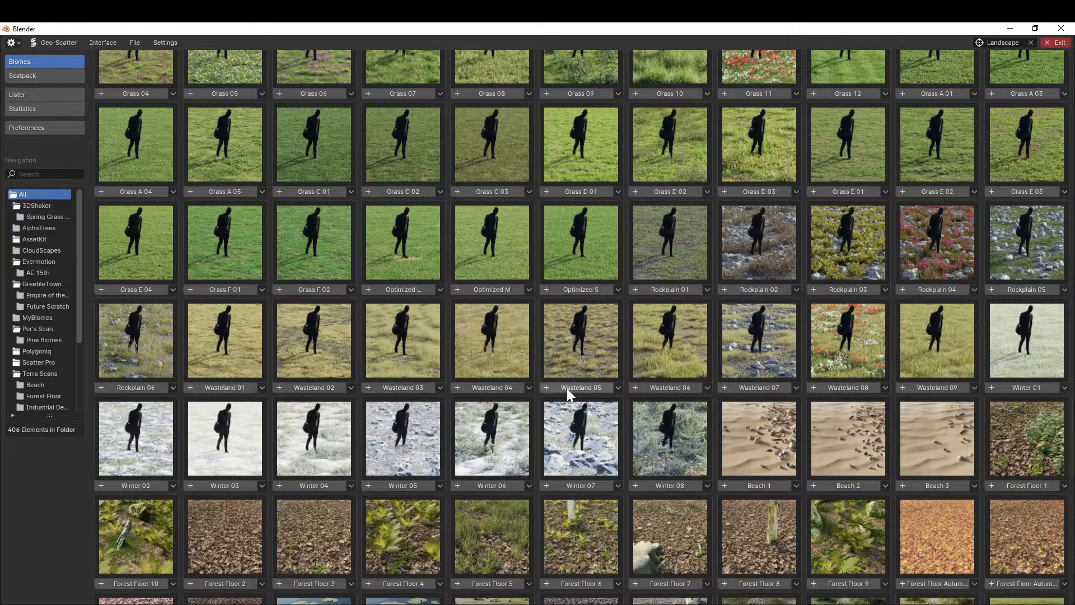
mouse_move(669, 391)
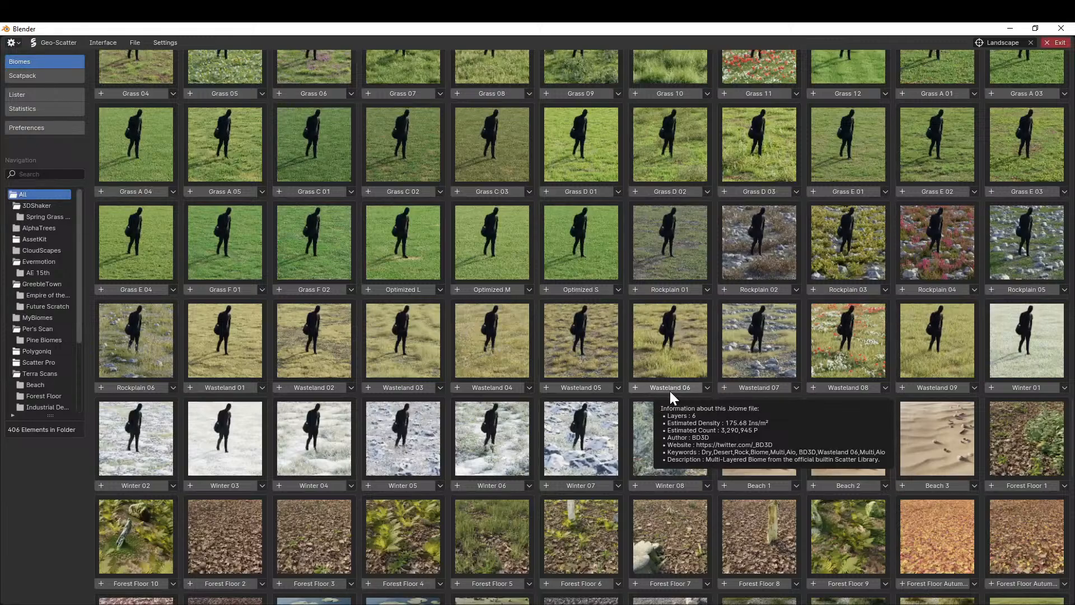
click(670, 391)
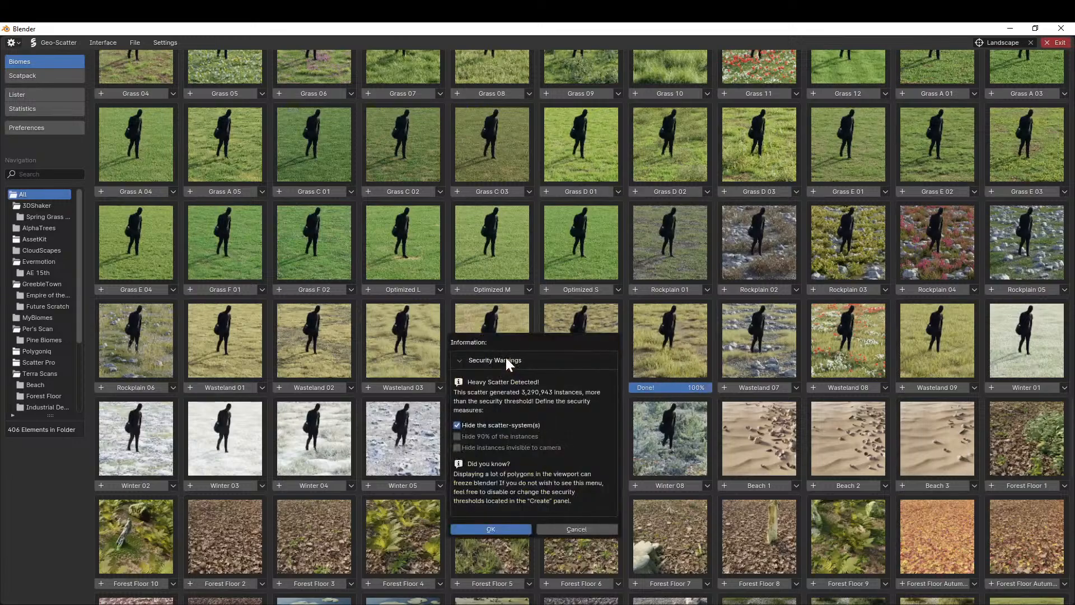
click(503, 530)
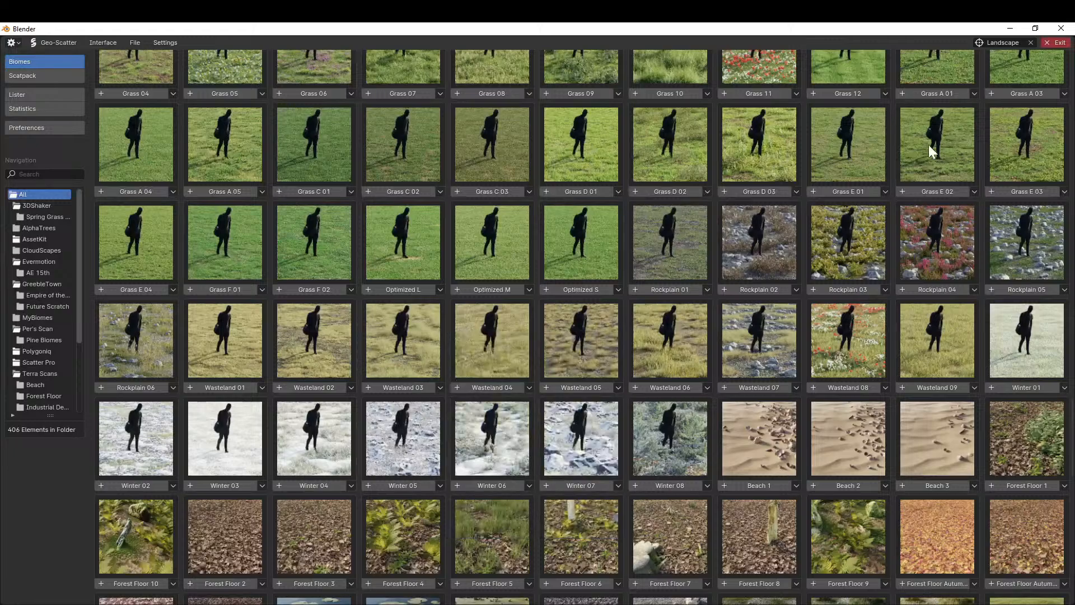
click(1056, 43)
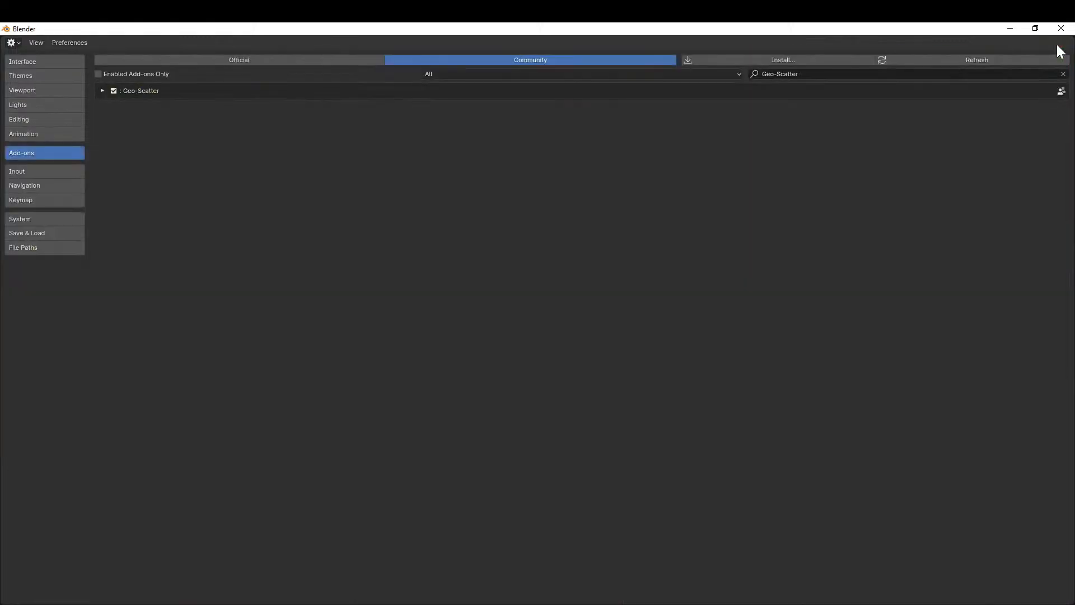
click(1061, 29)
Enable the vertex-group culling mask for the Wasteland 06 biome and set it to Between Rows.
scroll(750, 414, down, 2)
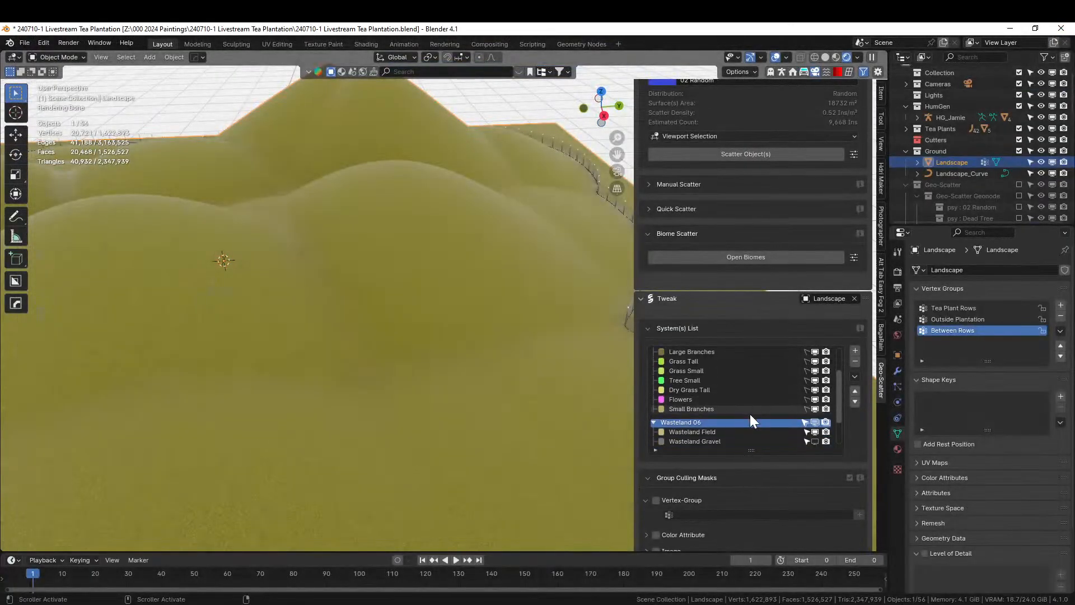
click(656, 501)
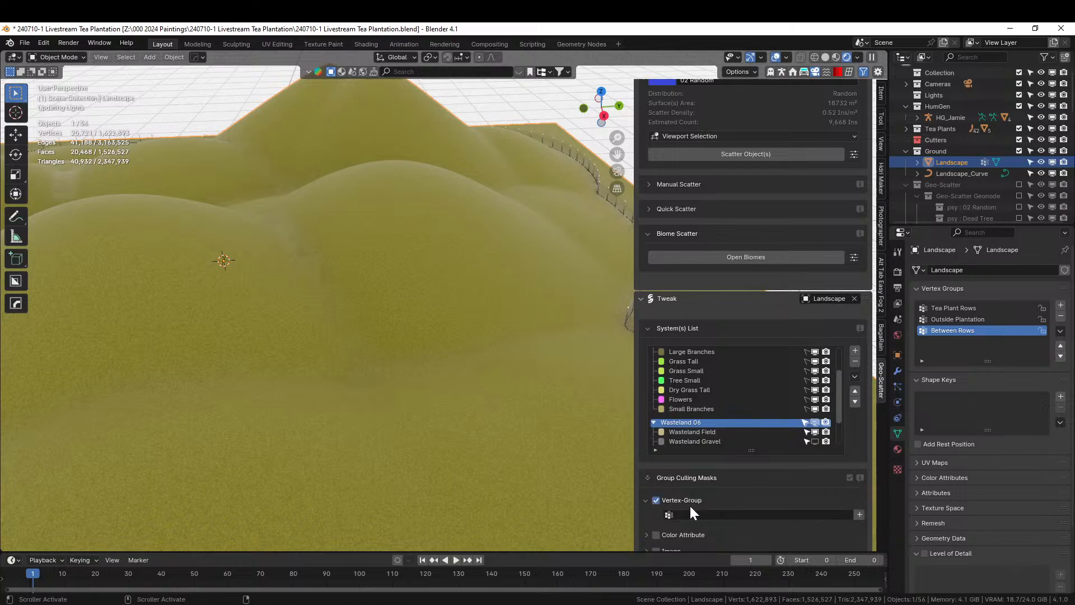
scroll(718, 503, down, 2)
click(672, 469)
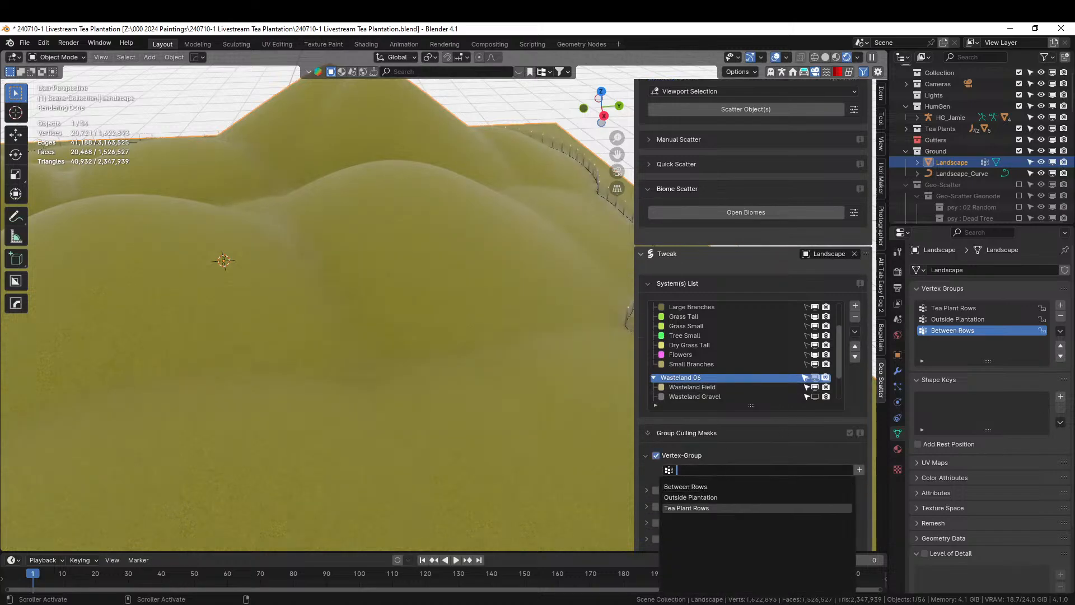
click(702, 486)
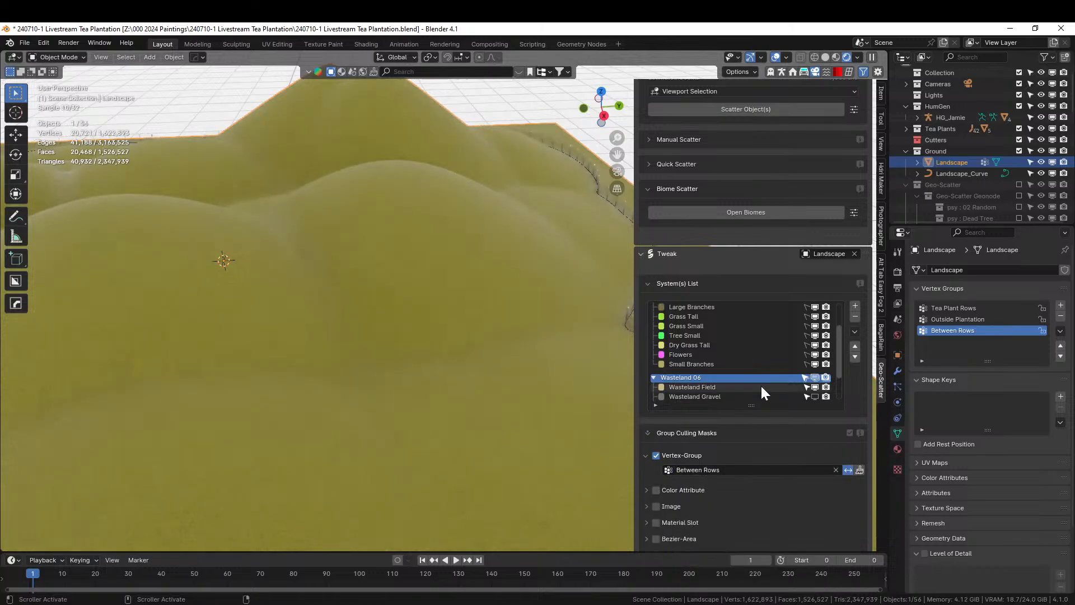
Delete the Wasteland Gravel and Wasteland Dead systems from the Wasteland 06 biome.
scroll(752, 367, down, 3)
click(717, 368)
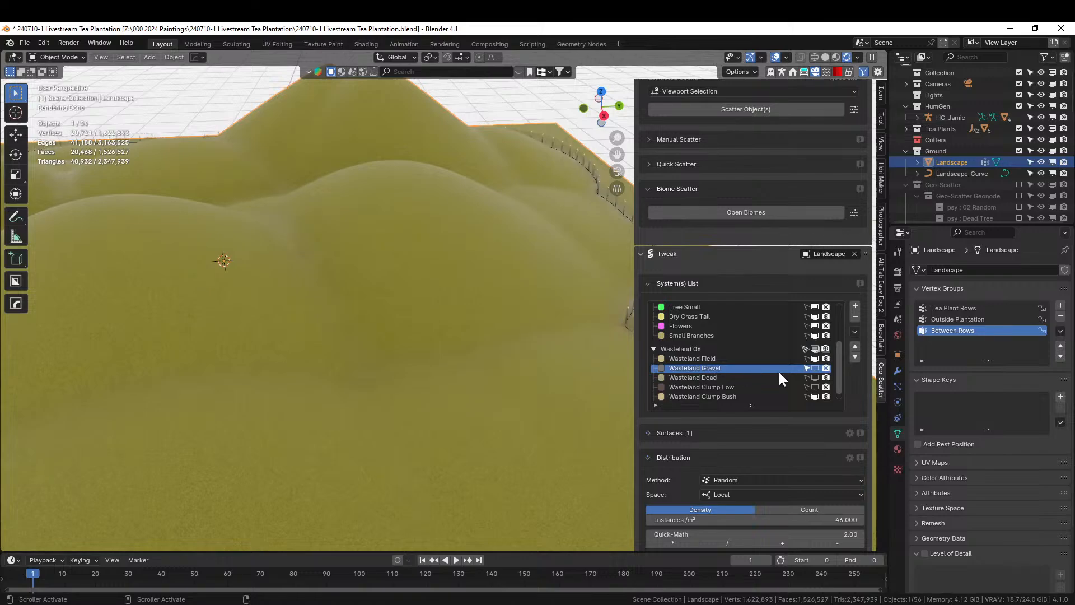
click(855, 317)
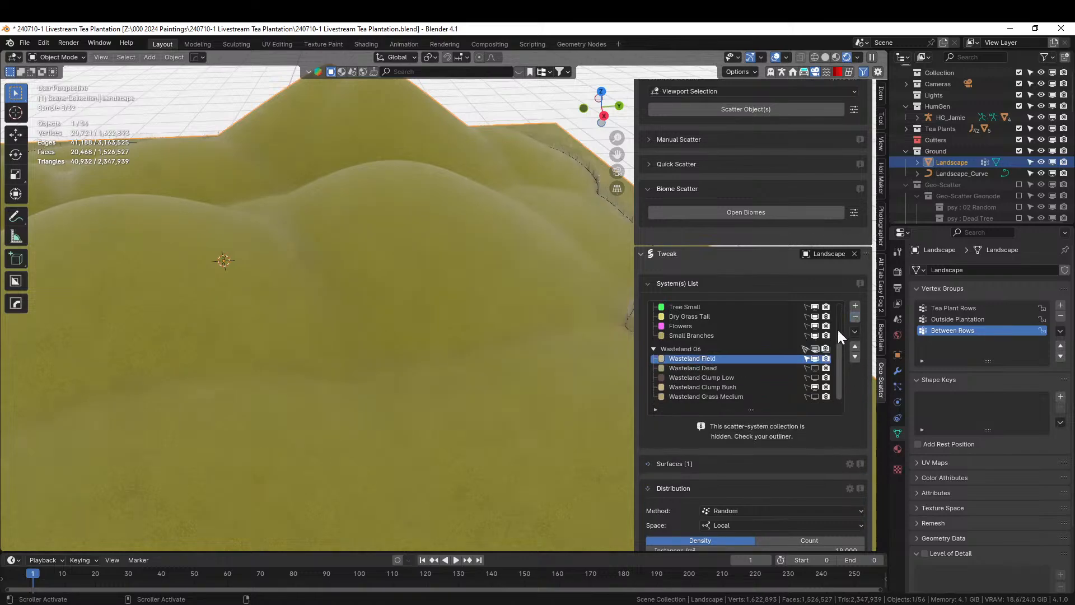
click(855, 317)
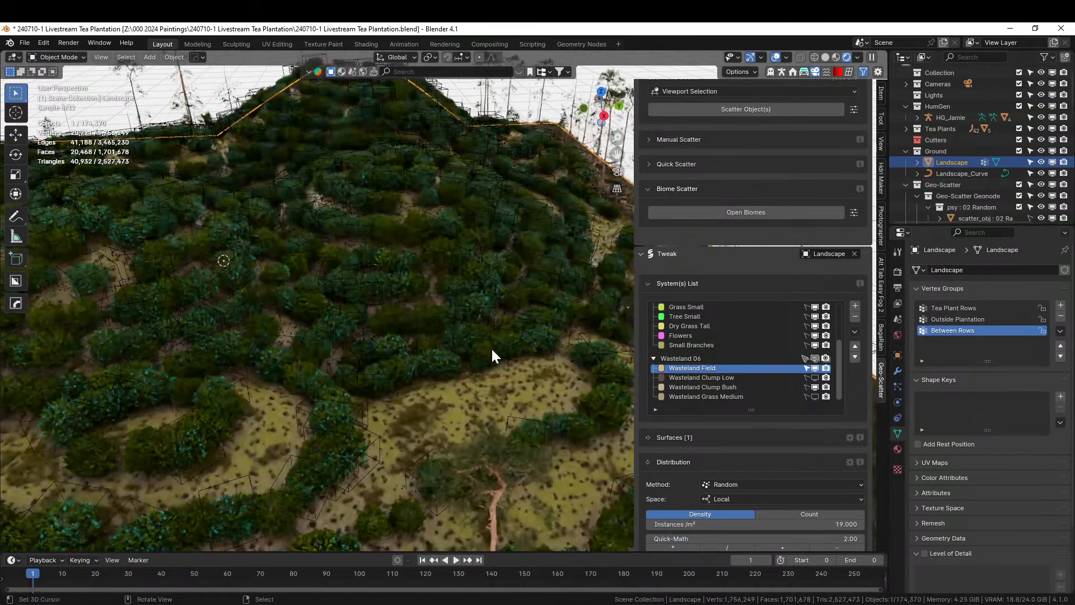
Inspect the scattered ground between the tea rows near the fence and collapse the Biome 13 group in the systems list.
middle_drag(492, 347, 560, 228)
middle_drag(411, 365, 281, 346)
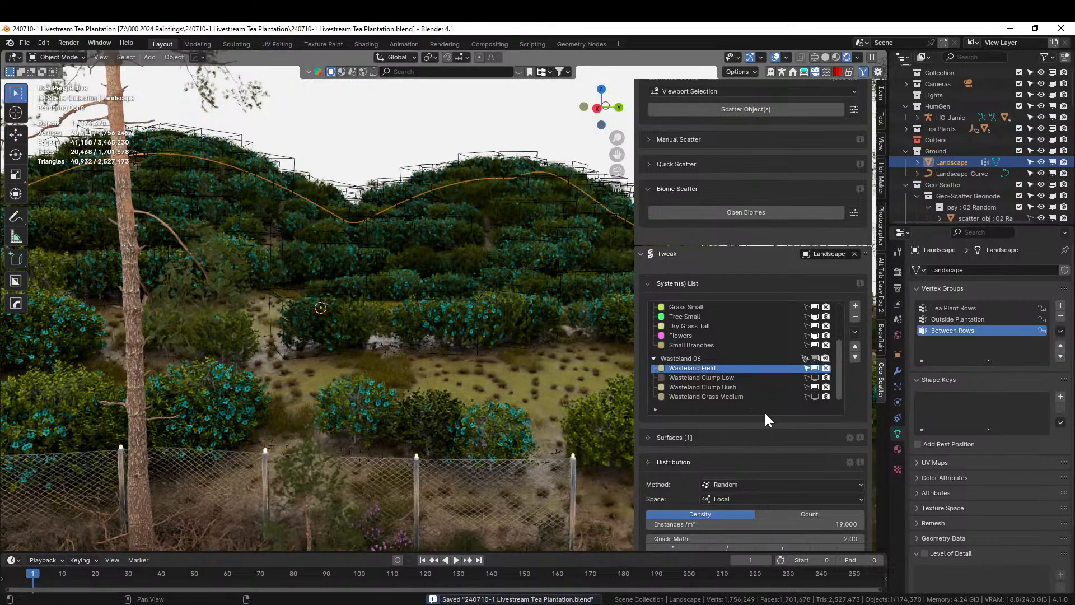
scroll(846, 330, up, 3)
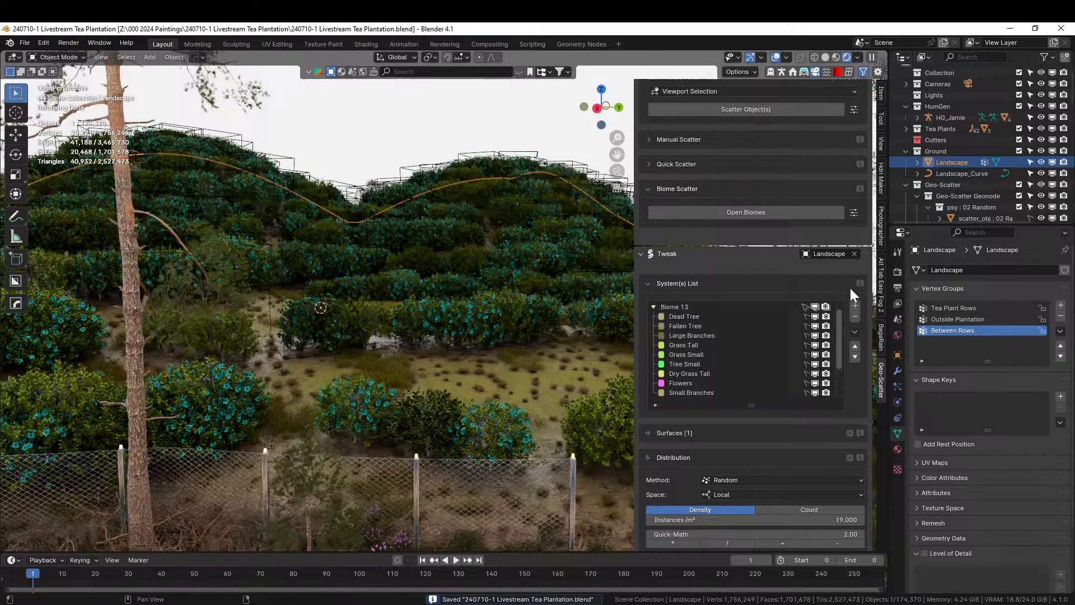
click(653, 307)
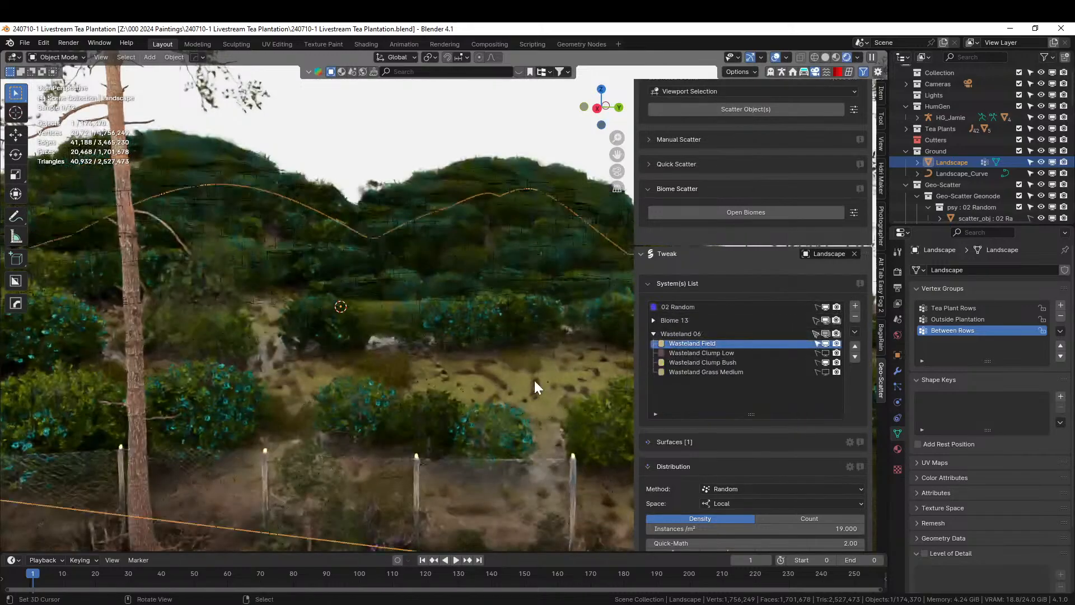
Switch the viewport to solid shading and save the file.
scroll(531, 381, down, 2)
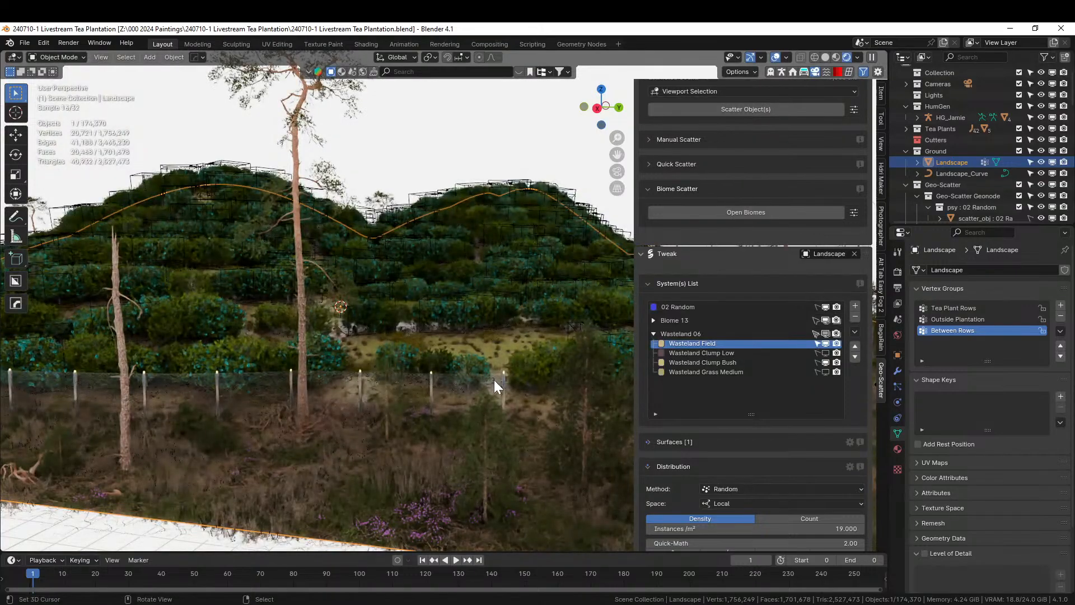
key(z)
key(6)
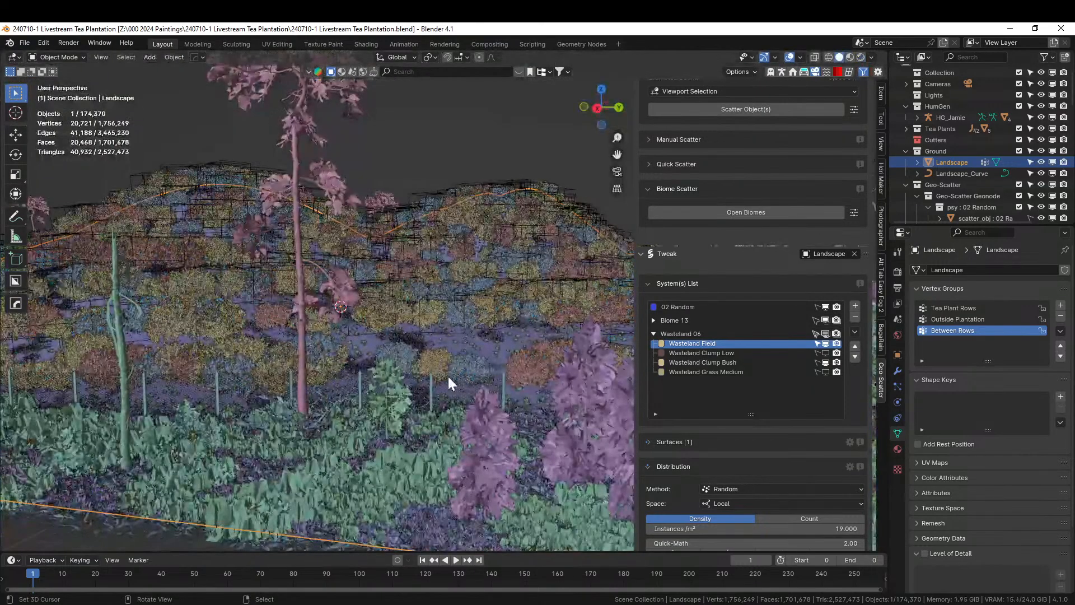
mouse_move(448, 376)
middle_down()
mouse_move(471, 399)
mouse_move(476, 391)
mouse_move(465, 390)
middle_up()
key(ctrl+s)
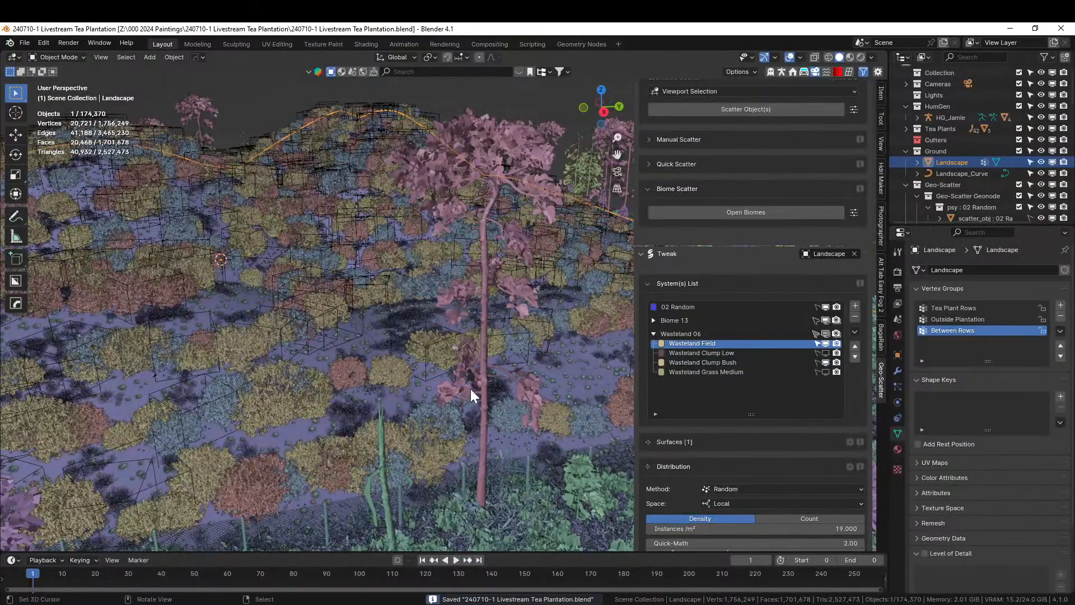
Show the Wasteland Grass Medium and Wasteland Clump Low systems in the viewport and switch to rendered shading.
click(825, 371)
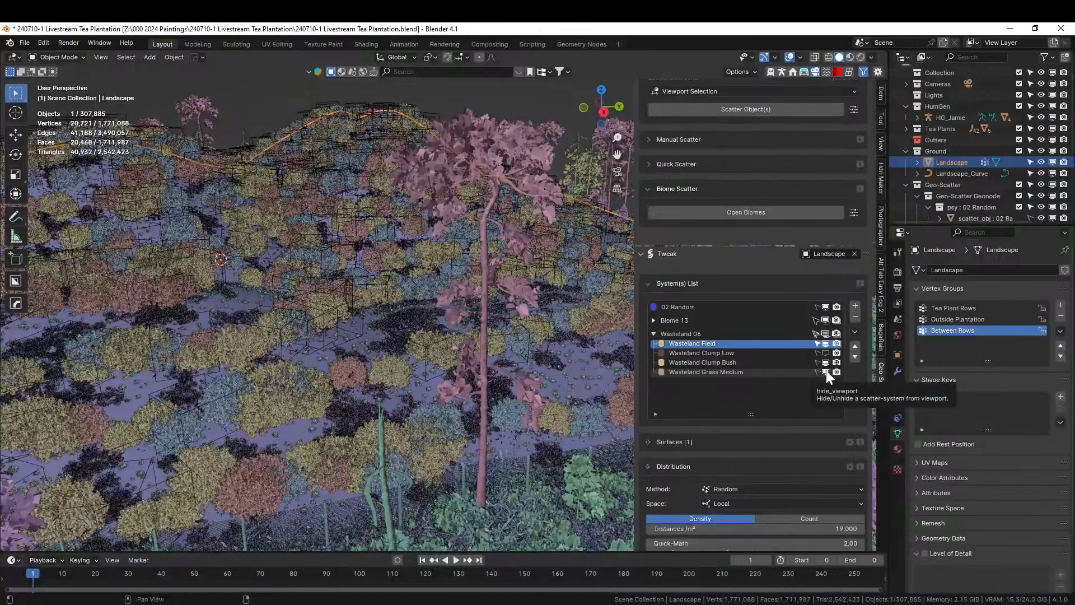
scroll(409, 399, up, 3)
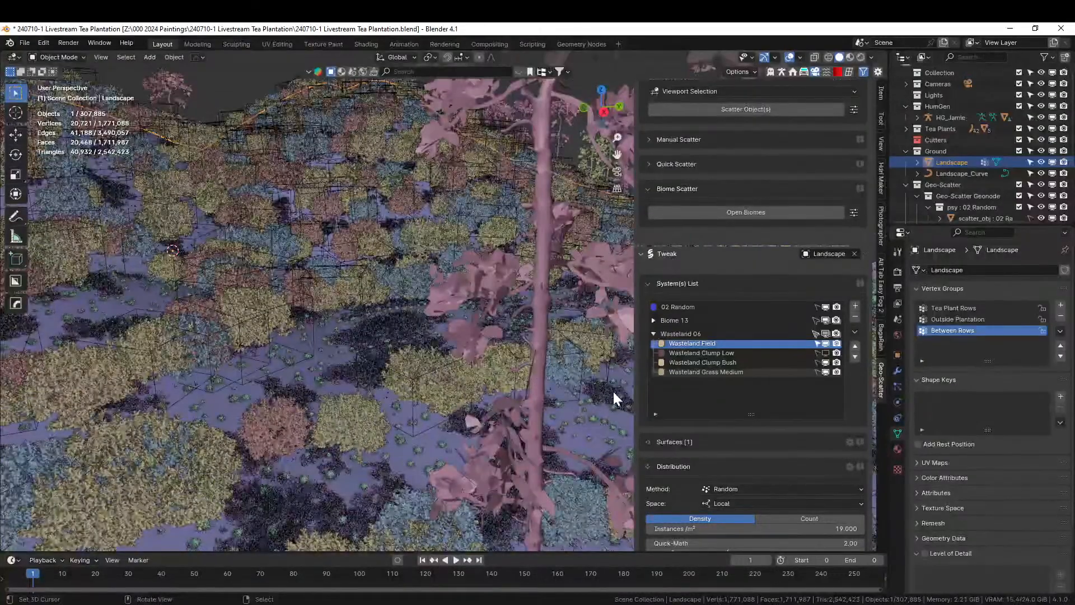
click(826, 353)
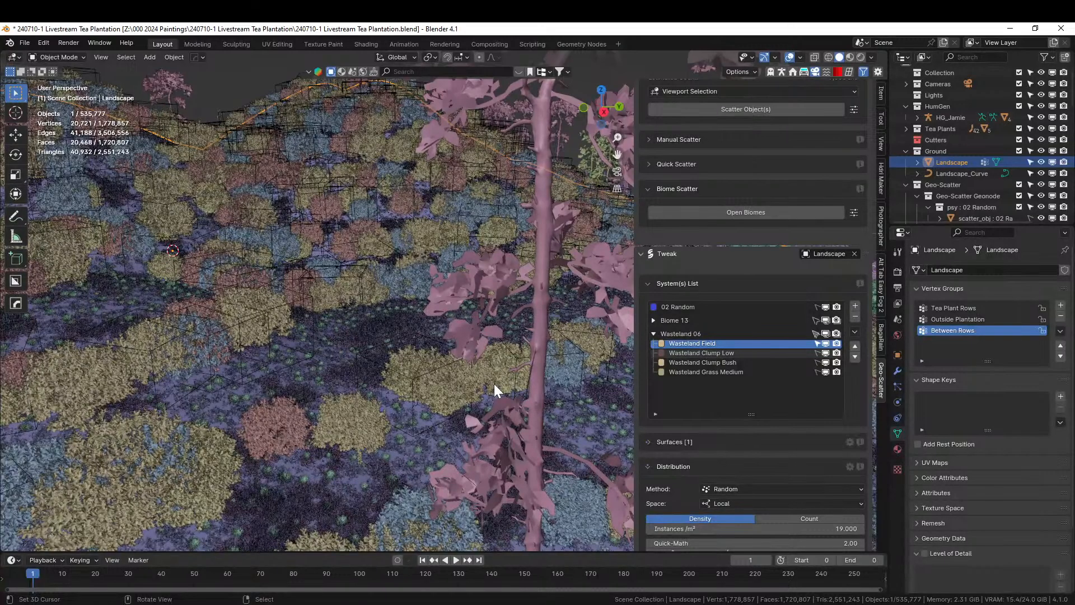
key(z)
key(8)
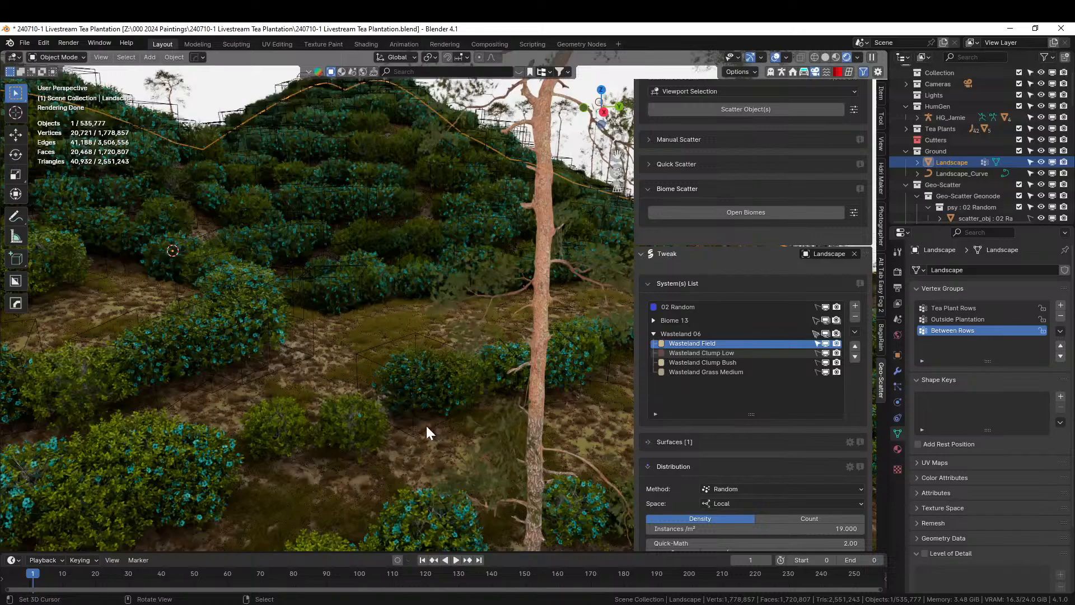
Examine the tea rows, the ground between them and the forest outside the fence from ground level and from above.
middle_drag(426, 424, 426, 422)
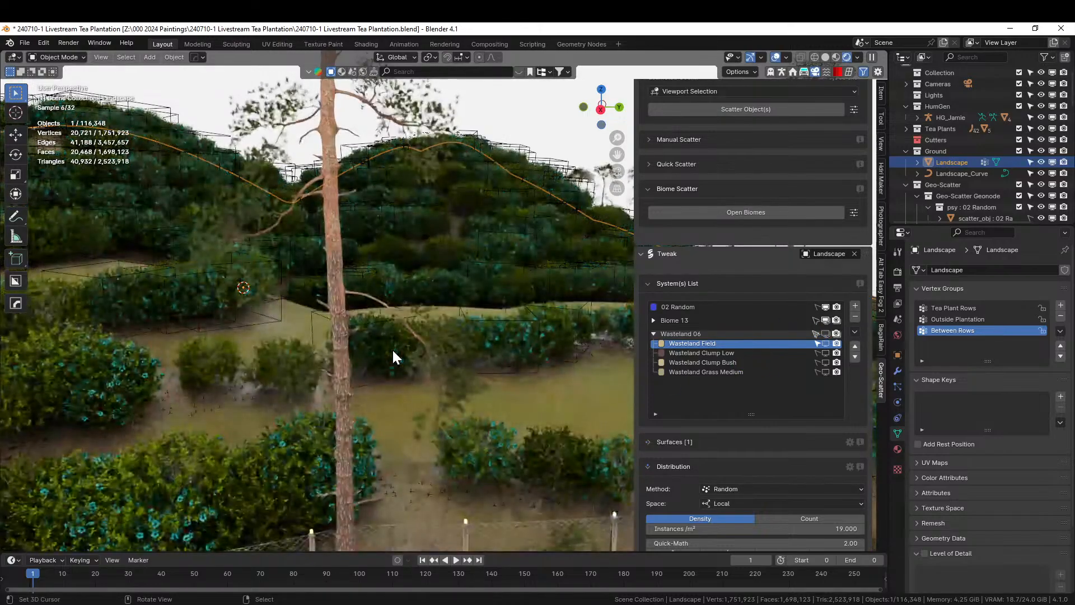
scroll(399, 359, down, 8)
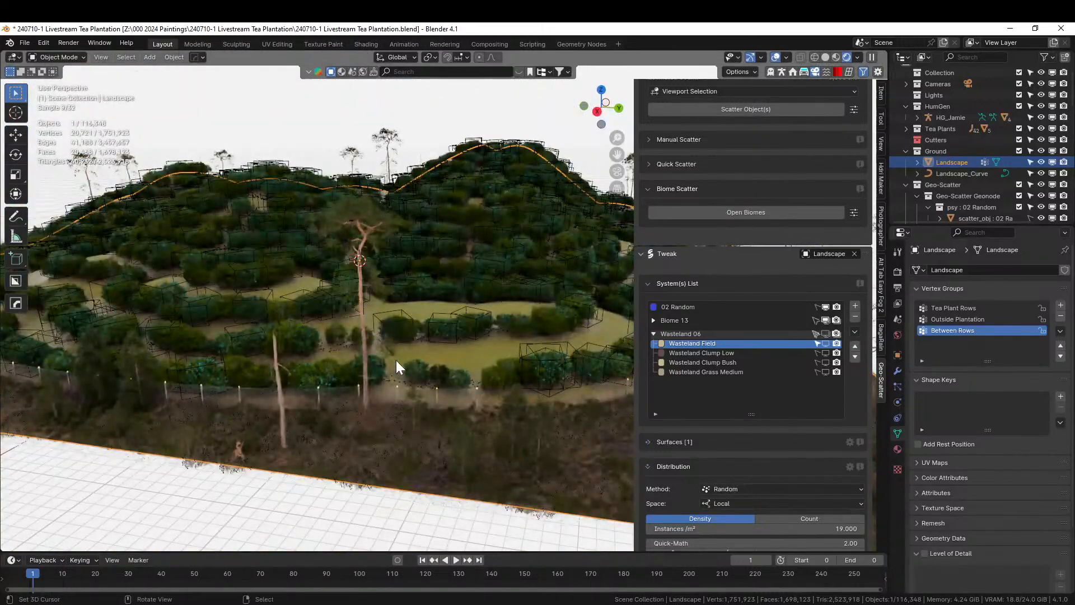
middle_drag(384, 372, 443, 437)
scroll(439, 429, down, 3)
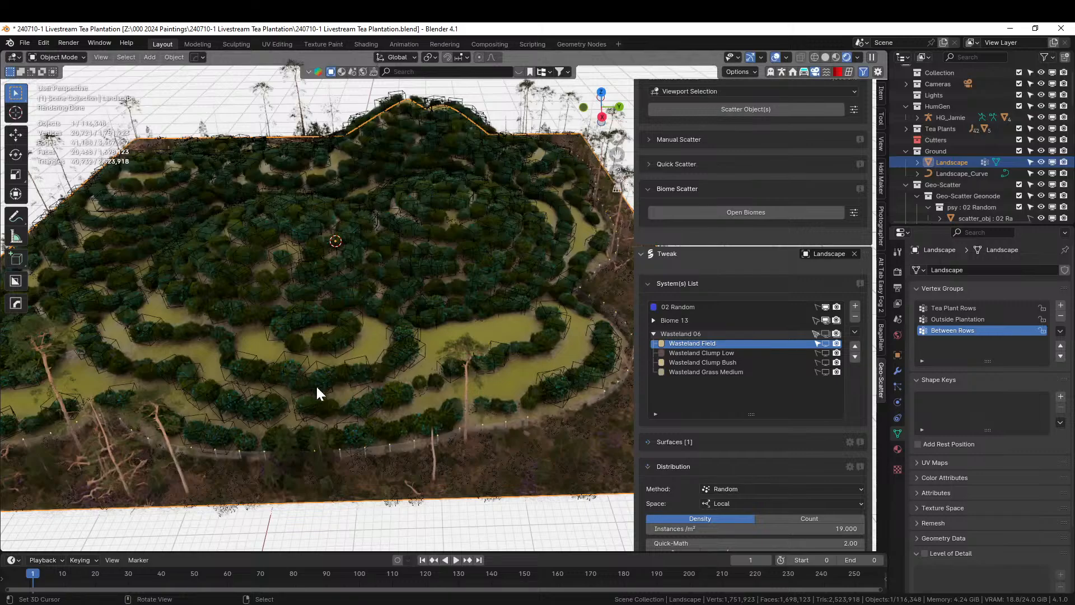
middle_drag(317, 388, 167, 306)
scroll(327, 343, up, 5)
scroll(290, 342, up, 5)
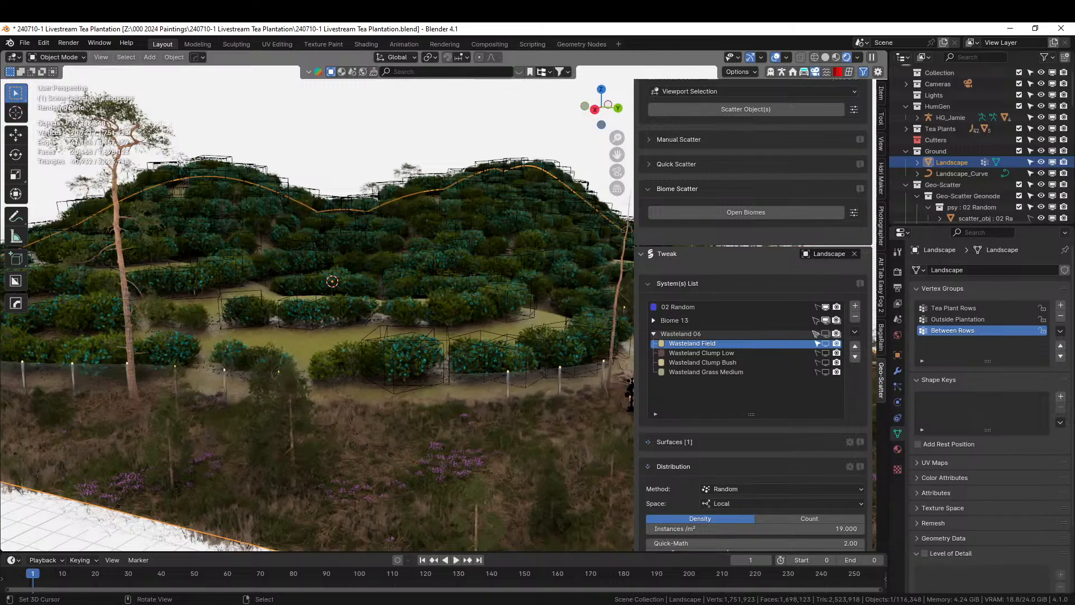
Switch to the other Blender window with the Livestream Wreckage scene open.
click(609, 579)
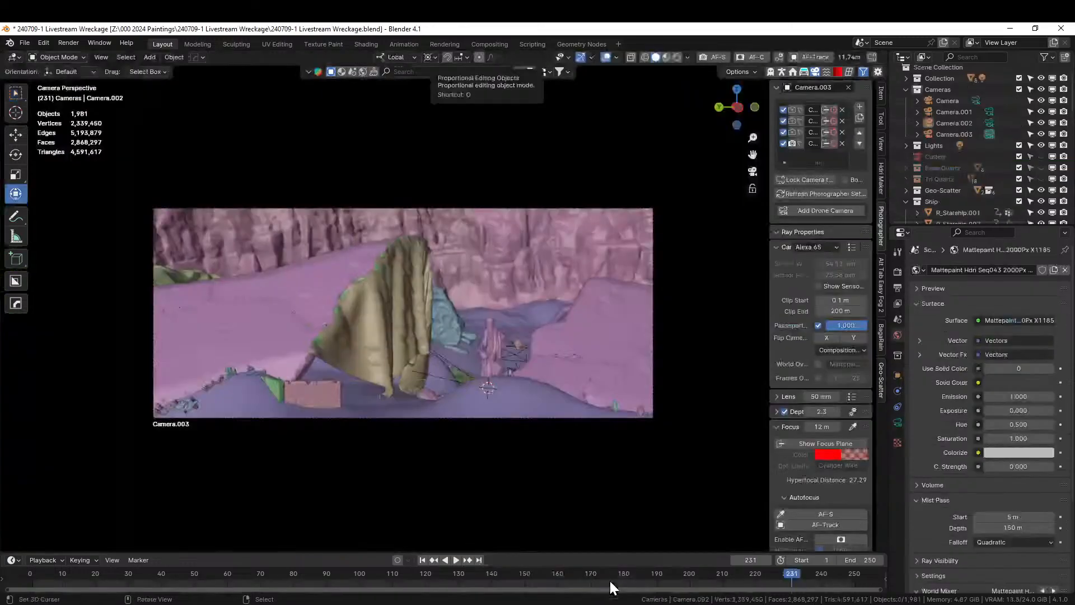
Save the Livestream Wreckage scene and browse the 000 2024 Paintings folder for another file to open.
click(24, 42)
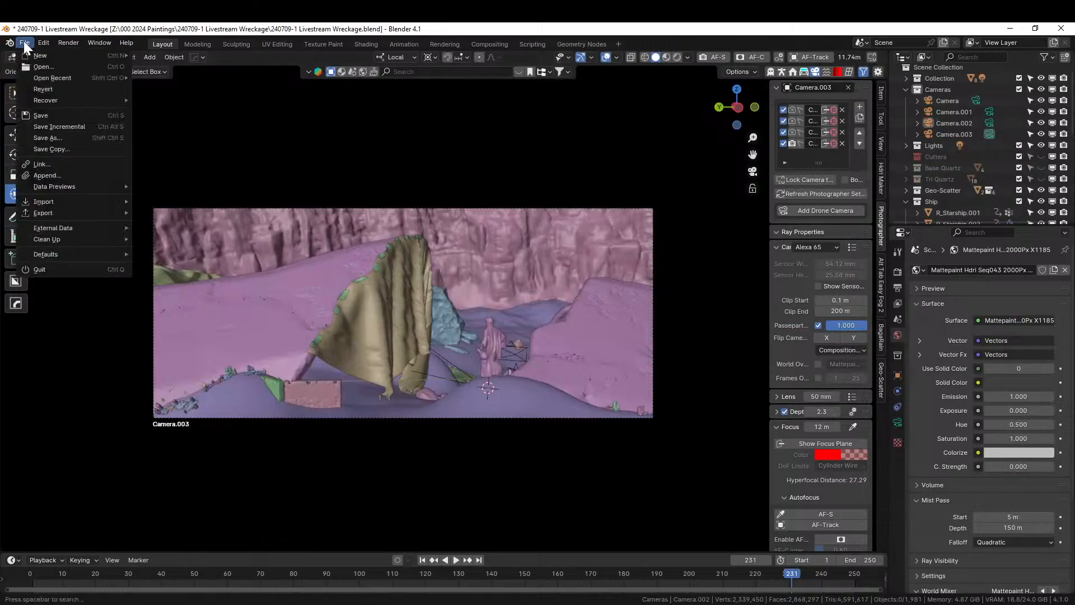
click(37, 115)
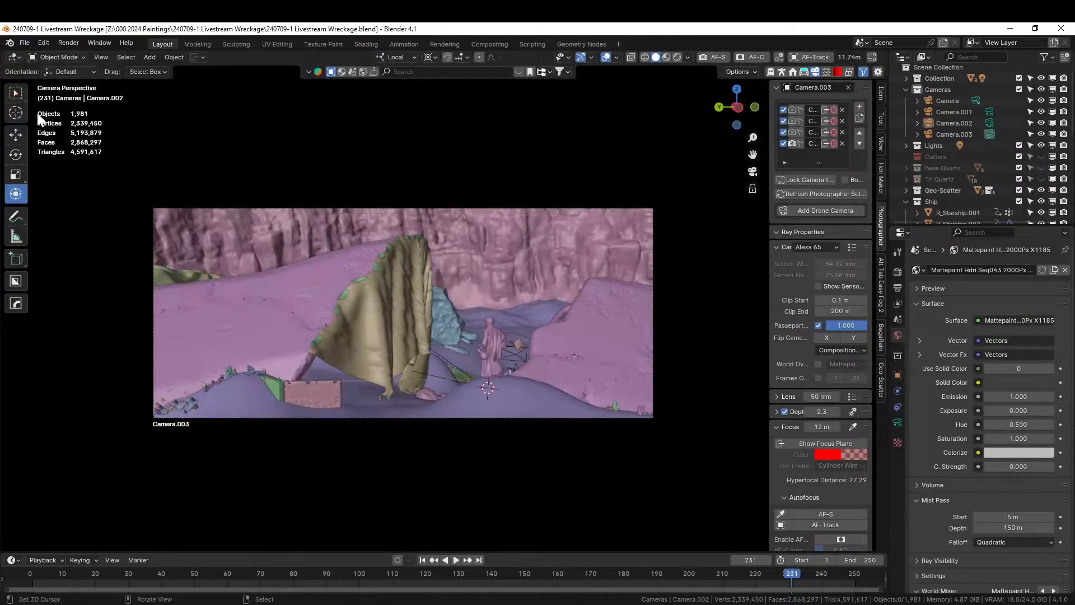
click(24, 43)
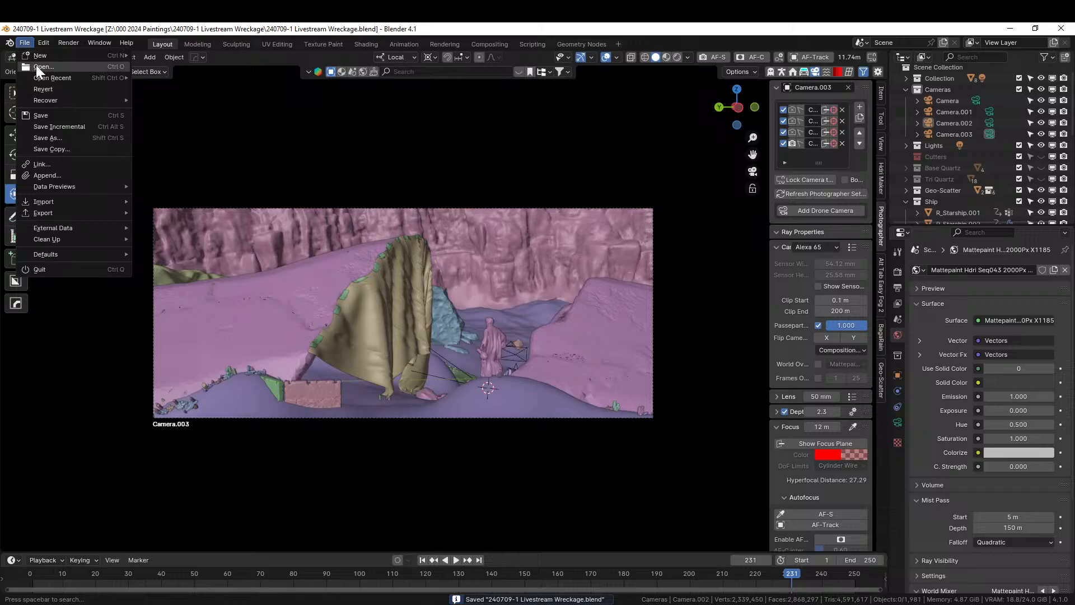
click(36, 66)
click(301, 116)
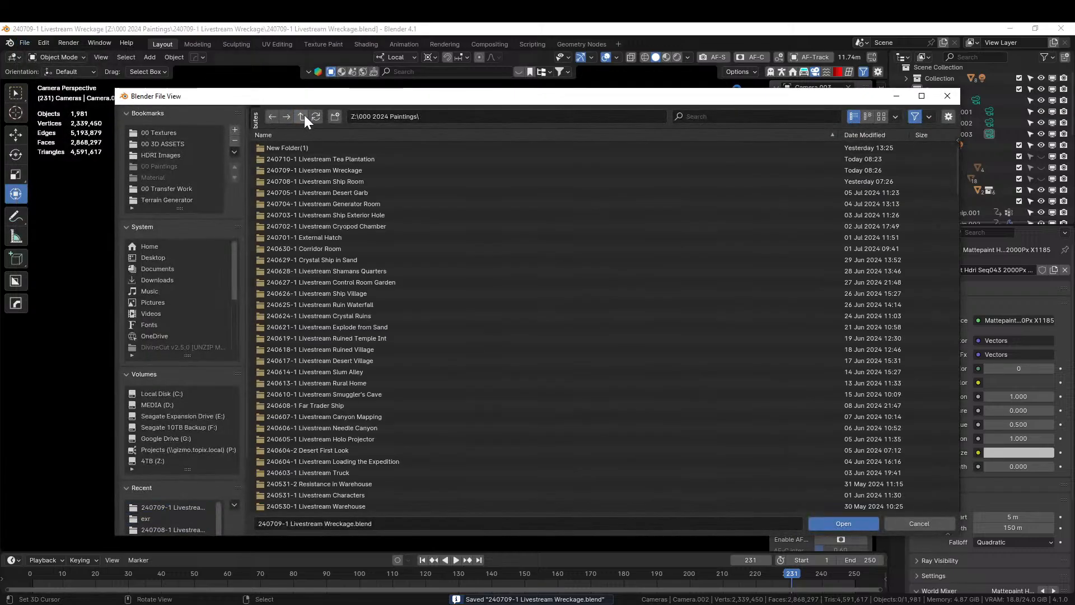
scroll(439, 338, down, 8)
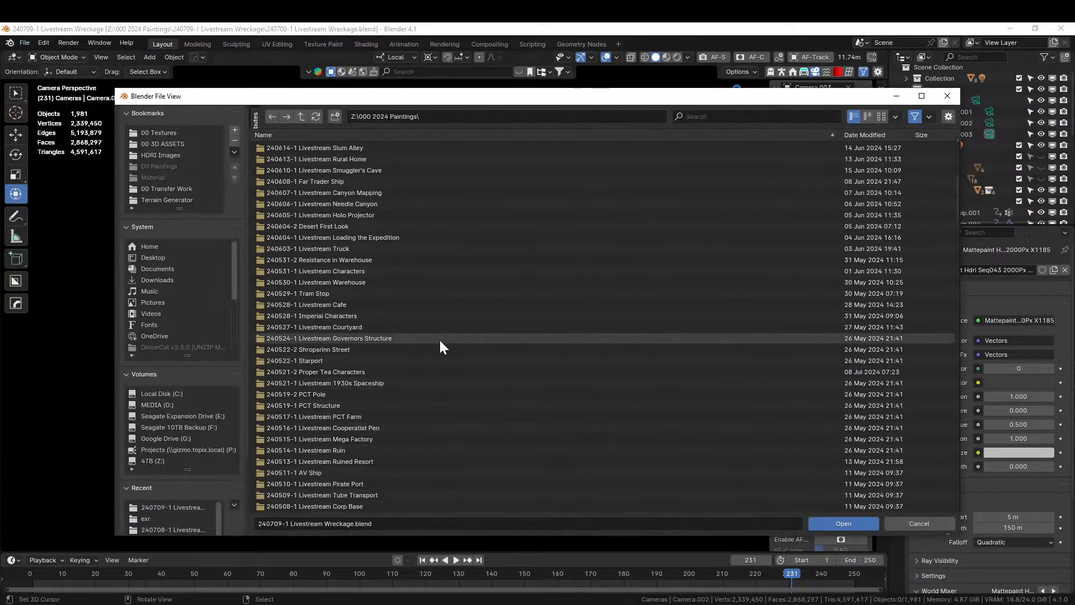
scroll(440, 347, up, 8)
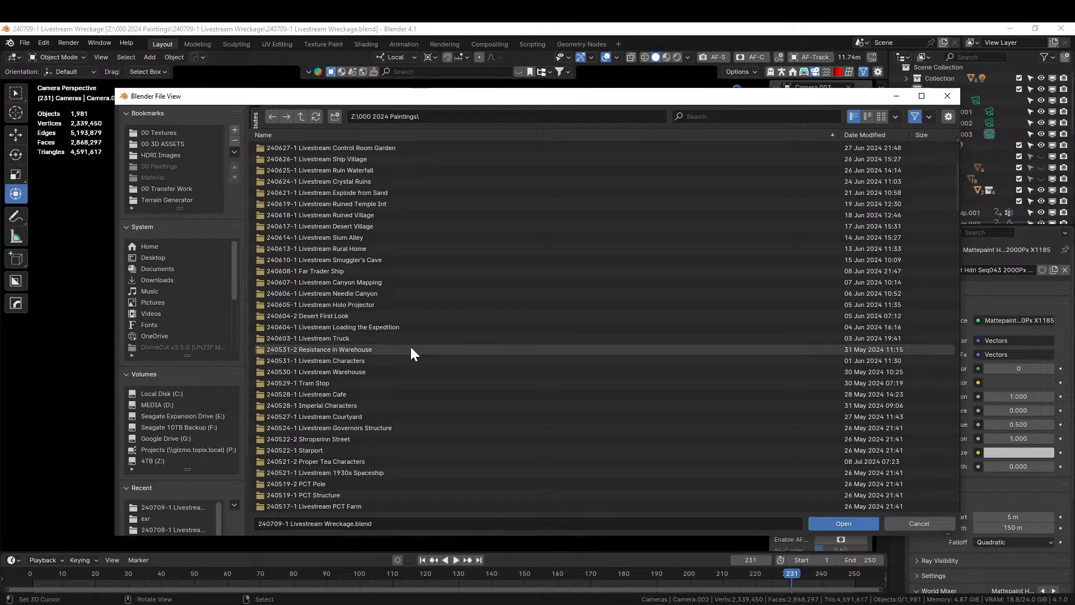
scroll(398, 348, down, 8)
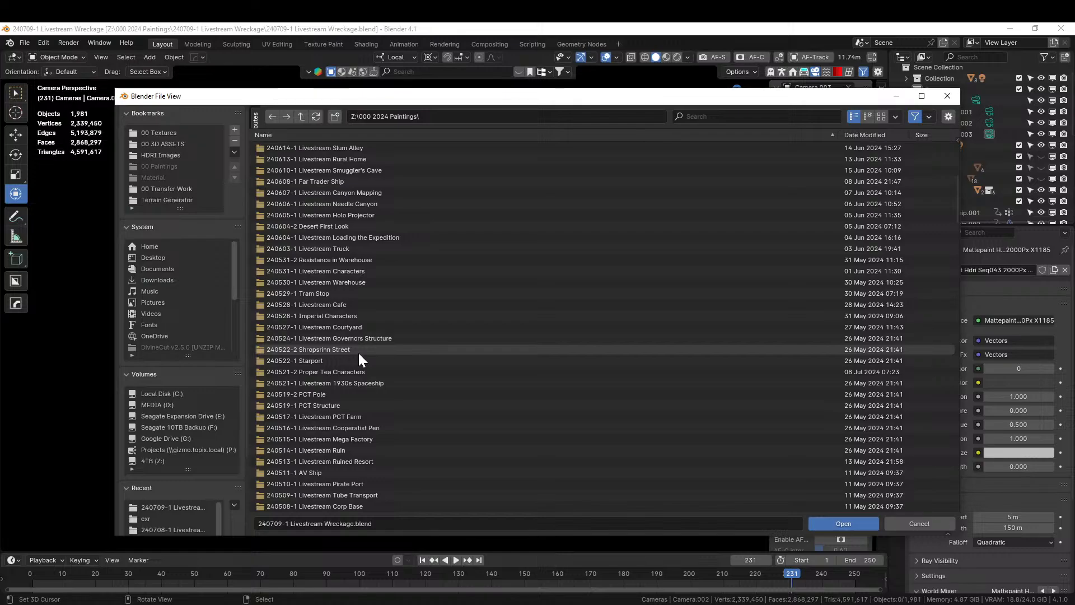
Open 240527-1 Livestream Courtyard.blend from the 240527-1 Livestream Courtyard folder, with the files shown as thumbnails.
click(342, 325)
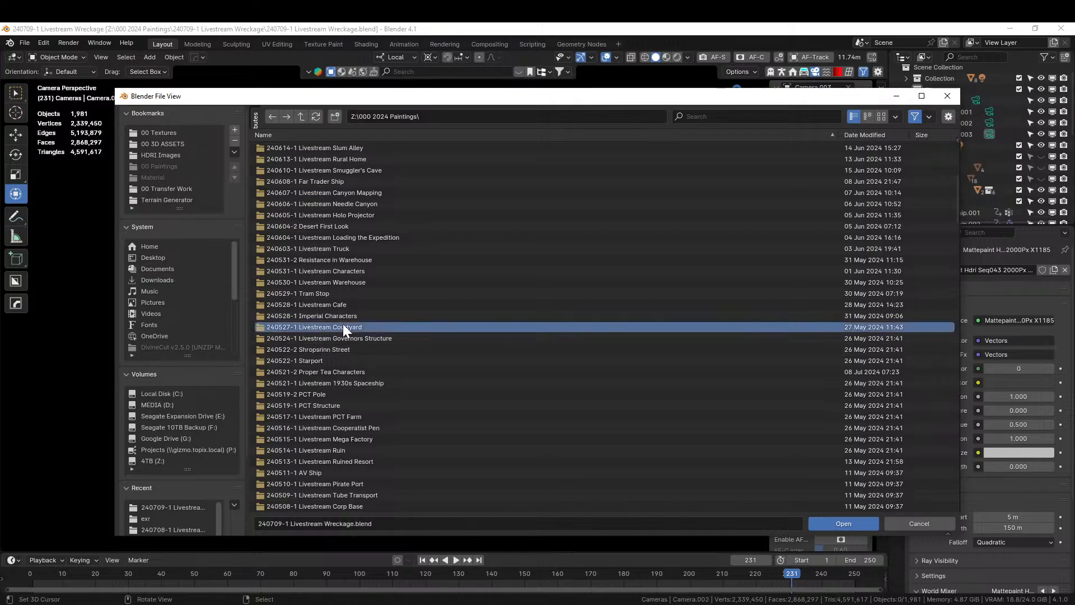
double_click(256, 325)
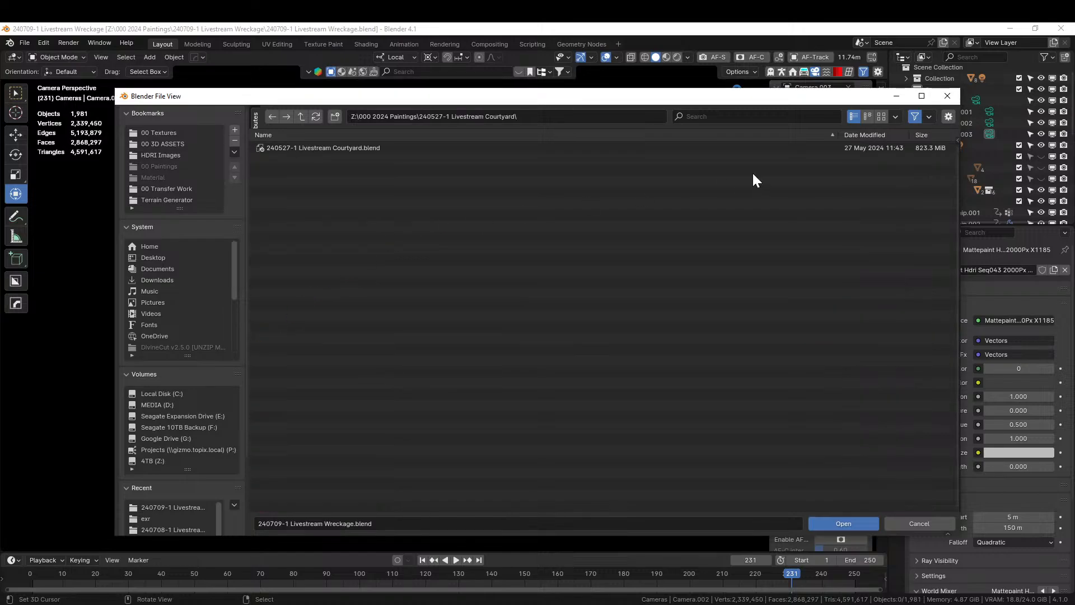
click(880, 116)
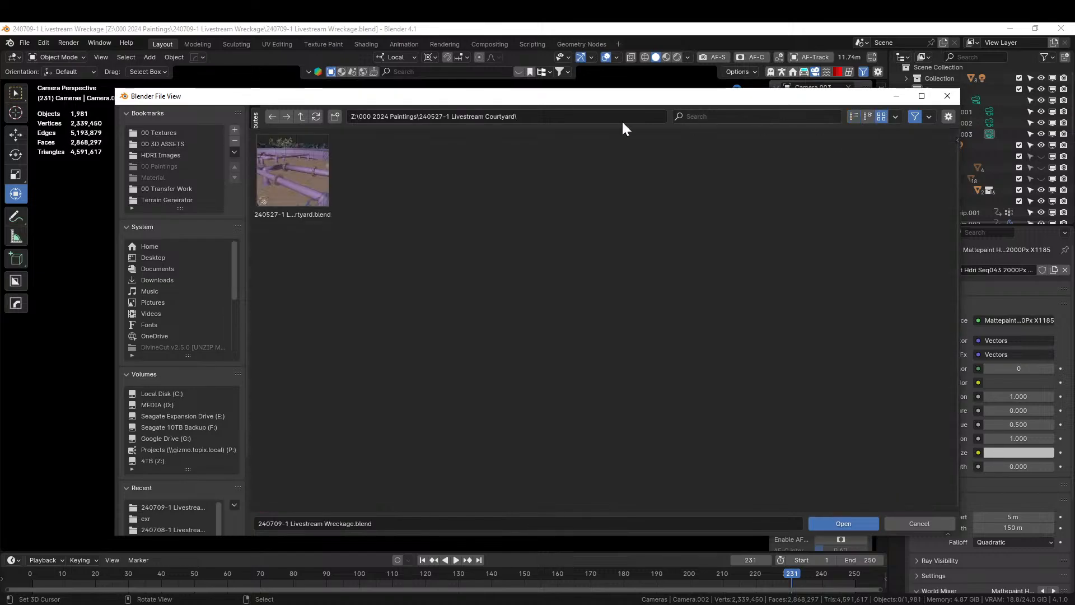
click(316, 164)
click(852, 519)
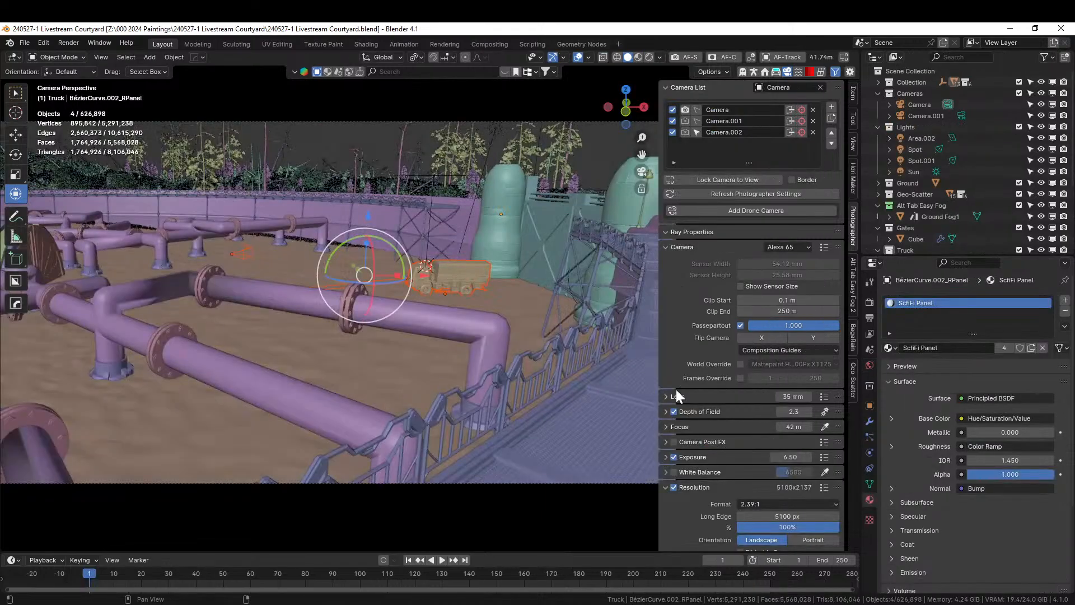
Look over the courtyard and exclude the Geo-Scatter collection from its view layer.
scroll(478, 349, down, 3)
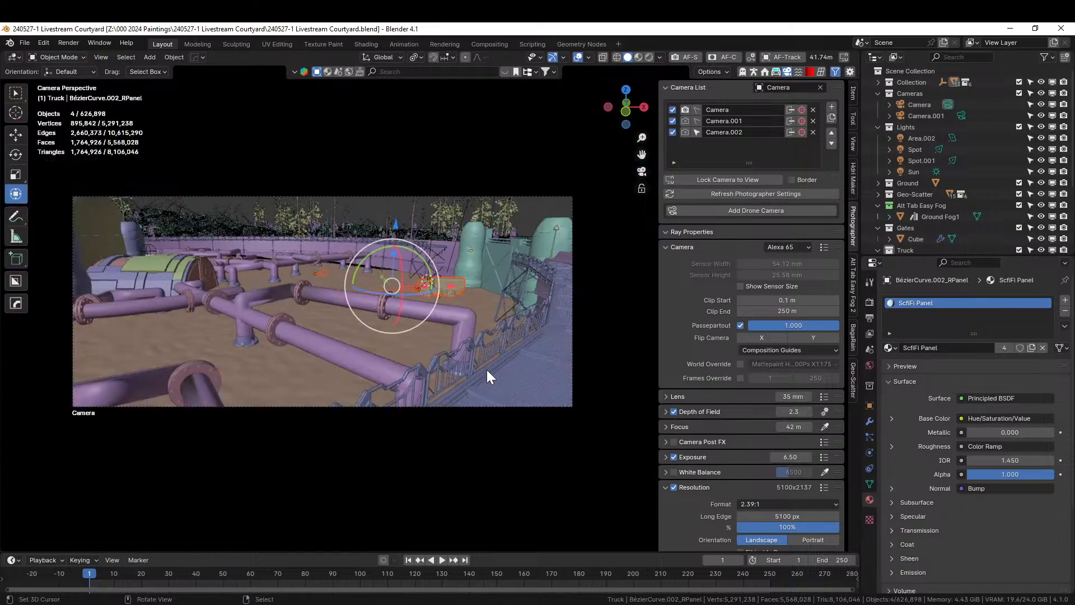
mouse_move(486, 370)
middle_down()
mouse_move(507, 361)
mouse_move(482, 359)
middle_up()
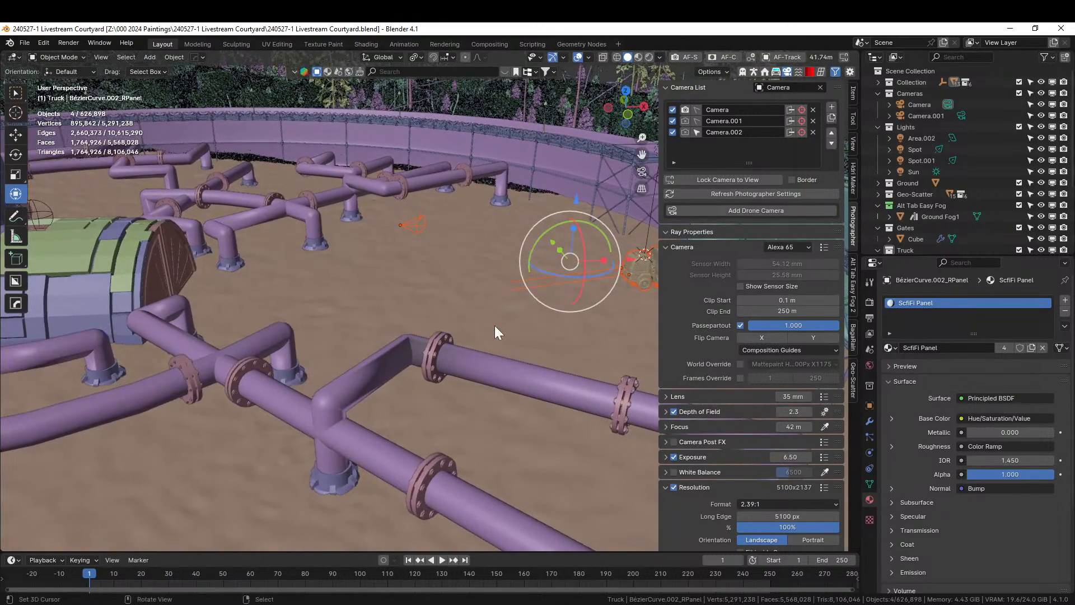
scroll(495, 326, down, 3)
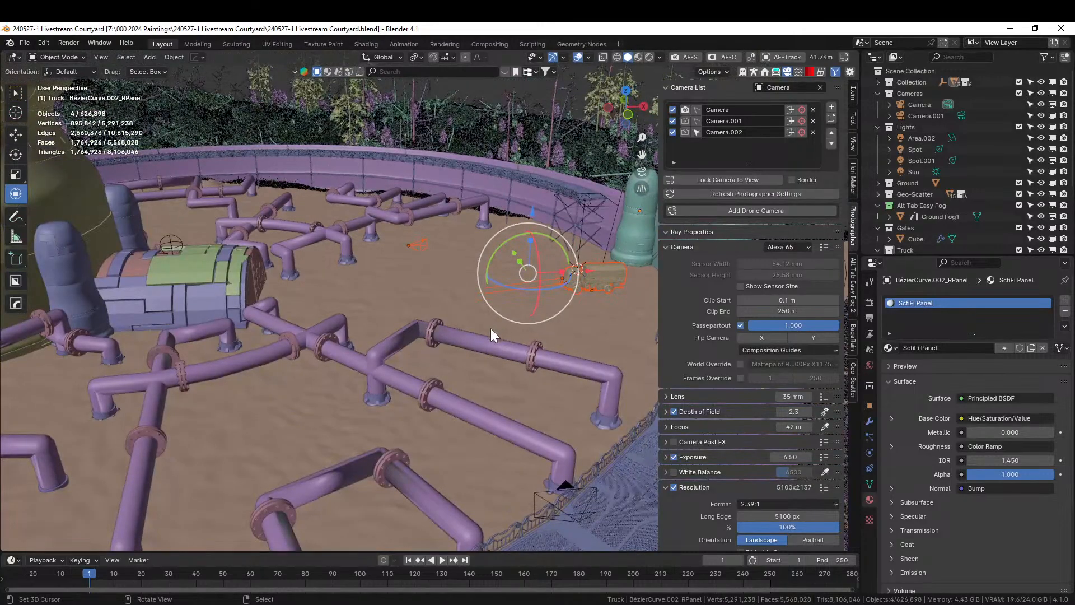
scroll(490, 328, down, 2)
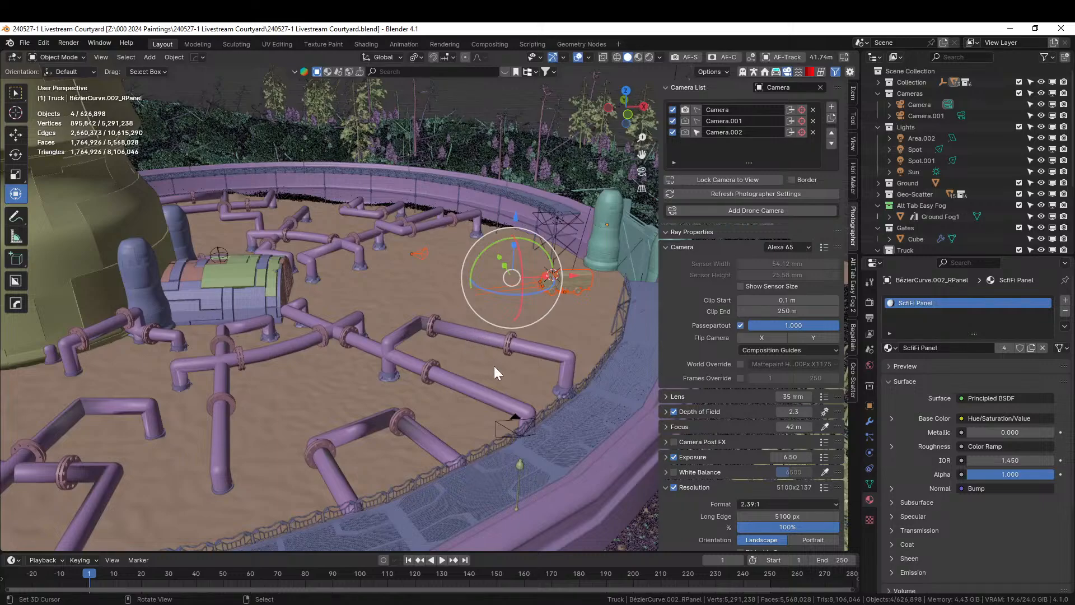
middle_drag(462, 363, 427, 350)
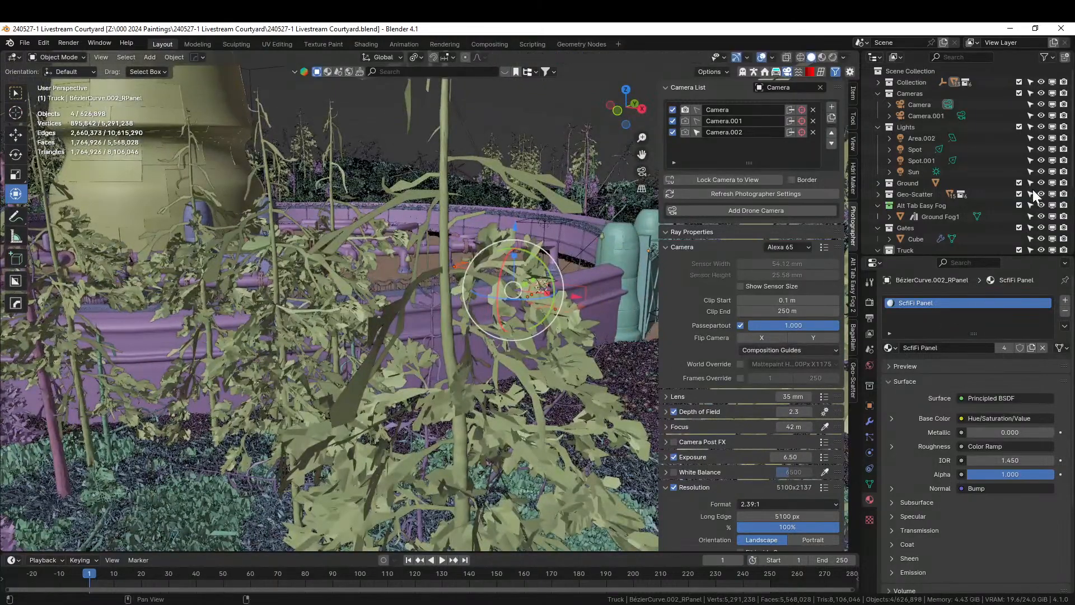
click(1019, 193)
Copy the small round-topped towers beside the large central tower and switch to the Tea Plantation window.
middle_drag(417, 266, 404, 65)
click(325, 321)
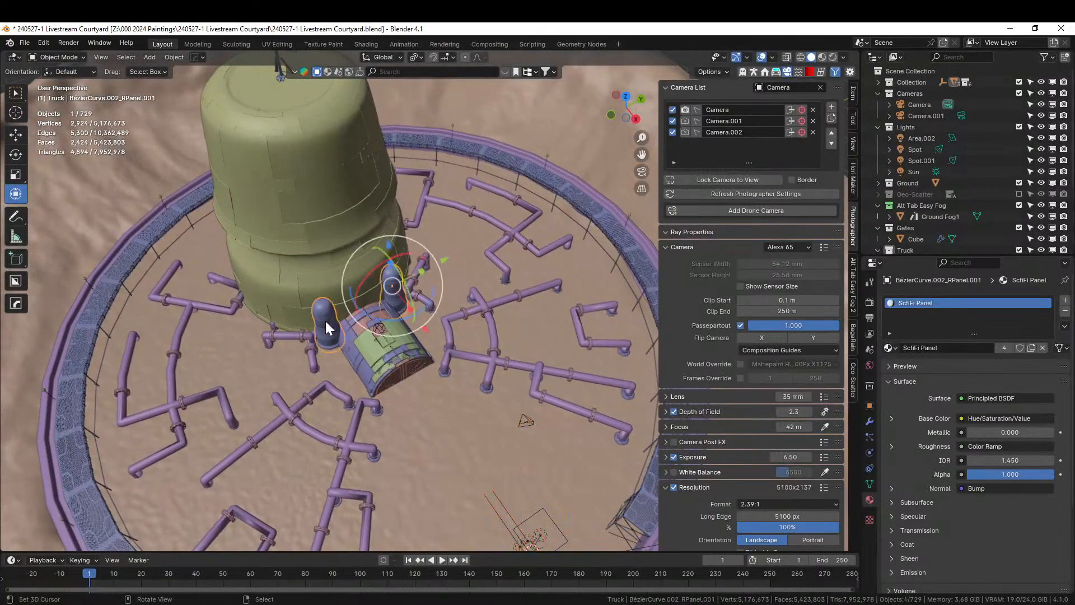
scroll(325, 321, up, 2)
right_click(325, 321)
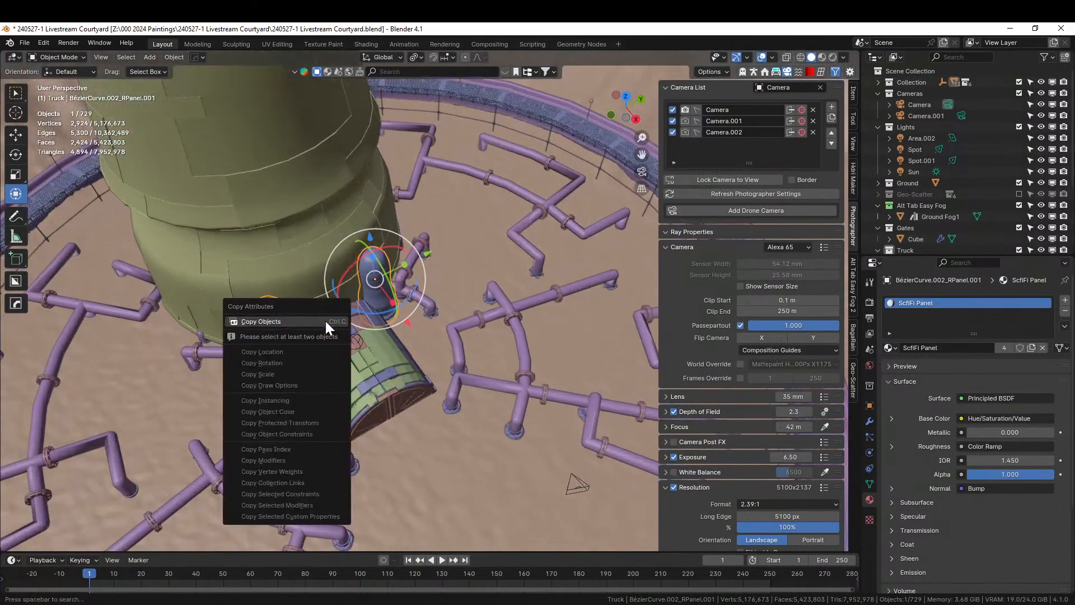
click(321, 321)
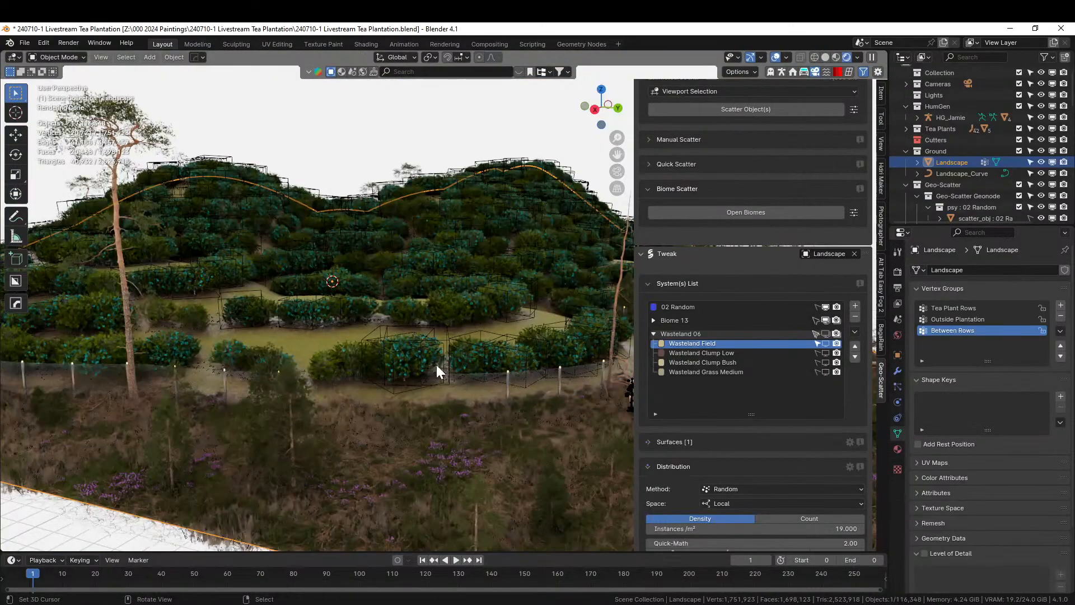
Switch the plantation viewport to solid shading and exclude the Geo-Scatter collection to show the bare landscape and fence.
key(z)
click(517, 364)
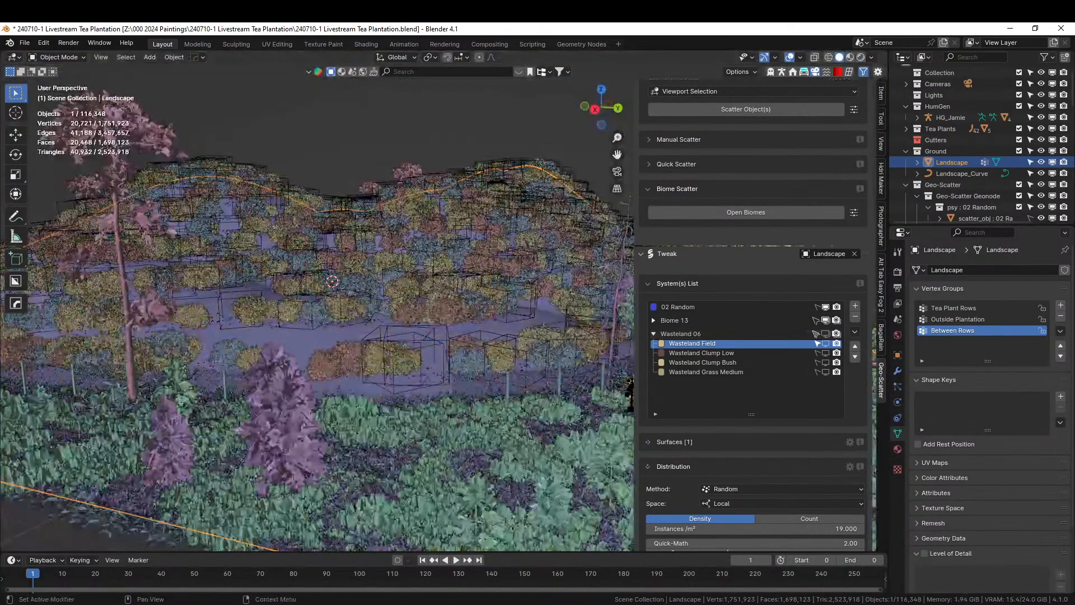
click(1019, 185)
middle_drag(537, 309, 470, 415)
scroll(473, 420, down, 6)
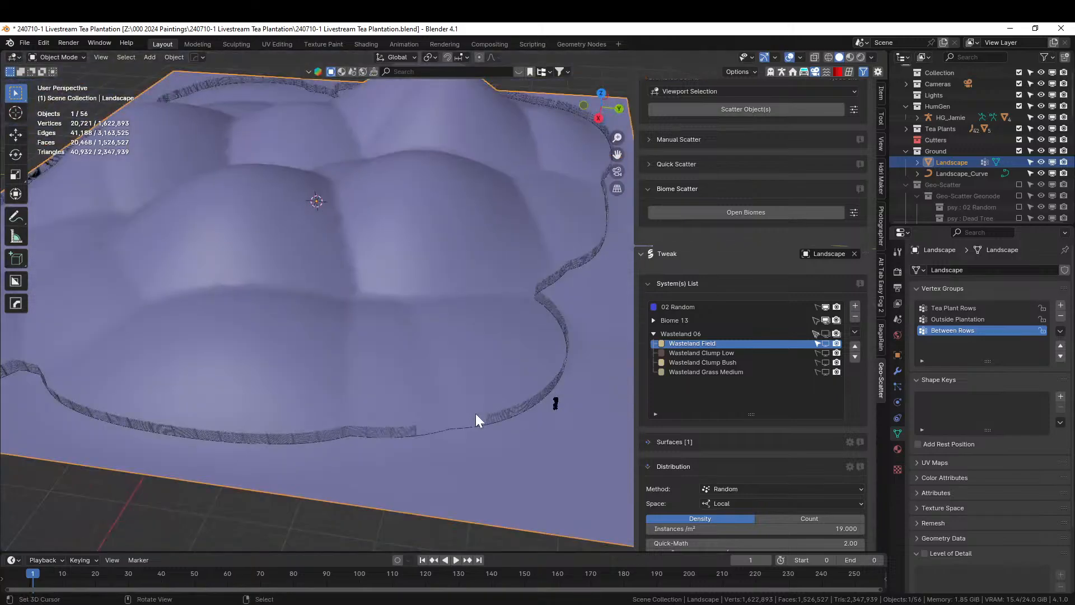
Paste the copied towers and move them in top view to the edge of the landscape near the human figure.
key(ctrl+v)
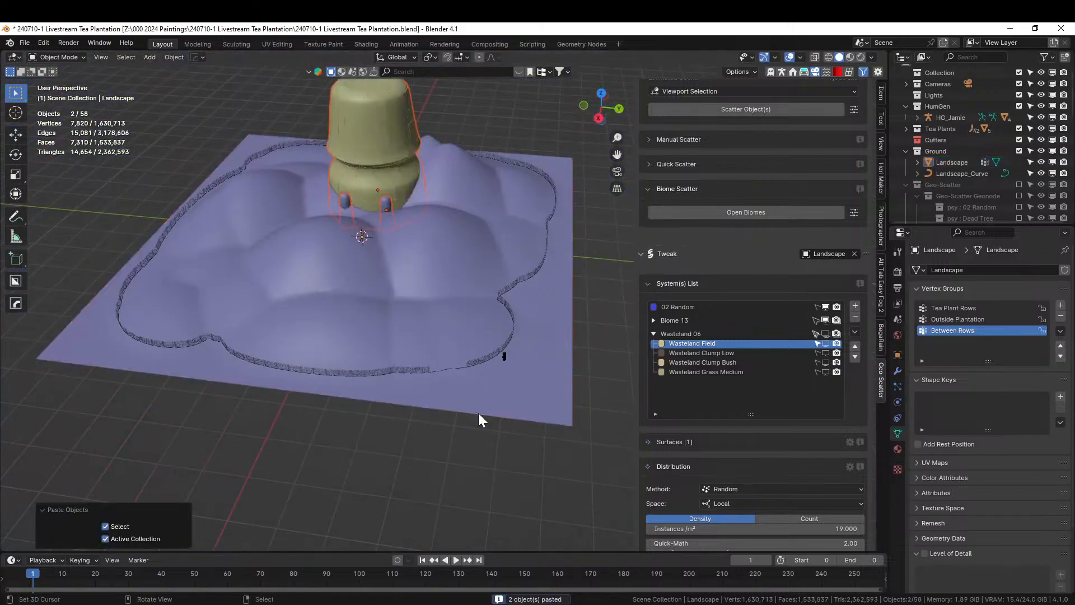
key(KP_7)
key(g)
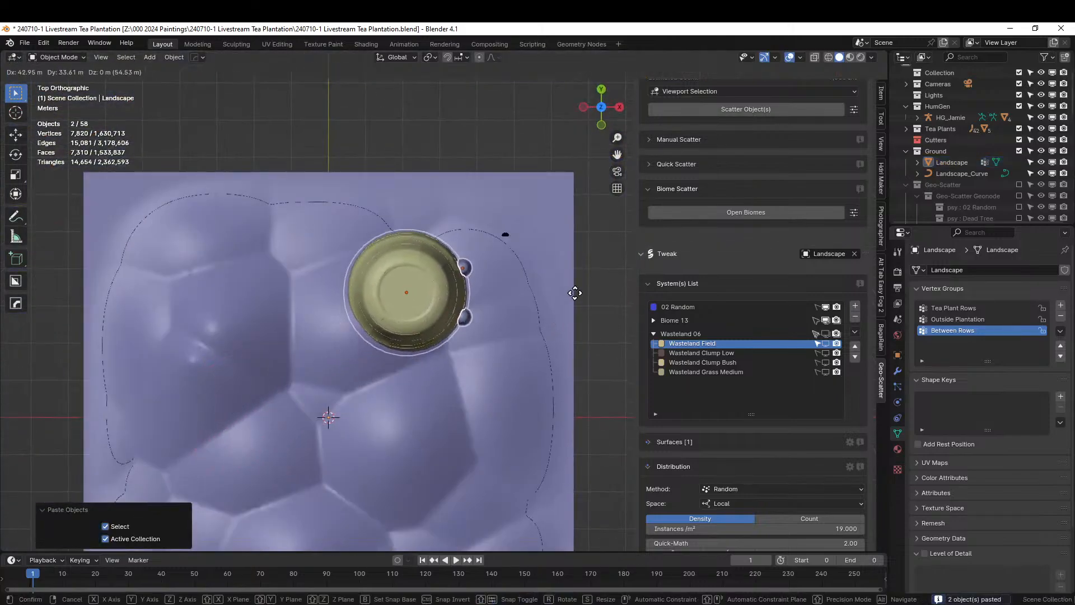
click(550, 281)
Delete the large central tower that was pasted along with the small towers.
scroll(550, 281, up, 2)
click(451, 223)
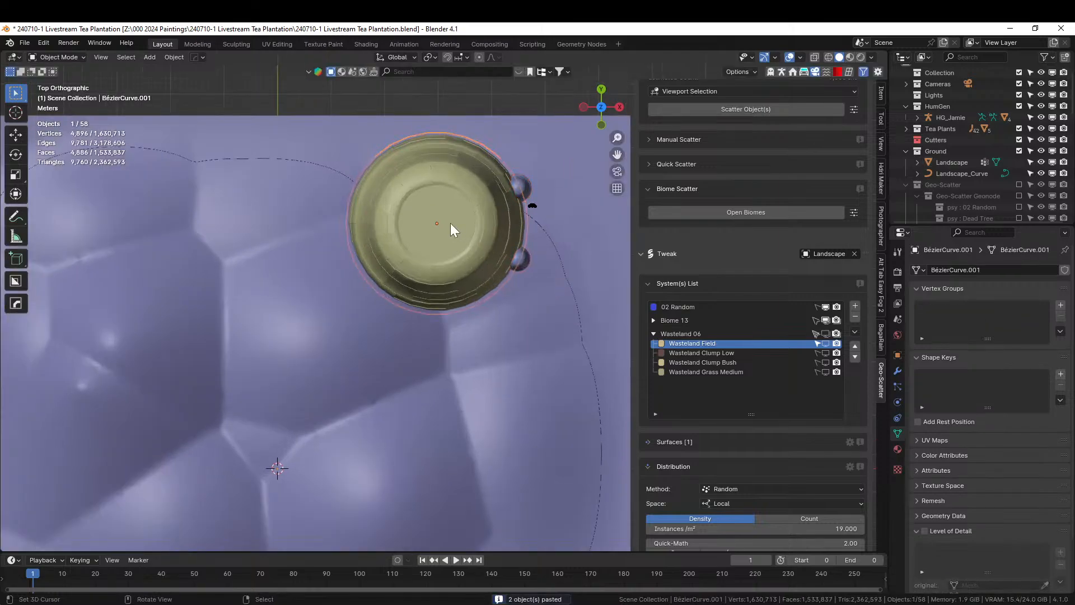
key(Delete)
Remove the Hops_Mirror modifier from the small tower so that only a single tower is left.
middle_drag(463, 230, 331, 135)
click(534, 316)
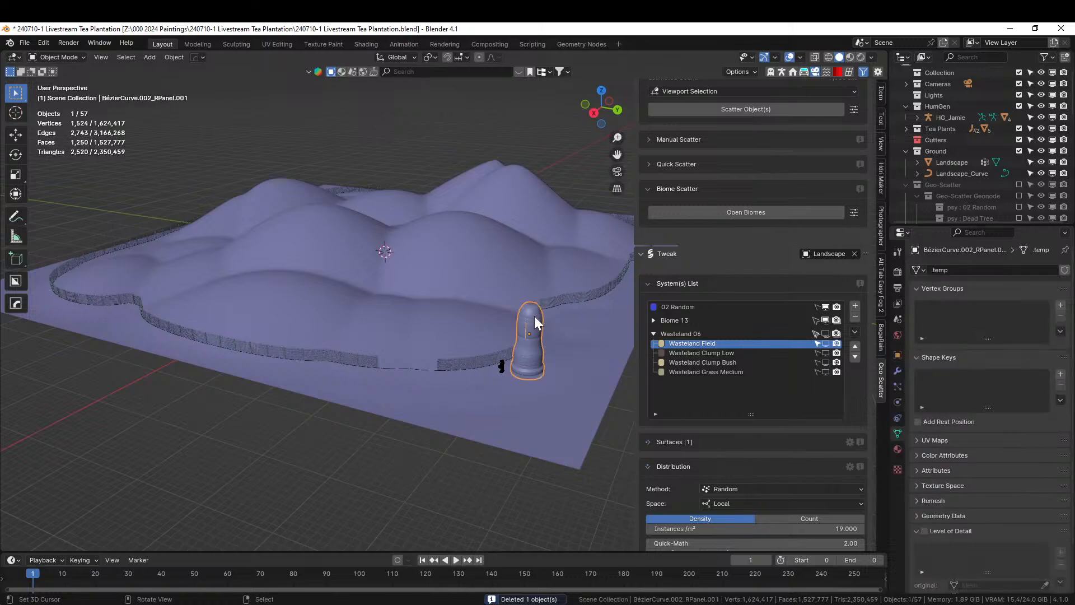
click(898, 370)
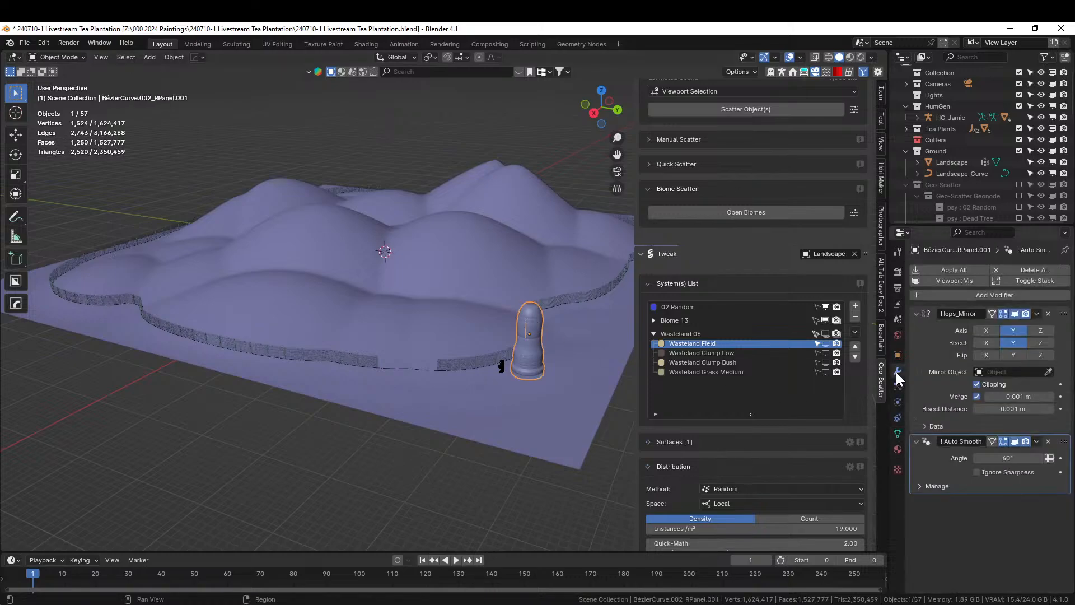
click(1048, 314)
Move the small tower horizontally by about 10.4 m in X and -23 m in Y onto the fence line beside the gap.
key(KP_7)
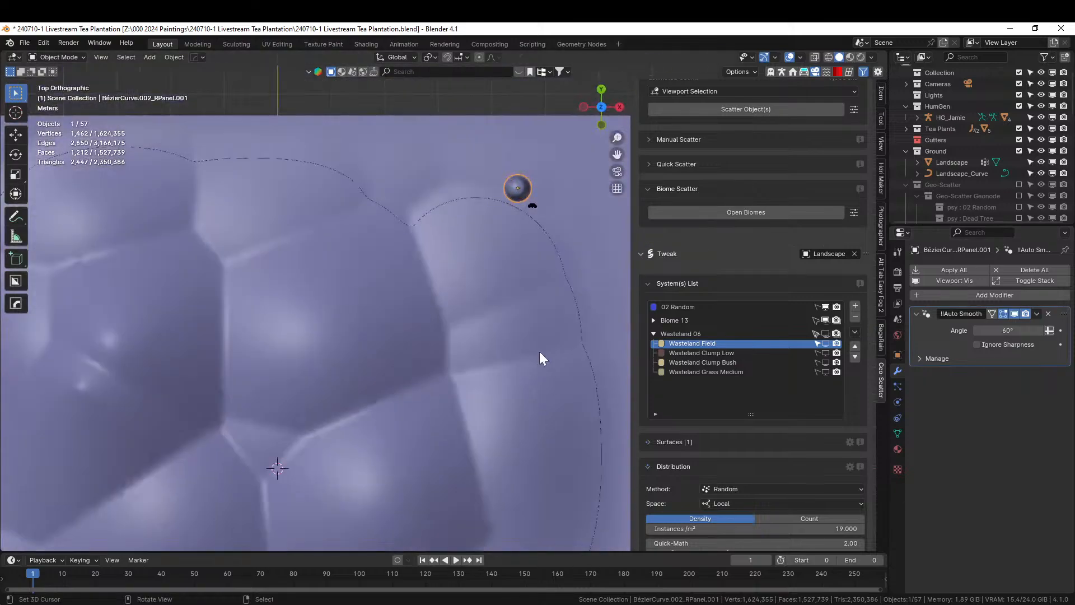
scroll(538, 336, up, 2)
middle_drag(560, 247, 331, 202)
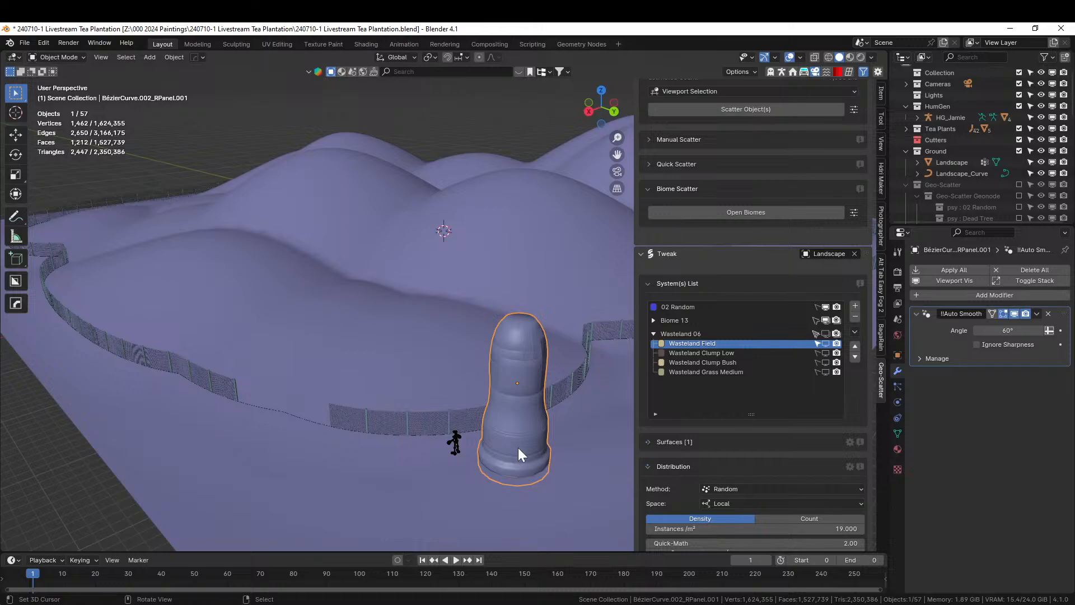
key(g)
key(shift+z)
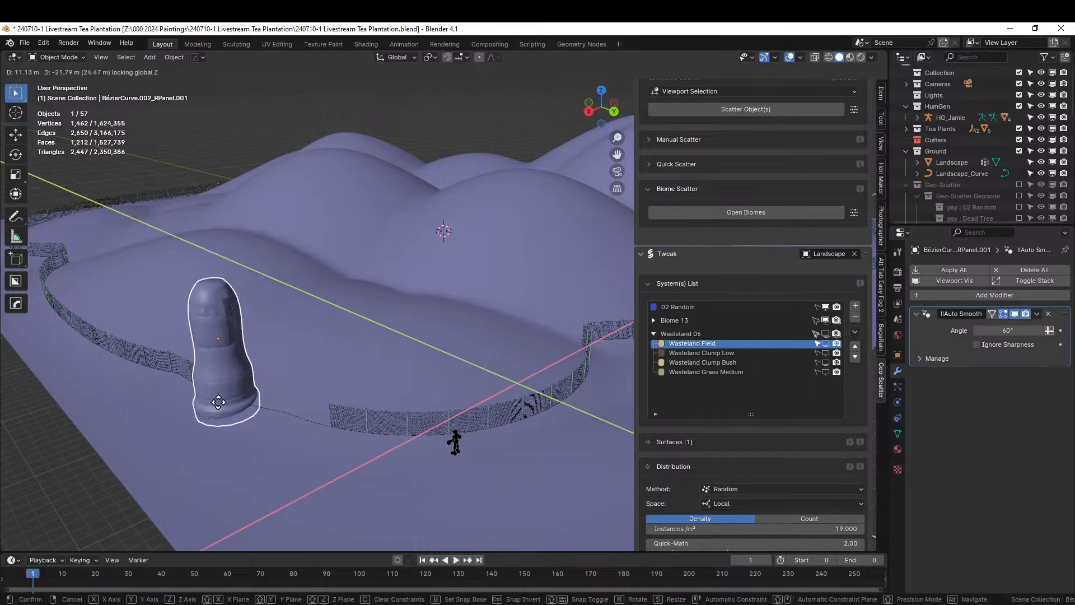
click(220, 396)
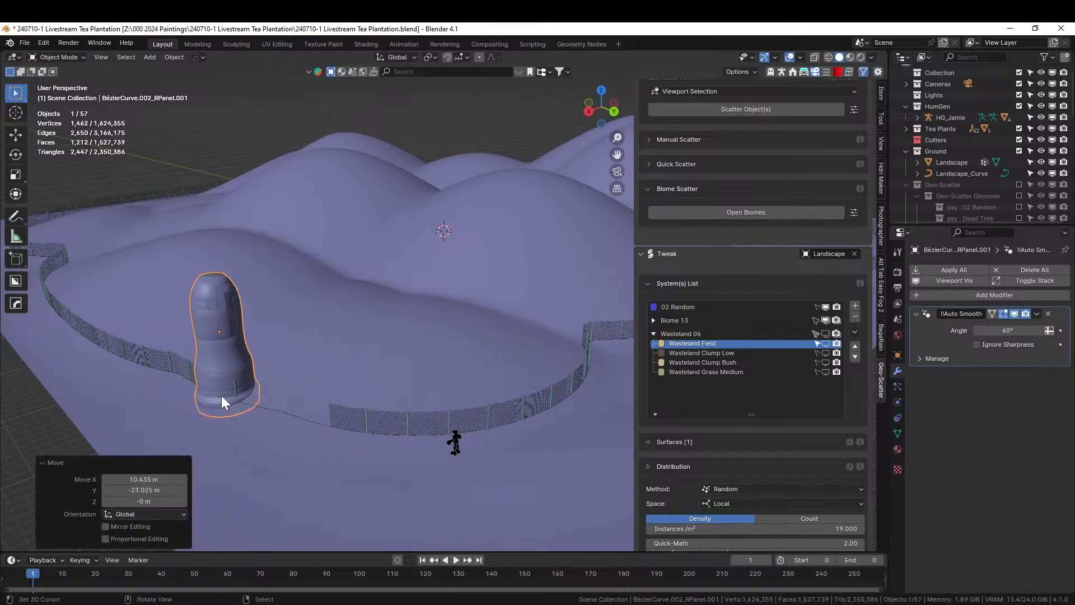
Make a linked duplicate of the small tower and move it horizontally by about -4.7 m in X and 12.3 m in Y along the fence.
key(KP_7)
key(KP_Decimal)
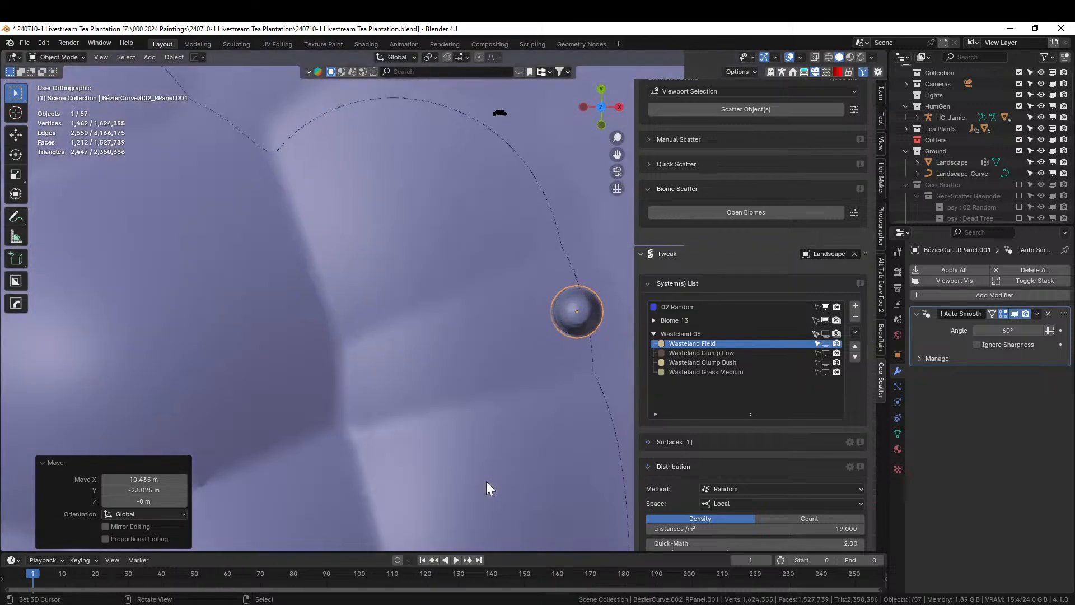
scroll(516, 486, down, 7)
shift+middle_drag(472, 398, 375, 367)
key(alt+d)
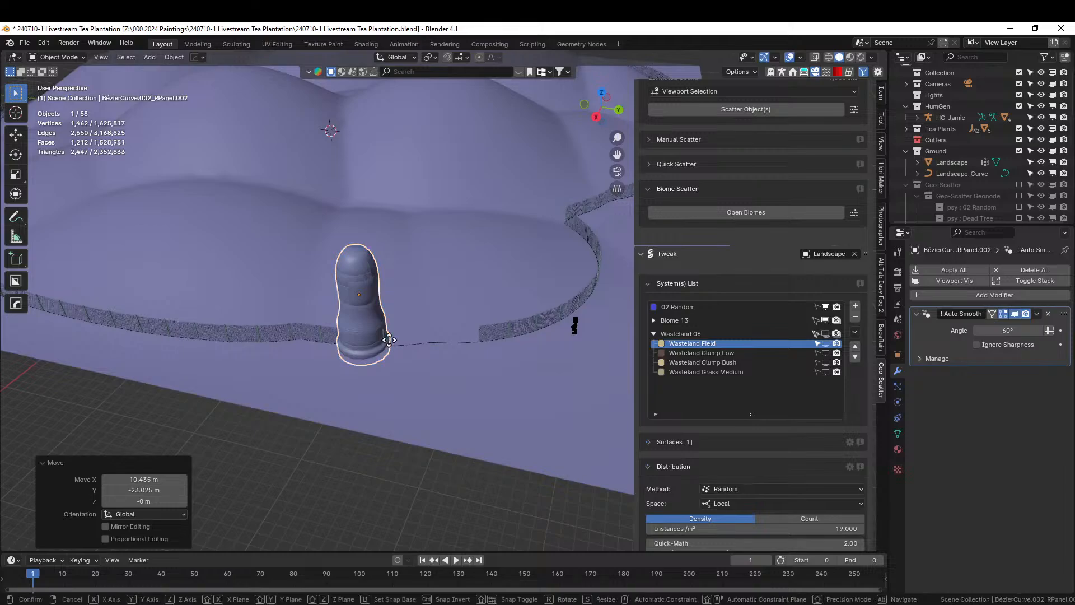
right_click(398, 341)
key(g)
key(shift+z)
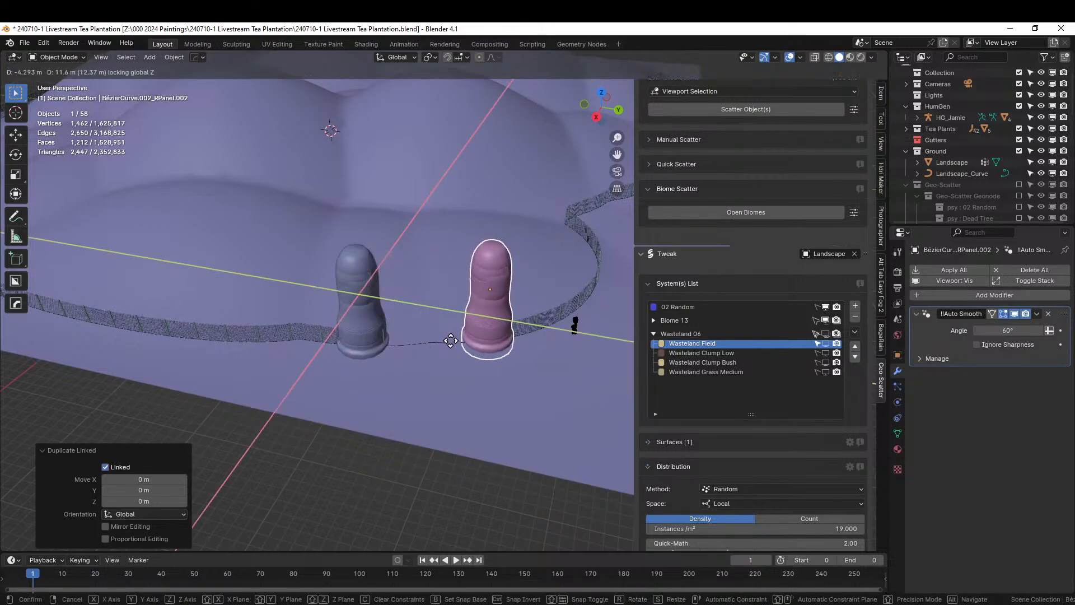
click(460, 340)
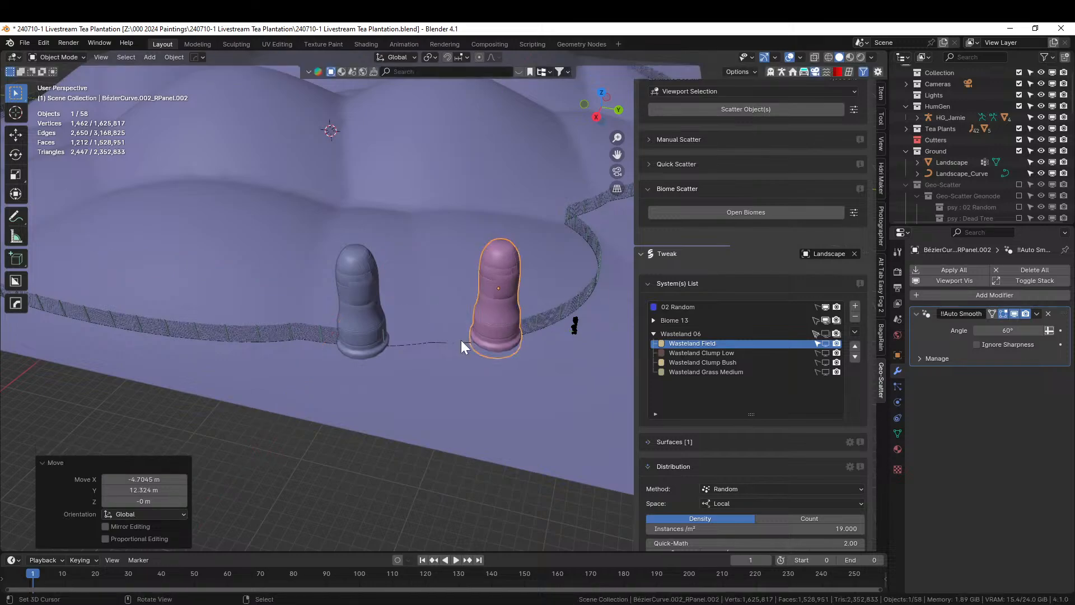
key(KP_7)
key(KP_Decimal)
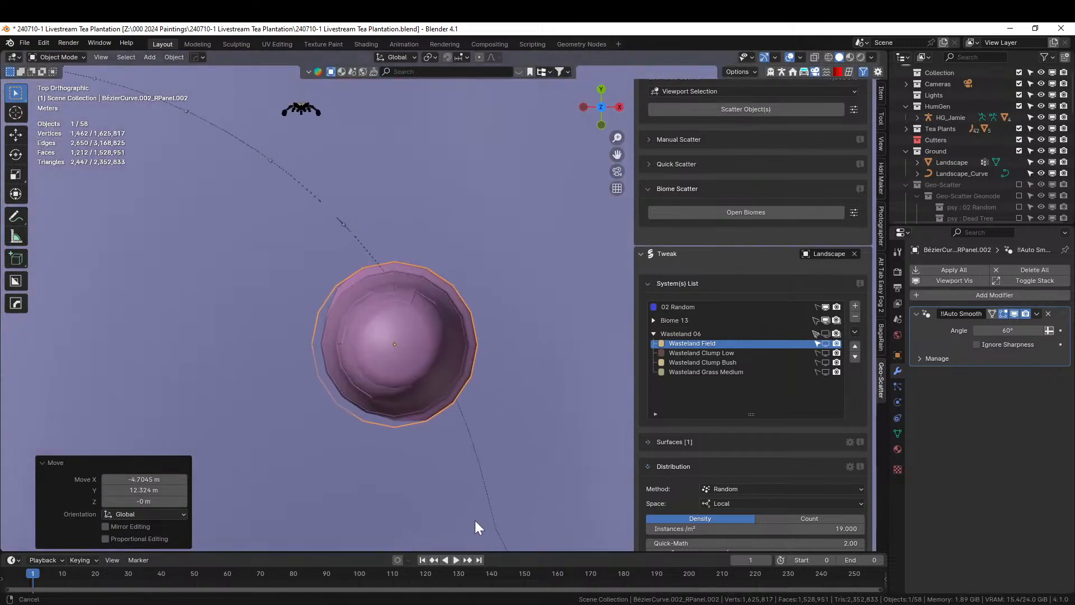
Move the duplicated tower by about 0.57 m in X and 0.50 m in Y to centre it on the fence line.
key(g)
click(453, 393)
scroll(487, 403, down, 3)
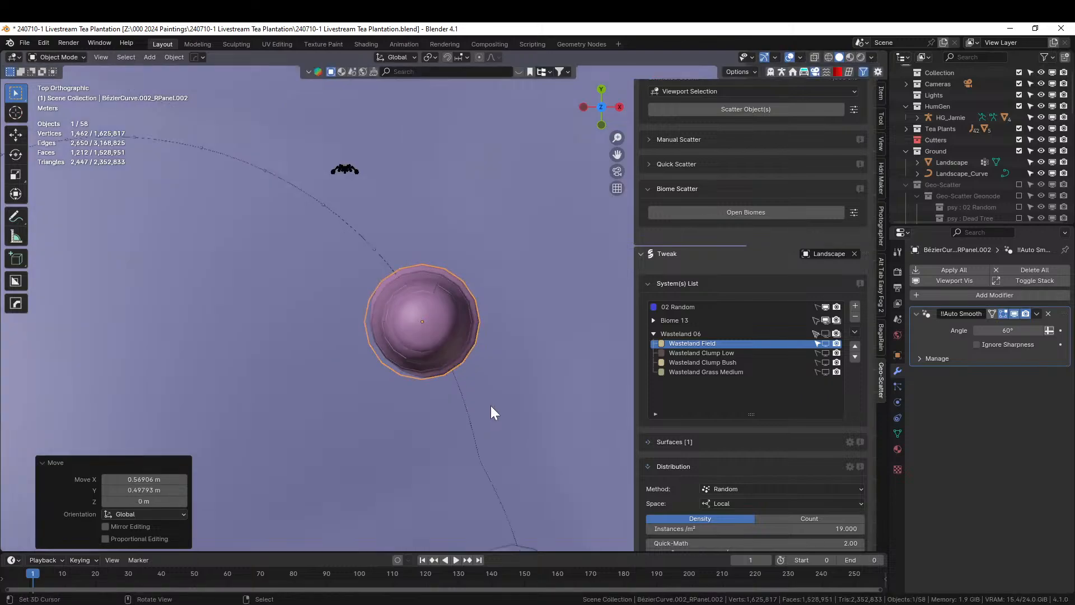
Move the original small tower horizontally by about 0.92 m in X and 1.29 m in Y along the fence line.
middle_drag(490, 405, 319, 347)
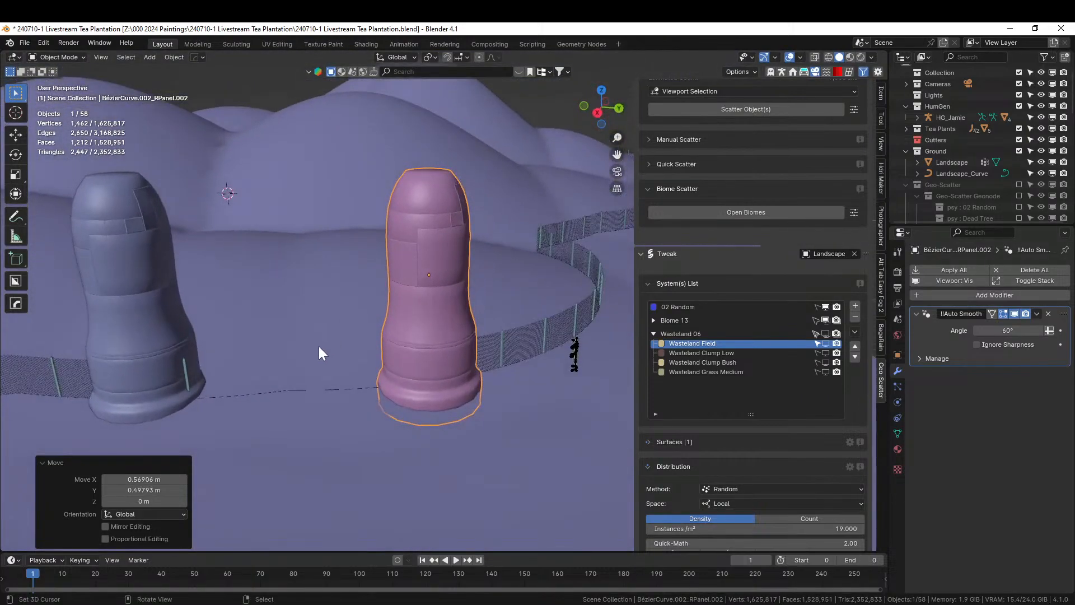
click(137, 362)
key(g)
key(shift+z)
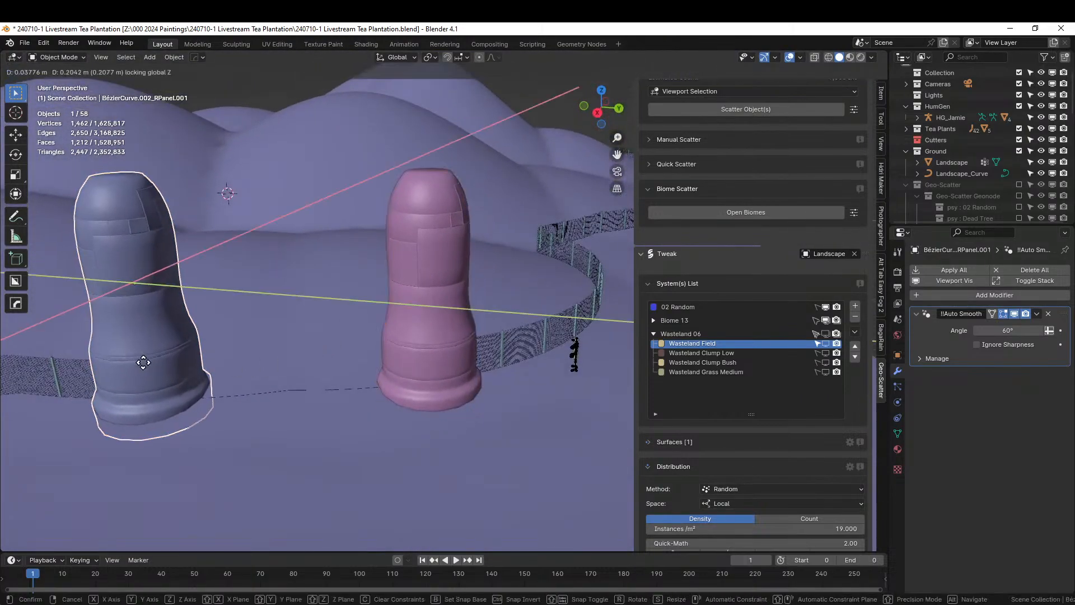
click(149, 367)
key(KP_7)
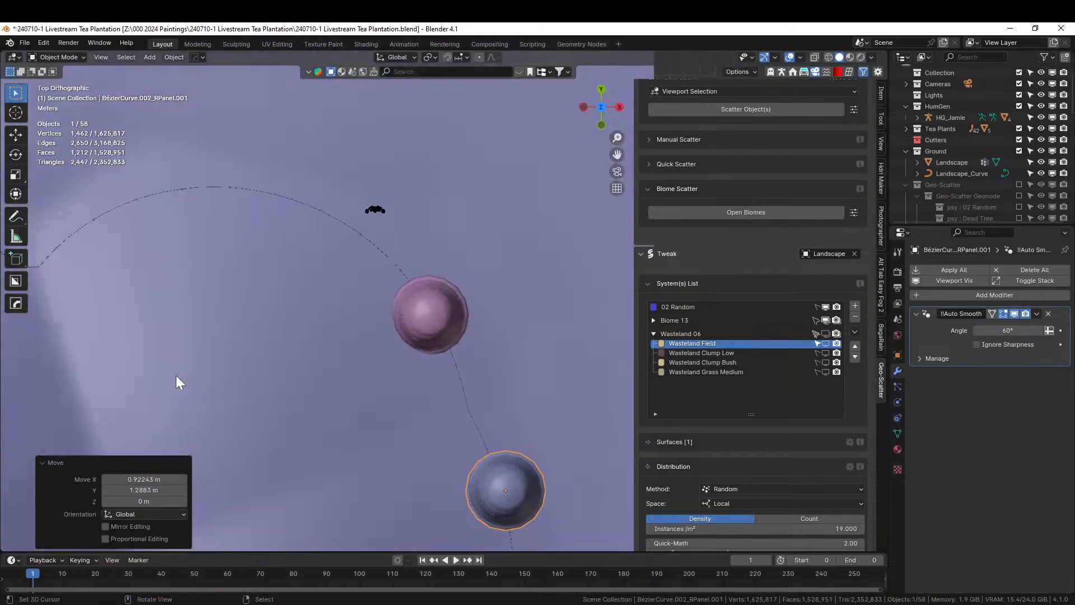
Switch to the Courtyard scene and examine its gate, ring wall and towers as a reference for the plantation entrance.
middle_drag(281, 430, 266, 383)
scroll(267, 383, down, 3)
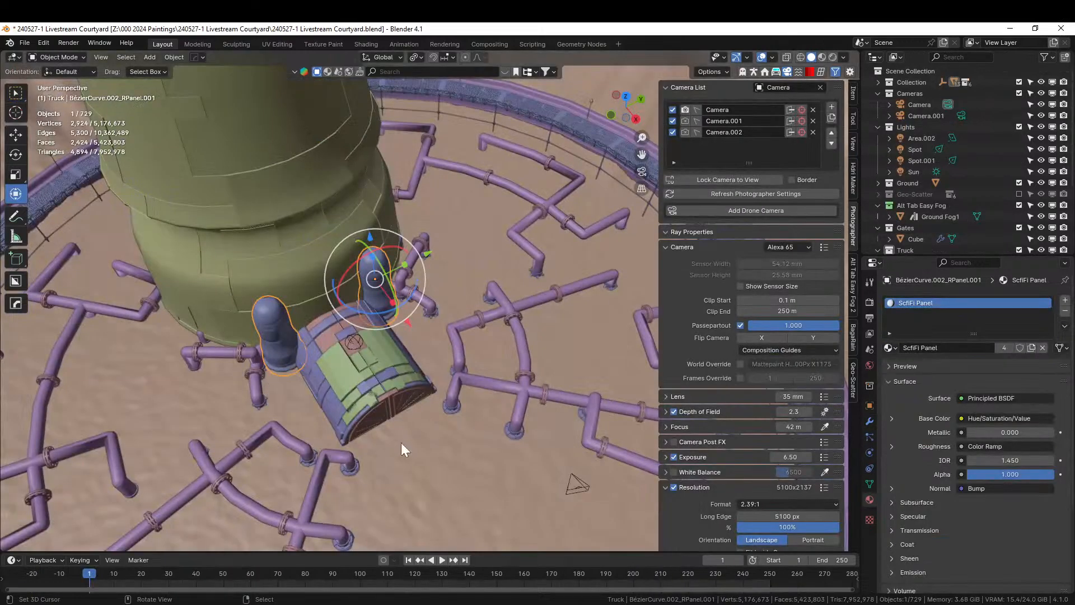
middle_drag(401, 443, 377, 419)
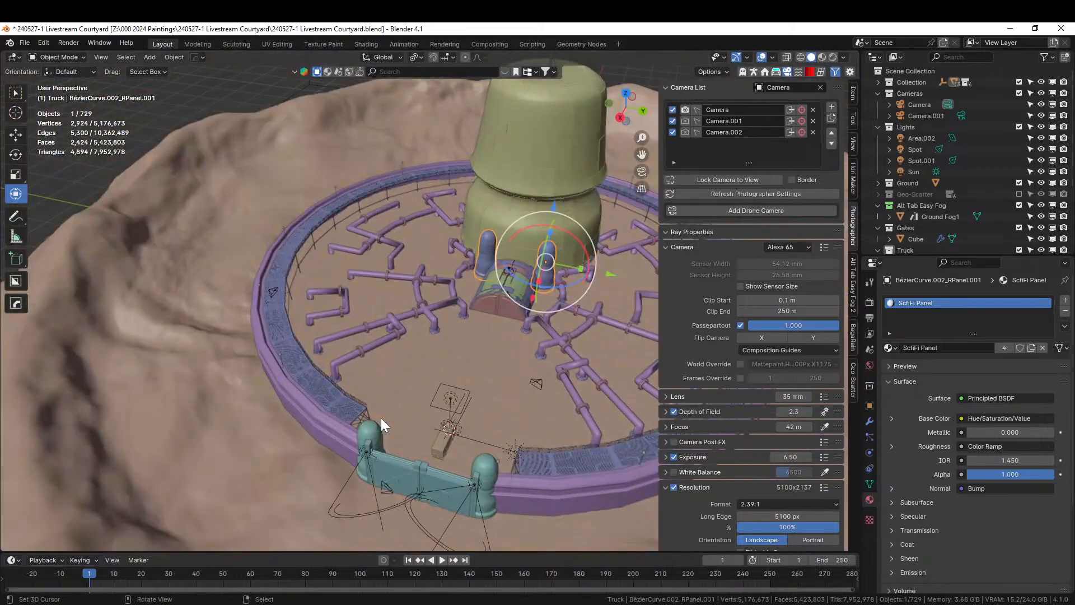
middle_drag(441, 379, 358, 402)
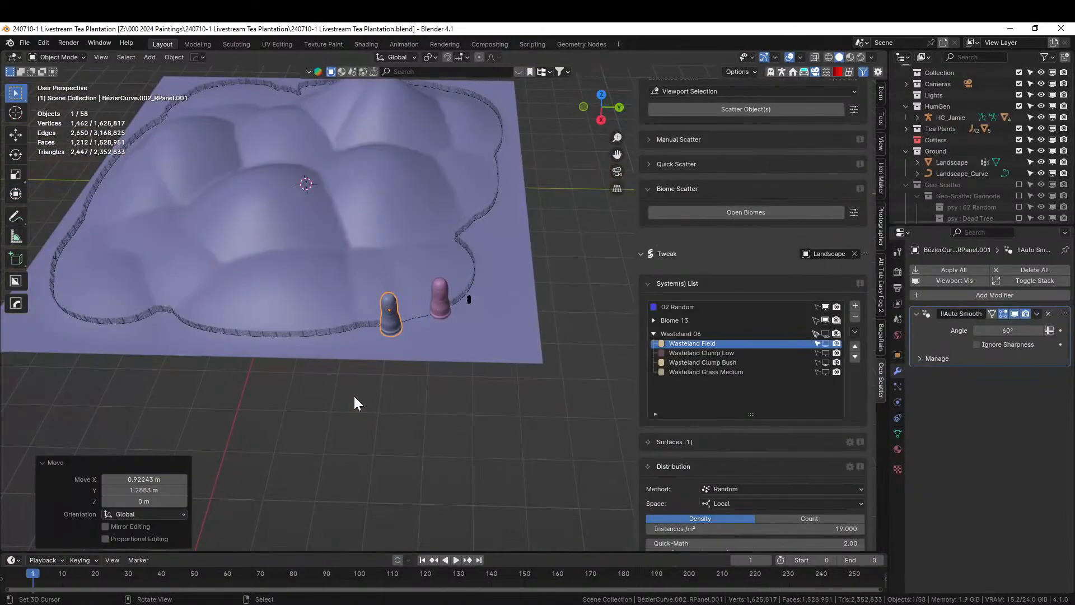
Temporarily show the Geo-Scatter collection in the Tea Plantation scene to check the plants around the two towers, and hide it again.
scroll(354, 396, up, 5)
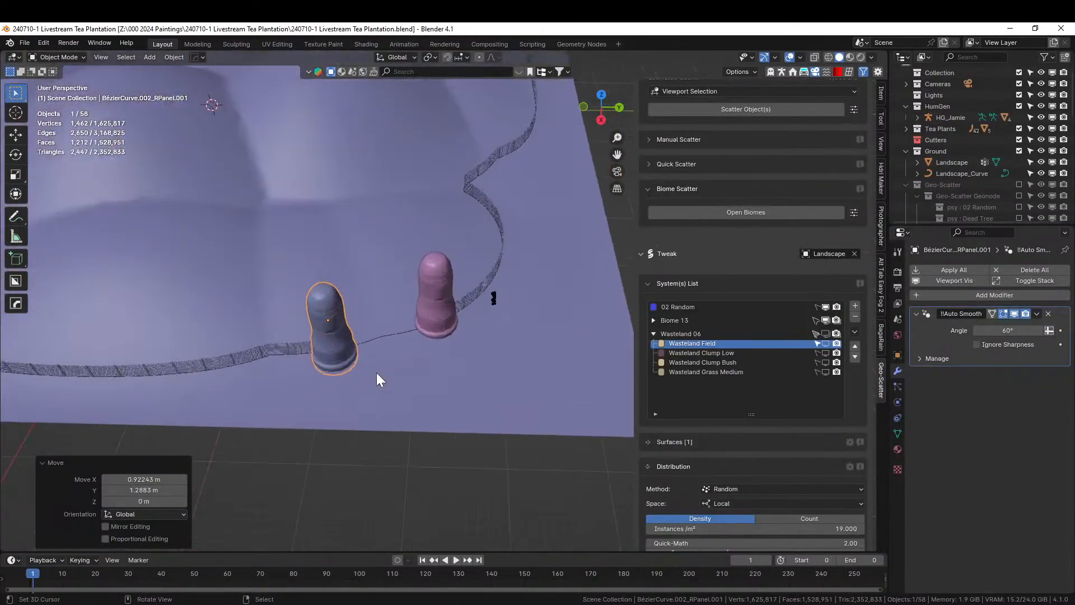
middle_drag(377, 372, 357, 327)
scroll(364, 330, up, 4)
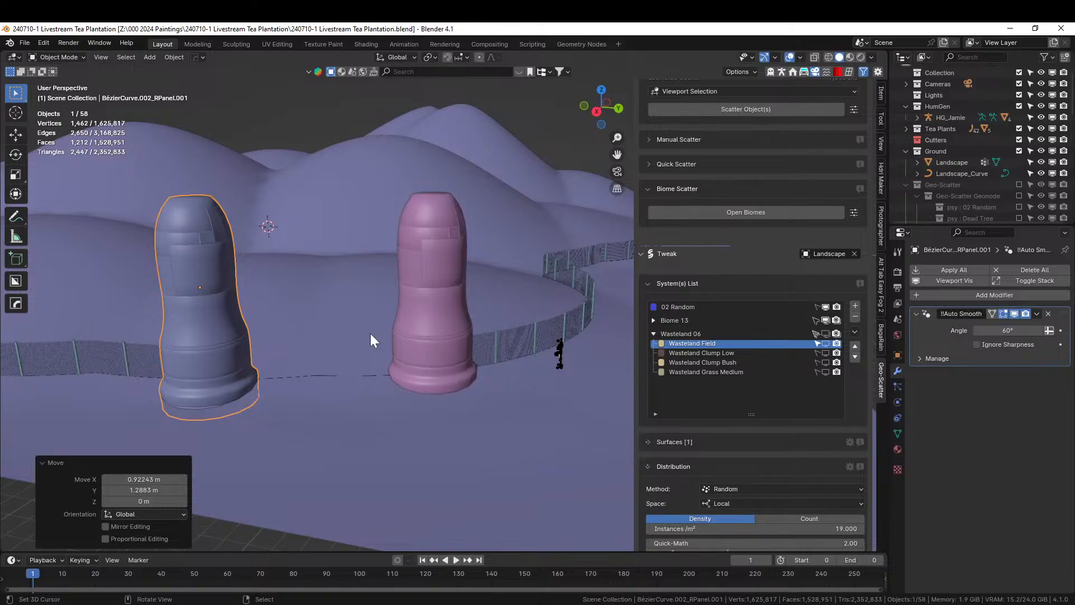
click(1019, 185)
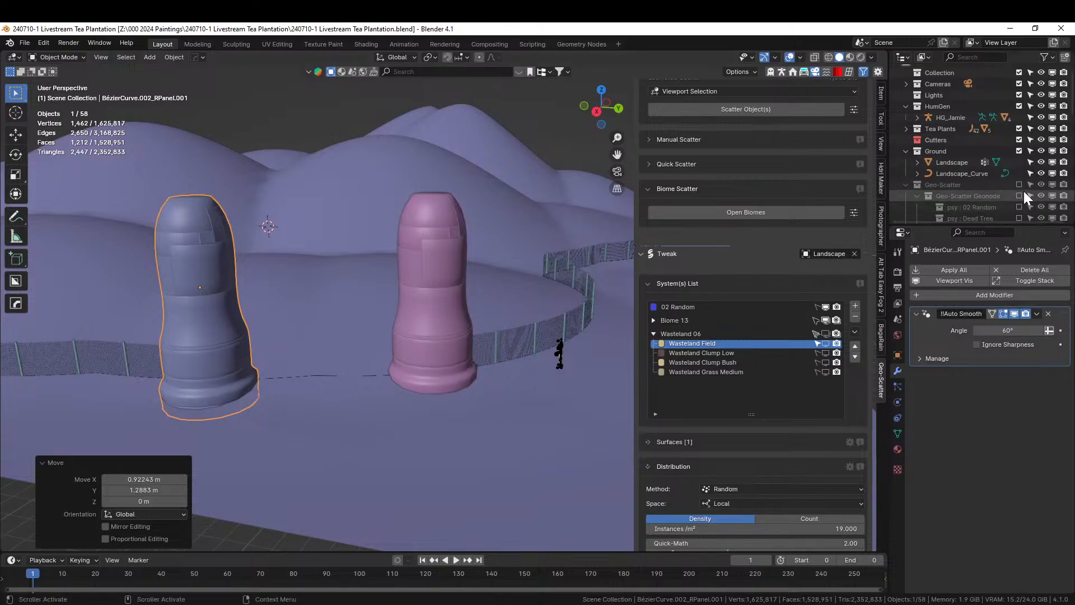
middle_drag(478, 332, 412, 401)
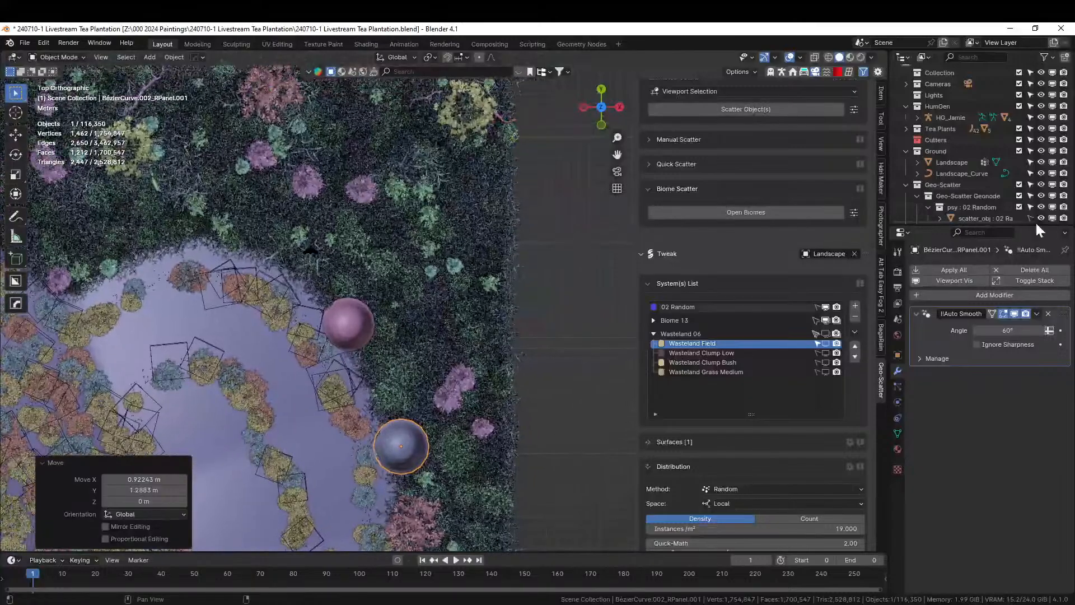
click(1020, 183)
Open the Landscape mesh for editing, make the Outside Plantation vertex group active, select its vertices to check the area and clear the selection.
click(425, 244)
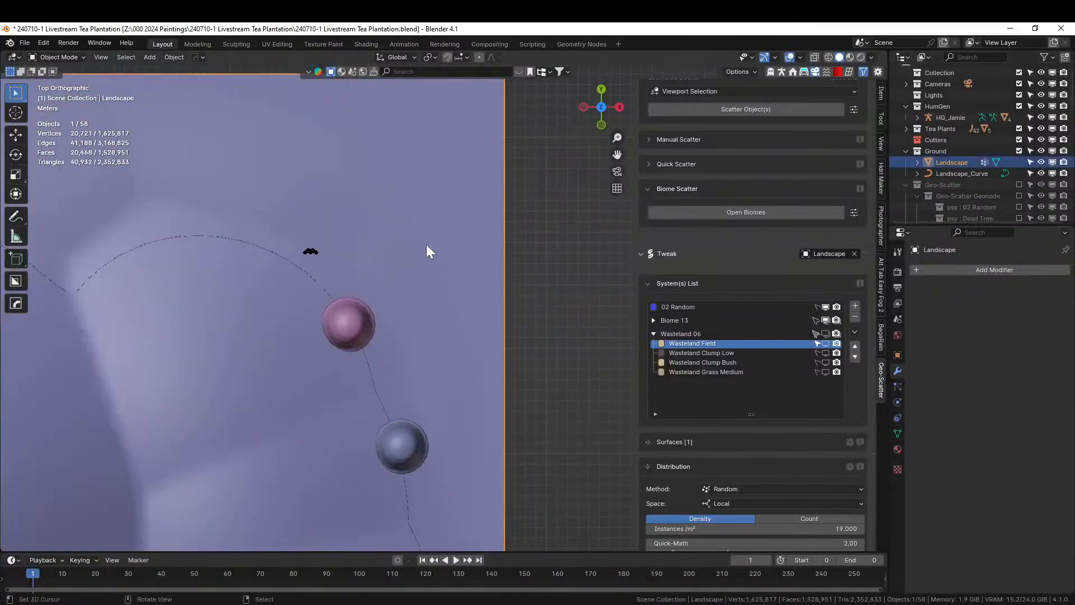
key(Tab)
key(alt+a)
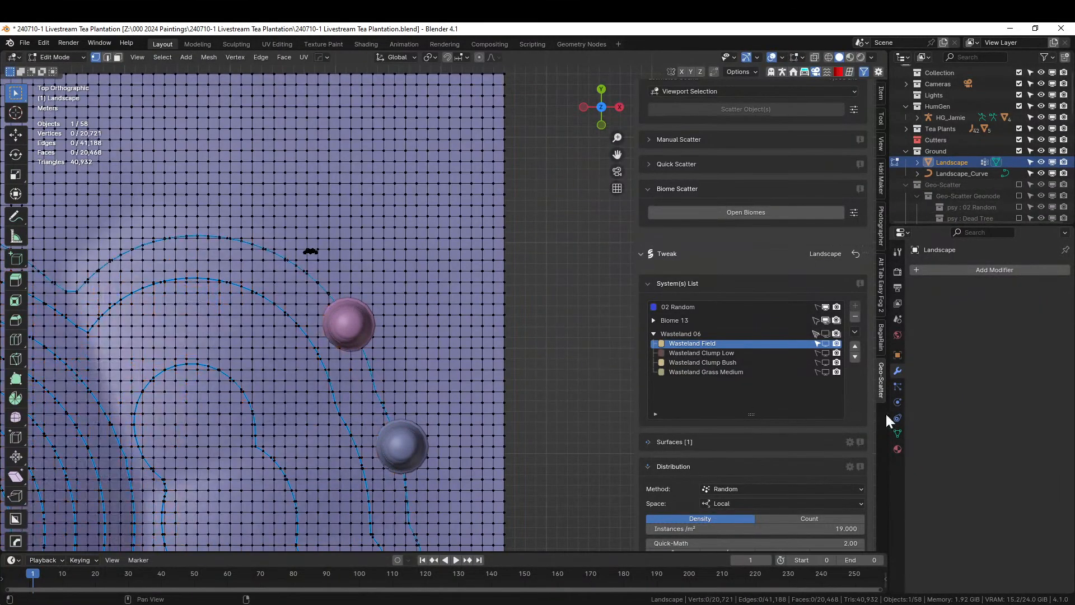
click(898, 433)
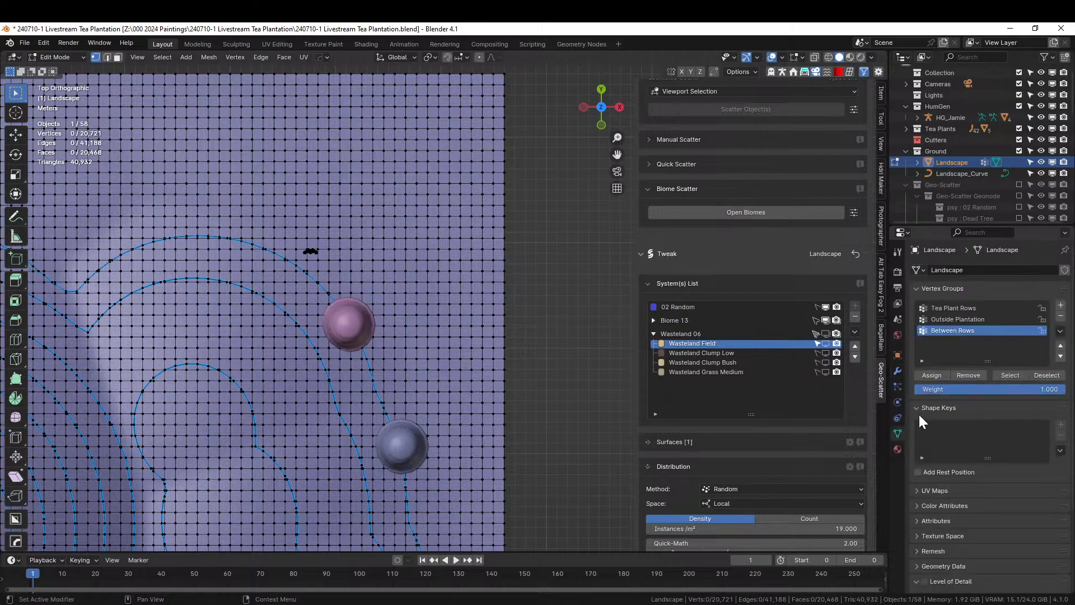
click(960, 318)
click(1001, 375)
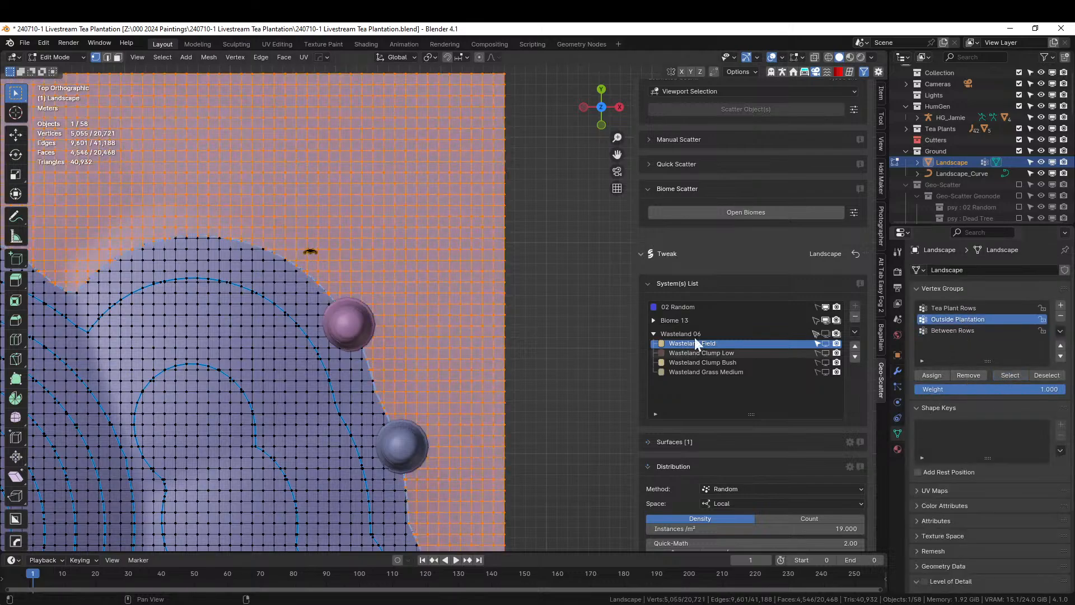
scroll(473, 360, down, 2)
scroll(425, 399, down, 1)
scroll(400, 414, up, 3)
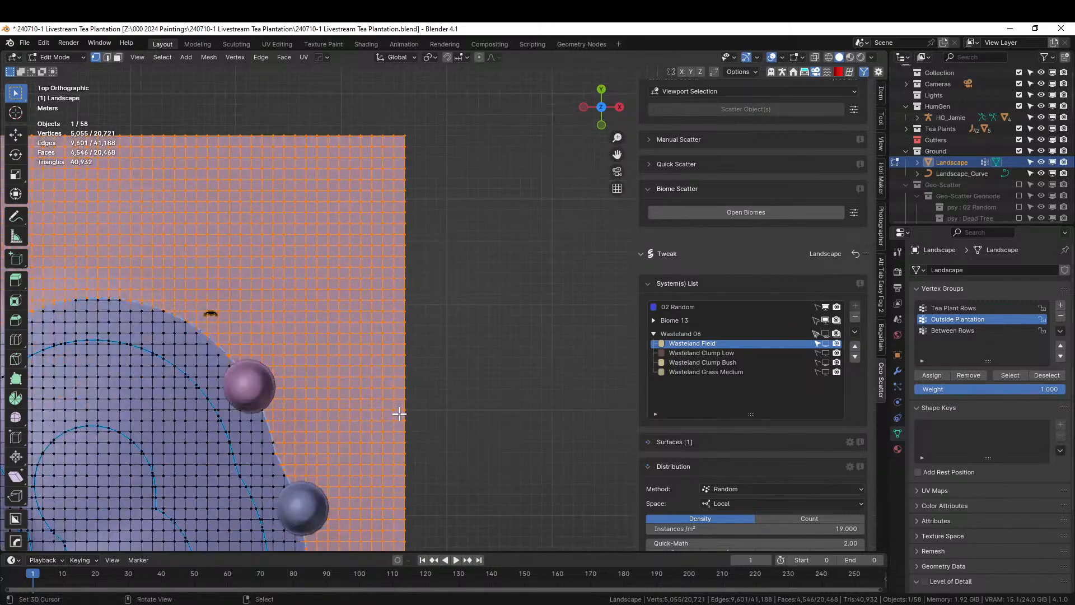
key(alt+a)
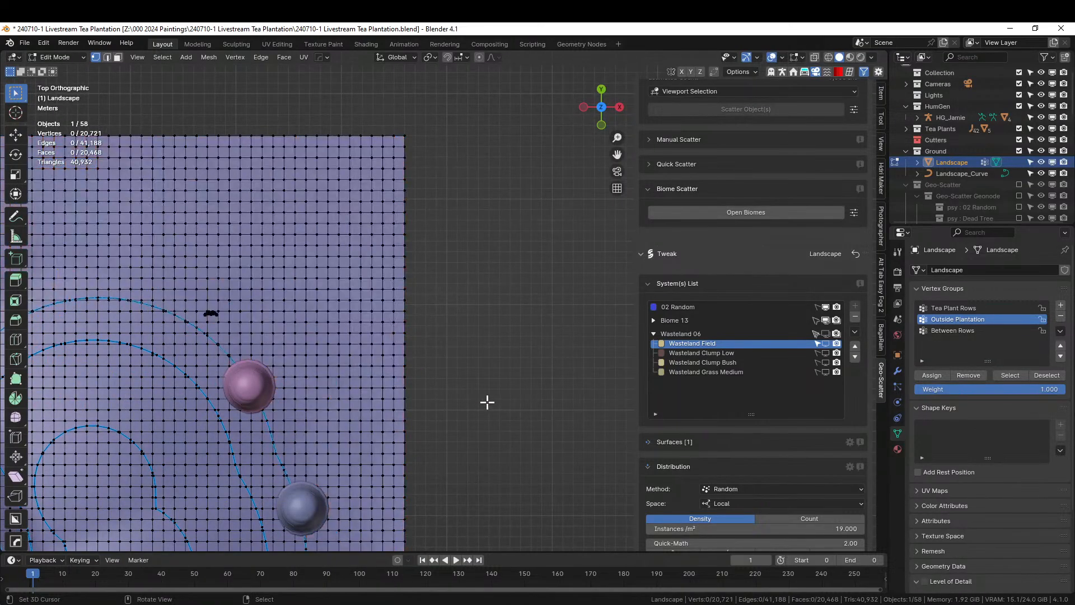
Circle-select the ground faces from between the towers to the landscape's edge and remove them from the Outside Plantation vertex group.
key(c)
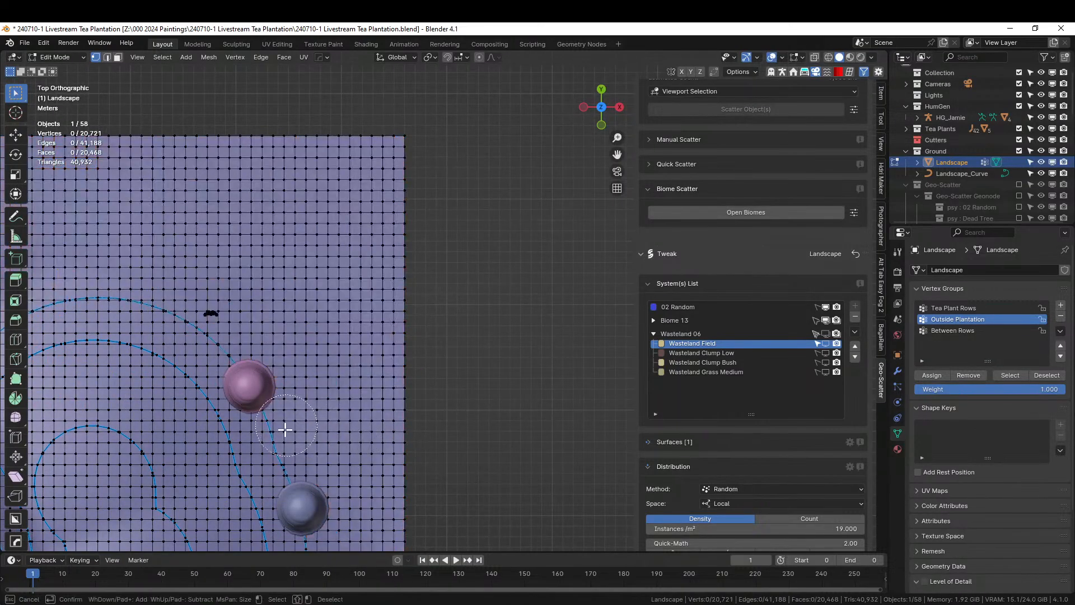
mouse_move(290, 438)
mouse_down()
mouse_move(294, 425)
mouse_move(283, 452)
mouse_move(415, 412)
mouse_move(324, 420)
mouse_move(325, 392)
mouse_move(427, 360)
mouse_move(278, 415)
mouse_move(434, 341)
mouse_move(336, 431)
mouse_move(348, 391)
mouse_move(446, 329)
mouse_up()
key(Escape)
key(3)
key(c)
right_click(598, 375)
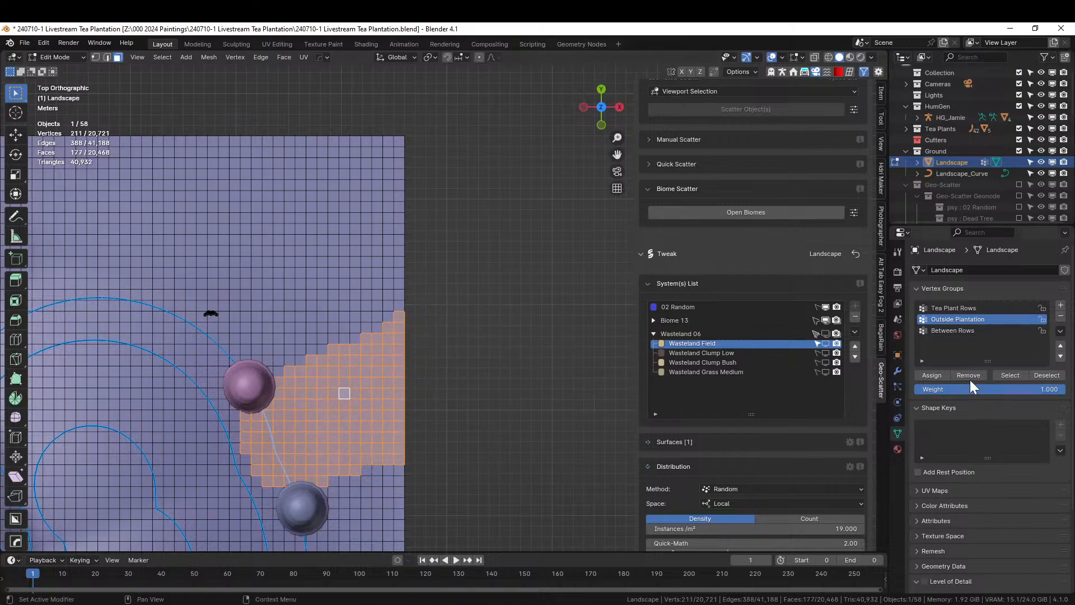
key(Tab)
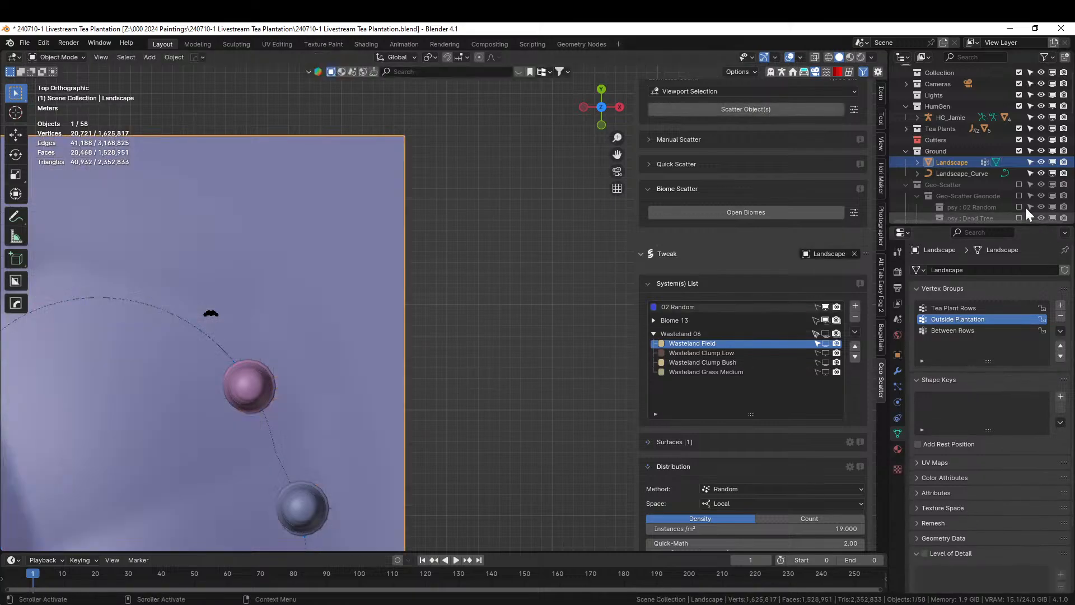
Show the Geo-Scatter collection again and check the cleared path between the towers.
click(1019, 184)
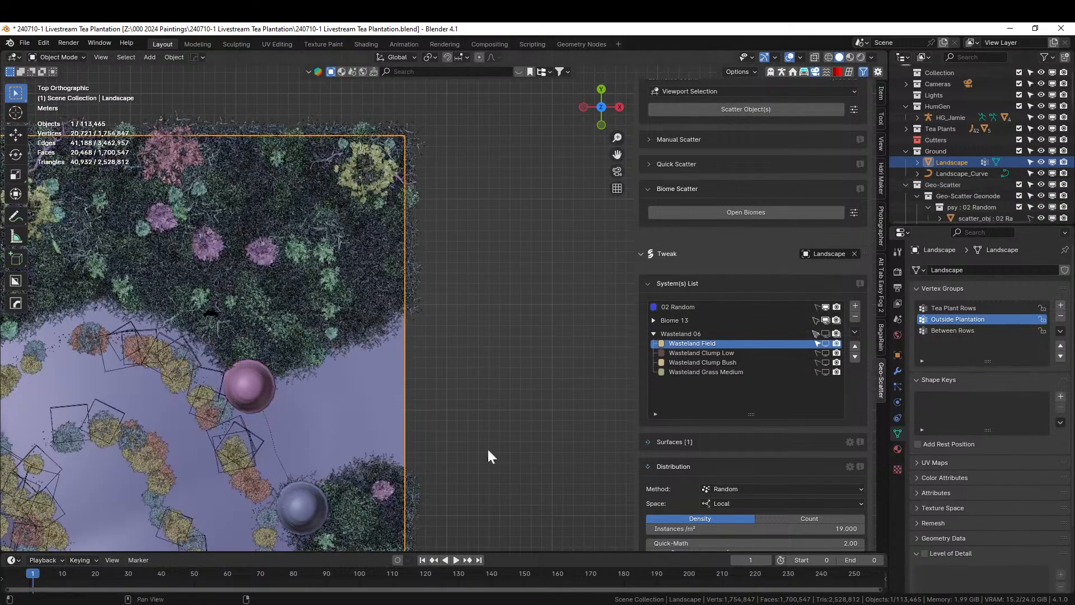
middle_drag(488, 450, 312, 369)
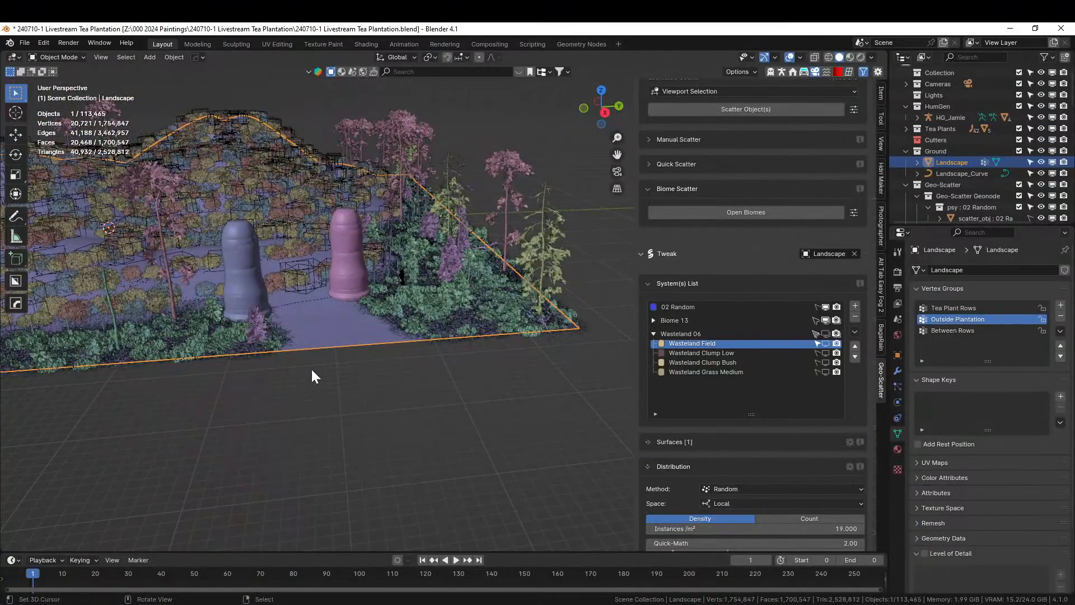
scroll(312, 369, up, 3)
middle_drag(312, 370, 490, 384)
Assign the selected path faces of the Landscape mesh to the Between Rows vertex group and save the file.
key(Tab)
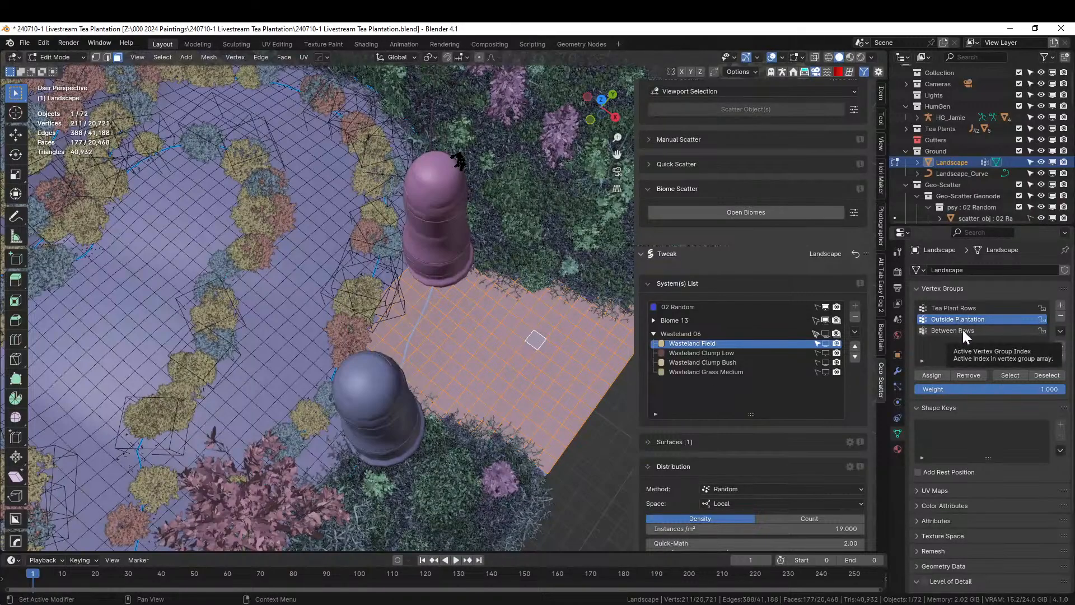
click(963, 331)
click(933, 375)
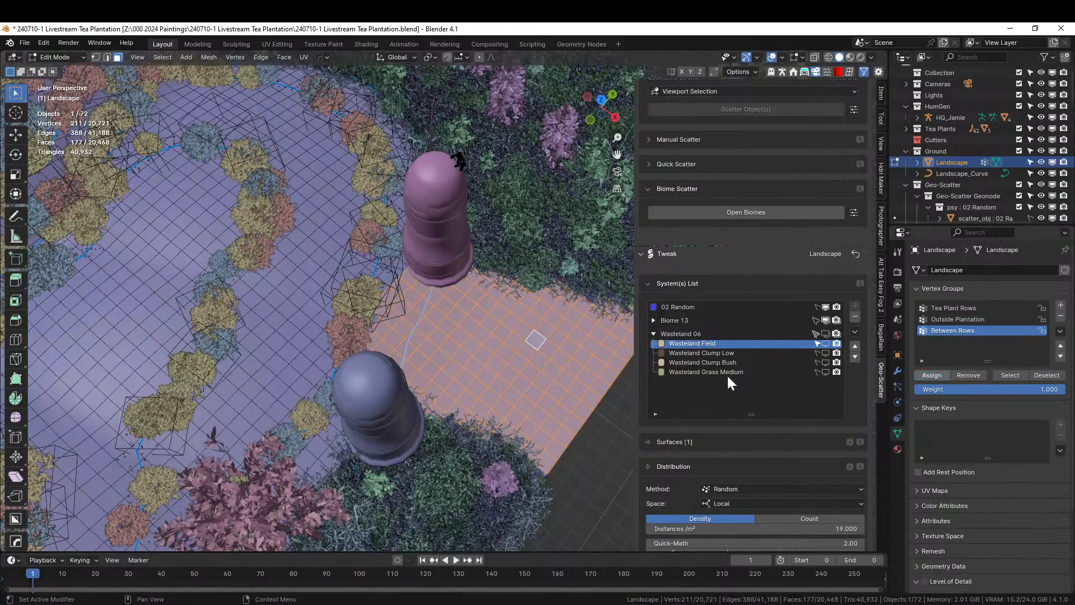
key(Tab)
middle_drag(532, 361, 434, 321)
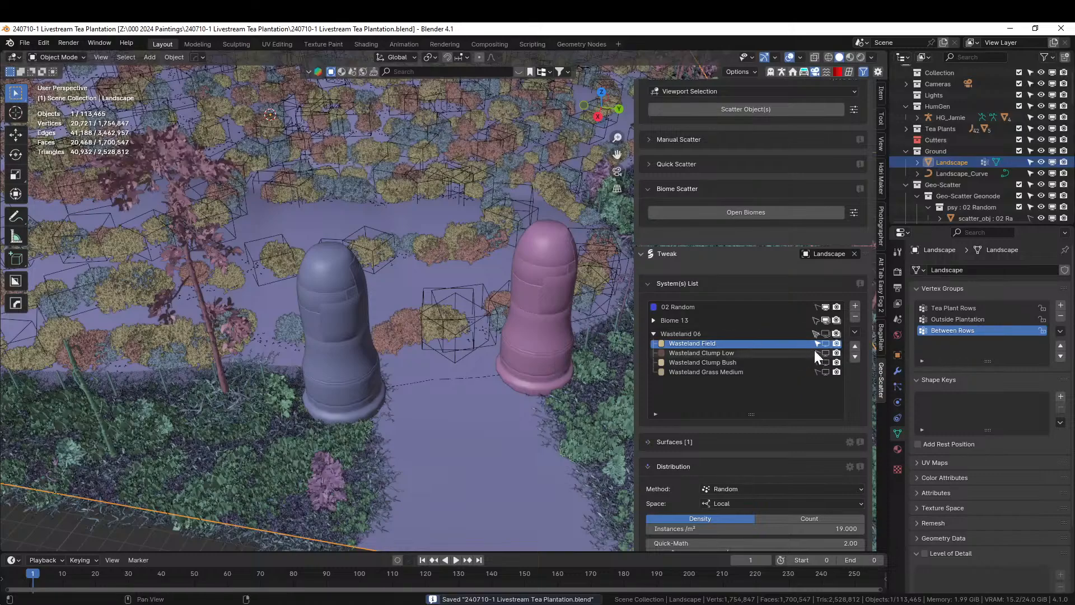
Turn on viewport display for the Wasteland 06 scatter group and check the ground cover on the path between the towers.
click(826, 331)
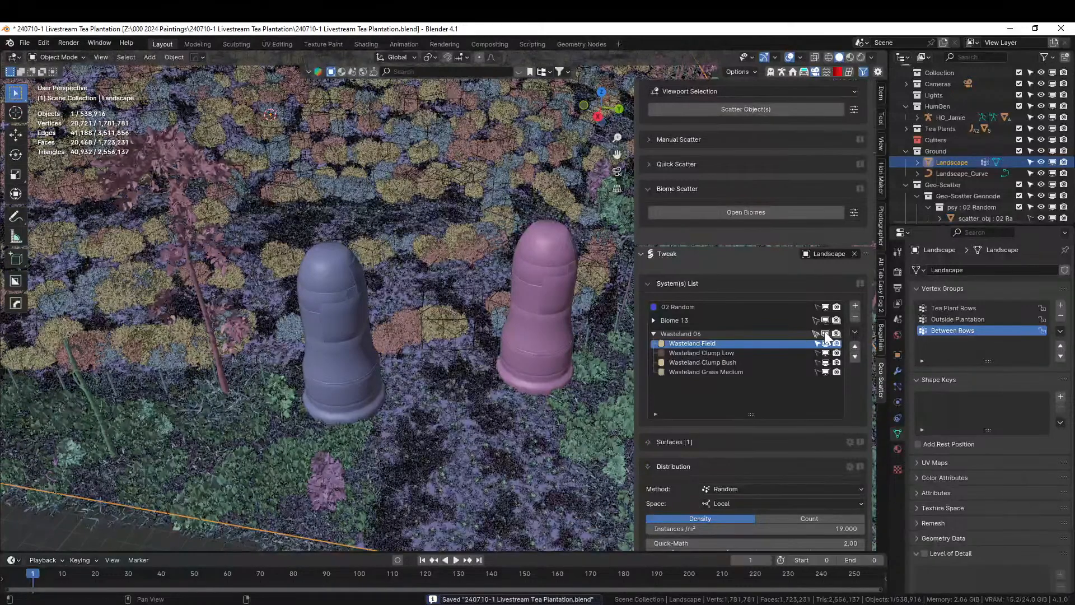
middle_drag(534, 407, 539, 390)
middle_drag(538, 380, 540, 375)
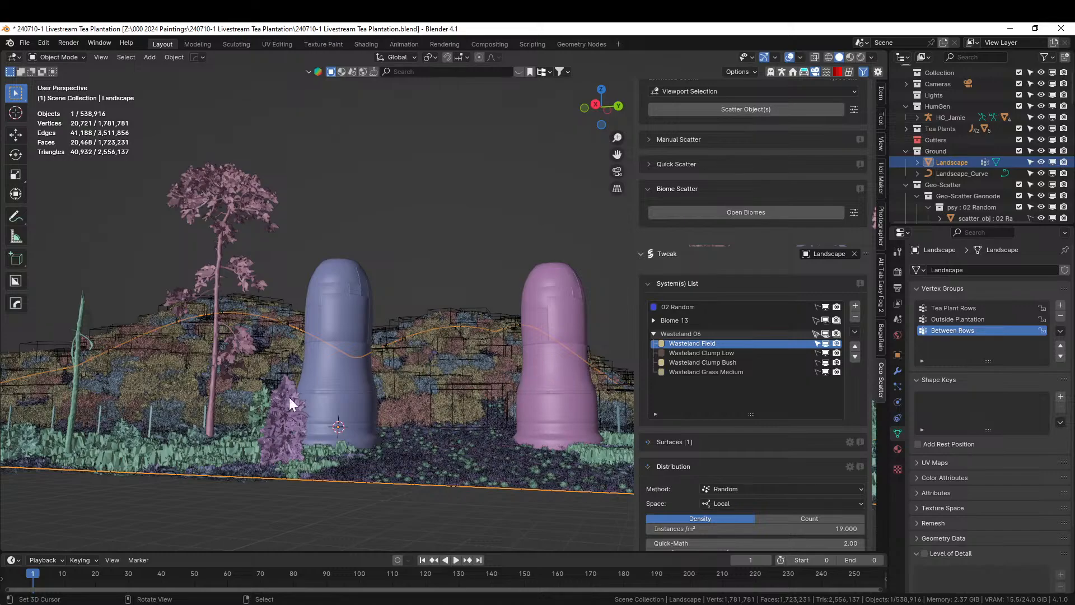
scroll(285, 399, up, 3)
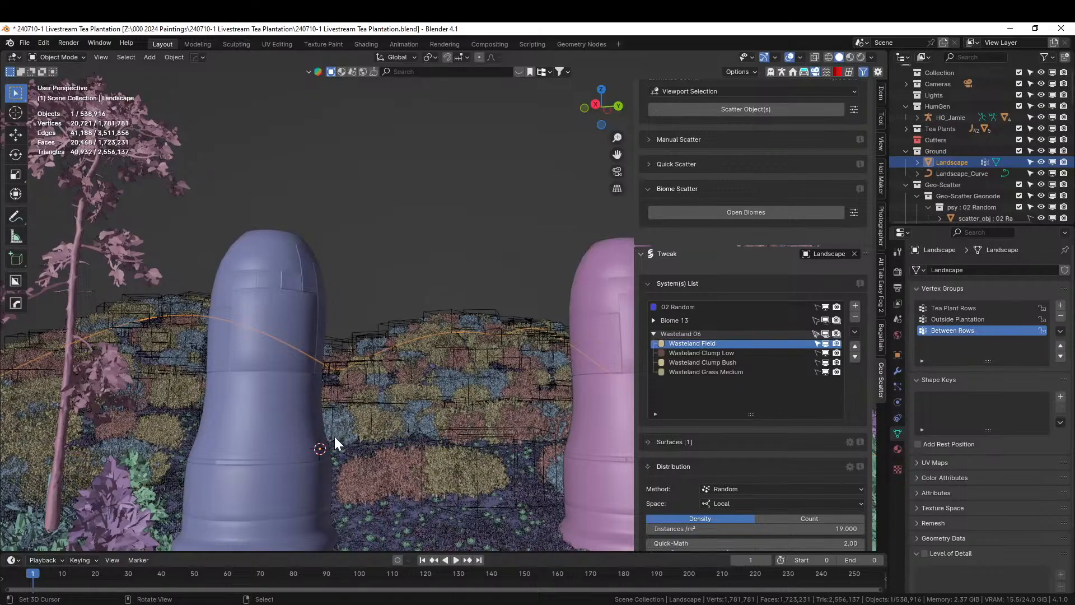
middle_drag(334, 436, 334, 437)
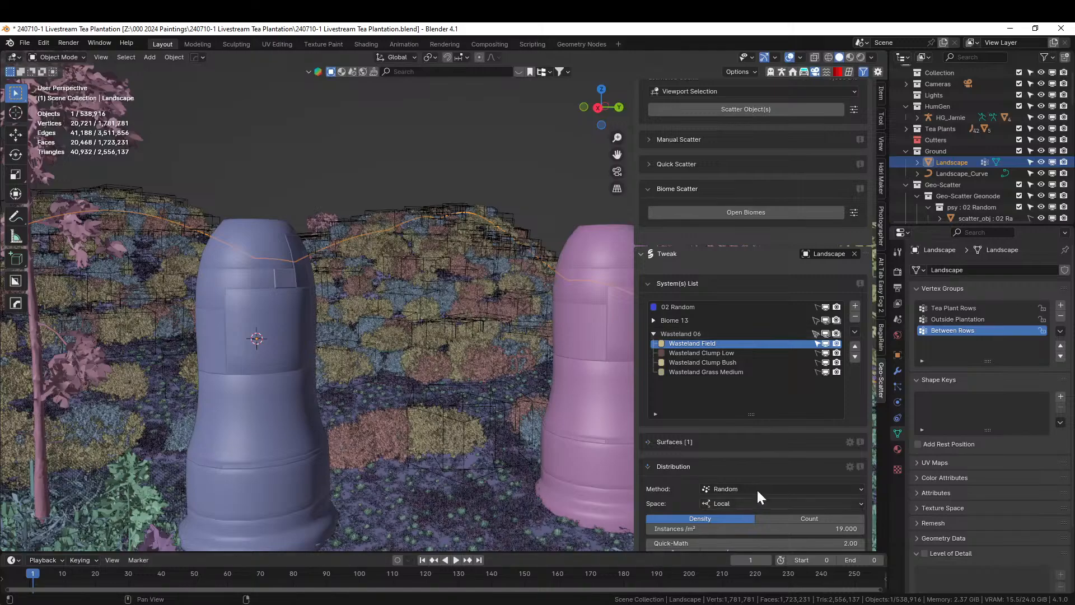
Hide the Geo-Scatter collection and examine the bare landscape, fence line and entrance towers from above and at ground level.
click(1020, 187)
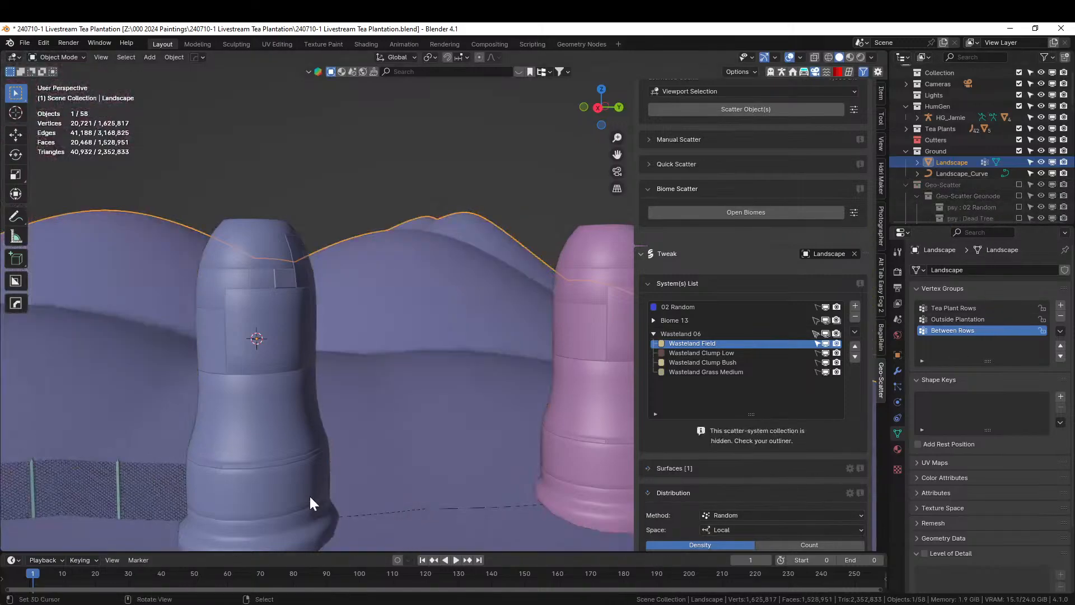
mouse_move(309, 495)
middle_down()
mouse_move(295, 471)
mouse_move(325, 459)
mouse_move(186, 496)
mouse_move(291, 504)
middle_up()
scroll(302, 211, down, 6)
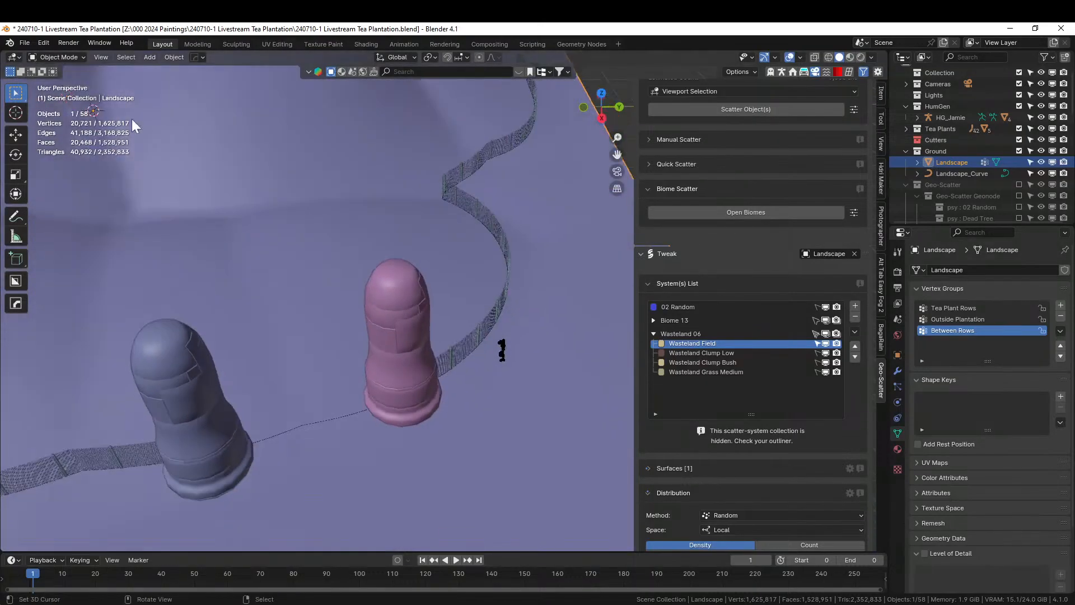
shift+middle_drag(336, 286, 374, 364)
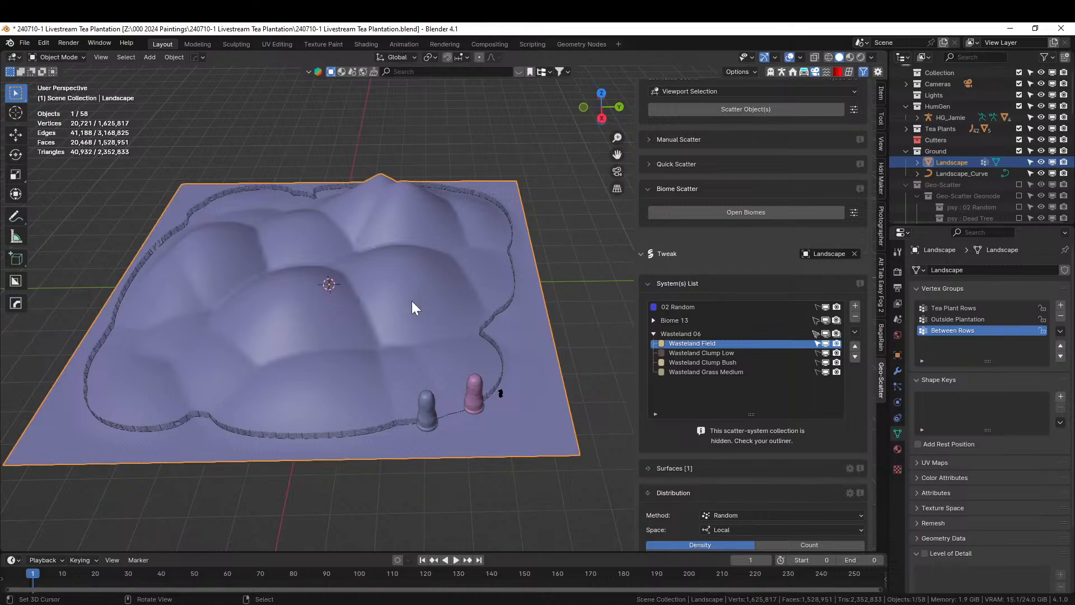
middle_drag(412, 303, 416, 354)
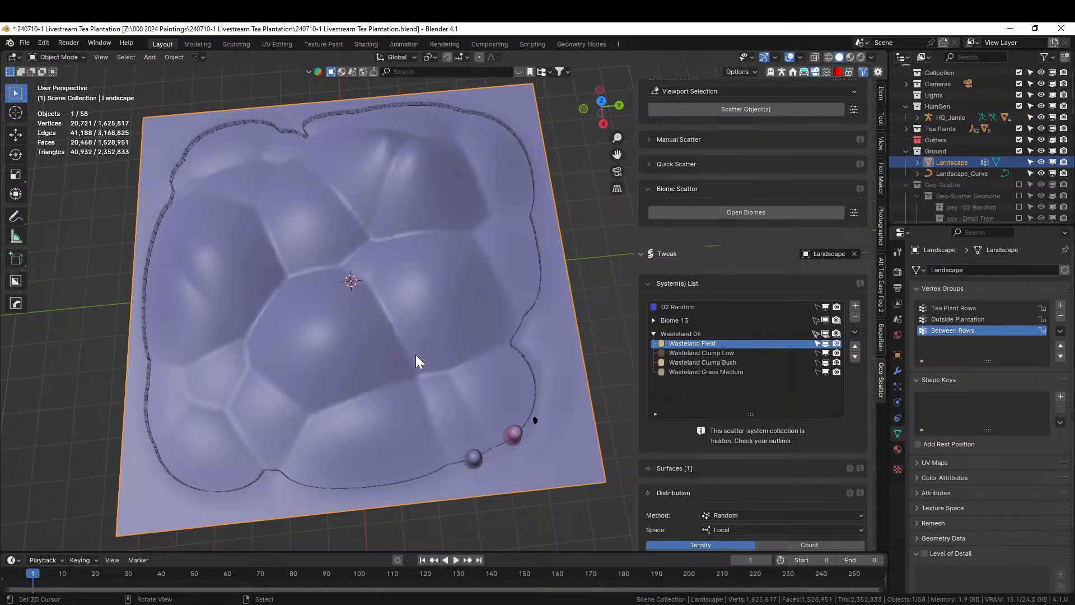
scroll(428, 345, up, 3)
middle_drag(428, 345, 428, 251)
shift+middle_drag(420, 429, 323, 284)
scroll(303, 220, up, 3)
scroll(200, 333, down, 4)
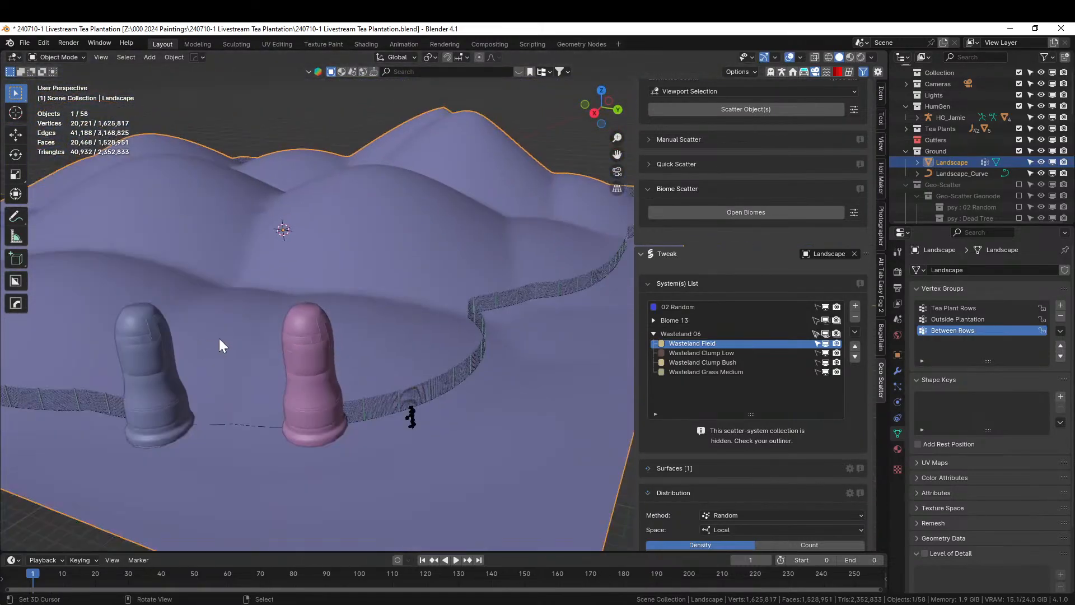
middle_drag(221, 343, 356, 358)
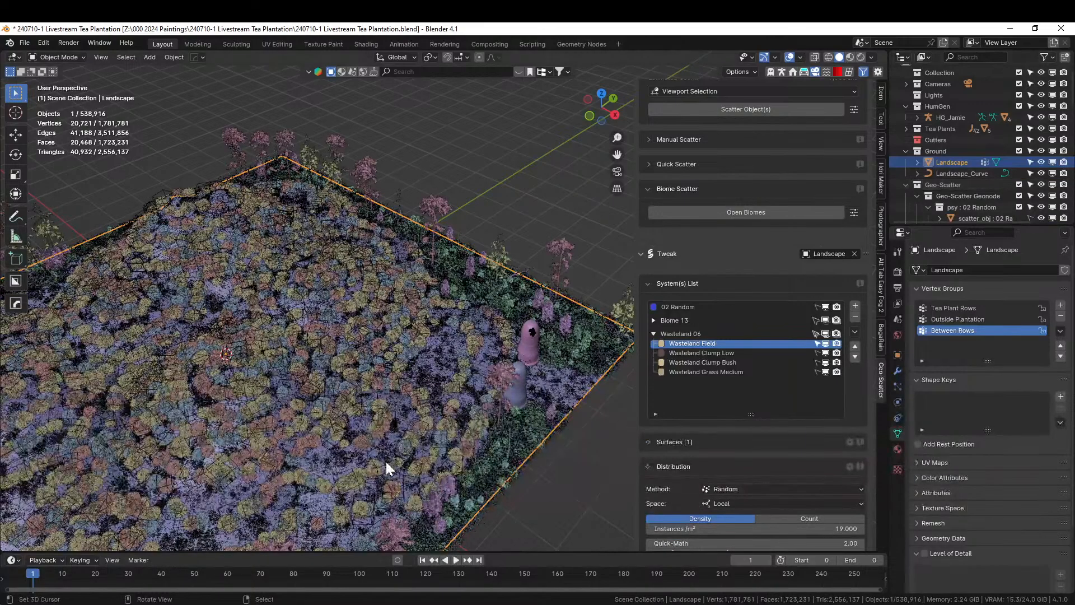
Turn off viewport display for the Wasteland 06 and Biome 13 scatter groups.
middle_drag(383, 459, 362, 500)
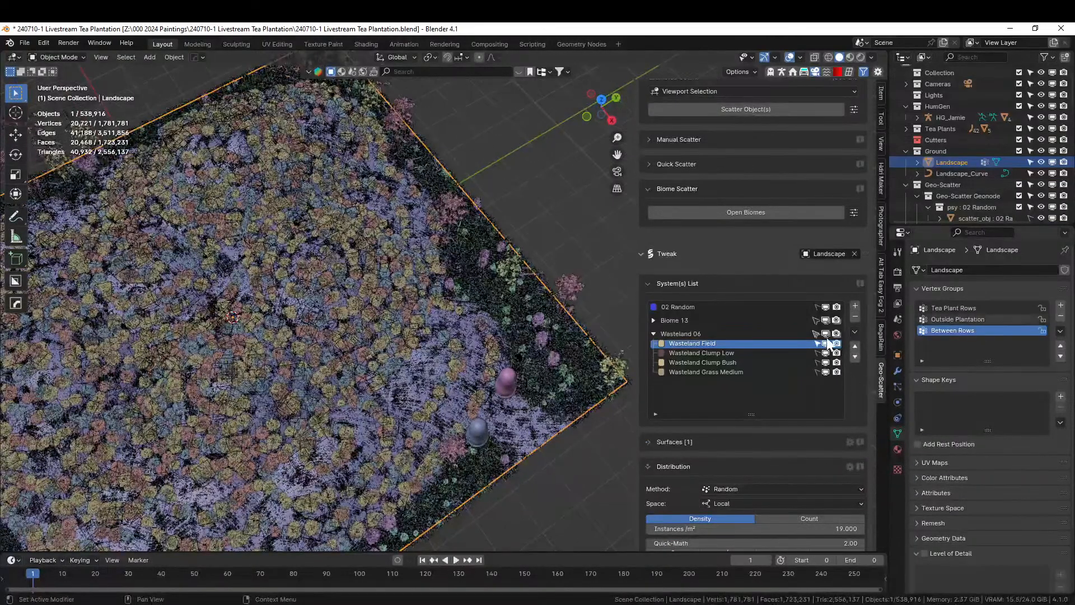
click(826, 334)
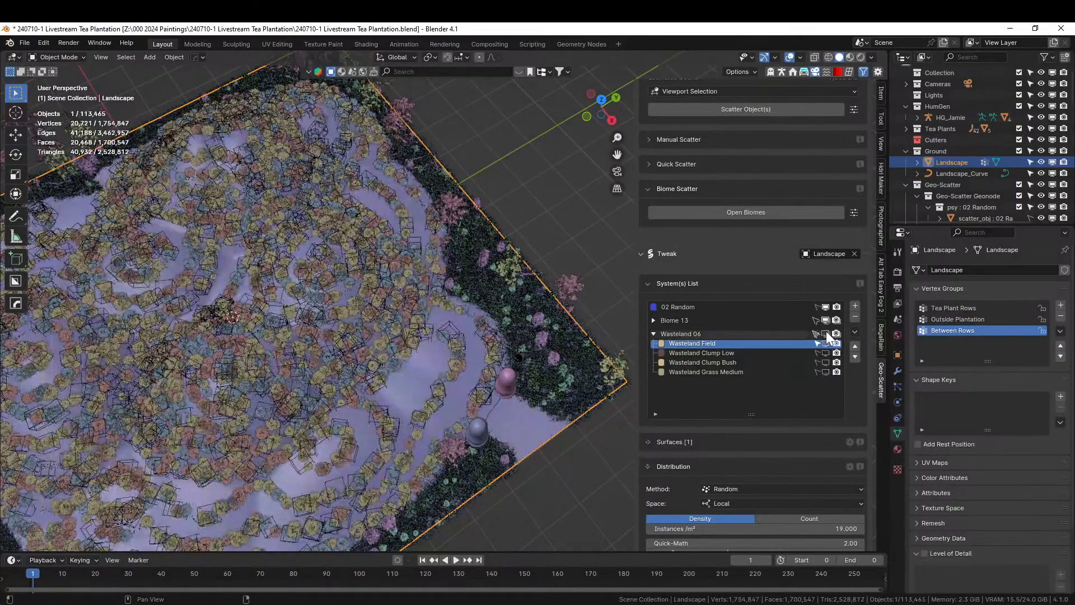
click(826, 320)
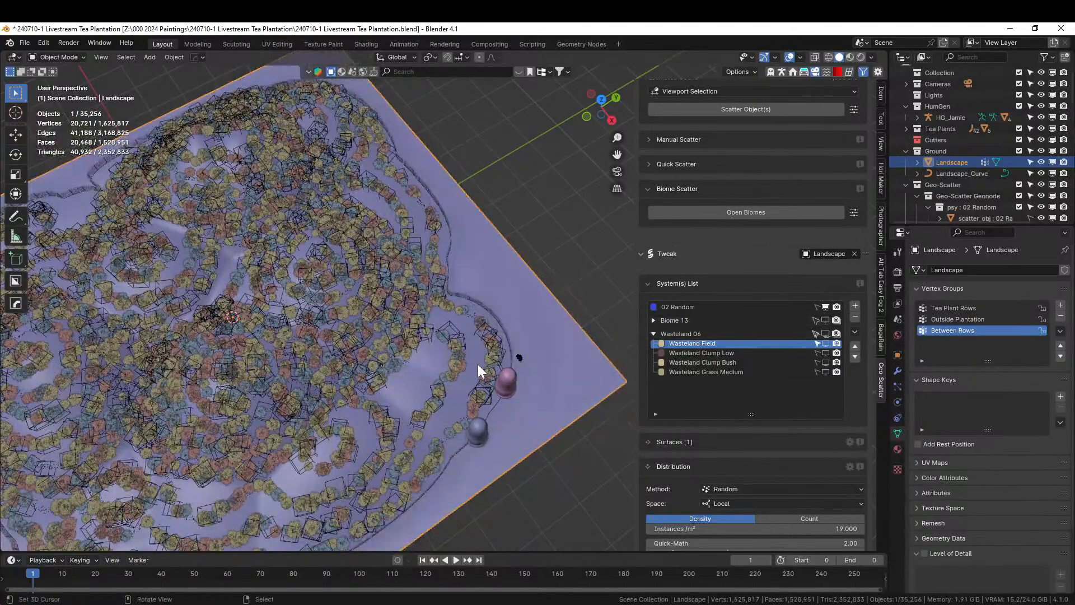
Place the 3D cursor on a bare patch between the tea plants on the hill.
middle_drag(478, 364, 553, 487)
scroll(428, 441, up, 5)
scroll(553, 487, up, 2)
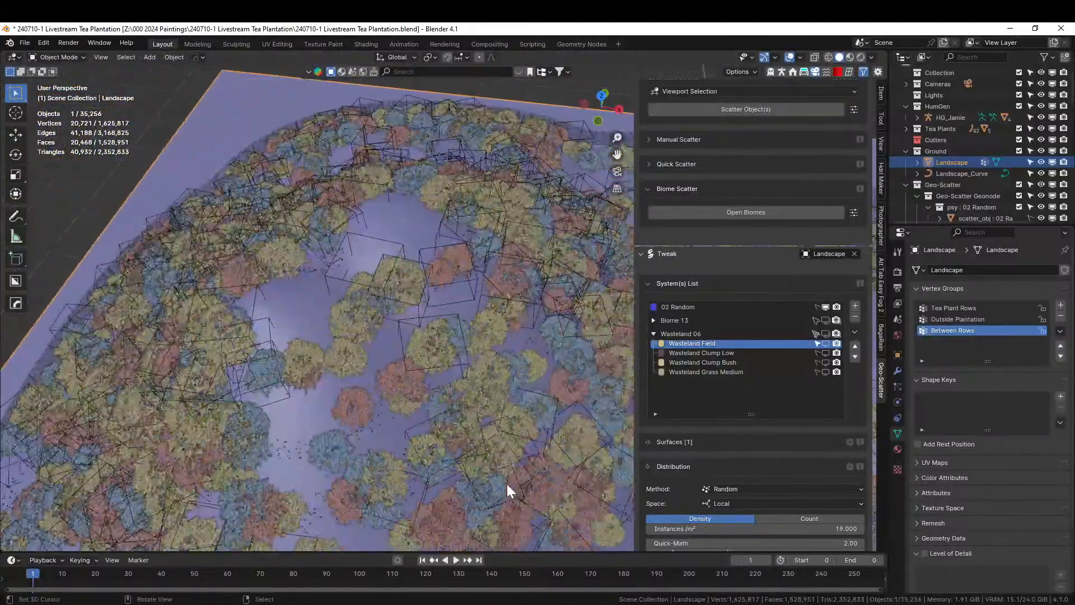
click(278, 298)
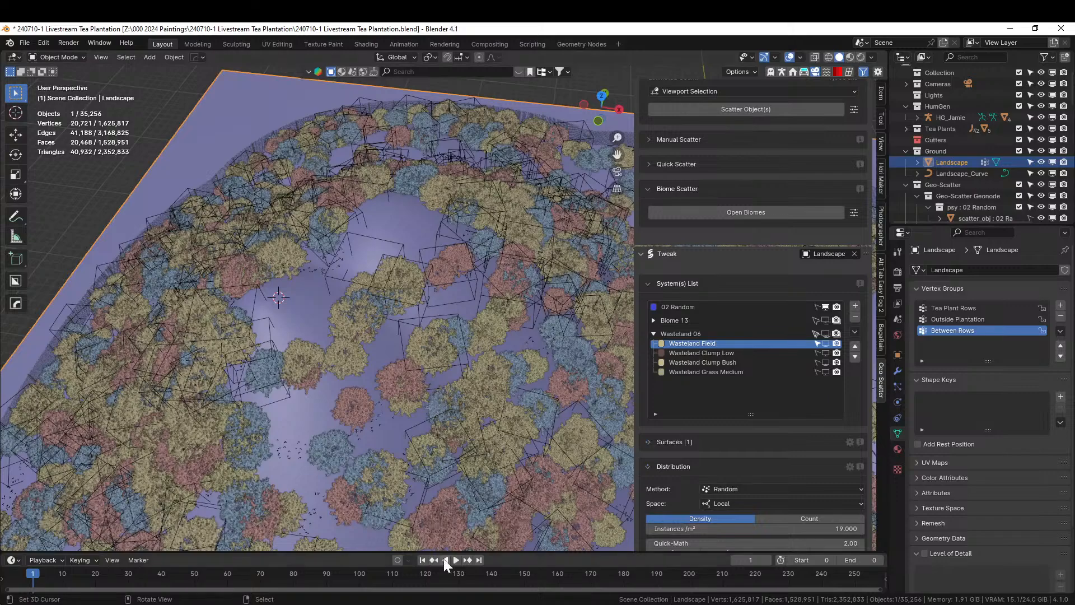
Open an Asset Browser beside the viewport and show the antenna catalog of the Seth Objects library.
middle_drag(510, 399, 396, 468)
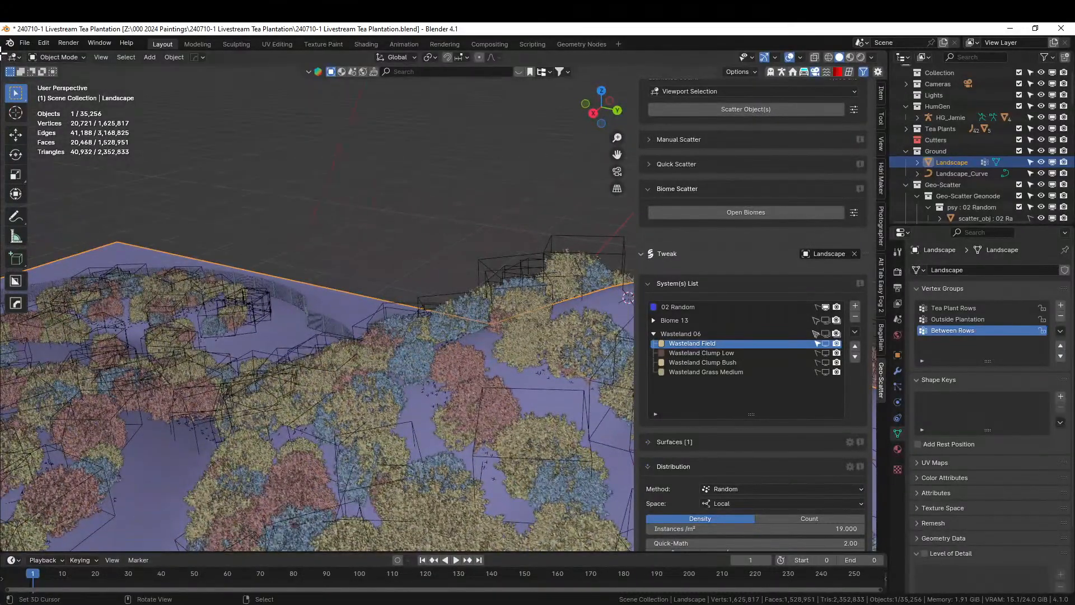
drag(1, 52, 481, 140)
key(shift+F1)
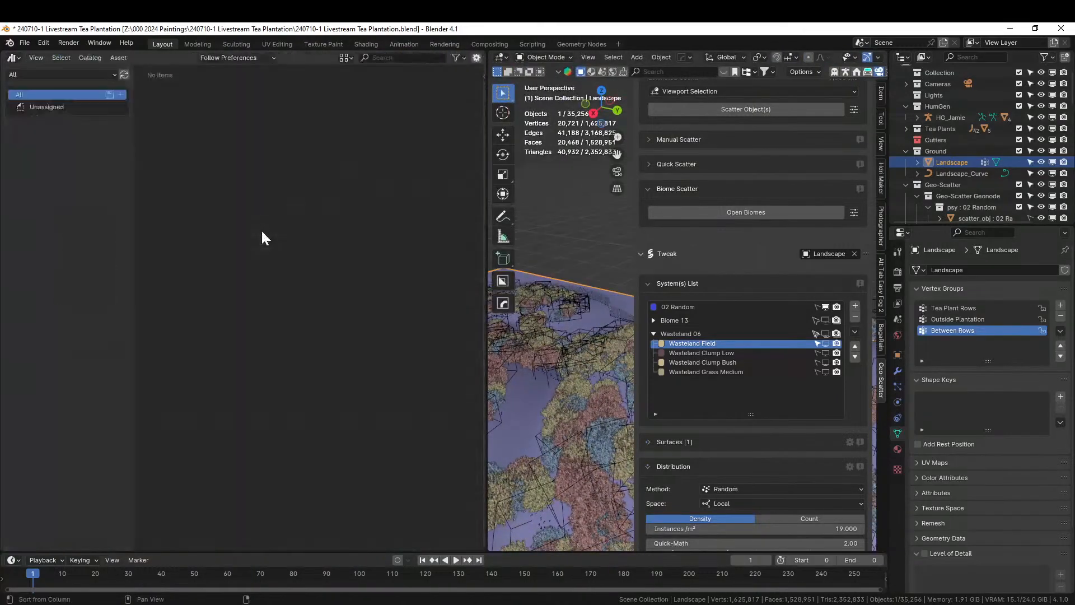
click(67, 78)
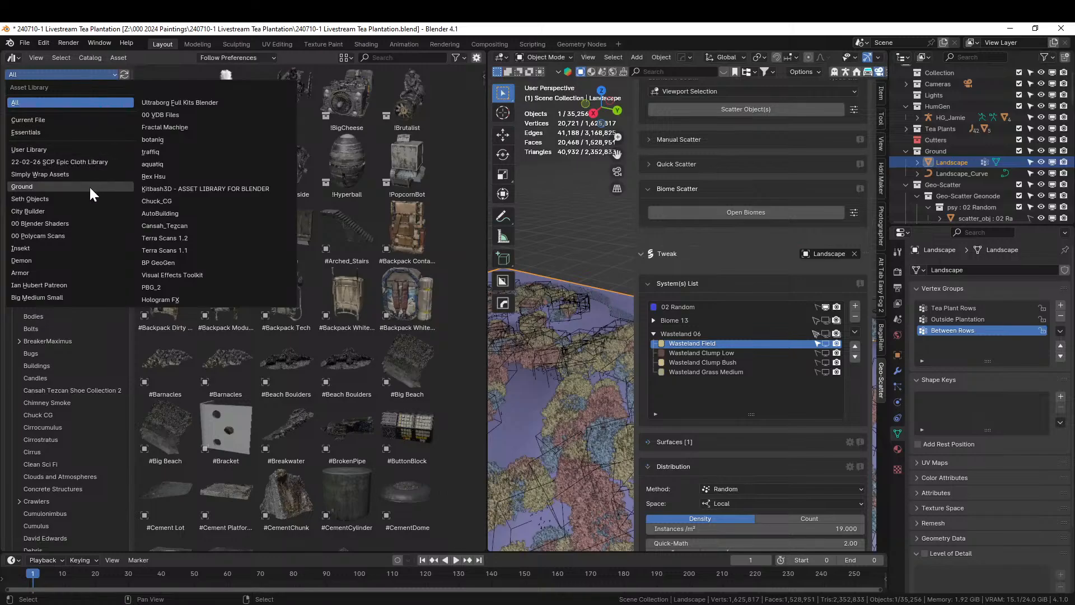
click(62, 200)
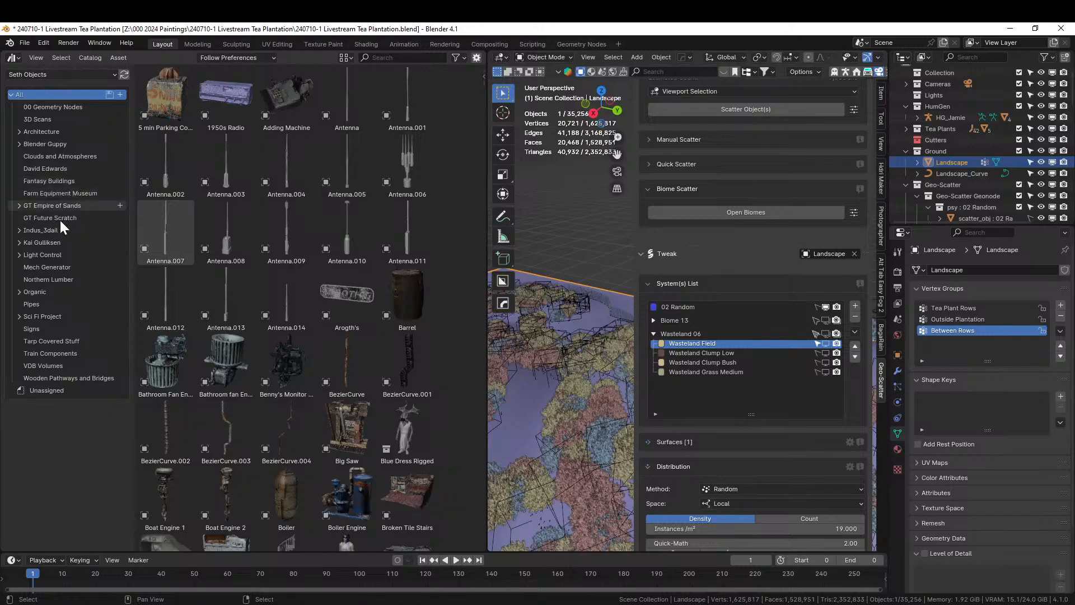
click(46, 243)
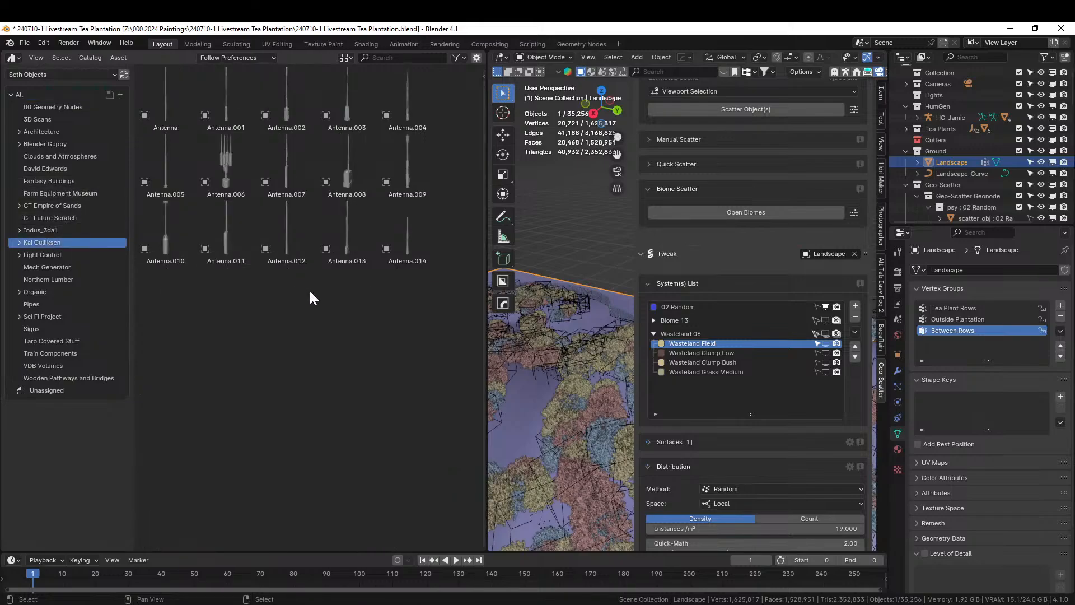
Place the Antenna.006 asset at the 3D cursor on the hill, clear its rotation and scale it up by 3.764.
drag(211, 187, 702, 430)
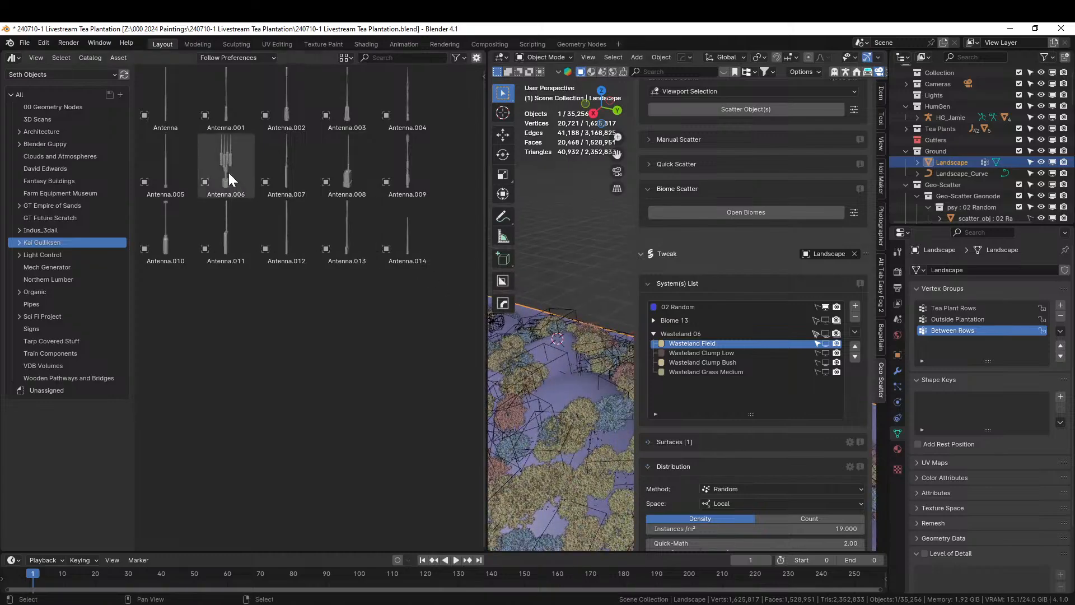
drag(229, 173, 562, 342)
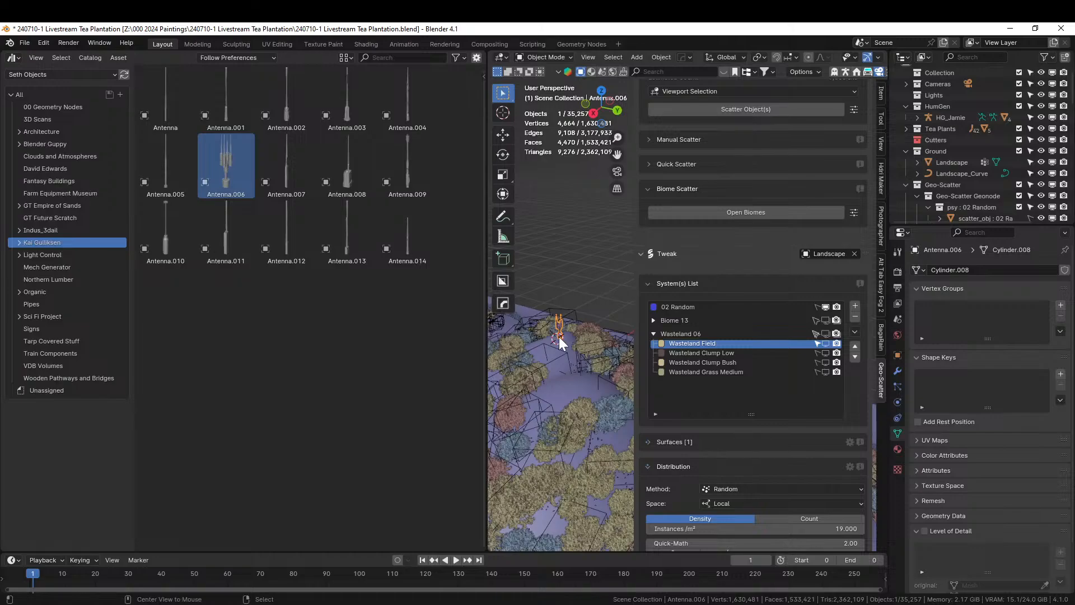
key(alt+r)
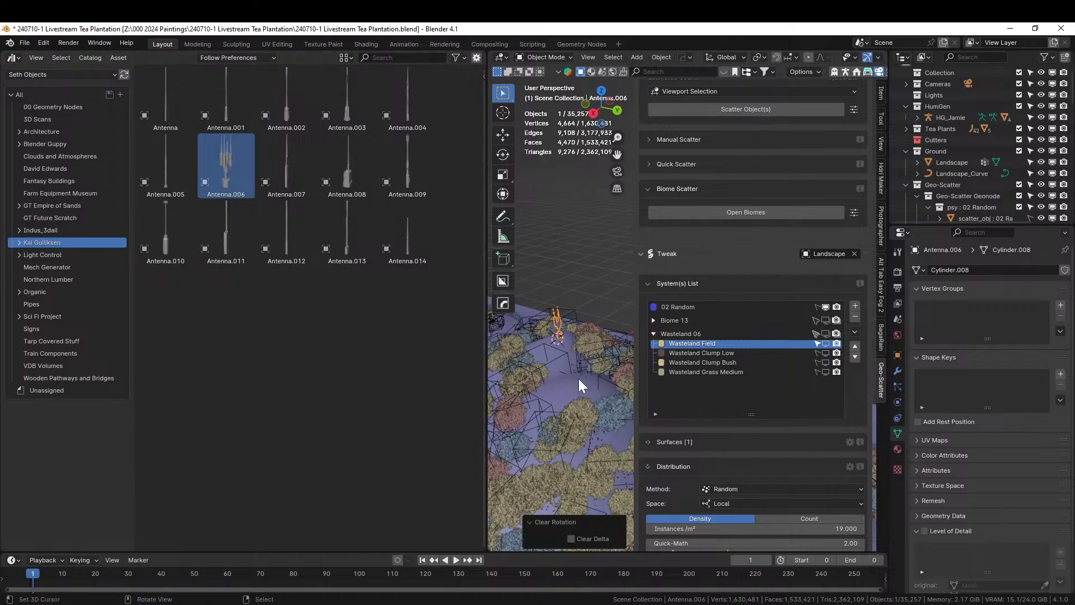
key(s)
click(726, 428)
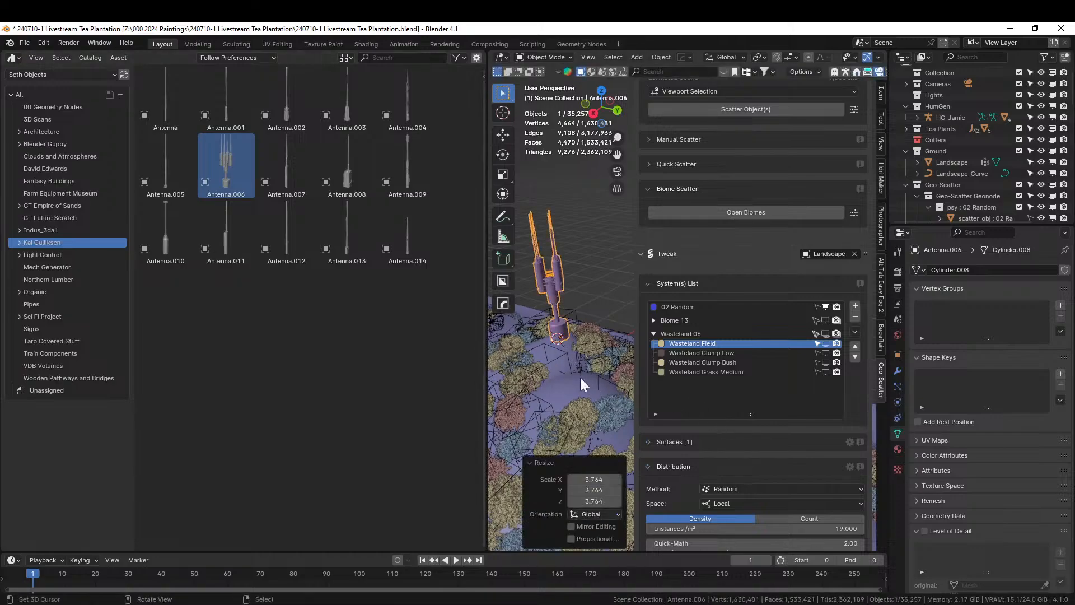
key(alt+r)
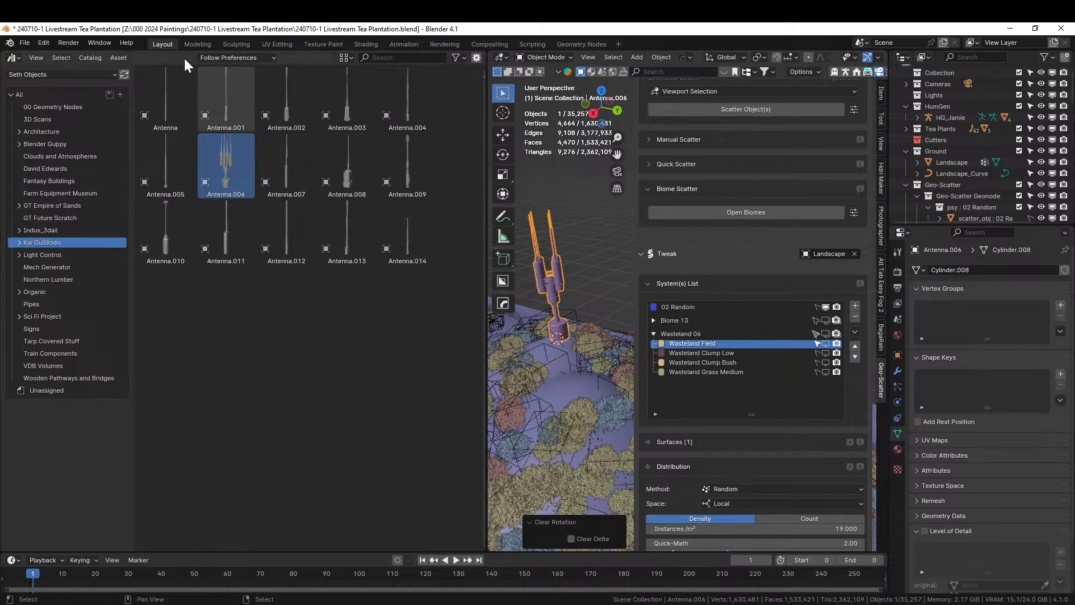
Duplicate the Asset Browser into a separate window and close its area in the main window.
middle_drag(570, 341, 519, 299)
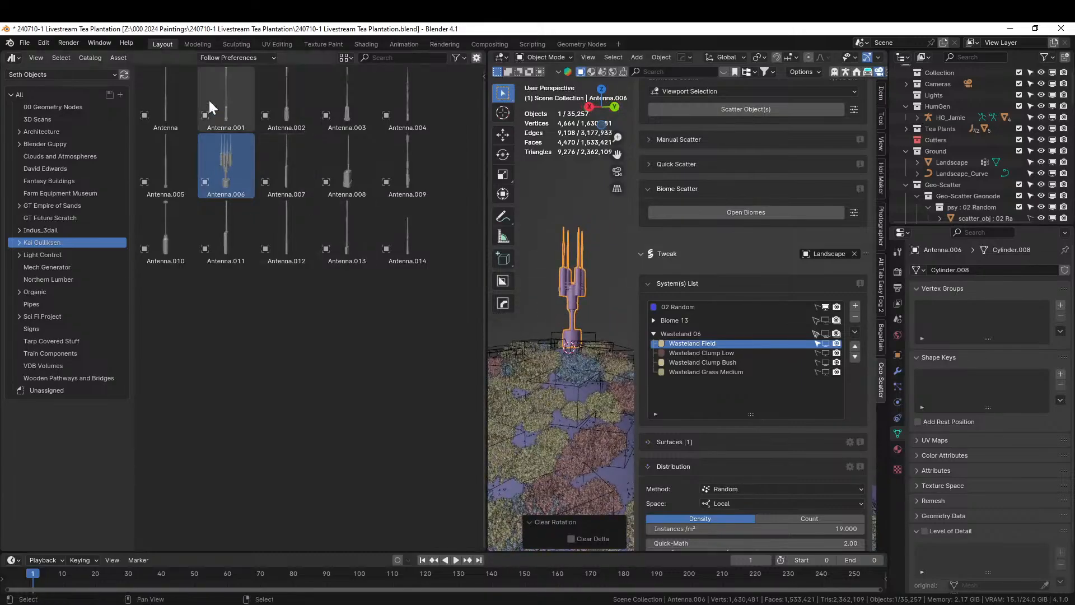
right_click(156, 57)
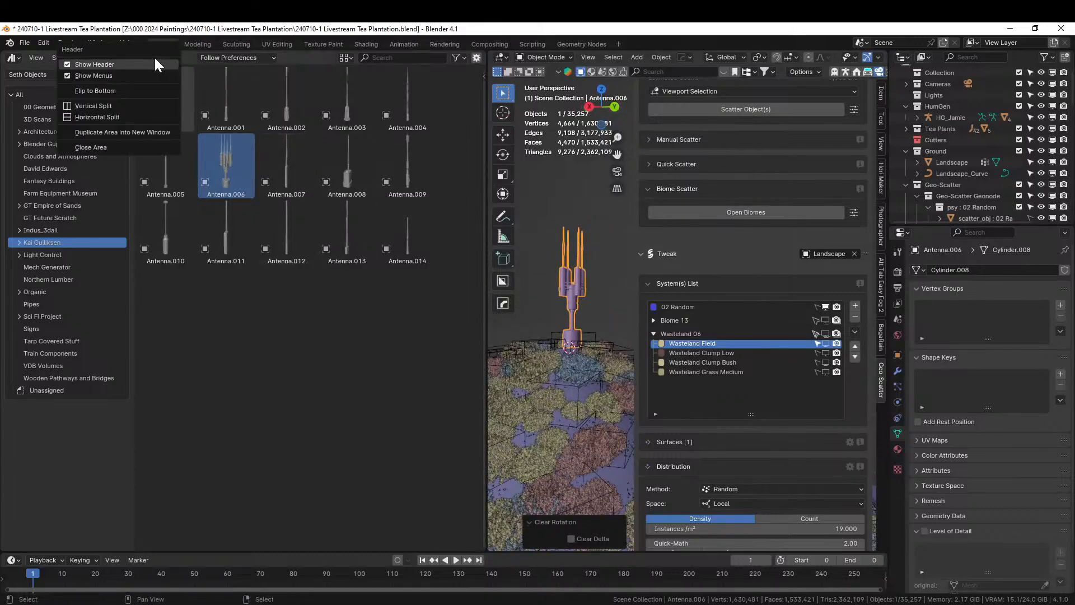
click(140, 133)
drag(145, 41, 537, 1)
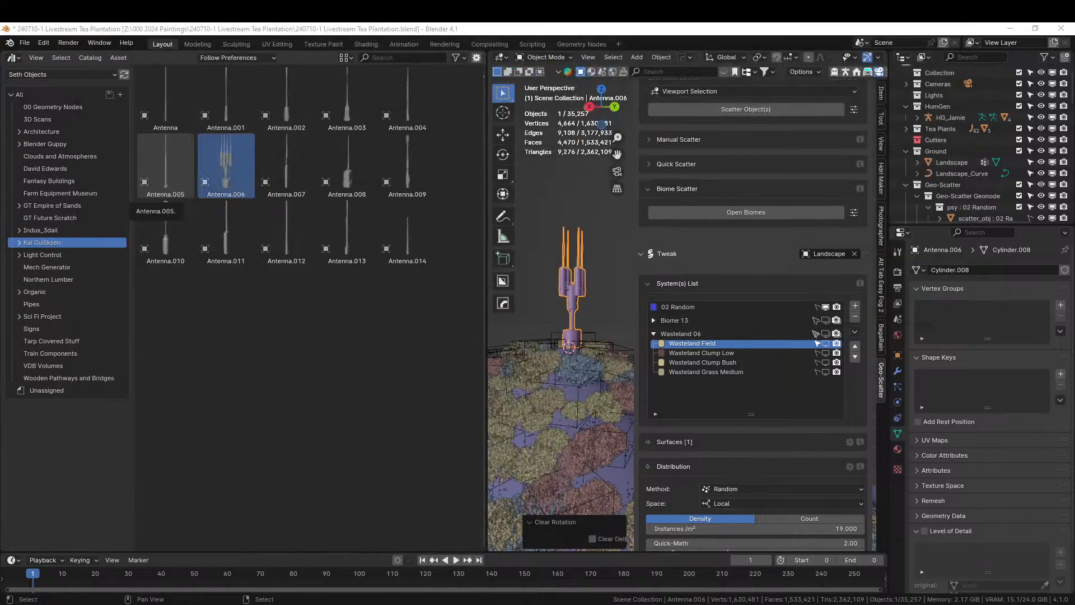
right_click(179, 58)
click(142, 147)
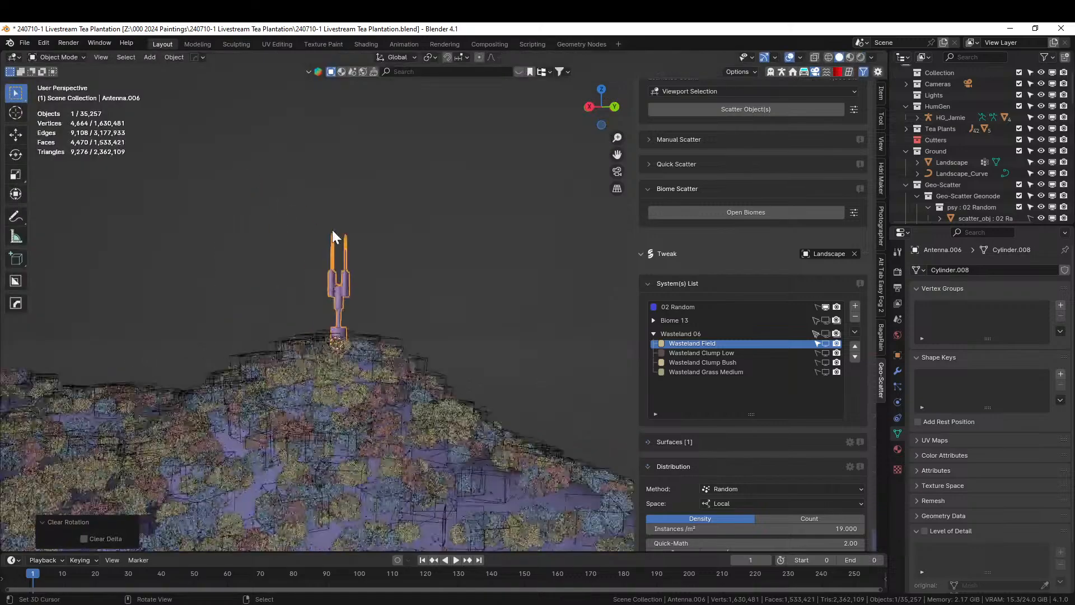
Scale the antenna by 1.389 and move it about 1.61 m in X and 0.15 m in Y onto the bare patch.
middle_drag(330, 256, 141, 316)
scroll(434, 316, up, 7)
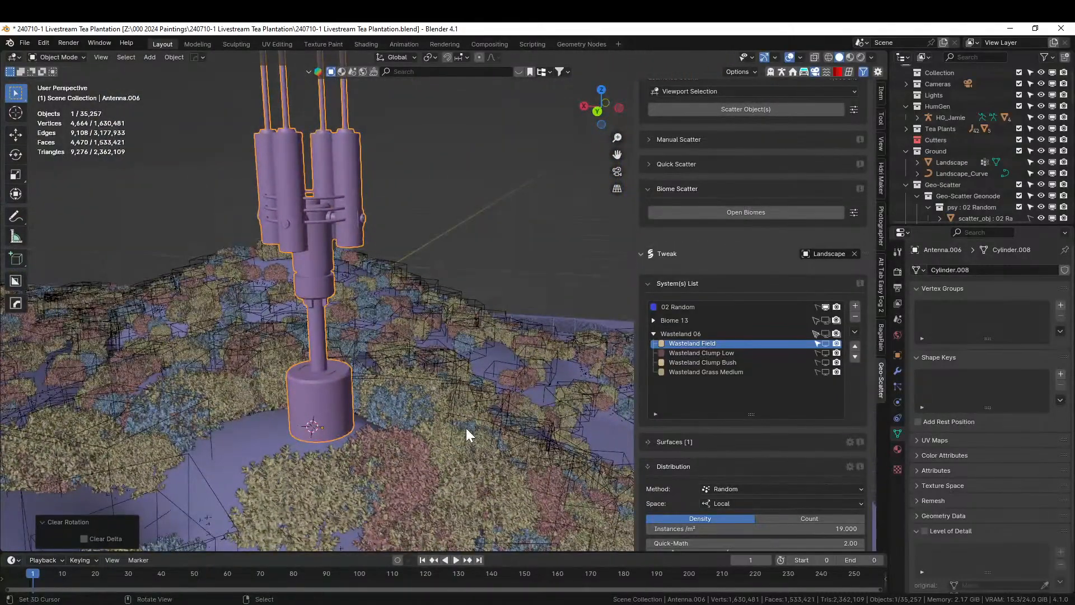
key(s)
click(524, 431)
key(KP_7)
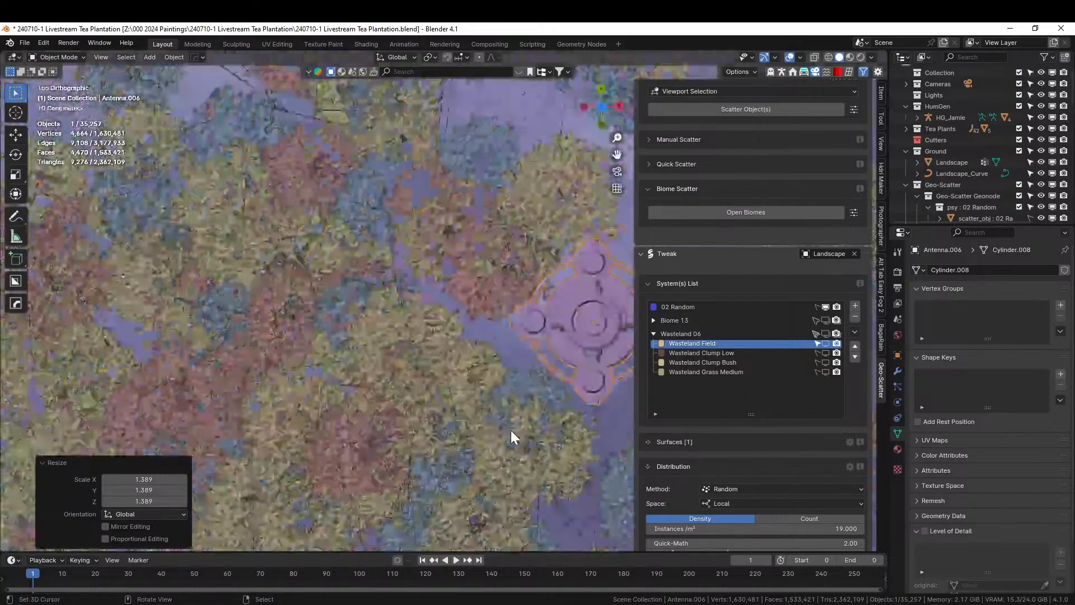
scroll(512, 429, down, 3)
key(g)
click(559, 380)
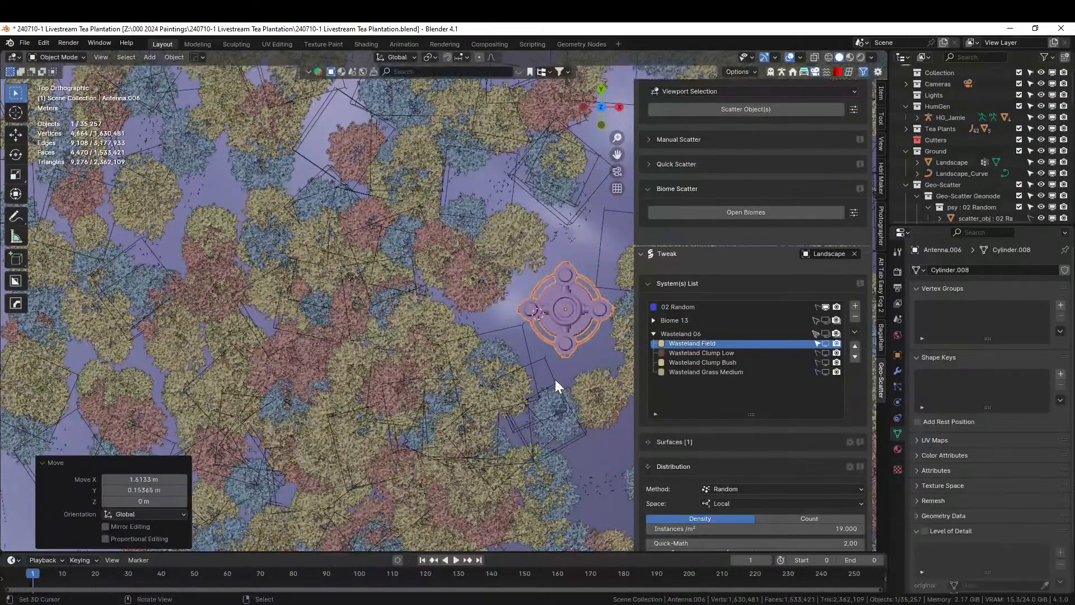
Lower the antenna about 0.94 m along Z so its base sinks into the hill.
middle_drag(559, 380, 578, 338)
key(g)
key(z)
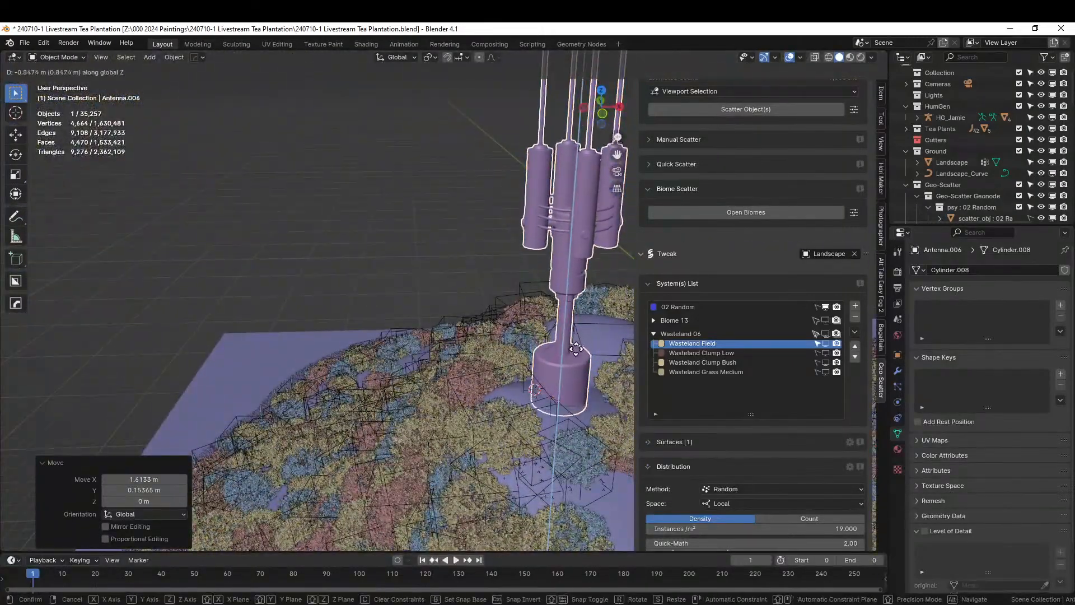
click(577, 348)
Unwrap the antenna's entire mesh with Cube Projection.
shift+middle_drag(577, 348, 408, 329)
scroll(946, 172, down, 10)
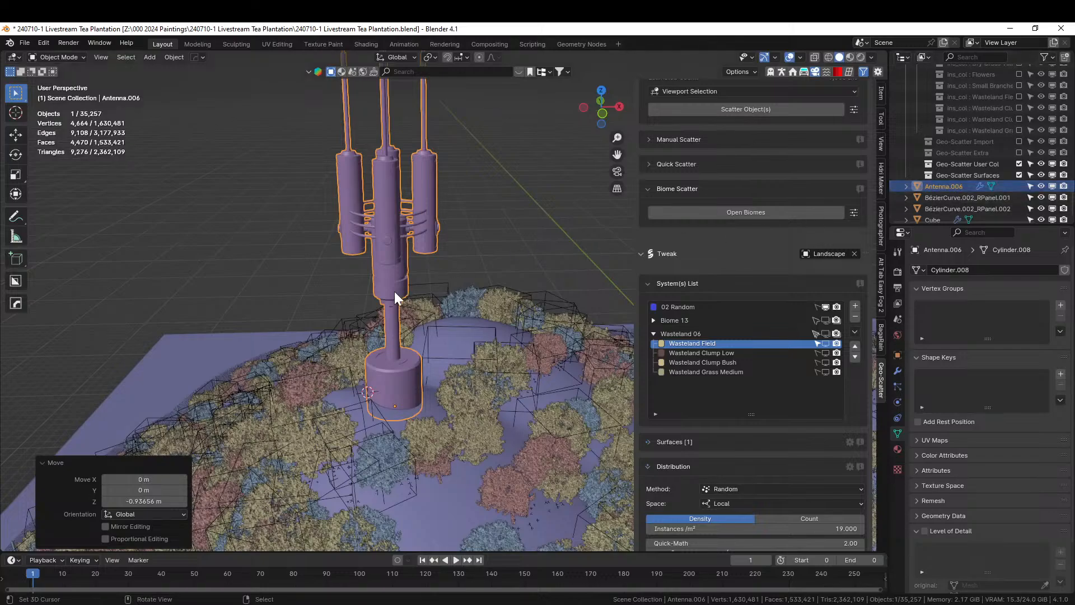
key(Tab)
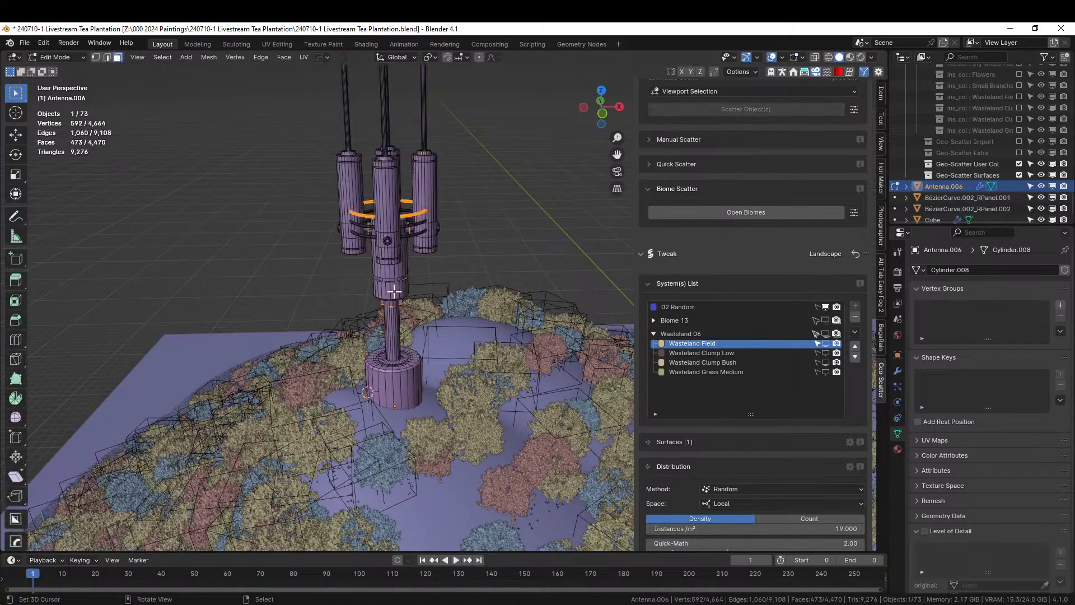
key(a)
key(u)
click(396, 296)
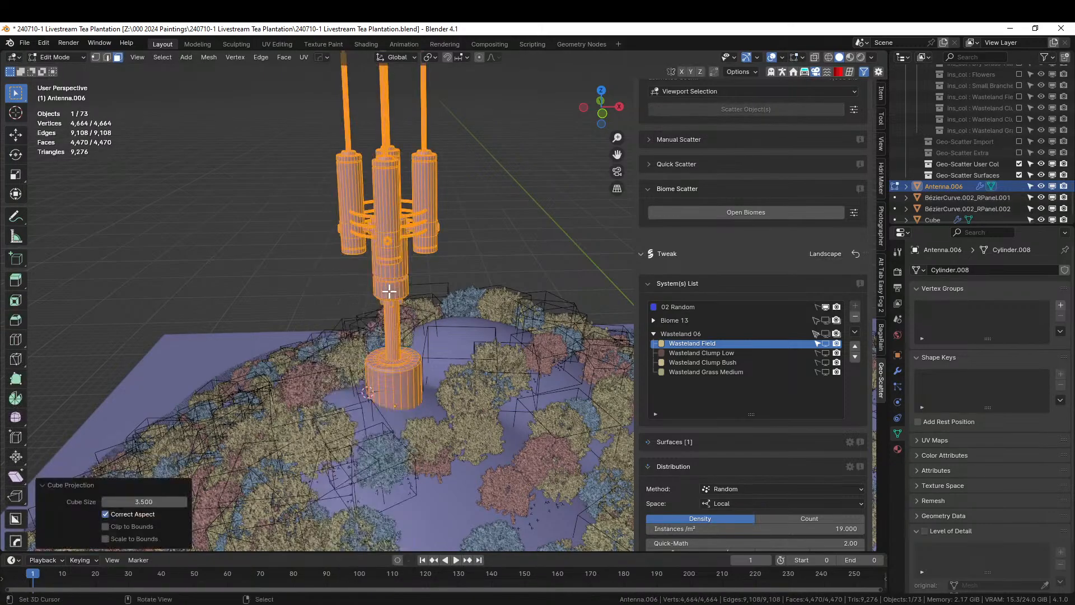
key(Tab)
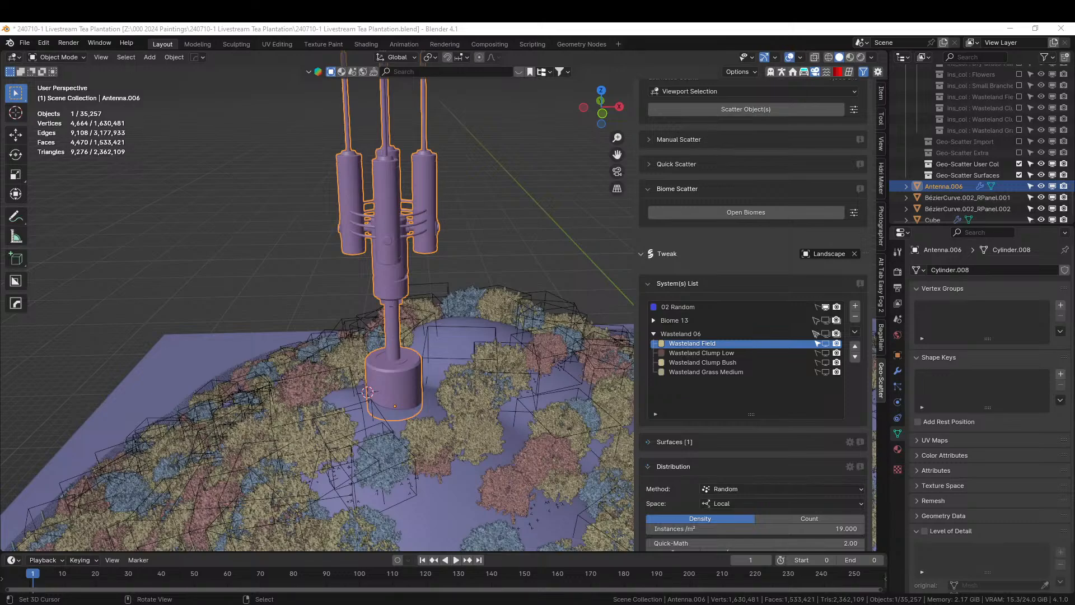
Apply a material from the asset library to the antenna and display the viewport in Rendered shading.
drag(512, 148, 394, 200)
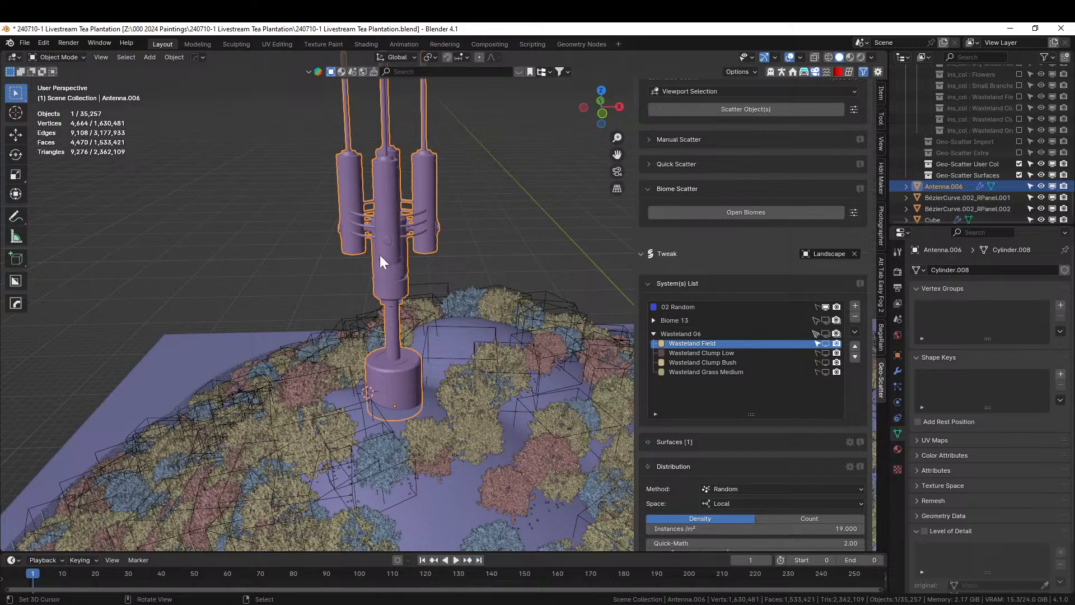
mouse_move(381, 257)
middle_down()
mouse_move(407, 258)
mouse_move(387, 260)
middle_up()
key(z)
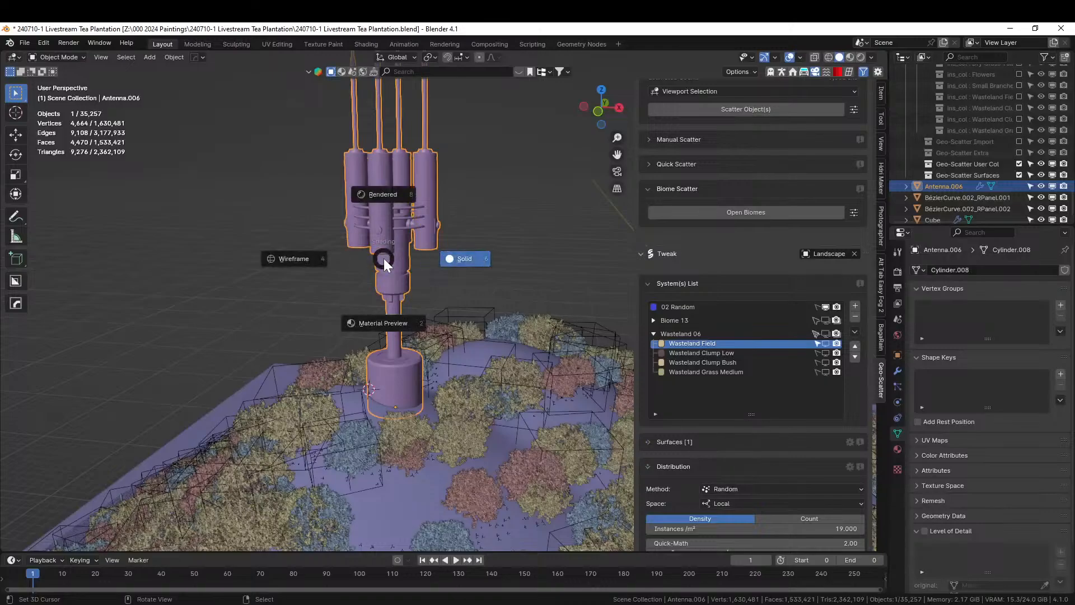
key(8)
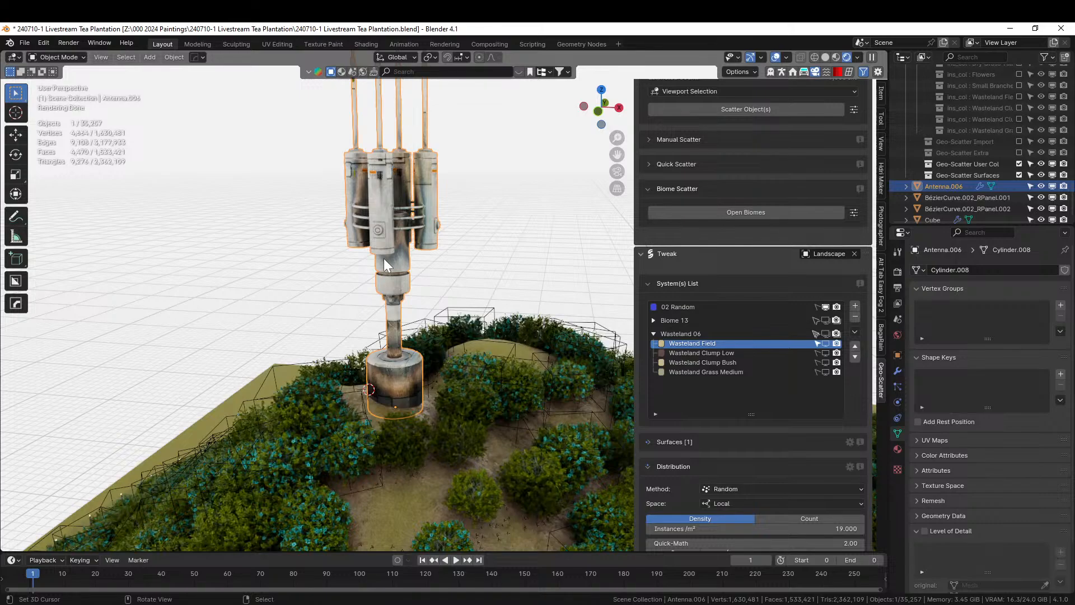
Examine the antenna's material from several sides and distances, and isolate the antenna in local view.
middle_drag(547, 425, 421, 435)
scroll(469, 405, up, 2)
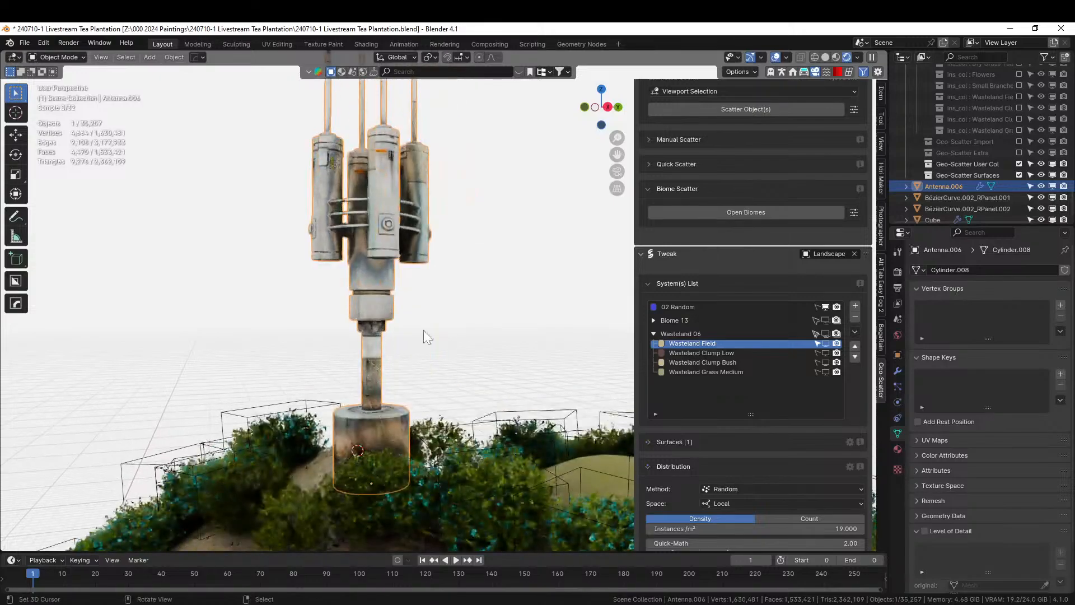
middle_drag(455, 315, 521, 310)
scroll(429, 355, down, 3)
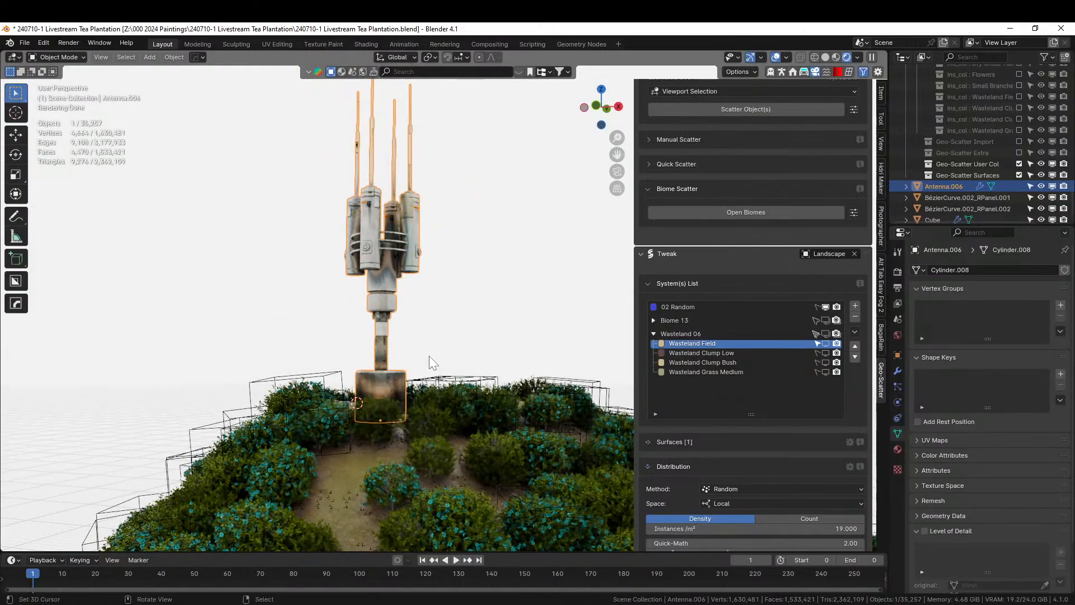
middle_drag(427, 386, 440, 472)
scroll(452, 440, up, 4)
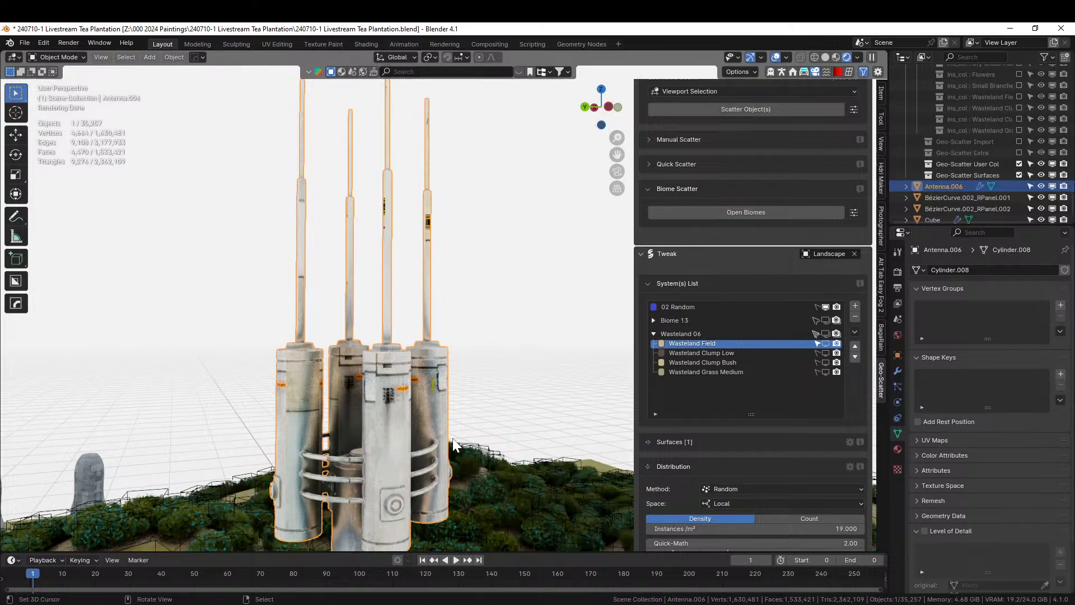
middle_drag(515, 317, 501, 371)
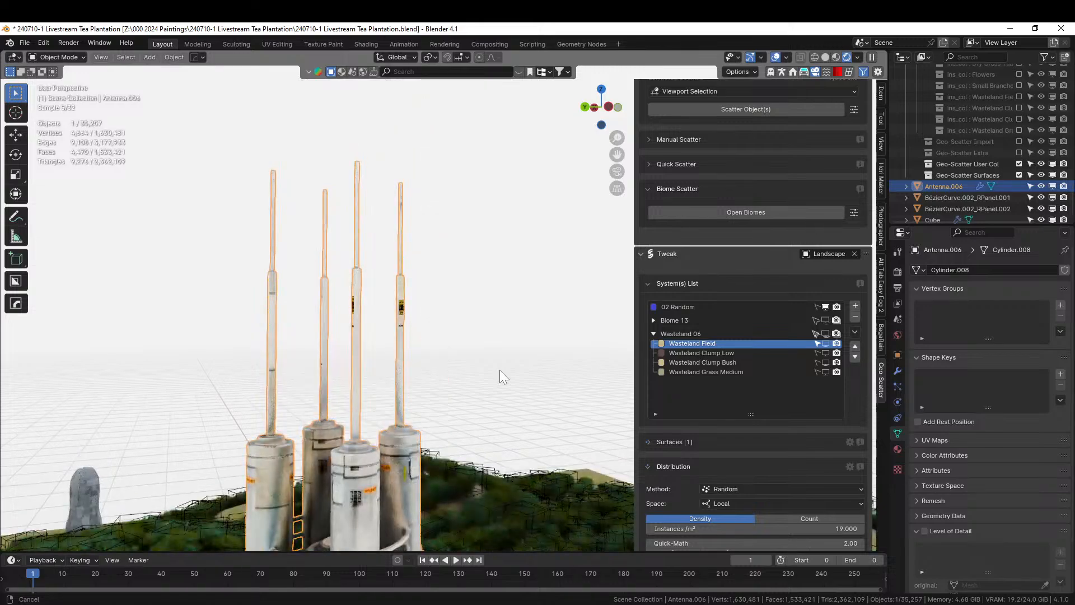
key(KP_Divide)
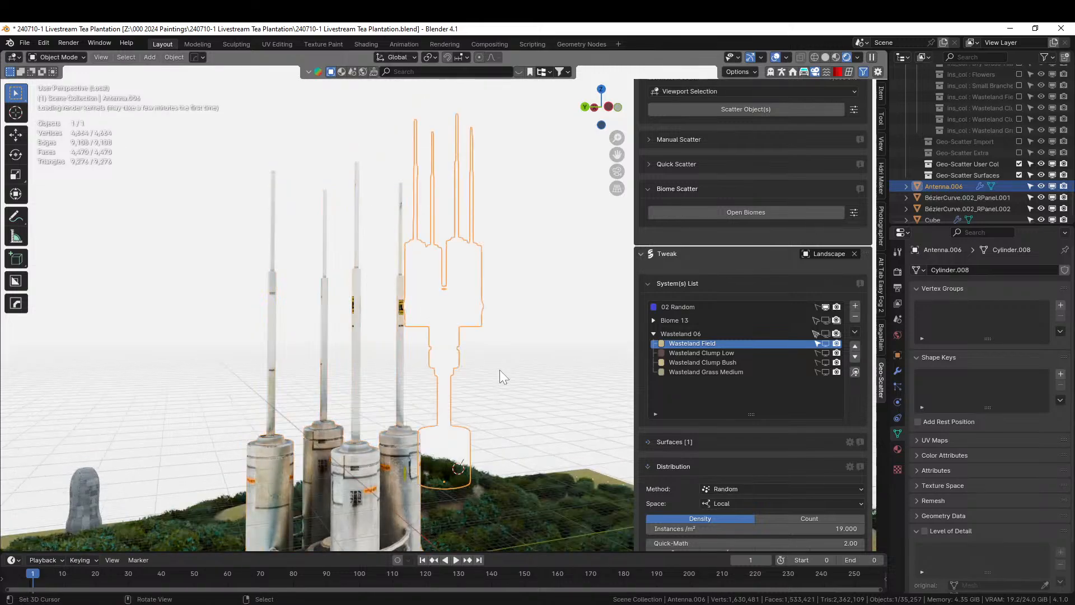
Exclude the Geo-Scatter collection from the view layer.
scroll(1010, 159, up, 6)
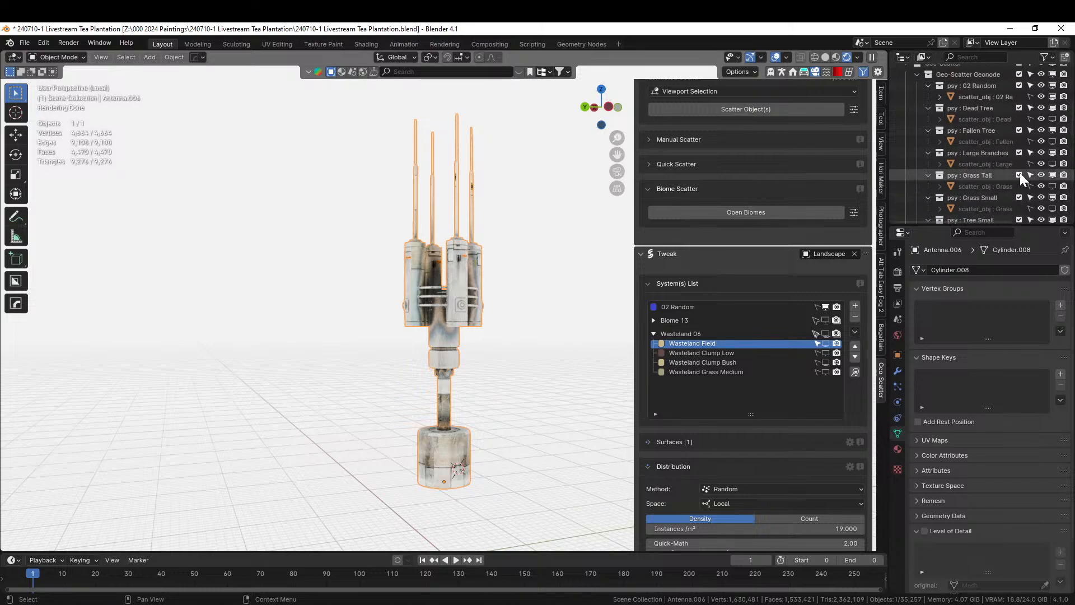
scroll(1020, 173, up, 8)
click(1019, 175)
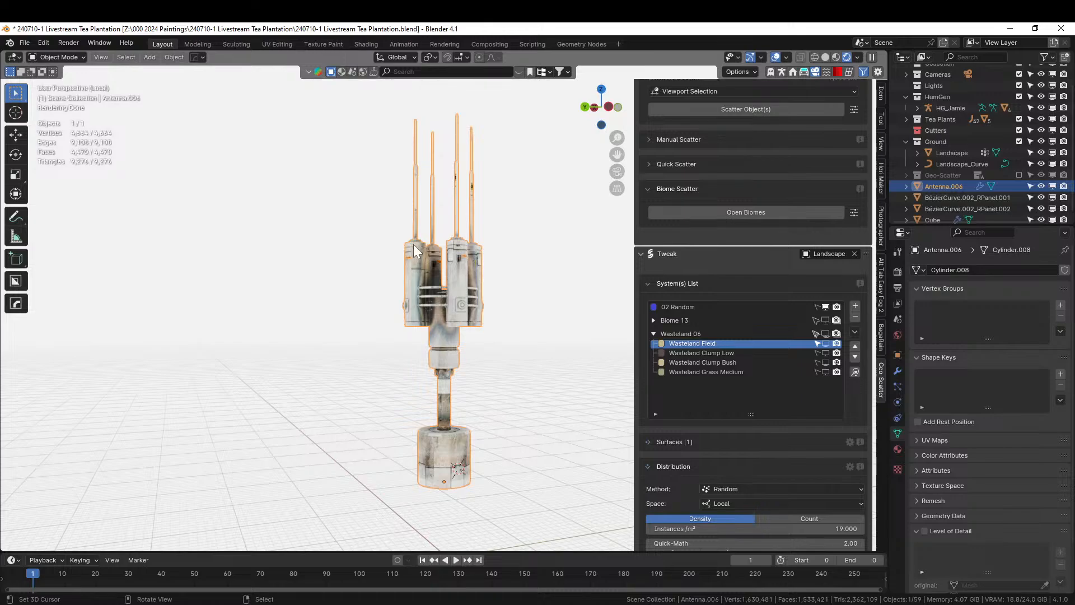
In the antenna's mesh, select the four coplanar rod end caps and grow the selection to cover the rods' thin upper segments.
key(Tab)
scroll(414, 244, up, 4)
shift+middle_drag(415, 258, 431, 120)
scroll(482, 223, up, 3)
middle_drag(482, 224, 535, 267)
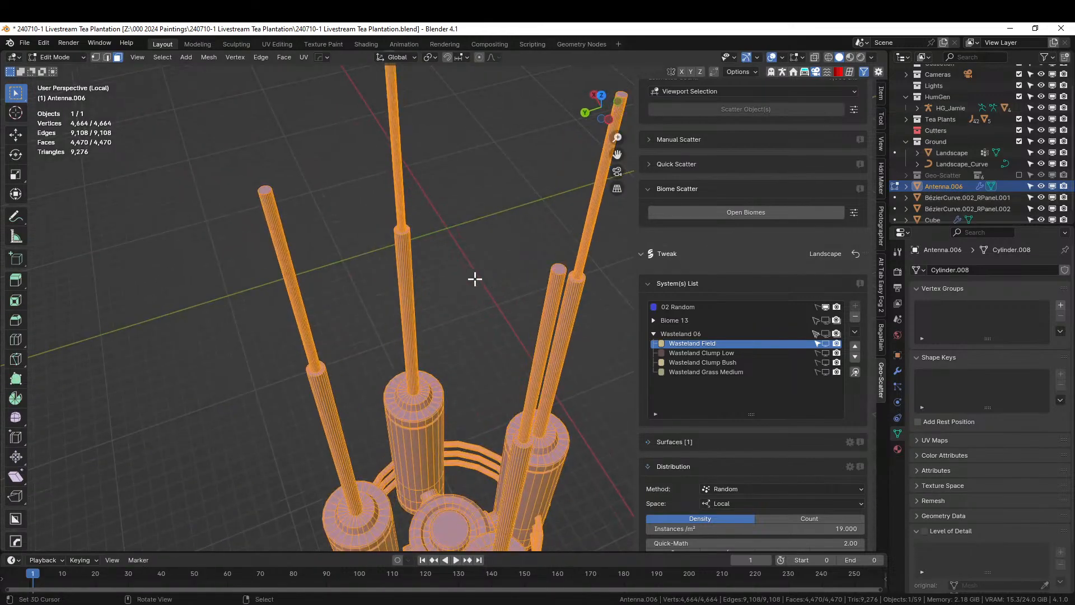
click(265, 189)
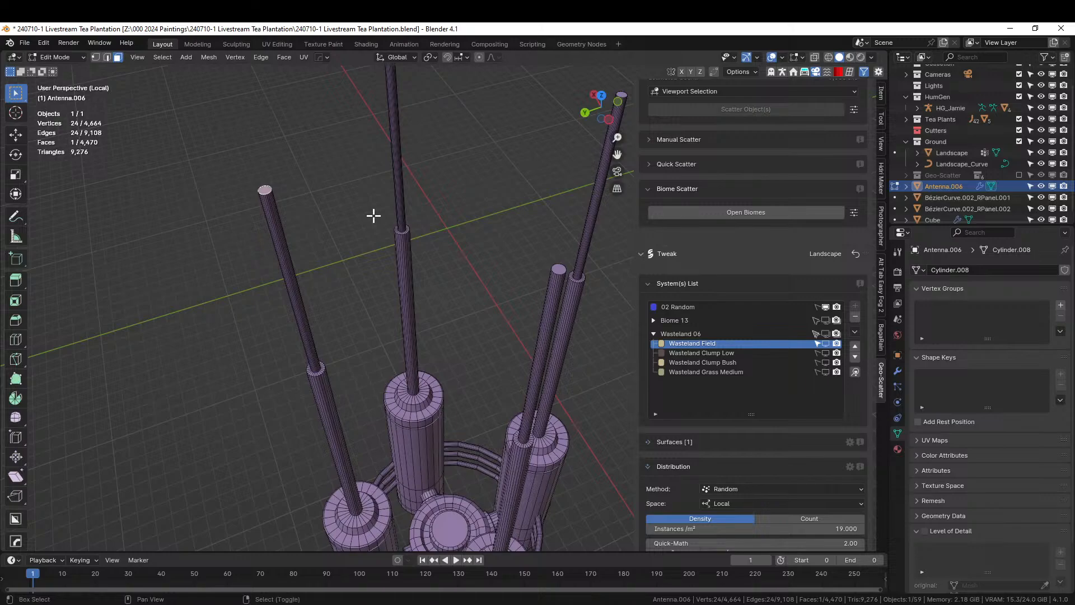
key(shift+g)
click(374, 218)
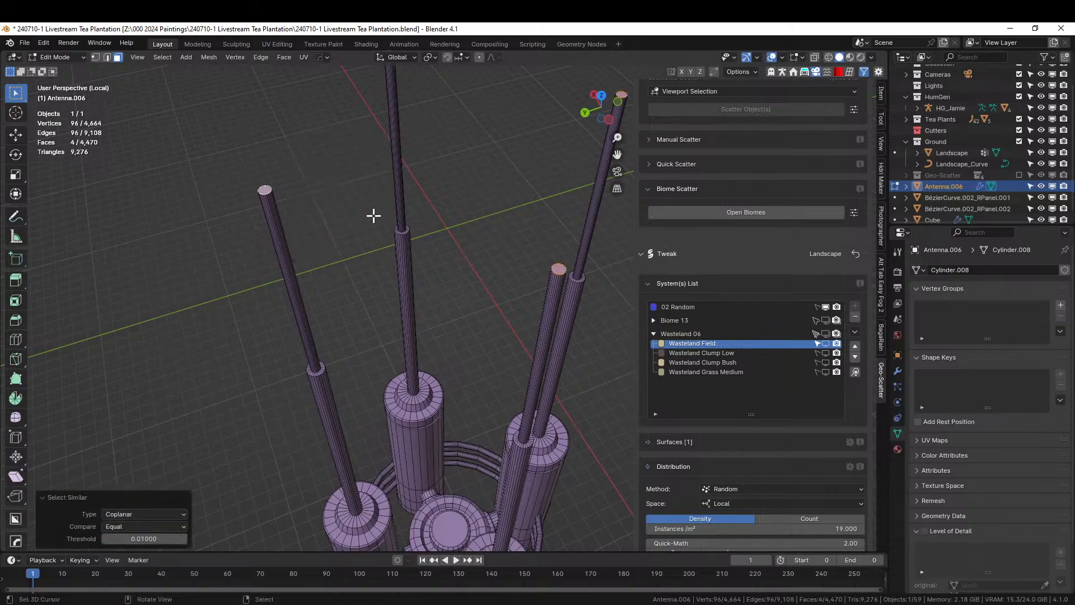
scroll(374, 216, down, 2)
key(ctrl+KP_Add)
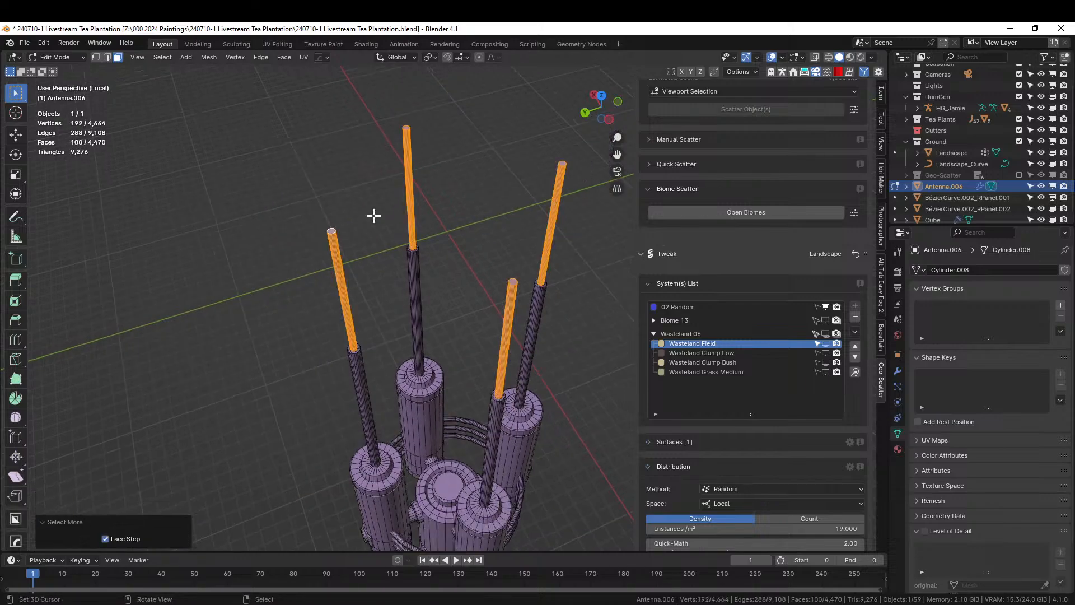
scroll(386, 295, up, 2)
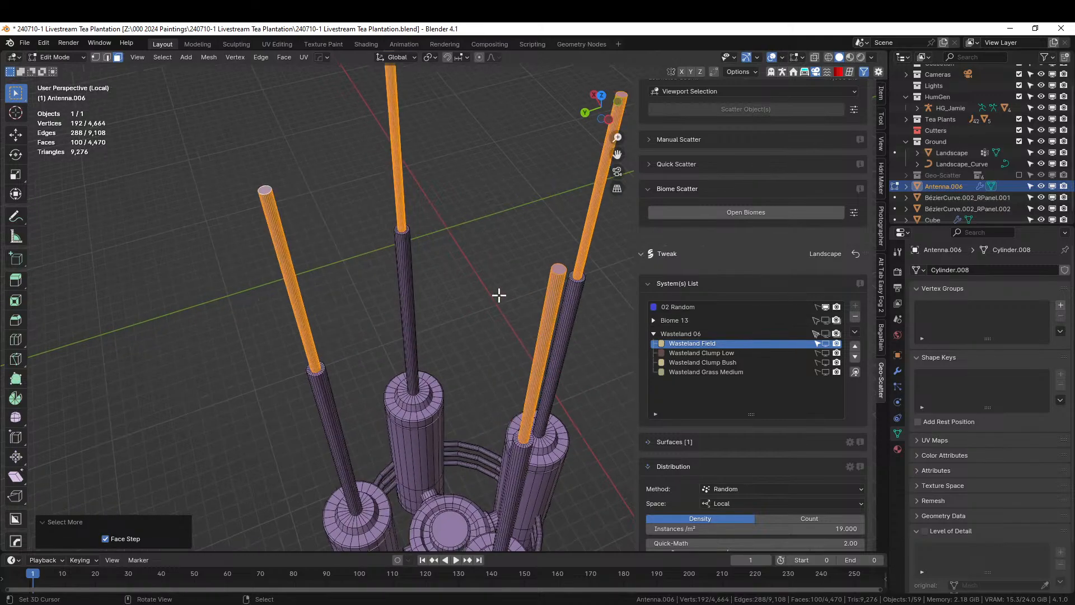
Add a second material slot to the antenna and apply the KO-Emissive material sy_cool_5_emmisive to the selected rod segments.
click(897, 448)
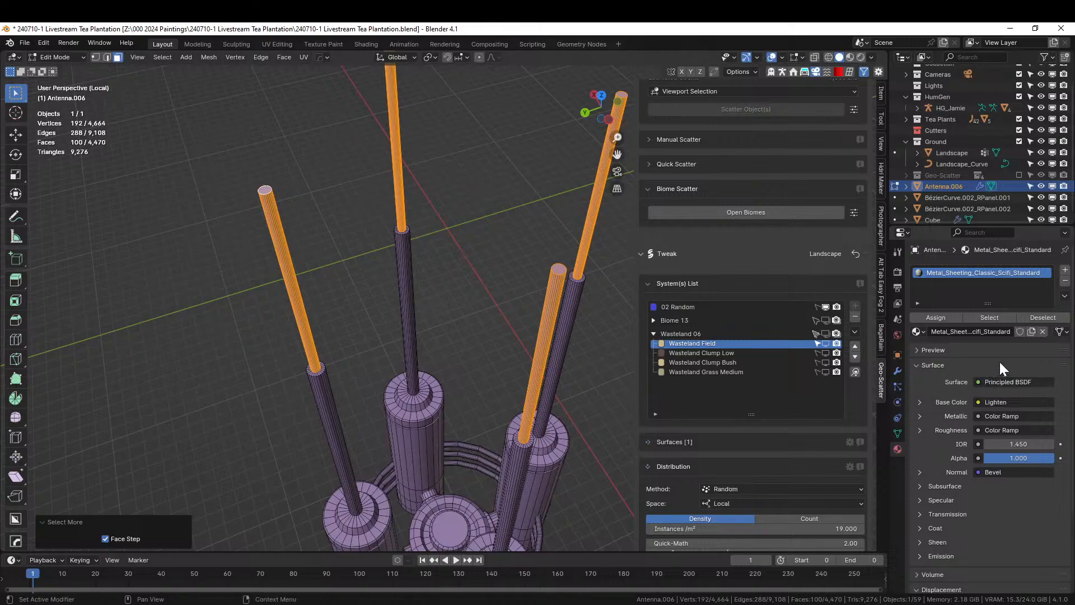
click(1065, 270)
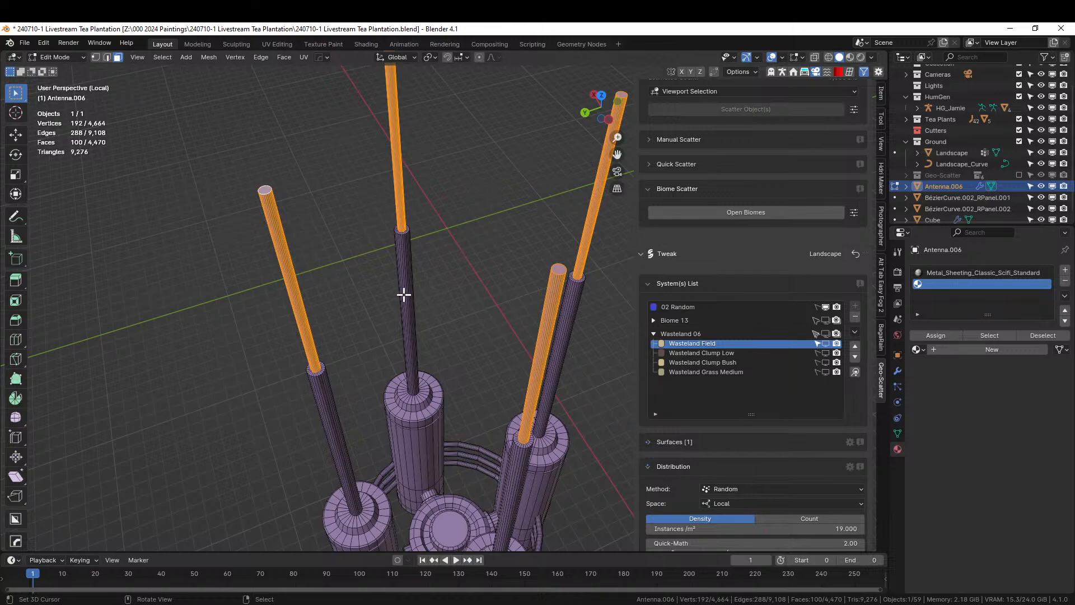
click(835, 73)
click(878, 285)
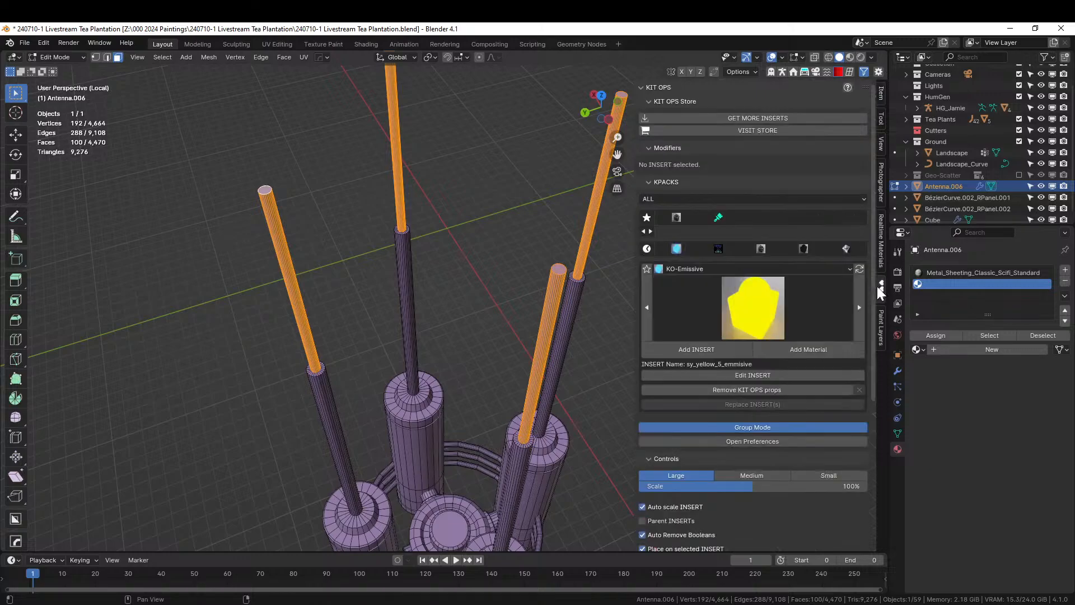
click(721, 271)
click(771, 284)
click(739, 296)
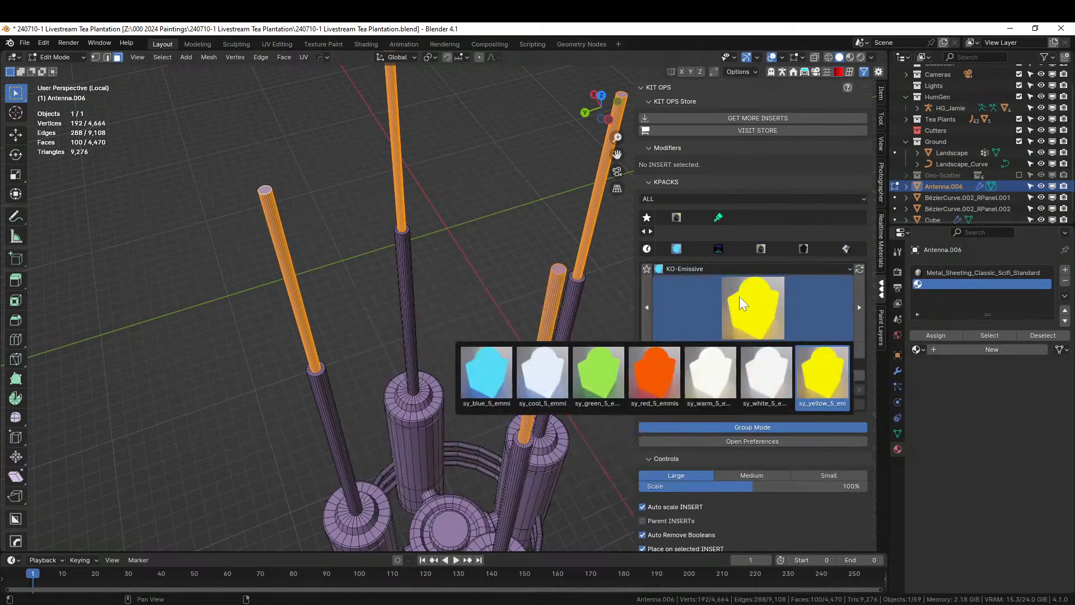
click(553, 375)
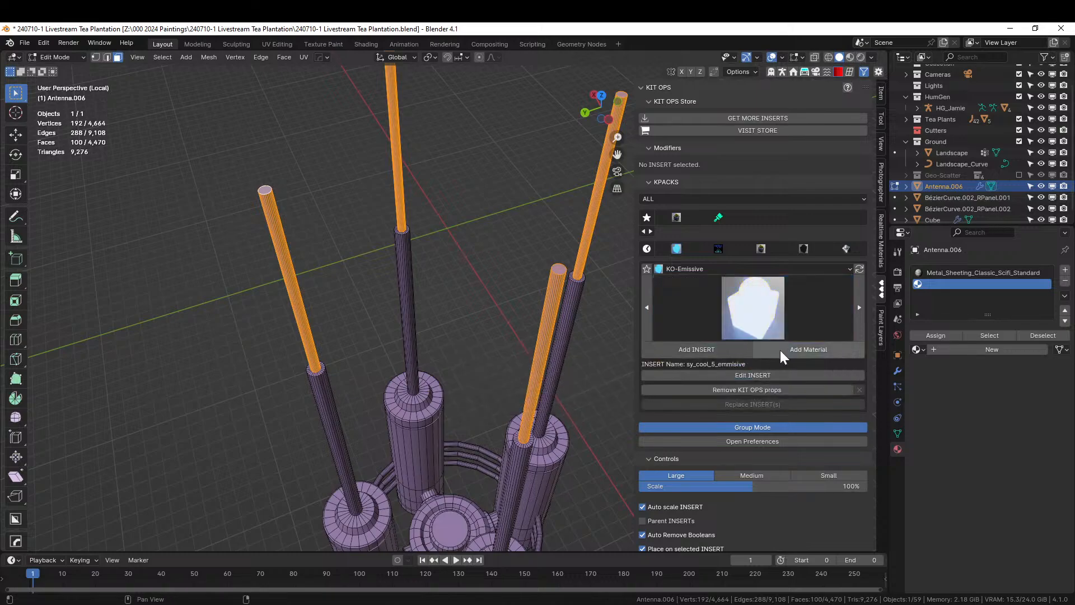
click(813, 350)
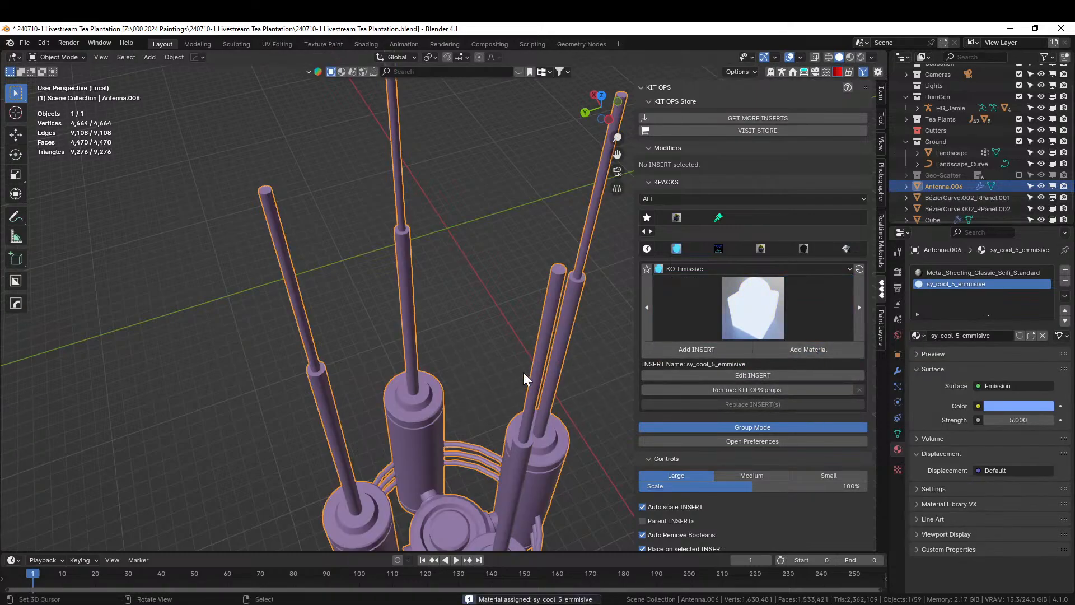
Examine the emissive rod segments on the isolated antenna in Rendered shading.
key(z)
key(z)
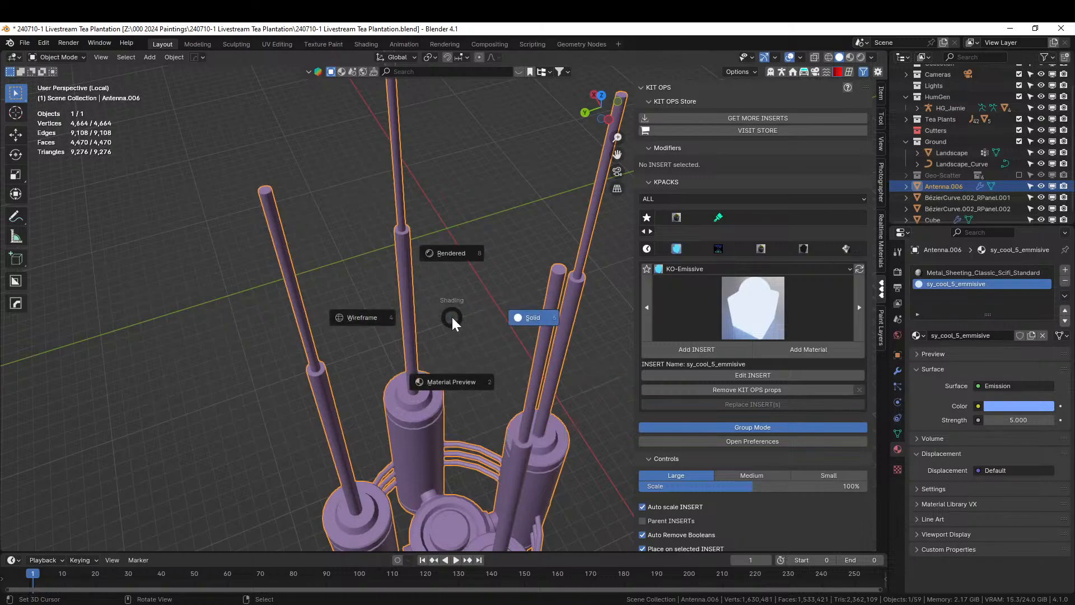
key(8)
mouse_move(436, 314)
middle_down()
mouse_move(449, 250)
mouse_move(377, 224)
mouse_move(348, 235)
mouse_move(383, 286)
middle_up()
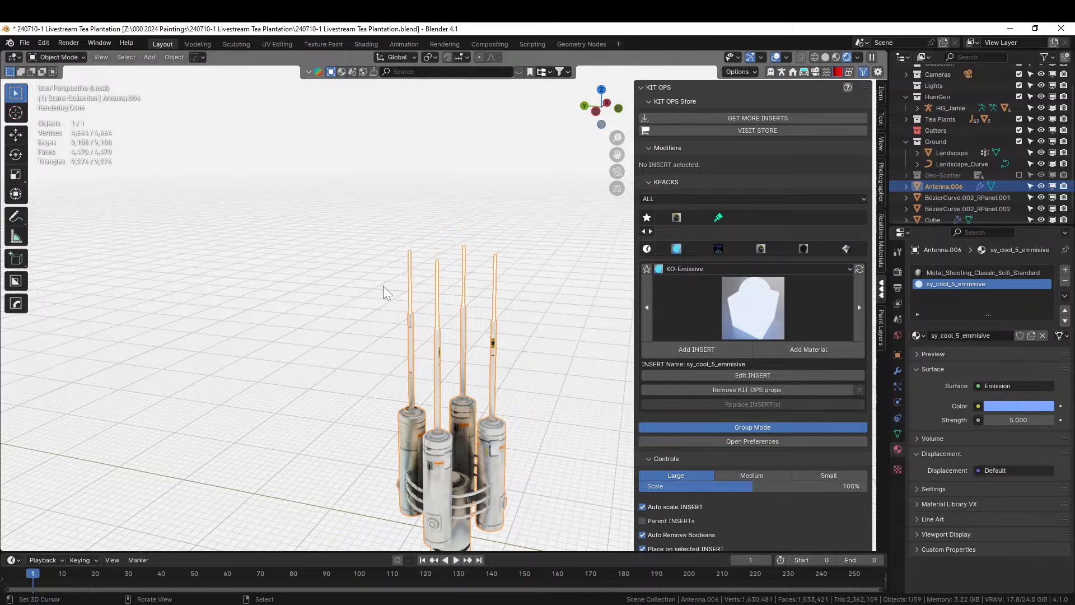
Leave local view and return the viewport to Solid shading.
key(KP_Divide)
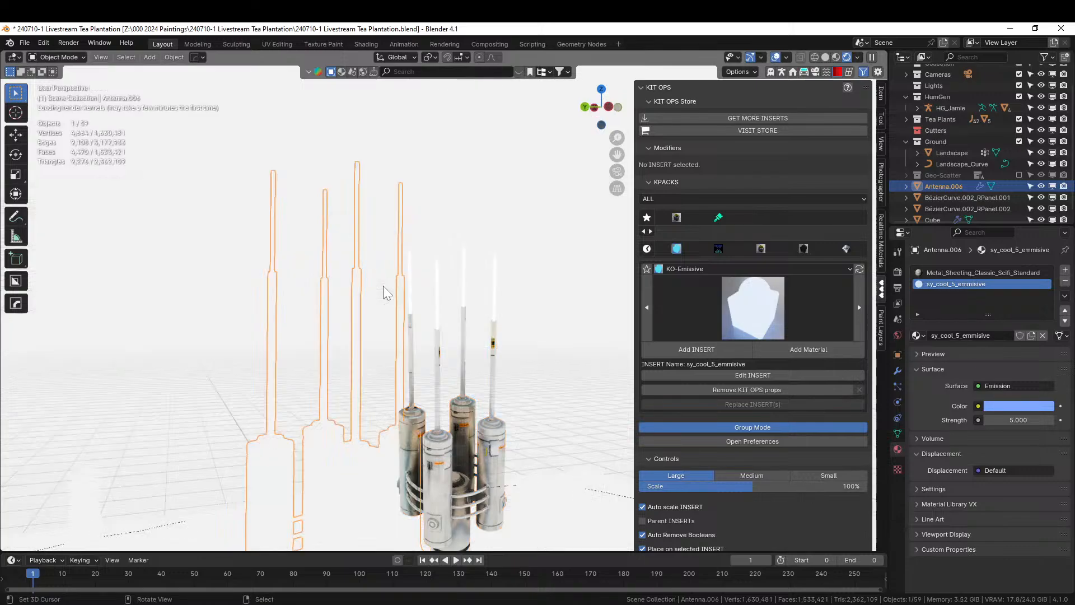
key(z)
key(6)
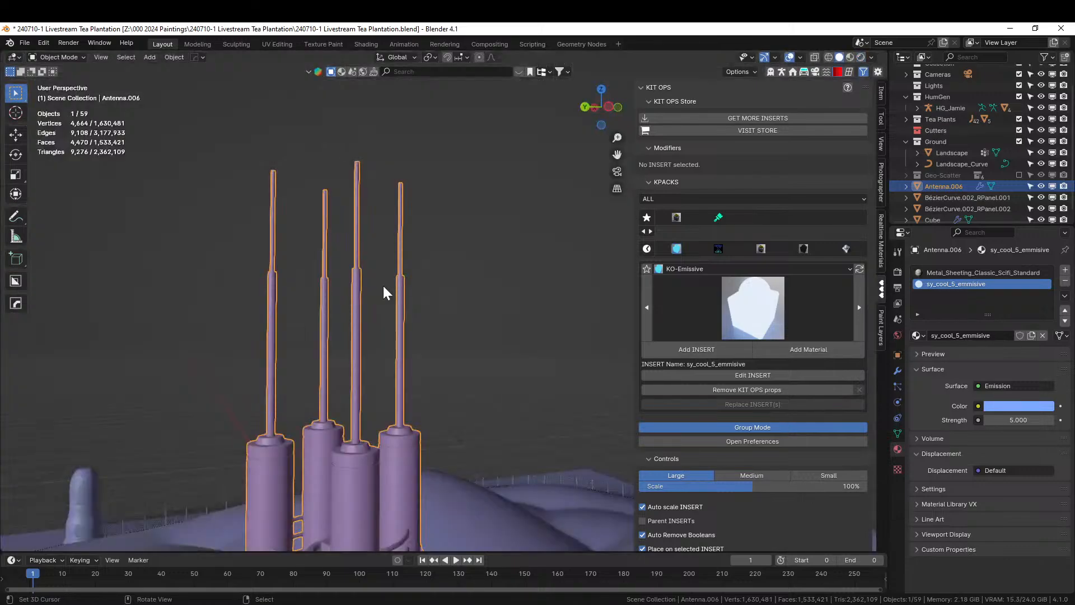
View the whole landscape from above and include the Geo-Scatter collection in the view layer again.
key(KP_7)
scroll(432, 273, down, 10)
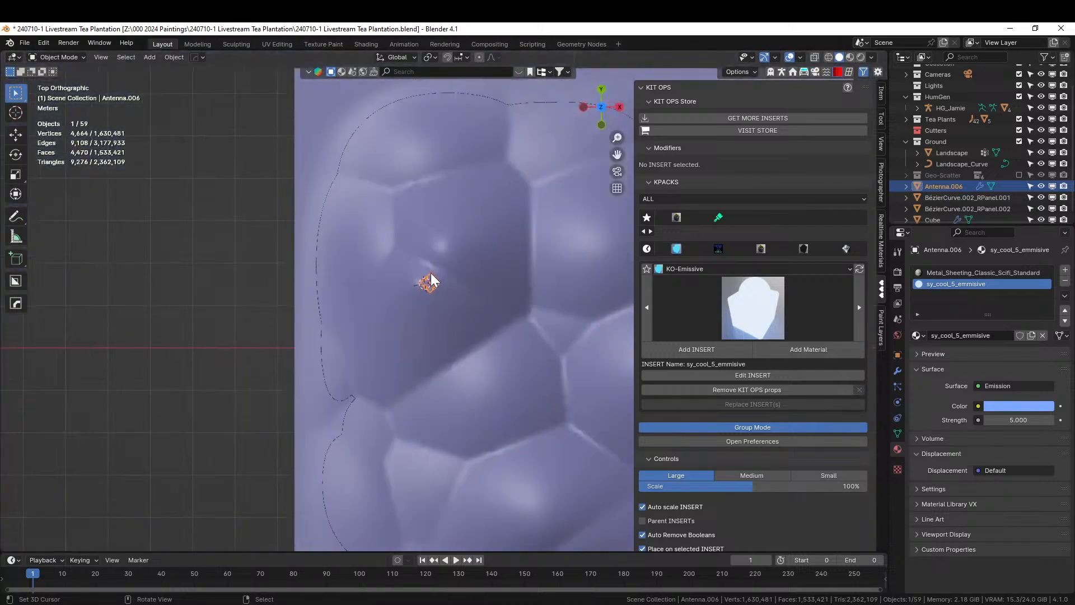
middle_drag(432, 273, 511, 231)
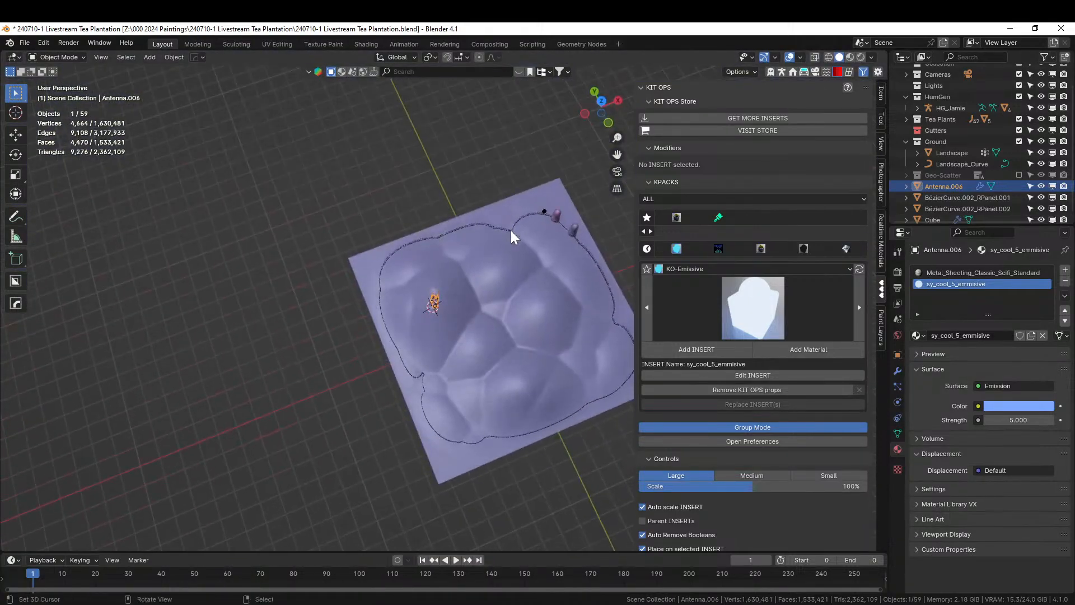
key(KP_7)
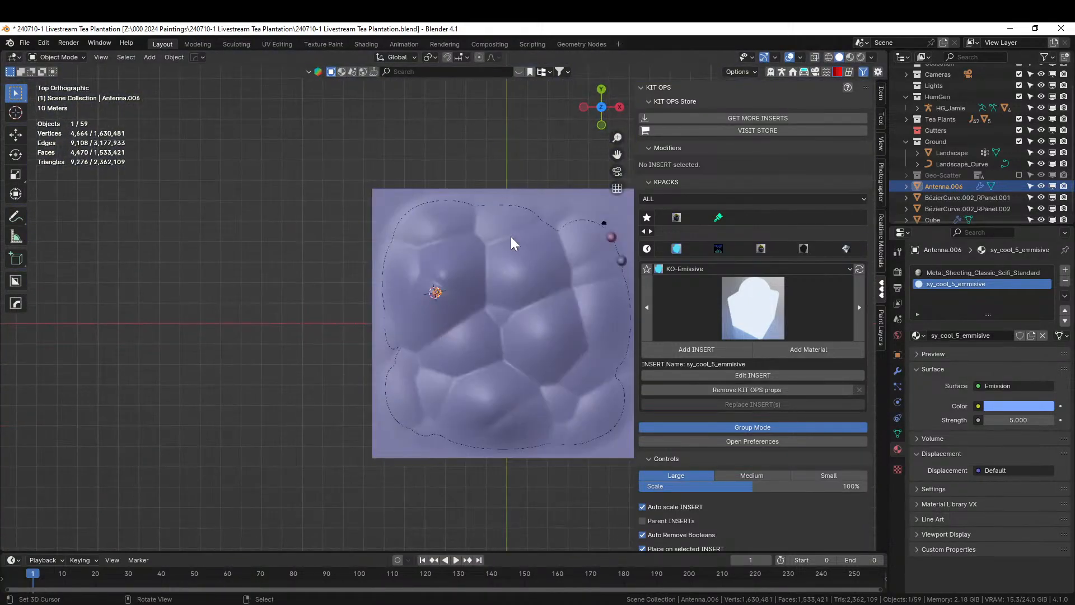
click(1019, 175)
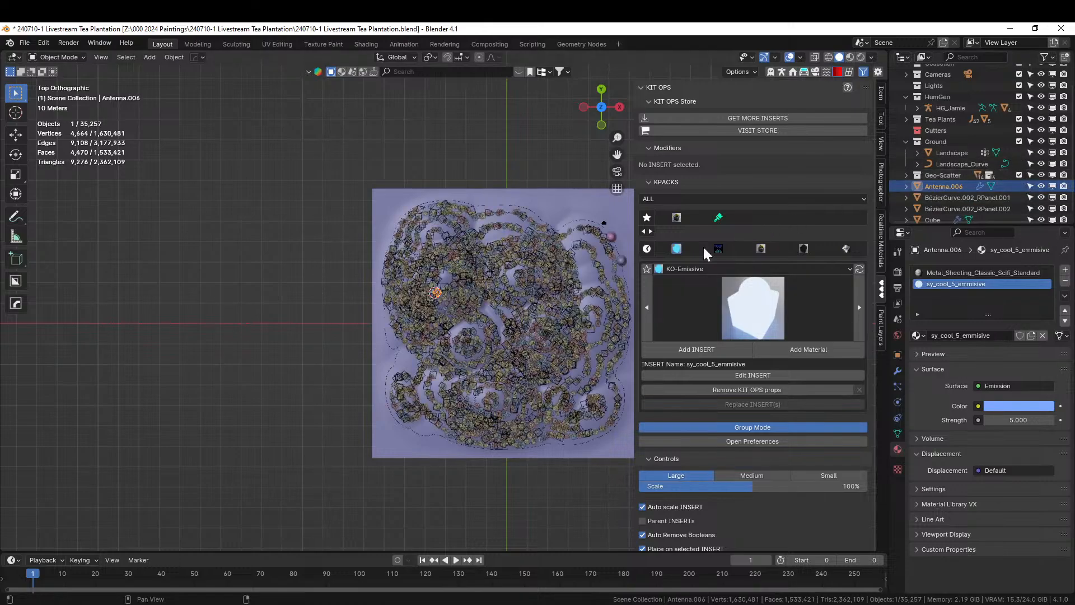
Place a linked duplicate of the antenna on another hill, offset about 26.4 m along X and -53.5 m along Y.
scroll(560, 303, up, 2)
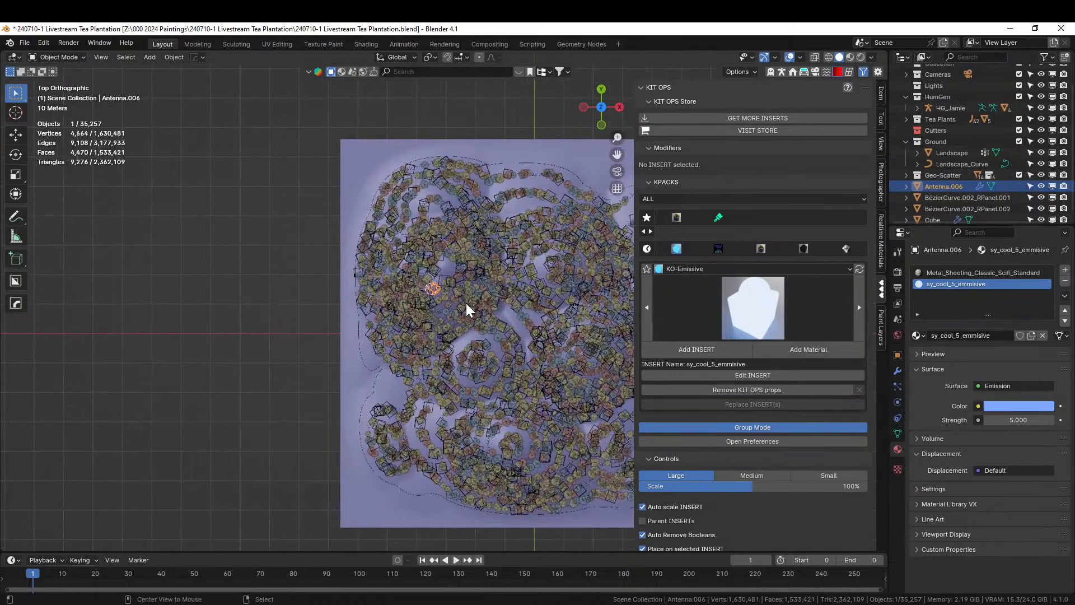
key(shift+d)
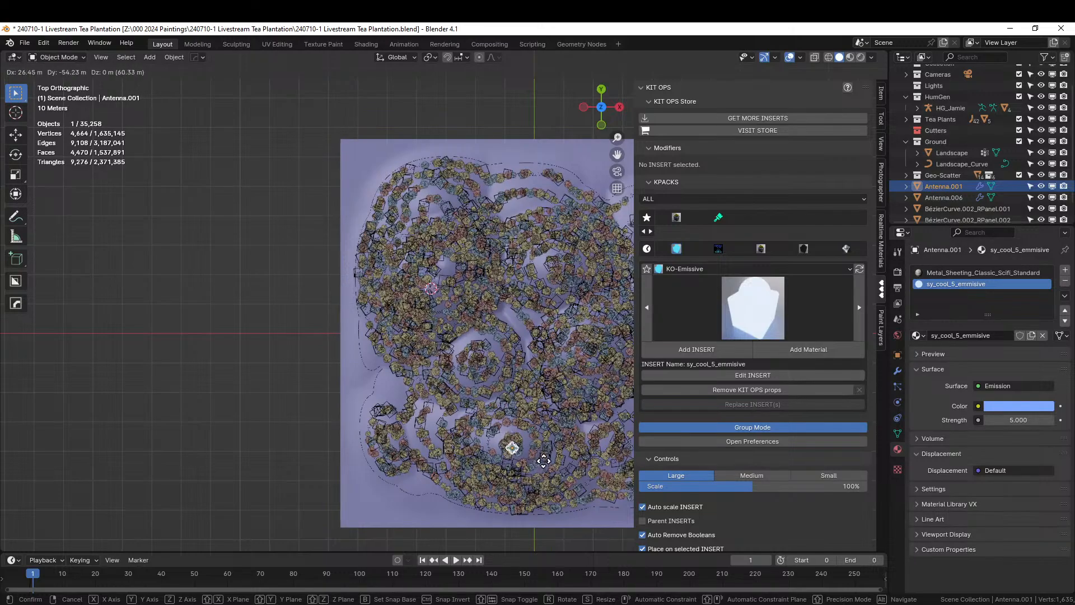
click(543, 460)
middle_drag(543, 461, 546, 468)
key(KP_Decimal)
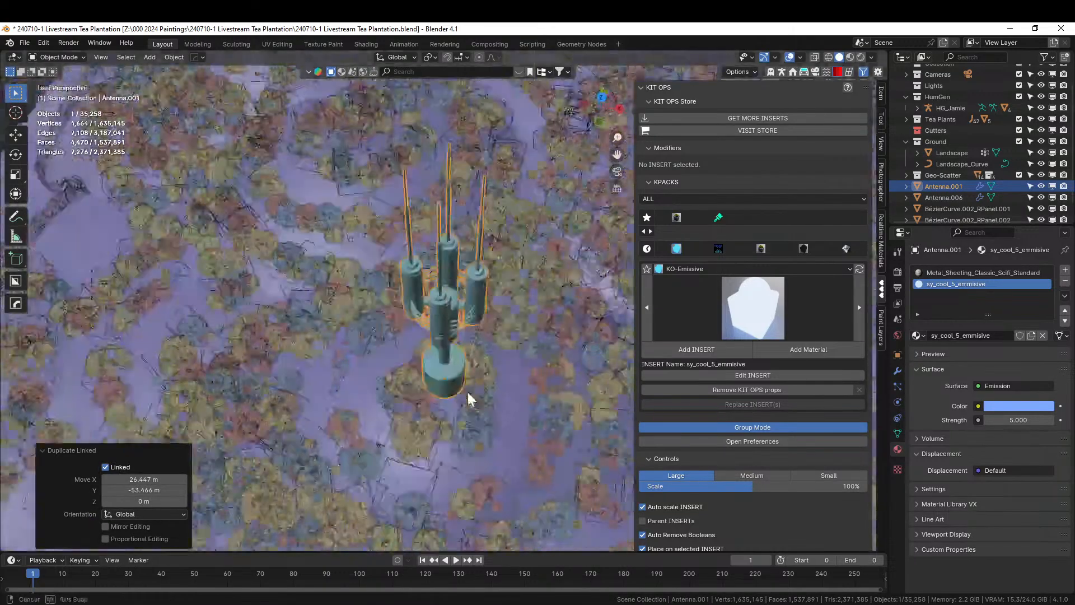
Lower the duplicated antenna about 4.5 m along Z so its base sits on the hill.
middle_drag(468, 396, 459, 368)
key(g)
key(z)
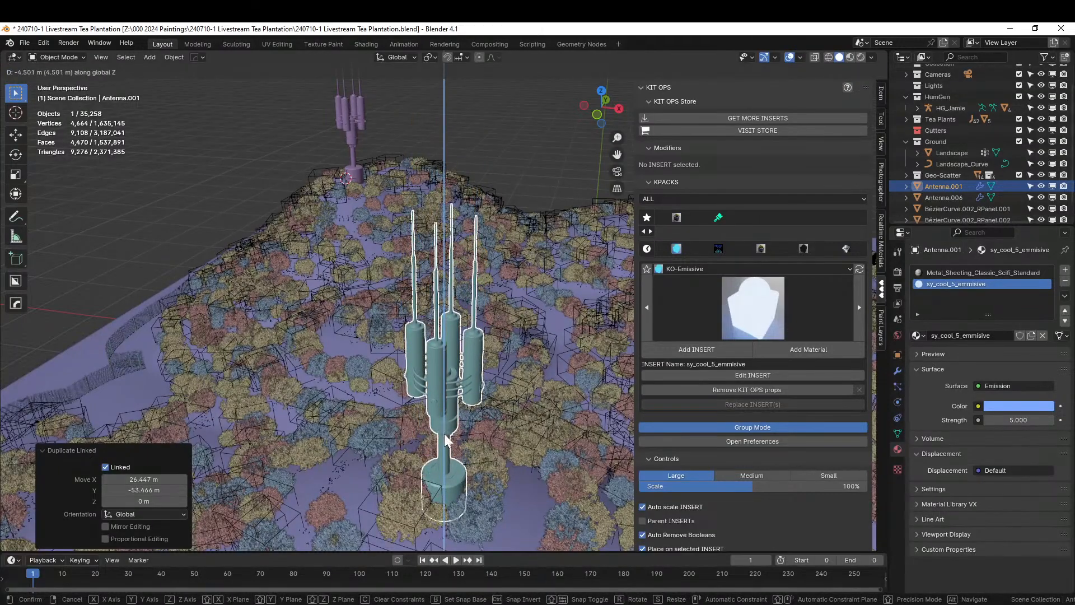
click(442, 431)
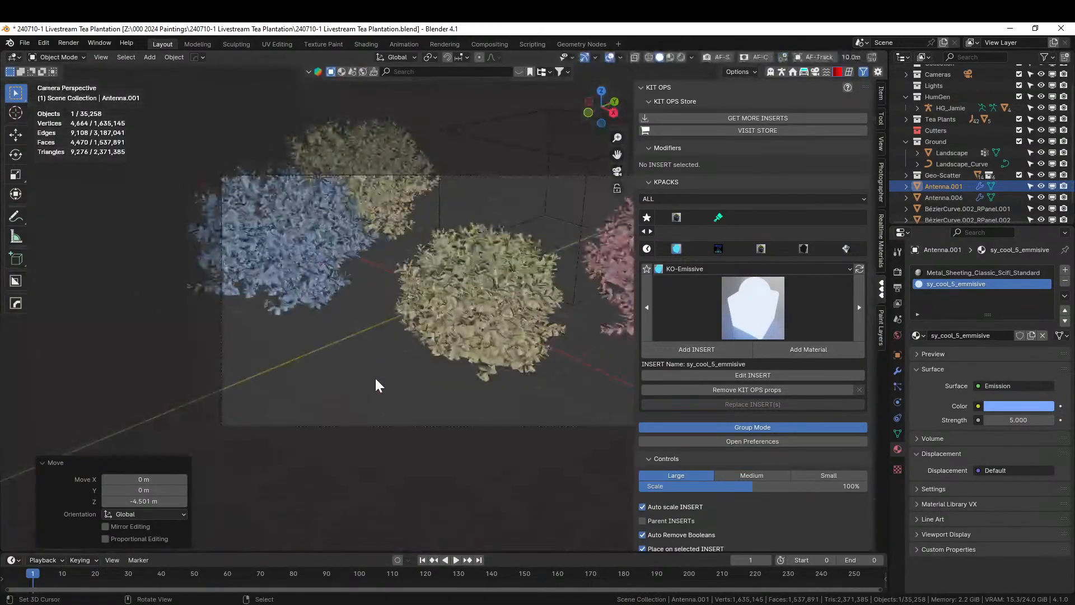
Check both antennas on the hills from a distance and save the file.
scroll(375, 376, down, 10)
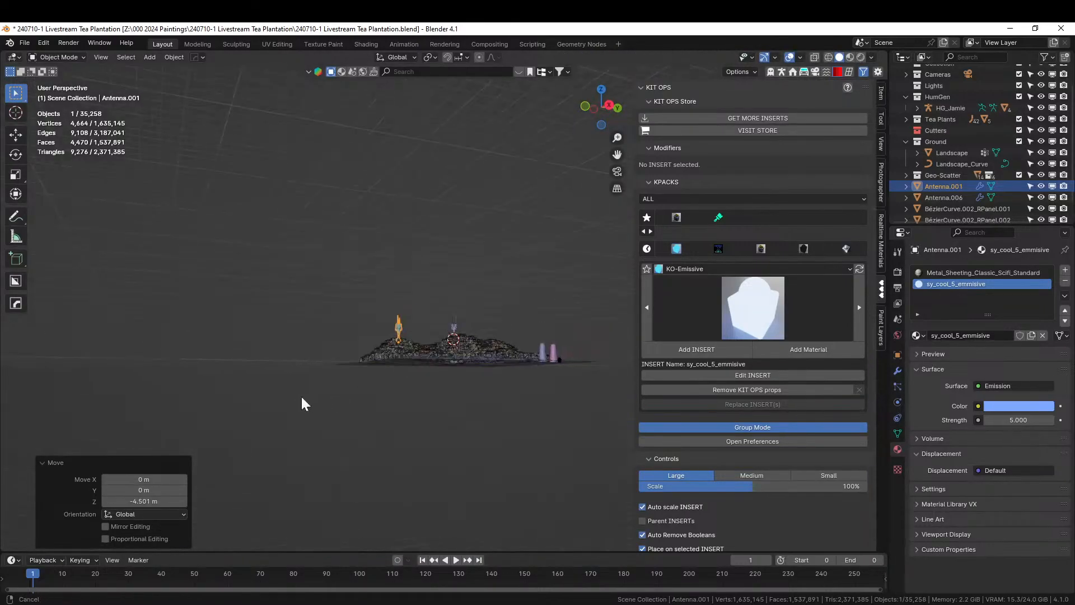
scroll(442, 368, up, 5)
key(ctrl+s)
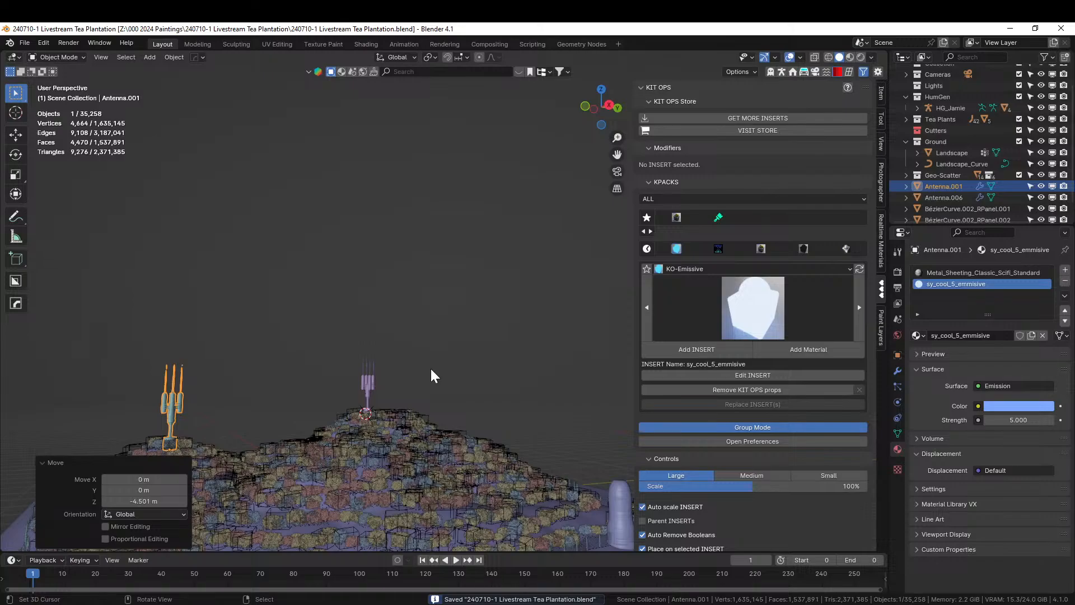
Place the 3D cursor on the bare ground inside the curved row of bushes near the two entrance towers.
middle_drag(430, 367, 528, 461)
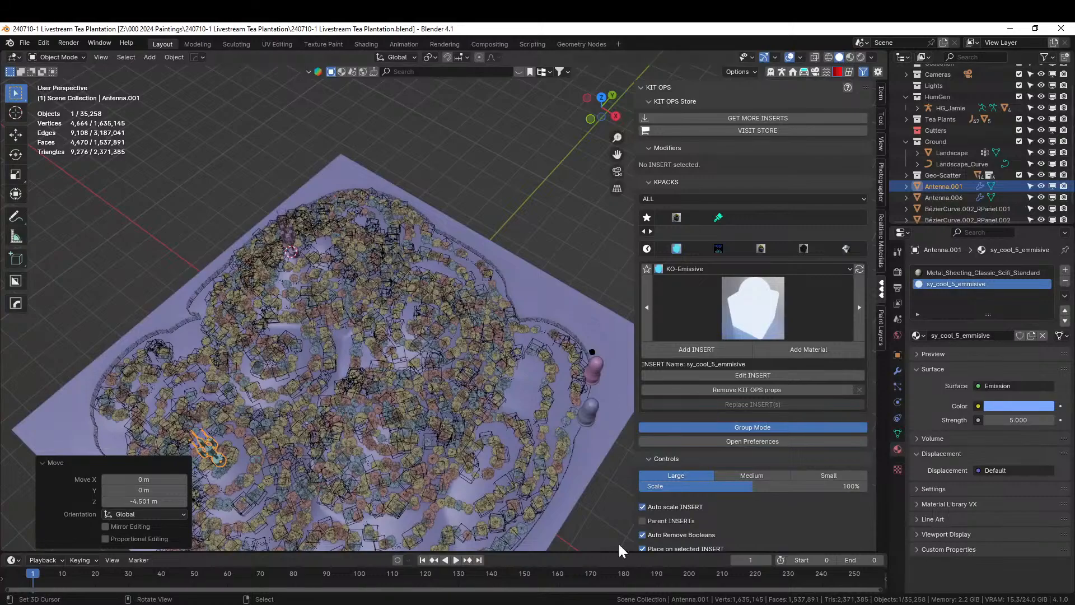
middle_drag(537, 438, 527, 297)
scroll(320, 333, up, 3)
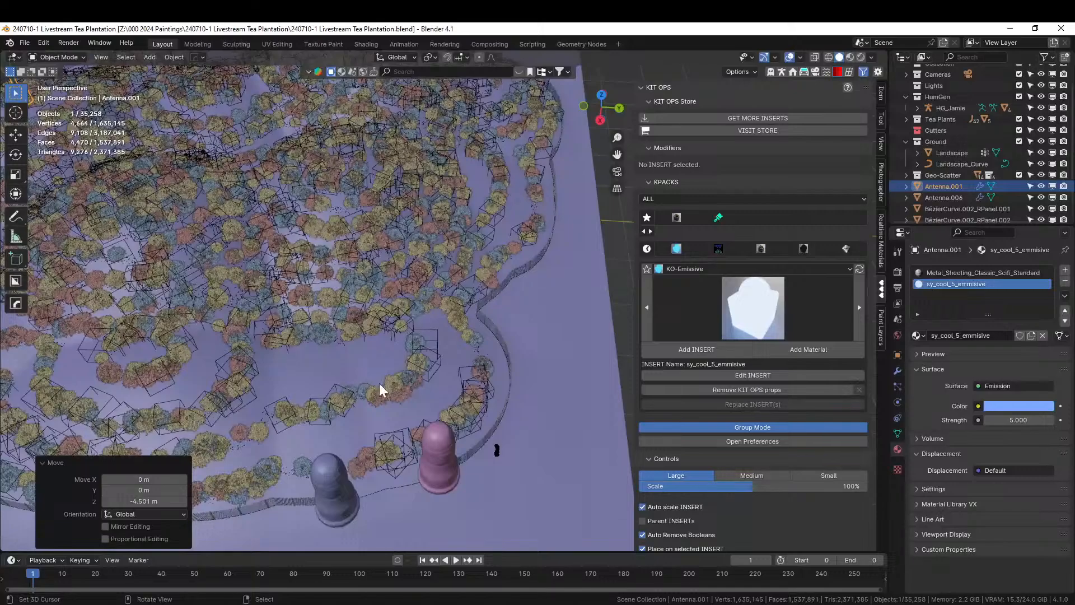
middle_drag(379, 376, 389, 254)
key(KP_7)
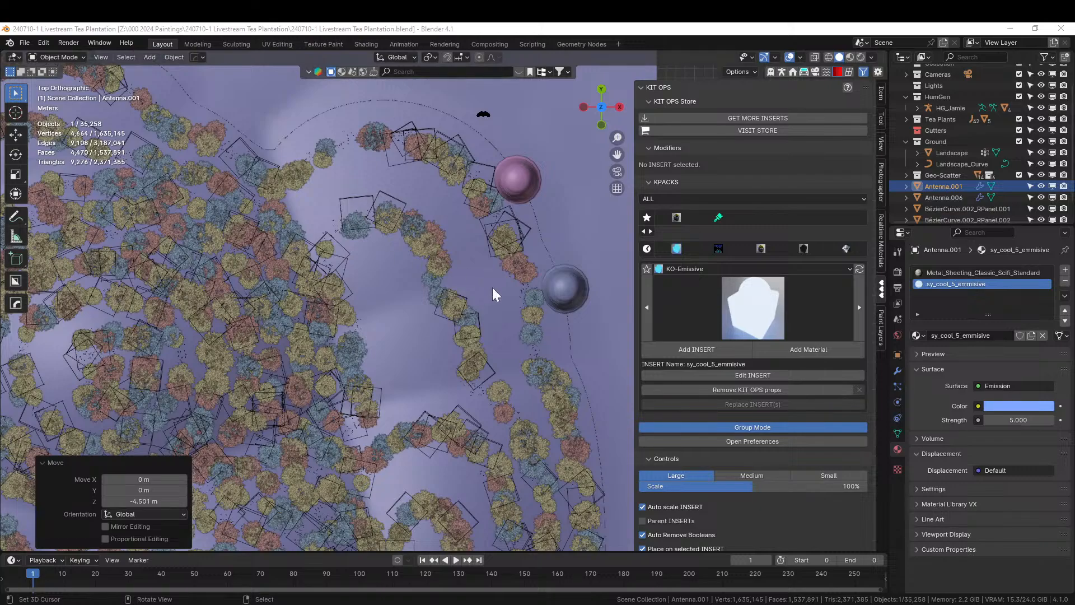
middle_drag(492, 287, 546, 314)
scroll(547, 315, up, 3)
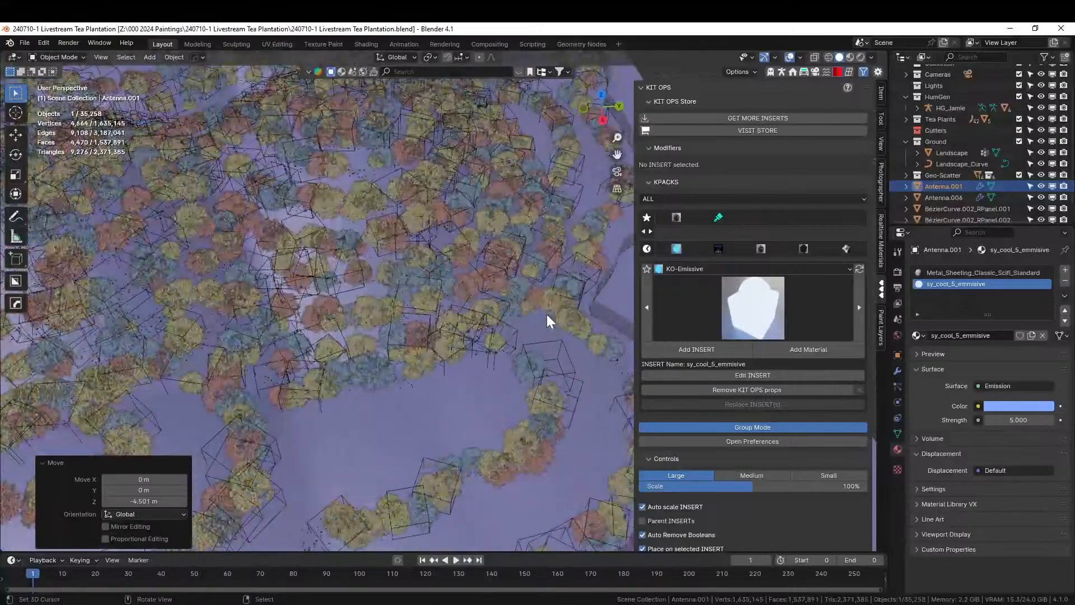
click(482, 398)
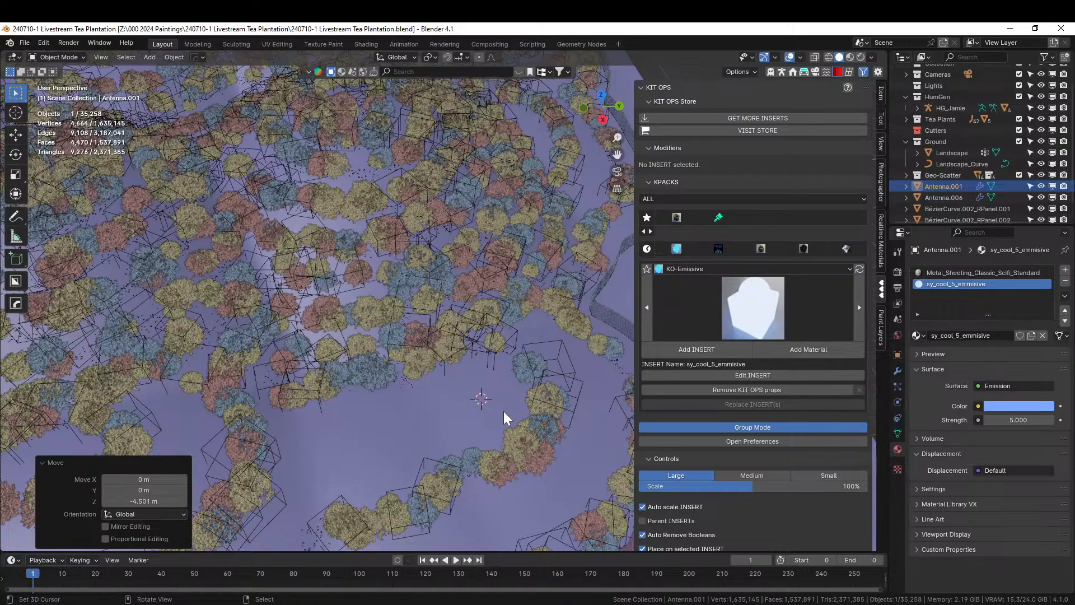
Add a mesh circle on the bare ground at the 3D cursor and scale it by about 3.48 to fill the clearing.
middle_drag(506, 410, 538, 428)
scroll(509, 422, up, 1)
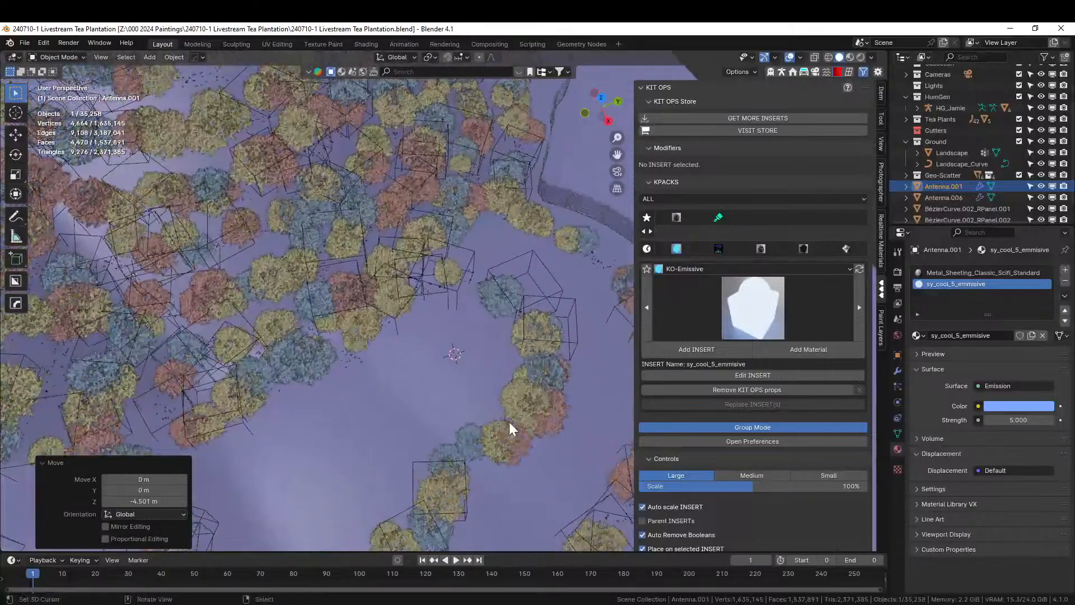
key(shift+a)
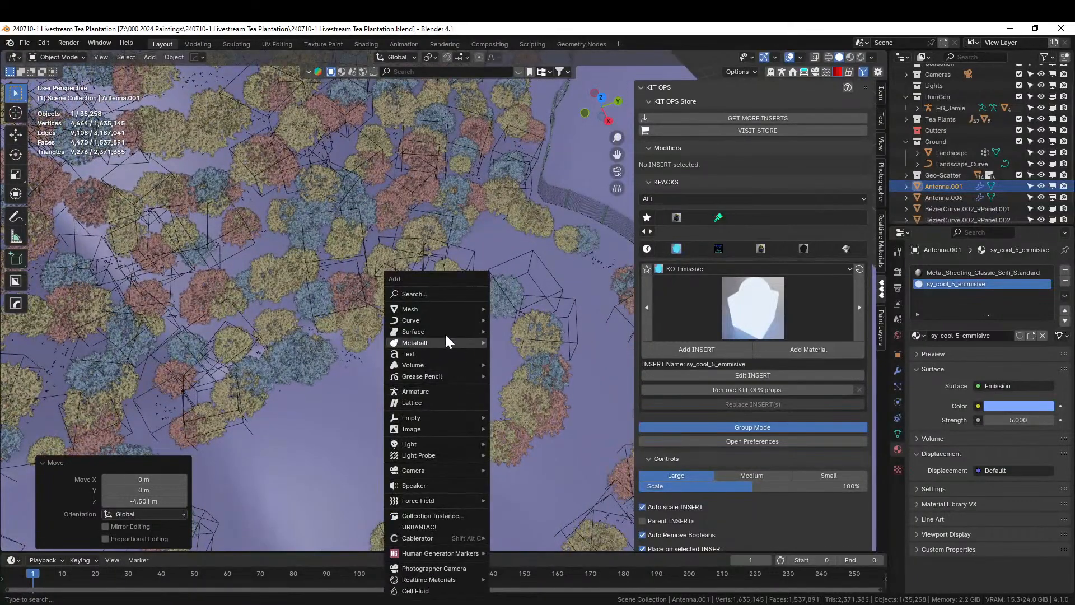
mouse_move(425, 309)
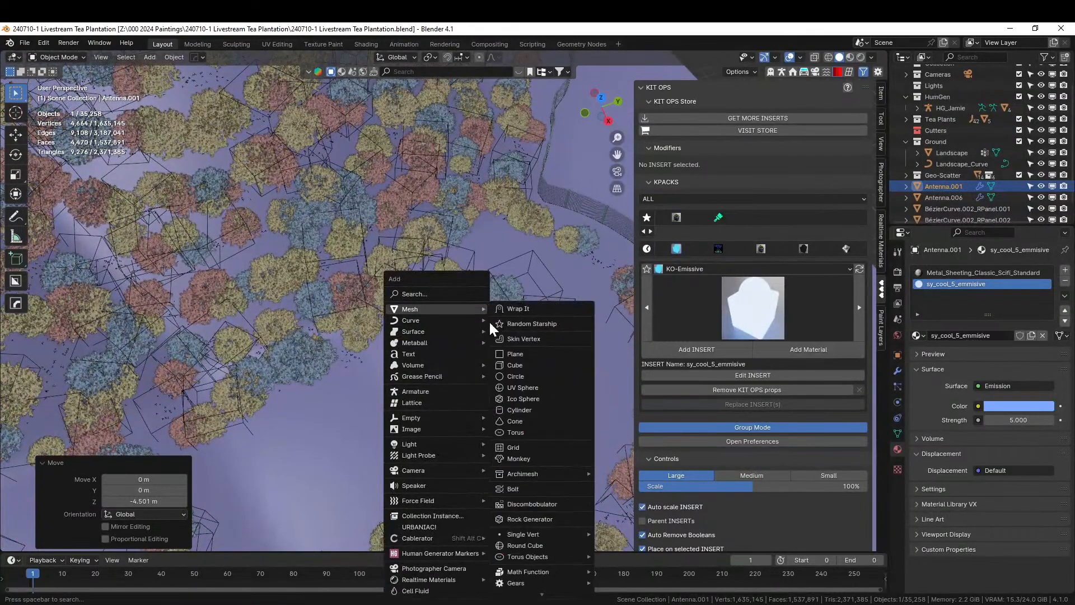
click(516, 376)
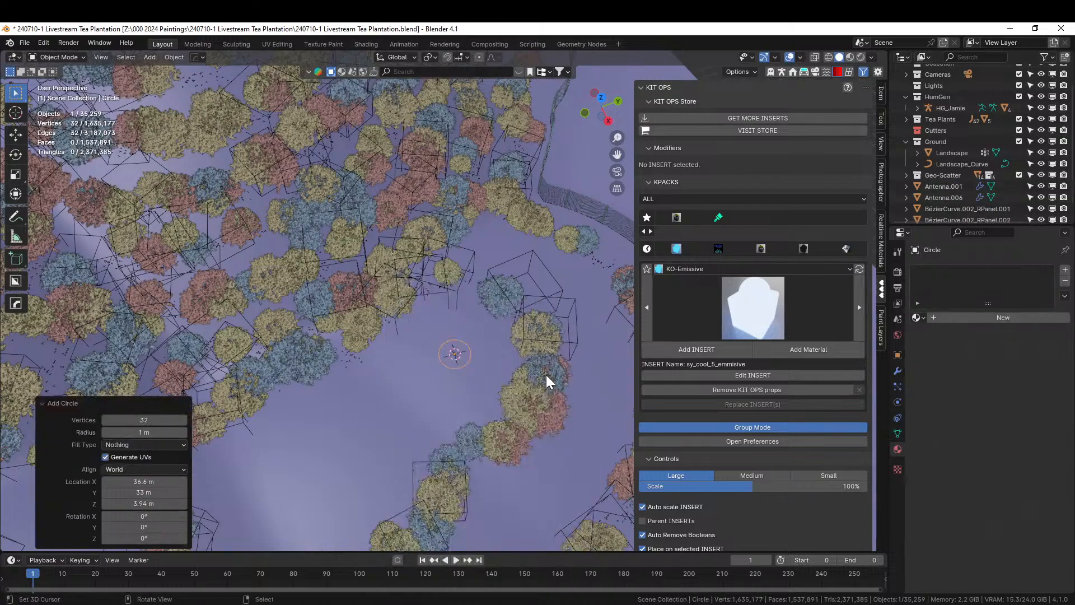
key(KP_7)
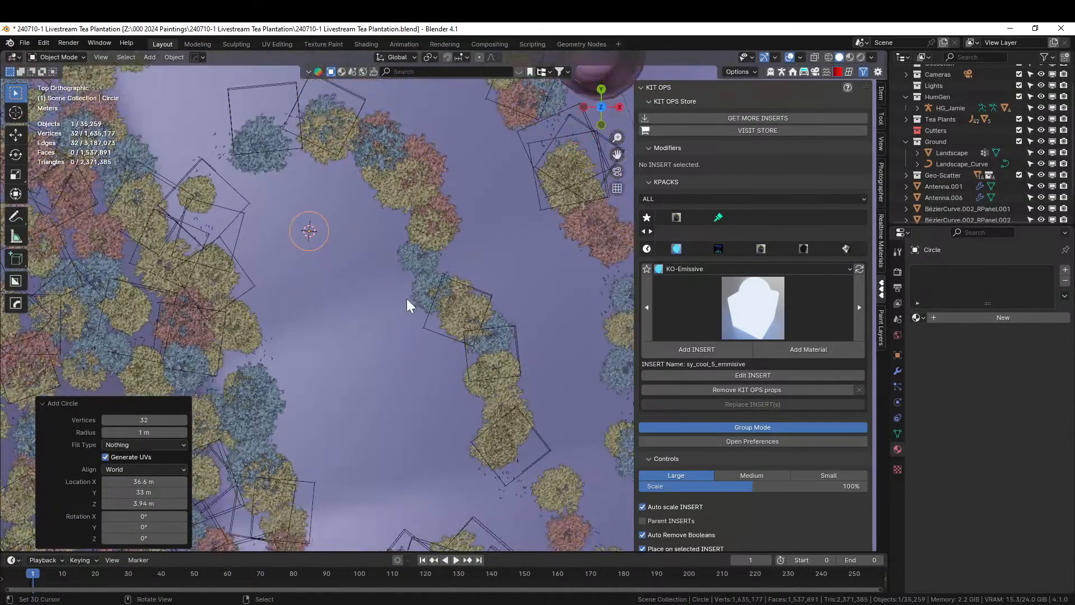
key(s)
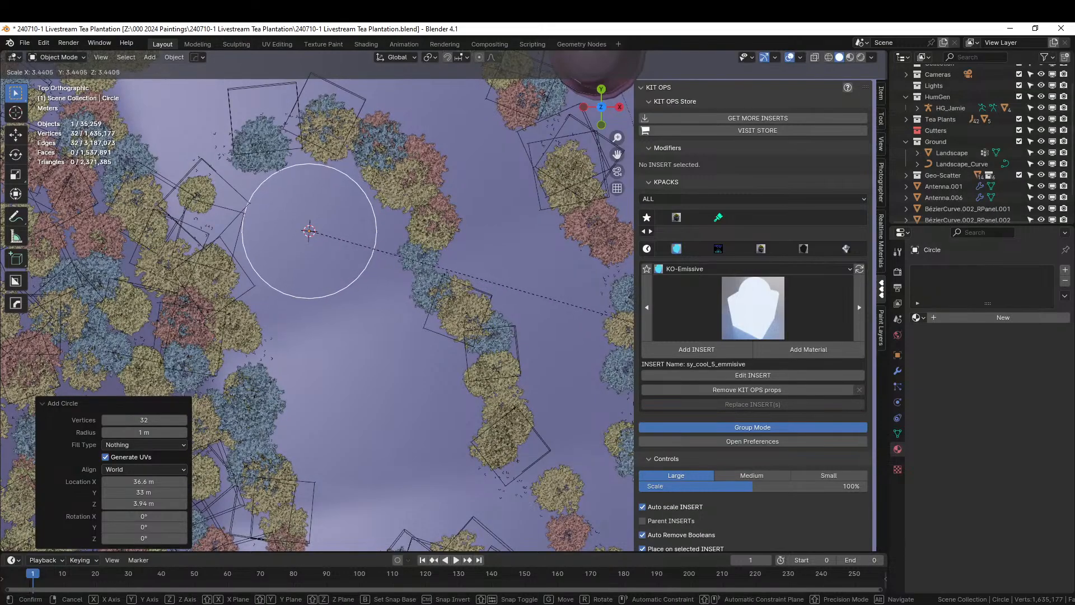
click(708, 344)
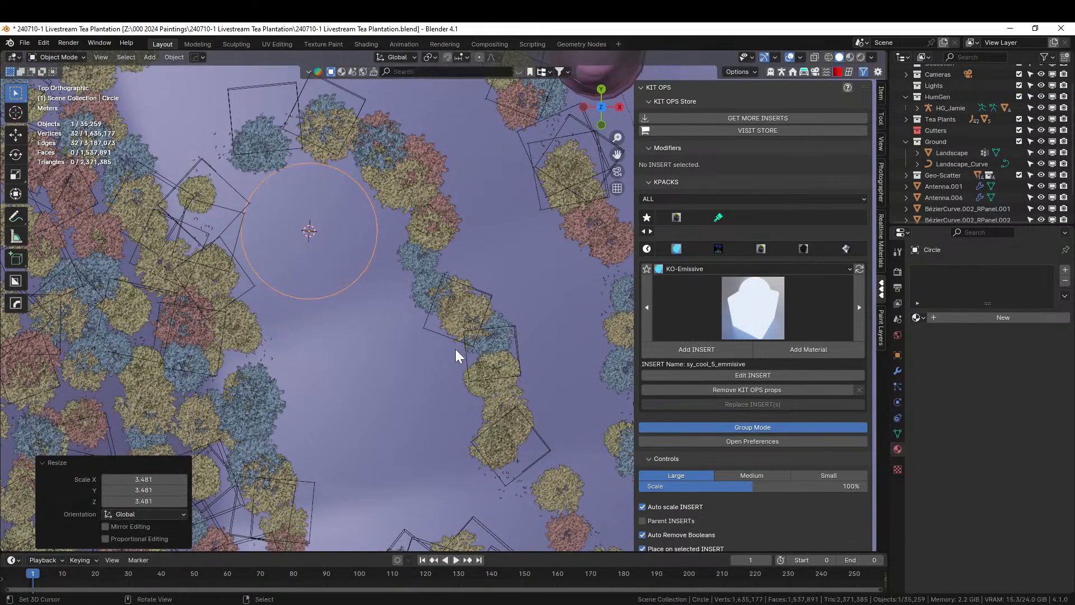
Isolate the circle in front view, add a Bézier curve at its centre and delete all of the curve's default points.
key(KP_Divide)
middle_drag(455, 348, 371, 251)
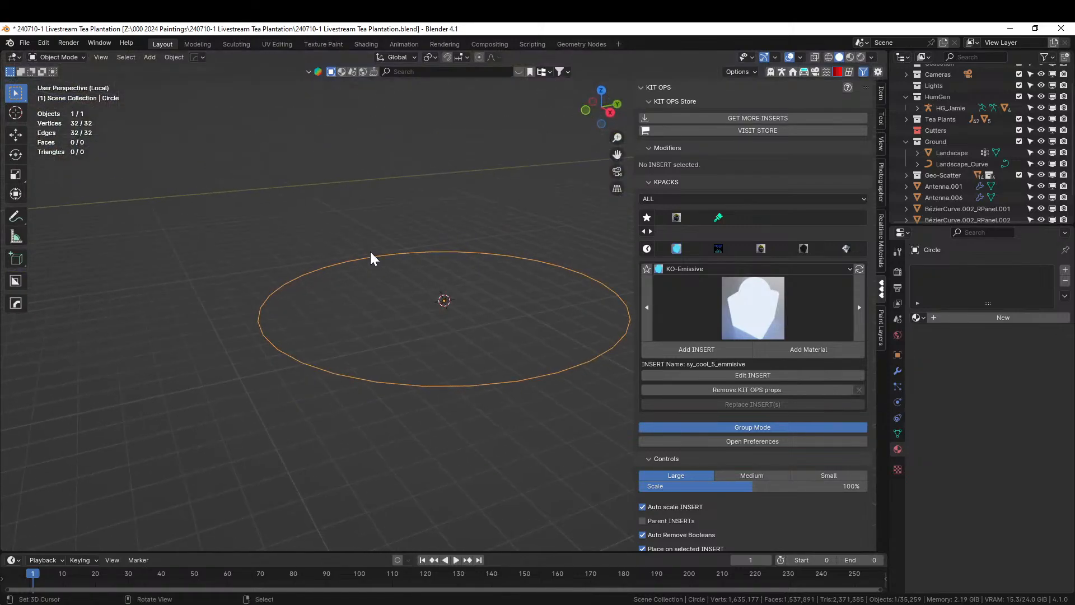
key(KP_1)
shift+middle_drag(370, 251, 236, 330)
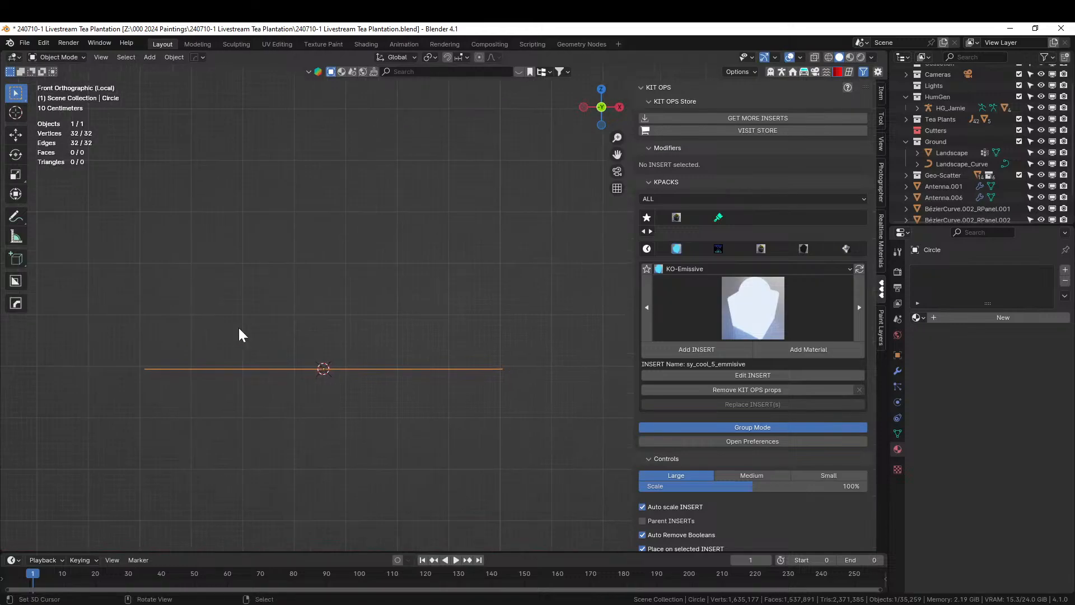
key(shift+a)
mouse_move(217, 320)
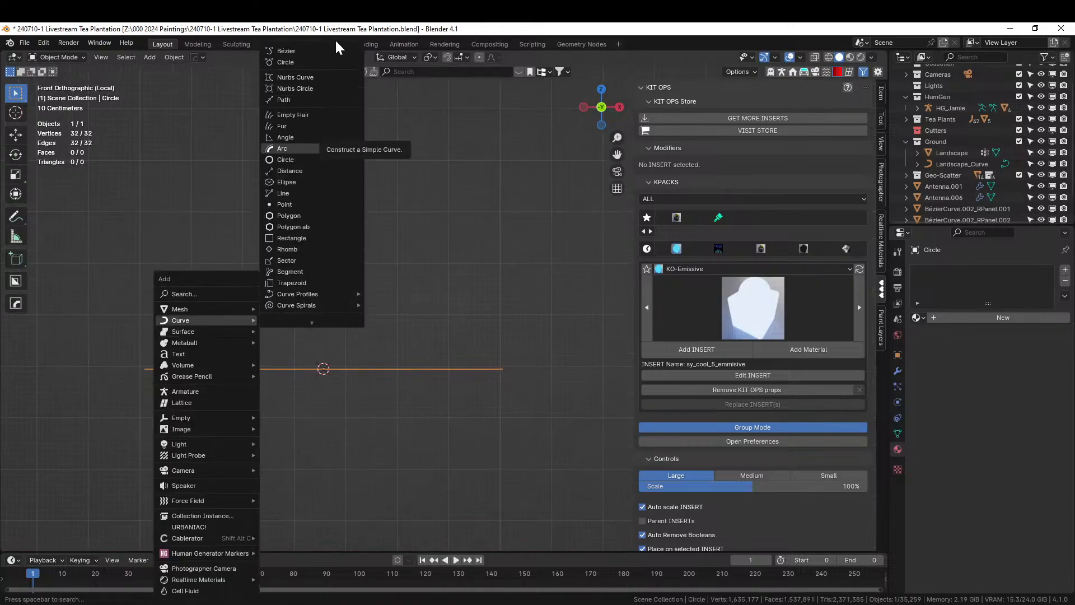
click(309, 50)
scroll(424, 299, down, 2)
shift+middle_drag(425, 306, 424, 413)
key(Tab)
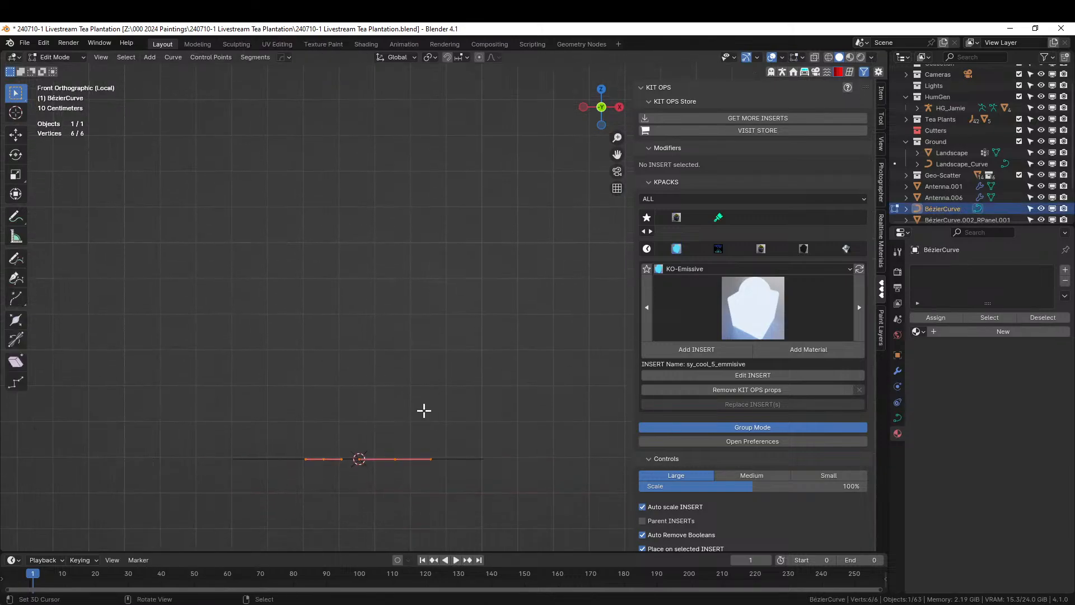
key(x)
Draw a freehand half-profile of a stepped, domed tower, from the circle's edge up to a small tip at the central axis.
click(16, 258)
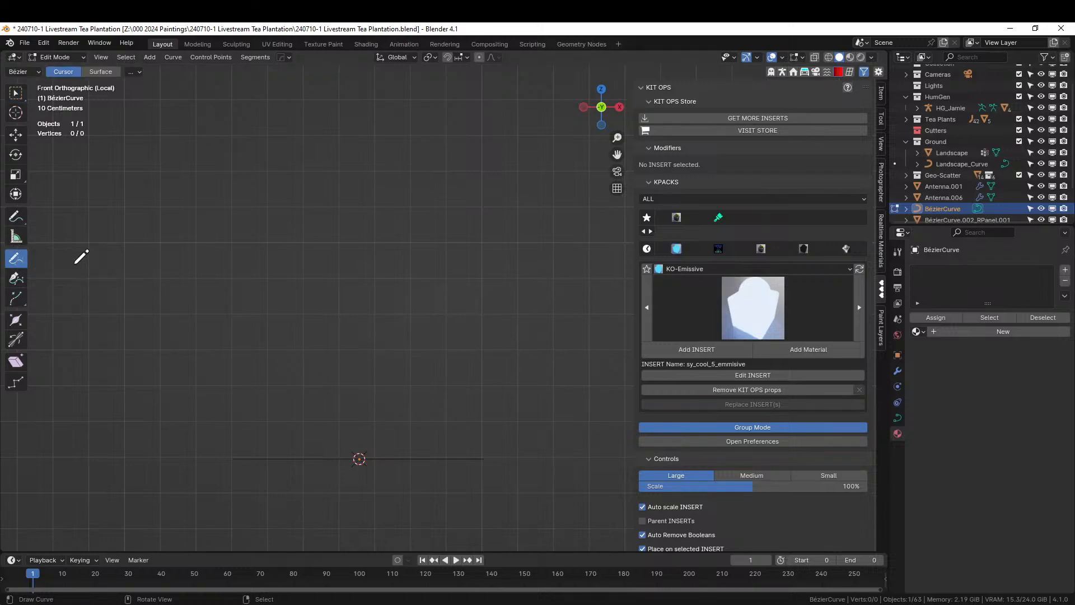
shift+middle_drag(522, 404, 509, 431)
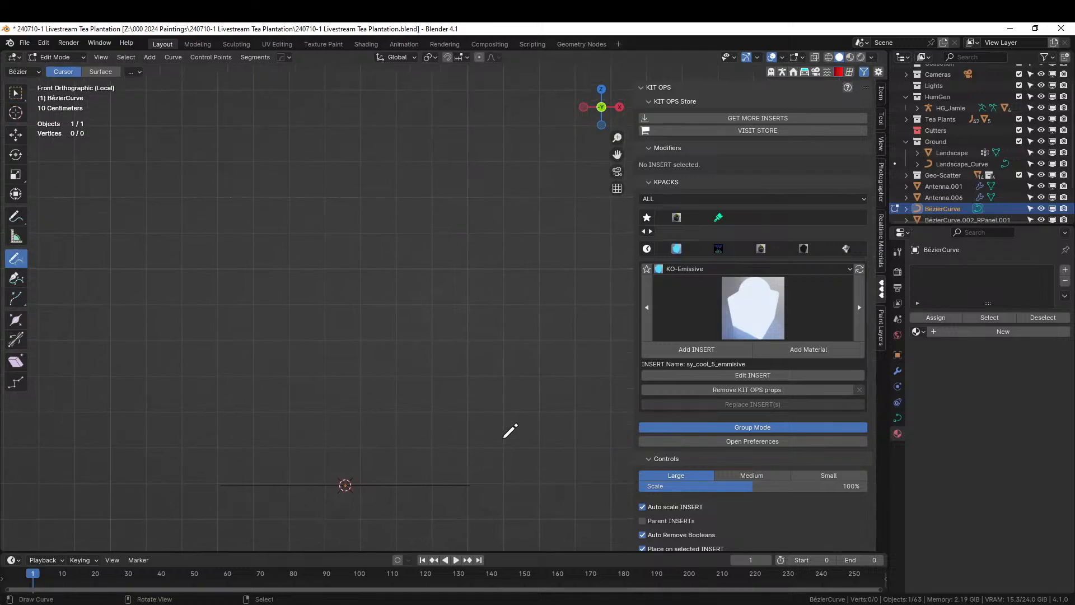
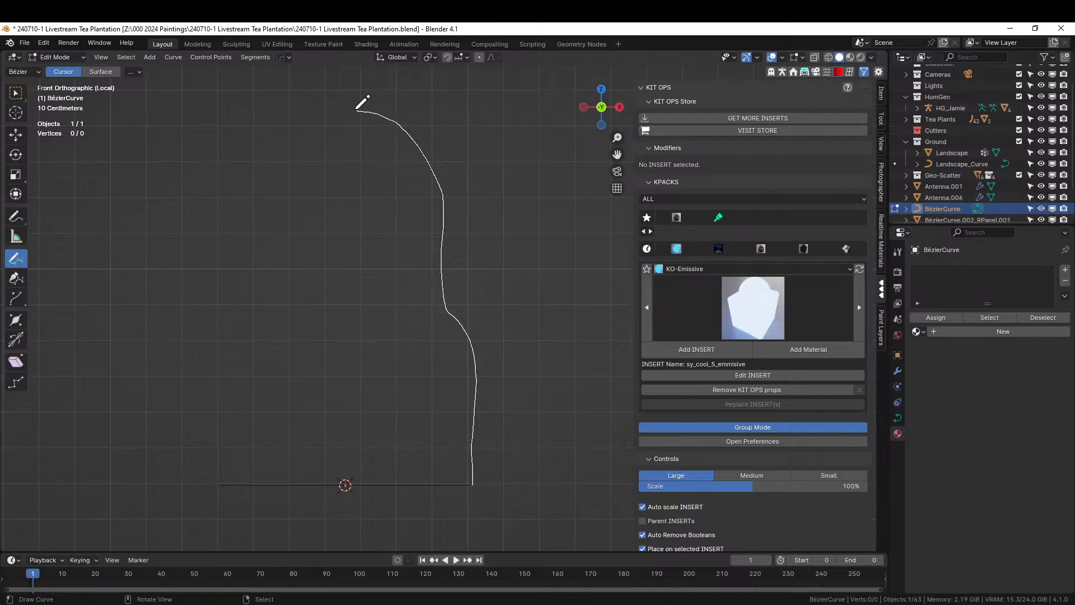
drag(334, 86, 325, 88)
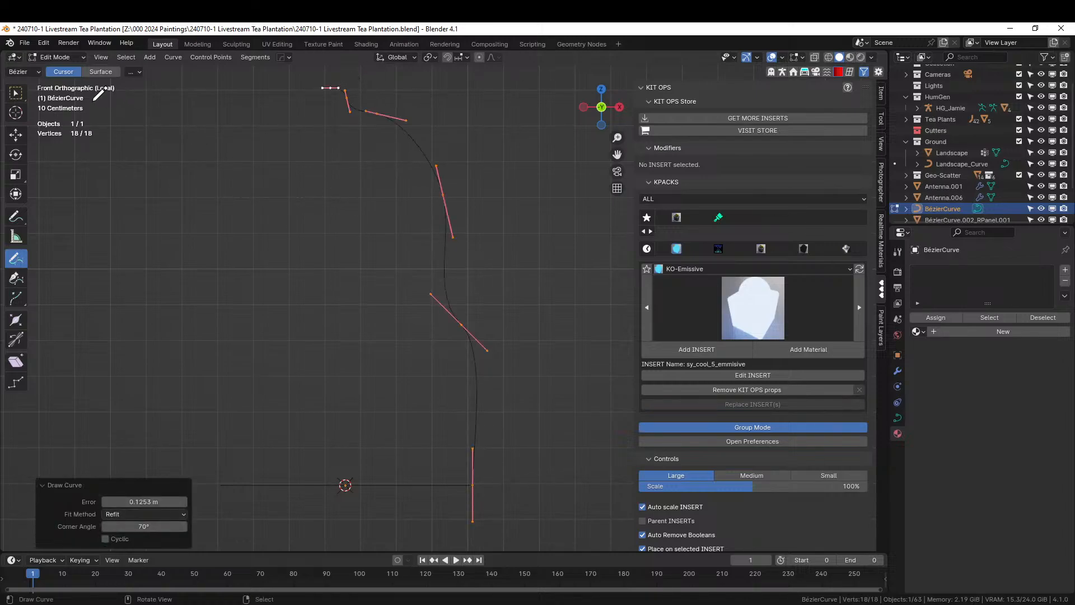
Add a Screw modifier to the profile curve to revolve it into a solid-looking tower.
click(898, 371)
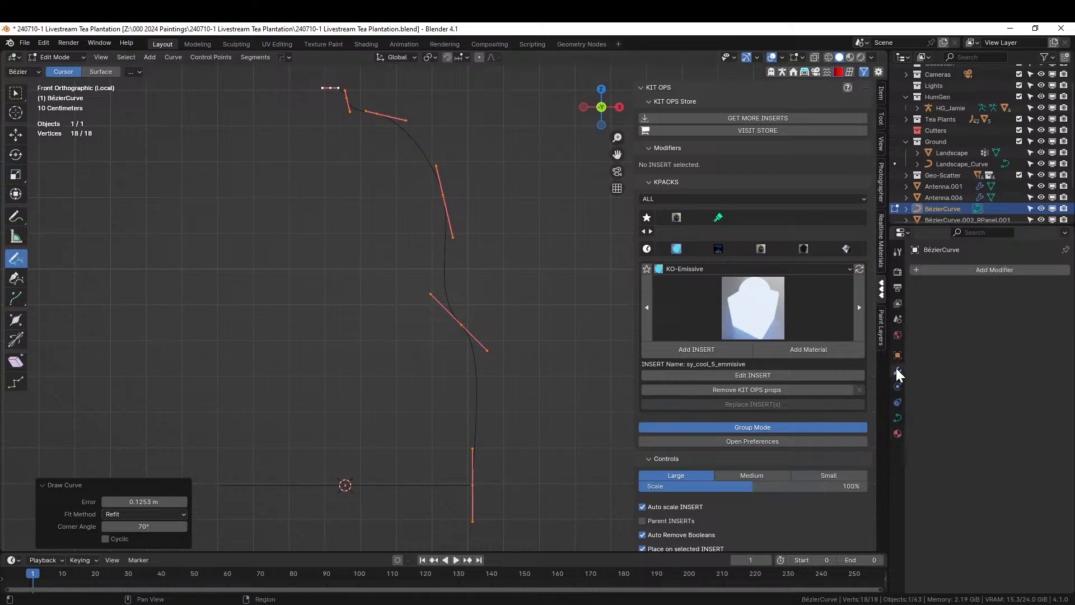
click(986, 273)
mouse_move(985, 270)
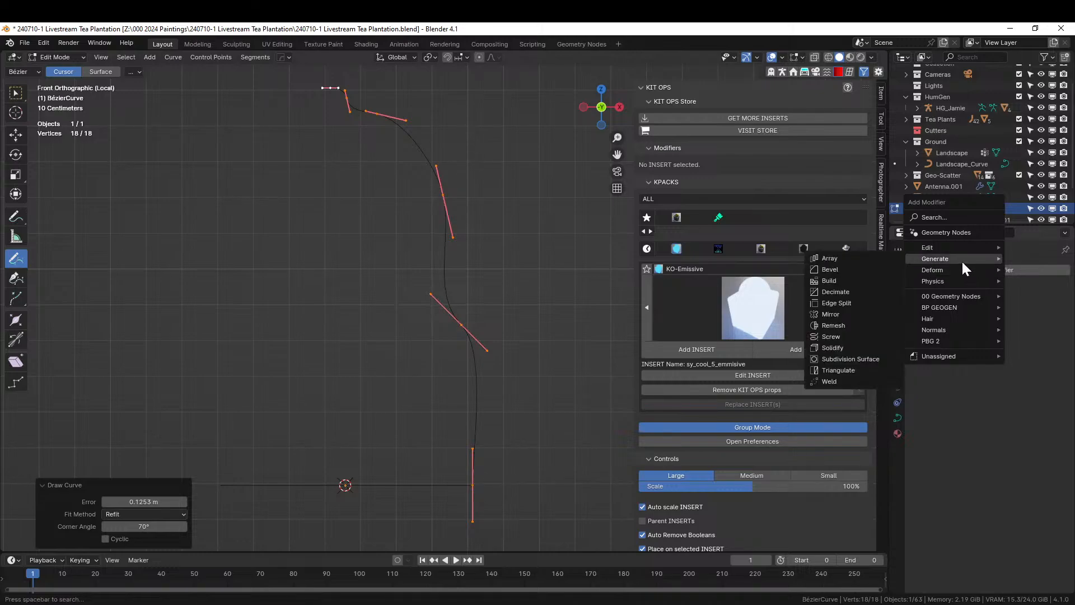
click(835, 337)
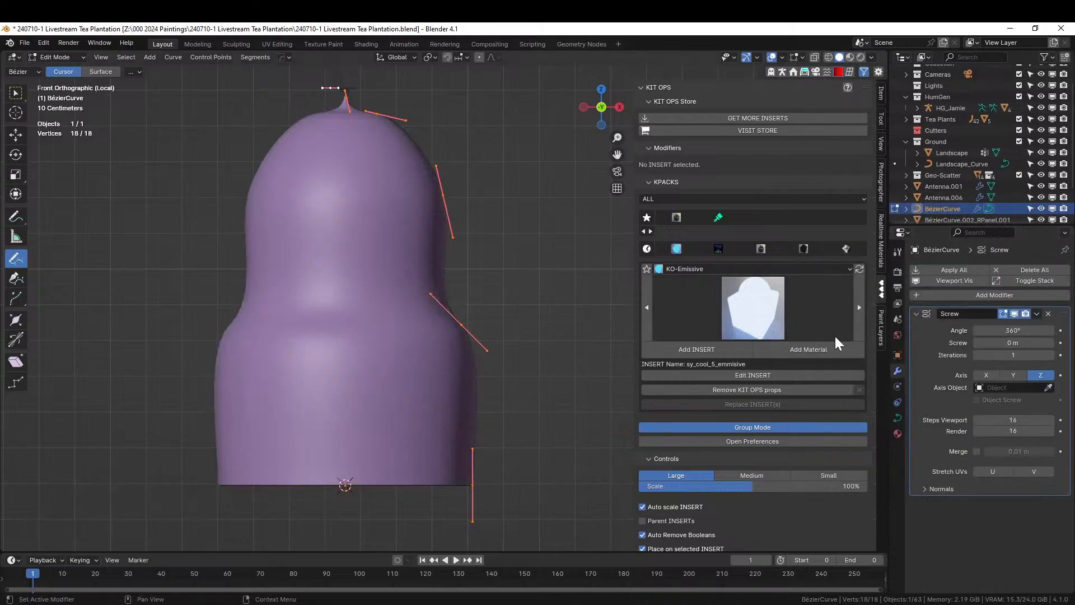
Delete the control point at the profile's top end that crosses the revolve axis and flares the tip.
middle_drag(490, 297, 548, 343)
scroll(539, 320, up, 3)
middle_drag(557, 287, 622, 514)
middle_drag(564, 461, 439, 410)
scroll(443, 300, up, 5)
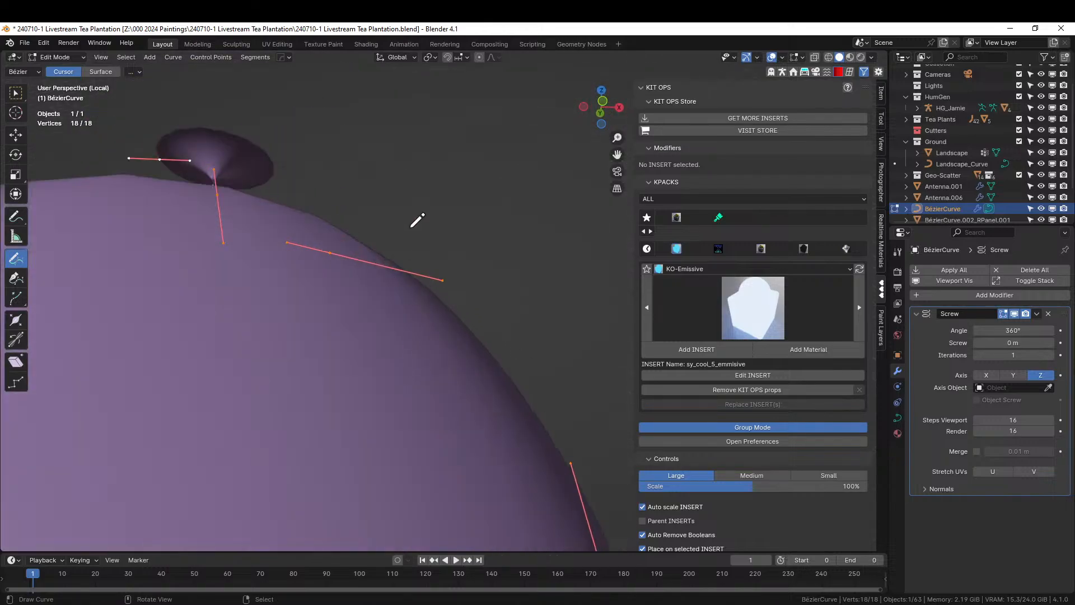
scroll(412, 225, down, 4)
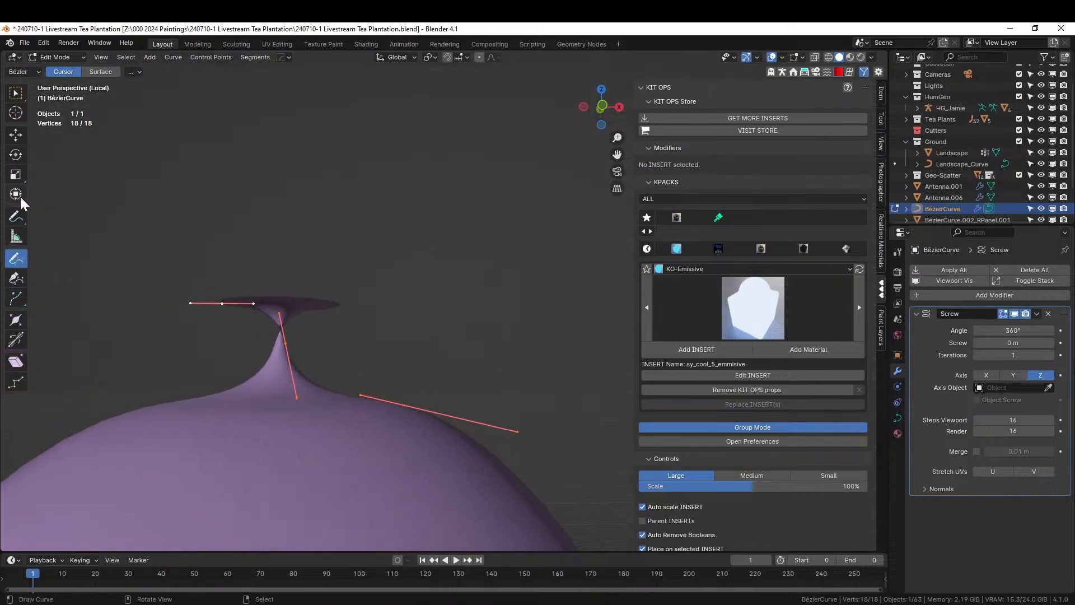
click(21, 198)
drag(177, 281, 244, 327)
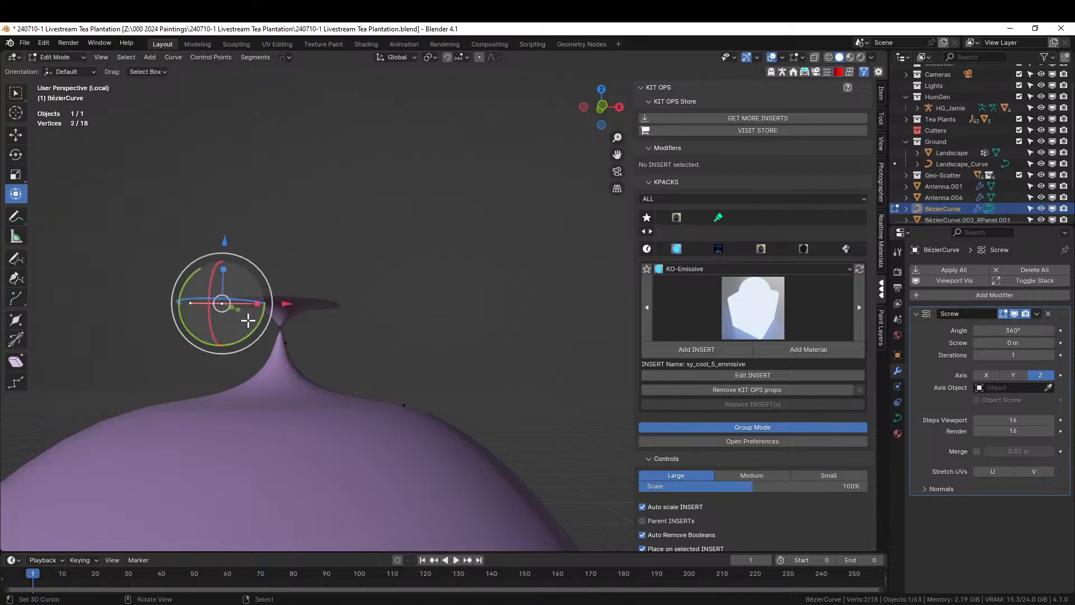
key(g)
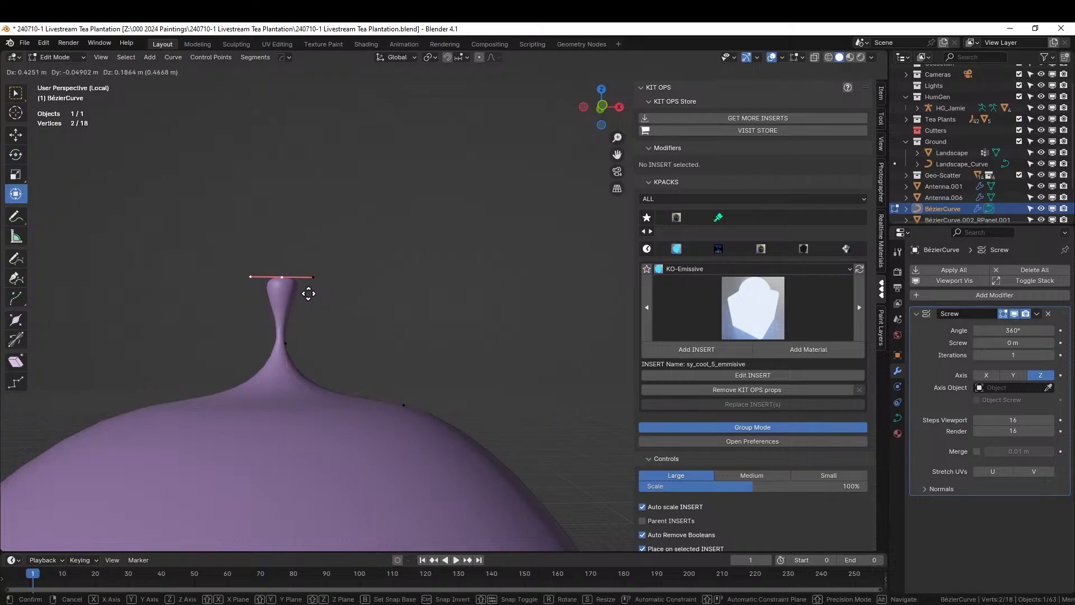
click(297, 331)
key(x)
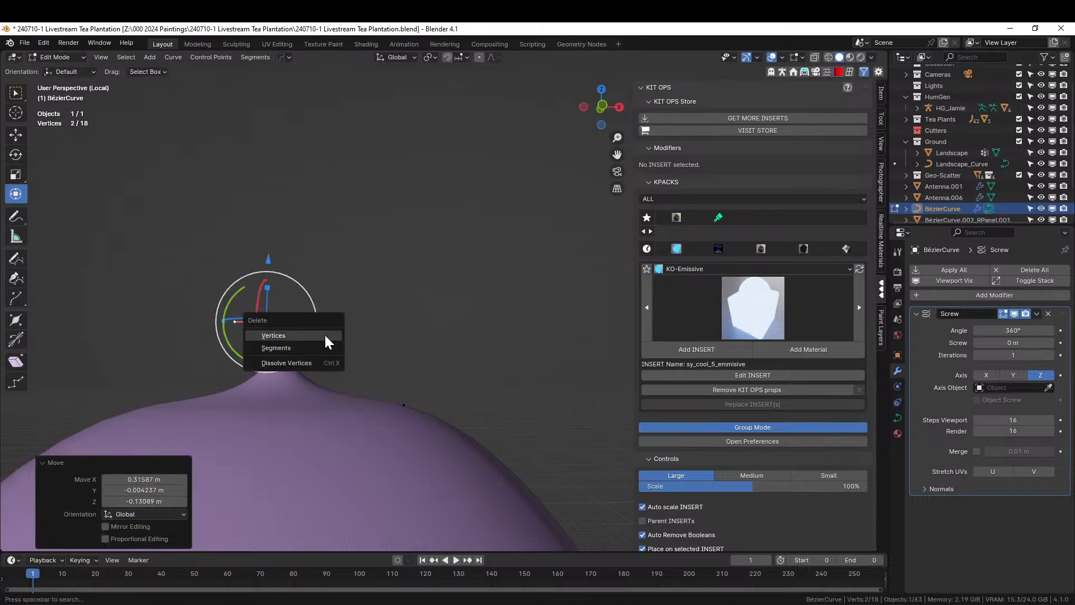
click(325, 336)
mouse_move(325, 334)
middle_down()
mouse_move(353, 396)
mouse_move(418, 417)
mouse_move(338, 344)
middle_up()
scroll(336, 345, down, 4)
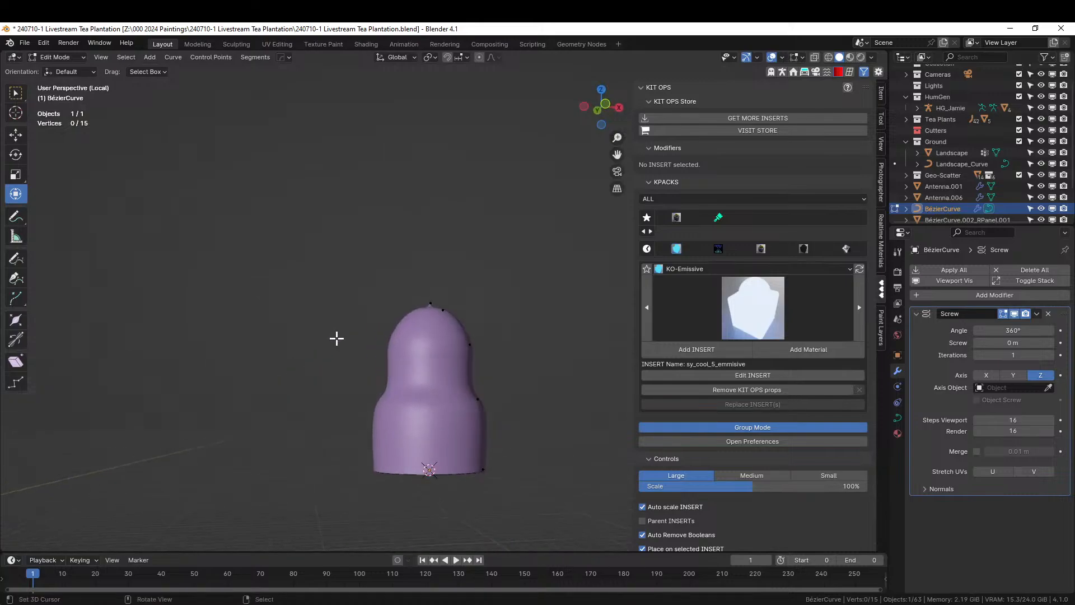
Return from the isolated view to the full plantation scene and leave curve editing.
key(KP_Divide)
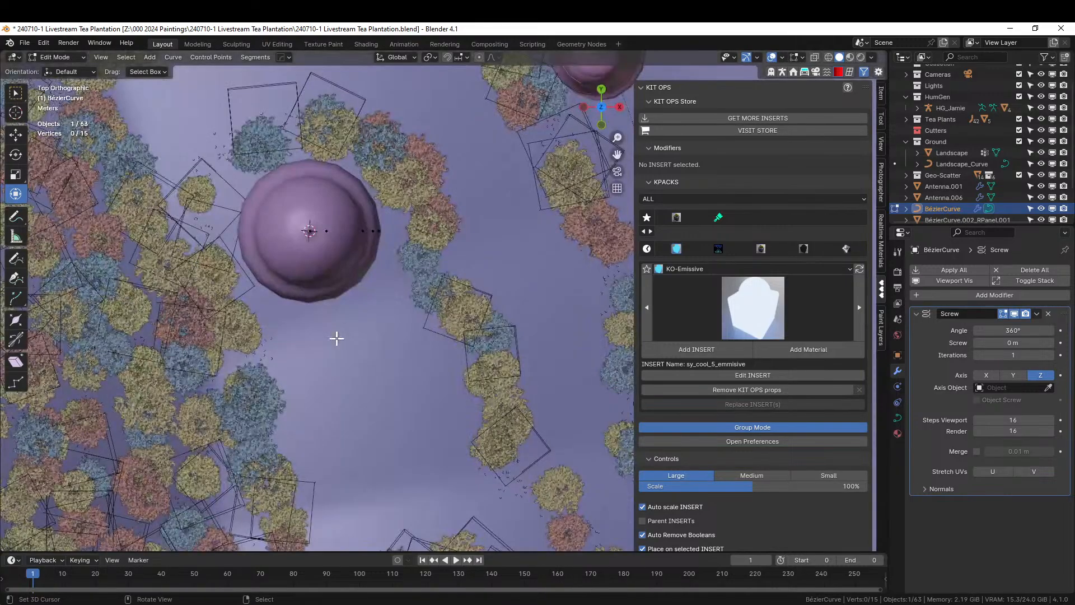
scroll(336, 338, down, 3)
middle_drag(355, 339, 457, 349)
scroll(482, 346, up, 3)
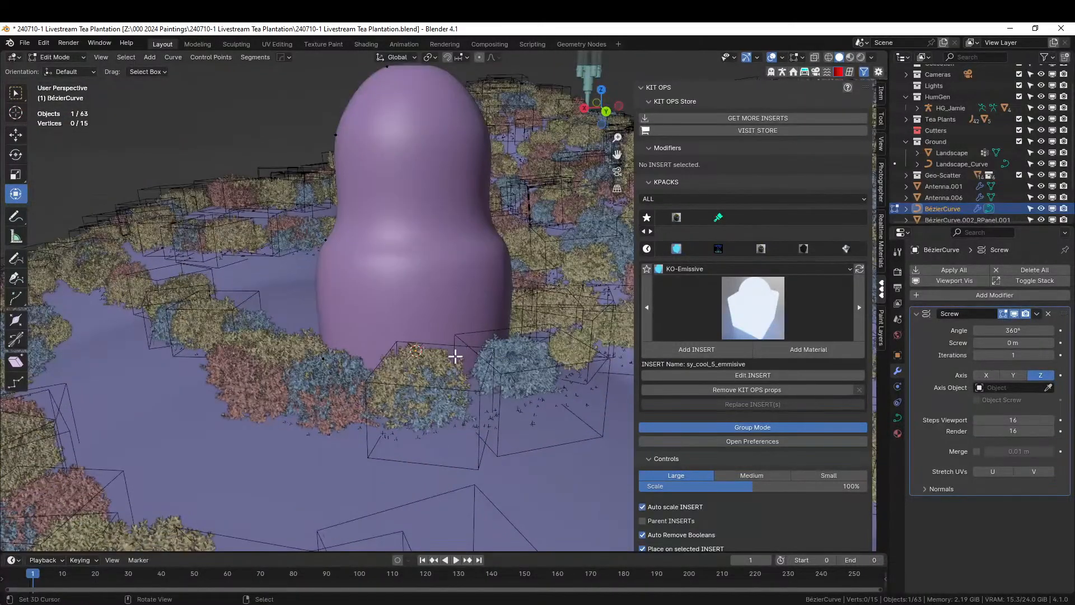
key(Tab)
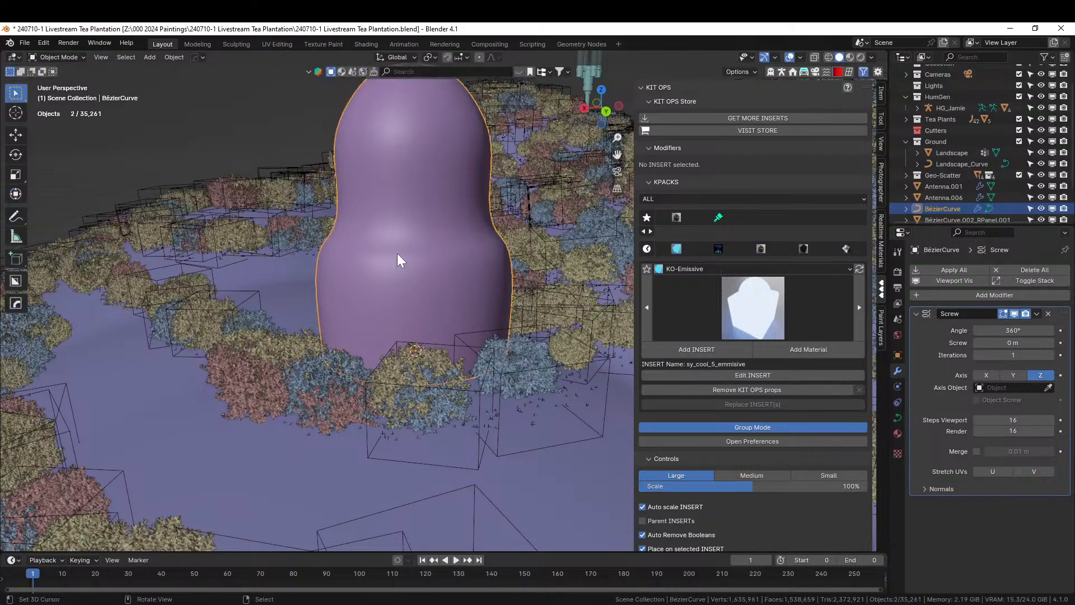
Lower the revolved tower about 0.46 m along Z so its base sinks into the ground.
click(398, 253)
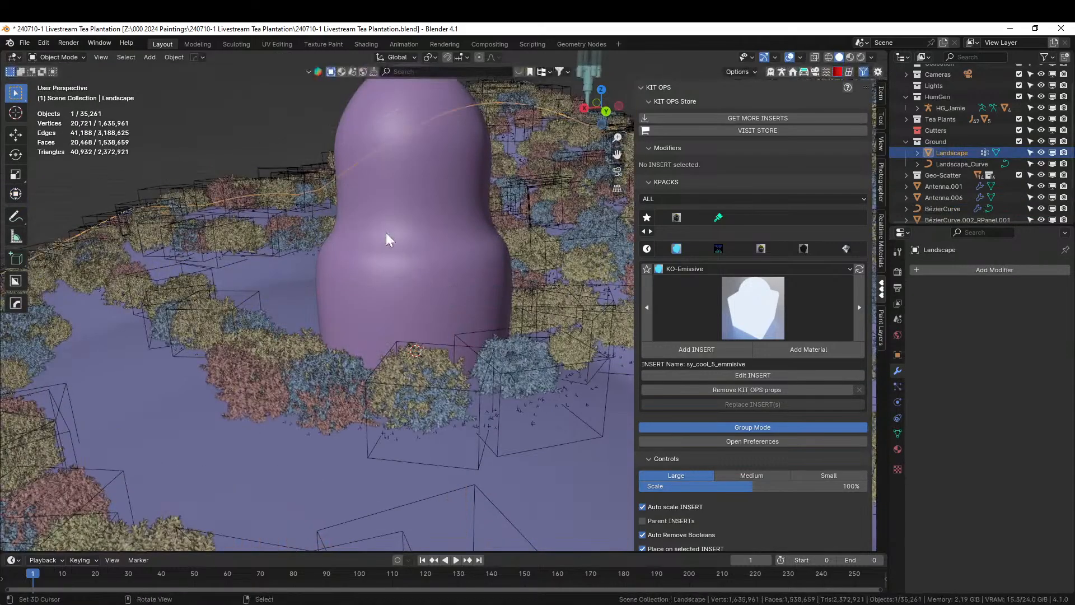
click(371, 125)
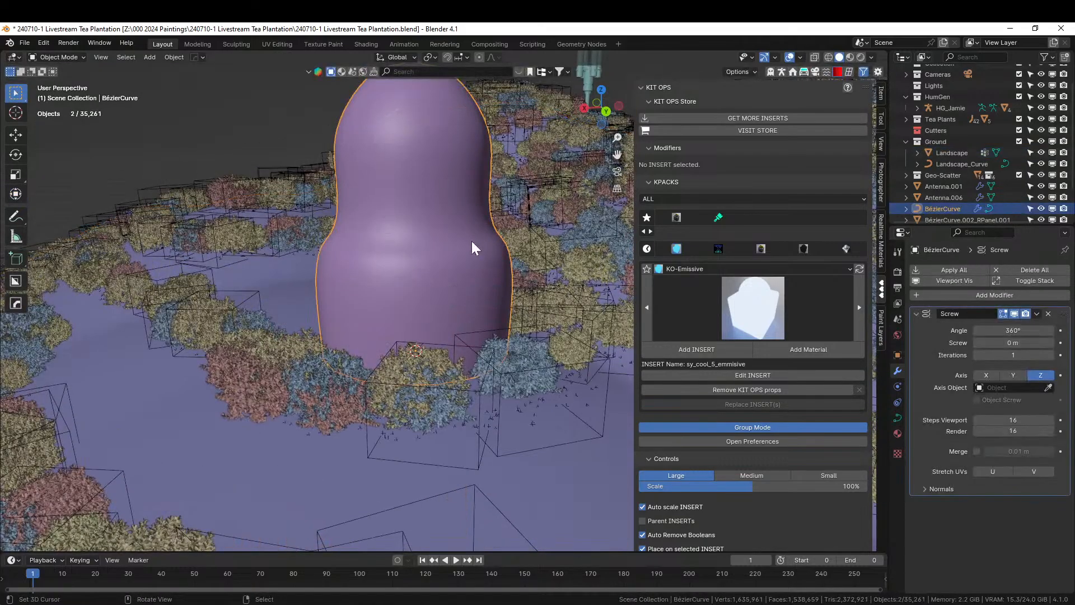
key(g)
key(z)
click(473, 281)
middle_drag(473, 281, 499, 358)
scroll(499, 359, up, 2)
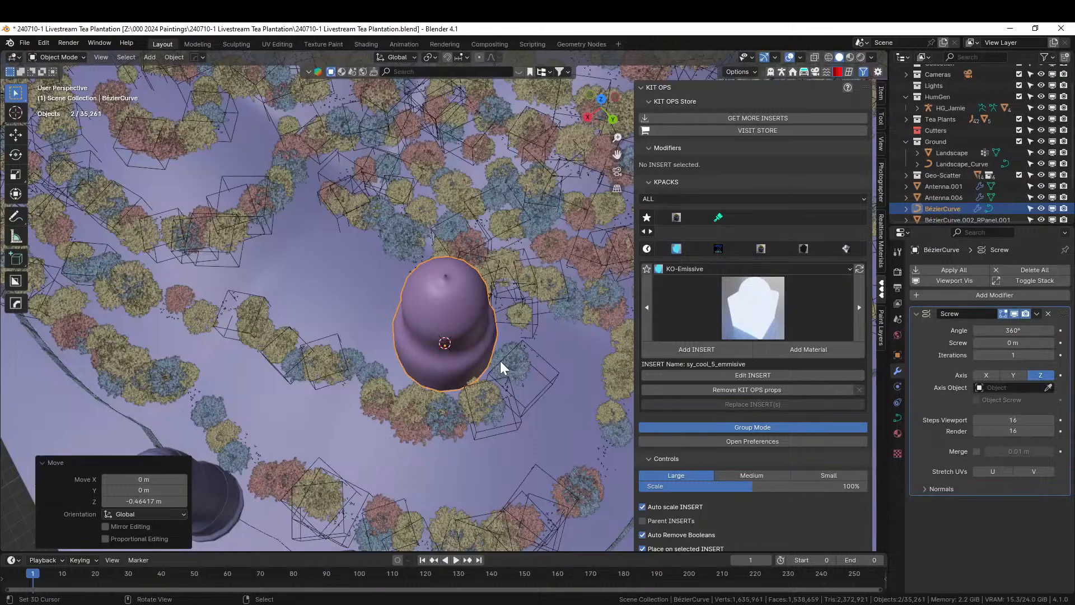
middle_drag(479, 352, 560, 313)
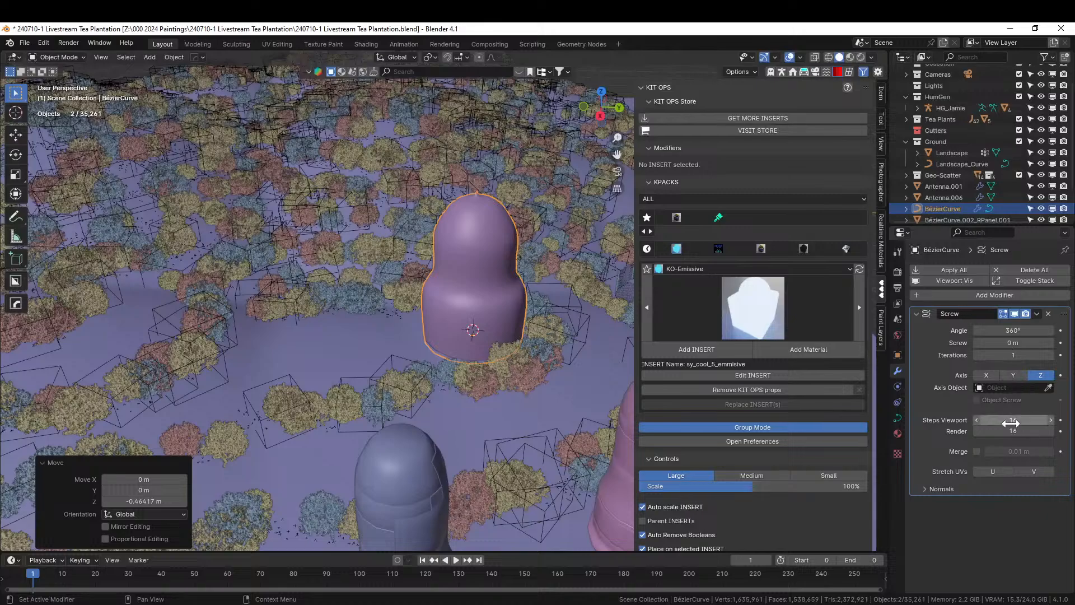
Set both the viewport and render steps of the tower's Screw modifier to 64.
drag(1017, 420, 1017, 431)
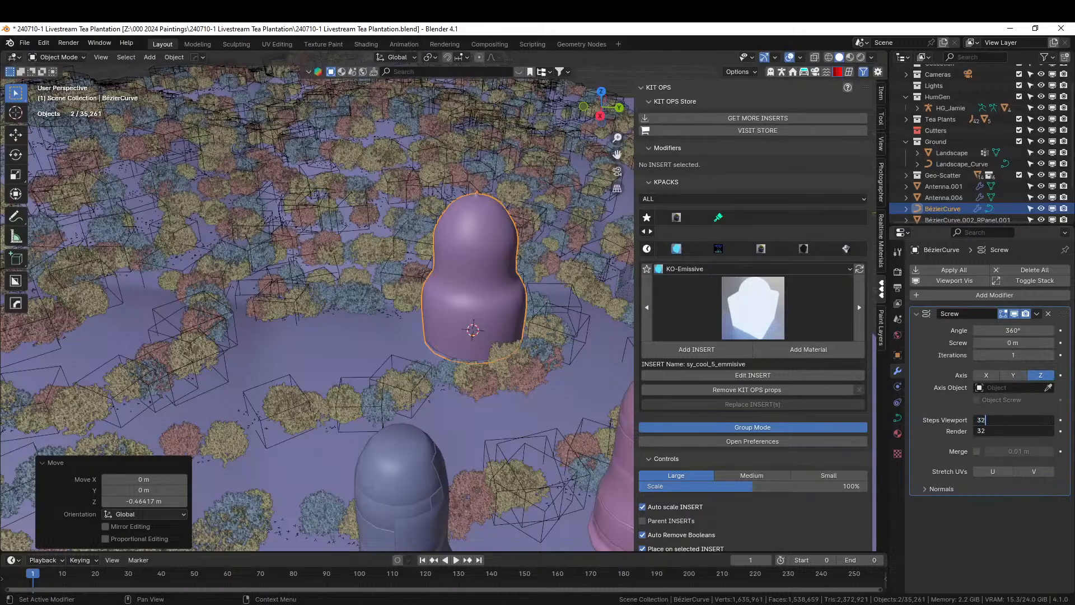
text(32)
key(Return)
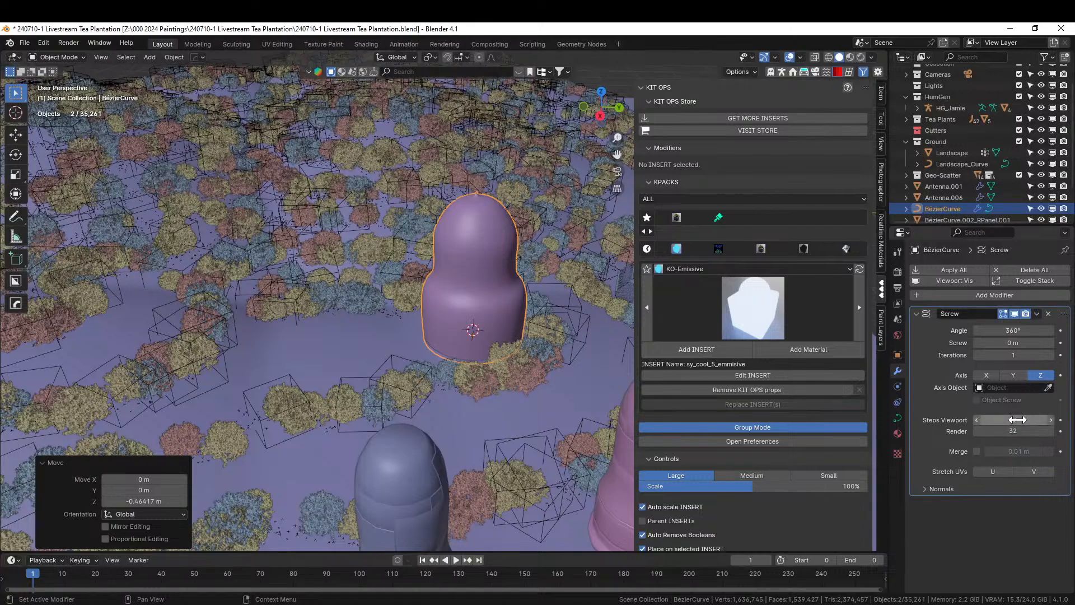
drag(1018, 419, 1018, 431)
text(64)
key(Return)
scroll(488, 376, up, 5)
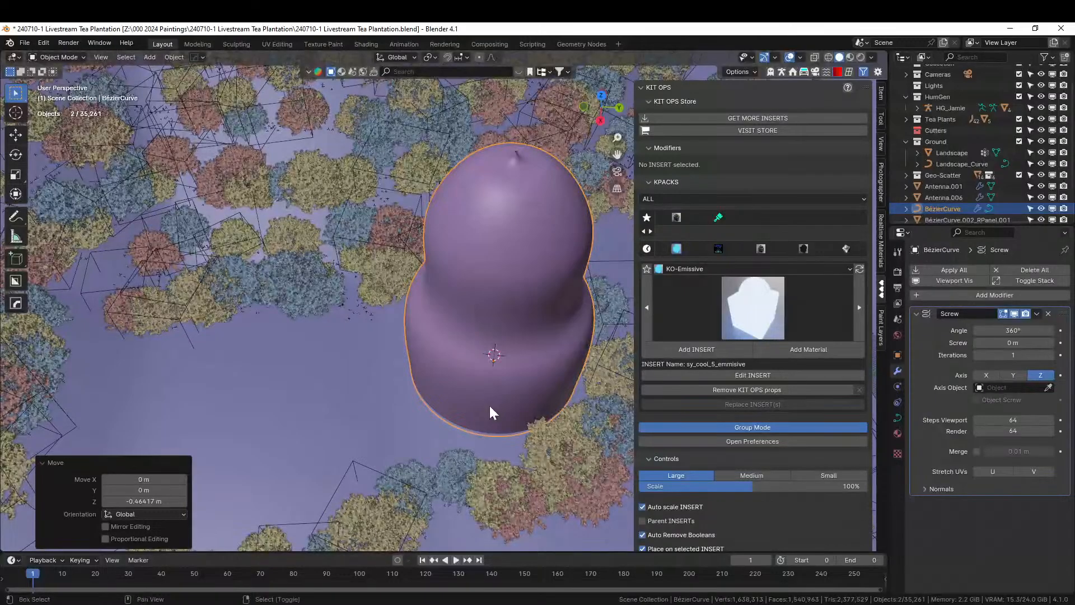
shift+middle_drag(490, 405, 417, 426)
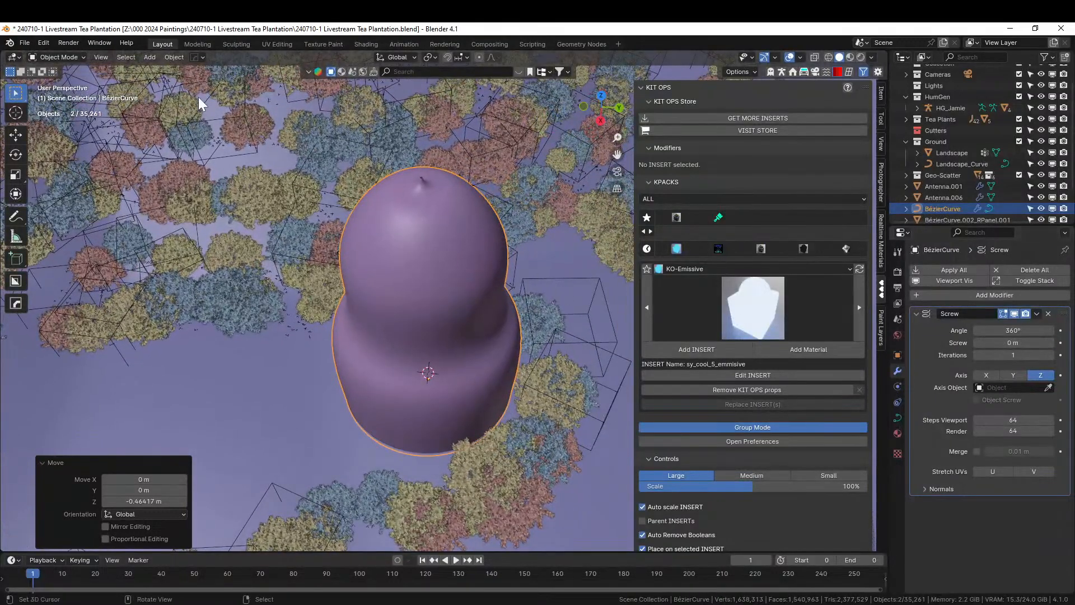
Convert the revolved tower curve with its Screw modifier to a mesh.
click(175, 57)
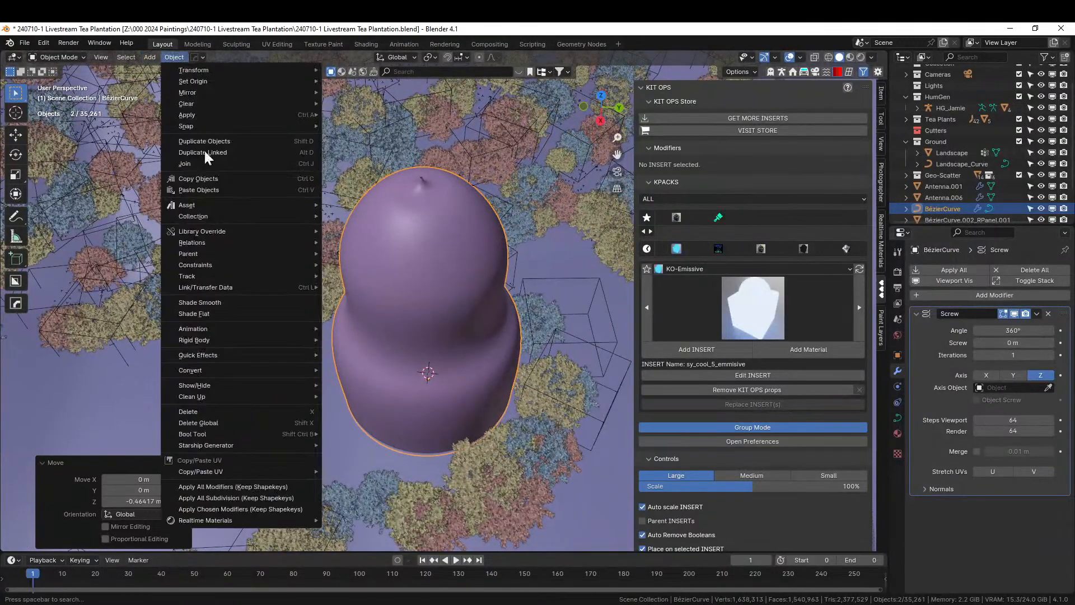
mouse_move(234, 369)
click(371, 382)
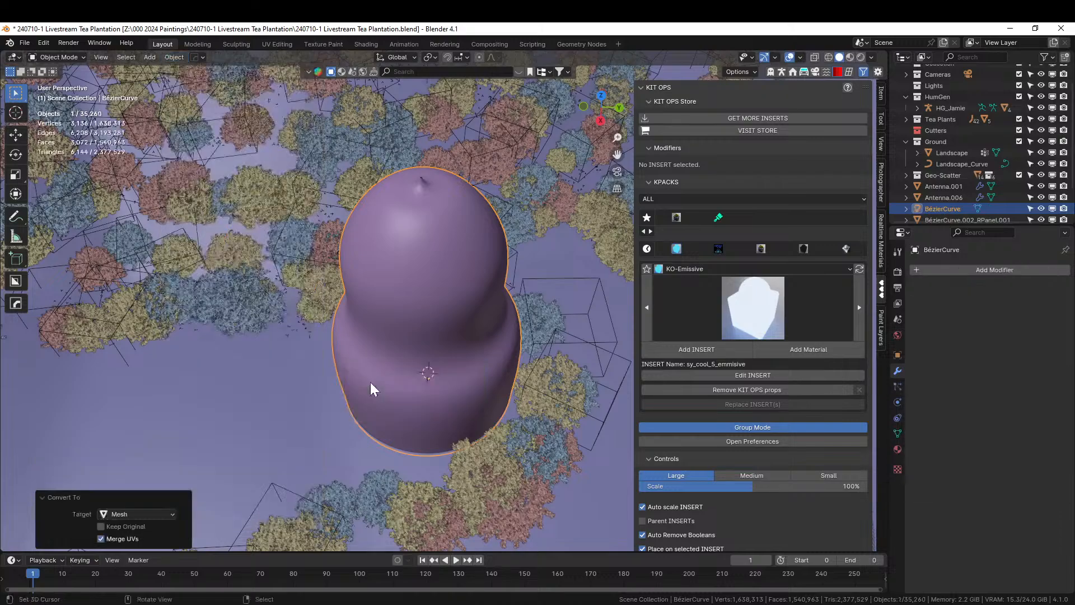
Merge all of the tower mesh's vertices by distance with a 0.0001 m threshold.
key(Tab)
scroll(409, 358, up, 1)
key(a)
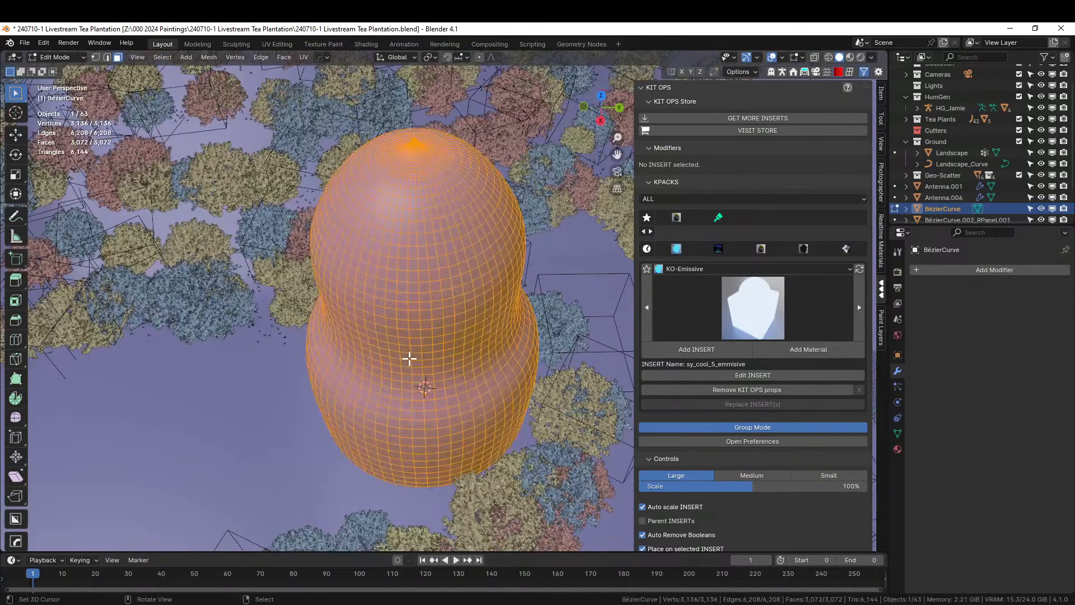
key(m)
click(385, 396)
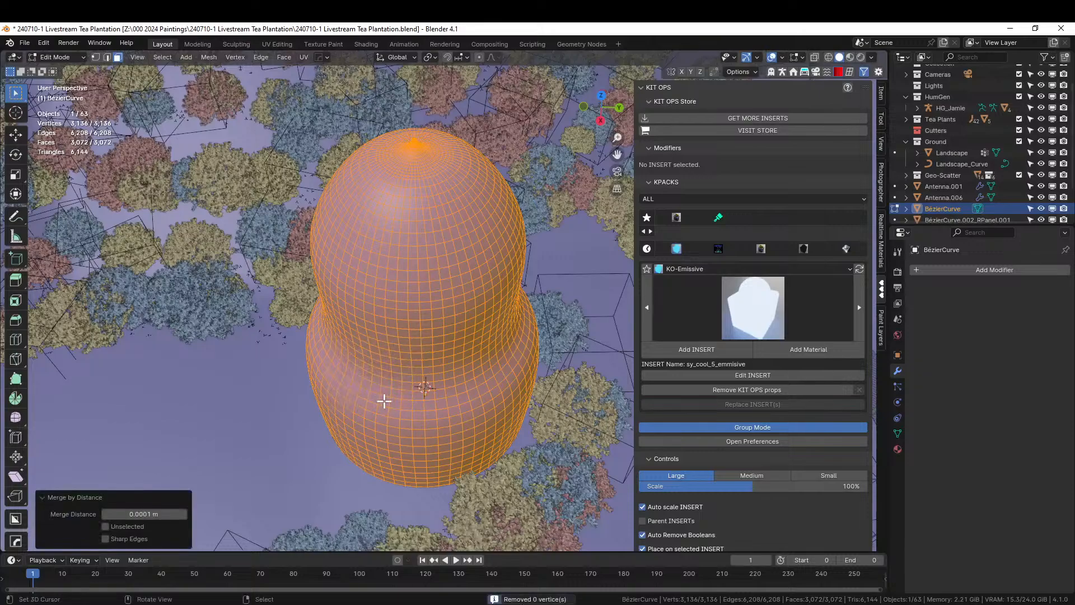
Close the small open hole at the tip of the tower's dome by filling its rim edge loop with a face.
scroll(384, 401, up, 2)
scroll(385, 400, up, 2)
shift+middle_drag(411, 362, 423, 588)
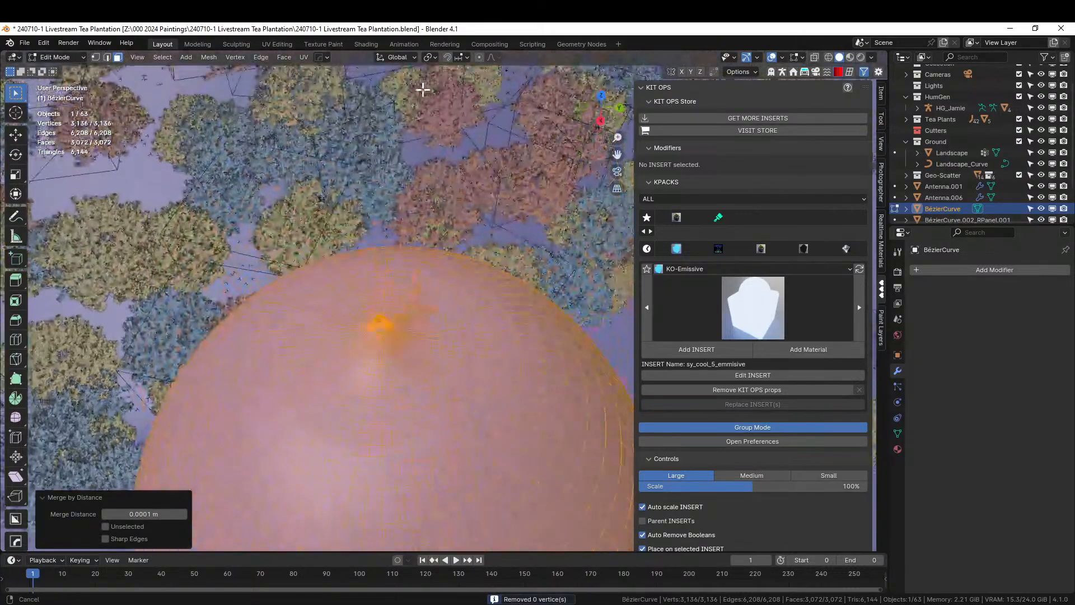
scroll(439, 98, up, 3)
scroll(329, 288, down, 3)
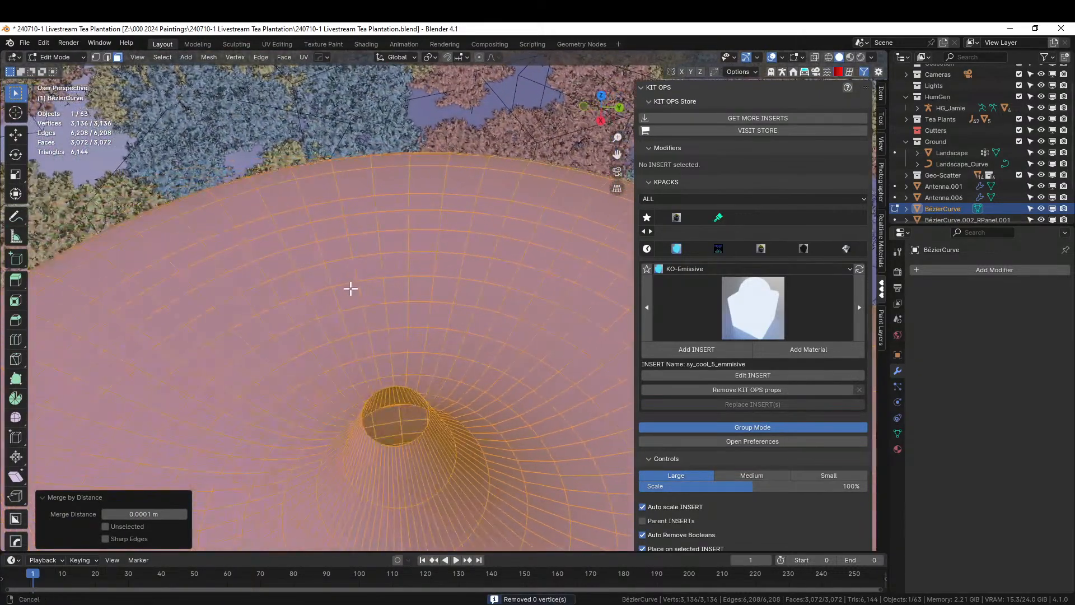
key(2)
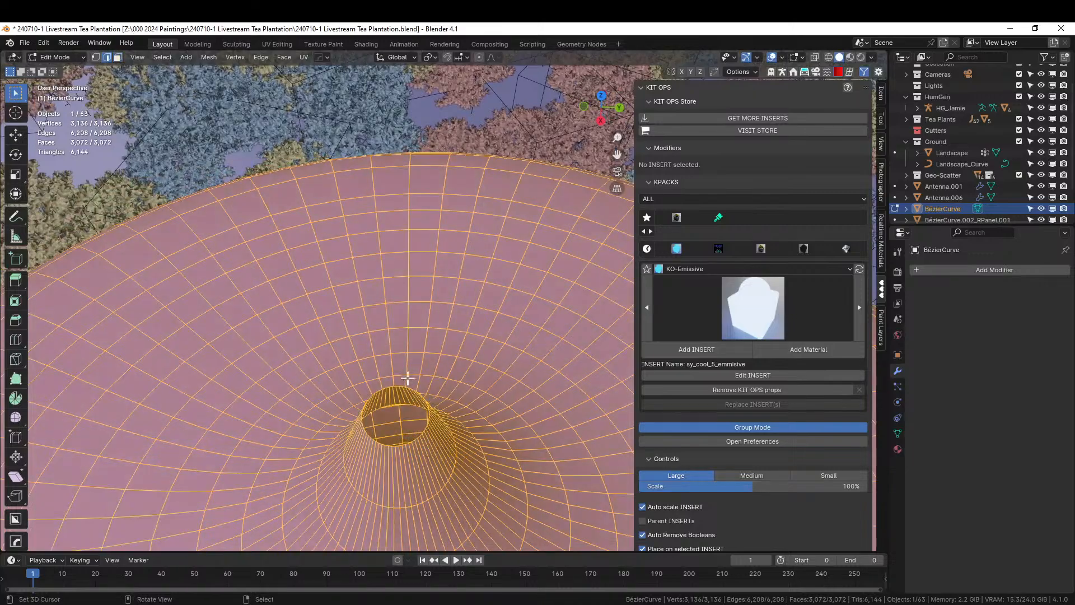
click(381, 445)
scroll(381, 443, up, 7)
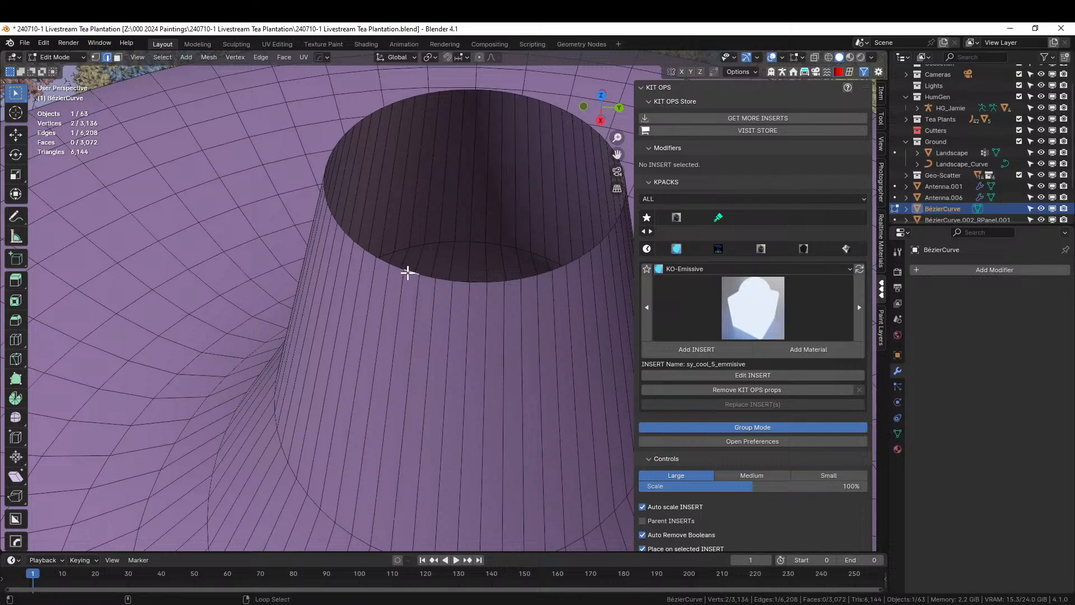
alt+click(406, 270)
key(f)
scroll(407, 273, down, 8)
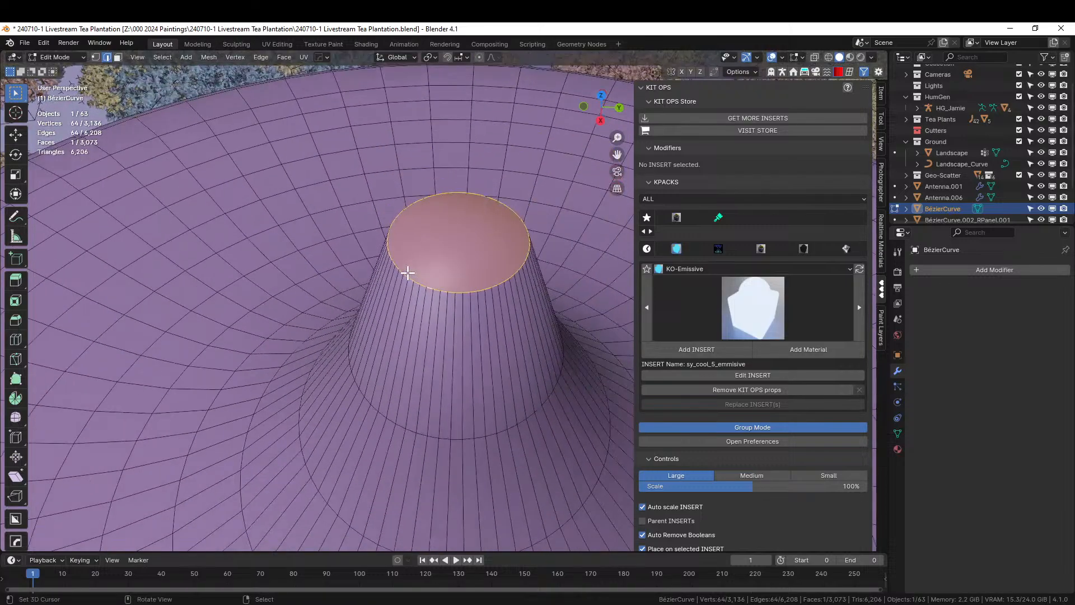
Isolate the tower and fill the open edge loop around its base with a face, finishing in Object Mode.
key(KP_Divide)
middle_drag(408, 272, 403, 156)
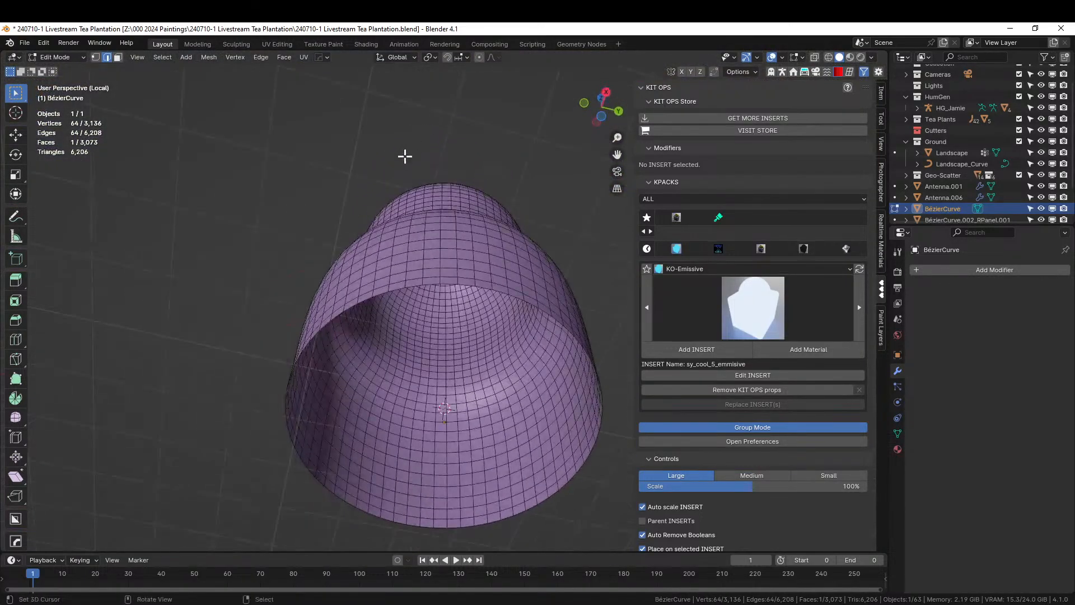
scroll(401, 283, up, 3)
alt+shift+click(354, 278)
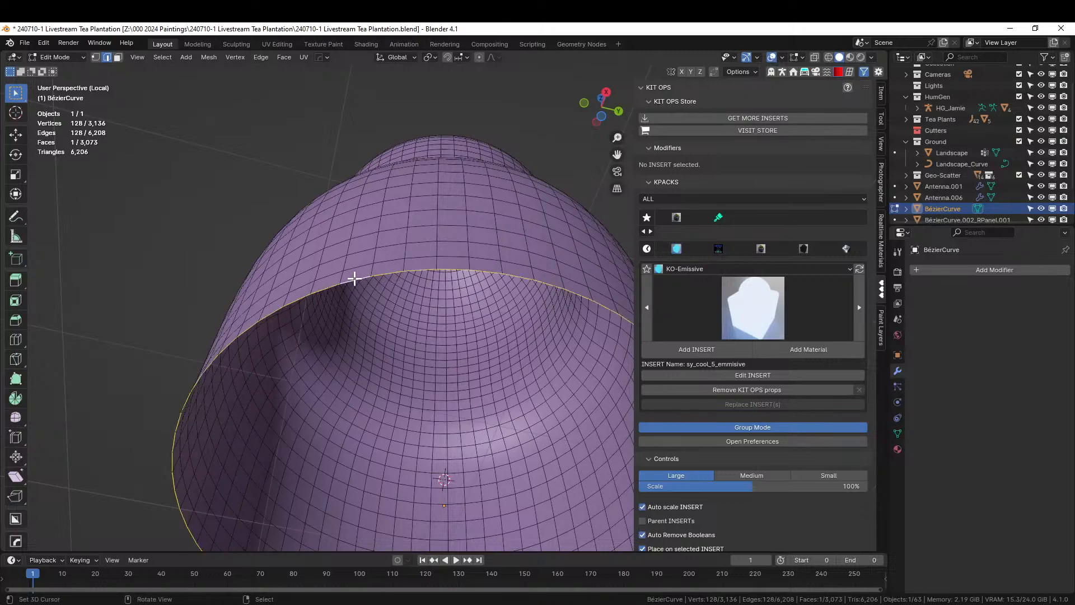
key(f)
scroll(396, 269, down, 6)
middle_drag(396, 269, 514, 367)
key(Tab)
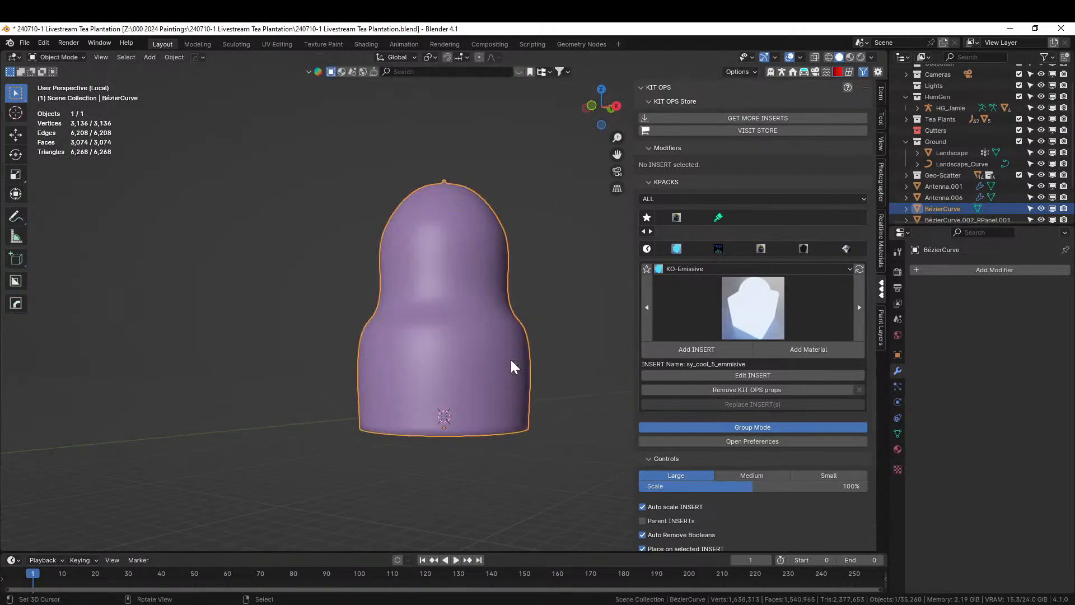
Select the whole tower mesh and apply Random Panels with the "merge heavy destructive" preset and Limit Smooth set to Top.
key(Tab)
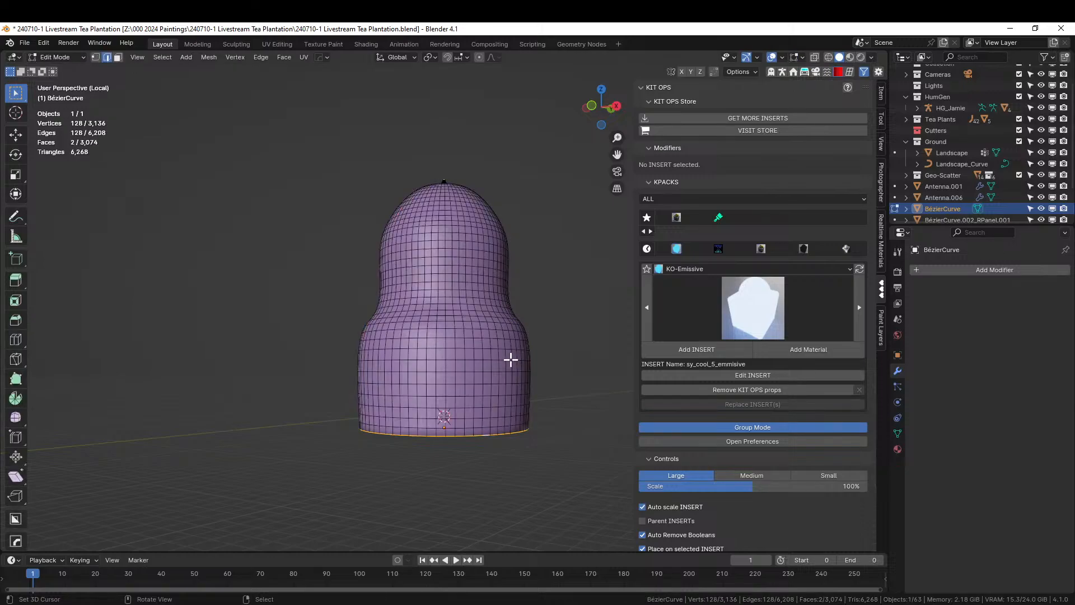
key(a)
key(Tab)
scroll(511, 360, up, 2)
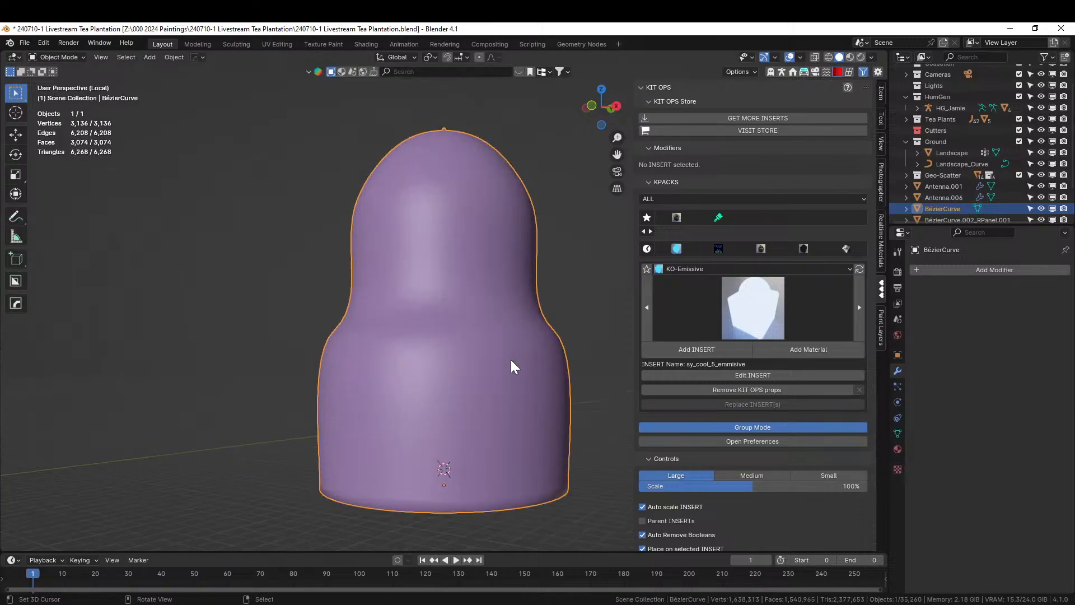
key(shift+v)
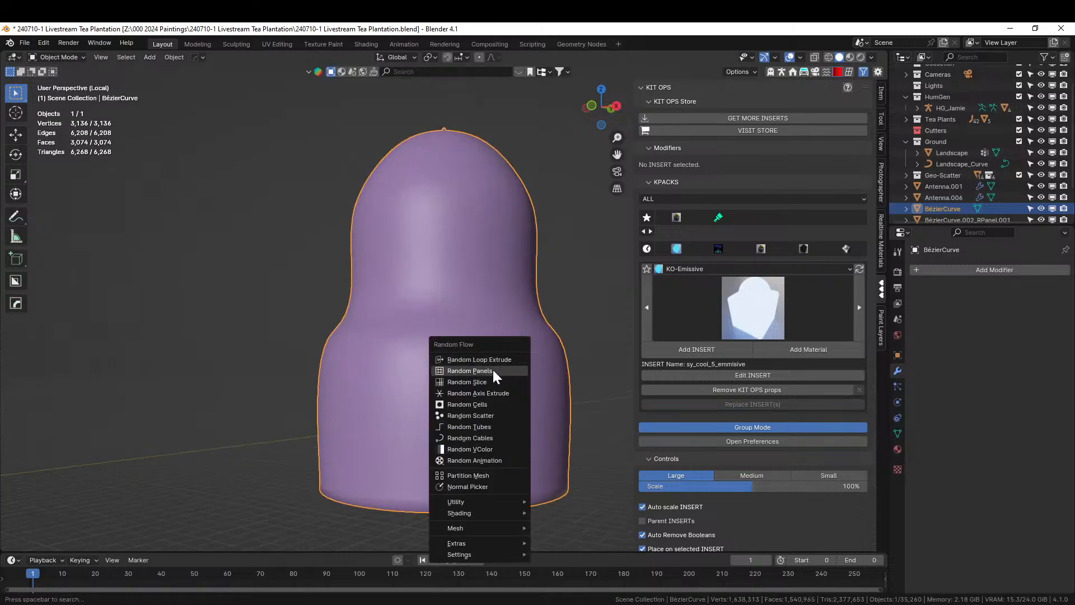
click(493, 369)
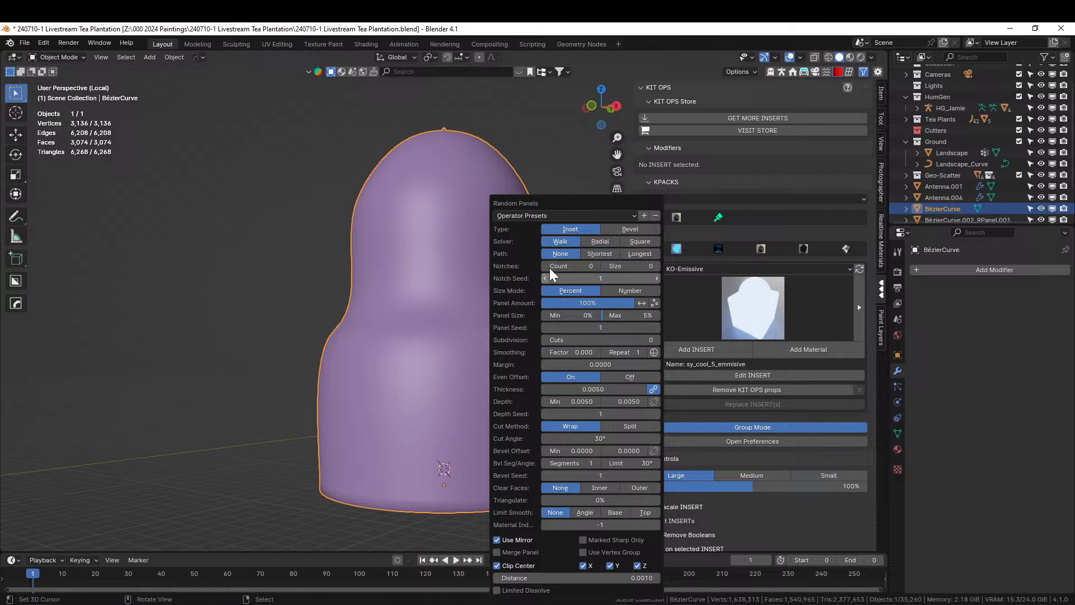
click(581, 216)
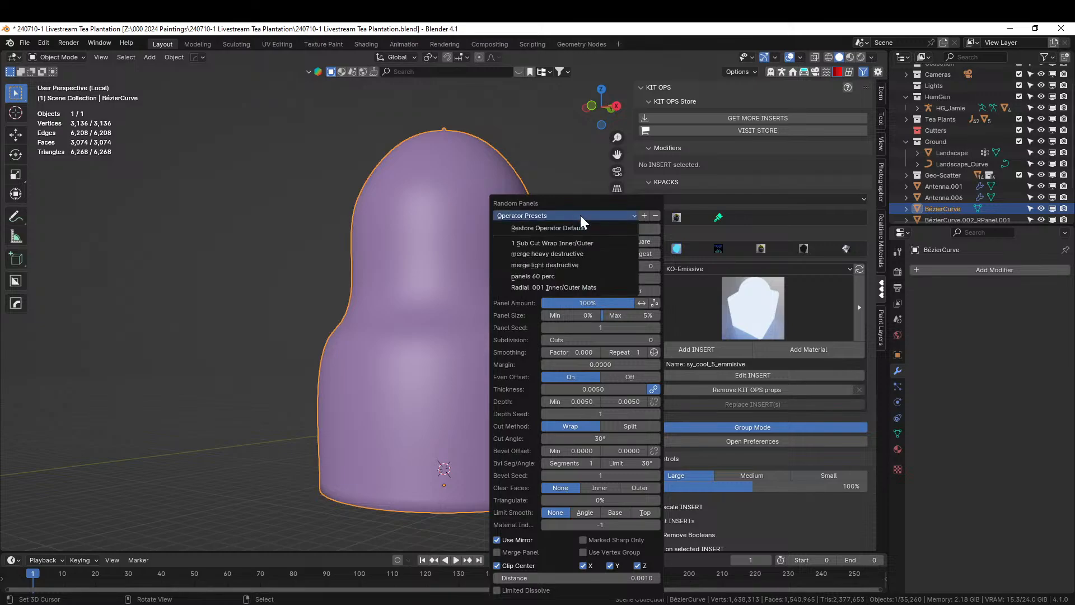
click(573, 254)
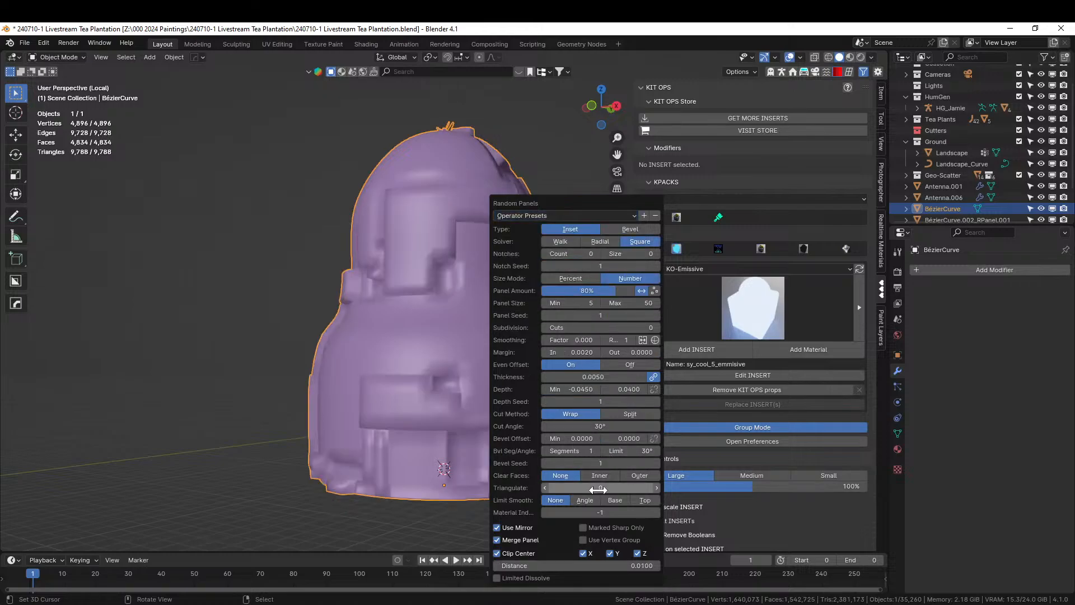
click(647, 502)
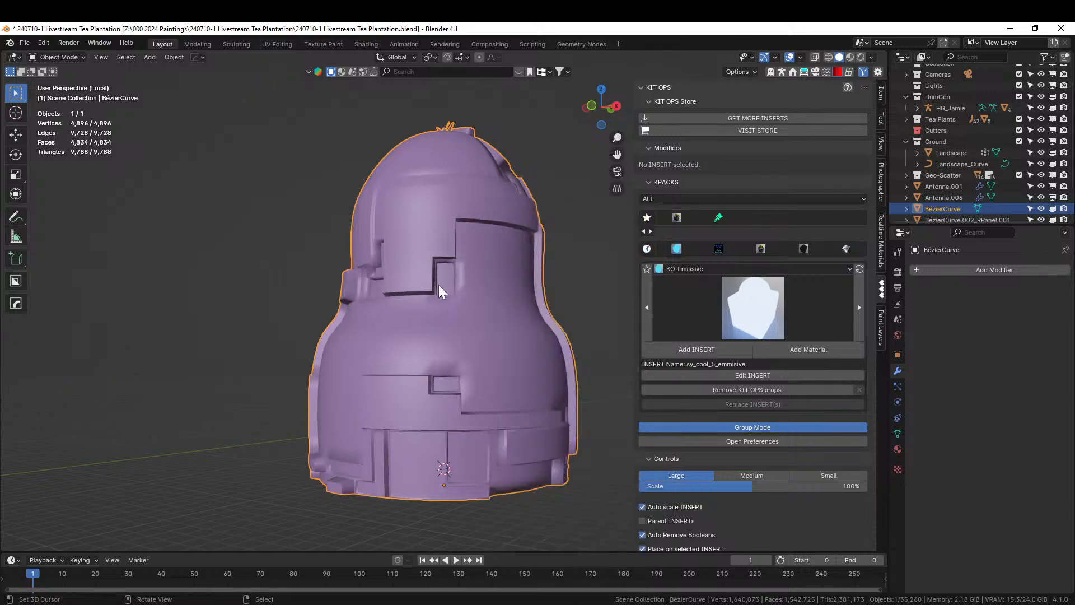
Inspect the panels around the tower, revisit the Random Panels settings, and undo the Random Panels operation.
middle_drag(438, 285, 402, 295)
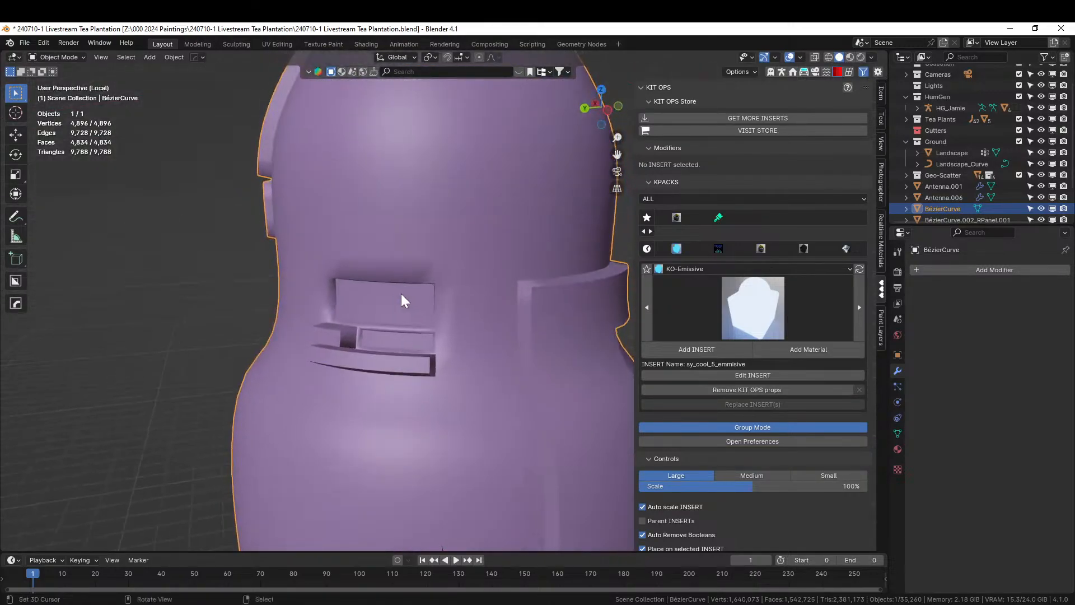
key(F9)
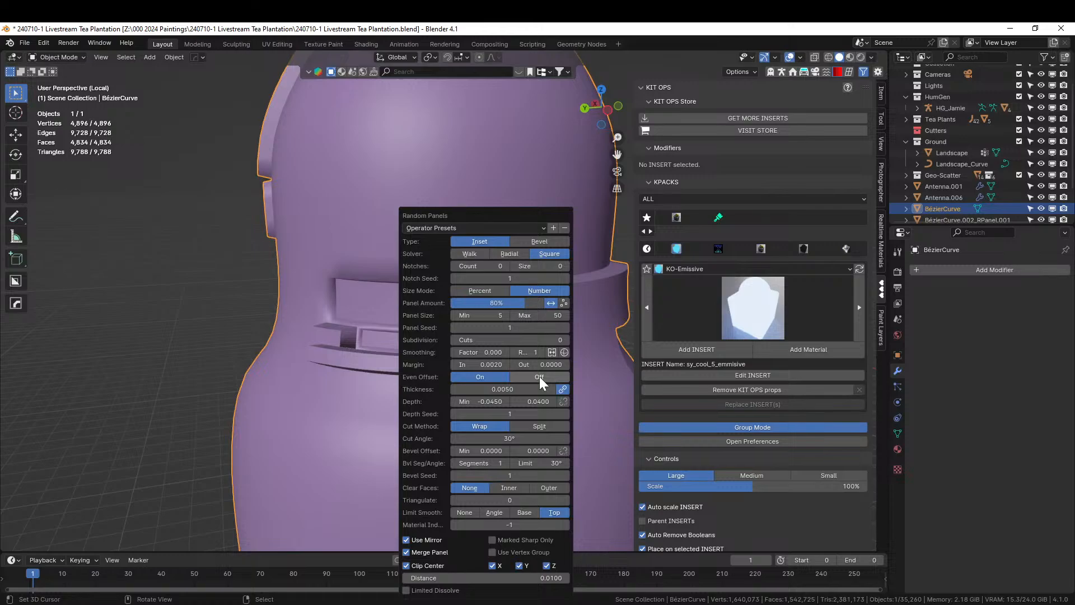
click(540, 376)
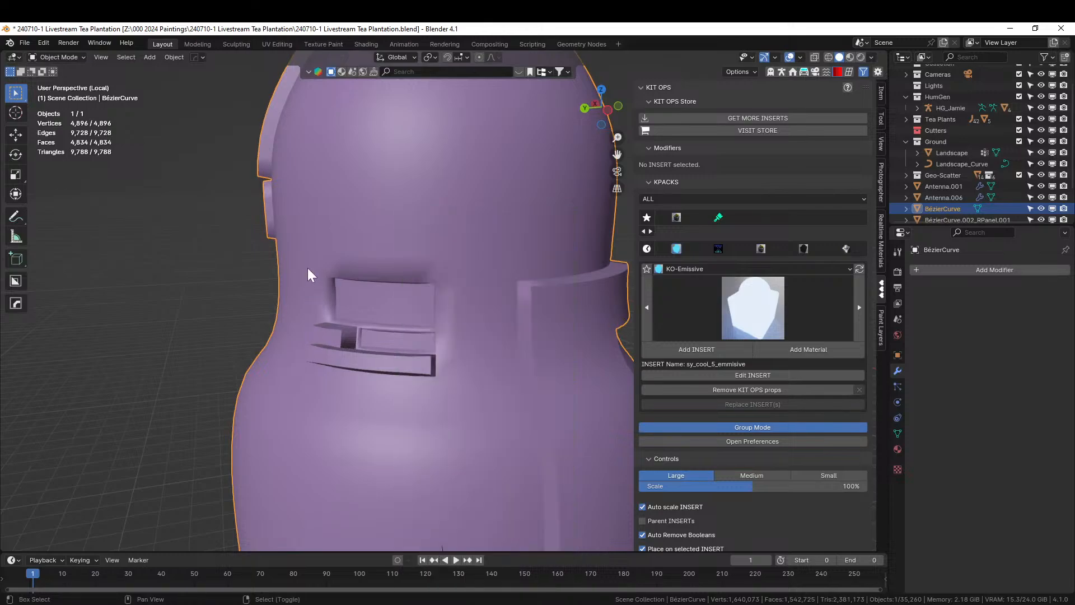
middle_drag(307, 268, 432, 439)
key(ctrl+z)
Select the small cap face at the dome's tip and grow the face selection outward by five surrounding rings.
key(Tab)
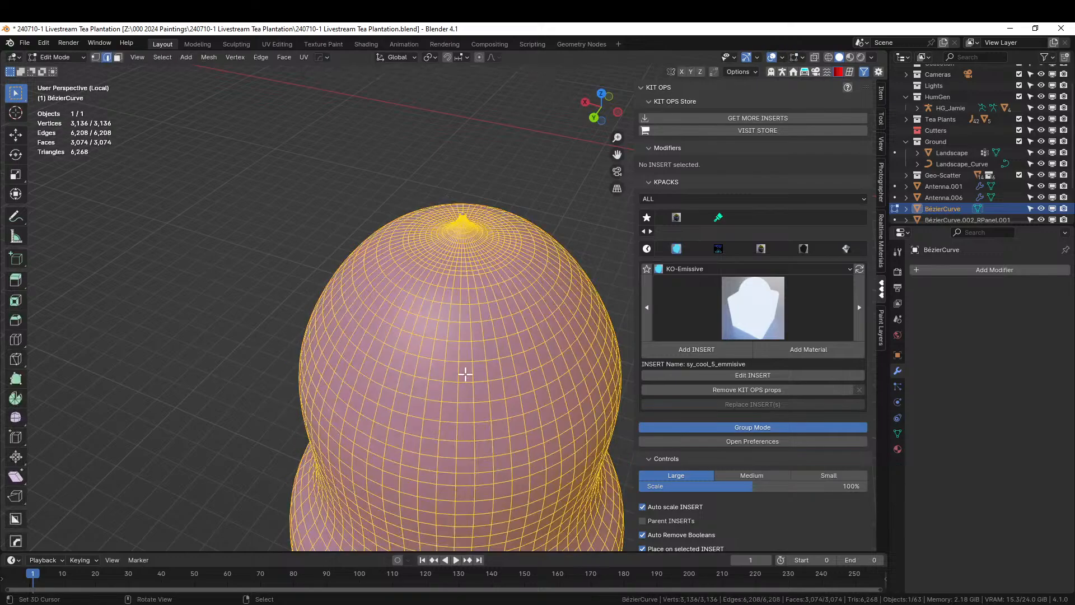
scroll(466, 374, up, 2)
shift+middle_drag(465, 374, 451, 460)
scroll(459, 423, up, 2)
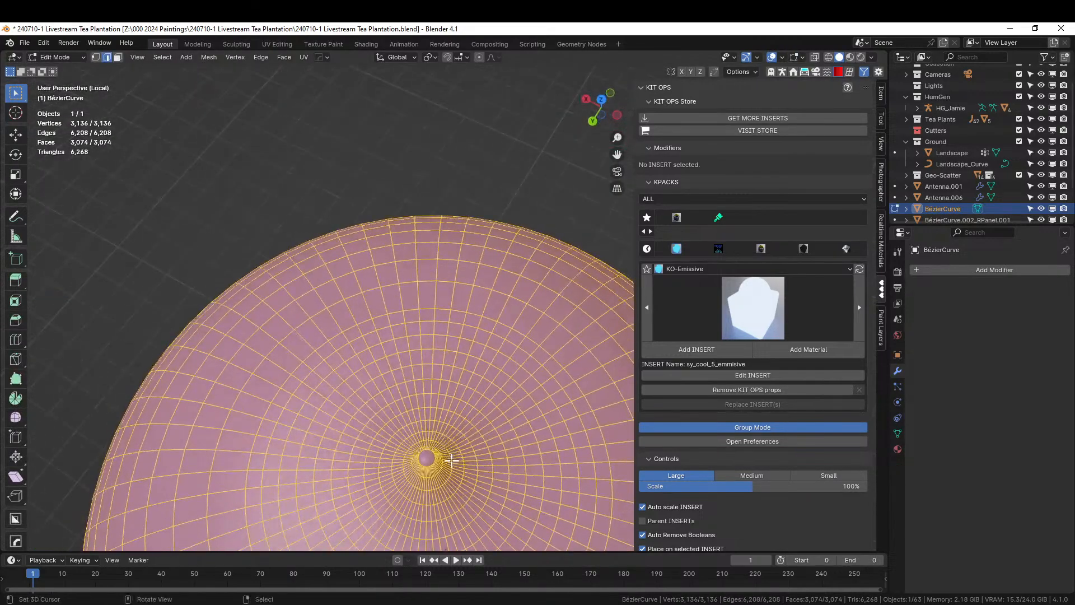
key(3)
click(429, 454)
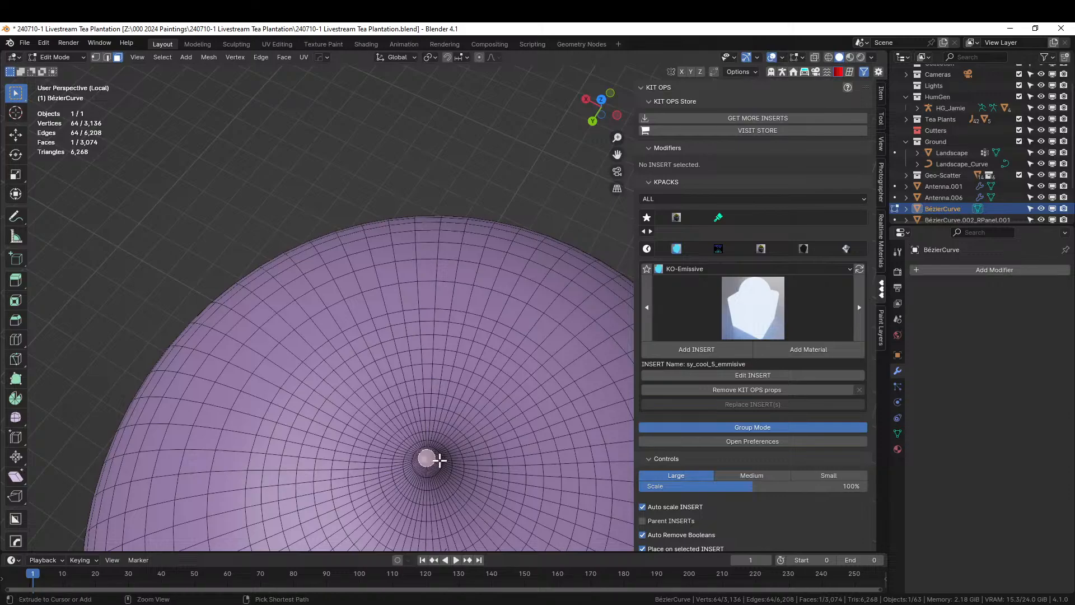
key(ctrl+KP_Add)
key(ctrl+KP_Add)
key(ctrl+KP_Add)
key(ctrl+KP_Add)
key(ctrl+KP_Add)
key(ctrl+KP_Add)
key(ctrl+KP_Add)
key(ctrl+KP_Add)
key(ctrl+KP_Add)
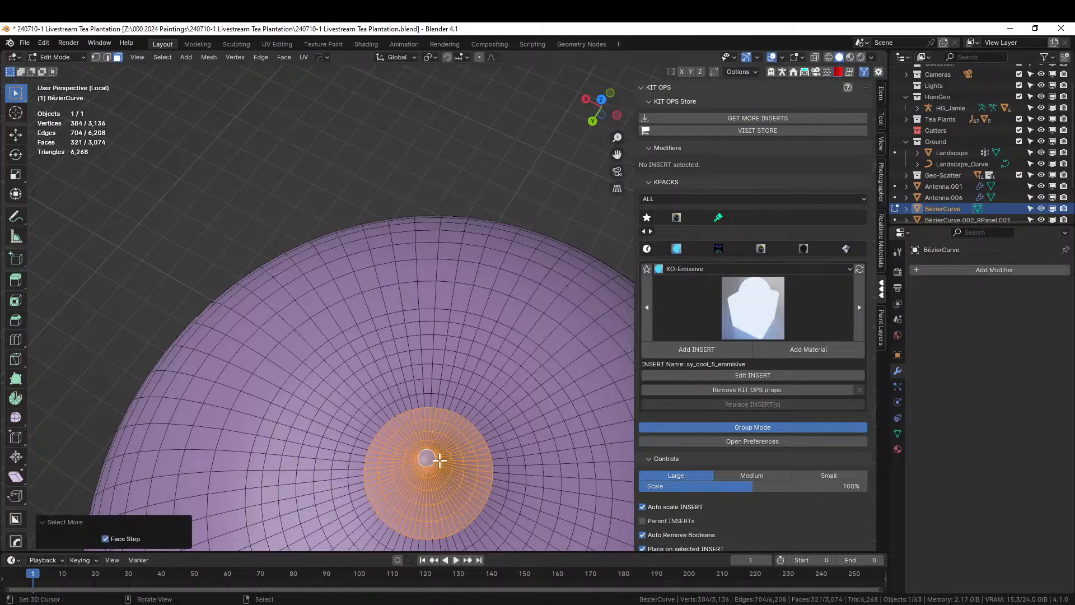
Invert the face selection so all faces except the dome's tip are selected, and return to Object Mode.
key(ctrl+i)
key(KP_Decimal)
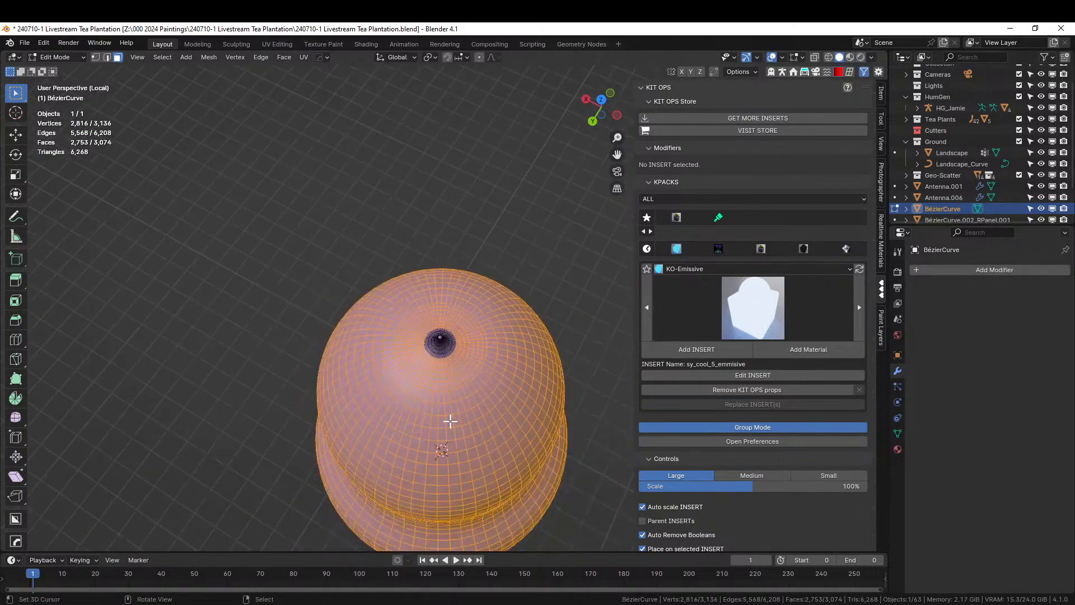
middle_drag(451, 421, 469, 238)
scroll(468, 237, down, 5)
shift+right_click(468, 314)
middle_drag(468, 314, 499, 407)
key(Tab)
Apply Random Panels to the selected faces of the domed tower with panel seed 2.
key(shift+q)
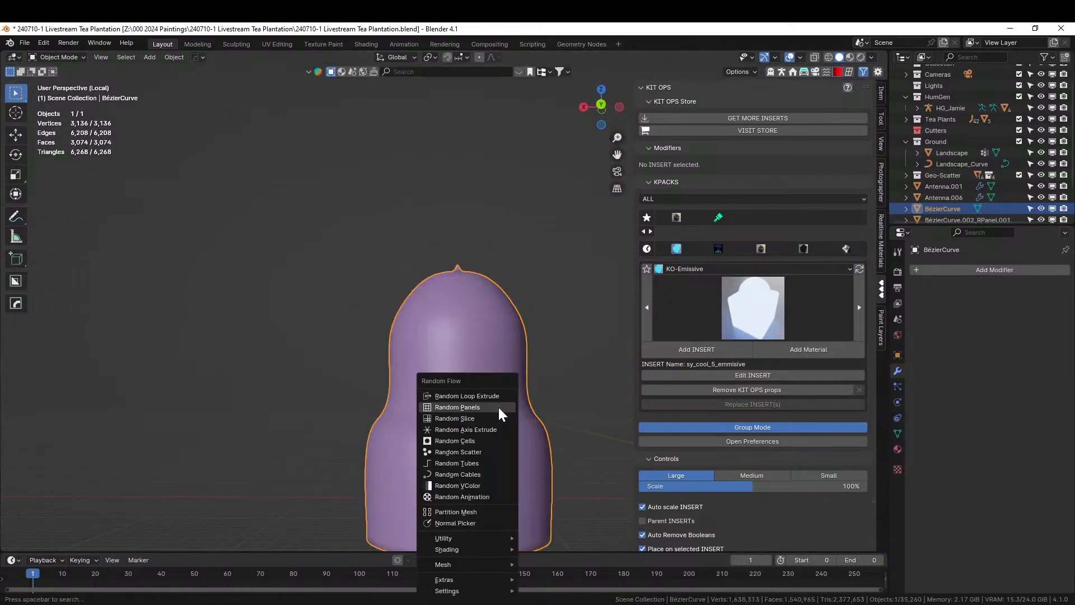
click(498, 407)
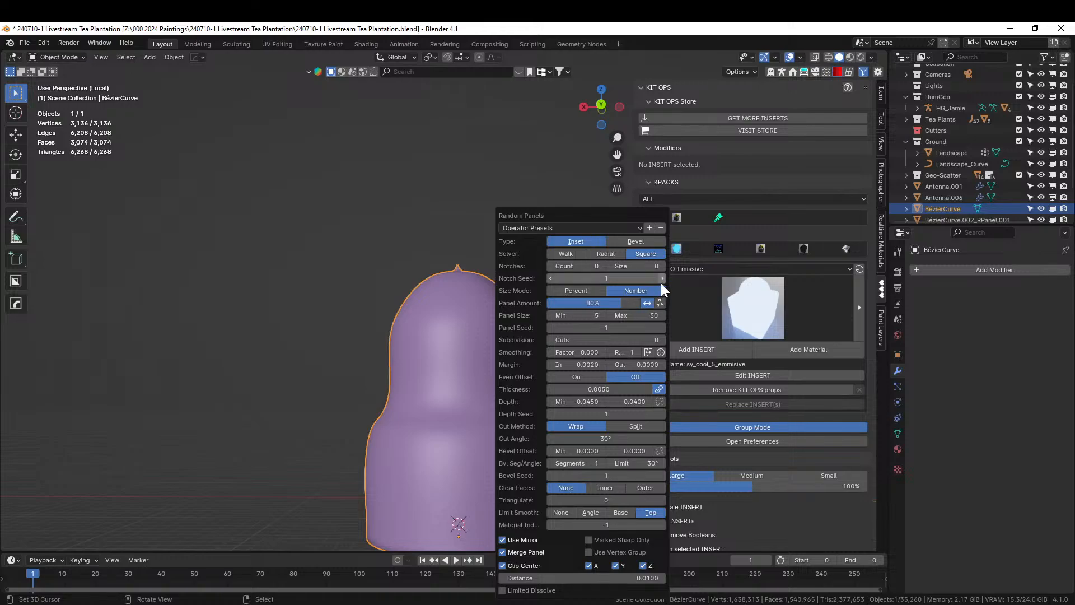
click(661, 327)
Change the Limit Smooth option of the Random Panels operation to Angle.
middle_drag(301, 244, 265, 414)
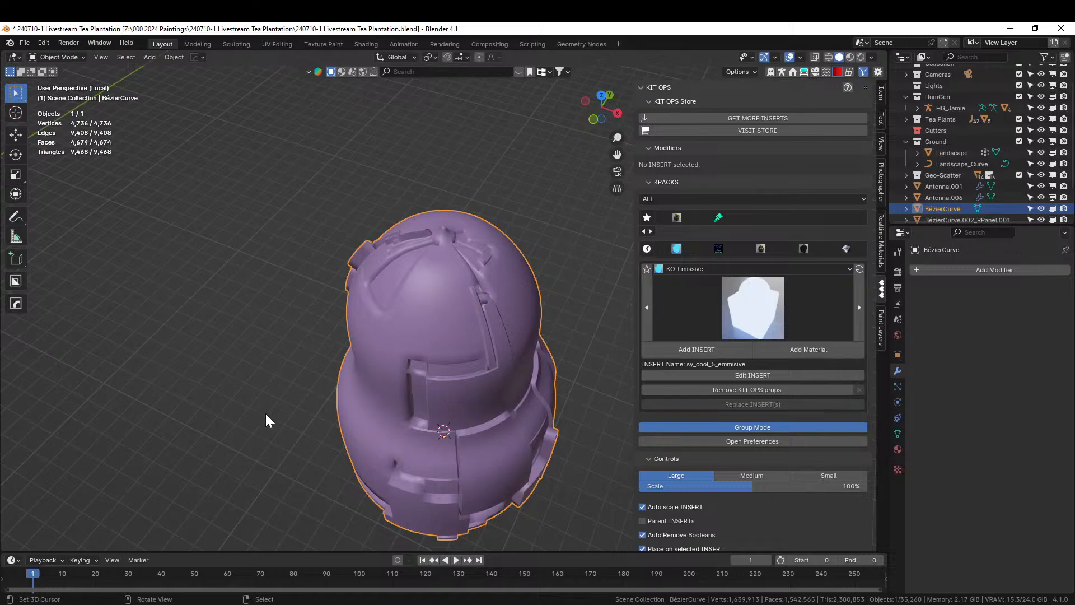
key(F9)
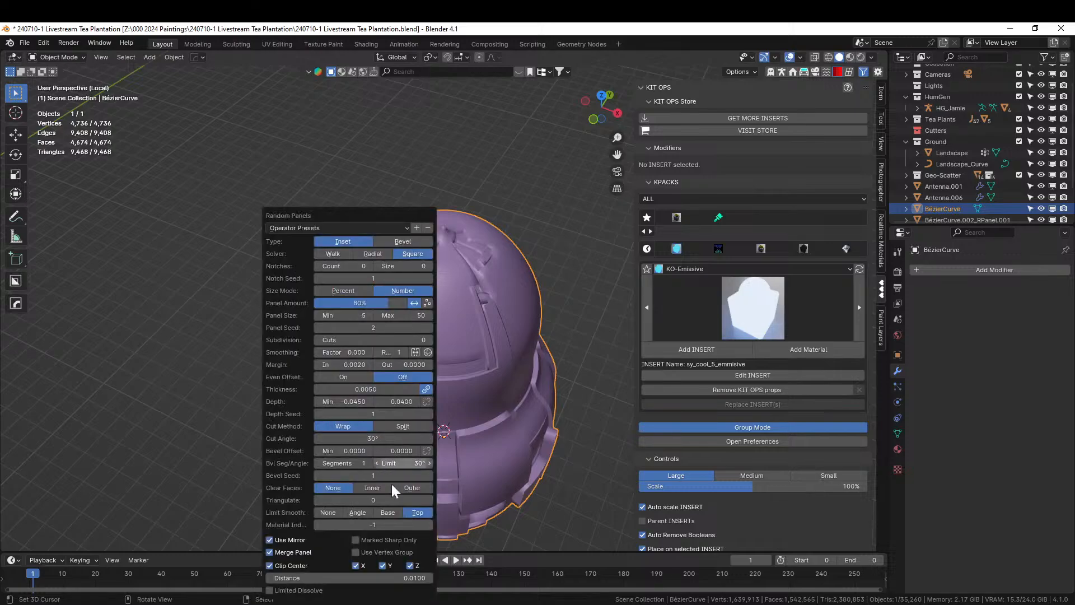
click(357, 513)
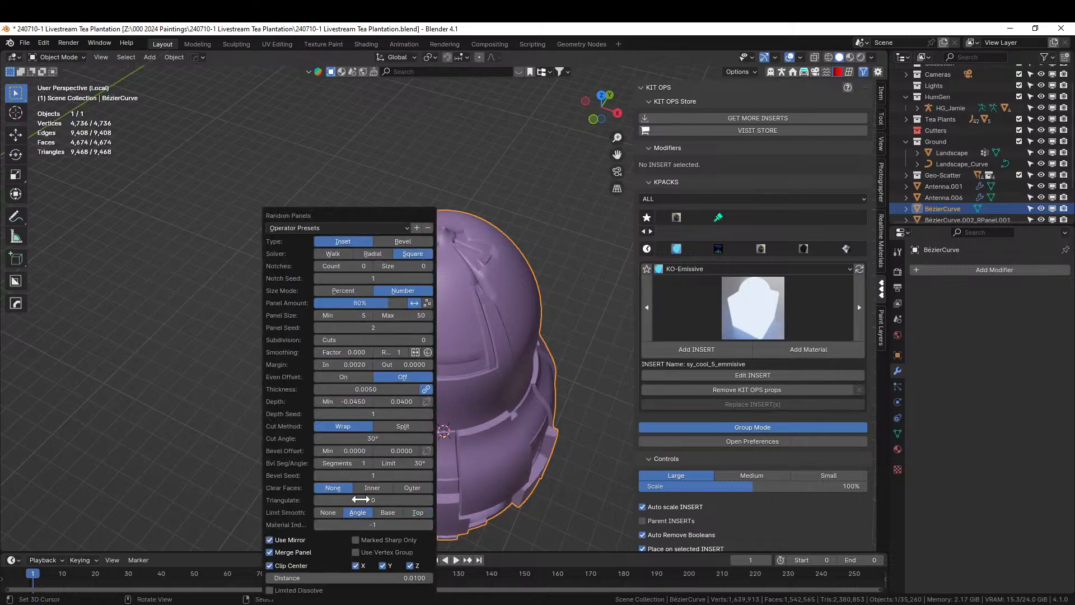
middle_drag(442, 470, 512, 388)
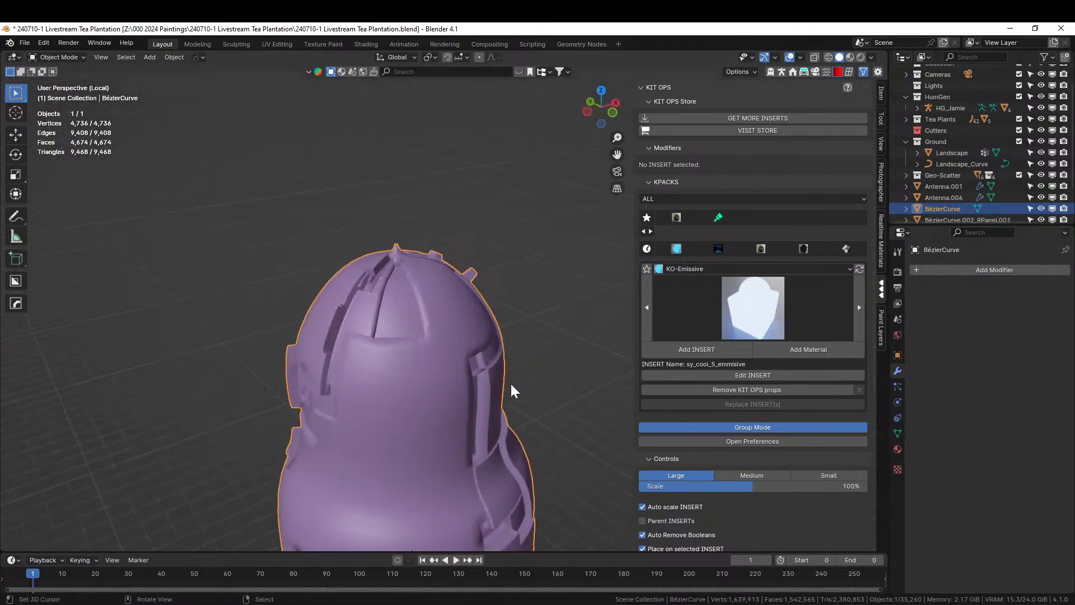
key(F9)
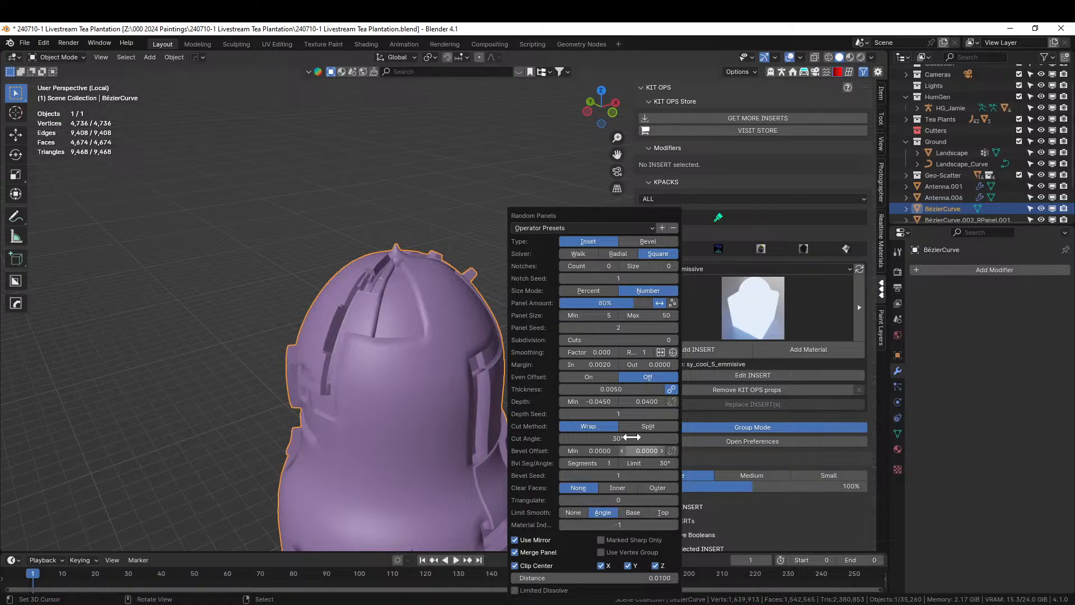
Leave local view to bring the domed tower back into the full plantation scene.
middle_drag(413, 405, 491, 416)
scroll(507, 347, down, 4)
scroll(453, 423, up, 3)
scroll(490, 416, down, 15)
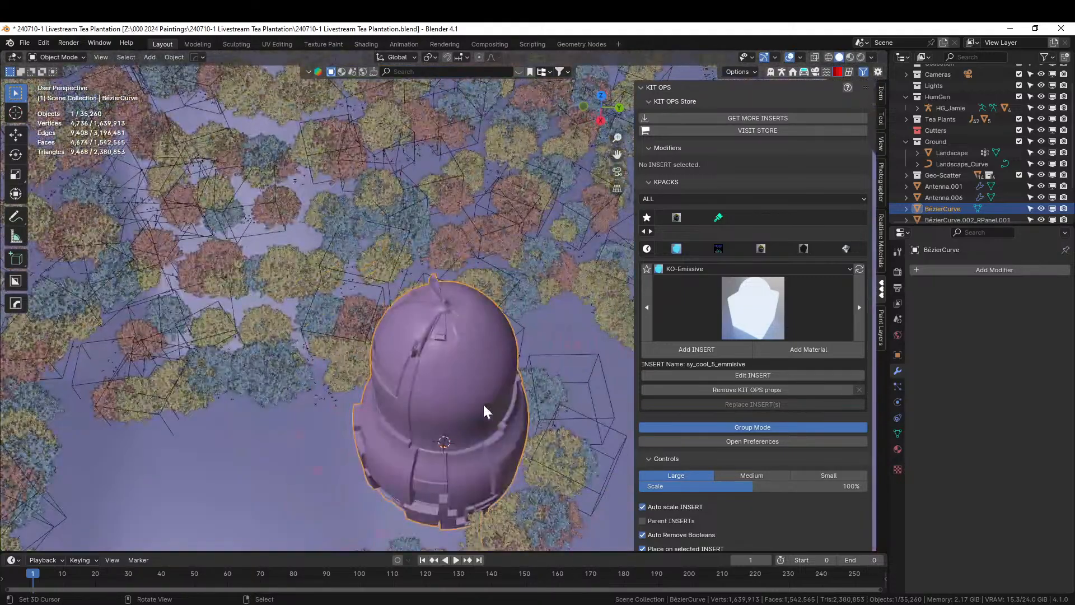
Rotate the domed tower about -151° around the global Z axis.
middle_drag(482, 402, 314, 312)
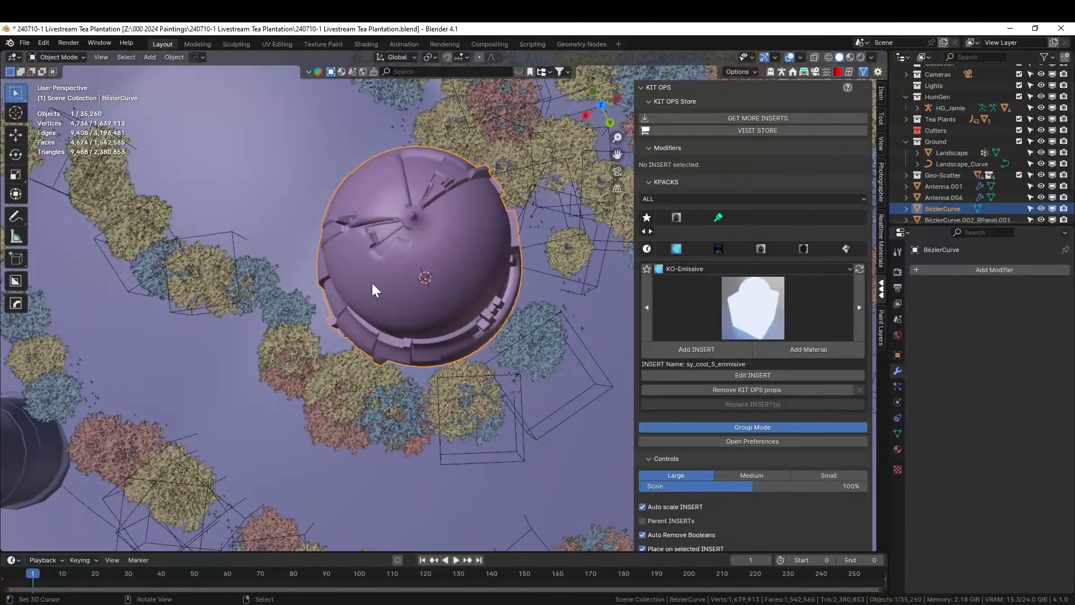
key(r)
key(z)
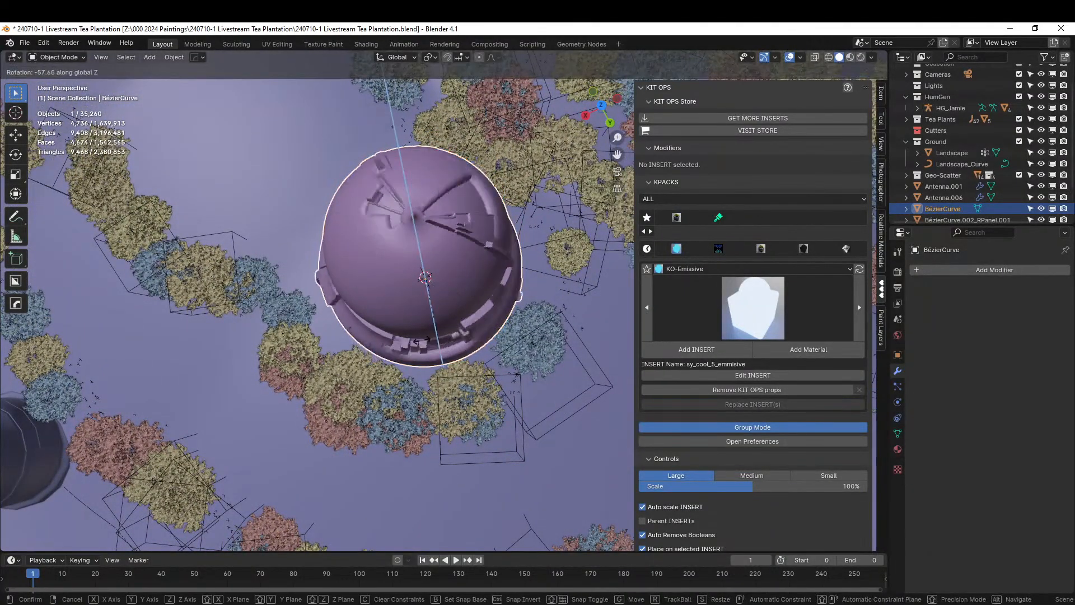
click(365, 298)
middle_drag(386, 285, 550, 368)
Turn the domed tower a further -29.4° or so around the global Z axis.
key(r)
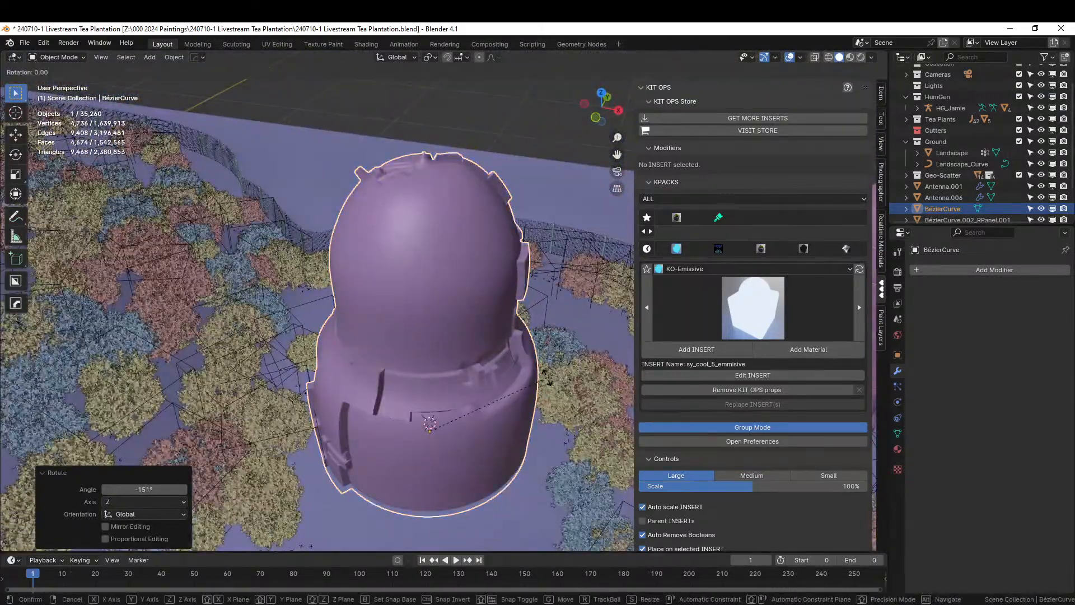
key(z)
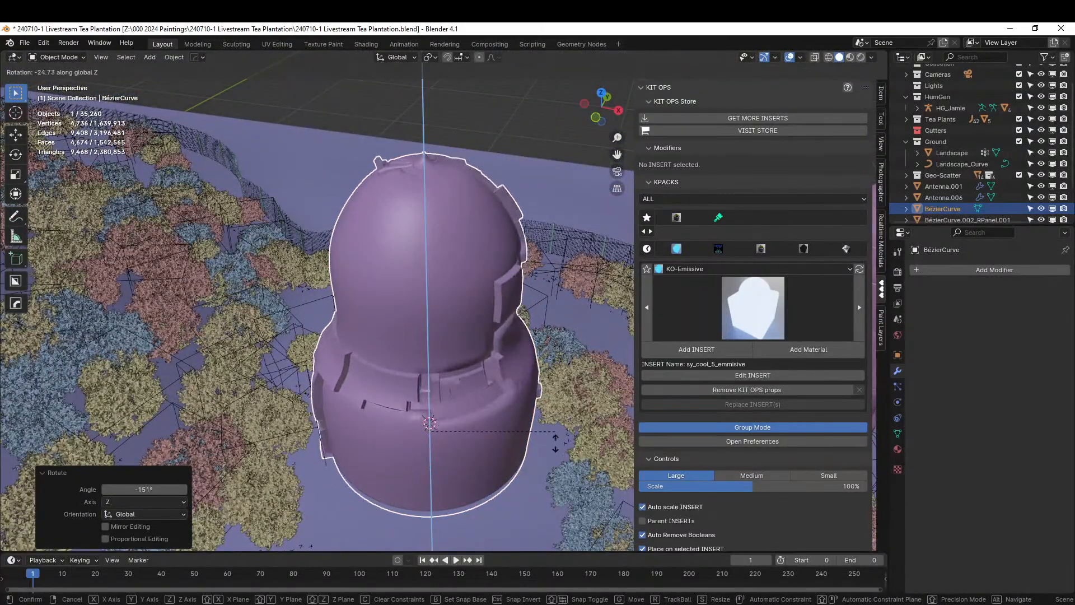
click(548, 443)
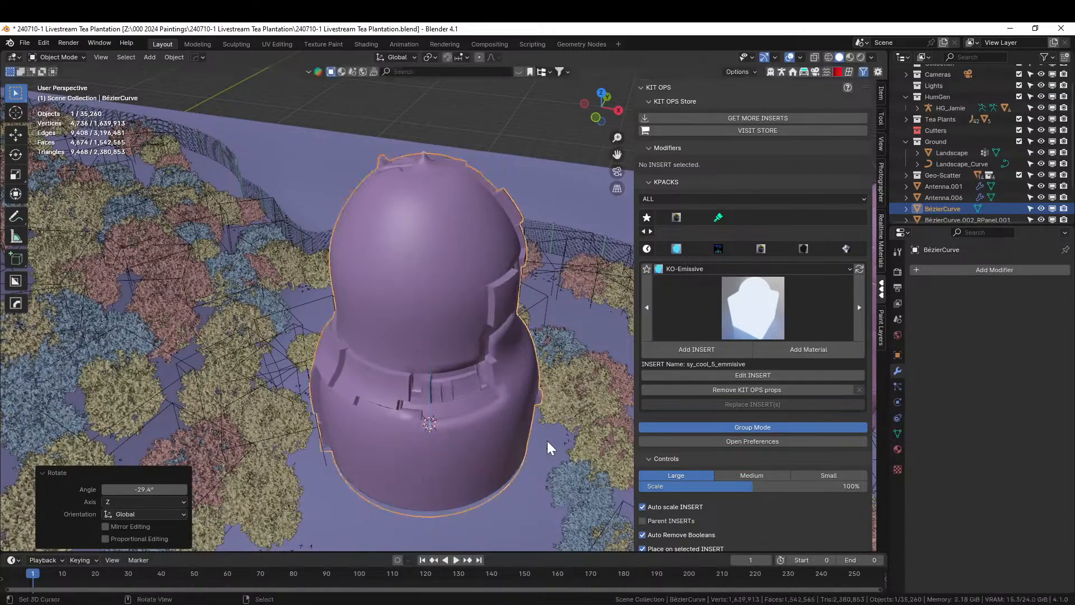
Add a mesh cylinder at the 3D cursor inside the domed tower.
middle_drag(461, 450, 671, 326)
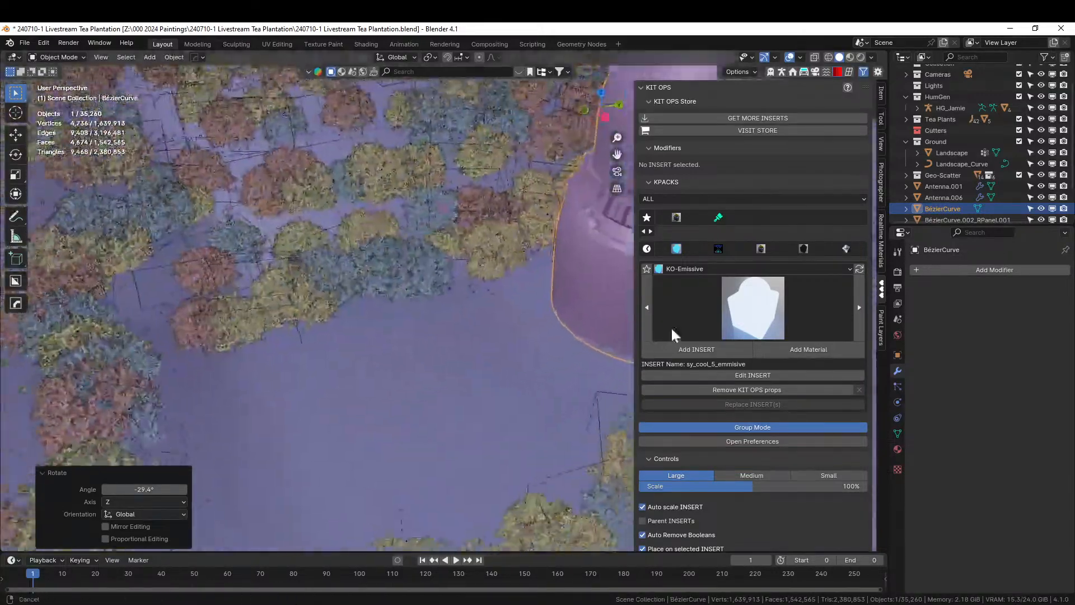
scroll(539, 358, down, 3)
middle_drag(539, 359, 495, 368)
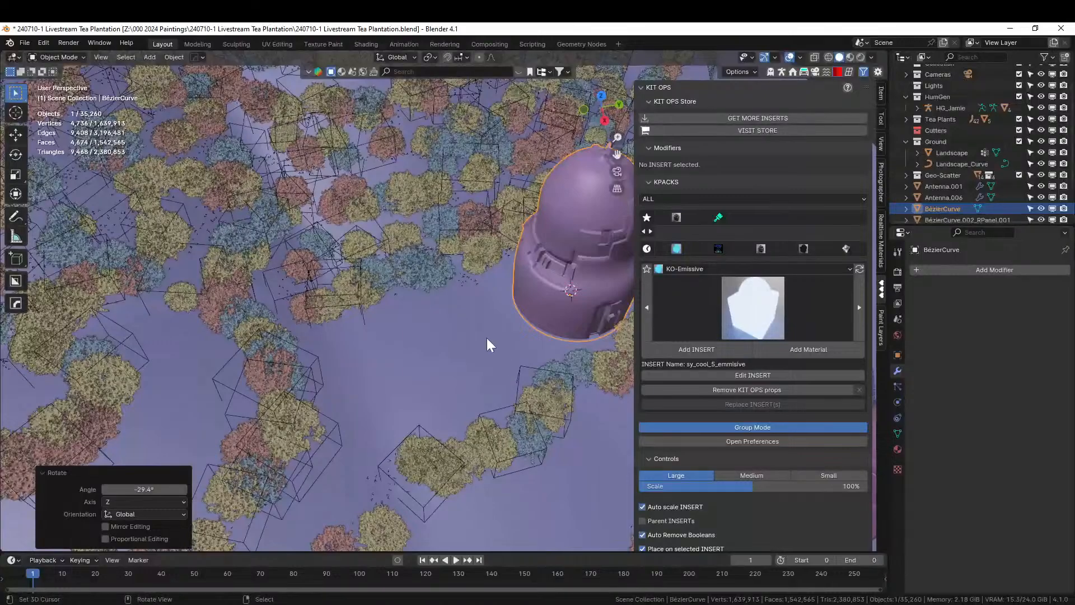
key(shift+a)
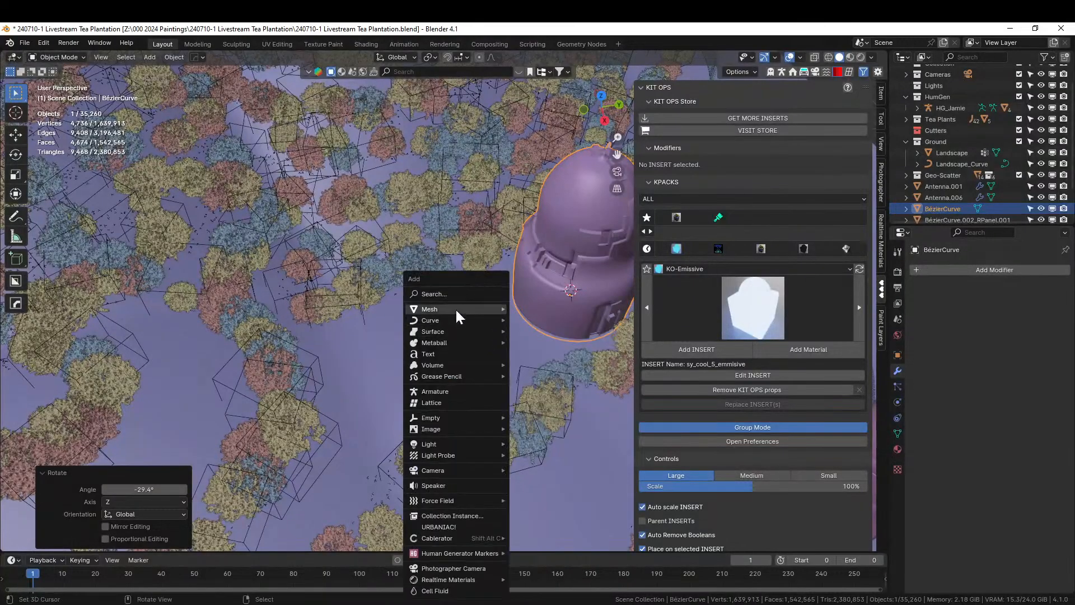
mouse_move(453, 306)
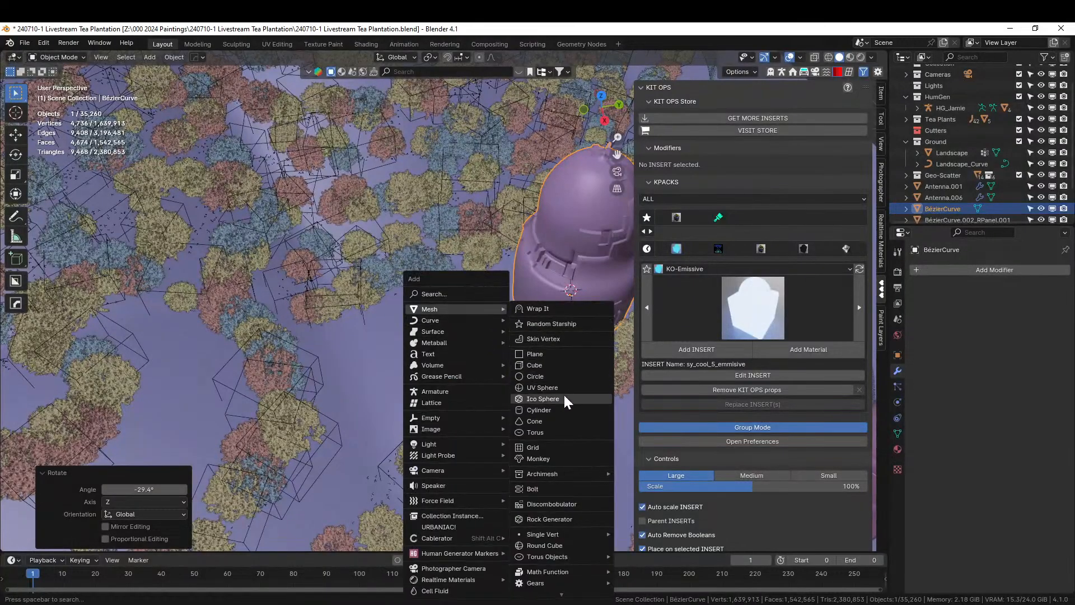
click(554, 408)
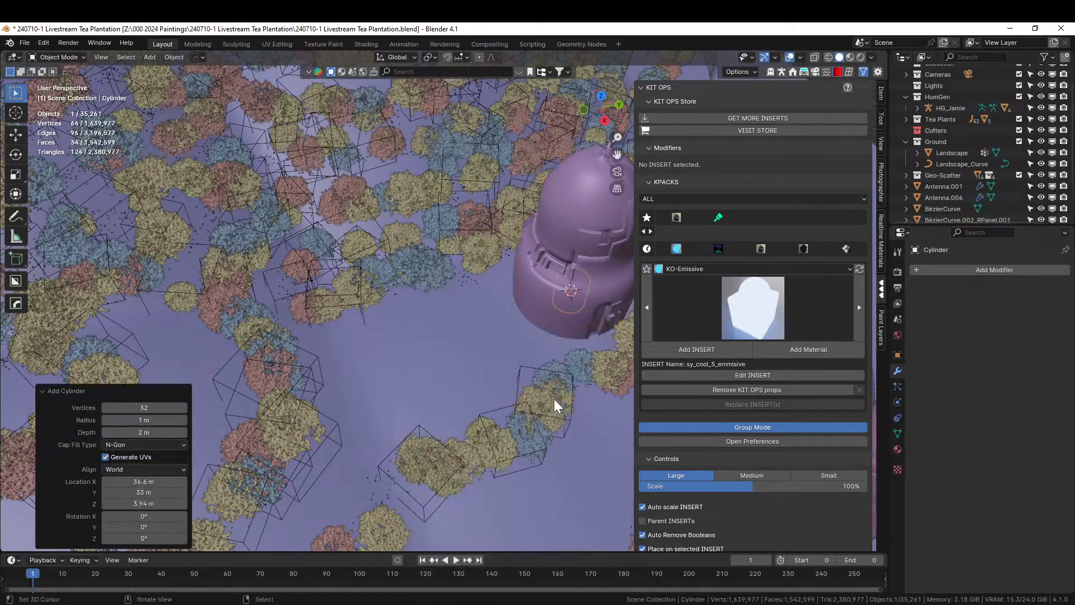
Rotate the new cylinder 90° around global X and scale it uniformly by about 2.4.
click(16, 194)
key(r)
key(x)
key(9)
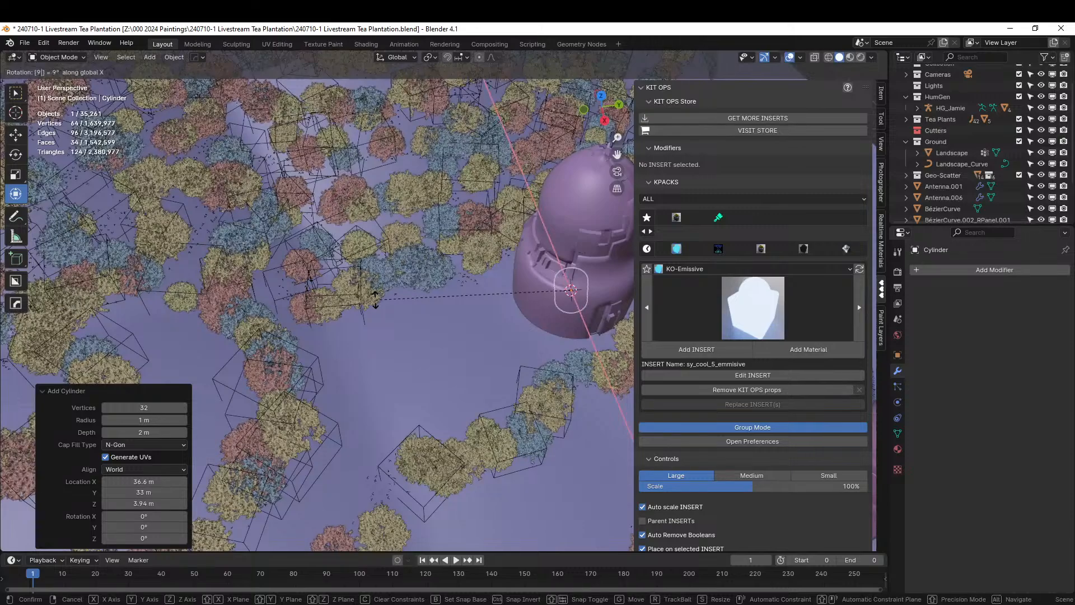
key(Return)
key(s)
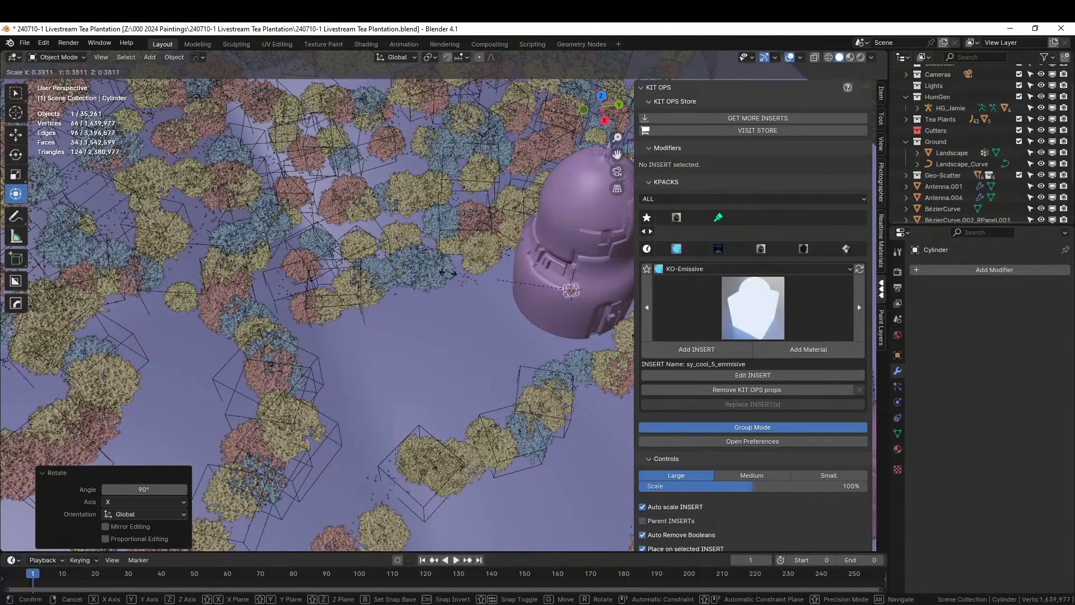
click(204, 107)
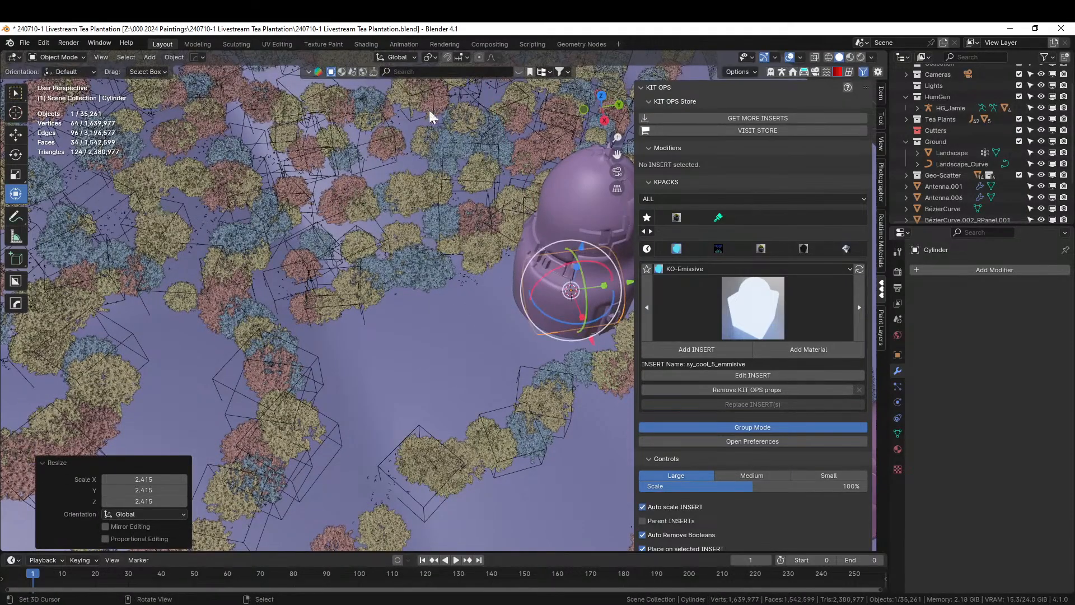
Switch the transform orientation to Local and rotate the cylinder about -24° in the top view.
click(398, 58)
click(389, 103)
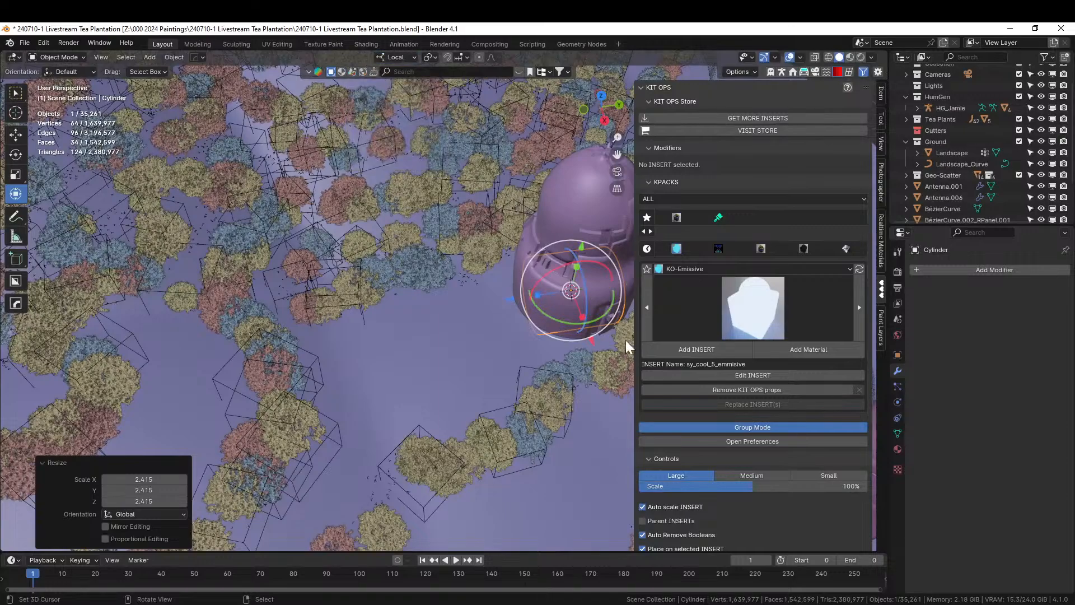
key(KP_7)
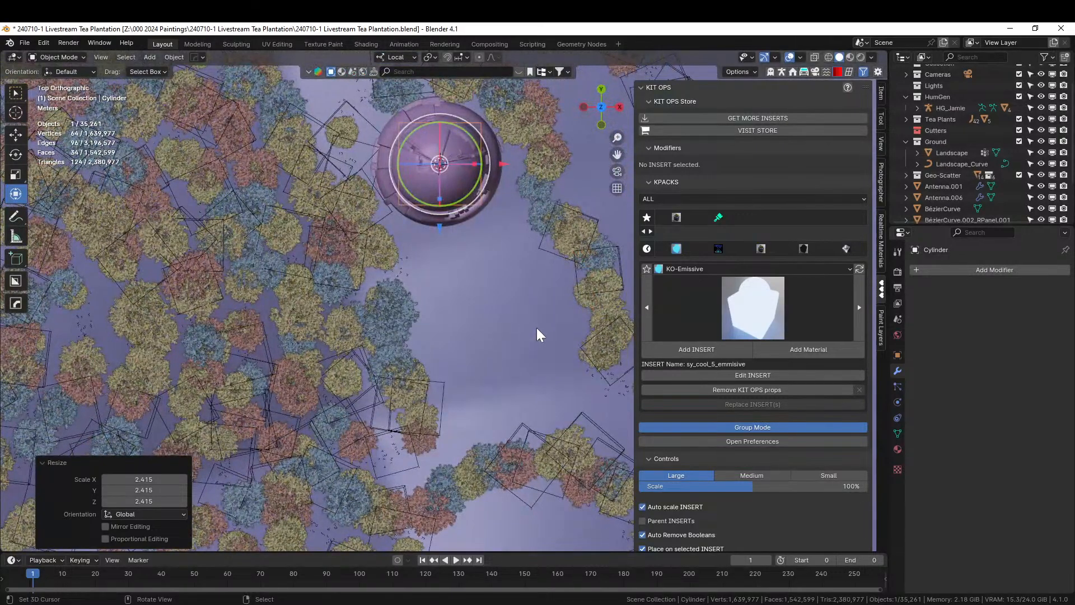
key(r)
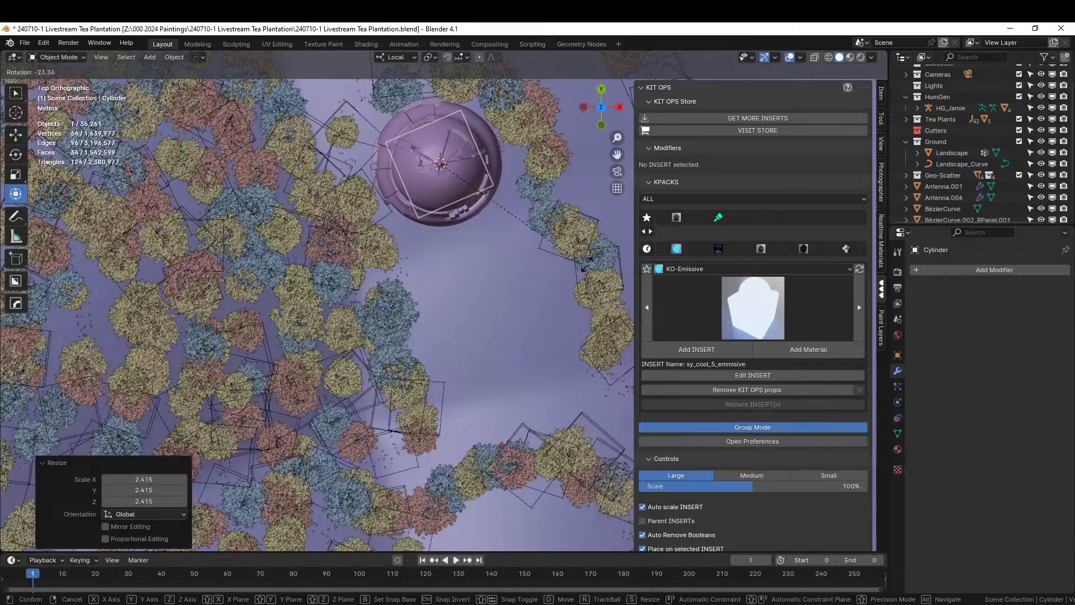
click(586, 264)
Move the cylinder about 4.65 m along its local Z out of the tower and stretch it about 2.5 times along that axis.
key(g)
key(z)
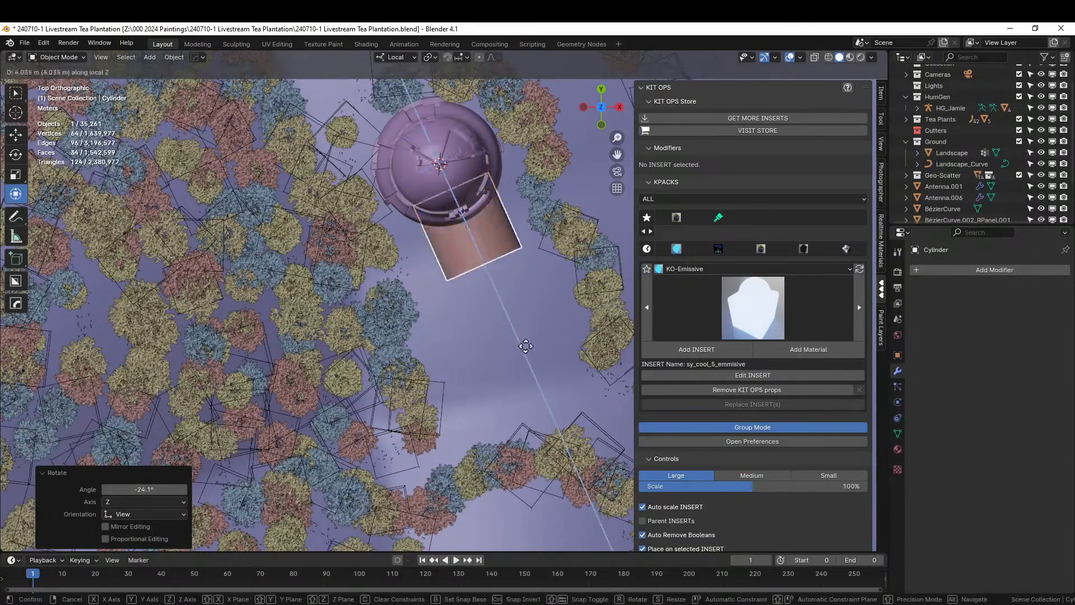
click(521, 350)
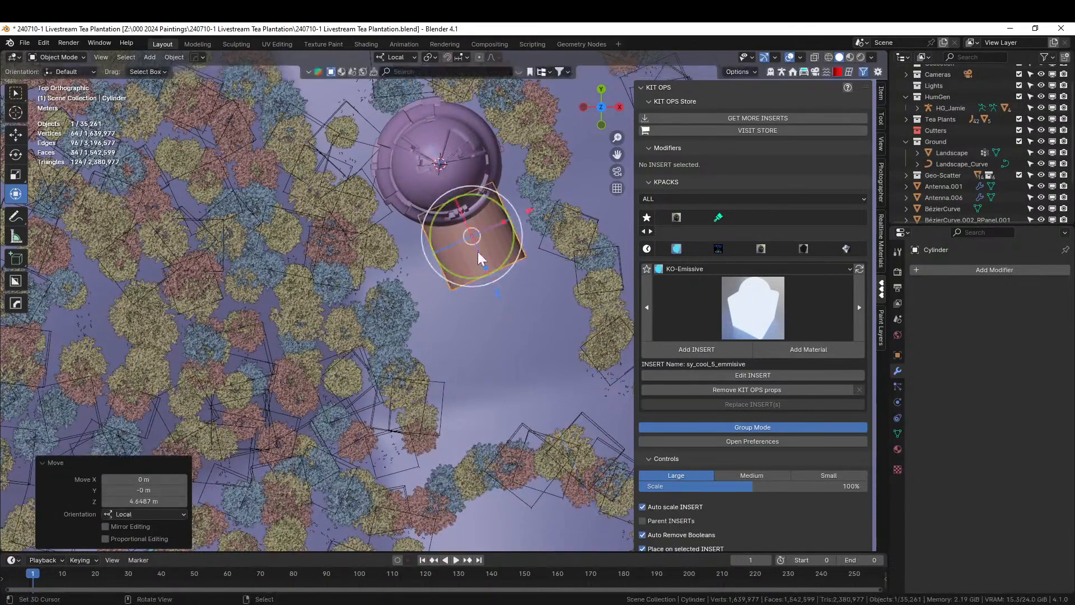
key(s)
key(z)
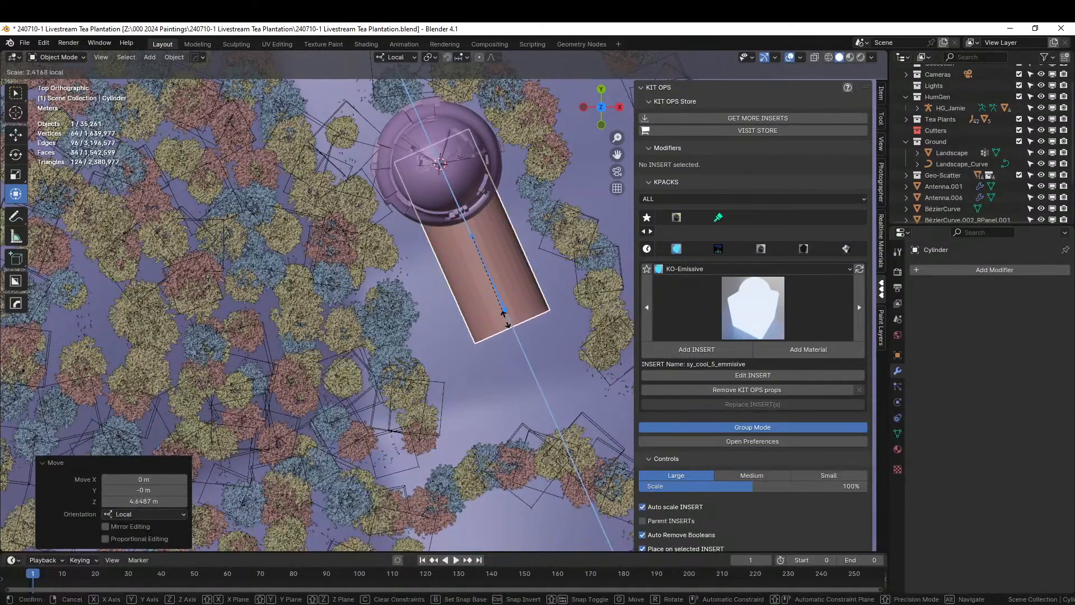
click(516, 335)
Shift the stretched cylinder about 3.07 m further out from the tower along its local Z axis.
key(g)
key(z)
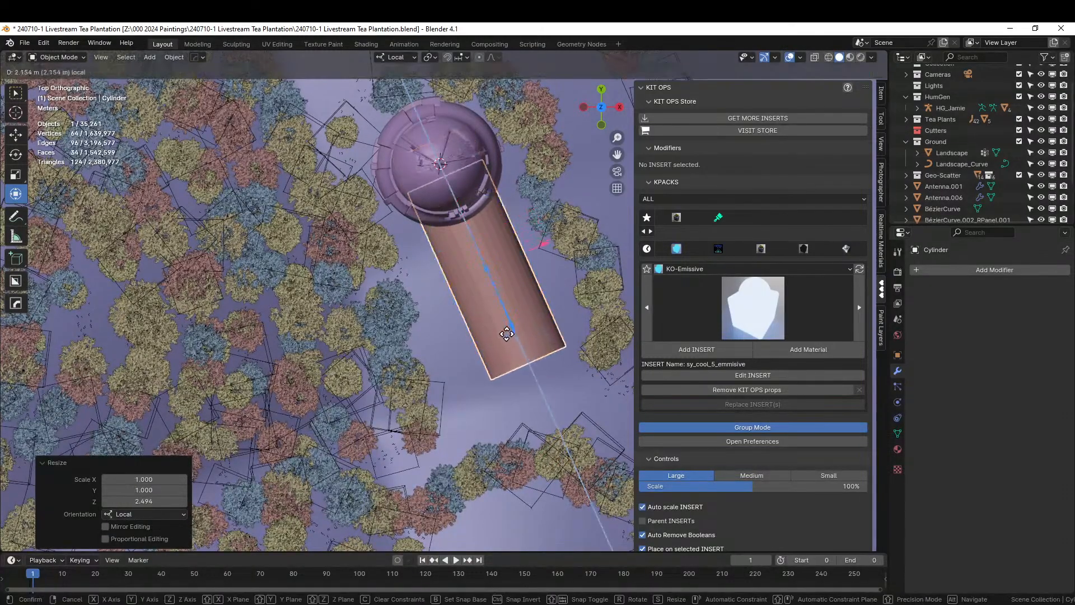
click(503, 342)
middle_drag(503, 342, 375, 241)
scroll(364, 281, up, 4)
middle_drag(499, 336, 539, 334)
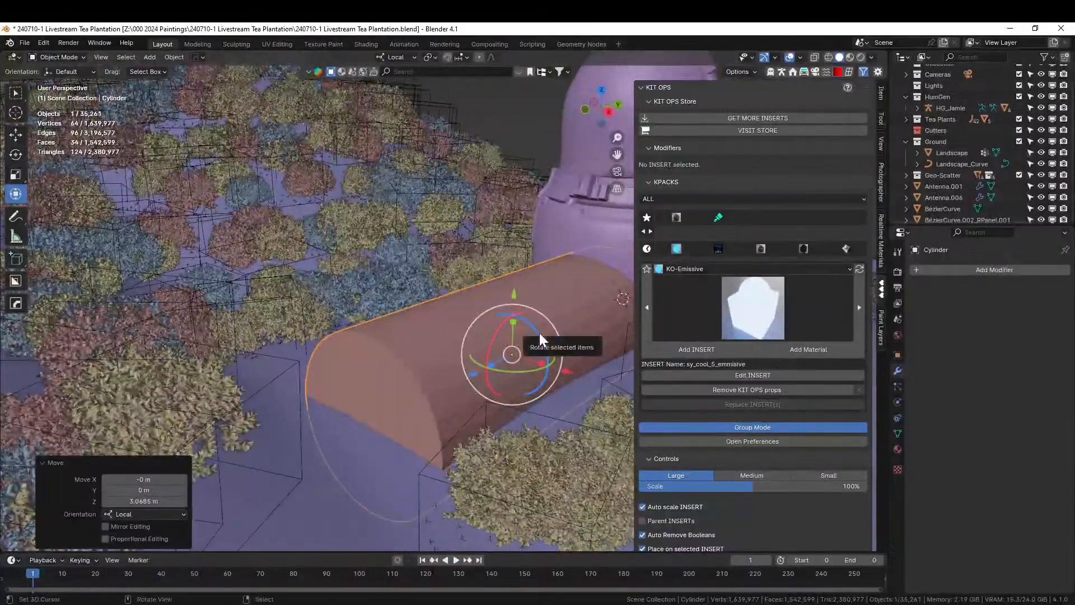
key(g)
key(z)
key(Escape)
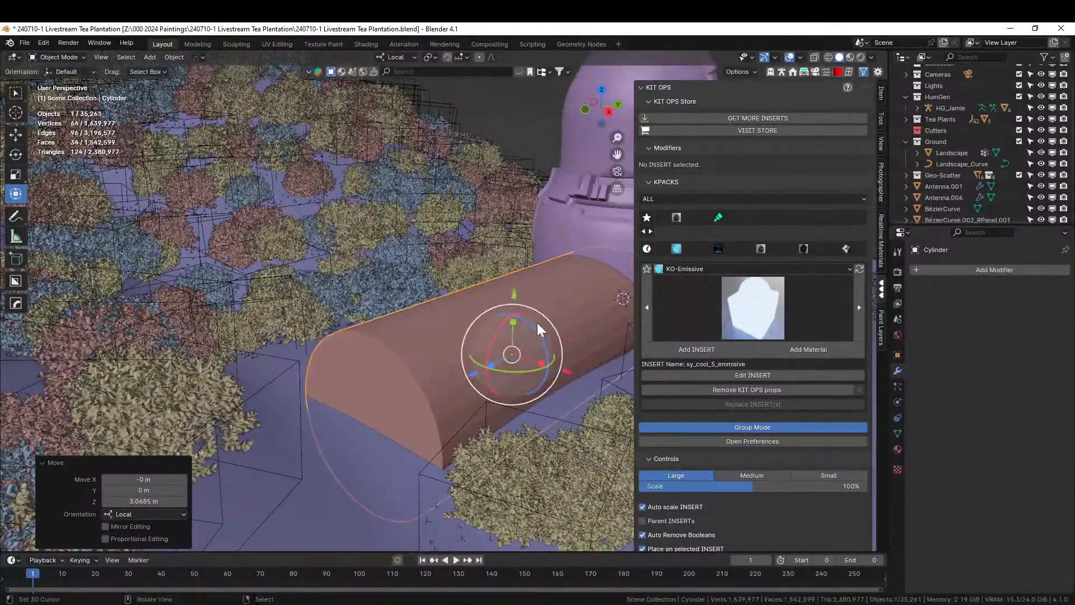
Raise the cylinder about 0.89 m along its local Y axis and save the file.
key(g)
key(y)
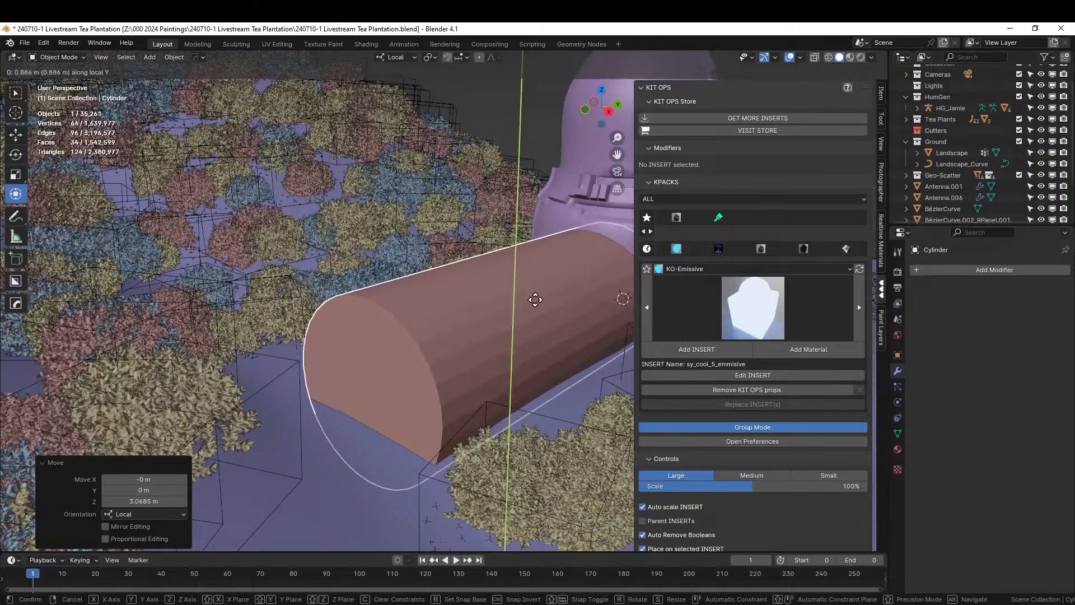
click(535, 300)
middle_drag(536, 304, 440, 284)
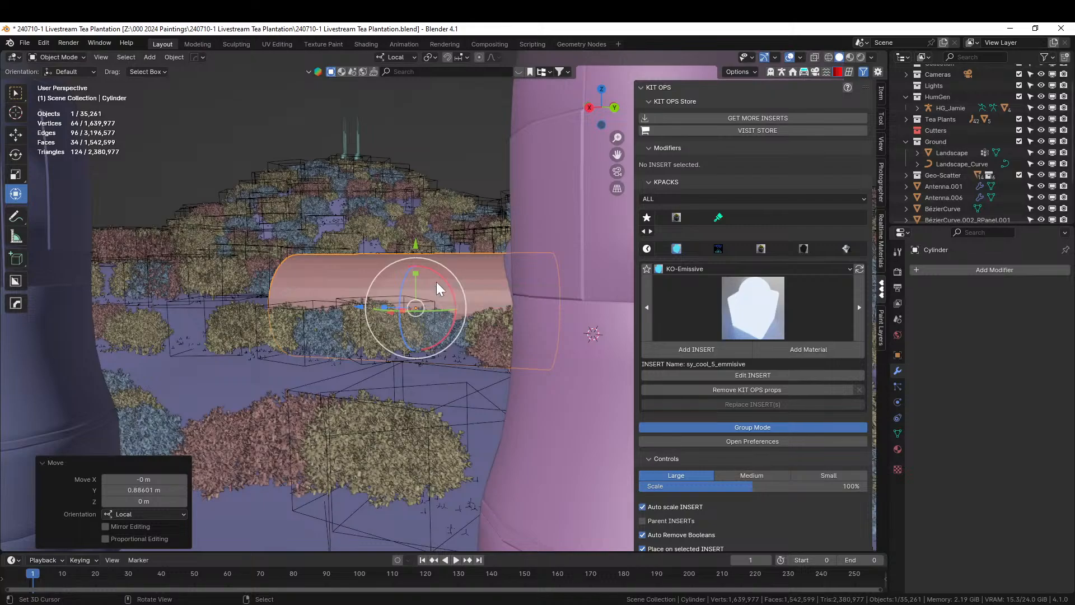
middle_drag(436, 281, 507, 342)
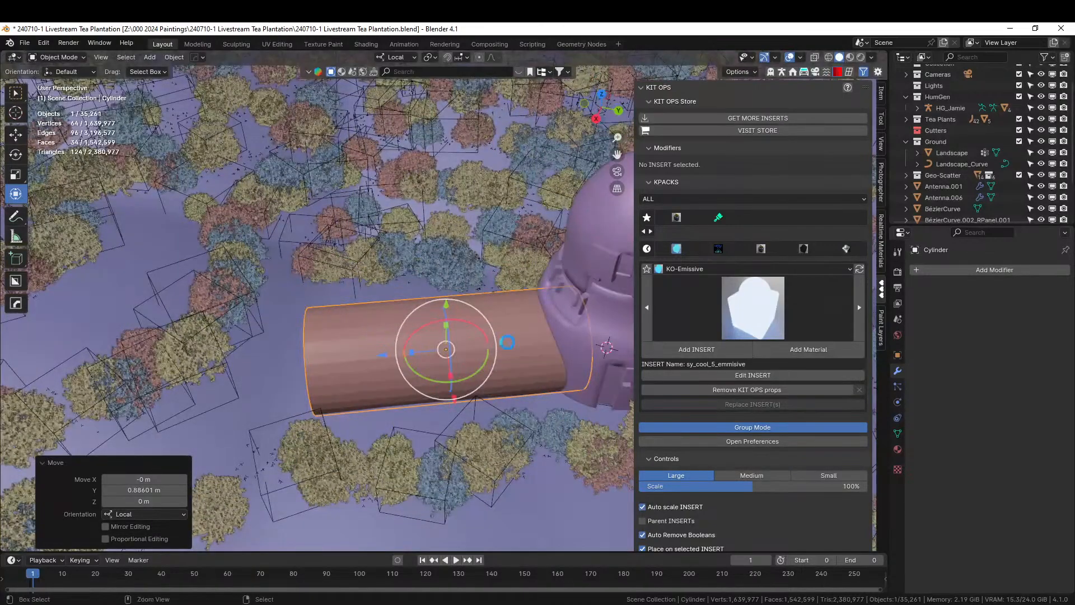
key(ctrl+s)
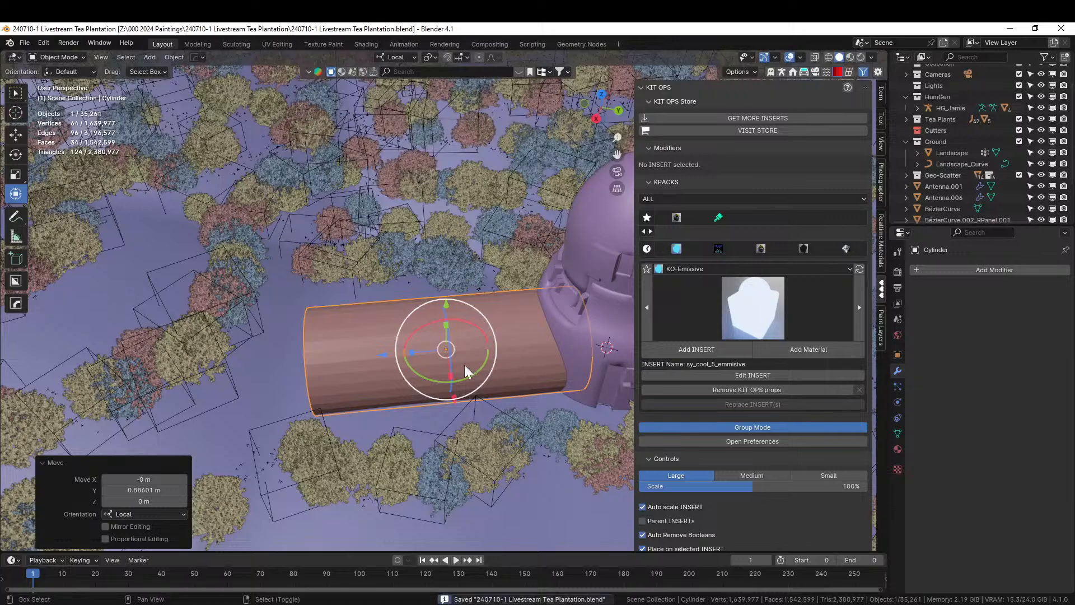
Sharpen the domed tower's mesh with a 30° sharpness and a 60° smooth angle.
middle_drag(465, 372, 407, 247)
click(443, 223)
key(Tab)
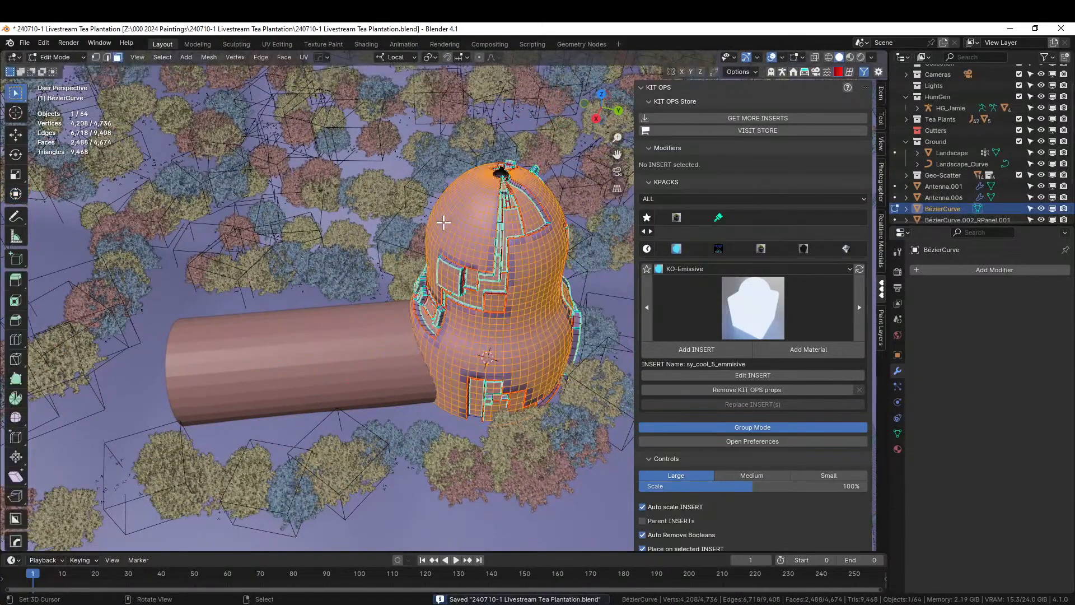
key(KP_Decimal)
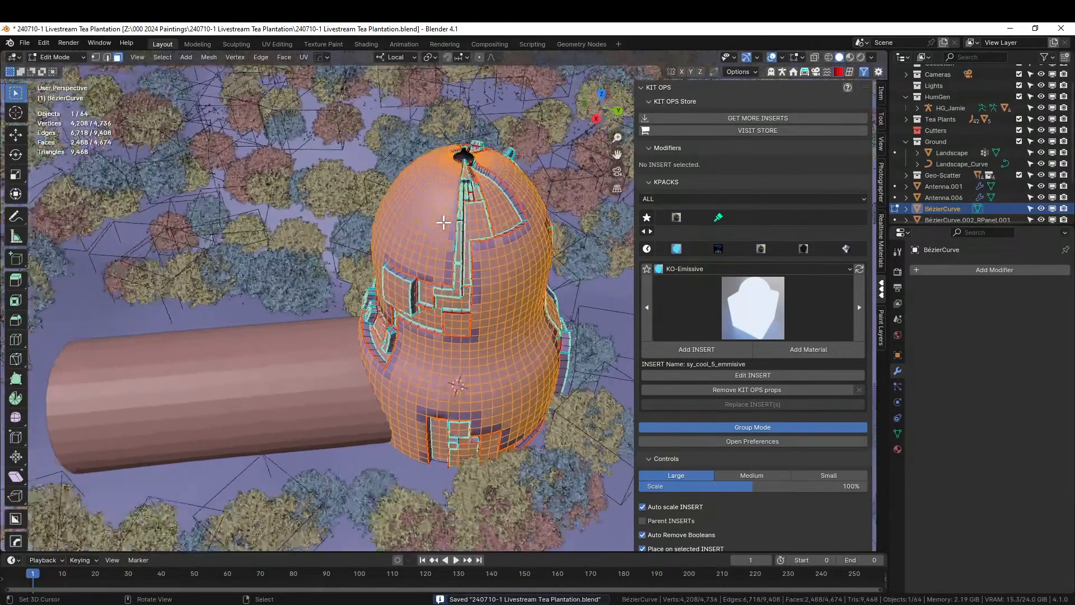
middle_drag(444, 222, 329, 181)
scroll(502, 226, up, 3)
key(Tab)
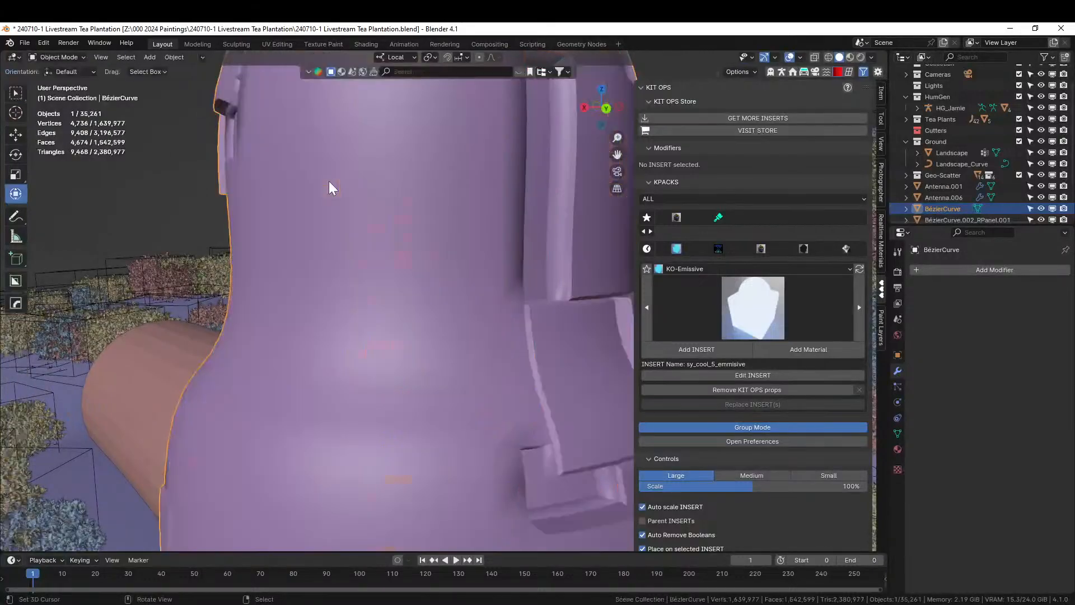
scroll(328, 181, down, 5)
key(q)
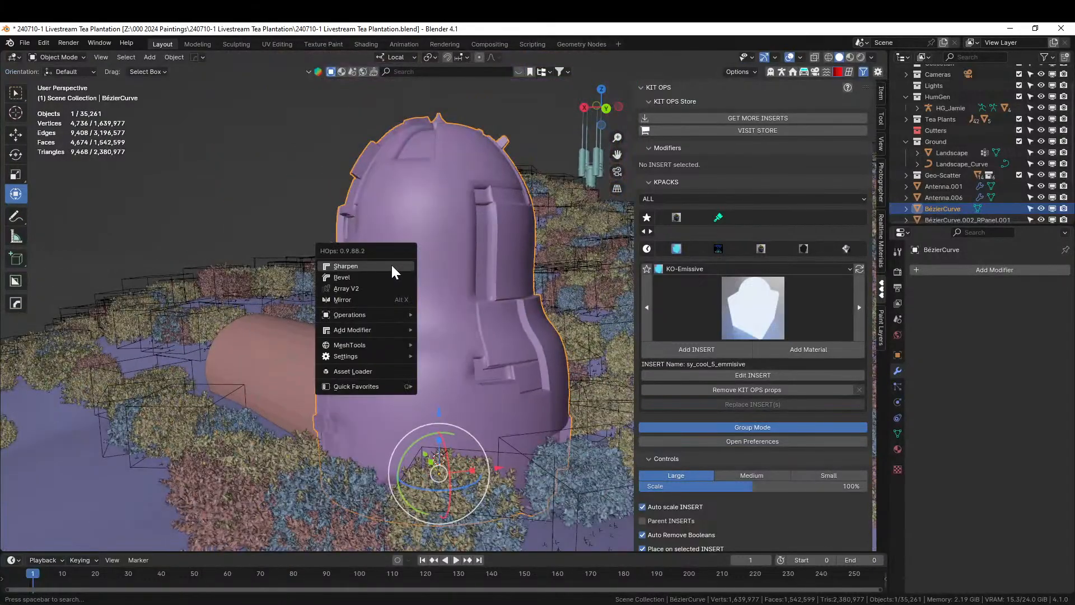
click(391, 263)
middle_drag(392, 264, 679, 237)
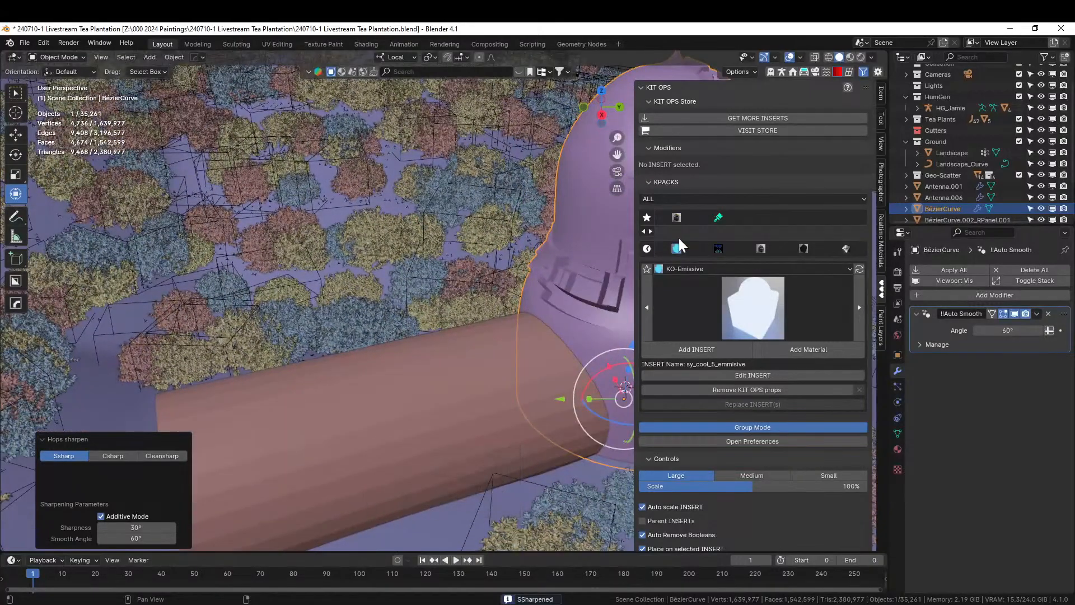
Add nine evenly spaced loop cuts around the cylinder along its length, without sliding them.
click(325, 404)
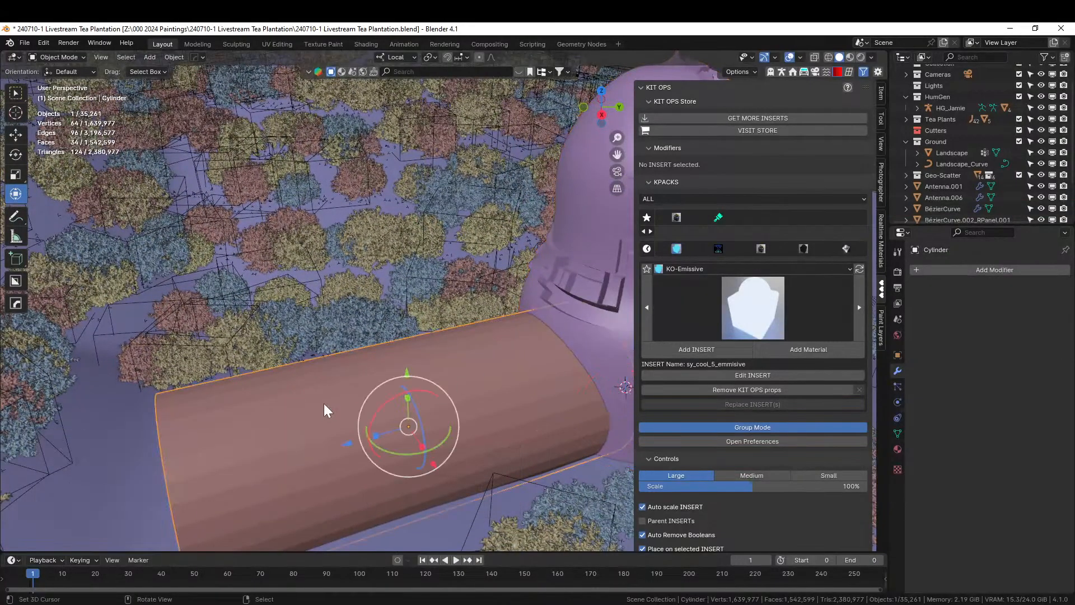
middle_drag(324, 405, 389, 378)
key(Tab)
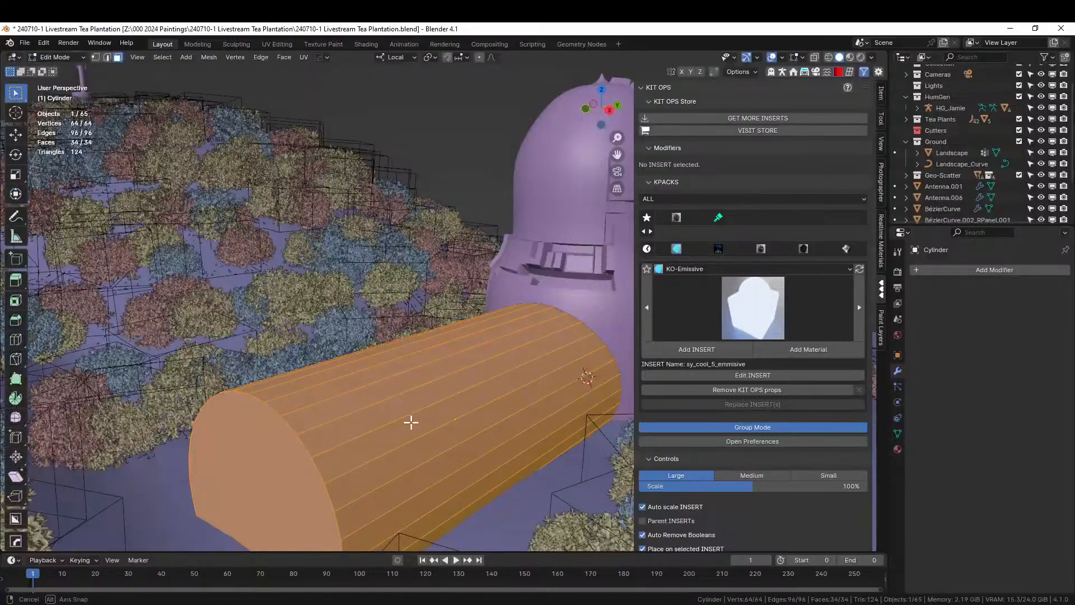
middle_drag(410, 420, 384, 425)
click(387, 426)
key(ctrl+r)
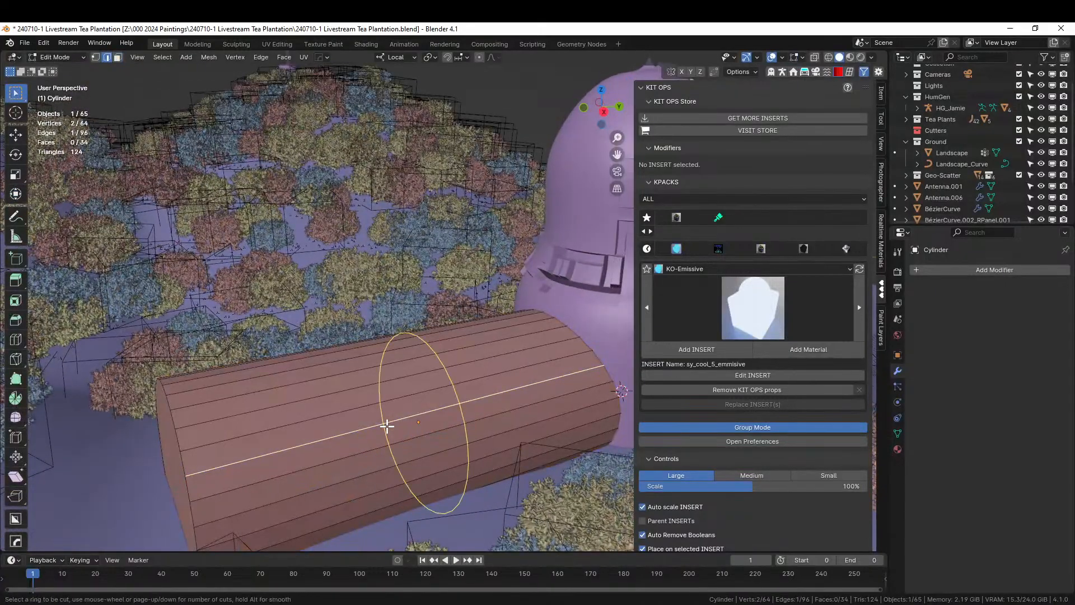
scroll(387, 426, up, 2)
scroll(387, 426, up, 4)
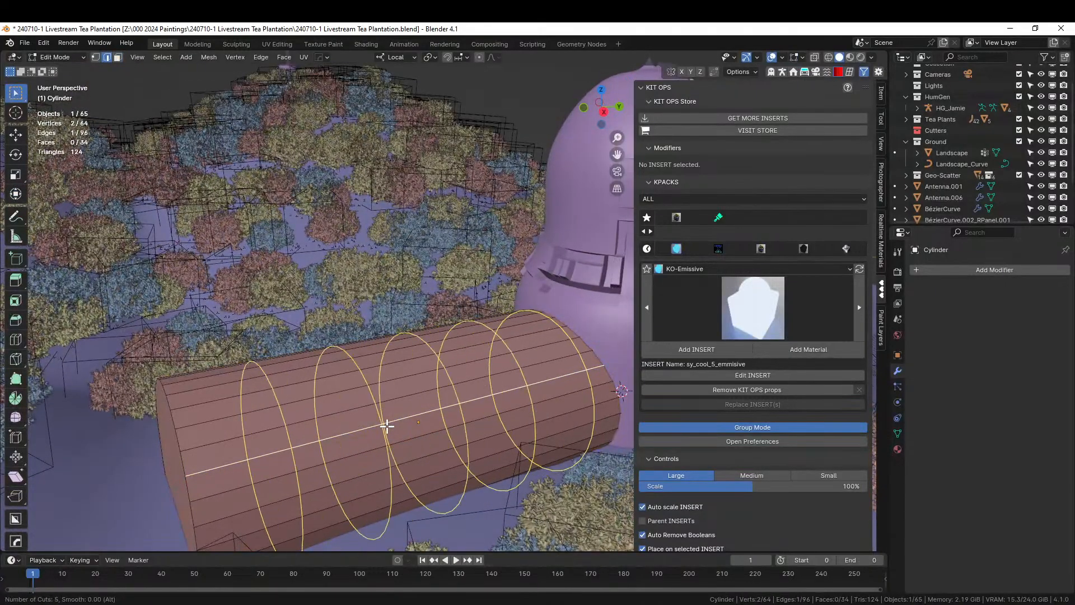
scroll(387, 427, up, 2)
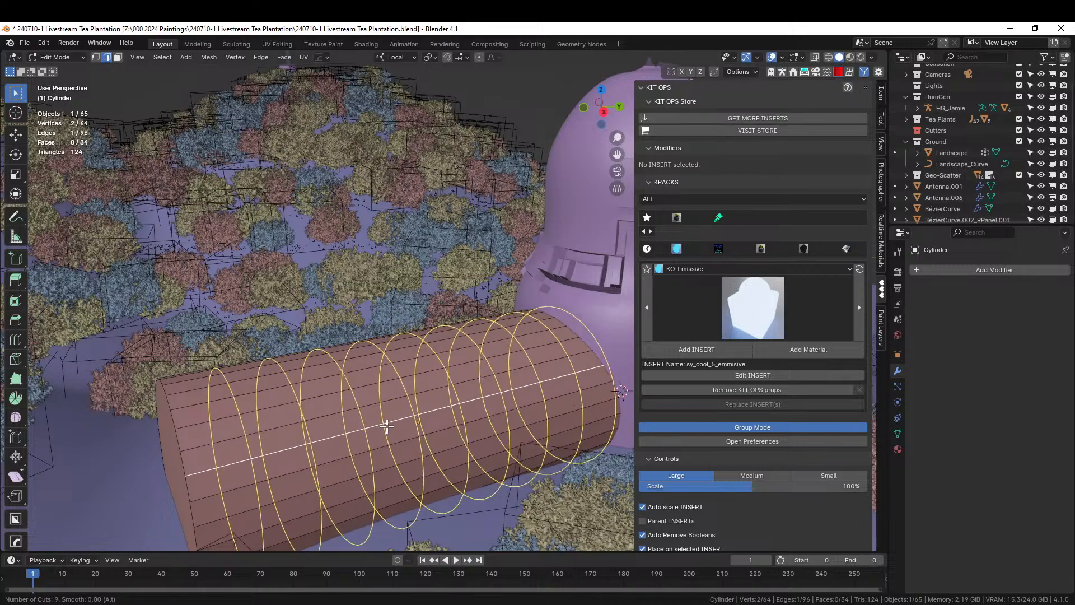
click(387, 427)
right_click(387, 426)
Extend the selection to all of the cylinder's faces and apply Random Panels to it with panel seed 4.
key(ctrl+KP_Add)
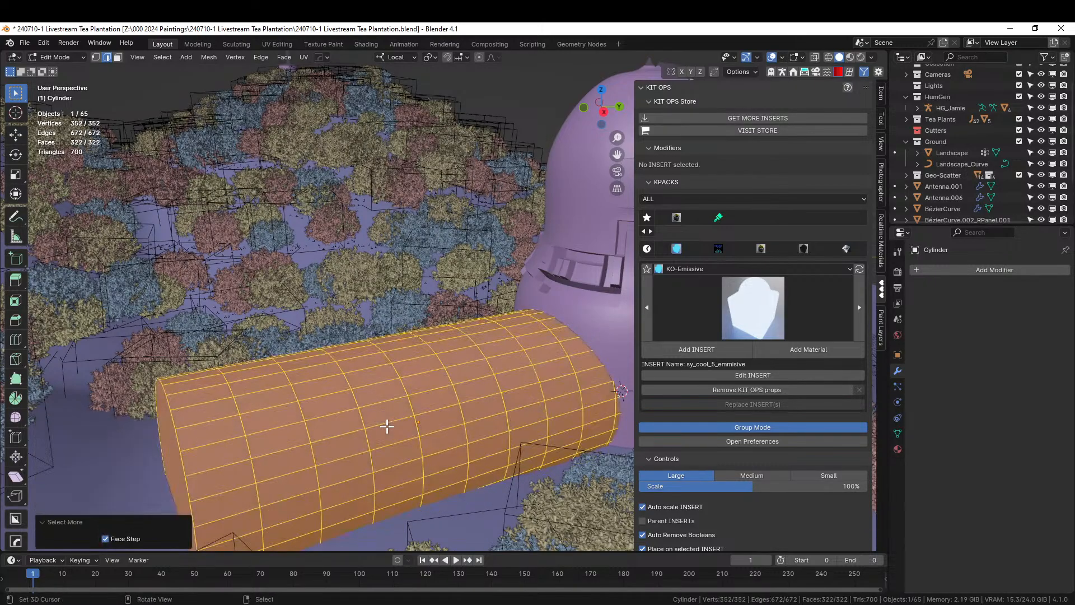
key(3)
middle_drag(191, 460, 207, 473)
key(Tab)
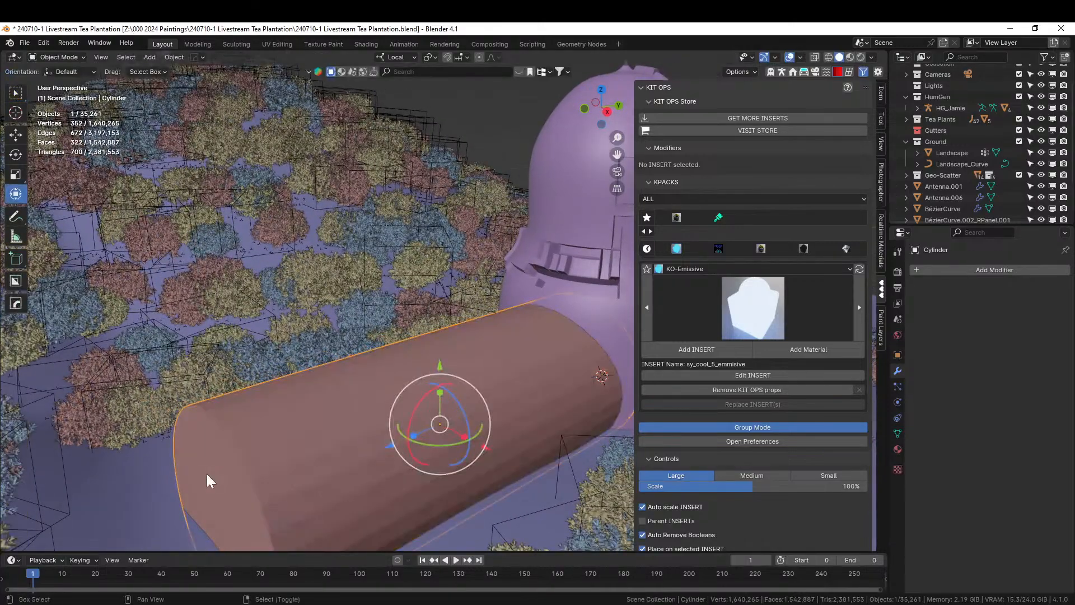
key(shift+q)
click(182, 407)
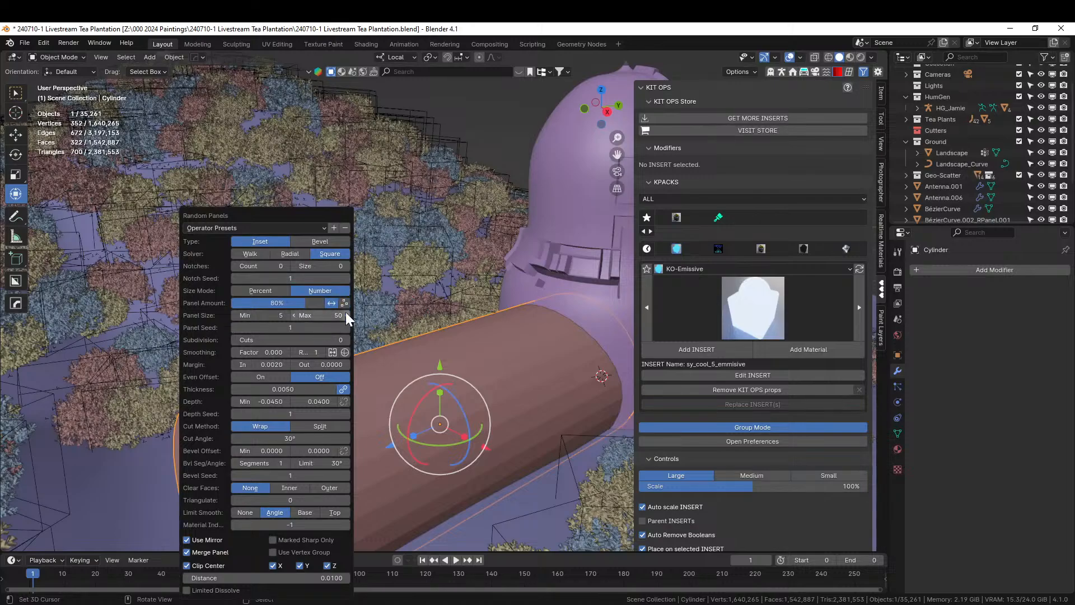
click(347, 327)
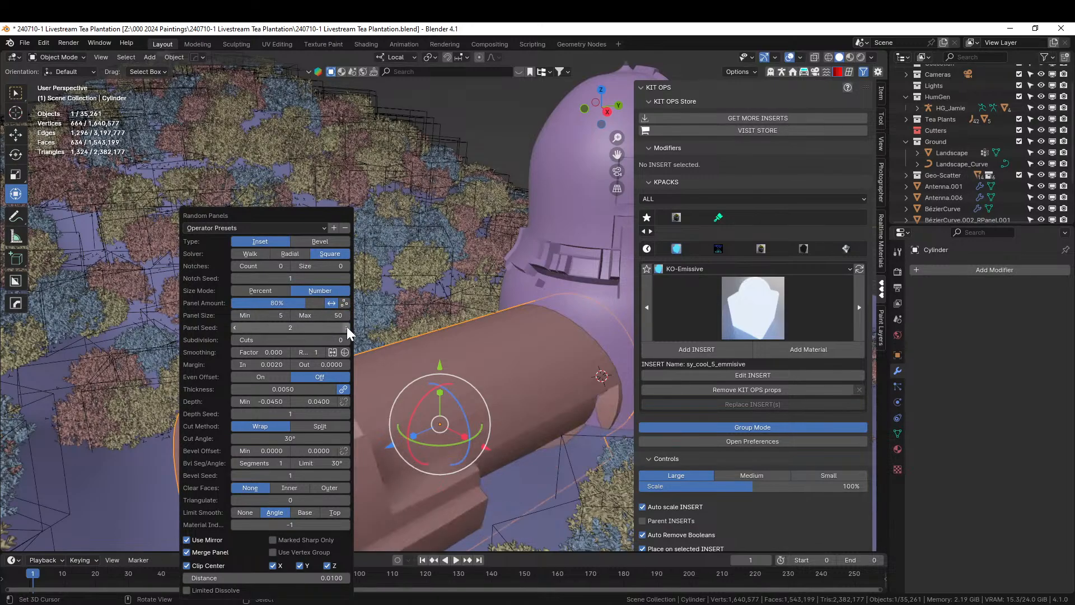
click(347, 327)
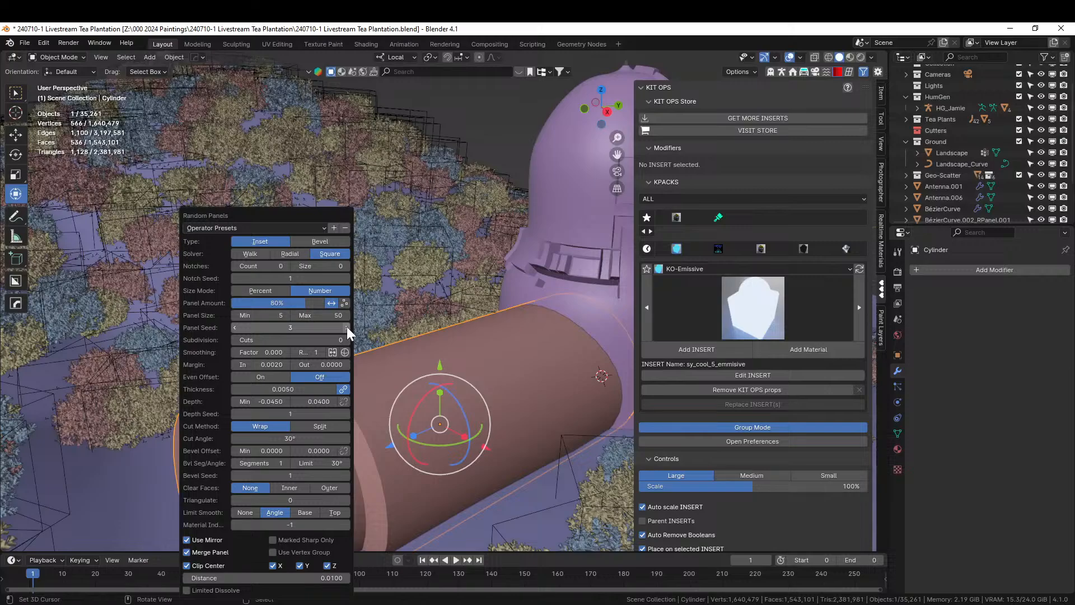
click(347, 327)
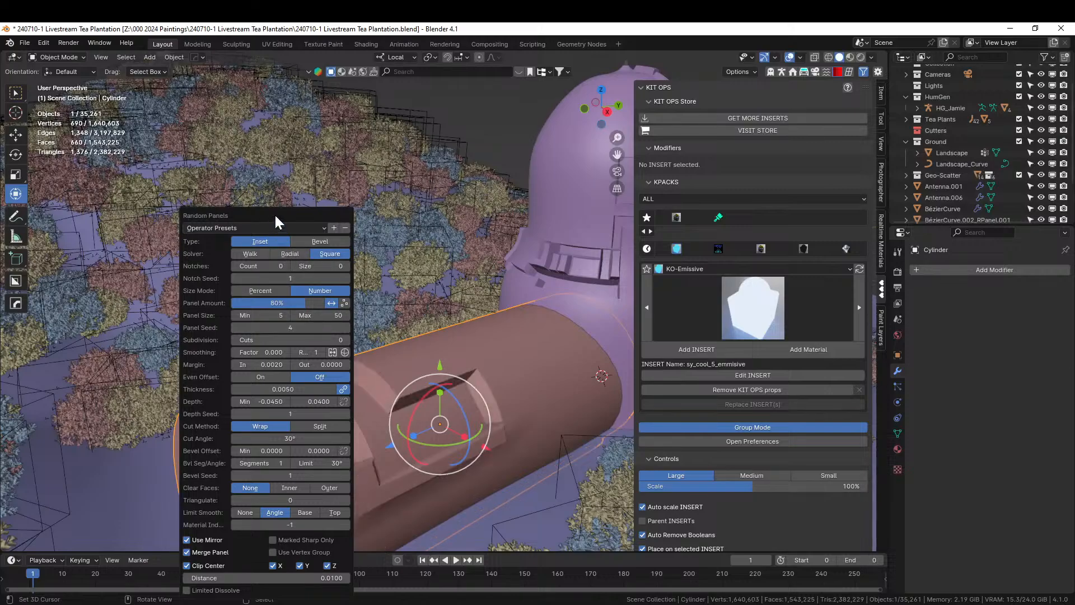
drag(276, 216, 873, 52)
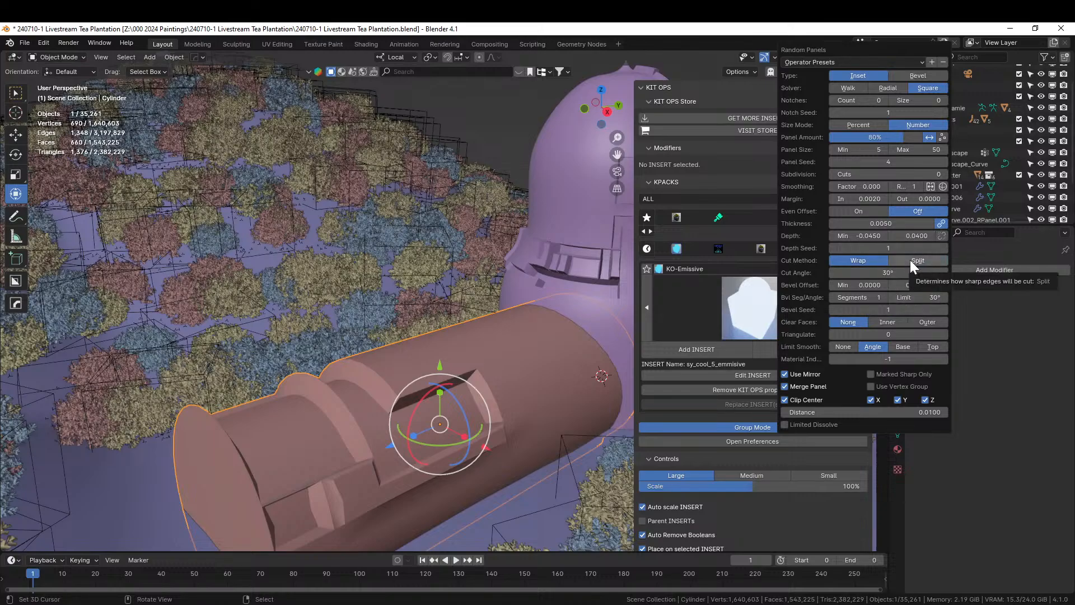
middle_drag(401, 430, 444, 439)
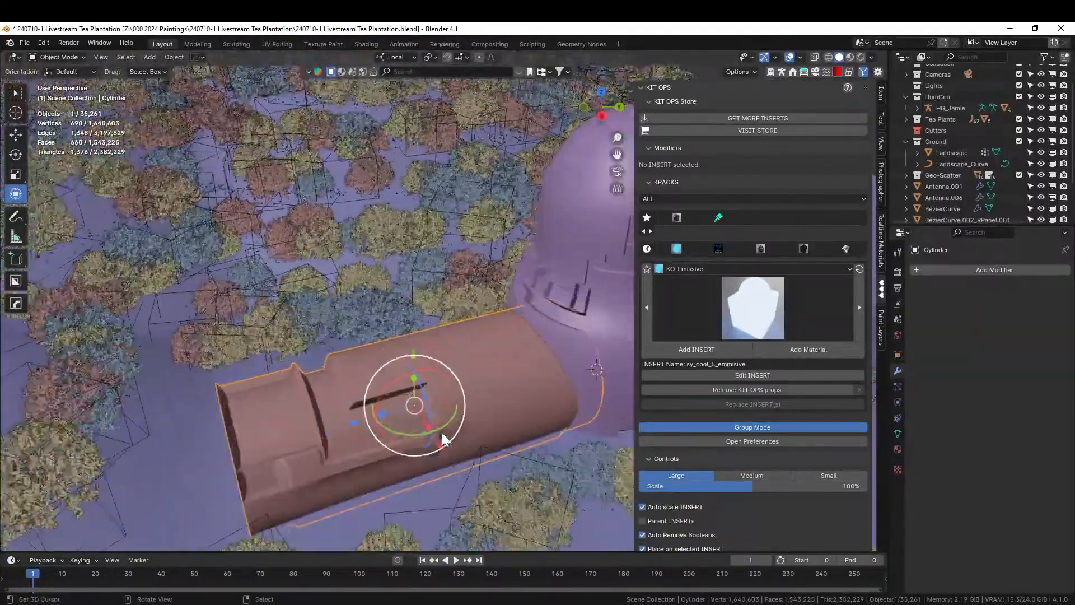
Select the three face loops nearest the tower and apply Random Panels to them with one subdivision cut and a different panel seed.
scroll(512, 419, up, 3)
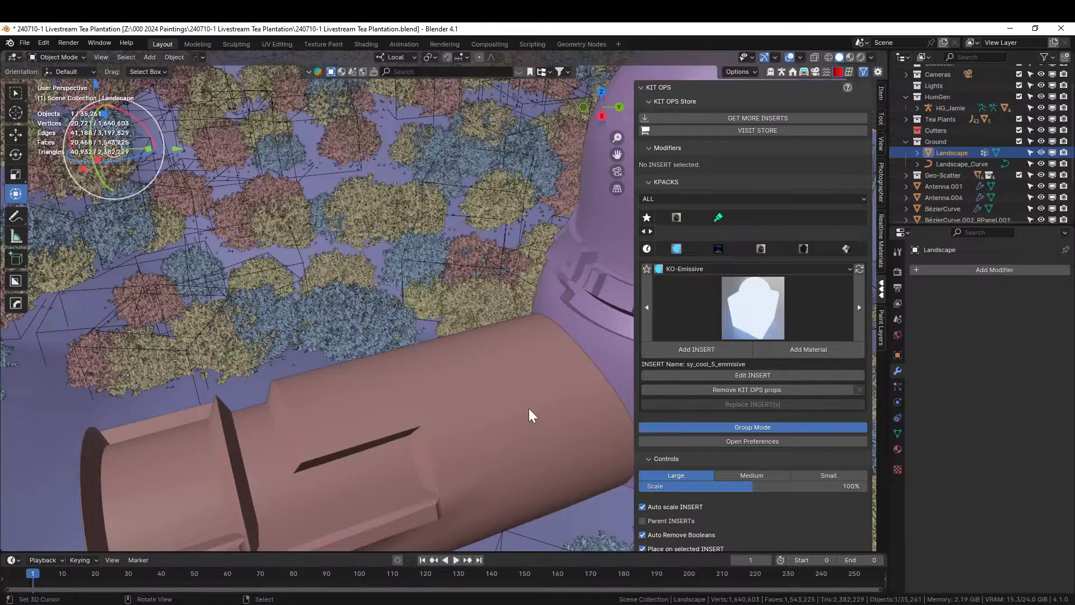
key(Tab)
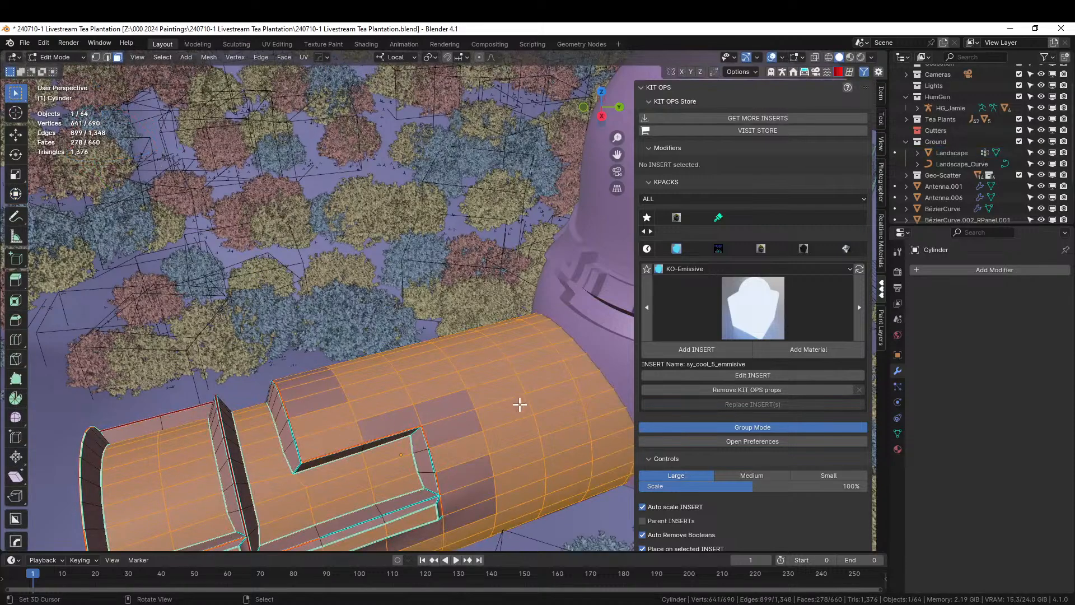
click(513, 398)
alt+click(513, 399)
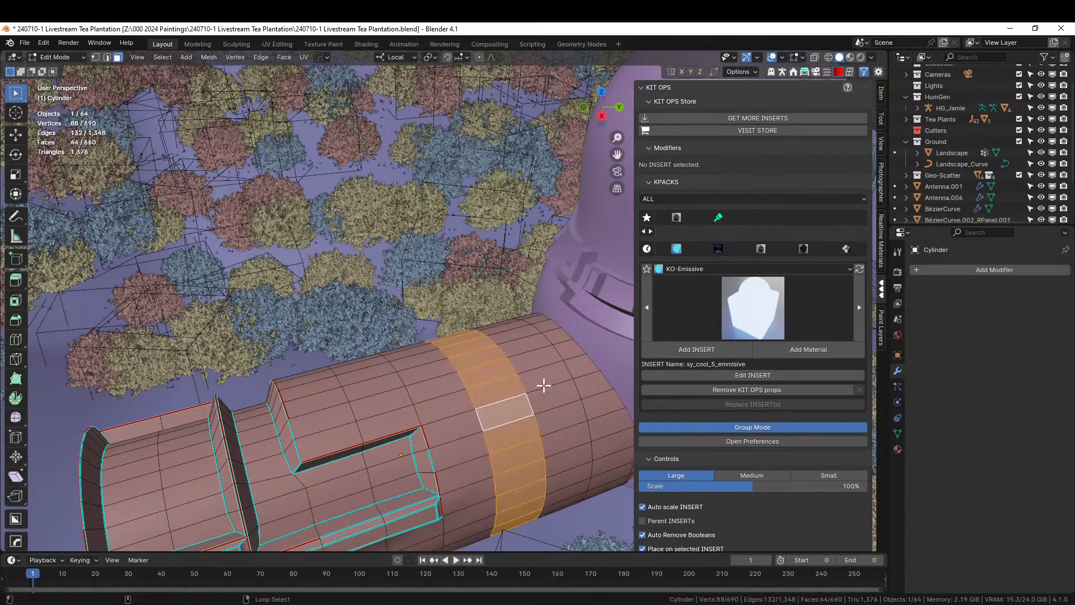
alt+shift+click(545, 384)
alt+shift+click(581, 370)
key(Tab)
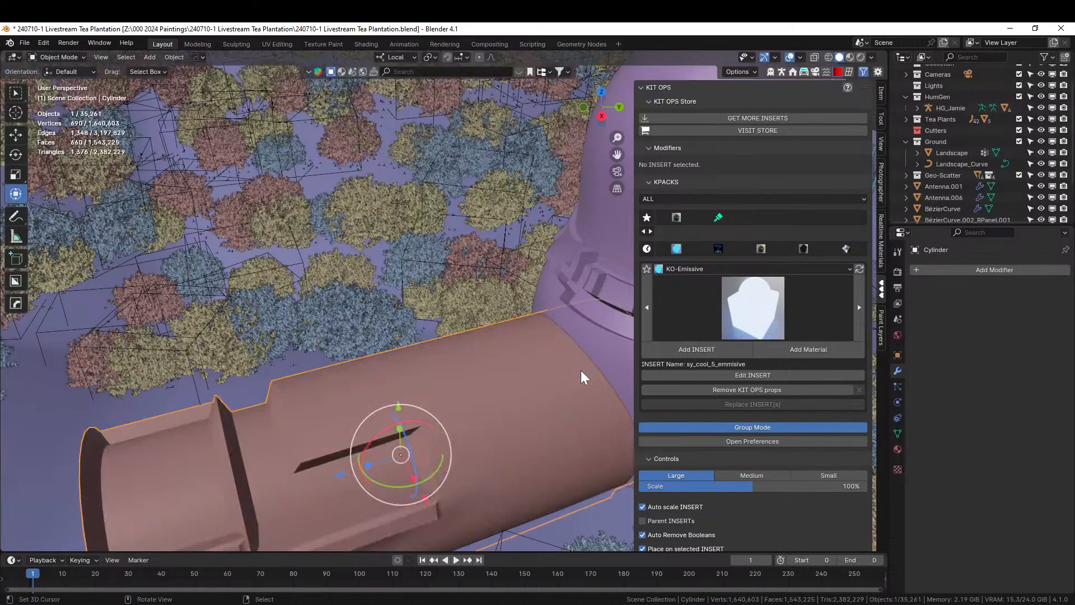
key(shift+q)
click(580, 369)
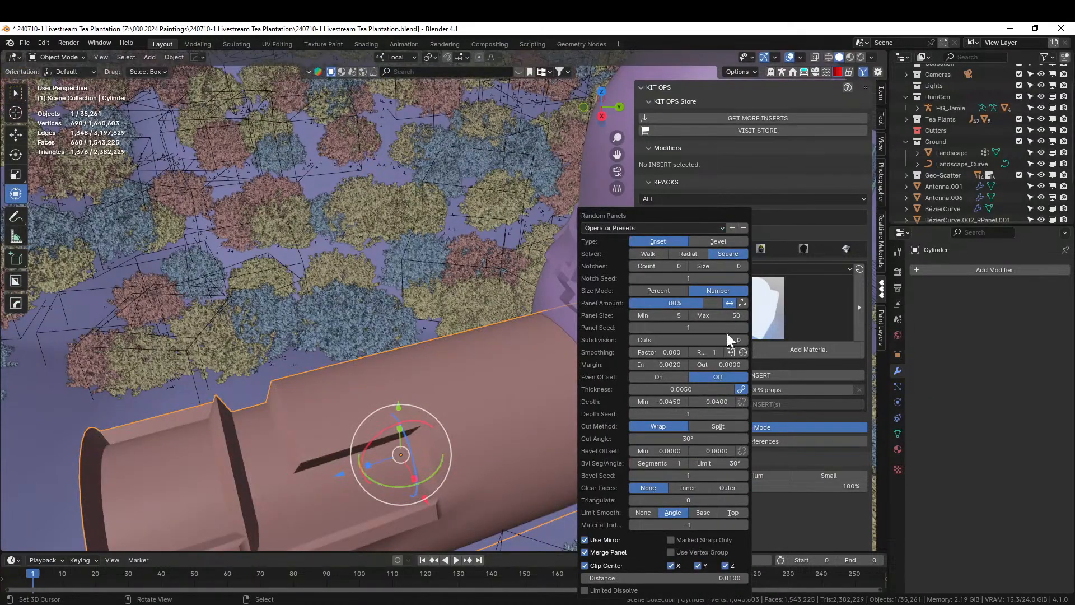
click(744, 327)
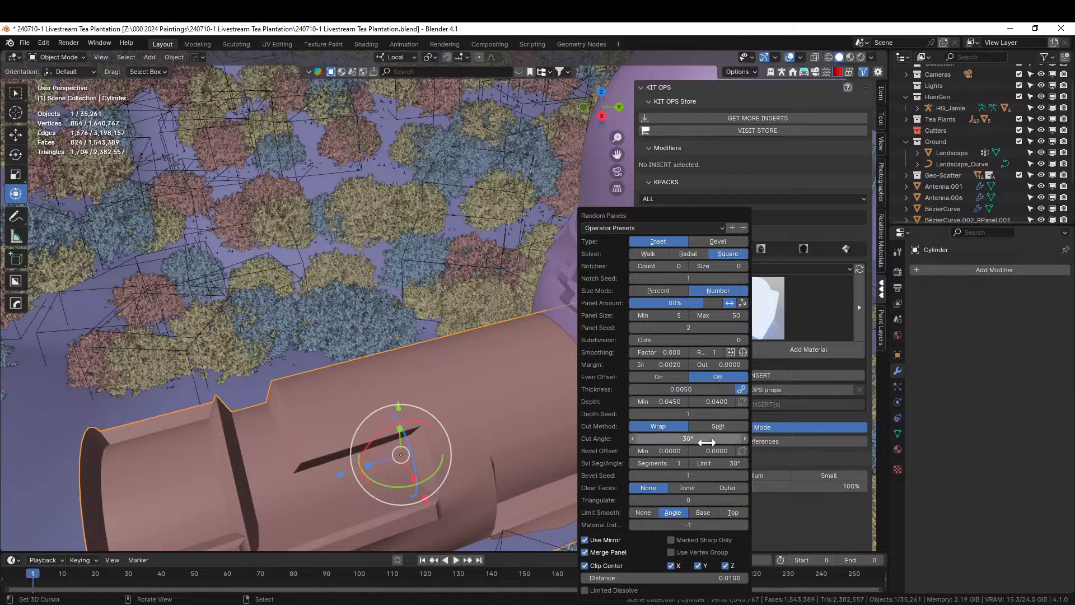
click(745, 338)
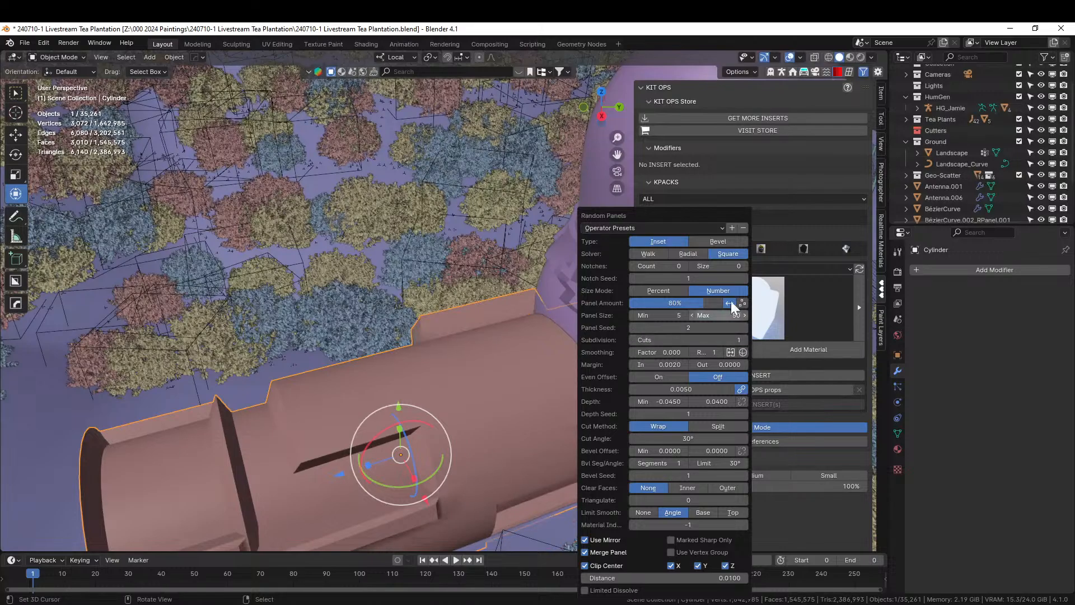
click(745, 328)
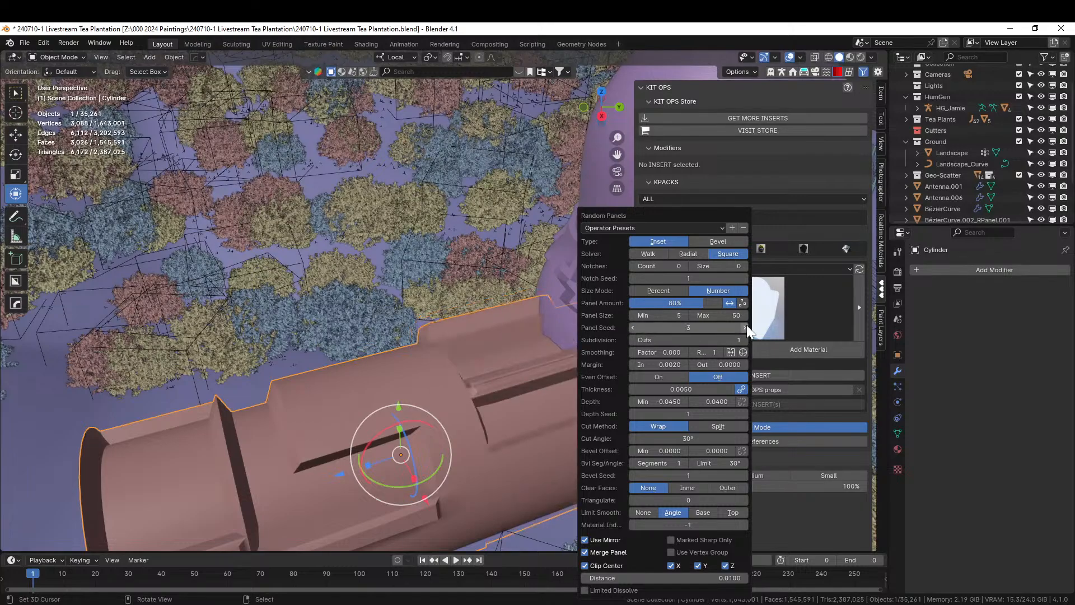
click(746, 328)
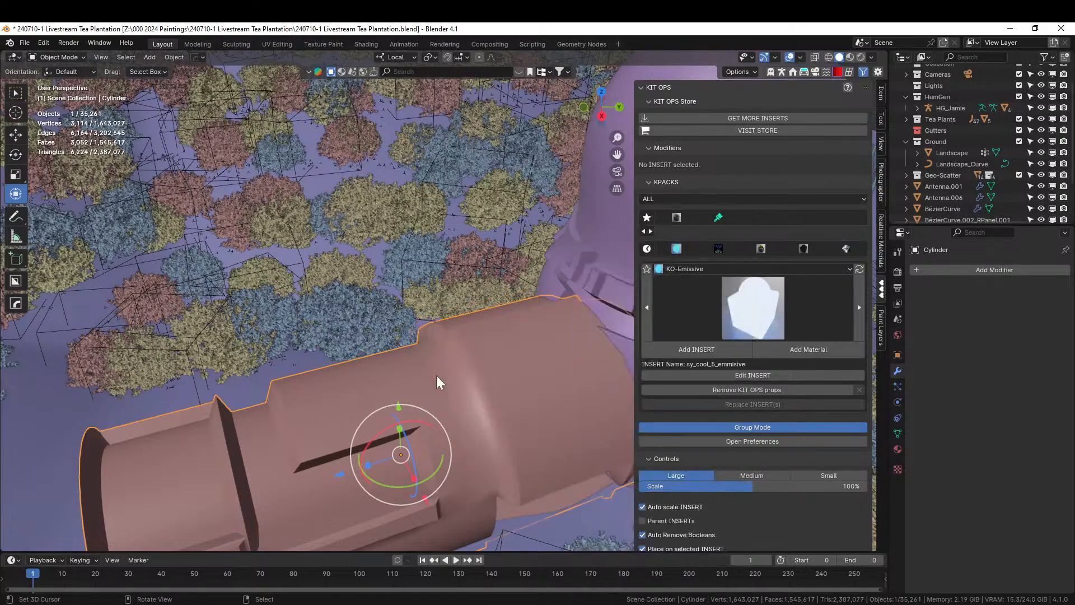
Sharpen the paneled cylinder with a 30° sharpness and a 60° smooth angle.
middle_drag(437, 376, 486, 355)
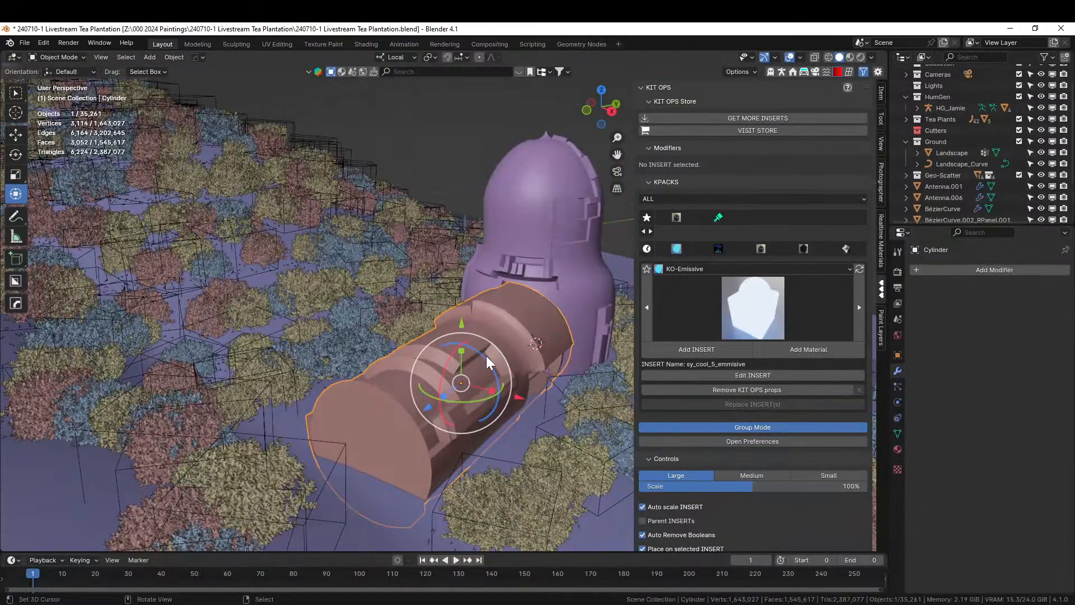
middle_drag(520, 332, 498, 370)
key(q)
click(489, 344)
scroll(488, 344, up, 3)
scroll(558, 304, down, 4)
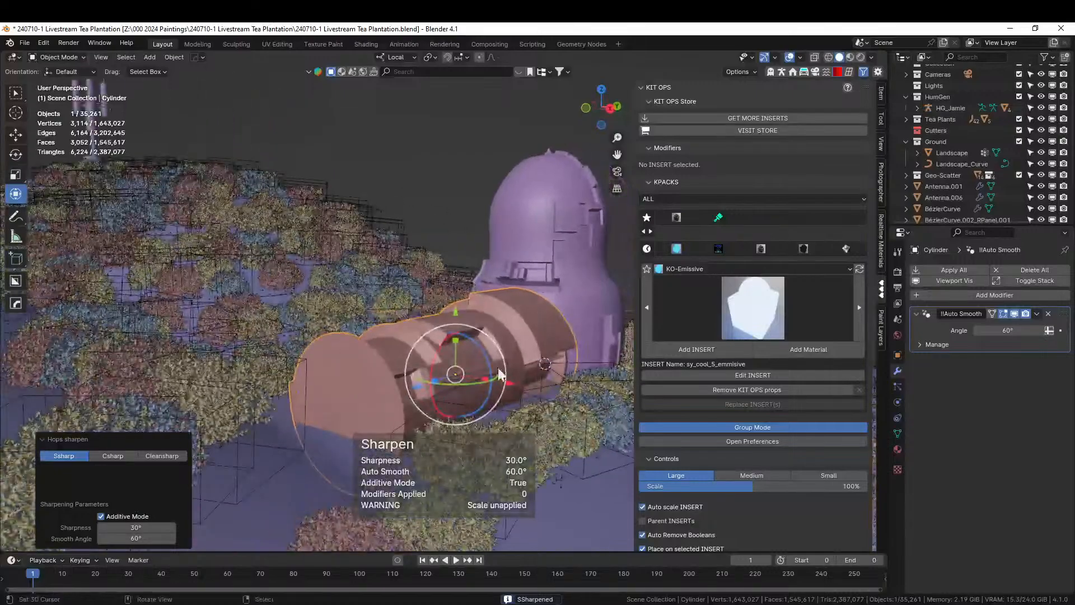
Extrude the cylinder's outer end face about 1.46 m outward and scale it to about 0.805 to taper the end.
click(336, 386)
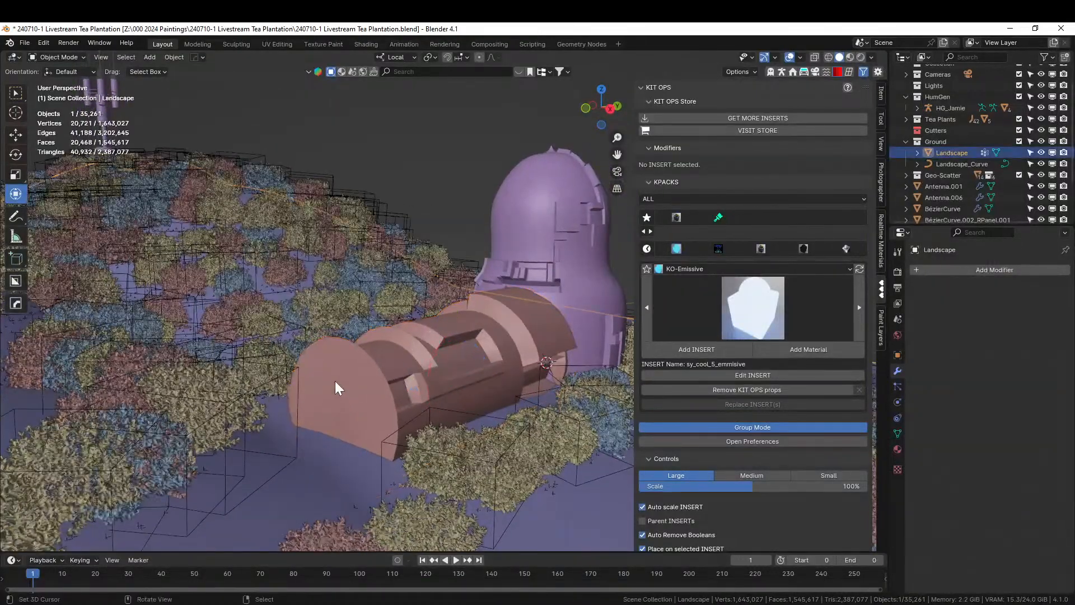
click(335, 383)
key(Tab)
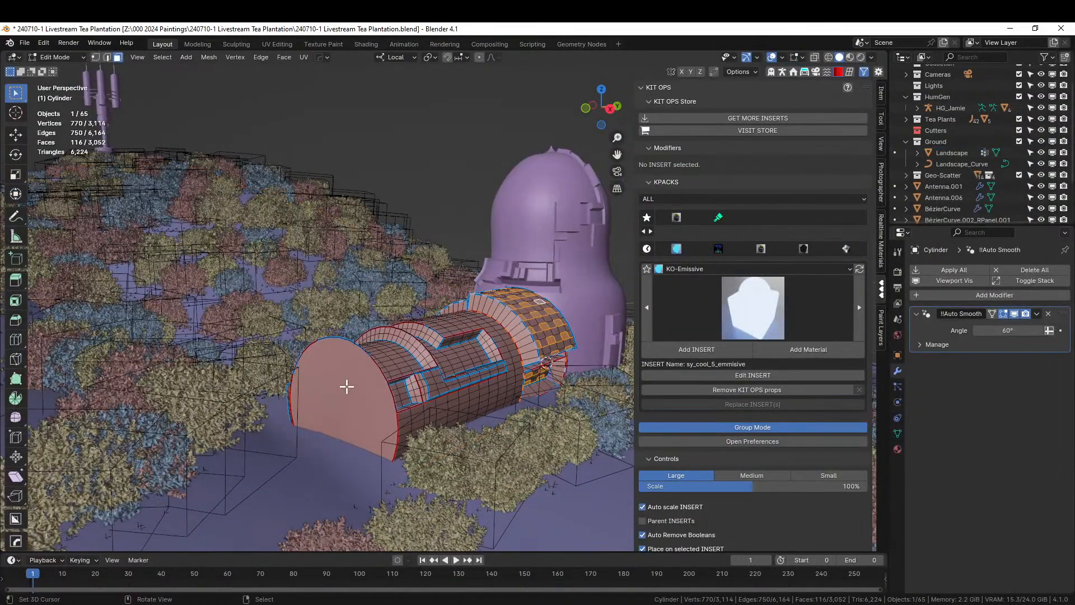
click(347, 386)
key(e)
click(365, 427)
key(s)
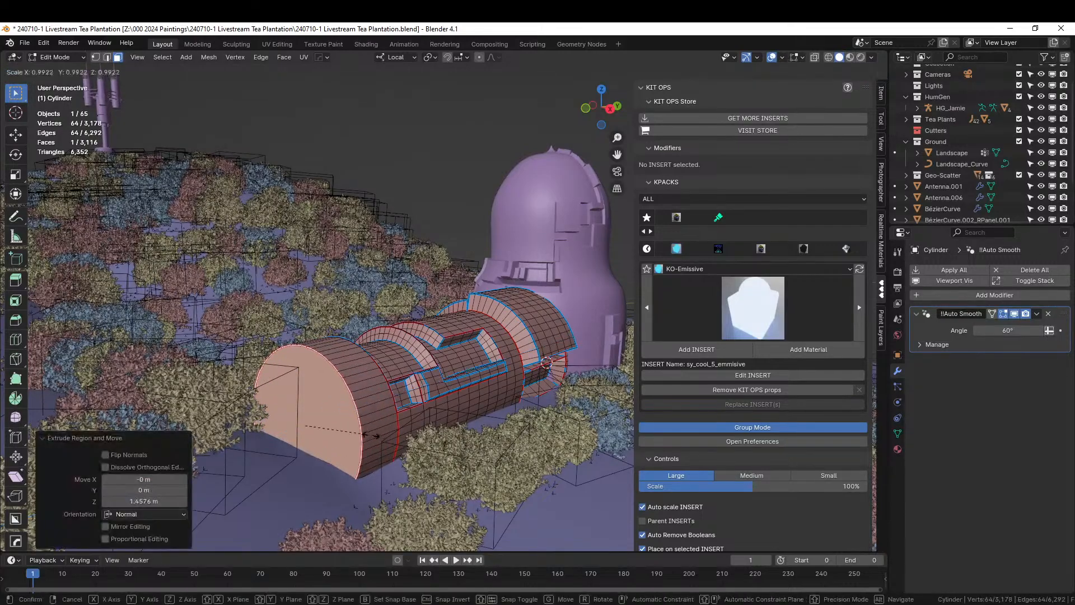
click(358, 430)
Inset the tapered end face about 0.084 m and extrude it about 1.5 m inward to hollow out the entrance.
key(i)
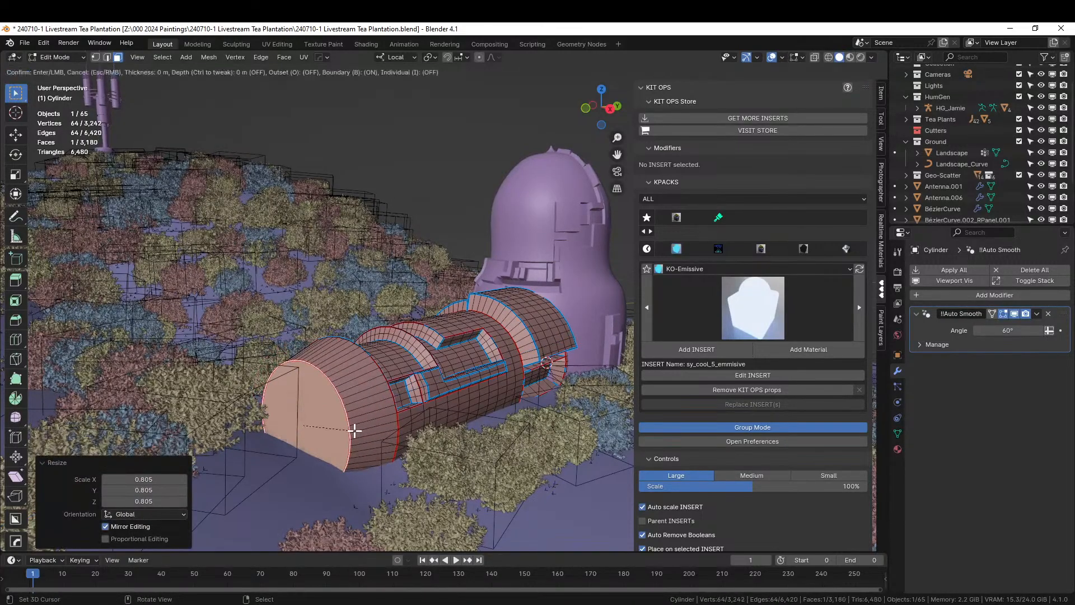
click(343, 426)
key(e)
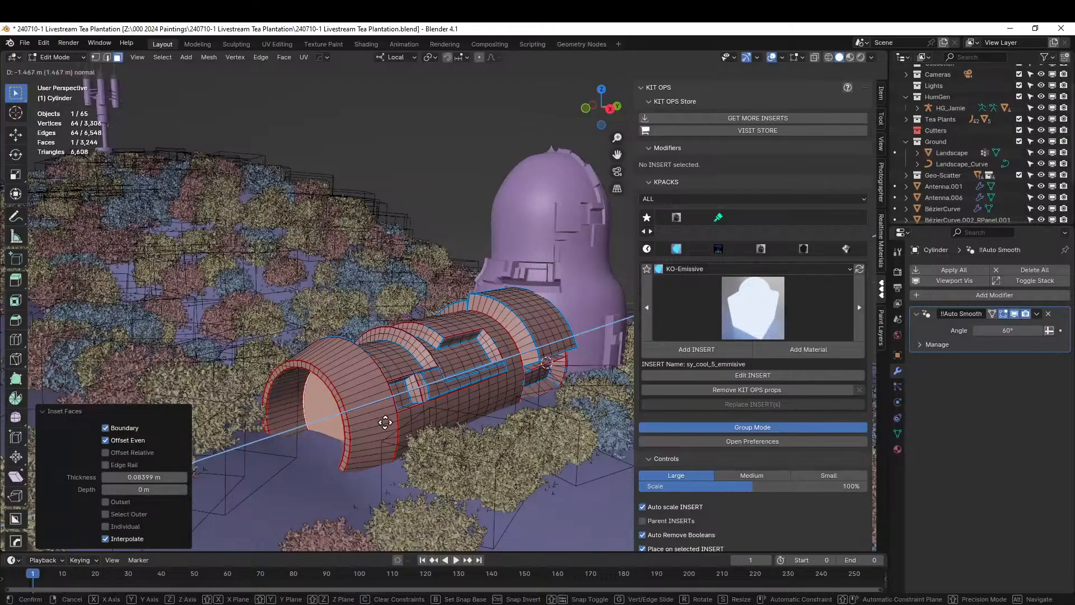
click(390, 421)
key(Tab)
scroll(391, 423, down, 5)
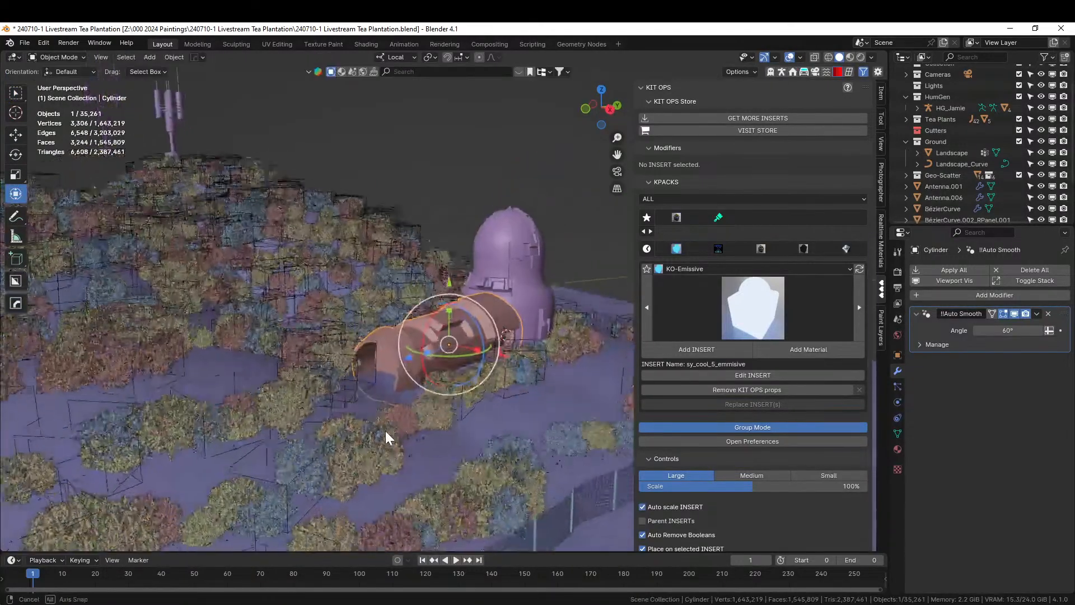
Join the paneled cylinder and the domed tower into one object, with the tower as the active object.
middle_drag(386, 431, 439, 276)
scroll(339, 420, down, 5)
scroll(423, 422, up, 7)
scroll(391, 430, down, 3)
scroll(440, 416, up, 5)
scroll(355, 414, down, 6)
shift+click(442, 270)
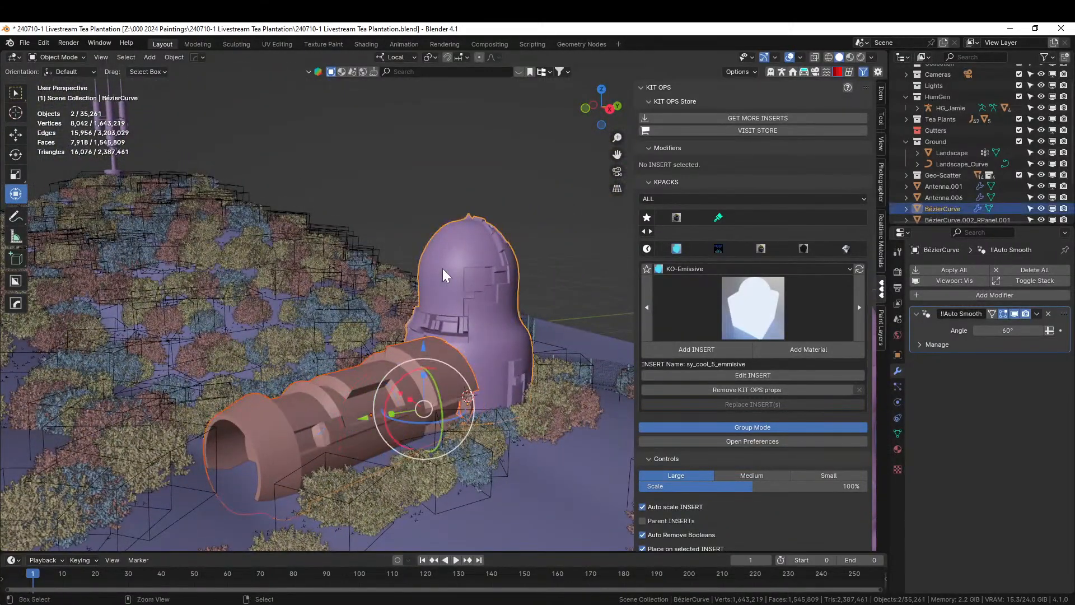
key(ctrl+j)
Unwrap the whole joined mesh with Smart UV Project at a 66° angle limit.
middle_drag(481, 312, 478, 326)
key(Tab)
key(a)
key(u)
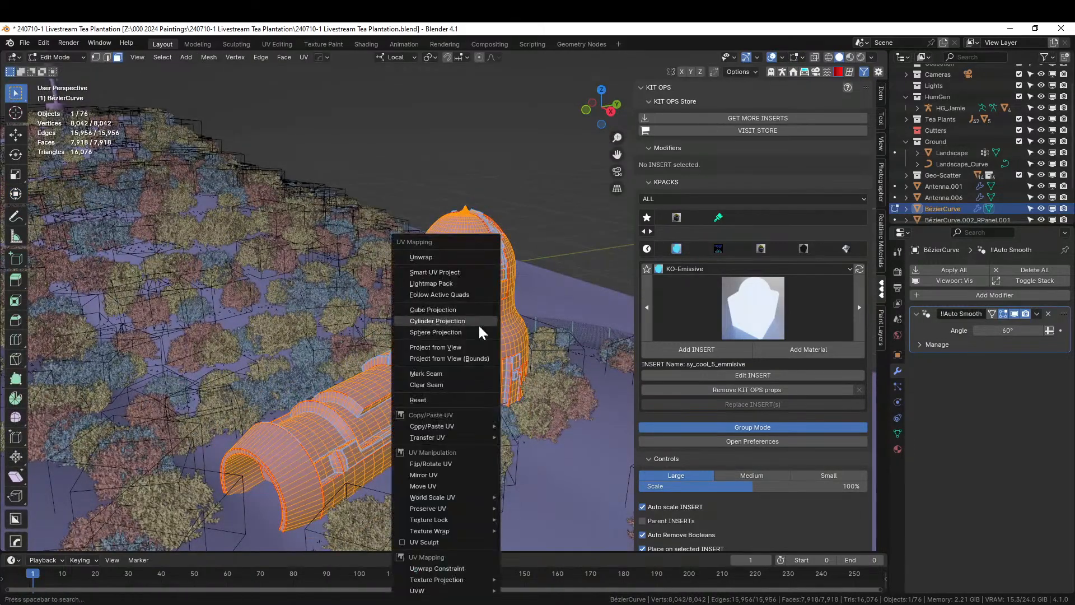
click(445, 273)
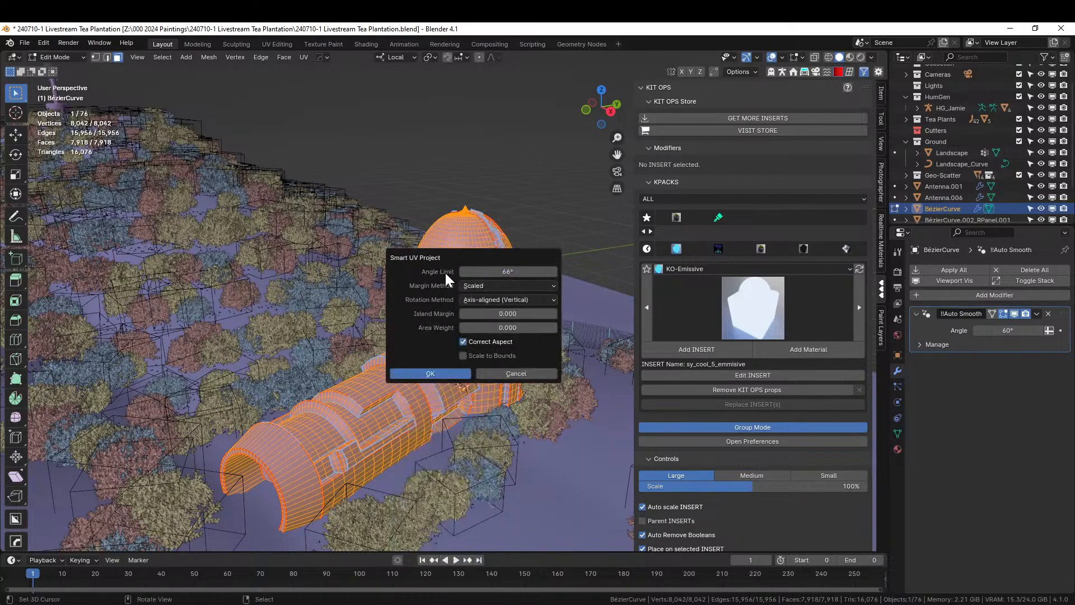
click(435, 374)
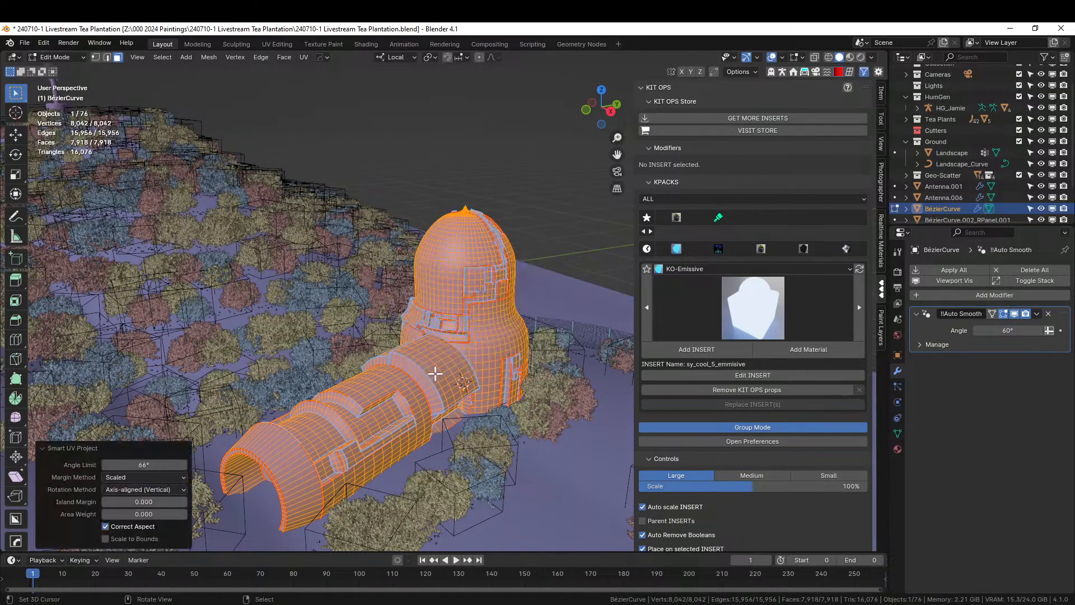
key(Tab)
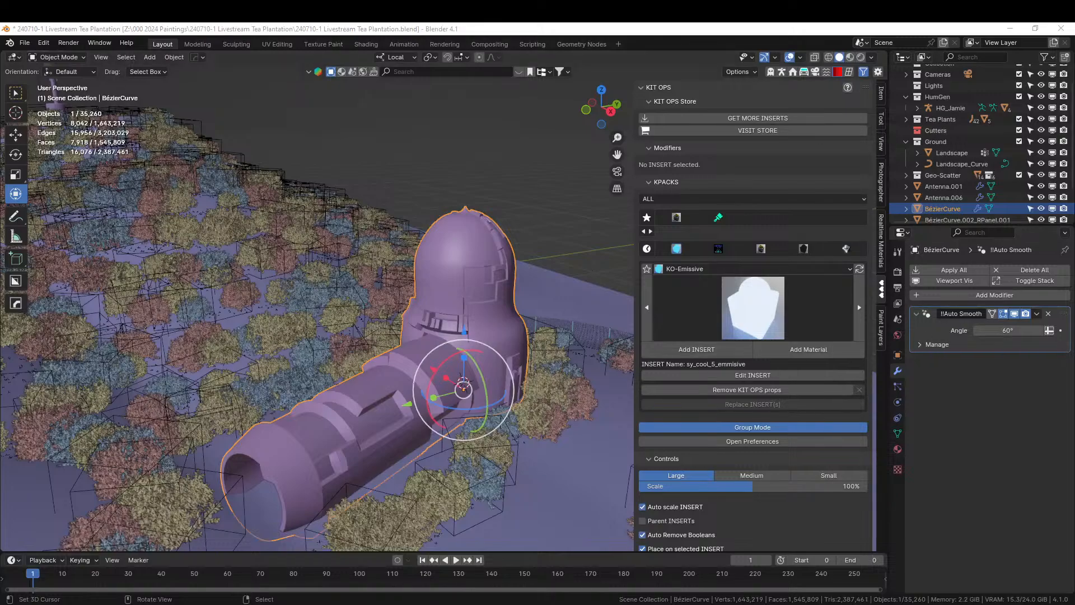
Switch to rendered shading and link materials between the joined building and the gray paneled tower in the foreground.
drag(0, 272, 454, 278)
key(z)
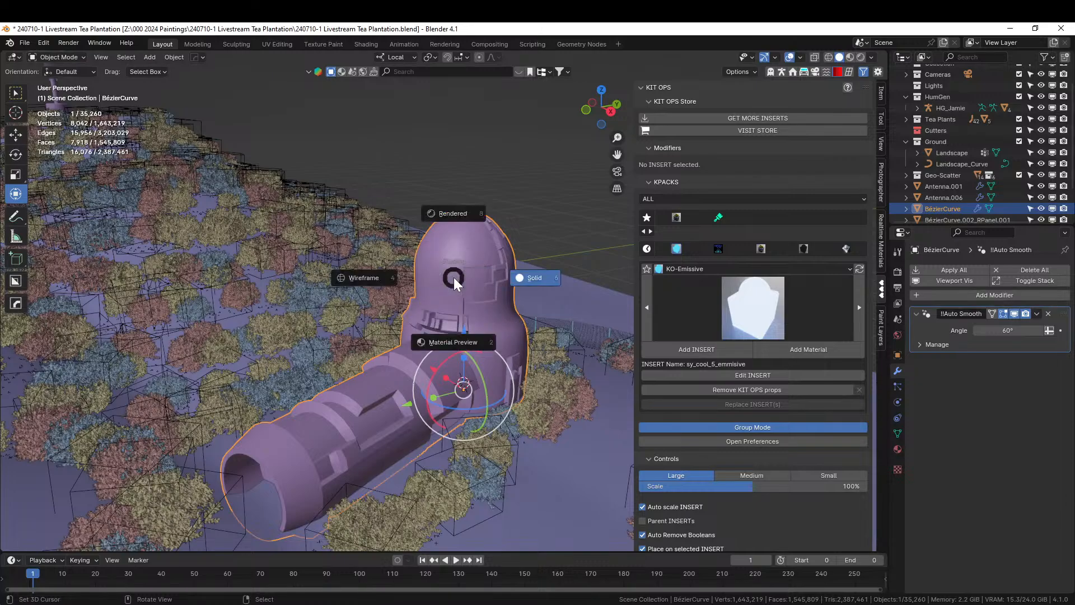
key(8)
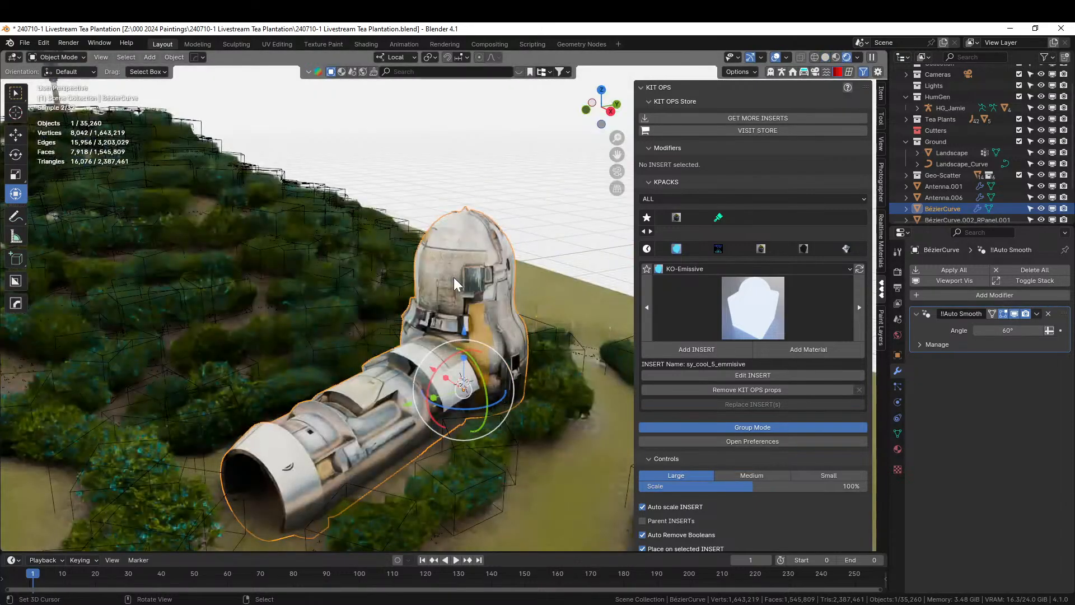
middle_drag(489, 401, 411, 374)
scroll(556, 421, down, 2)
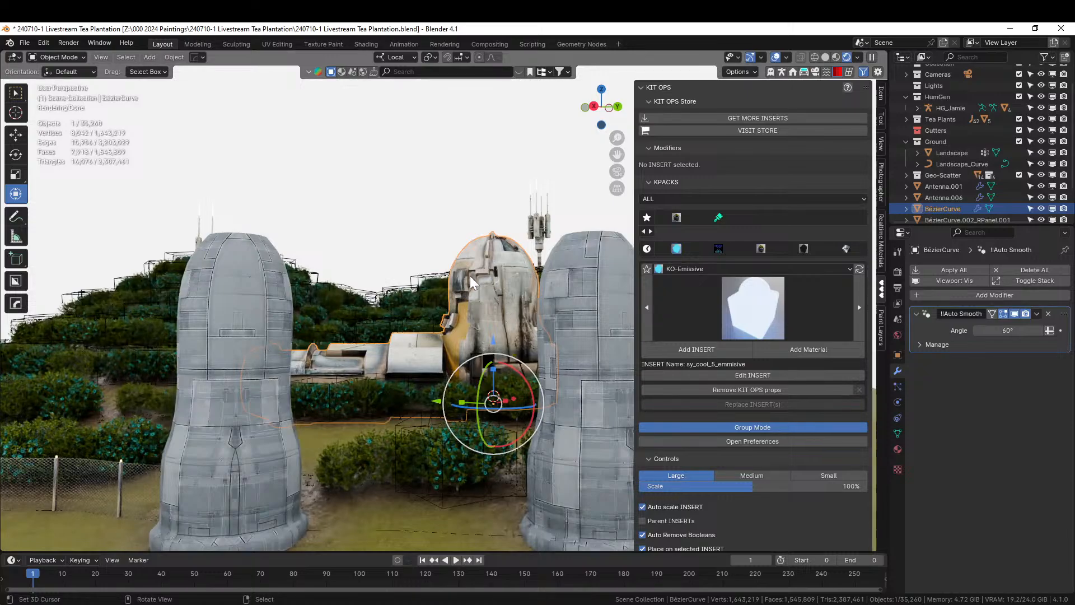
shift+click(234, 328)
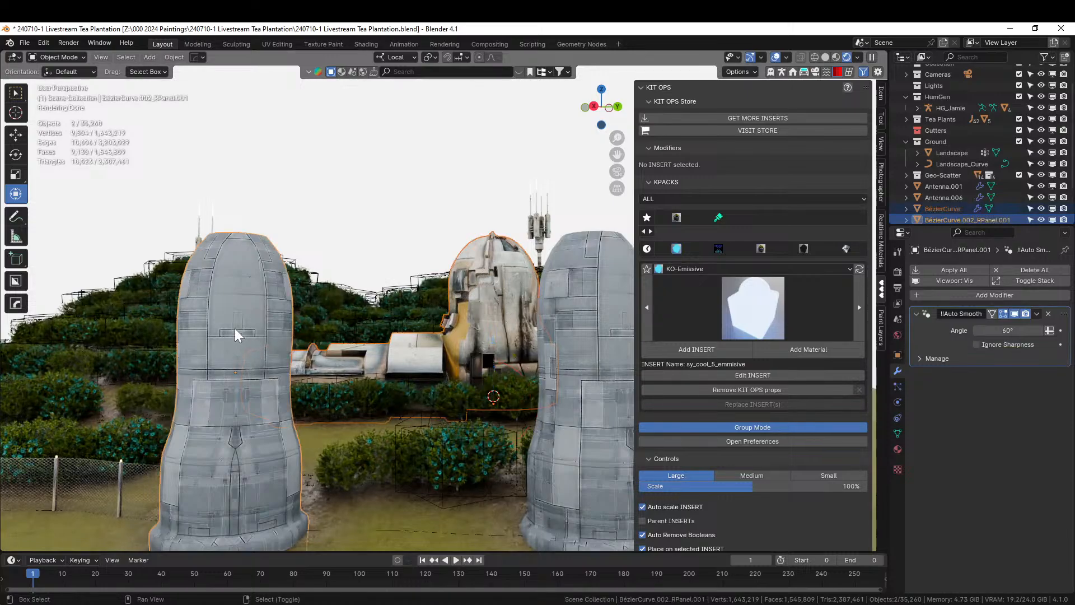
key(ctrl+l)
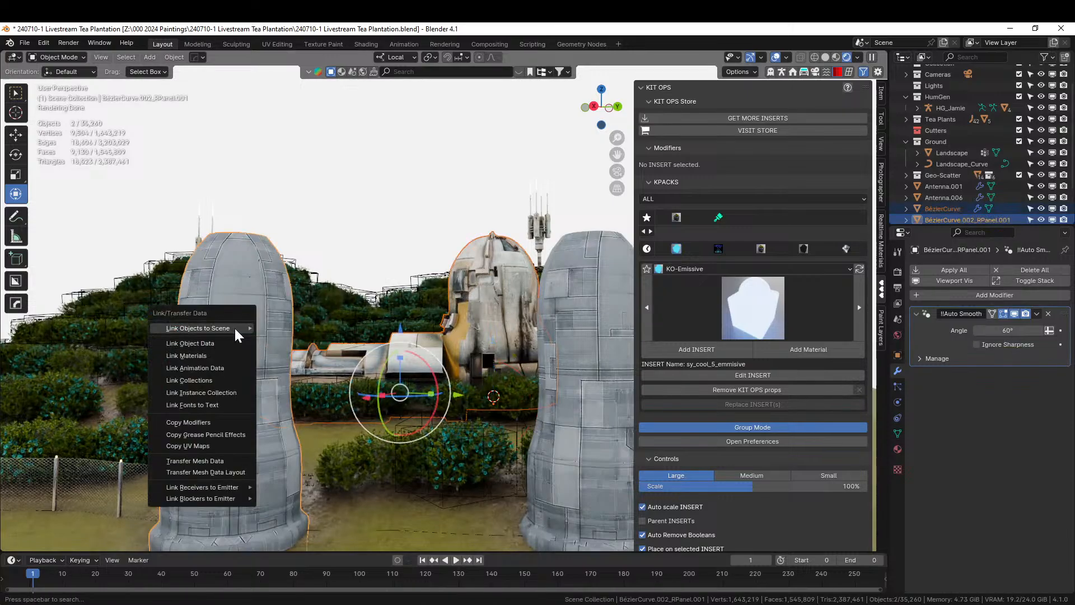
click(214, 353)
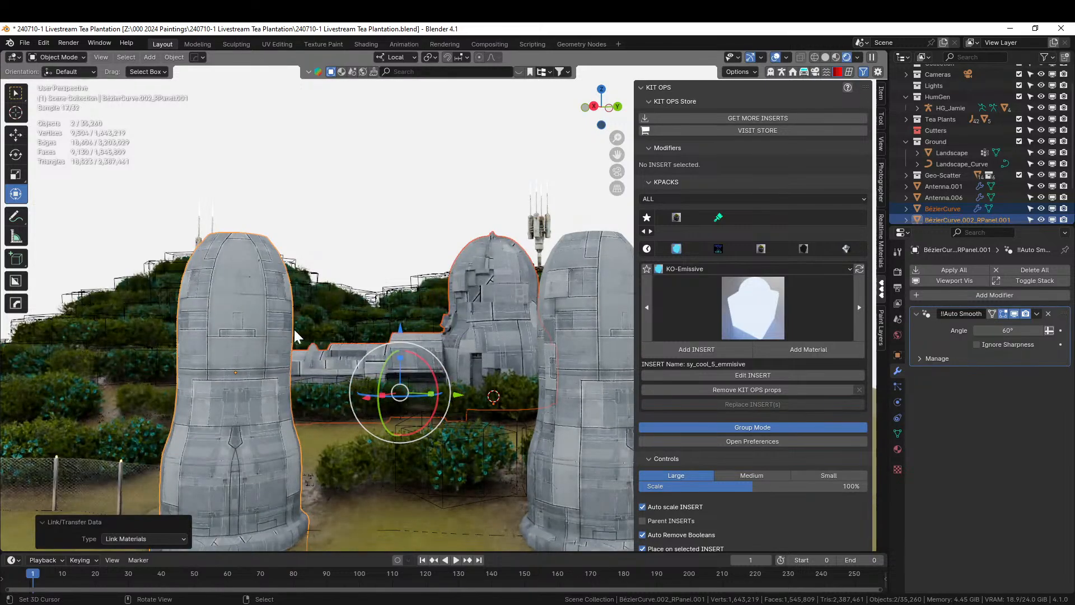
Check the paneling on the cylinder, return to solid shading and isolate the joined building in local view.
middle_drag(382, 324, 452, 366)
scroll(452, 366, up, 3)
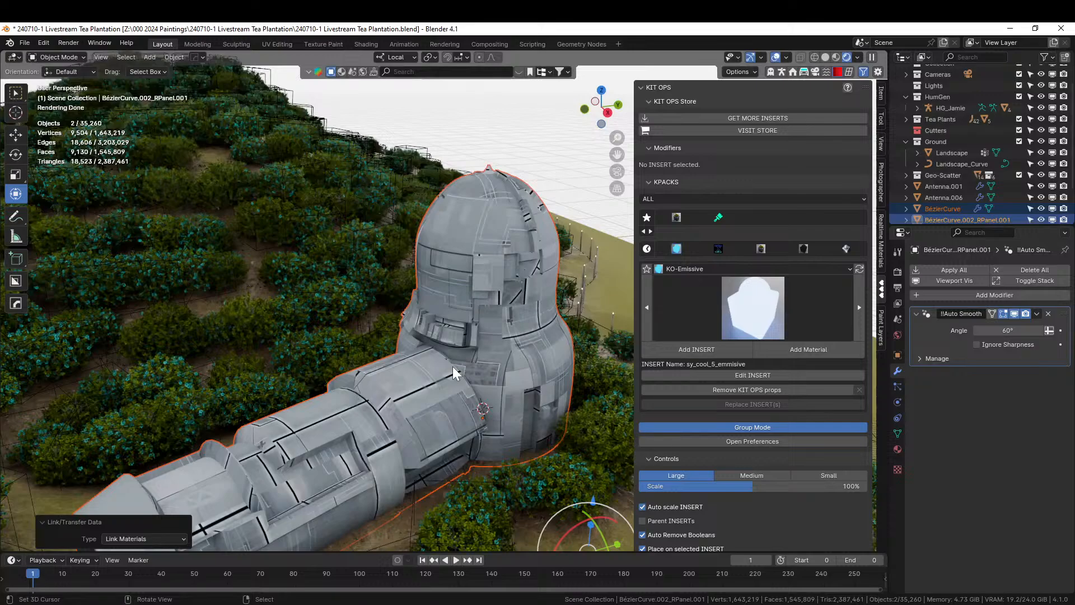
middle_drag(476, 278, 378, 371)
scroll(377, 370, up, 5)
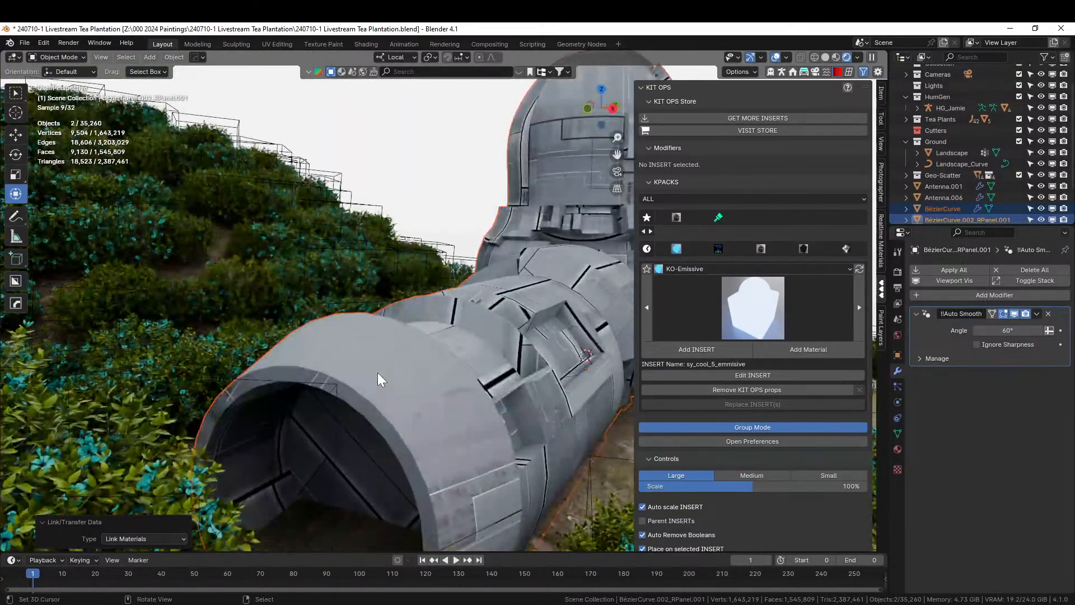
key(z)
key(6)
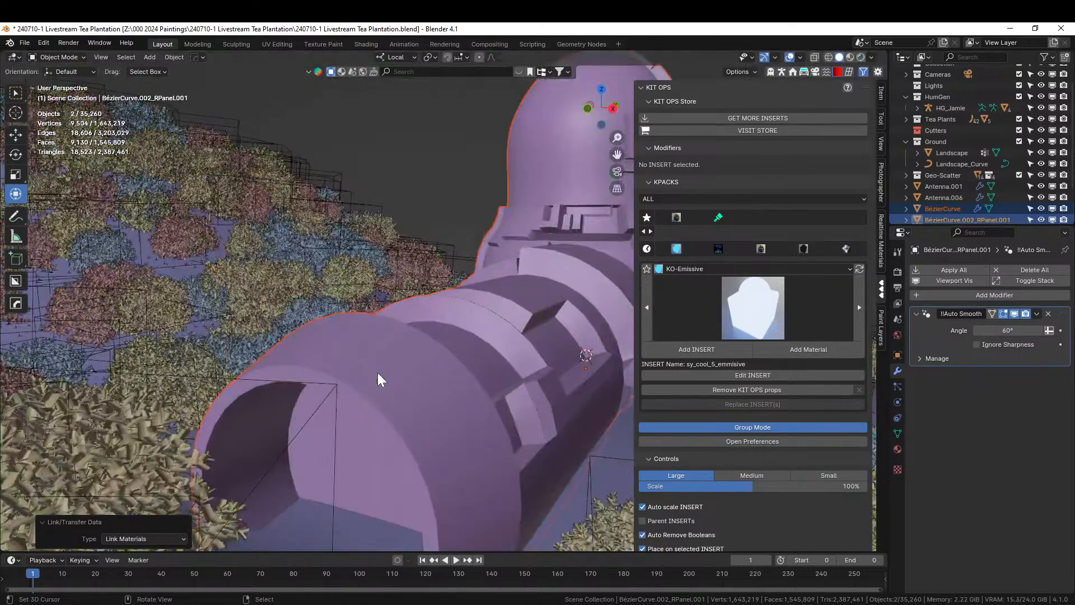
click(351, 366)
key(KP_Divide)
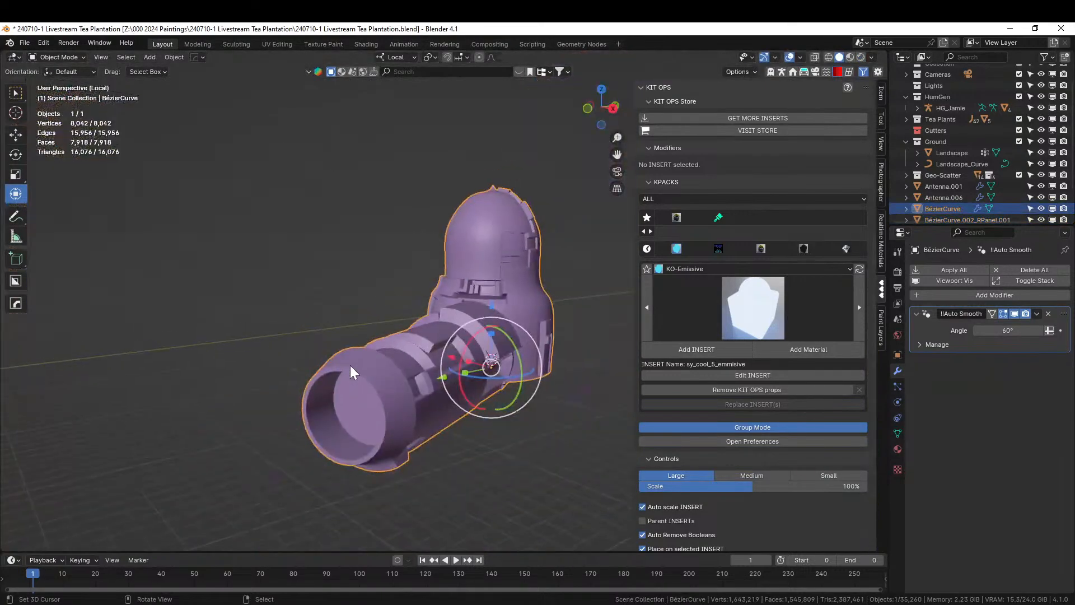
Add two evenly spaced loop cuts around the inner wall of the hollowed entrance without sliding them.
scroll(351, 365, up, 2)
middle_drag(350, 365, 401, 306)
key(Tab)
scroll(396, 319, up, 5)
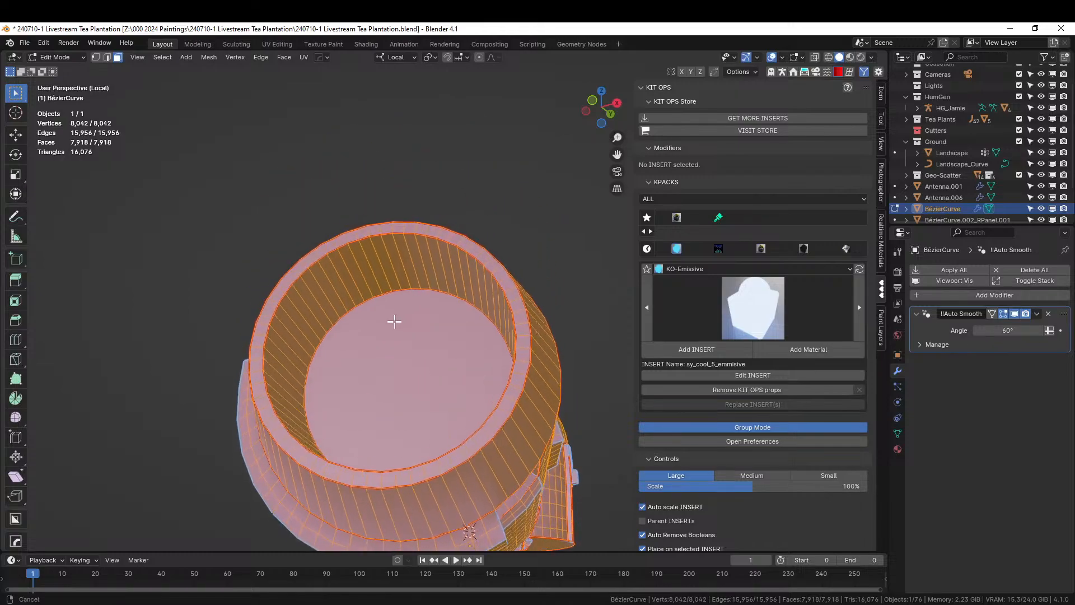
click(287, 239)
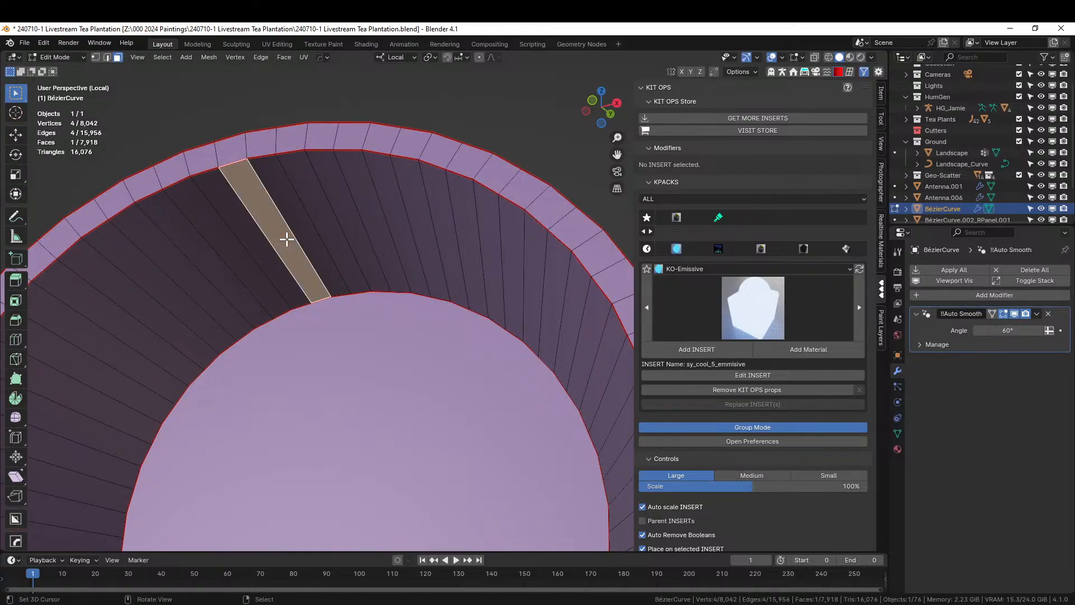
key(ctrl+r)
scroll(287, 239, up, 1)
click(286, 239)
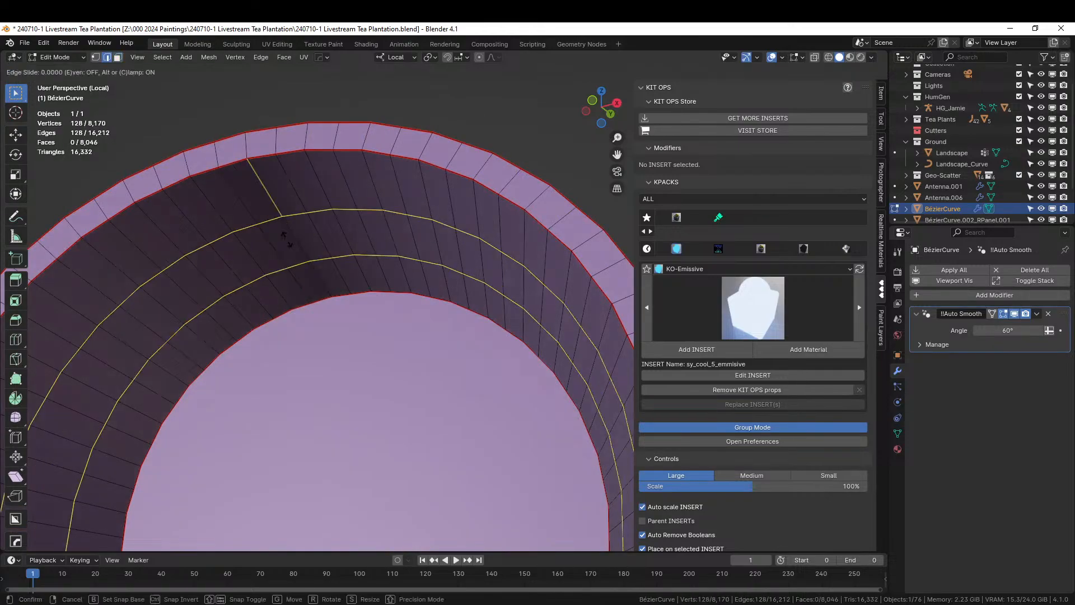
right_click(287, 238)
Select eight adjacent faces along the ceiling of the entrance's middle band and apply the sy_warm_5_emmisive material to them in a new material slot.
middle_drag(285, 238, 357, 234)
key(KP_1)
click(349, 288)
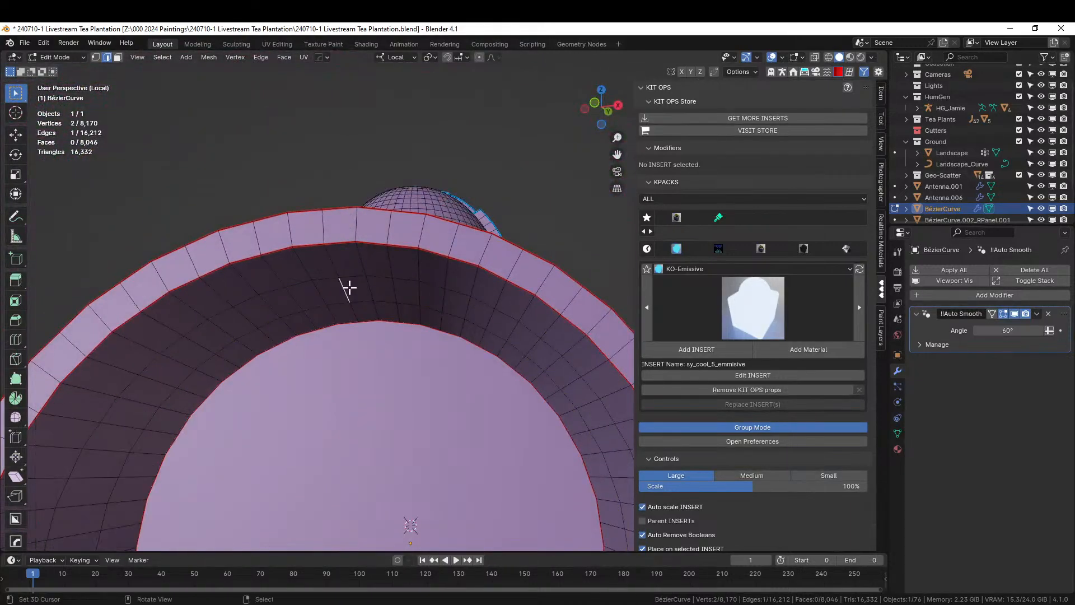
key(3)
click(352, 289)
shift+click(382, 289)
shift+click(408, 291)
shift+click(333, 292)
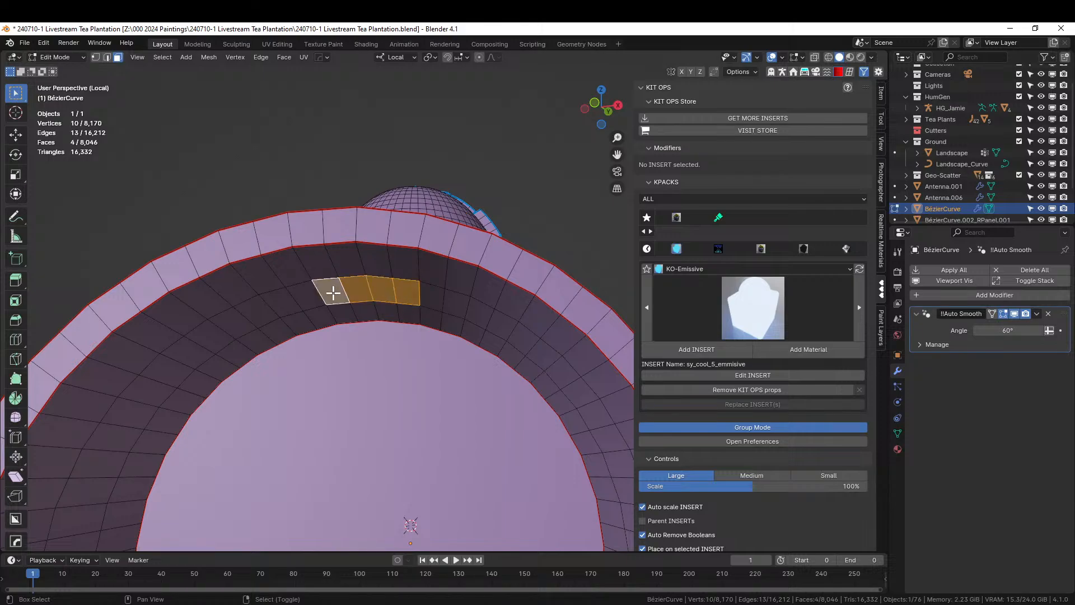
scroll(327, 291, down, 6)
middle_drag(328, 293, 333, 299)
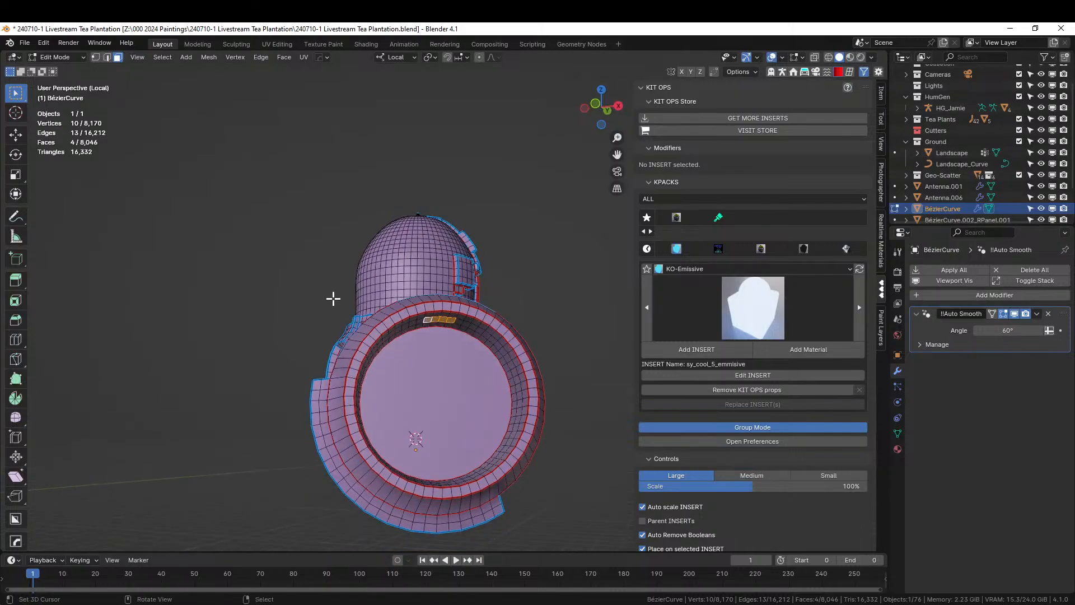
scroll(333, 298, up, 8)
shift+click(328, 161)
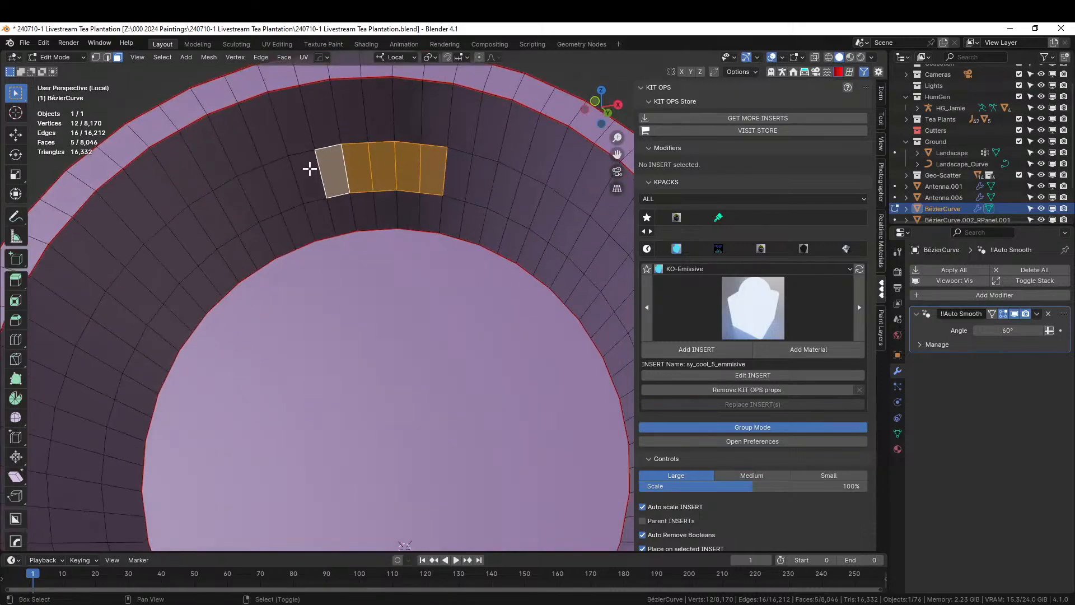
shift+click(310, 168)
shift+click(462, 170)
shift+click(485, 175)
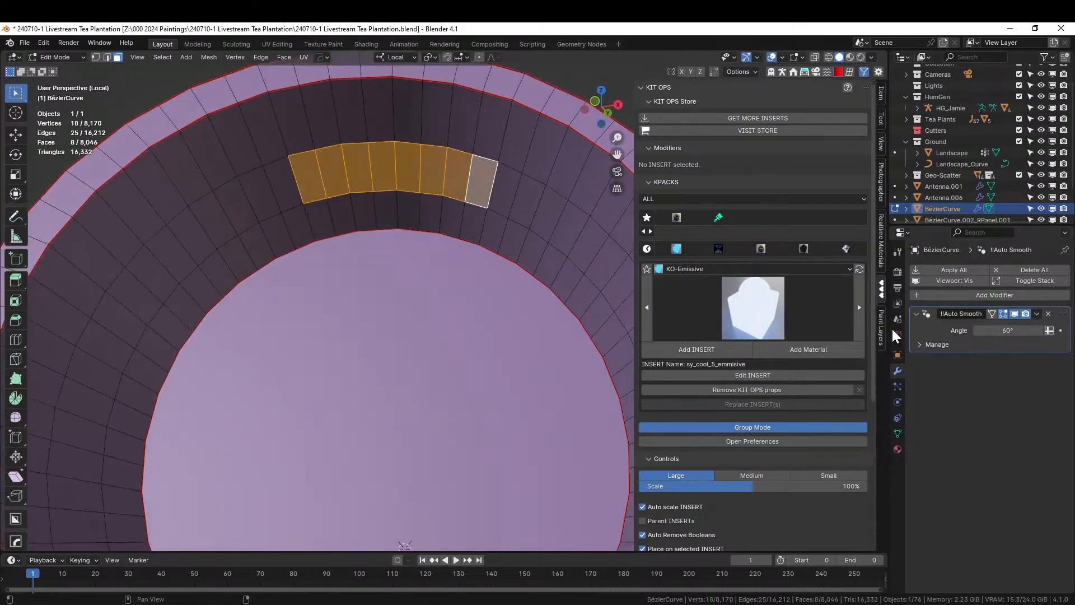
click(898, 449)
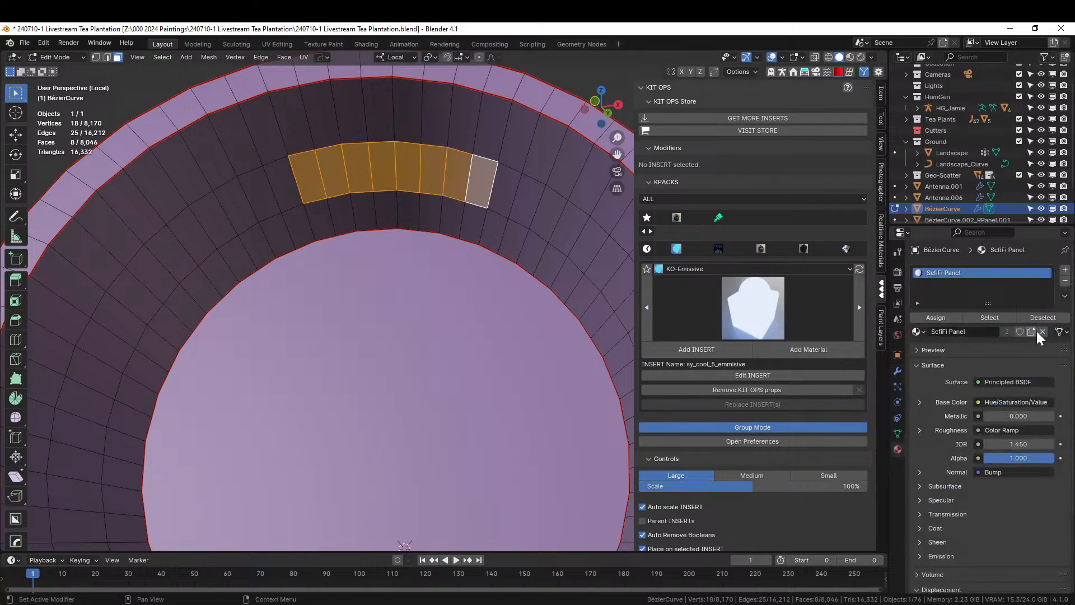
click(1065, 270)
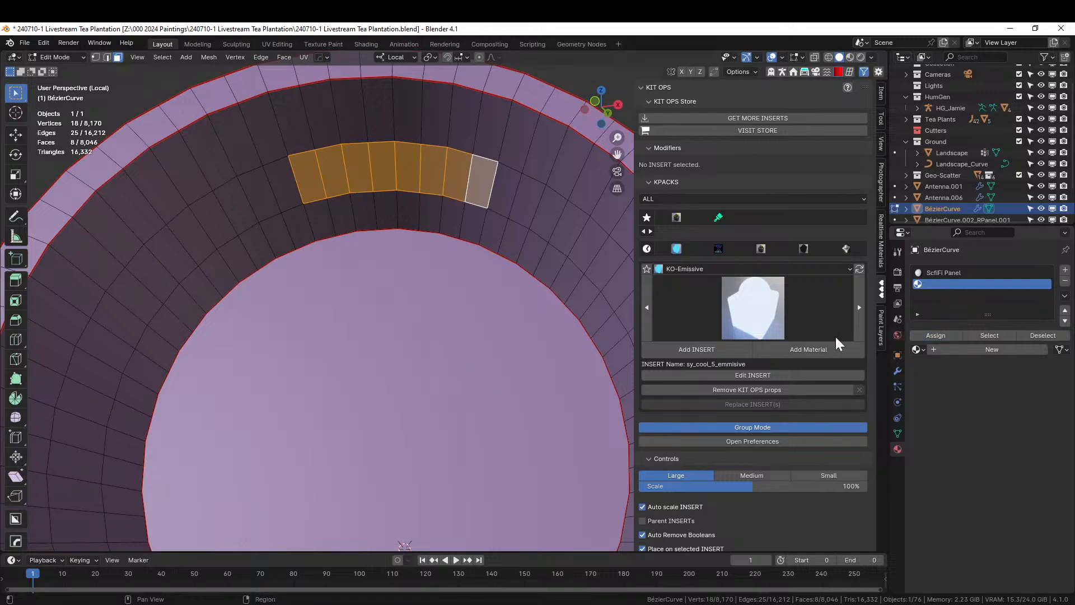
click(758, 305)
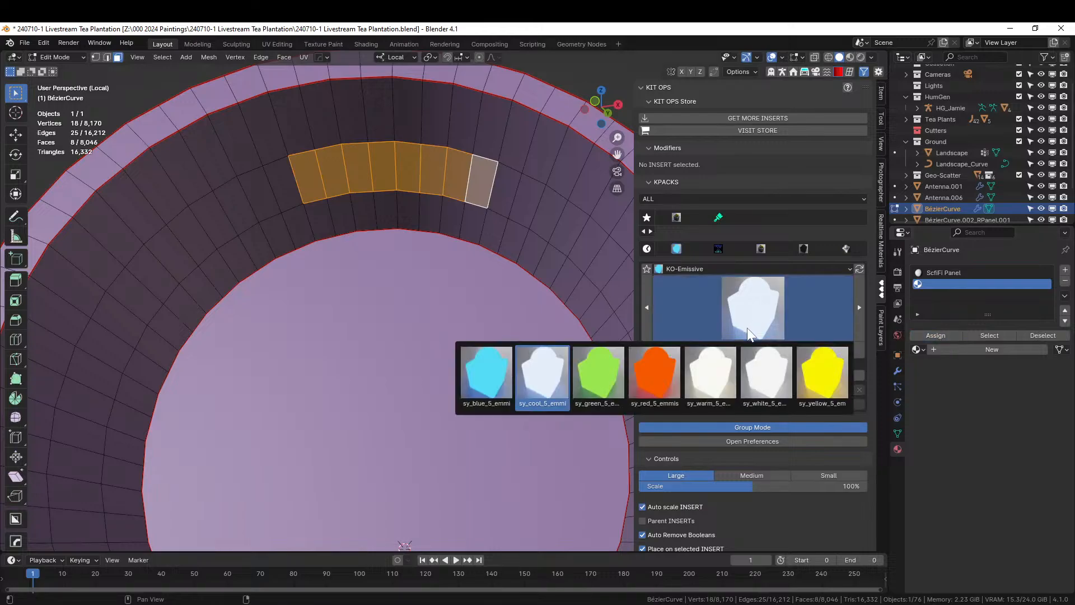
click(704, 378)
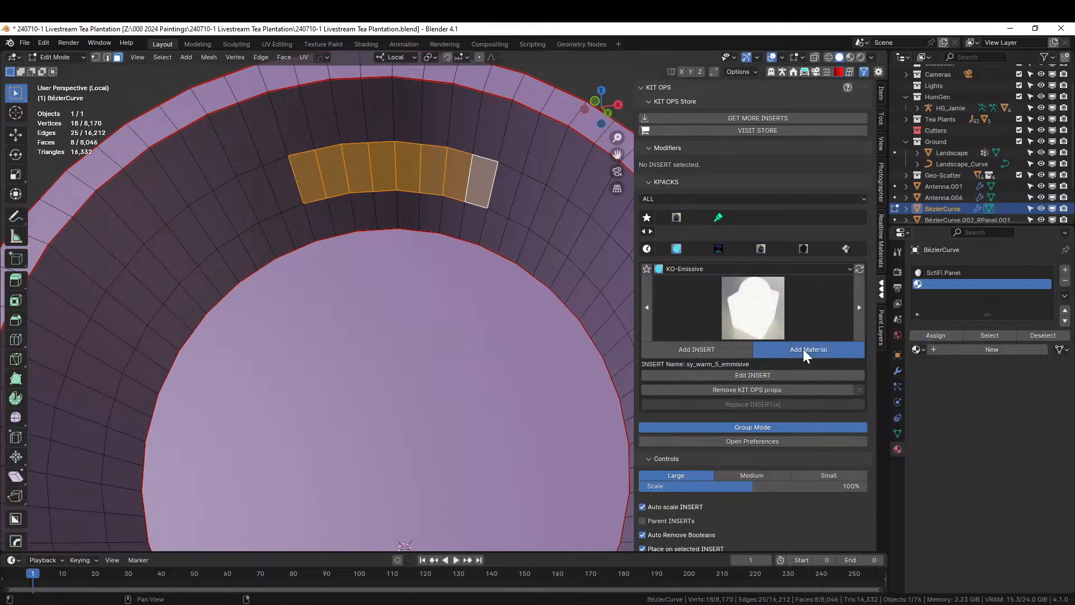
click(803, 349)
Show the building in rendered shading within the full scene again and save the file.
scroll(491, 305, down, 5)
key(z)
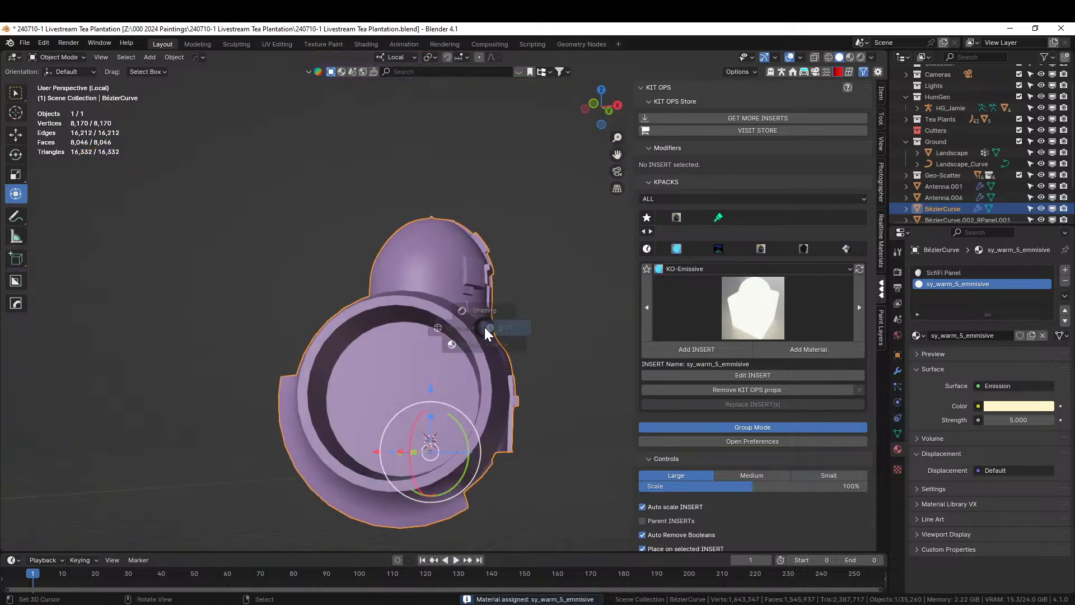
key(8)
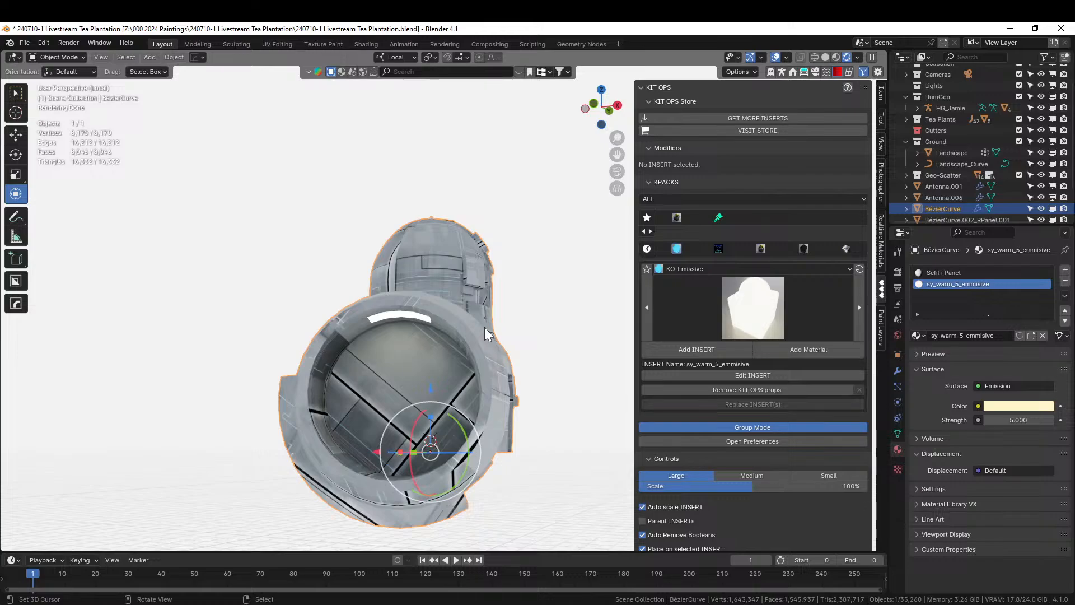
key(KP_Divide)
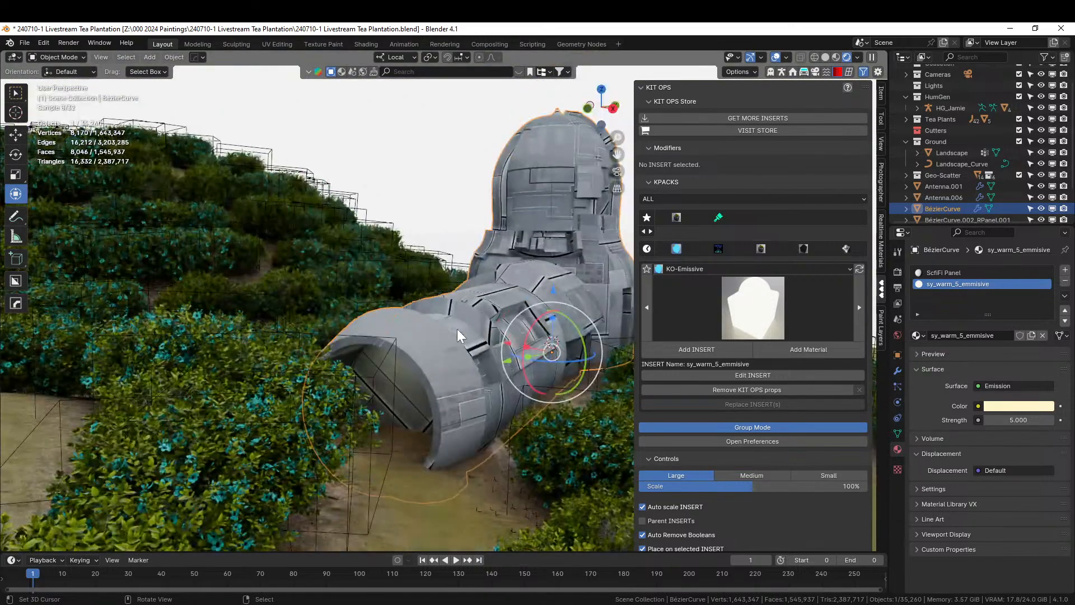
middle_drag(457, 328, 447, 331)
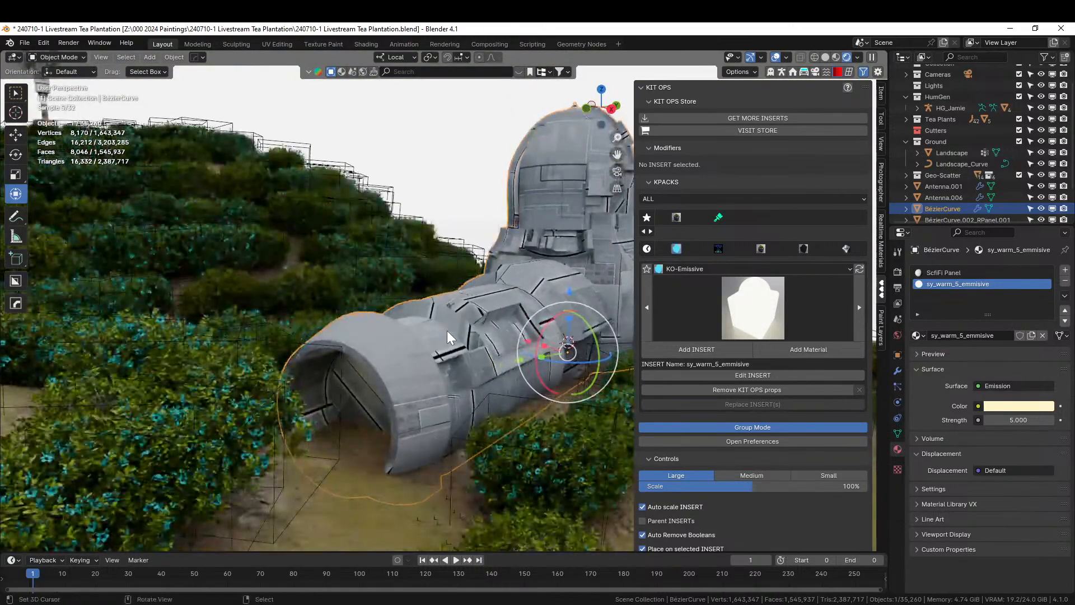
scroll(446, 330, down, 2)
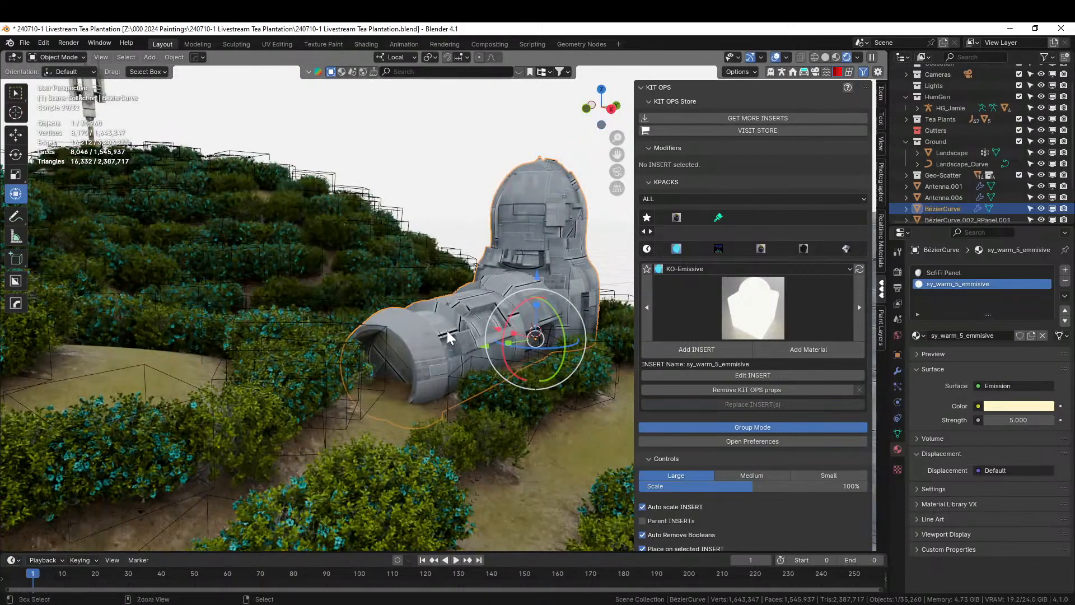
key(ctrl+s)
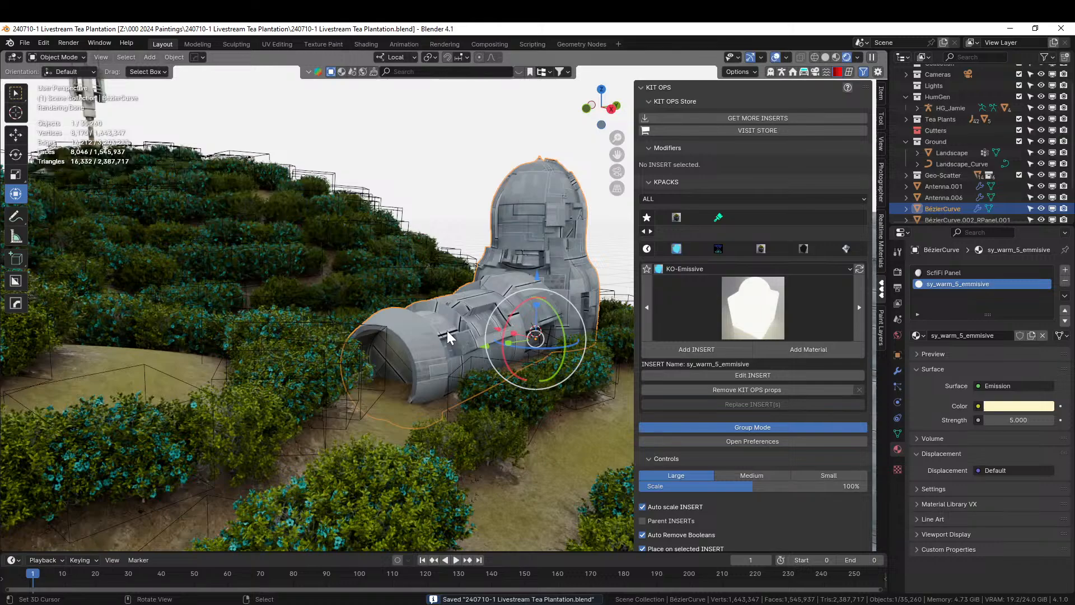
Open the HDRI Maker import for a custom background image.
middle_drag(418, 351, 318, 368)
scroll(363, 328, up, 3)
scroll(363, 328, down, 4)
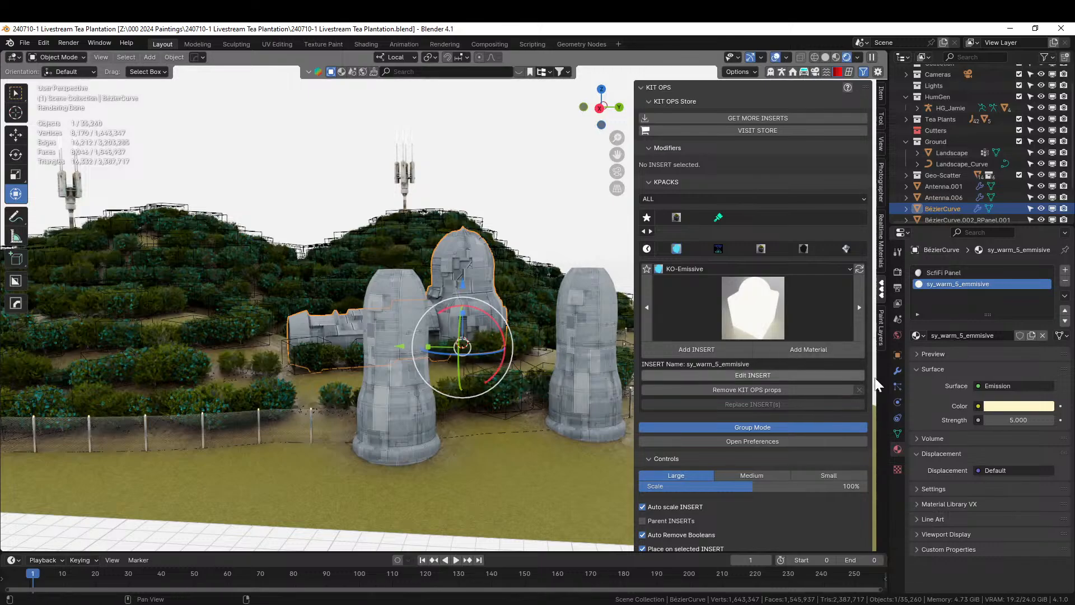
click(816, 70)
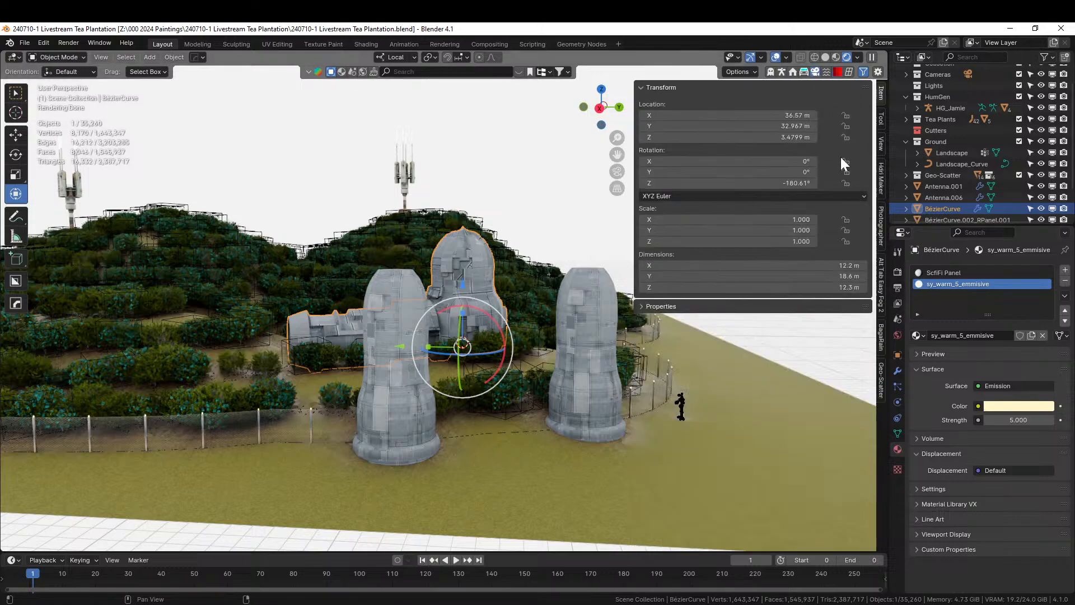
click(882, 183)
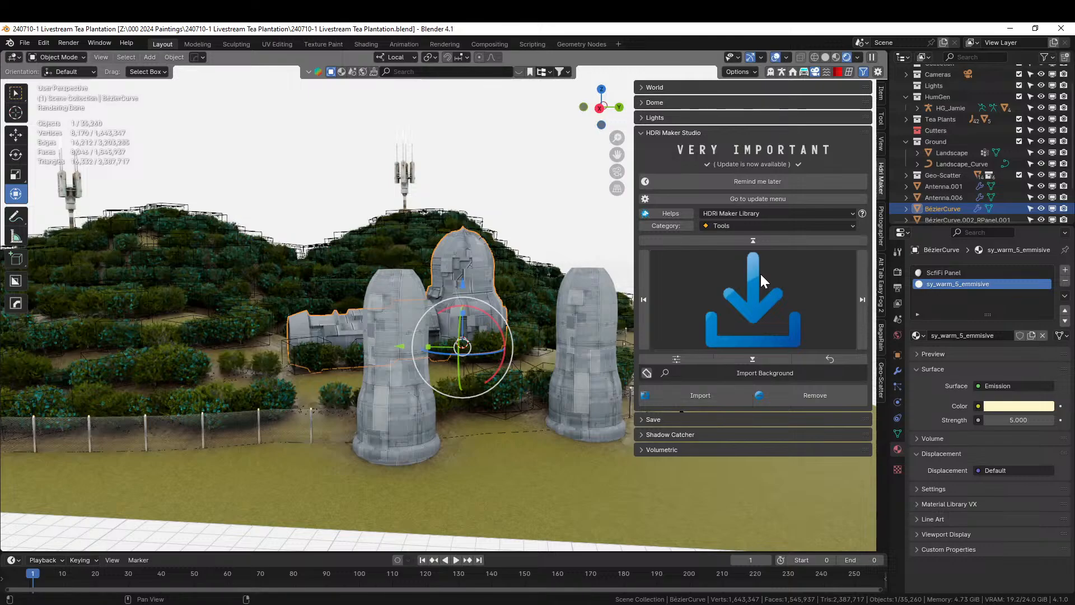
click(699, 393)
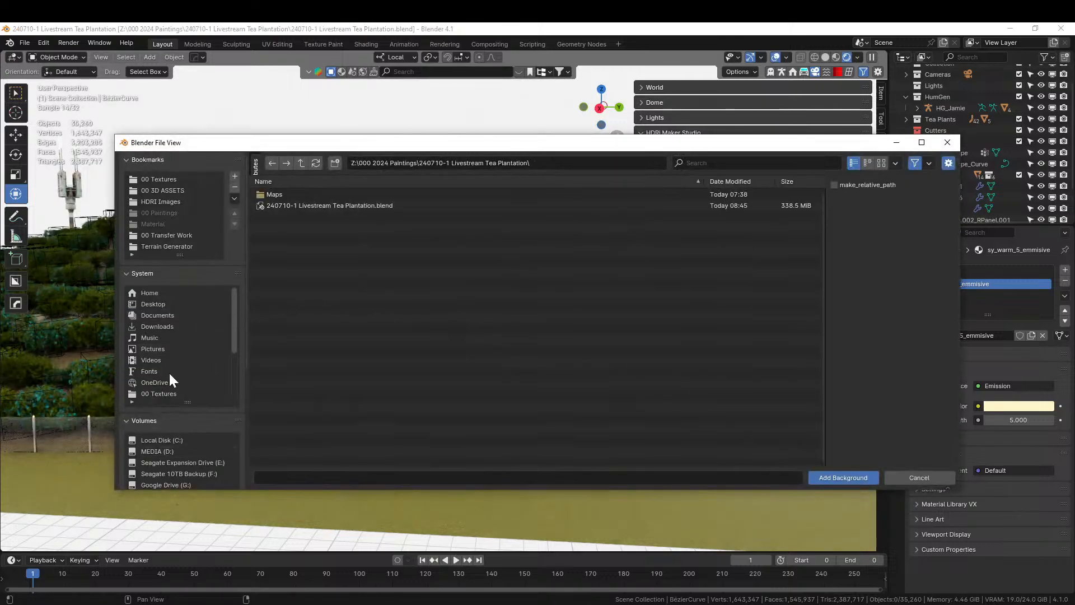
Browse the thumbnails in the jpg folder of mattePaint_hdri_seq046_2000px for a suitable sky.
click(172, 201)
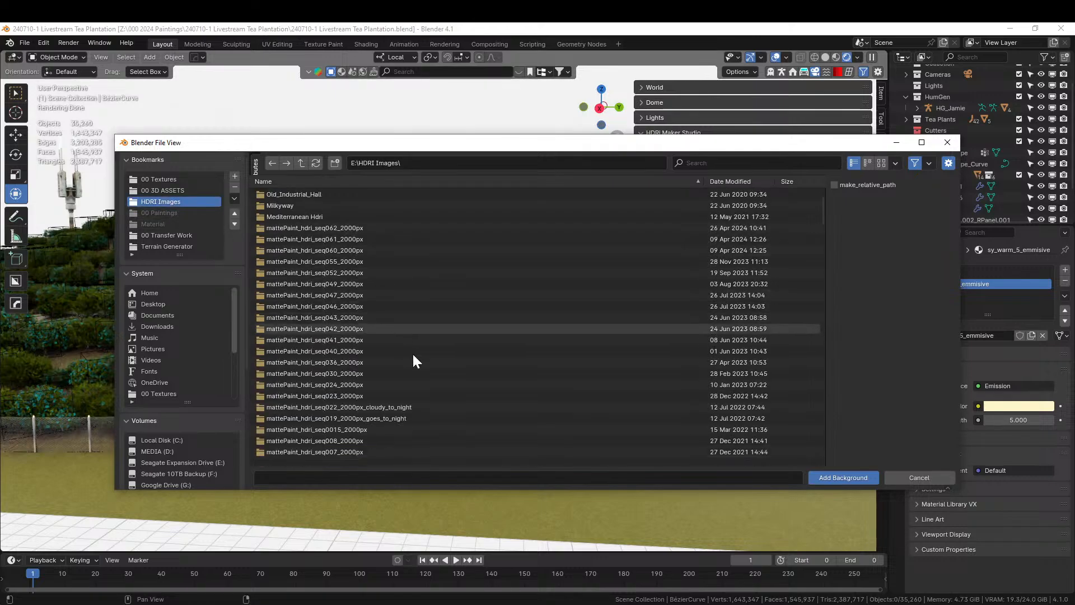
scroll(413, 360, down, 4)
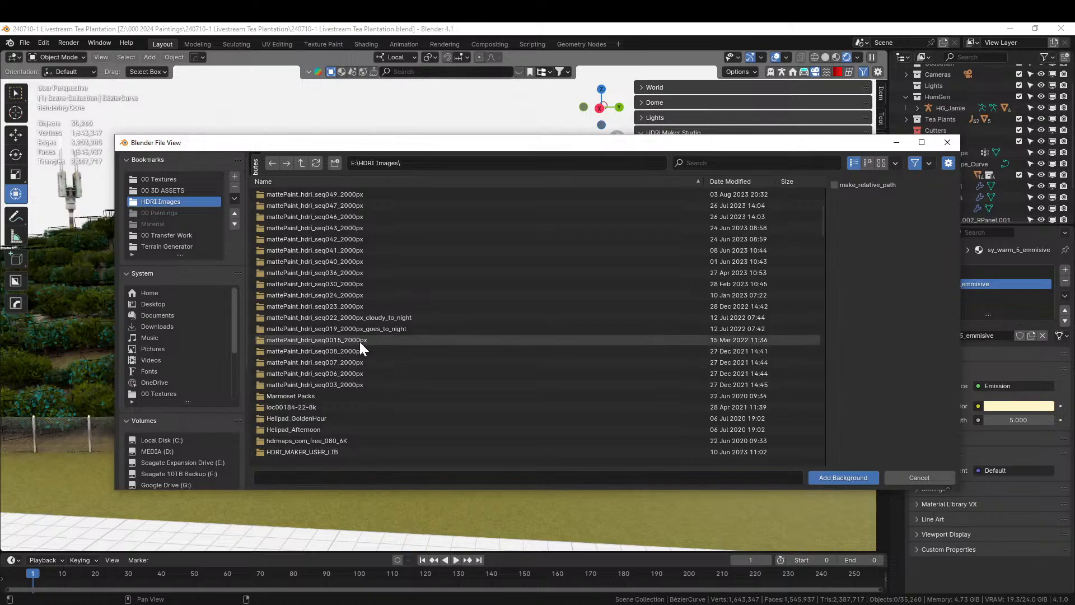
double_click(339, 217)
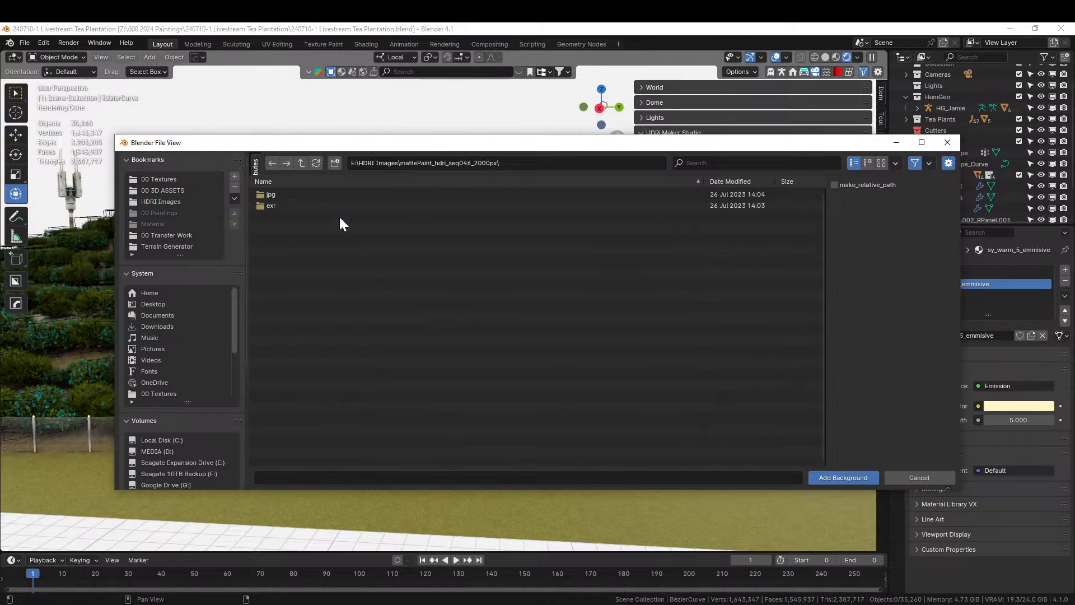
double_click(266, 194)
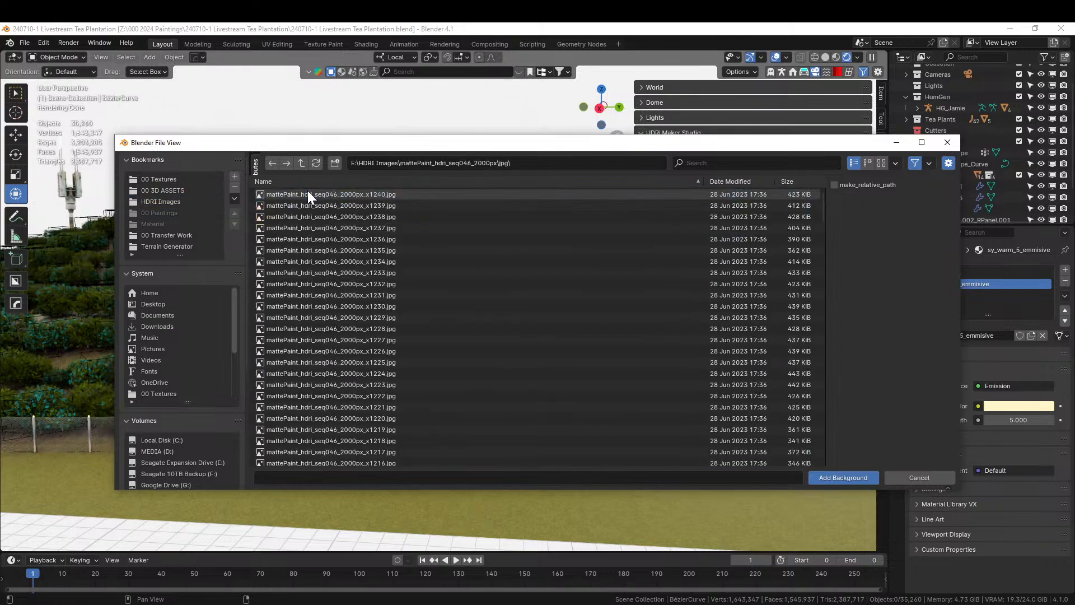
click(880, 163)
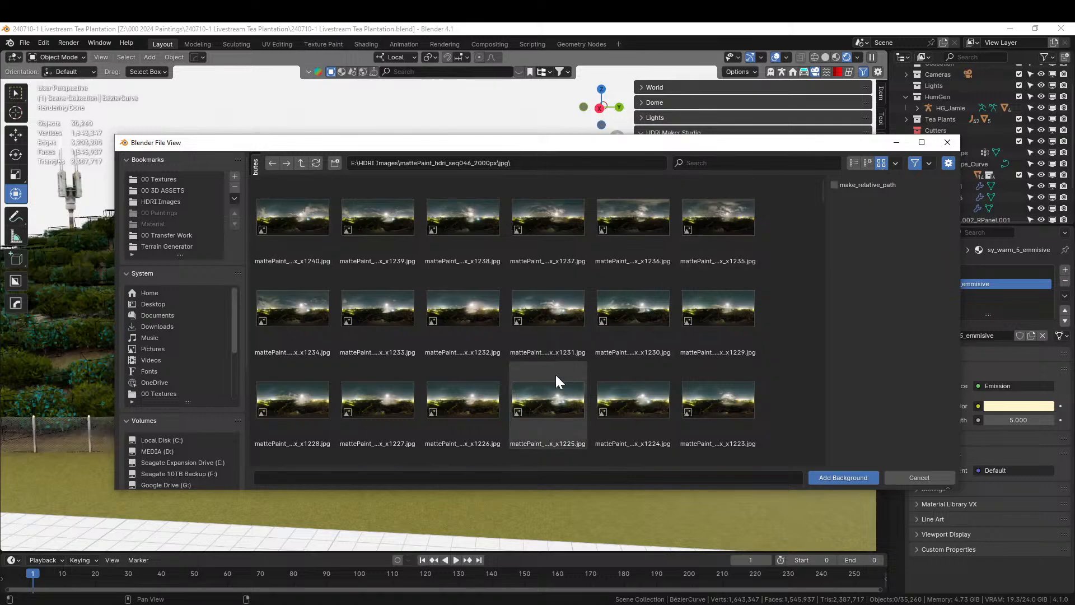
scroll(556, 376, down, 10)
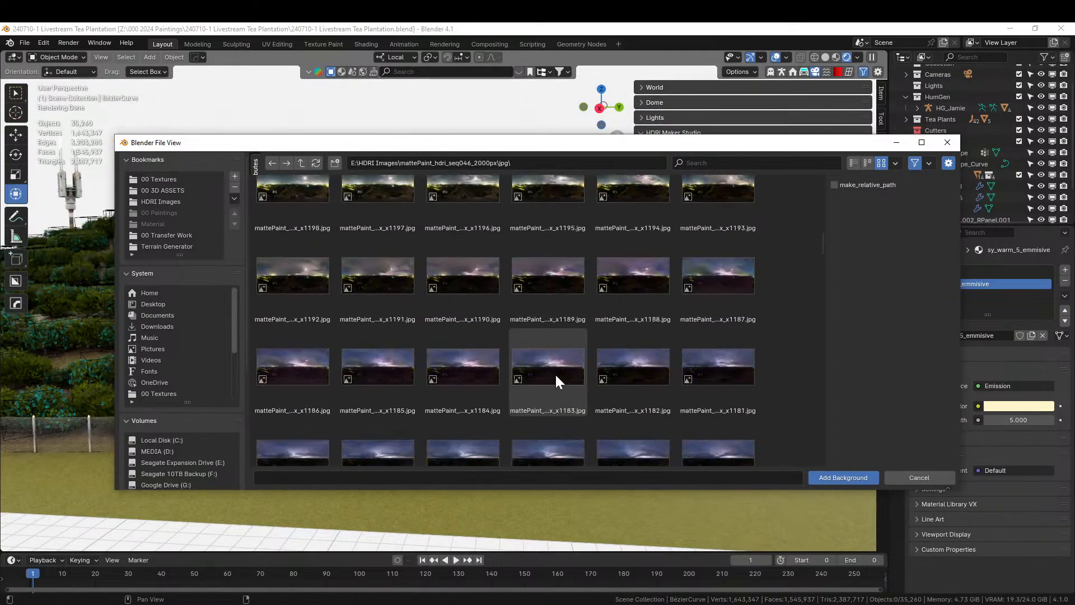
scroll(556, 373, down, 12)
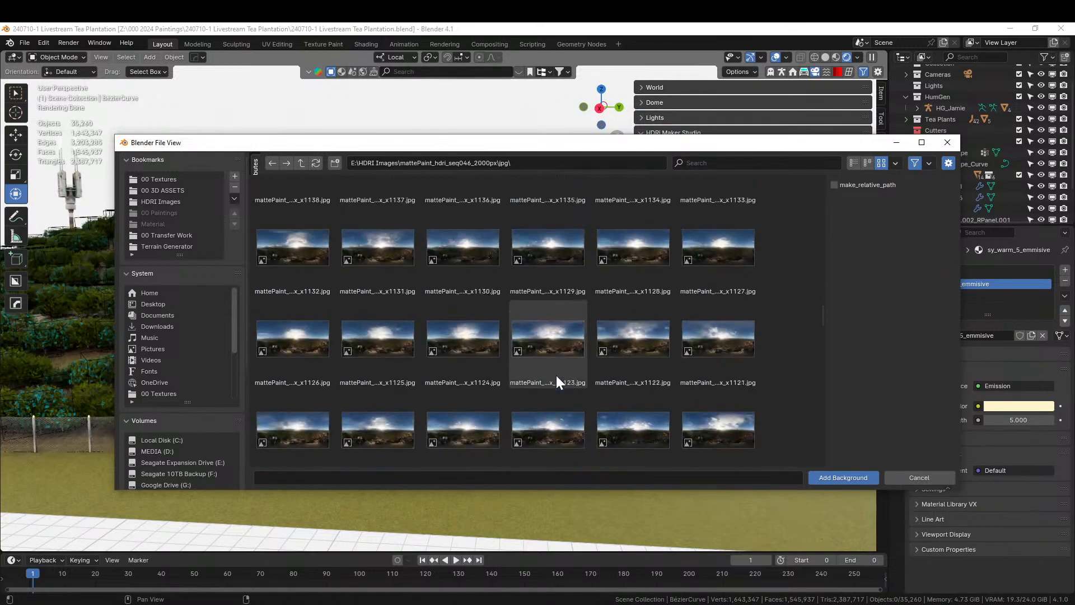
scroll(556, 375, up, 4)
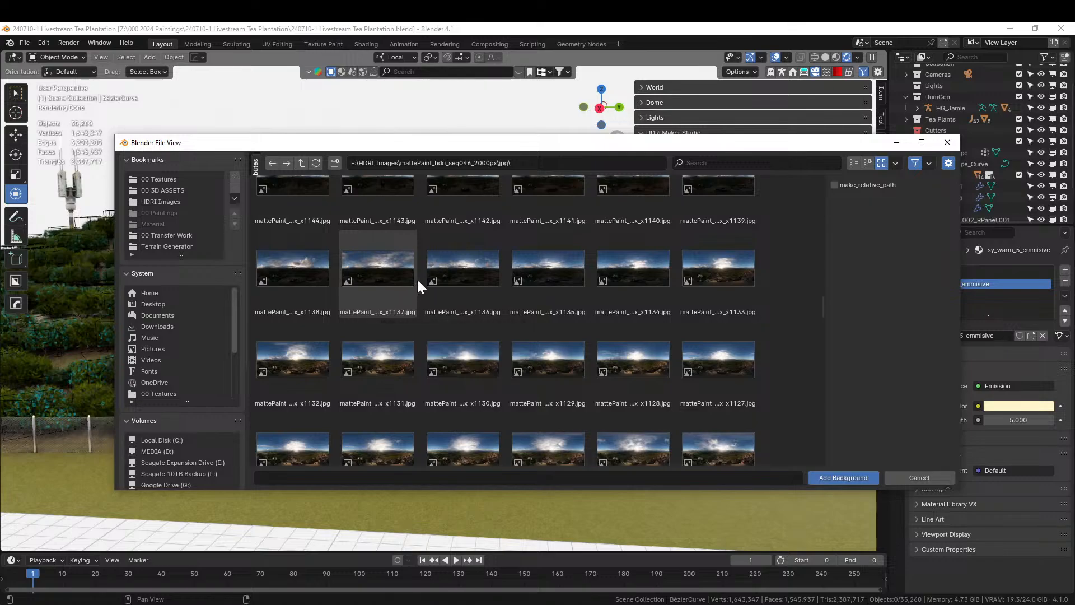
Find image 1137 in the sequence's exr folder and import mattePaint_hdri_seq046_2000px_x1137.exr as the world background.
click(853, 163)
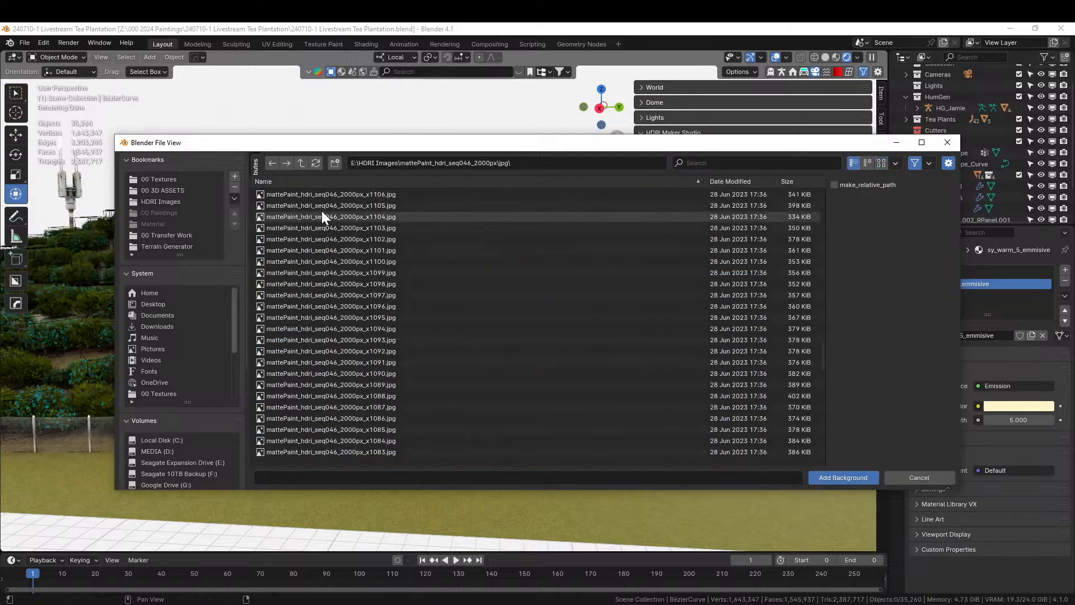
click(301, 162)
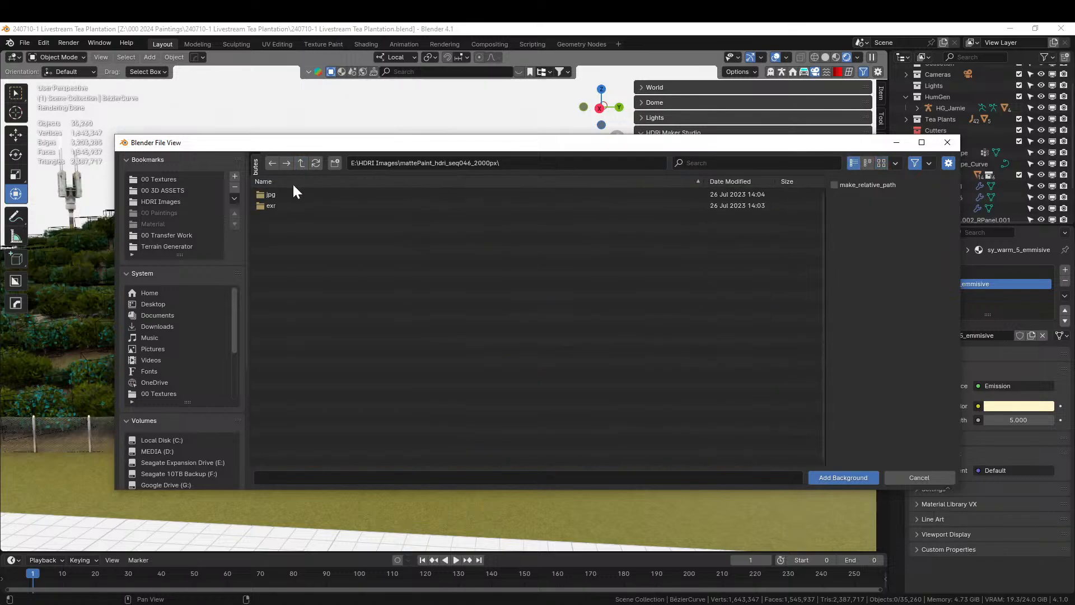
double_click(269, 205)
click(734, 162)
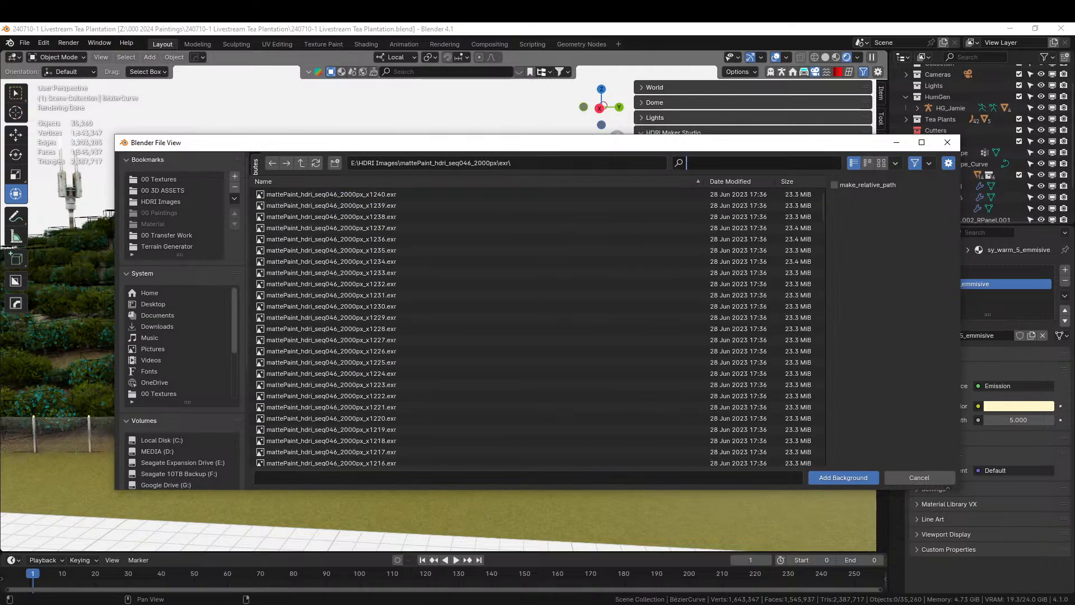
text(1137)
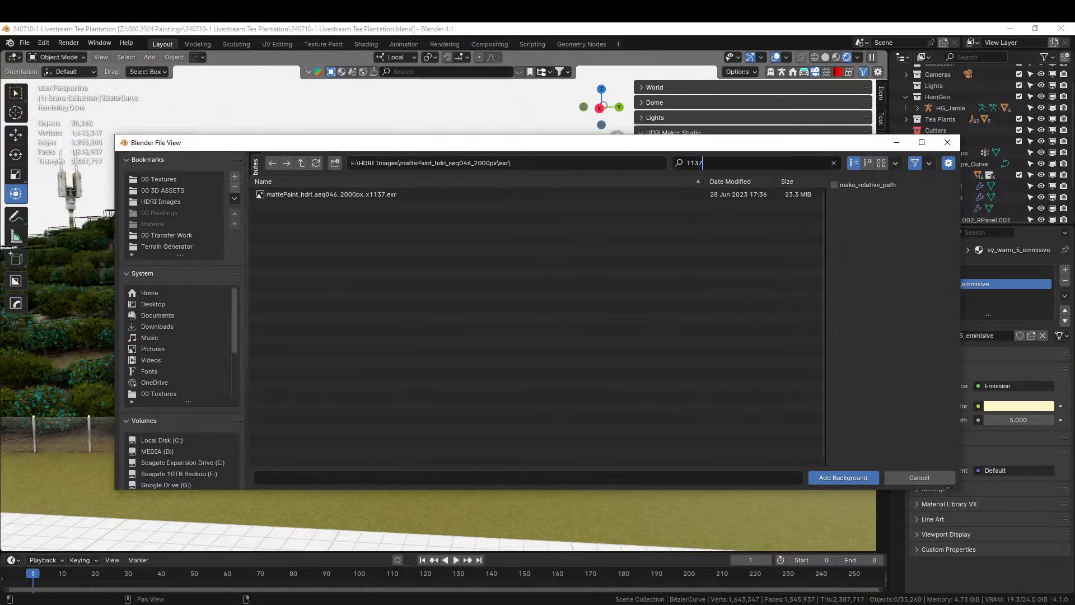
click(302, 196)
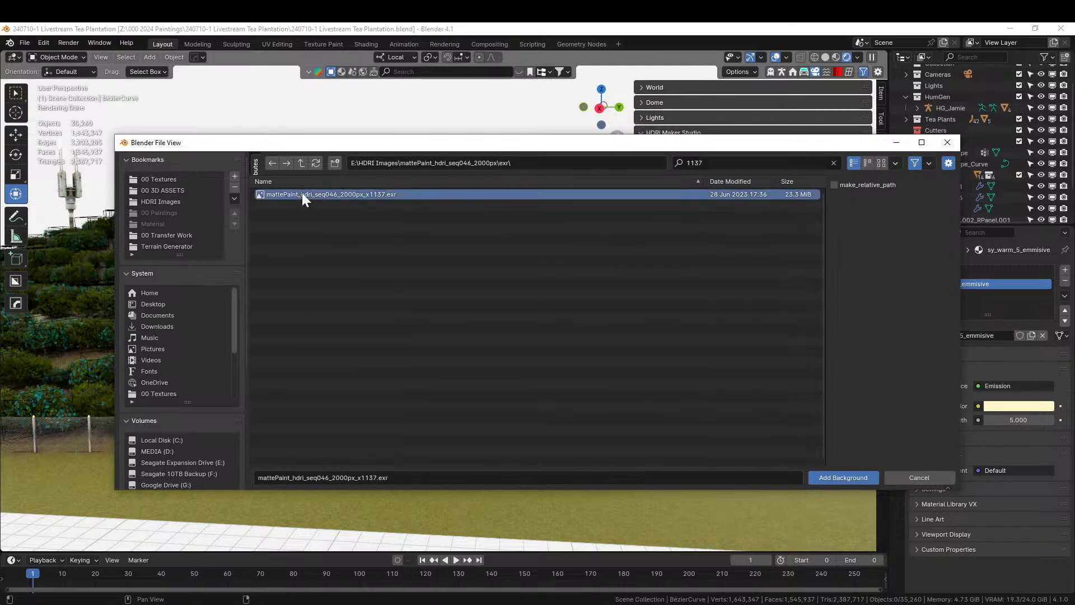
click(859, 476)
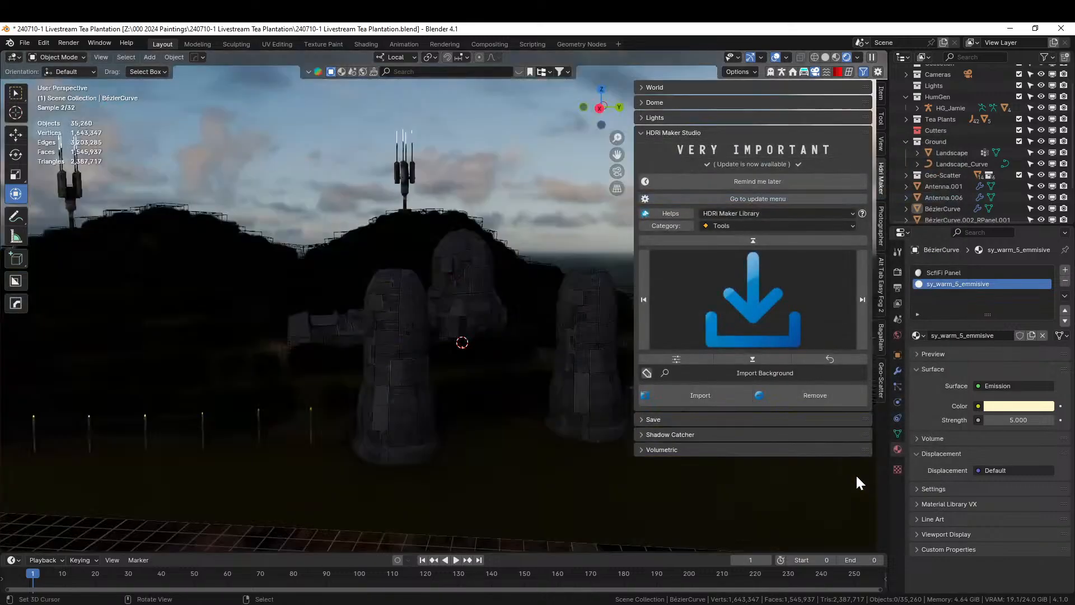
Set the camera exposure to 6.00 in the Photographer settings to brighten the scene.
mouse_move(503, 365)
middle_down()
mouse_move(452, 351)
mouse_move(496, 347)
middle_up()
scroll(495, 343, up, 2)
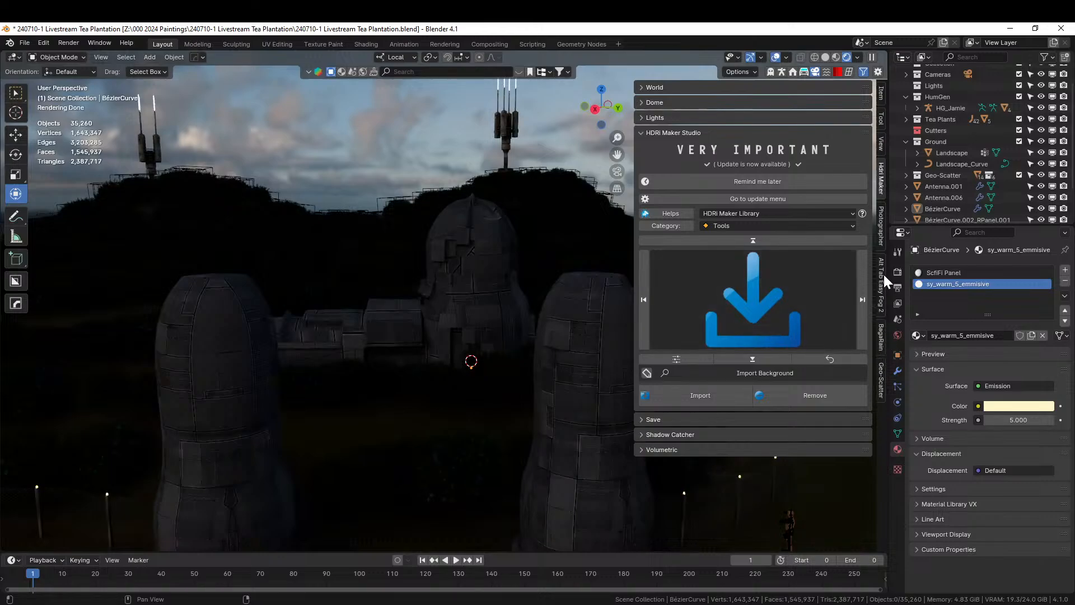
click(882, 227)
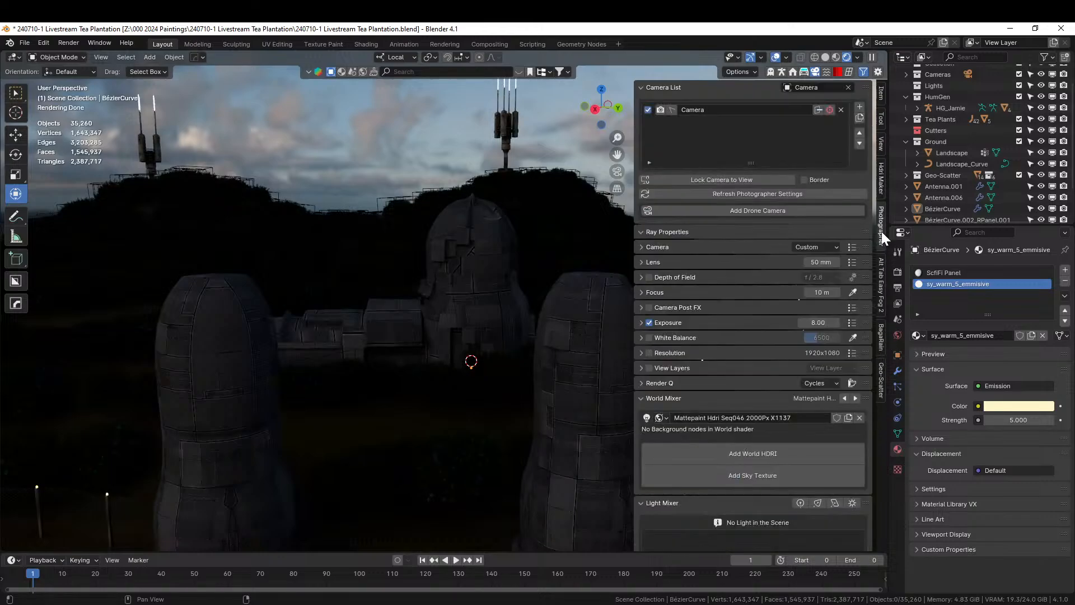
click(815, 322)
key(Return)
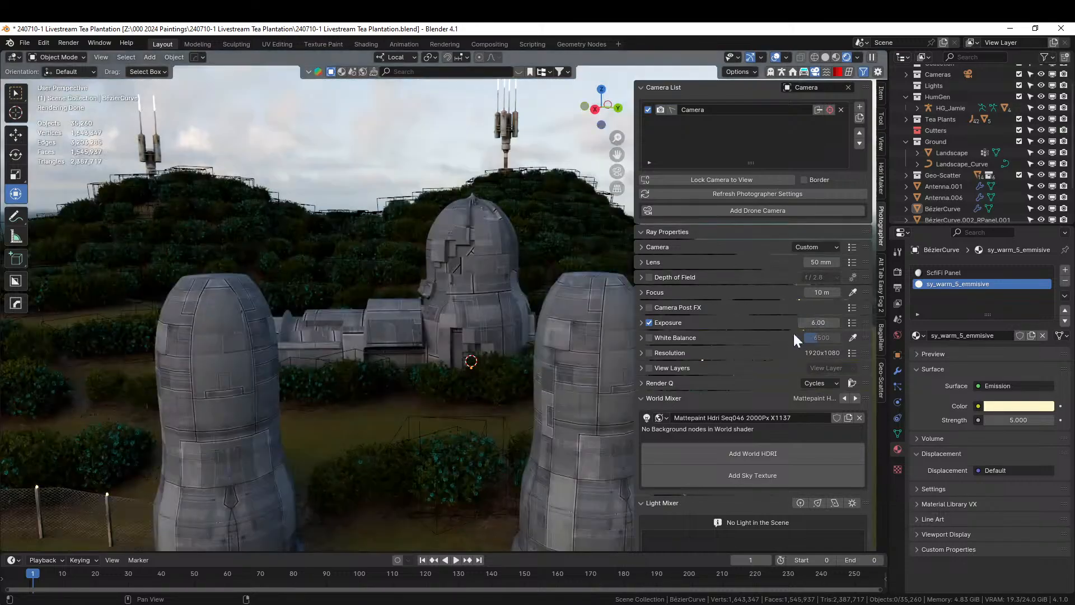
Enable viewport display of the Biome 13 scatter system on the landscape and inspect the vegetation around the towers.
mouse_move(471, 352)
middle_down()
mouse_move(469, 335)
mouse_move(490, 334)
mouse_move(476, 337)
middle_up()
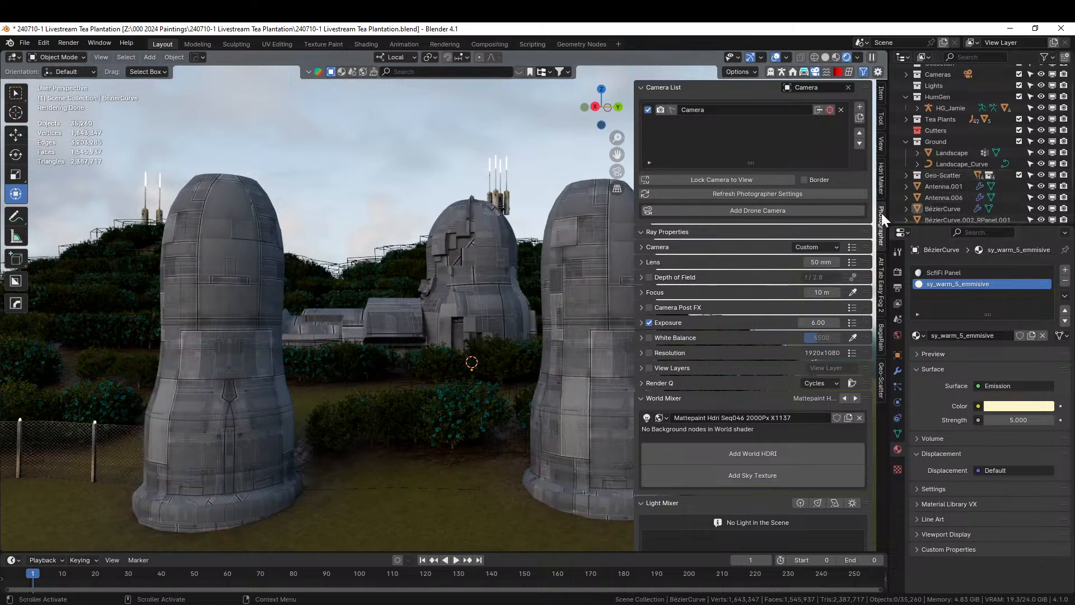
click(881, 379)
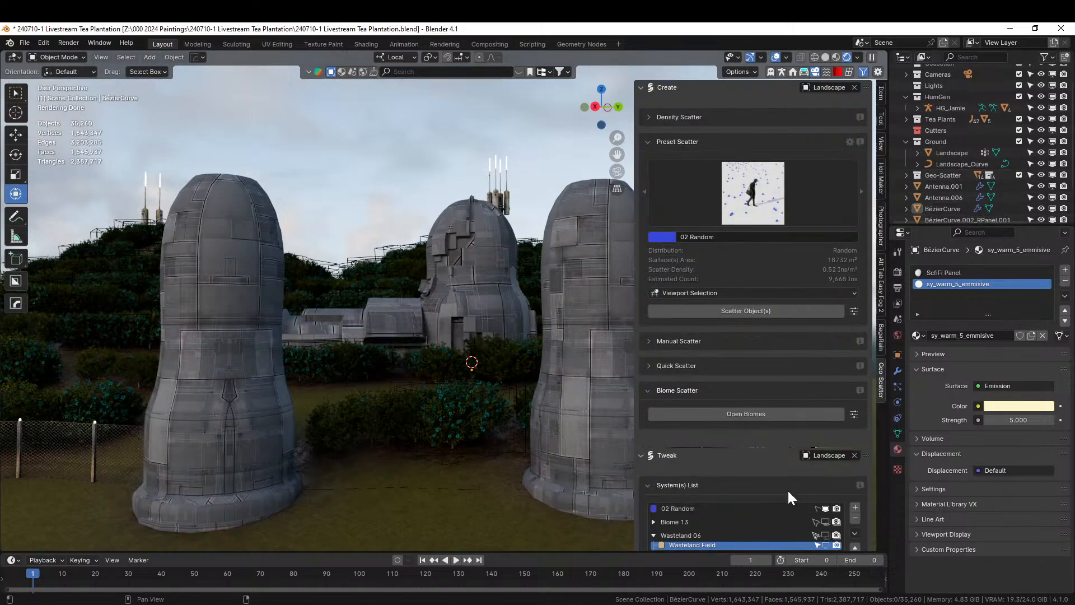
click(826, 522)
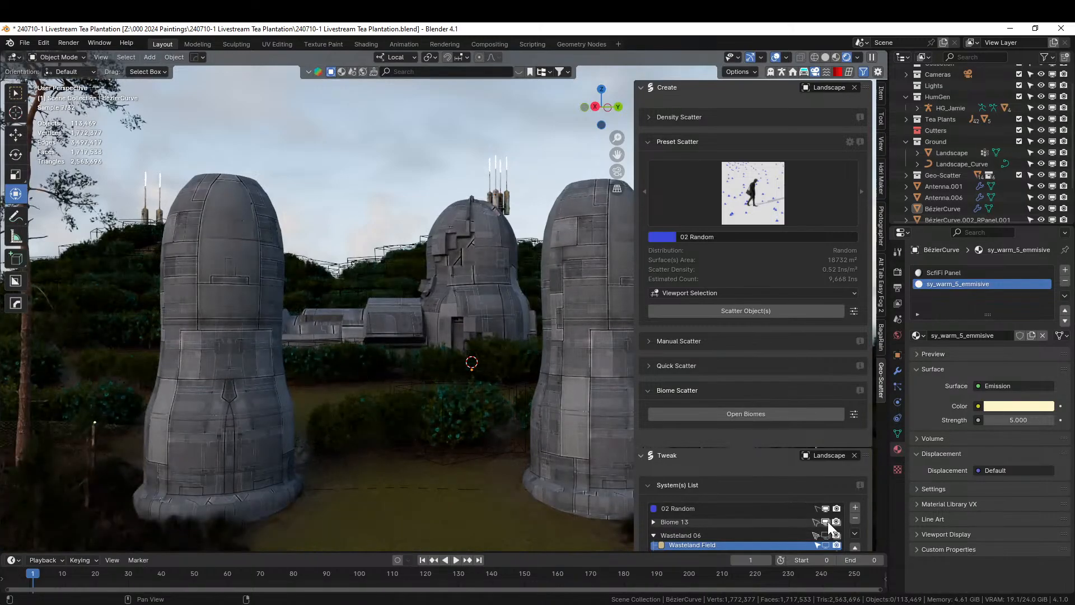
middle_drag(260, 278, 224, 272)
scroll(281, 247, down, 2)
scroll(223, 266, up, 2)
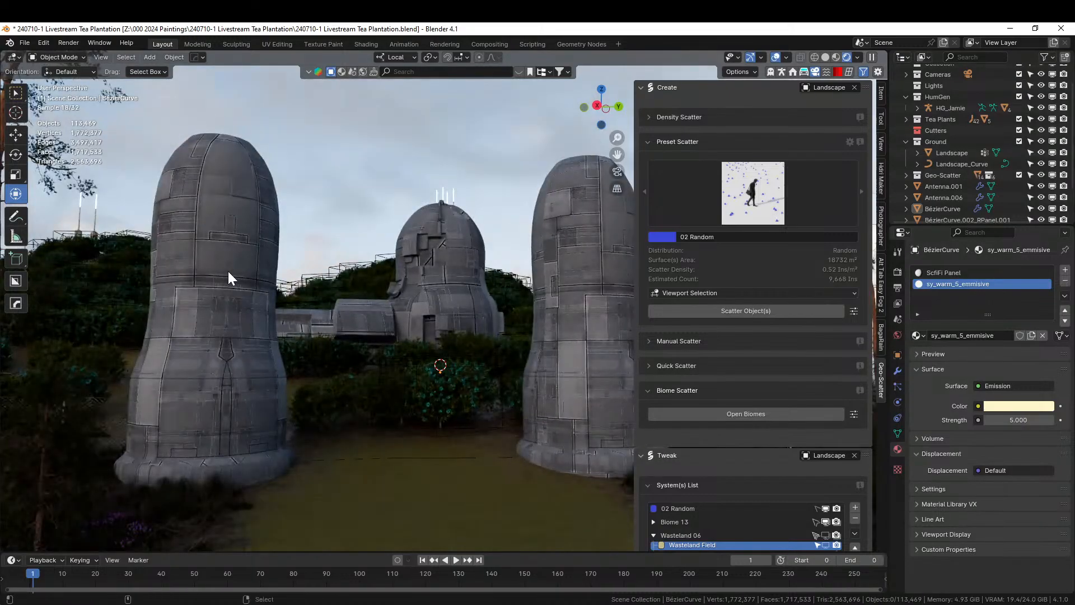
Look through the scene camera in solid shading and apply the arri alexa 65 camera preset.
key(KP_0)
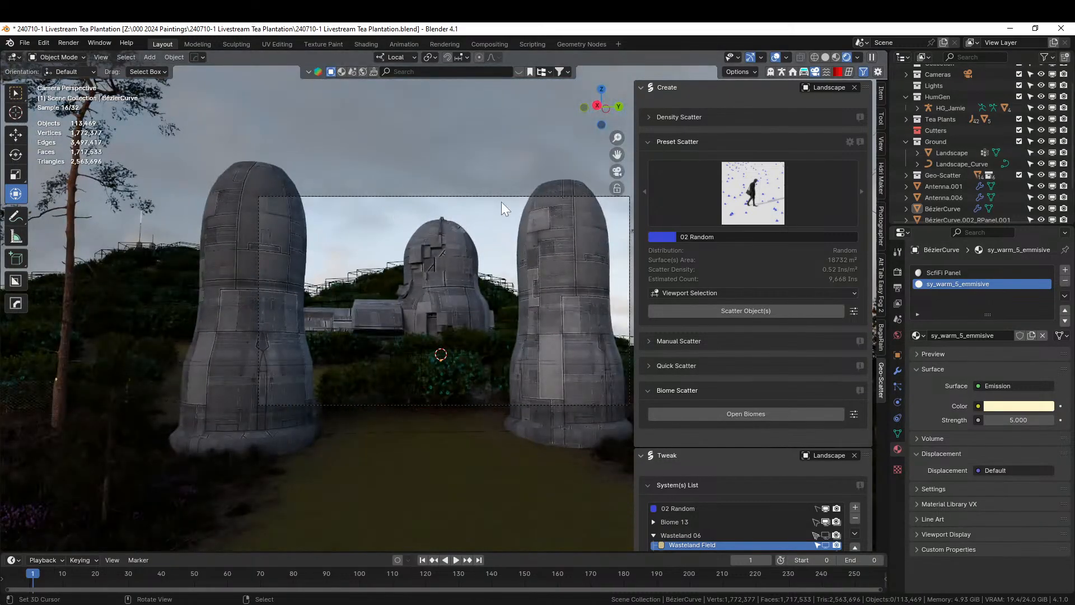
key(z)
key(KP_6)
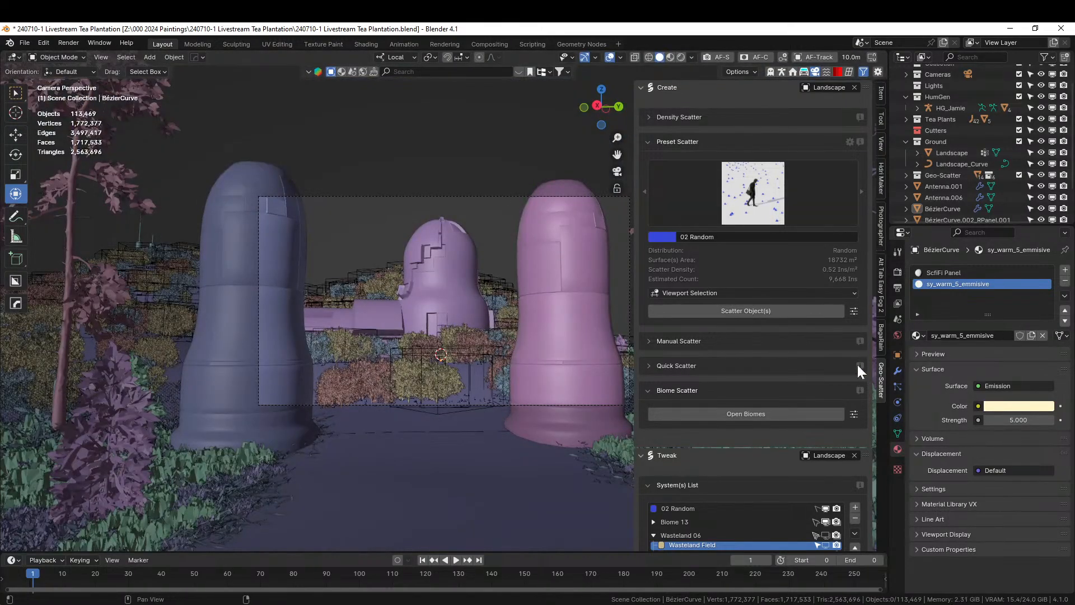
click(880, 234)
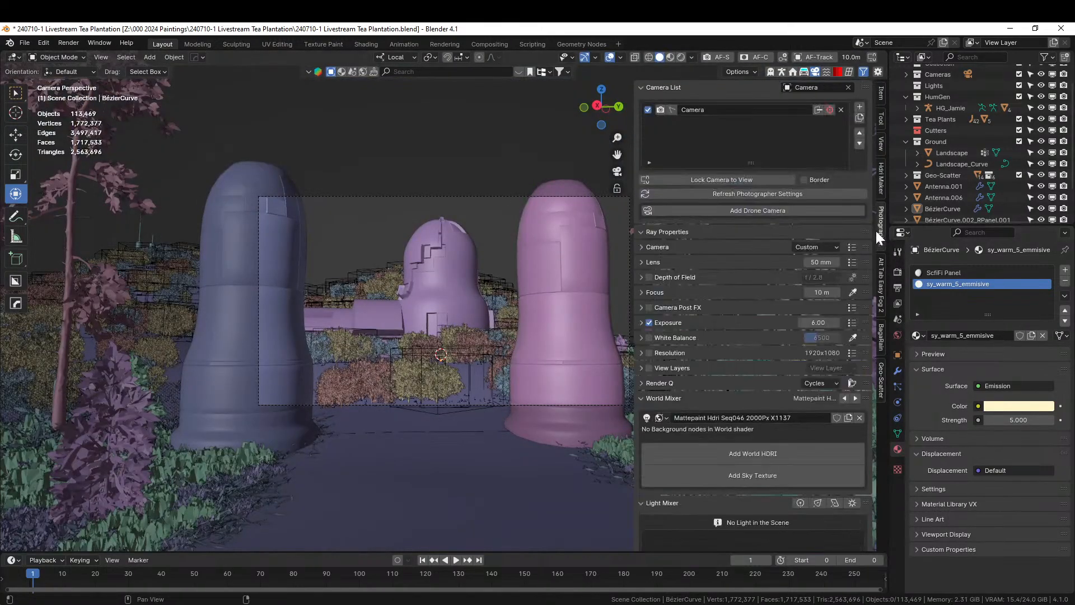
click(852, 247)
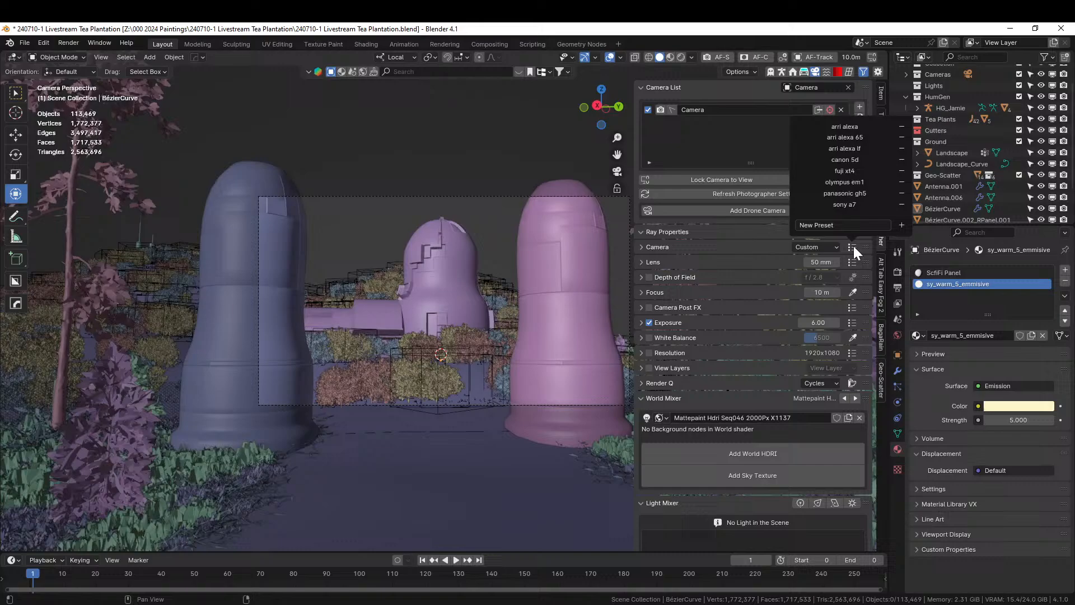
click(862, 139)
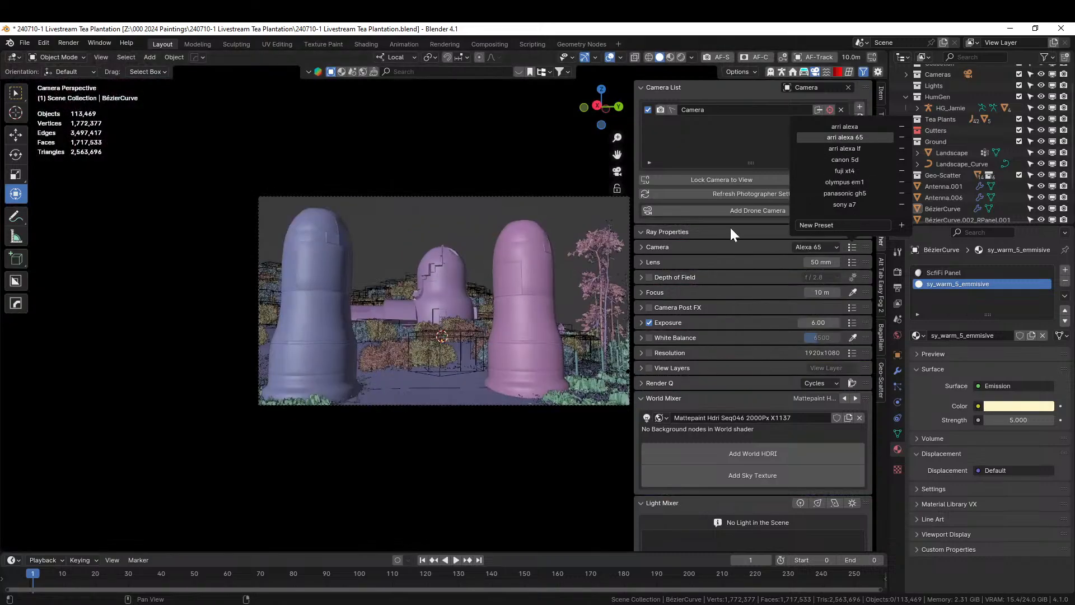
Set the camera's clip end to 250 m, and apply a lens preset adjusted to a 35 mm focal length.
click(645, 247)
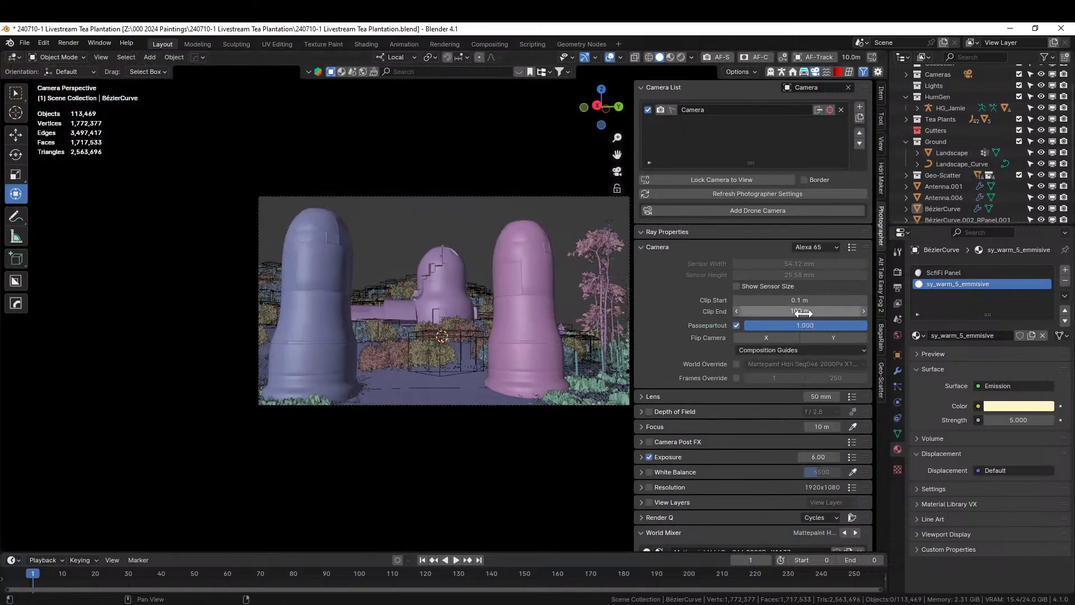
click(804, 313)
text(25)
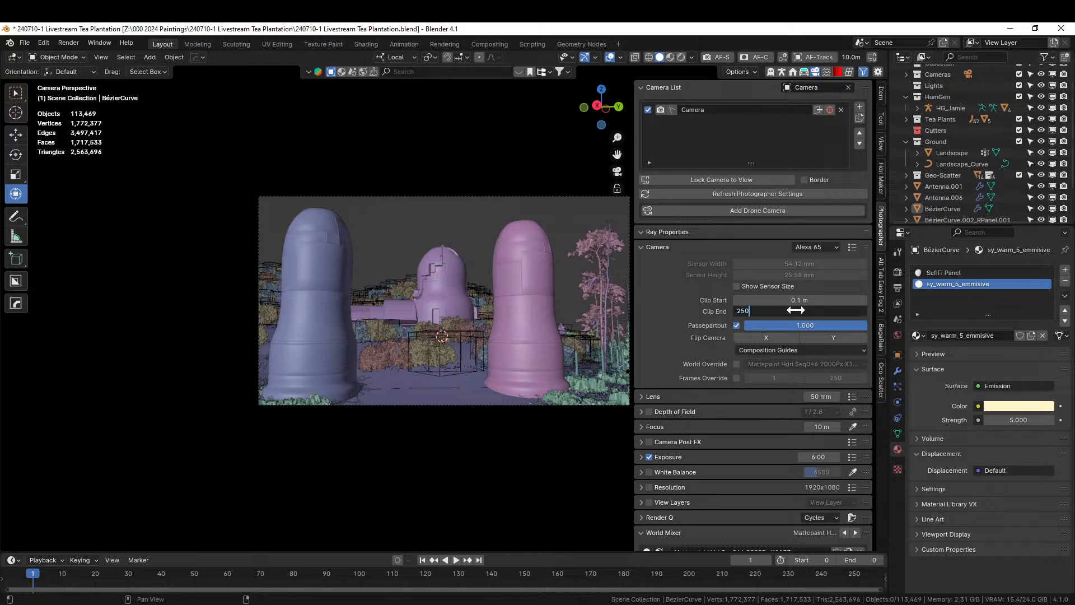
text(0)
key(Return)
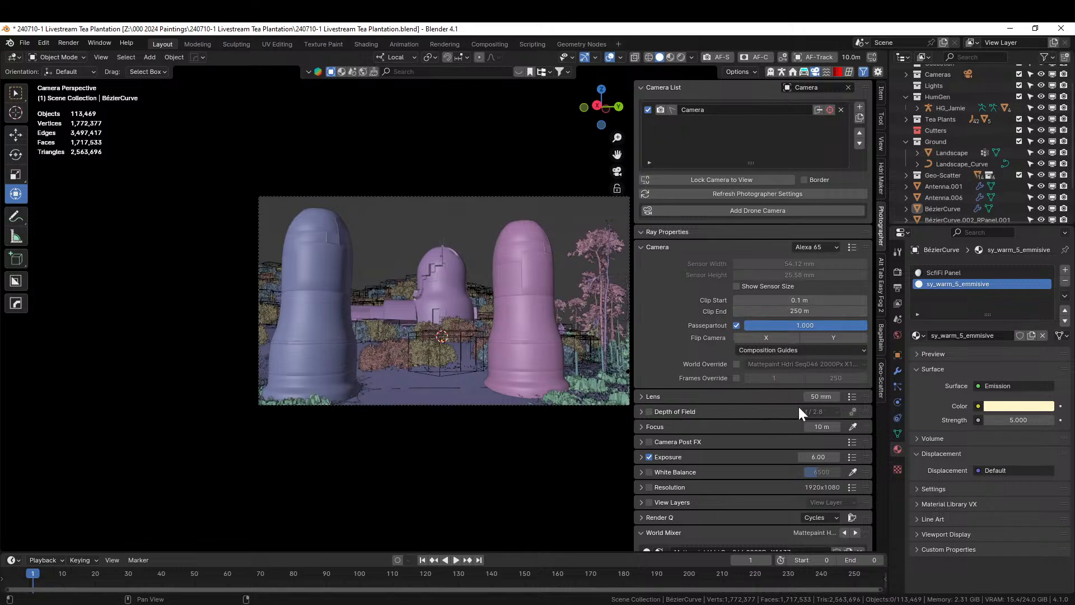
click(852, 396)
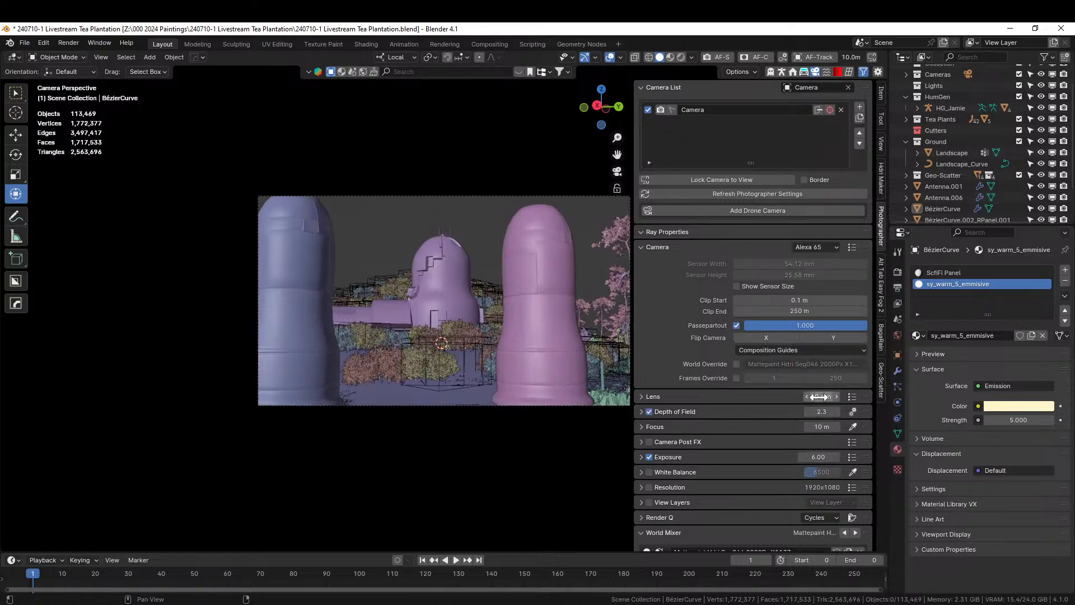
drag(821, 397, 817, 396)
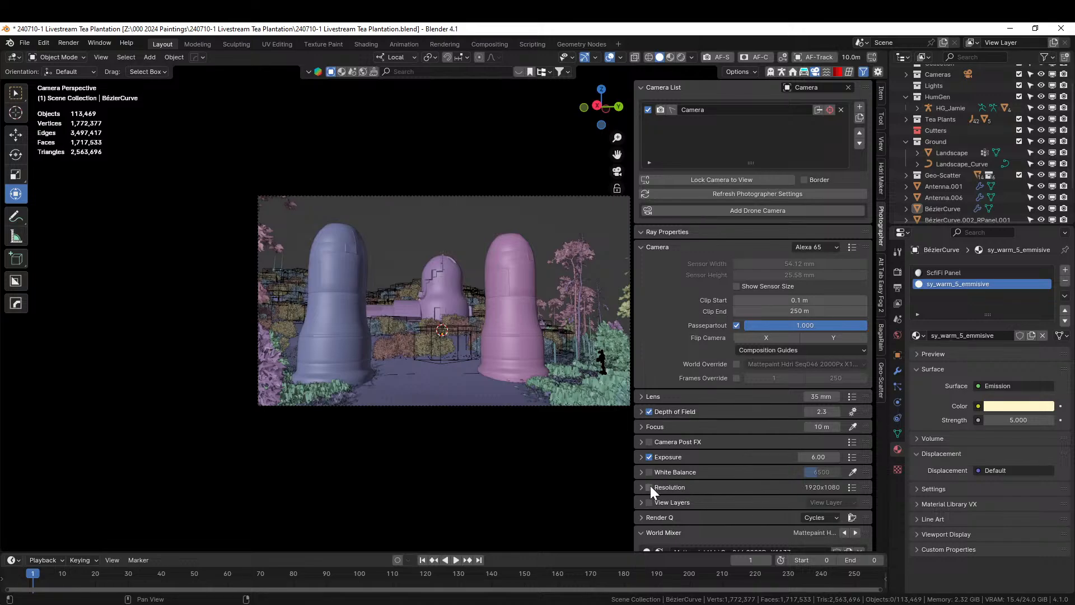
Apply the 2 39 50 of 5100 resolution preset to the camera, and walk the camera to a closer framing of the domed towers.
click(850, 487)
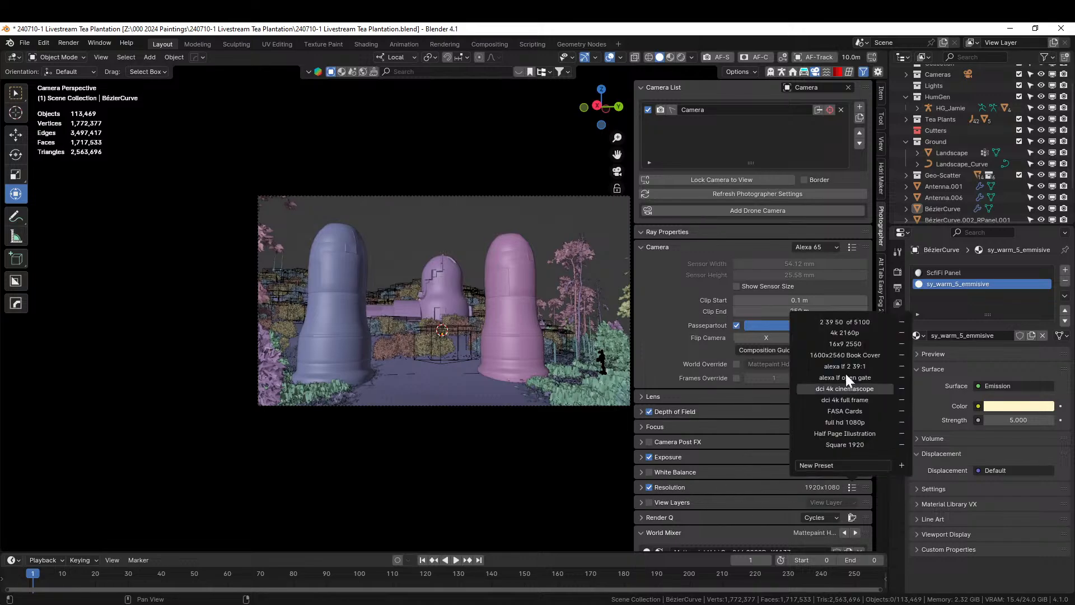
click(853, 324)
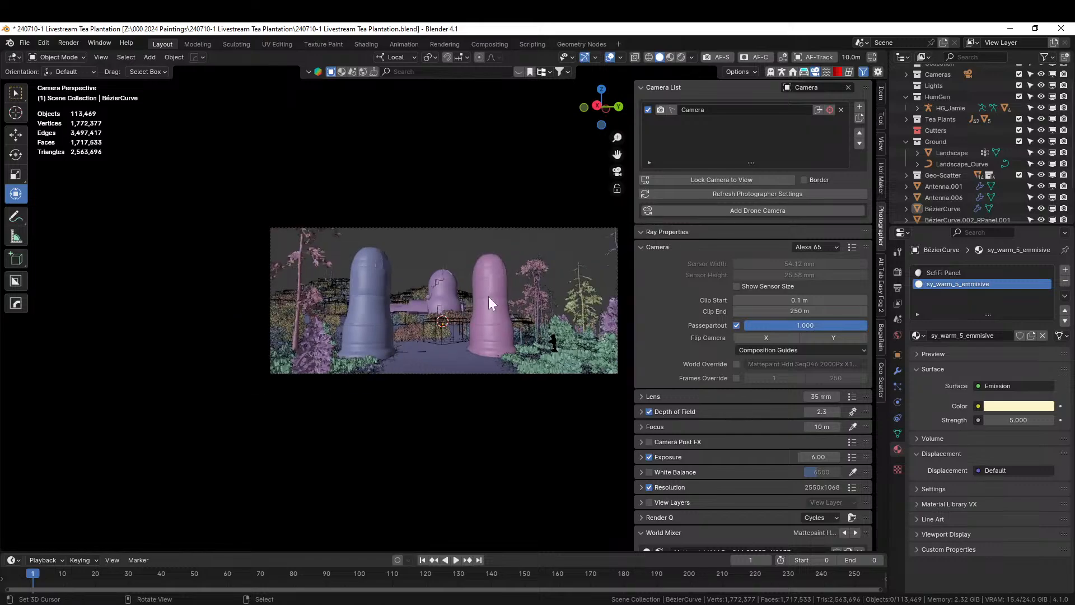
key(shift+grave)
key(d)
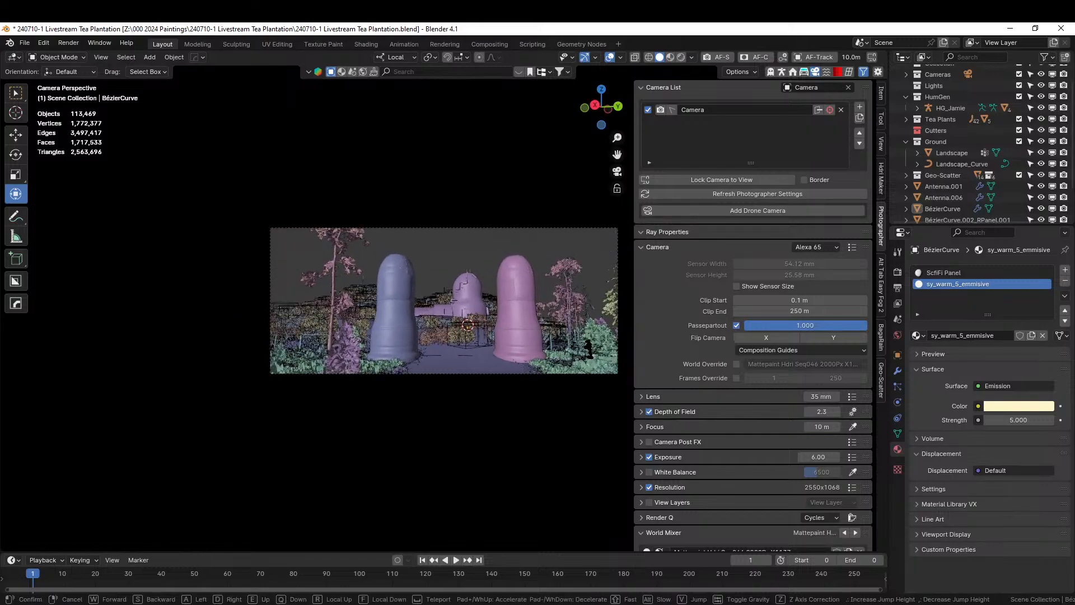
key(w)
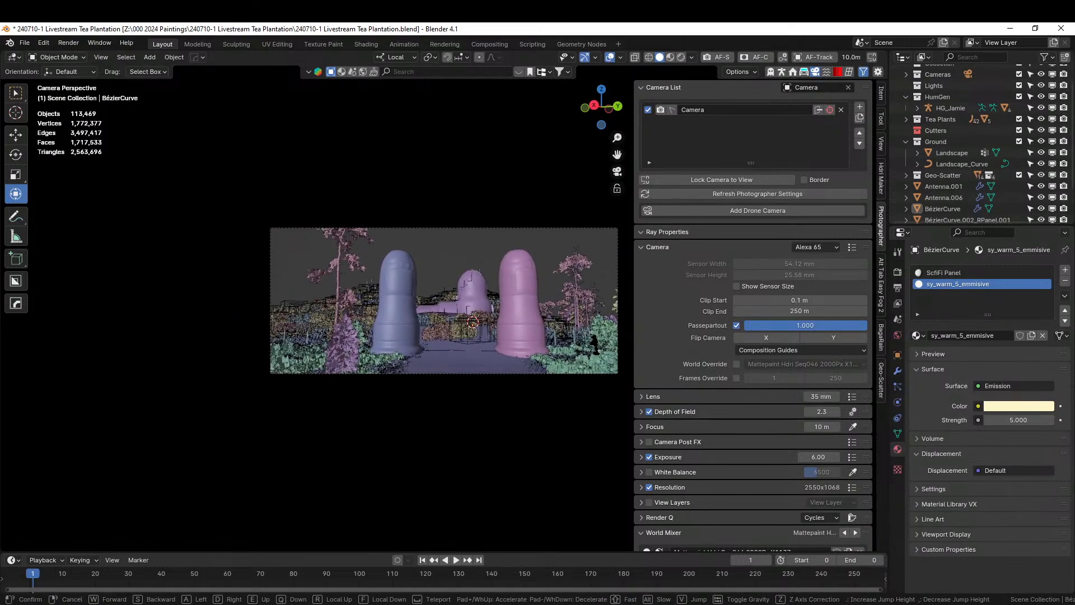
key(w)
key(q)
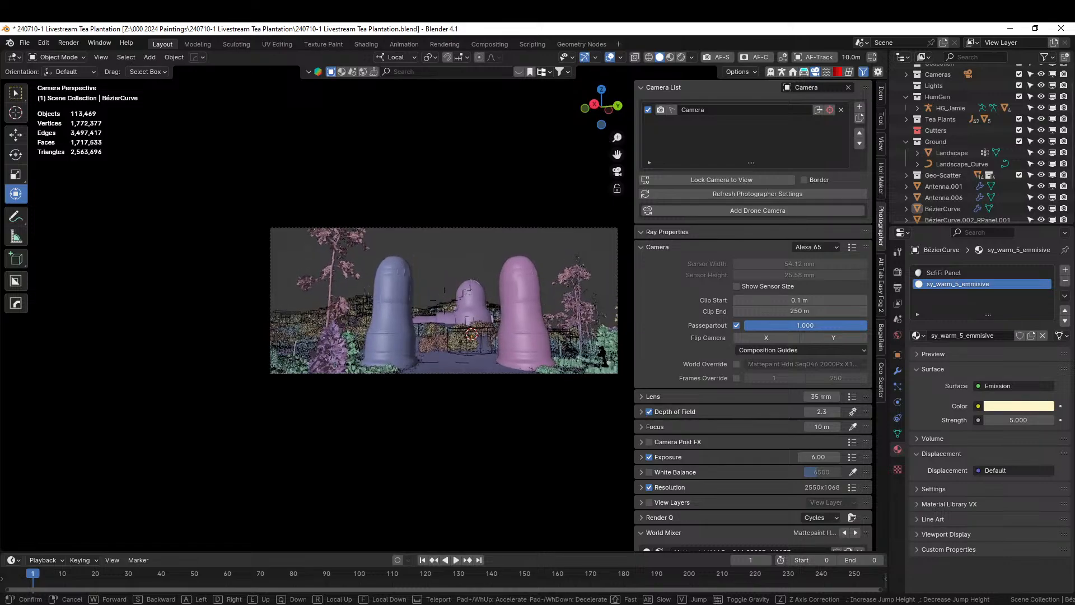
key(w)
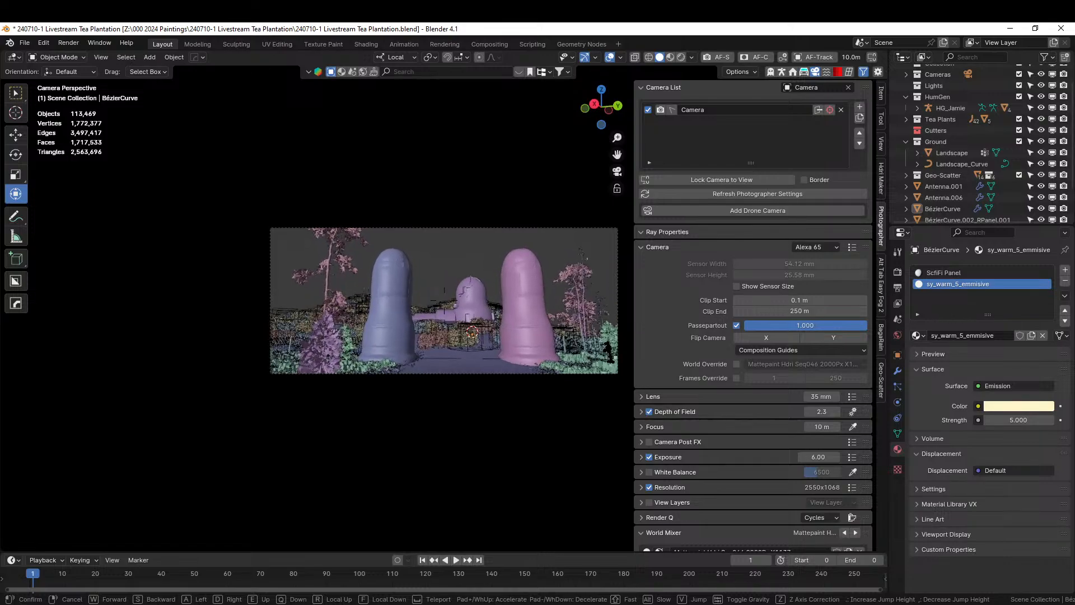
key(w)
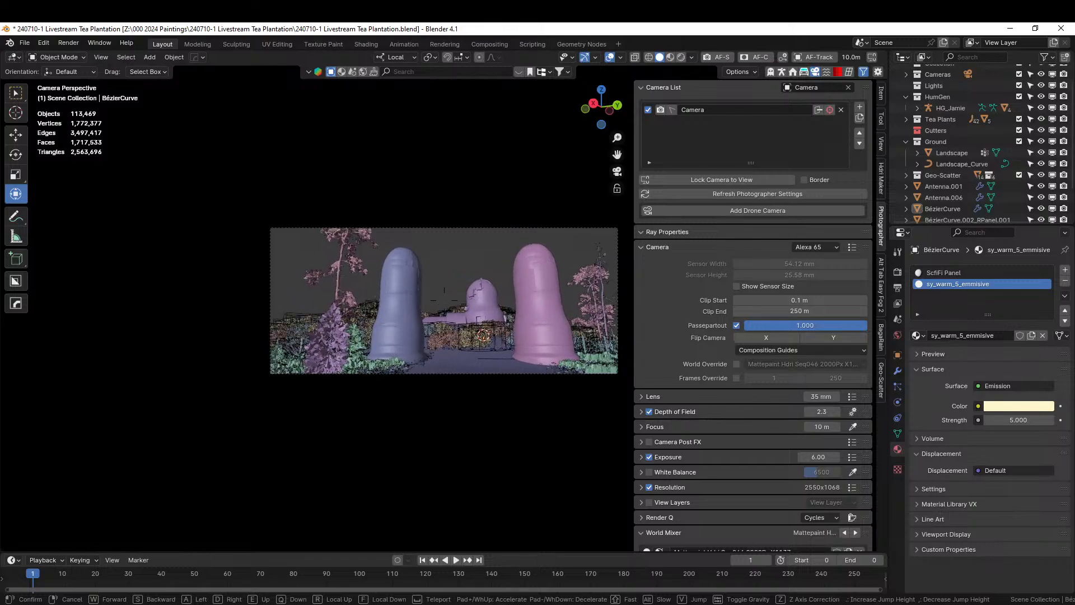
click(536, 338)
Preview the new camera framing in rendered shading and examine the whole widescreen shot.
key(z)
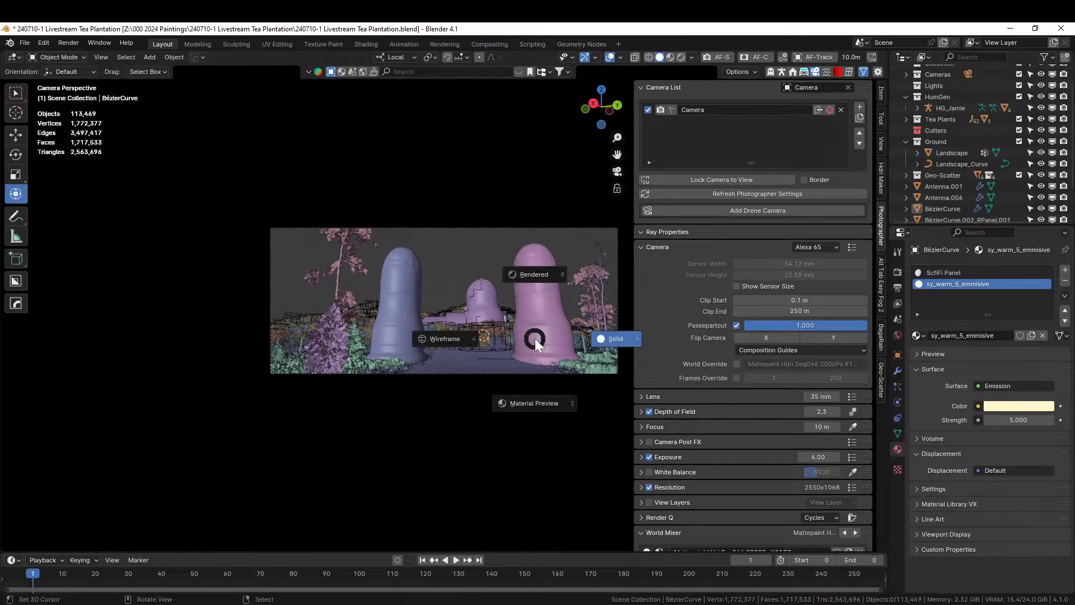
key(8)
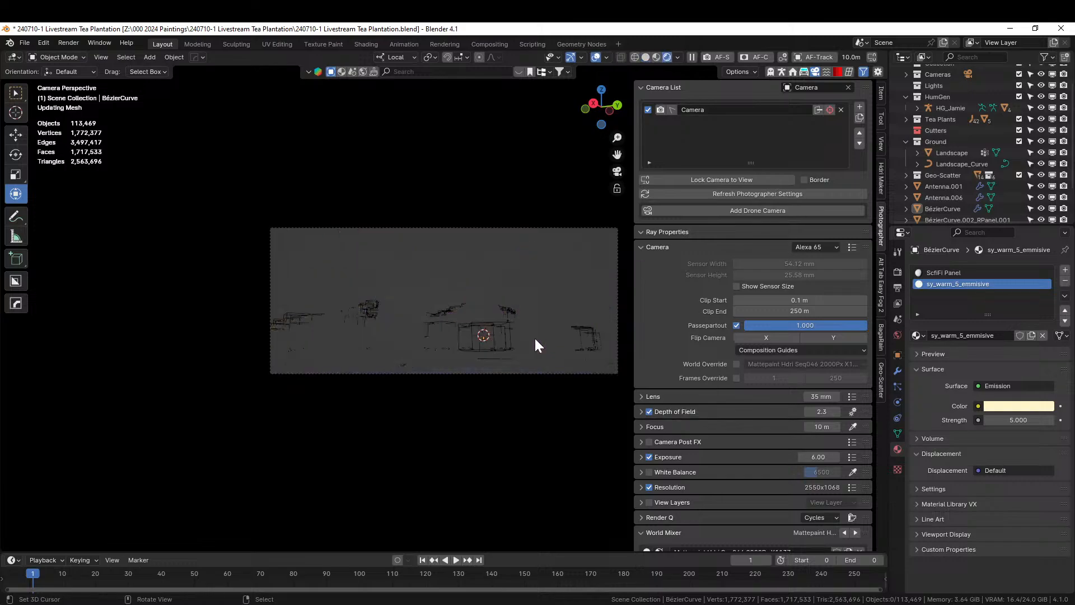
scroll(502, 367, up, 2)
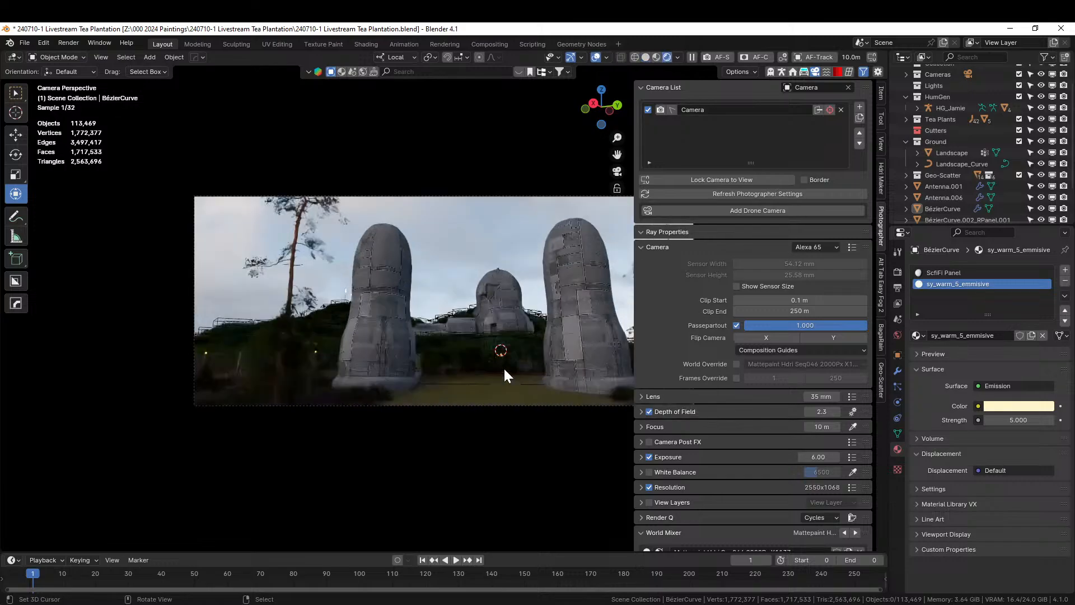
shift+middle_drag(503, 367, 387, 399)
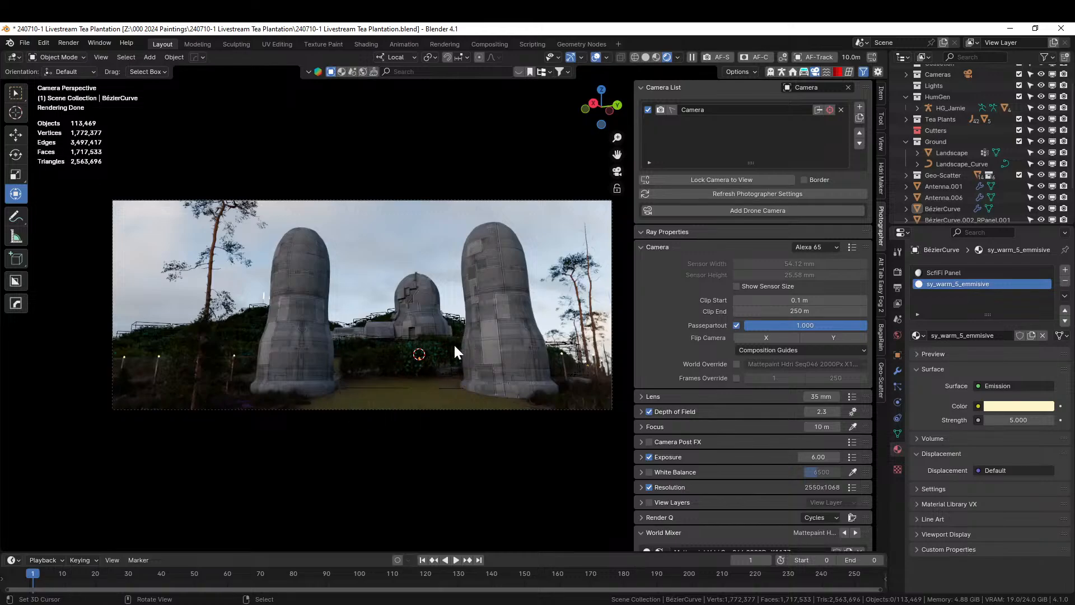
Return to solid shading and join the two foreground domed towers into one object.
key(z)
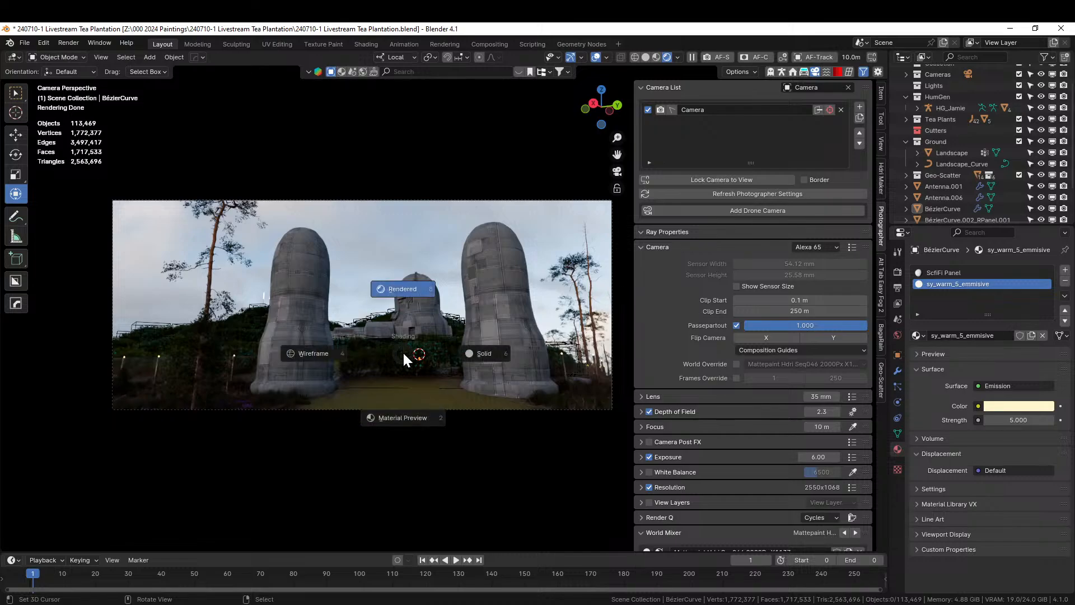
key(6)
middle_drag(401, 354, 354, 390)
click(255, 409)
key(KP_Decimal)
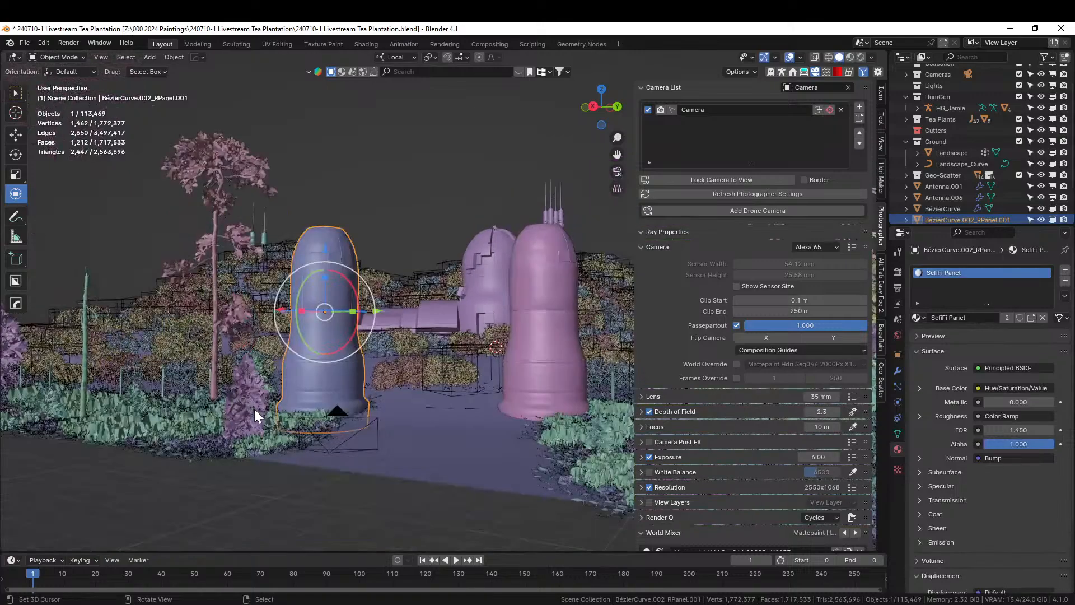
shift+click(545, 347)
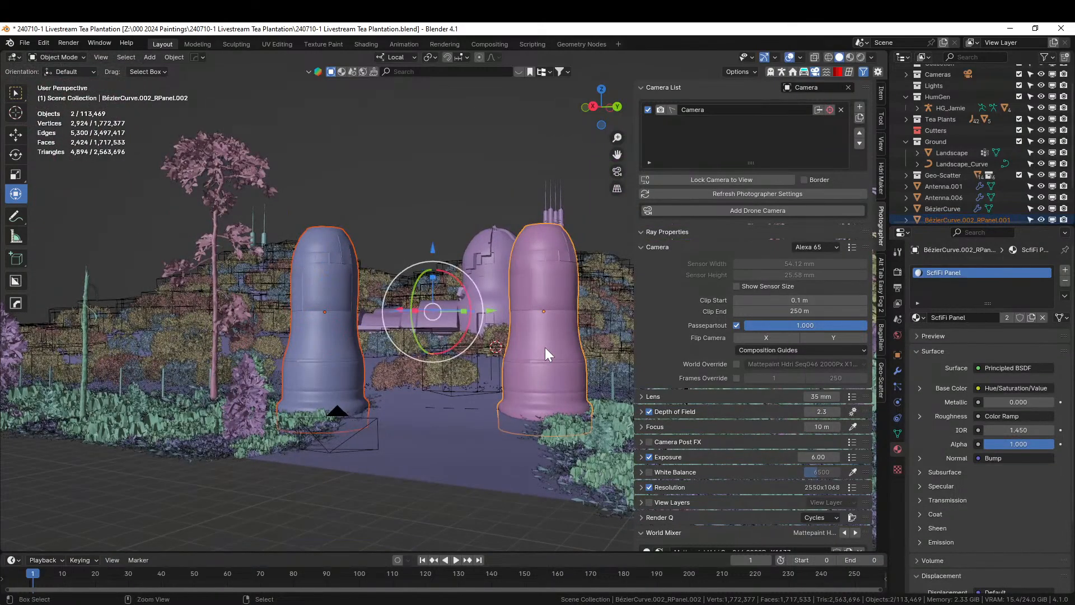
key(ctrl+j)
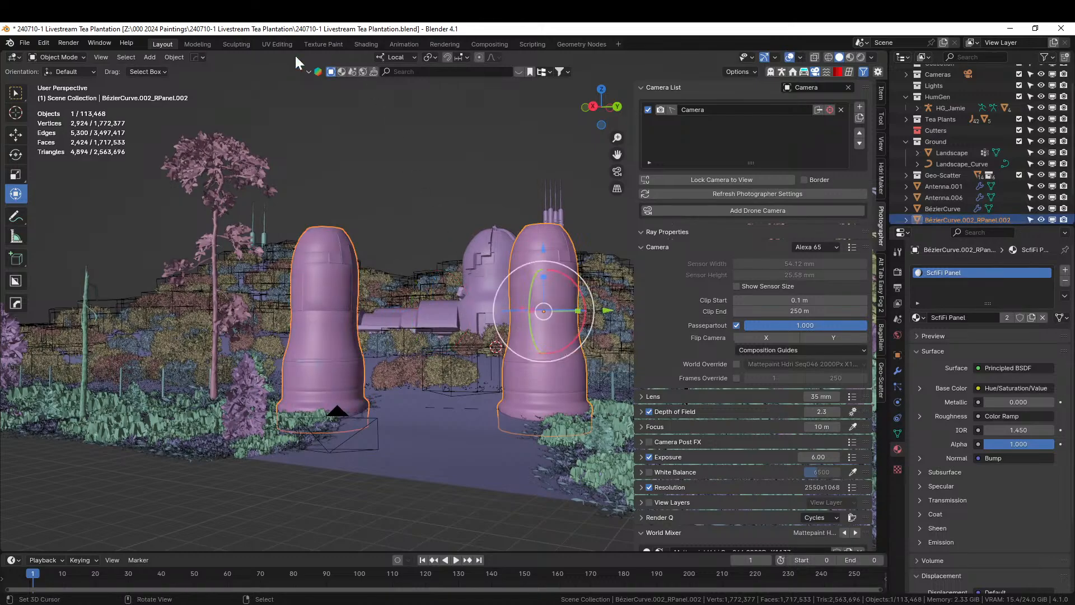
Set the joined towers' origin to their geometry.
click(168, 58)
mouse_move(186, 82)
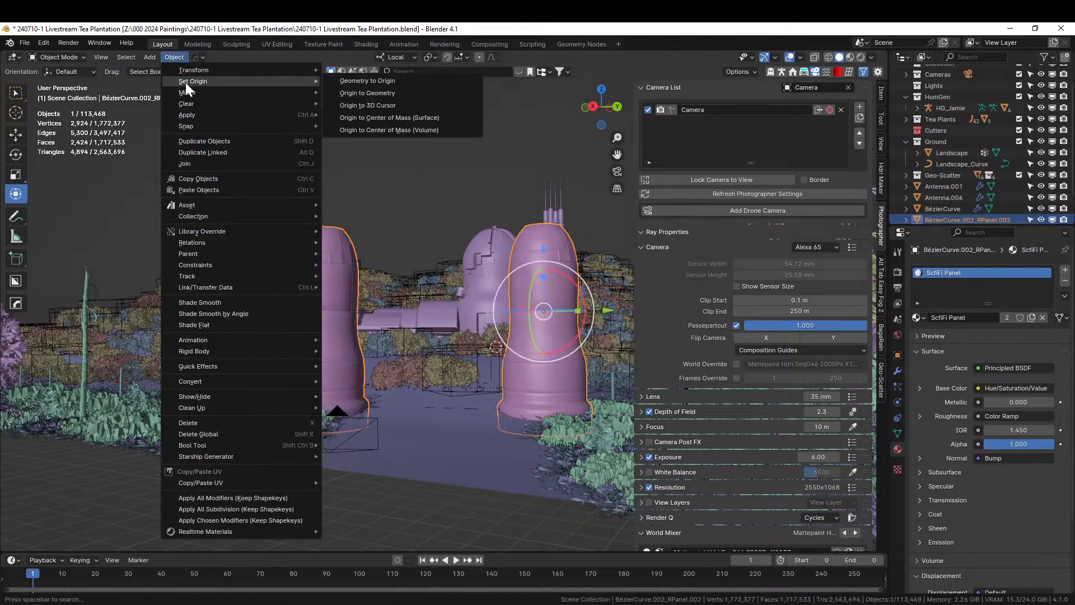
click(391, 96)
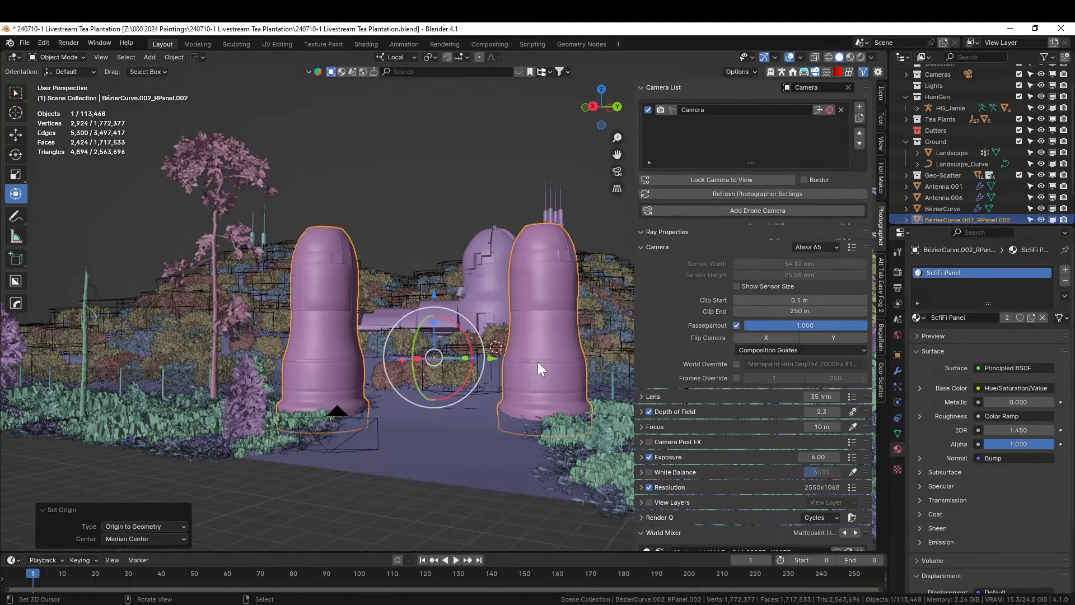
Examine the joined towers' orientation, transform values and base mesh from above and up close.
key(KP_7)
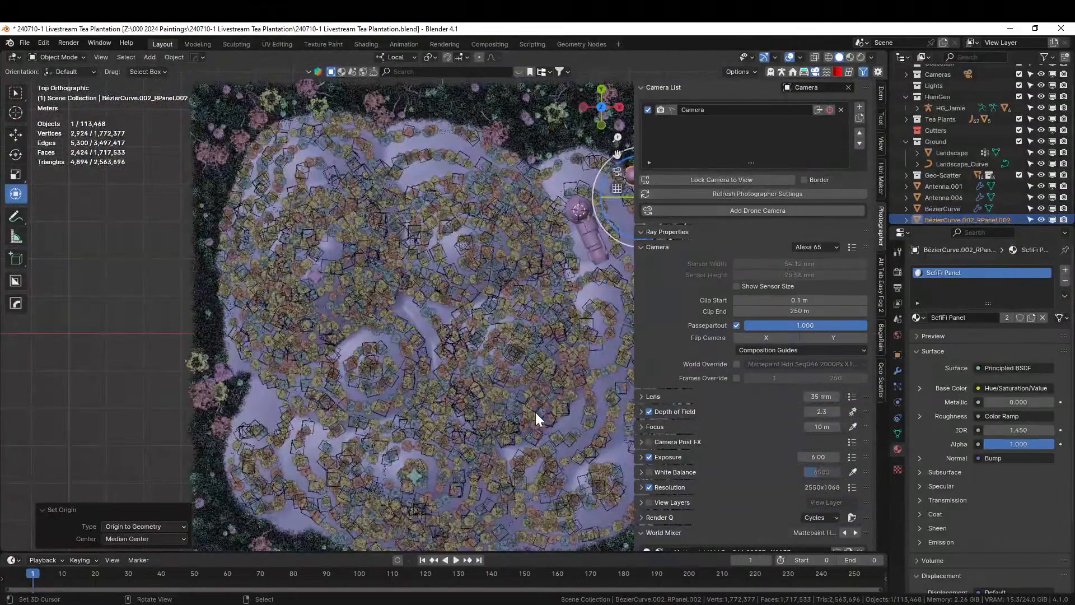
key(KP_Decimal)
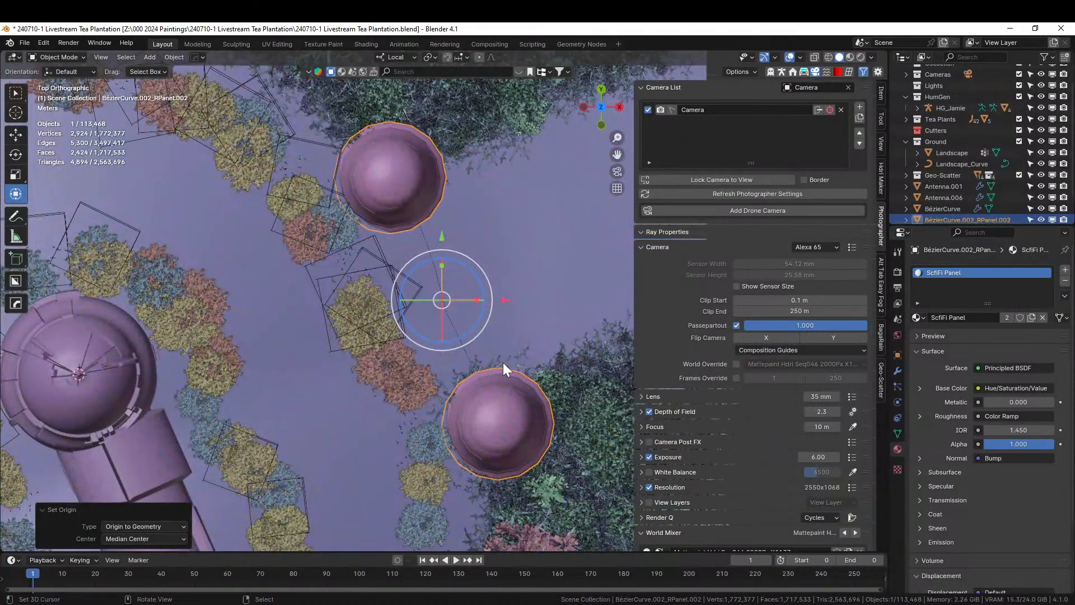
click(882, 93)
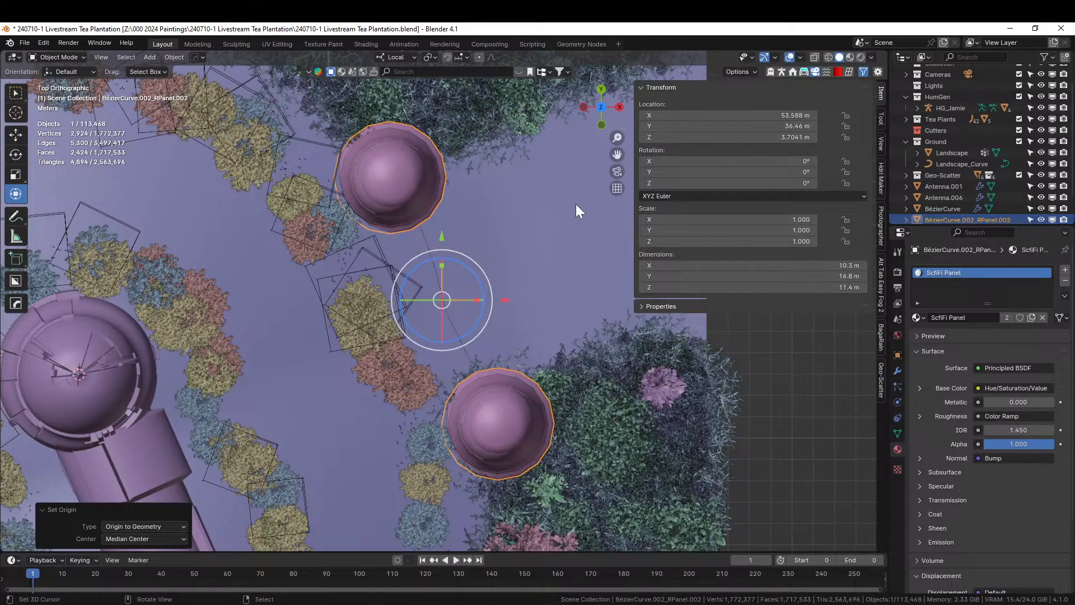
middle_drag(447, 397, 327, 312)
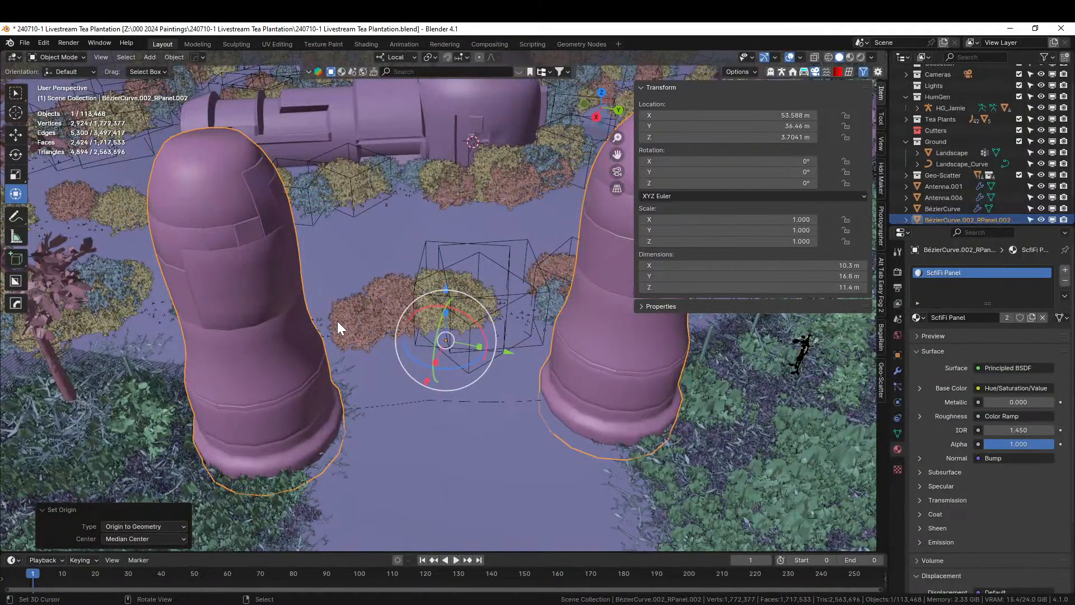
middle_drag(338, 321, 385, 431)
key(KP_7)
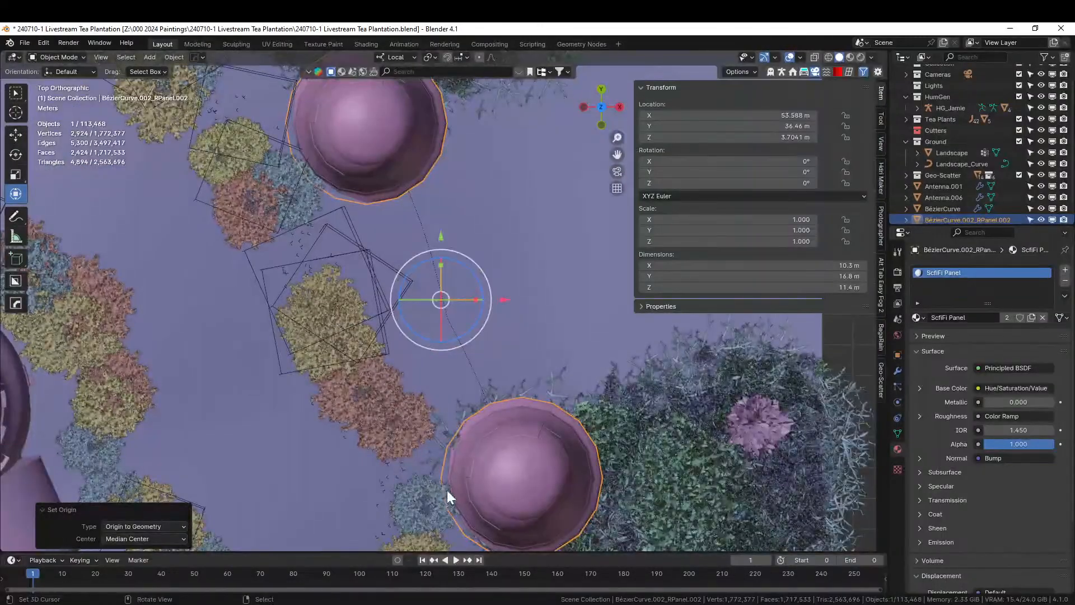
key(Tab)
middle_drag(480, 465, 573, 390)
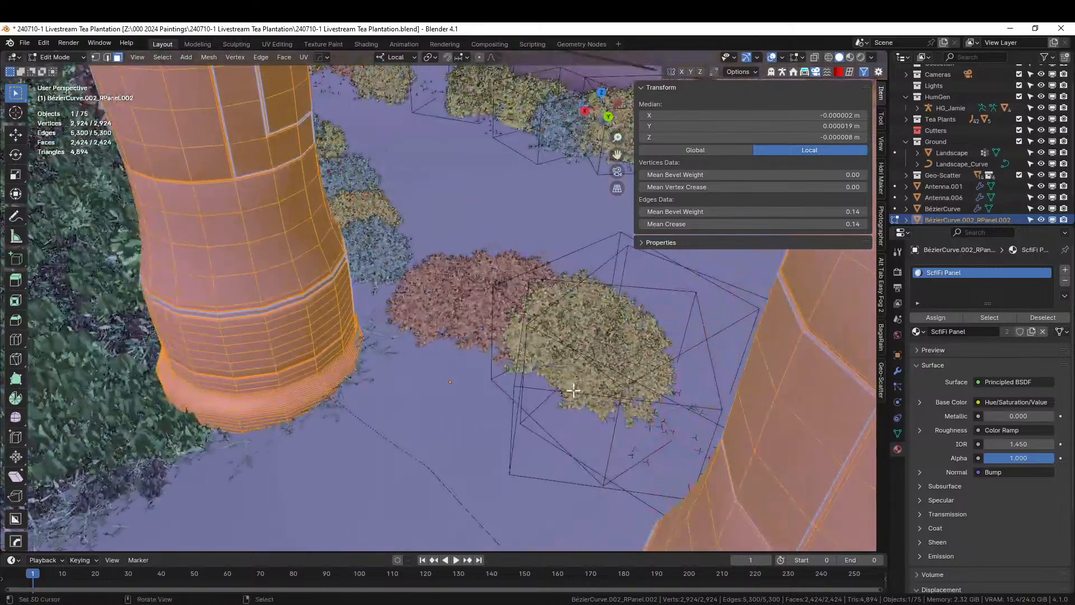
scroll(362, 432, up, 2)
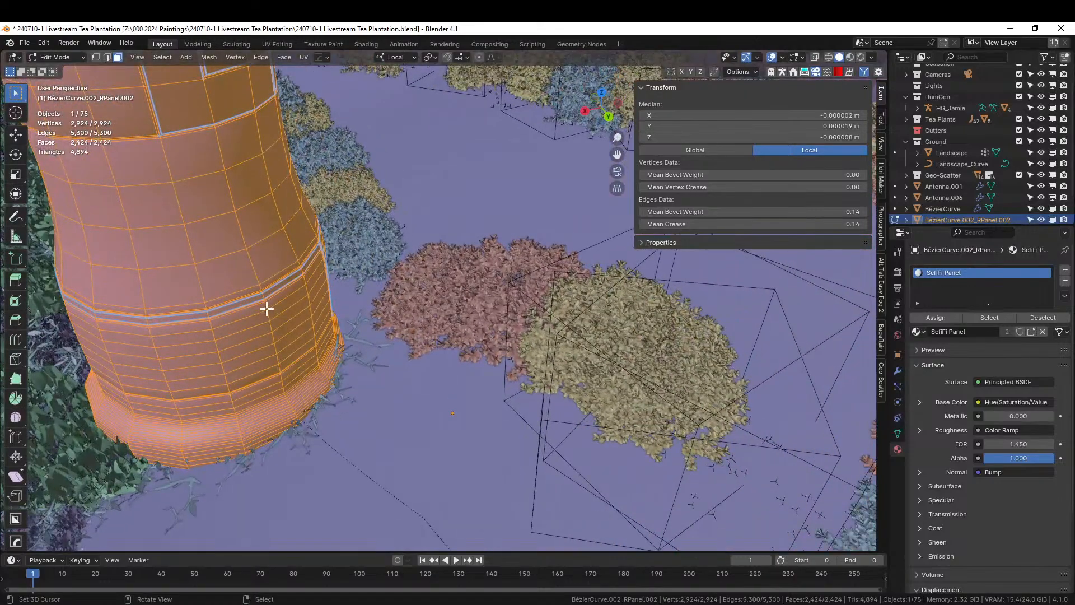
scroll(318, 375, down, 1)
right_click(292, 341)
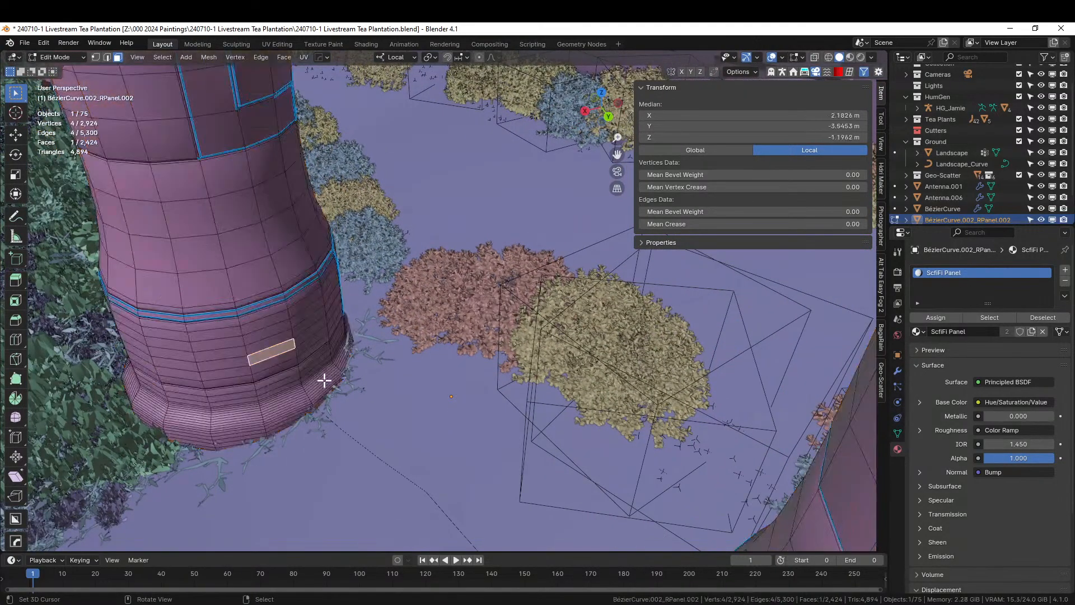
key(Tab)
middle_drag(368, 416, 453, 418)
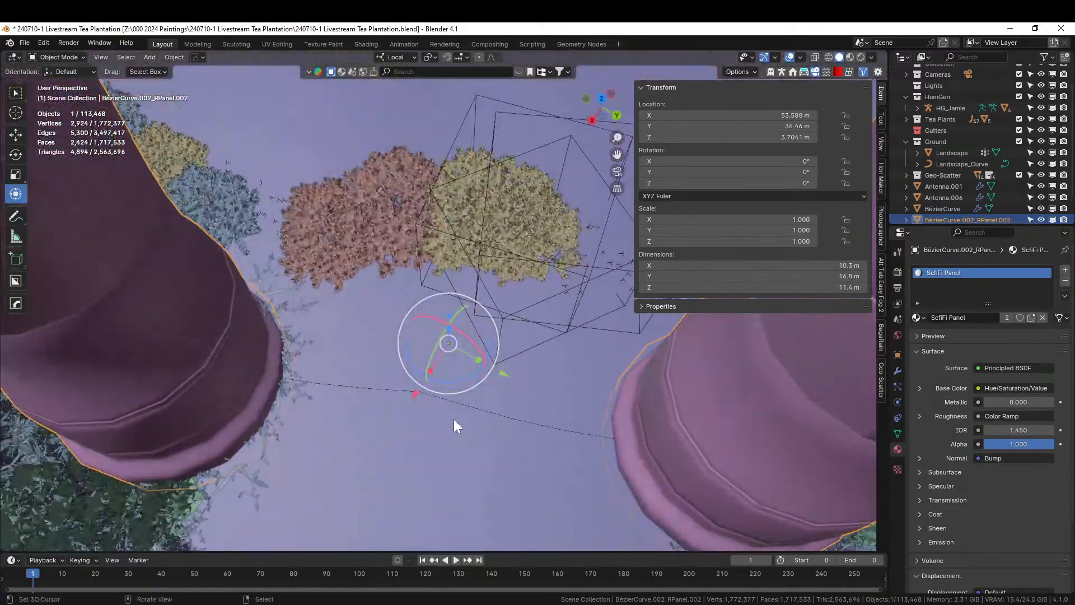
Add a 2 m cube on the path midway between the two towers and view it from the top.
click(426, 395)
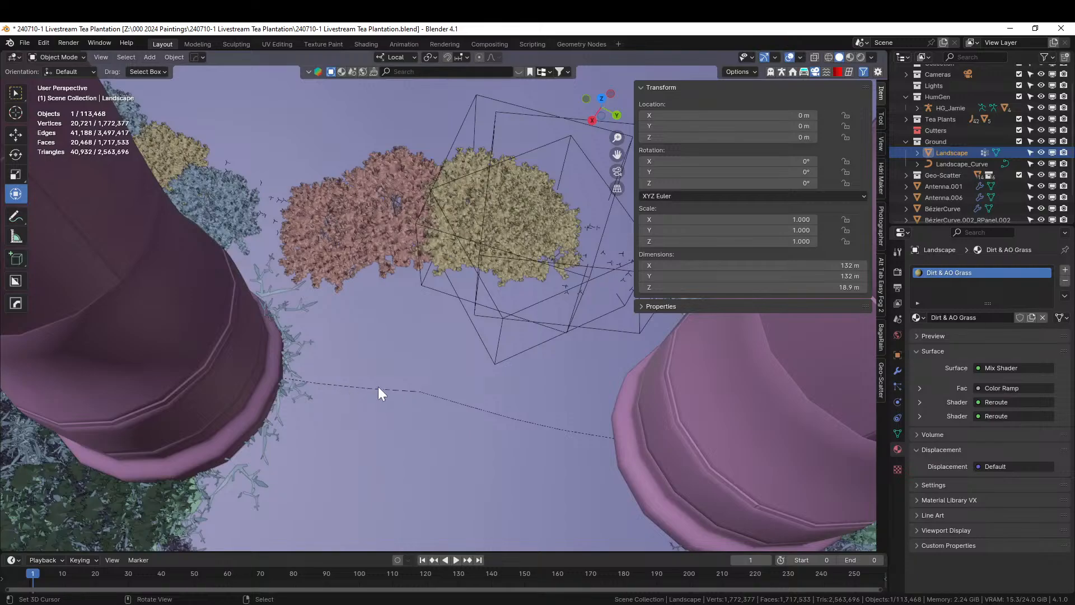
middle_drag(370, 384, 404, 394)
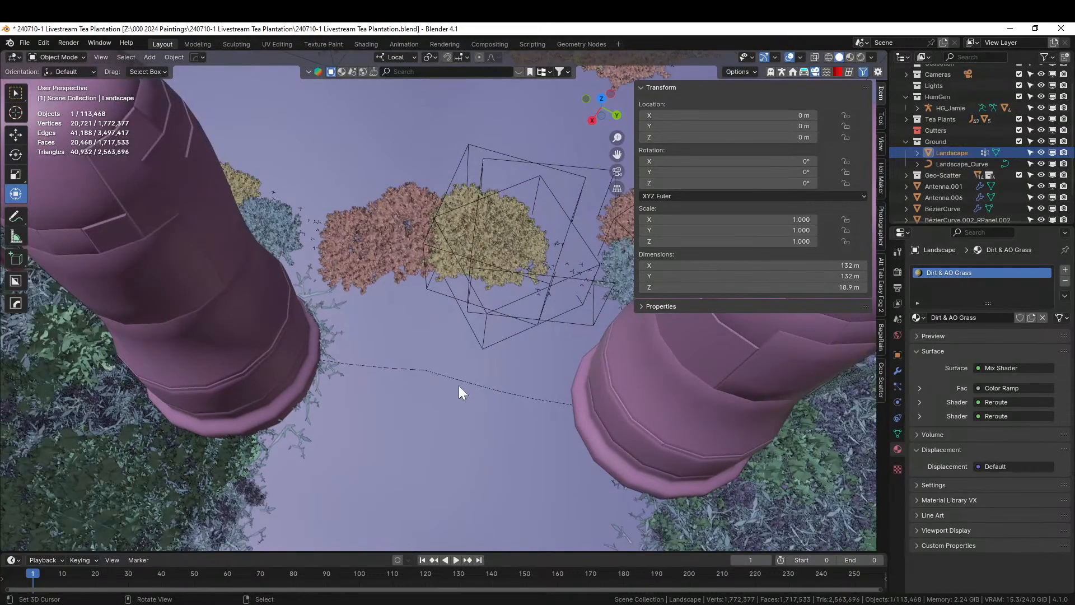
key(shift+a)
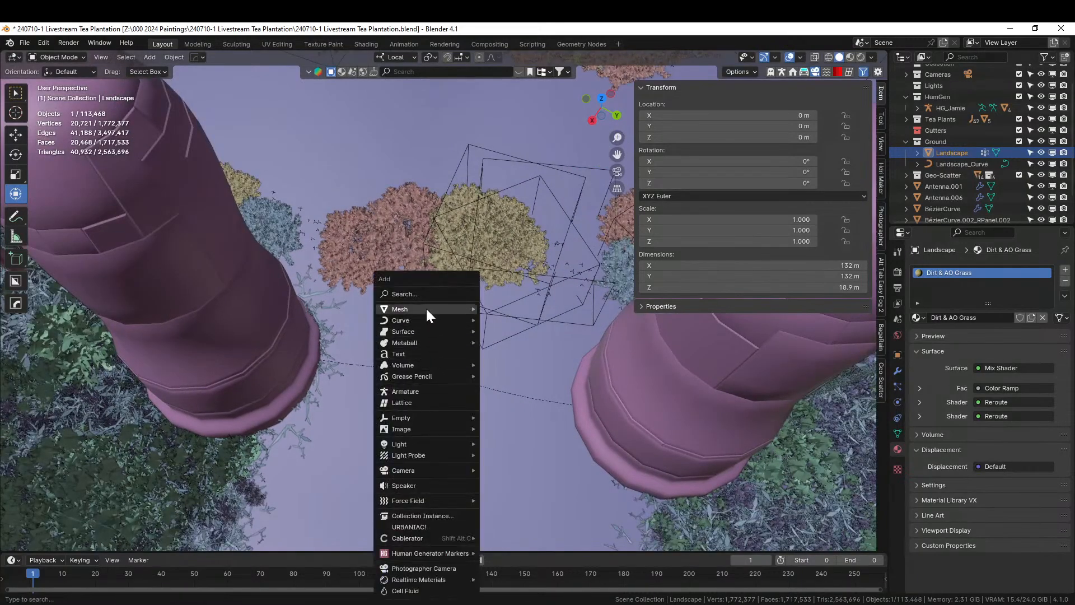
mouse_move(428, 307)
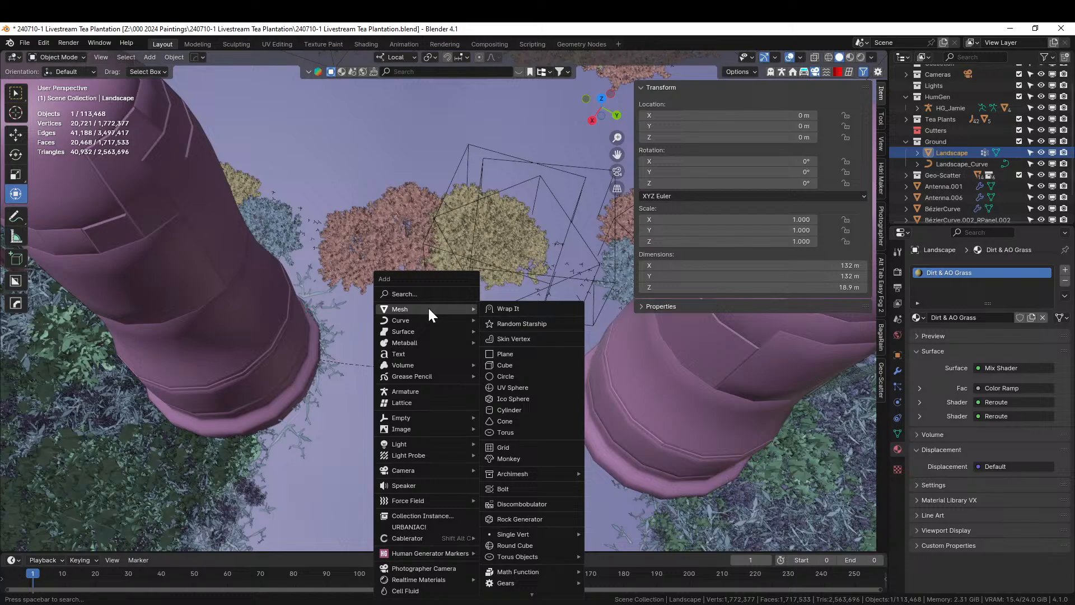
click(521, 371)
key(KP_7)
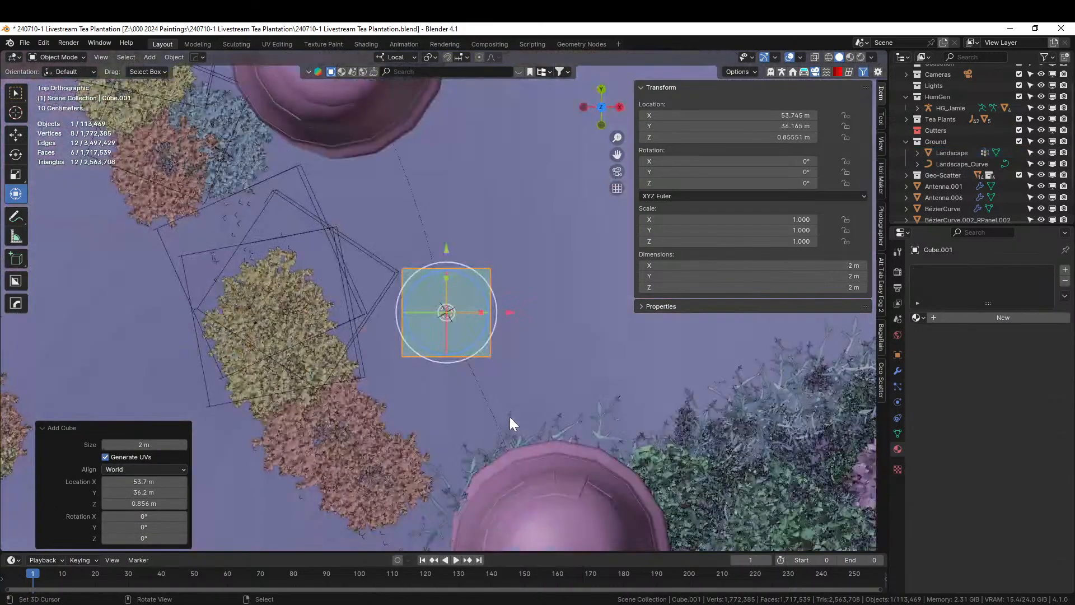
Rotate the cube about -19.7° to align with the line between the towers, and scale it to about 0.192 along local X.
key(r)
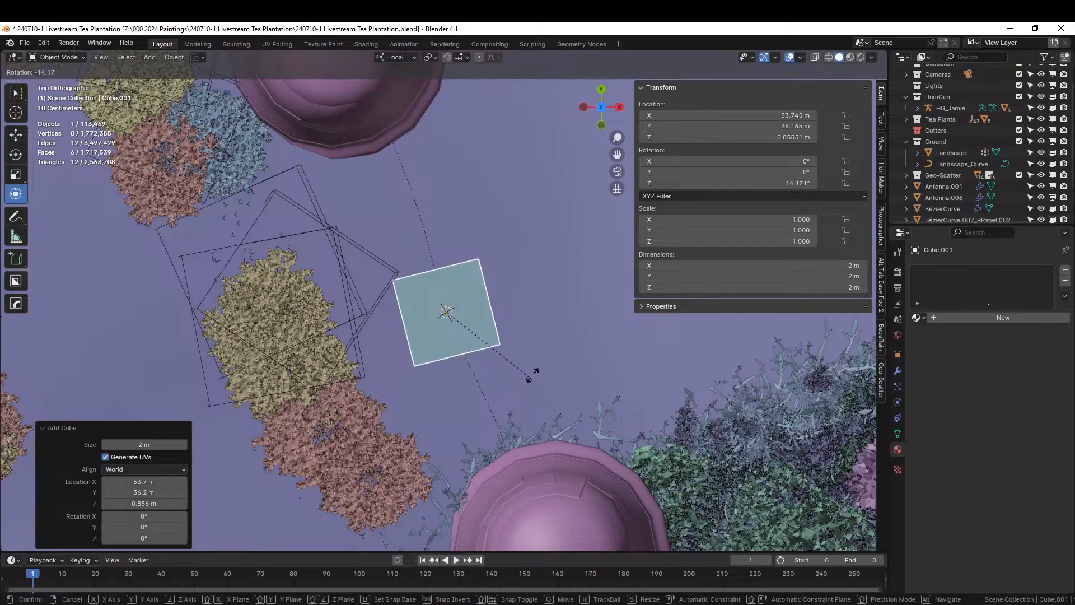
click(522, 361)
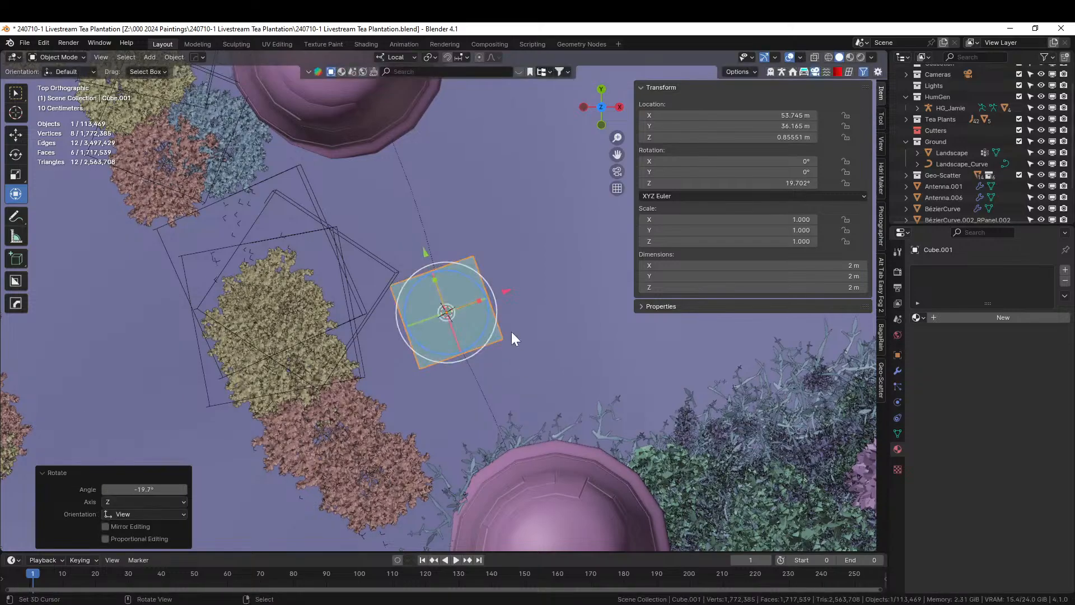
key(s)
key(x)
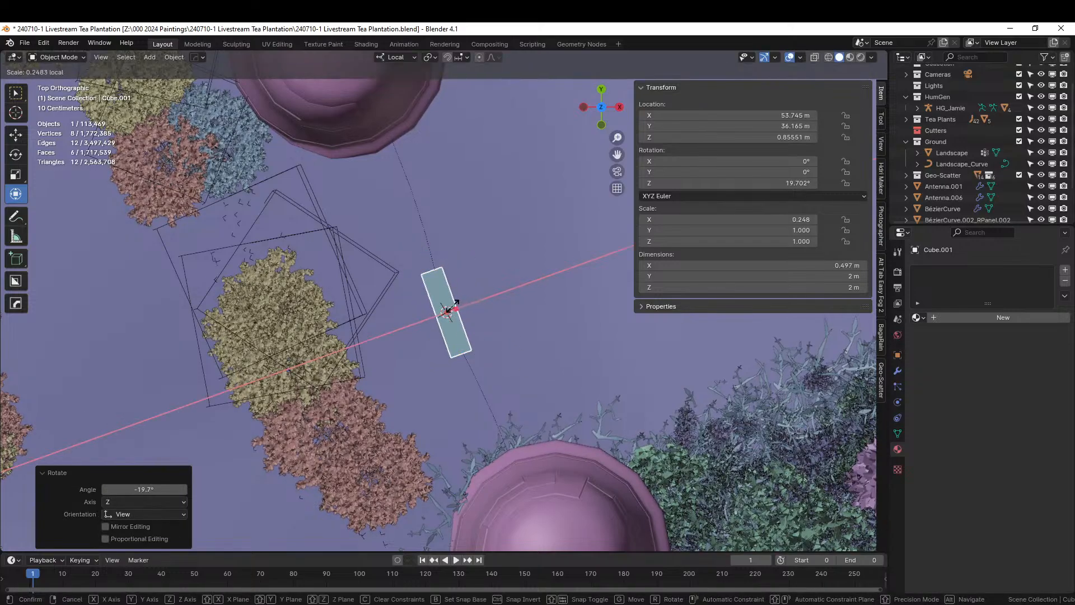
click(448, 309)
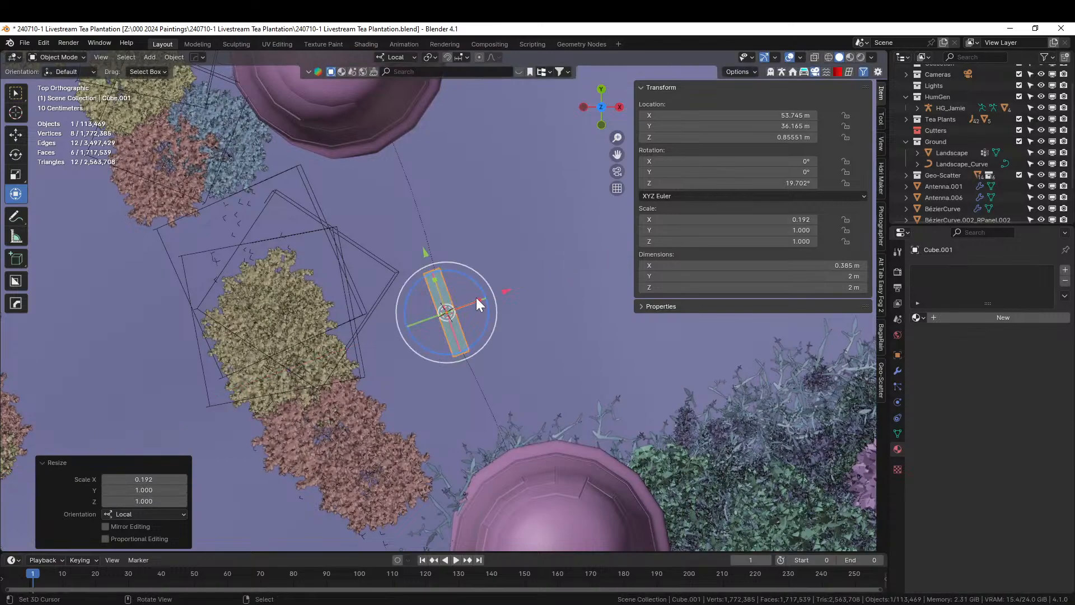
Move the cube about 0.135 m along local X and scale it about 5.097 on local Y and Z to span both towers.
key(g)
key(x)
click(505, 290)
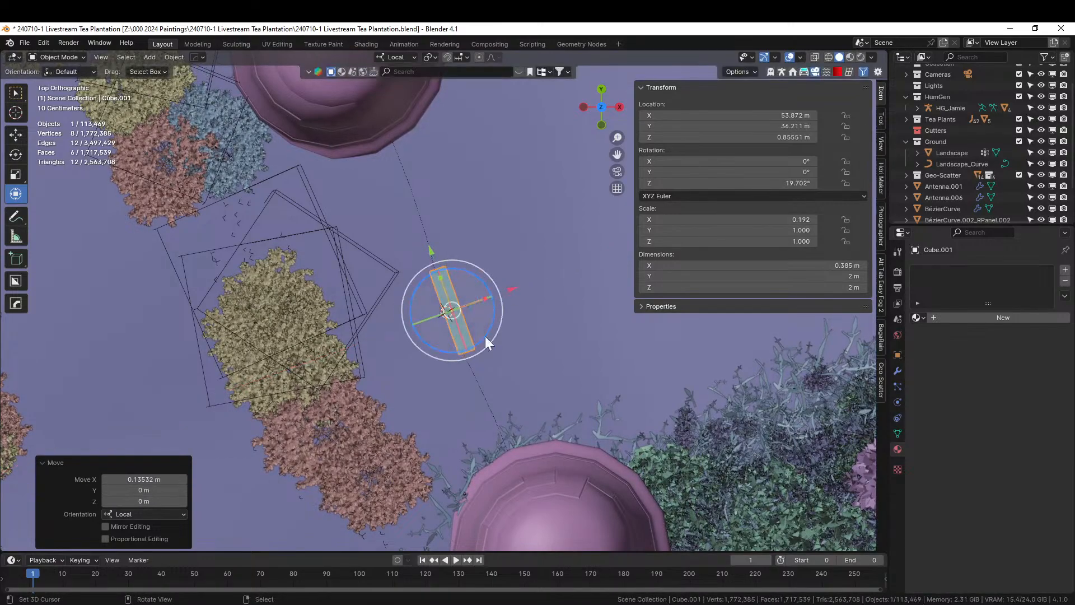
key(s)
key(shift+x)
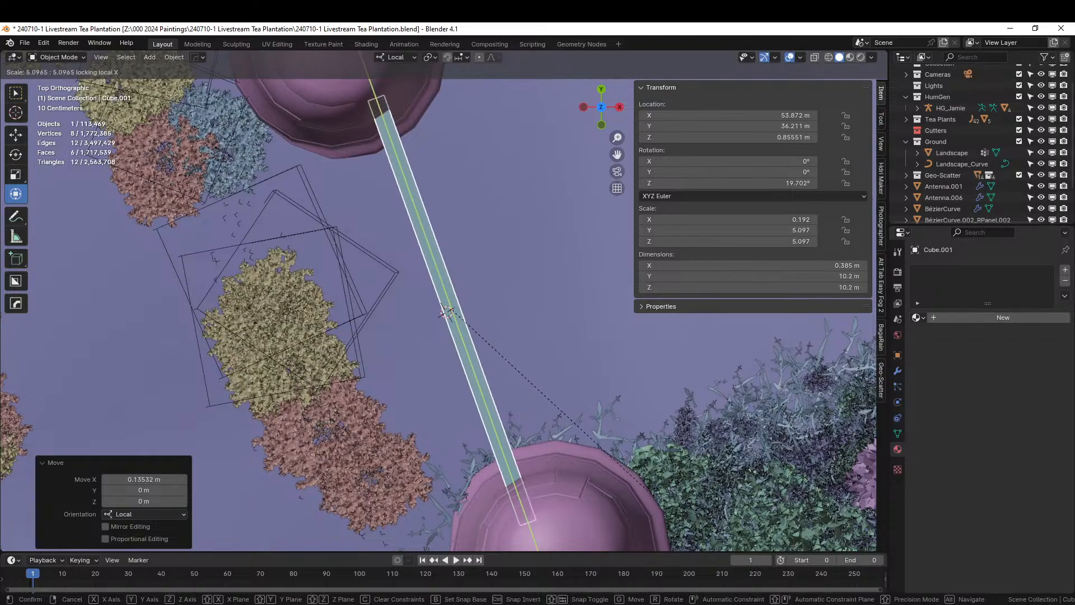
click(875, 202)
Raise the slab between the towers about 1.59 m and reduce its local Z scale to about 1.894.
middle_drag(560, 305, 482, 351)
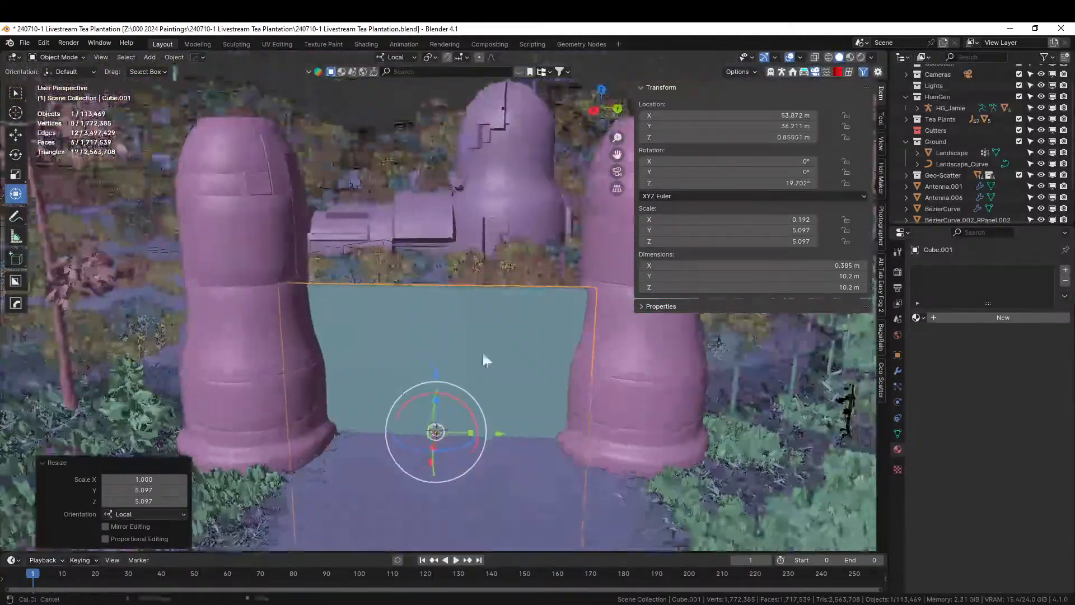
key(s)
key(z)
click(497, 464)
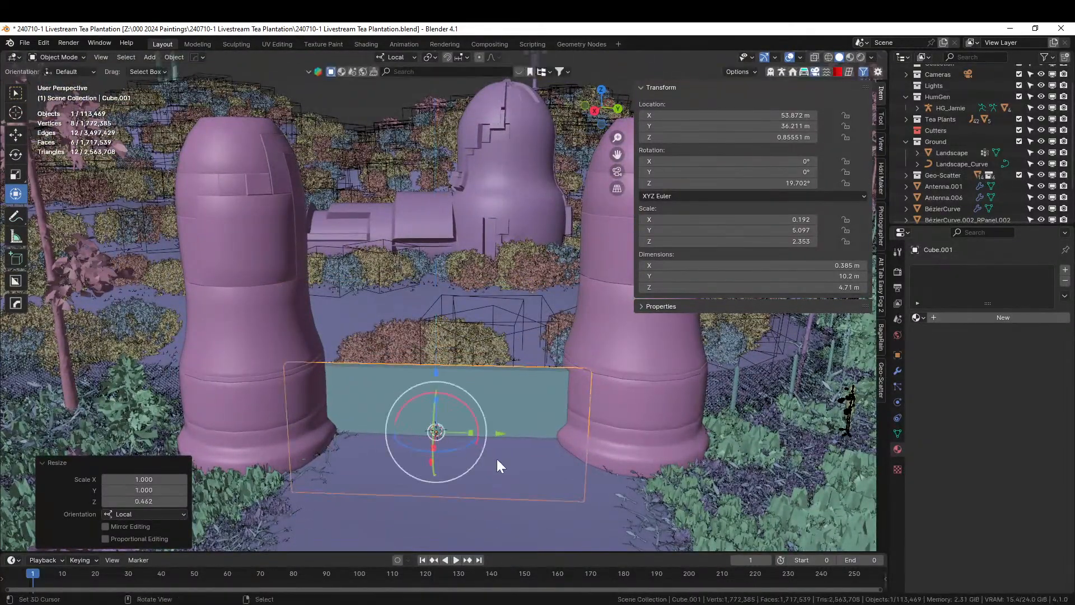
key(g)
key(z)
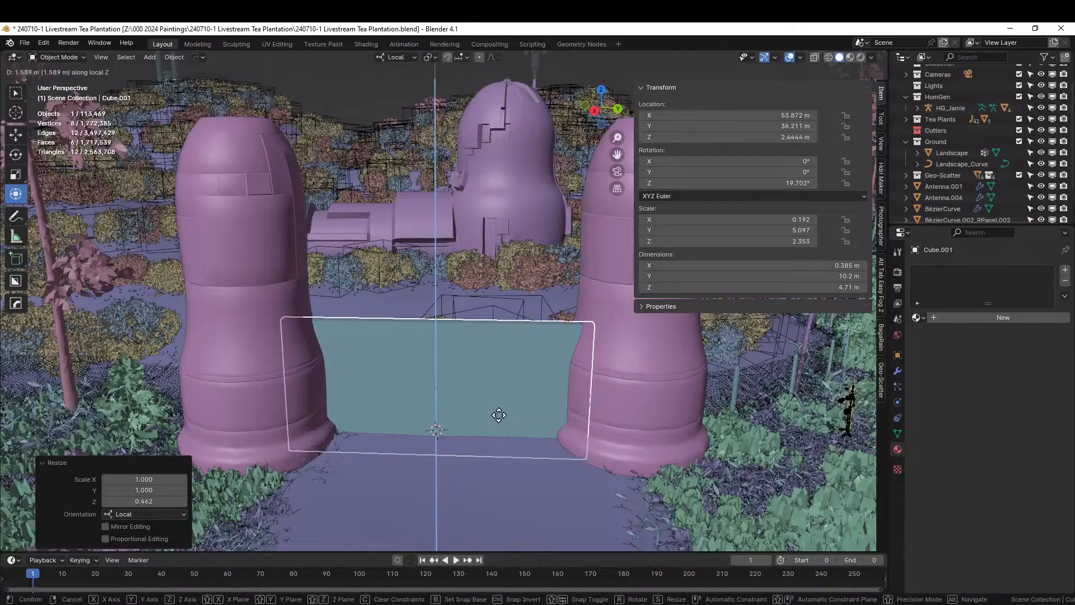
click(499, 415)
key(s)
key(z)
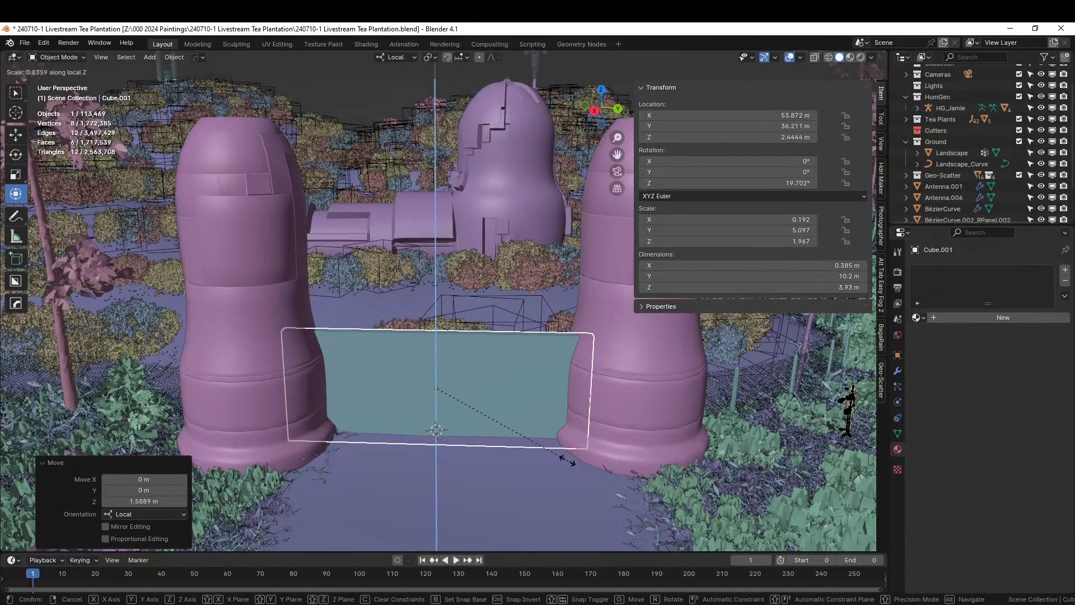
click(563, 461)
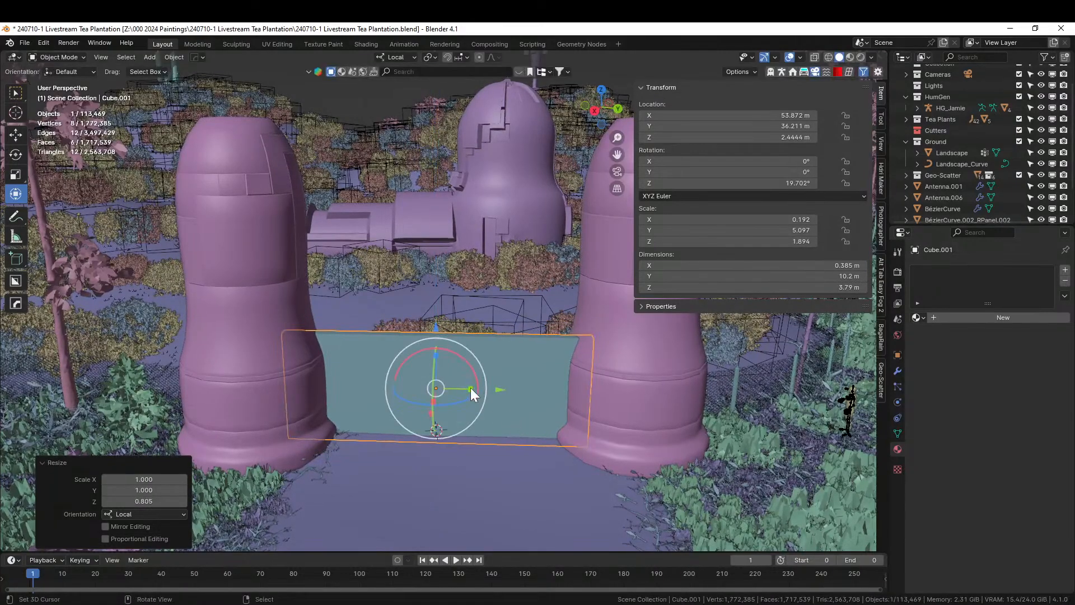
Shift the slab about 0.21 m along local Y and set its local Y scale to about 4.860, with both ends inside the towers.
key(s)
key(y)
click(495, 394)
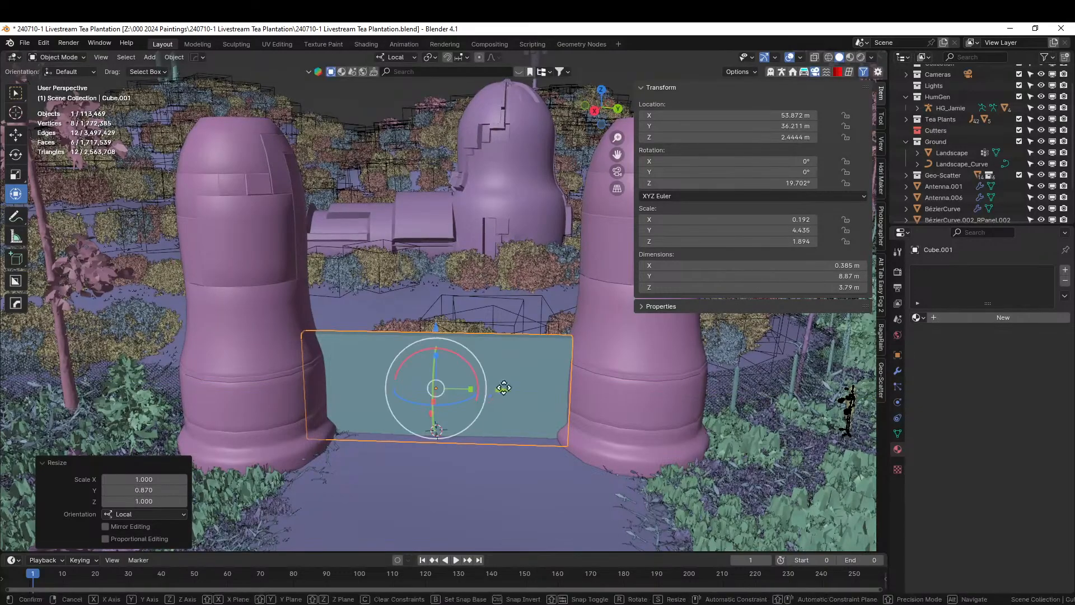
key(g)
key(y)
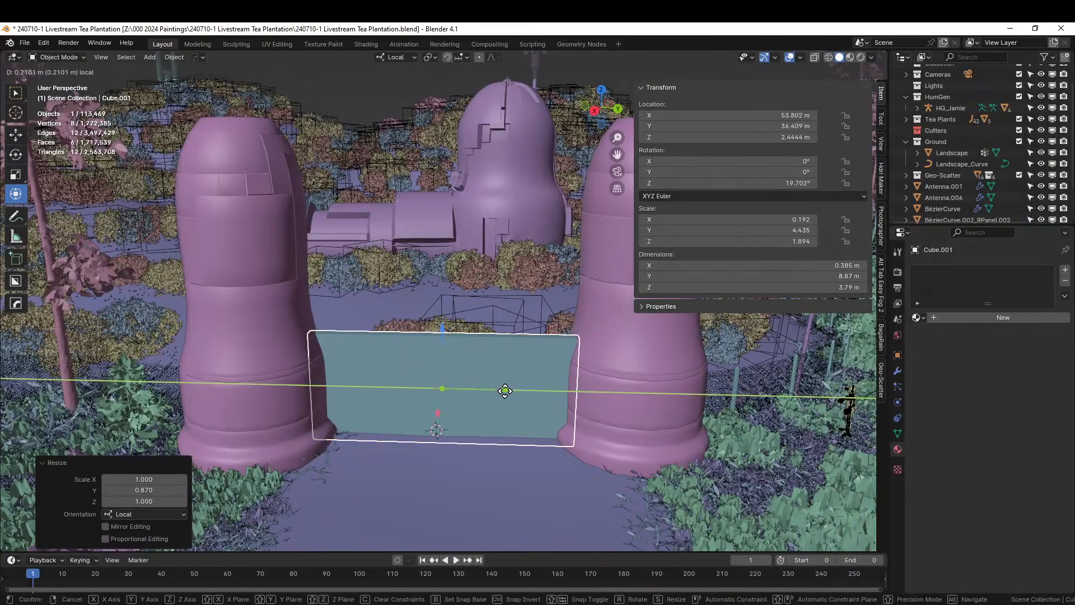
click(509, 395)
middle_drag(509, 395, 517, 470)
scroll(517, 469, up, 3)
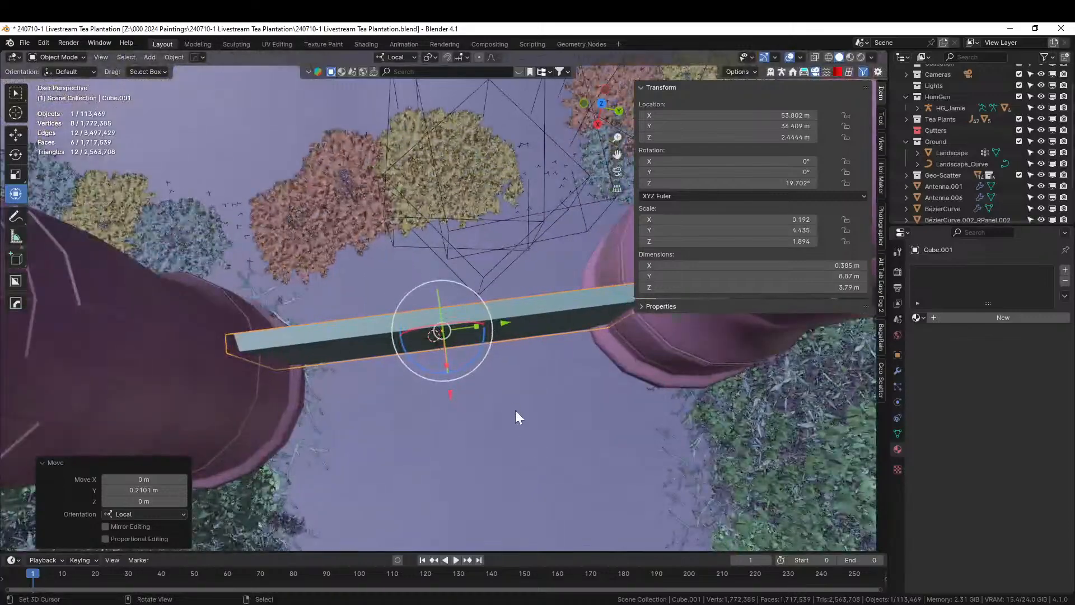
key(s)
key(y)
click(485, 327)
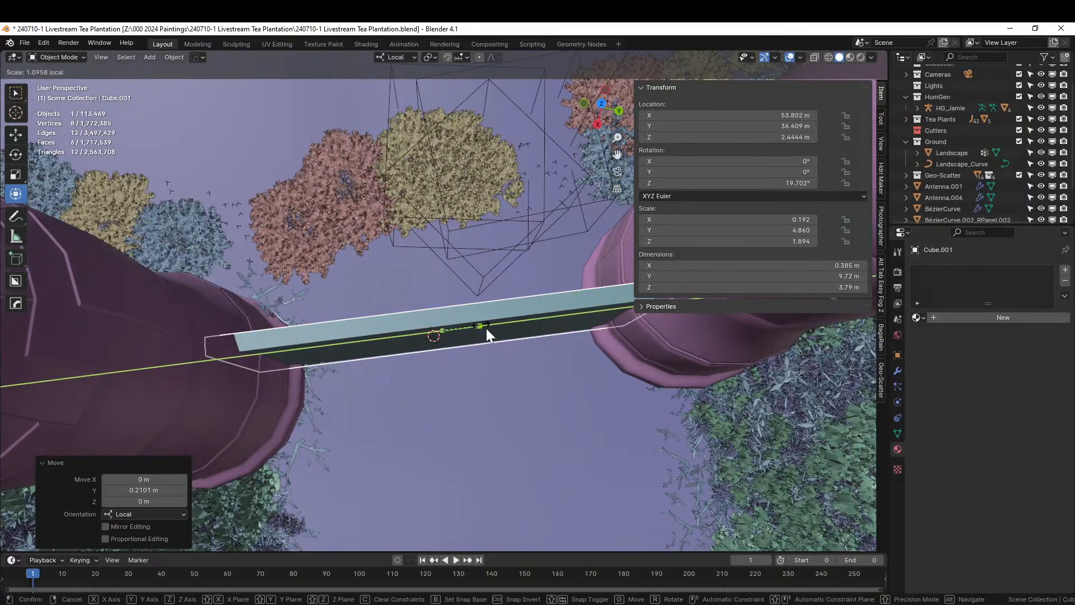
Cut the slab's shape out of the joined towers with a nondestructive Boolean Difference.
middle_drag(486, 329, 477, 204)
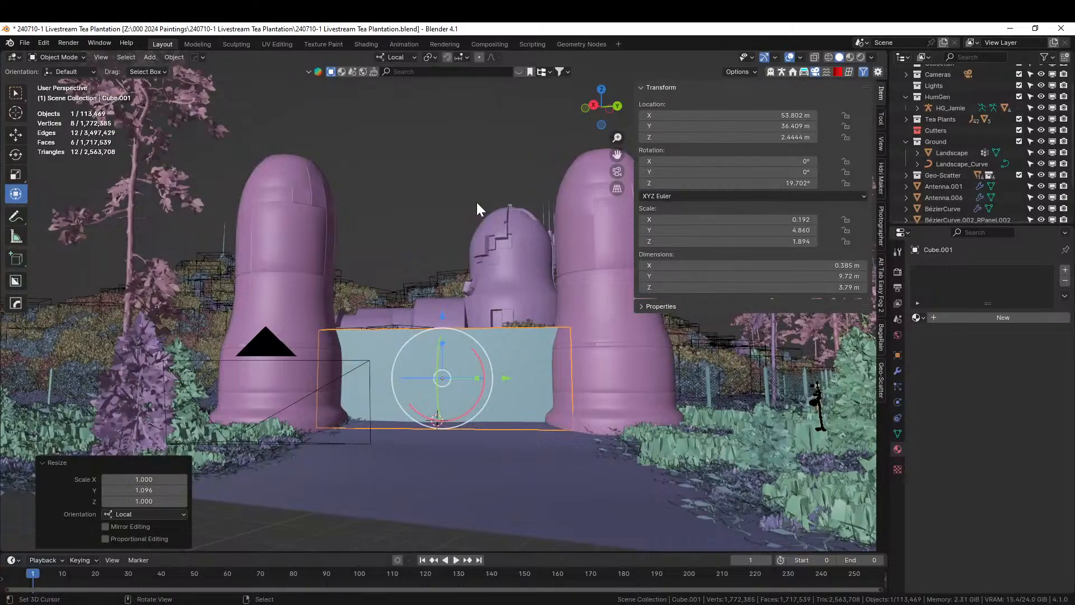
middle_drag(413, 286, 395, 301)
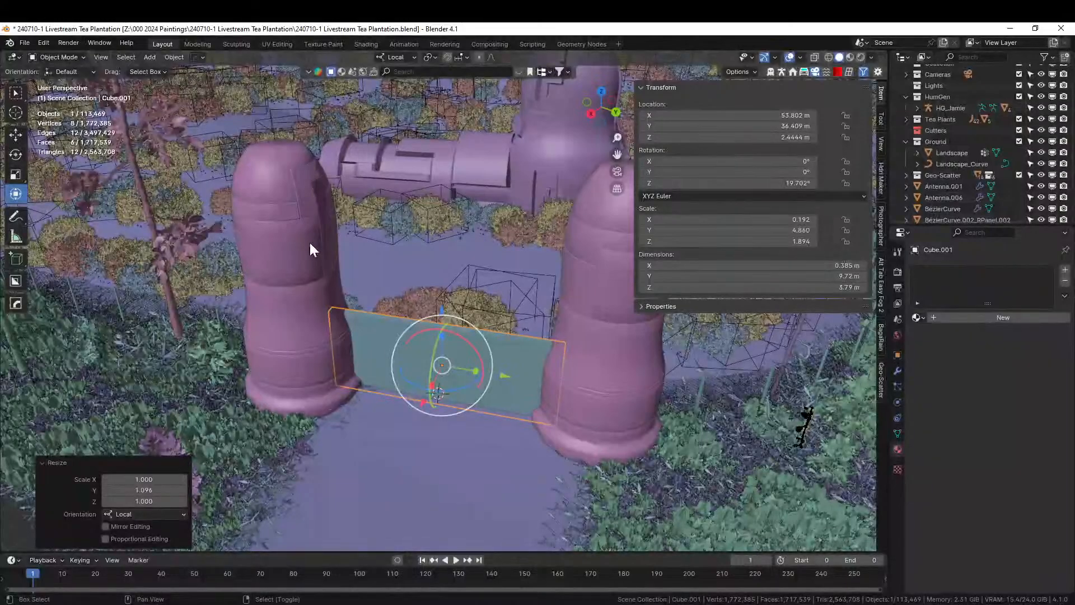
shift+click(280, 230)
key(ctrl+KP_Subtract)
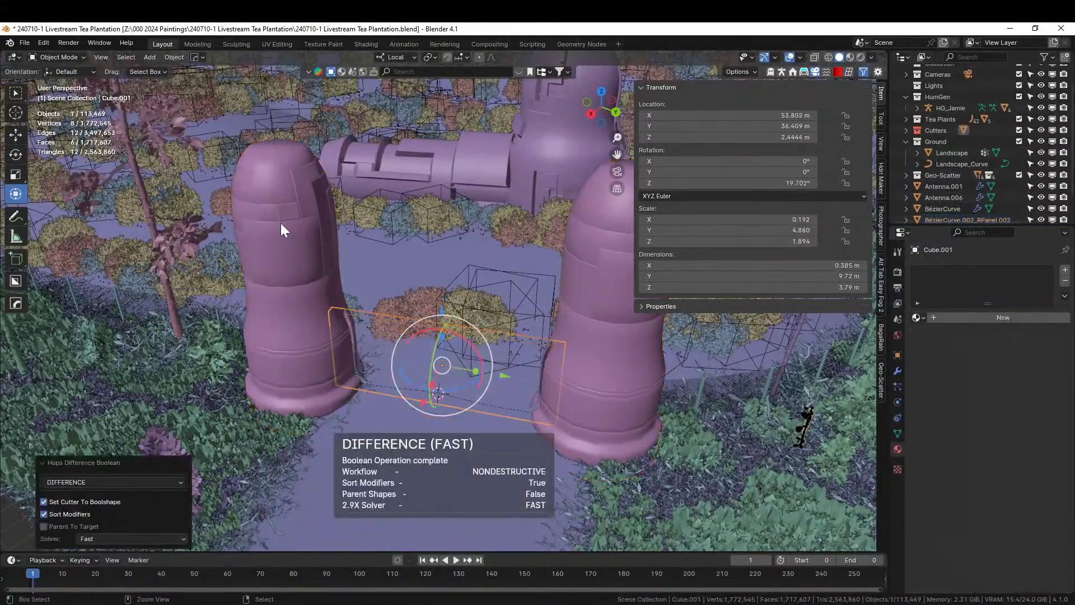
Set the solver of the towers' Boolean modifier to Exact.
scroll(281, 229, up, 2)
middle_drag(280, 222, 494, 225)
click(584, 226)
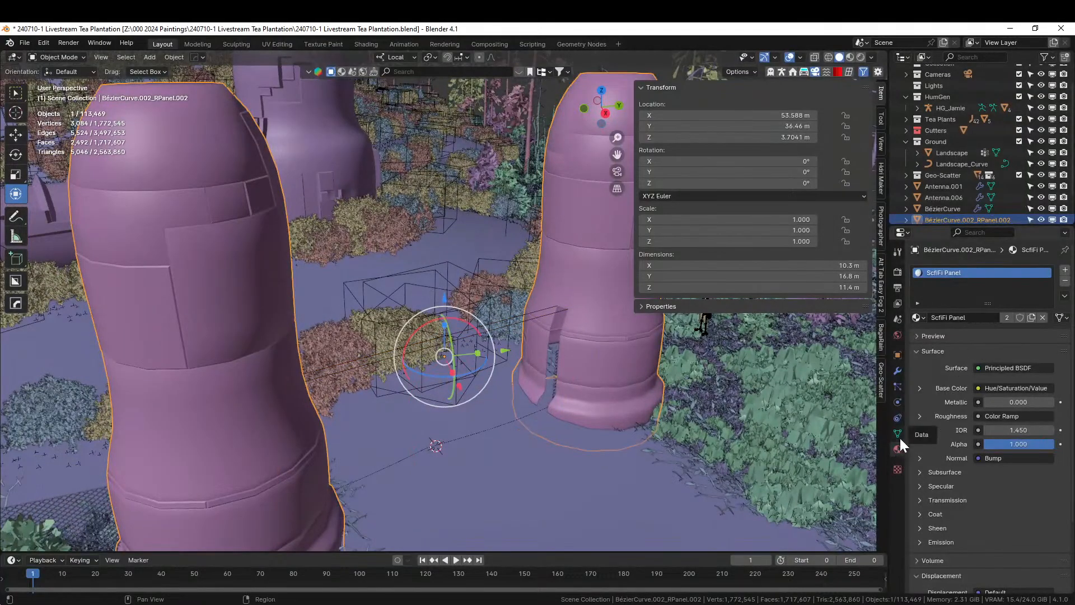
click(897, 371)
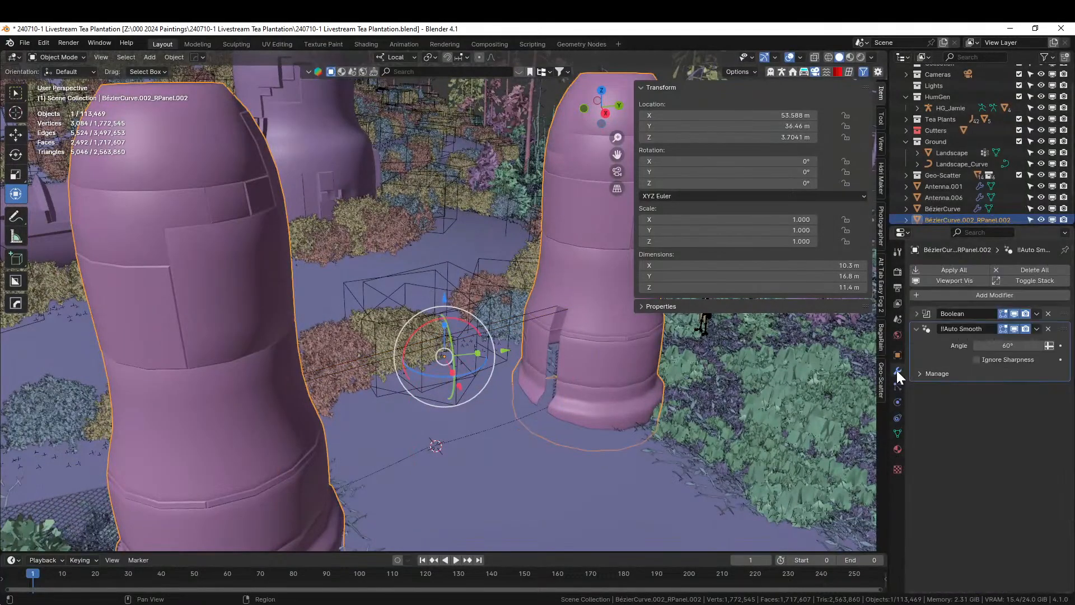
click(917, 314)
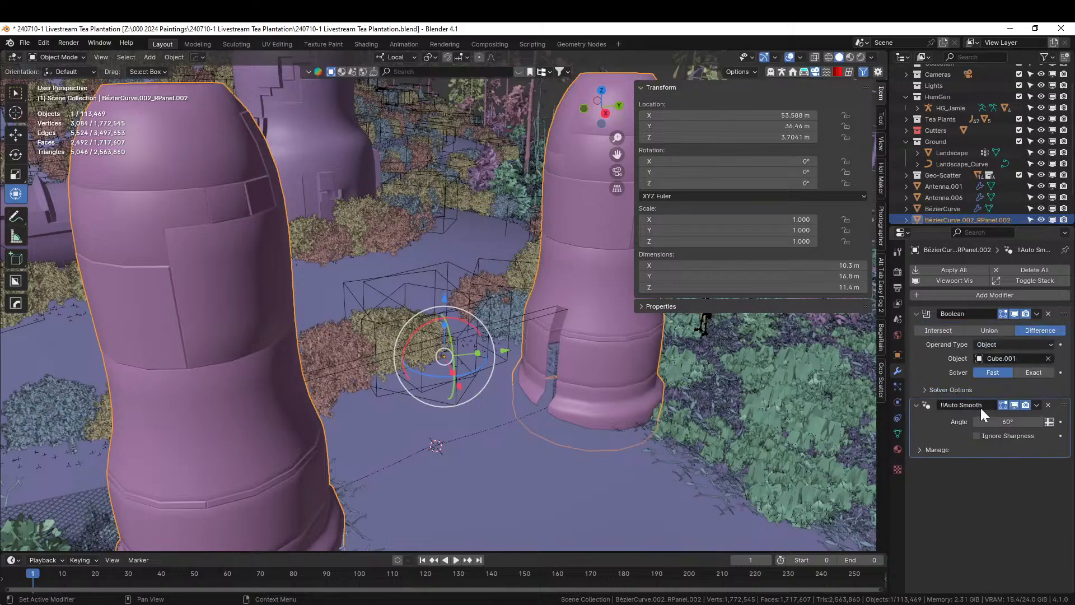
click(1033, 373)
Shorten the cutter cube to about 4.673 on local Y to make the slots in the towers shallower.
middle_drag(621, 359, 327, 483)
scroll(331, 454, down, 2)
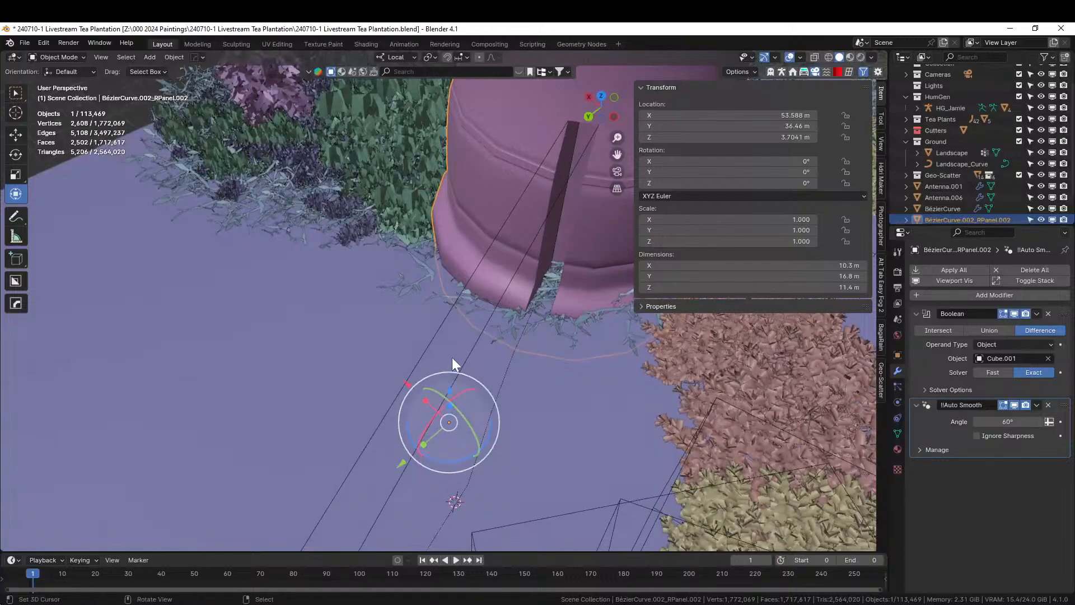
click(425, 349)
middle_drag(429, 353, 523, 422)
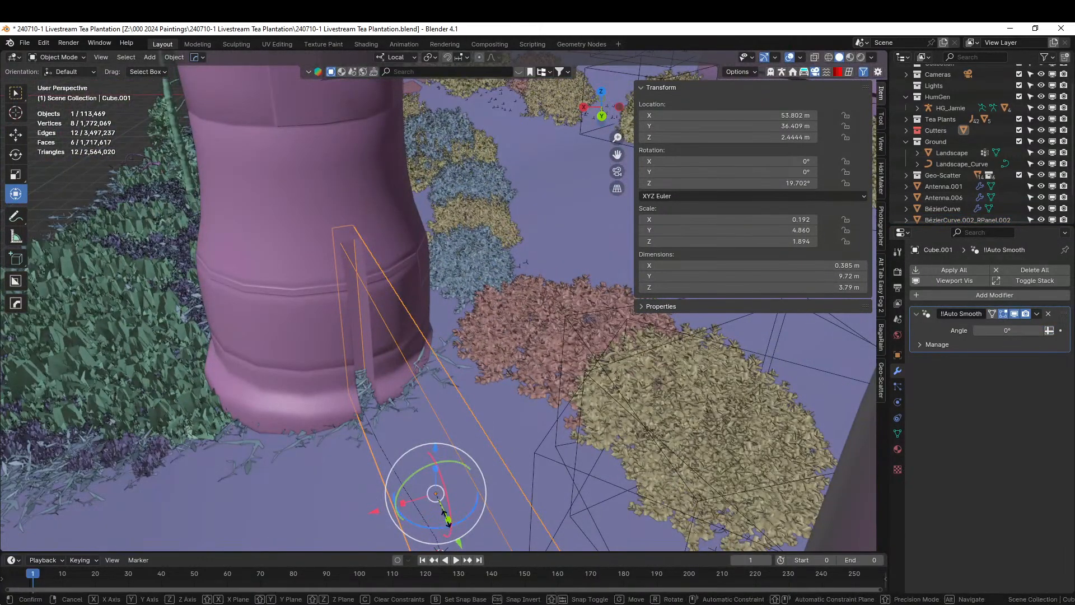
mouse_move(448, 522)
mouse_down()
mouse_move(444, 511)
mouse_move(448, 522)
mouse_up()
middle_drag(479, 392, 553, 375)
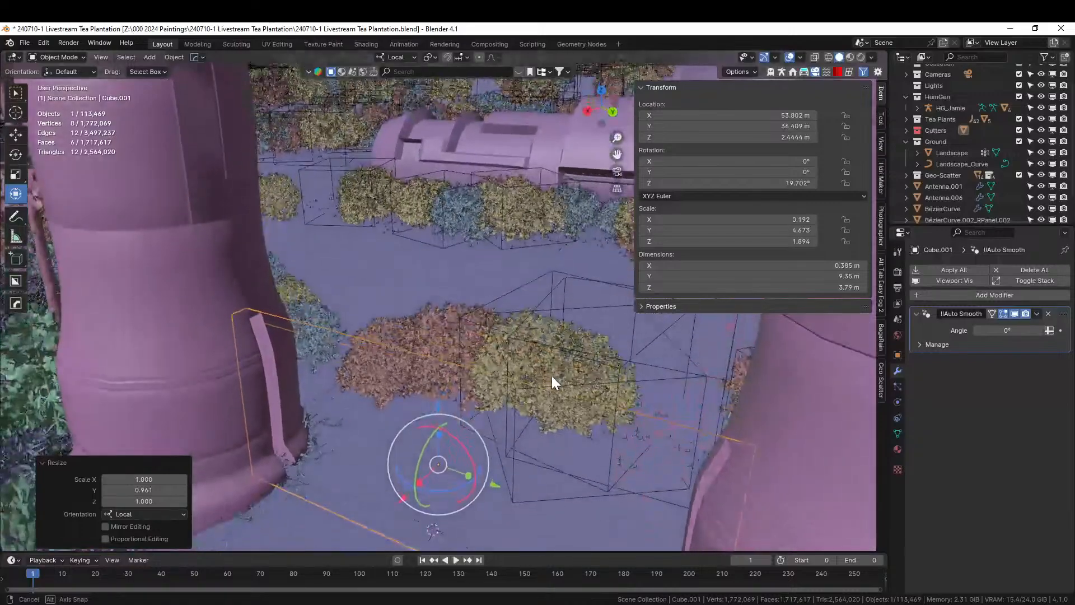
Apply the towers' Boolean modifier and select the recessed back face of the slot in each tower.
click(174, 267)
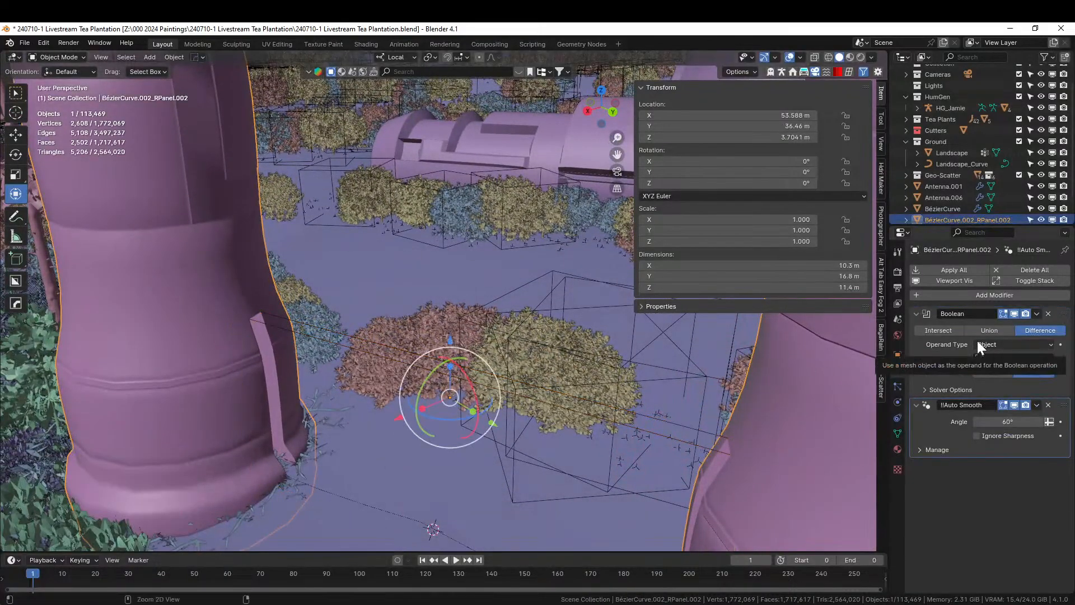
key(ctrl+a)
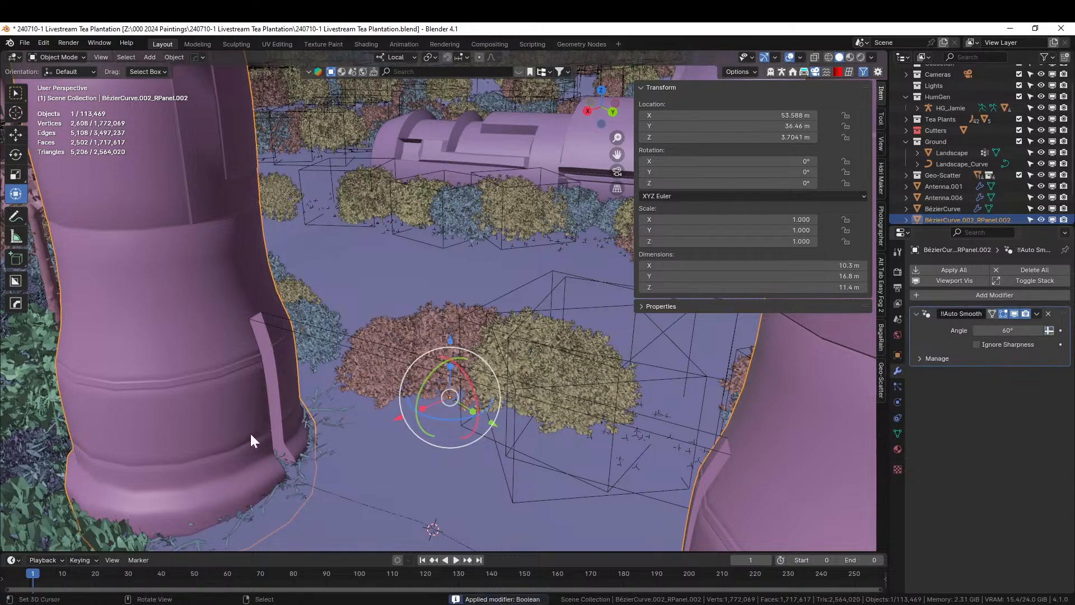
key(Tab)
scroll(261, 428, up, 5)
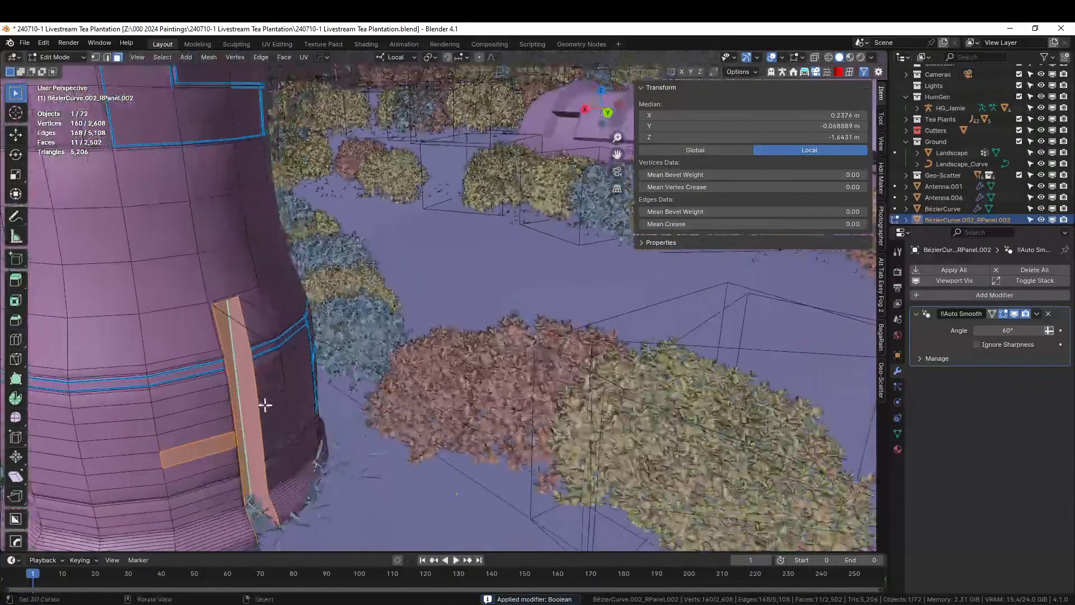
click(230, 343)
middle_drag(270, 356, 461, 360)
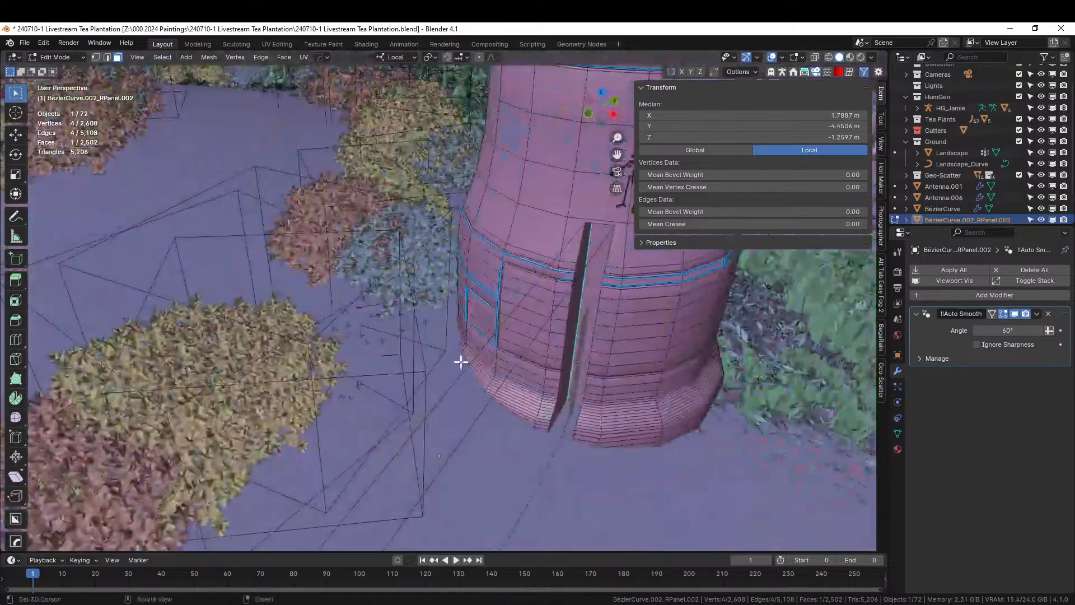
shift+click(588, 260)
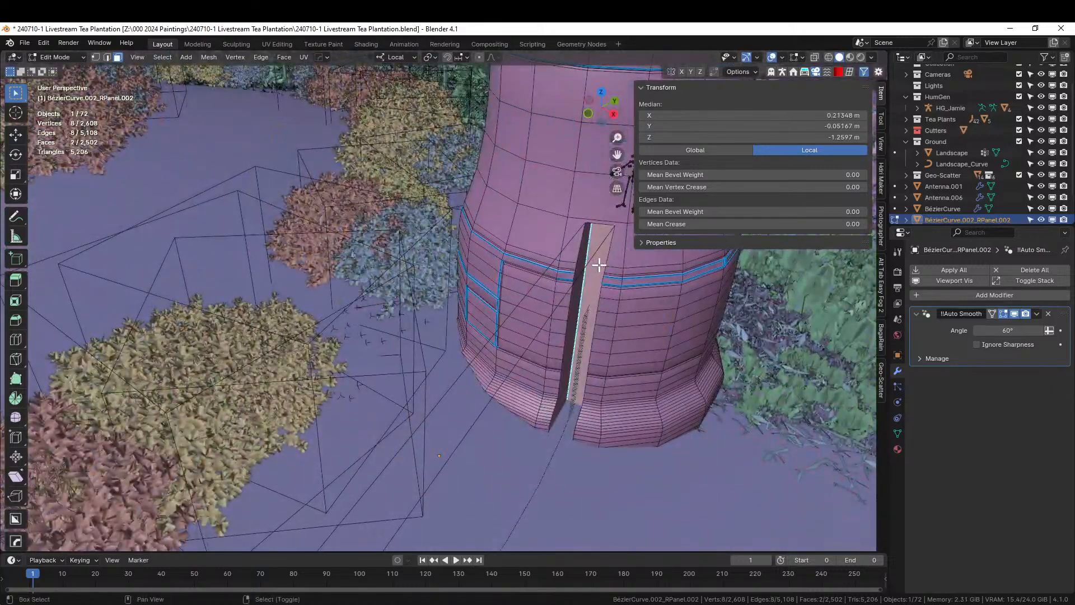
Add a second material slot to the towers and assign the selected slot faces to it.
click(897, 448)
click(1065, 270)
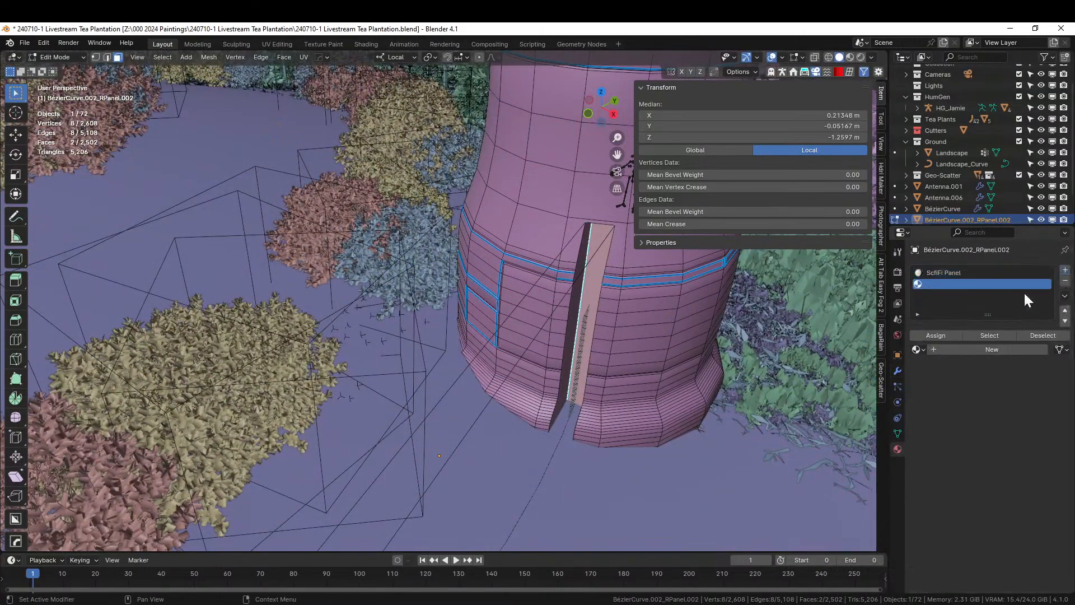
click(921, 348)
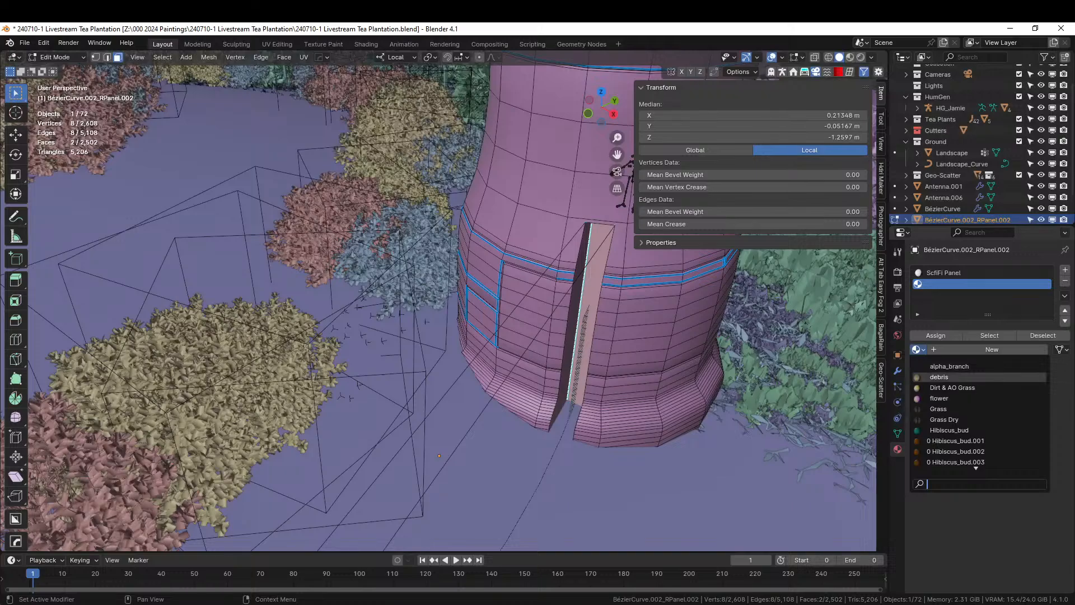
click(936, 334)
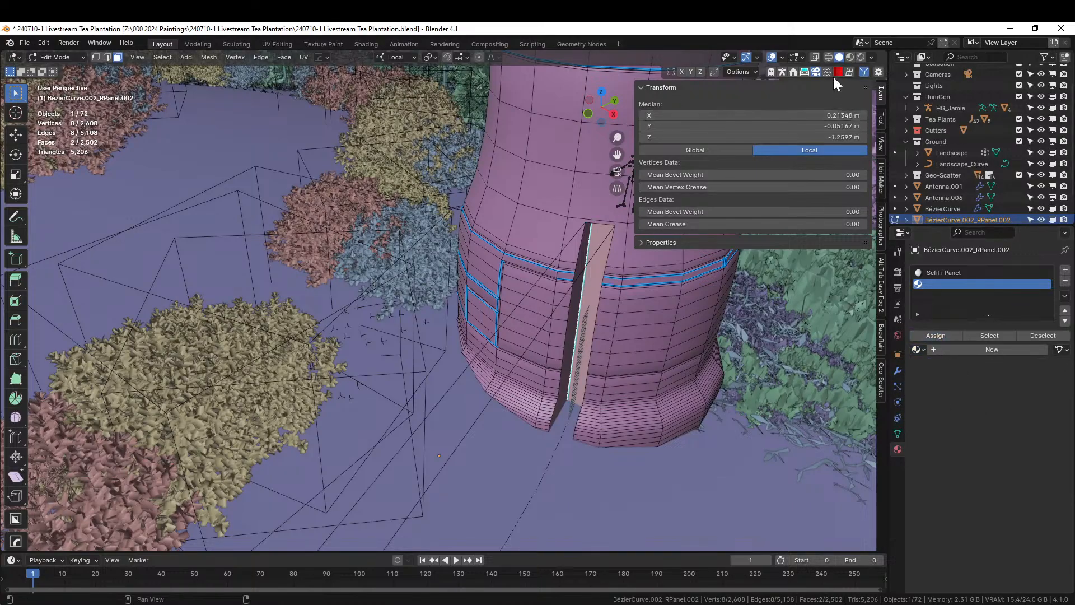
Put the KIT OPS KO-Emissive material sy_warm_5_emmisive into the towers' empty material slot.
click(882, 288)
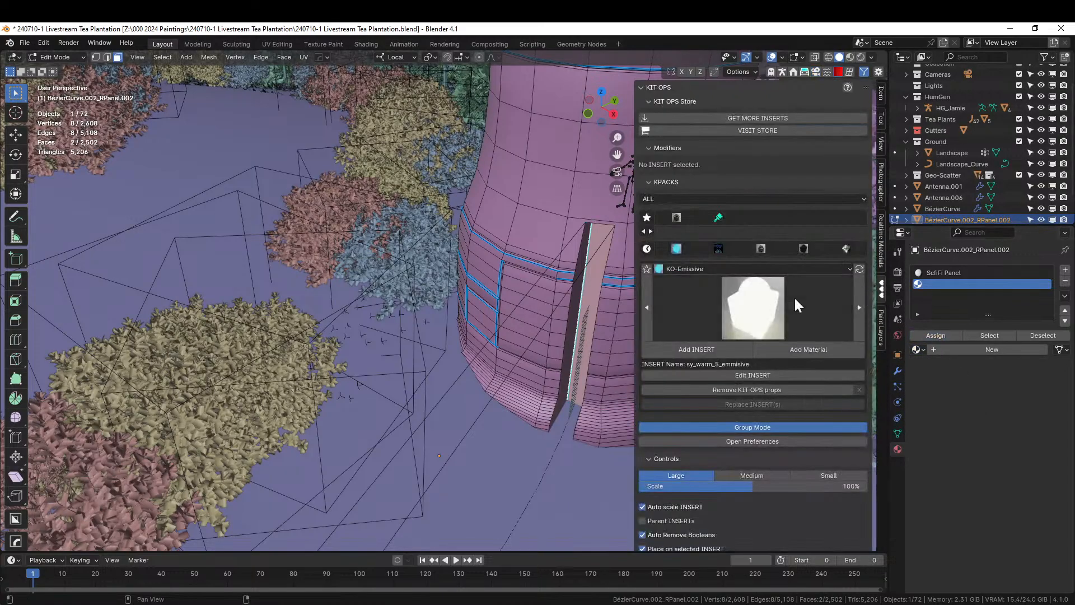
click(749, 315)
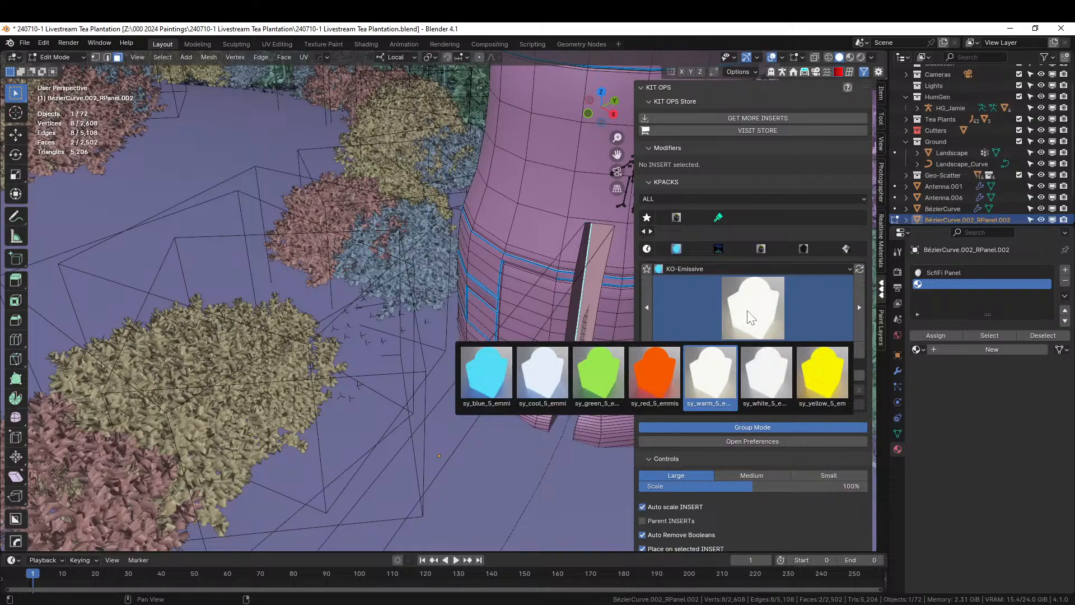
click(716, 394)
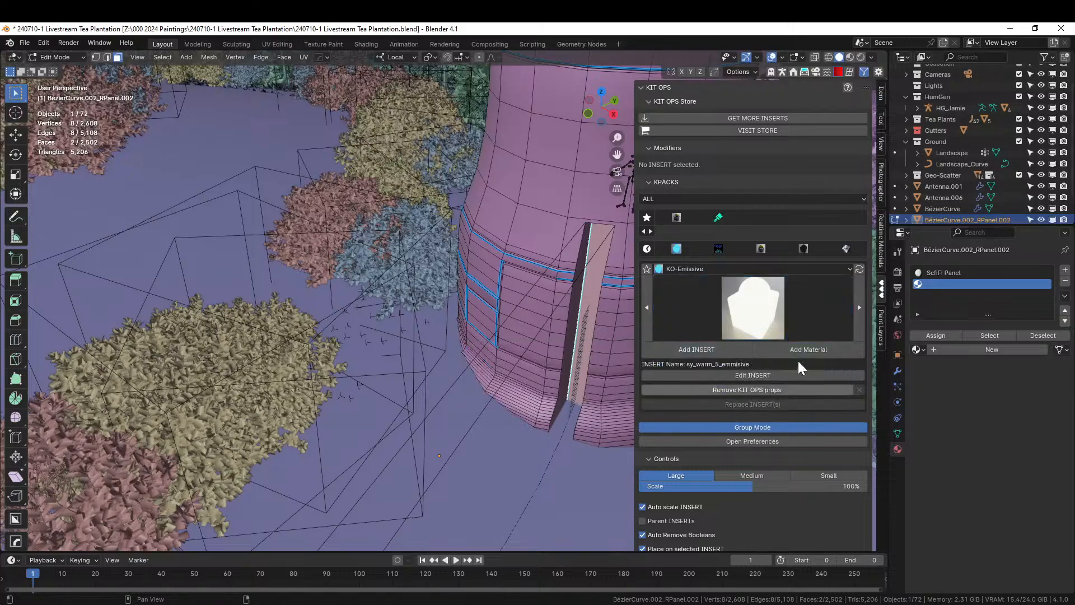
click(807, 347)
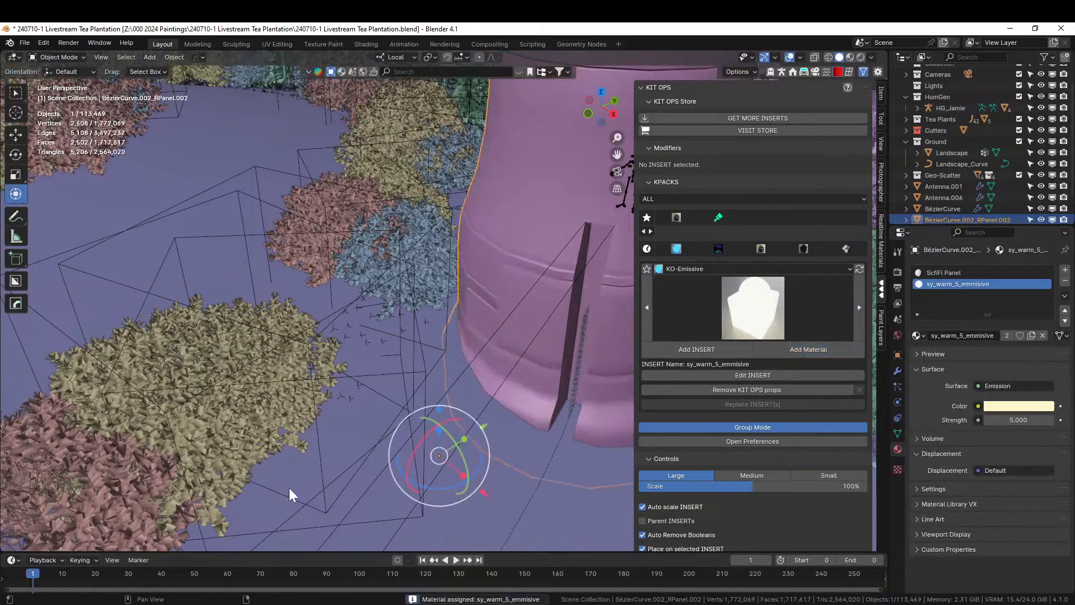
Check the glowing tower slots in rendered shading up close and through the scene camera.
key(z)
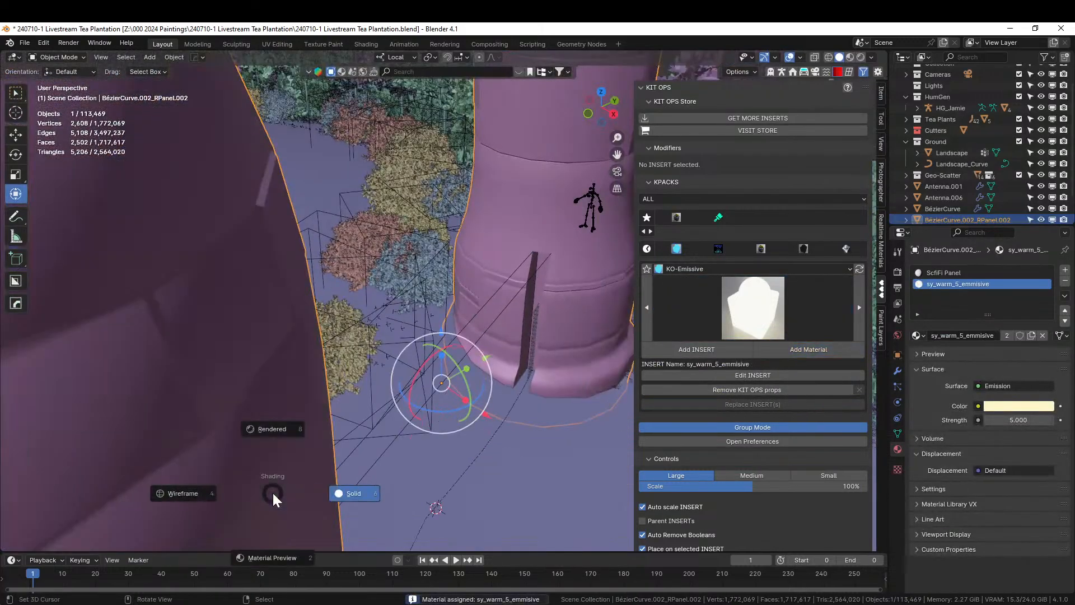
key(8)
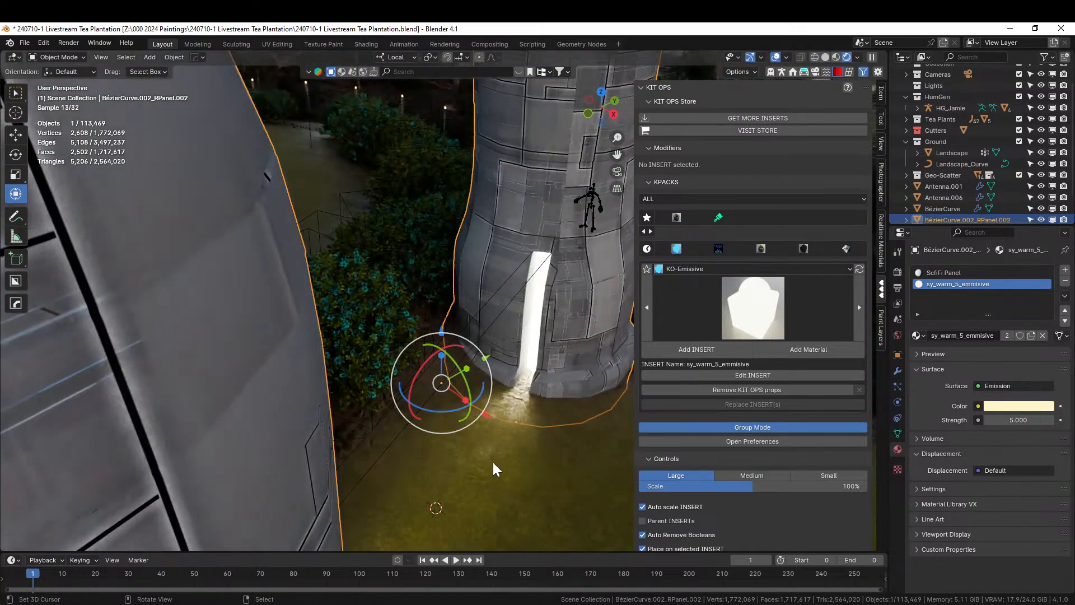
key(KP_0)
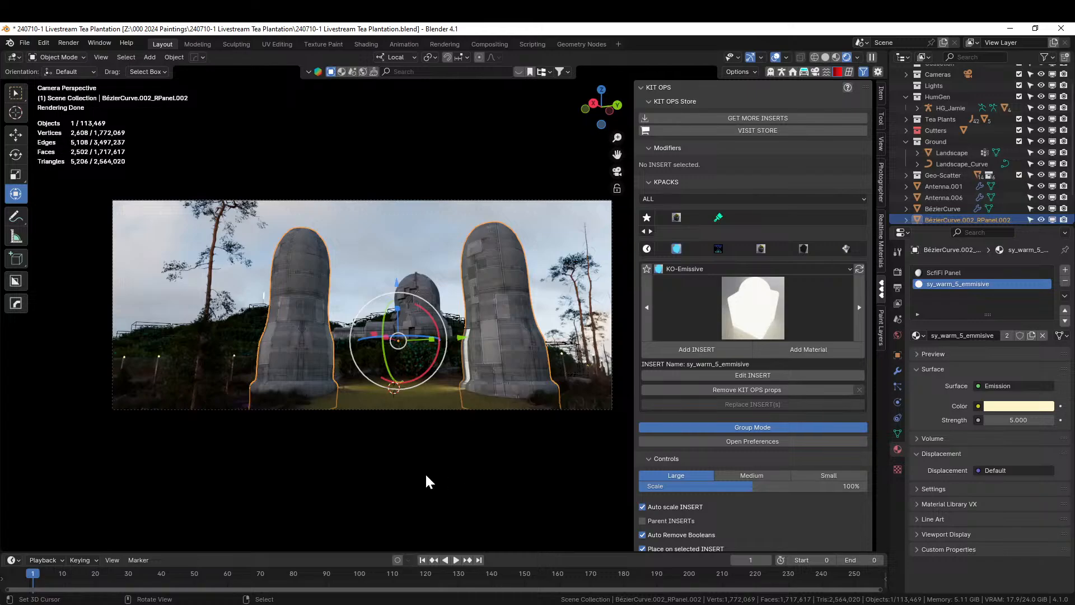
Return to the scene camera in solid shading and exclude the Geo-Scatter collection from the view layer.
middle_drag(434, 450, 353, 450)
key(KP_0)
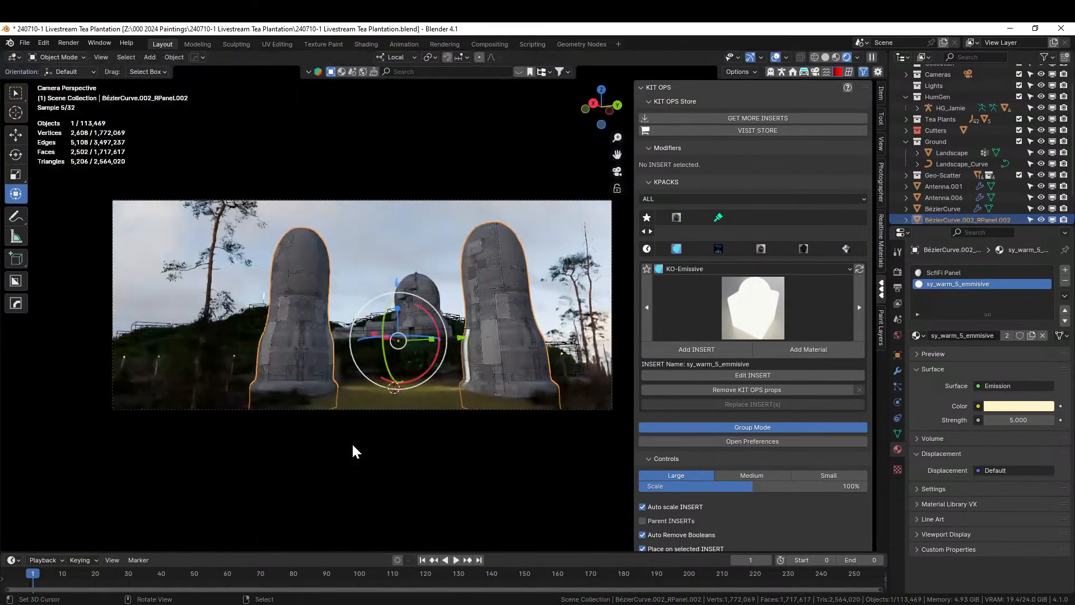
key(z)
key(6)
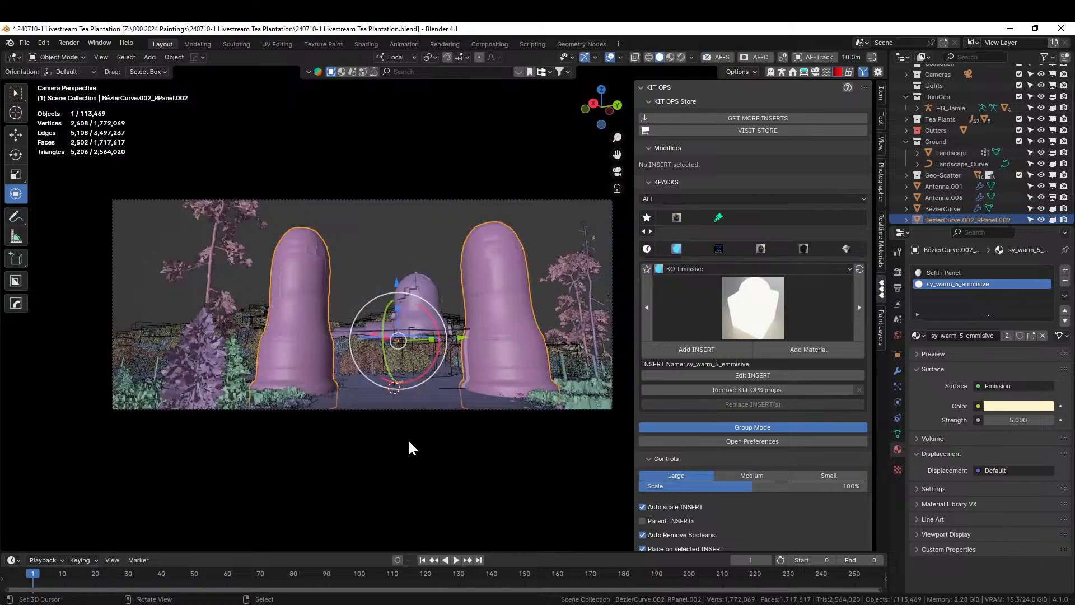
key(grave)
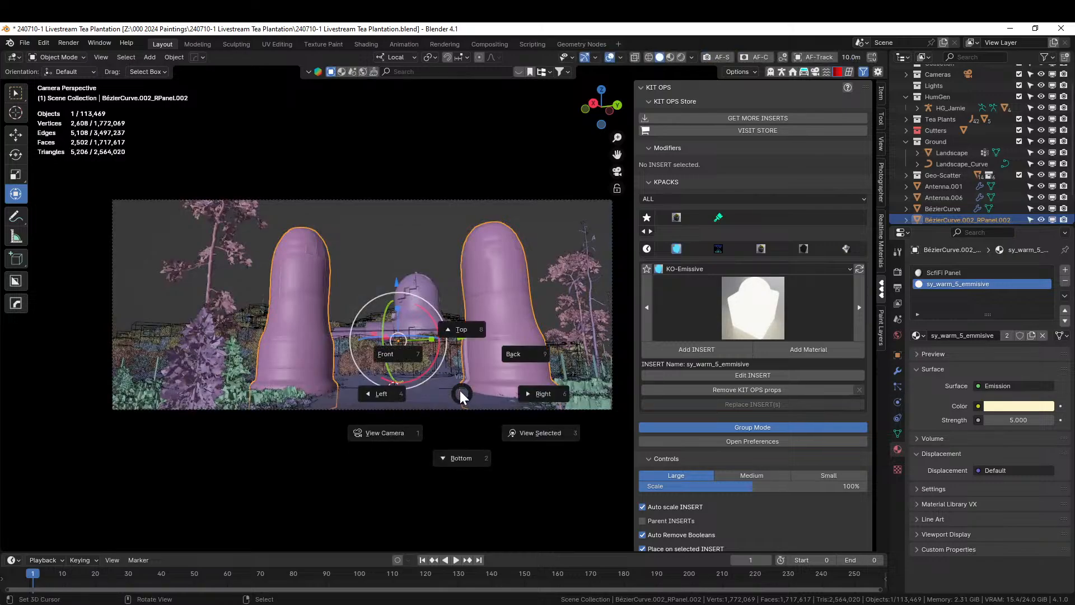
key(Escape)
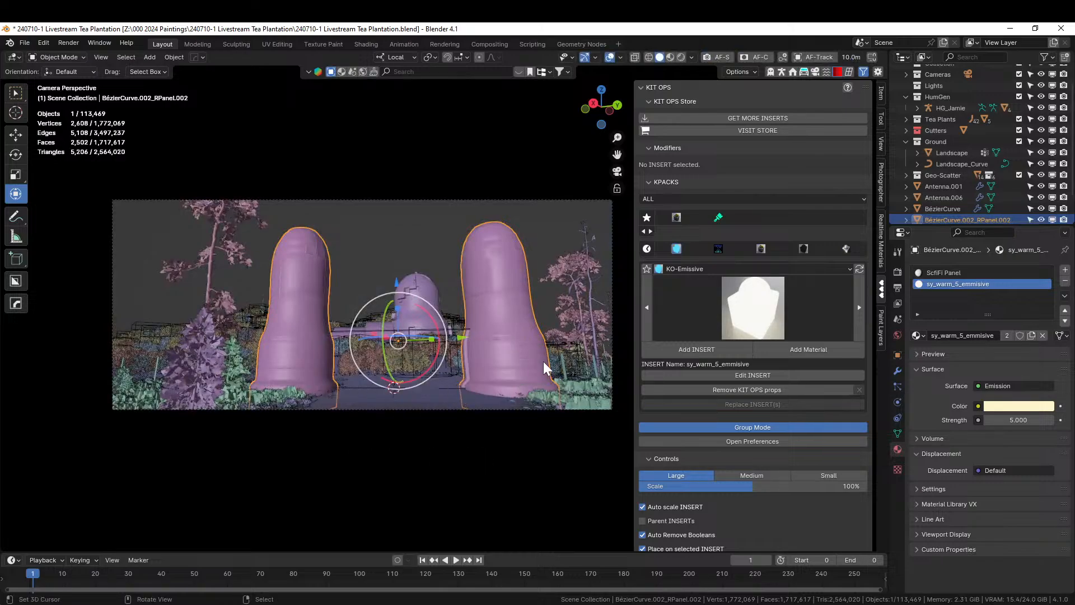
click(1019, 175)
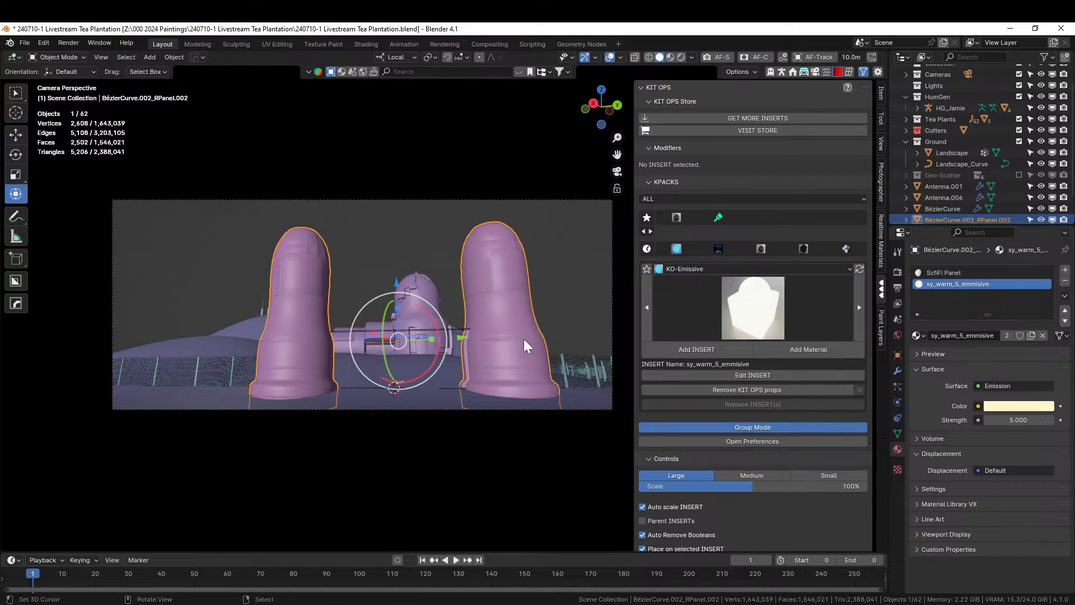
Walk the scene camera sideways and back so the two front towers are framed from a more oblique angle.
key(shift+grave)
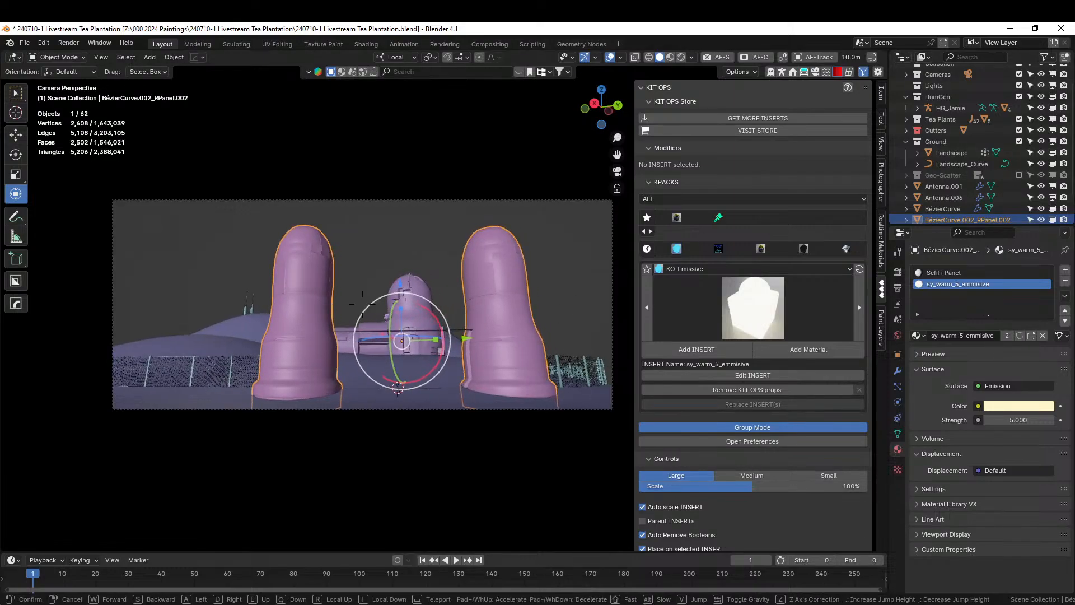
key(d)
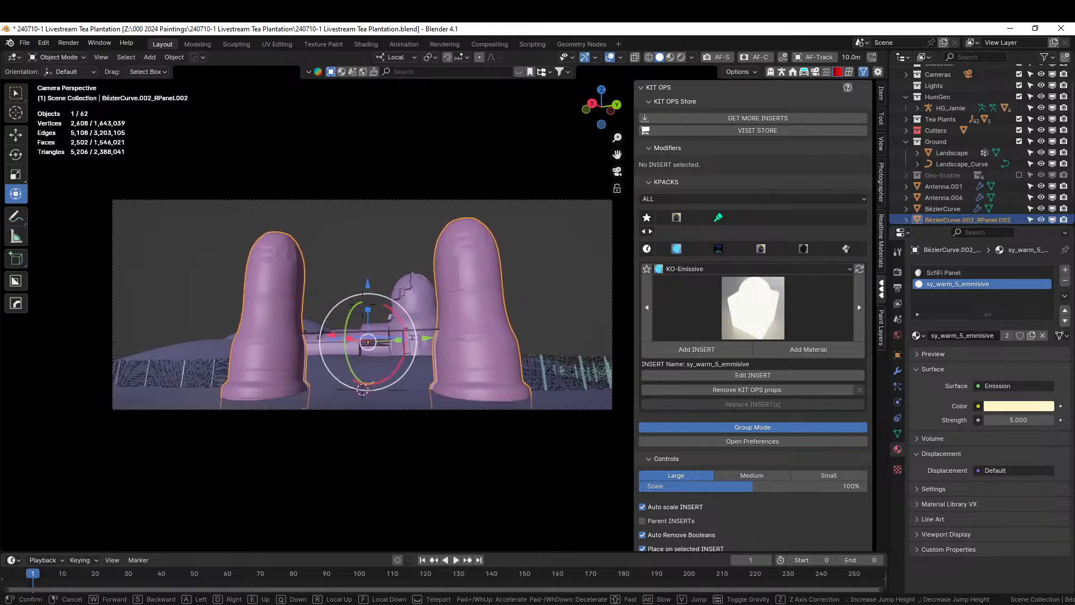
key(d)
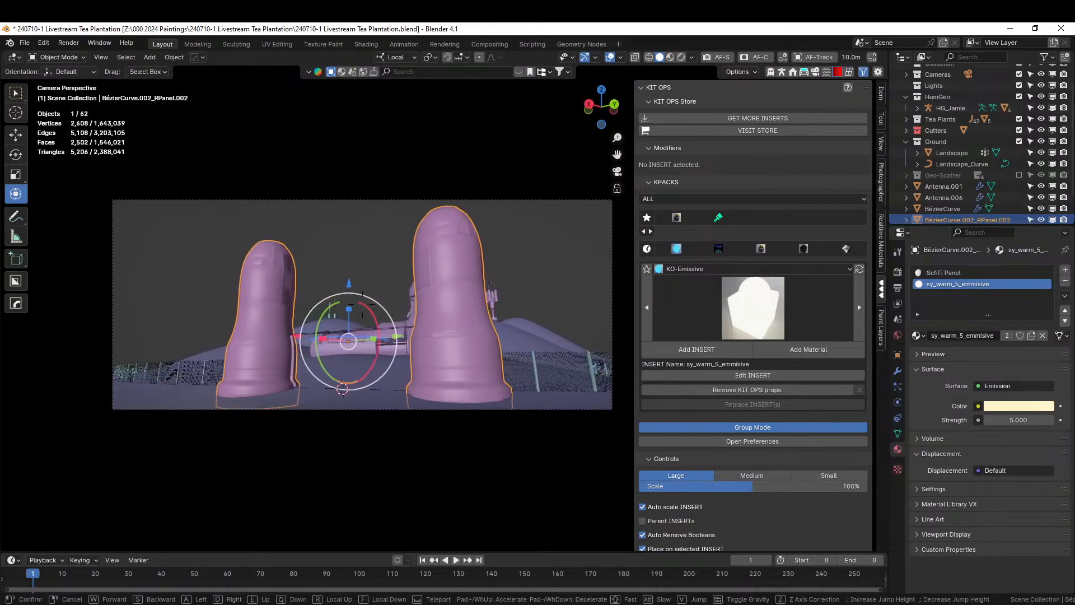
key(d)
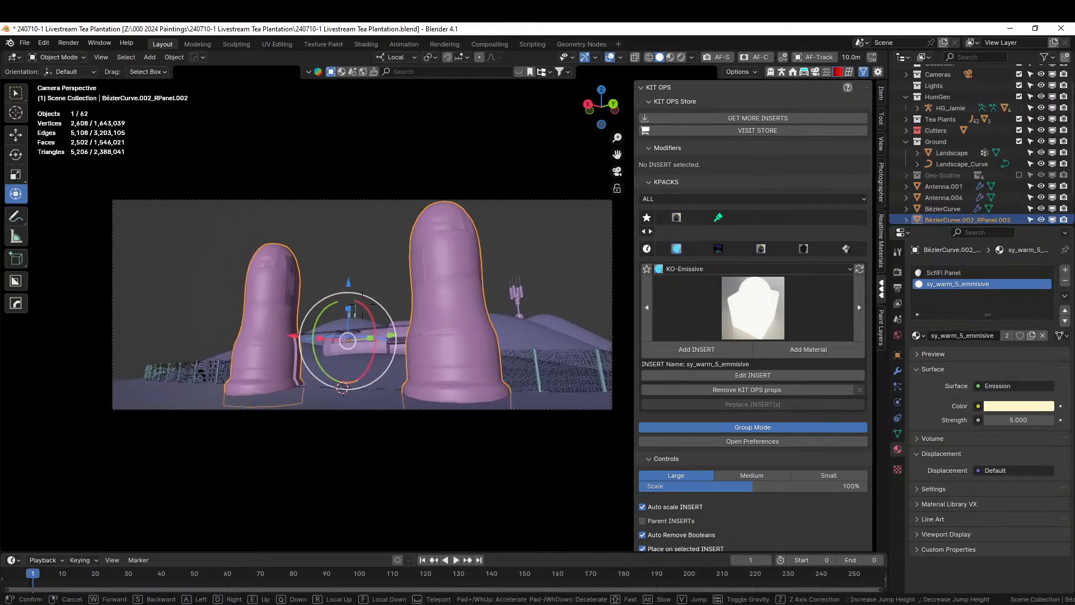
key(s)
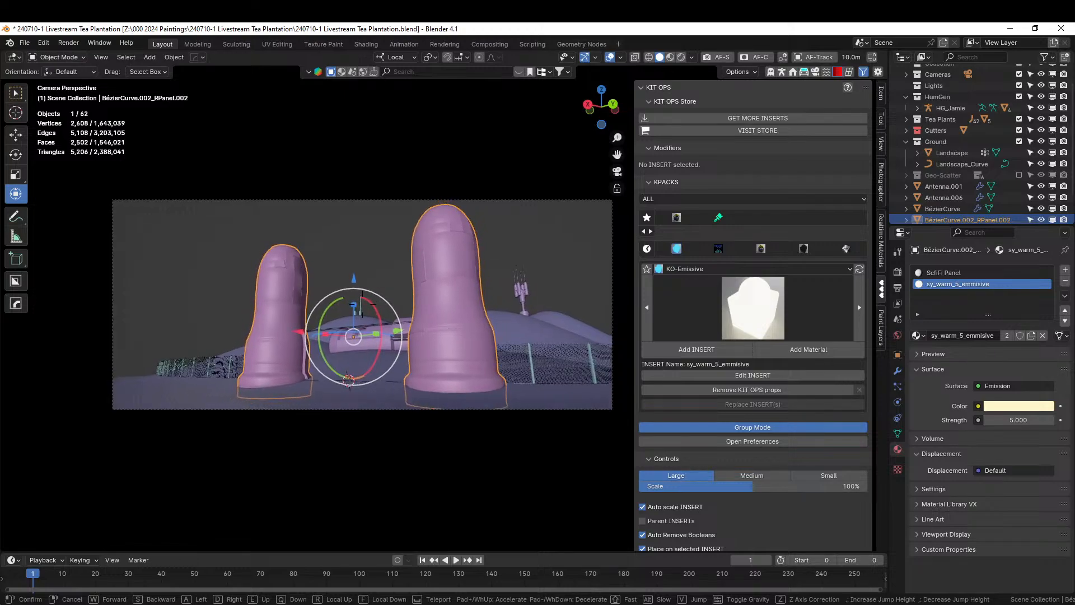
key(s)
key(a)
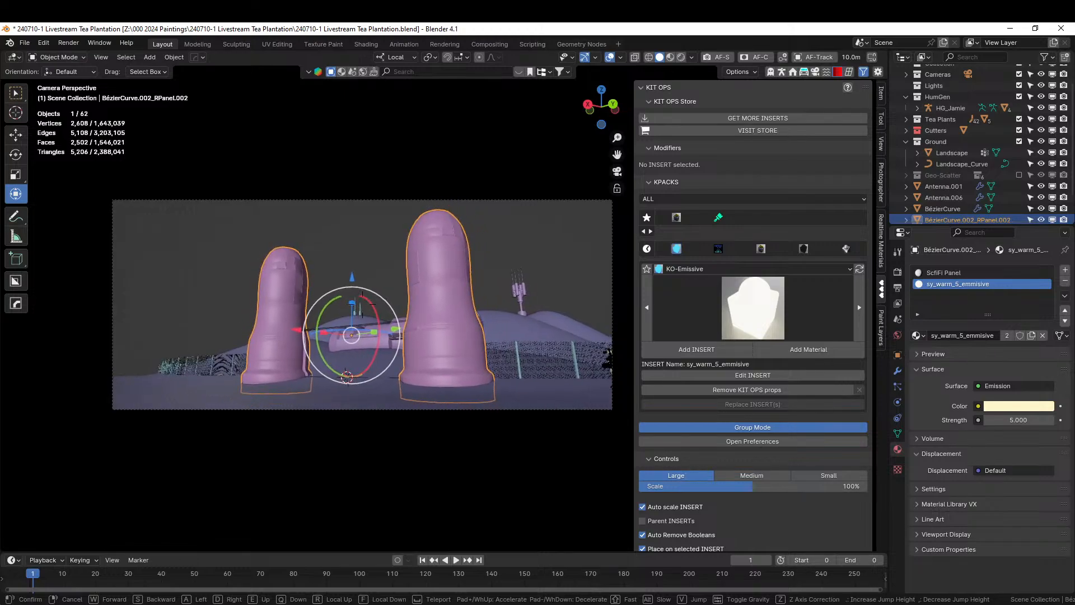
key(w)
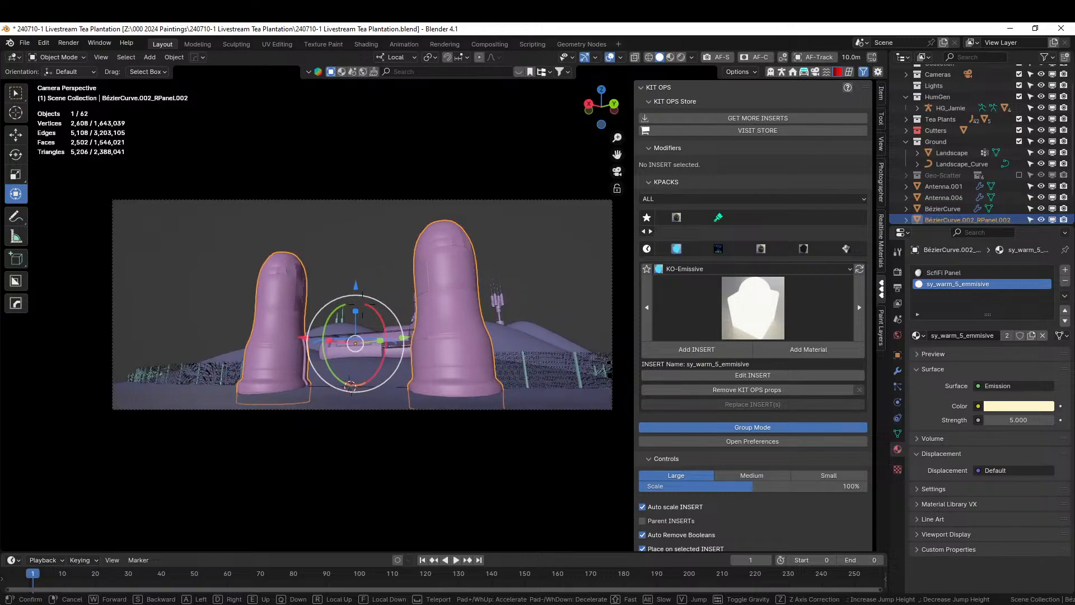
click(525, 345)
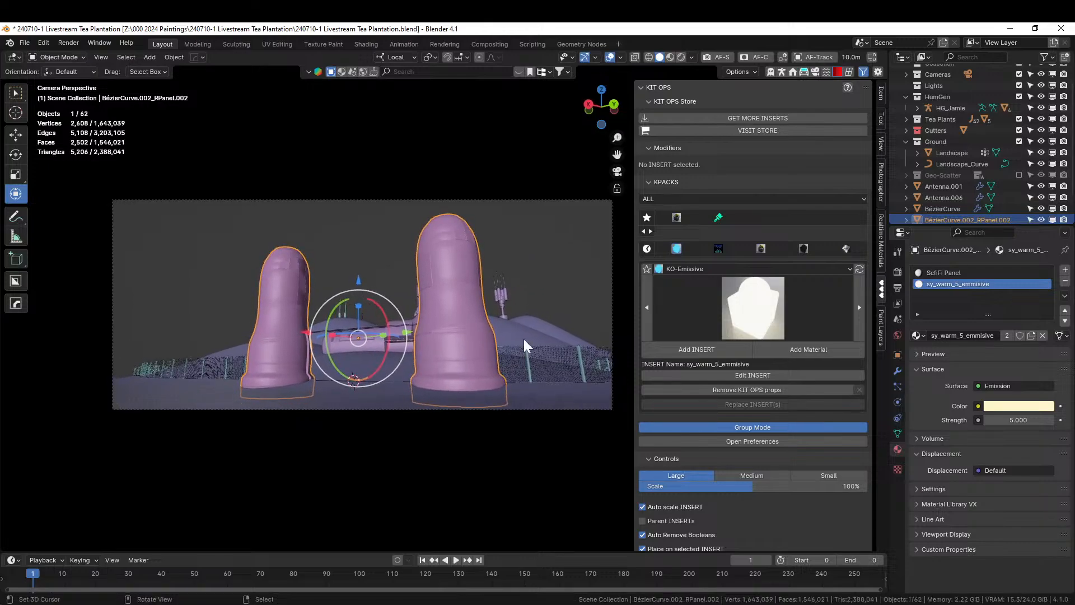
Include the Geo-Scatter collection again and check the new camera framing in rendered shading.
click(1020, 175)
key(z)
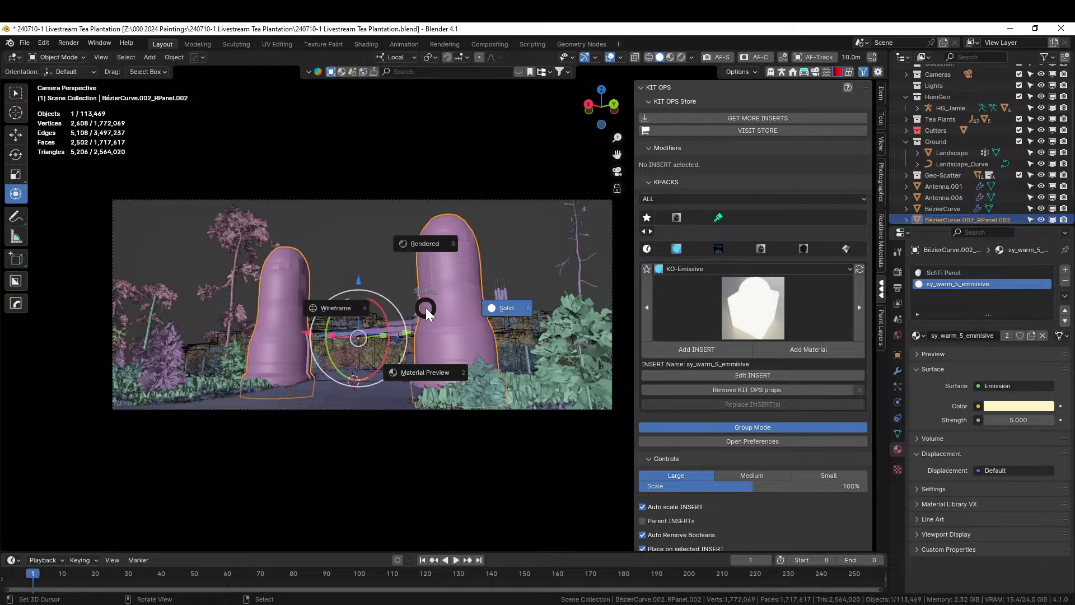
key(8)
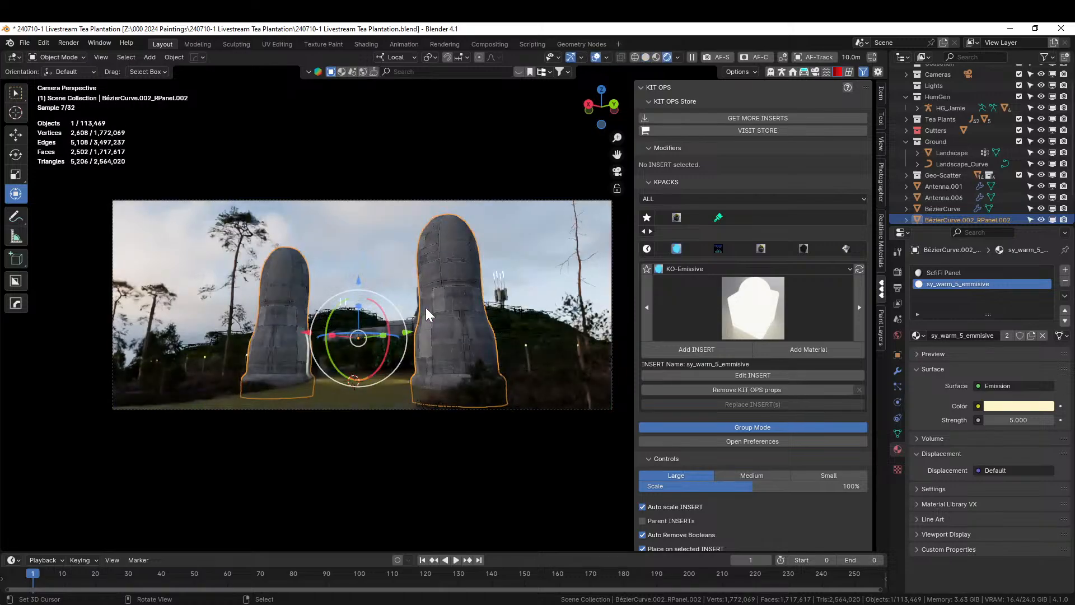
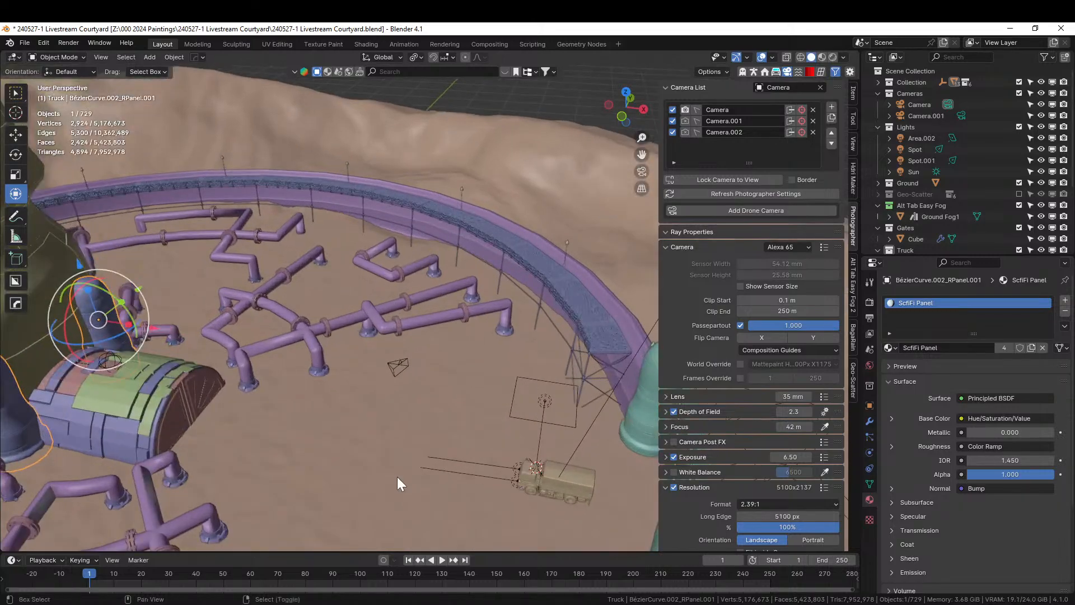
In the Livestream Courtyard Blender window, look over the truck by the gates, and open 240604-1 Livestream Loading the Expedition.blend instead.
shift+middle_drag(448, 476, 351, 421)
scroll(359, 425, up, 2)
middle_drag(443, 493, 506, 263)
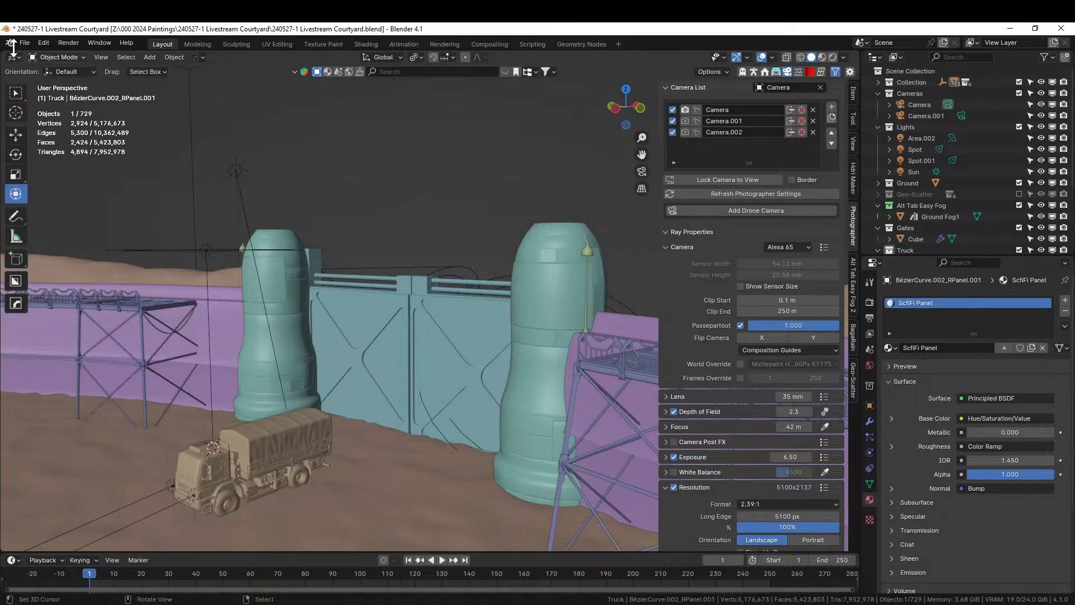
click(24, 42)
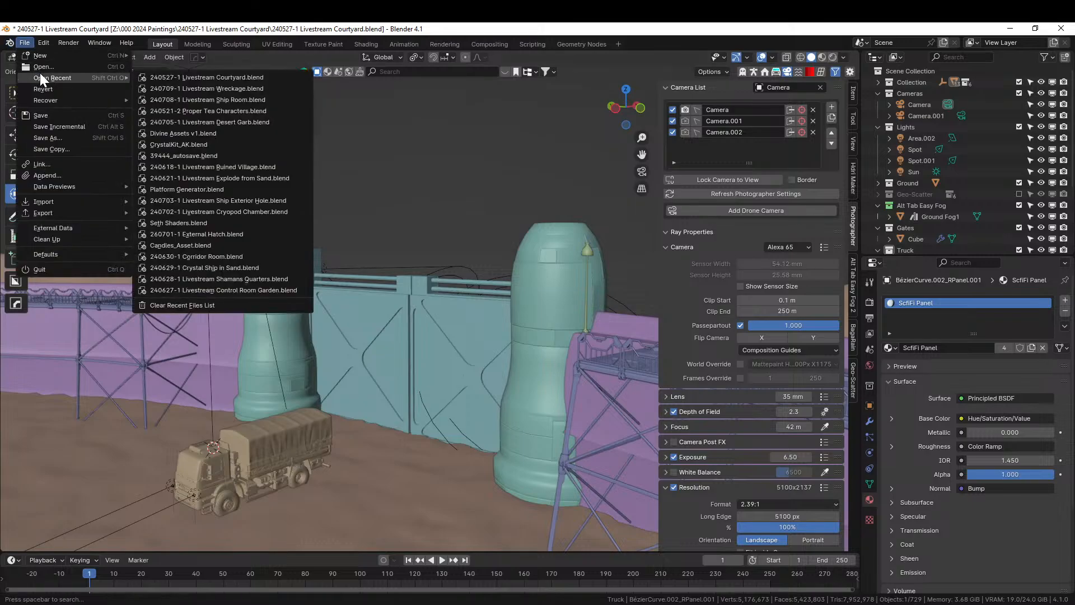
click(40, 66)
click(564, 343)
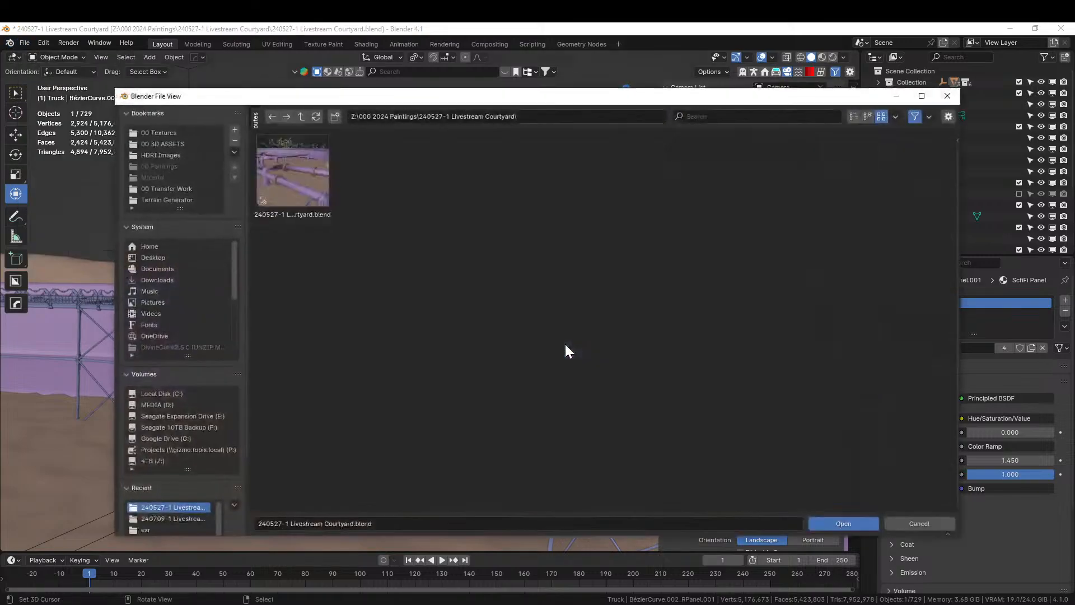
click(302, 118)
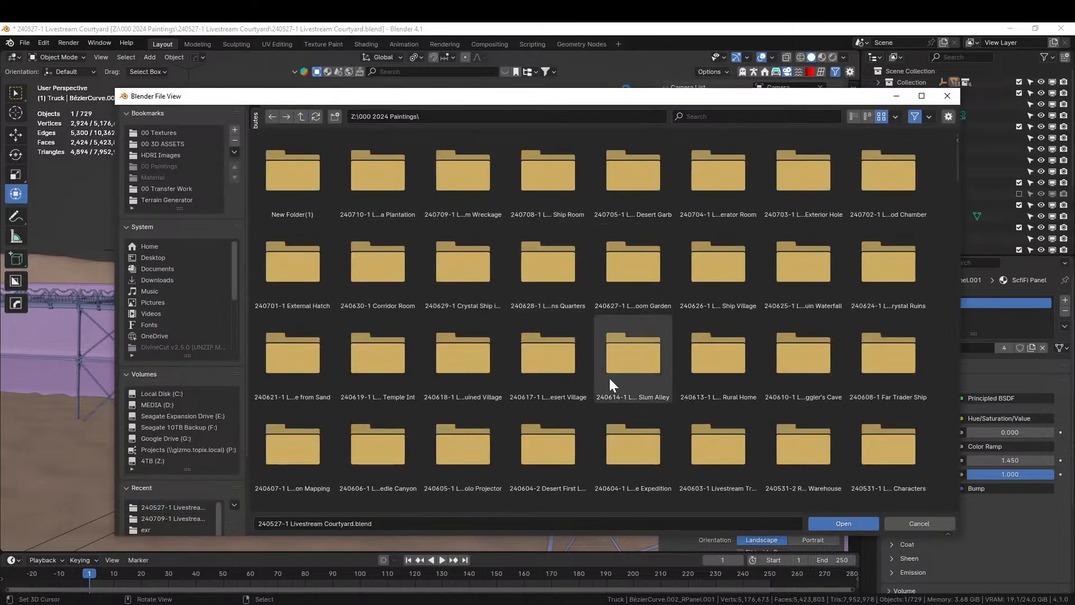
double_click(615, 447)
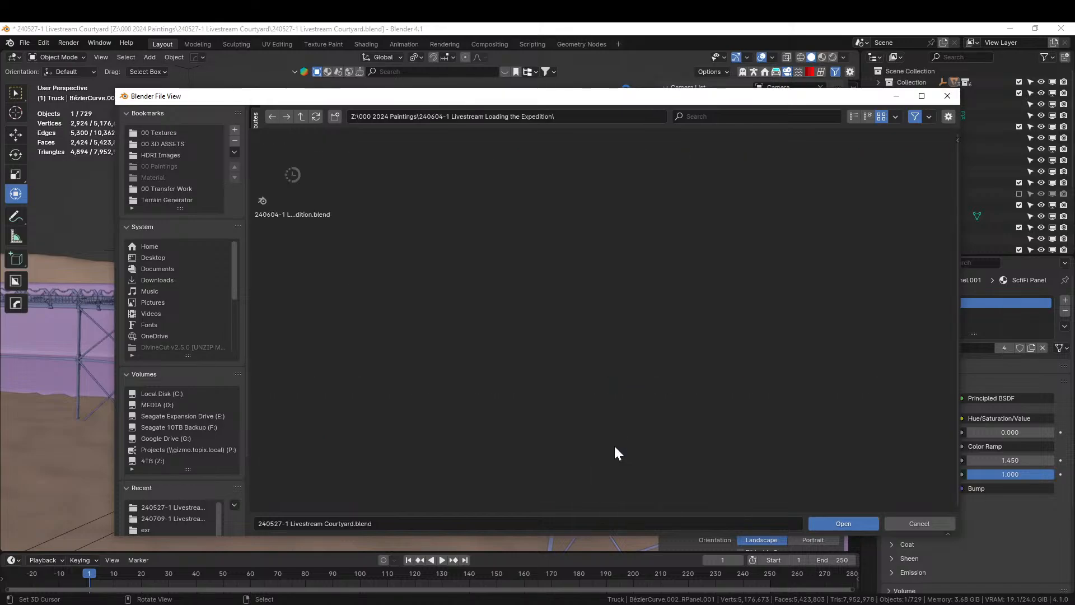
double_click(311, 173)
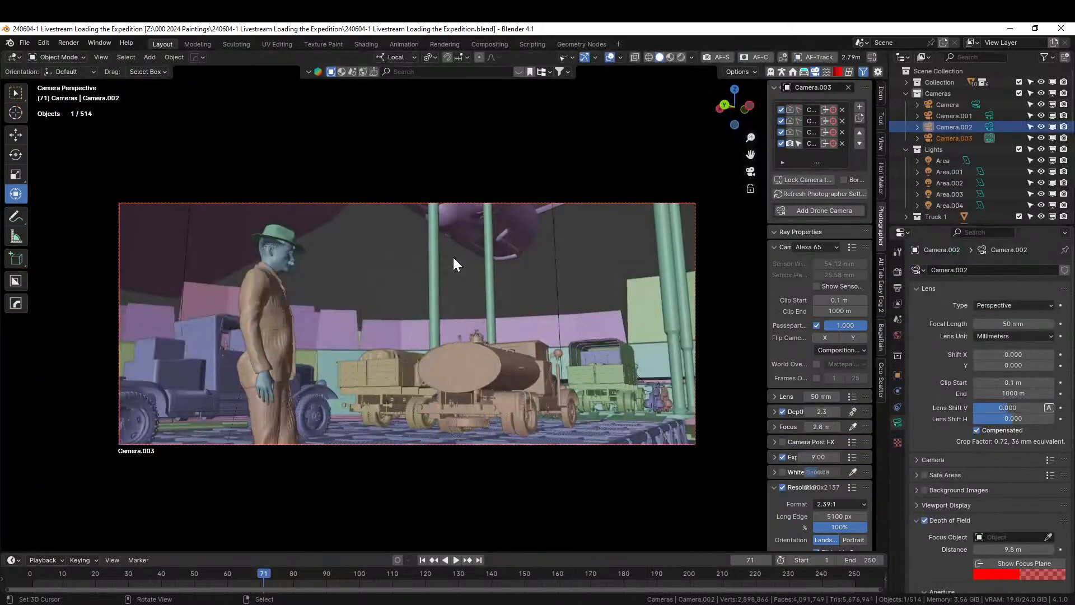
Select the open-bed truck beside the motorcycles on the platform and copy it as an object.
middle_drag(449, 355, 408, 491)
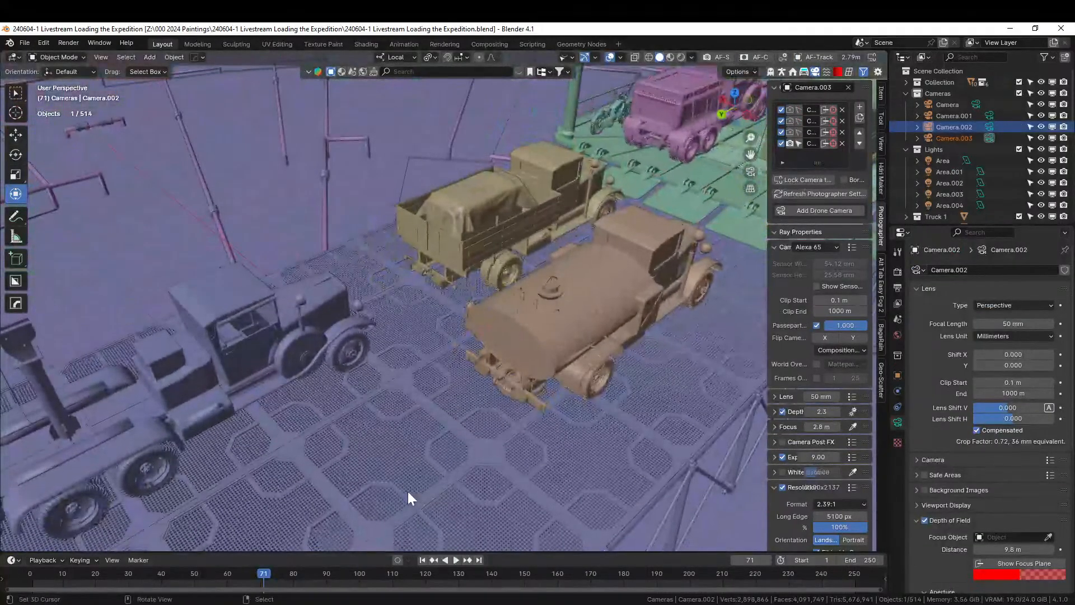
scroll(407, 492, down, 3)
shift+middle_drag(529, 417, 416, 116)
scroll(579, 268, up, 3)
middle_drag(466, 267, 794, 518)
middle_drag(513, 441, 452, 186)
click(310, 361)
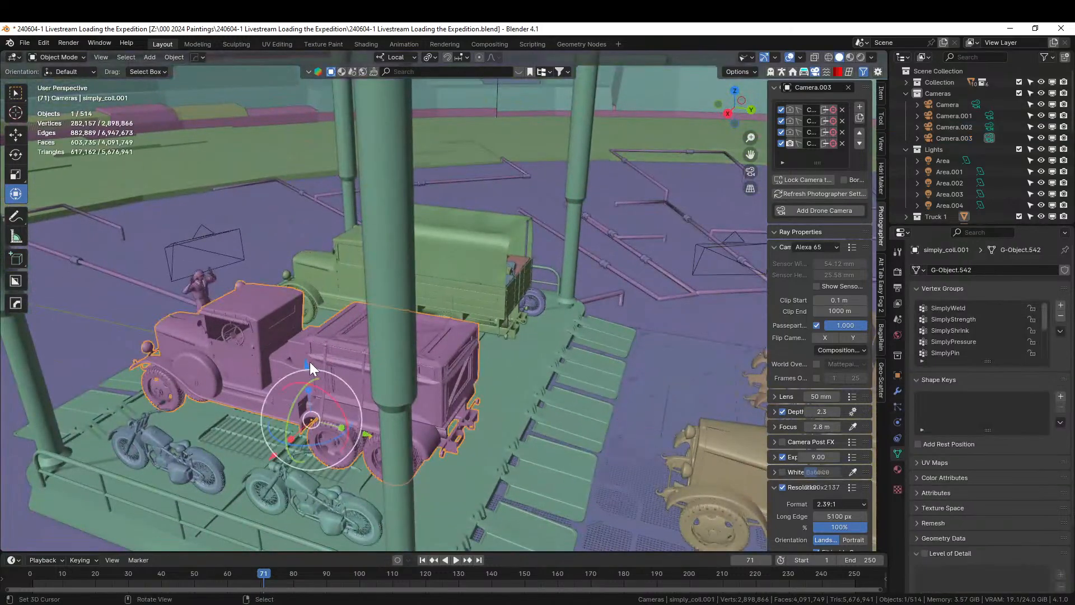
middle_drag(311, 363, 429, 266)
right_click(451, 323)
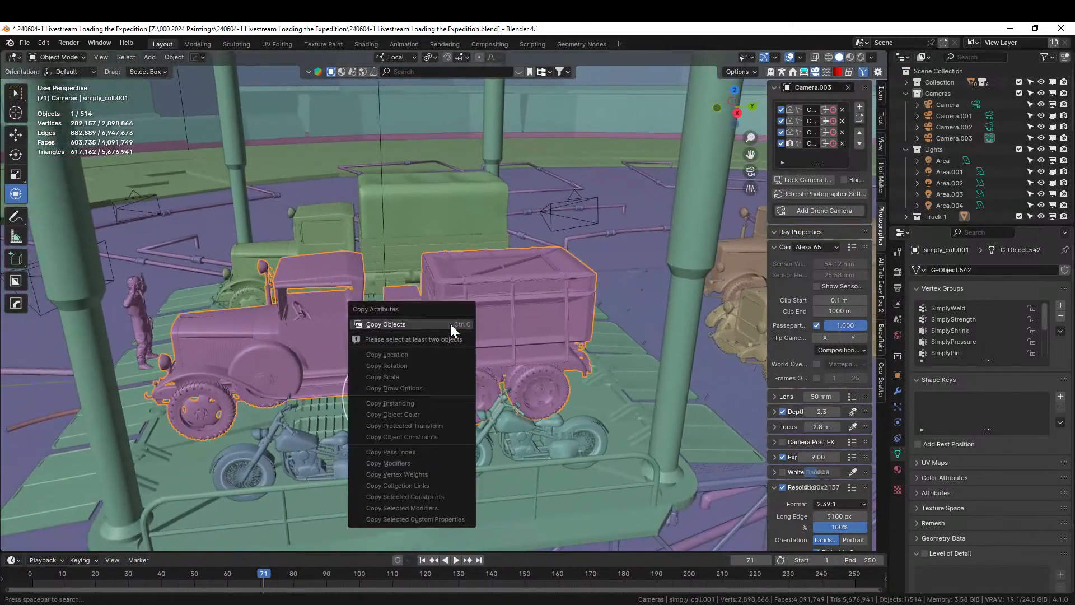
click(449, 324)
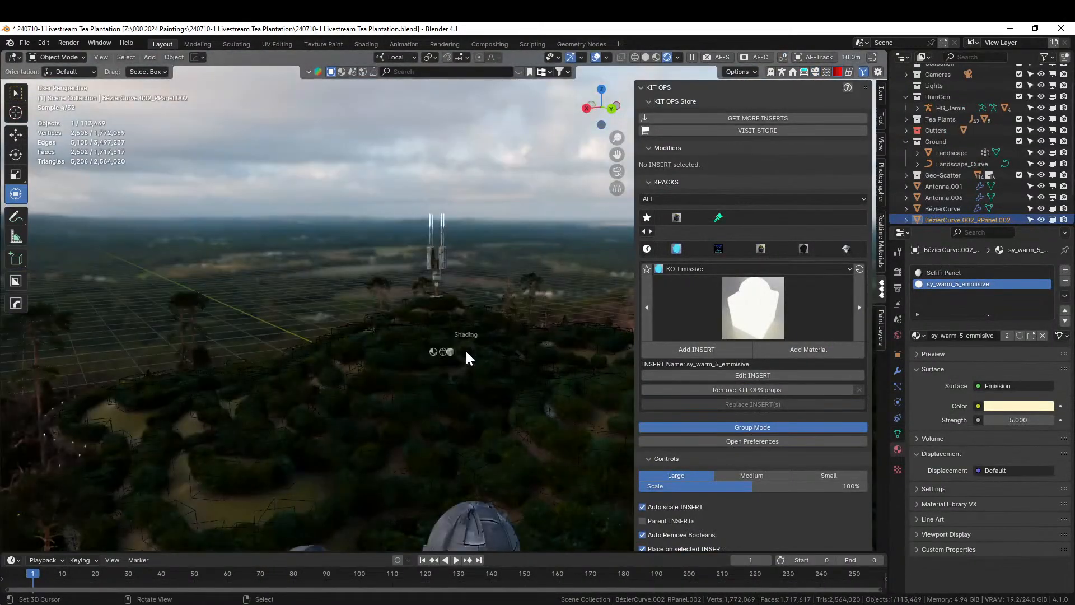
In the Tea Plantation Blender window, switch to solid shading, exclude the Geo-Scatter collection and paste the copied truck.
key(z)
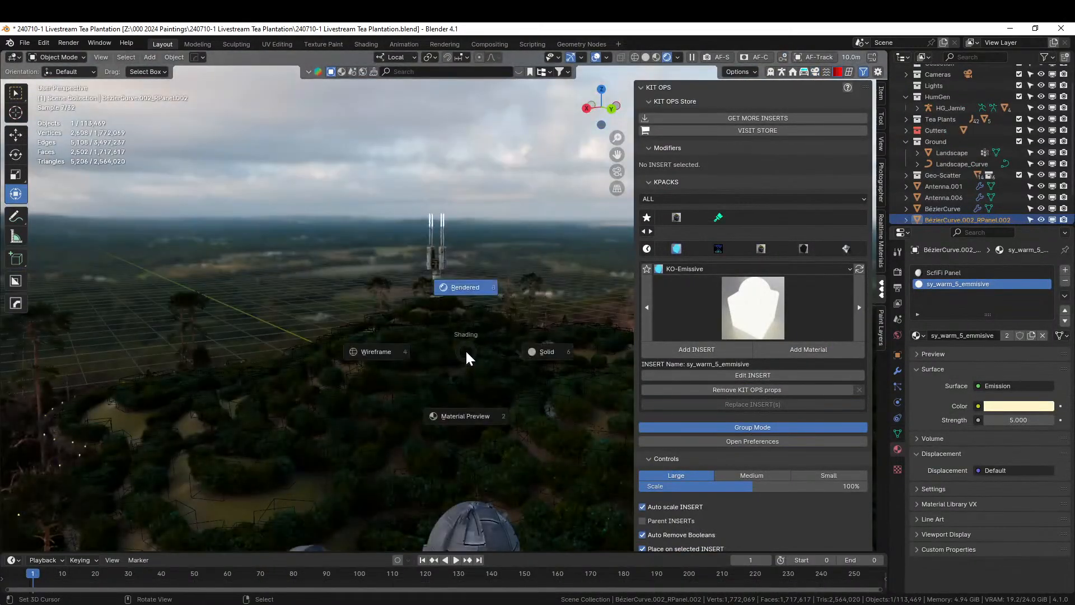
click(560, 303)
click(1018, 175)
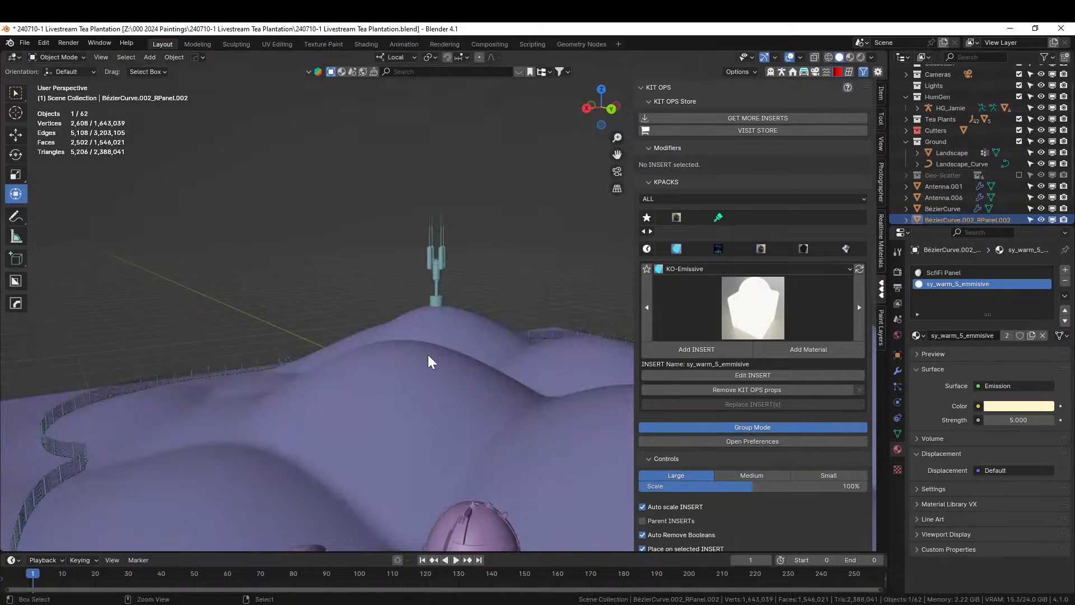
key(ctrl+v)
Move the pasted truck in top view about 60 m in X and 56 m in Y, beside the front towers.
middle_drag(428, 356, 408, 458)
scroll(409, 455, down, 2)
key(KP_7)
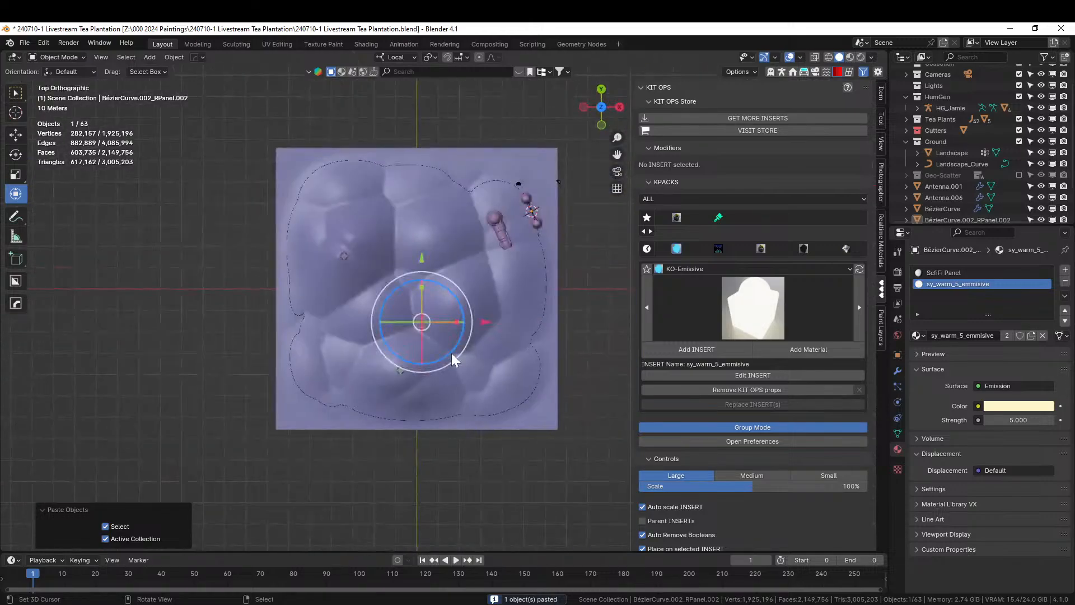
key(g)
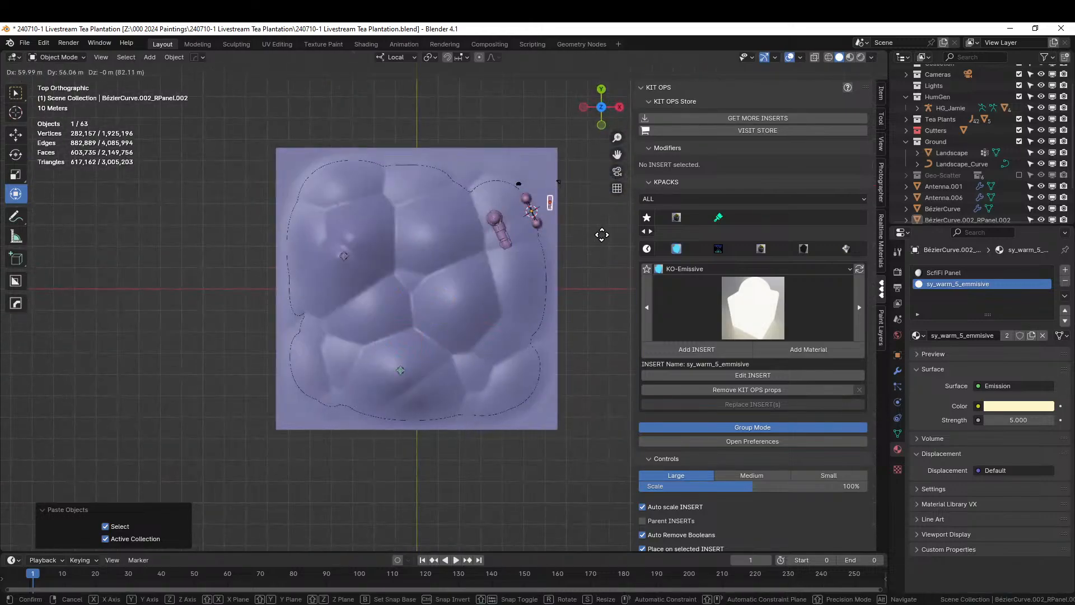
click(569, 209)
Select the truck and rotate it about -85° around its local Z axis so its nose faces the front towers.
click(549, 201)
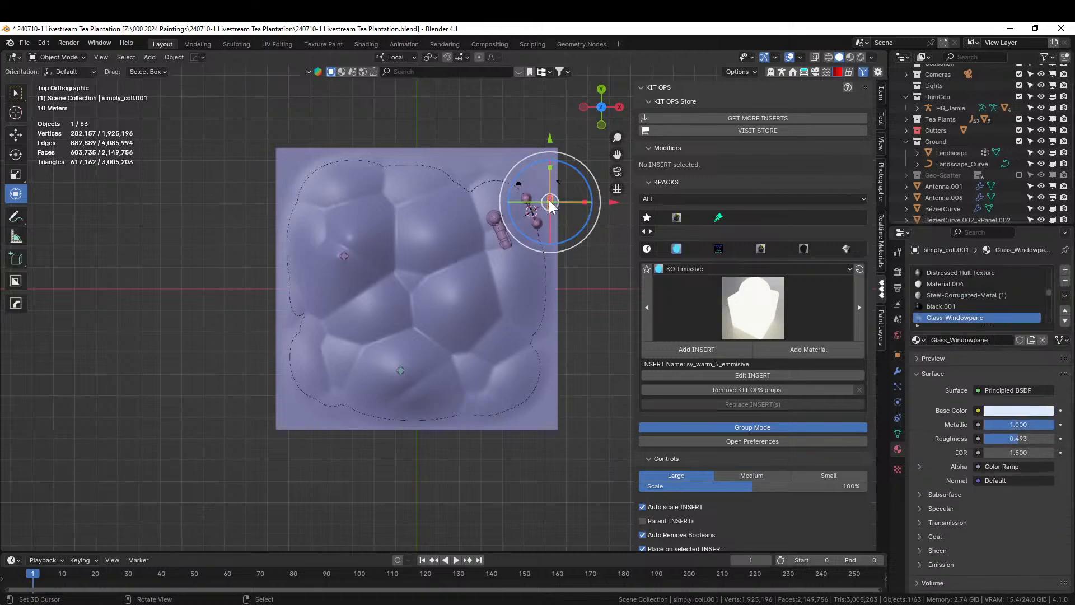
key(KP_Decimal)
middle_drag(533, 201, 347, 183)
key(KP_7)
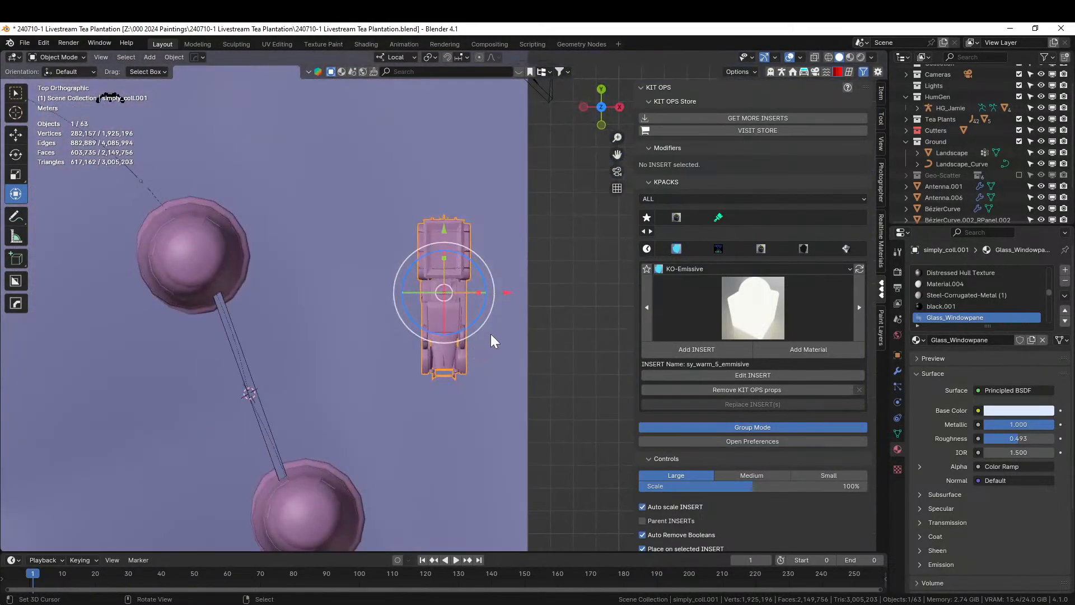
key(r)
key(z)
key(z)
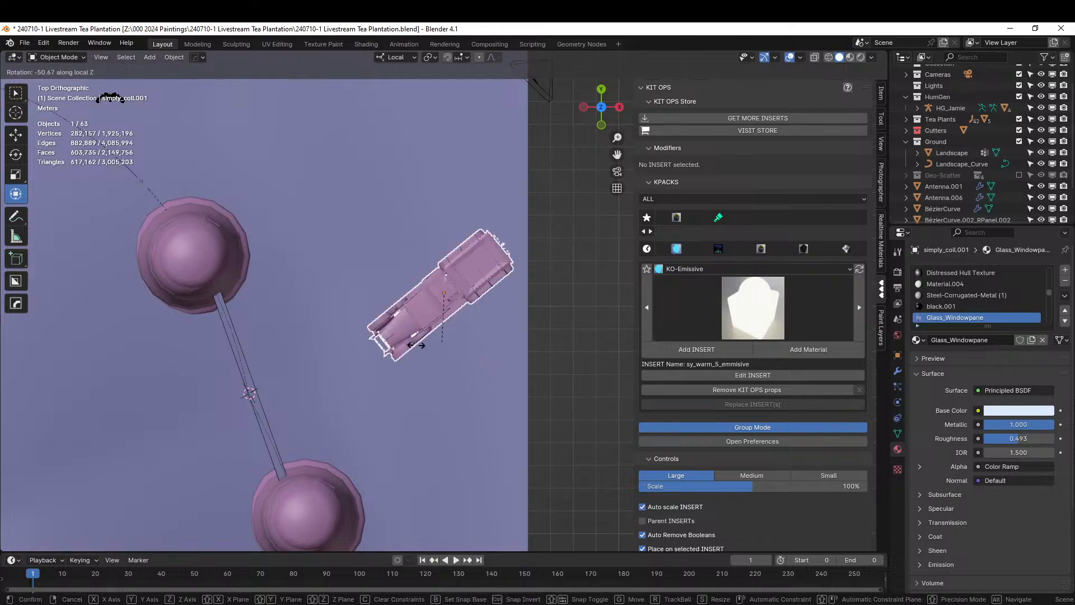
click(405, 345)
Move the truck about -2.3 m in X and -4.2 m in Y toward the gate and rotate it -7.16° around Z.
key(g)
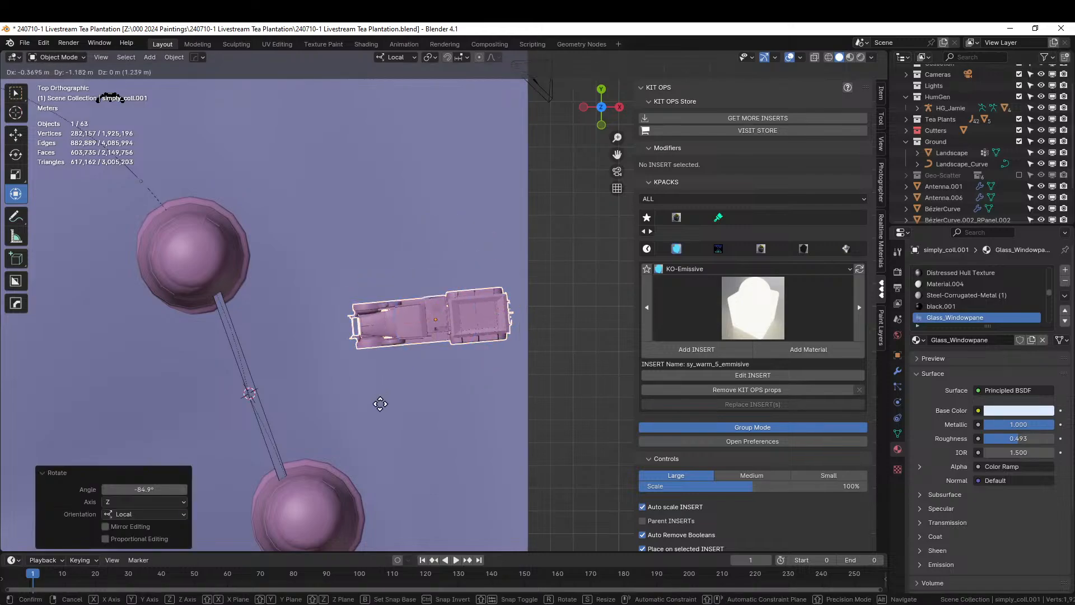
click(359, 439)
key(r)
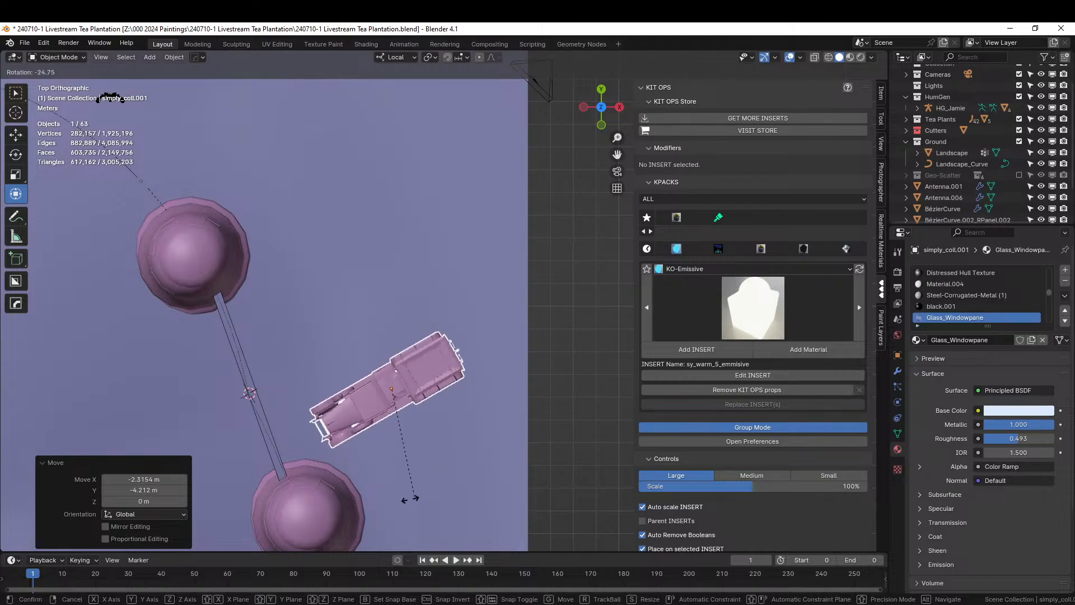
click(380, 515)
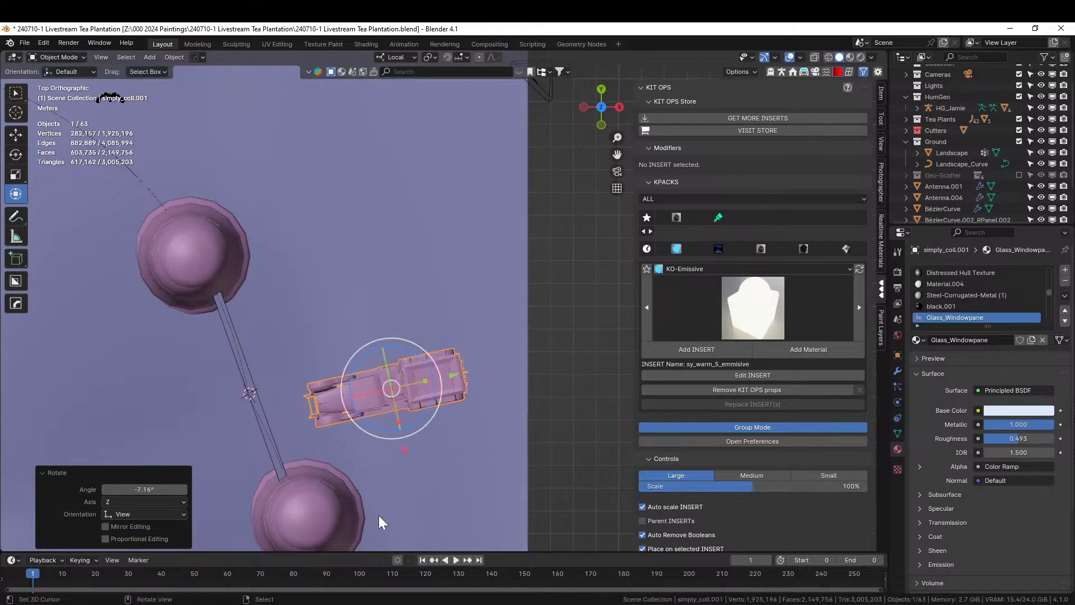
Lower the truck about 0.29 m along its local Z axis so its wheels meet the ground.
key(KP_0)
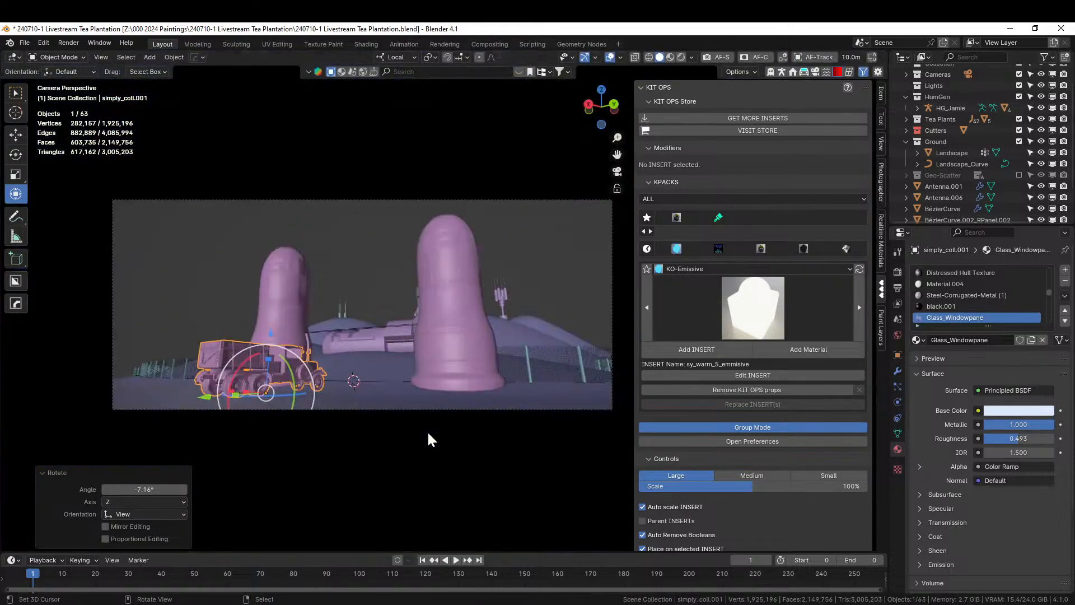
scroll(427, 430, up, 3)
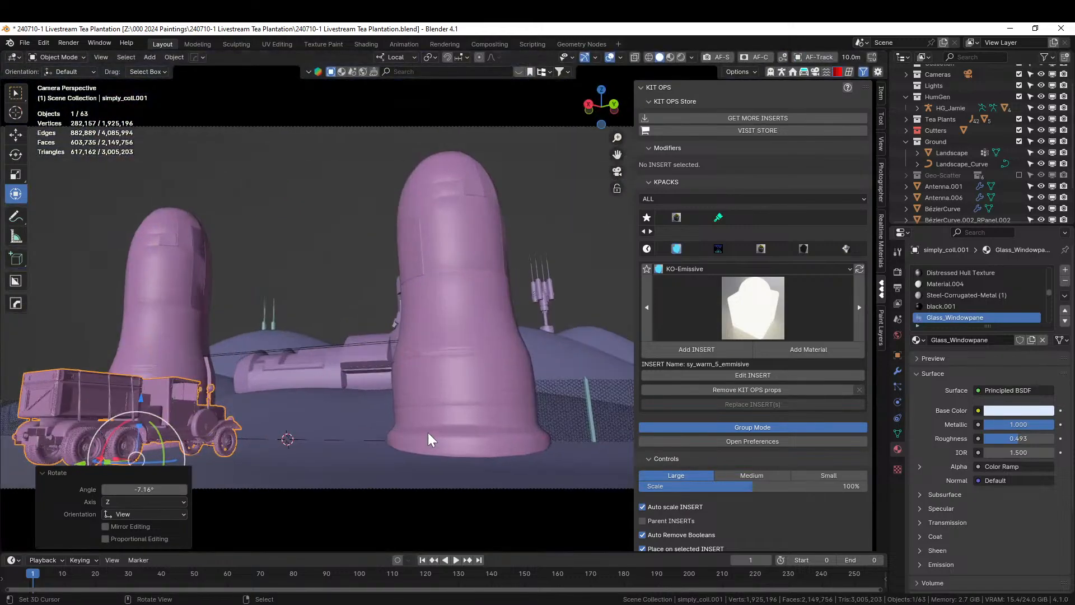
key(KP_Decimal)
middle_drag(428, 432, 425, 403)
scroll(492, 415, up, 3)
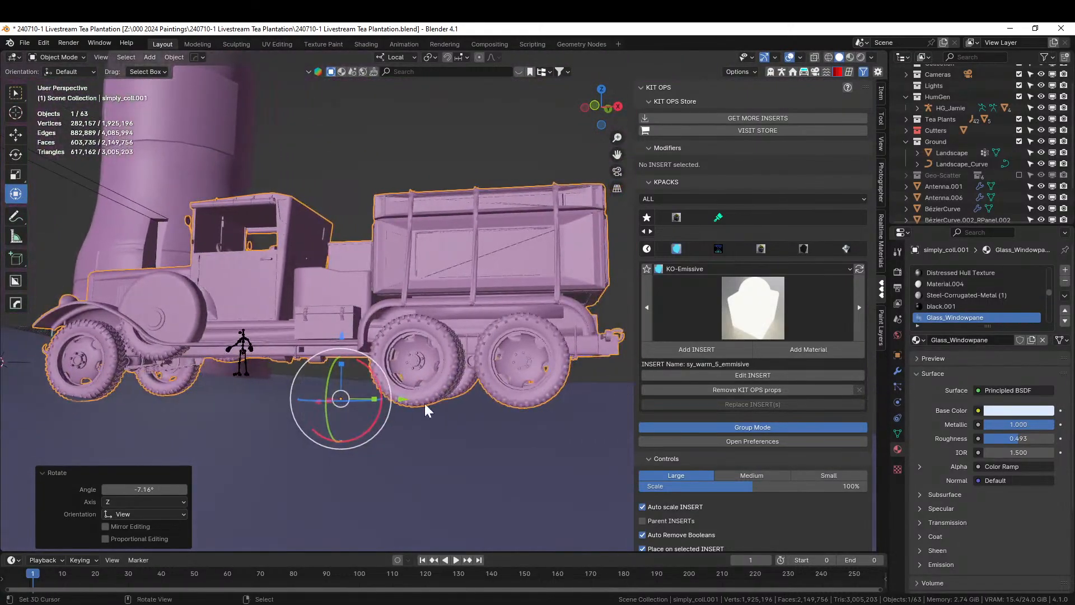
key(g)
key(z)
key(z)
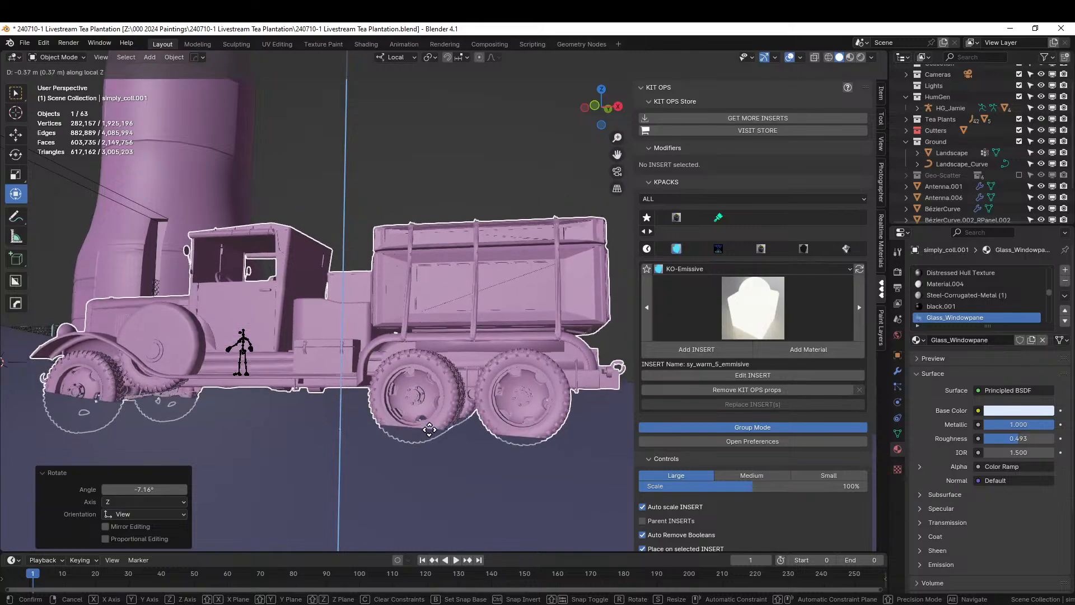
click(456, 449)
With the 3D cursor at the rear wheel's base as pivot point, rotate the truck about -3.8° around its local X axis.
mouse_move(526, 434)
middle_down()
mouse_move(516, 414)
mouse_move(511, 435)
middle_up()
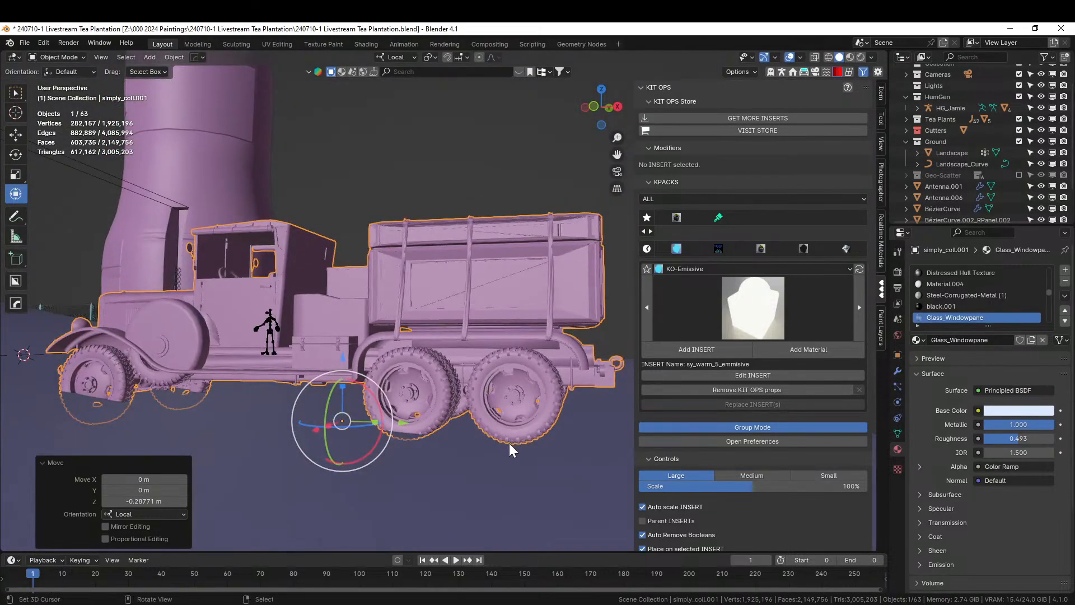
click(510, 443)
click(415, 57)
click(432, 57)
click(454, 97)
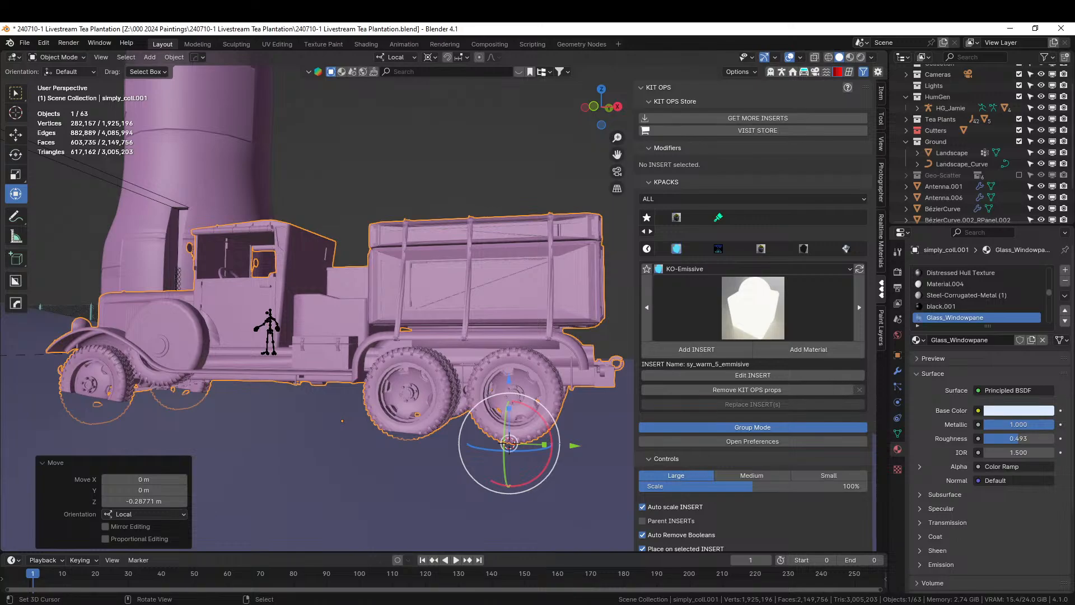
drag(519, 406, 532, 408)
Lower the truck about 0.06 m along its local Z axis to settle the rear wheels on the slope.
middle_drag(445, 366, 190, 364)
middle_drag(390, 365, 190, 378)
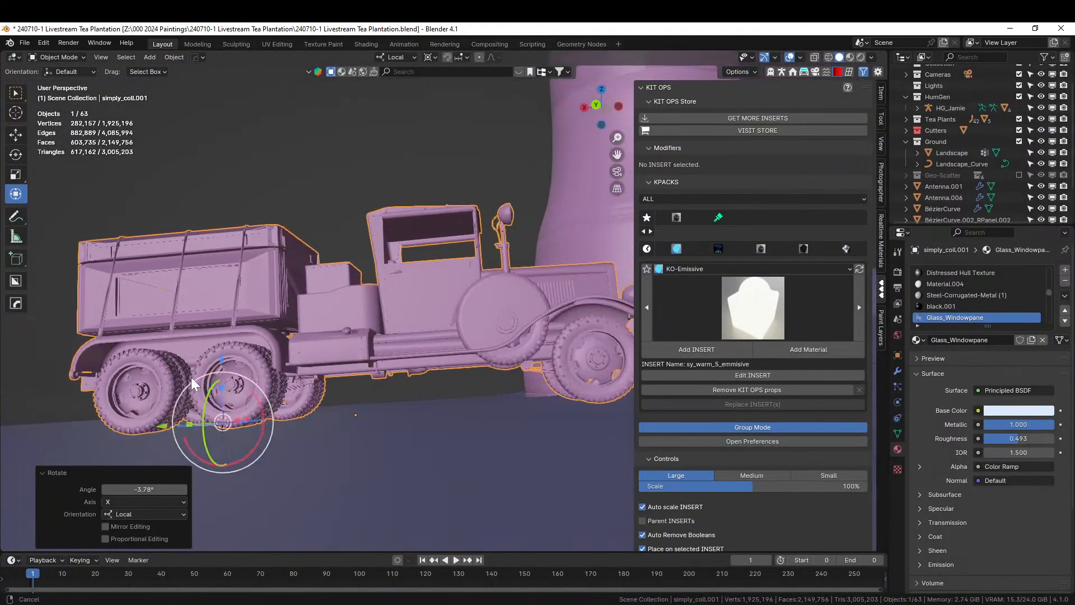
key(g)
key(z)
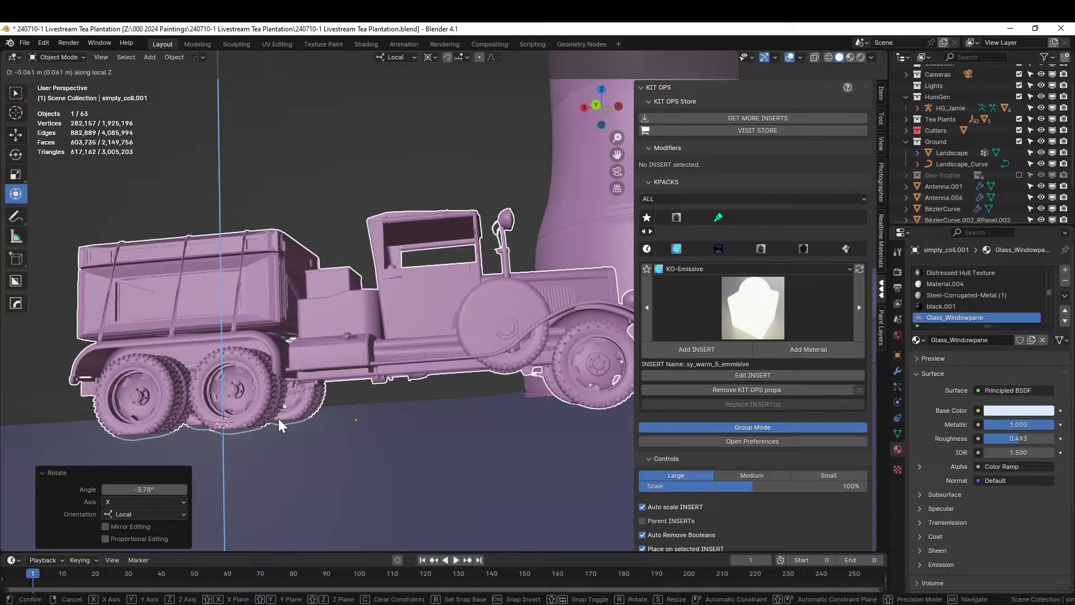
click(278, 418)
Examine the truck and gate area in rendered shading with the Geo-Scatter collection included, from the camera and from a higher angle.
middle_drag(276, 418, 335, 421)
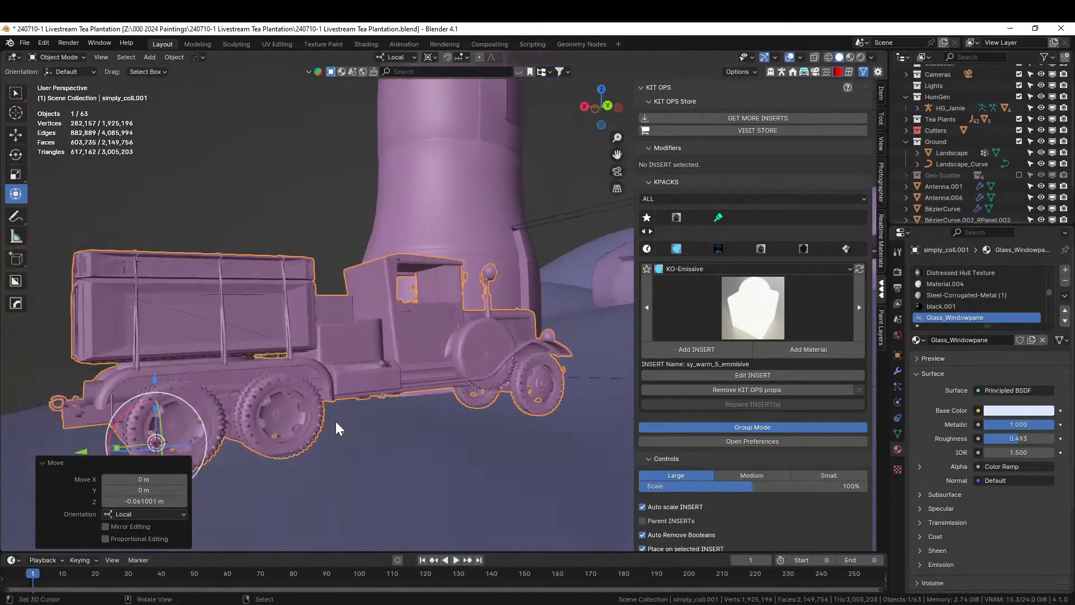
key(KP_0)
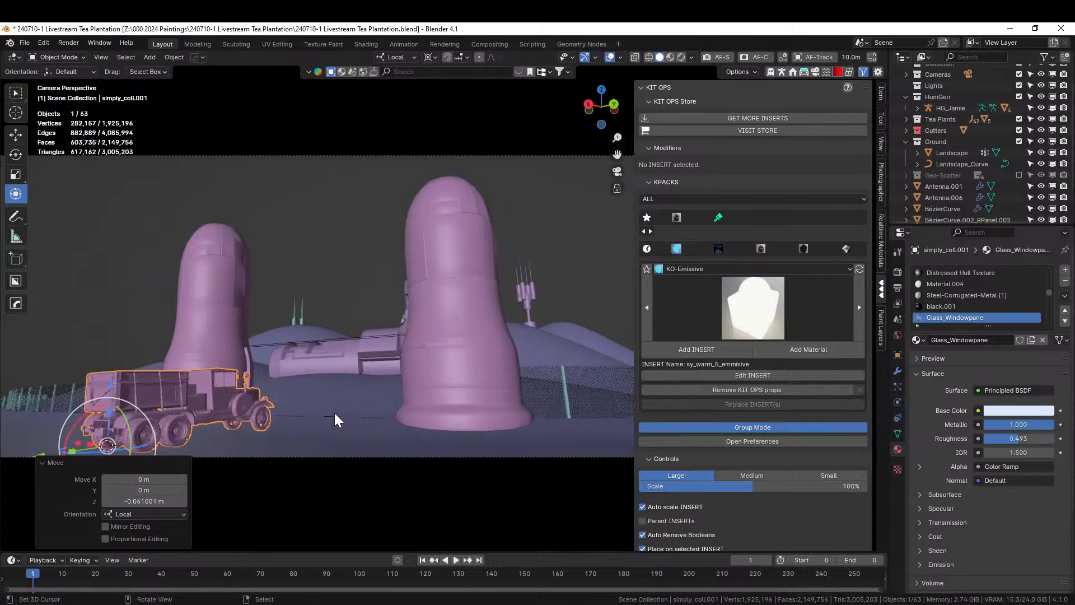
key(z)
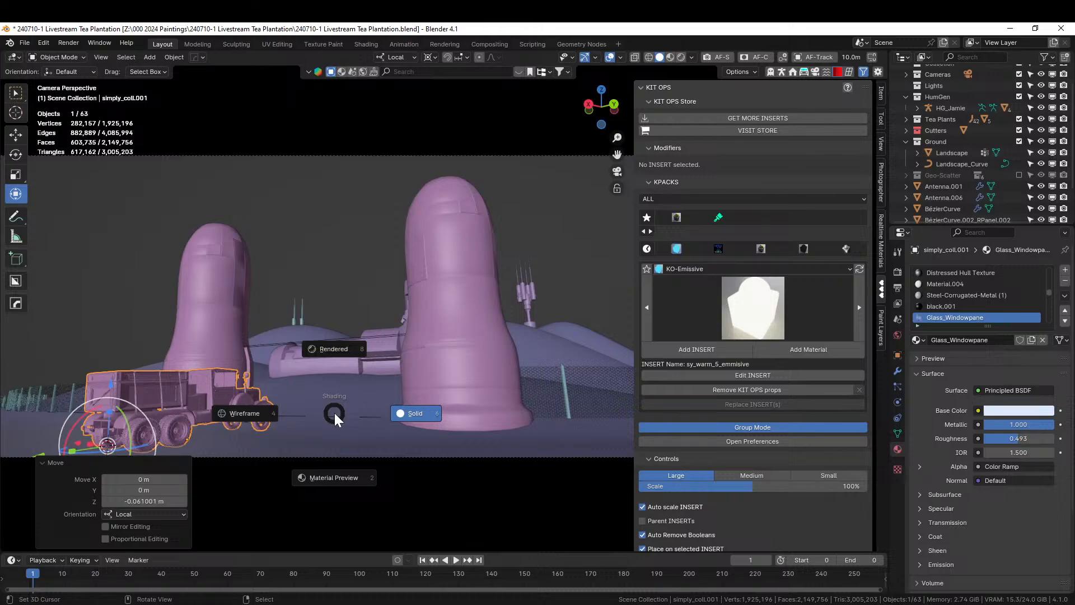
key(KP_8)
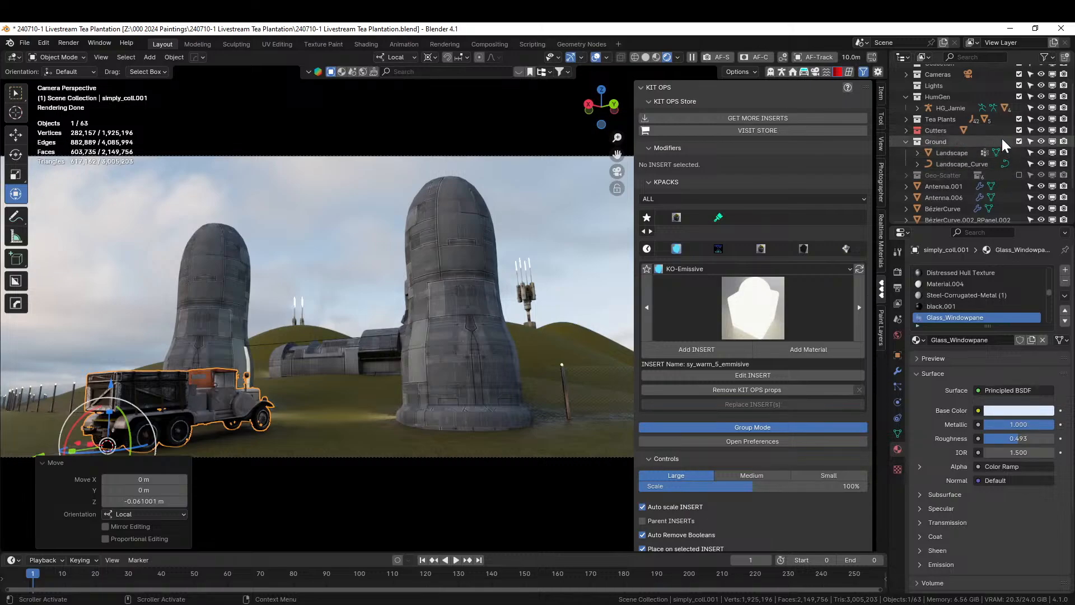
click(1018, 174)
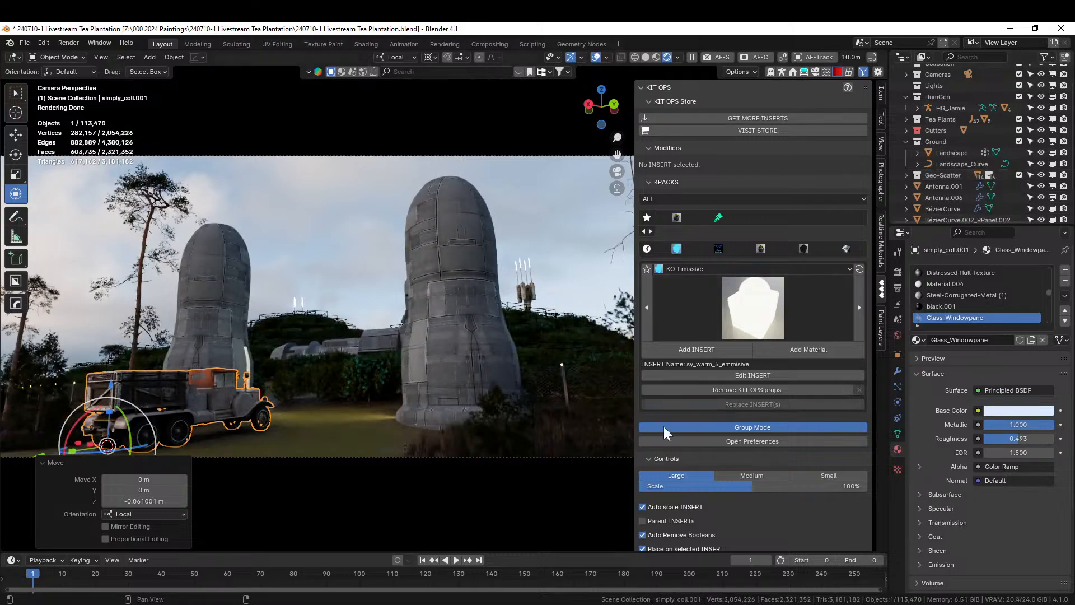
click(306, 504)
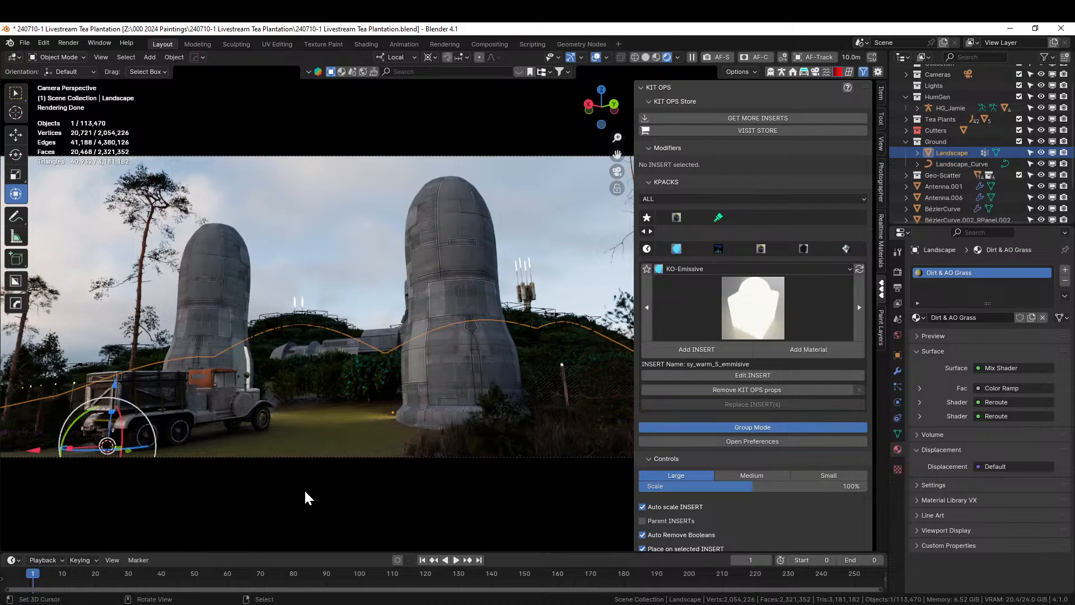
middle_drag(447, 396, 451, 425)
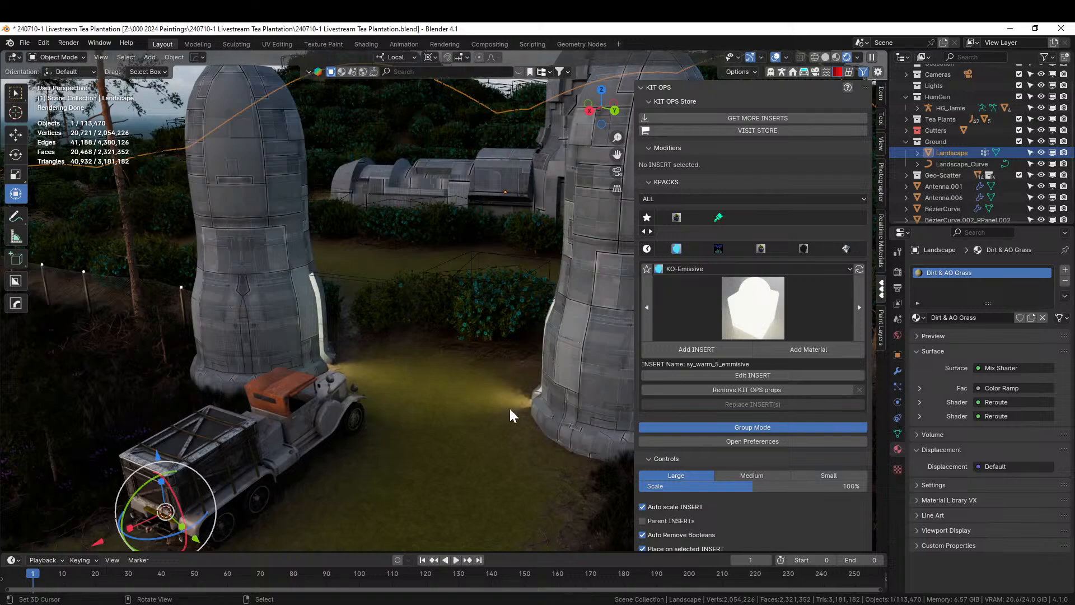
shift+middle_drag(536, 439, 489, 438)
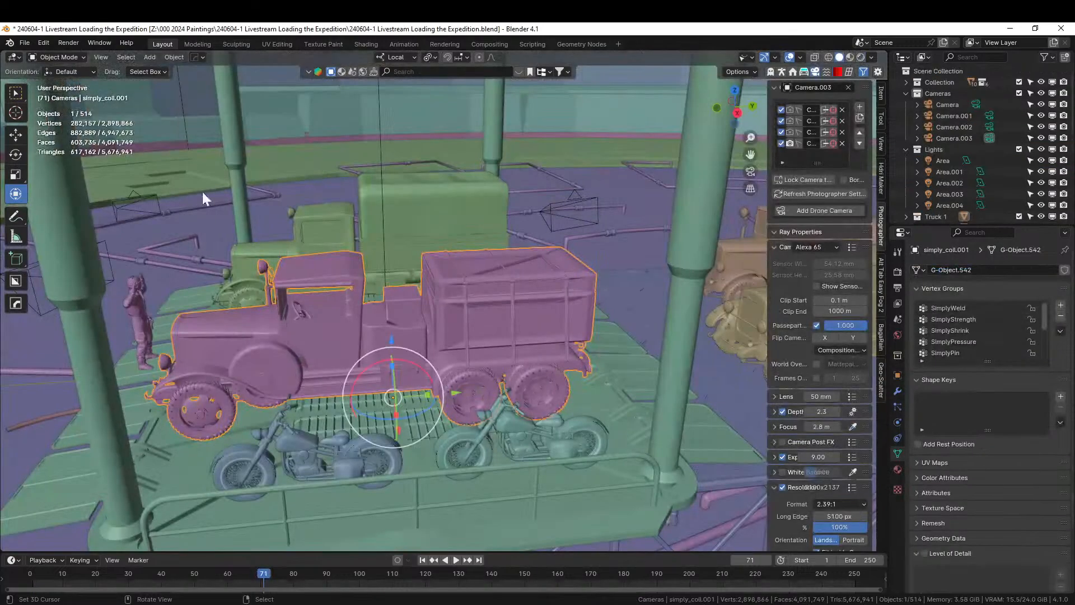
In the Loading the Expedition Blender window, make armatures visible and select the rig of the standing man in the hat.
scroll(406, 353, down, 8)
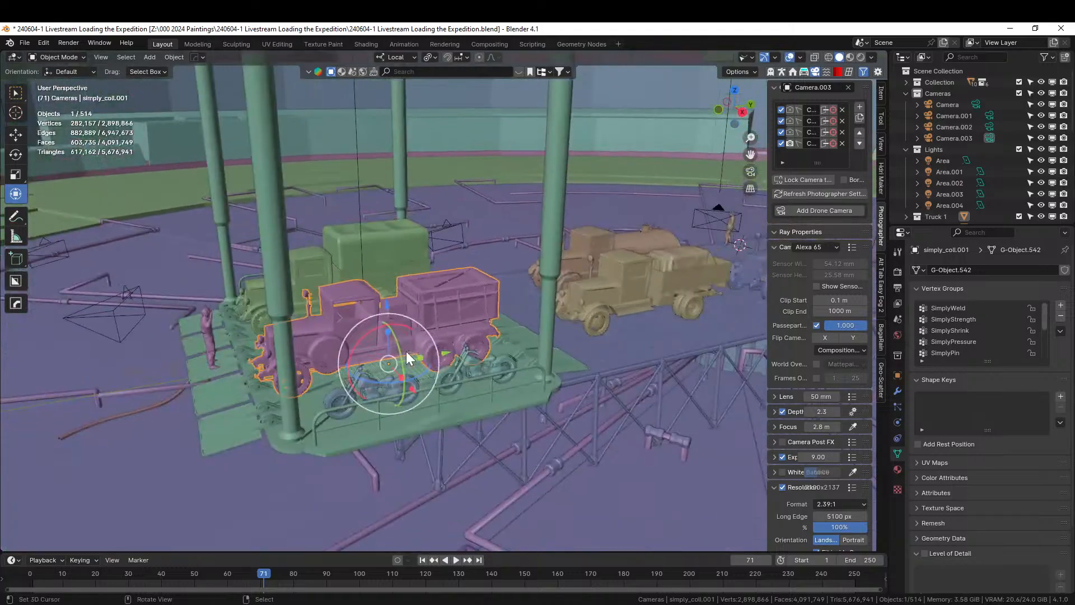
middle_drag(405, 351, 288, 325)
scroll(288, 325, up, 6)
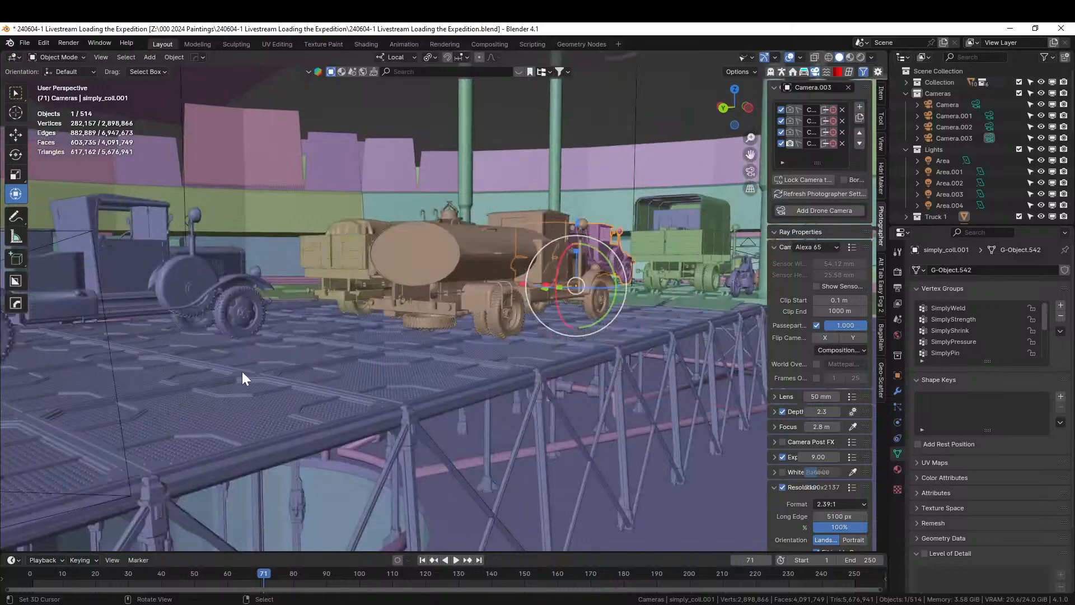
shift+middle_drag(242, 371, 325, 354)
click(172, 196)
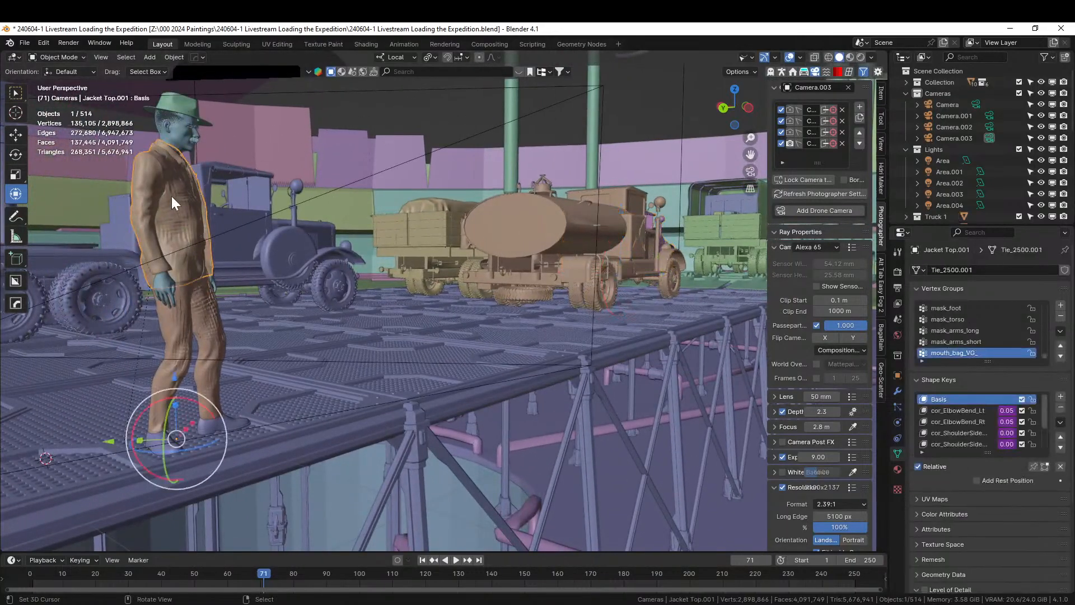
click(777, 57)
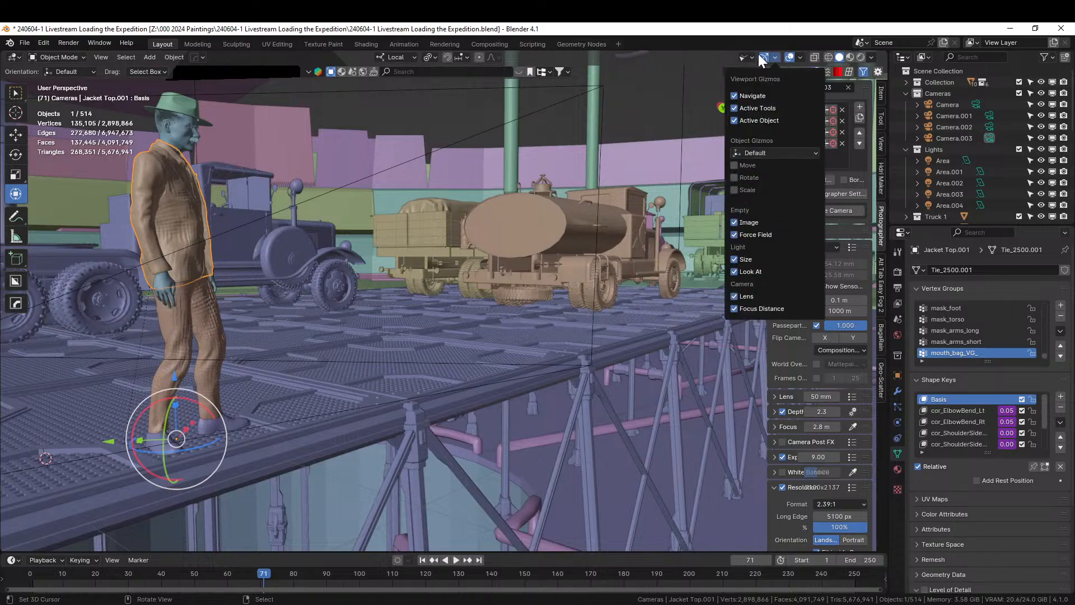
mouse_move(751, 54)
click(785, 199)
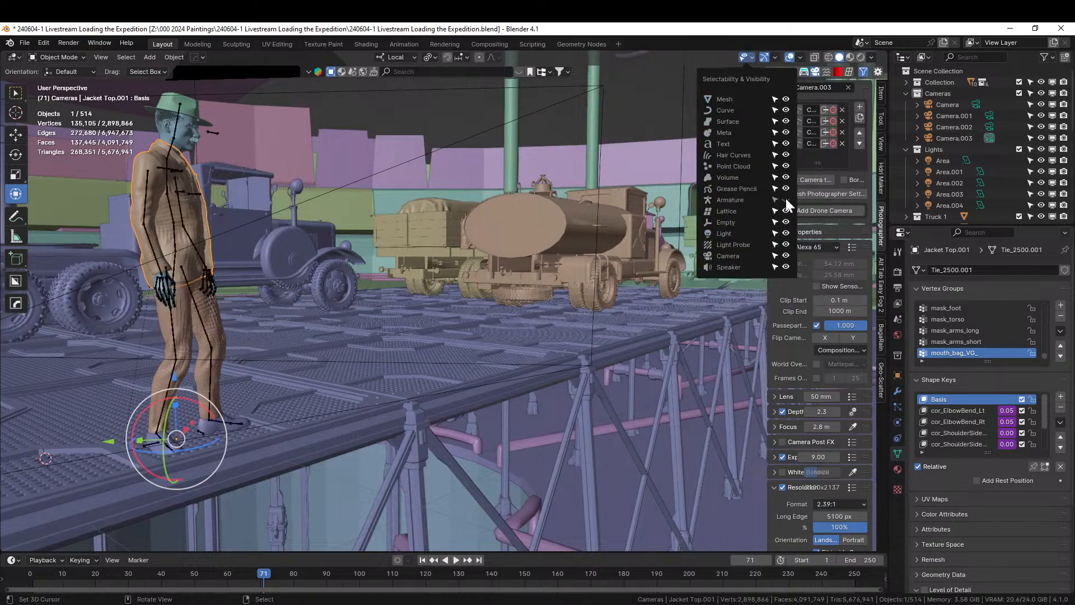
click(174, 207)
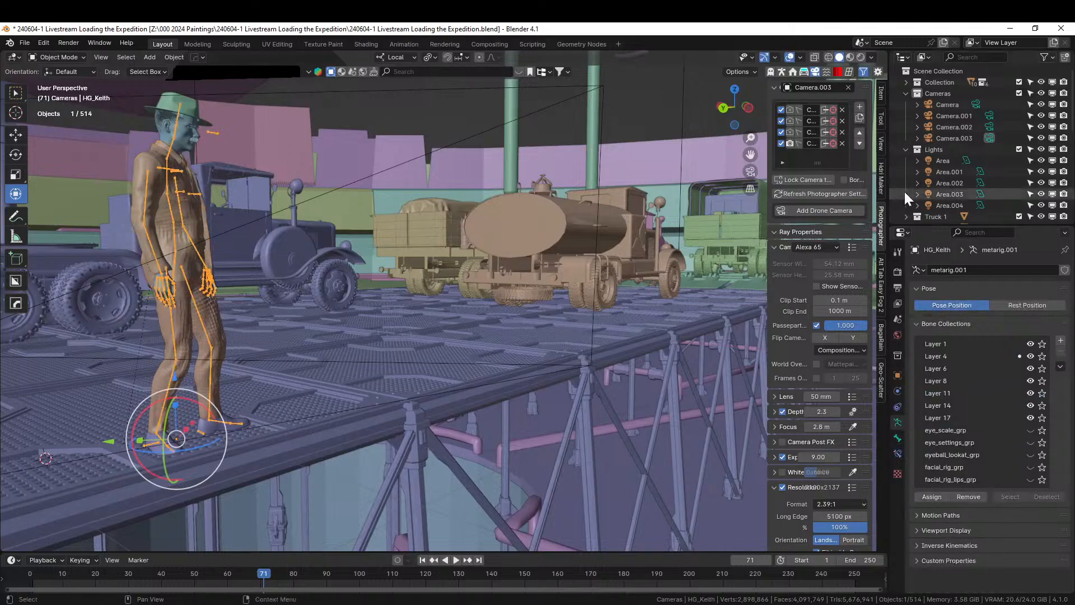
Select the whole hierarchy of the man's rig and copy its objects.
scroll(960, 163, down, 10)
right_click(943, 220)
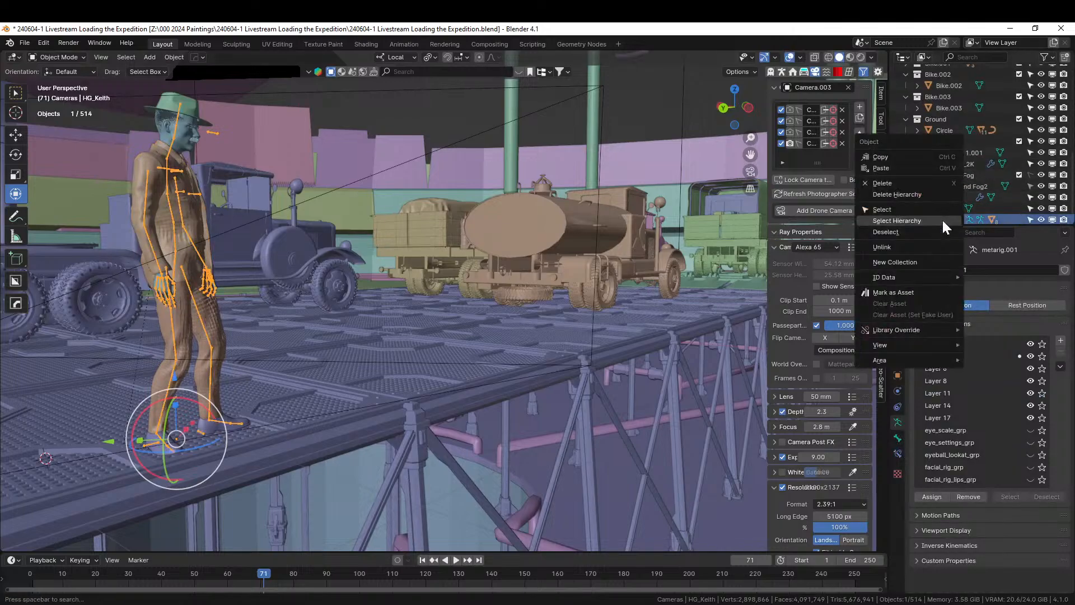
click(926, 220)
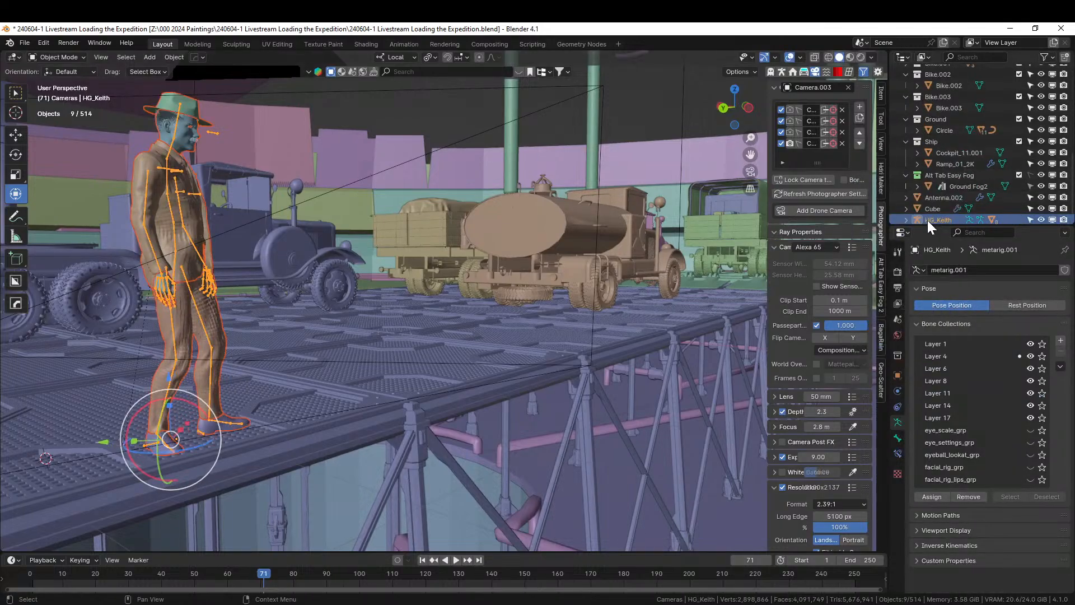
key(ctrl+c)
In the Tea Plantation Blender window, make Collection the active collection and exclude Geo-Scatter in solid shading.
click(232, 241)
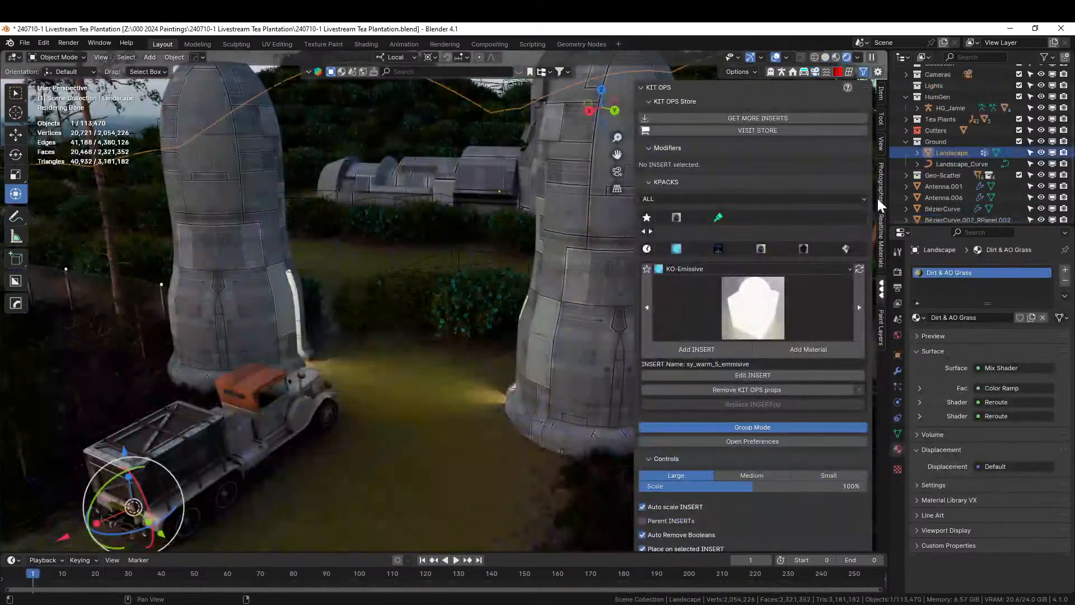
scroll(986, 185, up, 2)
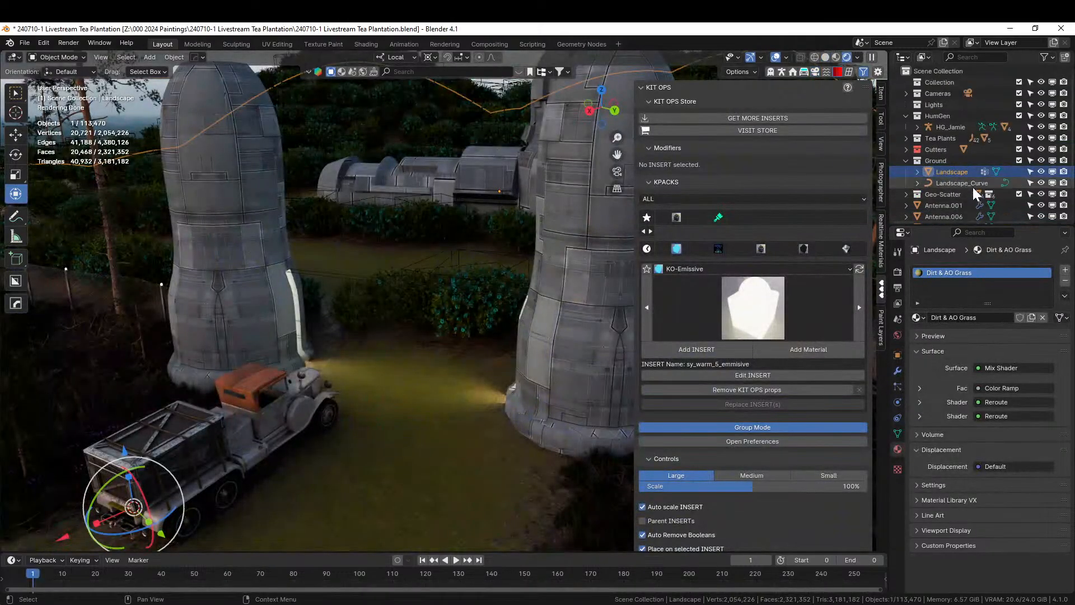
click(948, 82)
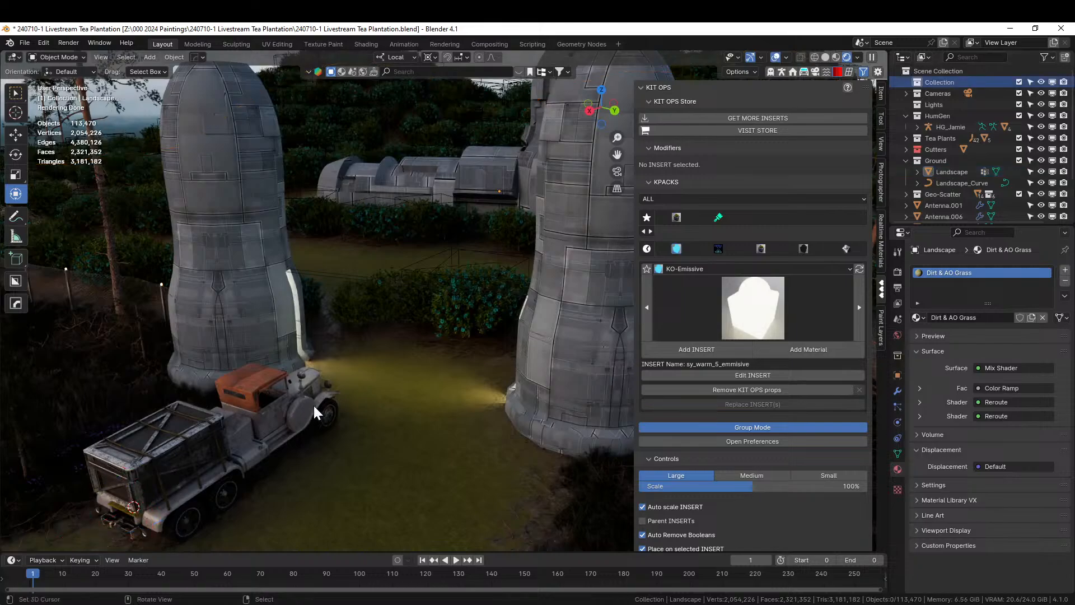
key(z)
click(446, 352)
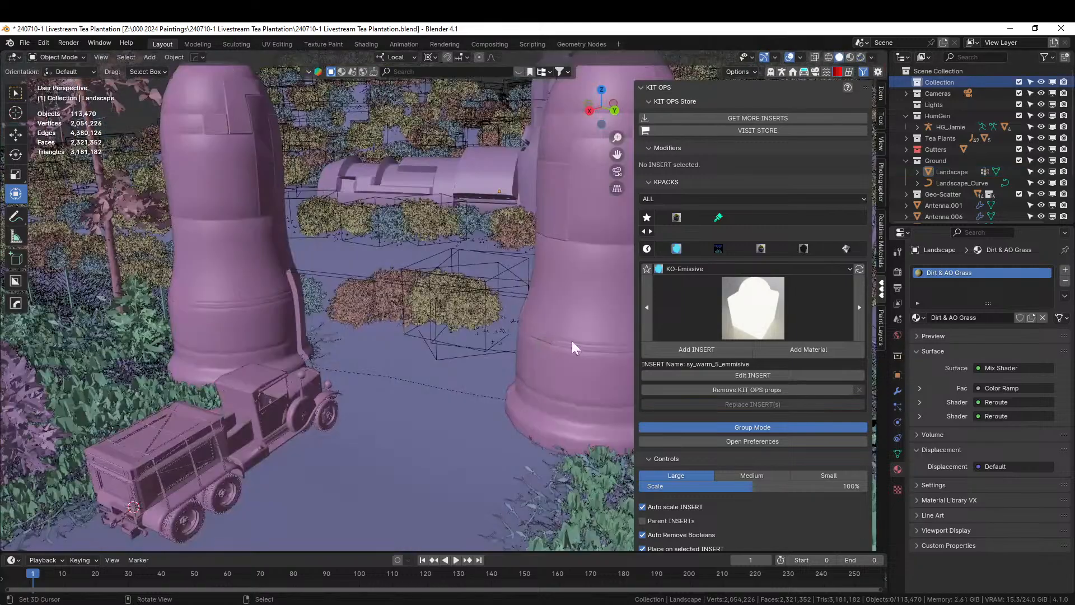
click(1020, 194)
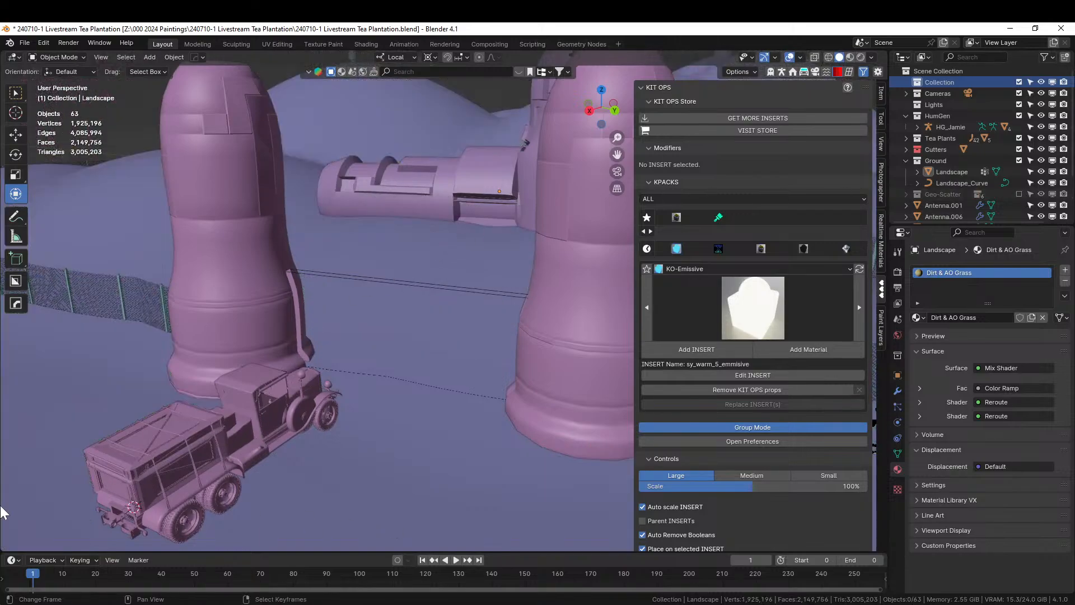
Place the 3D cursor on the ground beside the truck's nose and paste the copied man.
shift+right_click(383, 395)
key(ctrl+v)
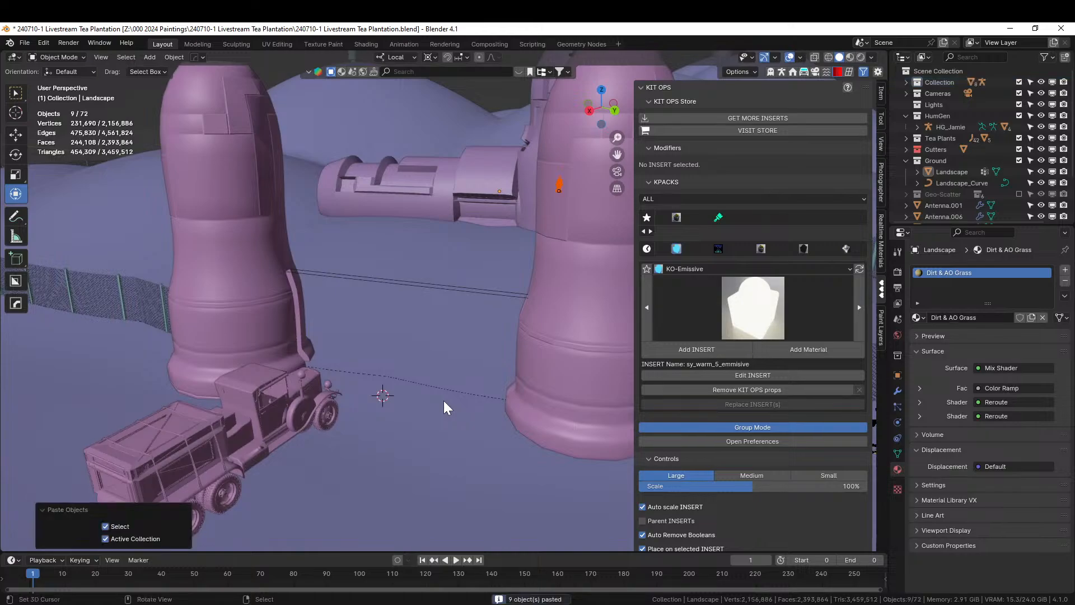
In top view, move the pasted man about 59.4 m in X and 30.1 m in Y to the 3D cursor beside the truck.
key(KP_Decimal)
key(KP_7)
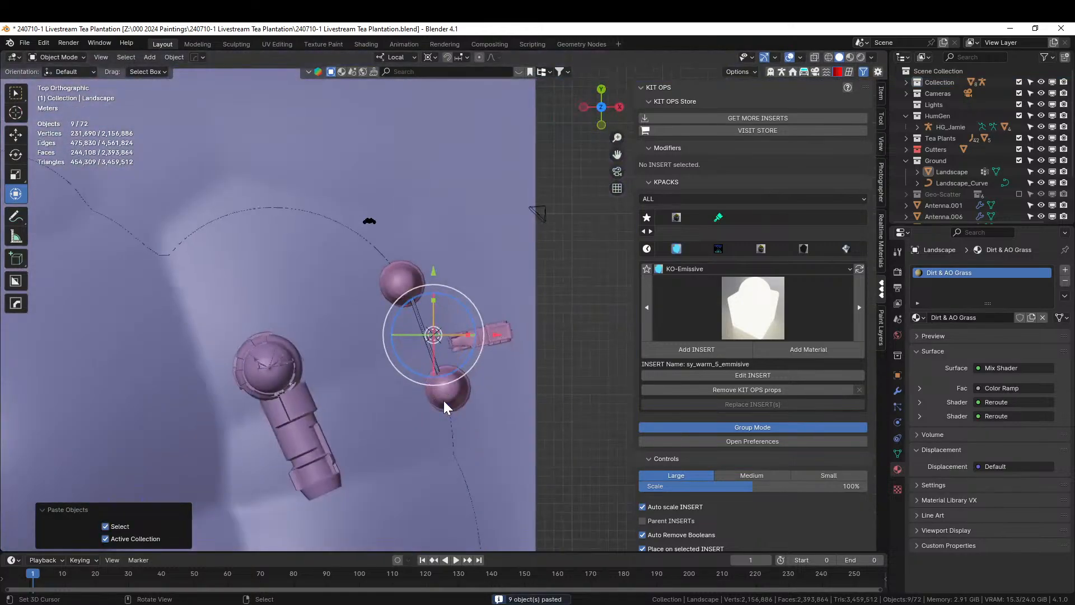
key(g)
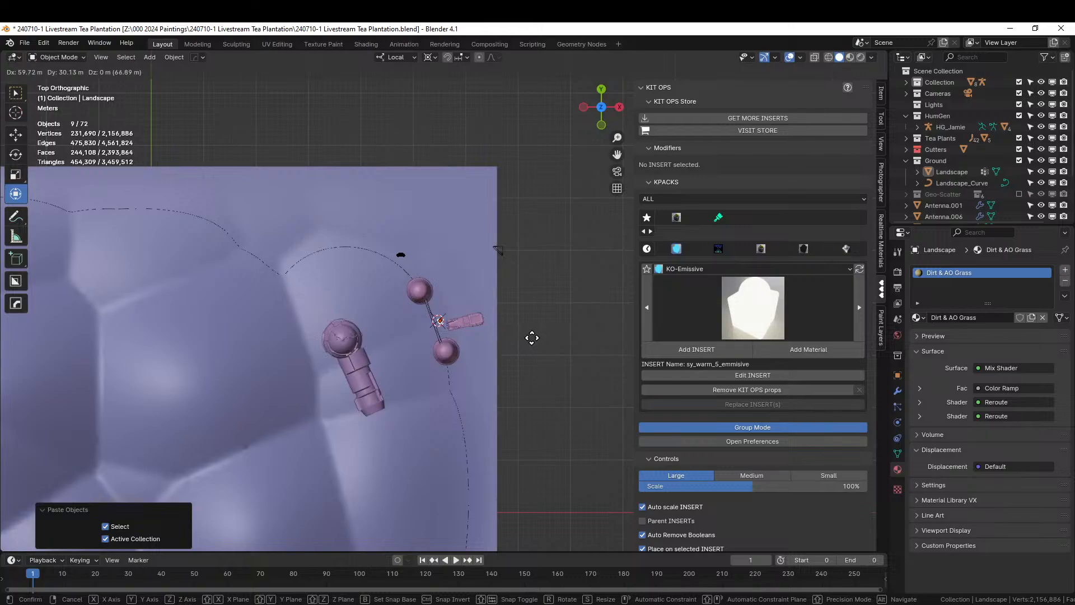
click(532, 338)
key(KP_Decimal)
middle_drag(536, 335, 483, 306)
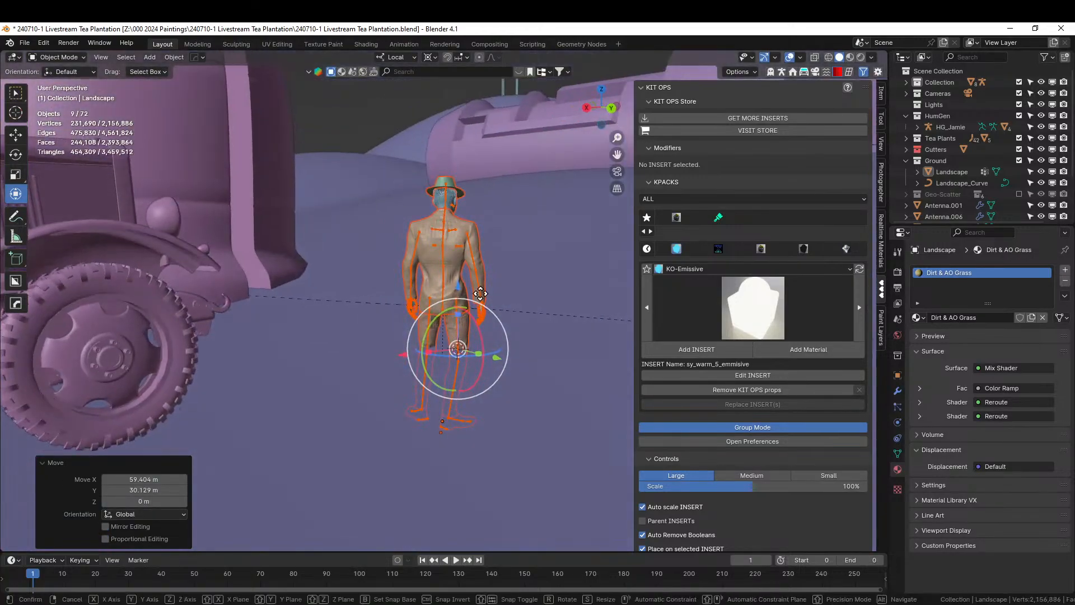
Raise the man about 0.54 m along local Z so his feet stand on the ground.
key(g)
key(z)
key(z)
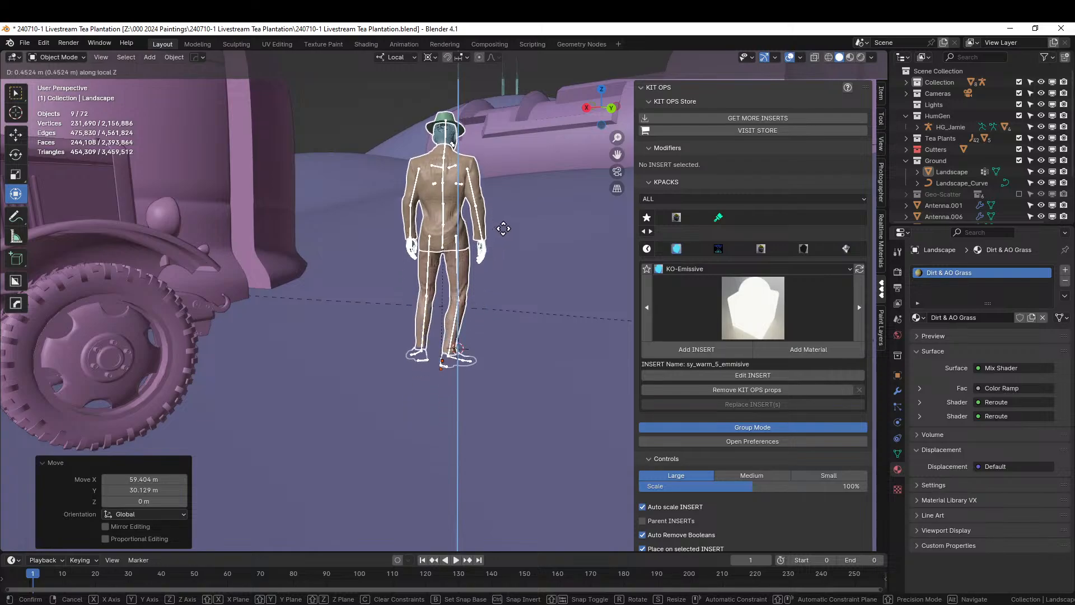
click(506, 222)
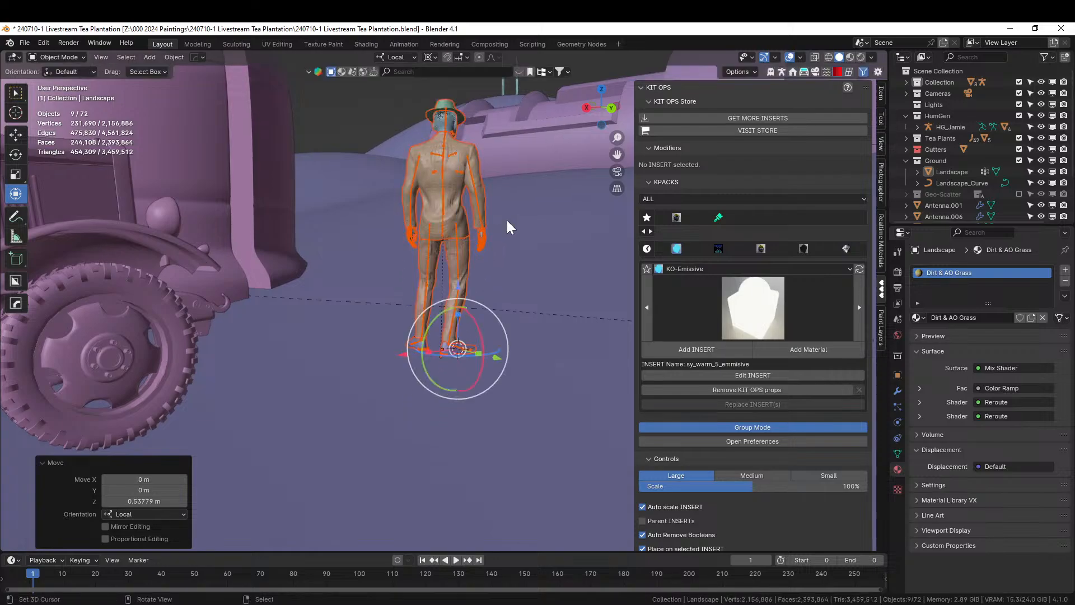
Flatten the Landscape face under the man's shoes to about 0.25 in local Z and lower it about 0.016 m.
key(KP_Decimal)
scroll(494, 328, up, 1)
shift+middle_drag(443, 313, 415, 180)
scroll(354, 191, up, 3)
click(520, 309)
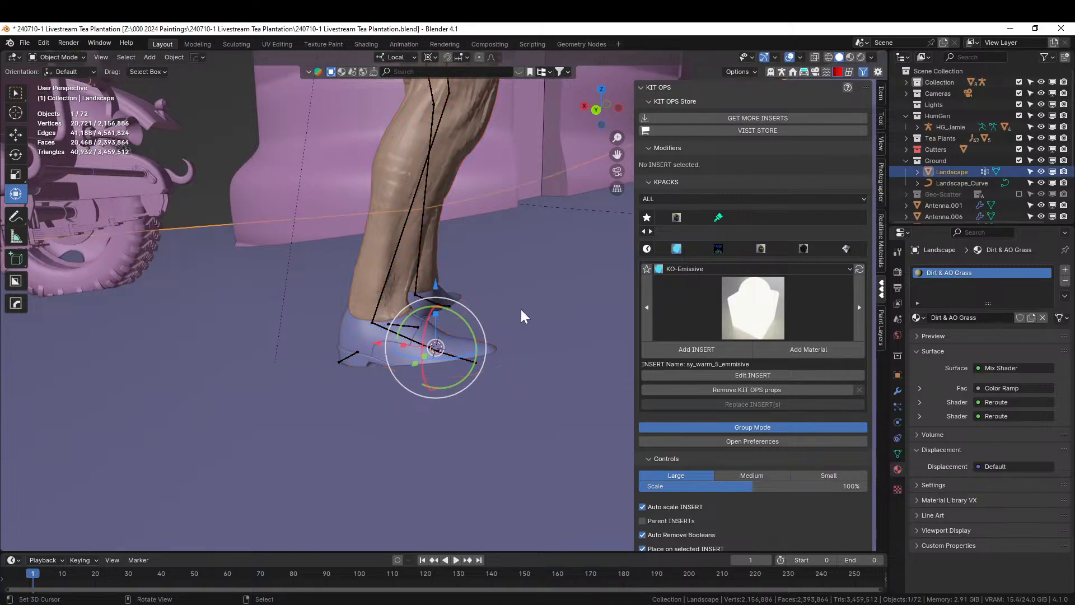
key(Tab)
click(343, 359)
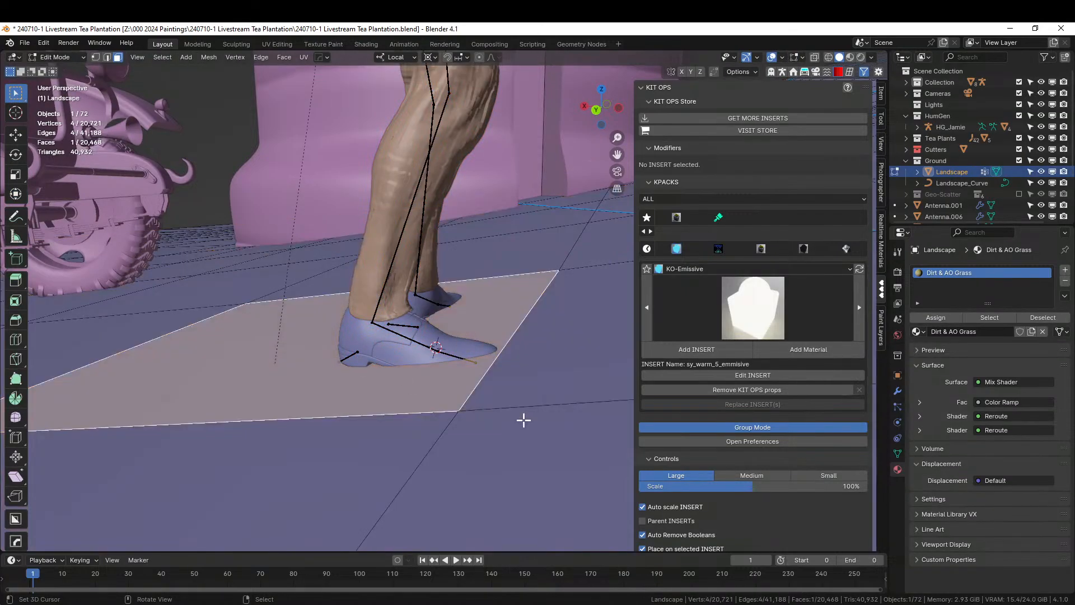
key(s)
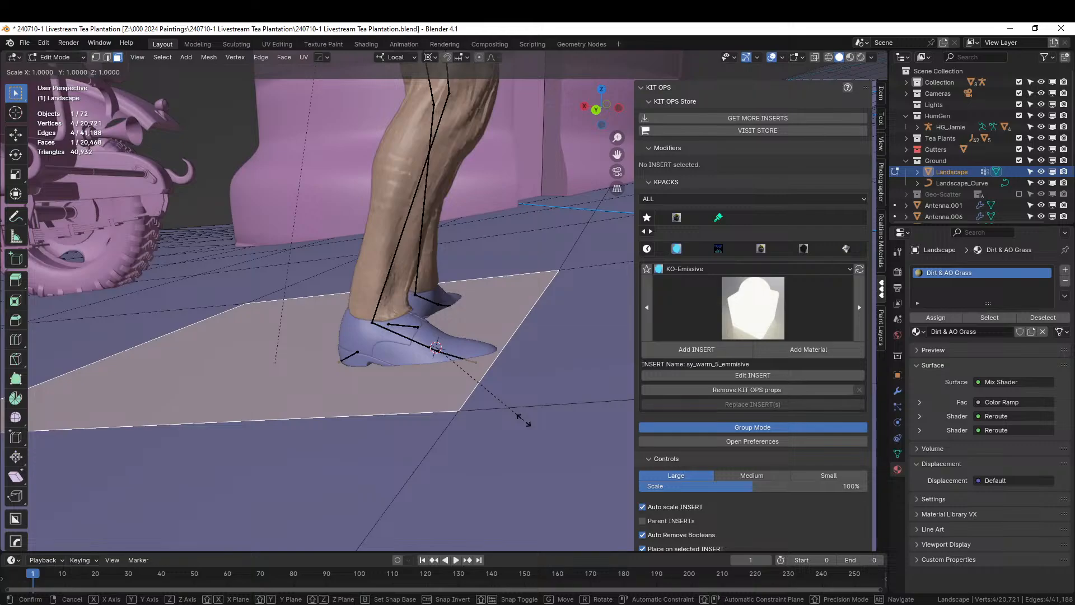
key(z)
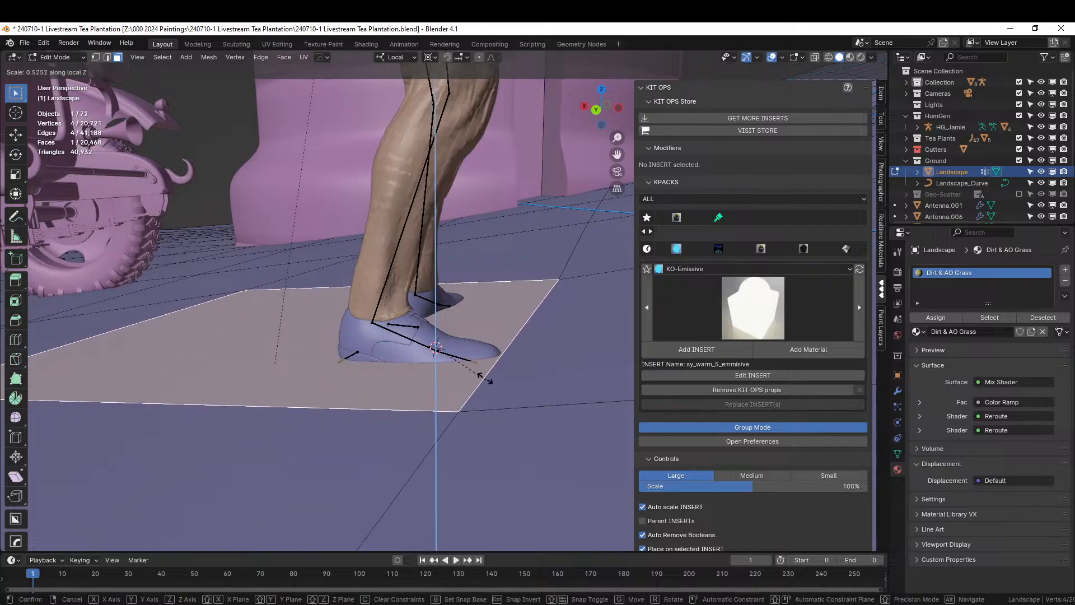
click(466, 357)
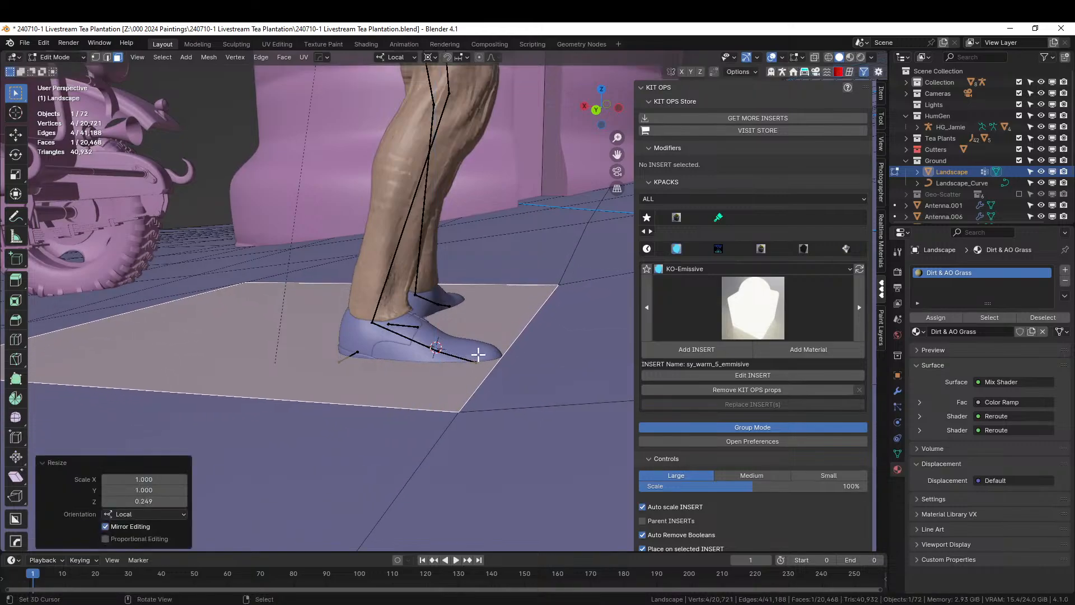
key(g)
key(z)
key(Escape)
key(Tab)
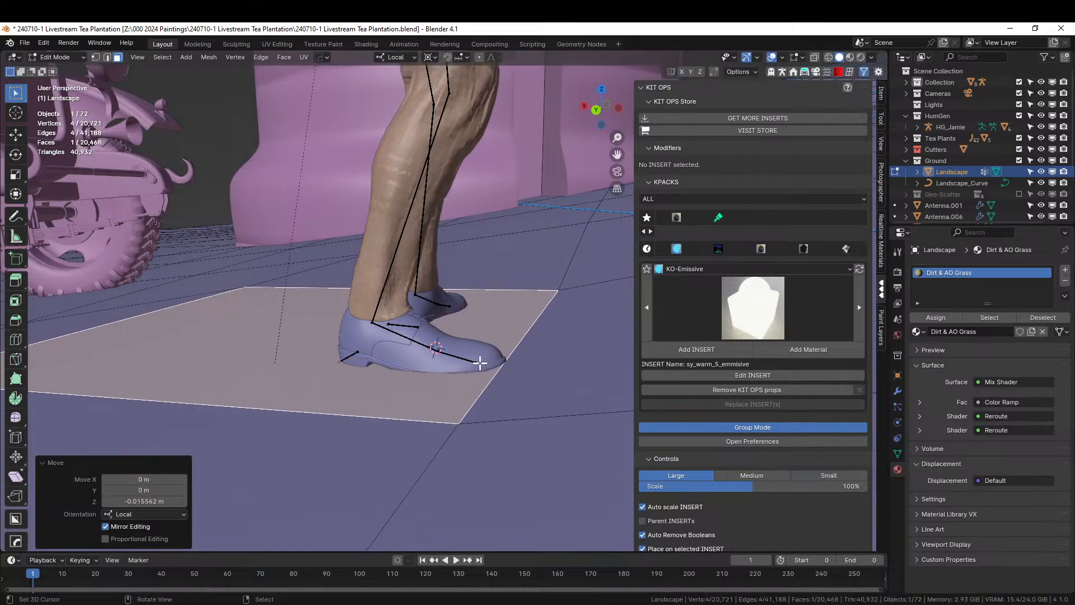
Render the scene through the camera with the Geo-Scatter collection included again and nothing selected.
middle_drag(481, 370, 424, 383)
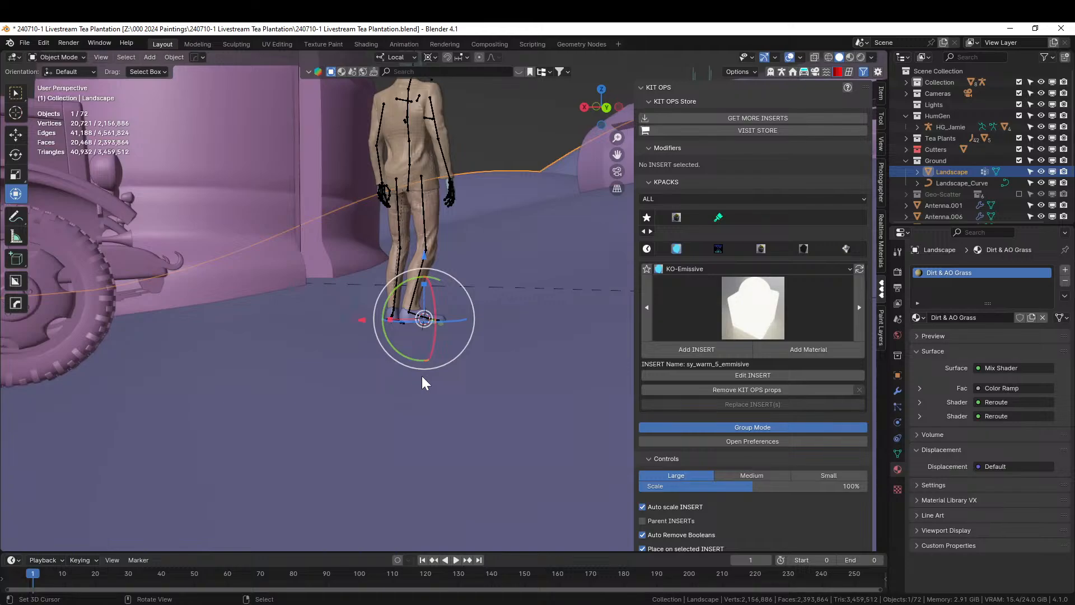
scroll(423, 383, down, 5)
key(KP_0)
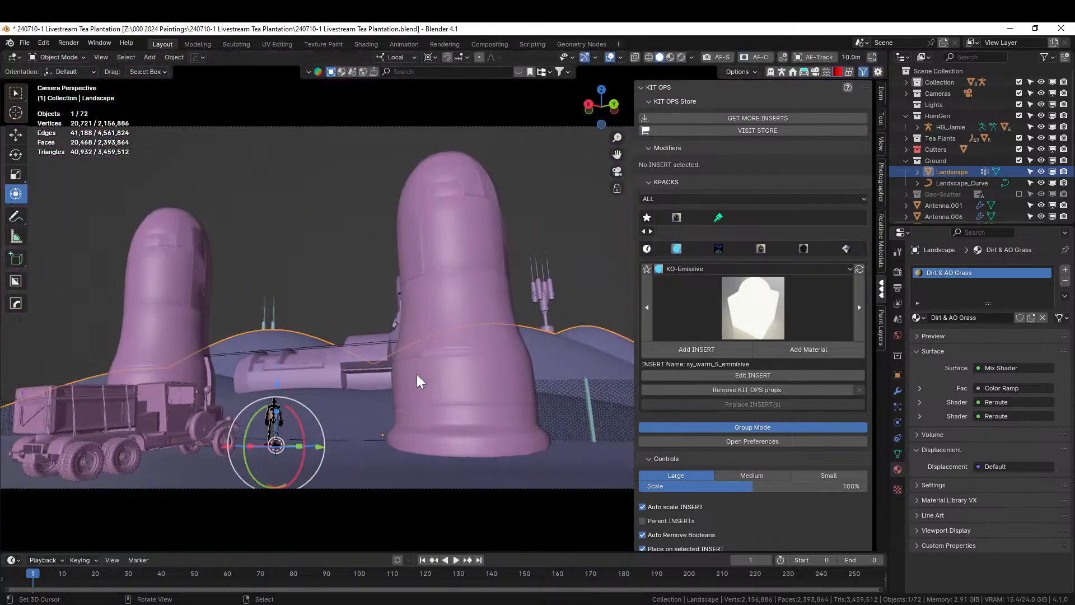
key(z)
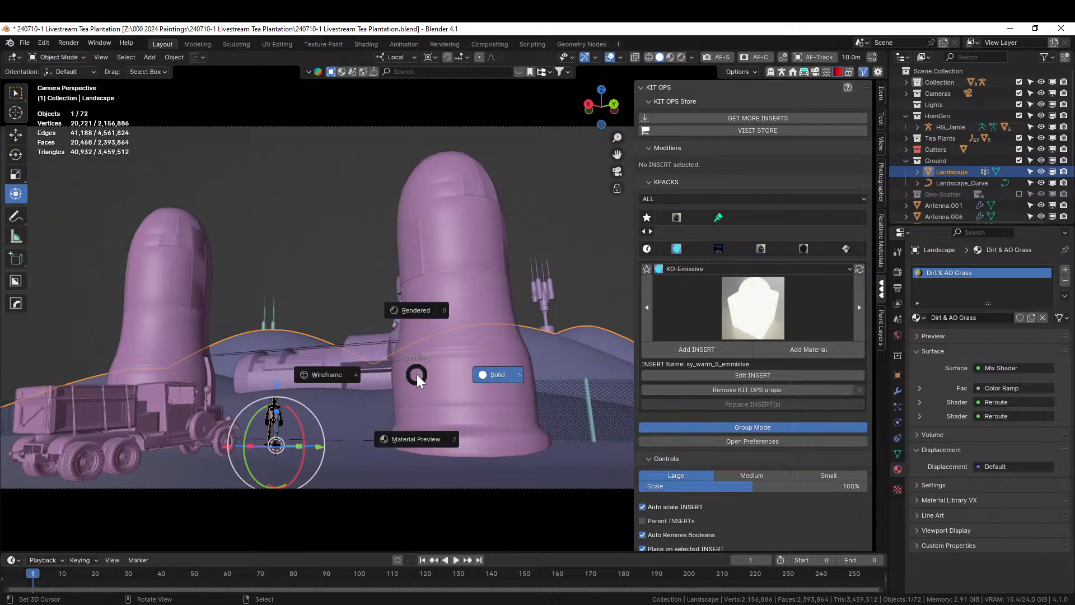
key(8)
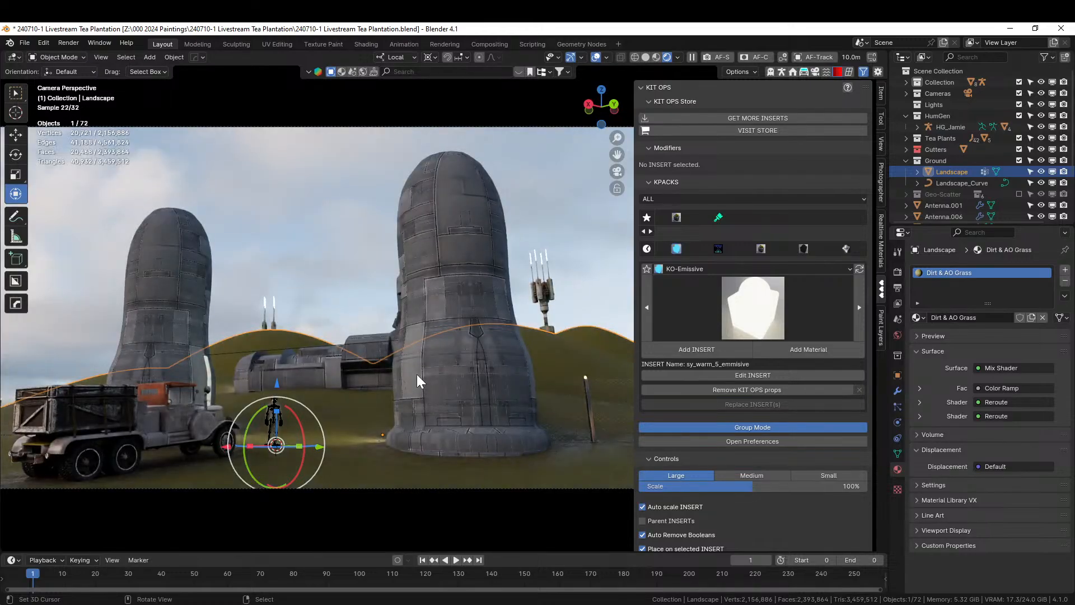
scroll(412, 378, up, 3)
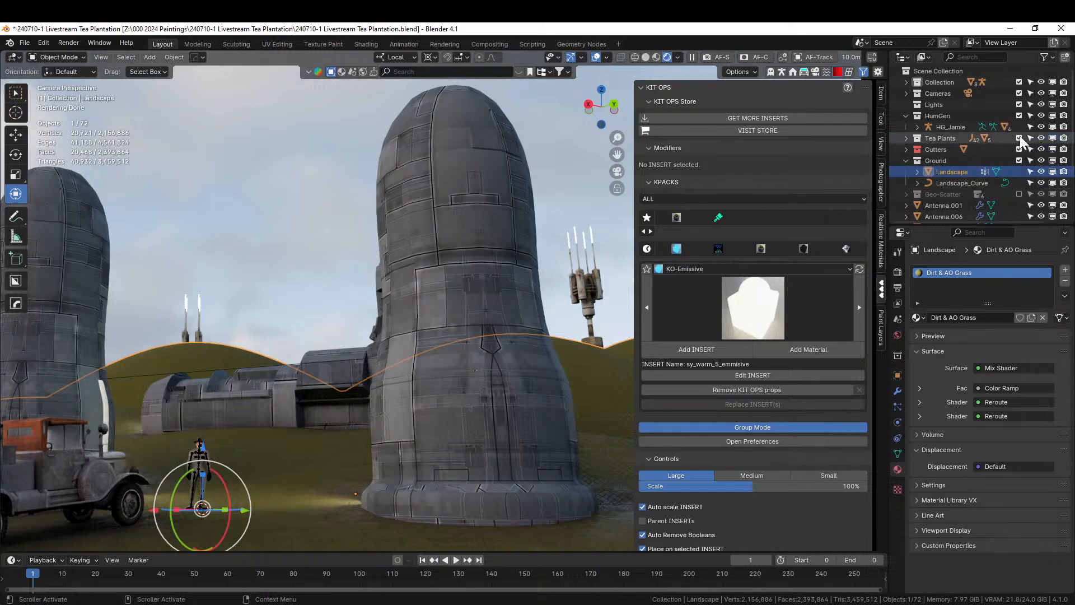
click(1019, 193)
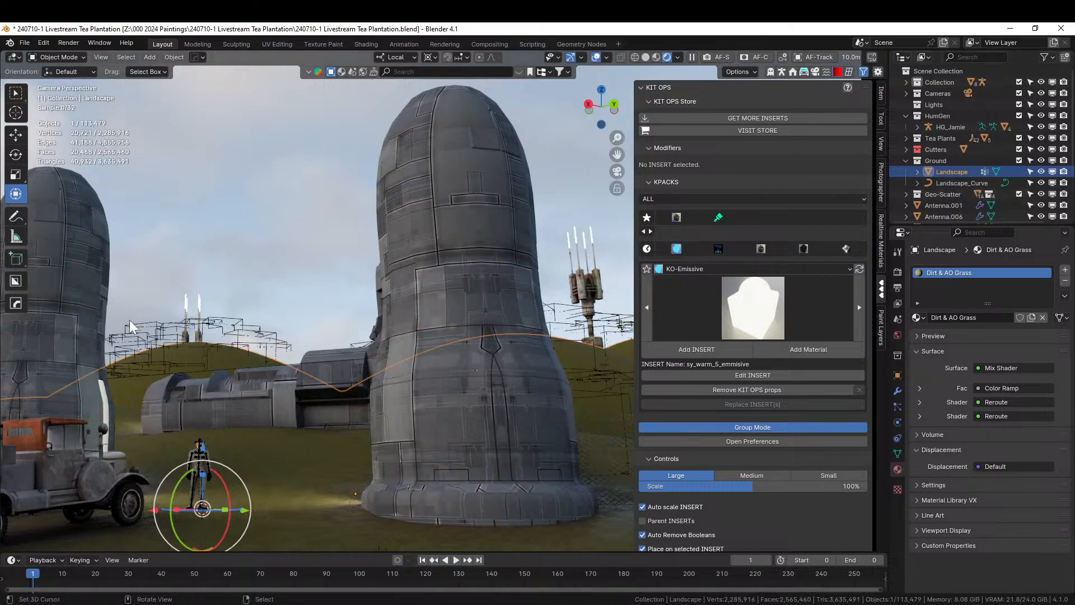
key(Home)
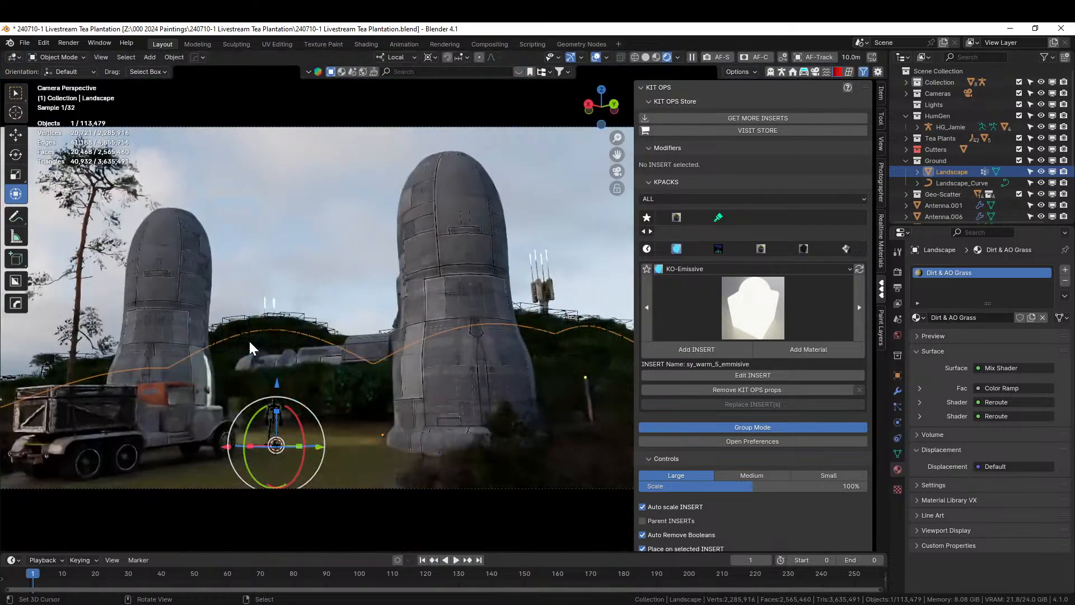
click(279, 191)
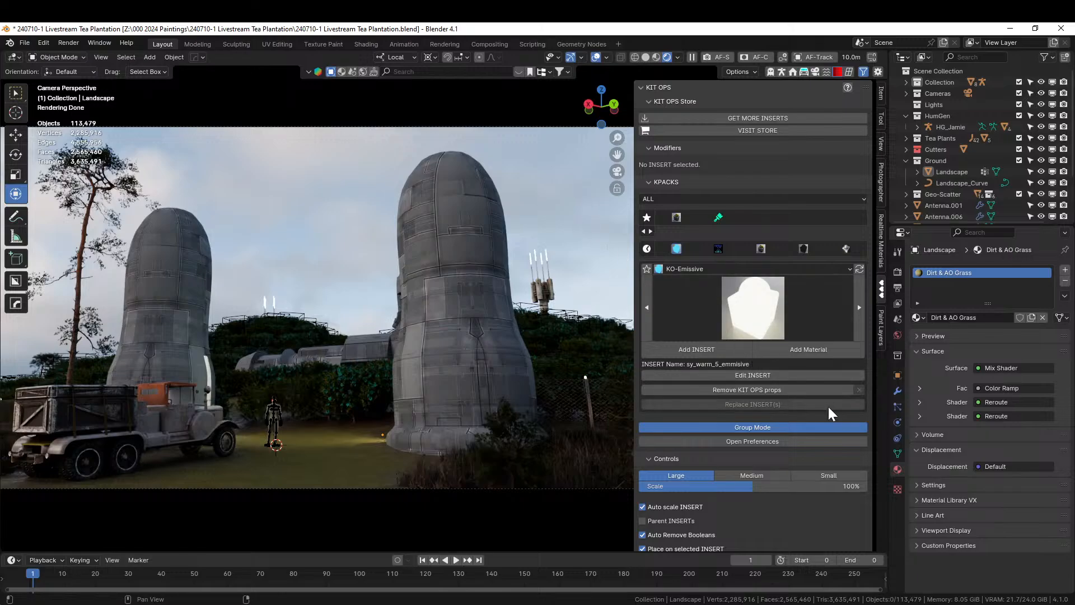
Darken the camera image in the Photographer settings, trying an exposure of 7 before settling on 6.5.
click(881, 189)
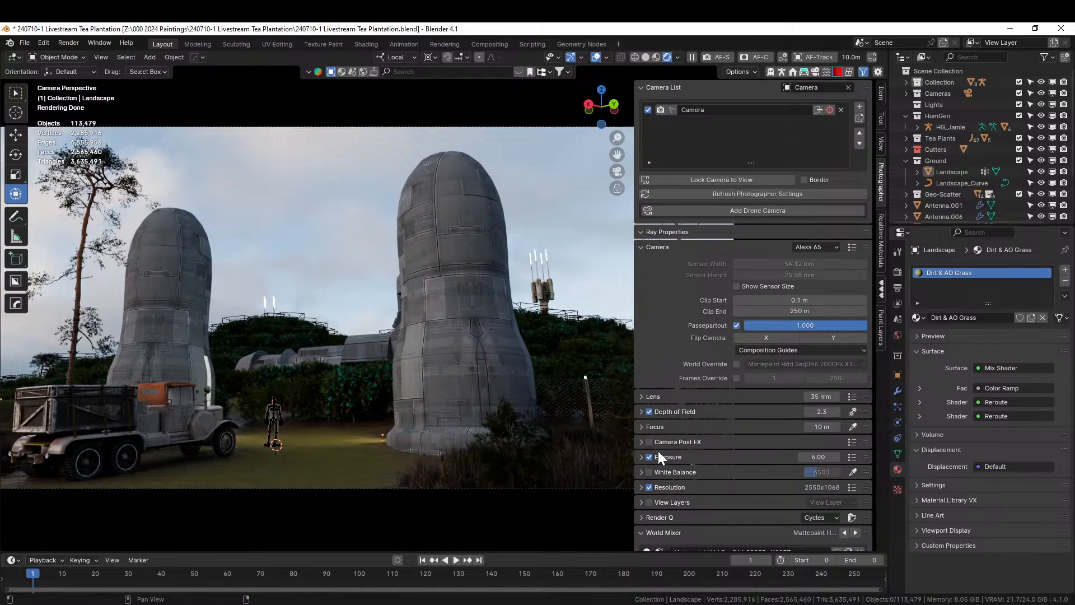
click(808, 457)
text(7)
key(Return)
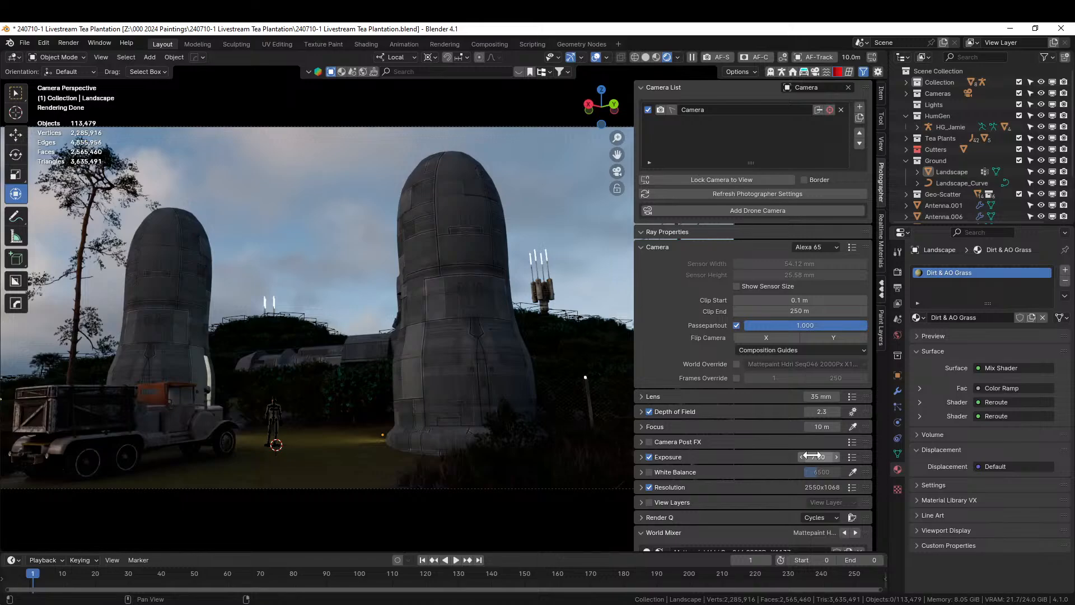
click(812, 457)
text(6.5)
key(Return)
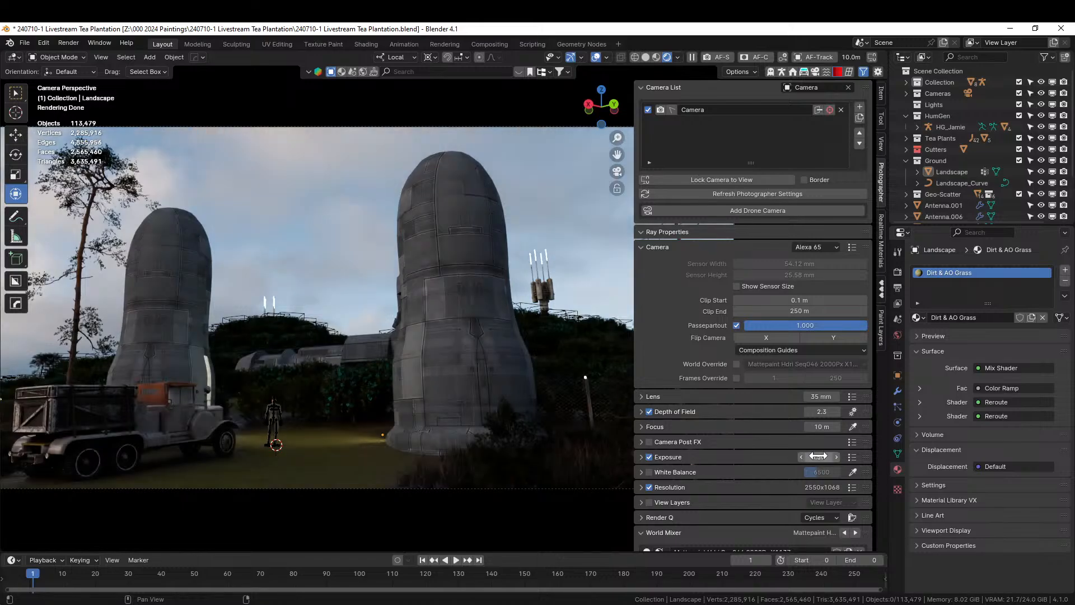
Inspect the tower and truck areas of the rendered camera view and save the file.
scroll(390, 469, up, 2)
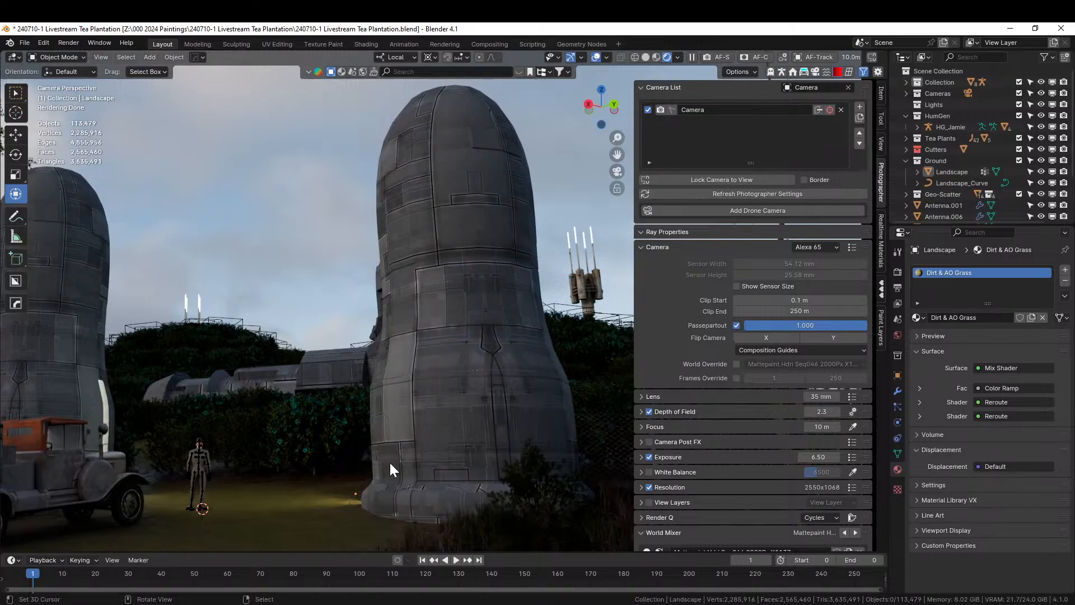
scroll(248, 475, down, 2)
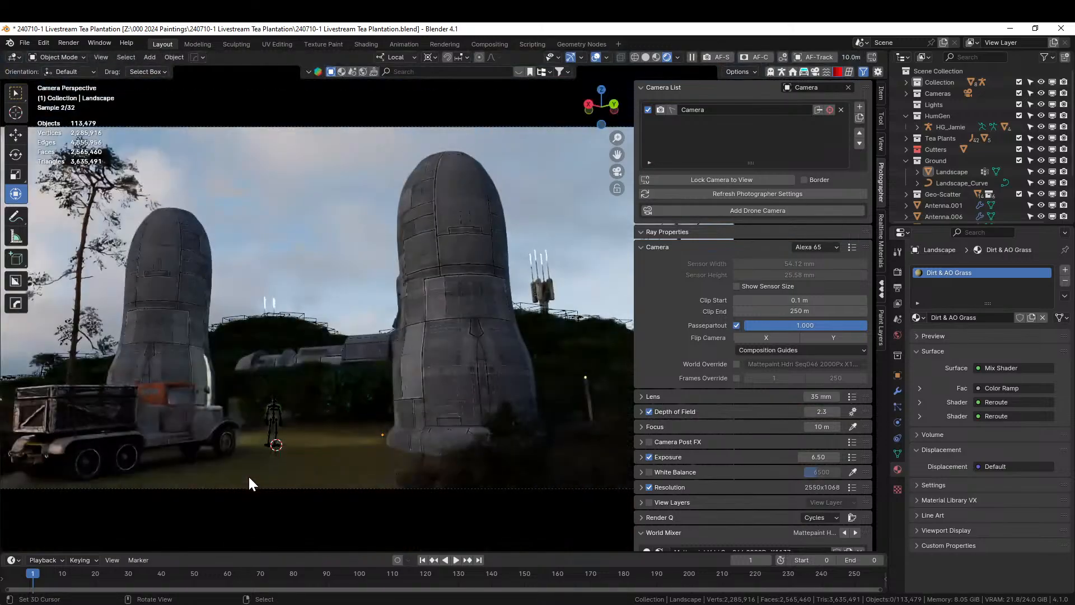
shift+middle_drag(249, 477, 273, 450)
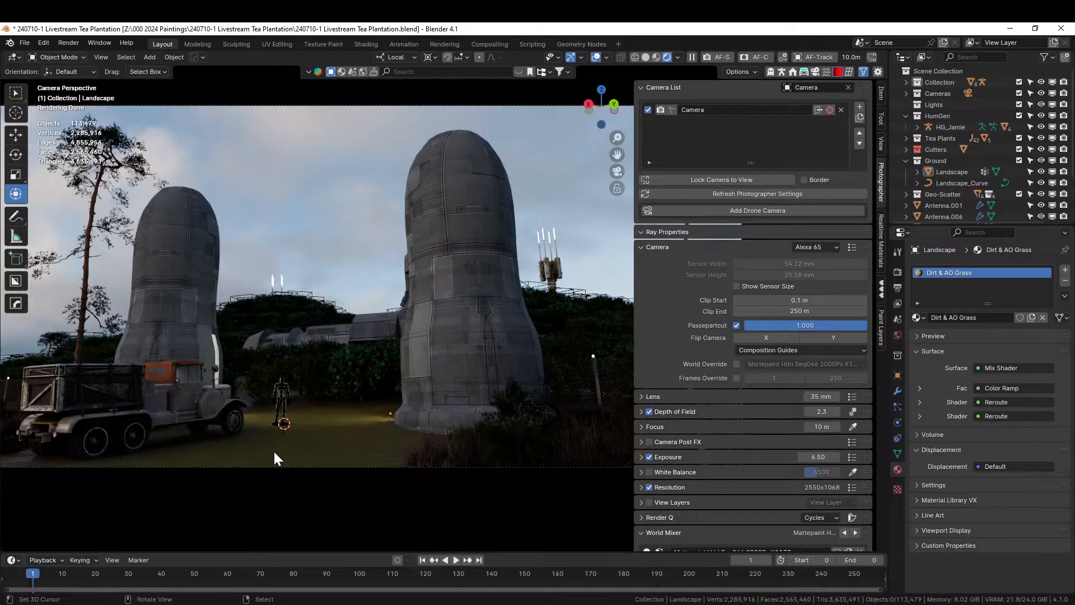
key(ctrl+s)
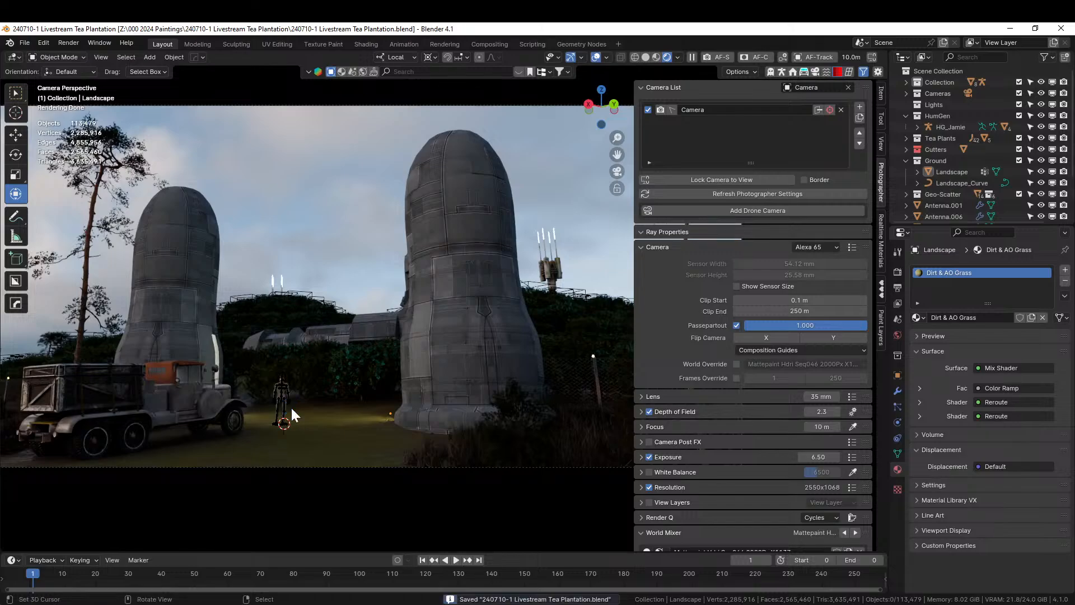
Exclude Geo-Scatter in solid shading and place the 3D cursor on the ground behind the gate towers.
key(z)
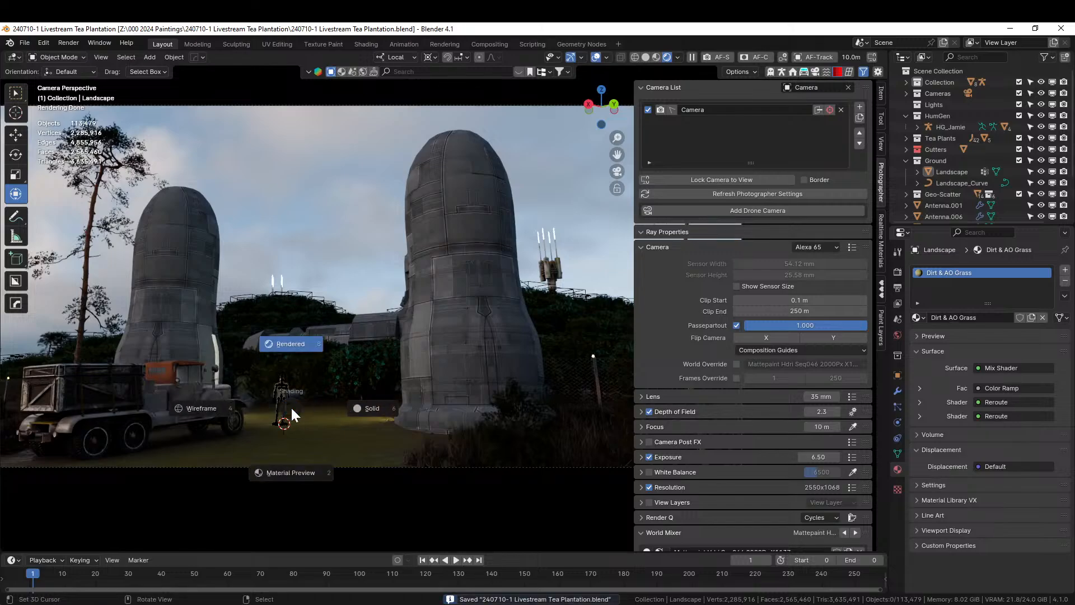
key(6)
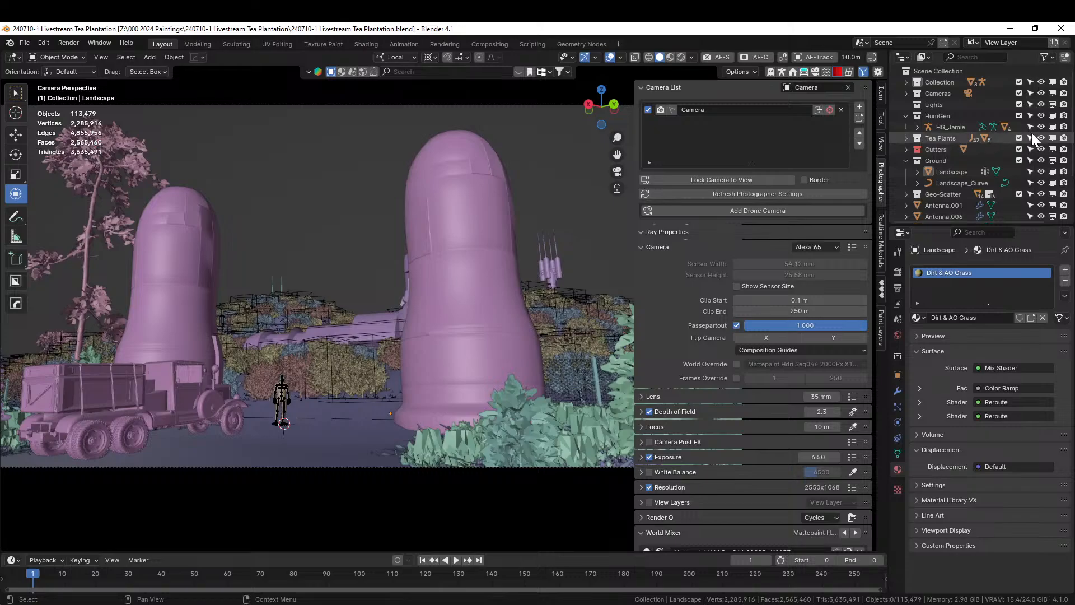
click(1020, 193)
middle_drag(432, 319, 458, 329)
click(426, 287)
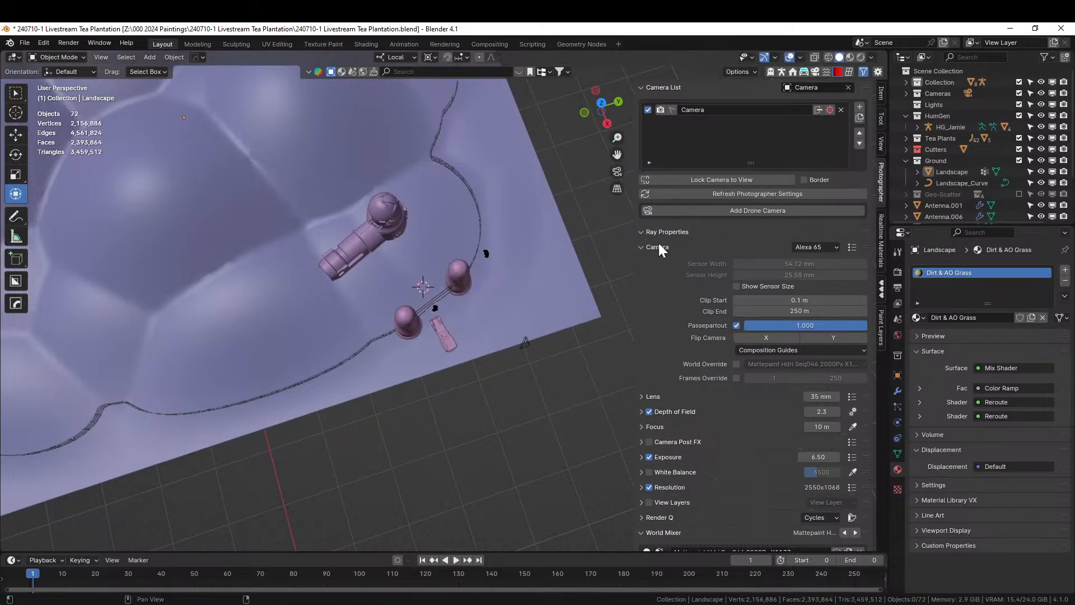
Add the Ground Fog1 volume from Alt Tab Easy Fog 2 at the 3D cursor.
click(815, 69)
click(881, 288)
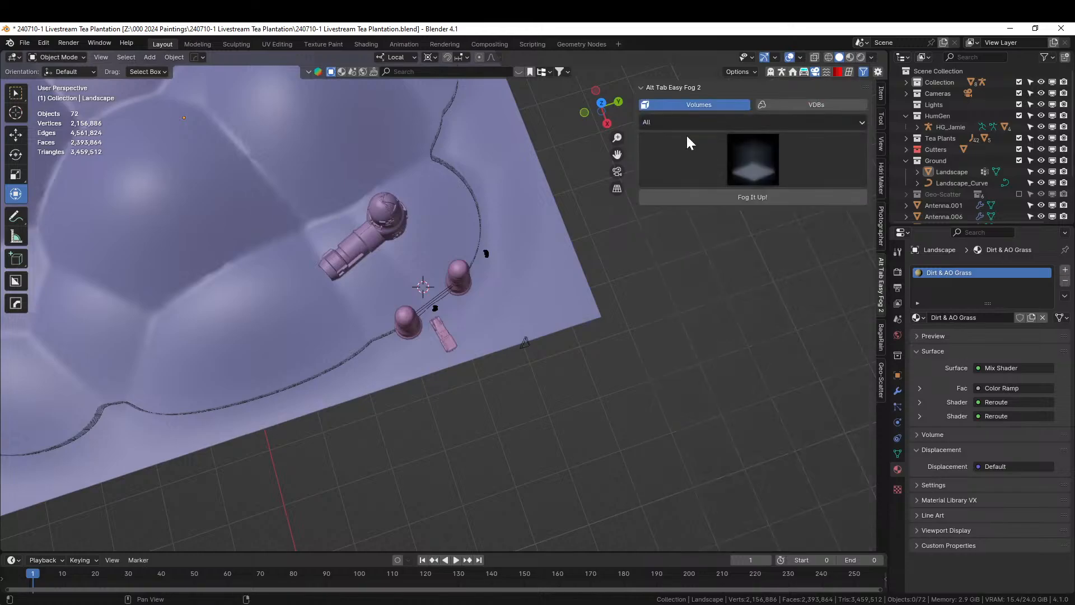
click(744, 167)
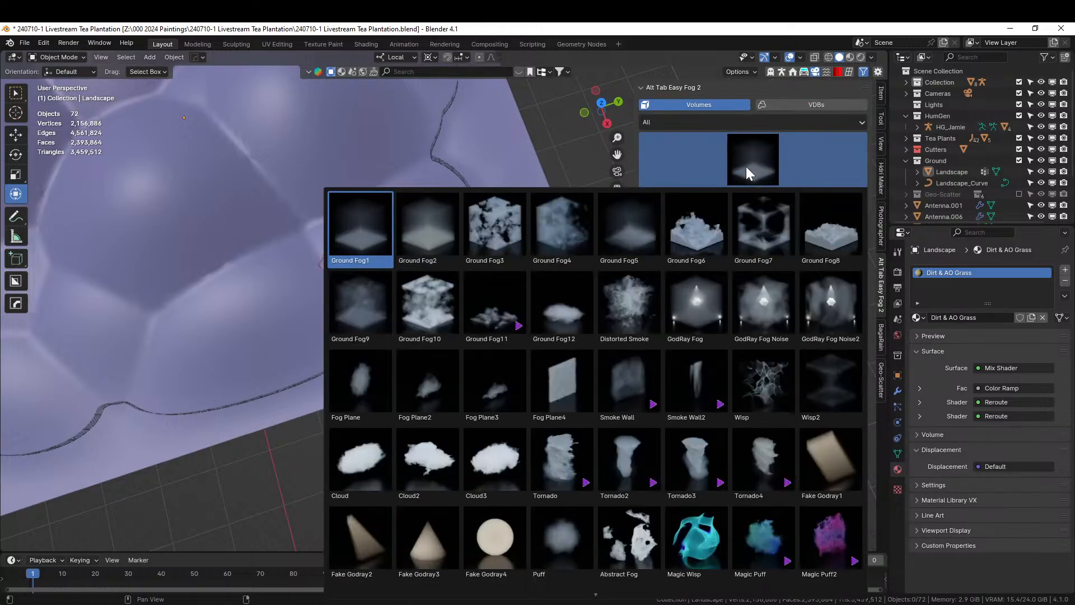
click(368, 240)
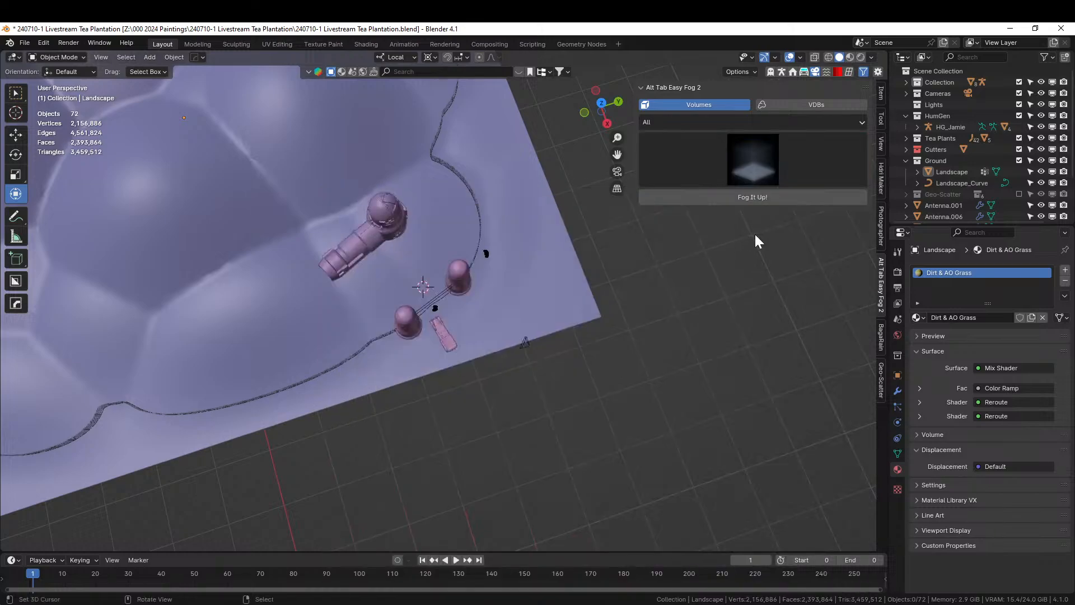
click(762, 197)
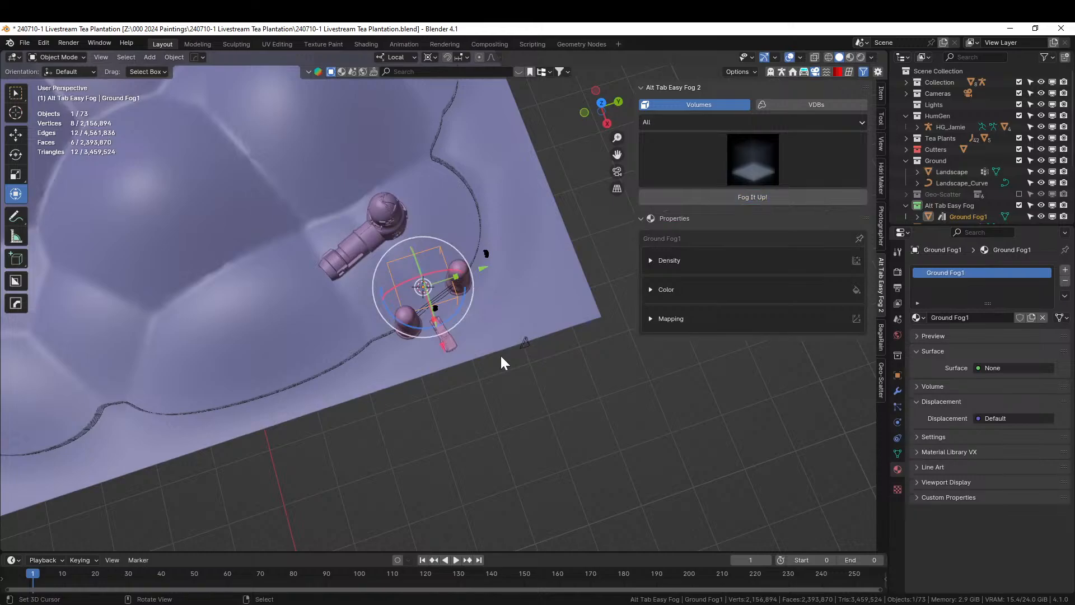
Scale the ground fog box uniformly by about 1.625 around the gate towers.
middle_drag(500, 354, 532, 260)
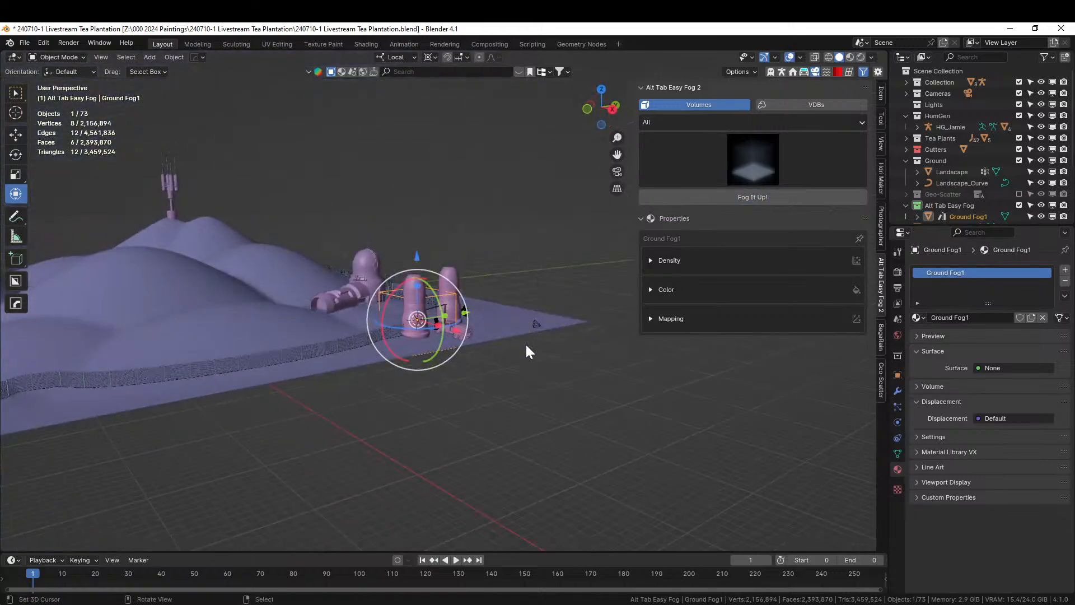
key(s)
click(593, 363)
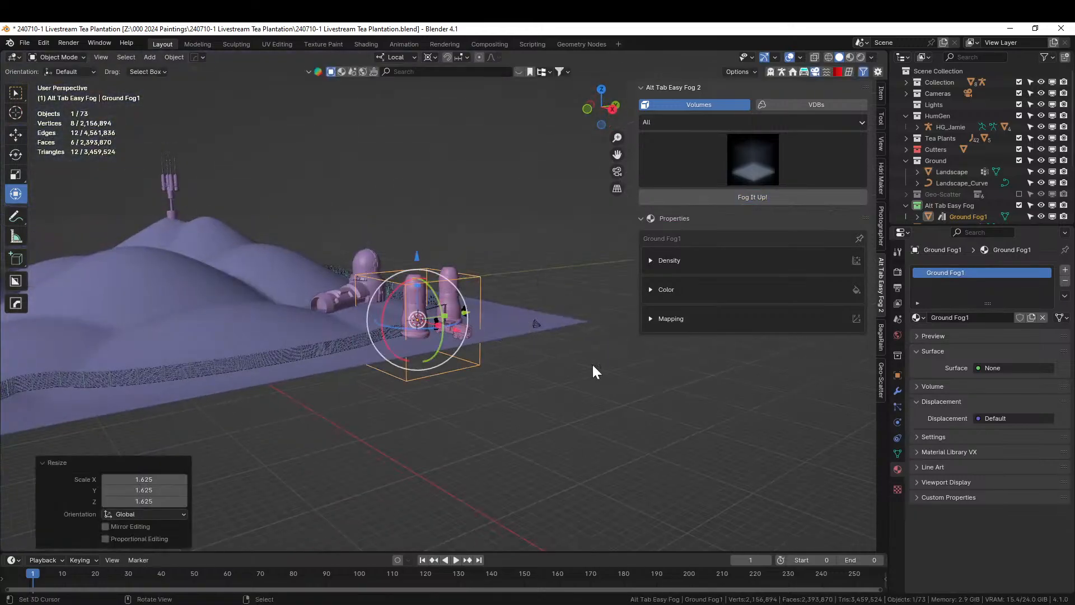
Scale the ground fog box by about 3.167 in X and Y only and raise it about 6.54 m.
key(s)
key(shift+z)
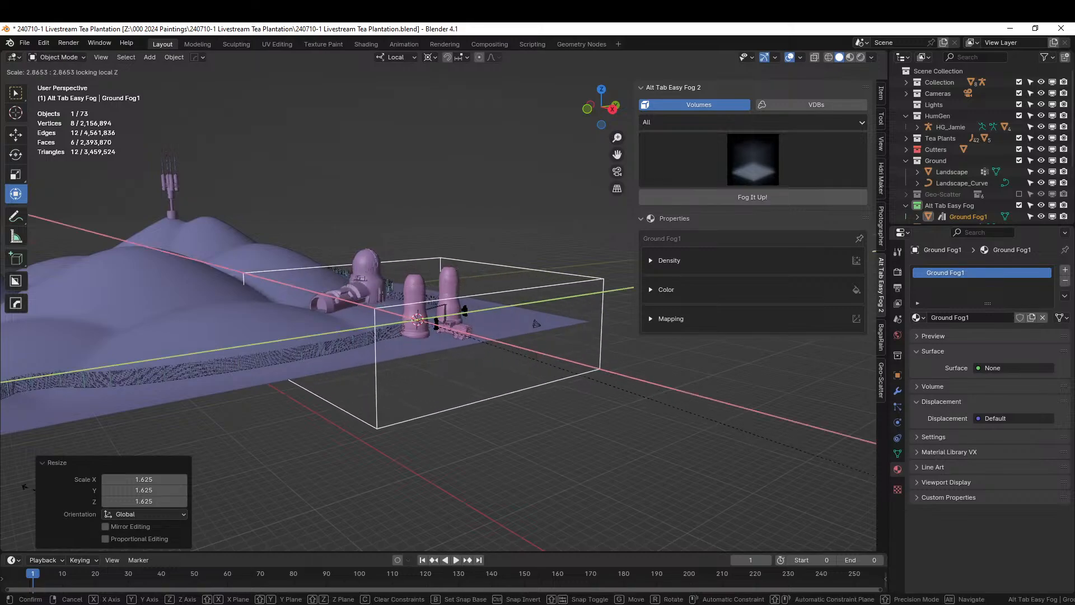
click(78, 507)
key(g)
key(z)
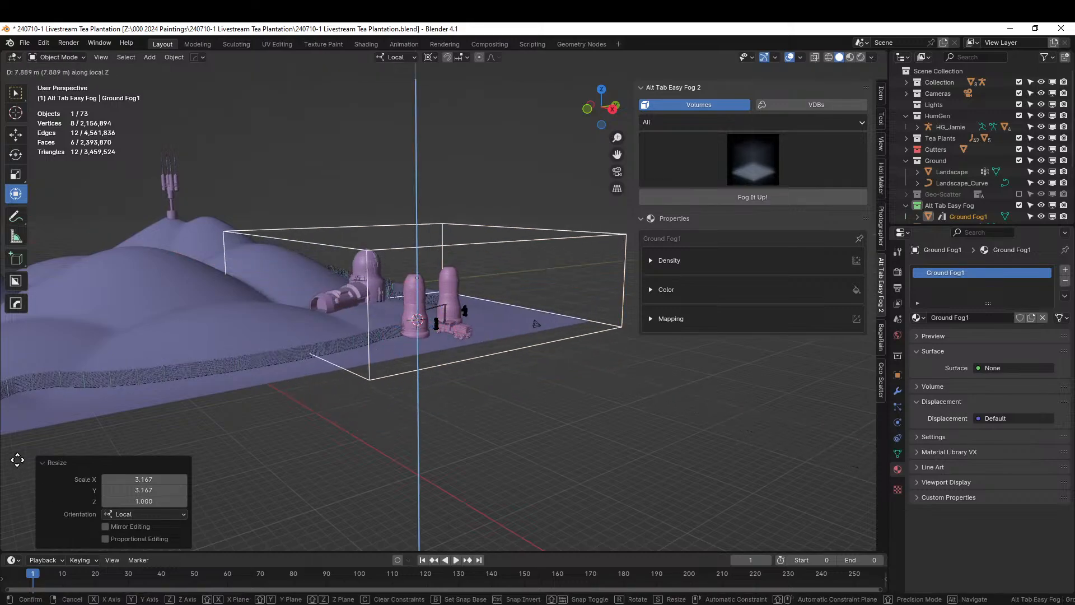
click(17, 465)
Shift the fog box from the top view by about -7.94 m in X and -8.06 m in Y.
key(KP_7)
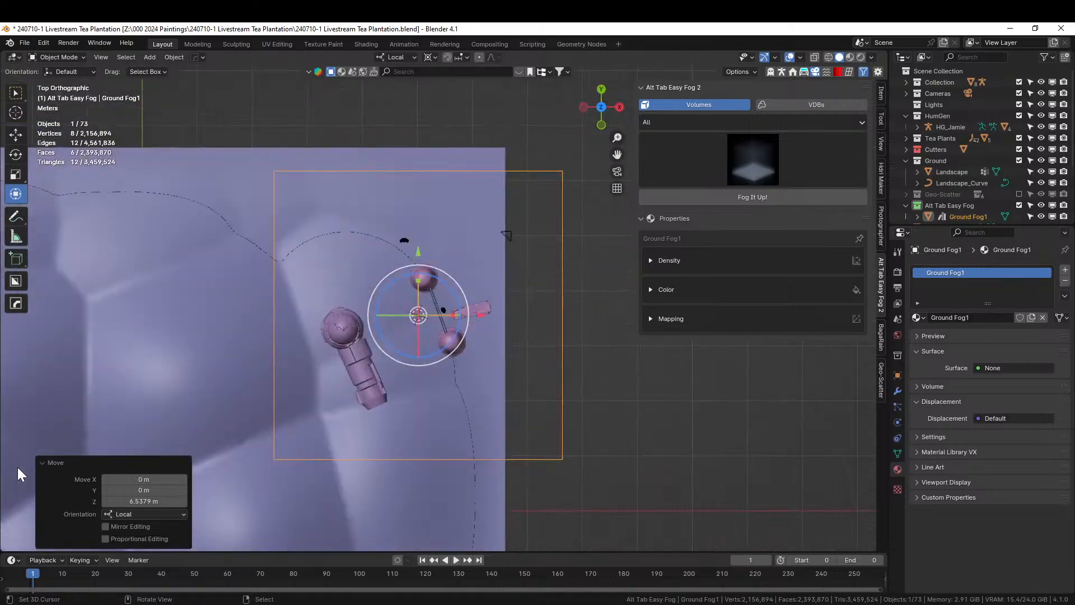
scroll(18, 468, down, 1)
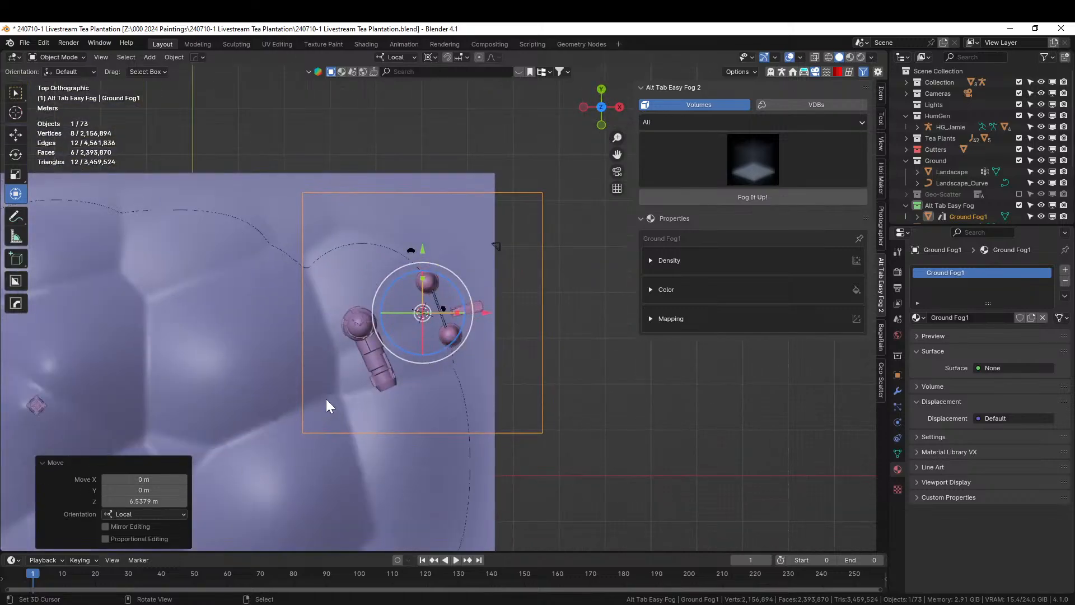
key(g)
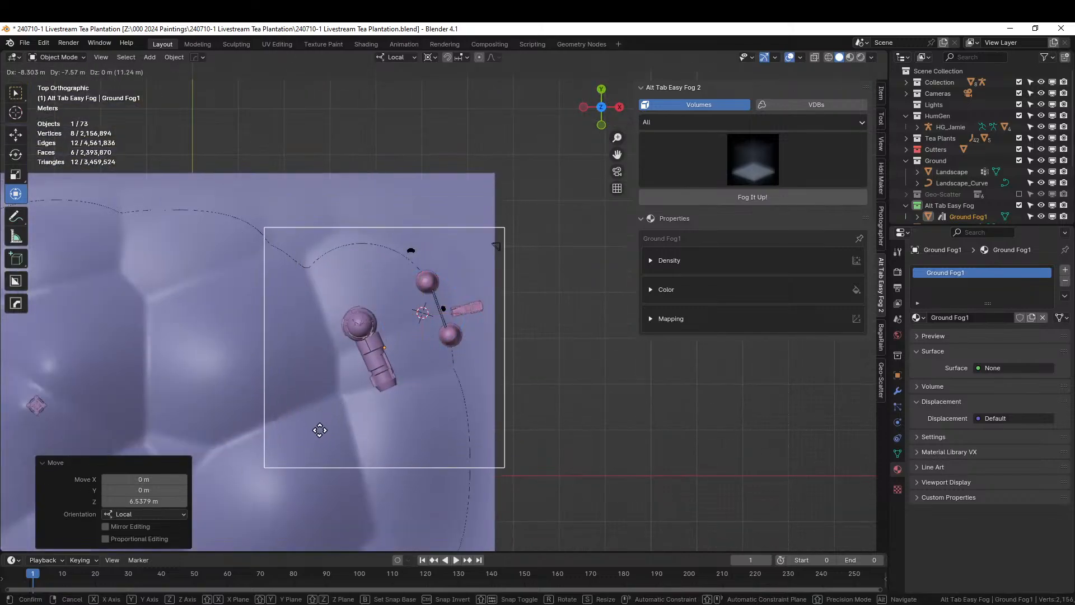
click(319, 430)
Show the camera view in rendered shading and set the ground fog density to 0.2.
key(KP_0)
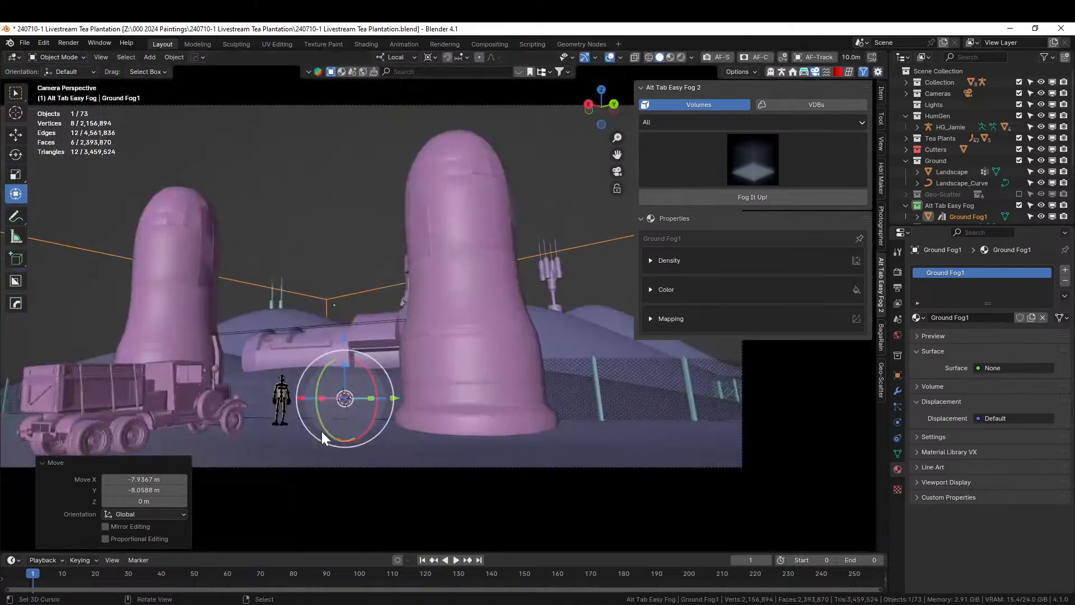
scroll(321, 431, down, 2)
key(z)
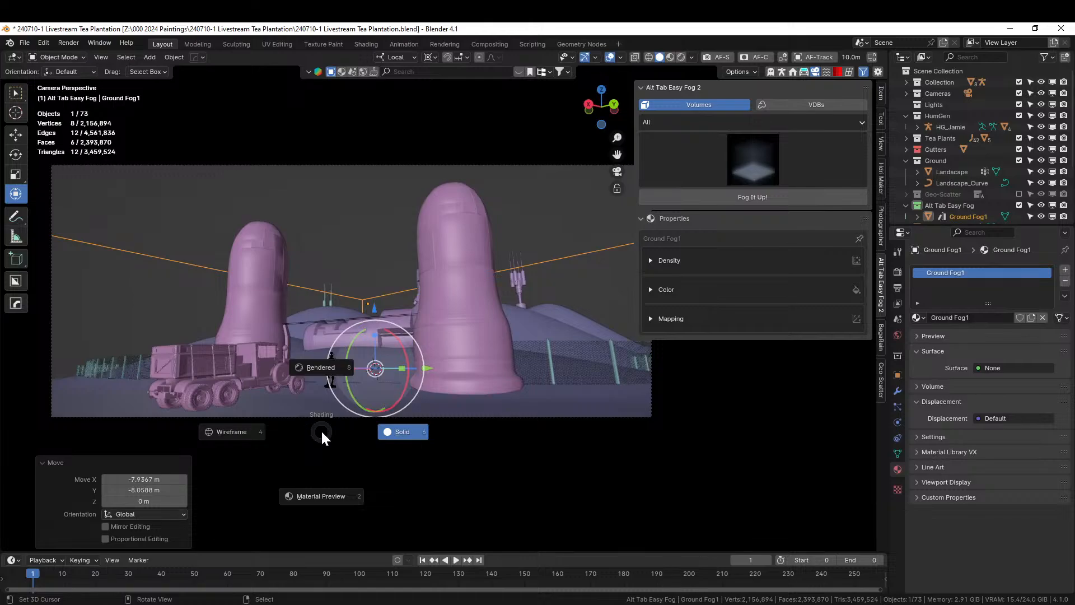
key(8)
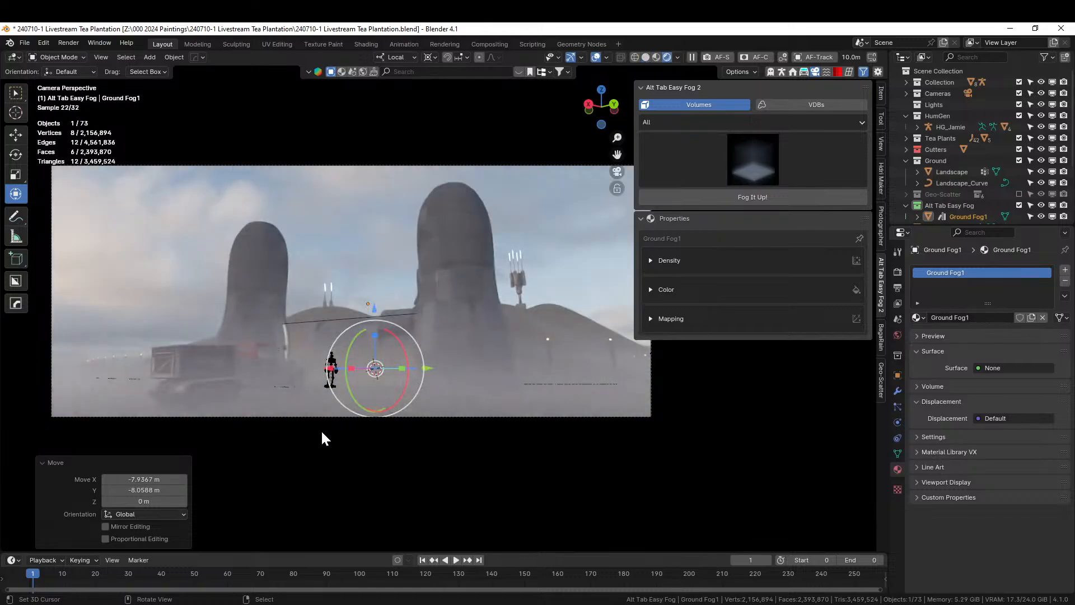
click(649, 260)
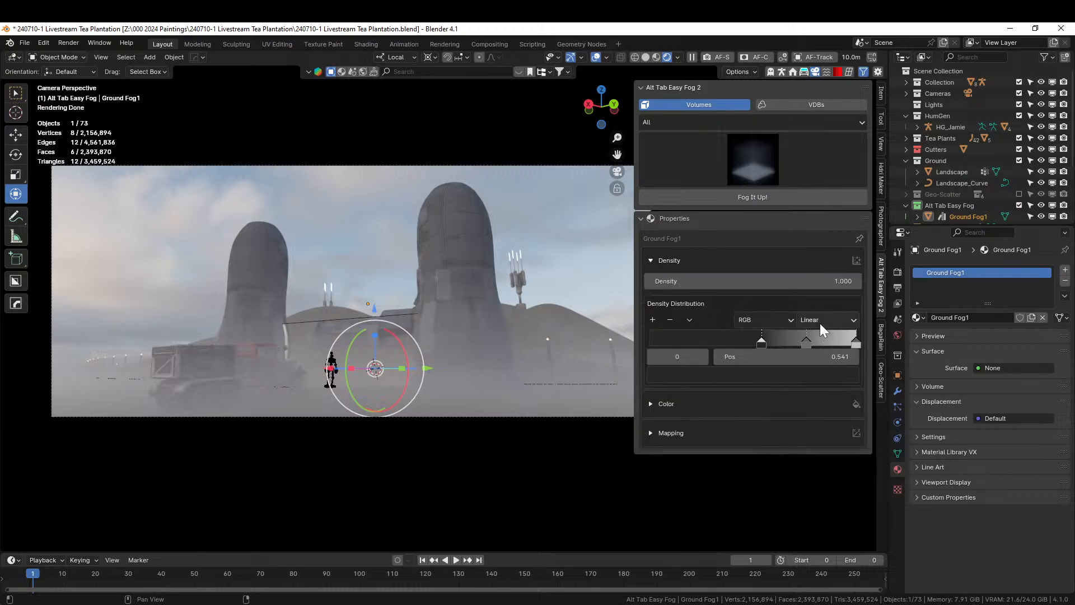
click(830, 282)
text(.2)
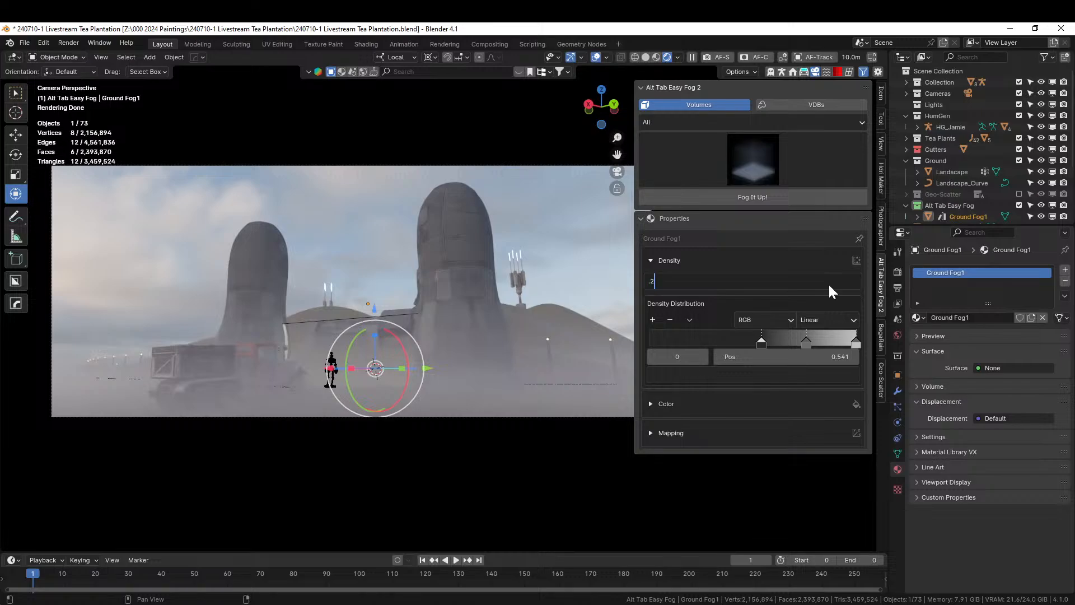
key(Return)
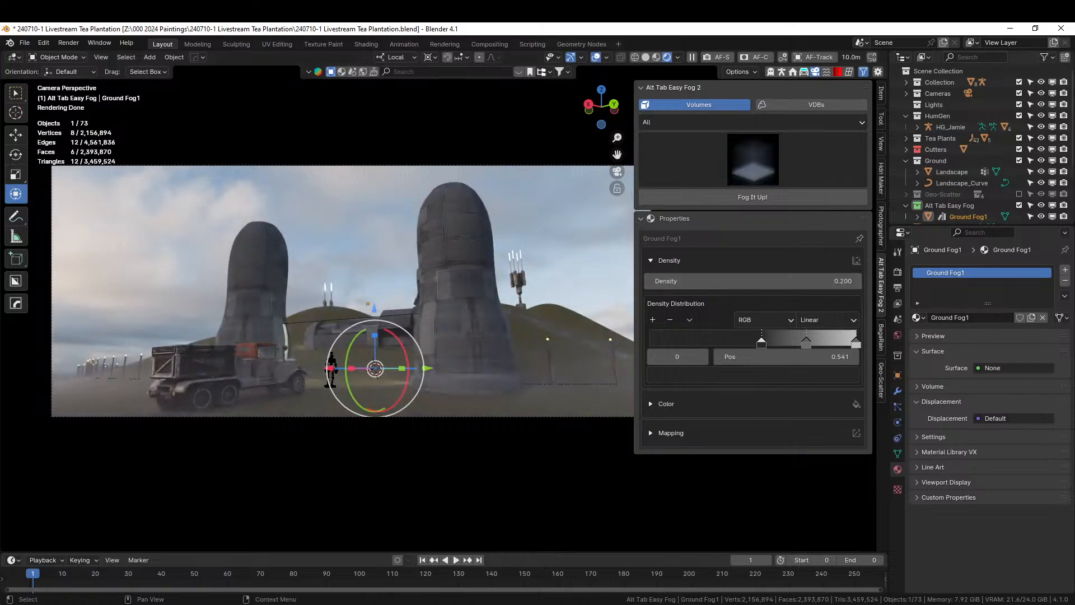
Include the Geo-Scatter collection again and set the camera exposure to 7.
click(1019, 195)
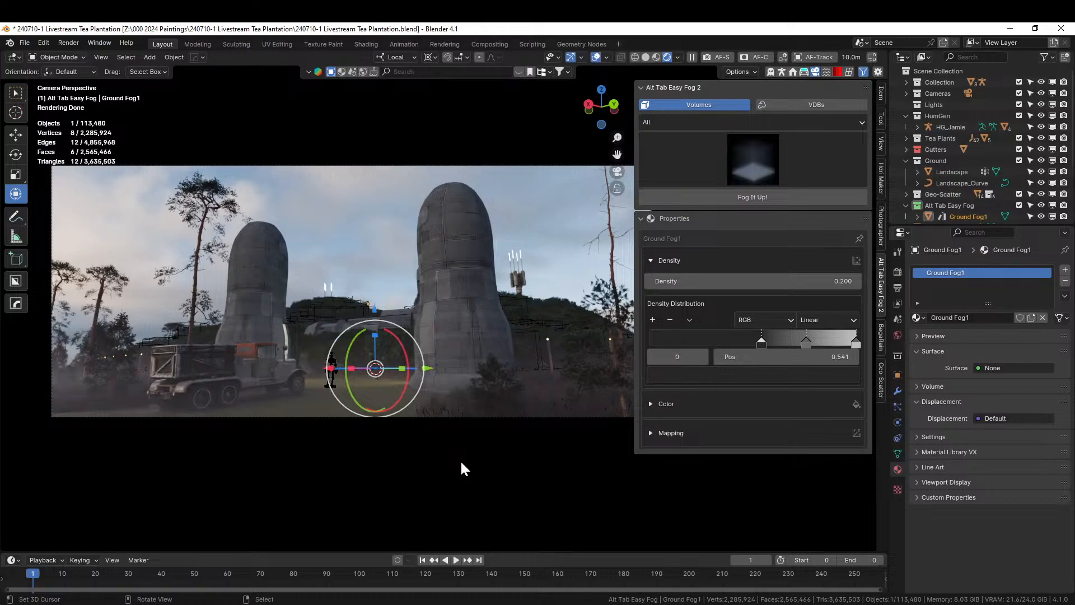
scroll(362, 441, up, 2)
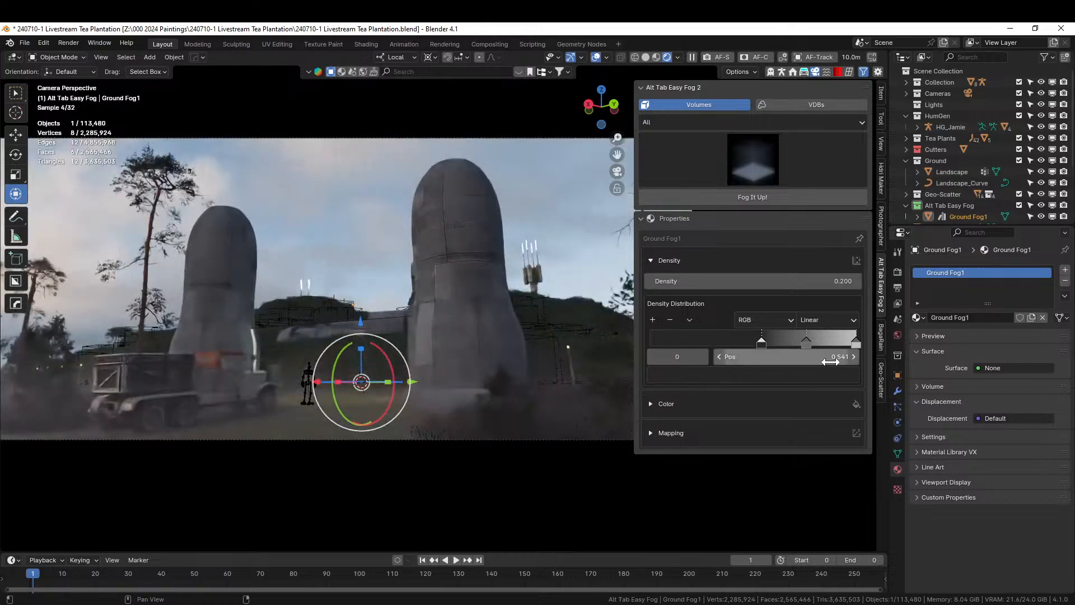
click(883, 235)
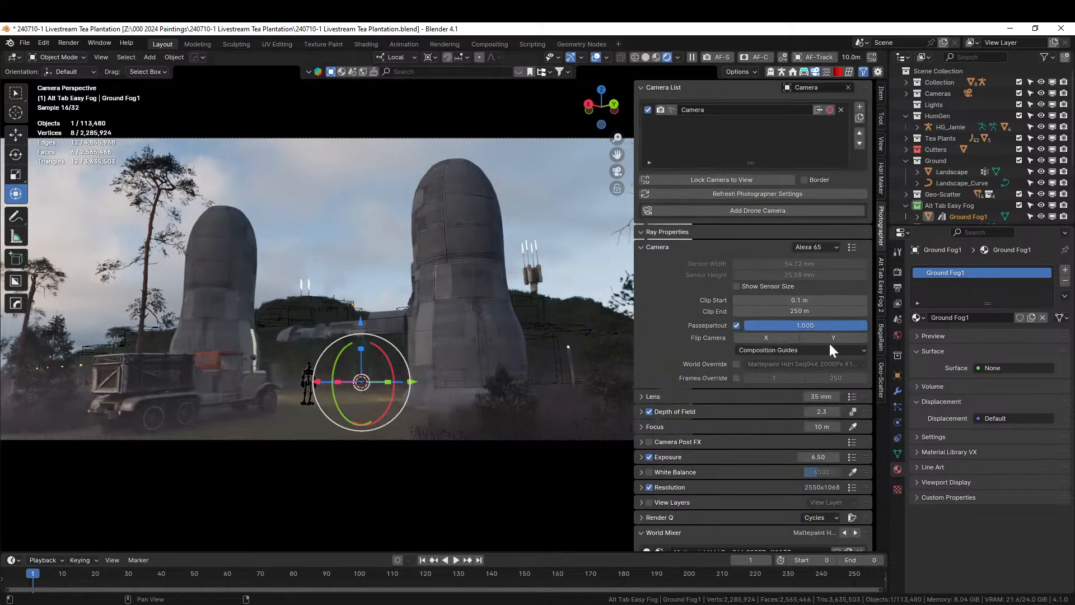
click(816, 458)
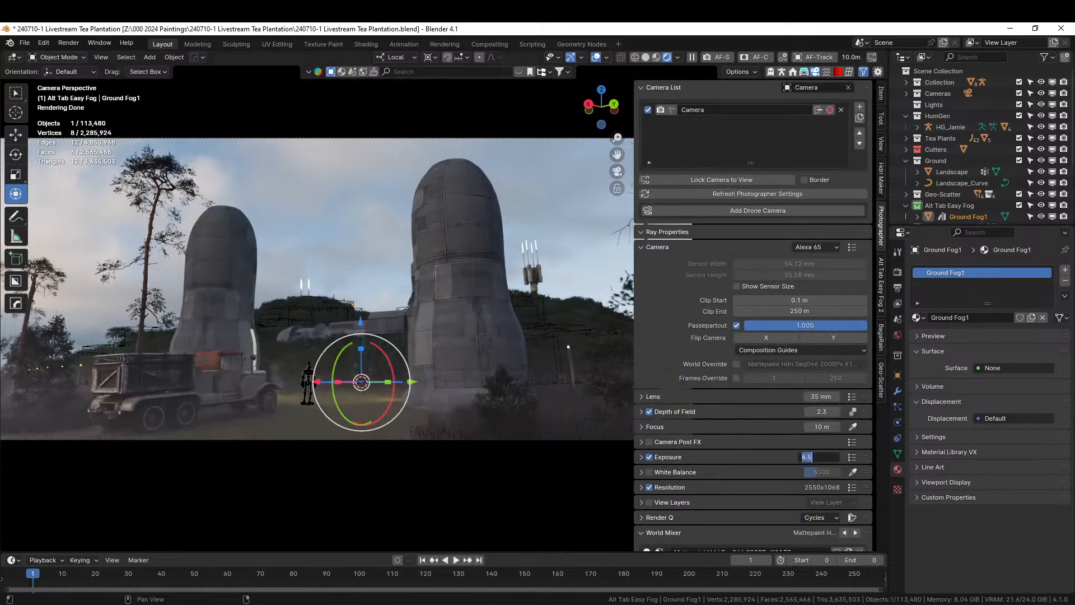
text(7)
key(Return)
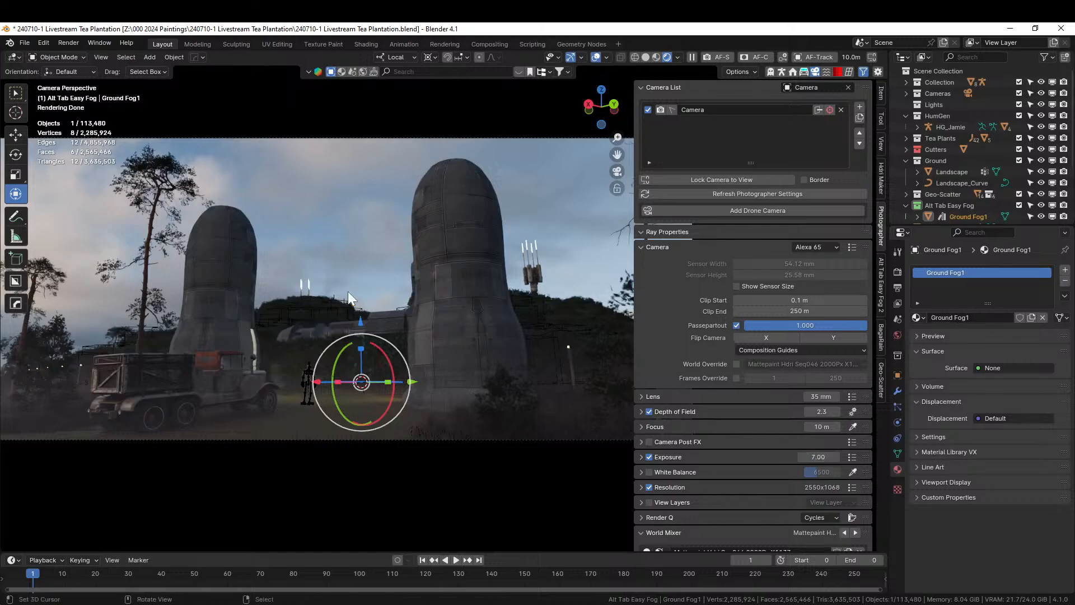
Check the fog around the gate and standing man in the rendered camera view and save the file.
click(367, 500)
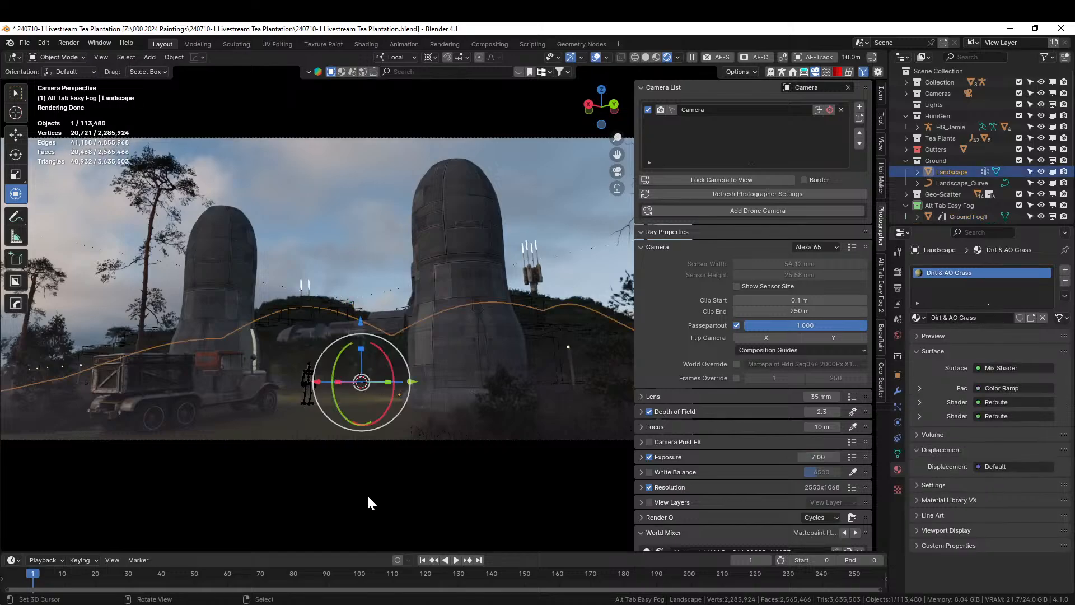
scroll(284, 360, up, 4)
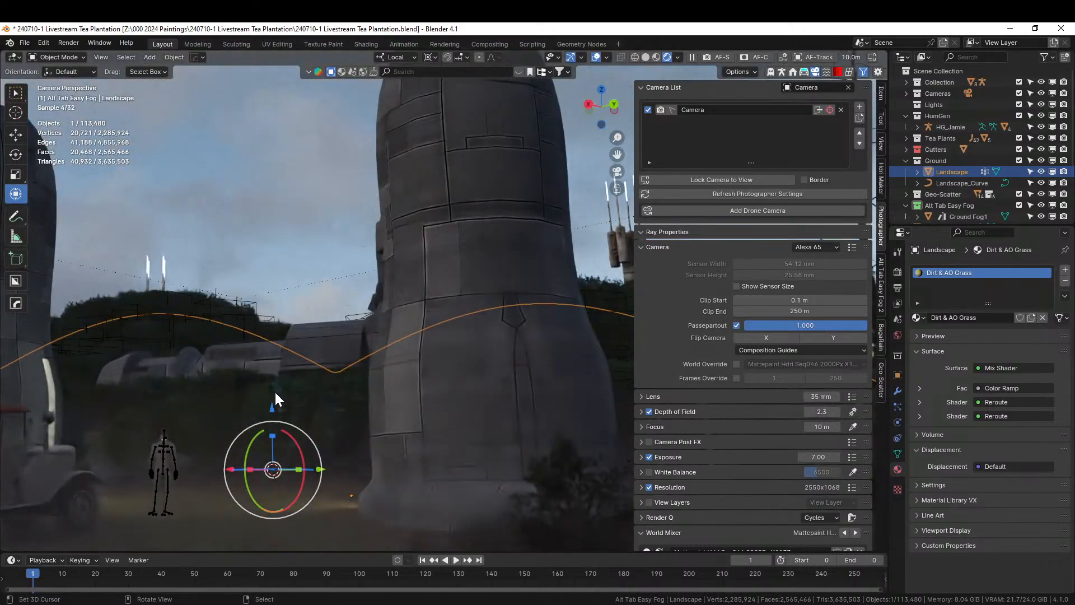
shift+middle_drag(304, 382, 401, 349)
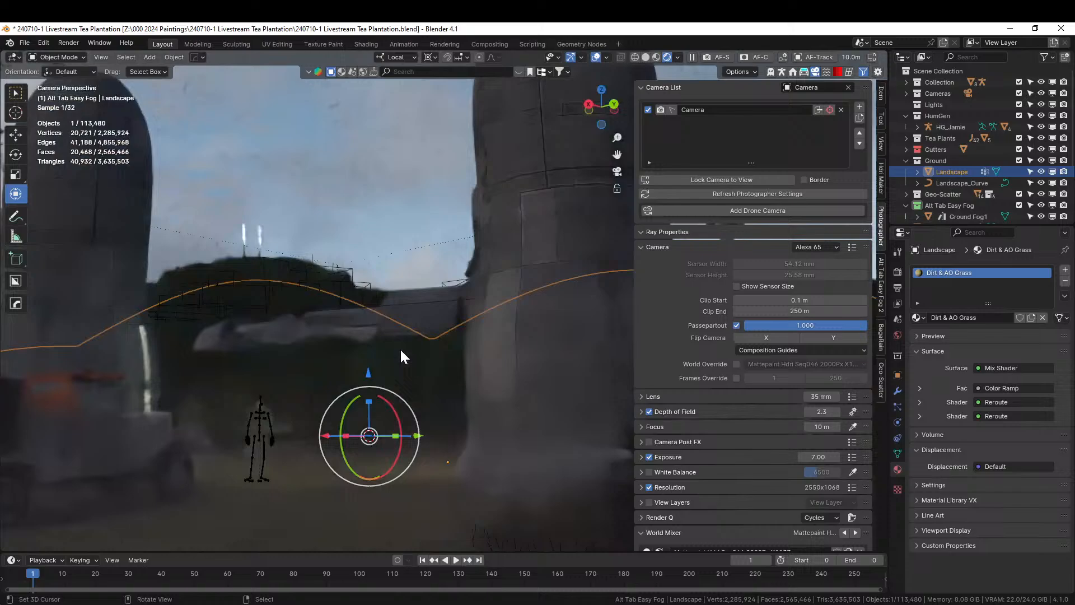
key(Home)
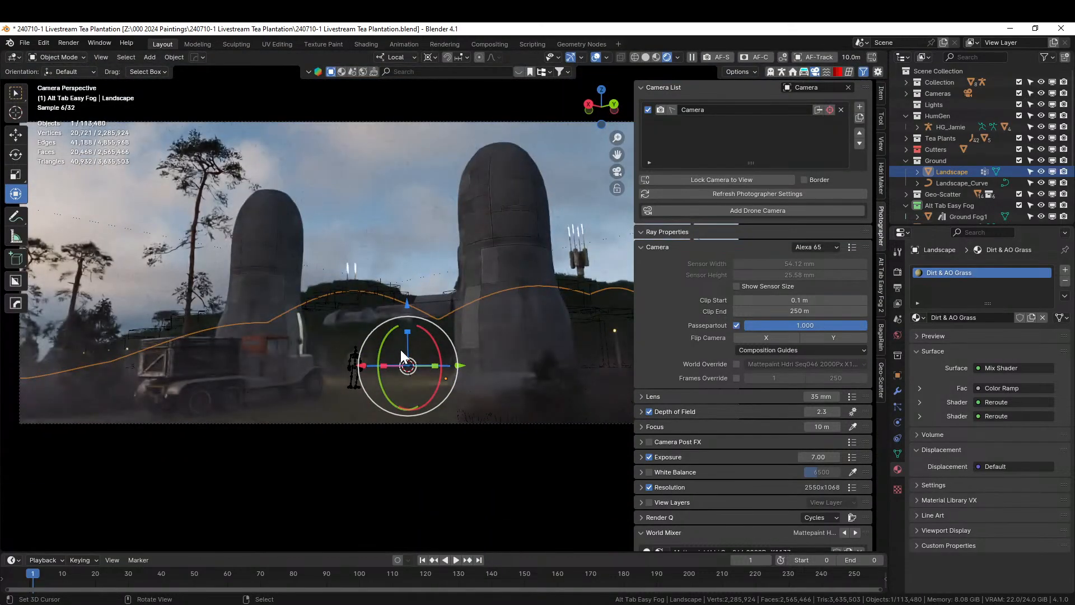
key(ctrl+s)
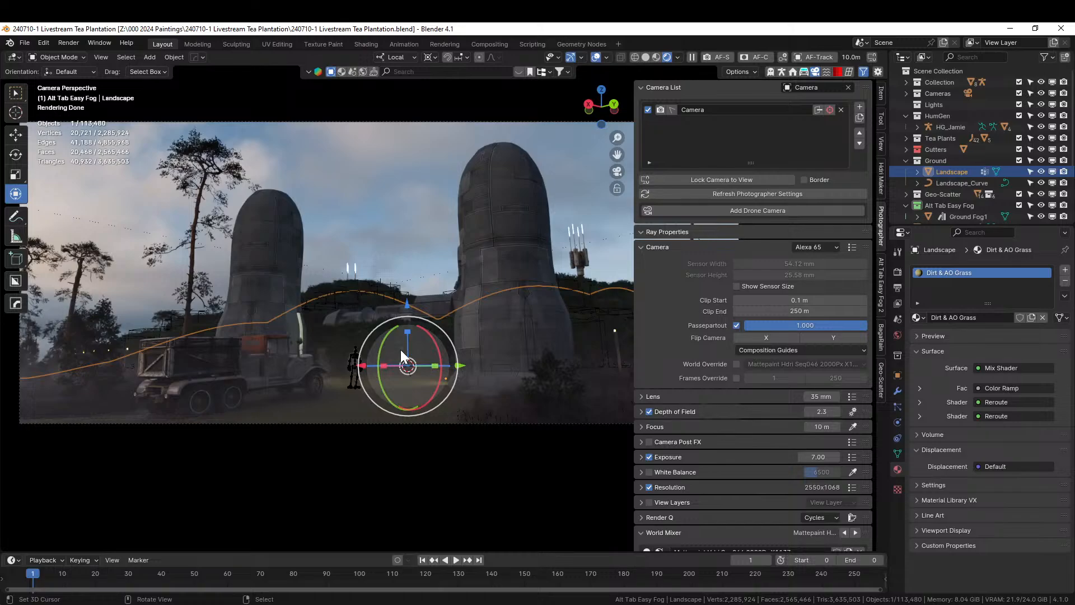
Switch the camera view to solid shading.
scroll(408, 373, up, 1)
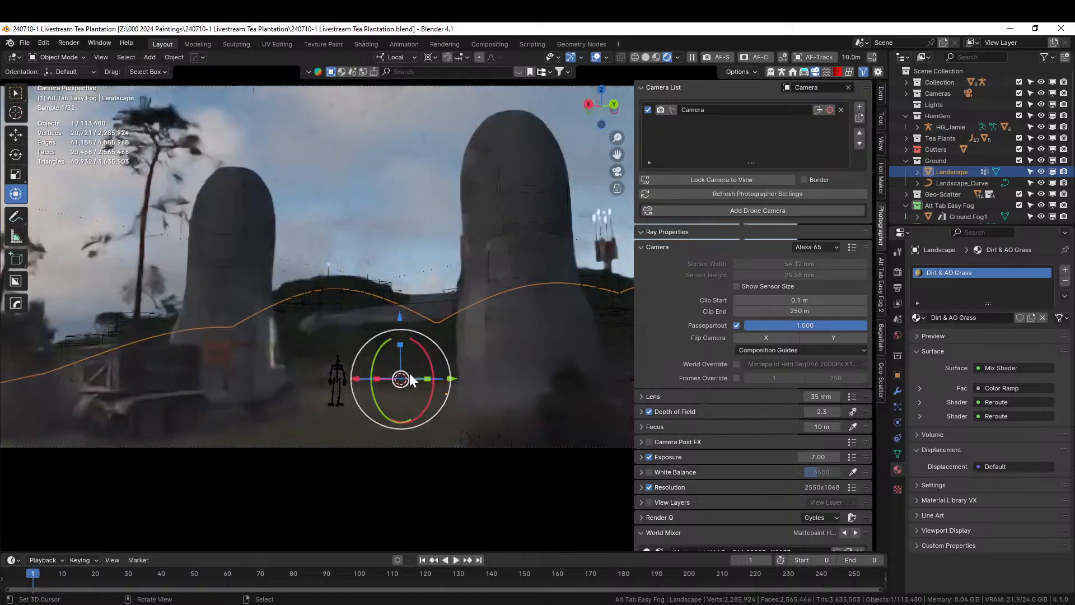
key(z)
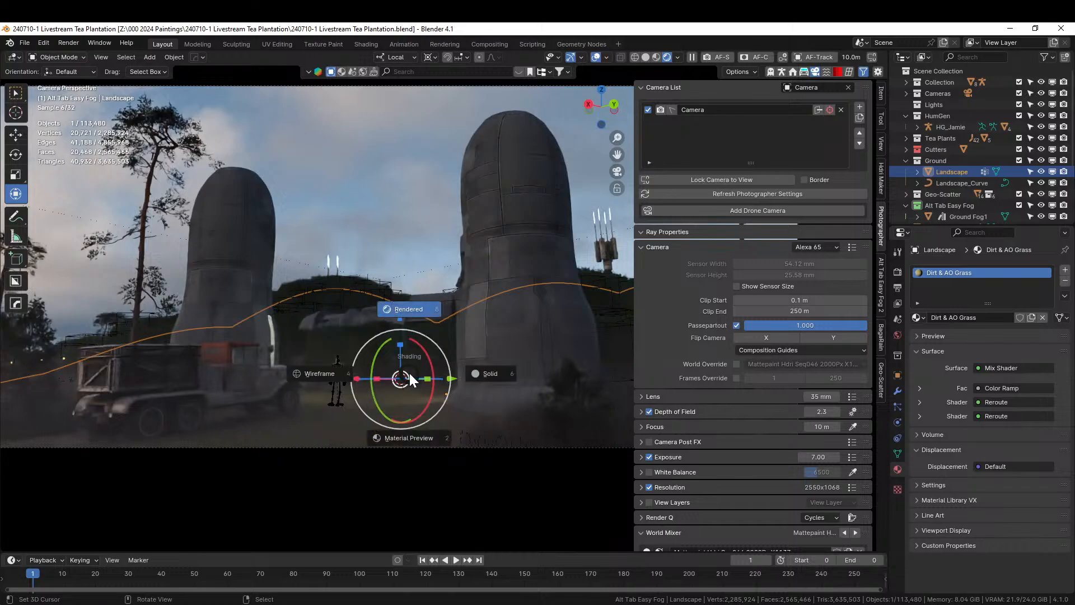
key(6)
scroll(412, 374, down, 1)
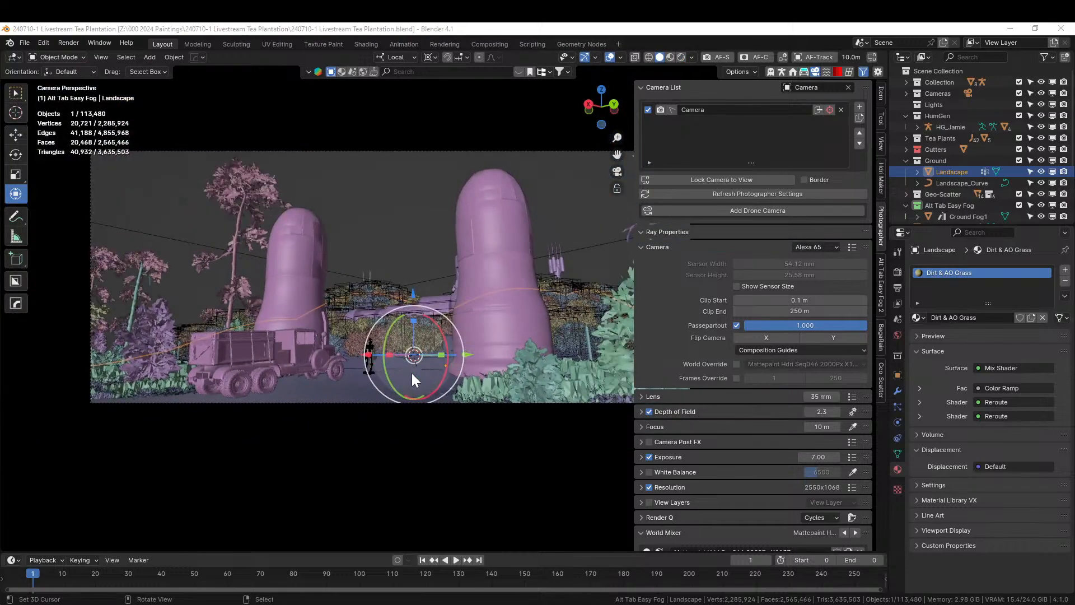
Switch to PlantFactory and examine the hibiscus bush and its leaves from several angles.
key(alt+Tab)
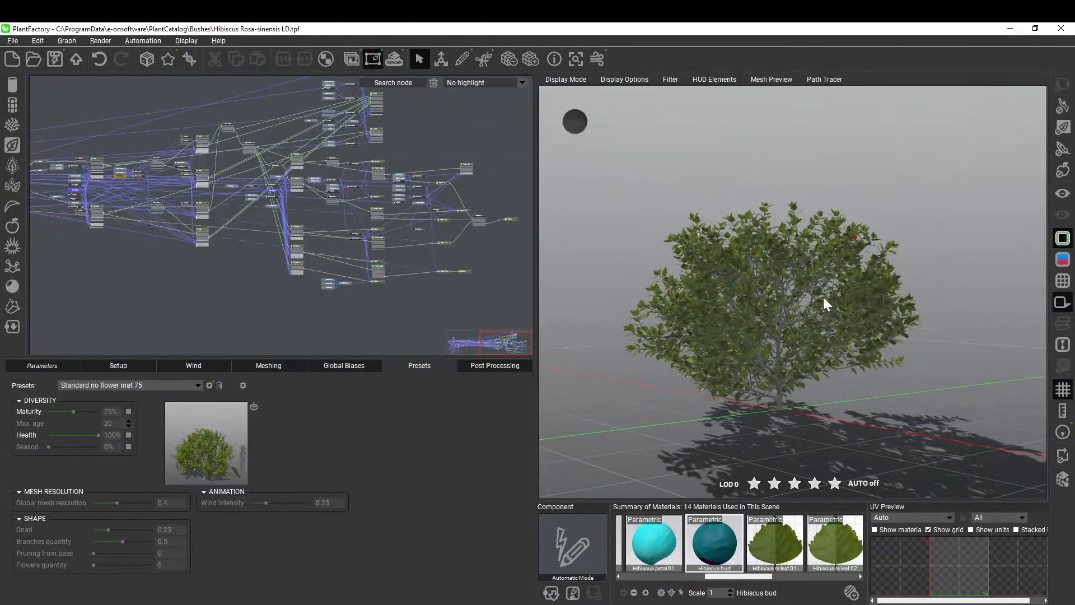
click(795, 329)
right_drag(765, 326, 618, 291)
scroll(738, 284, up, 2)
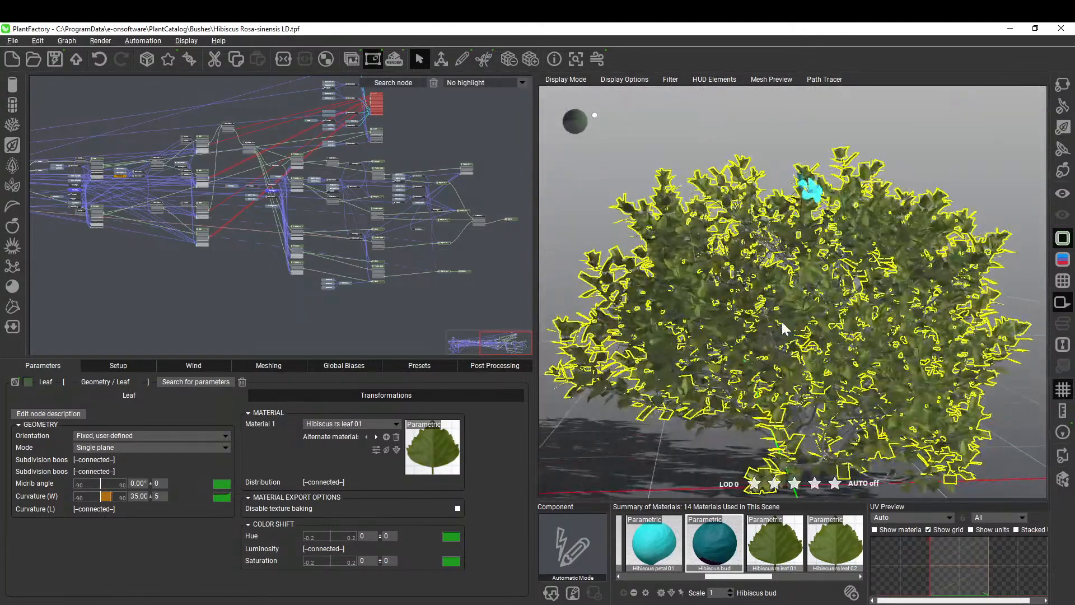
mouse_move(782, 328)
right_down()
mouse_move(664, 360)
mouse_move(707, 322)
mouse_move(797, 317)
right_up()
scroll(720, 324, down, 2)
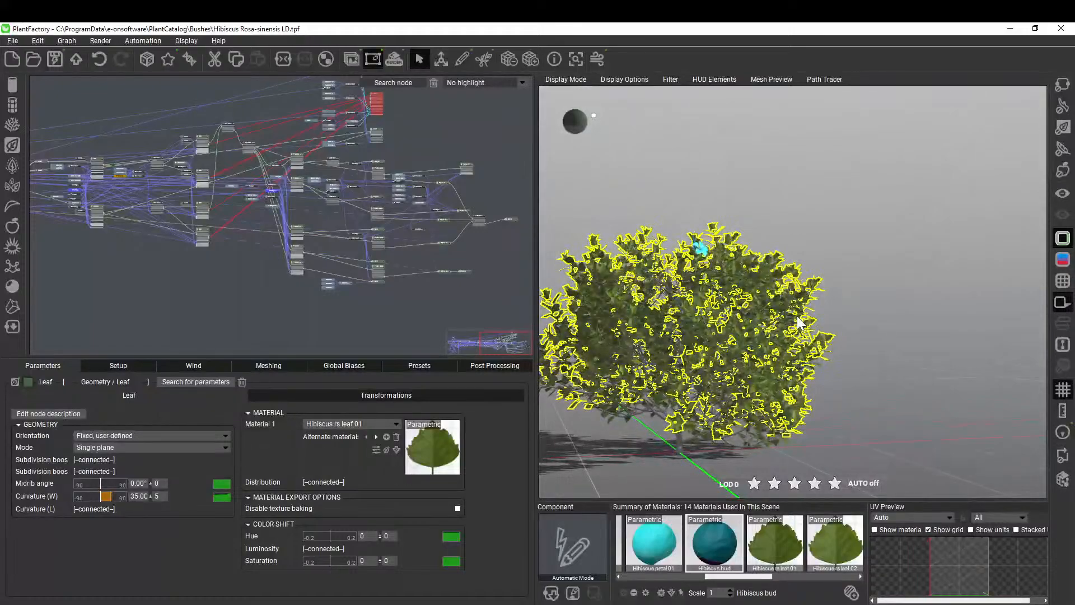
Return to Blender and examine the scattered plants and layout around the gate towers from above.
key(alt+Tab)
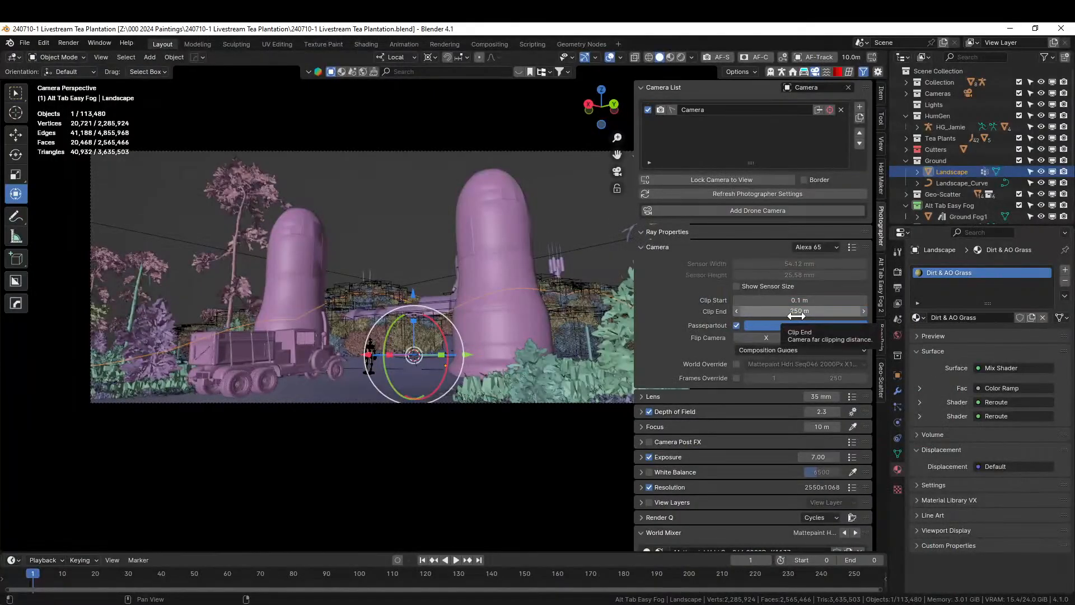
middle_drag(357, 236, 535, 305)
middle_drag(374, 348, 395, 343)
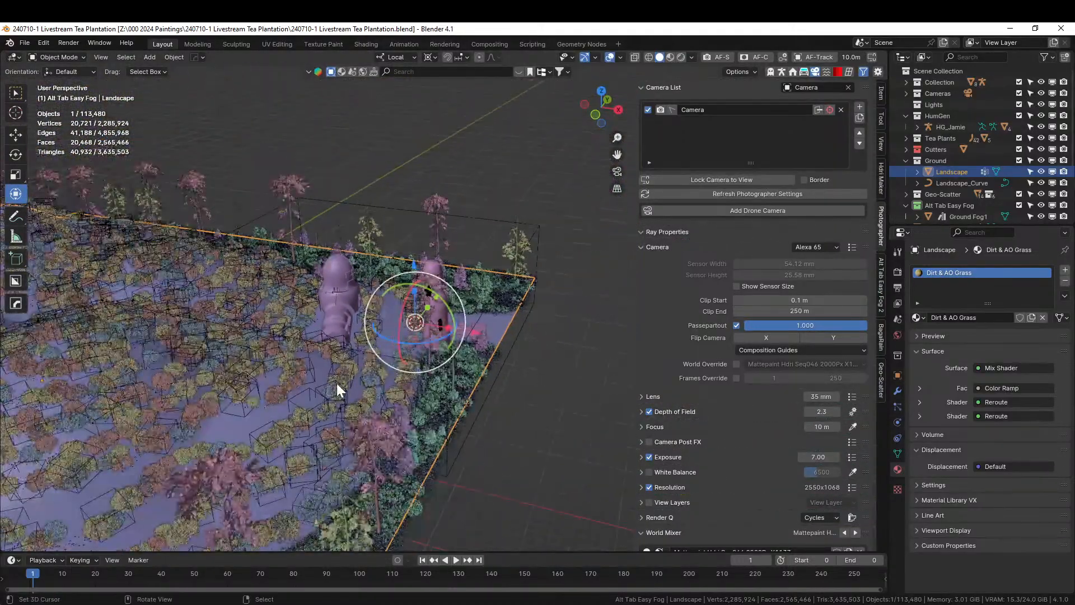
shift+middle_drag(338, 383, 289, 390)
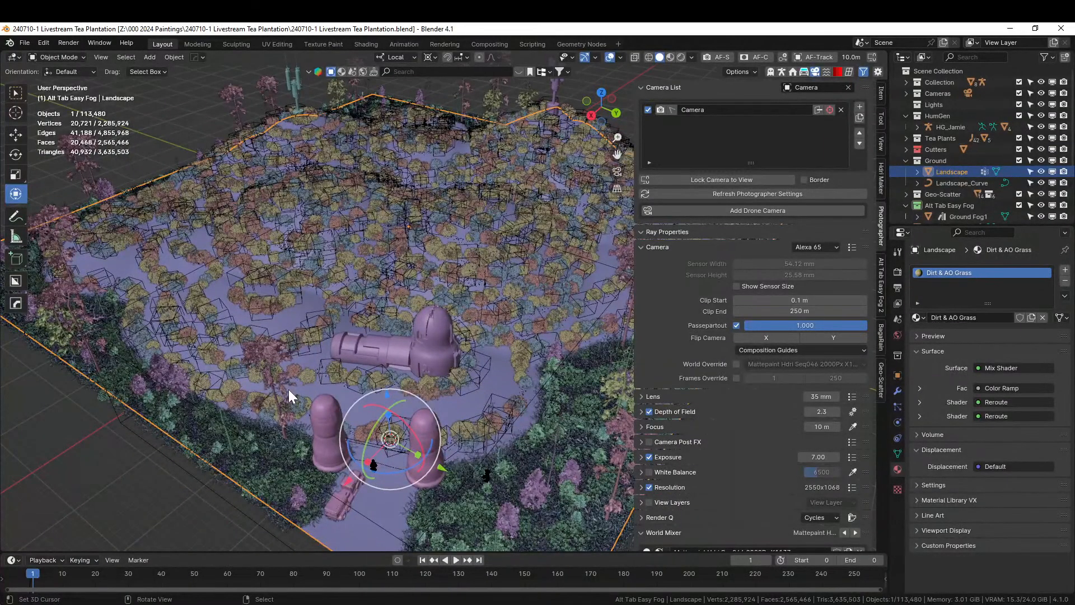
middle_drag(253, 419, 263, 390)
scroll(264, 391, up, 5)
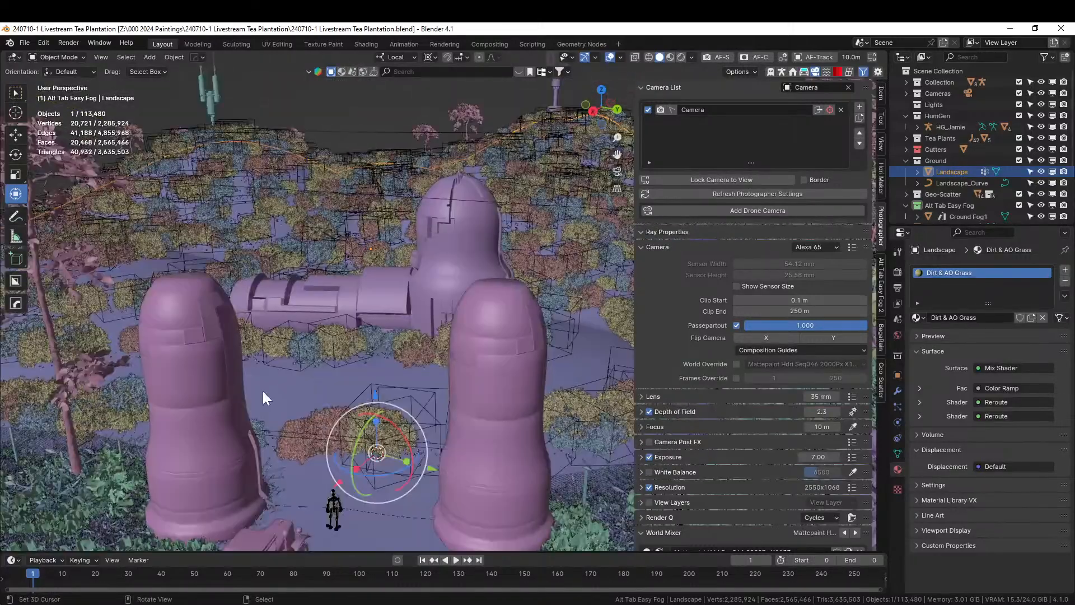